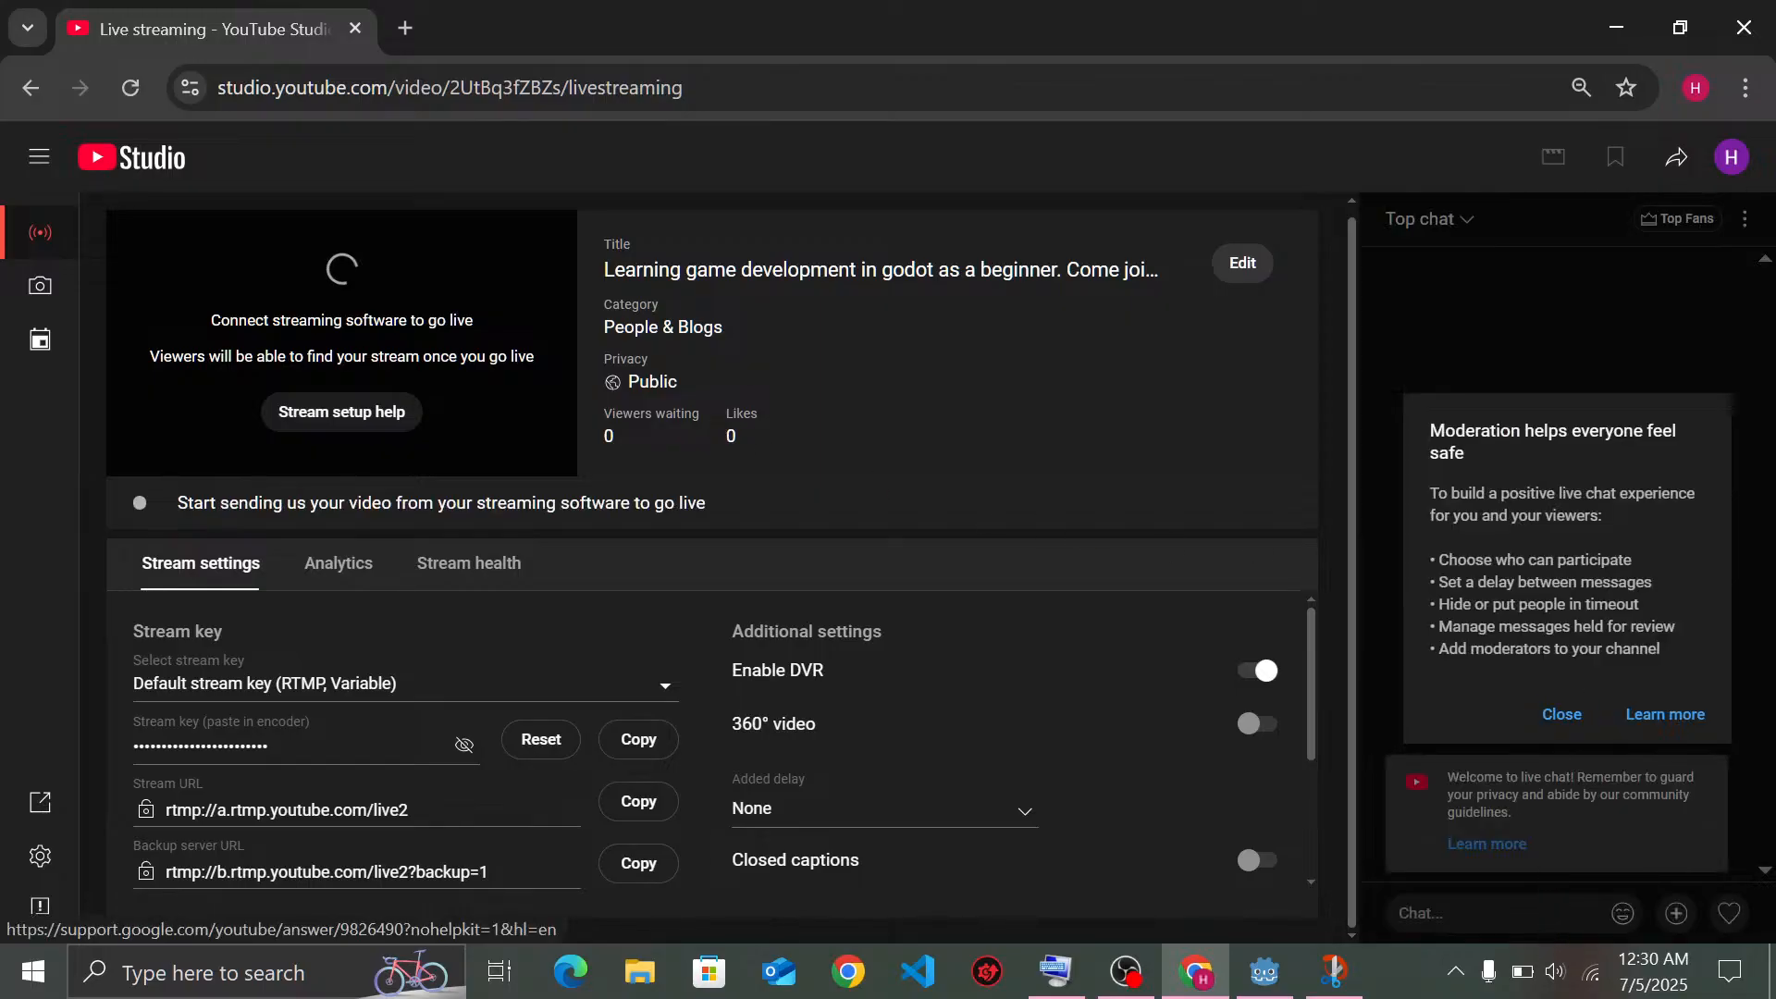
Dismiss the live chat moderation notice and open the running Godot livestream's watch page from the account's channel
{"action": "left_click", "coordinate": [1560, 716]}
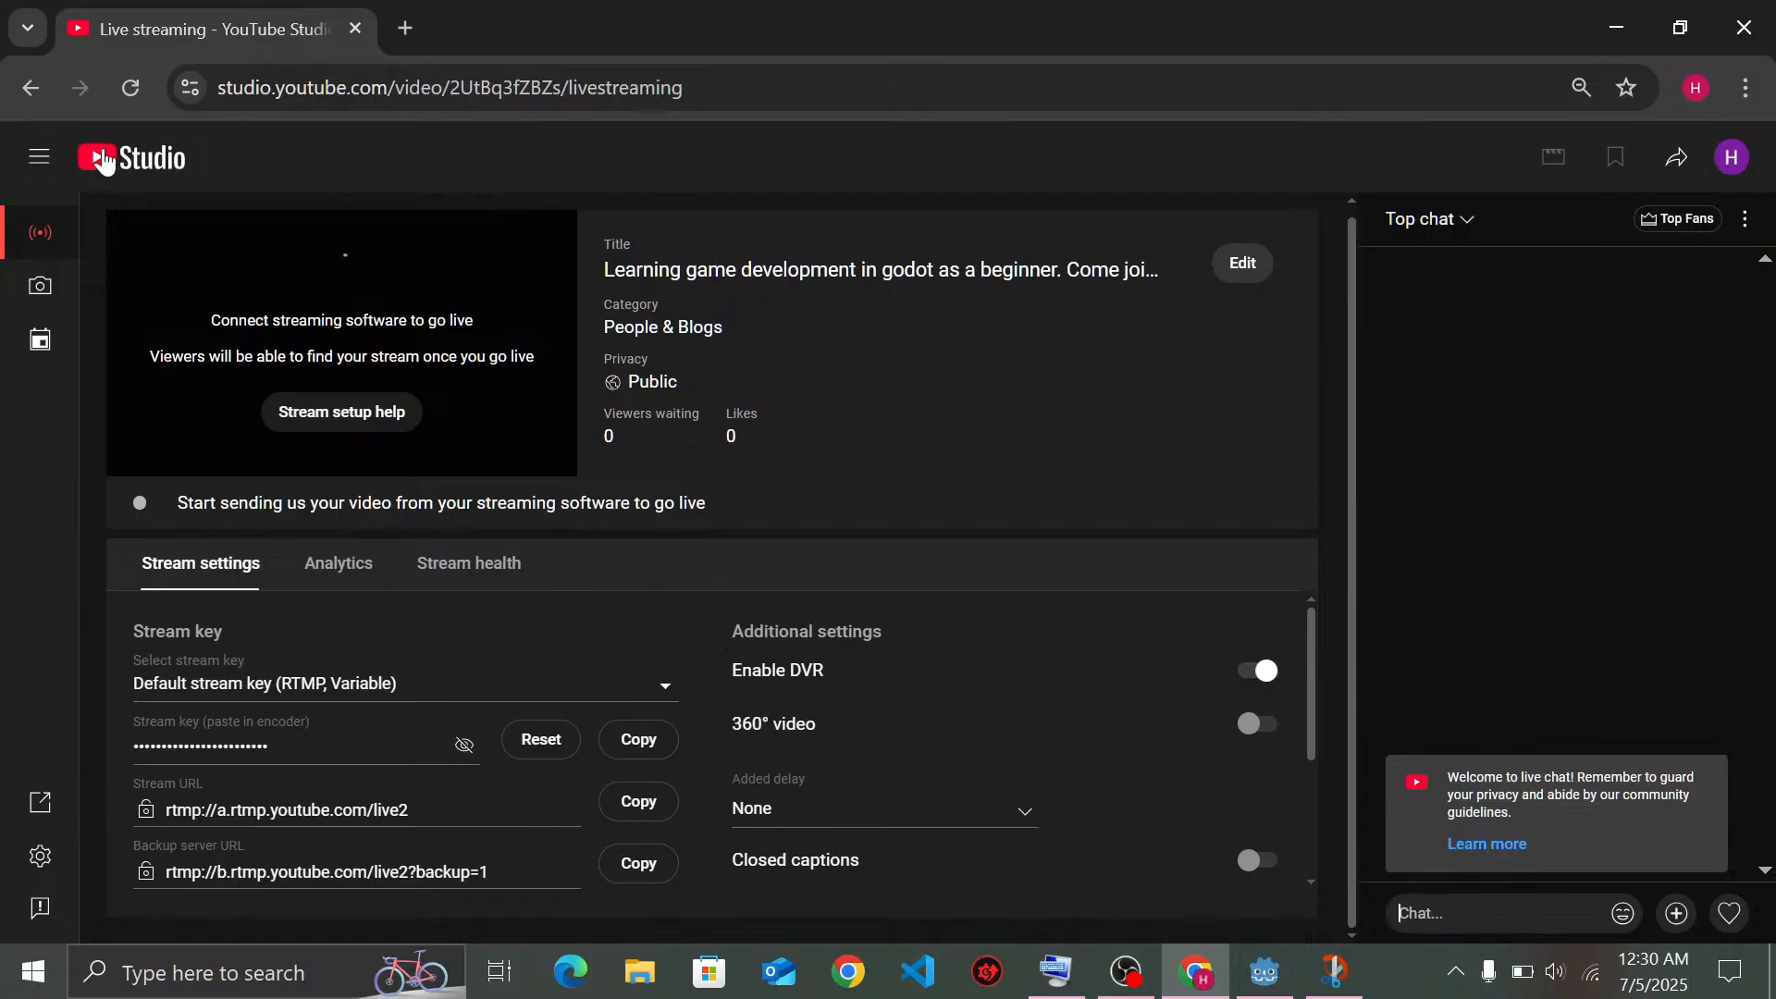
{"action": "left_click", "coordinate": [38, 157]}
{"action": "left_click", "coordinate": [38, 158]}
{"action": "left_click", "coordinate": [1722, 172]}
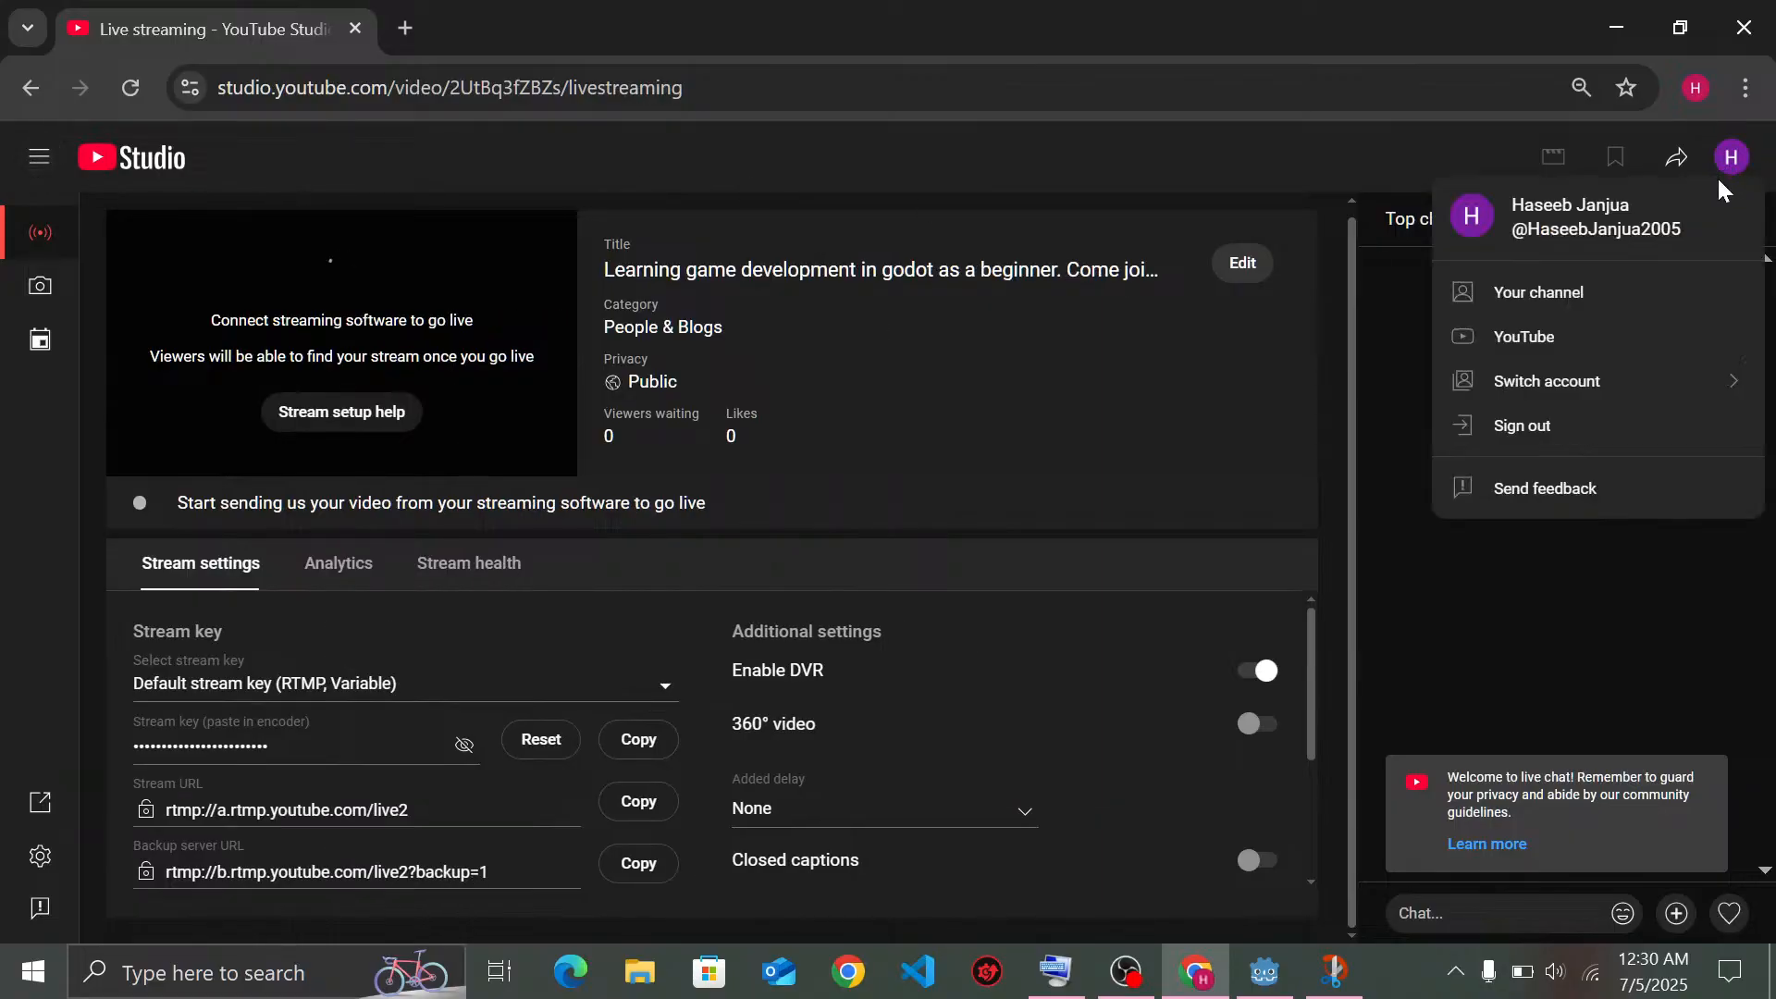
{"action": "left_click", "coordinate": [1484, 307]}
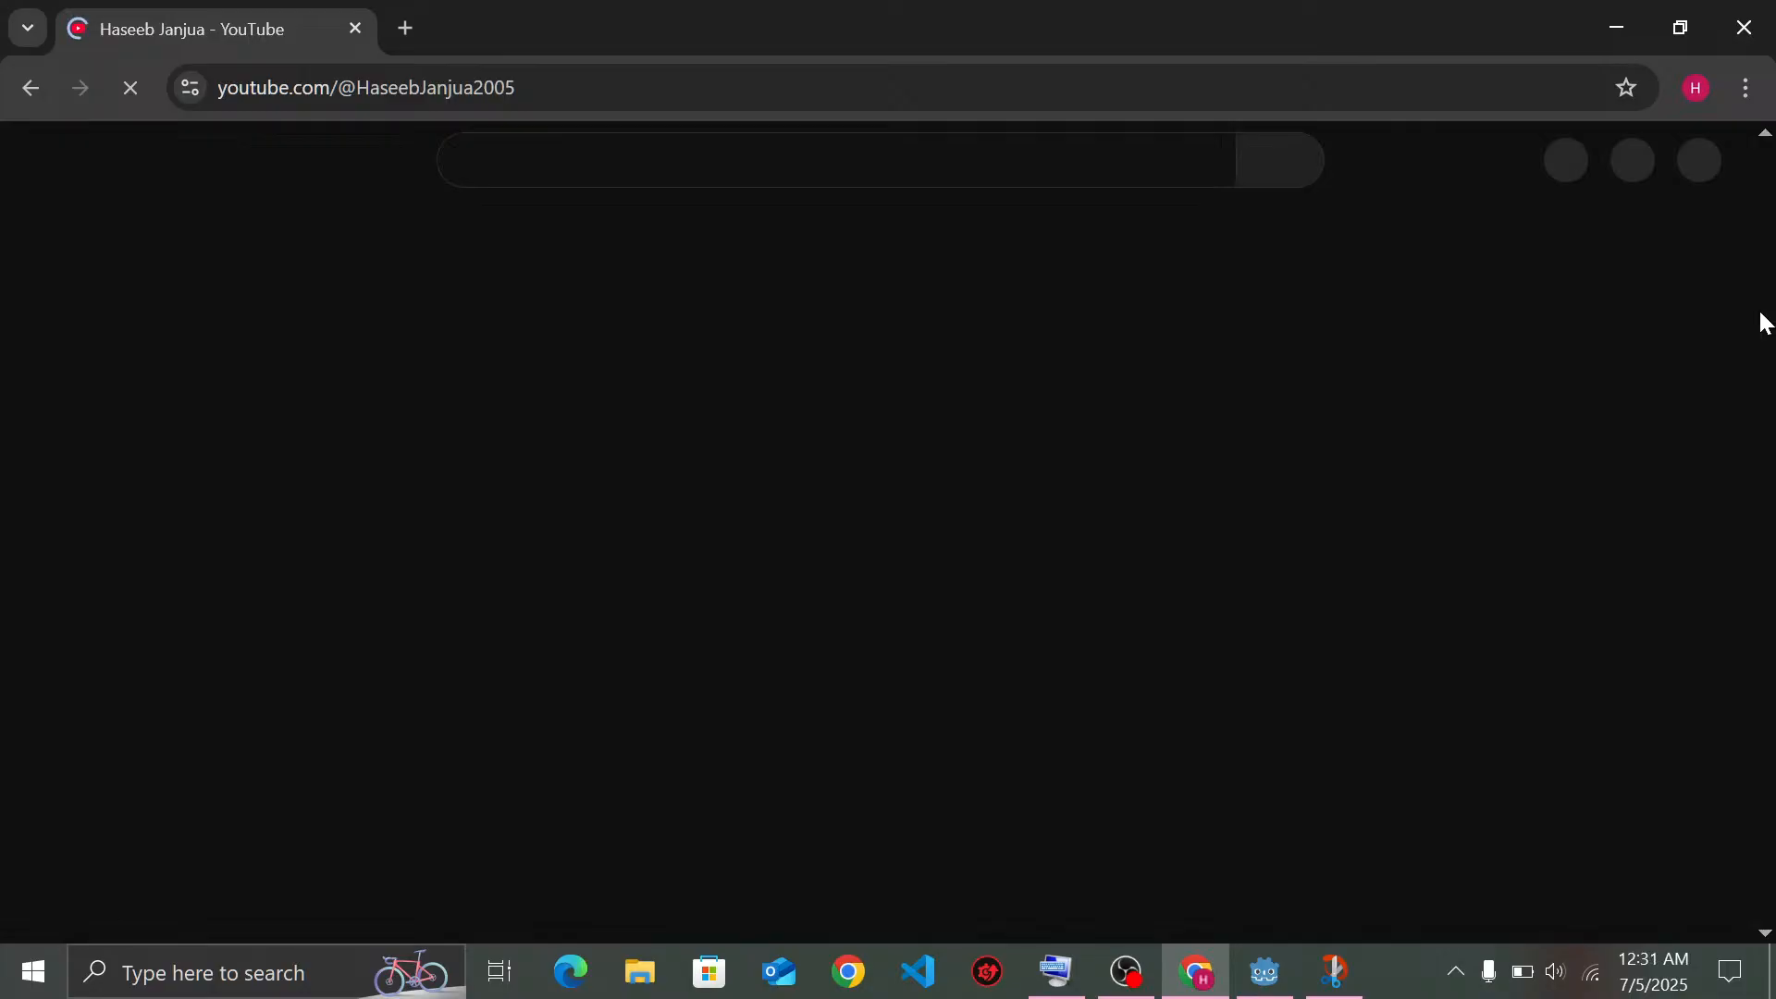
{"action": "left_click", "coordinate": [592, 696]}
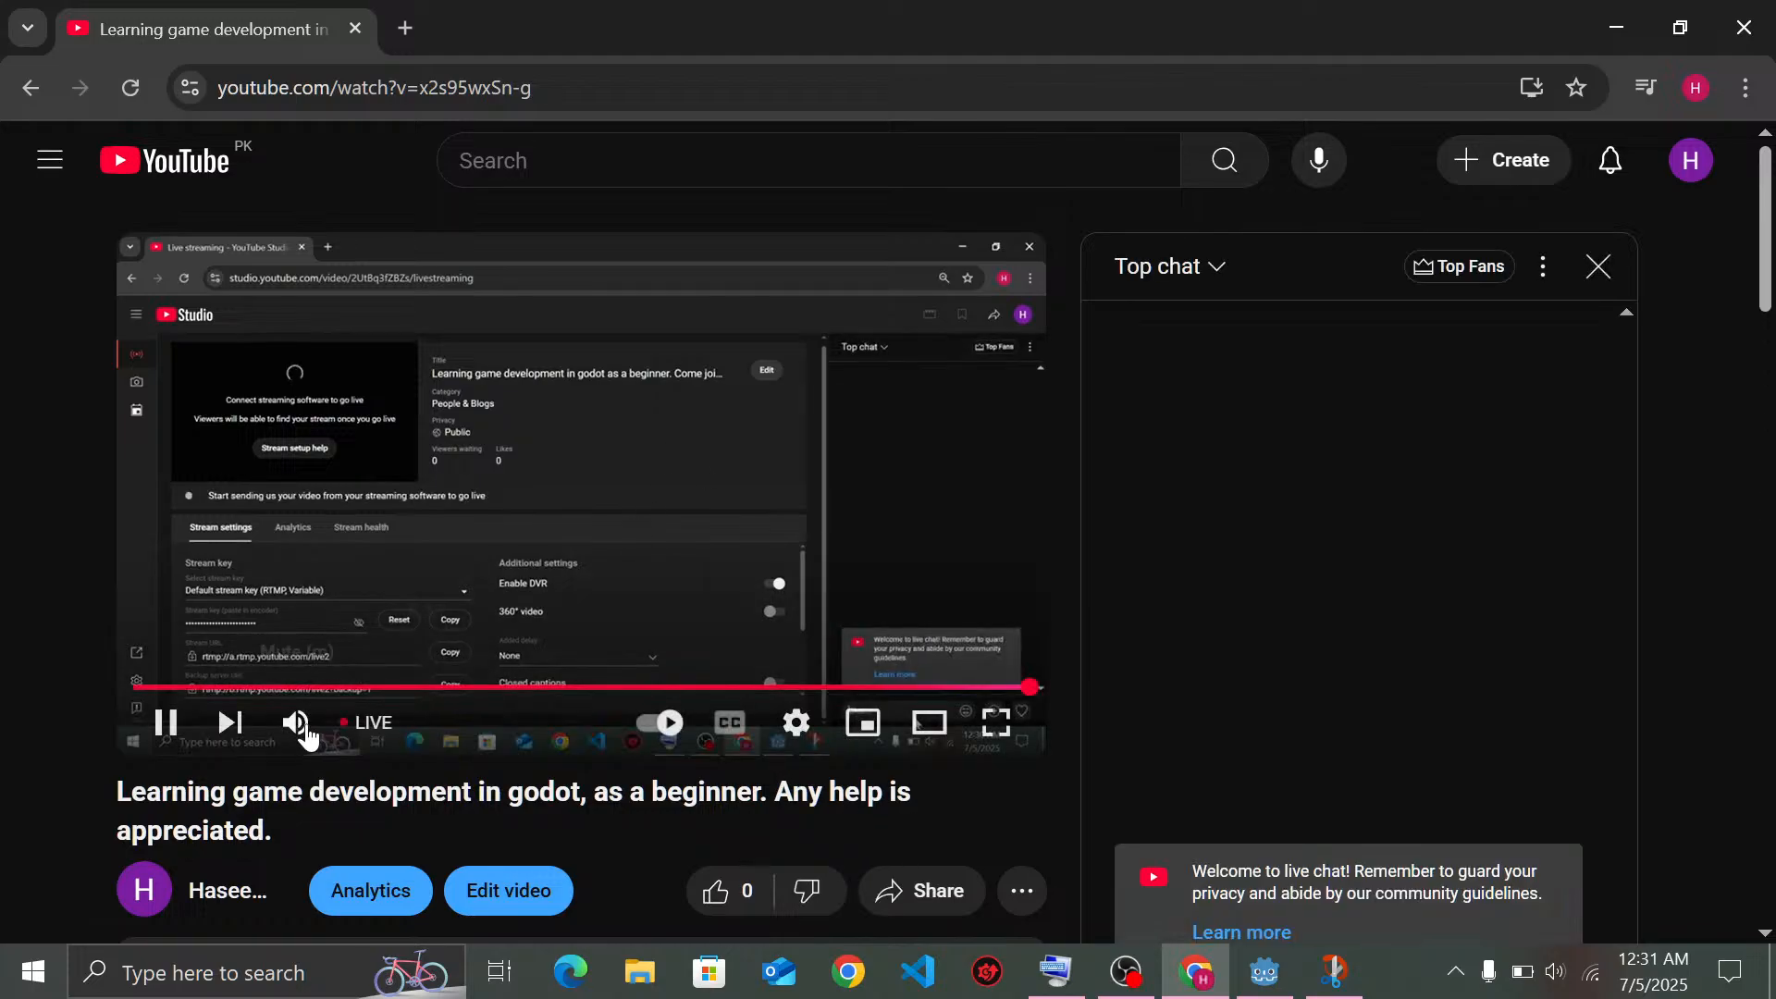
{"action": "scroll", "coordinate": [623, 829], "scroll_direction": "down", "scroll_amount": 3}
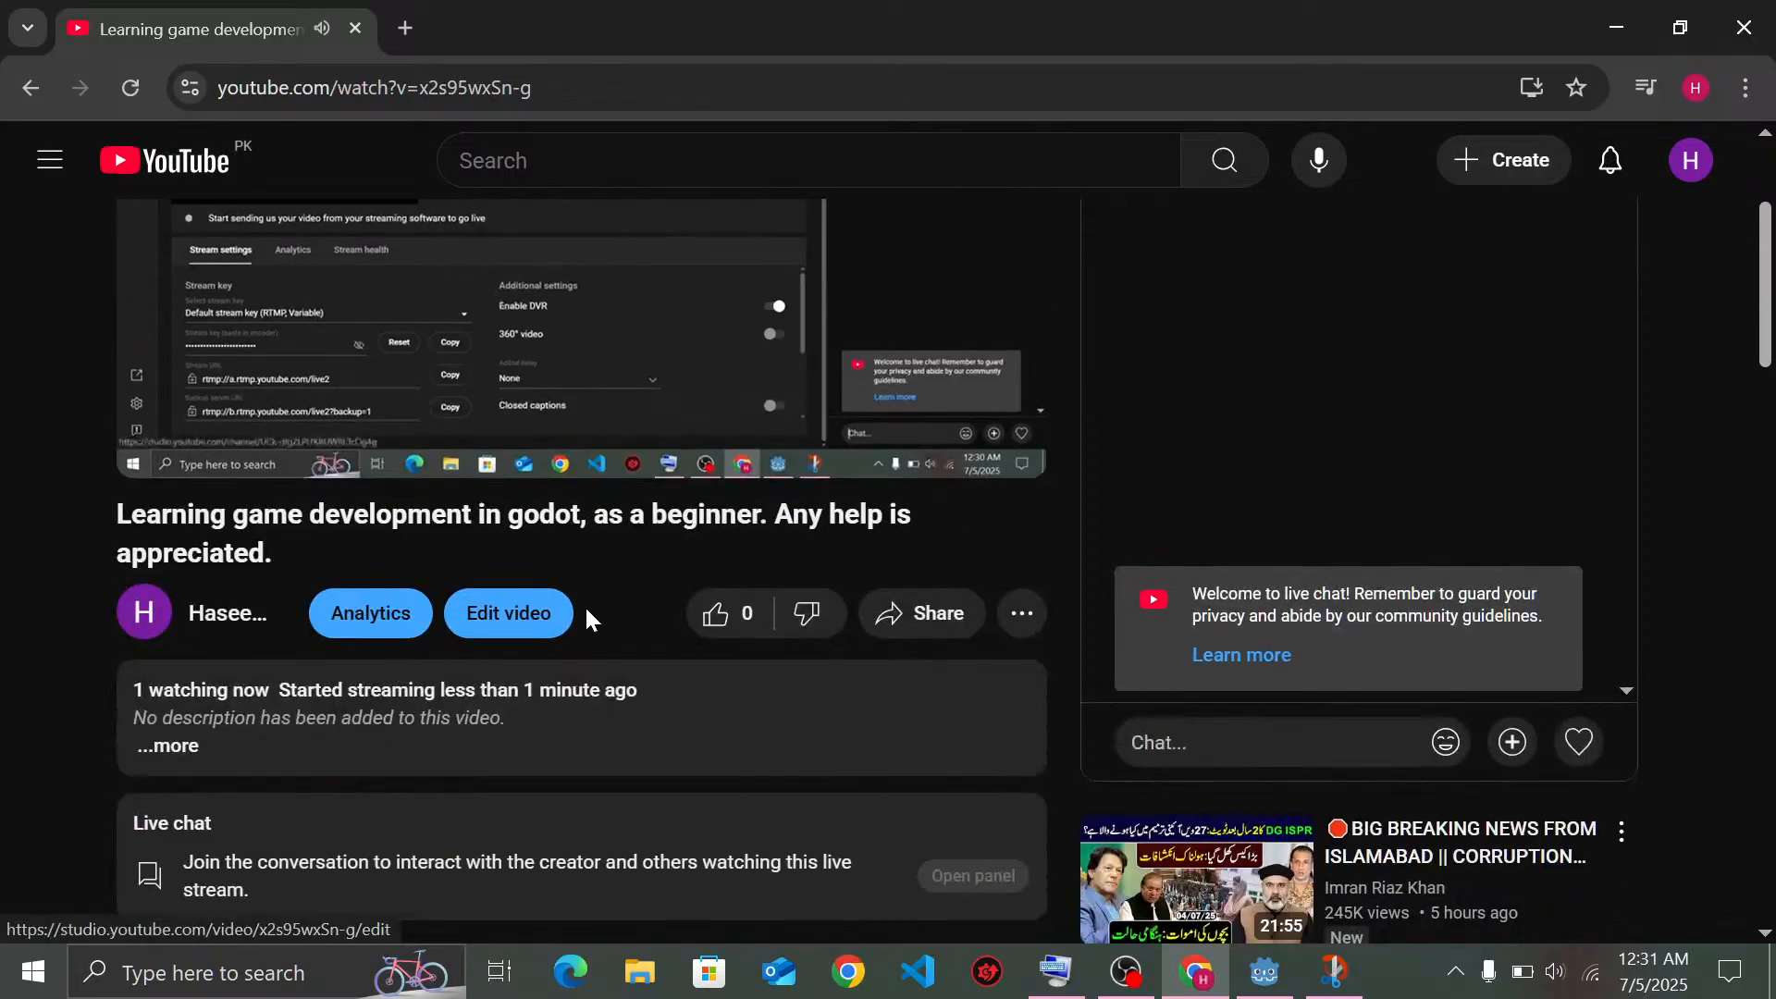
{"action": "scroll", "coordinate": [592, 601], "scroll_direction": "up", "scroll_amount": 3}
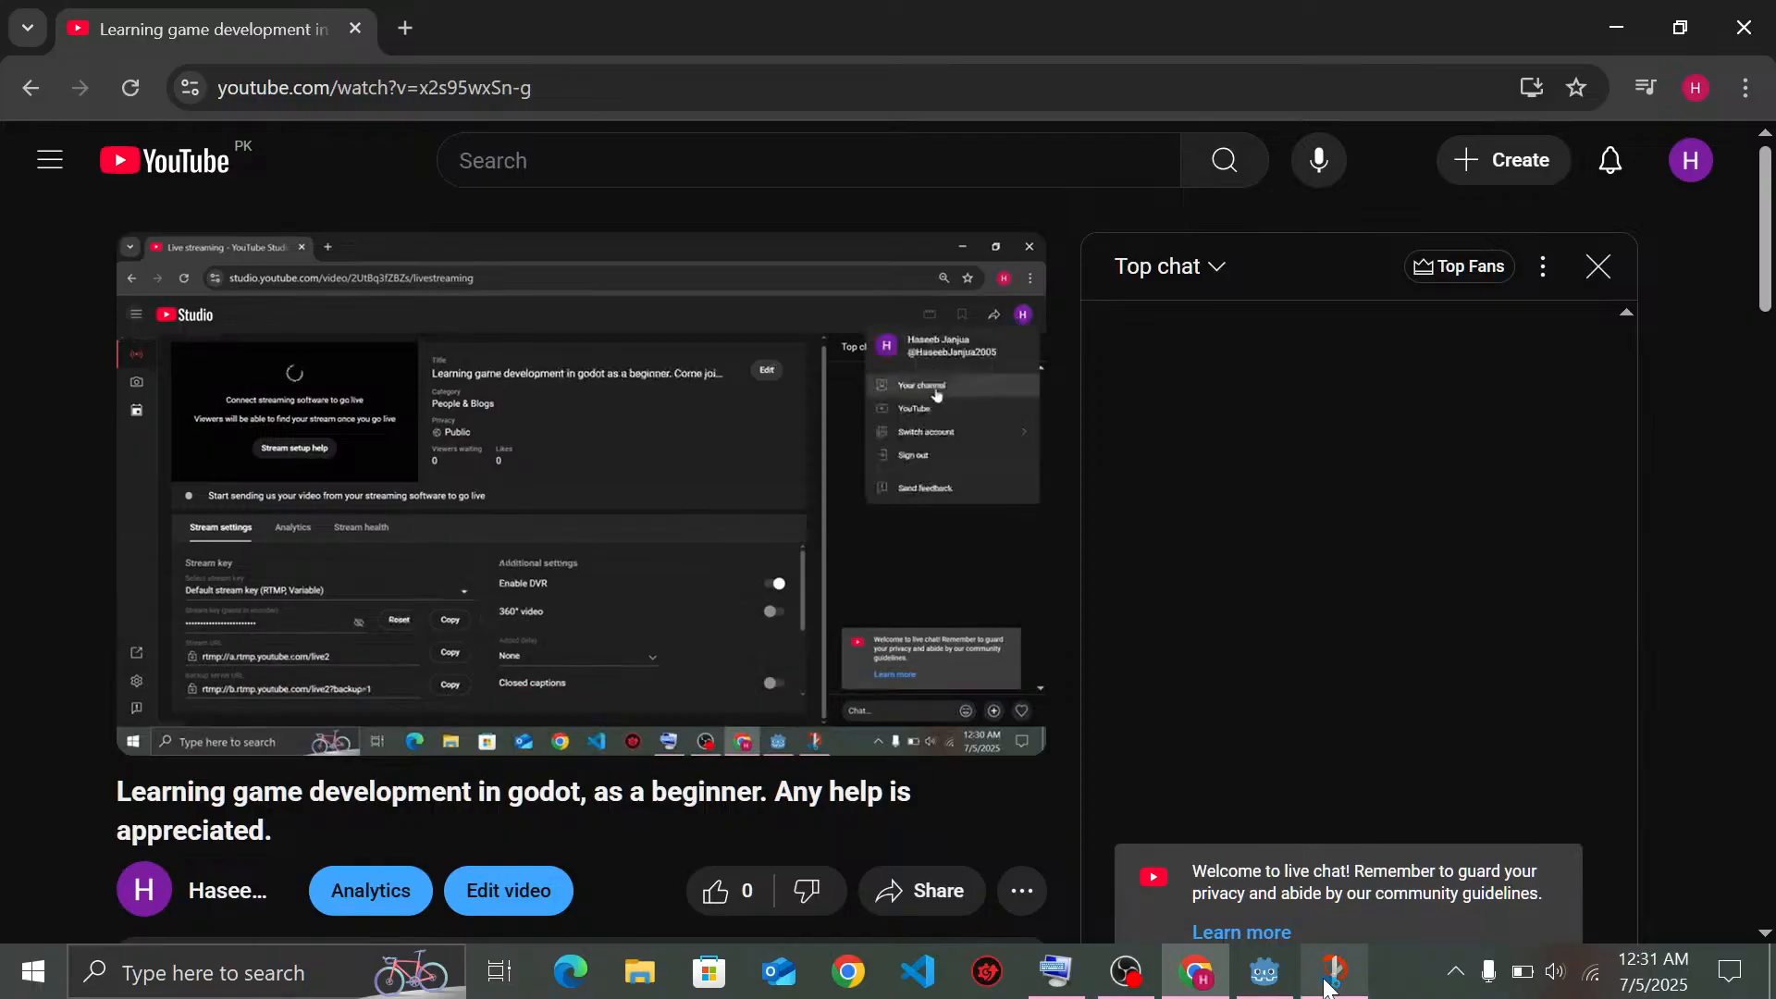
Bring up the screen snipping tool and close it
{"action": "mouse_move", "coordinate": [1323, 981]}
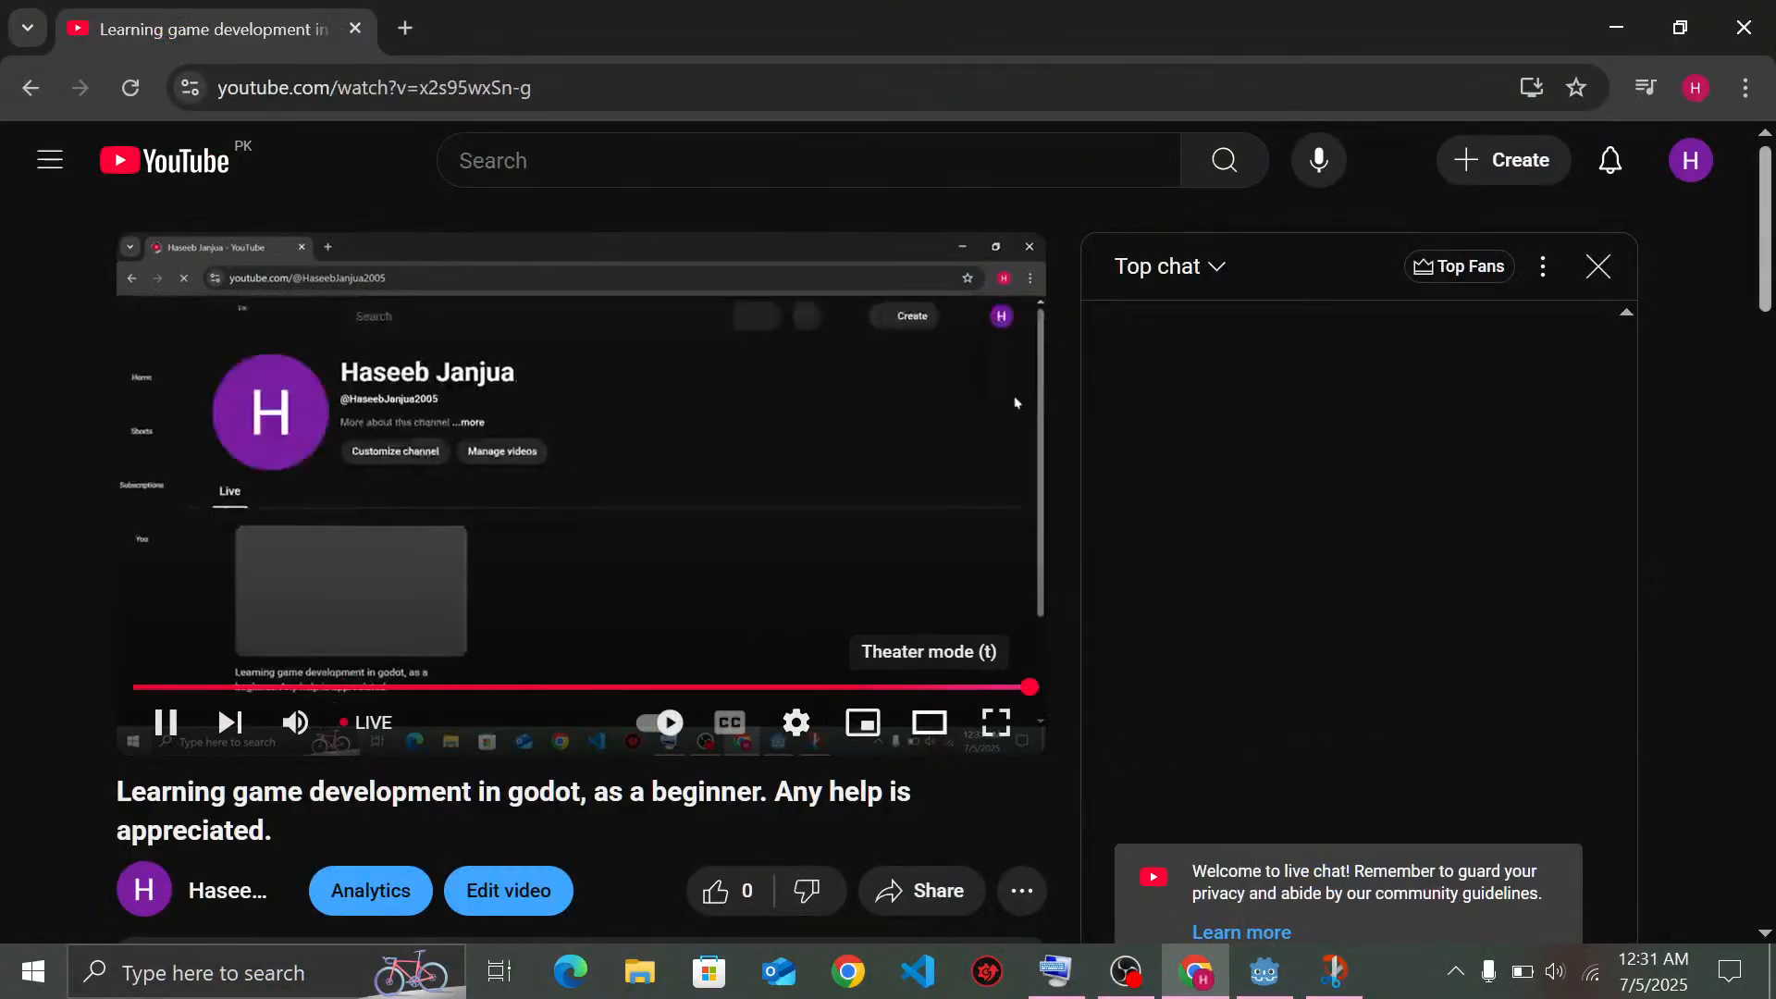
{"action": "left_click", "coordinate": [1341, 981]}
{"action": "left_click", "coordinate": [1565, 72]}
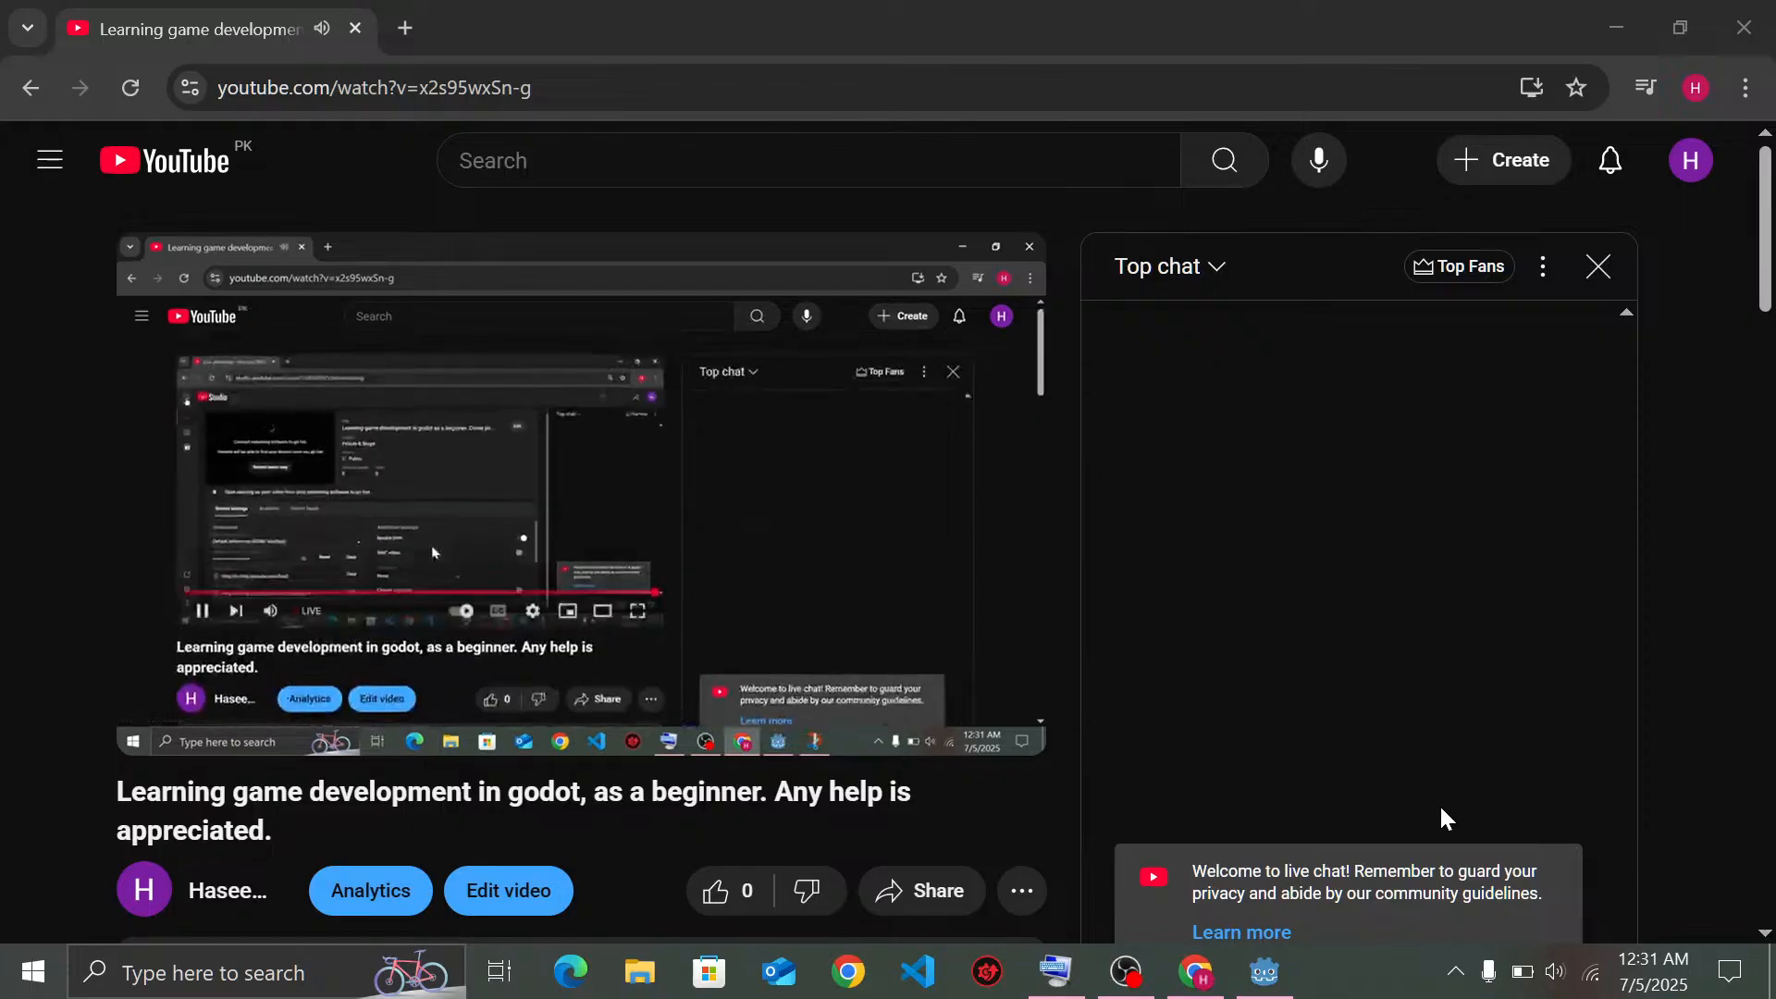
Switch to OBS and check the audio mixer levels of all input, output, desktop and microphone sources
{"action": "left_click", "coordinate": [1128, 976]}
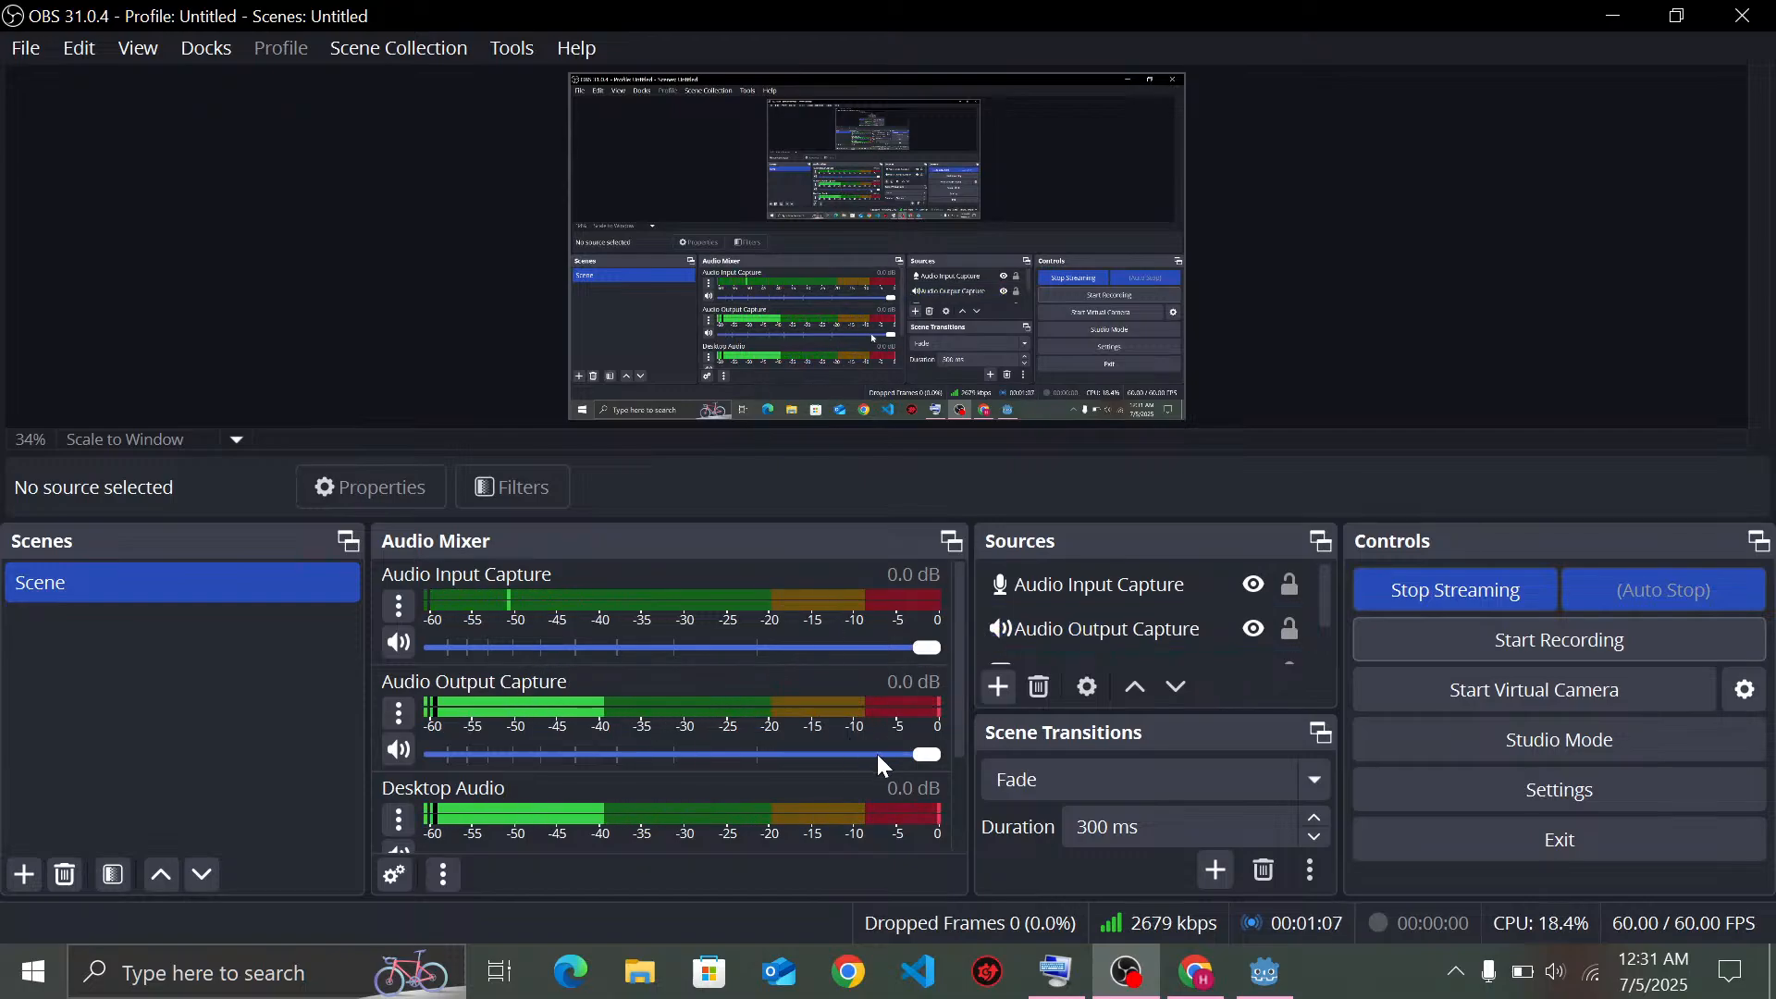
{"action": "scroll", "coordinate": [592, 814], "scroll_direction": "down", "scroll_amount": 2}
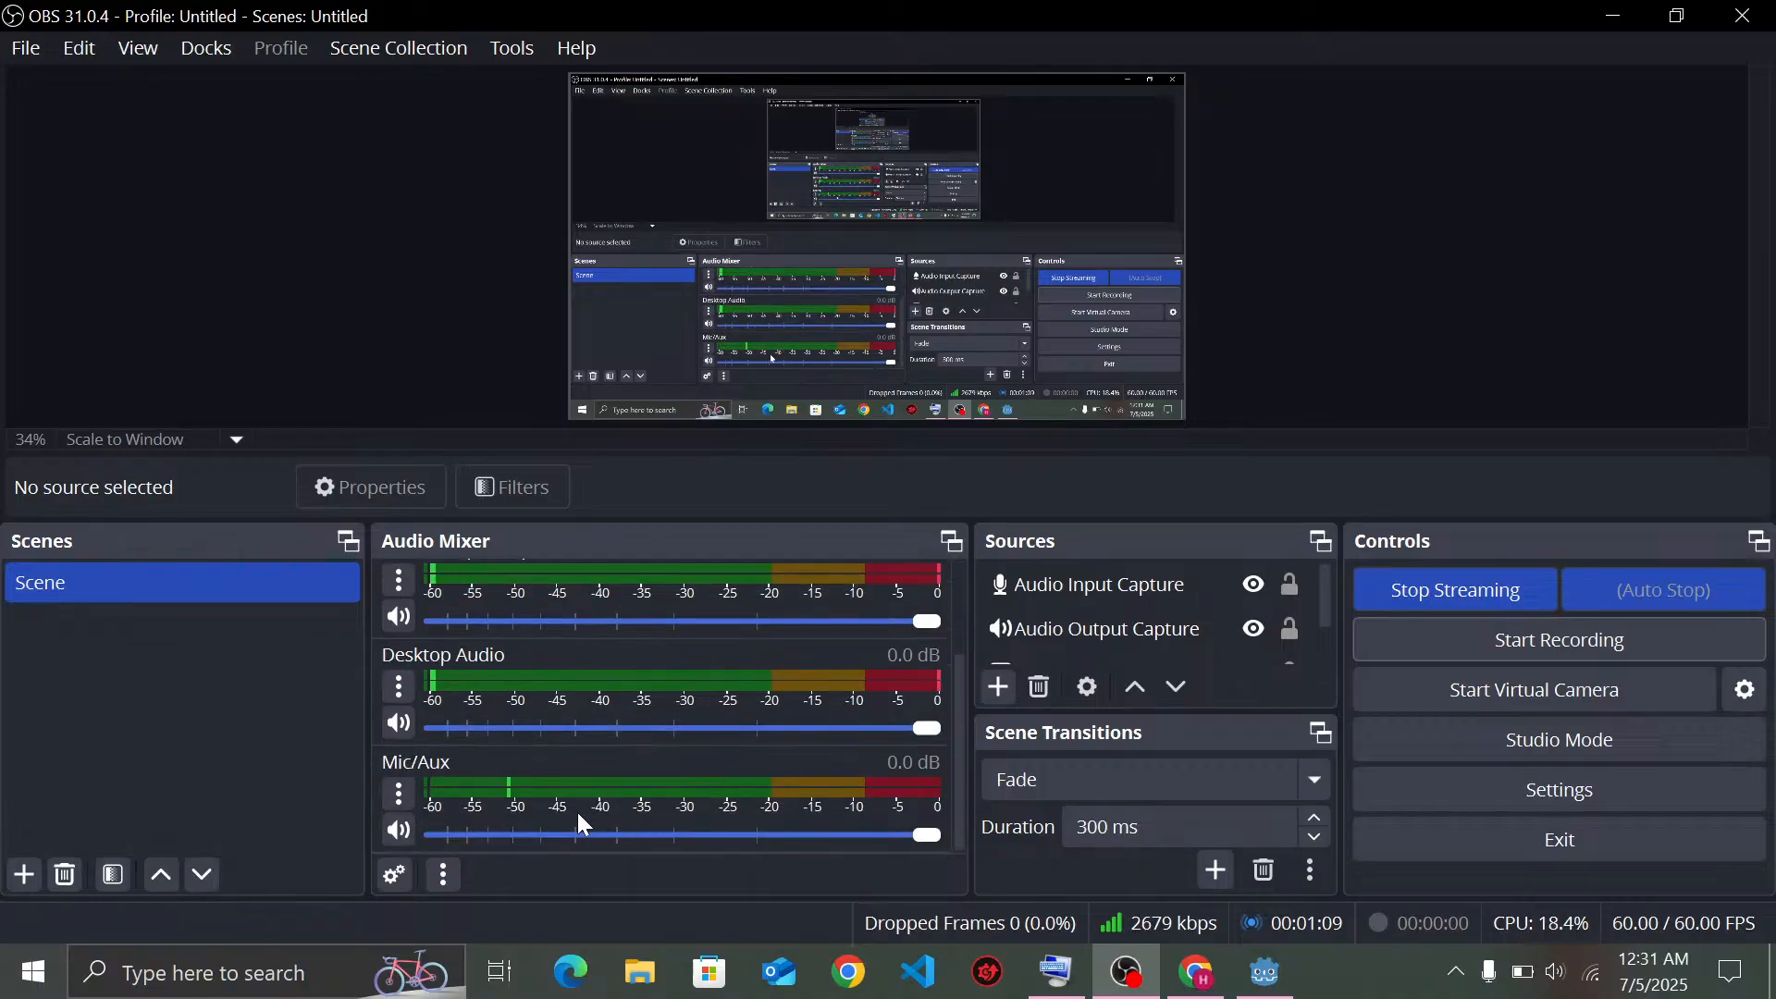
{"action": "scroll", "coordinate": [578, 814], "scroll_direction": "up", "scroll_amount": 3}
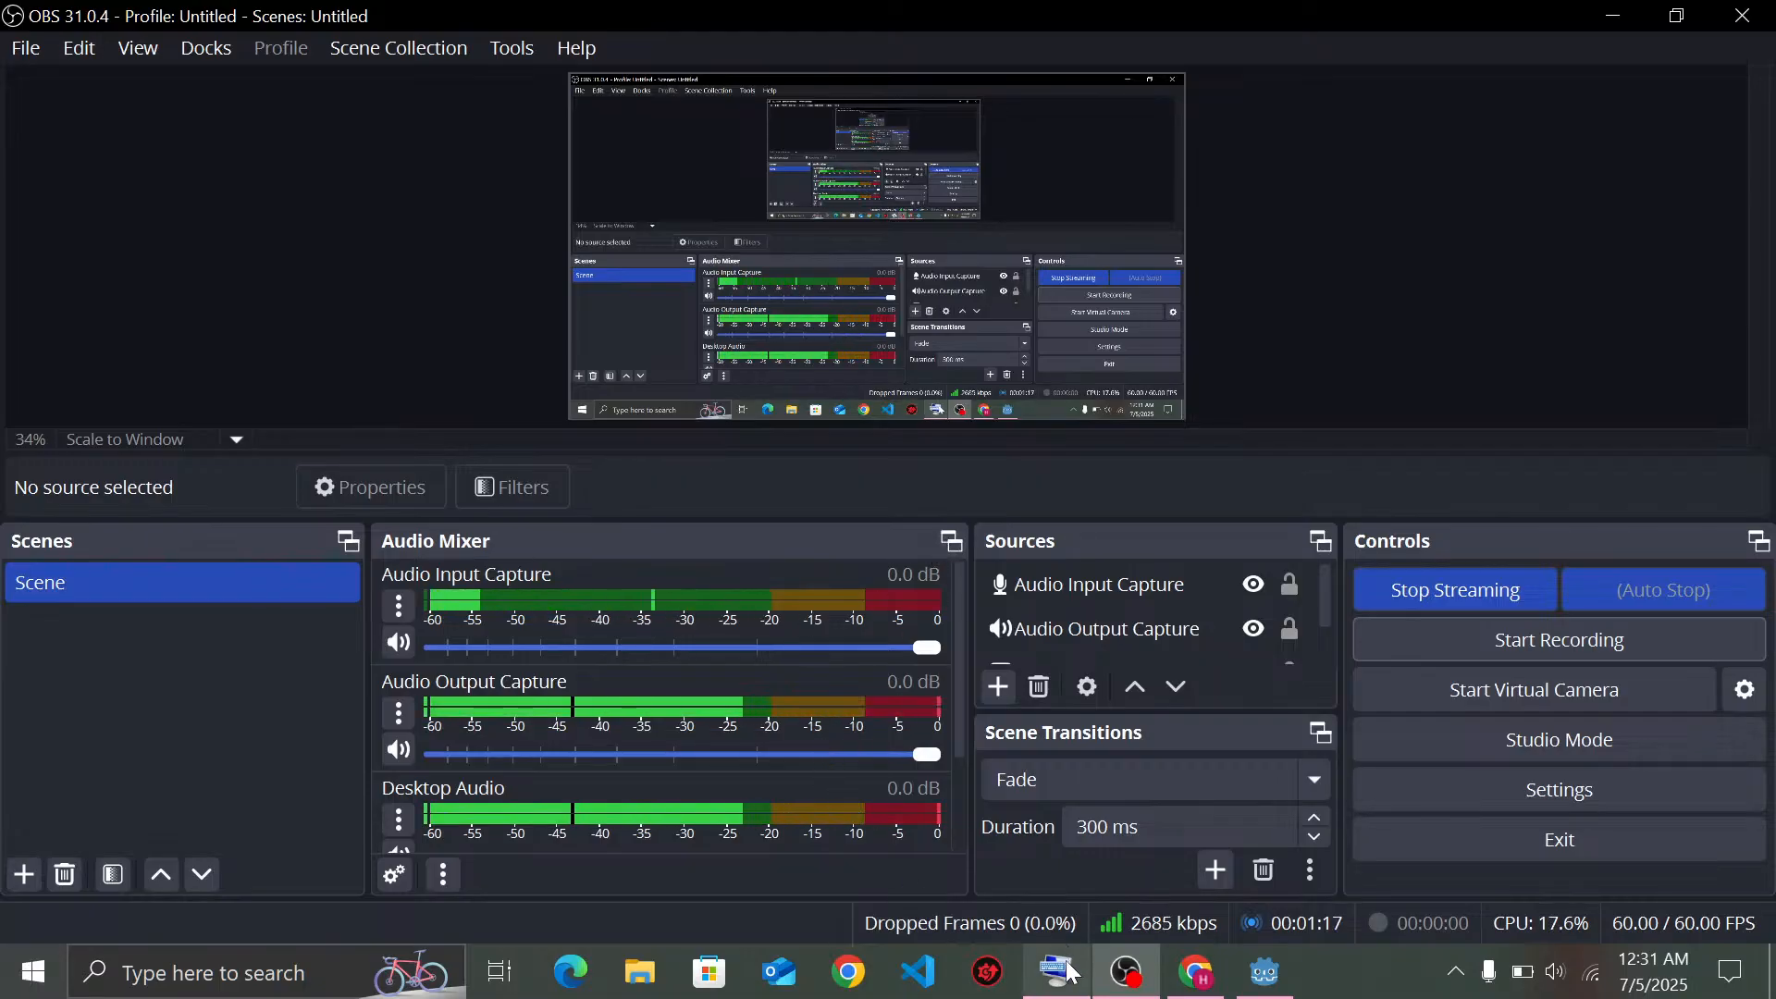
Switch back to Chrome, pause and resume the livestream playback, and go to the YouTube home page
{"action": "left_click", "coordinate": [1193, 988]}
{"action": "left_click", "coordinate": [661, 527]}
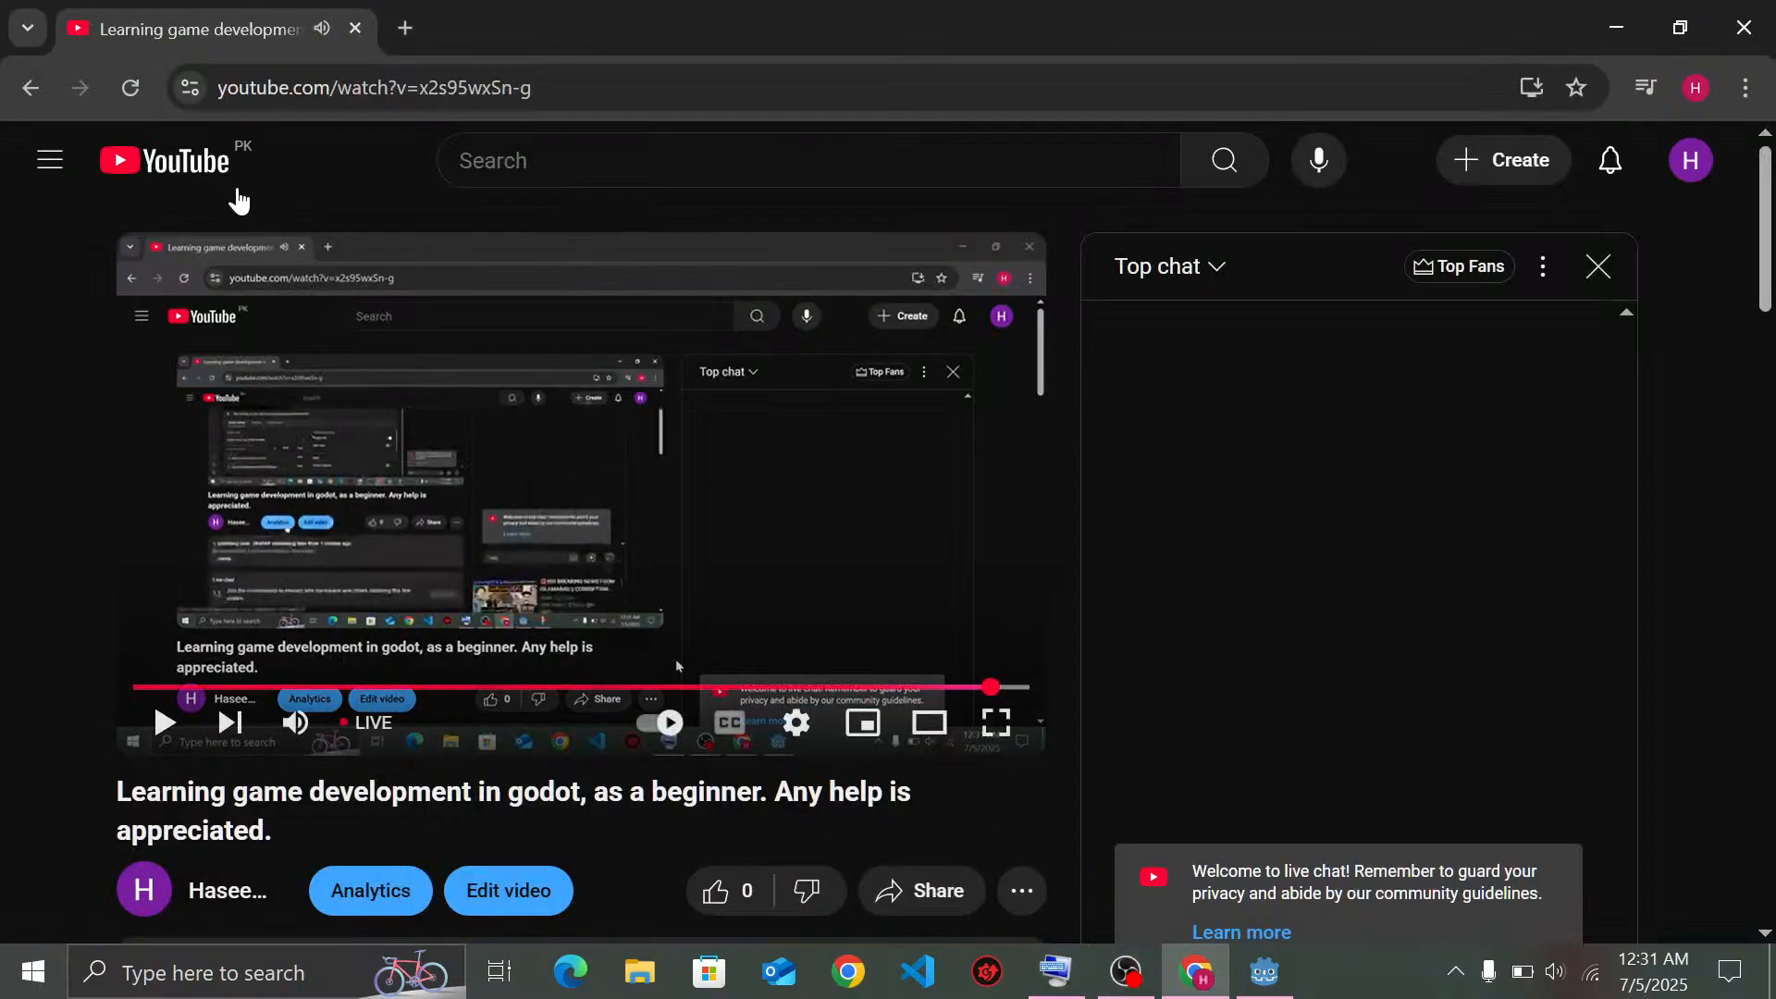
{"action": "left_click", "coordinate": [343, 333]}
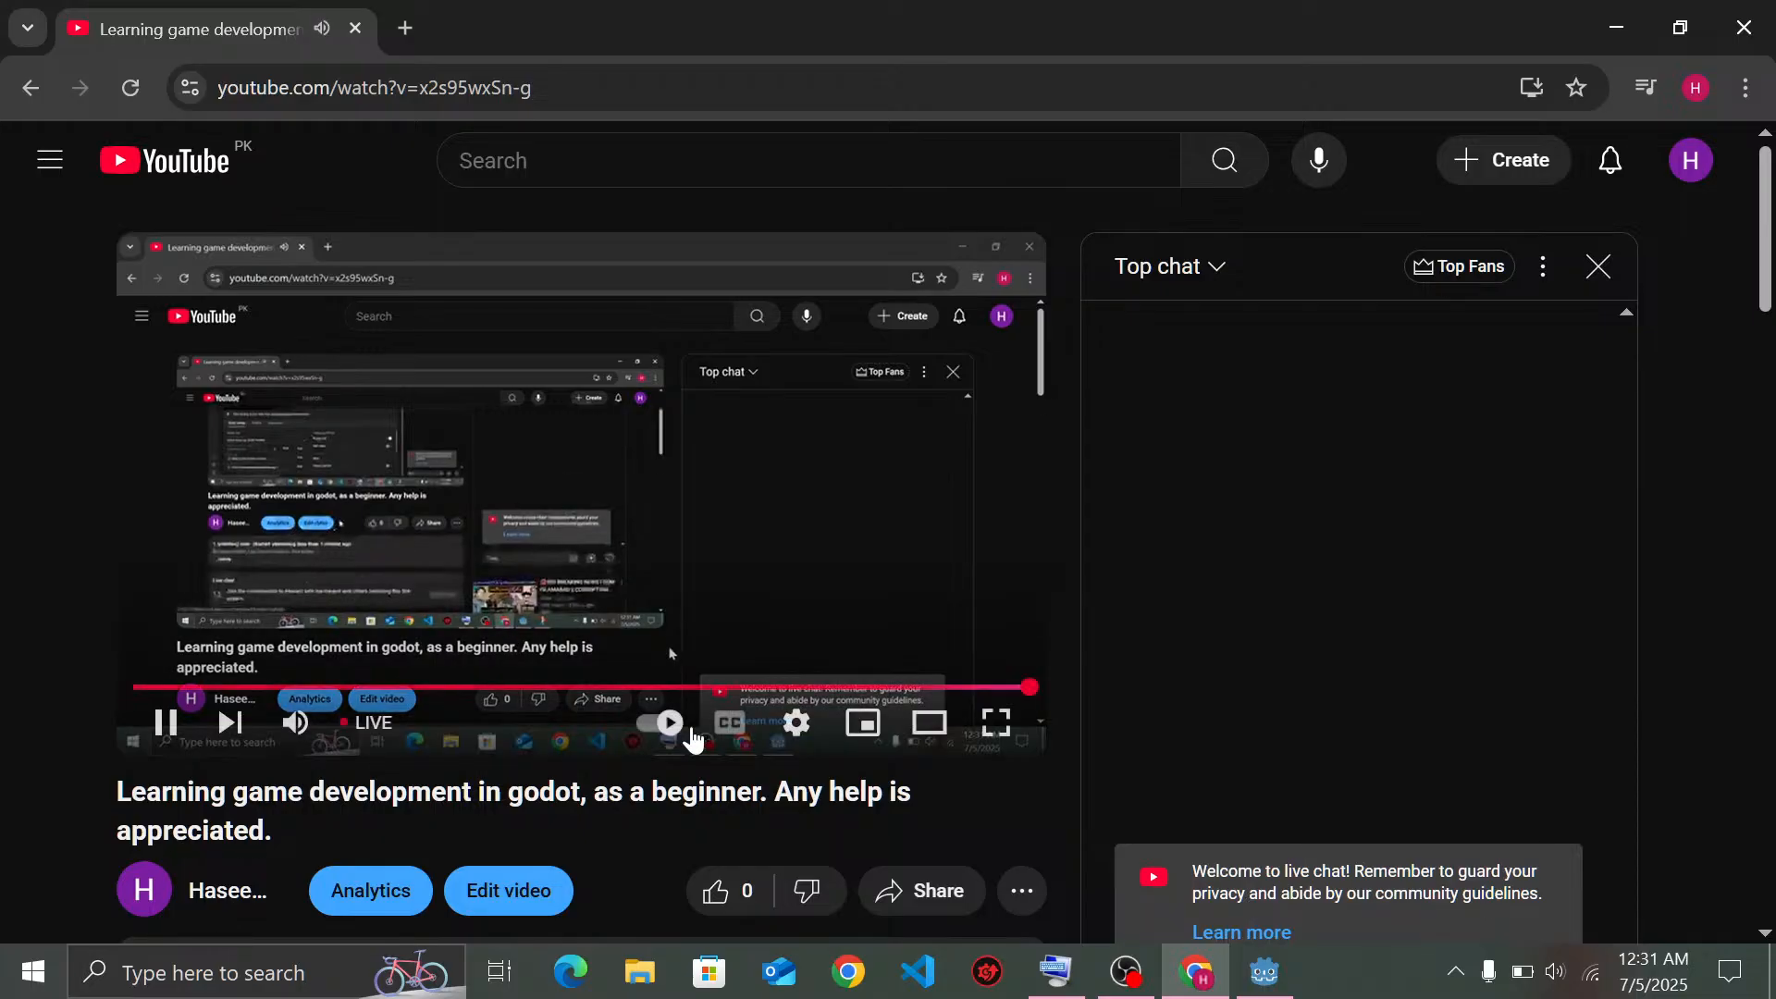
{"action": "left_click", "coordinate": [152, 162]}
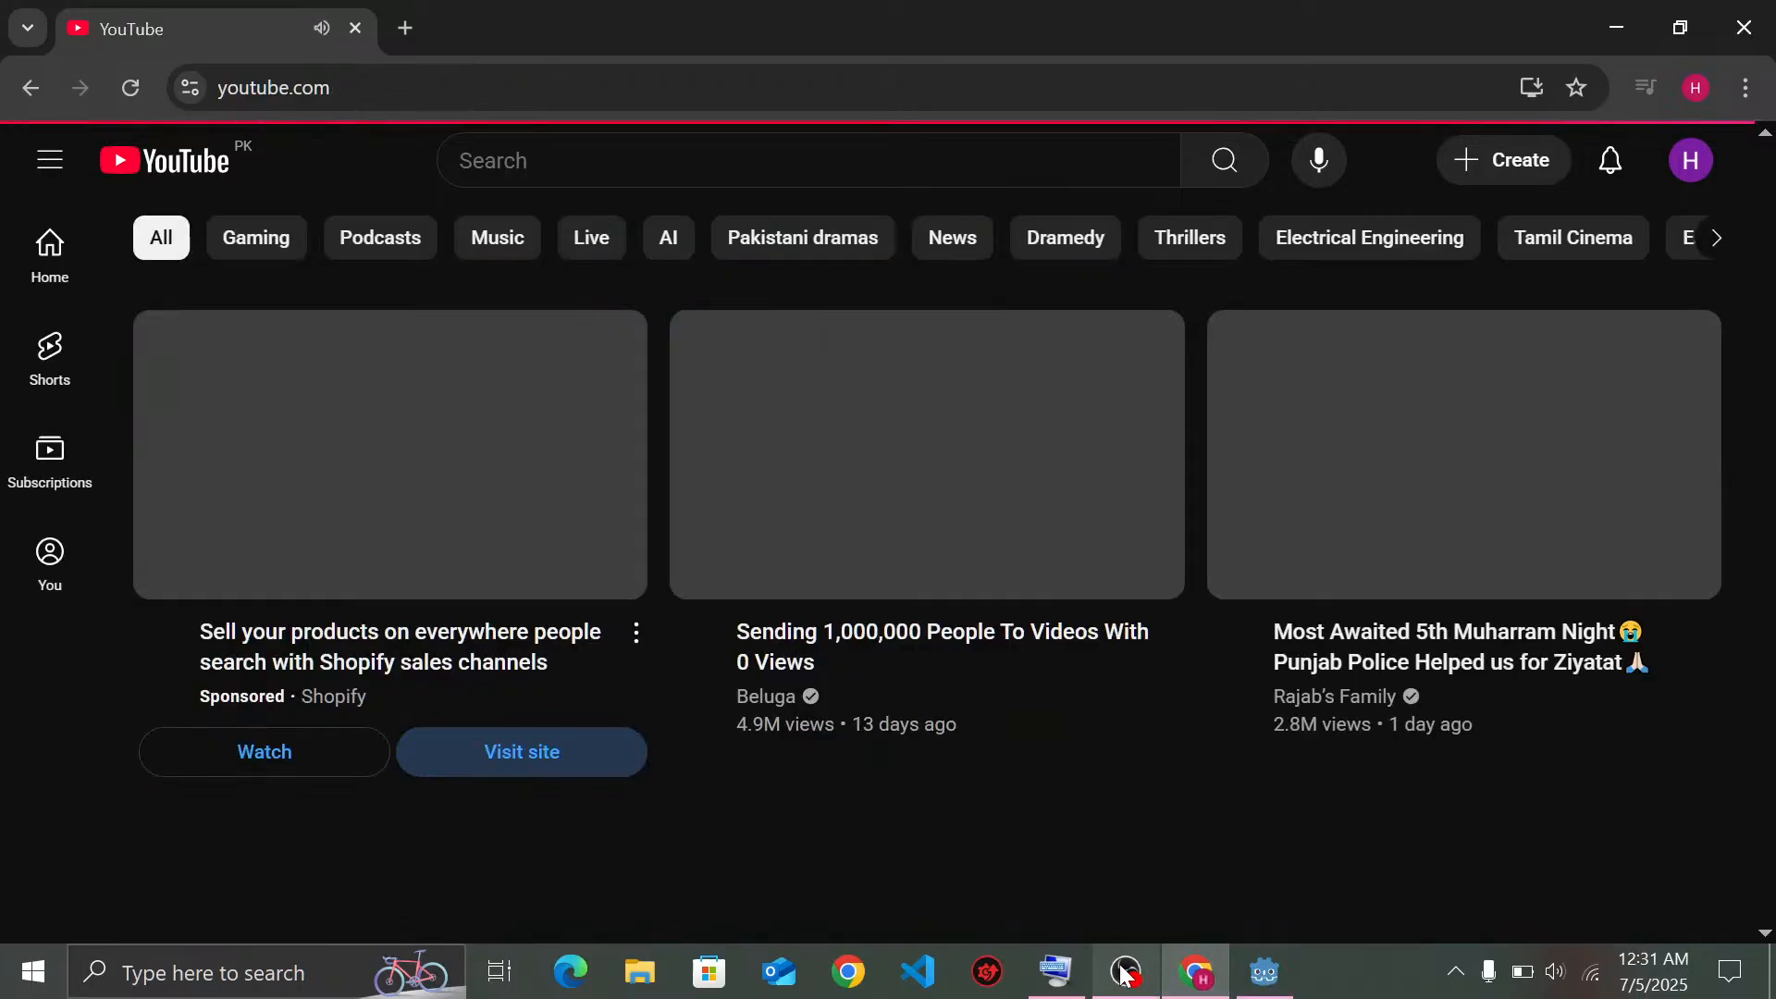
Search YouTube for "godot tutorial 3d" and look through the first results
{"action": "mouse_move", "coordinate": [1124, 971]}
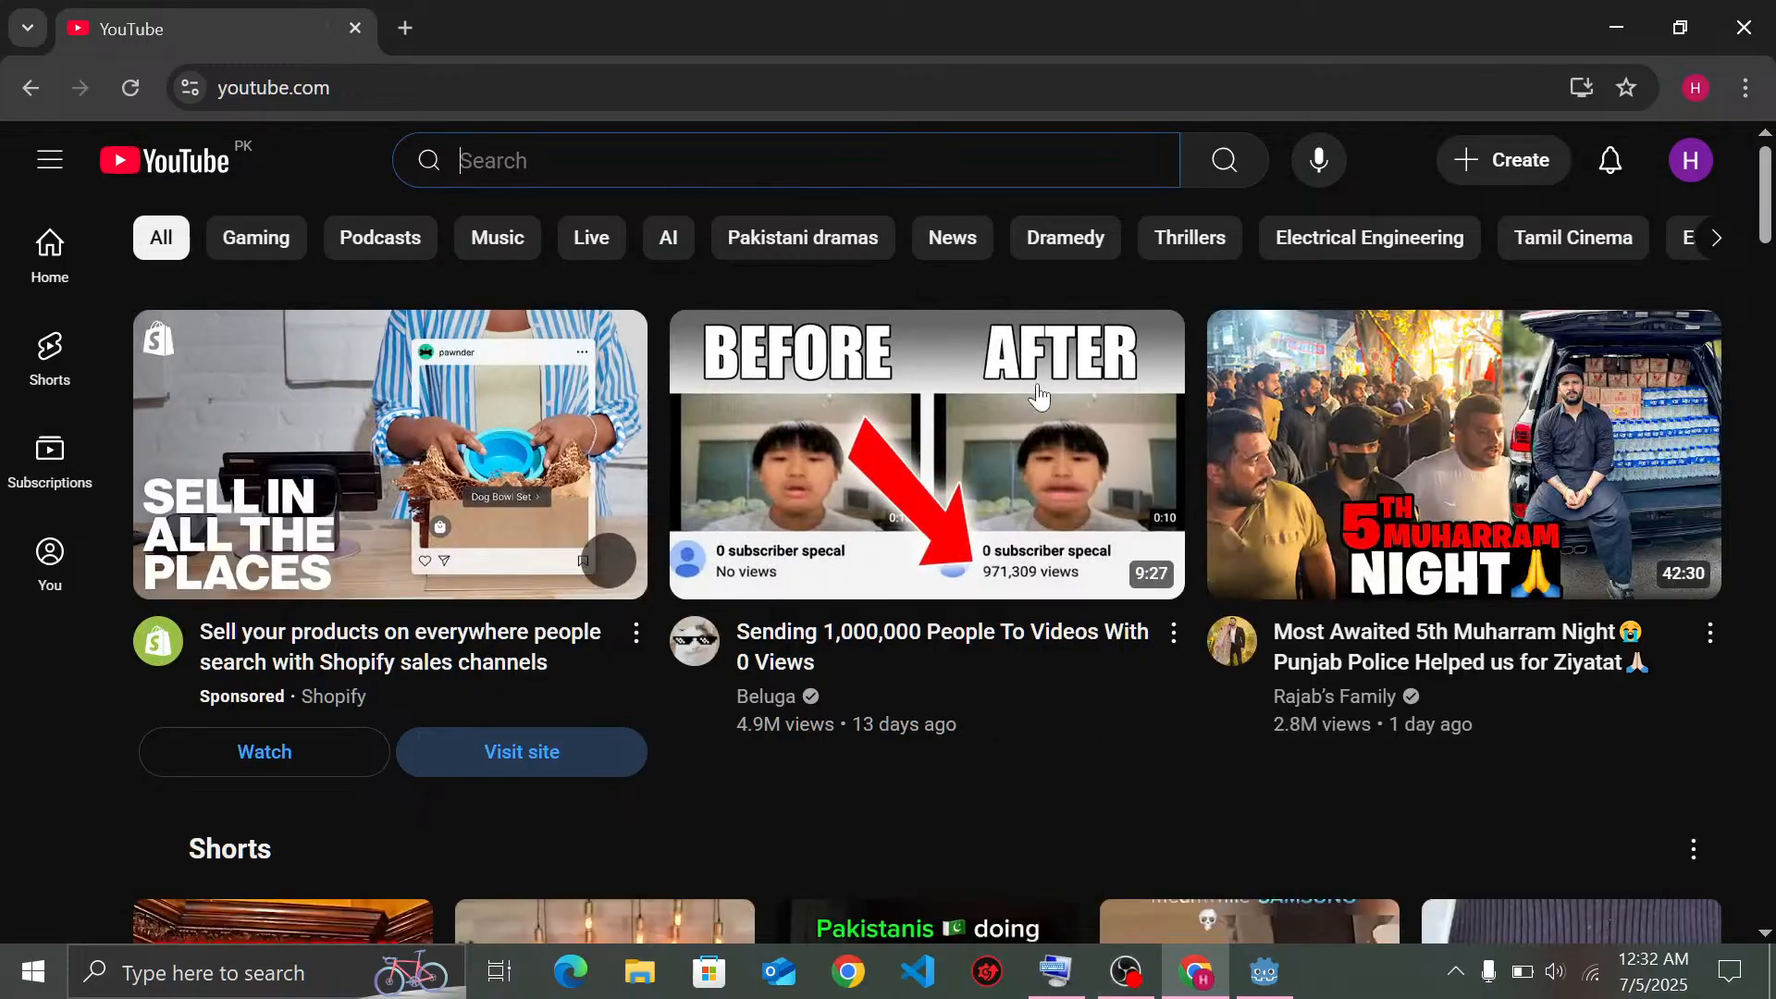
{"action": "mouse_move", "coordinate": [1039, 398]}
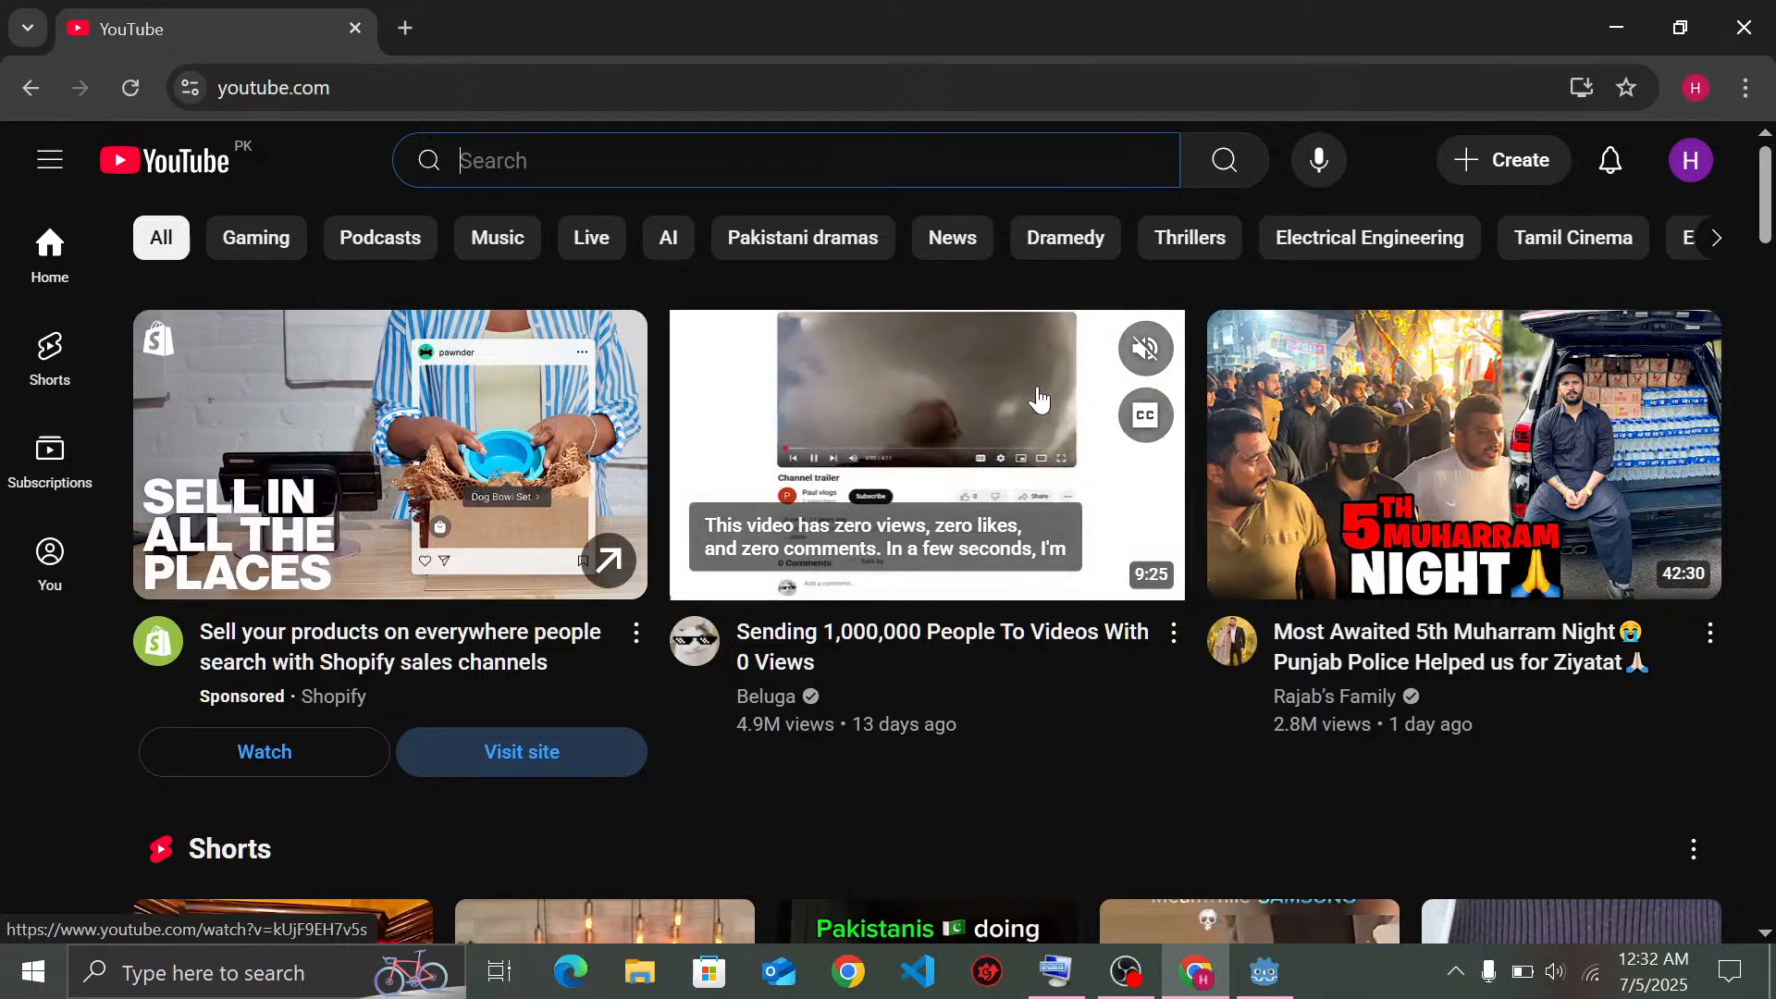
{"action": "type", "text": "godot tu"}
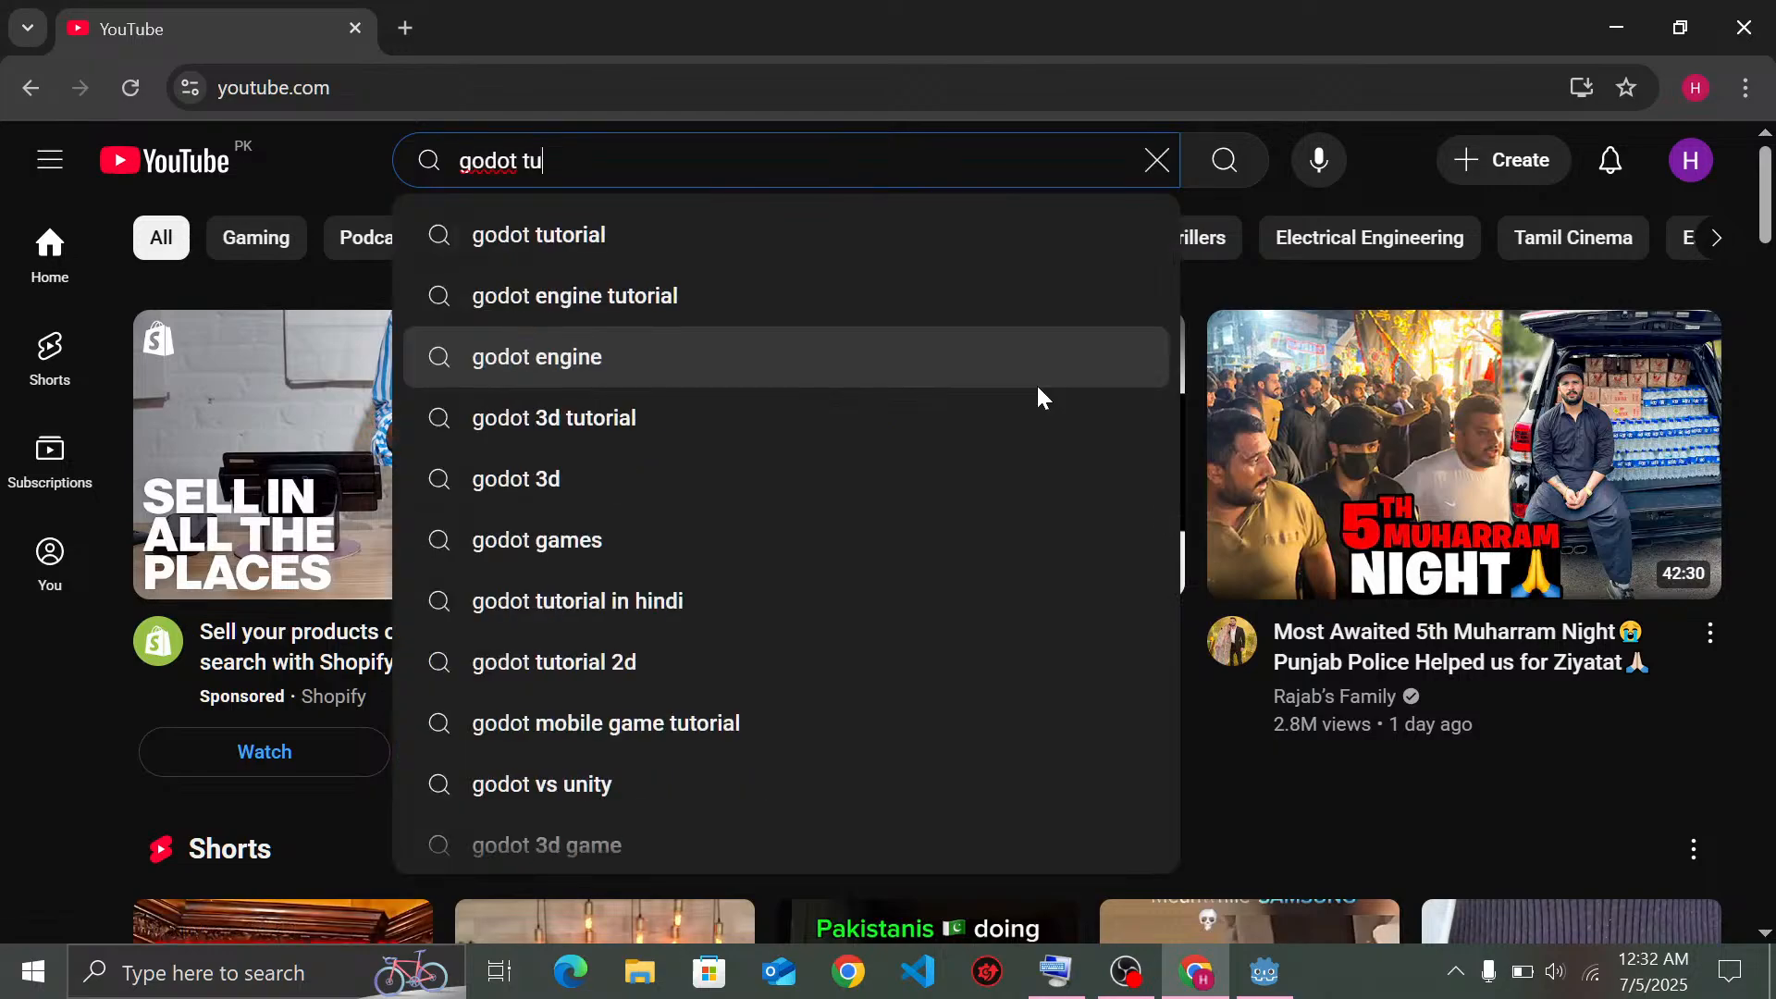
{"action": "type", "text": "torial"}
{"action": "left_click", "coordinate": [1038, 389]}
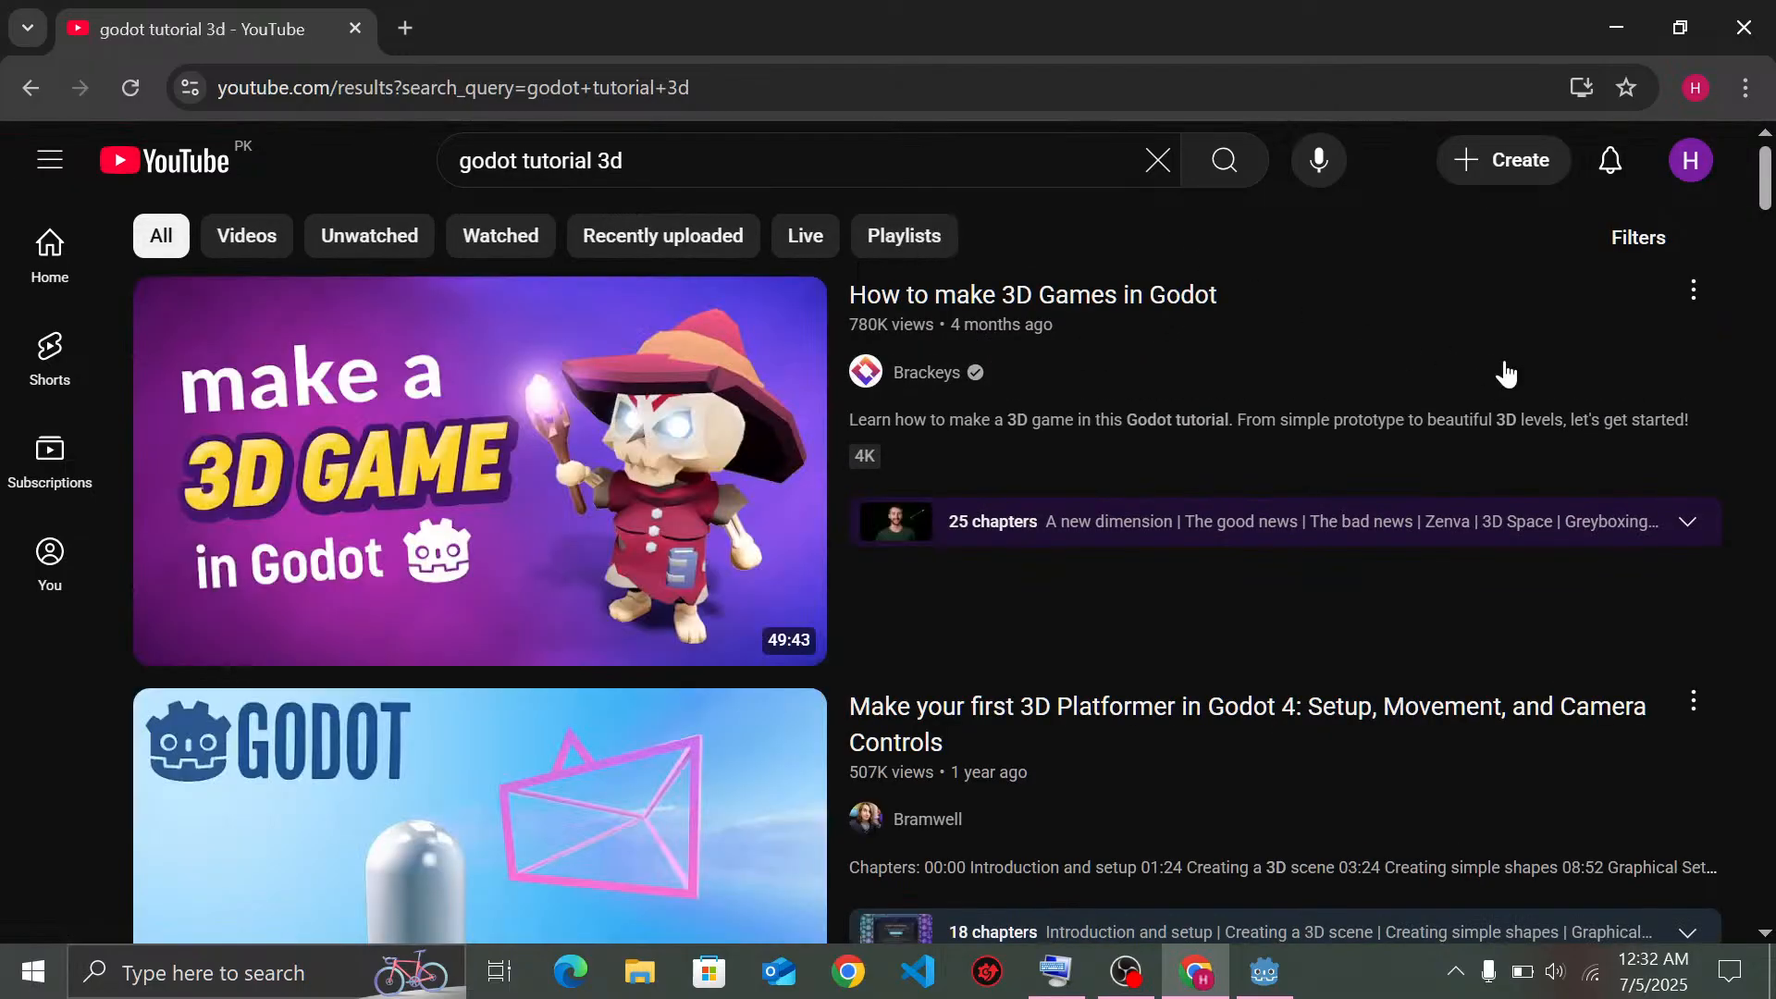
{"action": "scroll", "coordinate": [1507, 369], "scroll_direction": "down", "scroll_amount": 3}
{"action": "scroll", "coordinate": [1507, 369], "scroll_direction": "down", "scroll_amount": 2}
{"action": "scroll", "coordinate": [1507, 369], "scroll_direction": "up", "scroll_amount": 1}
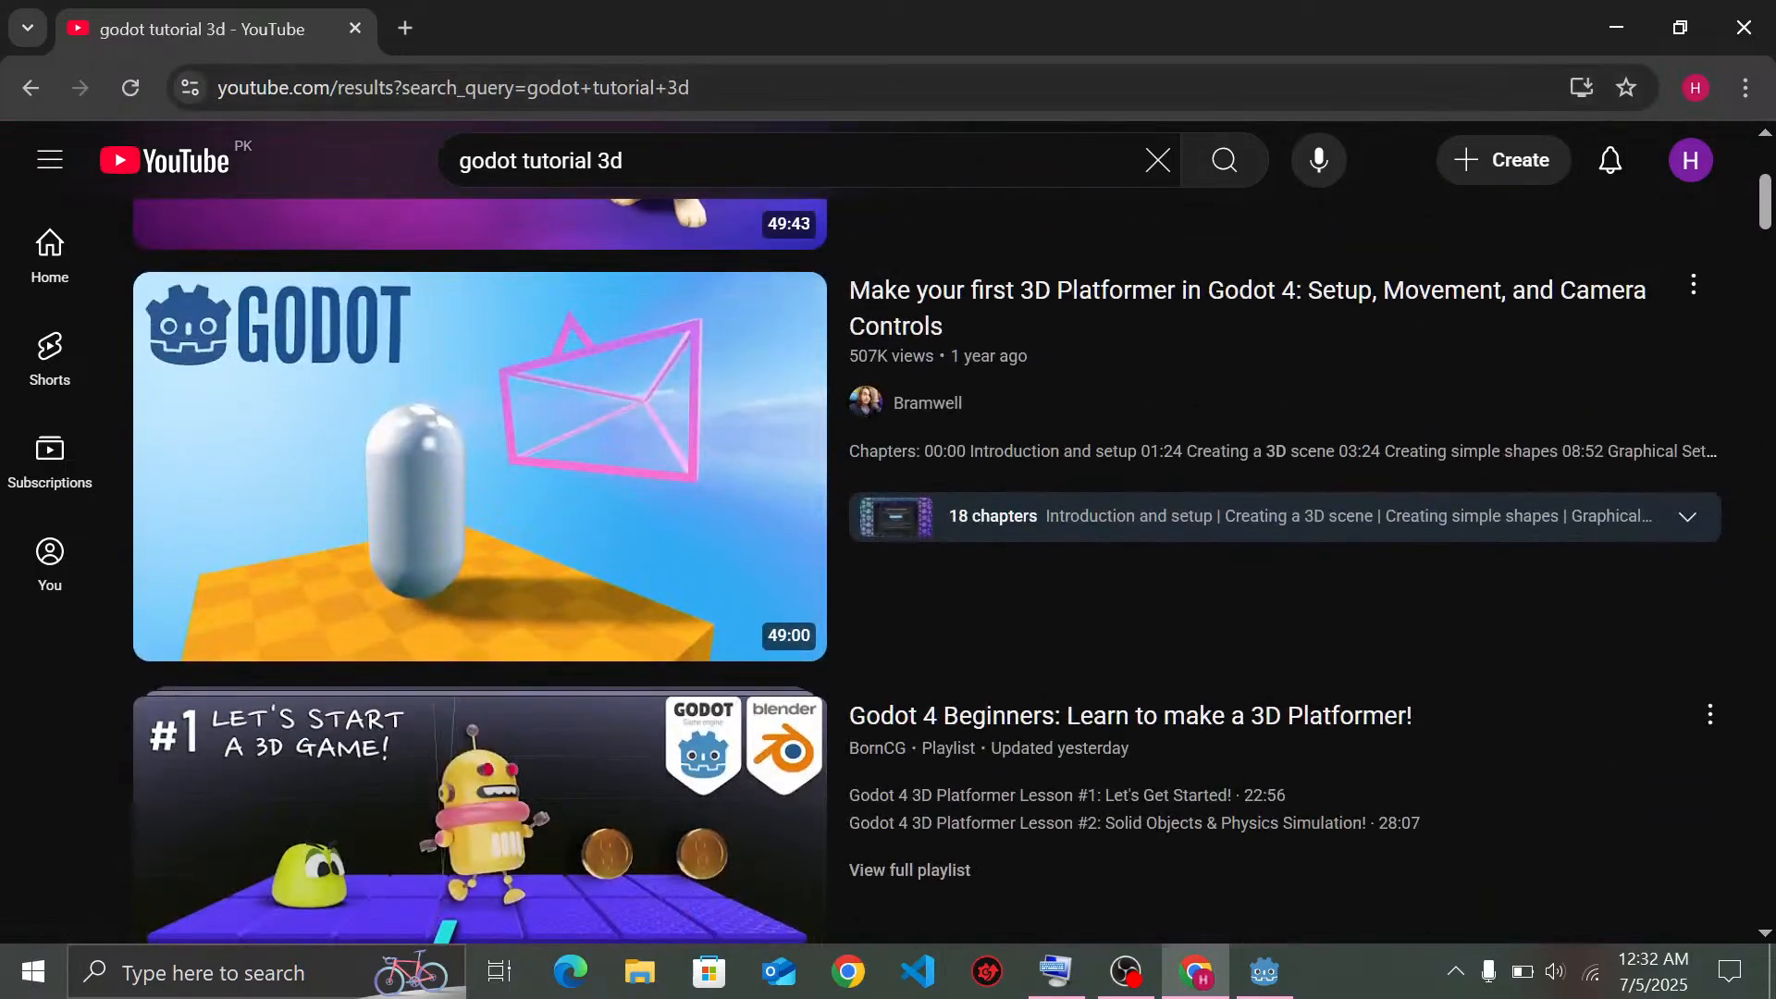
Change the search to "godot 3d tutorial in hindi", and broaden it to "godot tutorial"
{"action": "left_click", "coordinate": [639, 161]}
{"action": "left_click", "coordinate": [983, 218]}
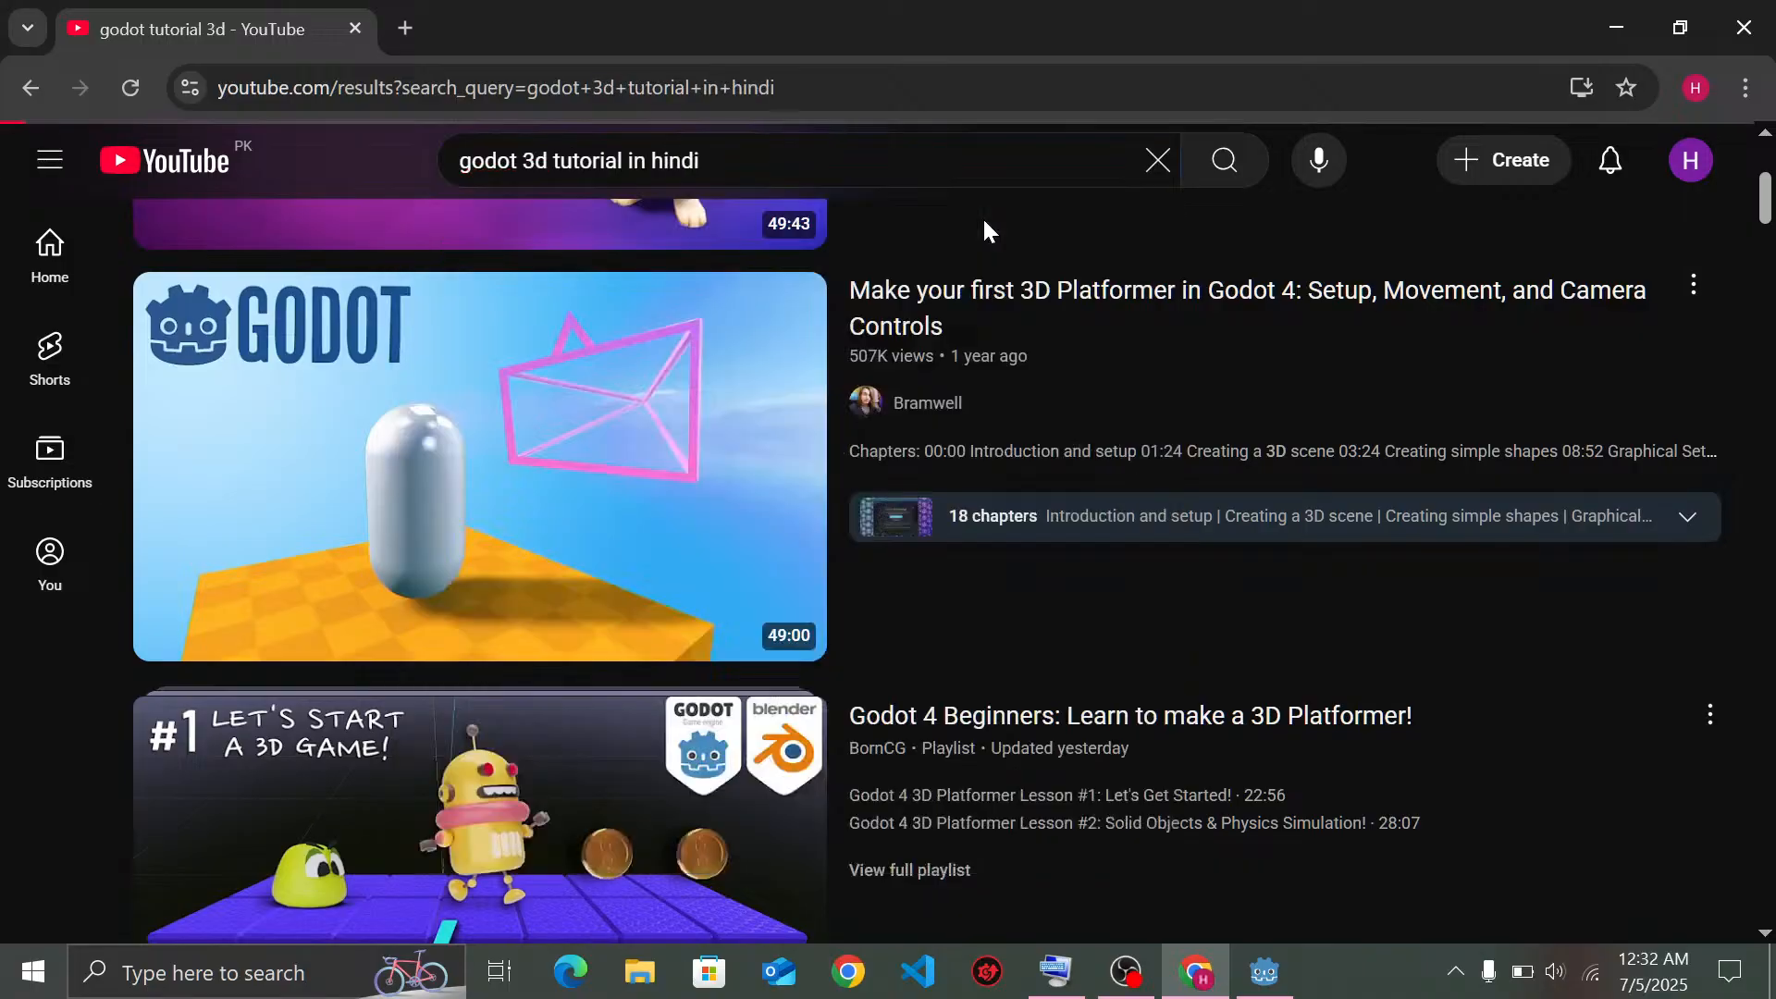
{"action": "left_click", "coordinate": [747, 161]}
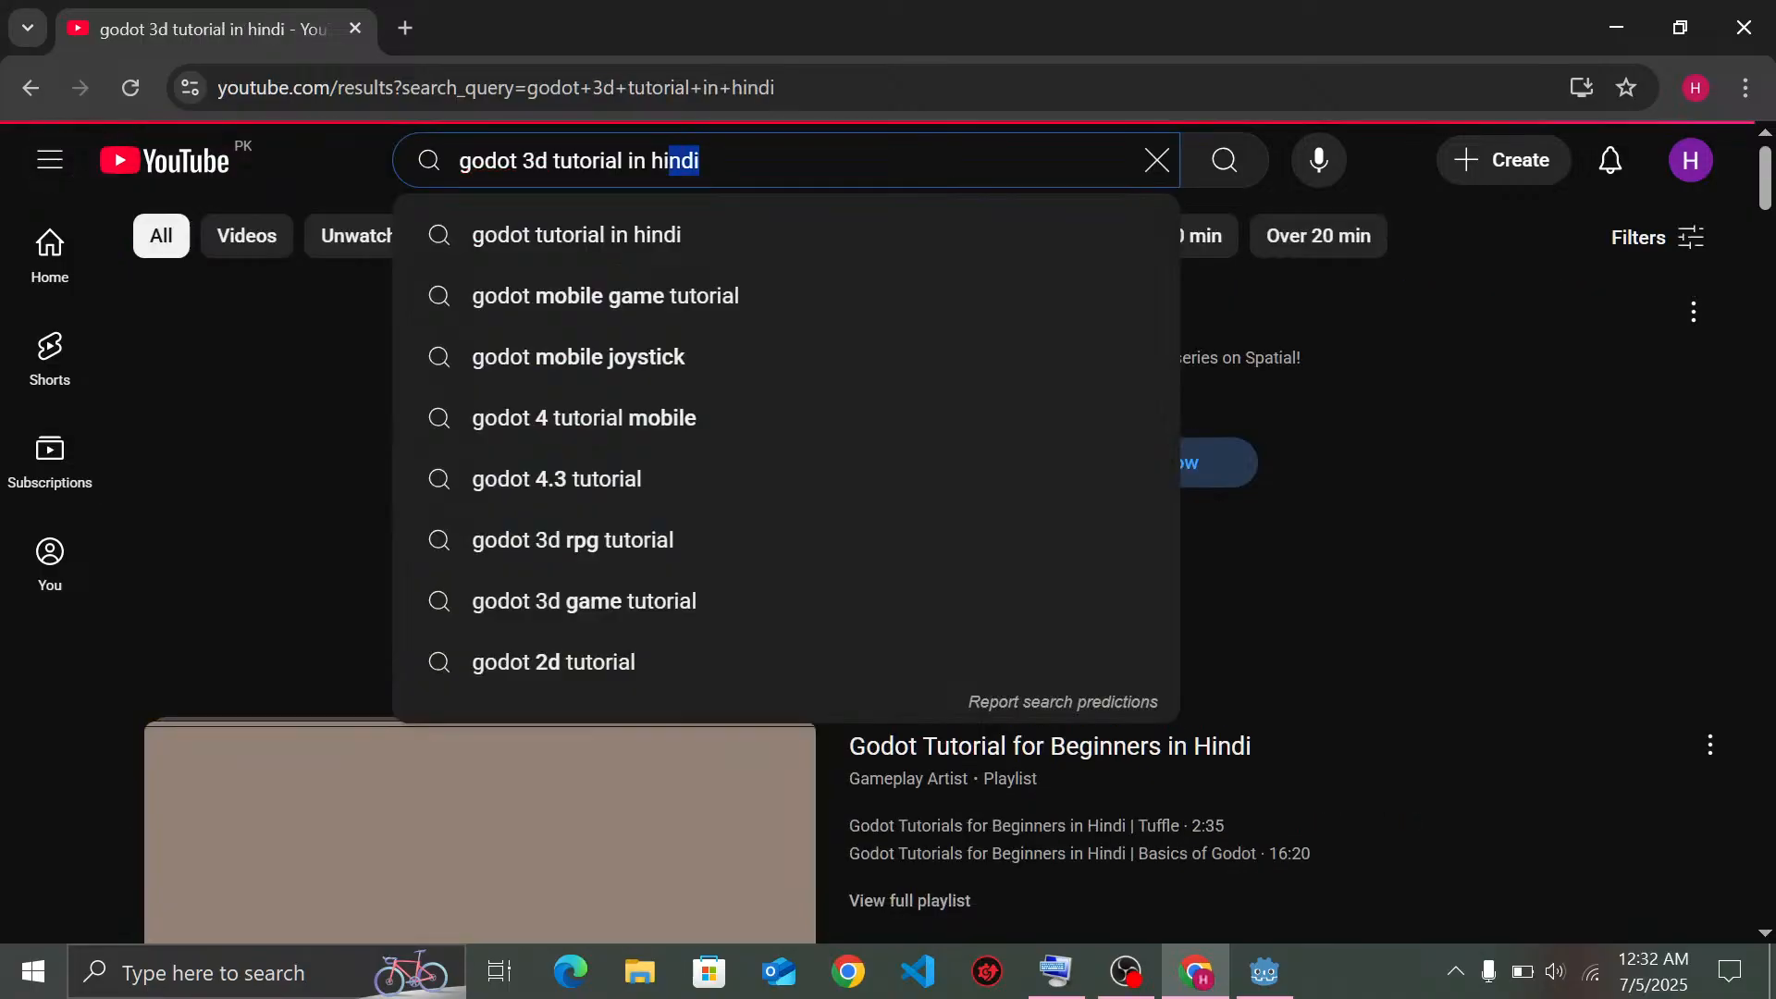
{"action": "left_click_drag", "start_coordinate": [669, 161], "coordinate": [634, 161]}
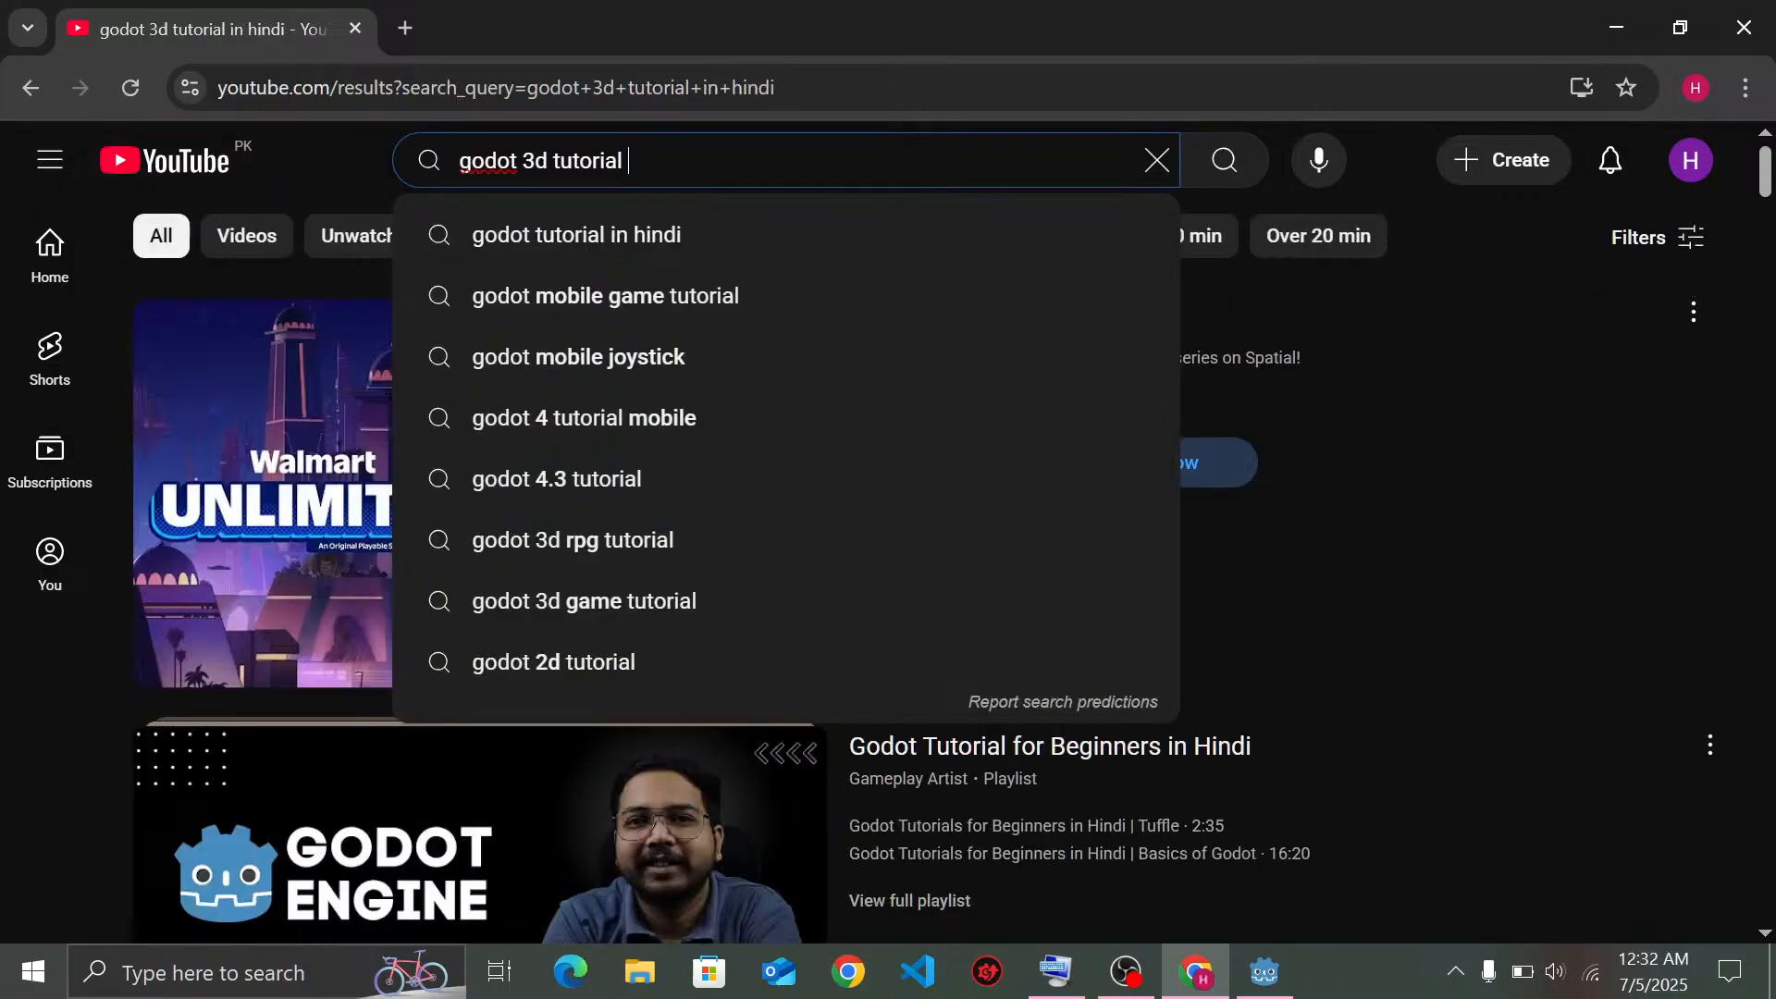
{"action": "left_click", "coordinate": [552, 161]}
{"action": "key", "text": "BackSpace"}
{"action": "key", "text": "BackSpace"}
{"action": "key", "text": "BackSpace"}
{"action": "key", "text": "BackSpace"}
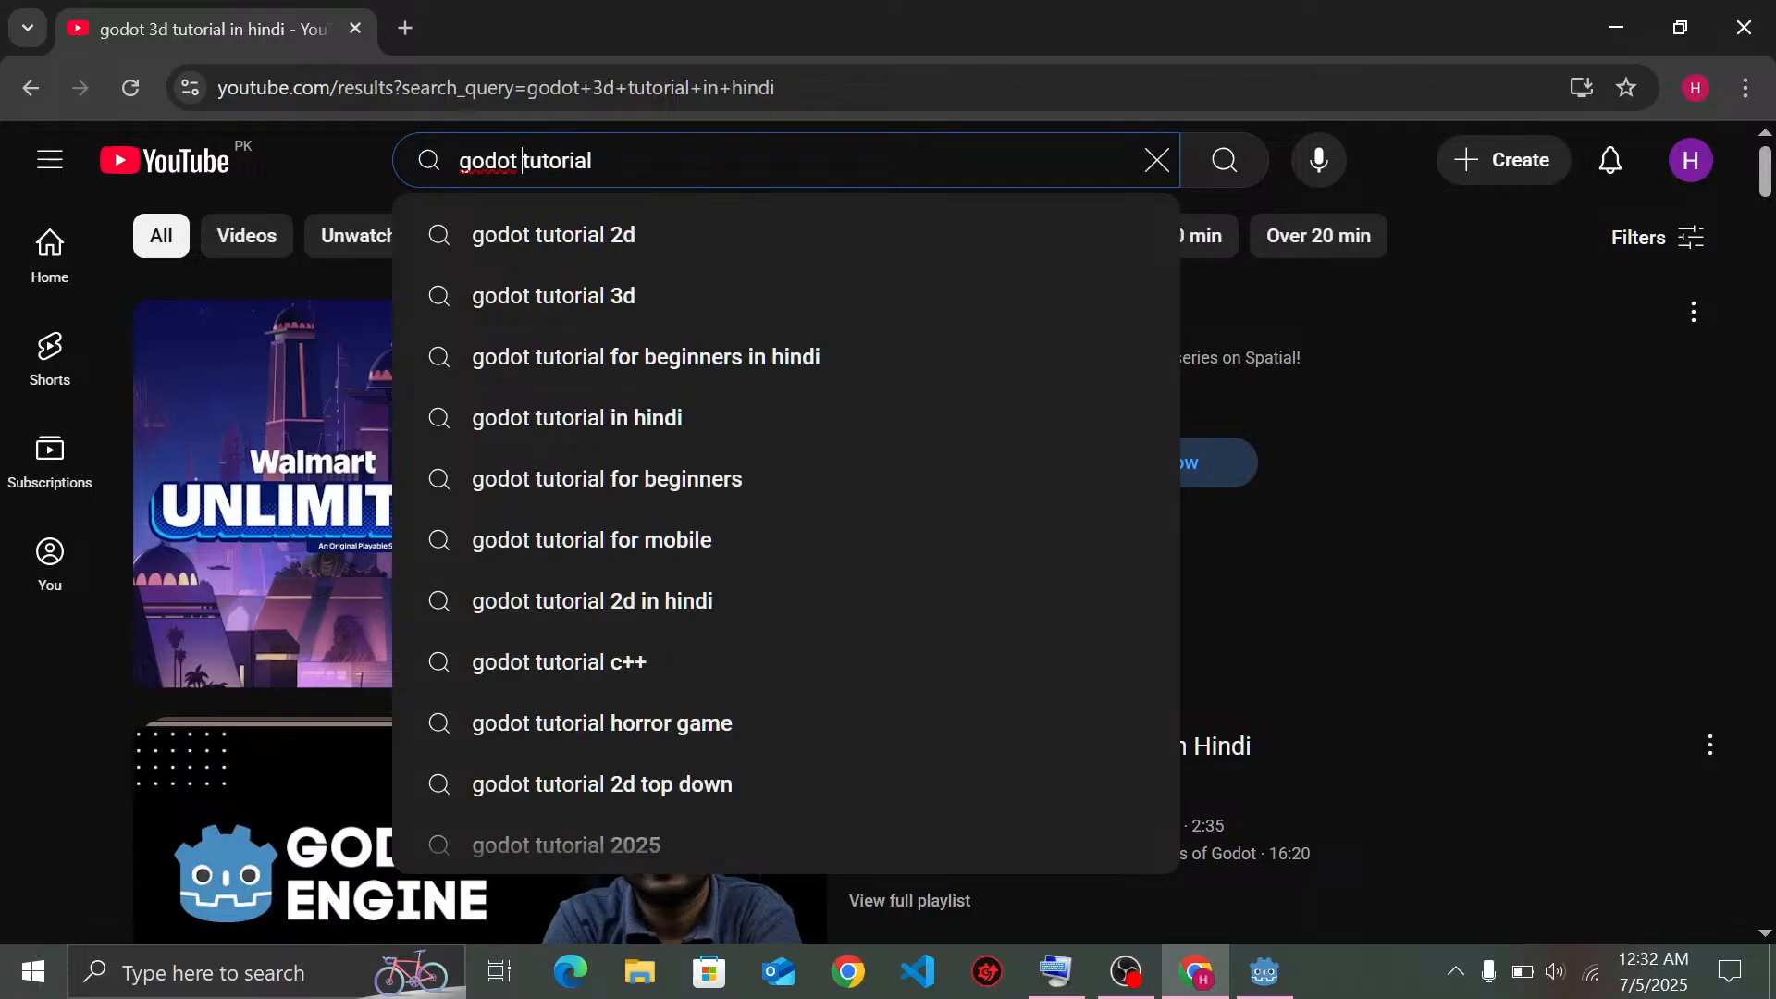
{"action": "key", "text": "Return"}
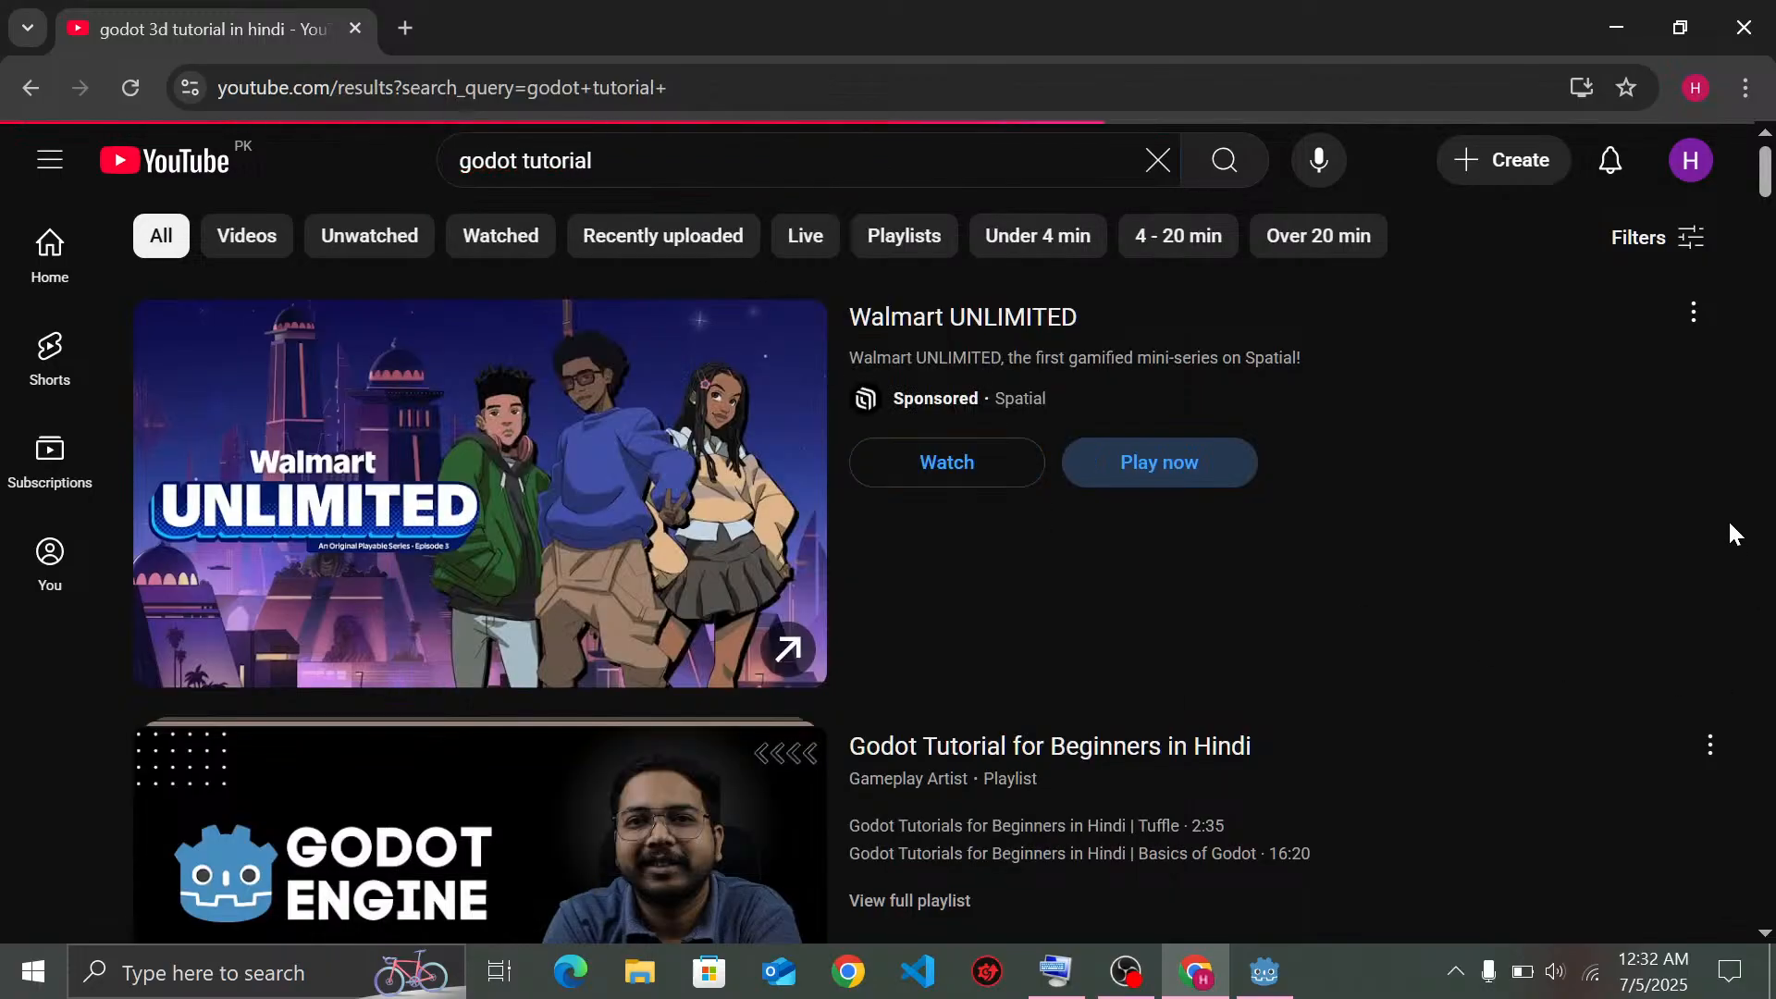
Browse the "godot tutorial" results for a suitable beginner video or playlist
{"action": "scroll", "coordinate": [1765, 328], "scroll_direction": "down", "scroll_amount": 4}
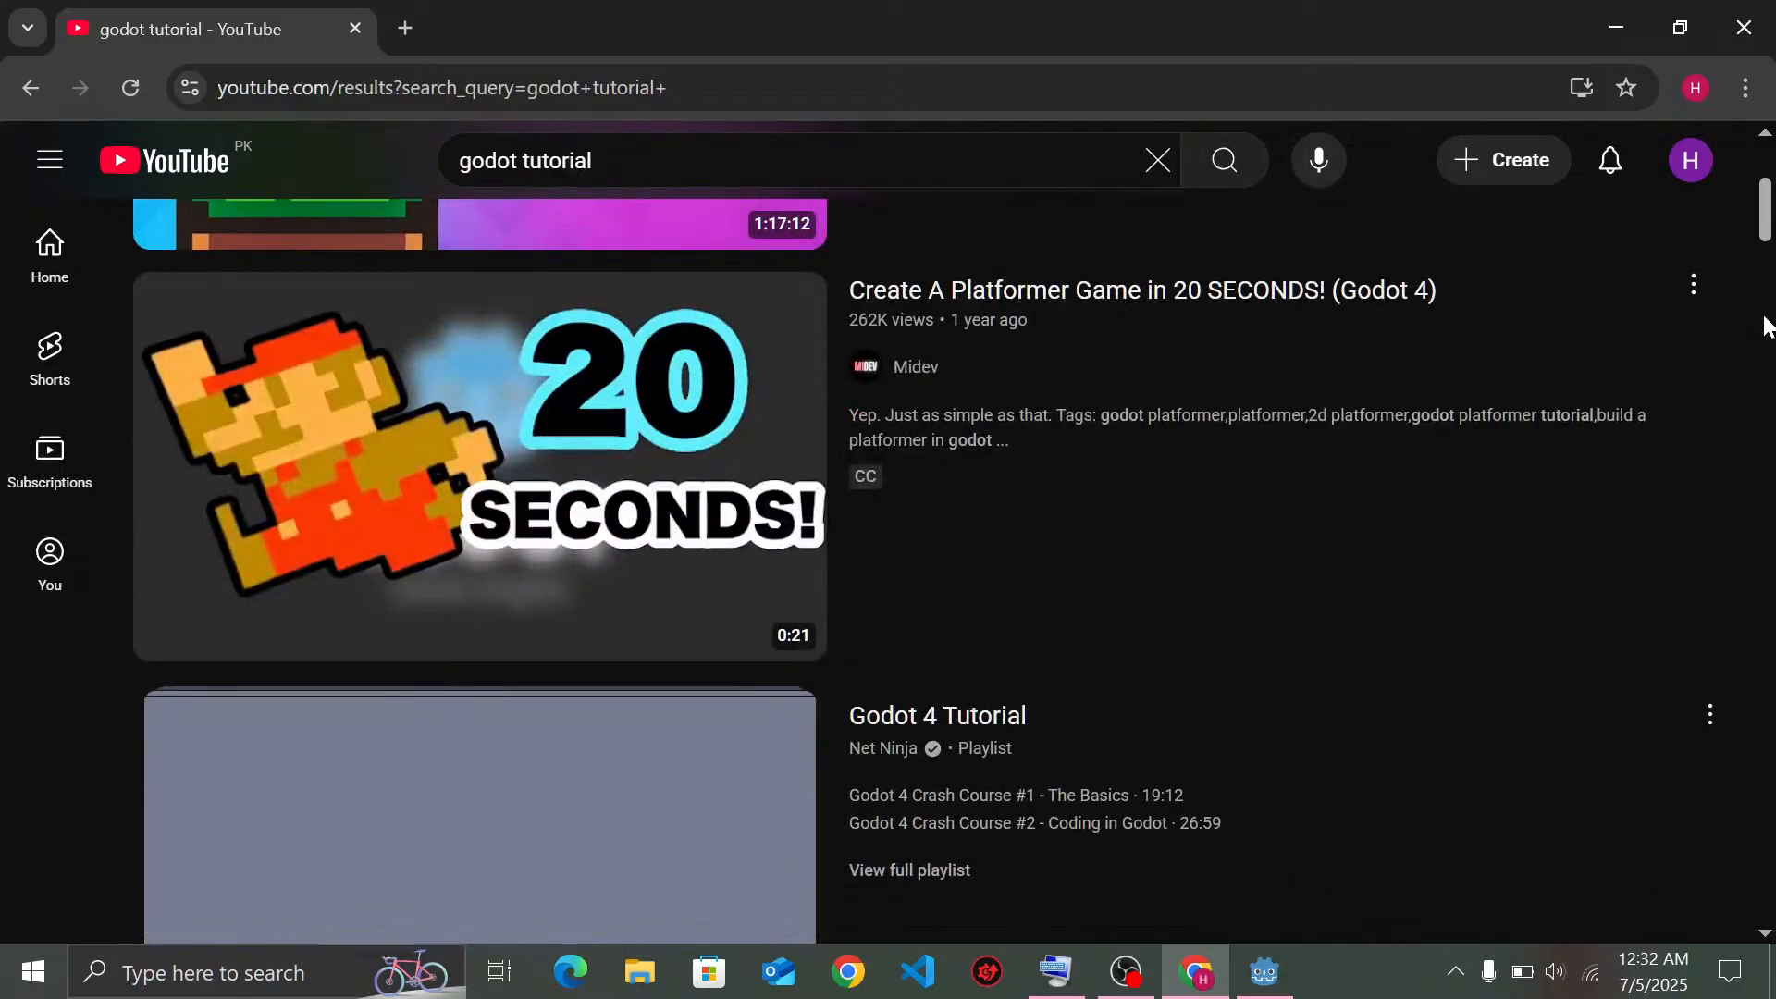
{"action": "scroll", "coordinate": [1765, 328], "scroll_direction": "down", "scroll_amount": 4}
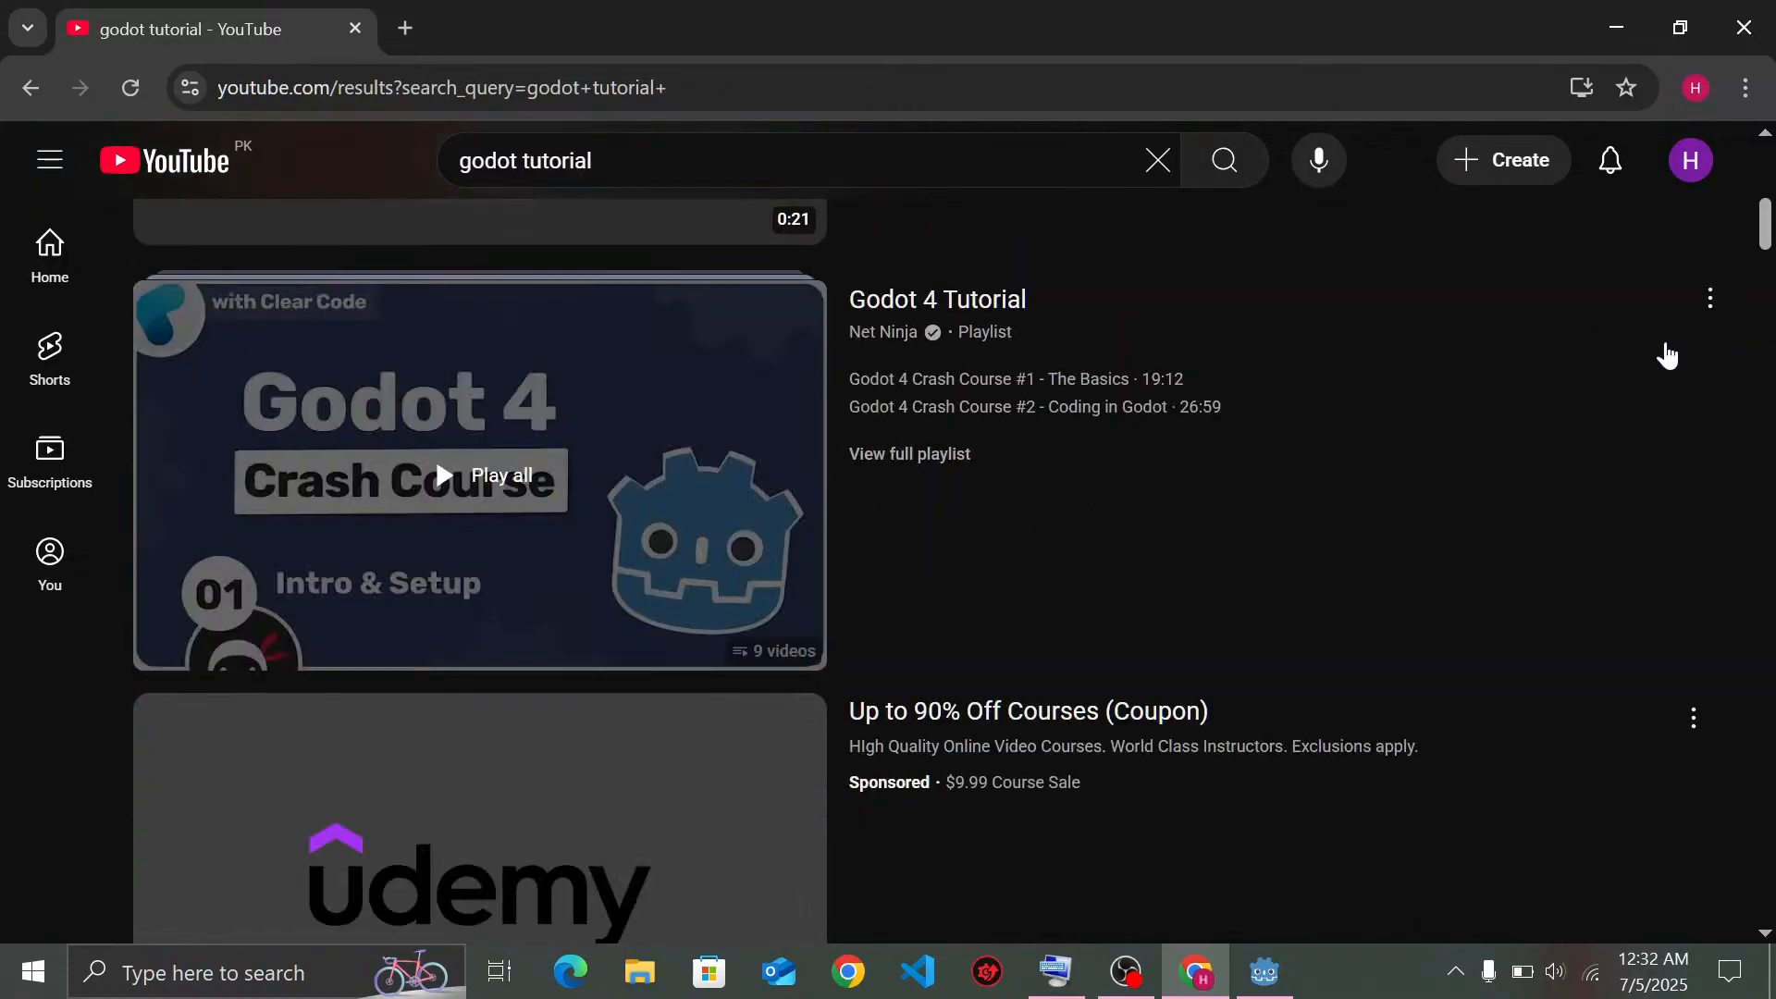
{"action": "scroll", "coordinate": [1761, 559], "scroll_direction": "down", "scroll_amount": 9}
{"action": "scroll", "coordinate": [1760, 559], "scroll_direction": "down", "scroll_amount": 16}
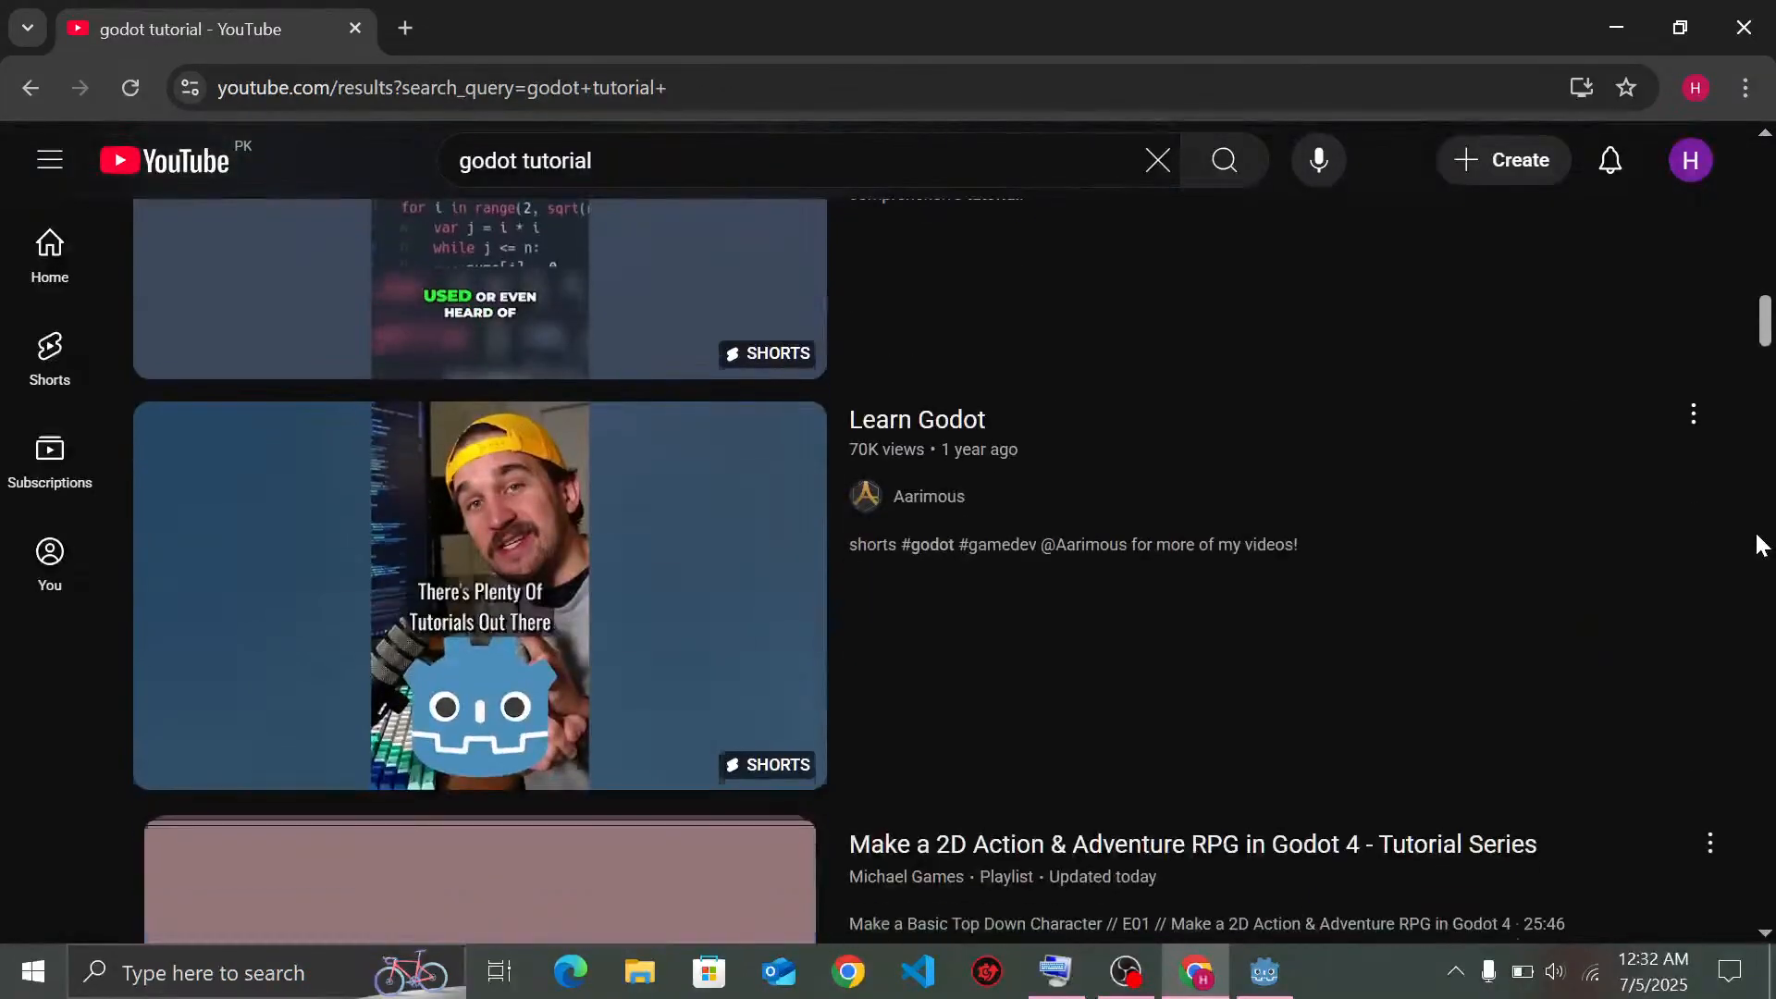
{"action": "scroll", "coordinate": [1760, 535], "scroll_direction": "down", "scroll_amount": 15}
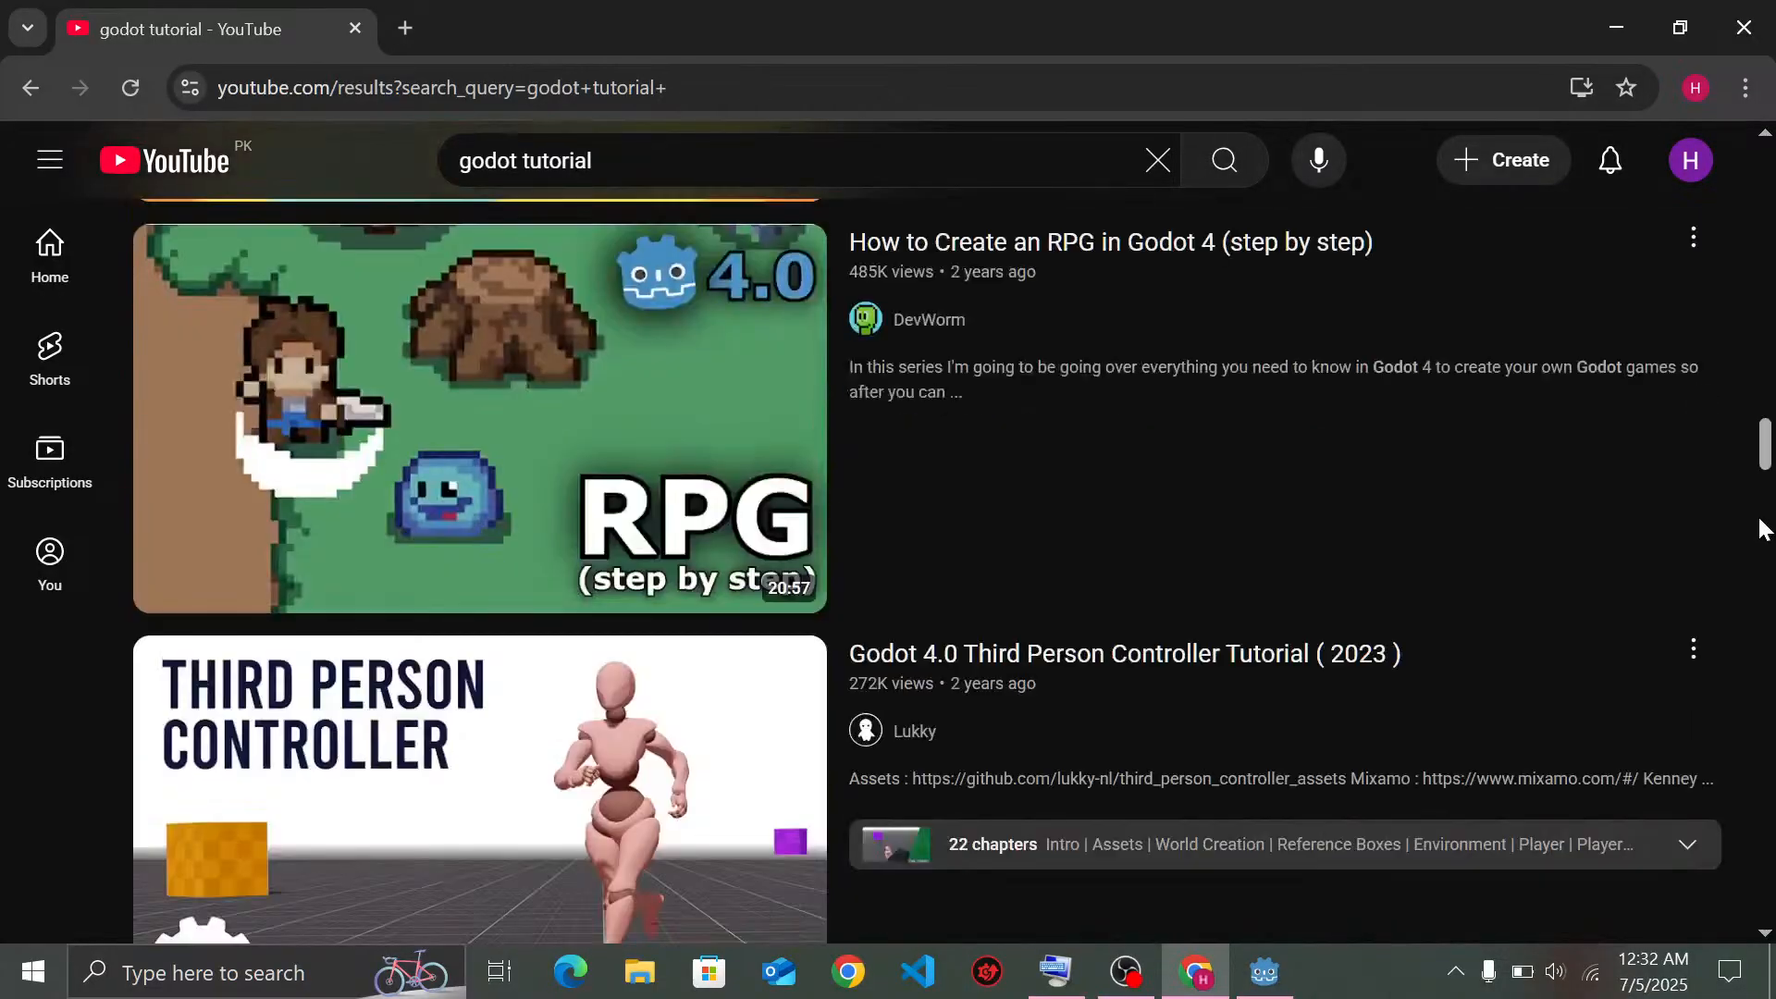
{"action": "scroll", "coordinate": [1761, 526], "scroll_direction": "down", "scroll_amount": 20}
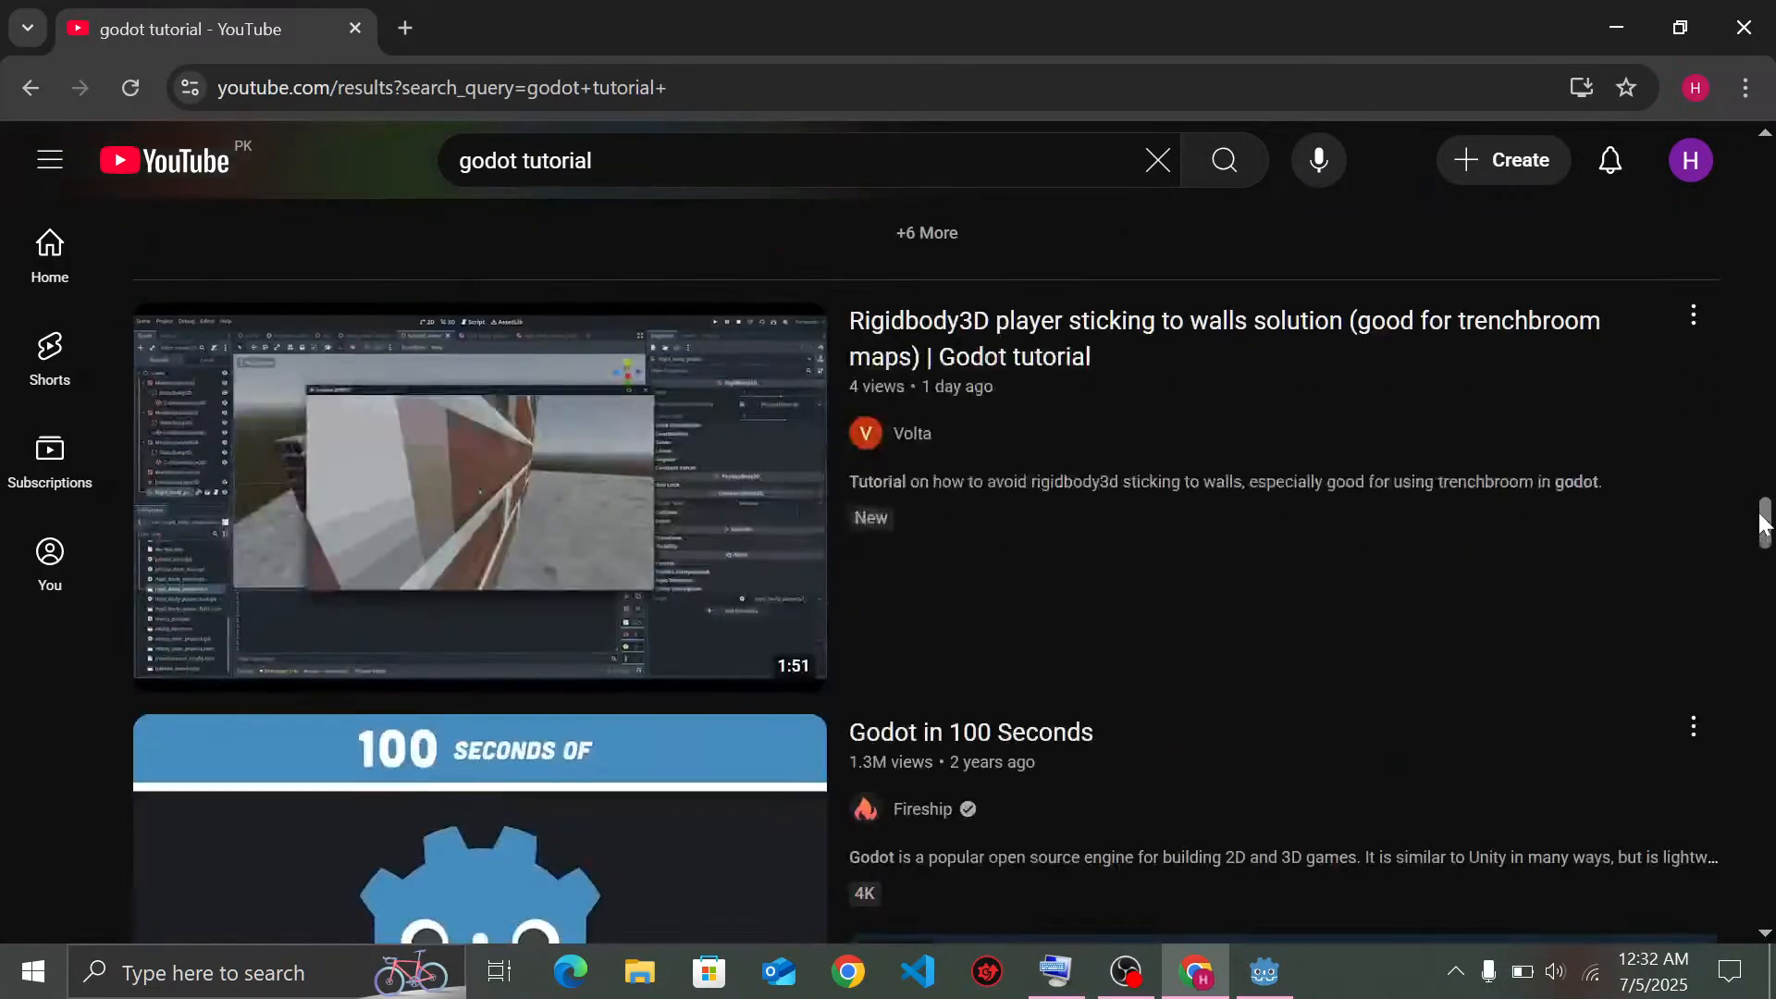
{"action": "scroll", "coordinate": [1761, 523], "scroll_direction": "down", "scroll_amount": 15}
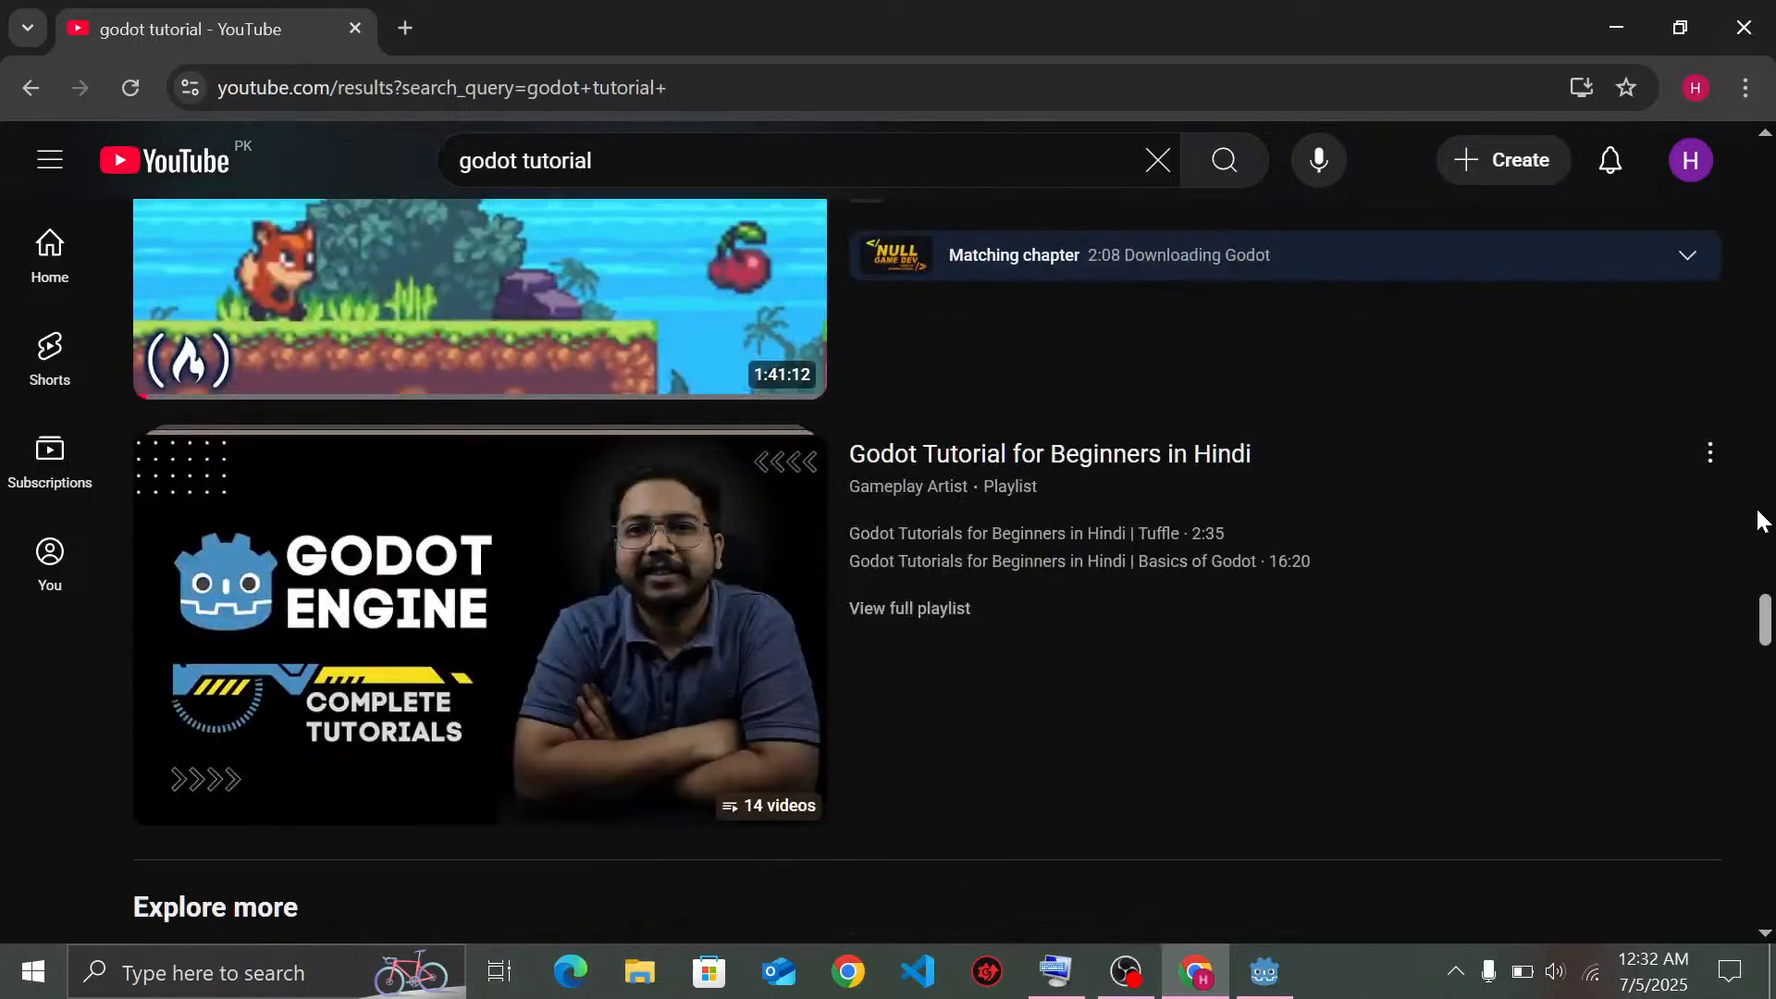
{"action": "scroll", "coordinate": [1765, 511], "scroll_direction": "down", "scroll_amount": 20}
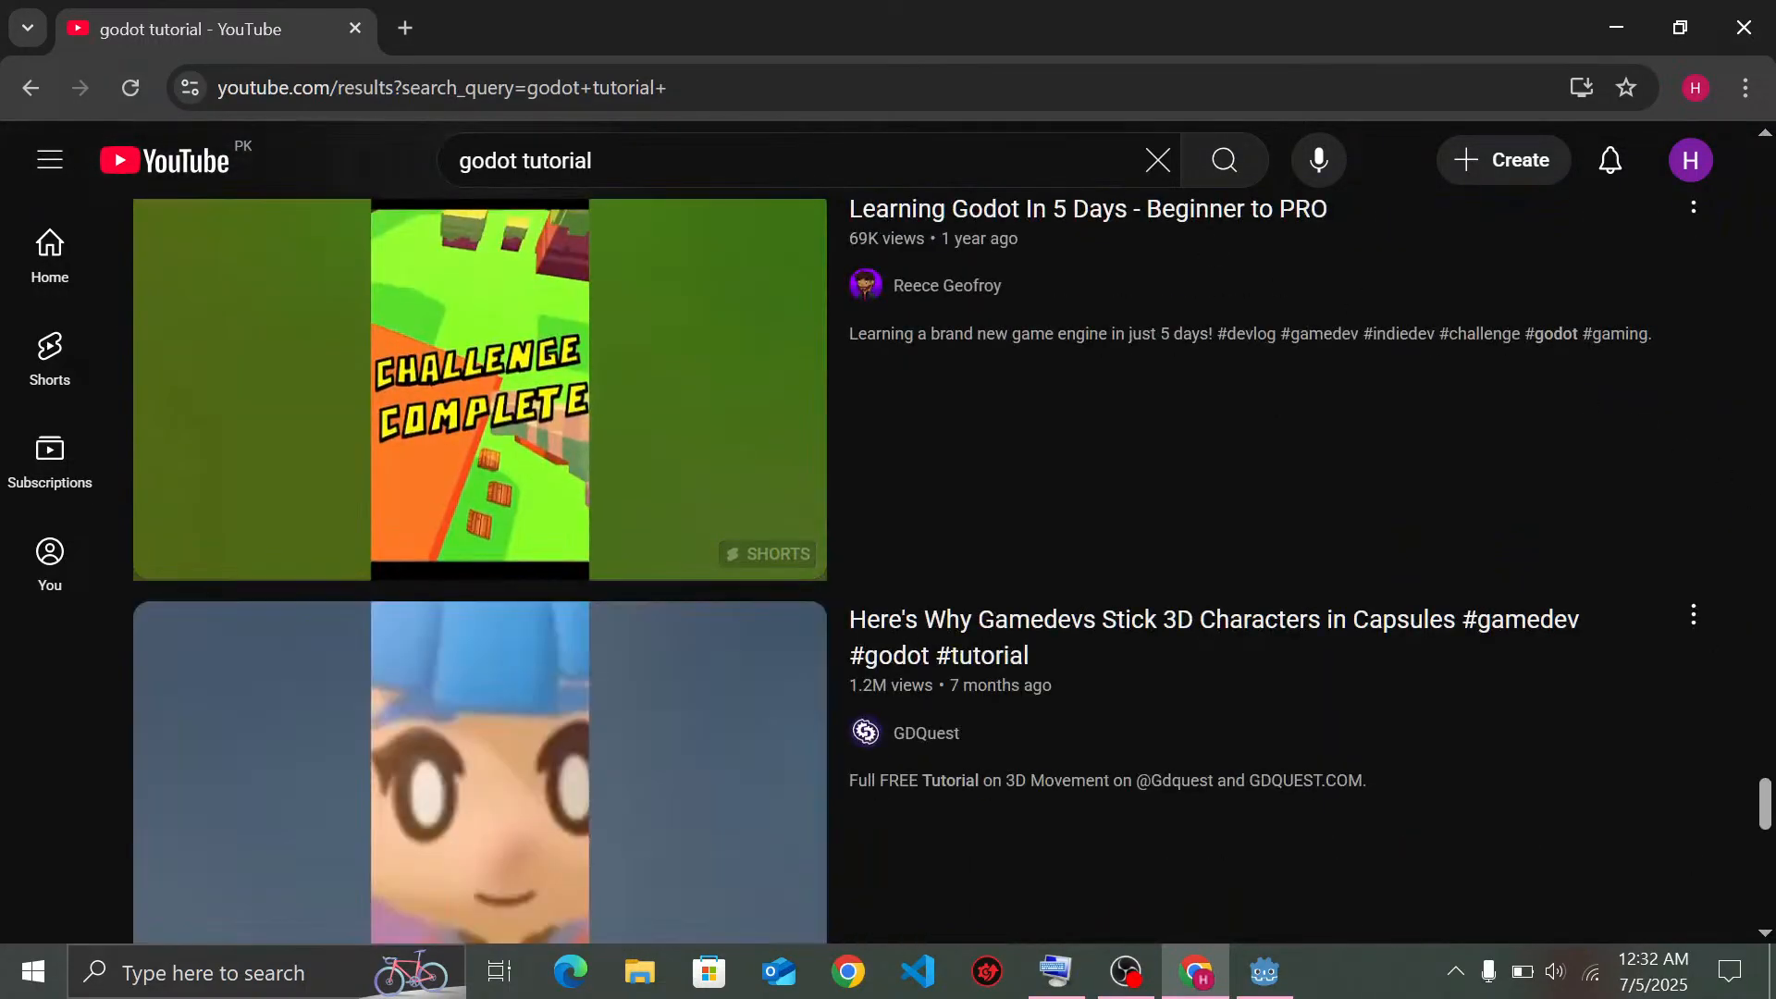
Search for "godot game dev" and browse the resulting videos
{"action": "left_click", "coordinate": [599, 160]}
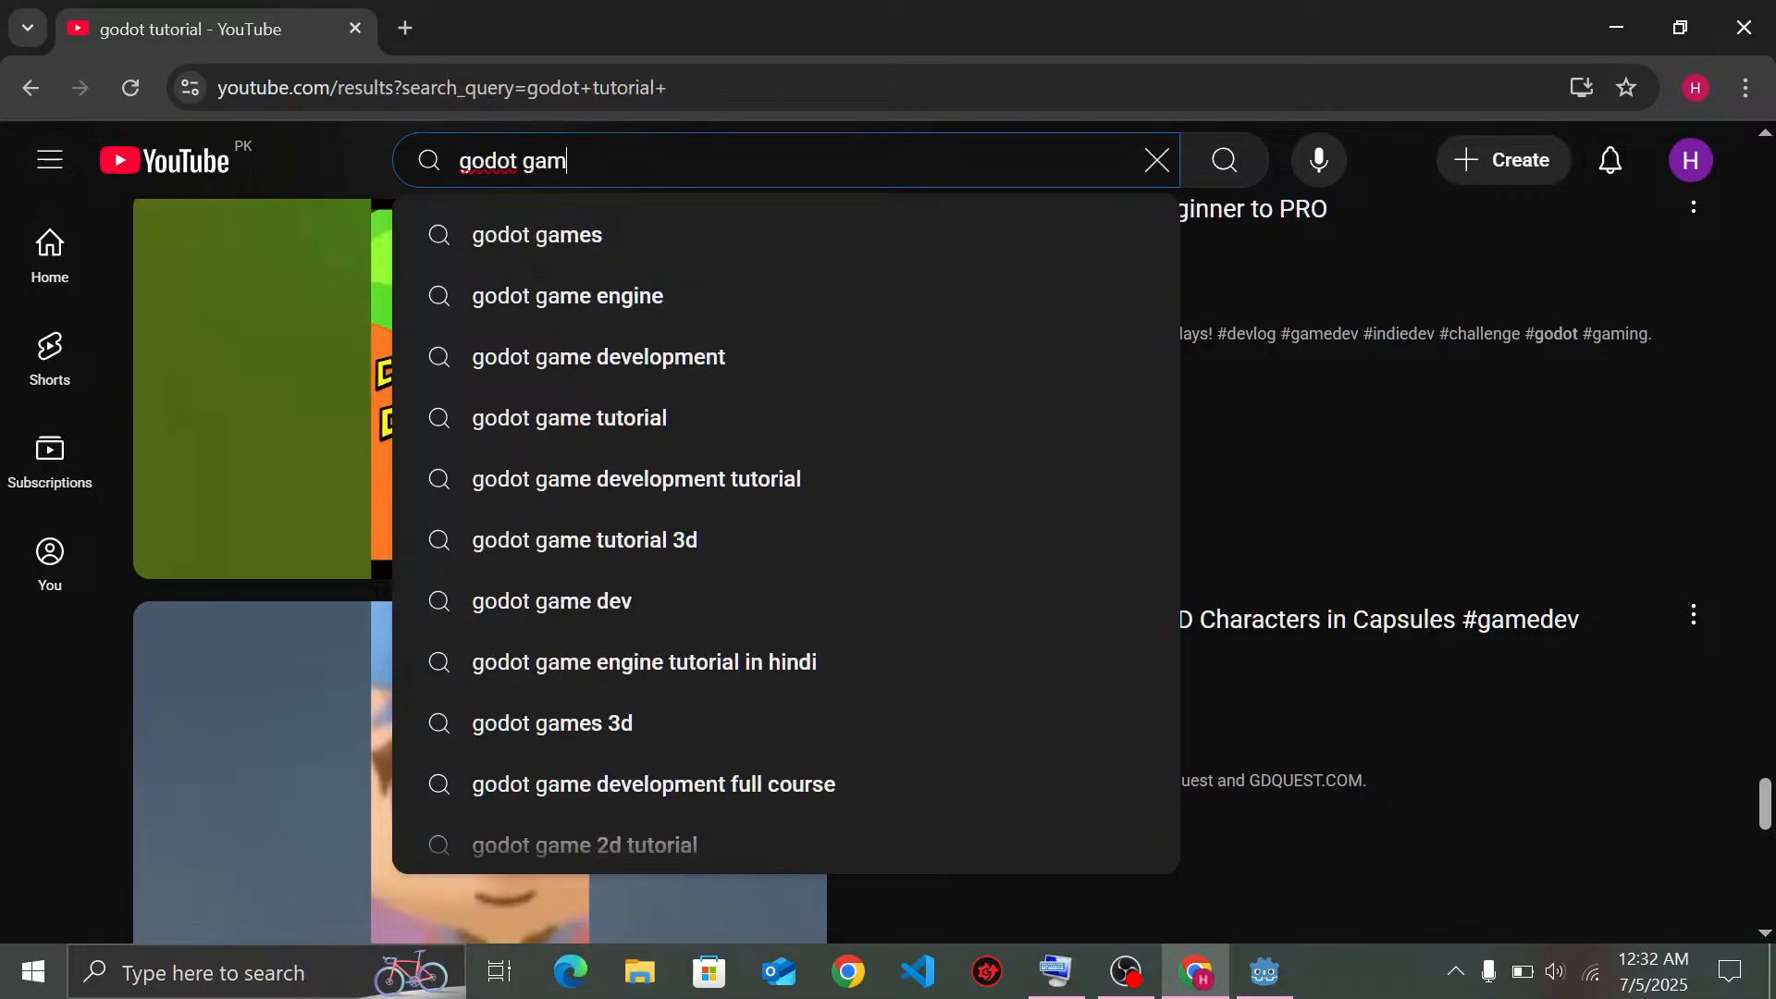
{"action": "type", "text": "game dev"}
{"action": "key", "text": "Return"}
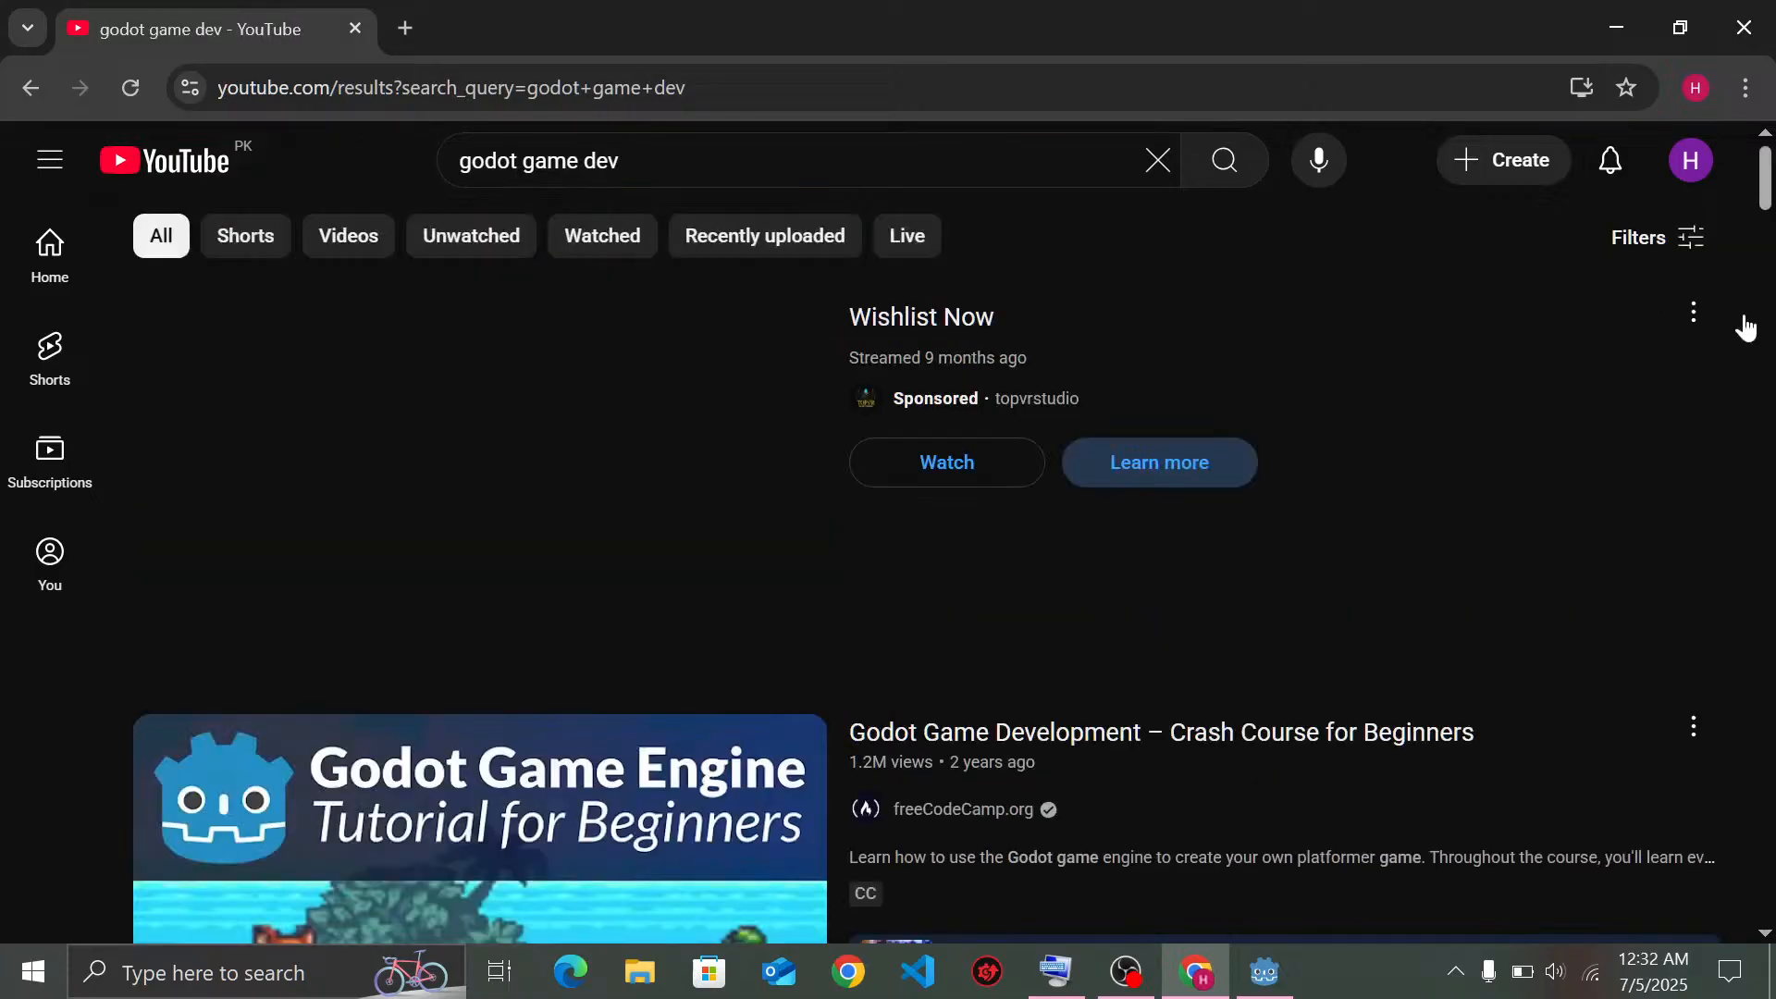
{"action": "scroll", "coordinate": [1733, 372], "scroll_direction": "down", "scroll_amount": 8}
{"action": "scroll", "coordinate": [1748, 377], "scroll_direction": "down", "scroll_amount": 3}
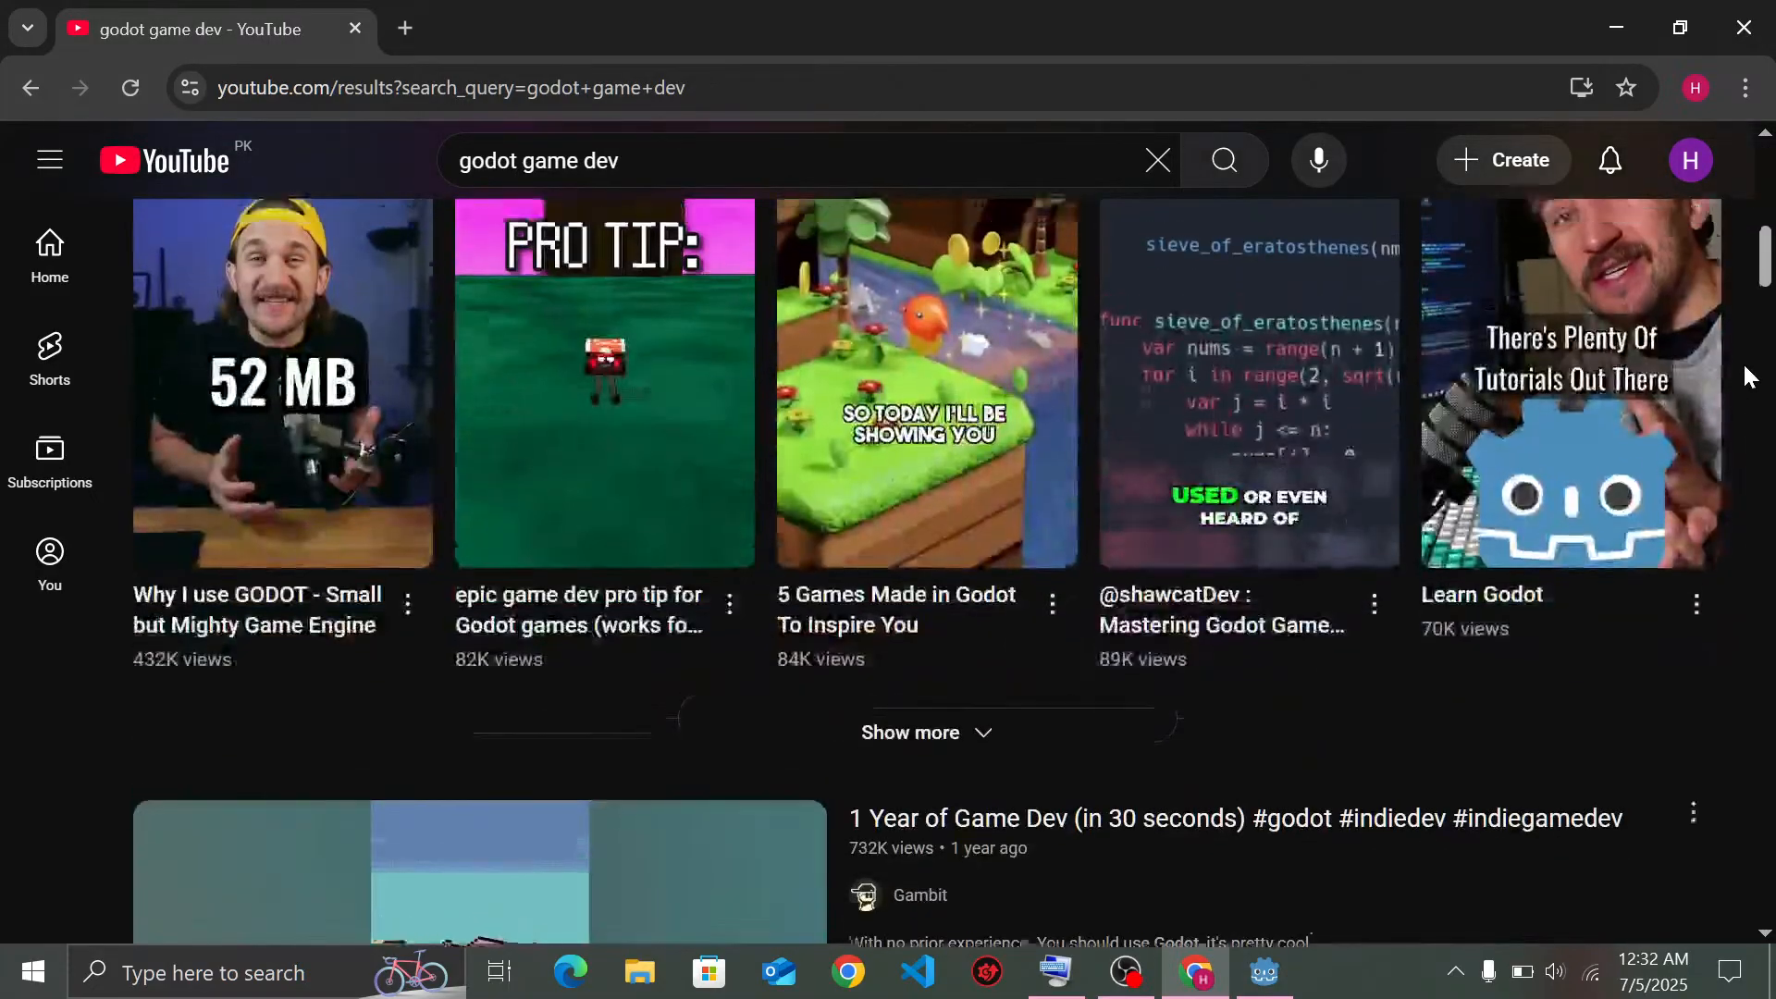
{"action": "scroll", "coordinate": [1749, 377], "scroll_direction": "up", "scroll_amount": 7}
{"action": "scroll", "coordinate": [1750, 378], "scroll_direction": "down", "scroll_amount": 10}
{"action": "scroll", "coordinate": [1748, 380], "scroll_direction": "down", "scroll_amount": 3}
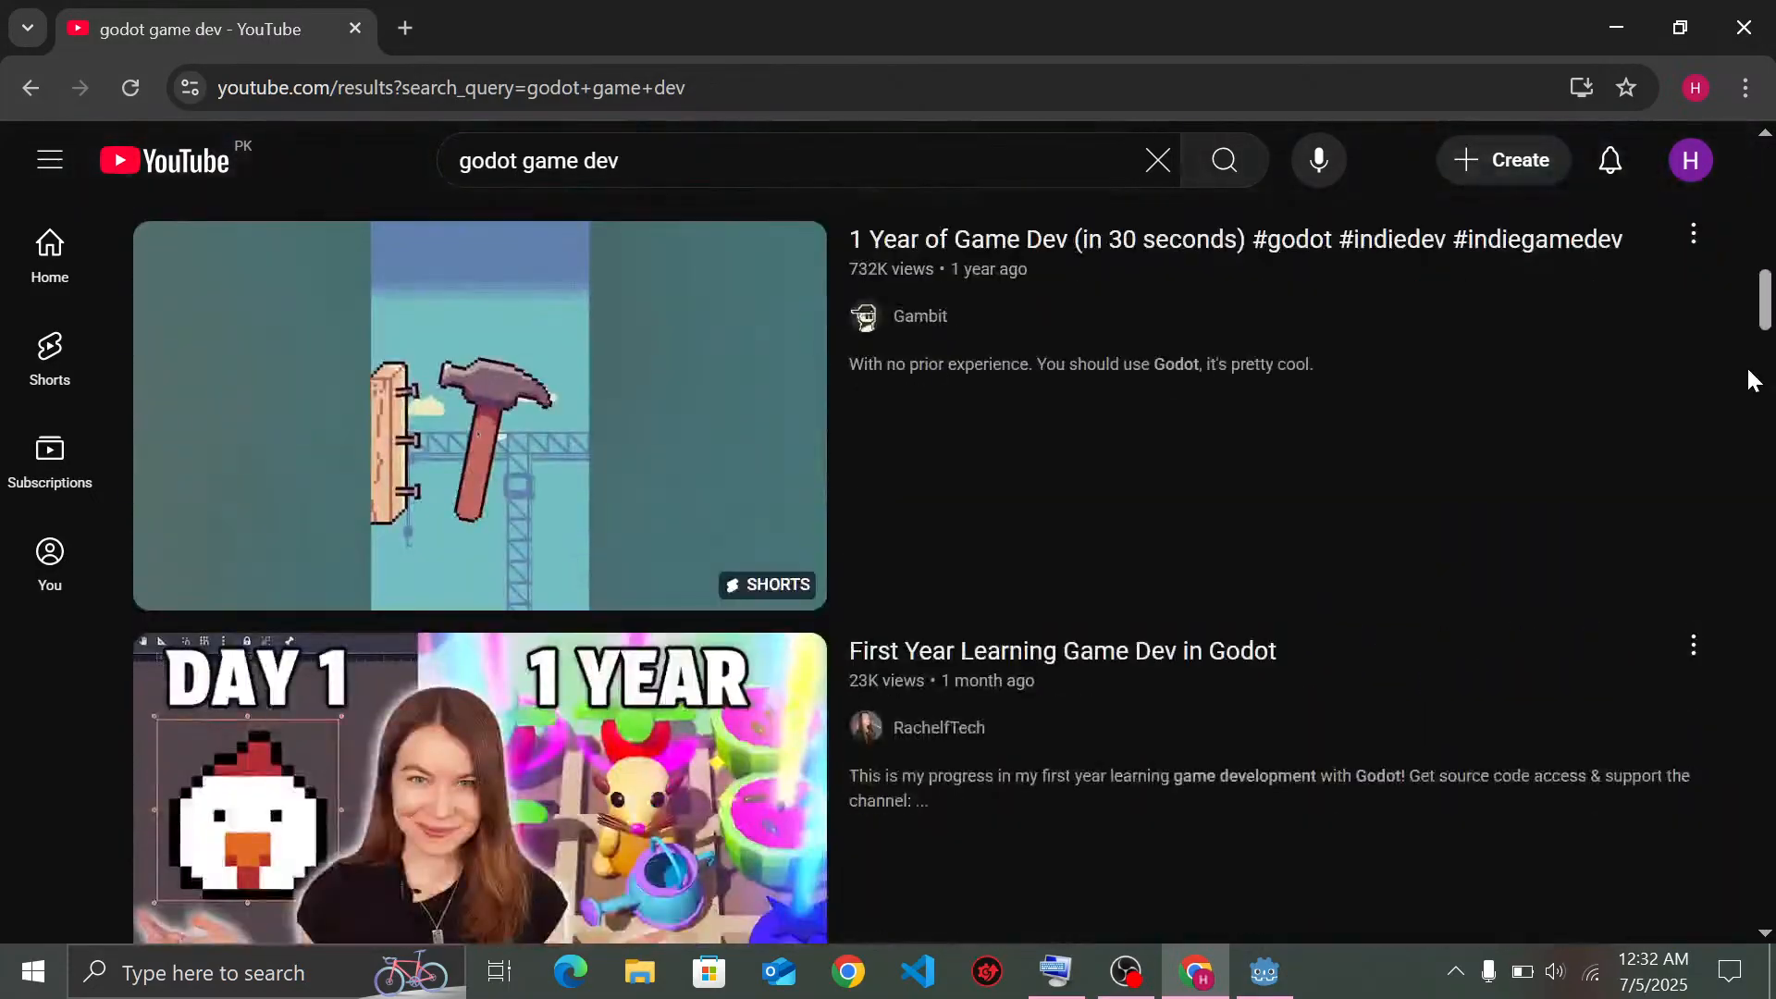
Browse further down the results and open "How to make your first Video Game - Getting Started in Godot (Ep. 1)"
{"action": "scroll", "coordinate": [1748, 379], "scroll_direction": "down", "scroll_amount": 15}
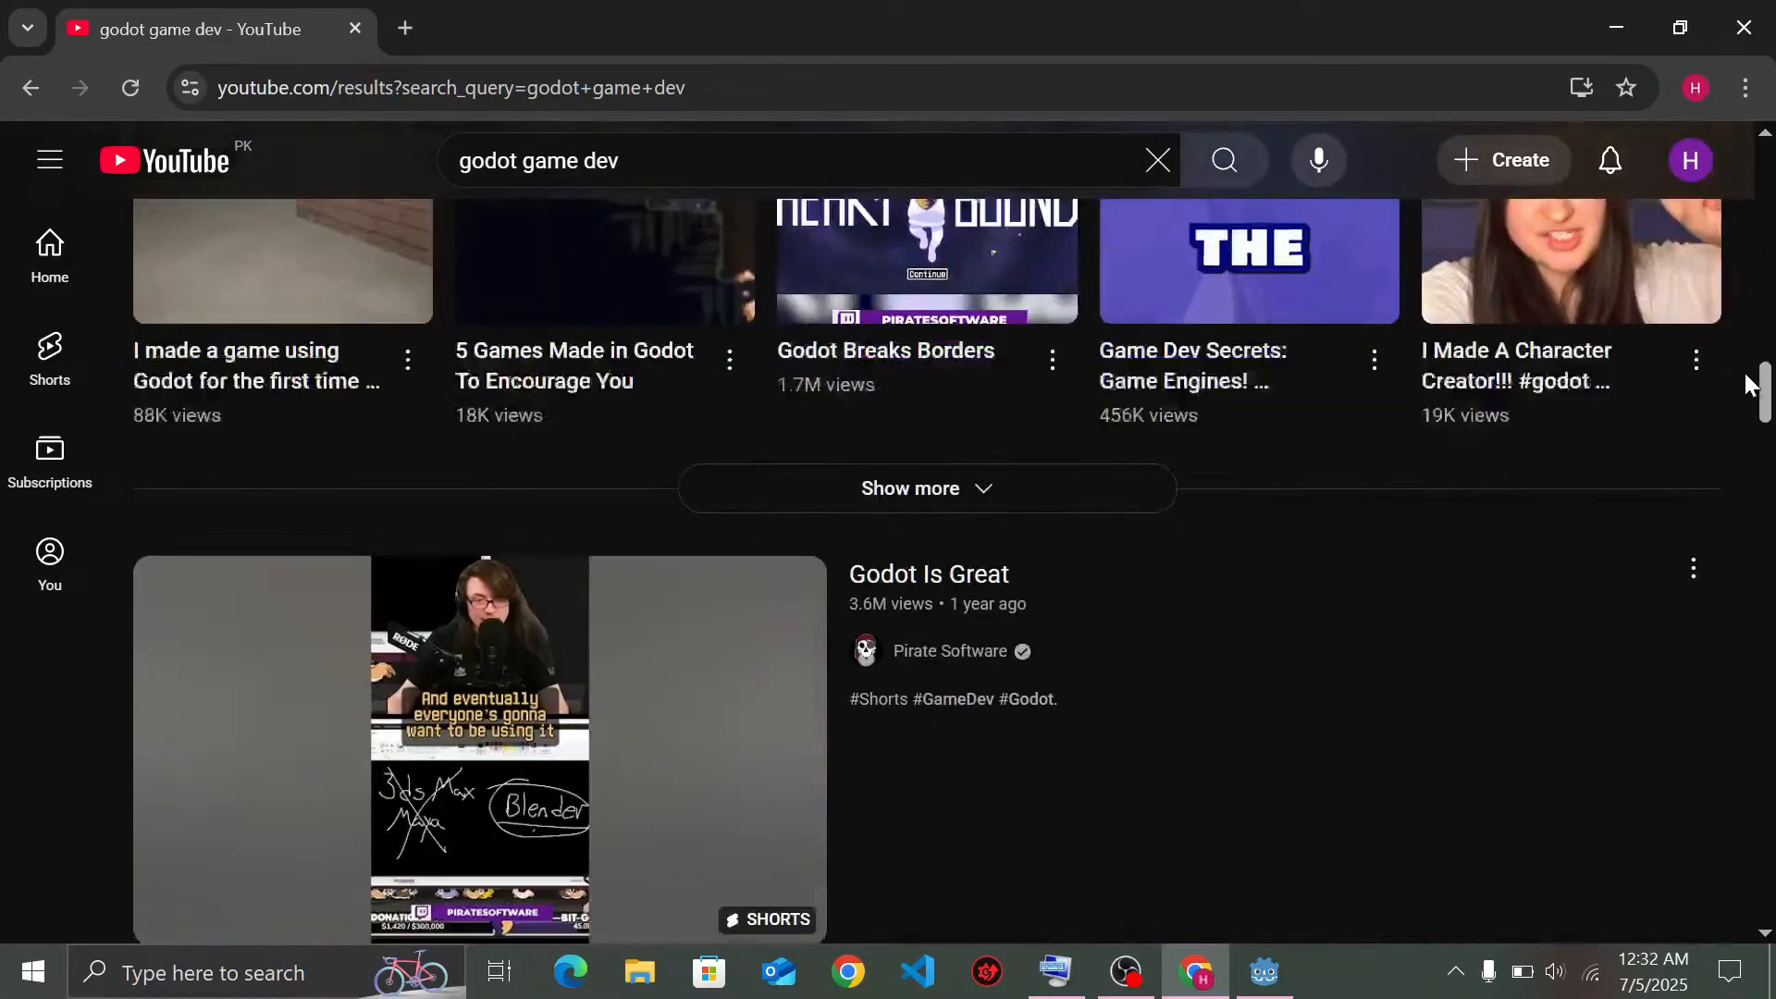
{"action": "scroll", "coordinate": [1748, 381], "scroll_direction": "down", "scroll_amount": 20}
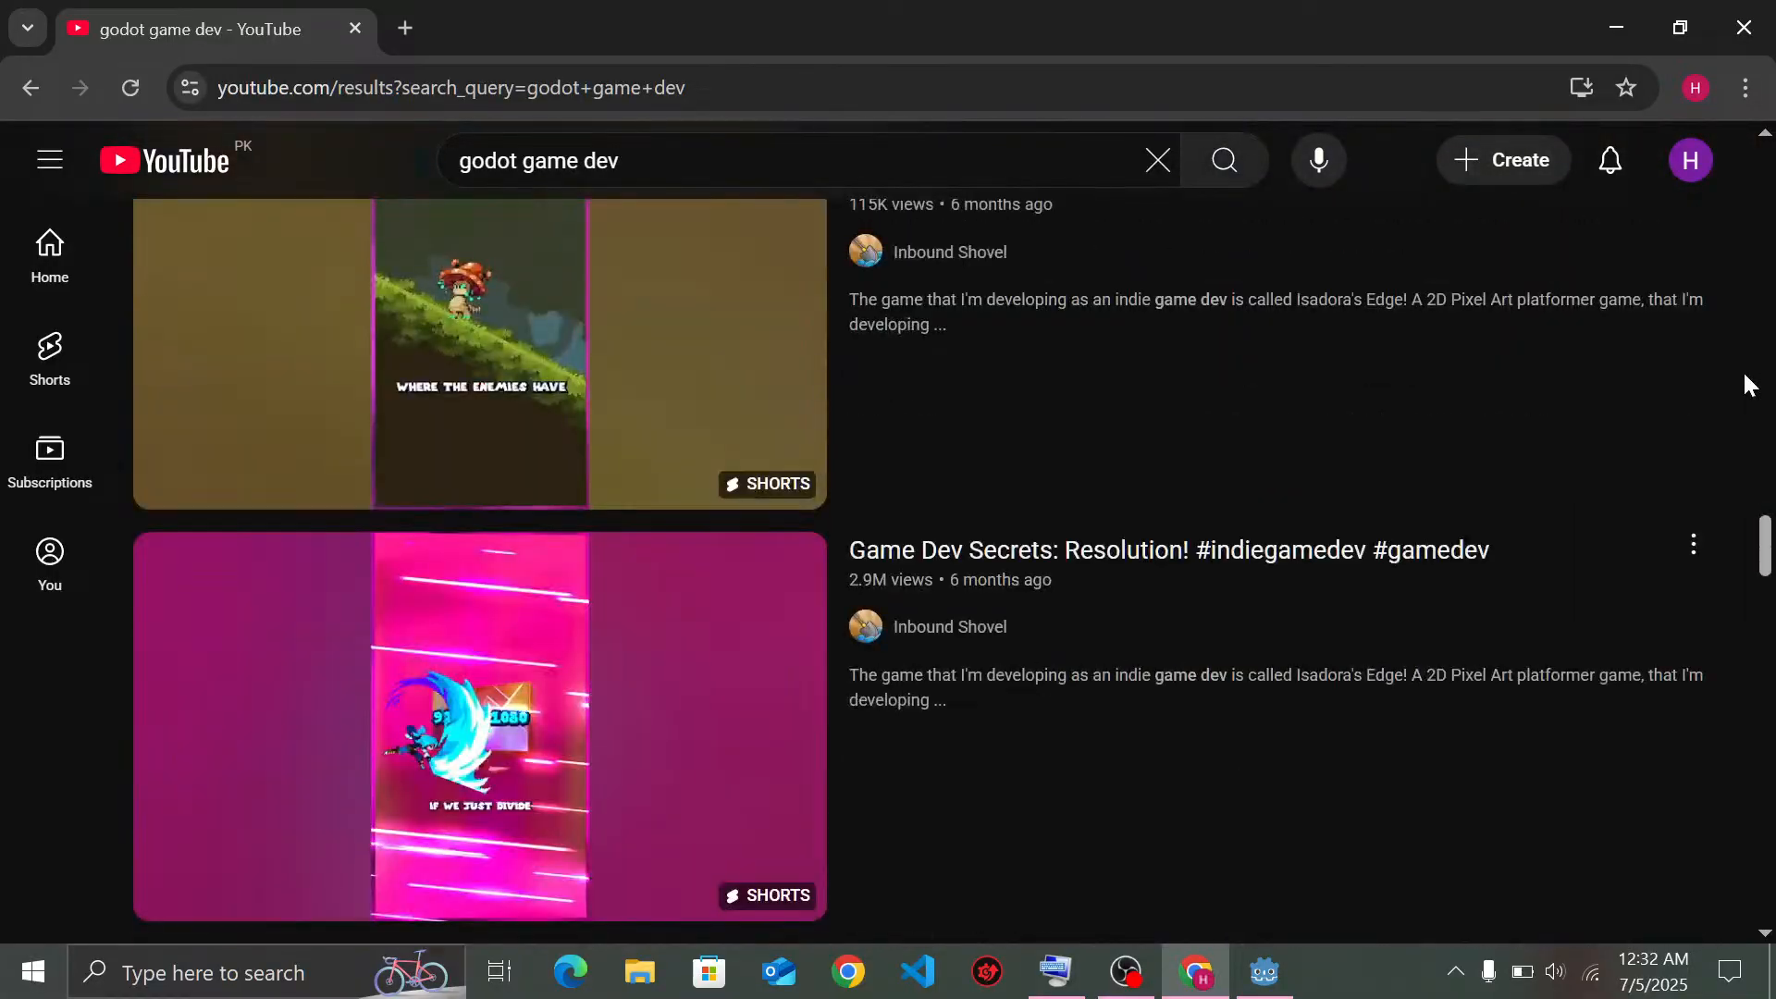
{"action": "scroll", "coordinate": [1746, 384], "scroll_direction": "down", "scroll_amount": 6}
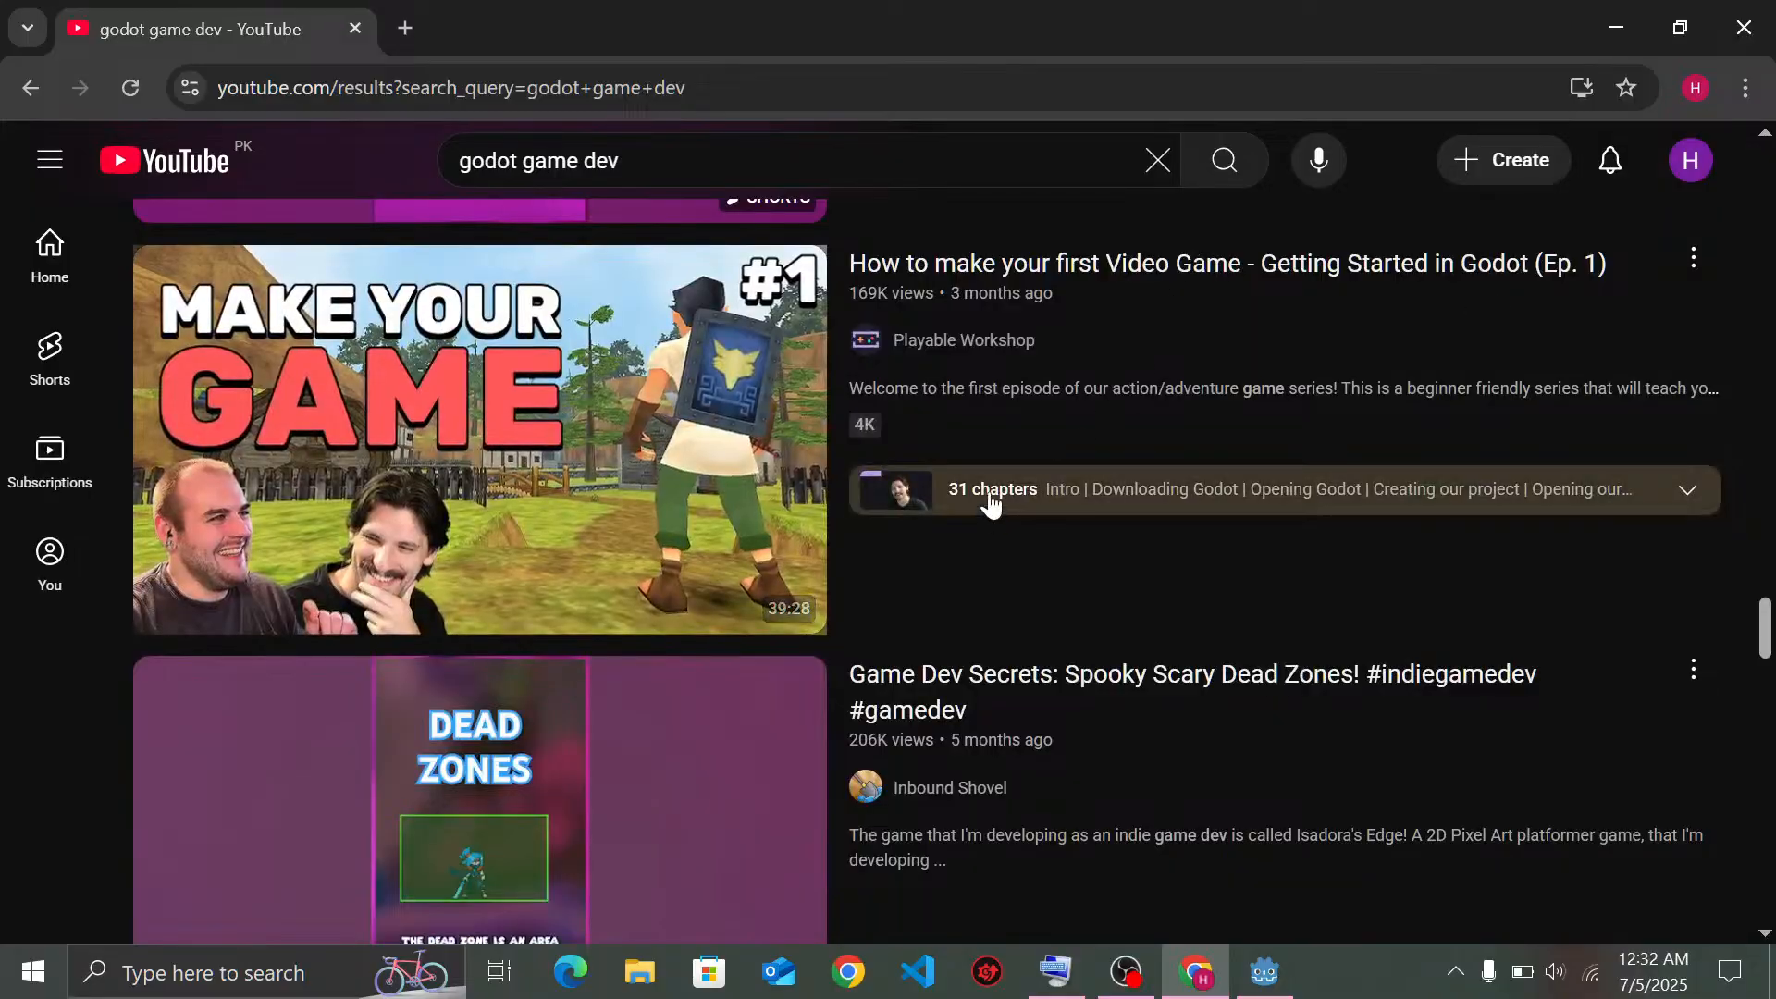
{"action": "left_click", "coordinate": [1167, 277]}
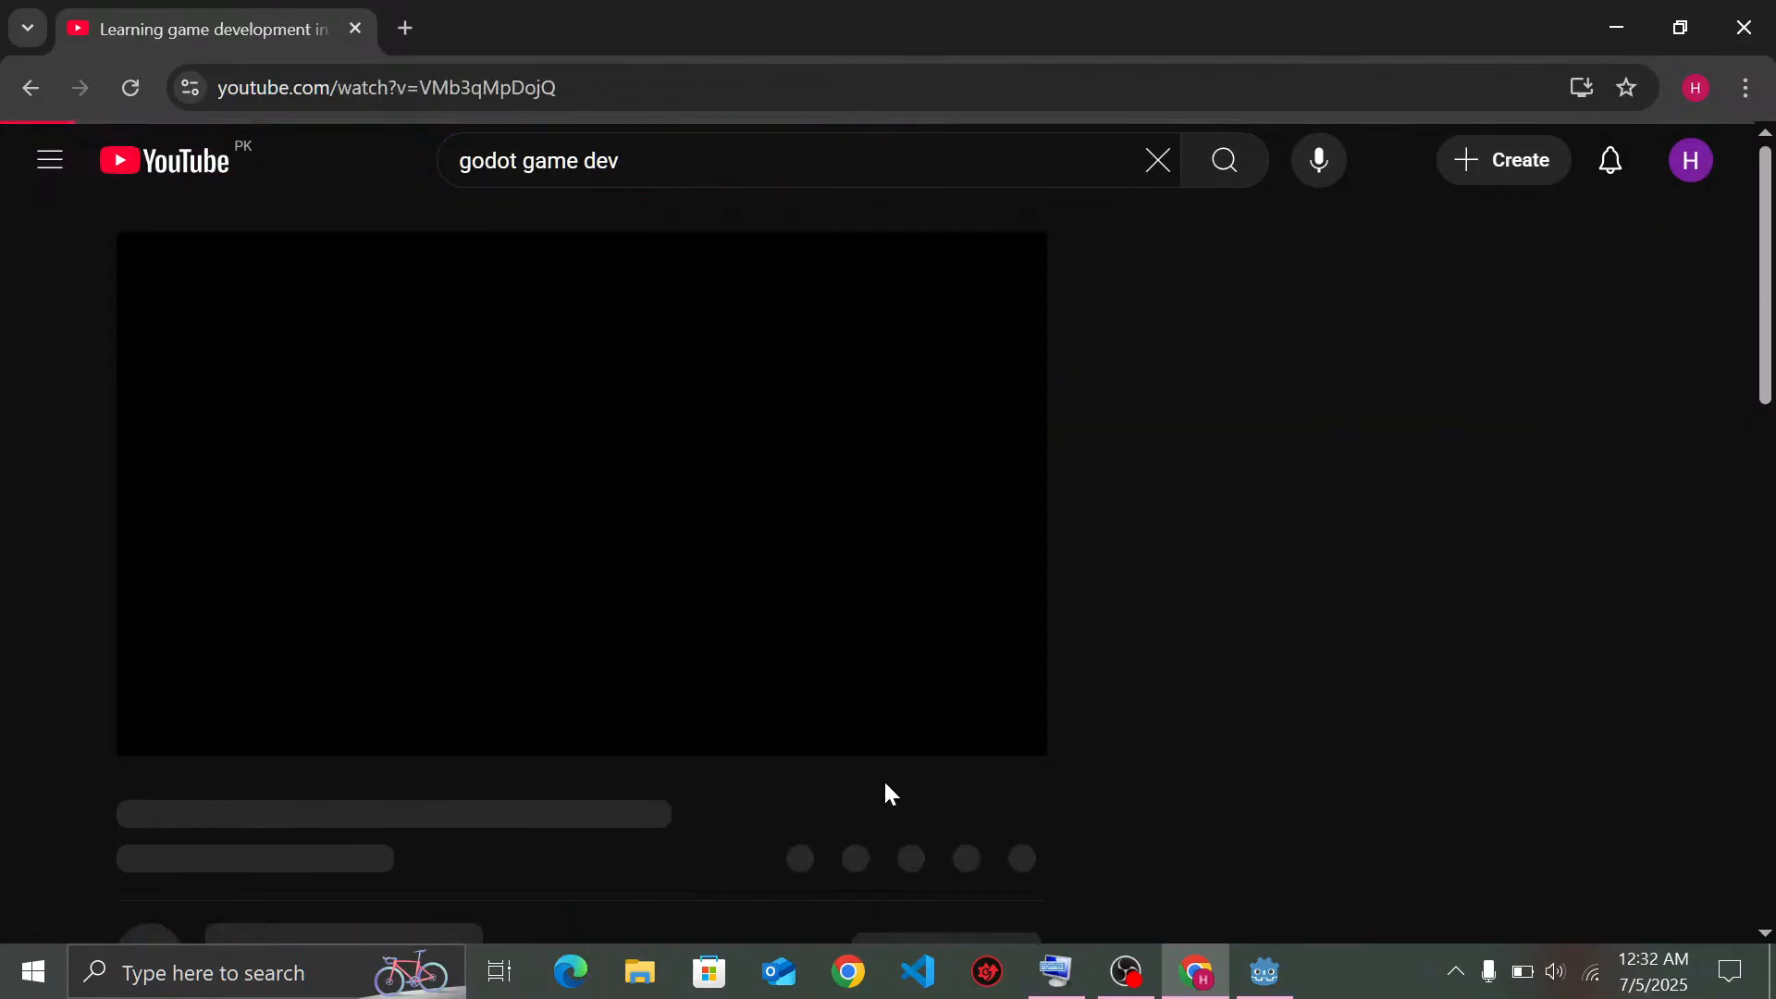
Switch to the Godot editor and quit the Platformer project to return to the project list
{"action": "left_click", "coordinate": [1265, 971]}
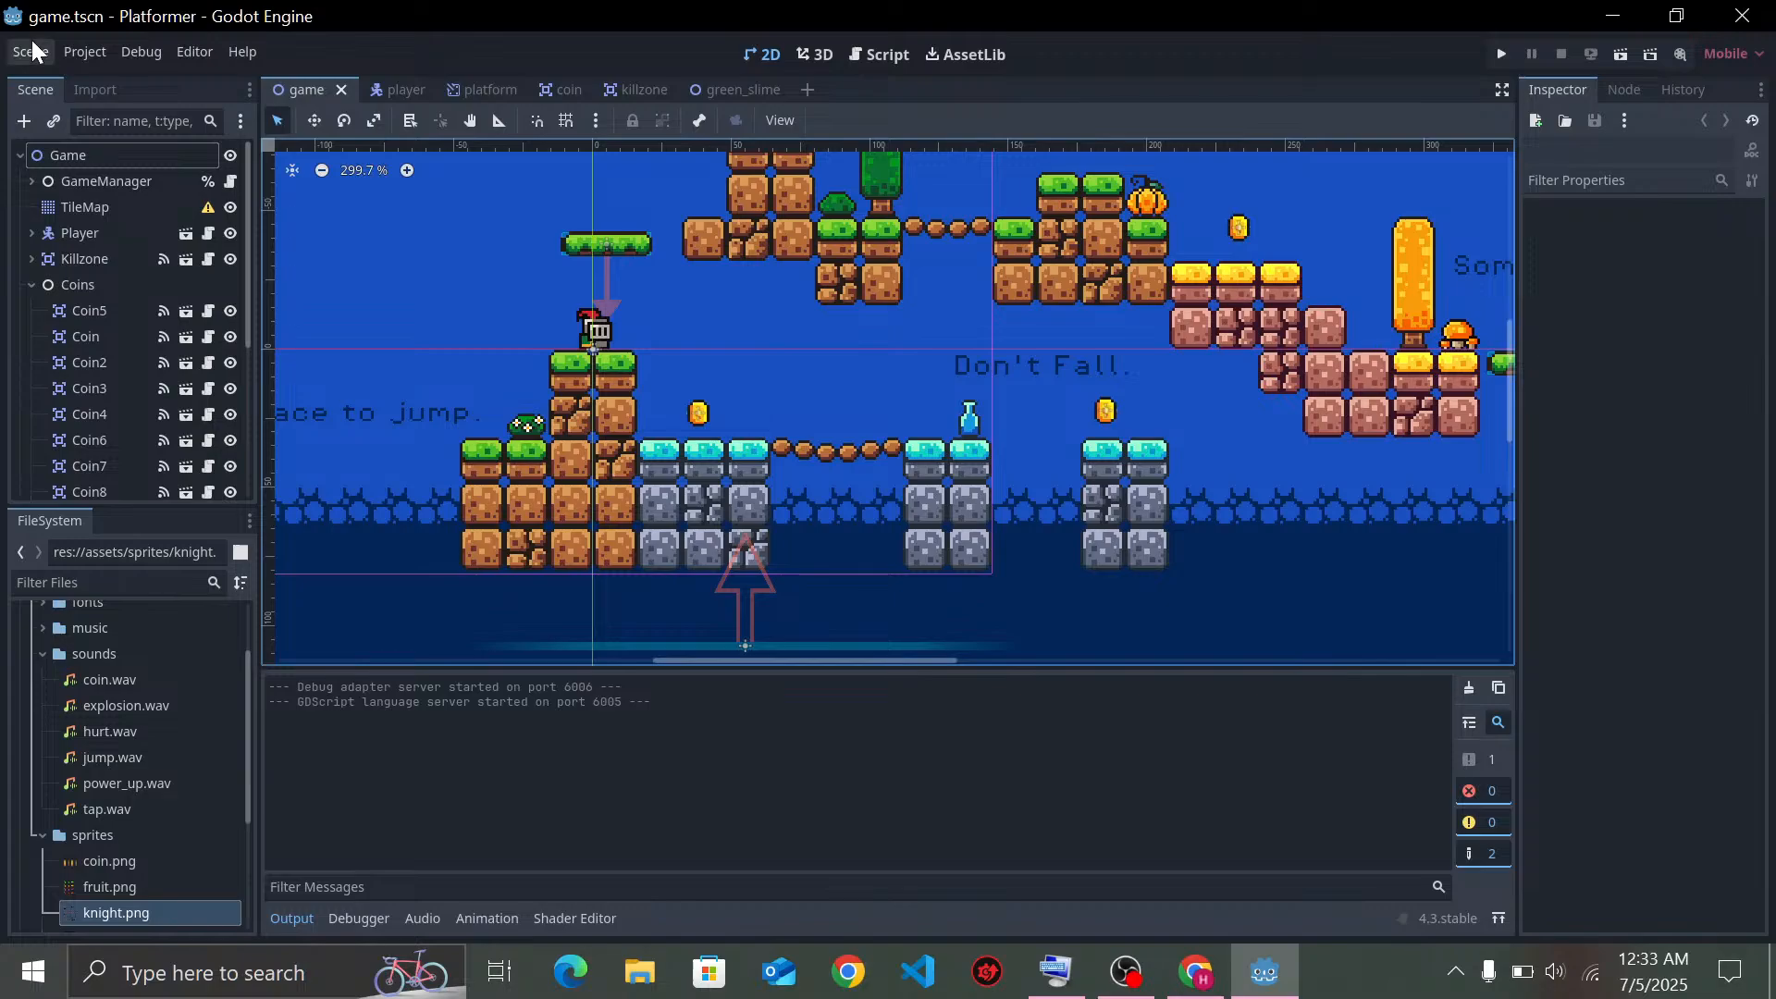
{"action": "left_click", "coordinate": [85, 55]}
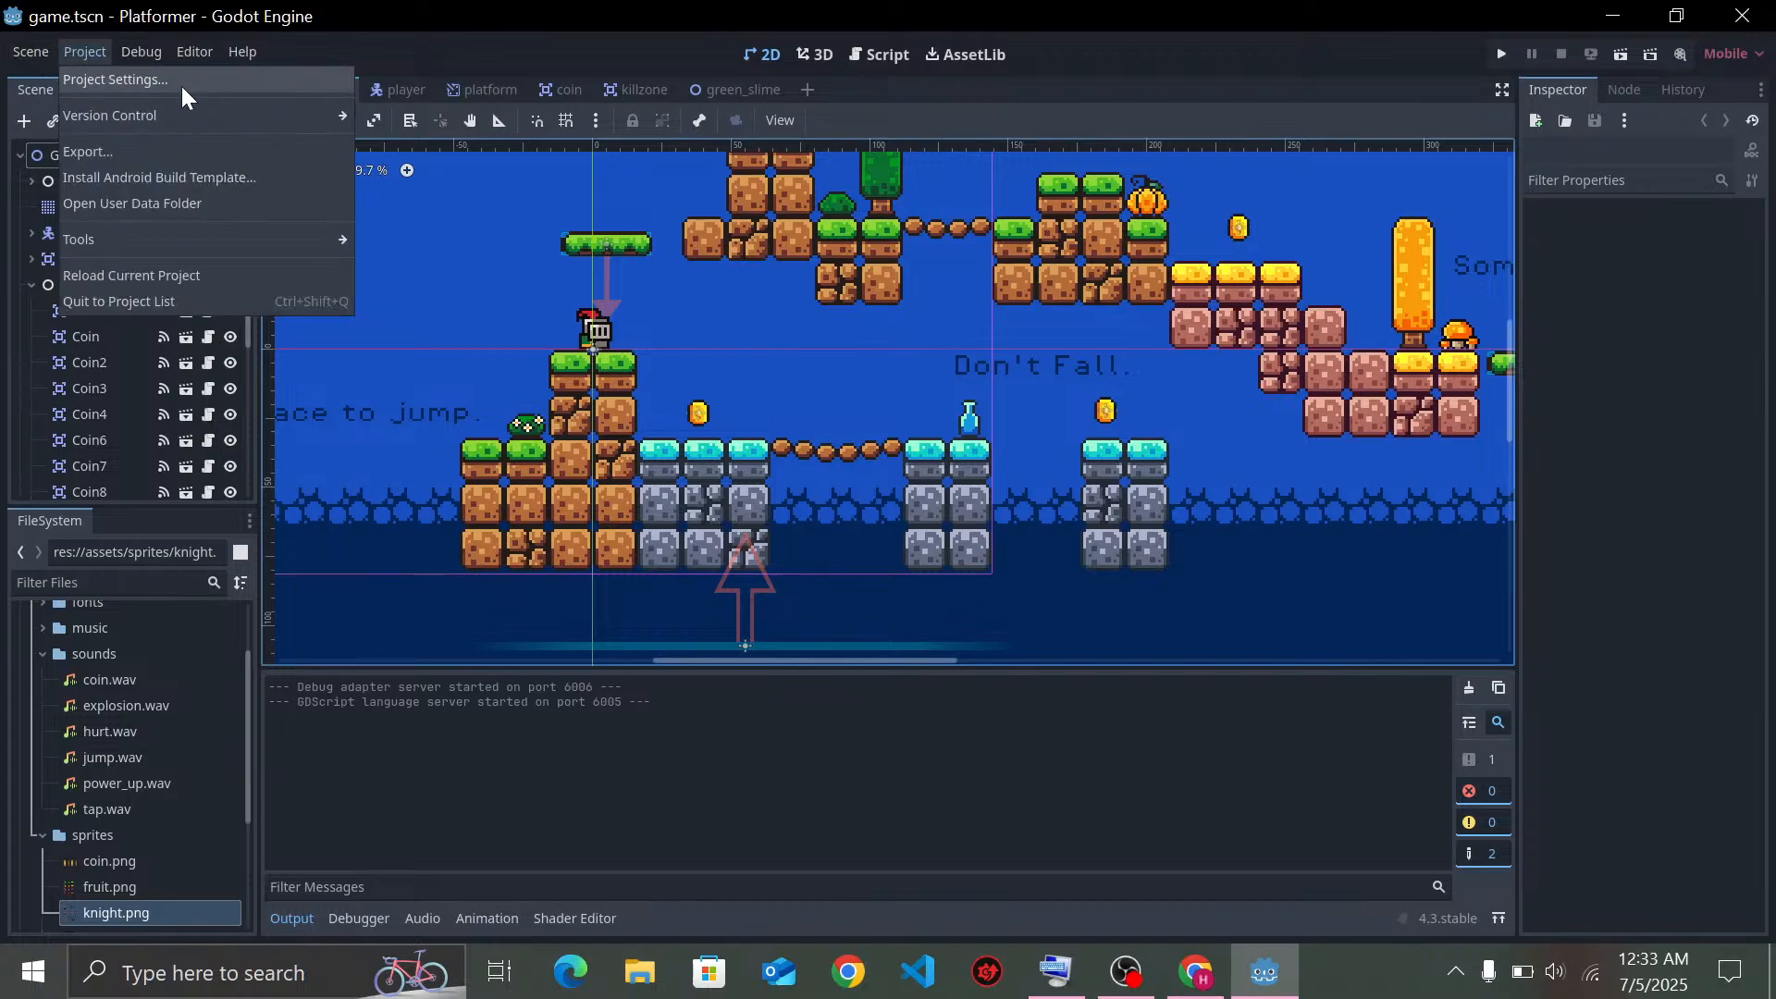
{"action": "mouse_move", "coordinate": [179, 113]}
{"action": "left_click", "coordinate": [163, 297]}
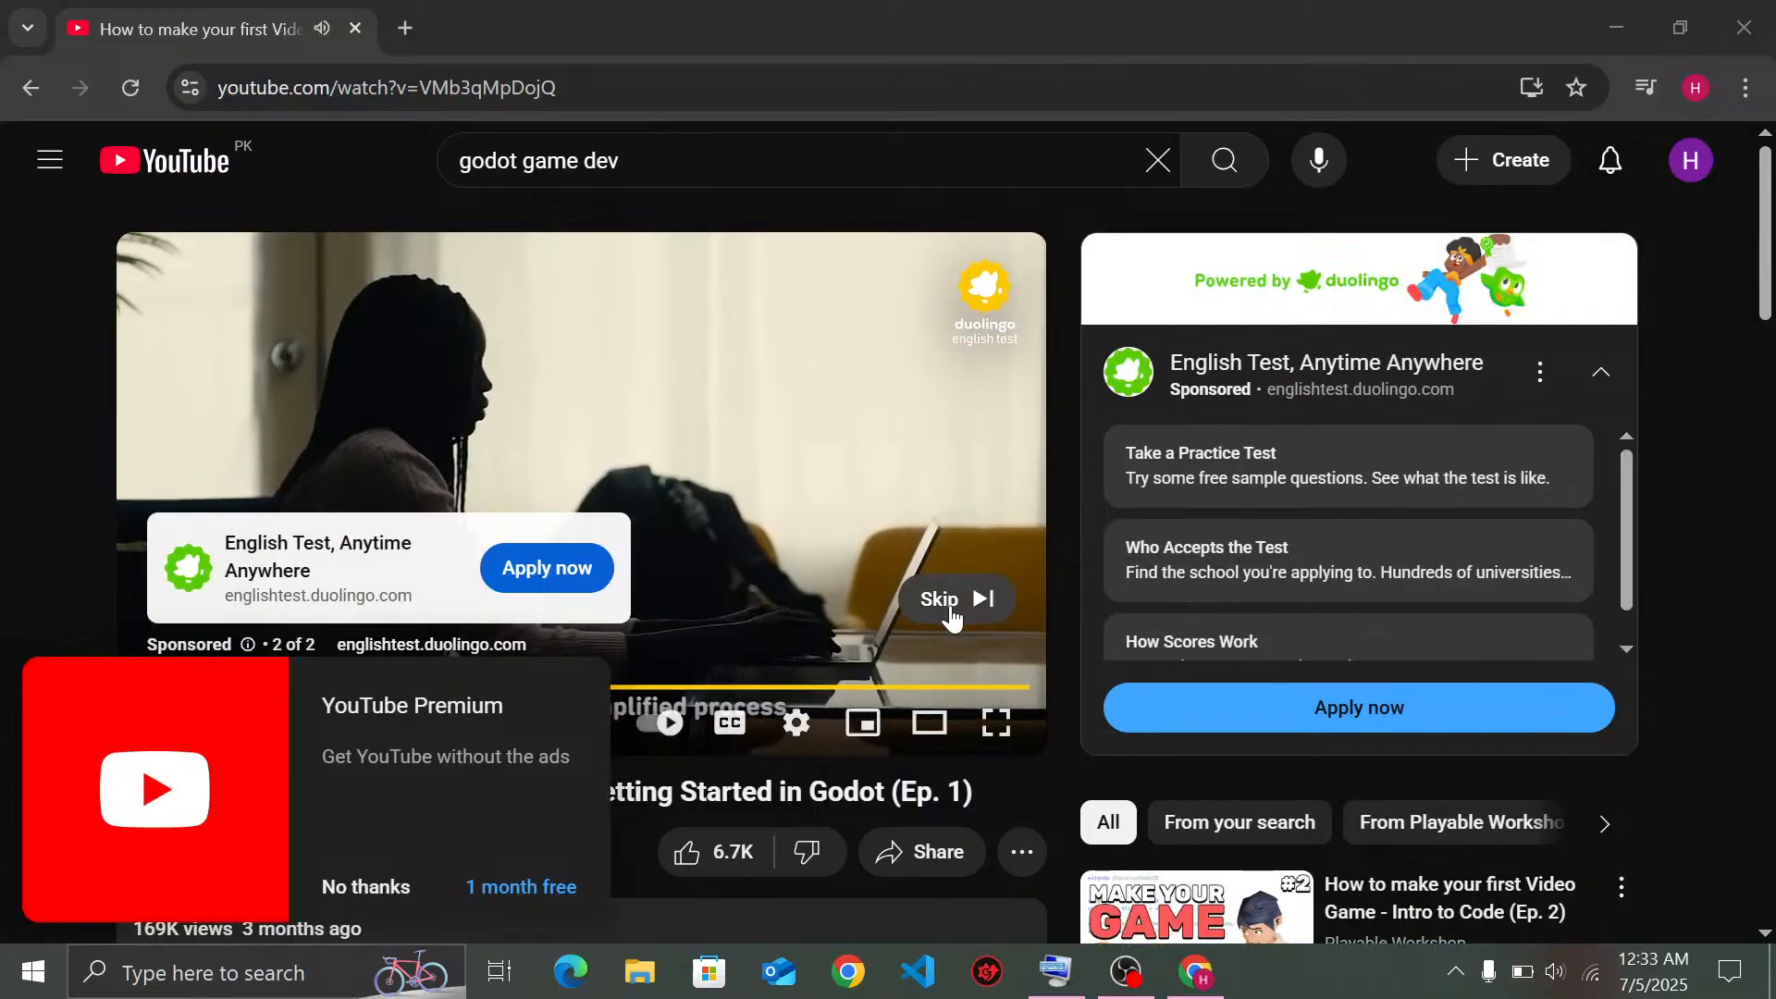
In Chrome, decline the YouTube Premium offer and skip the advertisement so the tutorial video plays
{"action": "left_click", "coordinate": [360, 887]}
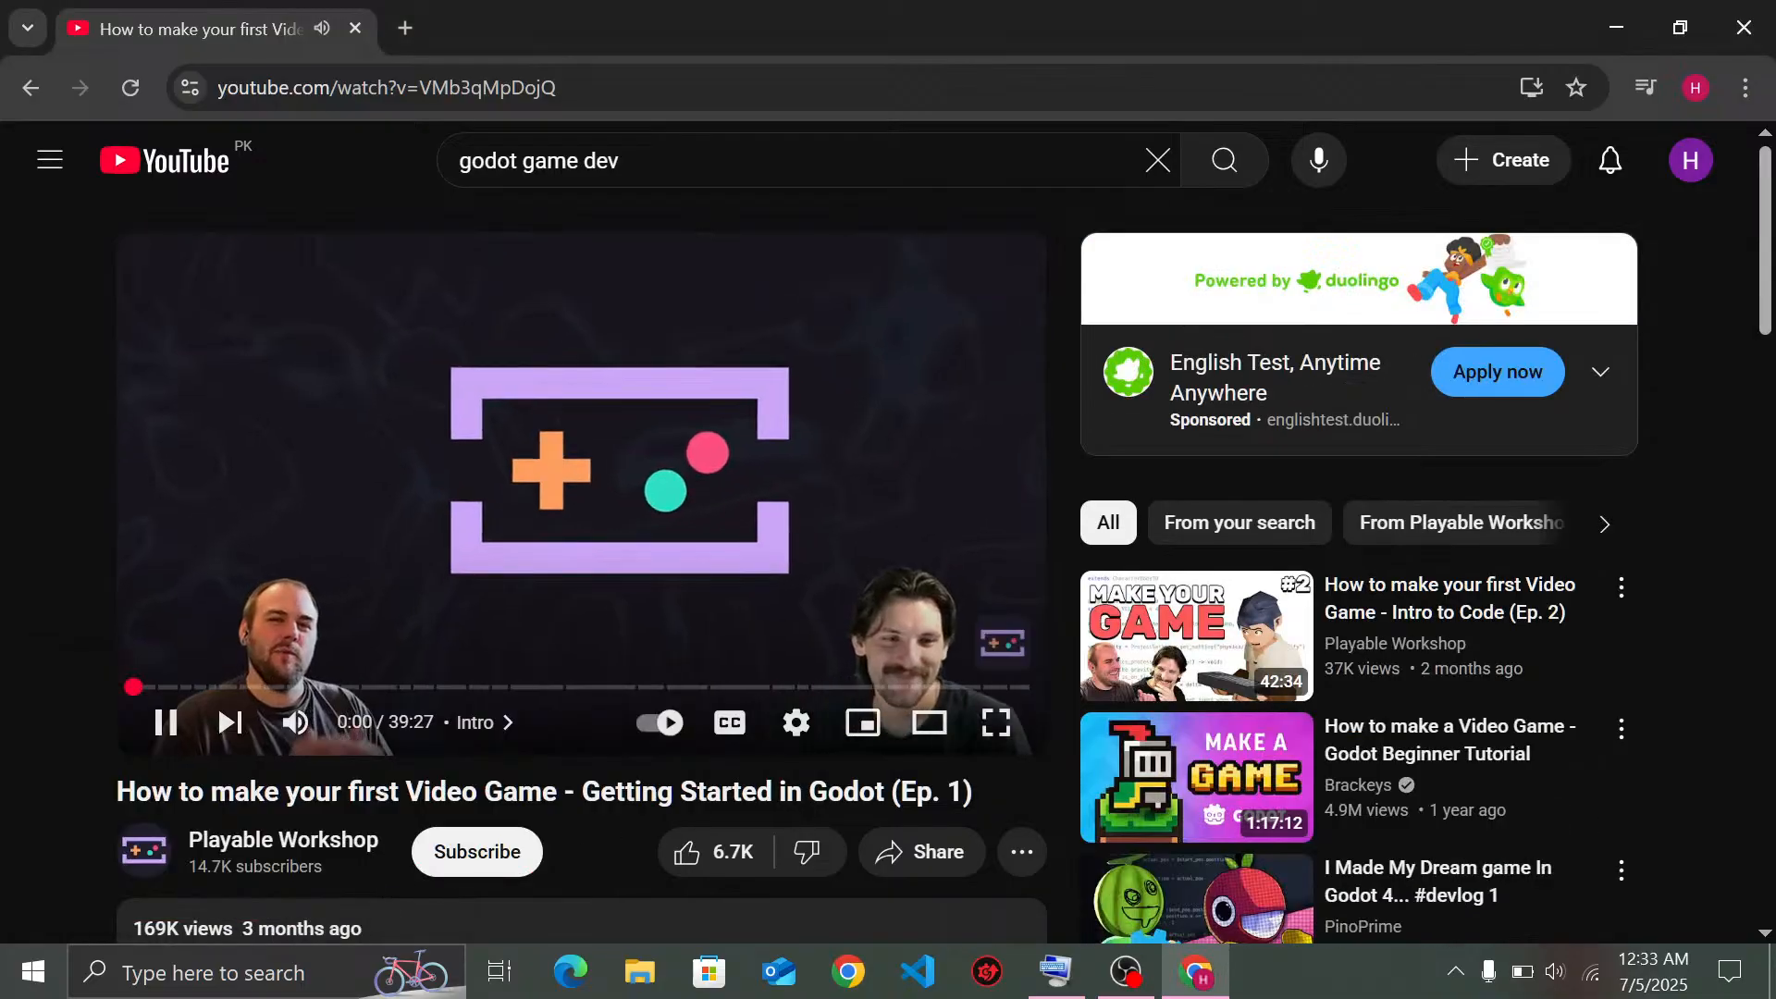
{"action": "scroll", "coordinate": [731, 430], "scroll_direction": "down", "scroll_amount": 1}
{"action": "scroll", "coordinate": [731, 430], "scroll_direction": "up", "scroll_amount": 1}
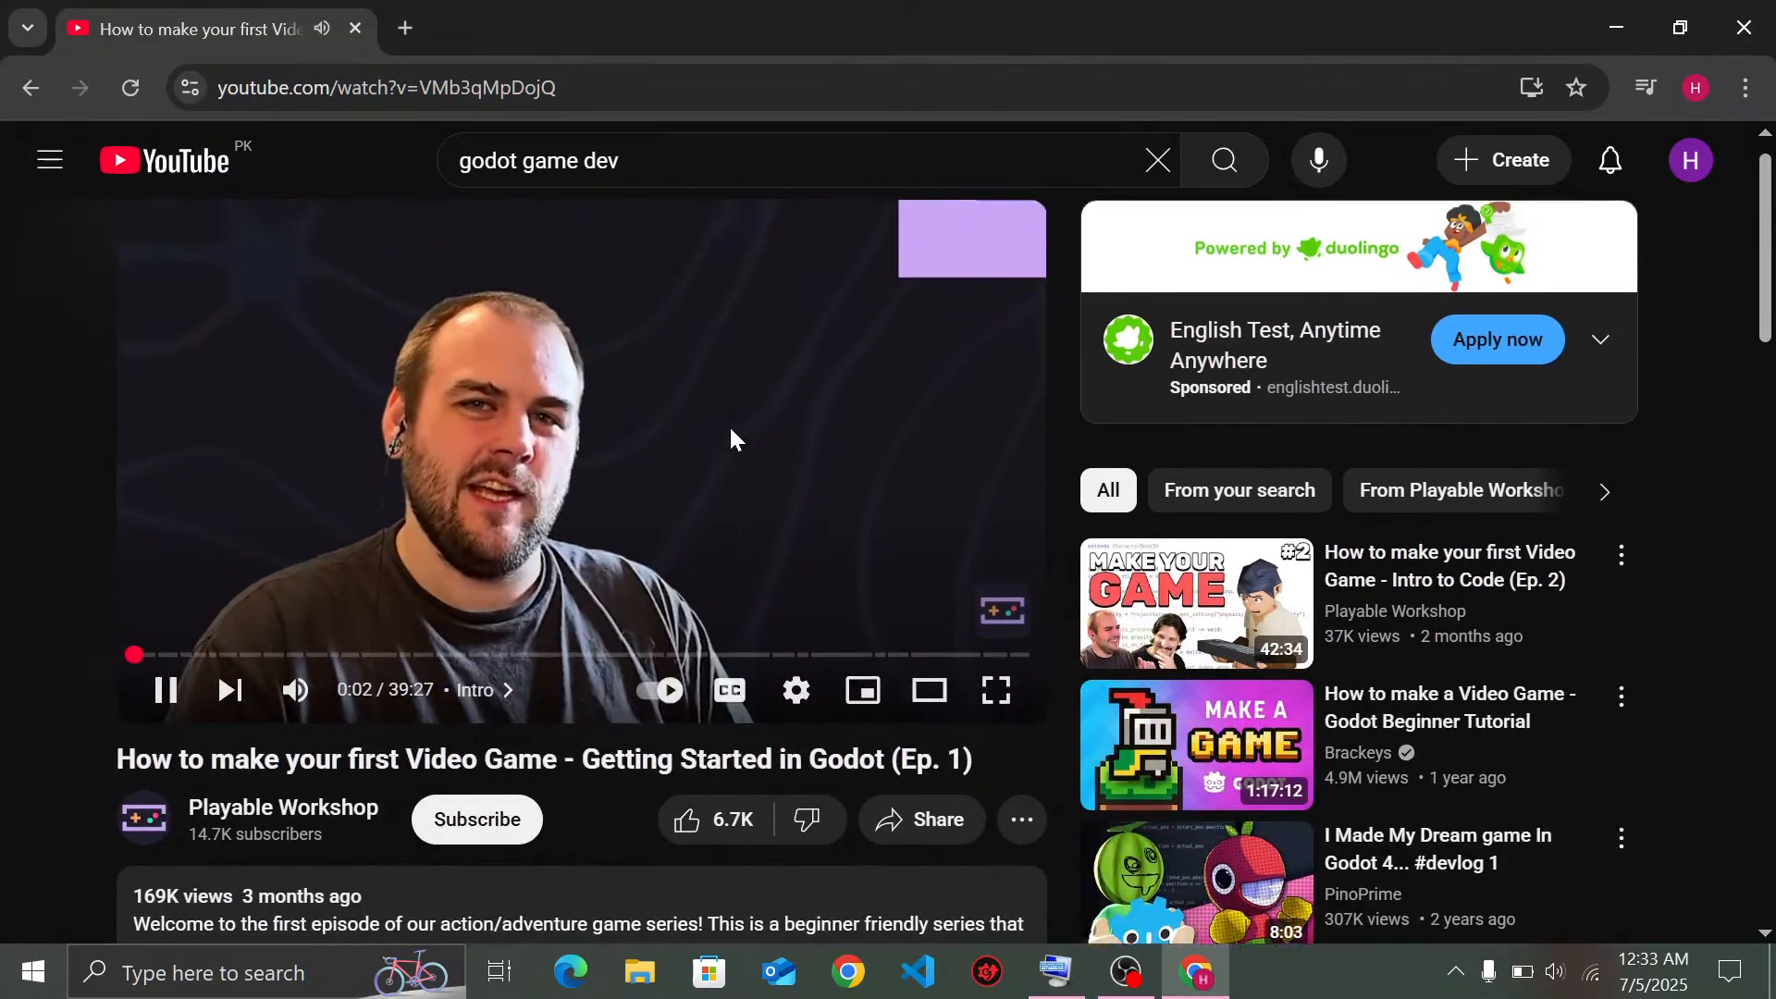
{"action": "scroll", "coordinate": [731, 431], "scroll_direction": "up", "scroll_amount": 1}
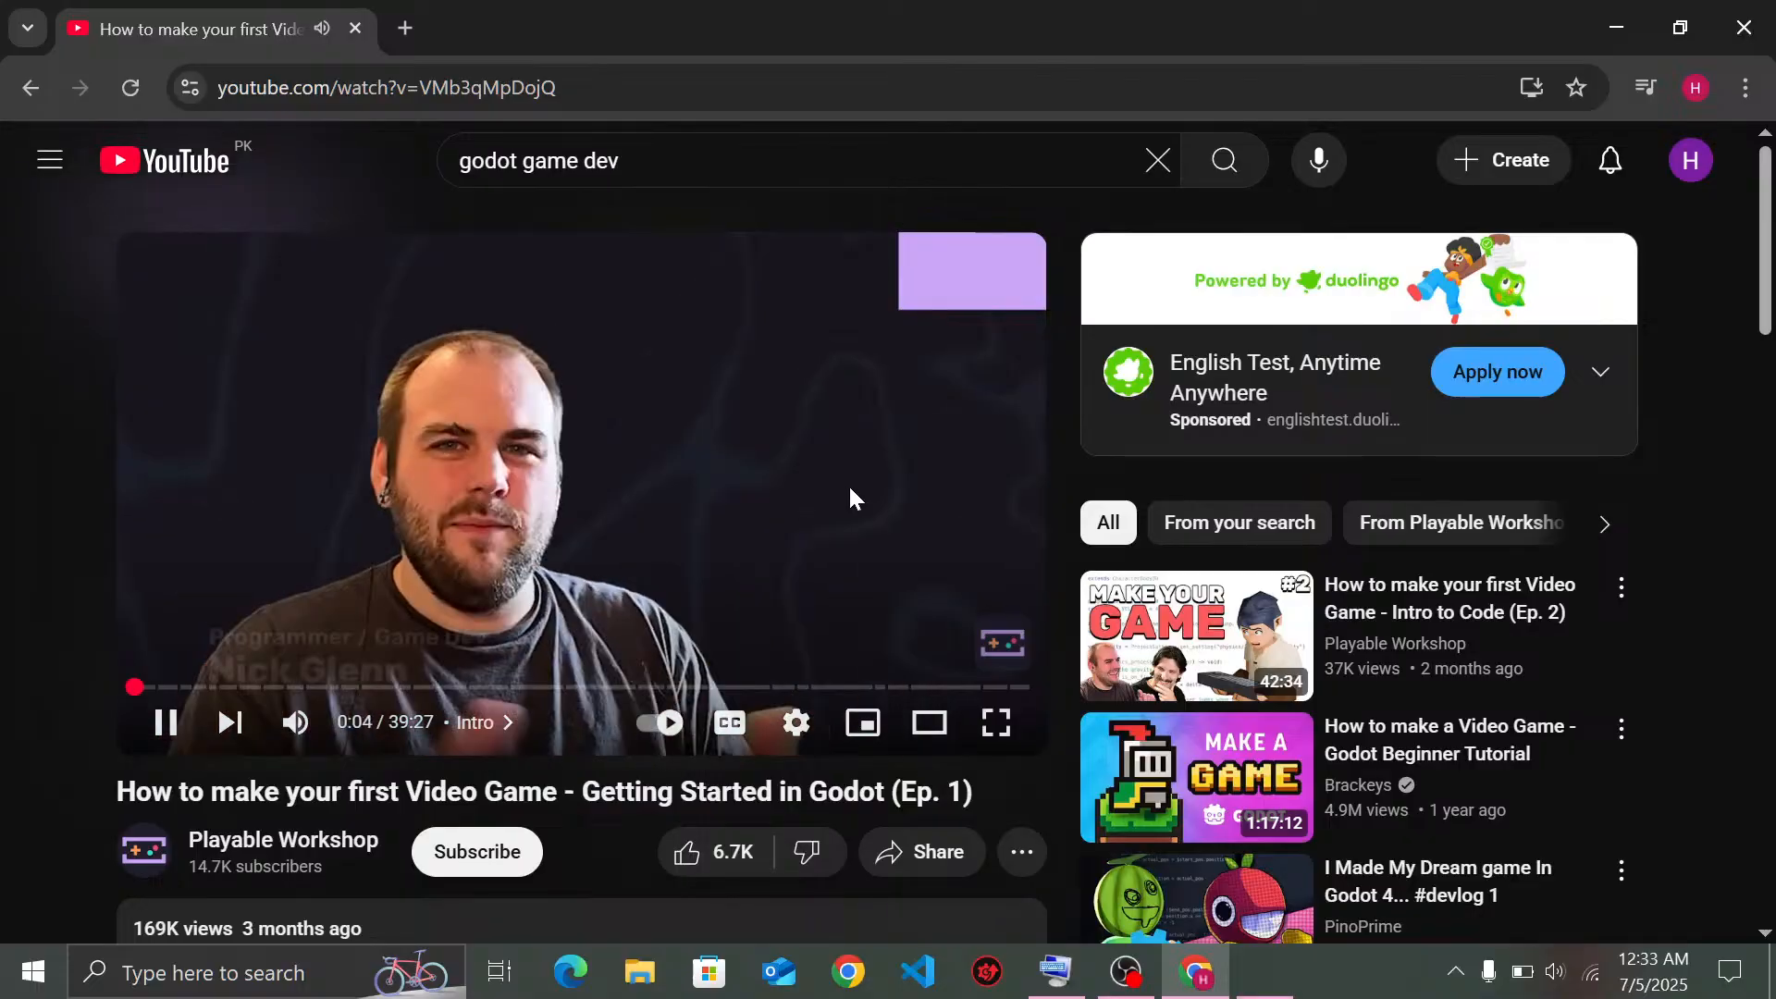
Turn down the playback volume of the tutorial video substantially
{"action": "key", "text": "Down"}
{"action": "key", "text": "Down"}
{"action": "key", "text": "Down"}
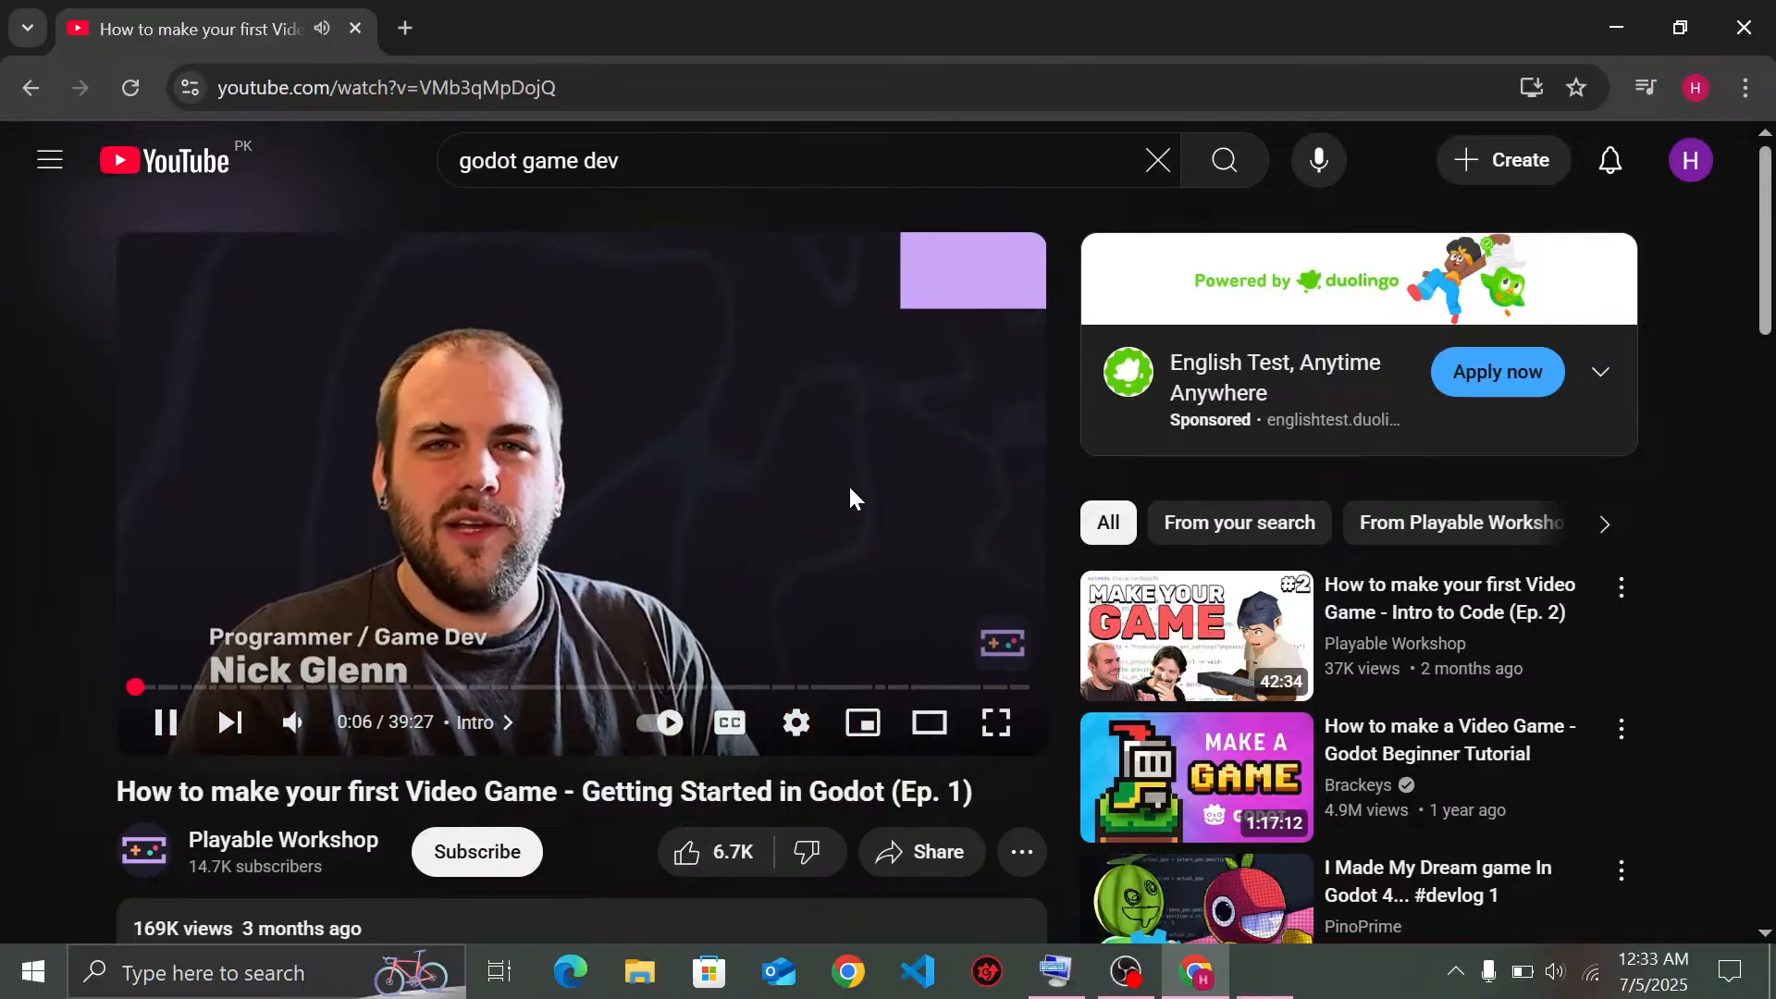
{"action": "key", "text": "Down"}
{"action": "key", "text": "Down"}
{"action": "key", "text": "Down"}
{"action": "key", "text": "Down"}
{"action": "key", "text": "Down"}
{"action": "key", "text": "Down"}
{"action": "key", "text": "Down"}
{"action": "key", "text": "Down"}
{"action": "key", "text": "Down"}
{"action": "key", "text": "Down"}
{"action": "key", "text": "Down"}
{"action": "key", "text": "Down"}
{"action": "key", "text": "Down"}
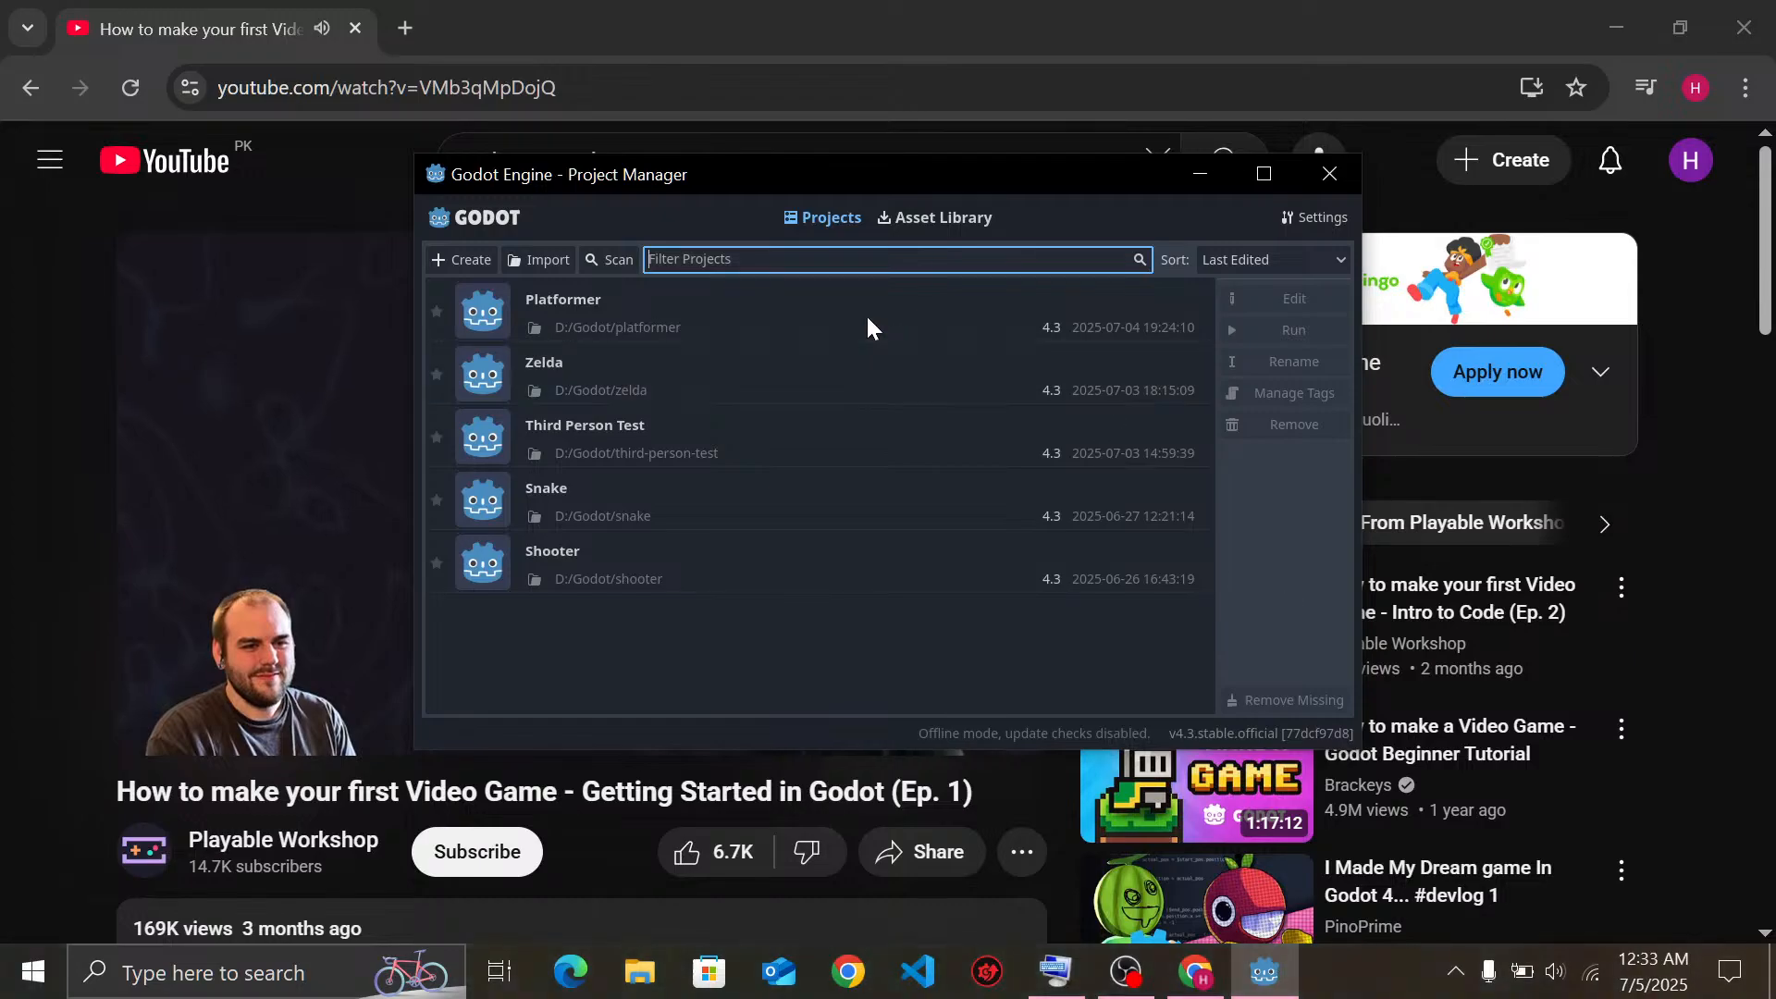
Open the Zelda project from the Godot Project Manager
{"action": "double_click", "coordinate": [623, 376]}
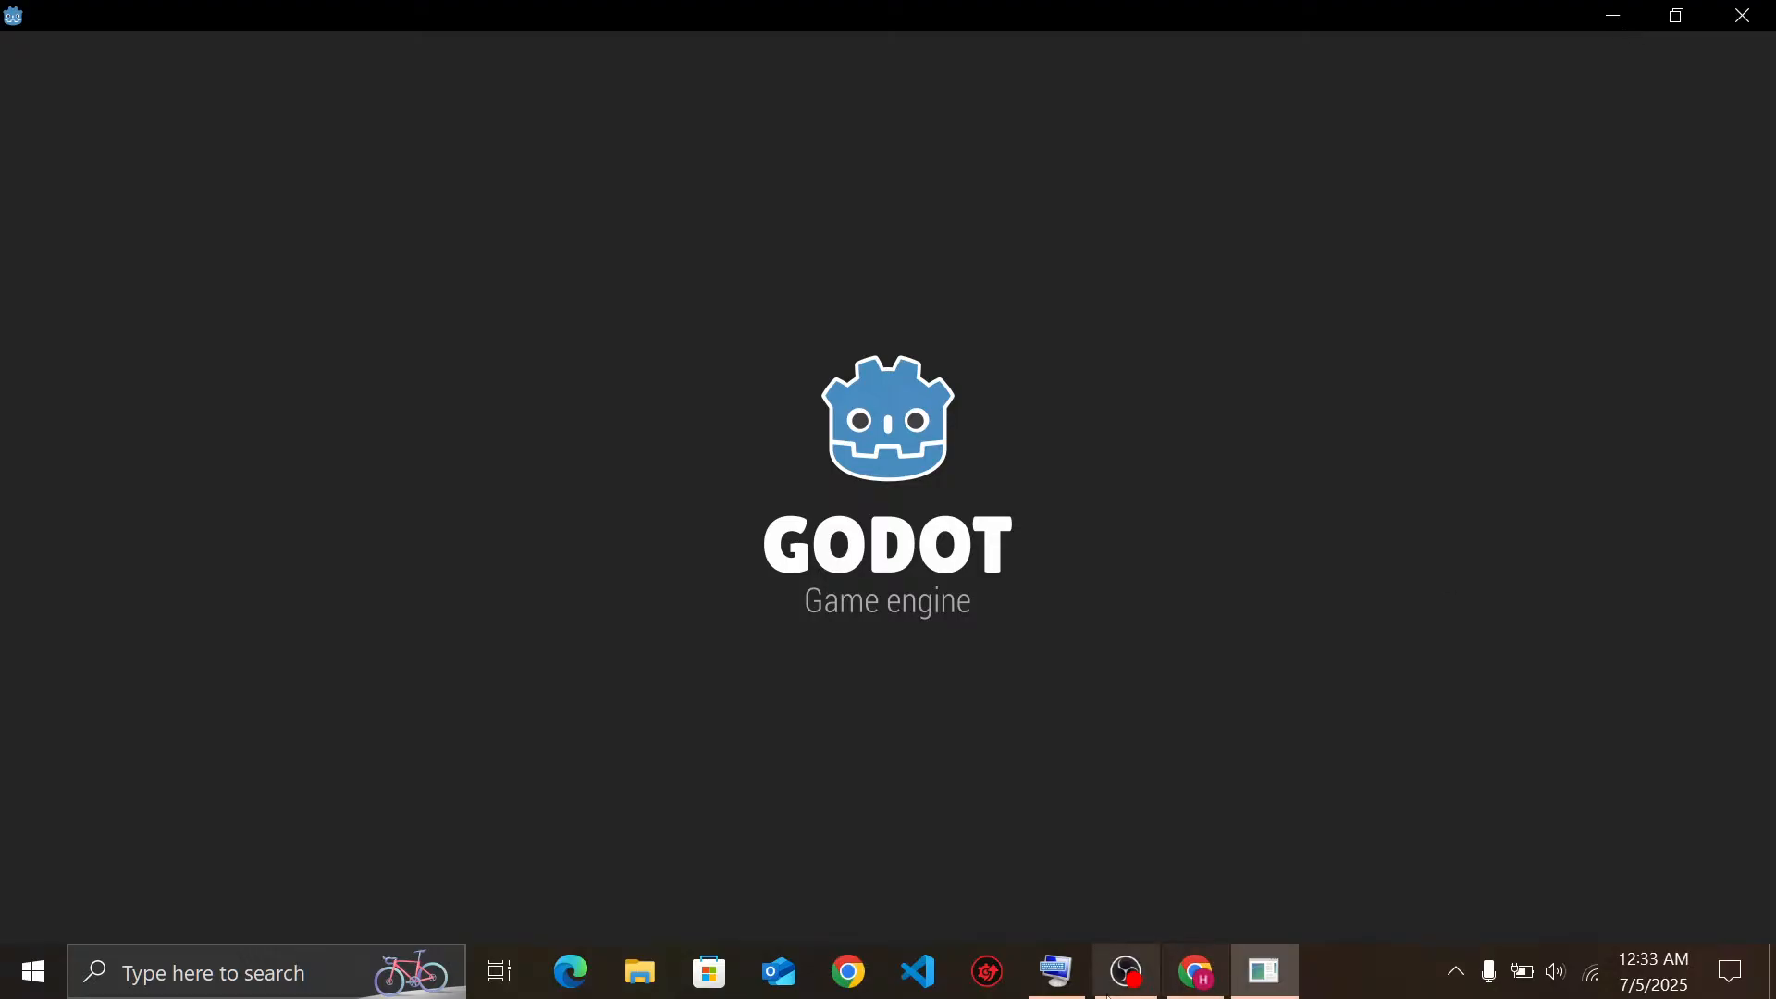
Switch back to Chrome and fine-tune the tutorial video's volume
{"action": "left_click", "coordinate": [1195, 971]}
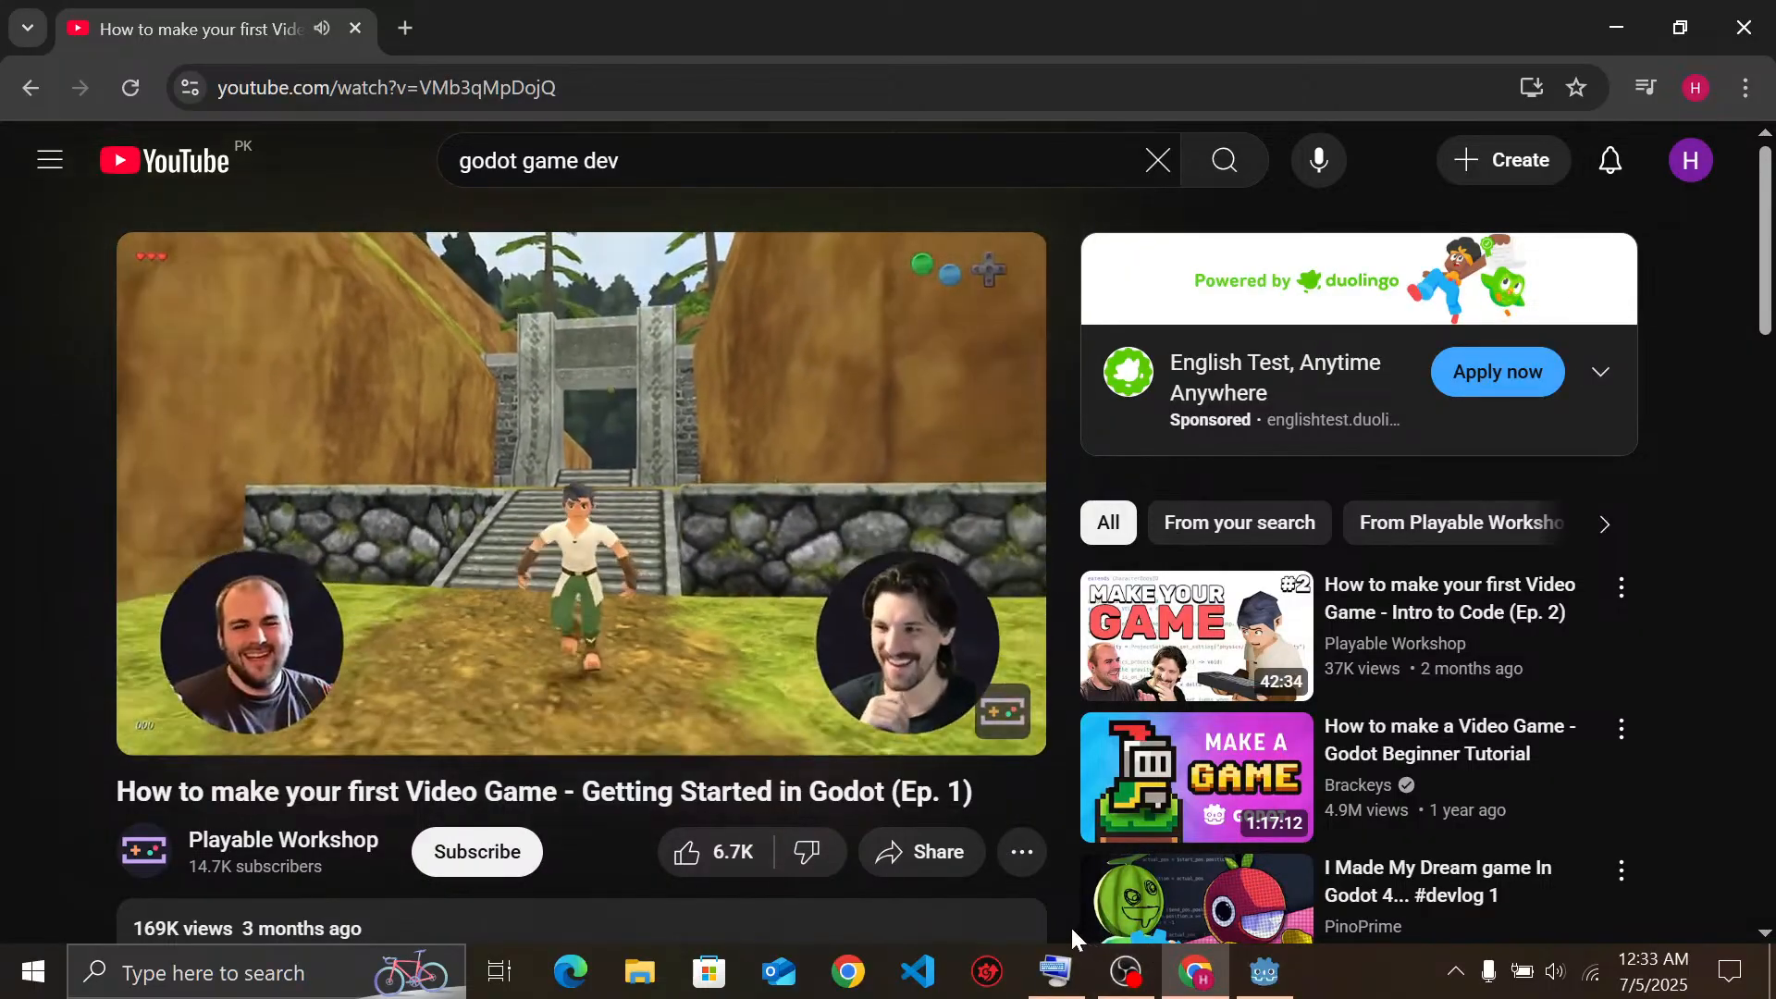
{"action": "key", "text": "Down"}
{"action": "key", "text": "Down"}
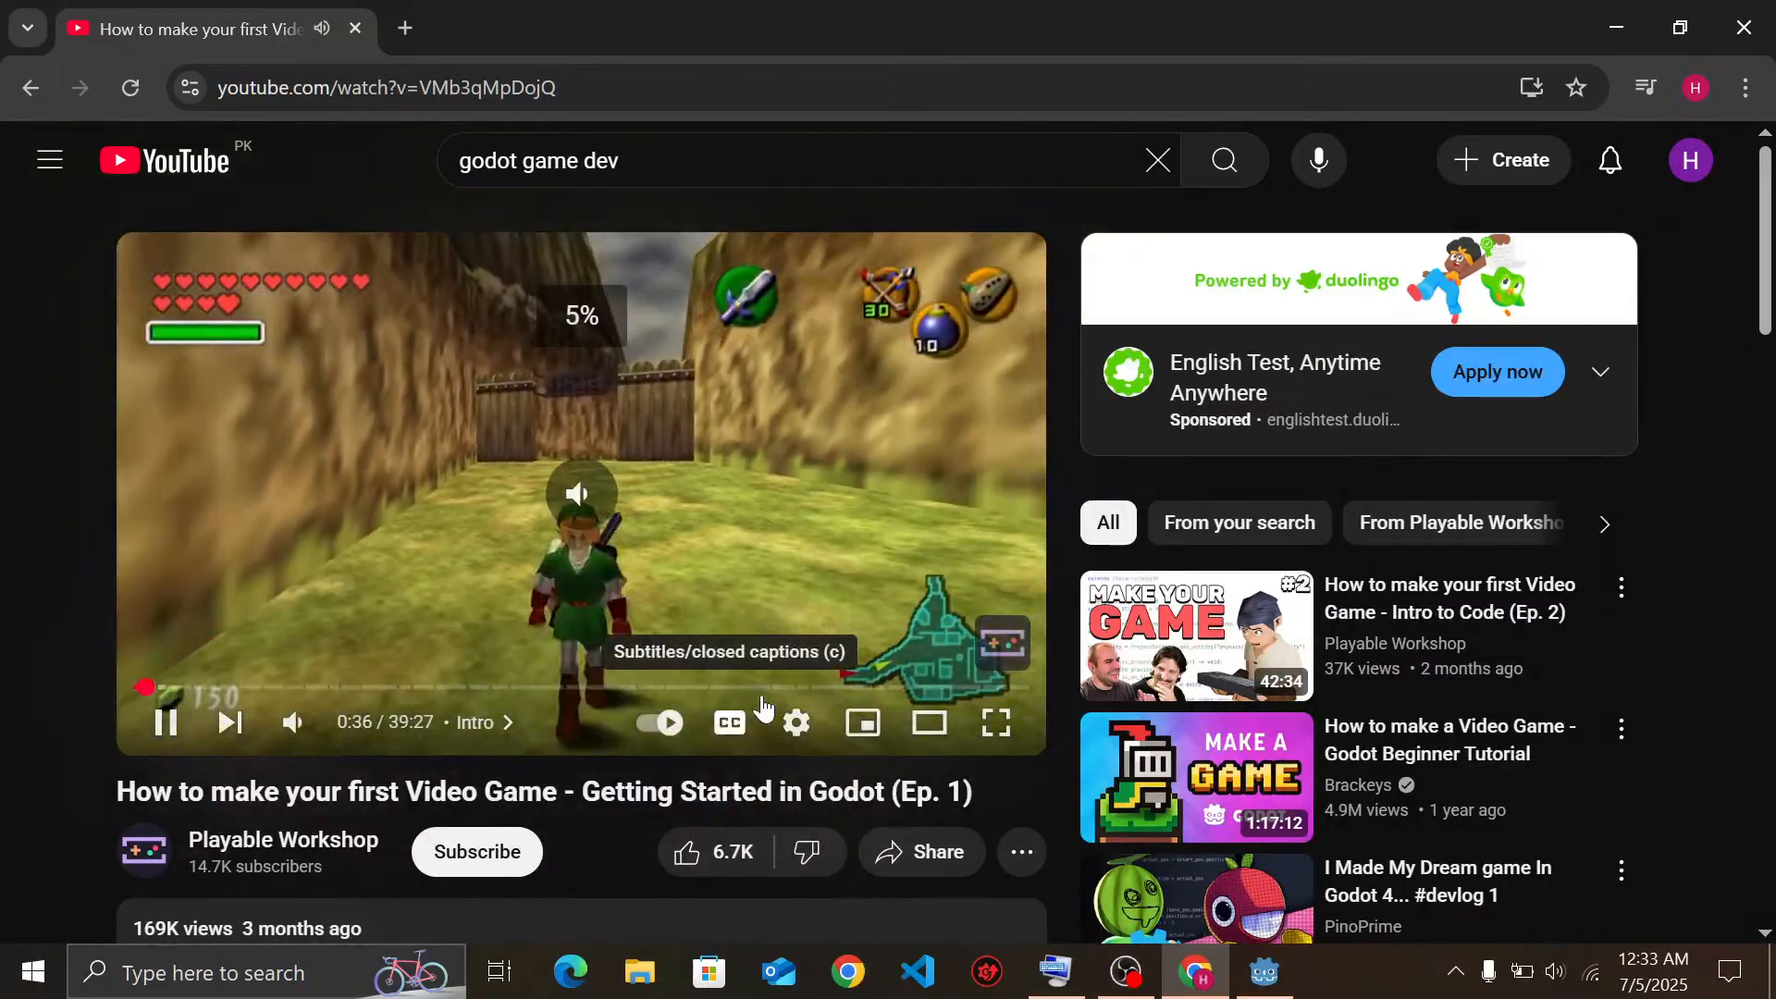
{"action": "key", "text": "Up"}
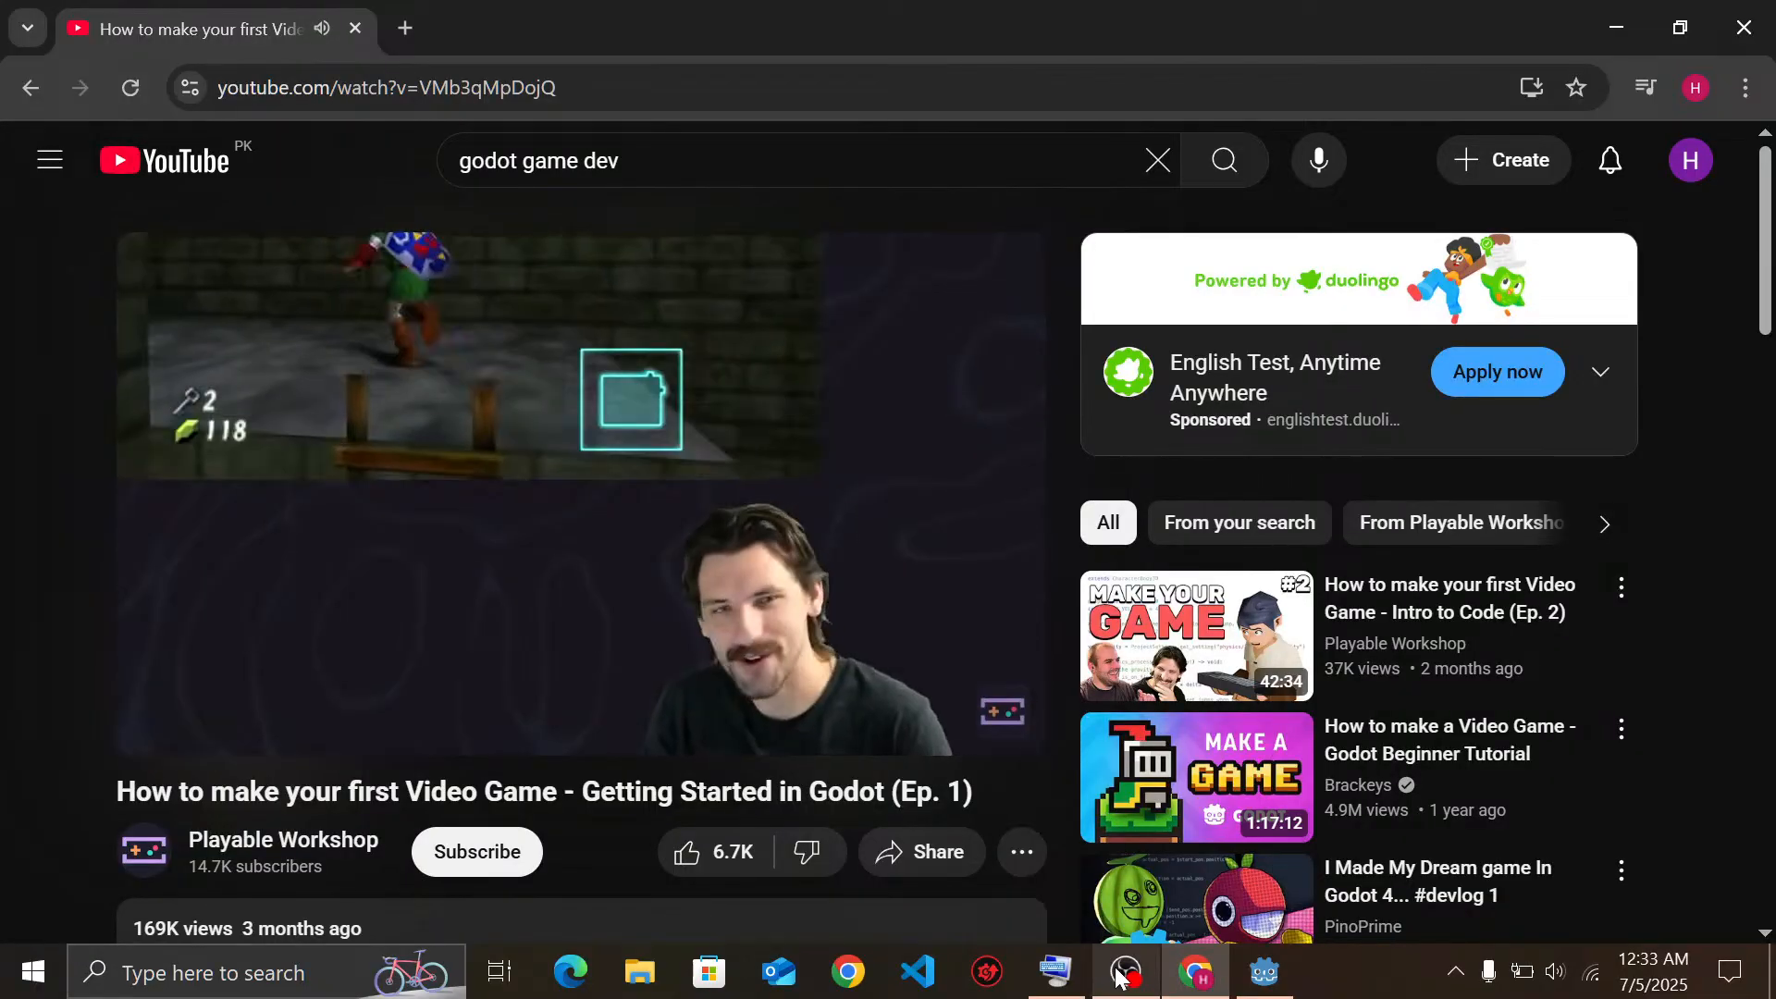
{"action": "mouse_move", "coordinate": [1117, 970]}
{"action": "mouse_move", "coordinate": [741, 588]}
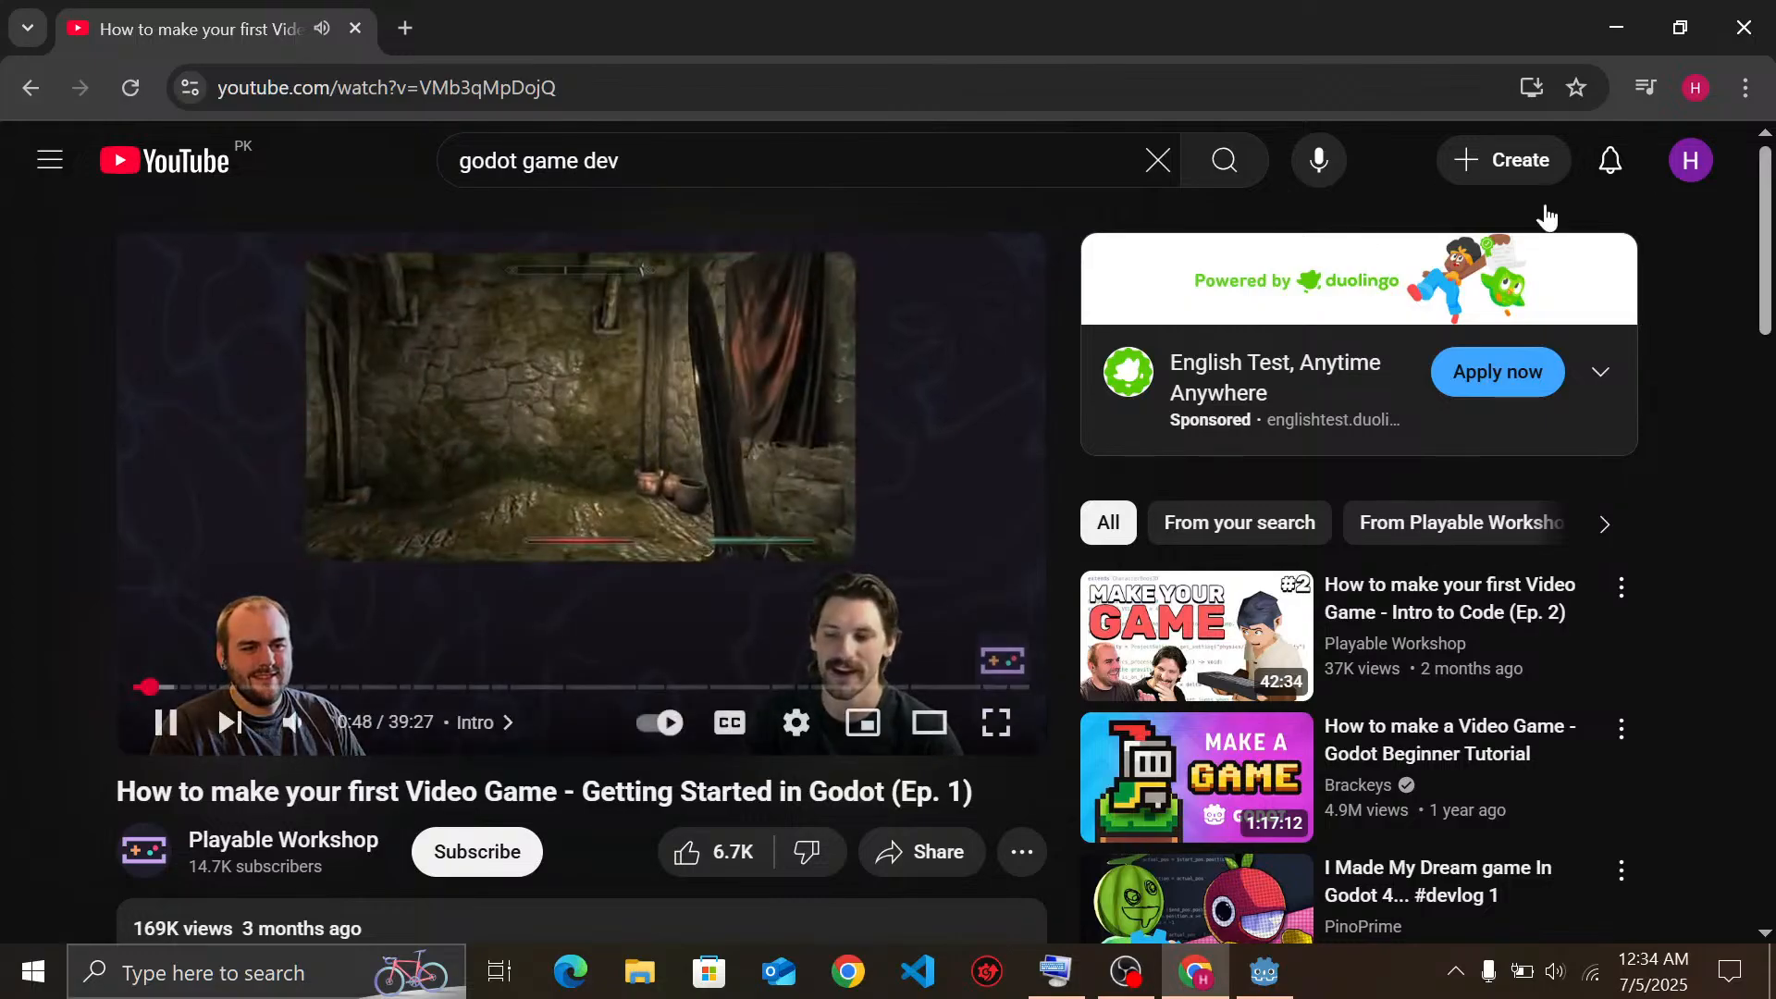
Open the account's own channel in a new browser tab, start its livestream, and pause the tutorial video in the other tab
{"action": "left_click", "coordinate": [1691, 162]}
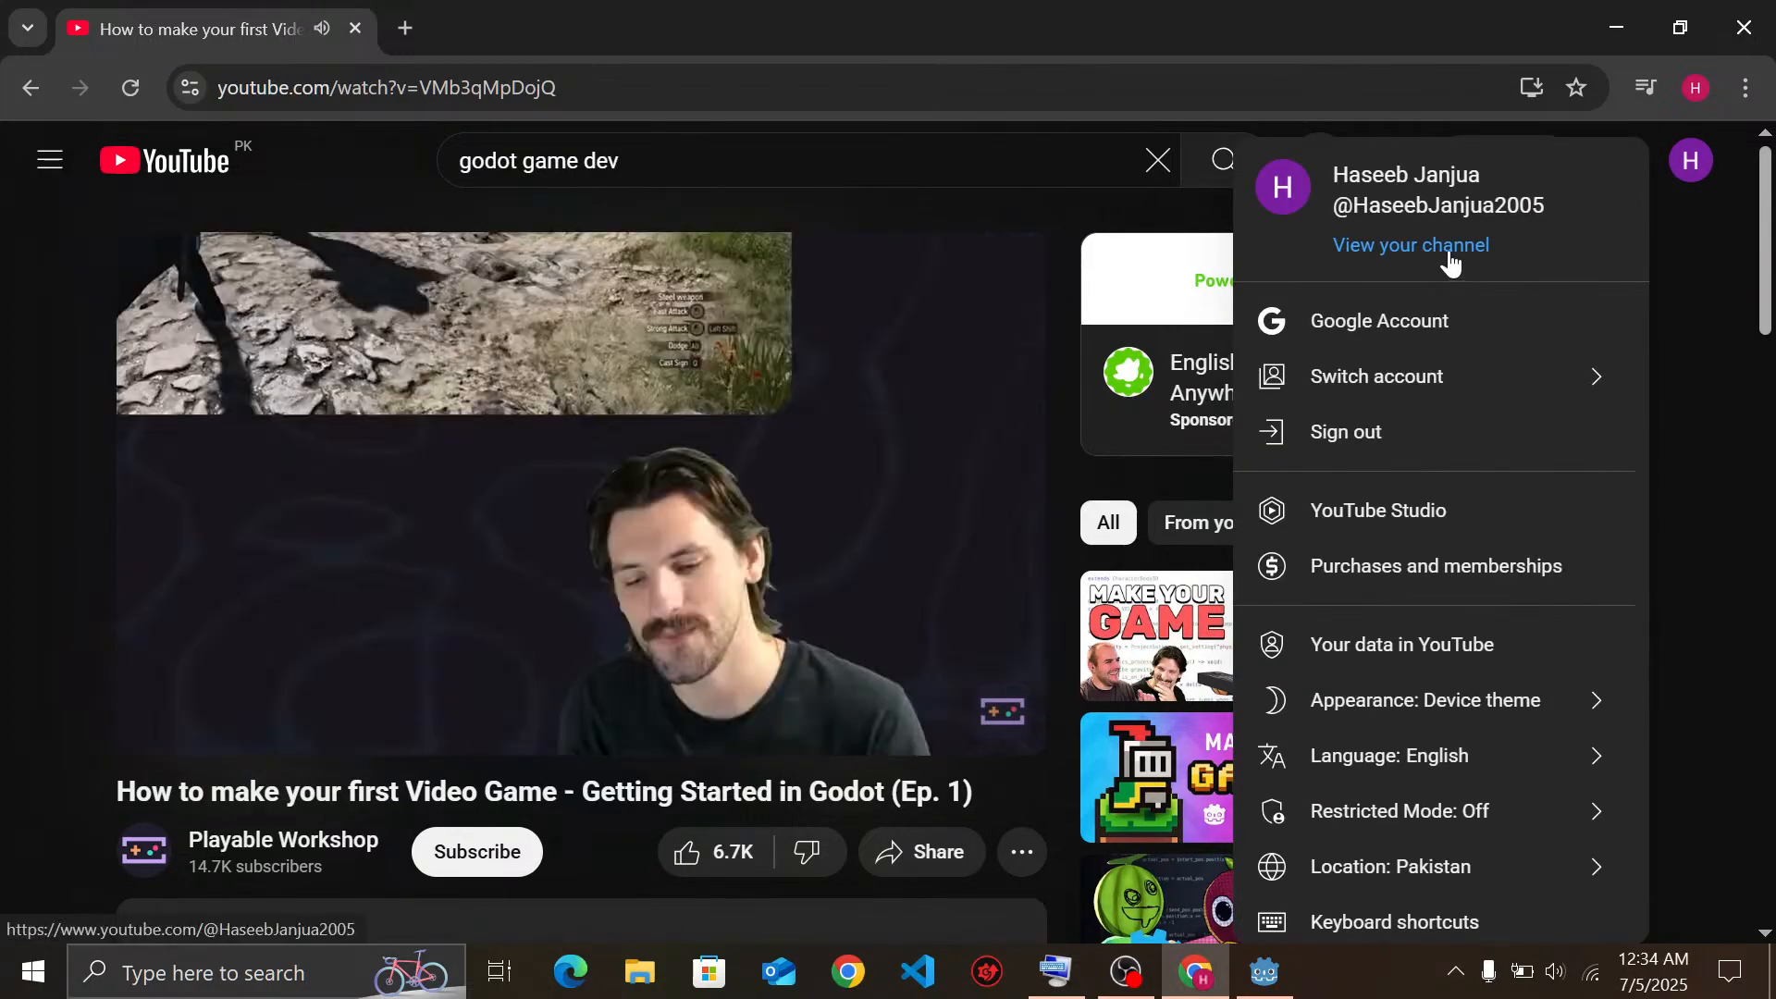
{"action": "middle_click", "coordinate": [1449, 266]}
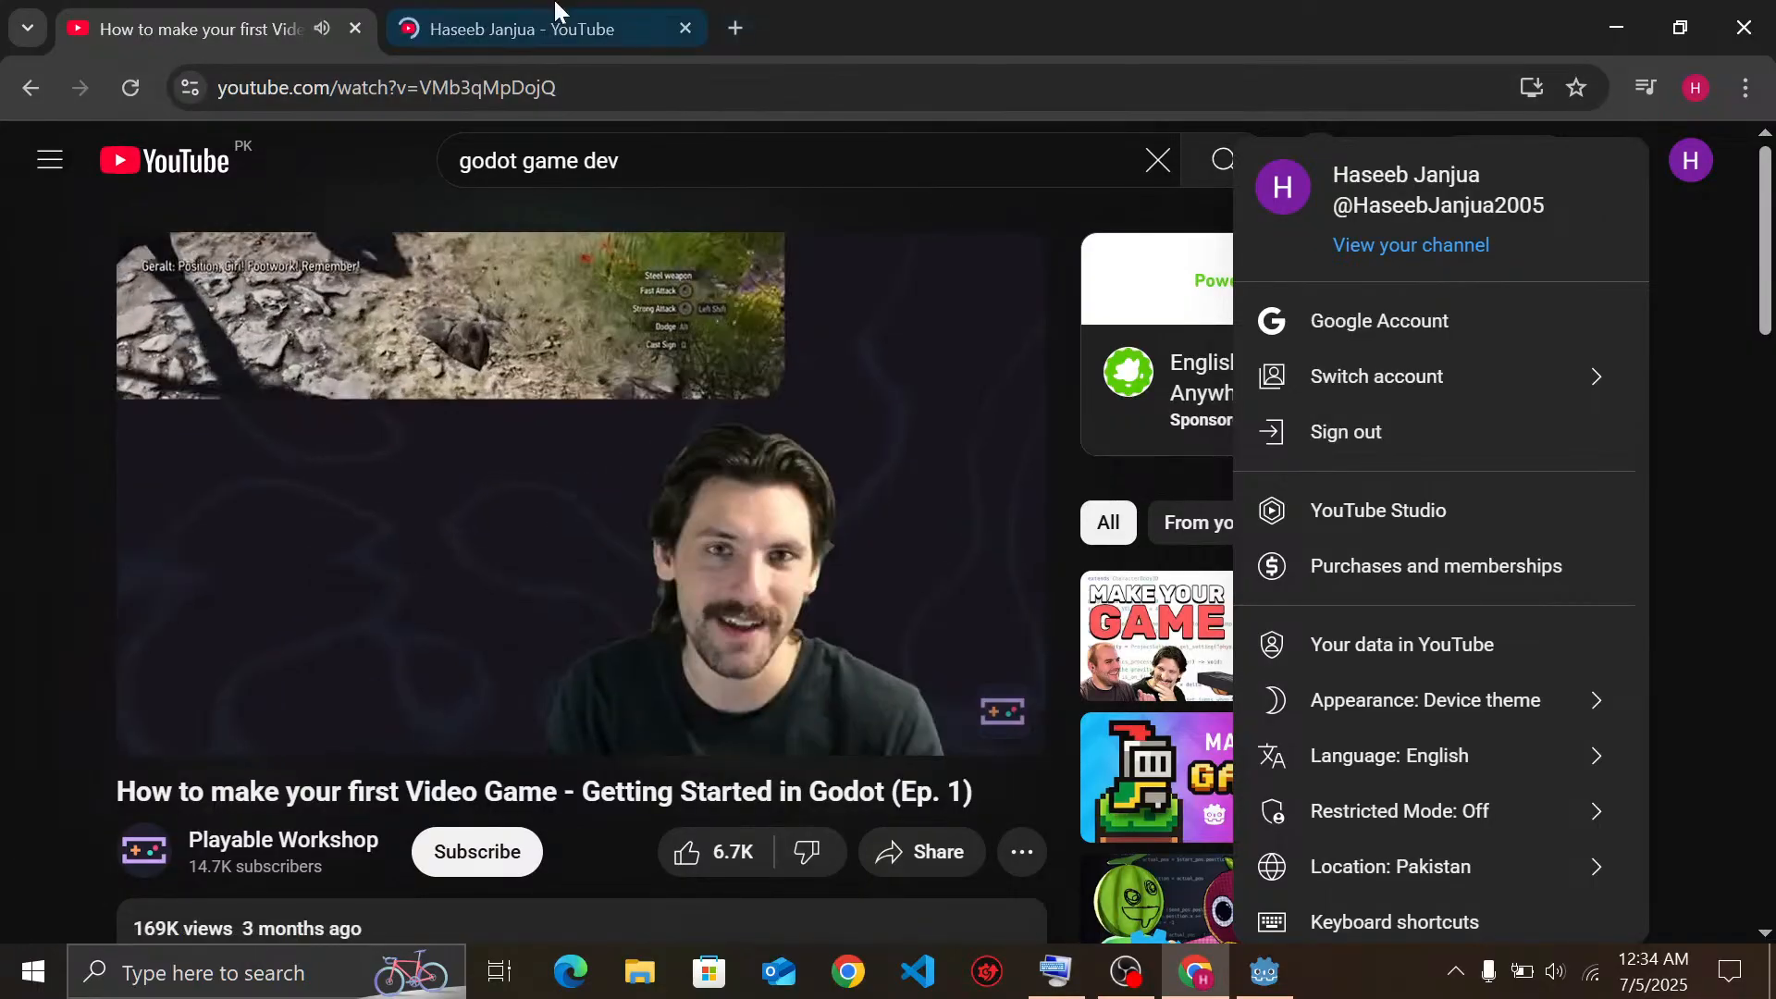
{"action": "left_click", "coordinate": [541, 29]}
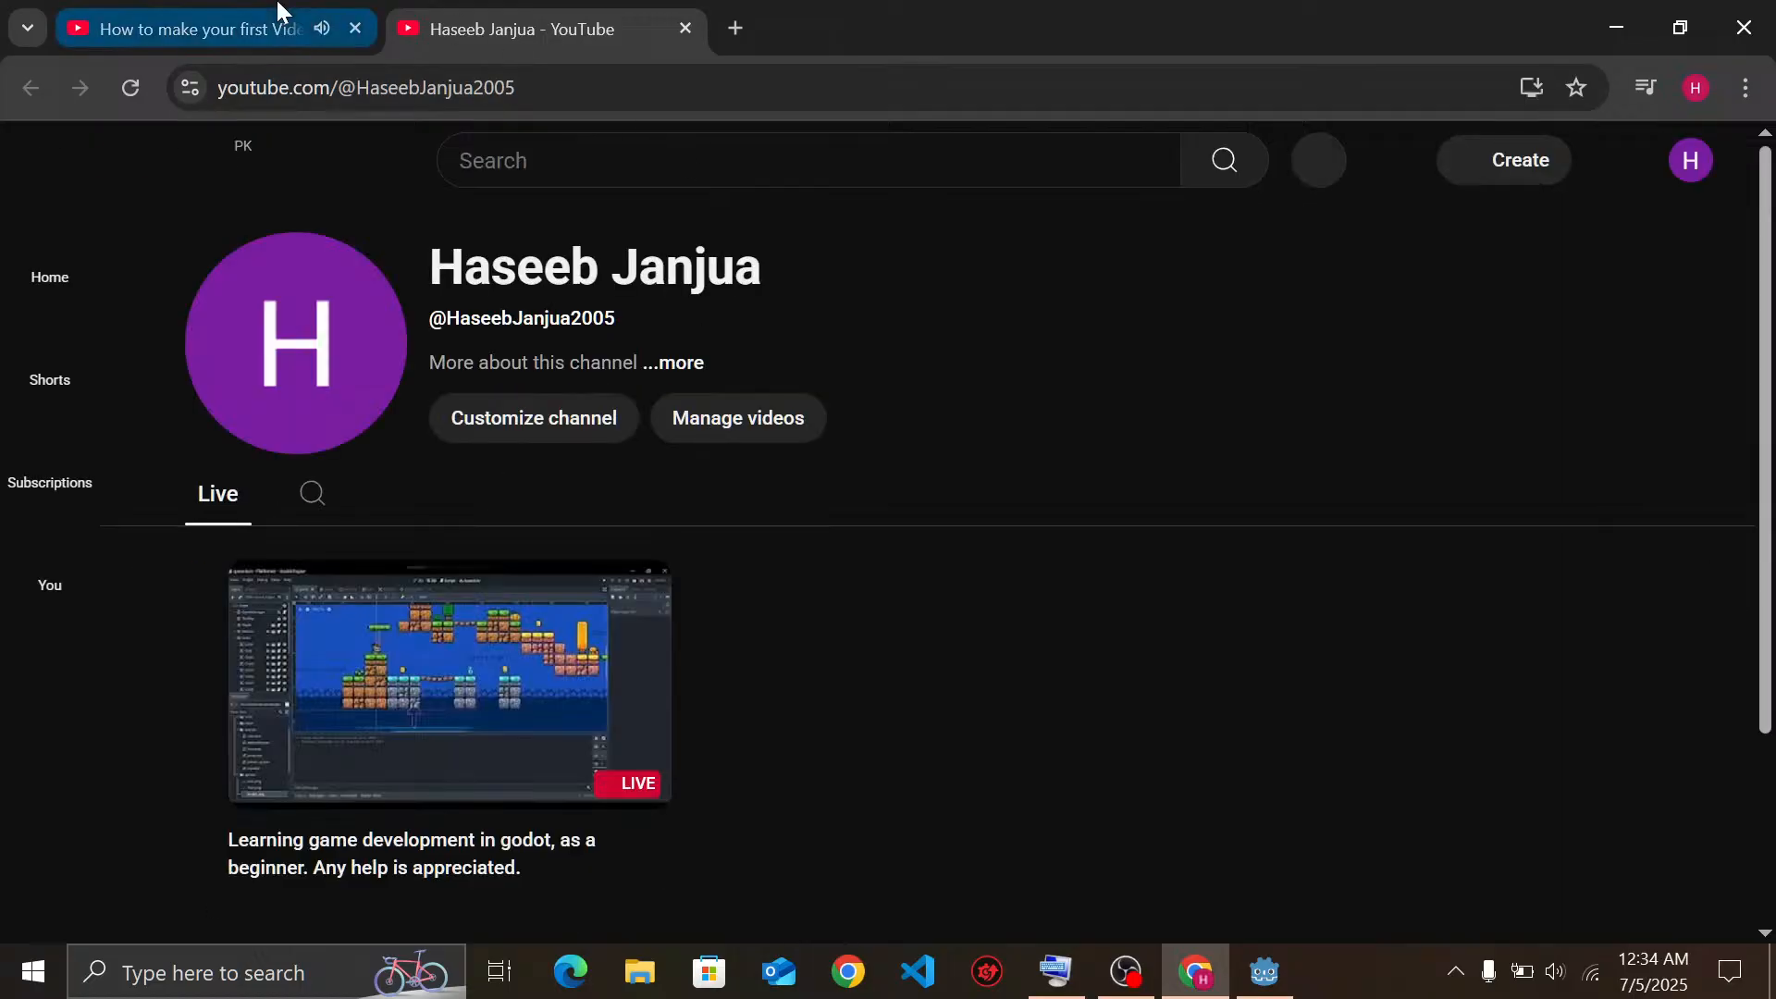
{"action": "left_click", "coordinate": [528, 692]}
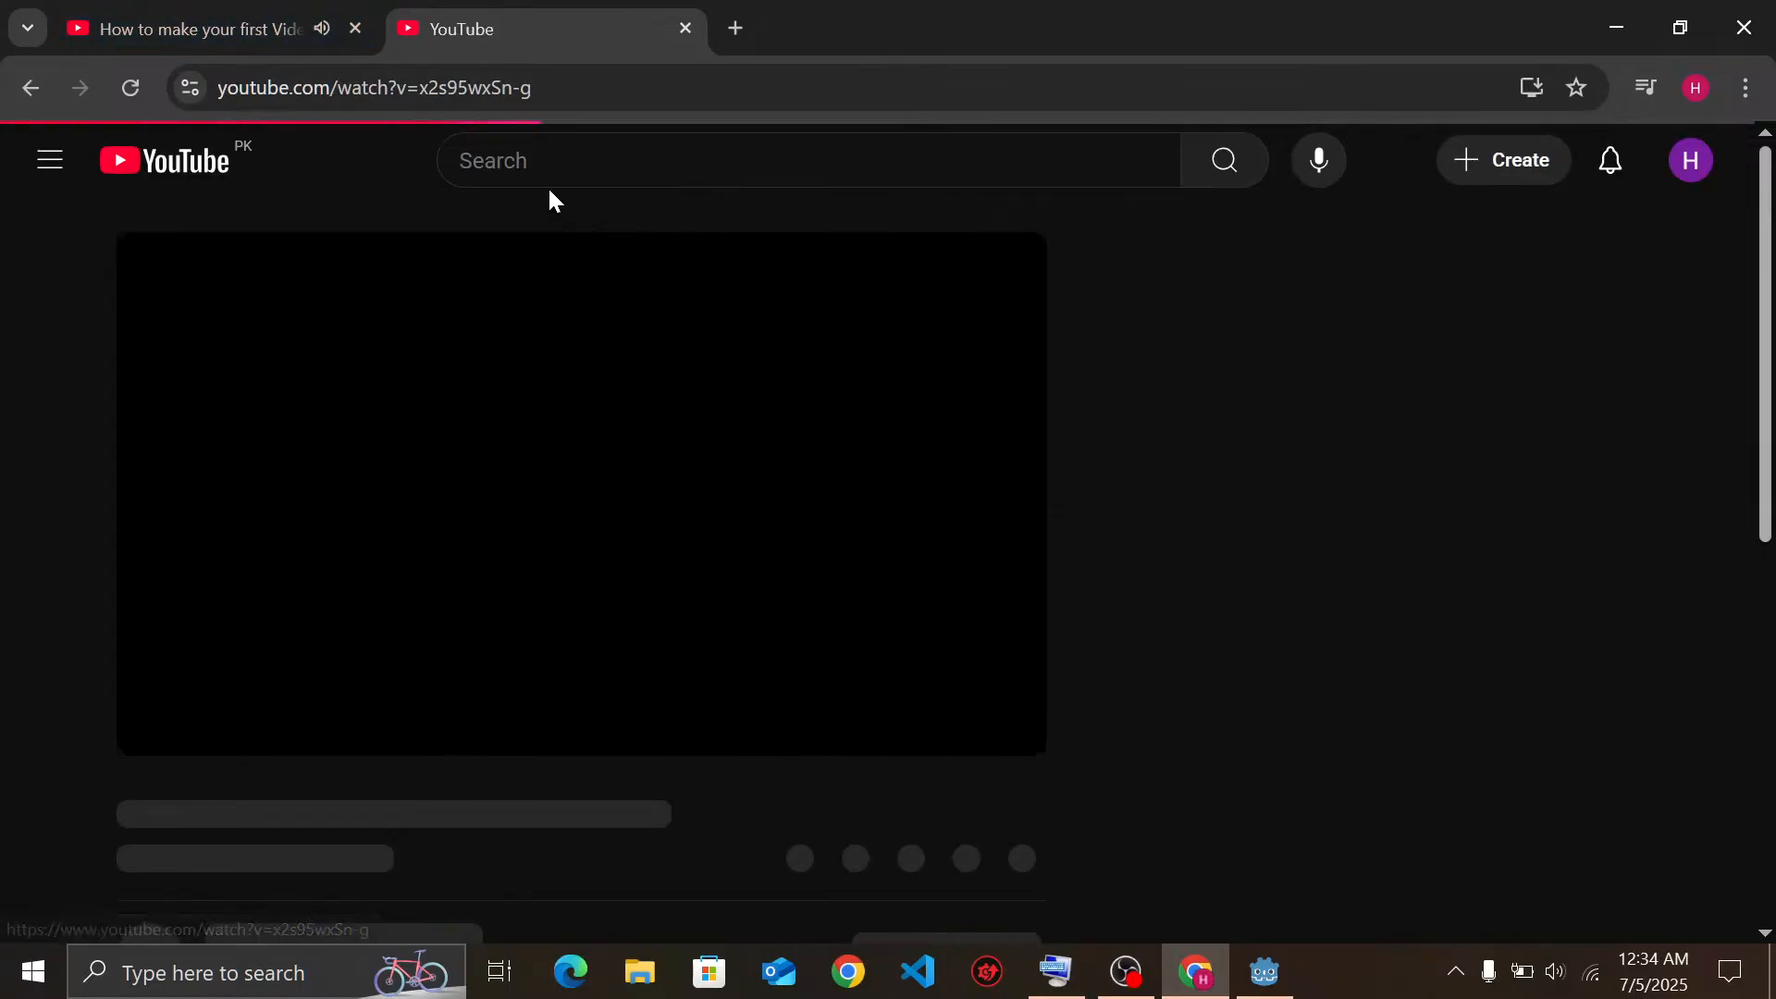
{"action": "left_click", "coordinate": [231, 14]}
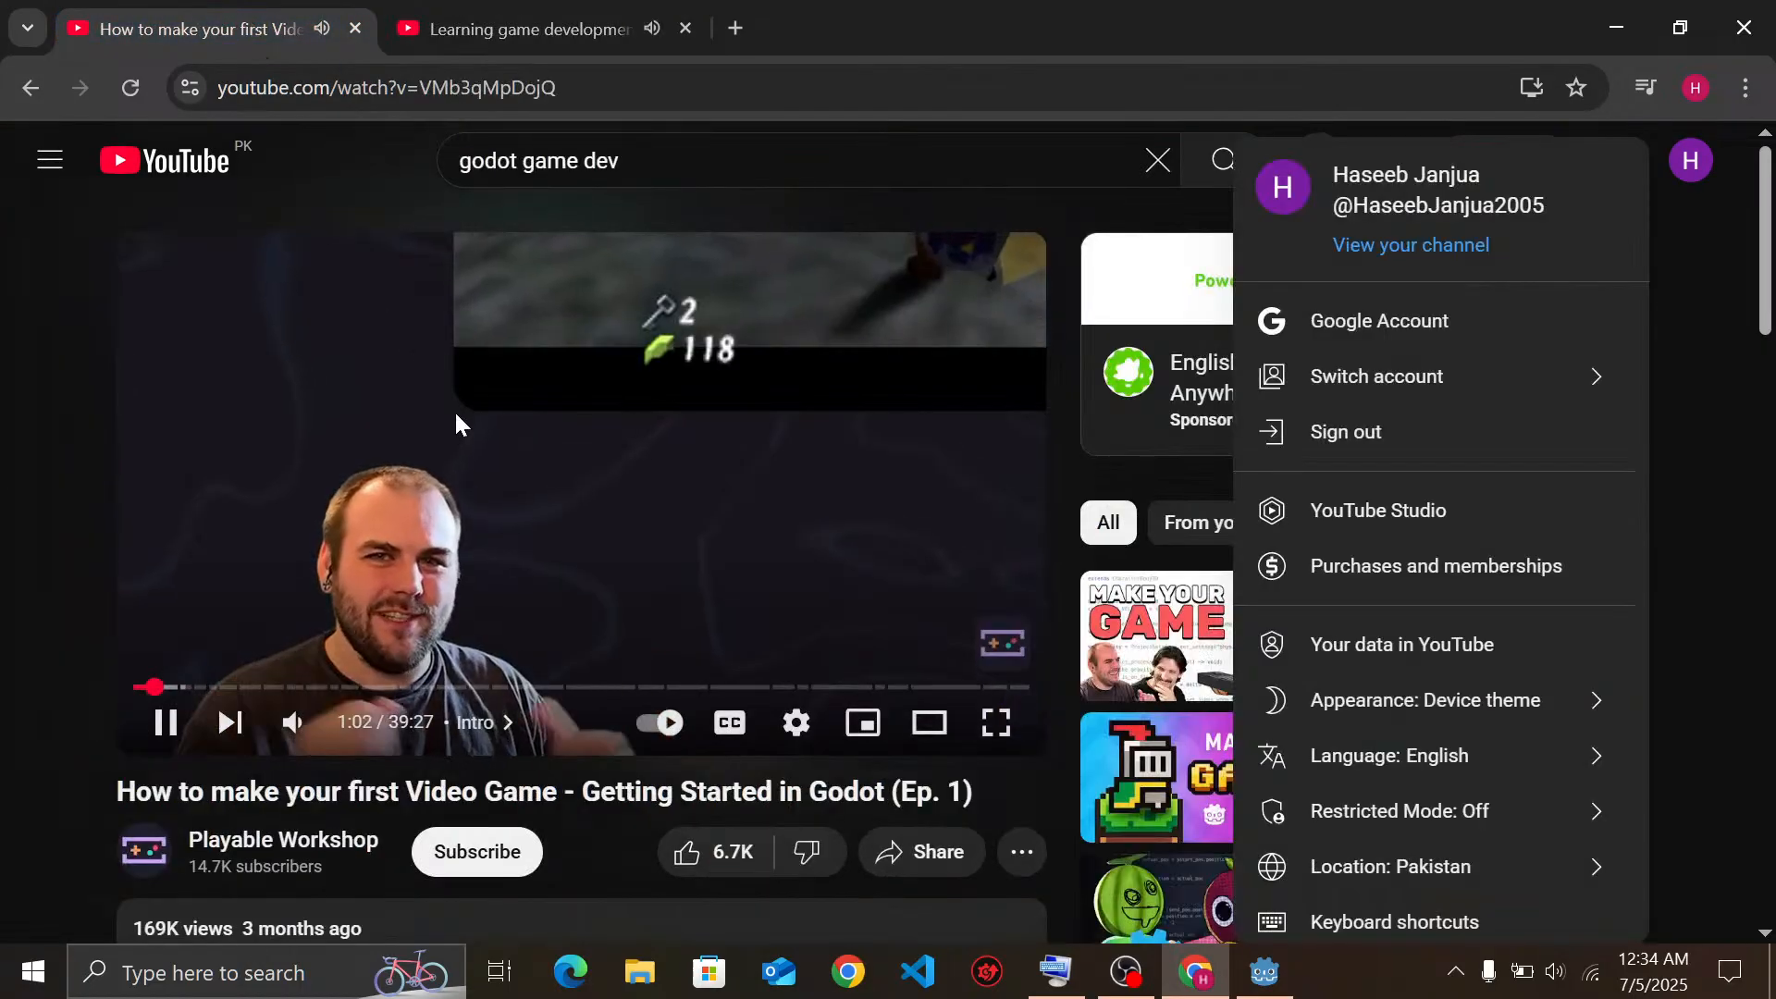
{"action": "left_click", "coordinate": [527, 29]}
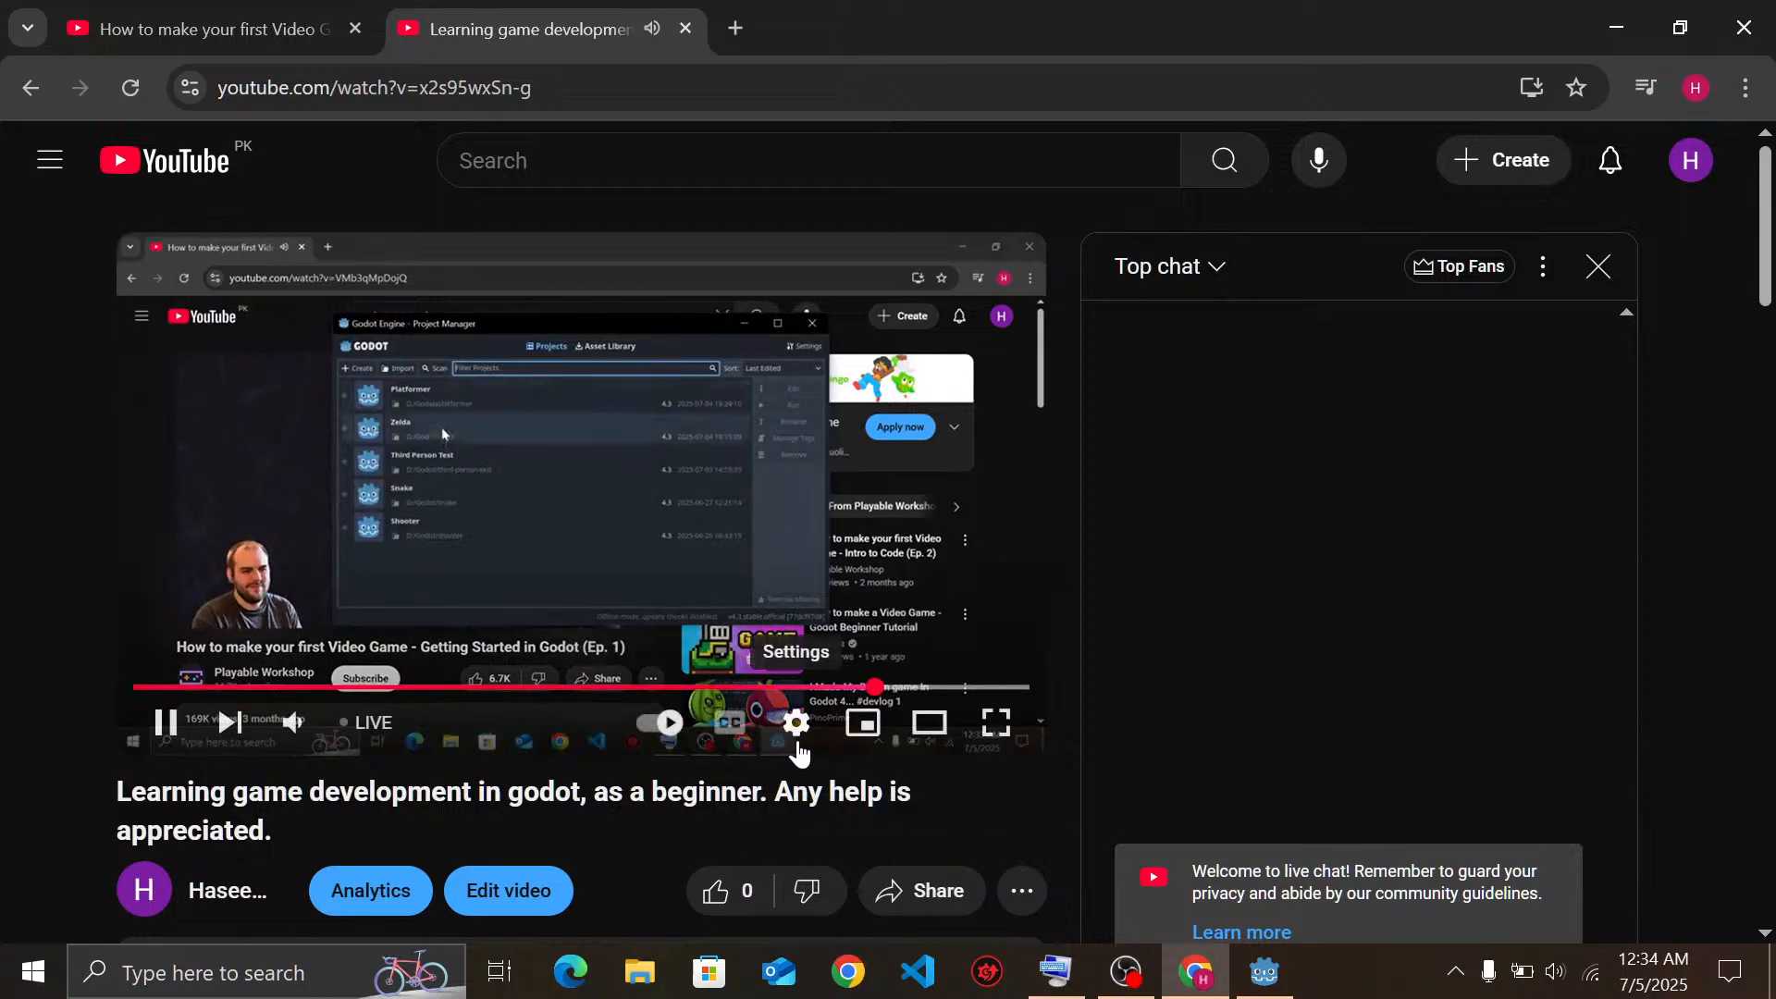
Set the livestream's playback quality to 1080p60
{"action": "left_click", "coordinate": [797, 722]}
{"action": "left_click", "coordinate": [944, 636]}
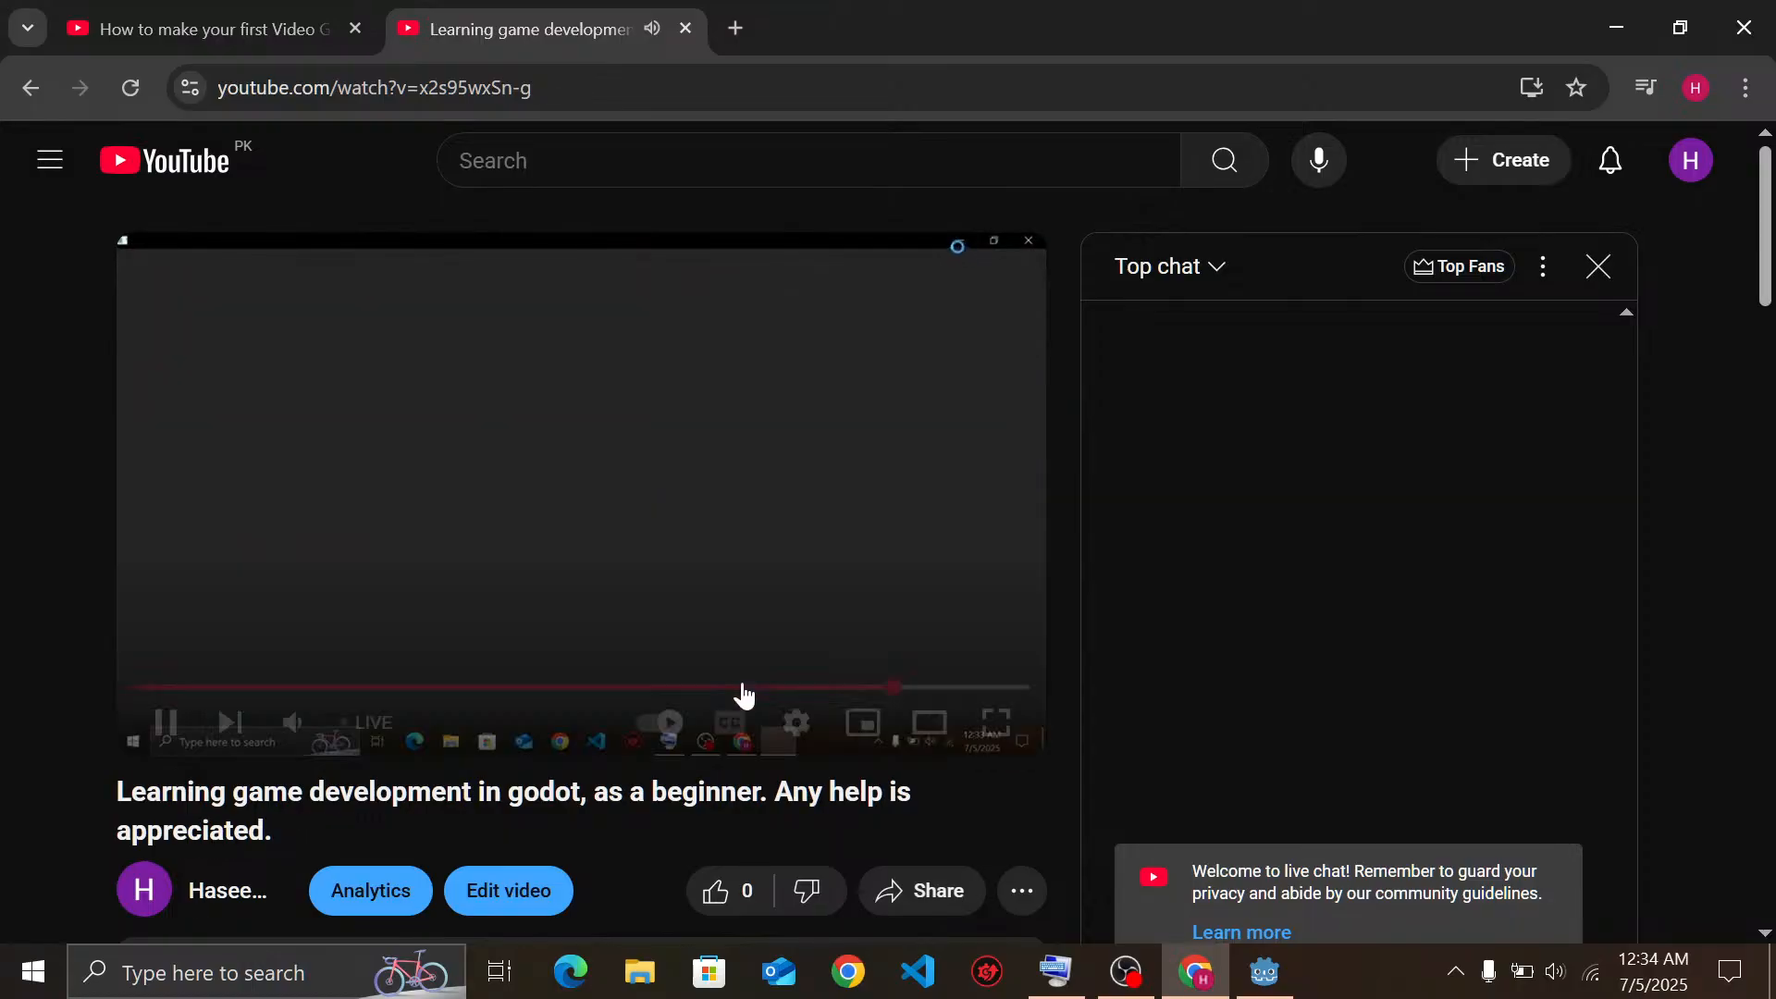
{"action": "left_click", "coordinate": [798, 731]}
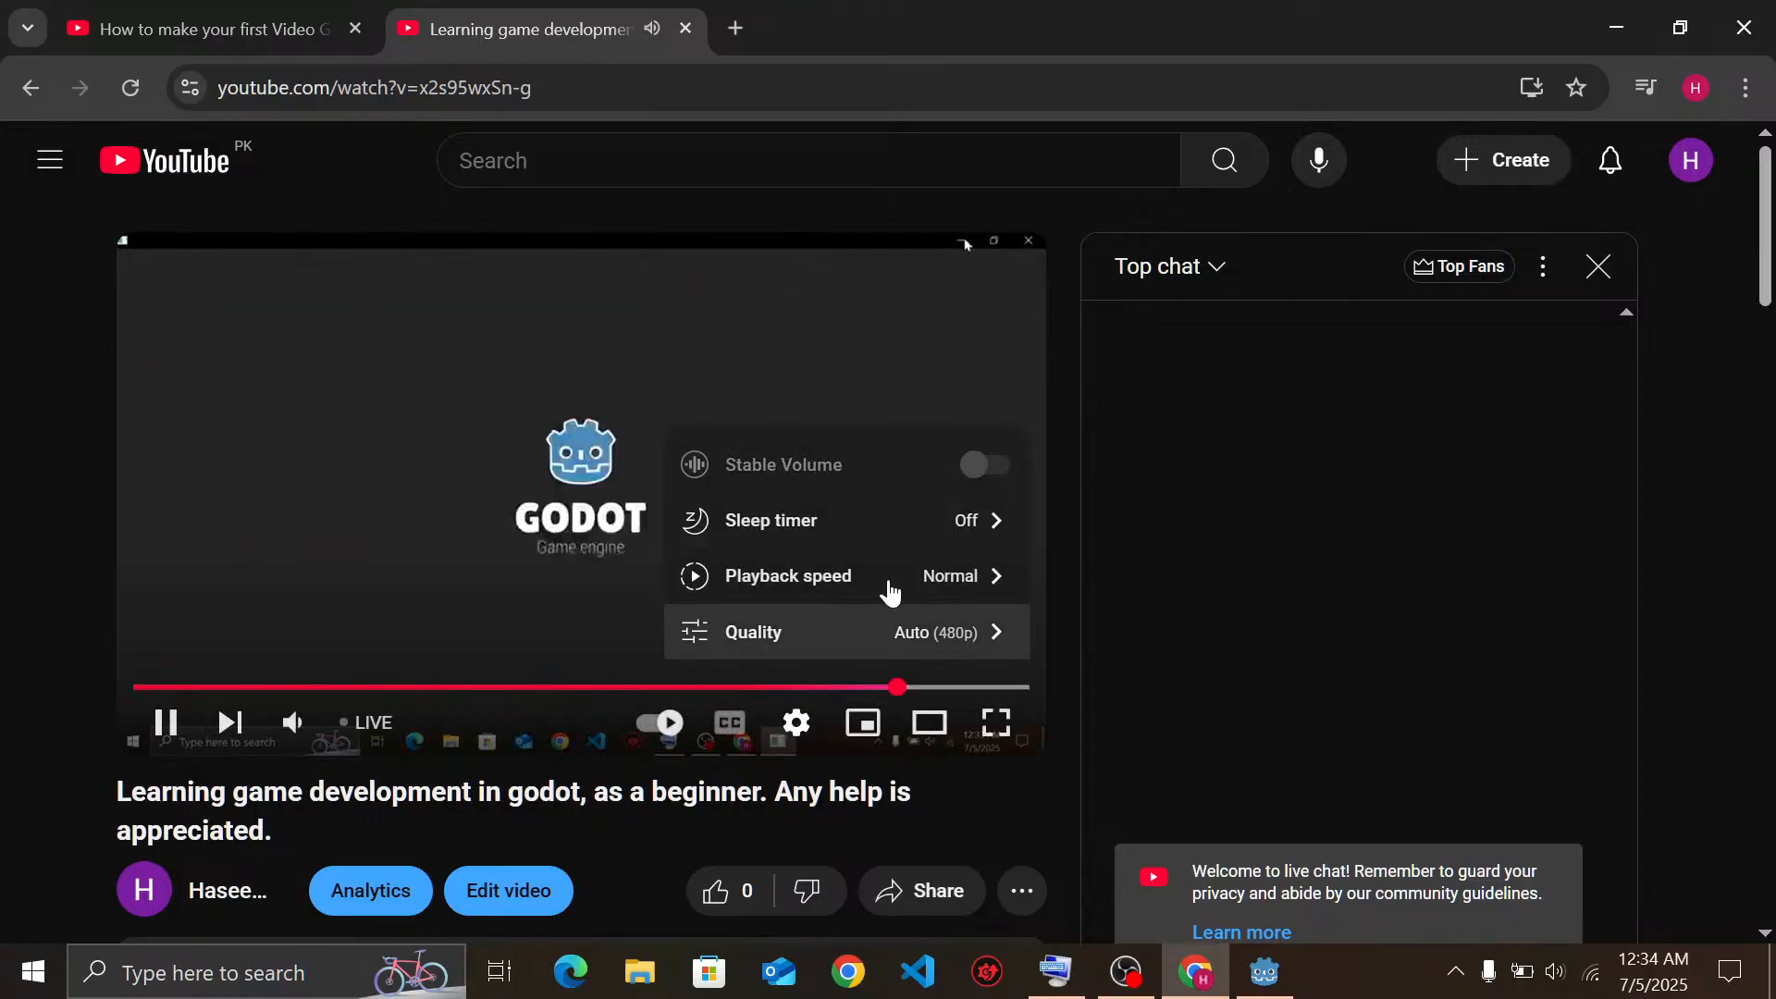
{"action": "left_click", "coordinate": [888, 635]}
{"action": "scroll", "coordinate": [807, 398], "scroll_direction": "up", "scroll_amount": 2}
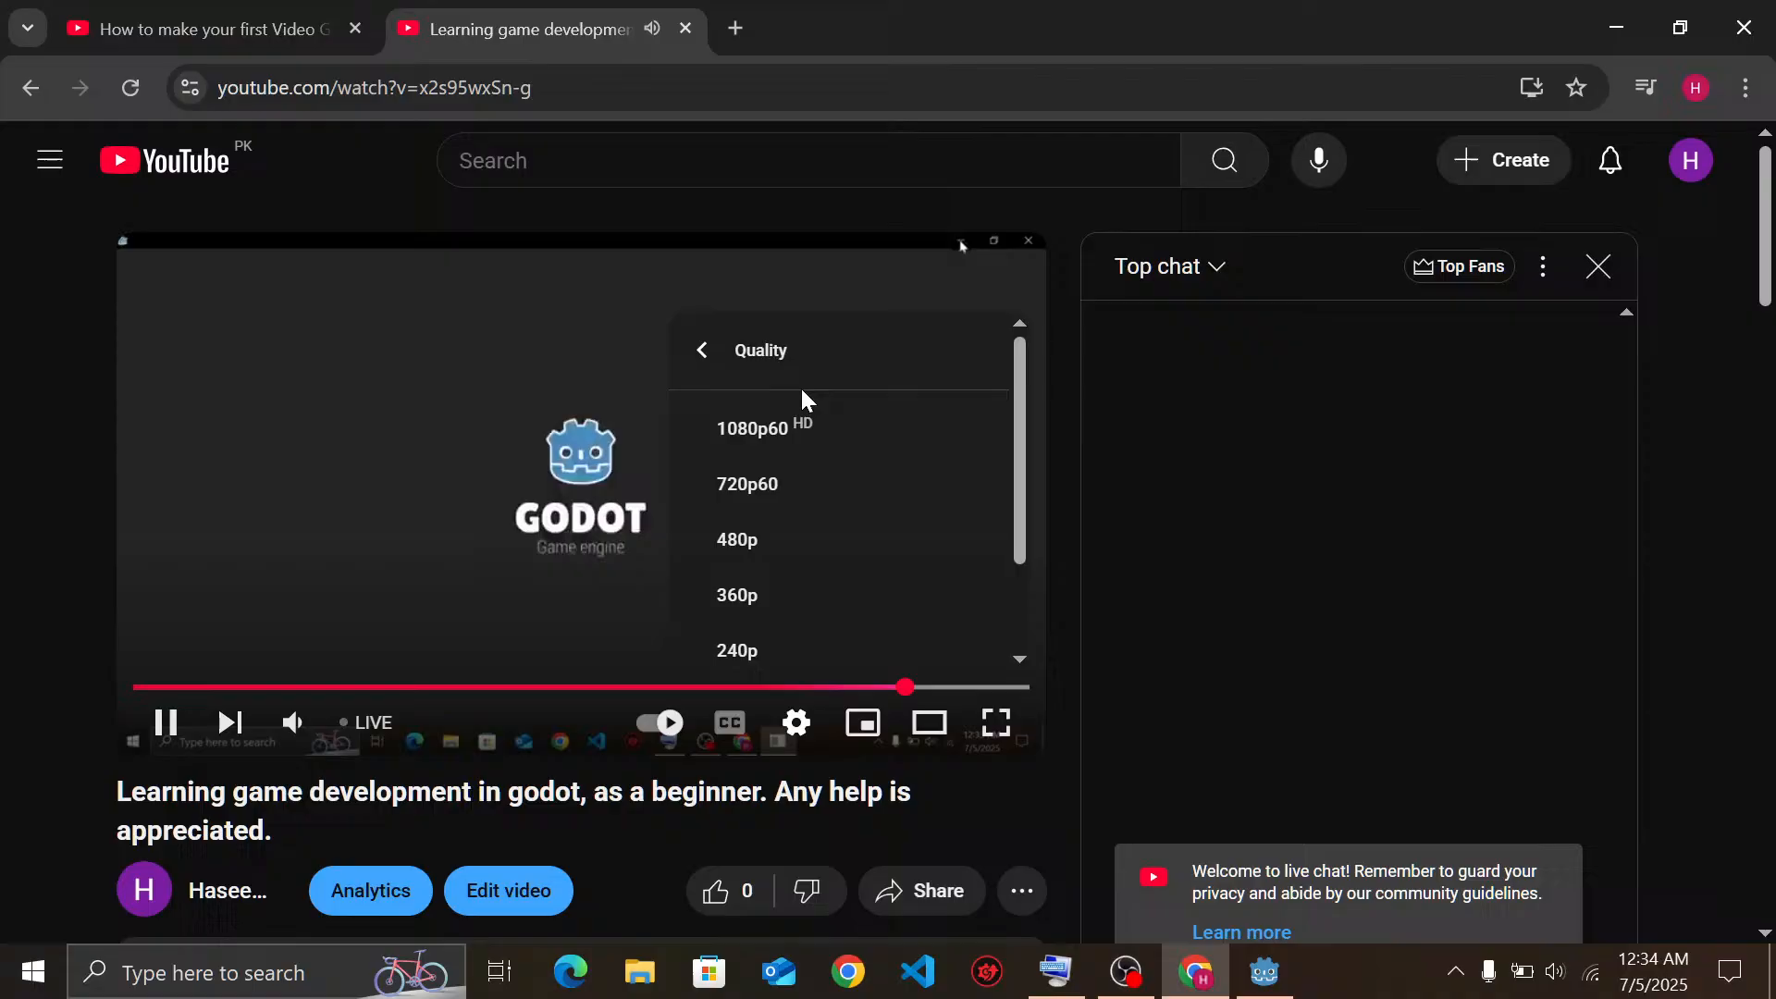
{"action": "left_click", "coordinate": [808, 439]}
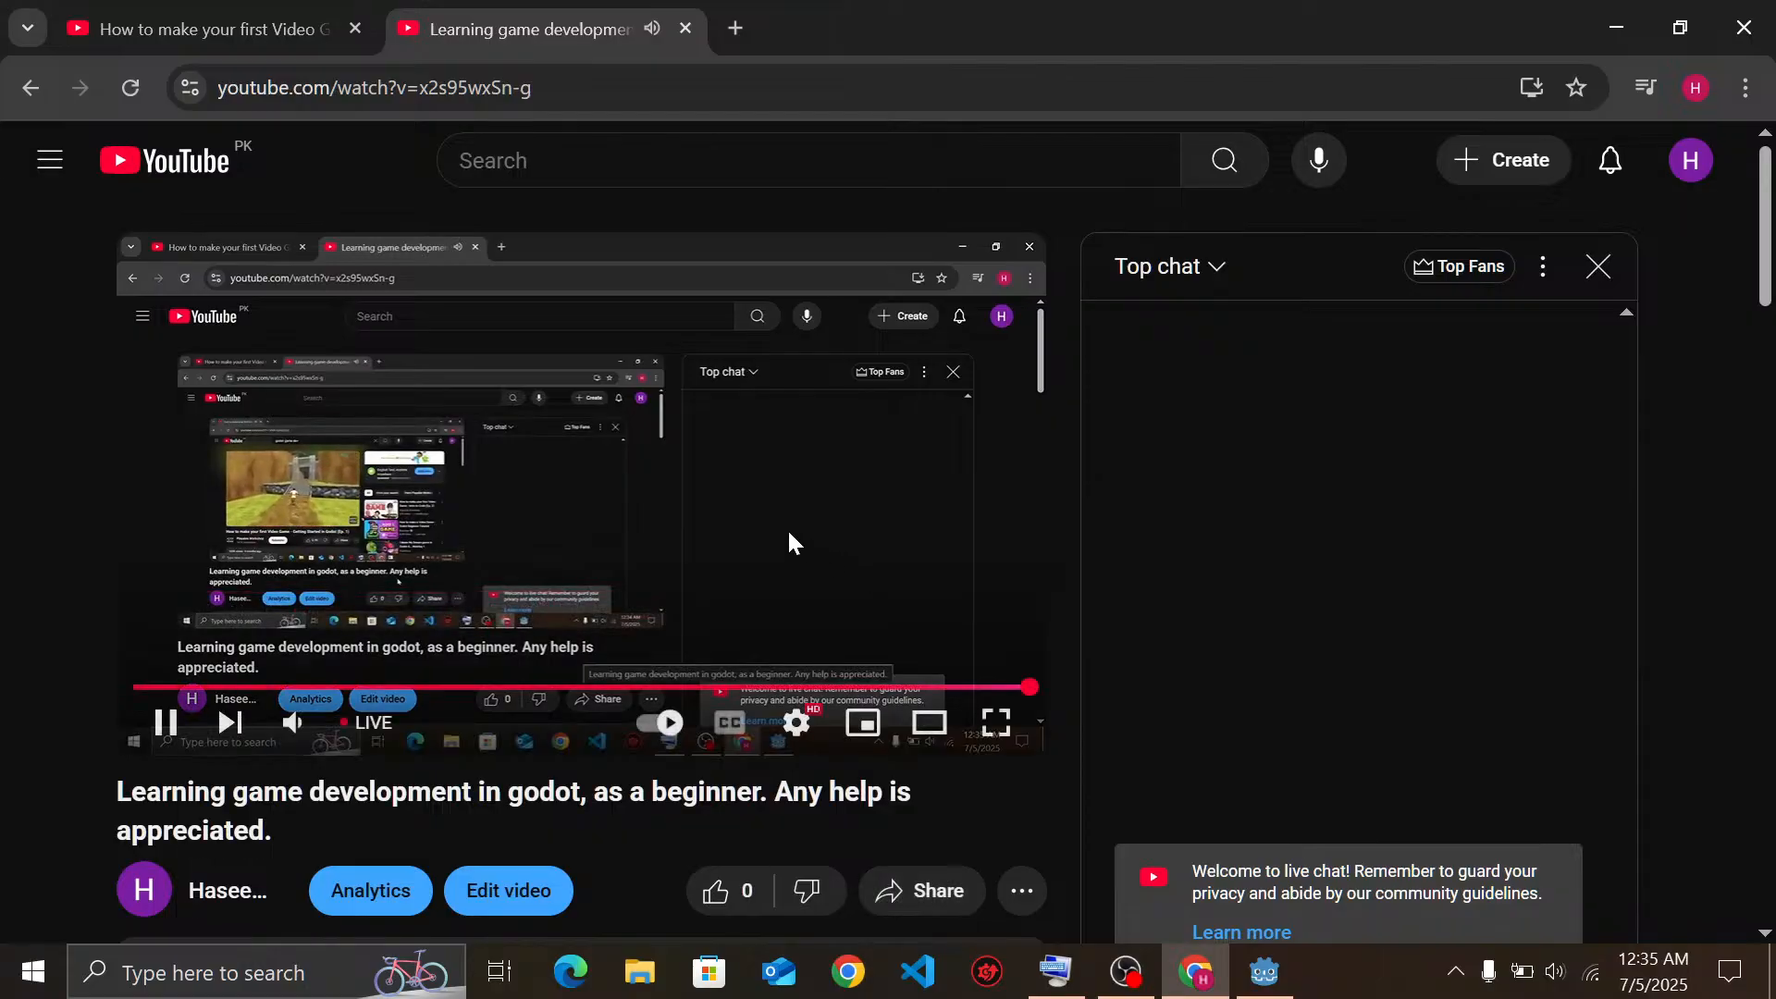
Pause the livestream playback and look over the live chat's message and reaction options
{"action": "left_click", "coordinate": [286, 11]}
{"action": "left_click", "coordinate": [555, 11]}
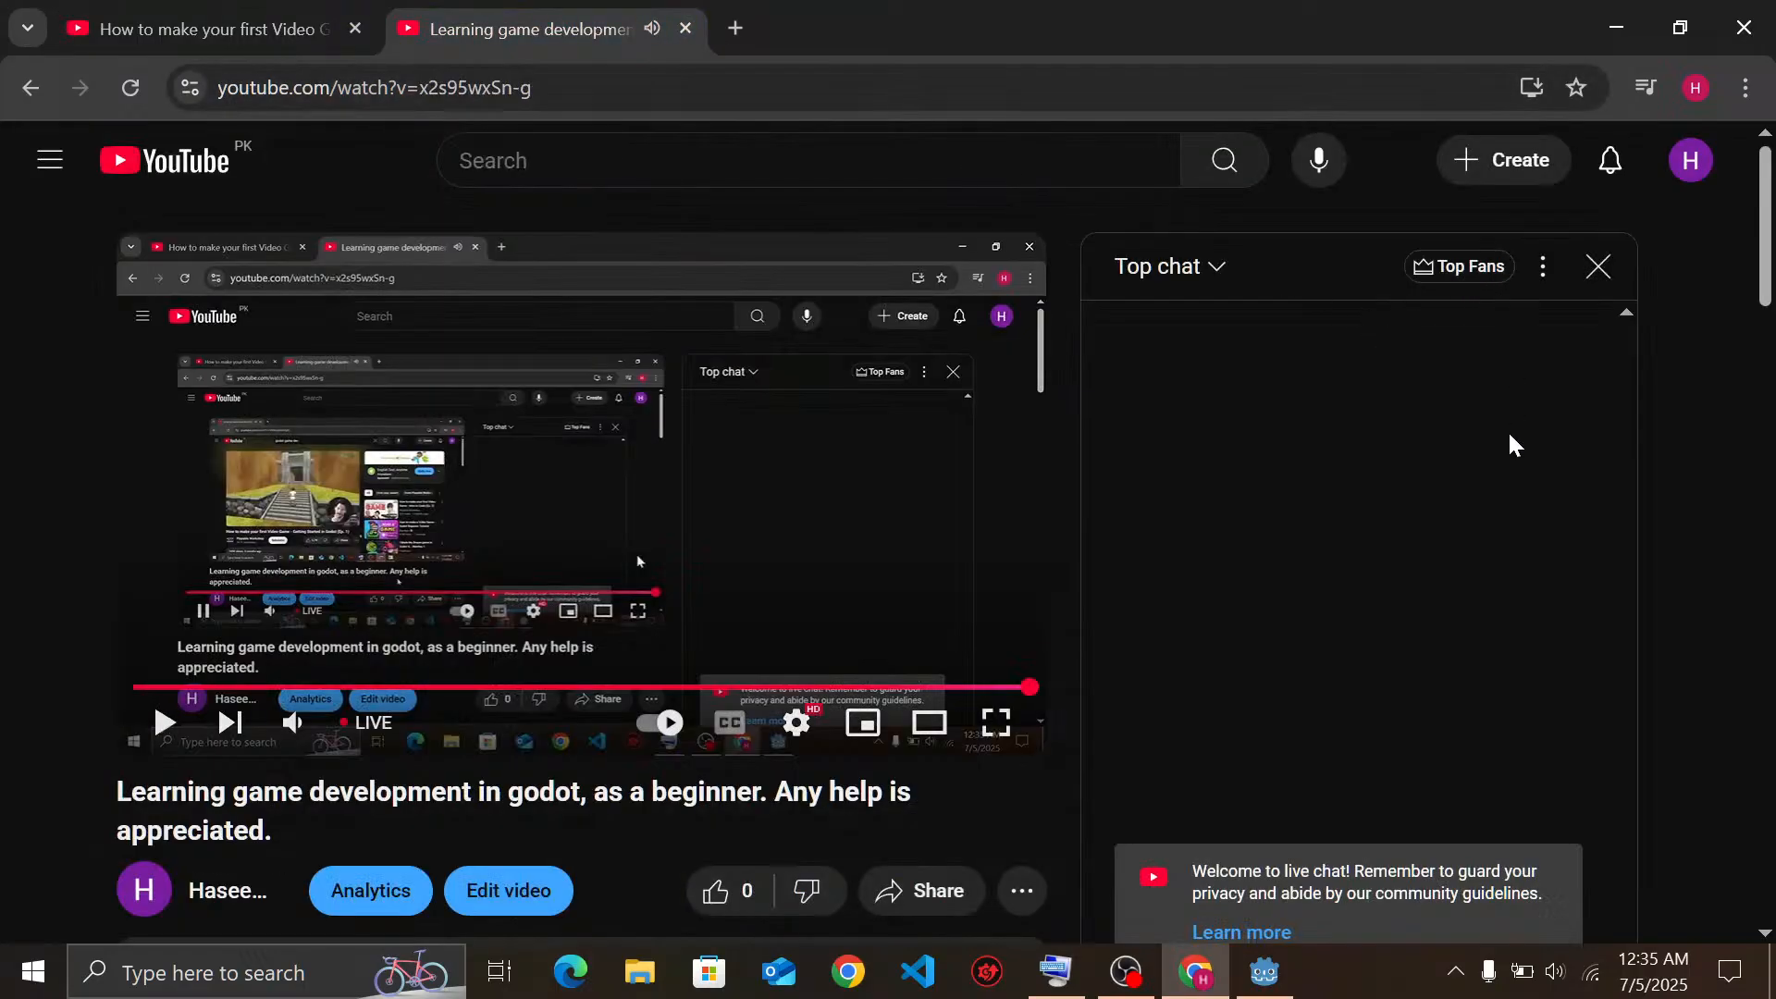
{"action": "scroll", "coordinate": [1644, 617], "scroll_direction": "down", "scroll_amount": 3}
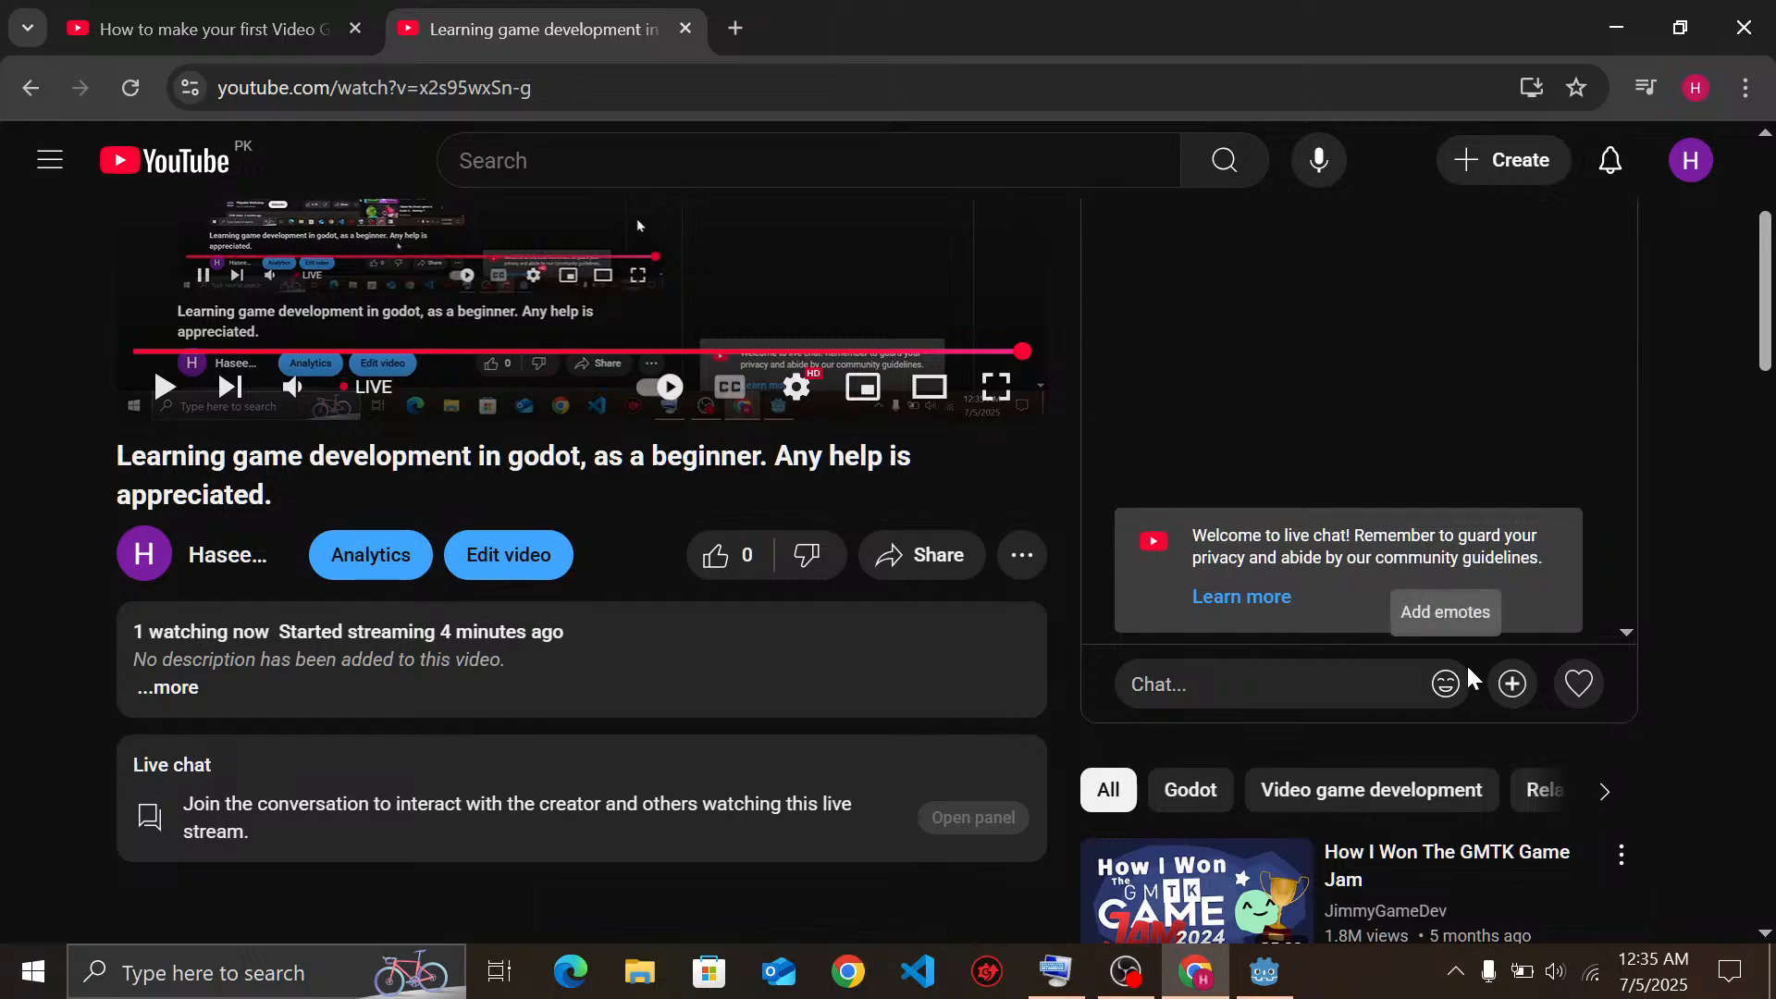
{"action": "mouse_move", "coordinate": [1558, 657]}
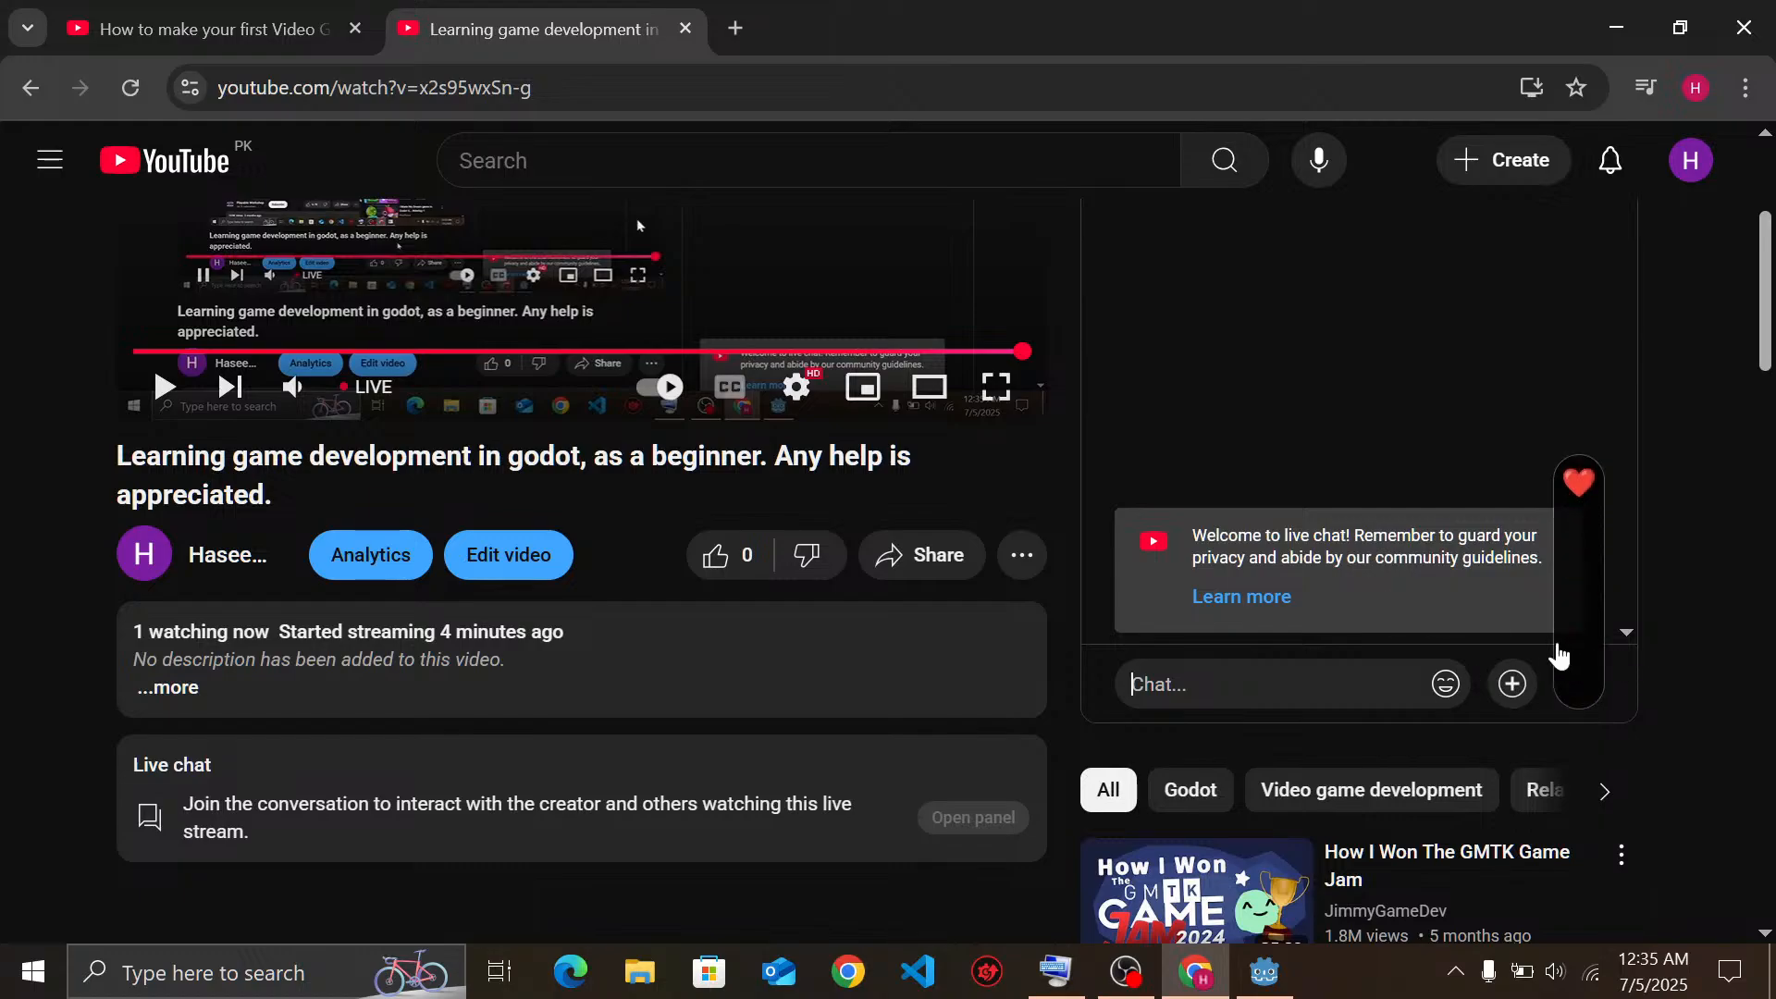
Post "Following a playlist by Playable Workshop." in the livestream's live chat, checking the creator's name in the tutorial tab
{"action": "left_click", "coordinate": [1413, 685]}
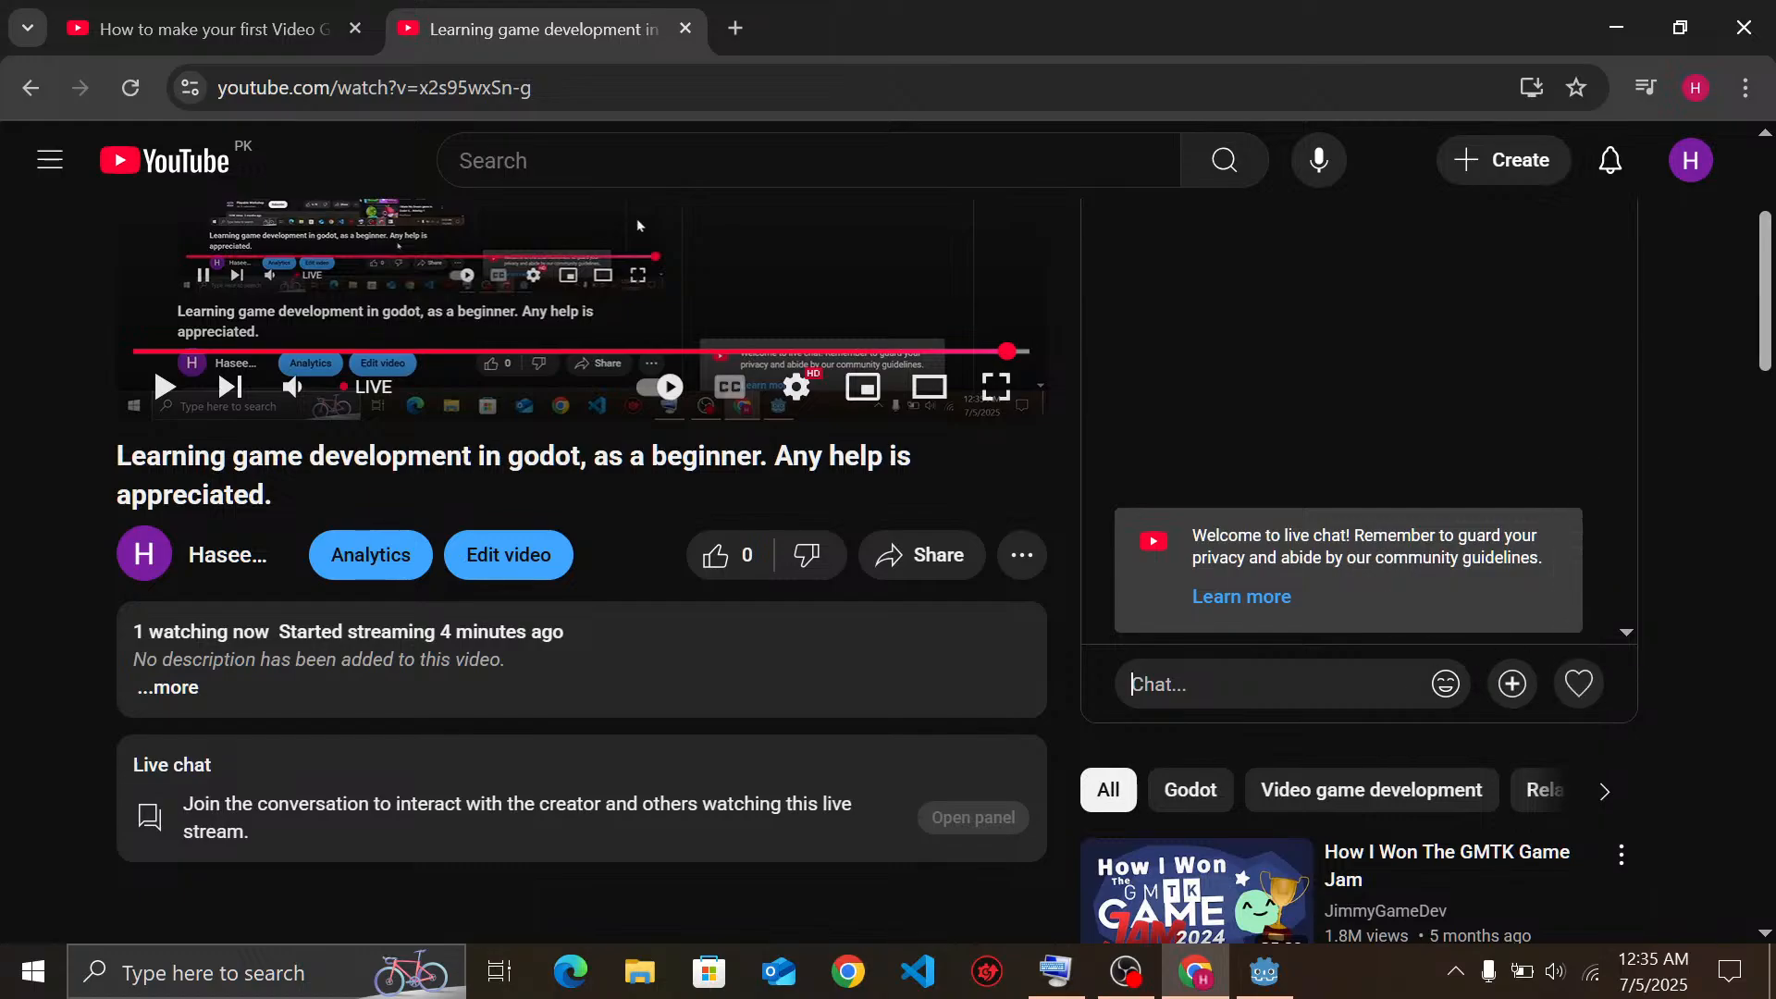
{"action": "scroll", "coordinate": [1676, 543], "scroll_direction": "up", "scroll_amount": 3}
{"action": "scroll", "coordinate": [1689, 551], "scroll_direction": "down", "scroll_amount": 1}
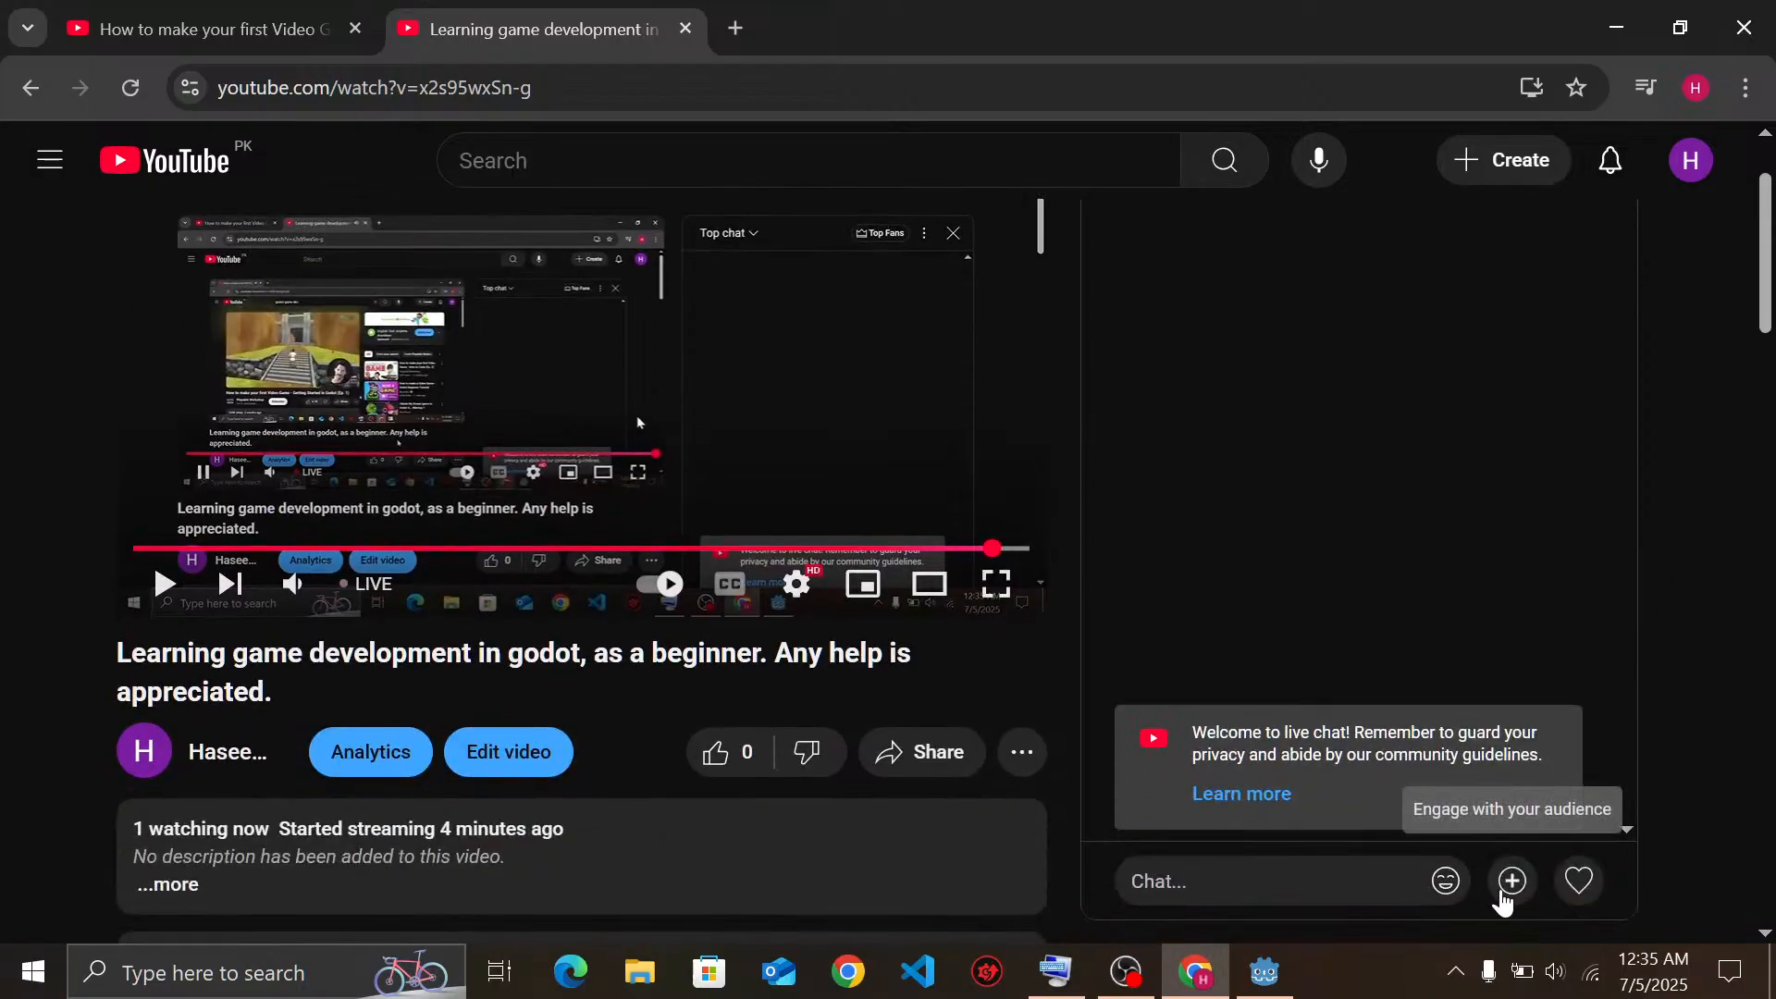
{"action": "type", "text": "Following a playlist by"}
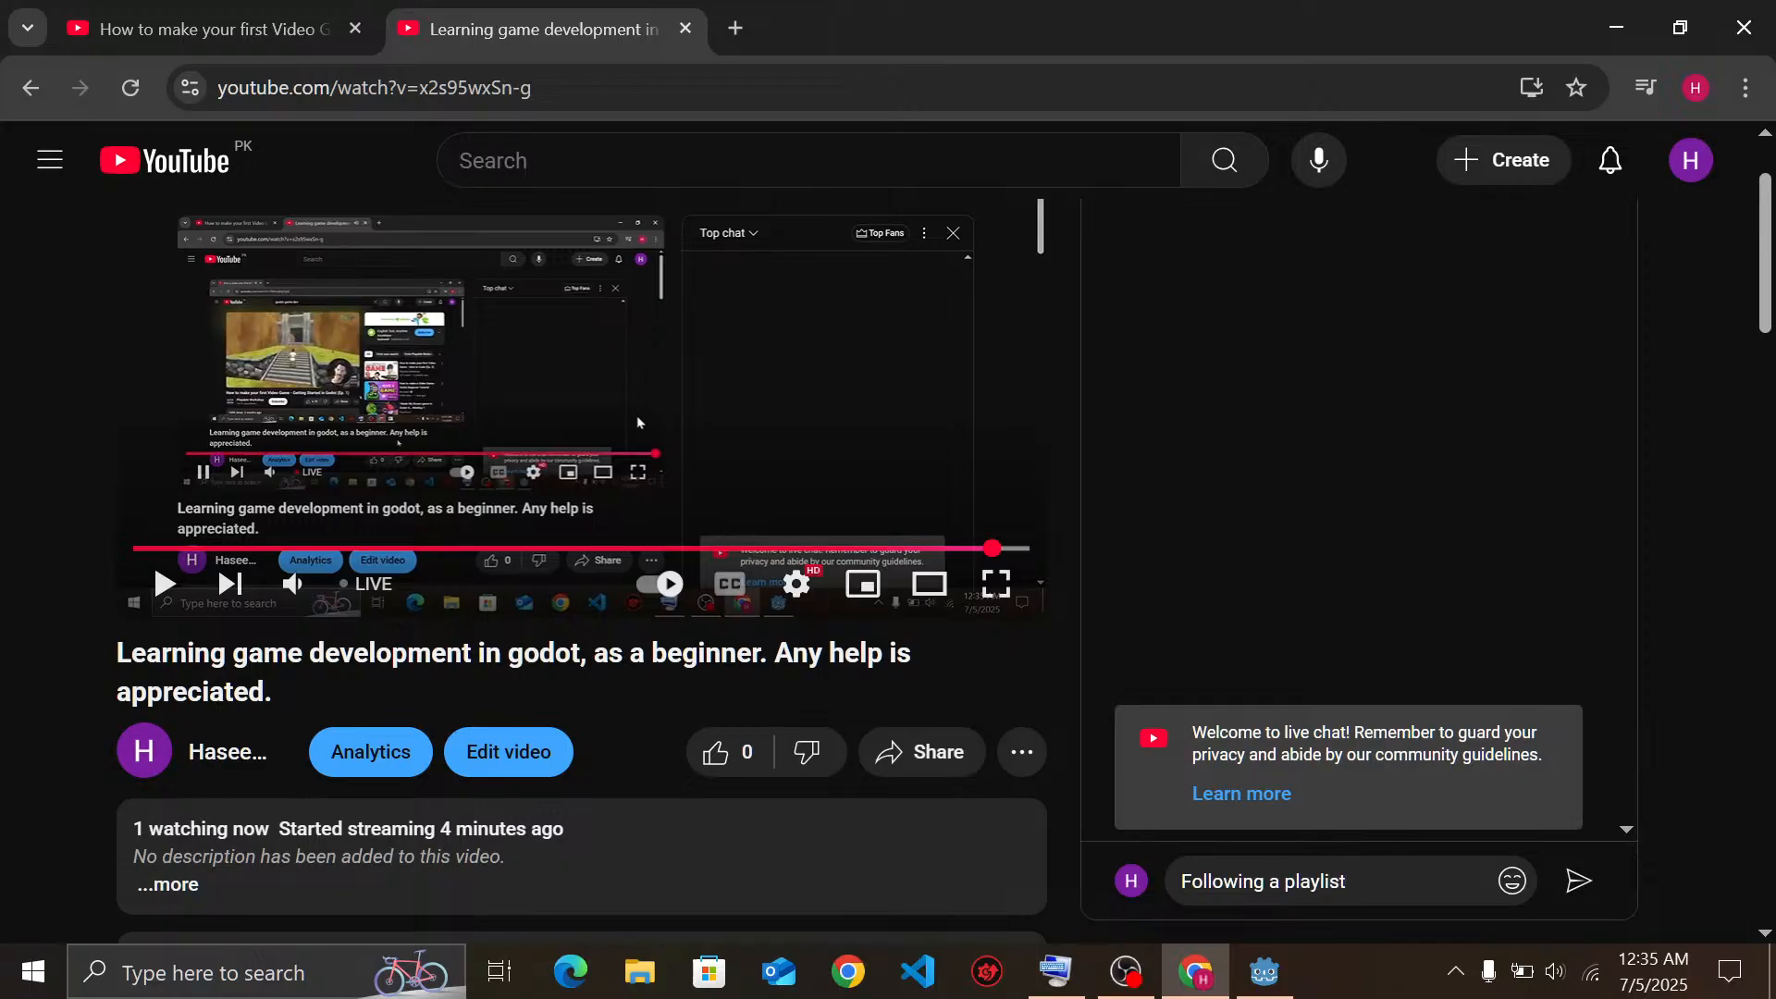
{"action": "left_click", "coordinate": [226, 18]}
{"action": "left_click", "coordinate": [603, 16]}
{"action": "type", "text": "orks"}
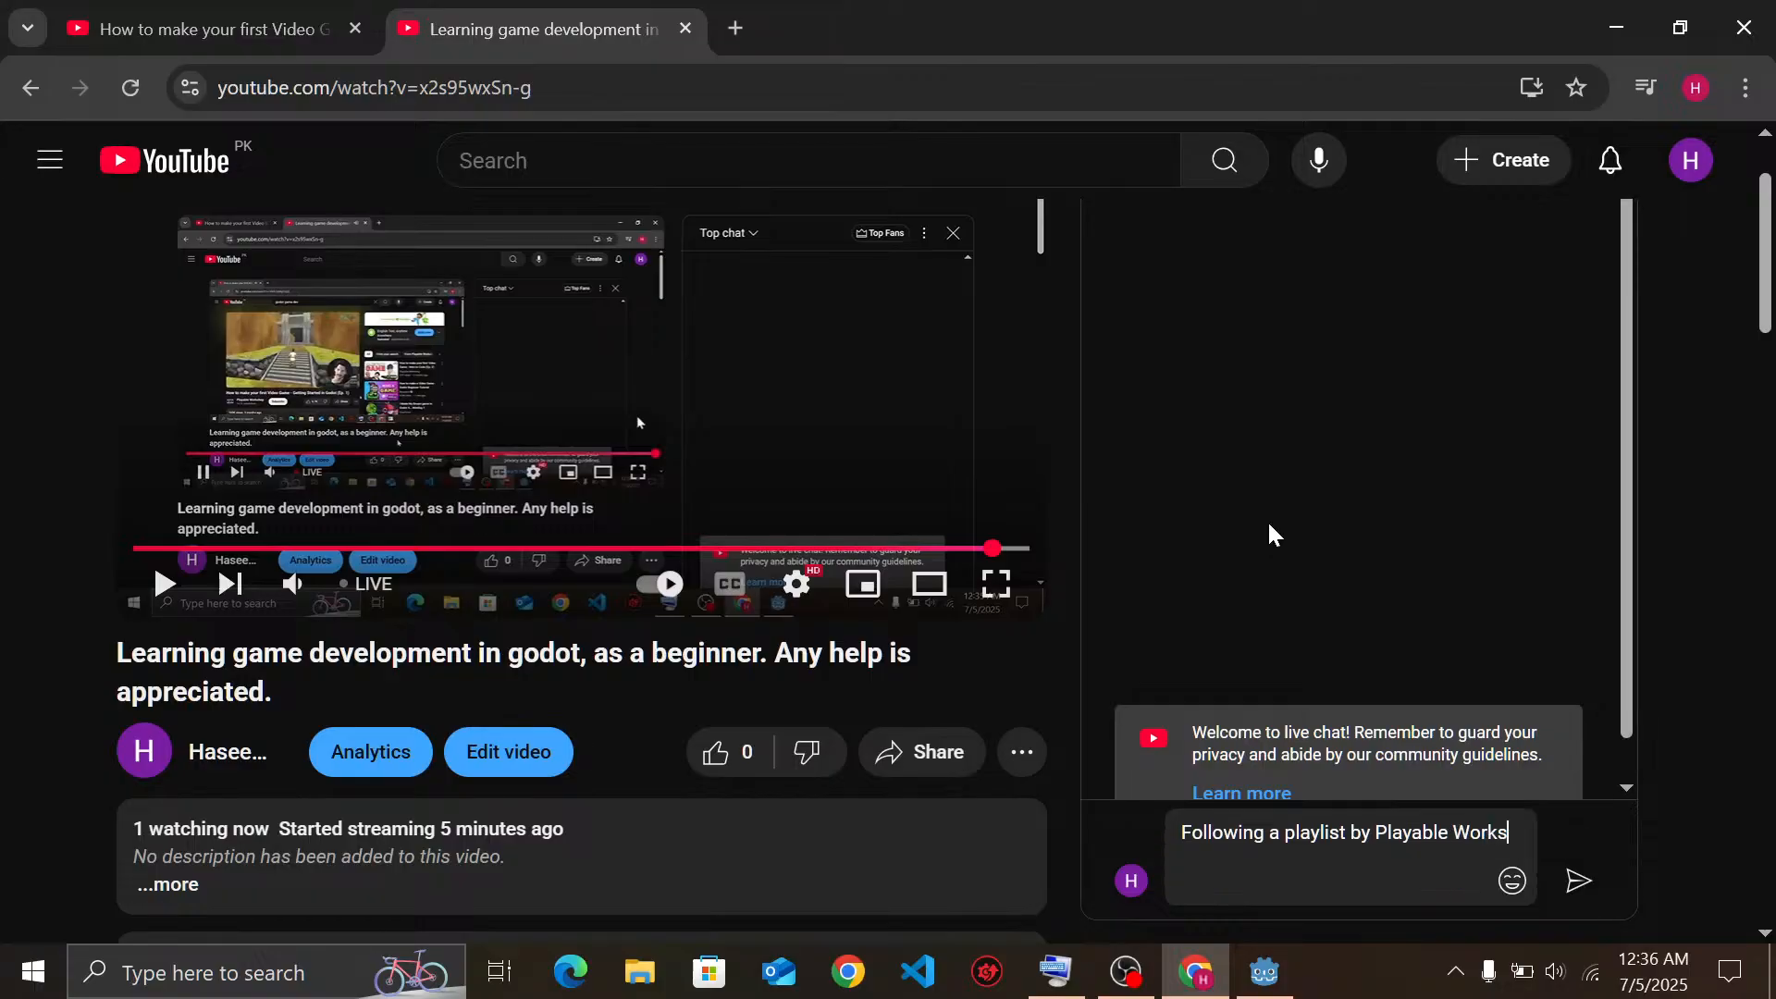
{"action": "type", "text": "hop."}
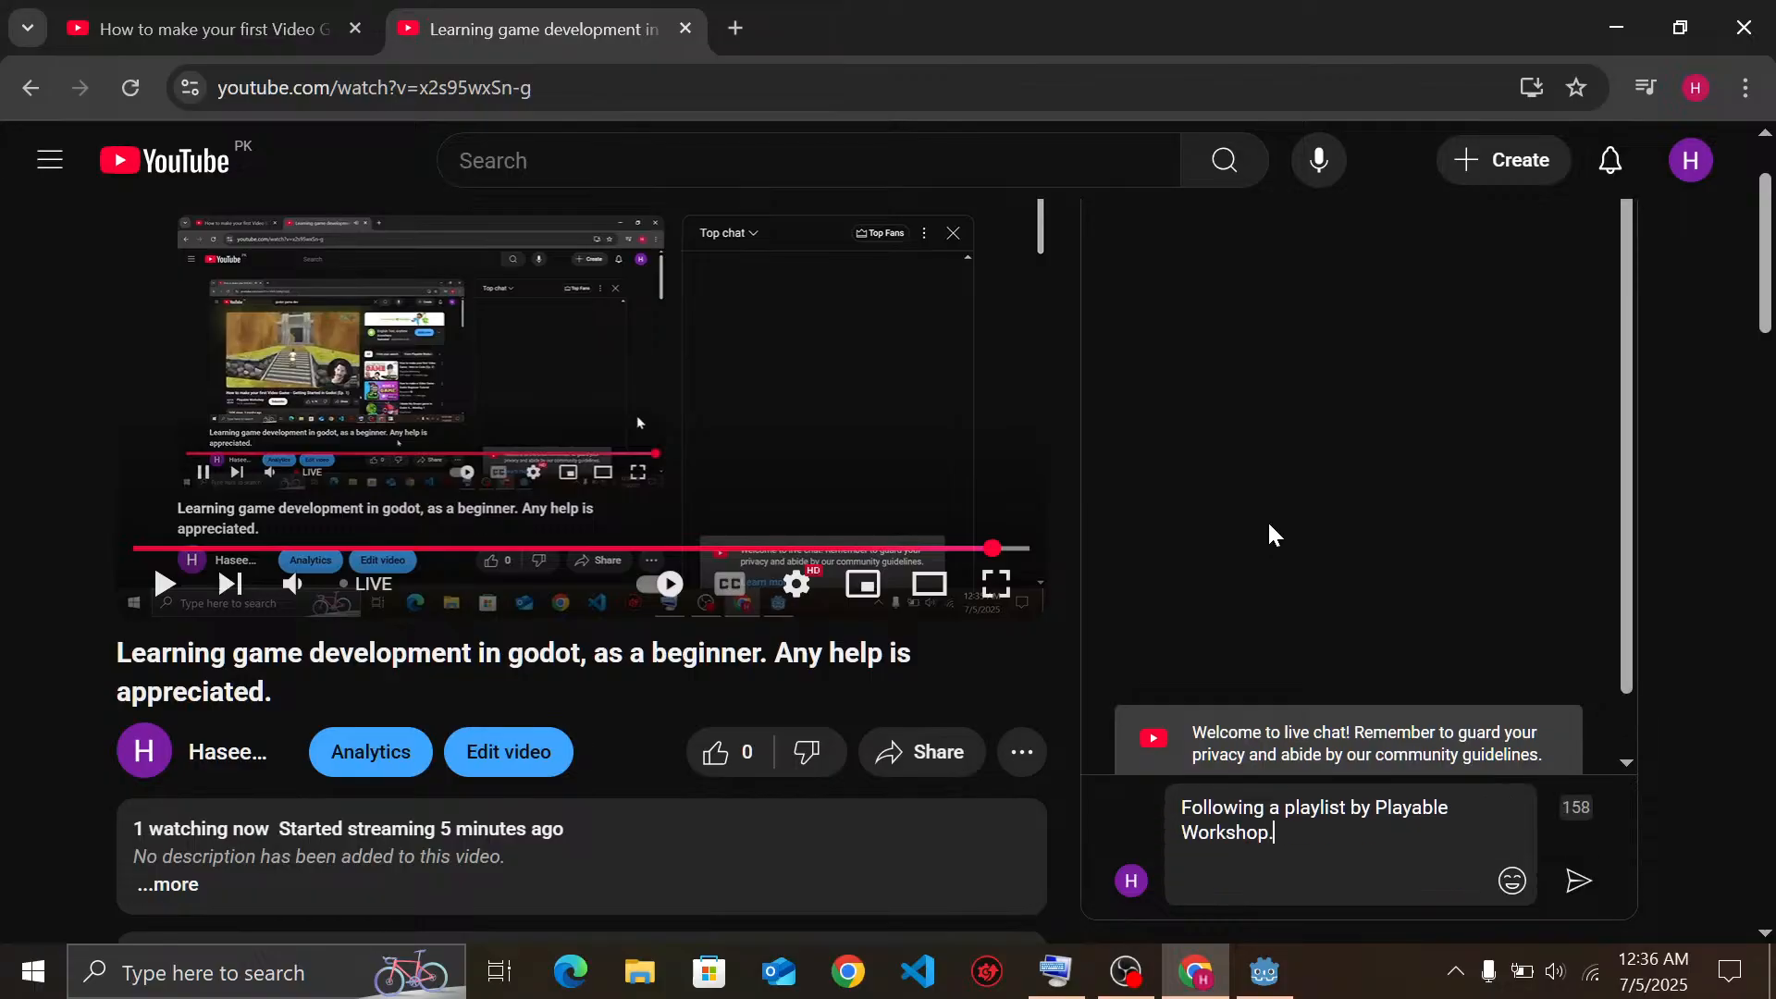
{"action": "key", "text": "Return"}
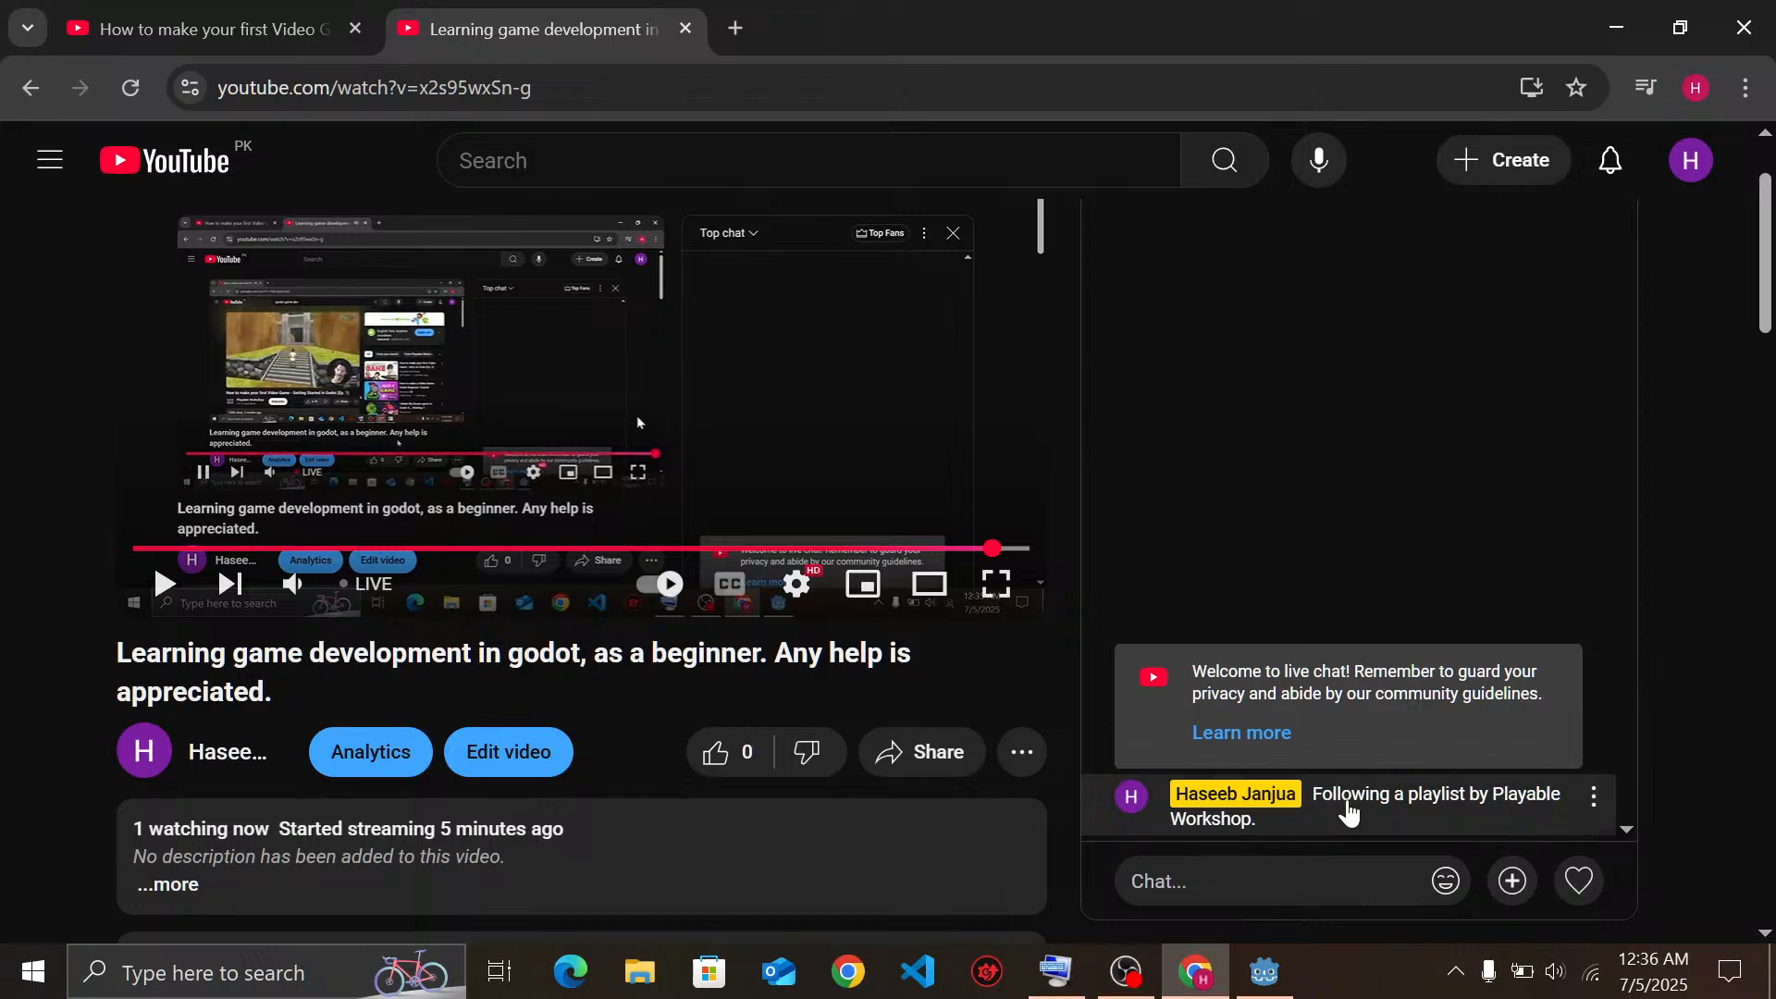
Pin the posted playlist message in the live chat and view it at the top of the chat
{"action": "left_click", "coordinate": [1592, 797]}
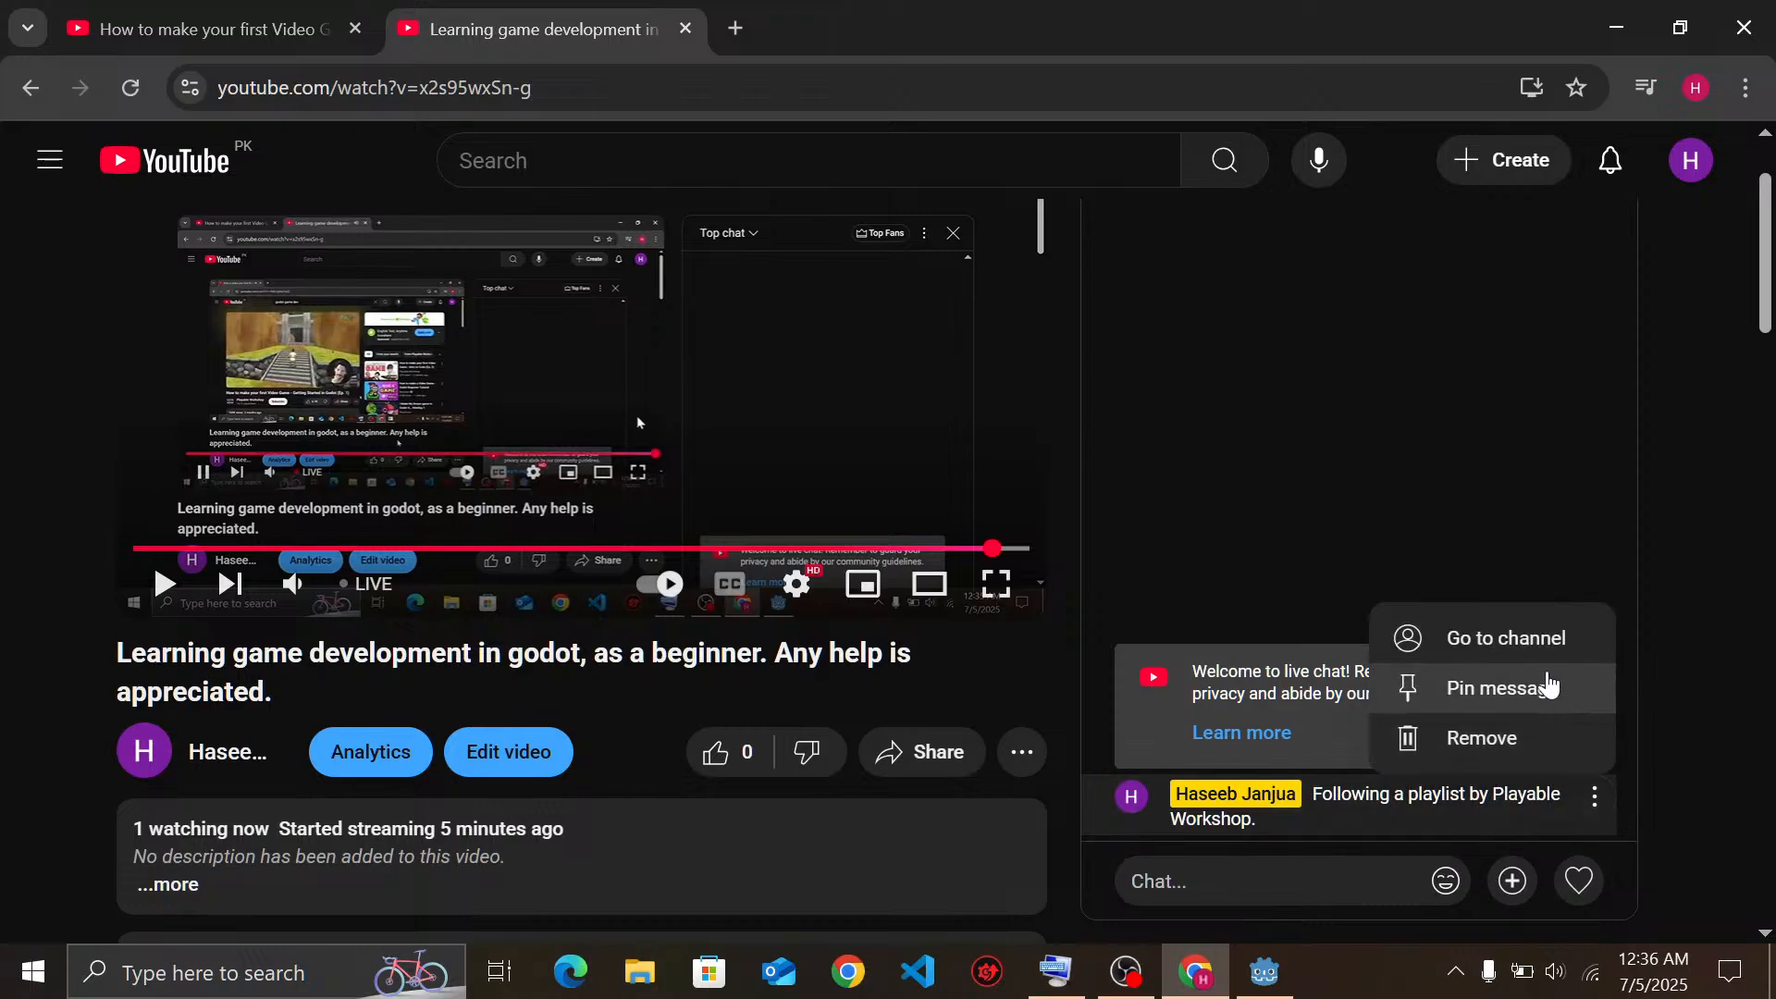
{"action": "left_click", "coordinate": [1544, 686]}
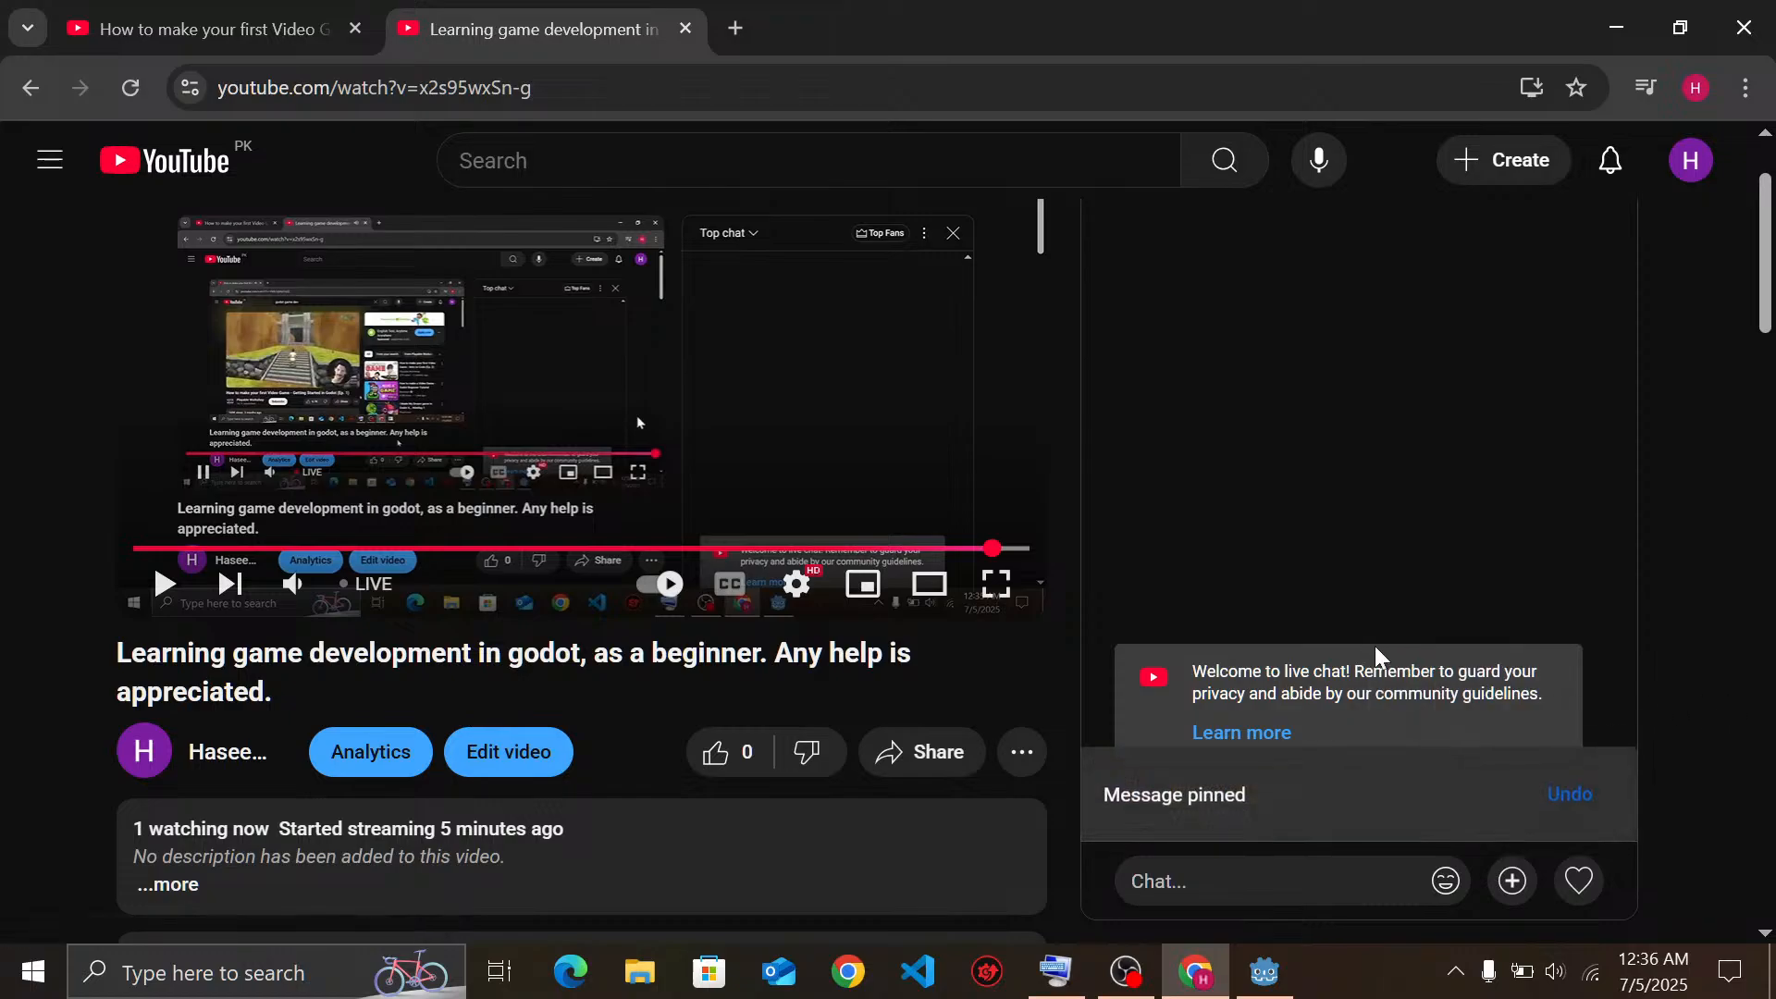
{"action": "scroll", "coordinate": [1733, 627], "scroll_direction": "up", "scroll_amount": 2}
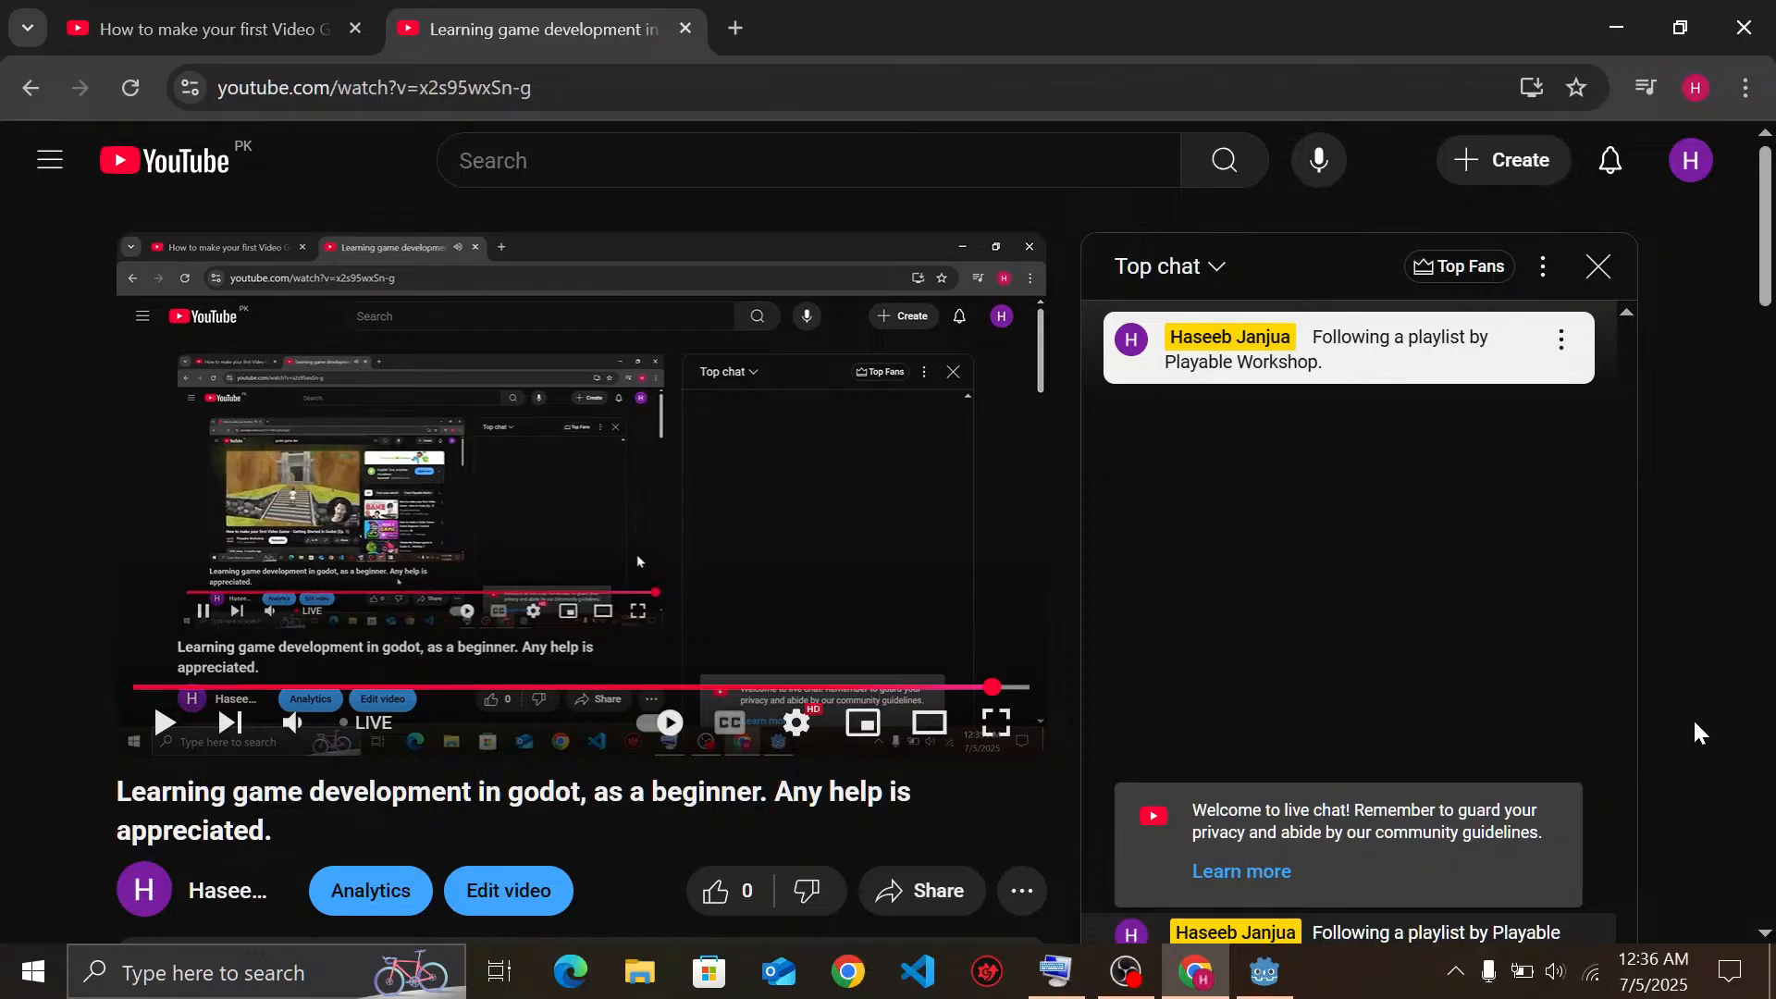
Expand the livestream's description, look through it, and collapse it again
{"action": "scroll", "coordinate": [1699, 731], "scroll_direction": "down", "scroll_amount": 3}
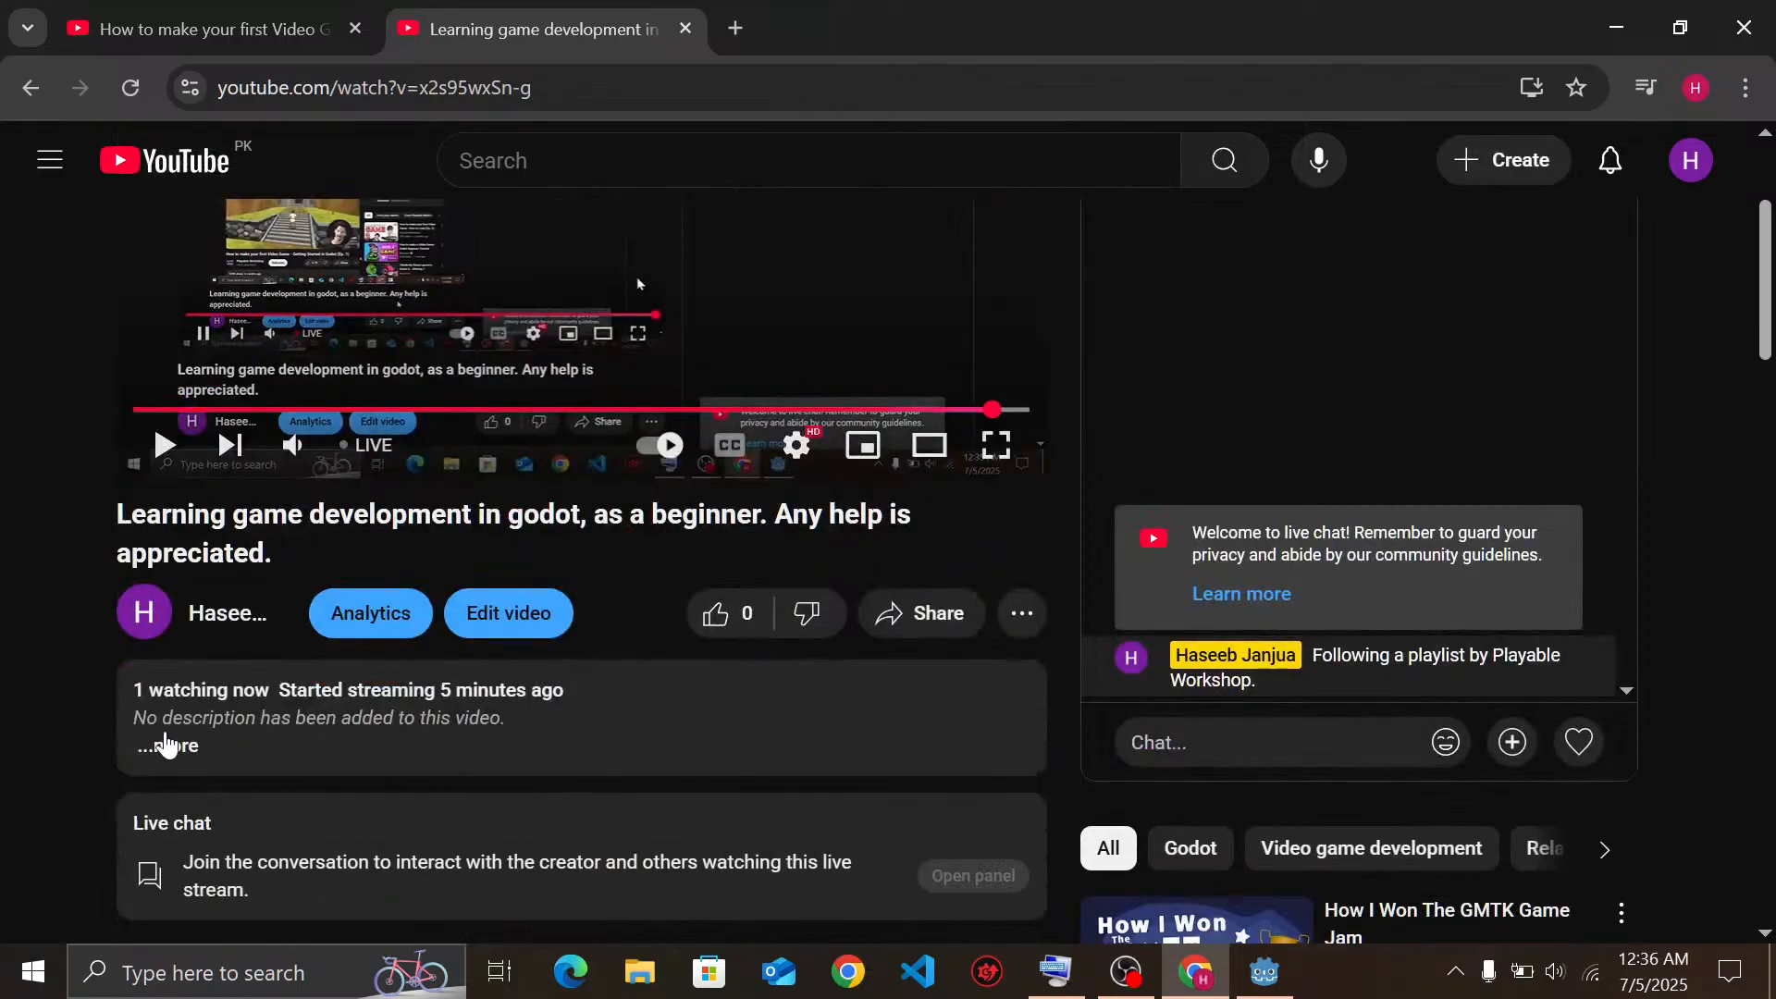
{"action": "left_click", "coordinate": [184, 752]}
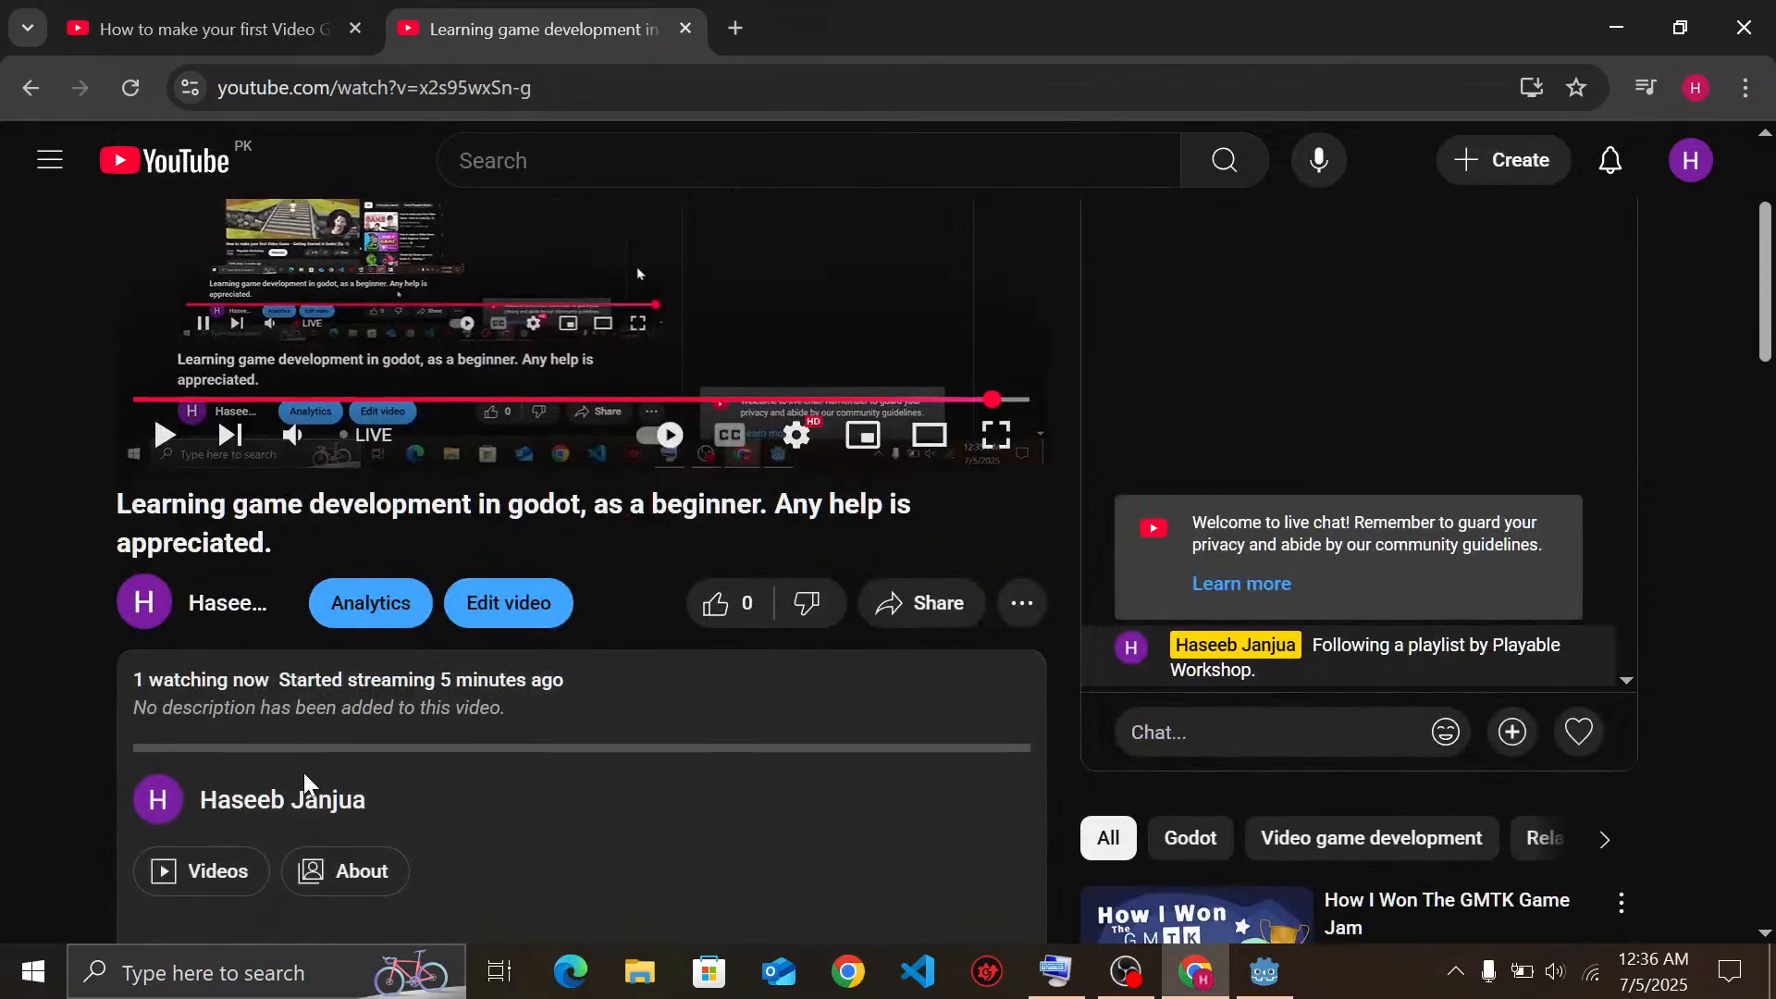
{"action": "scroll", "coordinate": [185, 754], "scroll_direction": "down", "scroll_amount": 6}
{"action": "left_click", "coordinate": [176, 582]}
{"action": "scroll", "coordinate": [508, 675], "scroll_direction": "up", "scroll_amount": 8}
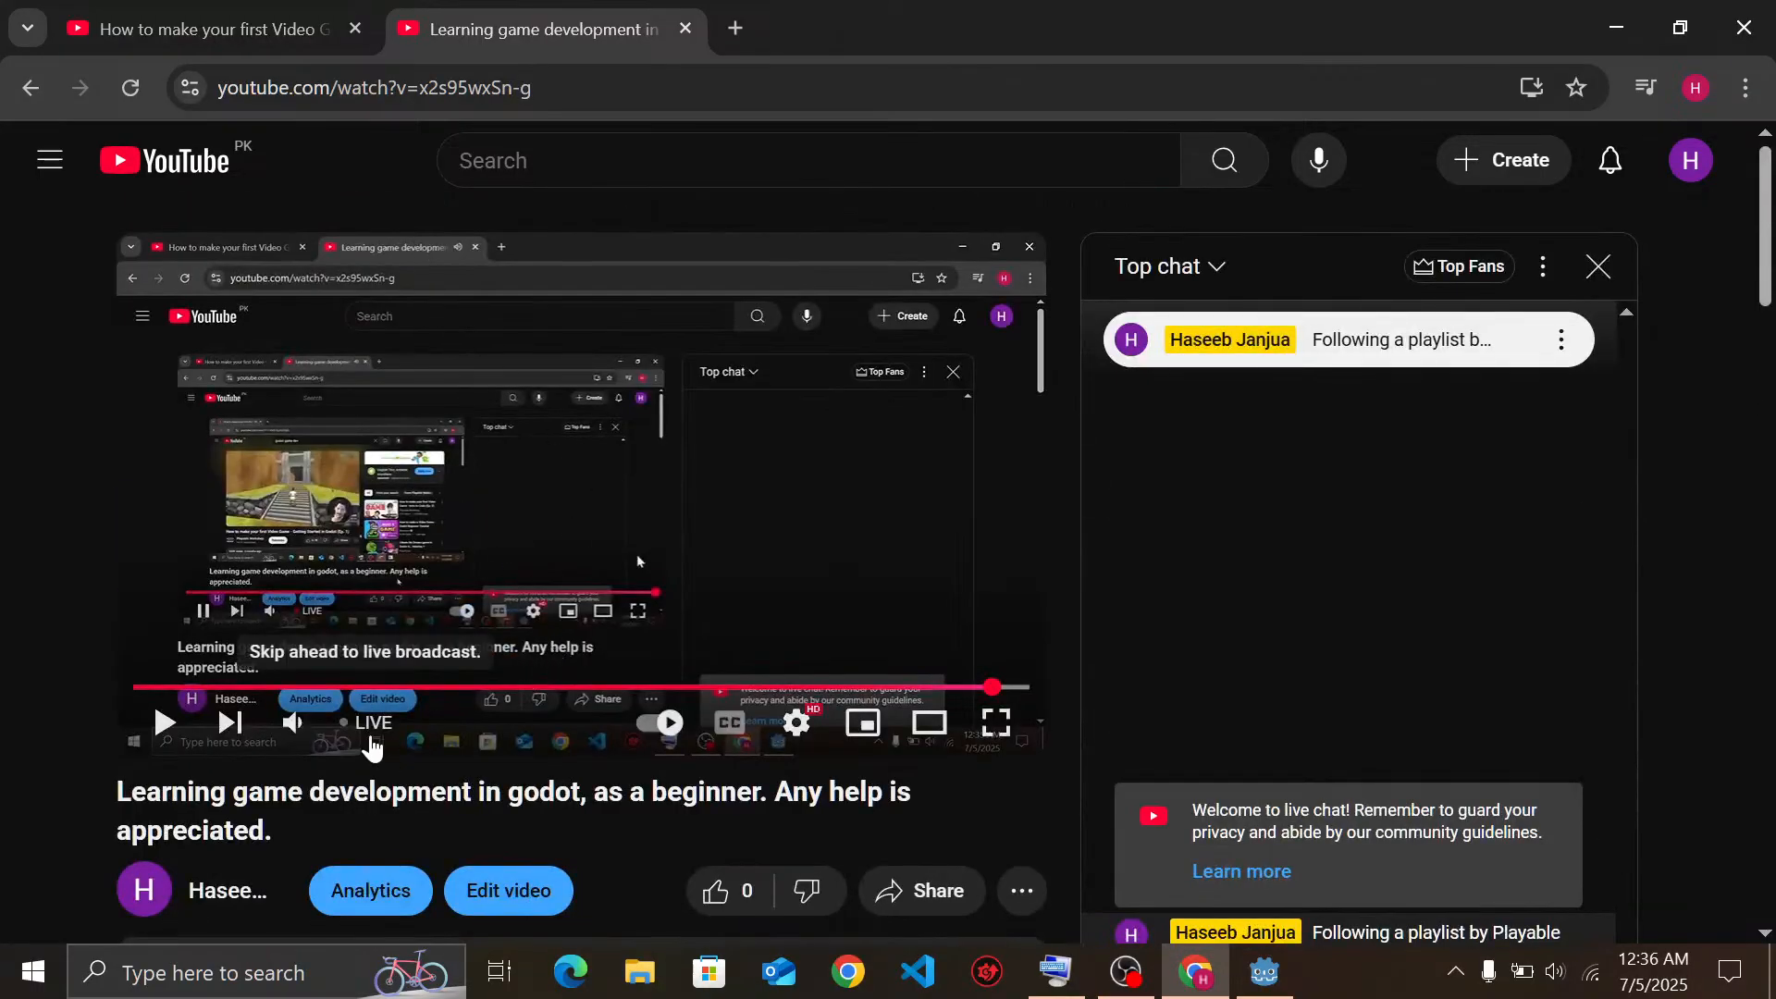
Resume the livestream playback, look over its page, and pause the stream again
{"action": "left_click", "coordinate": [166, 725]}
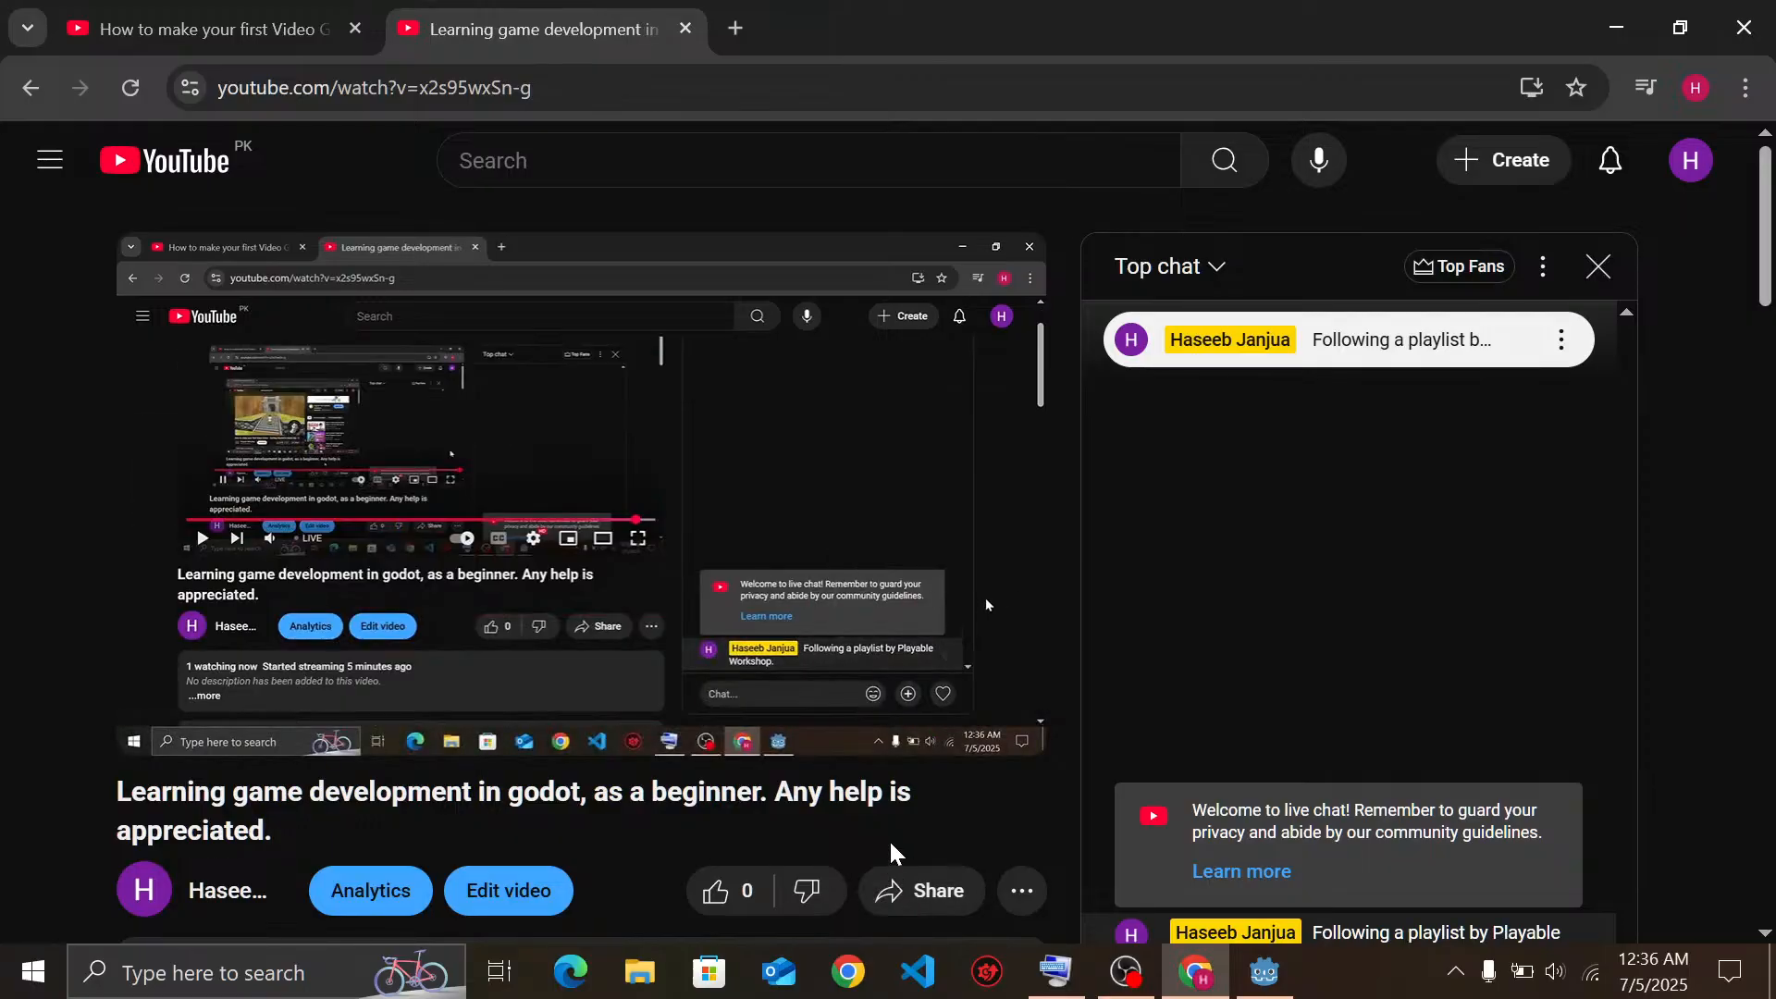
{"action": "scroll", "coordinate": [890, 840], "scroll_direction": "down", "scroll_amount": 4}
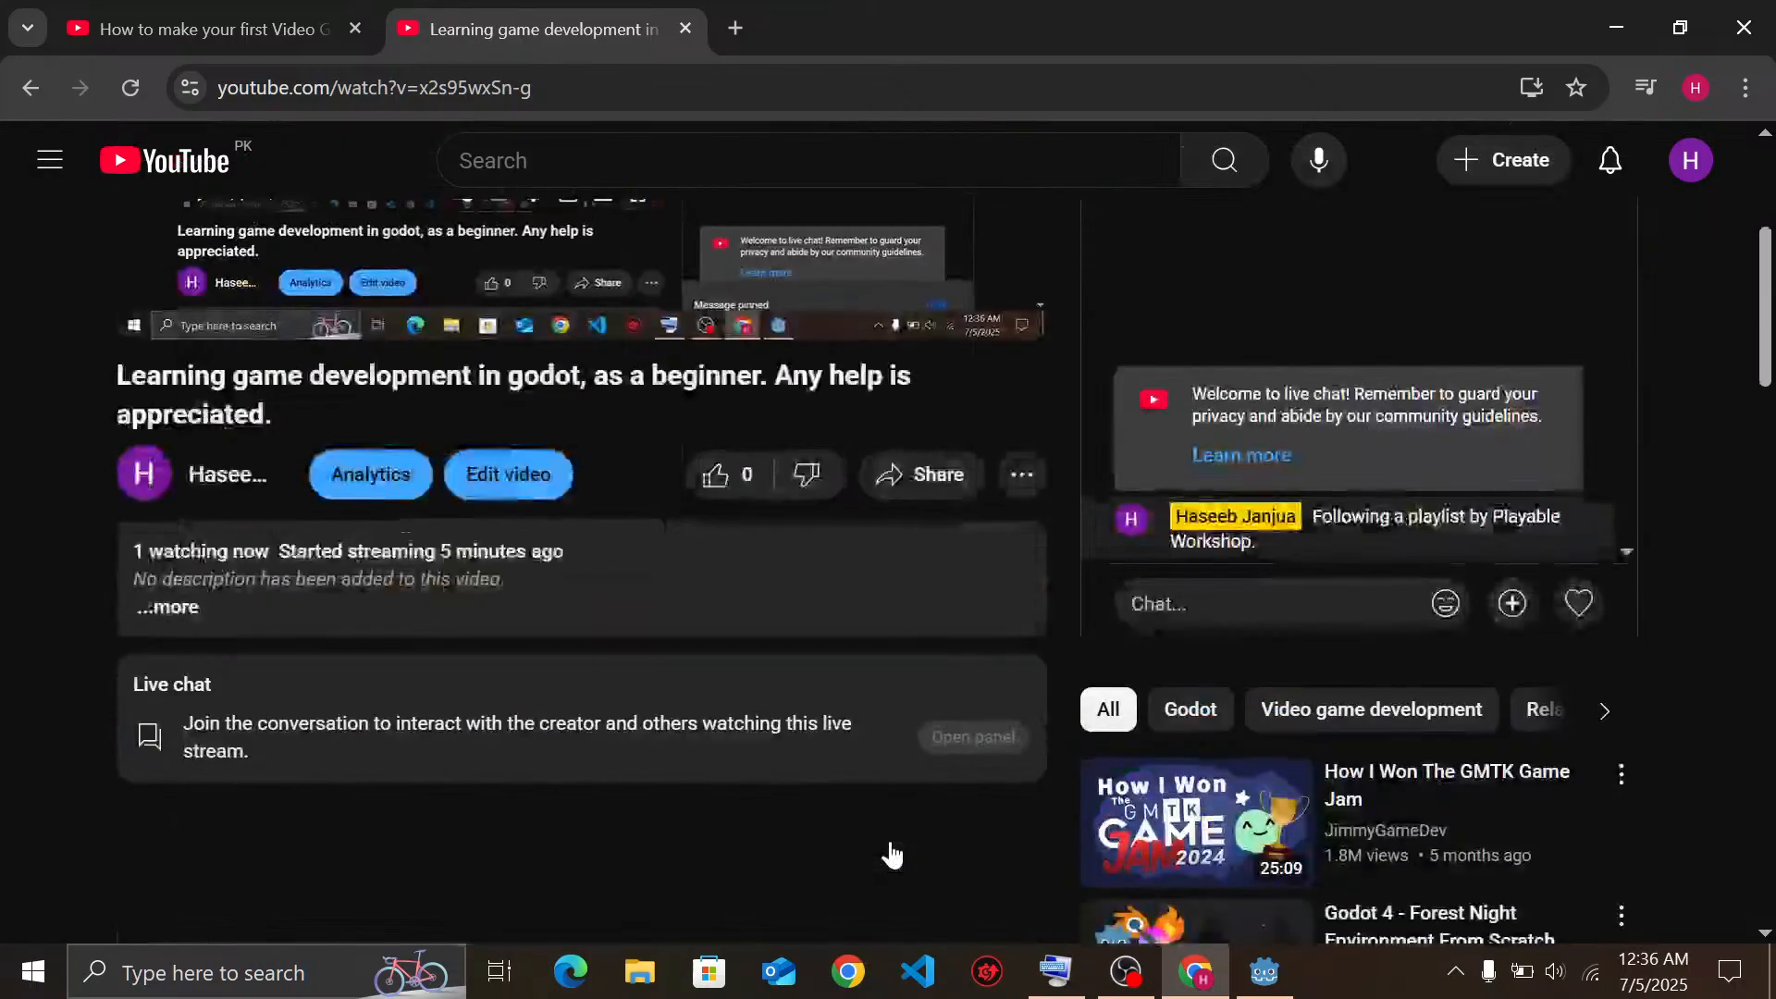
{"action": "scroll", "coordinate": [889, 842], "scroll_direction": "up", "scroll_amount": 4}
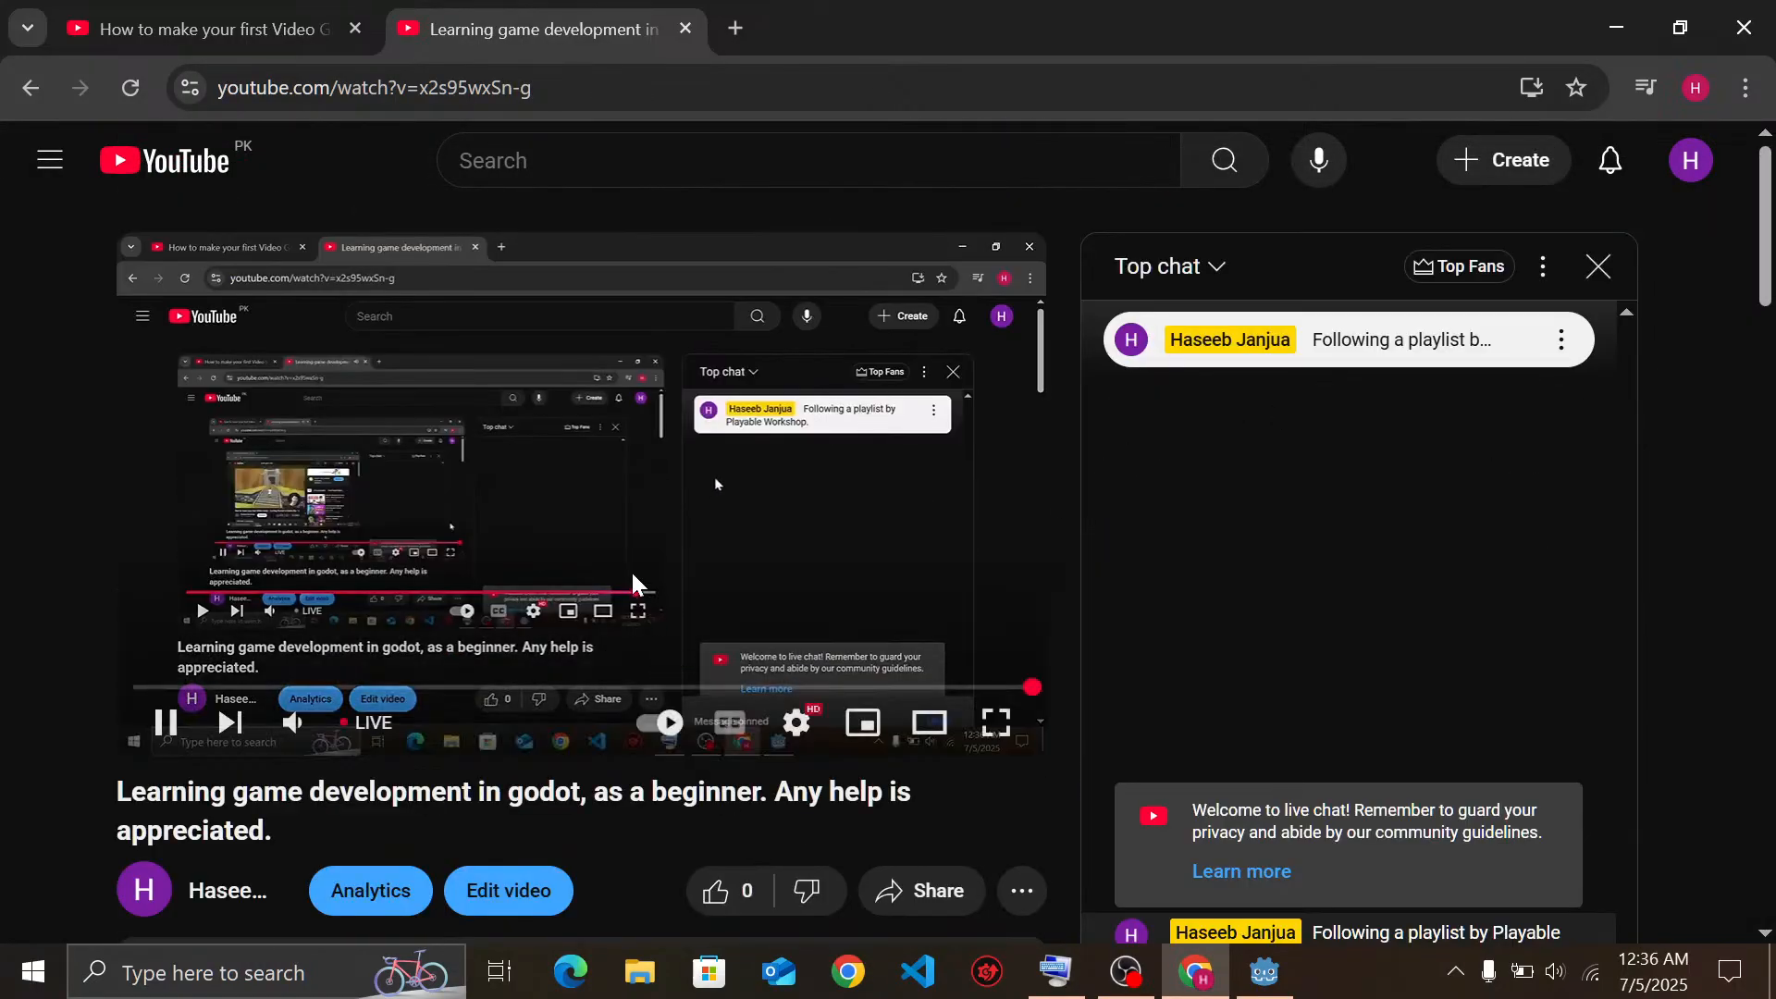
{"action": "left_click", "coordinate": [649, 549]}
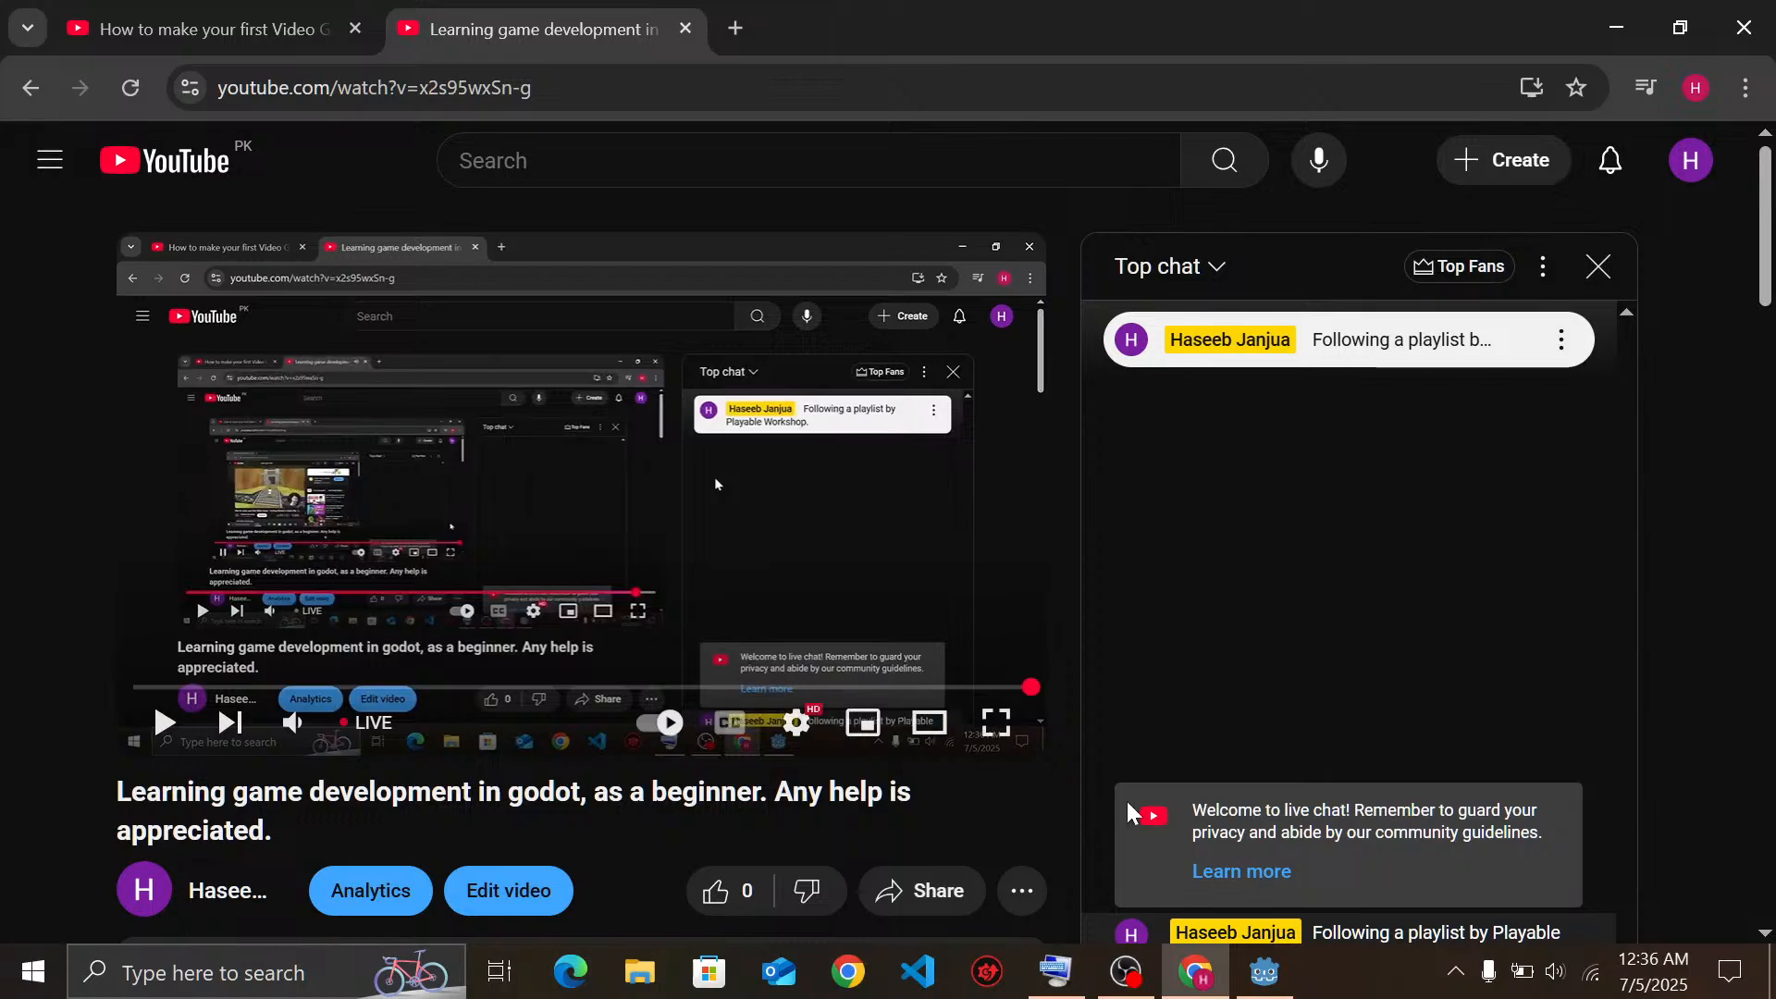
Return to the tutorial video's tab, check the streaming status in OBS, and switch back to Chrome
{"action": "left_click", "coordinate": [289, 34]}
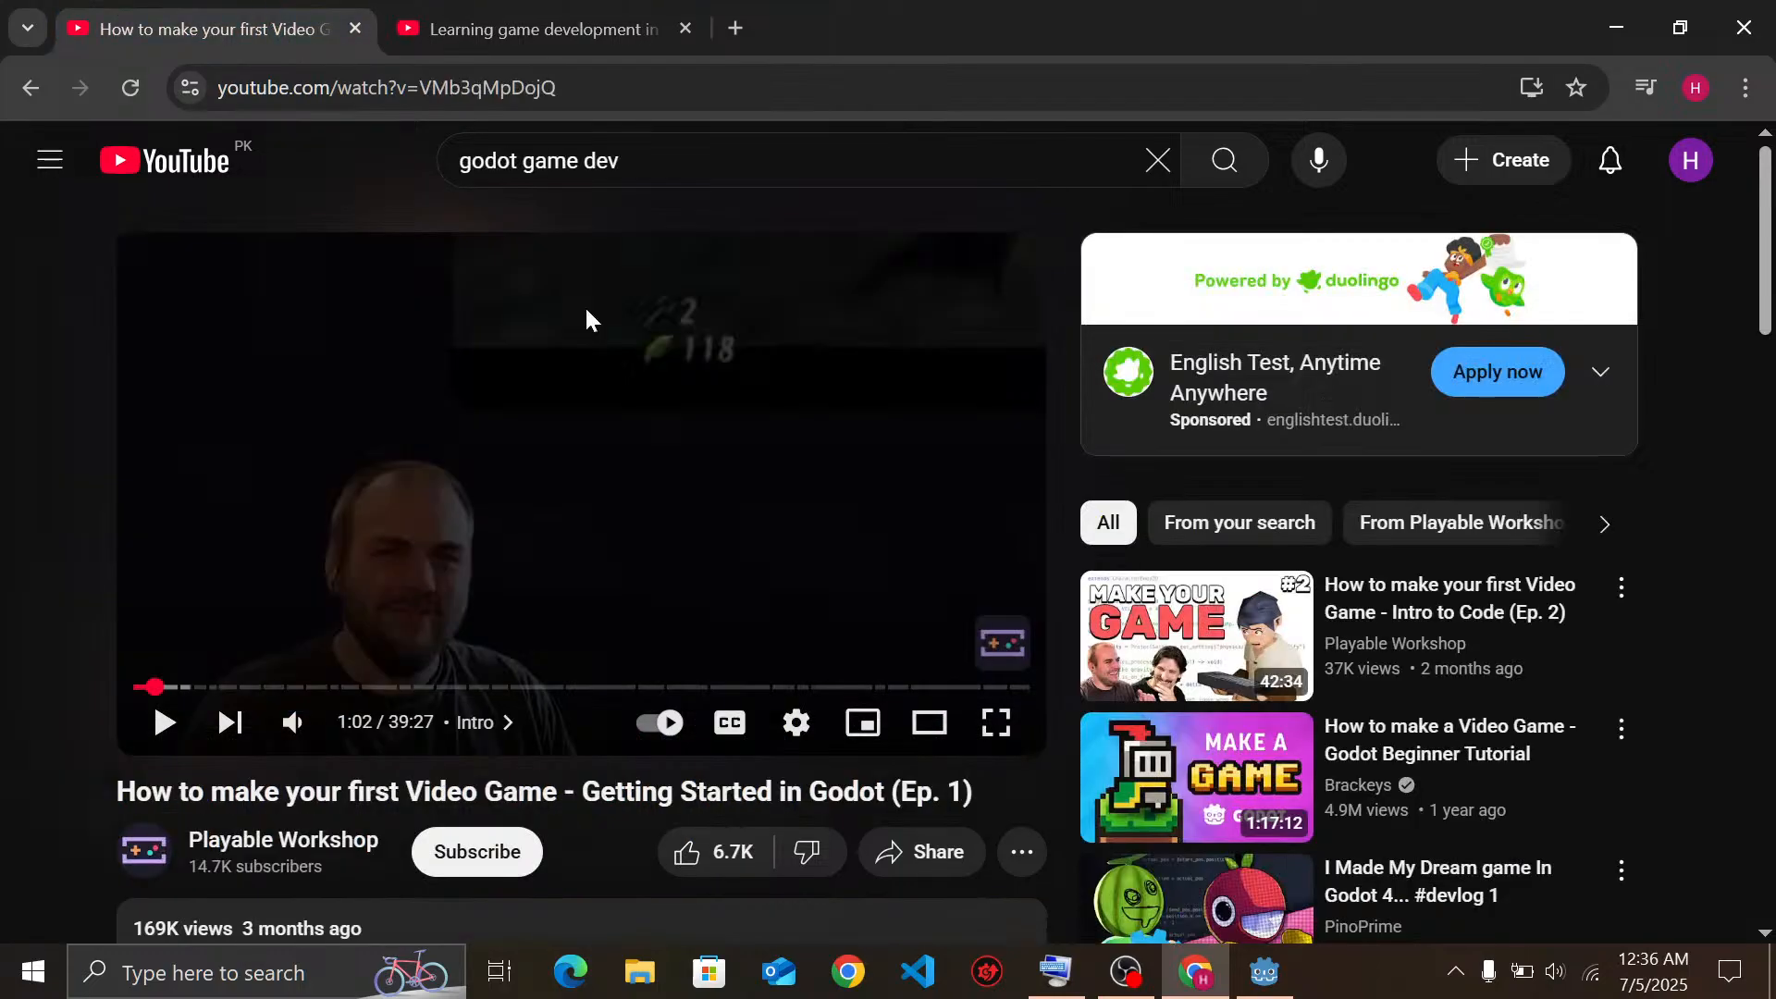
{"action": "left_click", "coordinate": [1127, 971]}
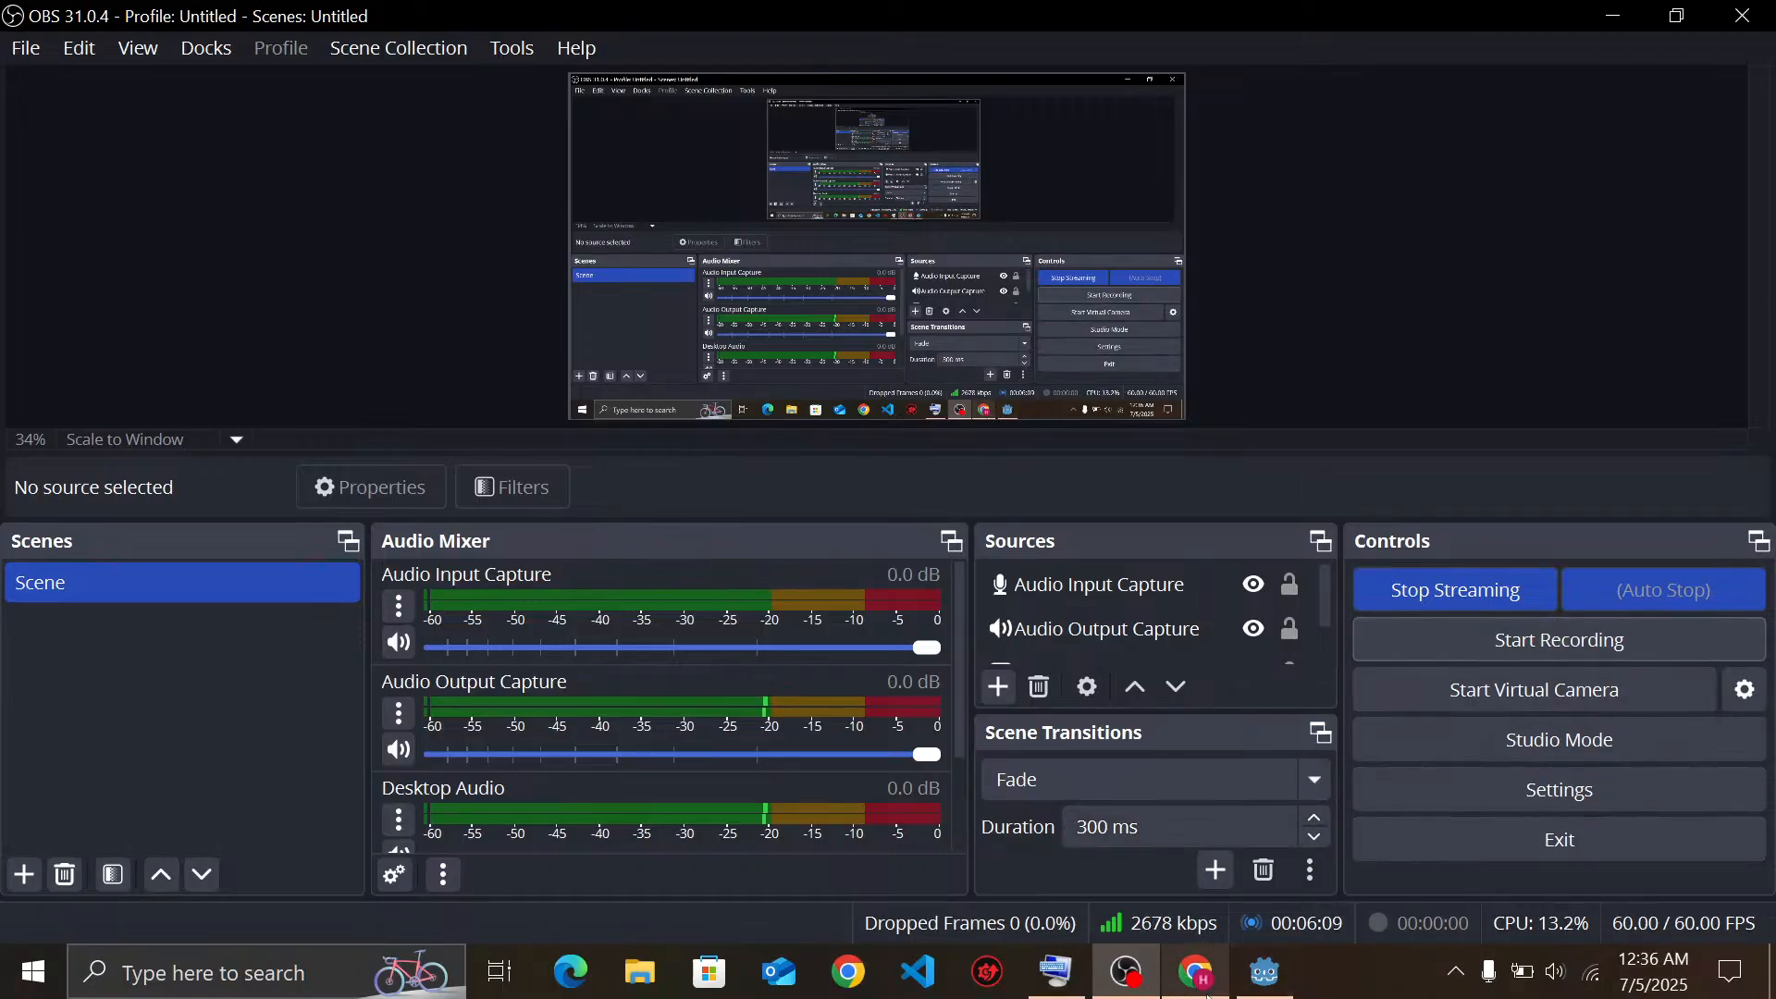
{"action": "left_click", "coordinate": [1195, 971]}
{"action": "scroll", "coordinate": [350, 731], "scroll_direction": "down", "scroll_amount": 5}
Open the own livestream's video details for editing in YouTube Studio
{"action": "left_click", "coordinate": [518, 29]}
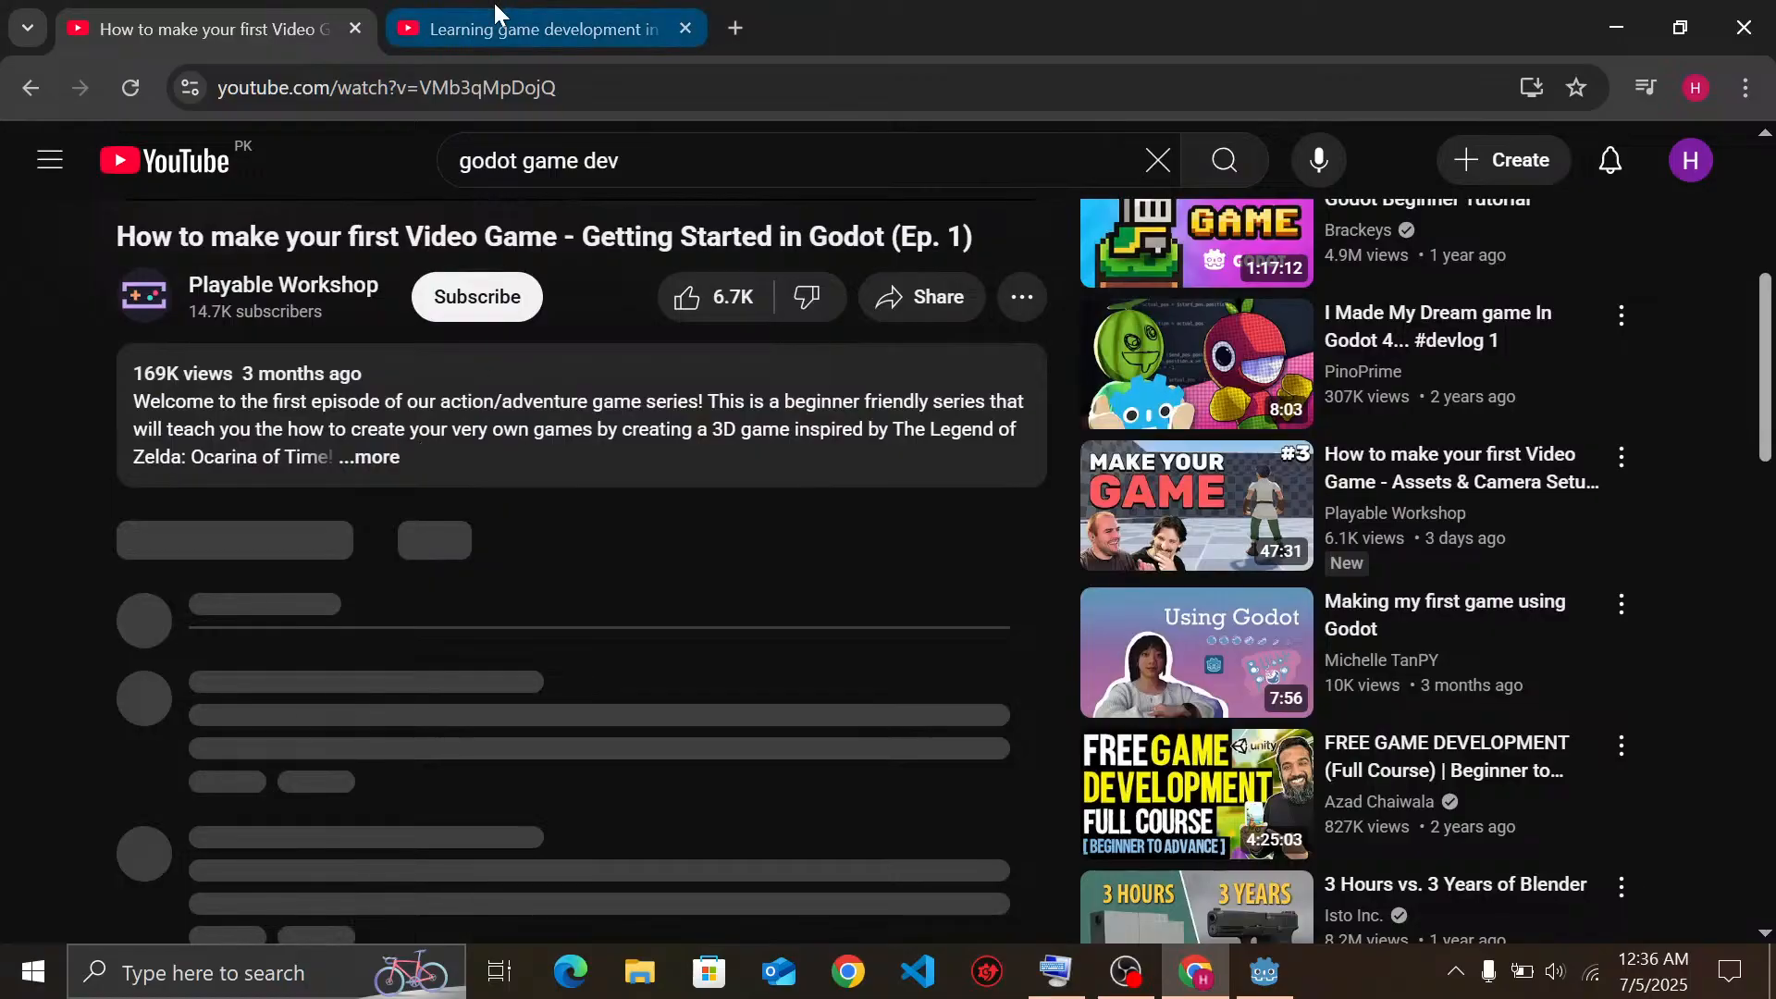
{"action": "scroll", "coordinate": [566, 715], "scroll_direction": "down", "scroll_amount": 1}
{"action": "scroll", "coordinate": [566, 715], "scroll_direction": "down", "scroll_amount": 4}
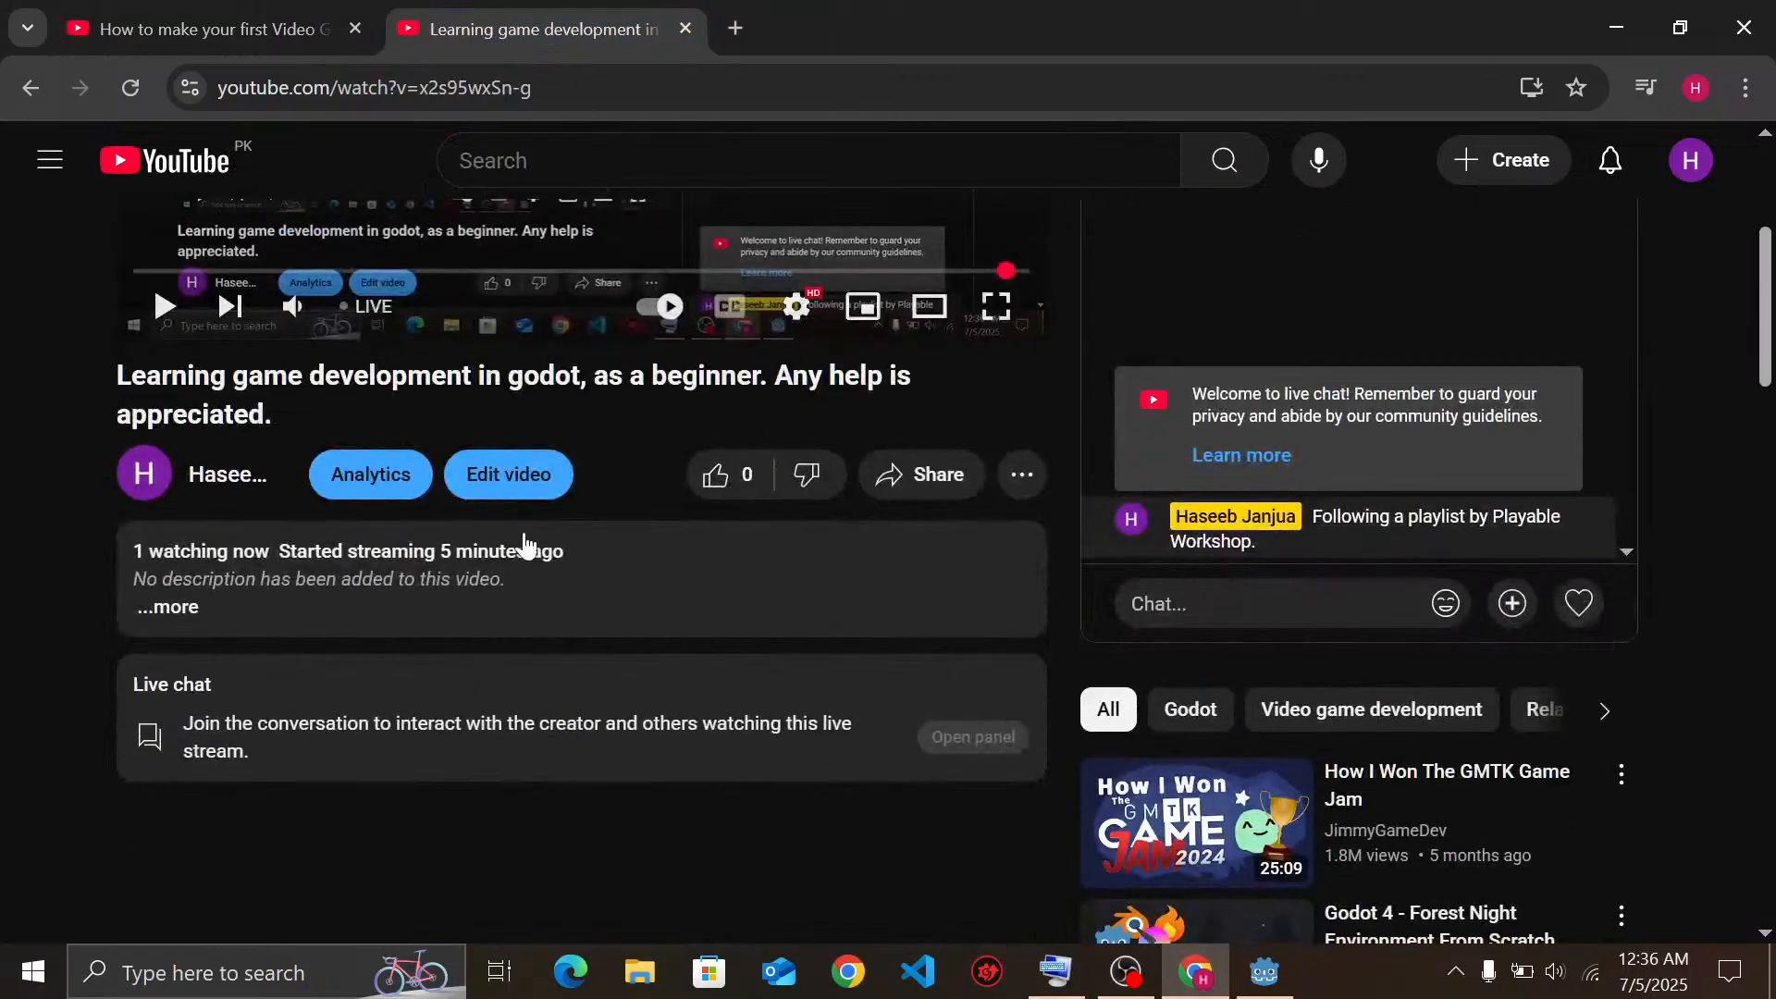
{"action": "left_click", "coordinate": [504, 474]}
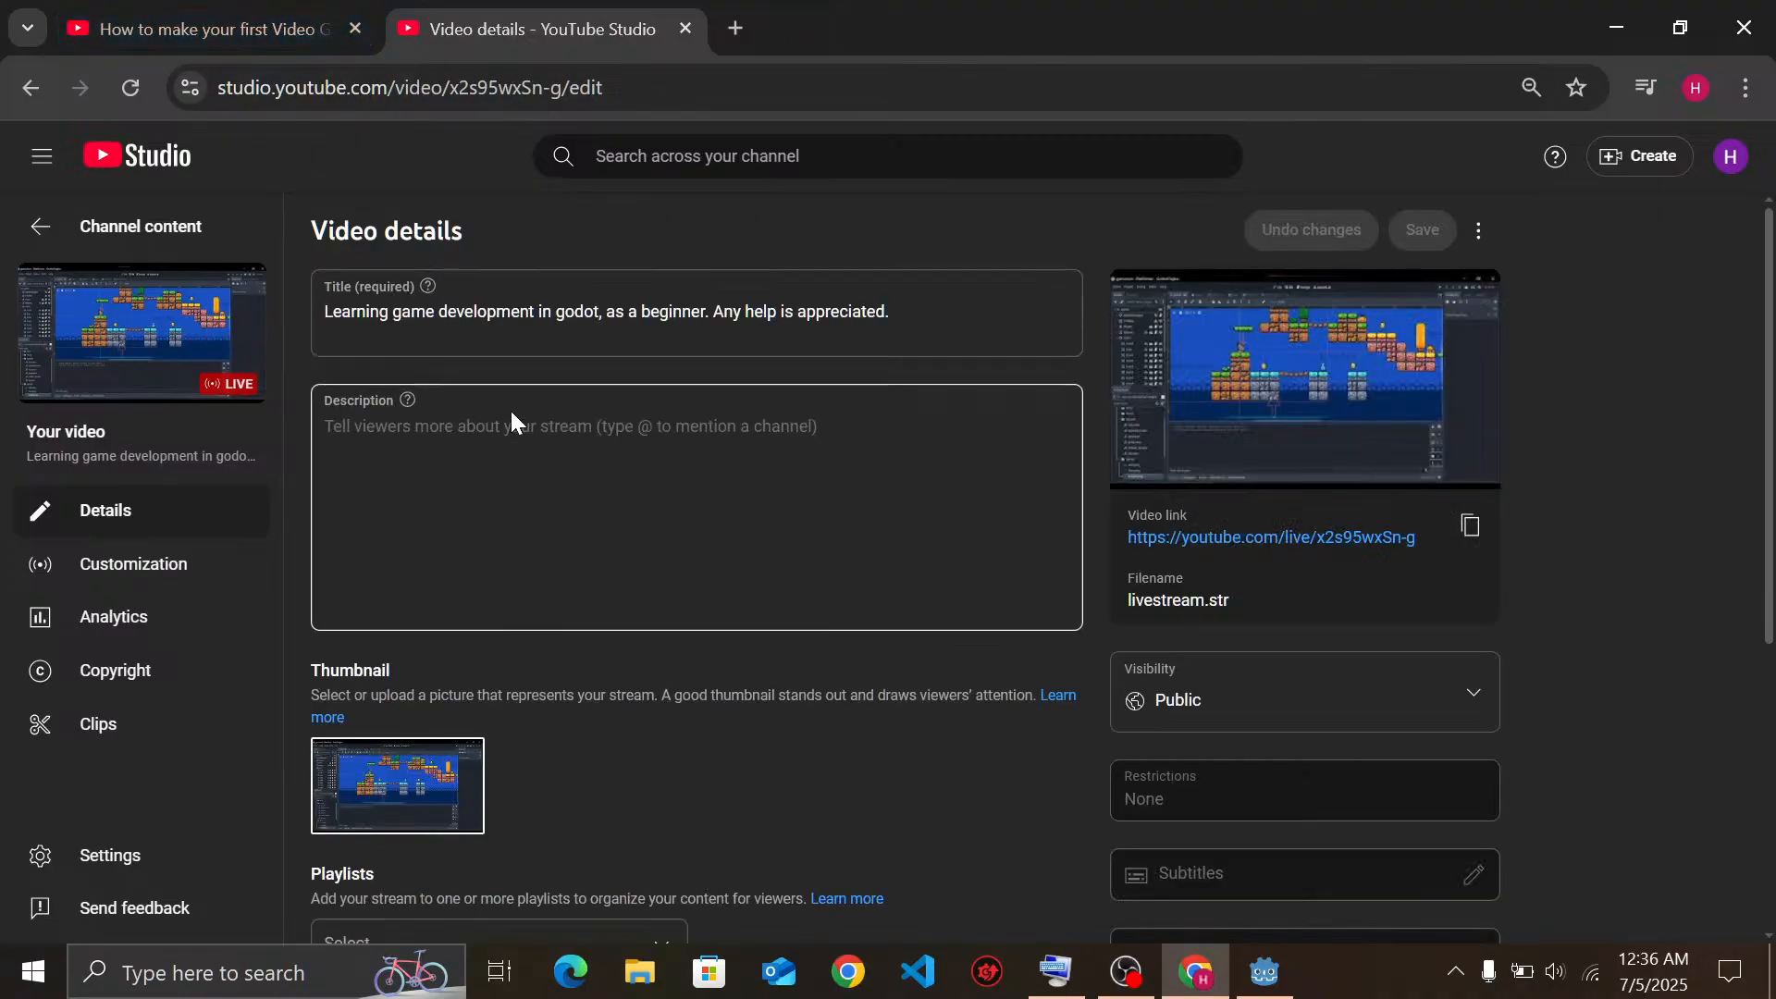
Focus the stream's description field and bring up the On-Screen Keyboard with its Shift key released
{"action": "left_click", "coordinate": [511, 412]}
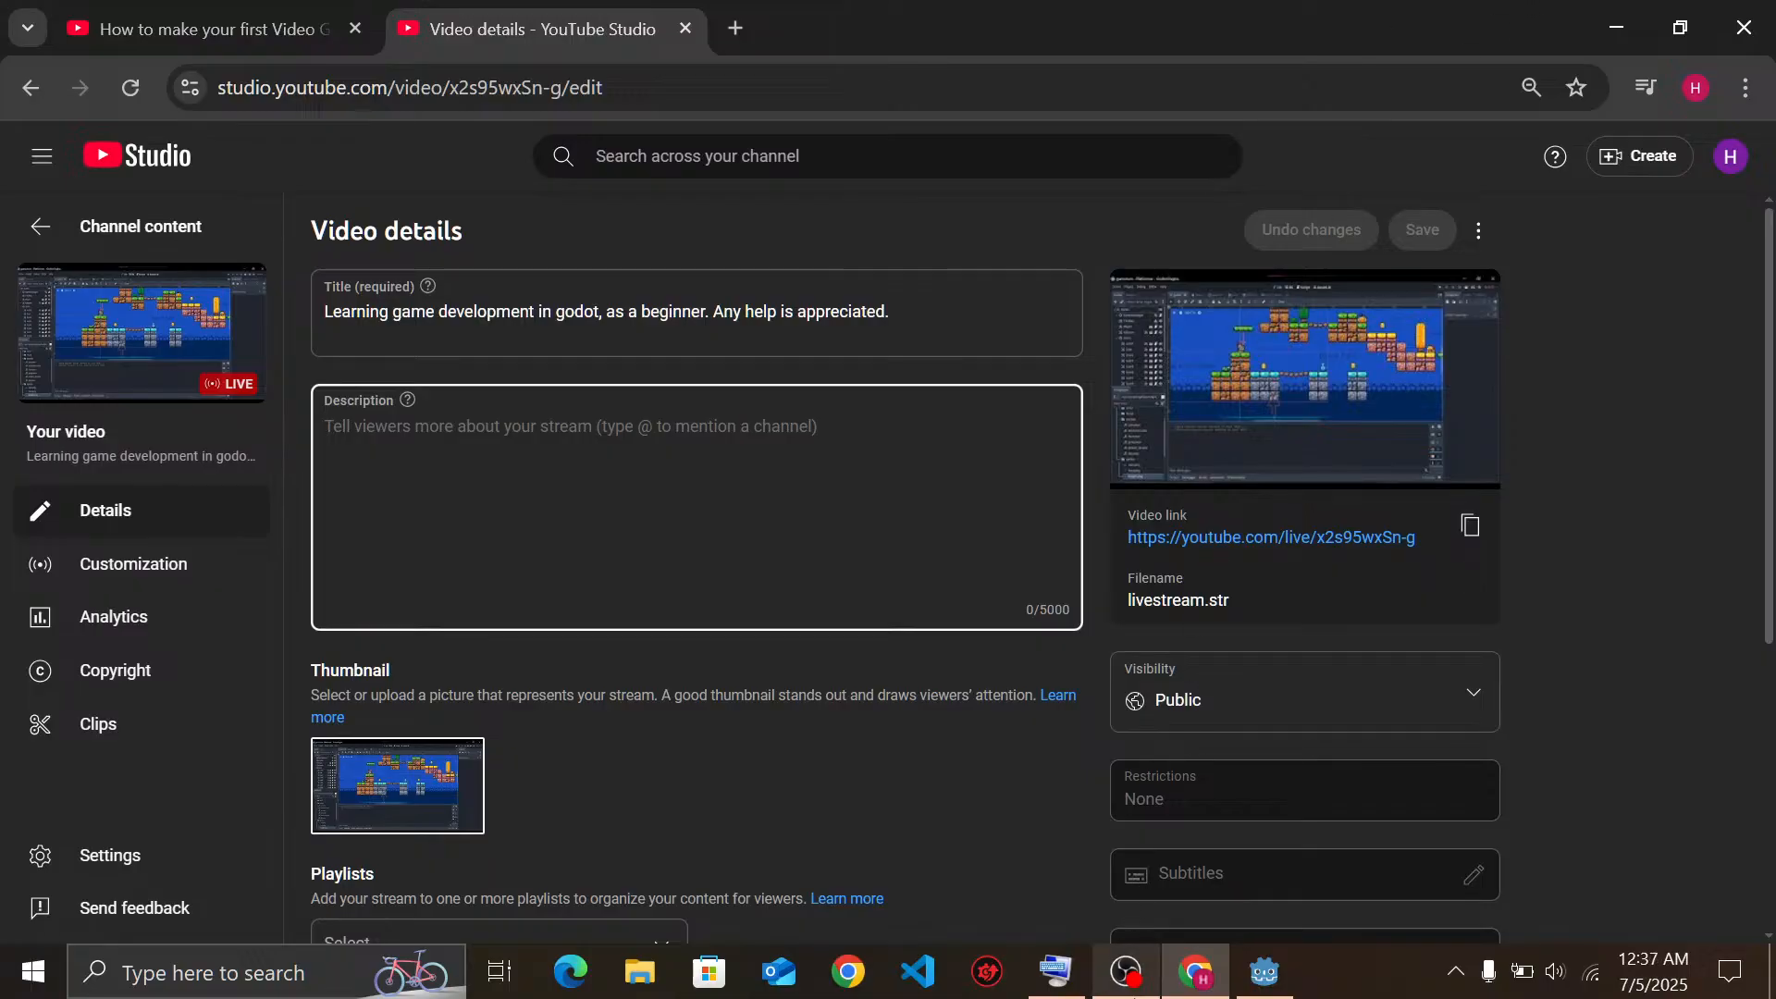
{"action": "left_click", "coordinate": [1134, 995]}
{"action": "left_click", "coordinate": [1134, 995]}
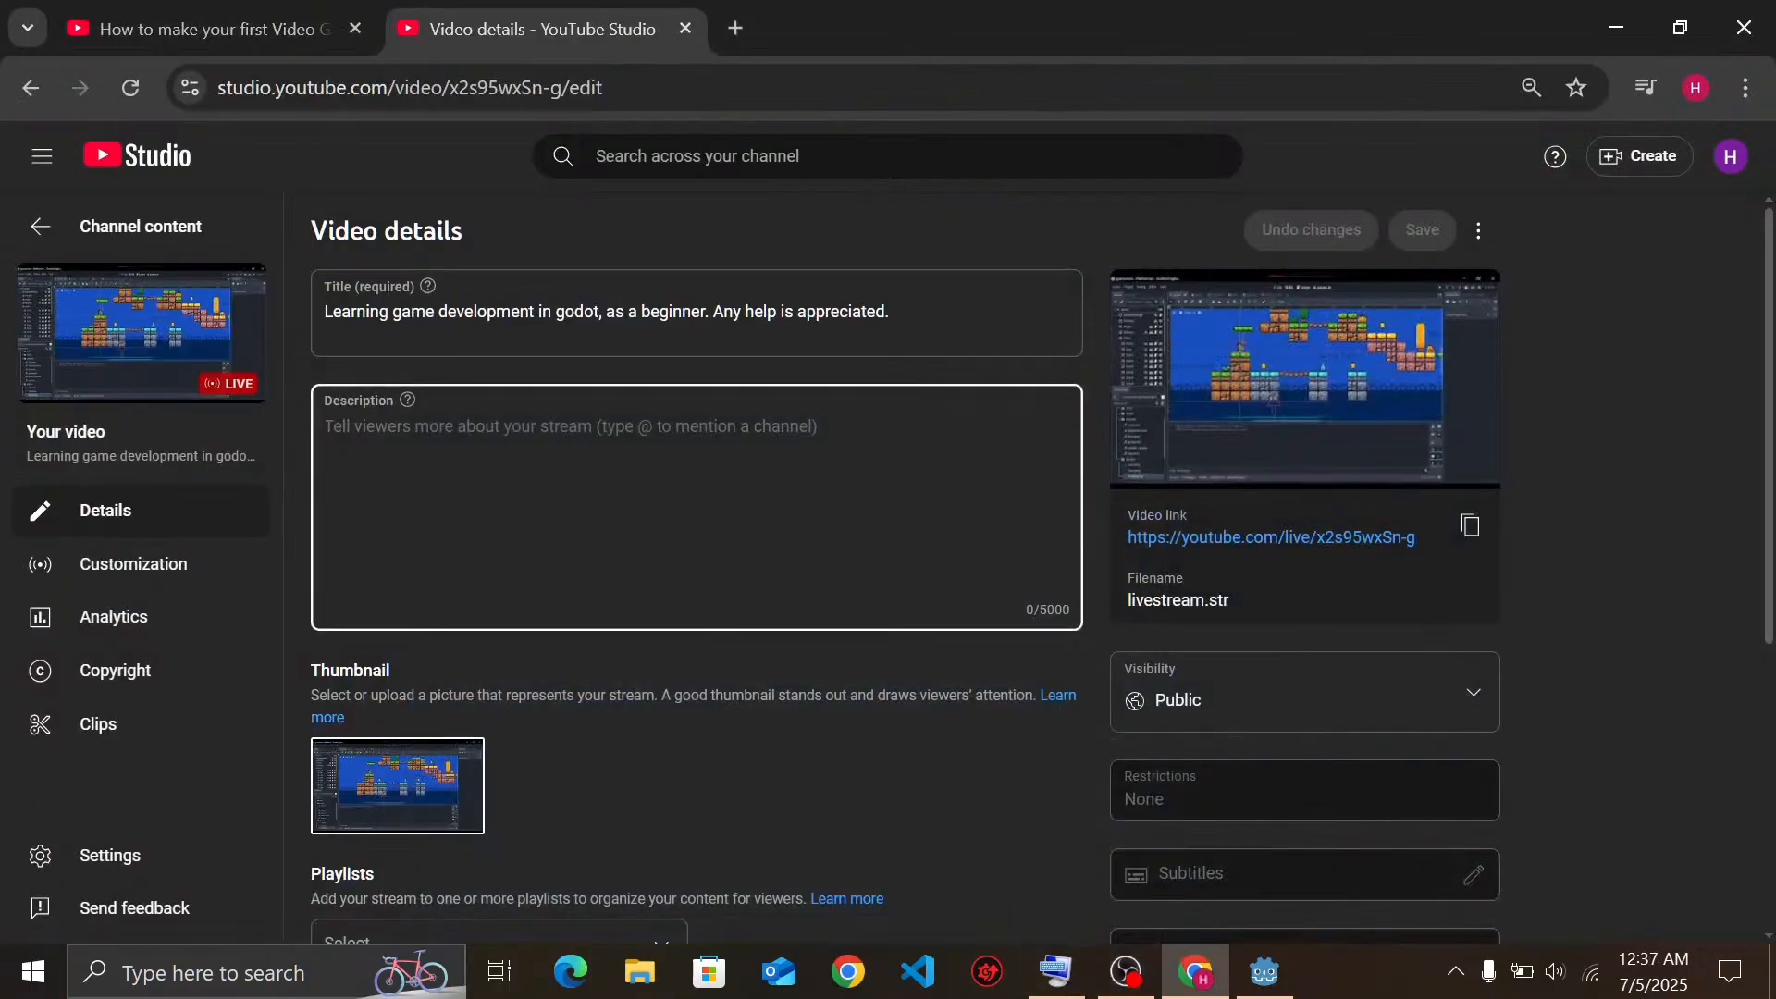
{"action": "left_click", "coordinate": [1041, 990]}
{"action": "left_click", "coordinate": [248, 949]}
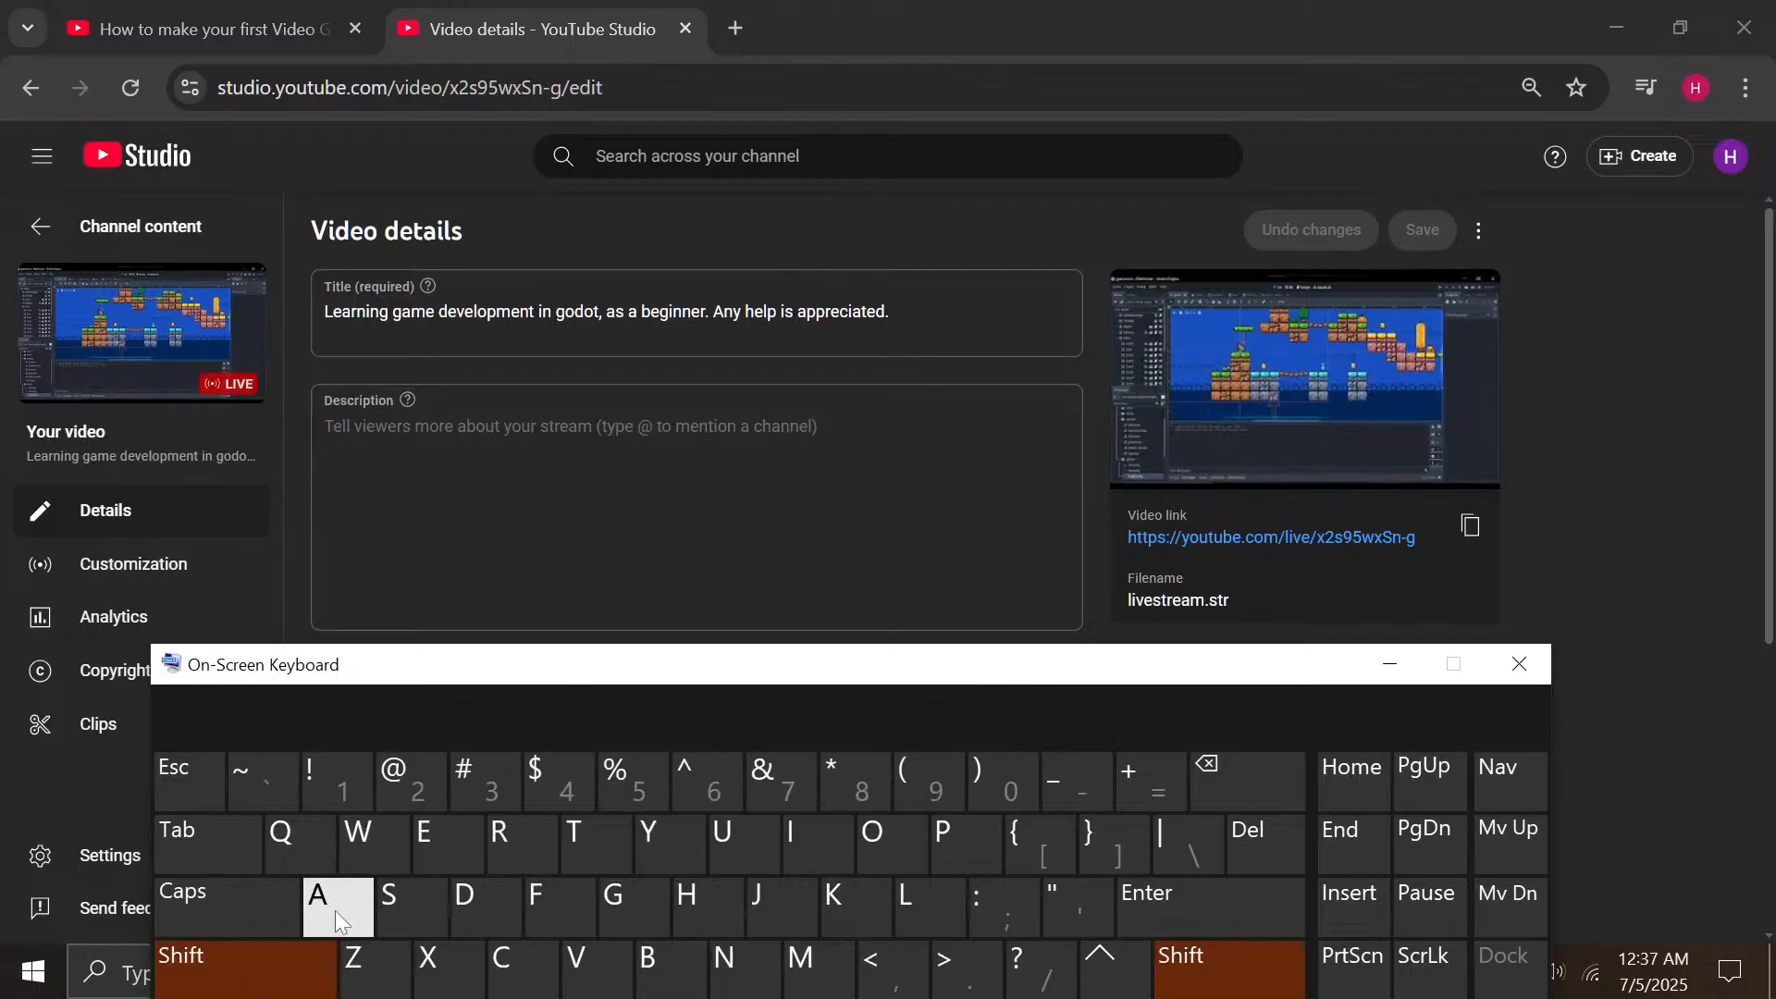
{"action": "left_click", "coordinate": [334, 910]}
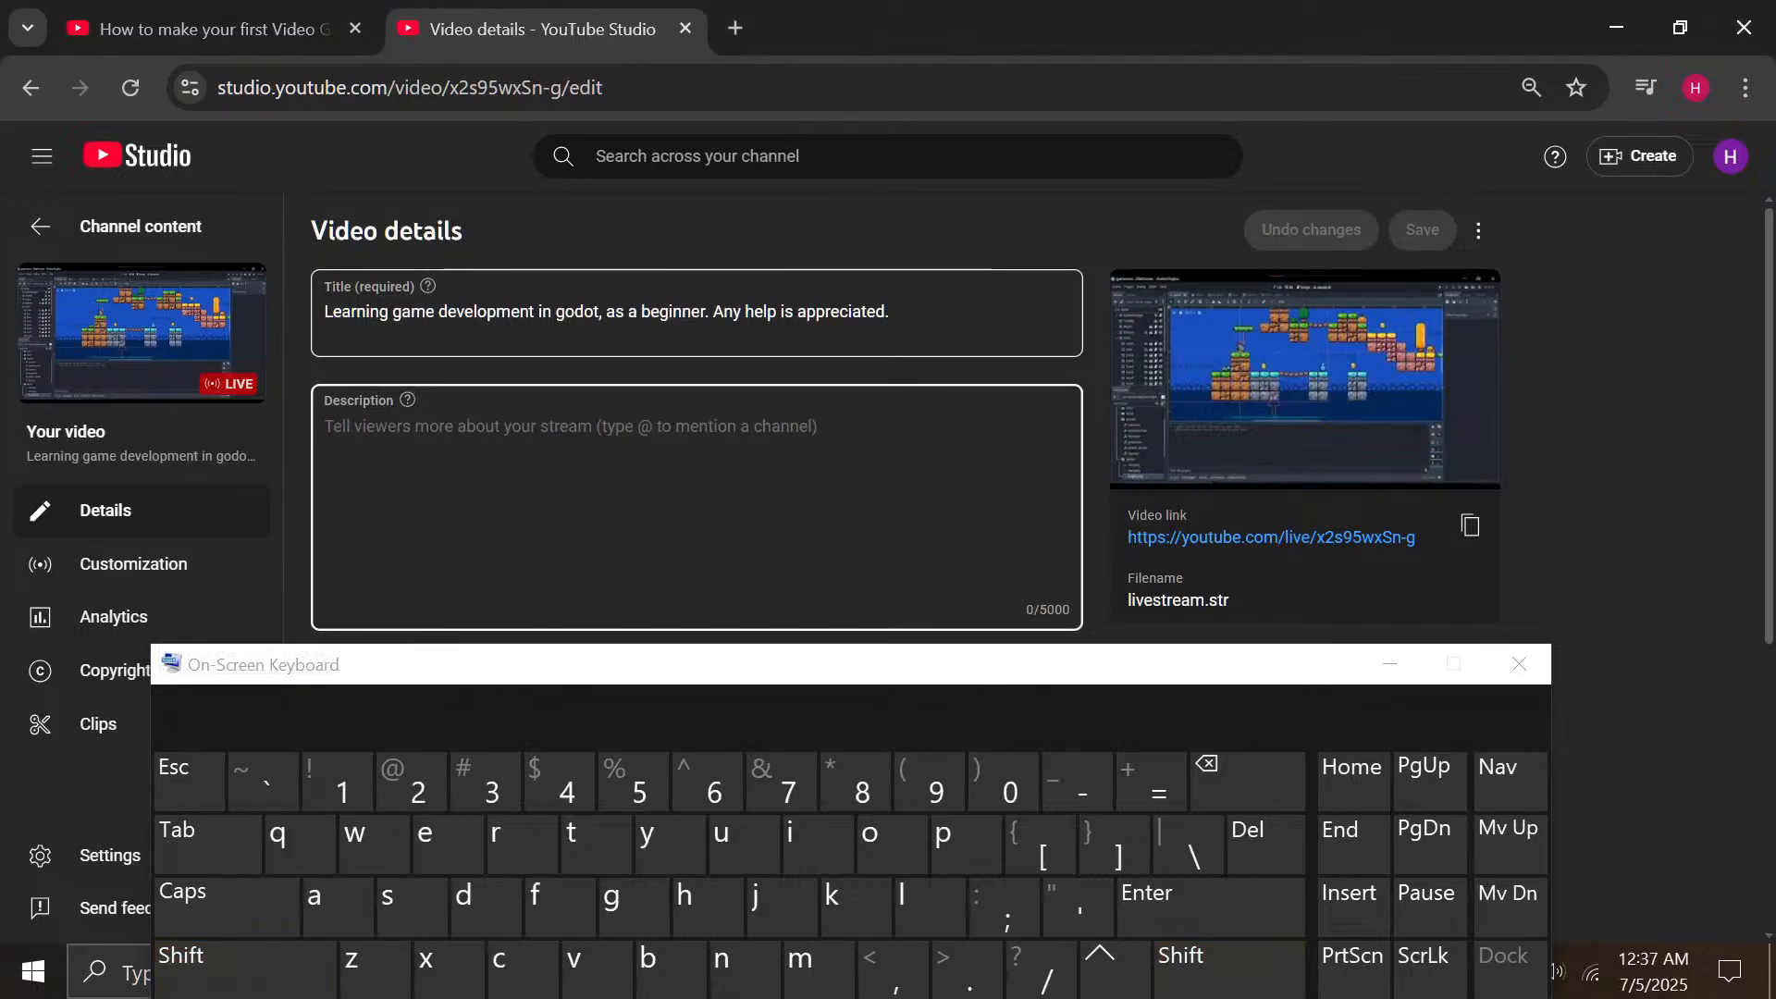
Insert "First ever stream... " at the start of the stream title and move on to the description field
{"action": "left_click", "coordinate": [351, 311]}
{"action": "type", "text": "First e"}
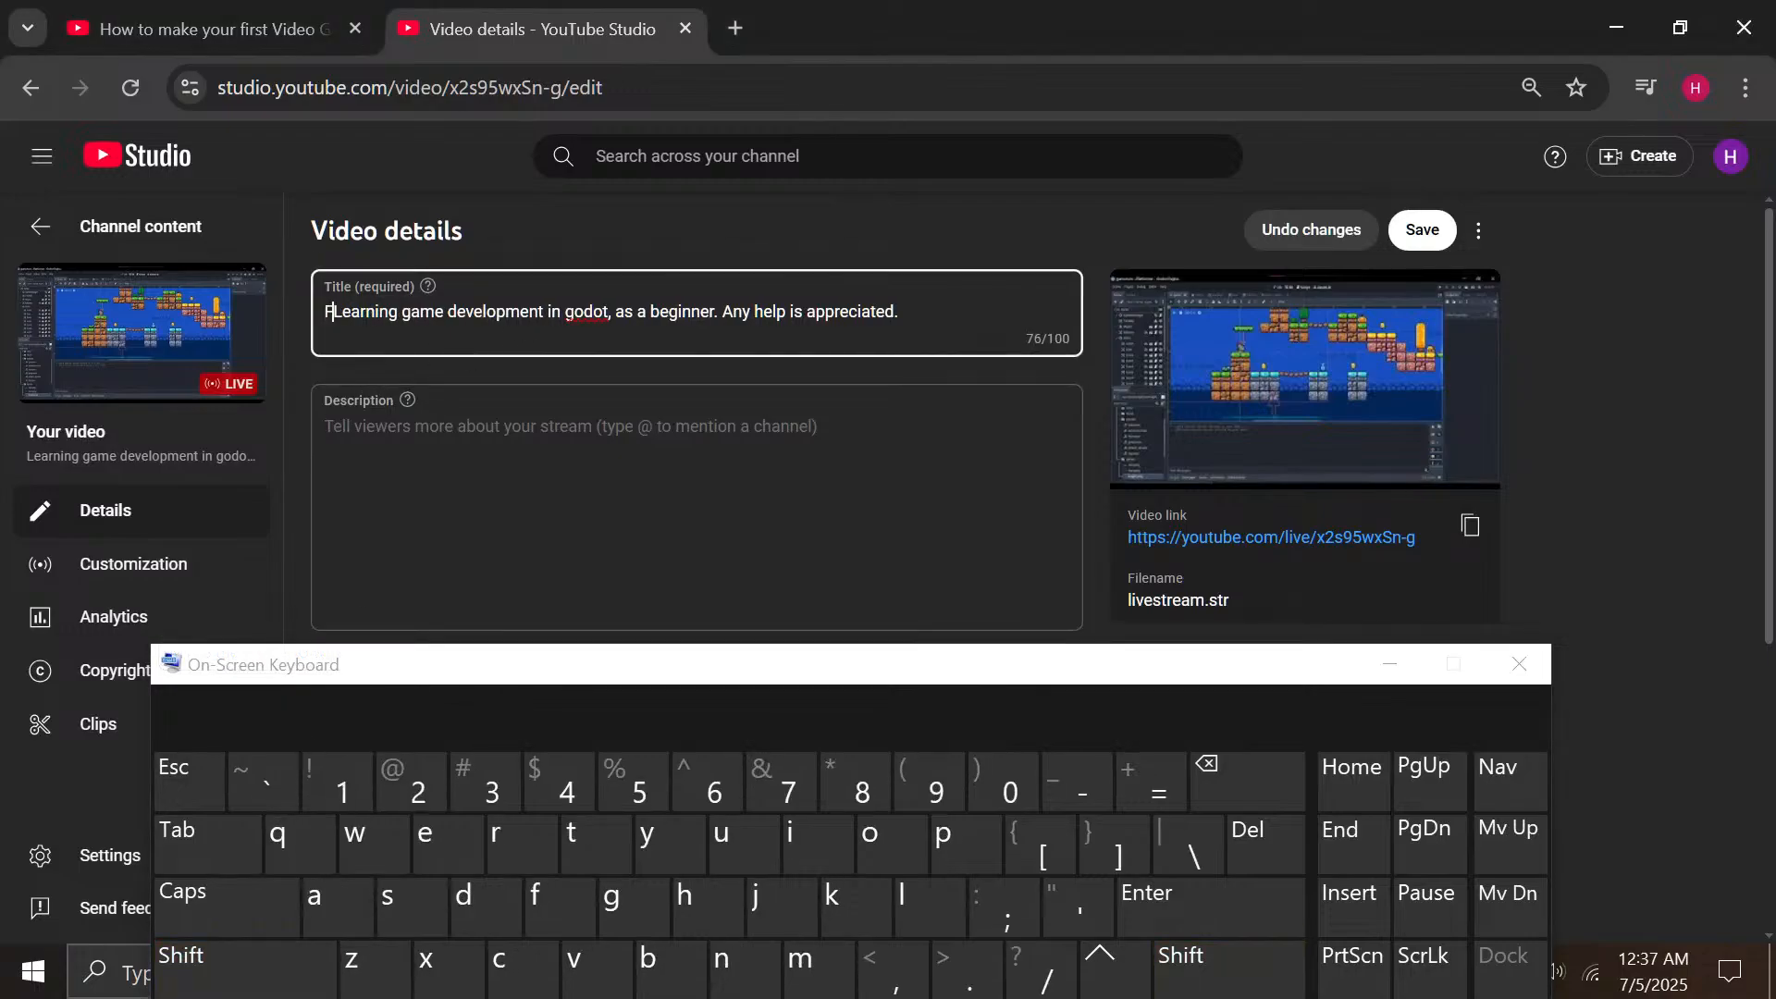
{"action": "type", "text": "ver stream"}
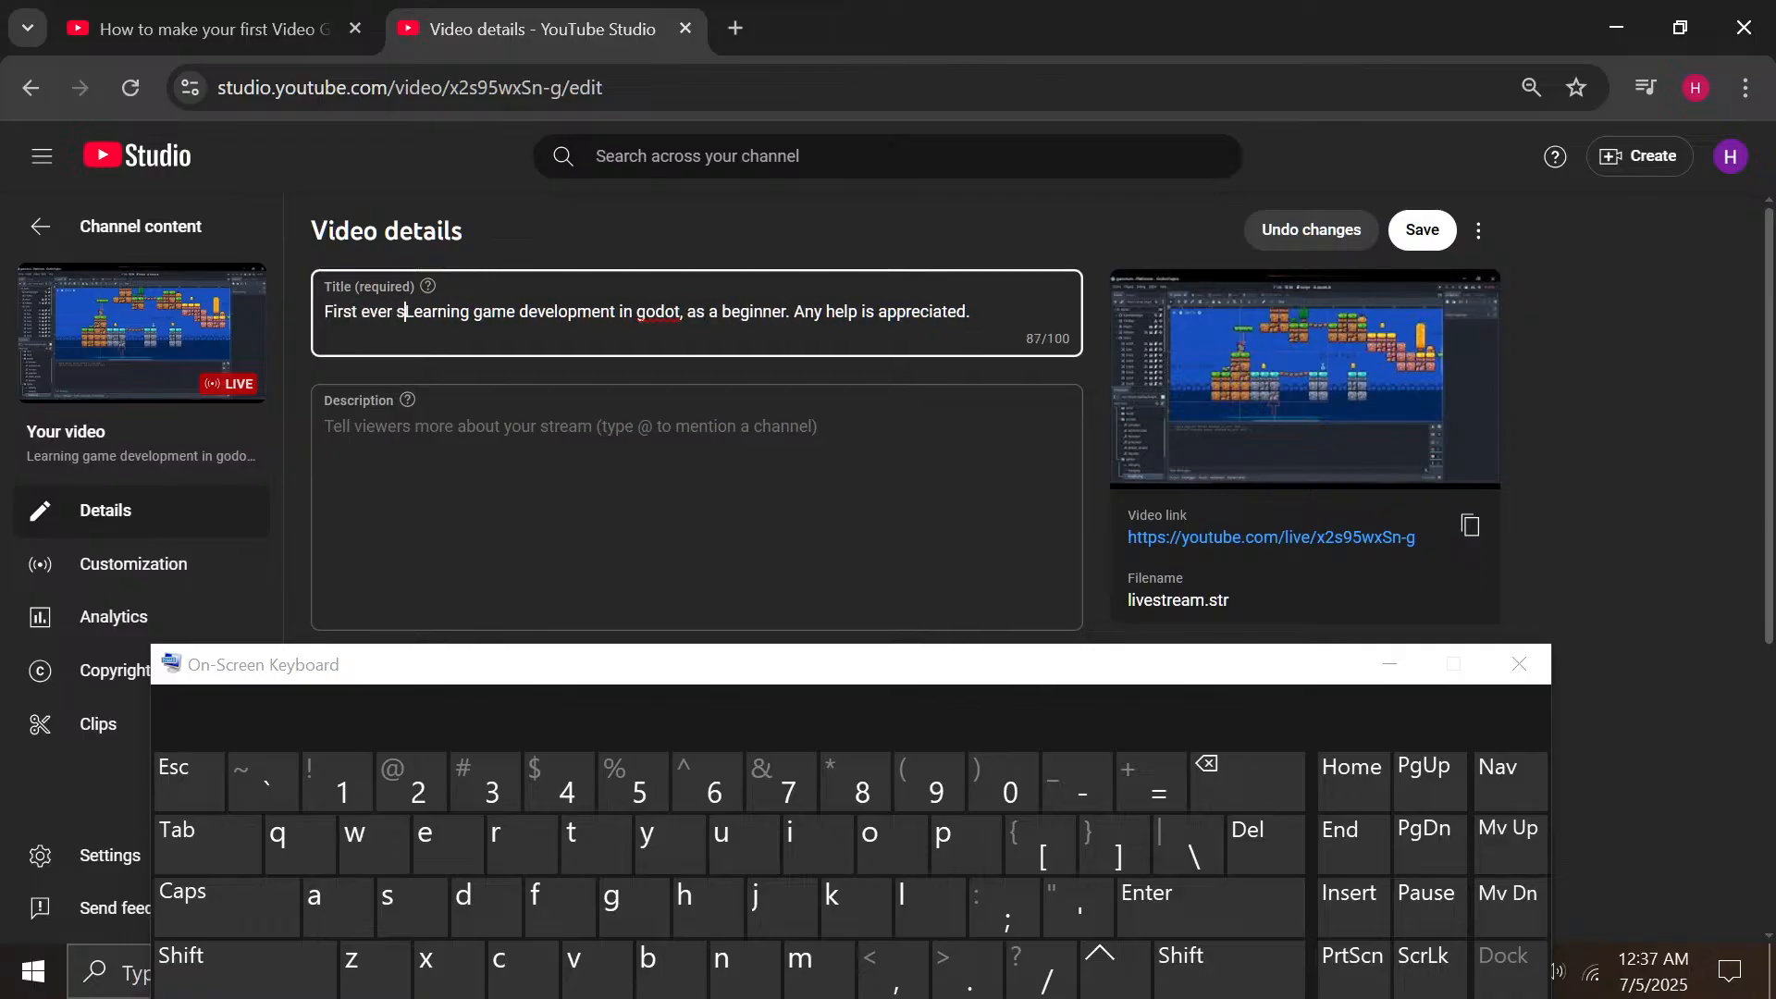
{"action": "type", "text": "."}
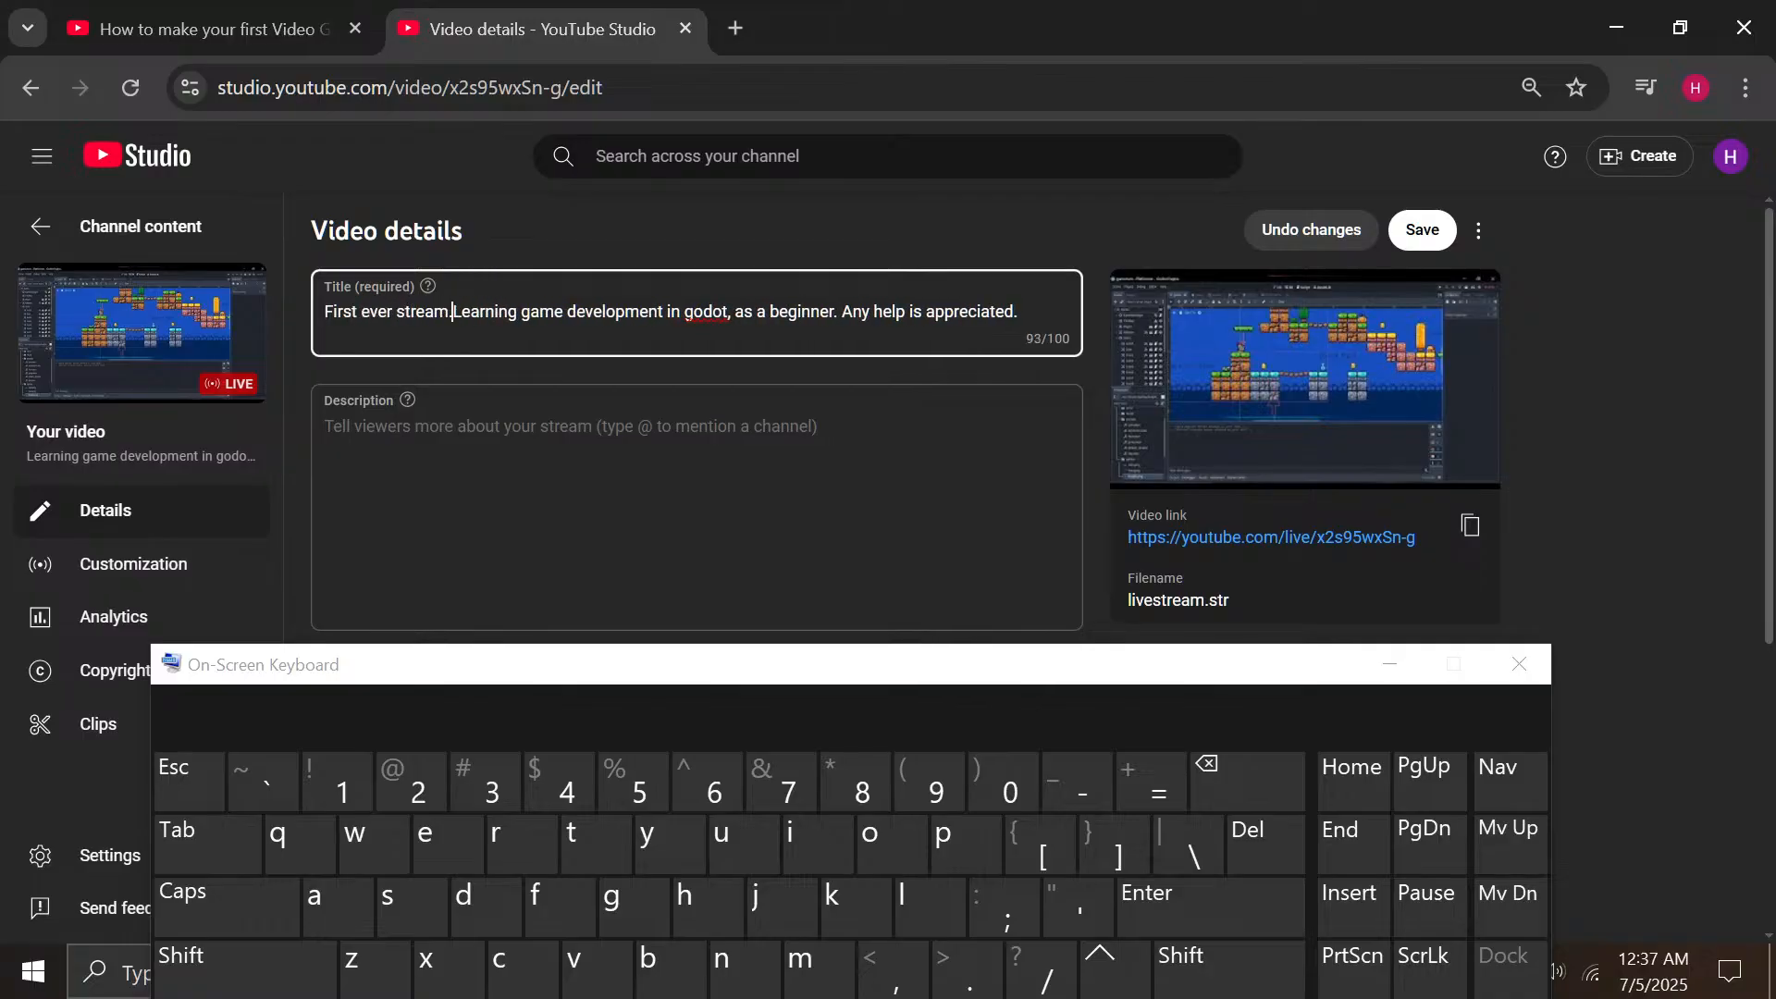
{"action": "type", "text": ".."}
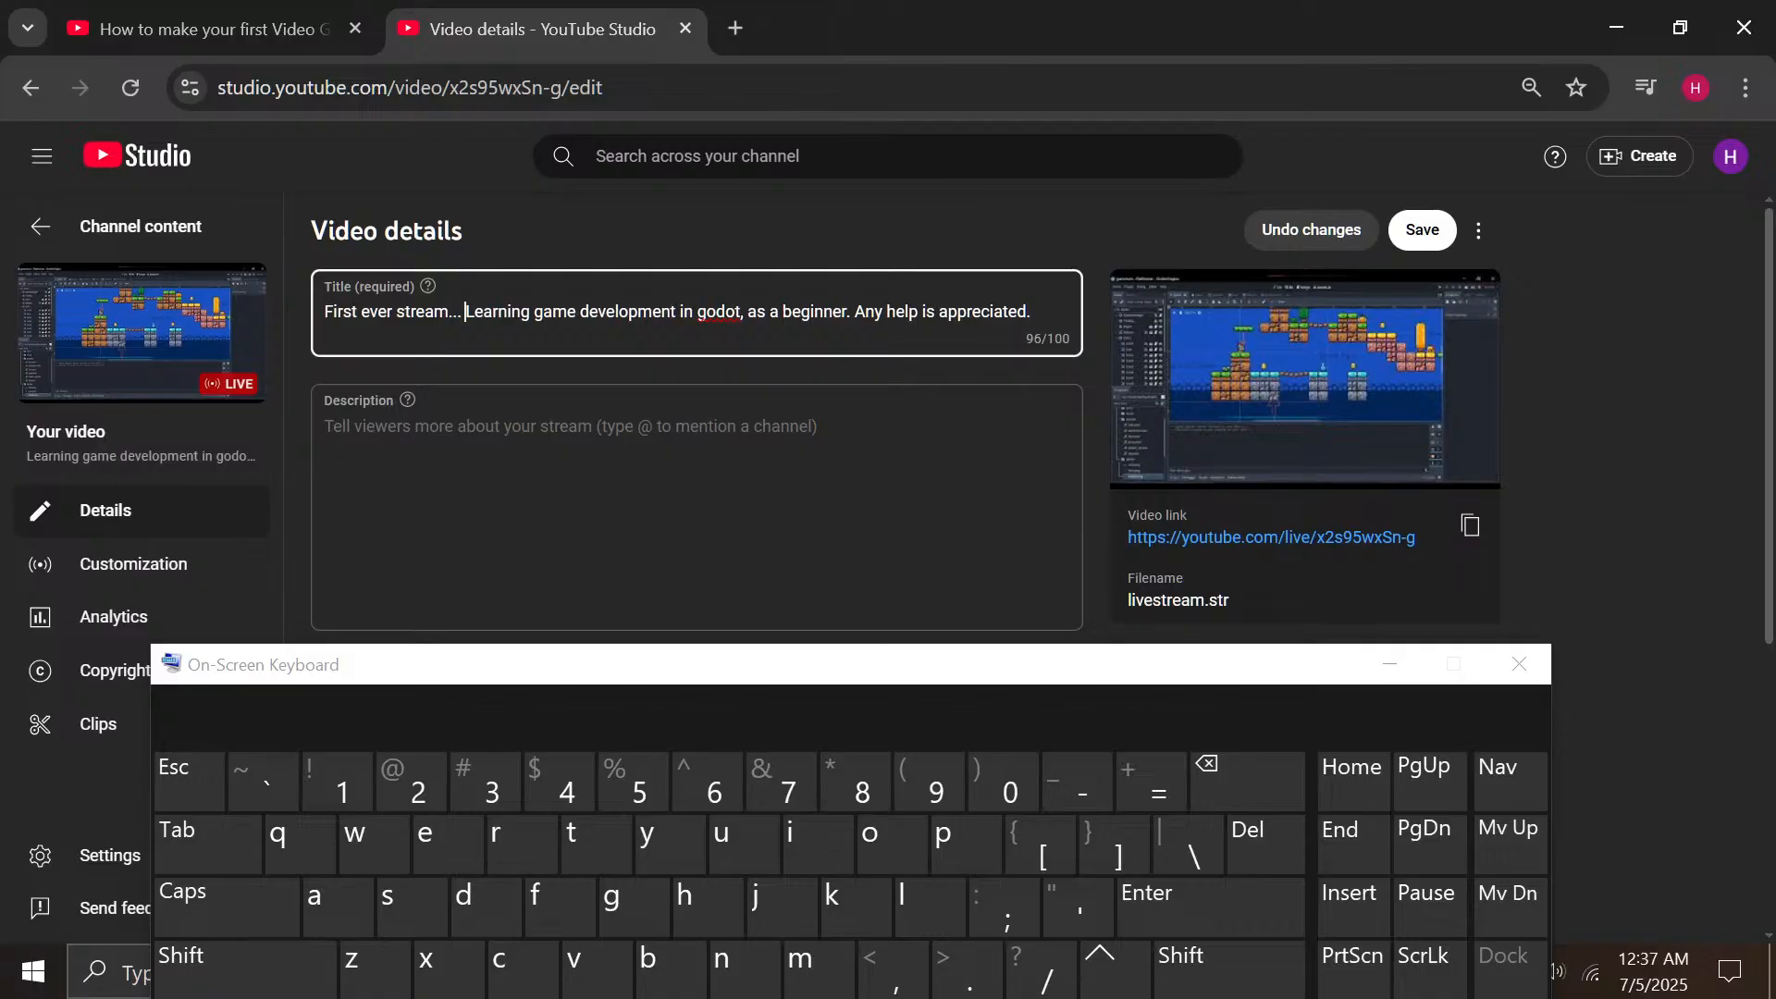
{"action": "left_click", "coordinate": [522, 438]}
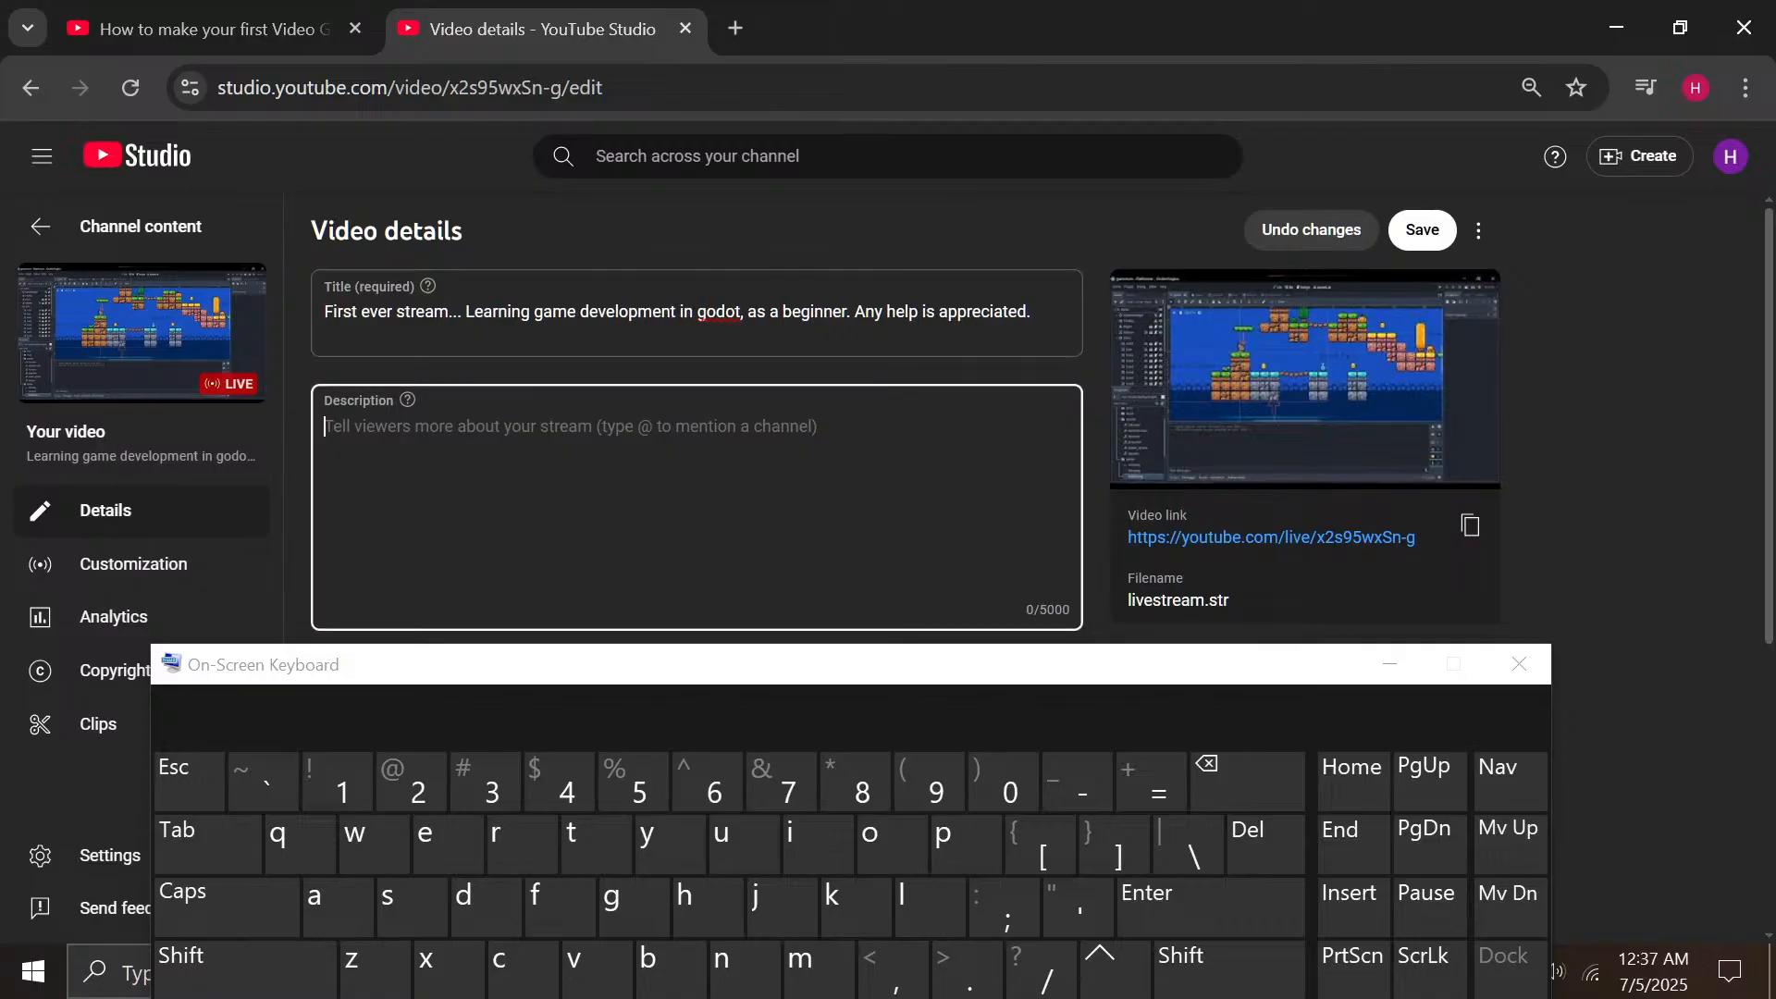
{"action": "type", "text": "This is my first"}
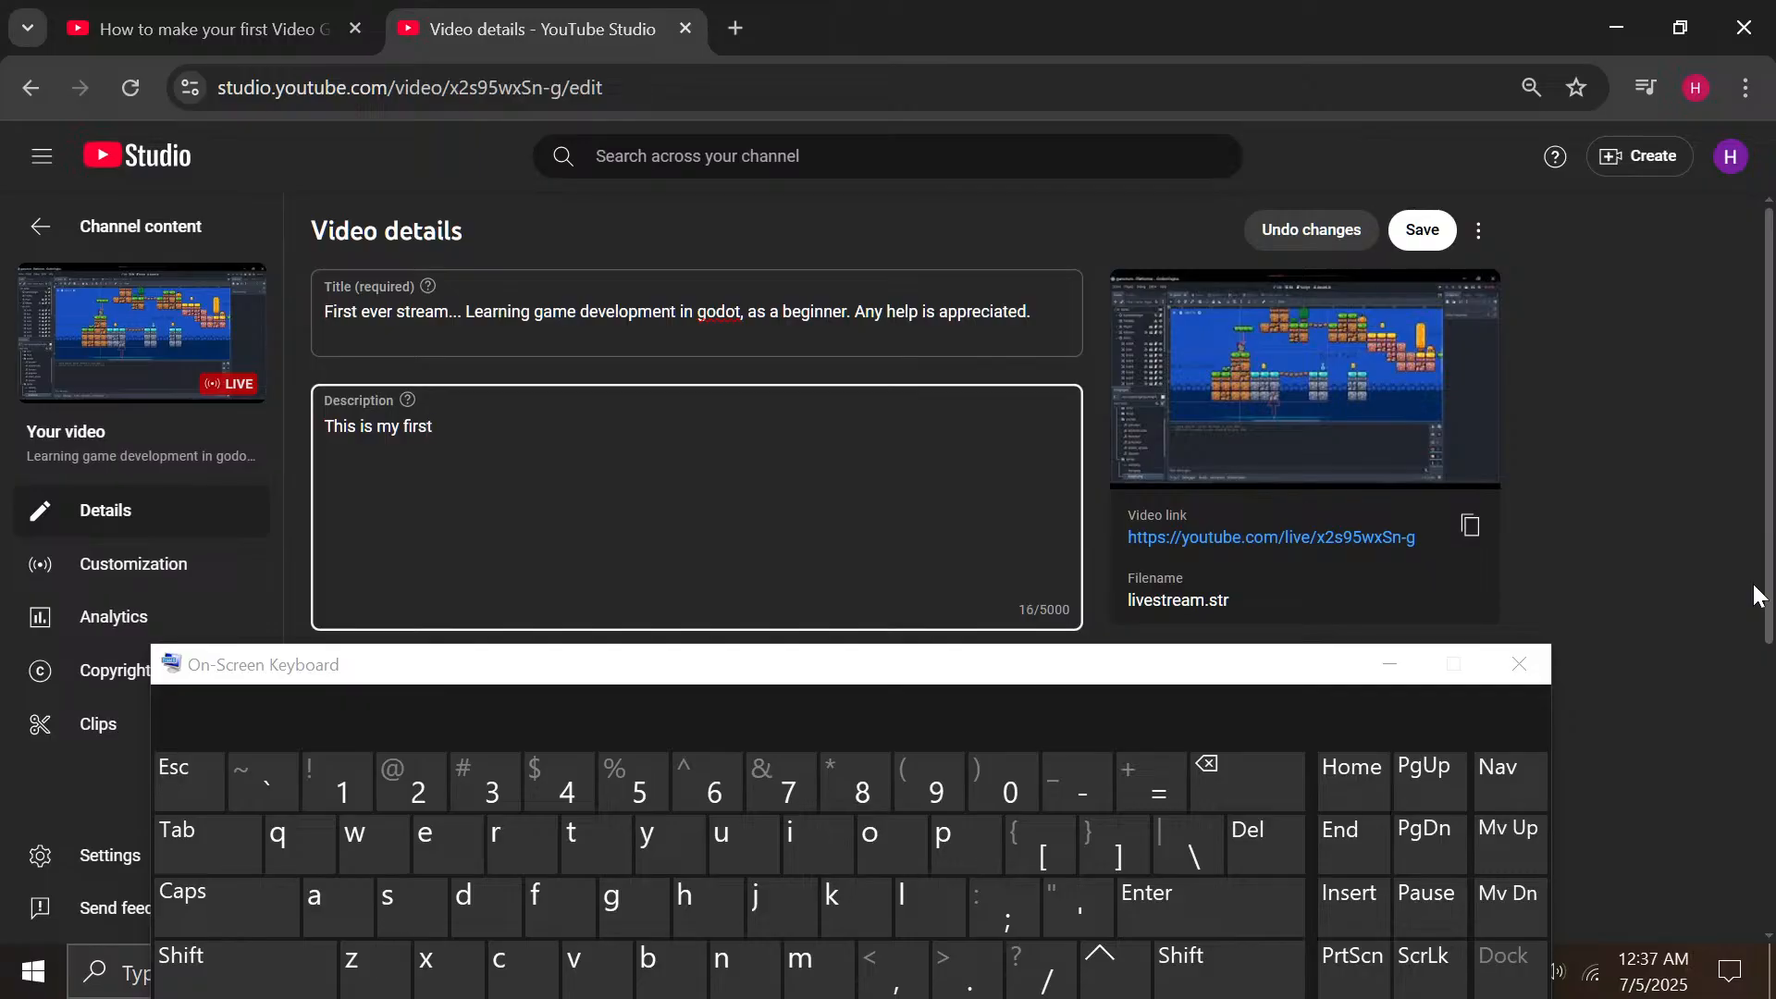
{"action": "key", "text": "BackSpace"}
{"action": "key", "text": "BackSpace"}
{"action": "key", "text": "BackSpace"}
{"action": "key", "text": "BackSpace"}
{"action": "key", "text": "BackSpace"}
{"action": "key", "text": "BackSpace"}
{"action": "key", "text": "BackSpace"}
{"action": "key", "text": "BackSpace"}
{"action": "key", "text": "BackSpace"}
{"action": "key", "text": "BackSpace"}
{"action": "key", "text": "BackSpace"}
{"action": "key", "text": "BackSpace"}
{"action": "key", "text": "BackSpace"}
{"action": "key", "text": "BackSpace"}
{"action": "key", "text": "BackSpace"}
Rewrite the description's opening as "This is" plus the streamer's first name, followed by "I'm a BSCS student, currently in my summer holidays."
{"action": "type", "text": "TH"}
{"action": "type", "text": "his "}
{"action": "type", "text": "is Haseeb"}
{"action": "type", "text": "."}
{"action": "type", "text": "I'm a BSCS"}
{"action": "type", "text": " student"}
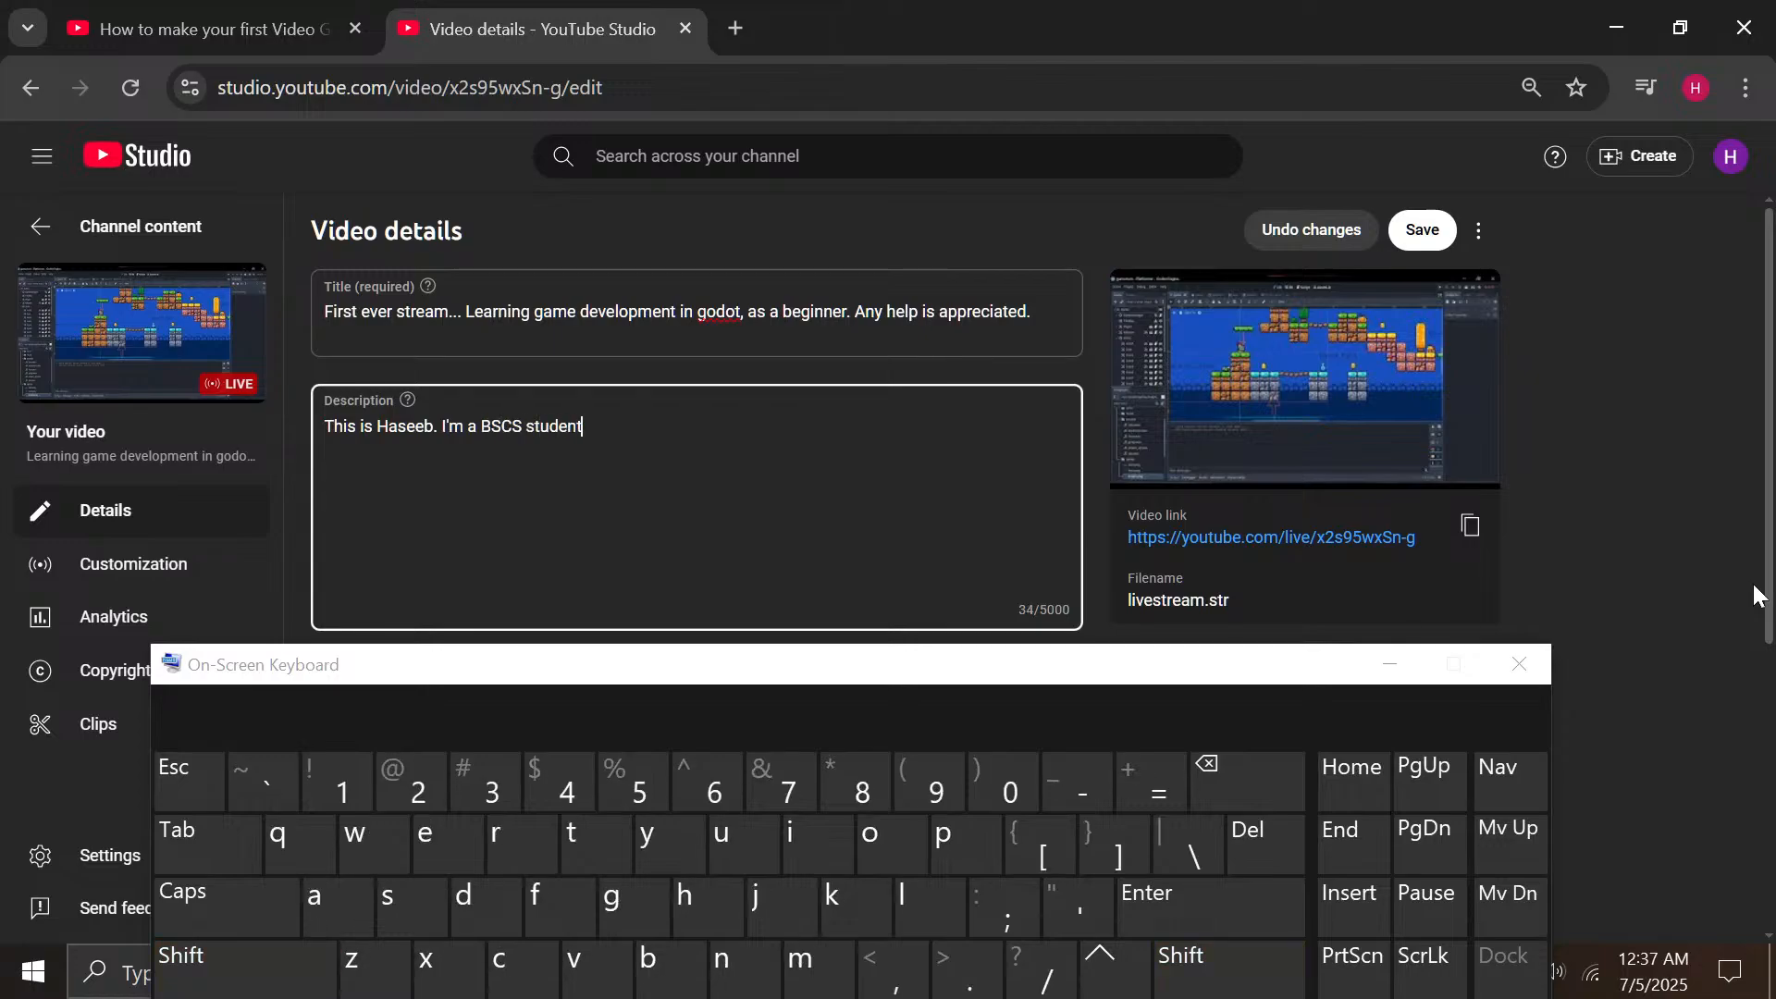
{"action": "type", "text": ", currently in my summer holida"}
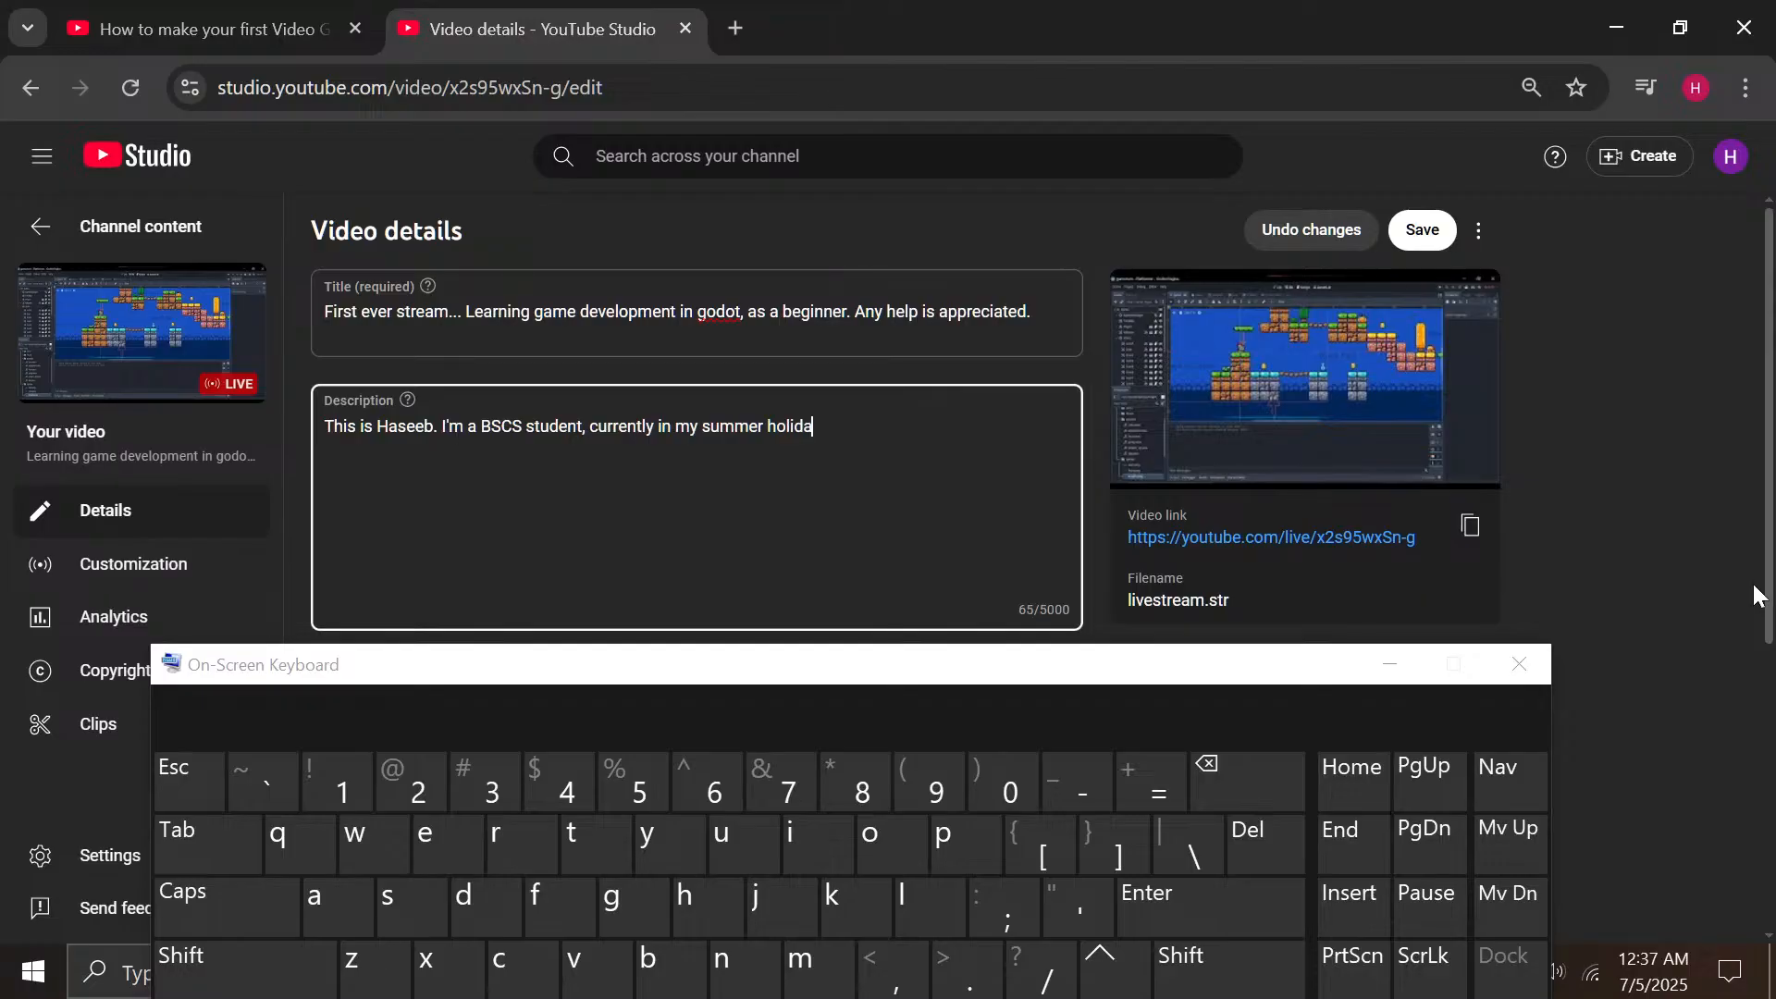
{"action": "type", "text": "ys. I"}
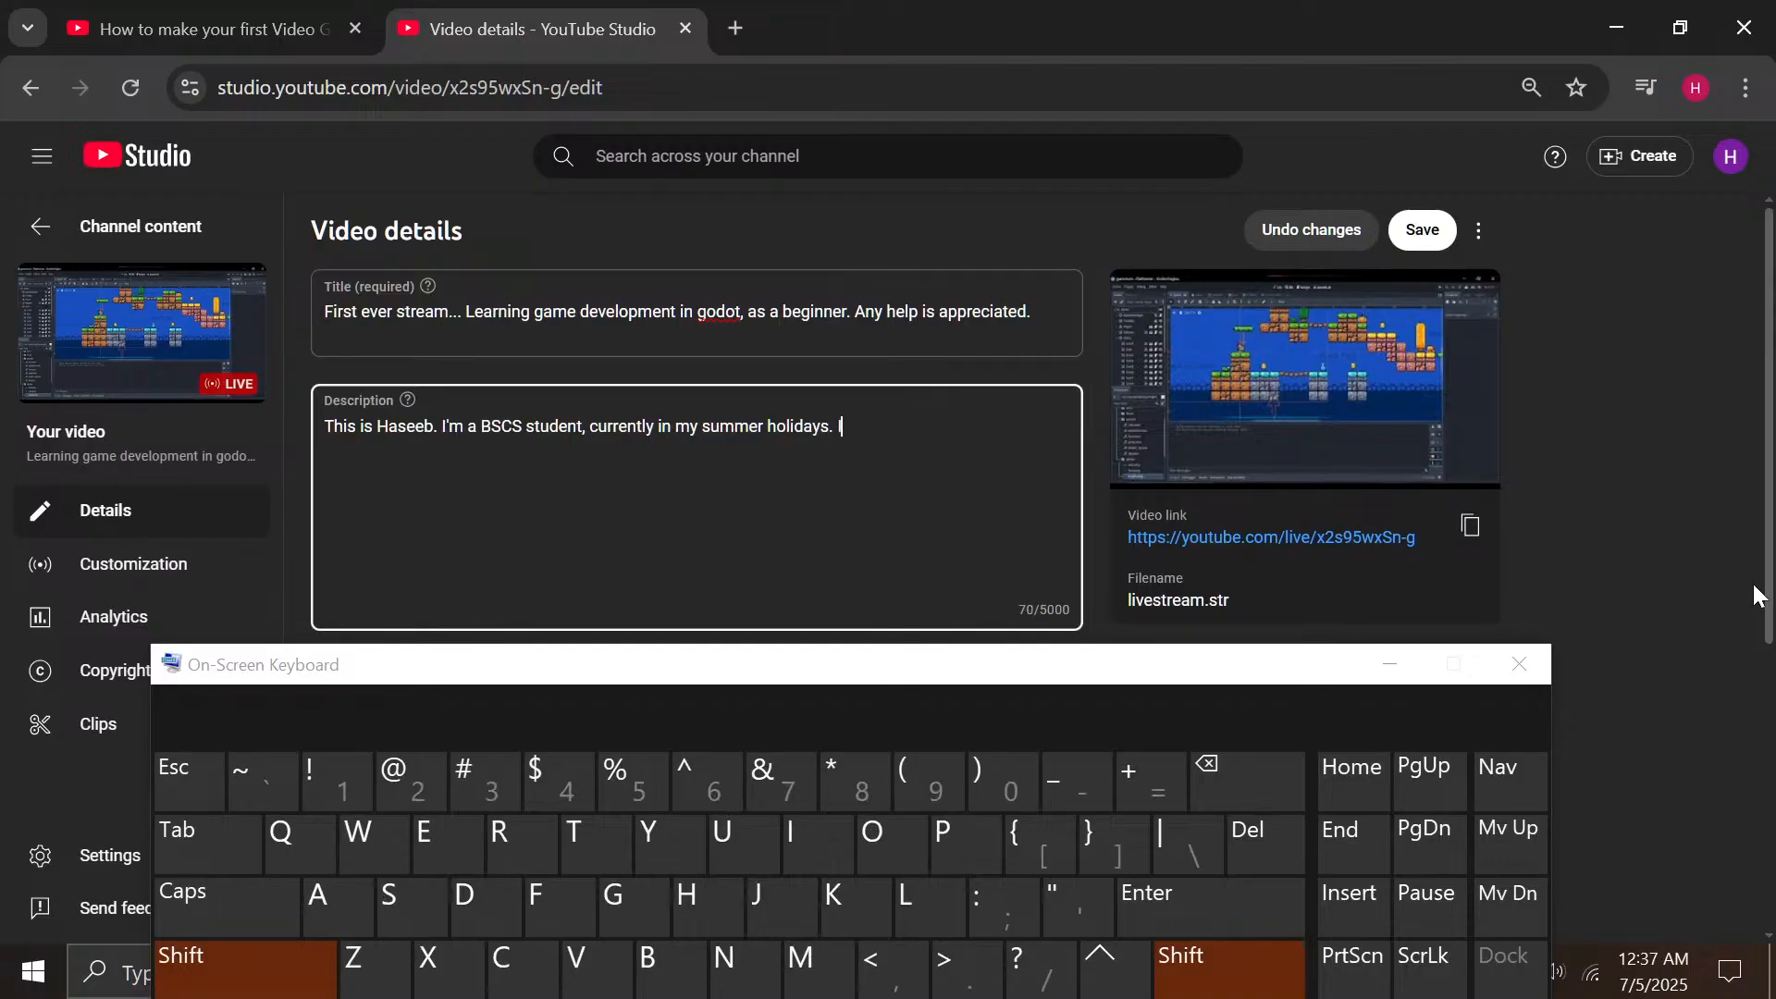
Continue the description with "I felt like diving into game dev and also into streaming, so I decided this"
{"action": "type", "text": " felt like d"}
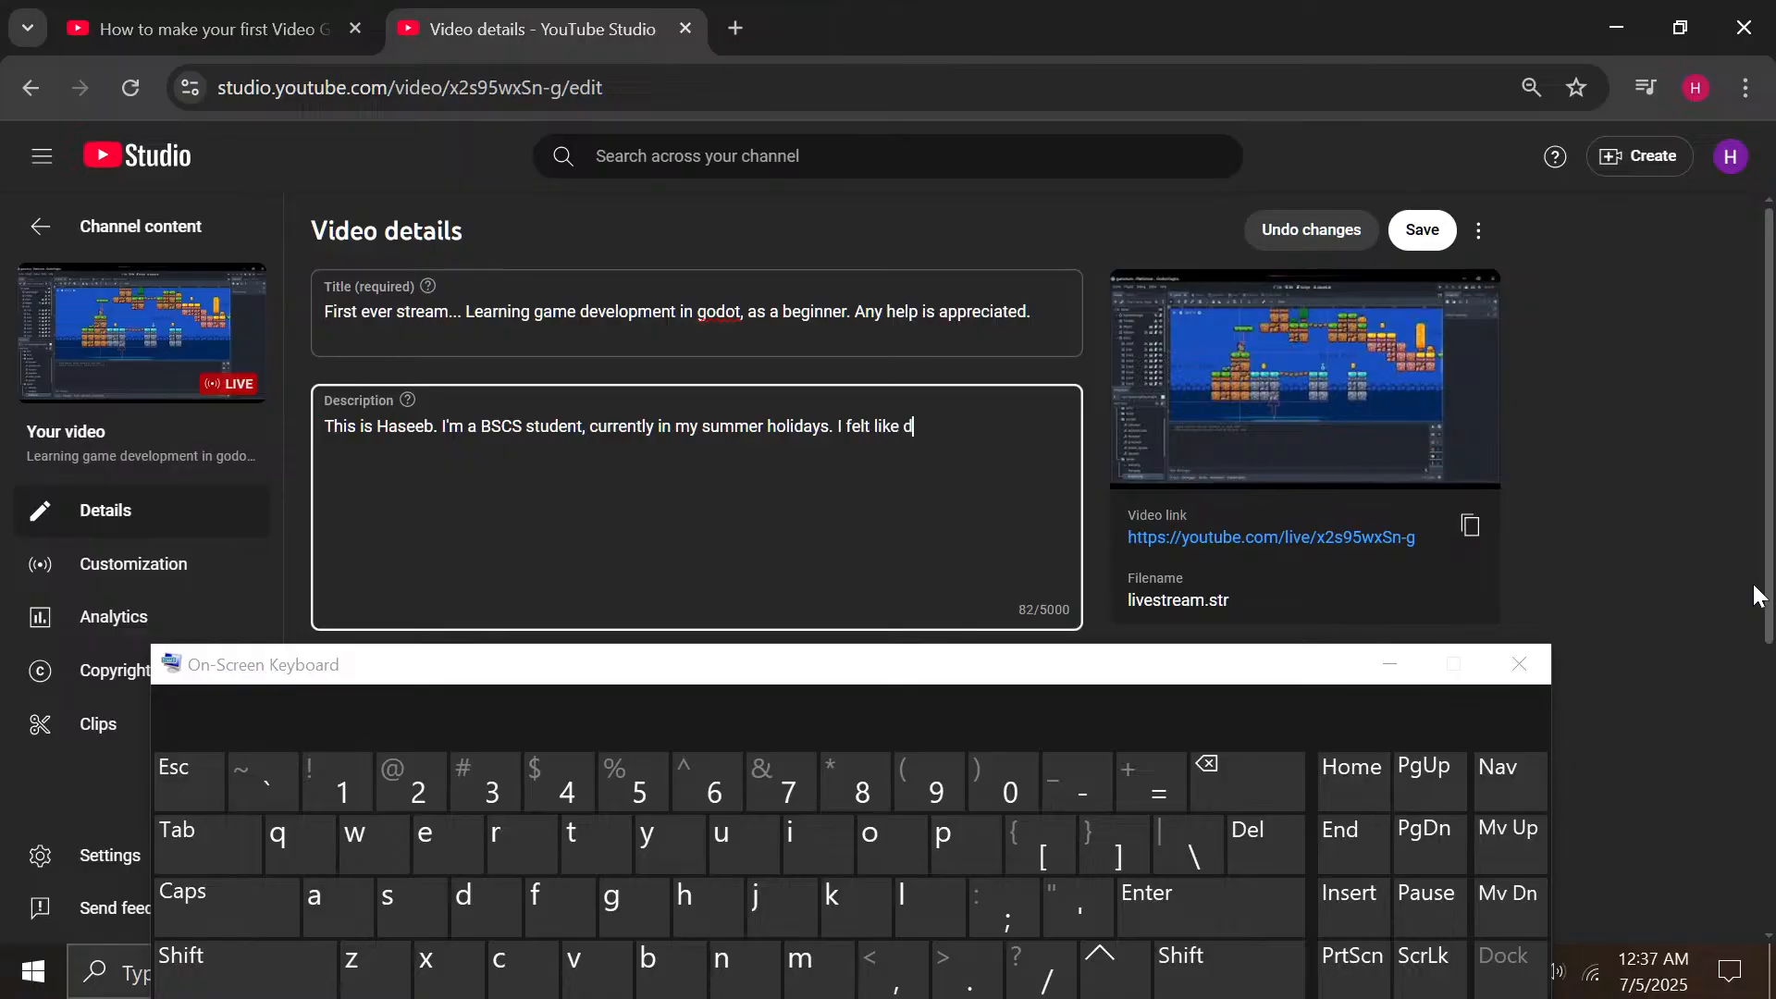
{"action": "type", "text": "iving into game dev bu"}
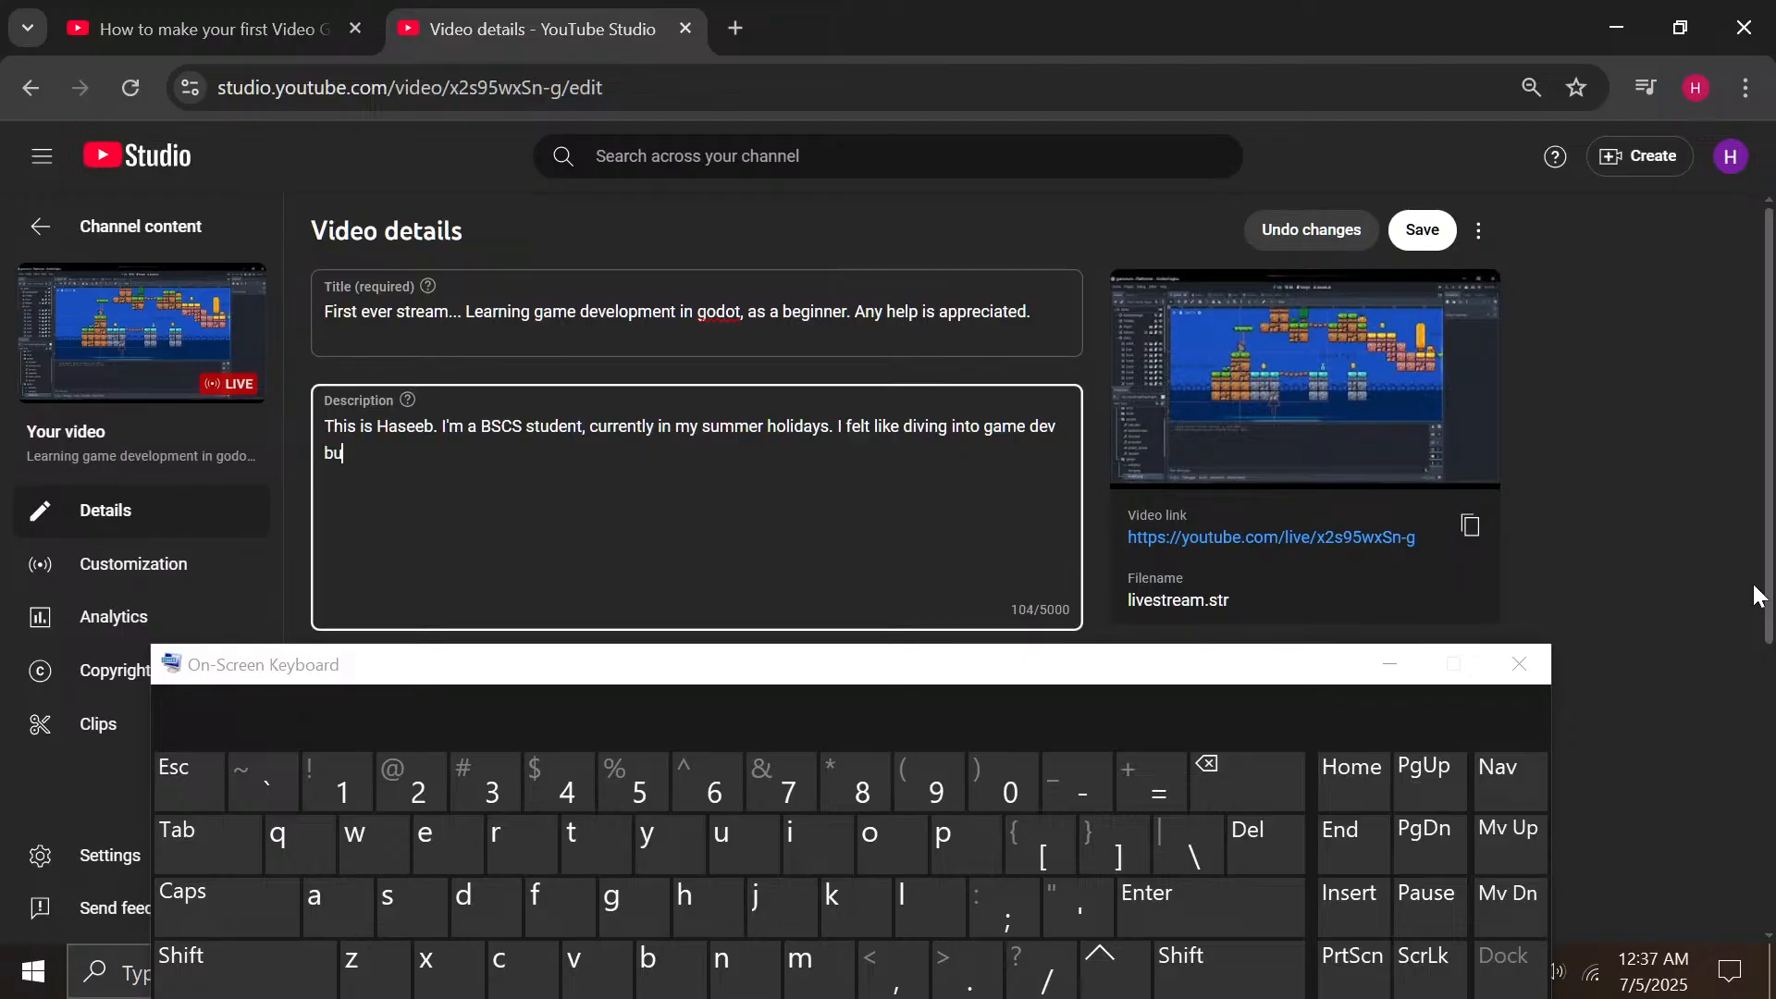
{"action": "type", "text": "t also"}
{"action": "key", "text": "BackSpace"}
{"action": "key", "text": "BackSpace"}
{"action": "key", "text": "BackSpace"}
{"action": "key", "text": "BackSpace"}
{"action": "key", "text": "BackSpace"}
{"action": "key", "text": "BackSpace"}
{"action": "key", "text": "BackSpace"}
{"action": "key", "text": "BackSpace"}
{"action": "type", "text": "and also into streaming"}
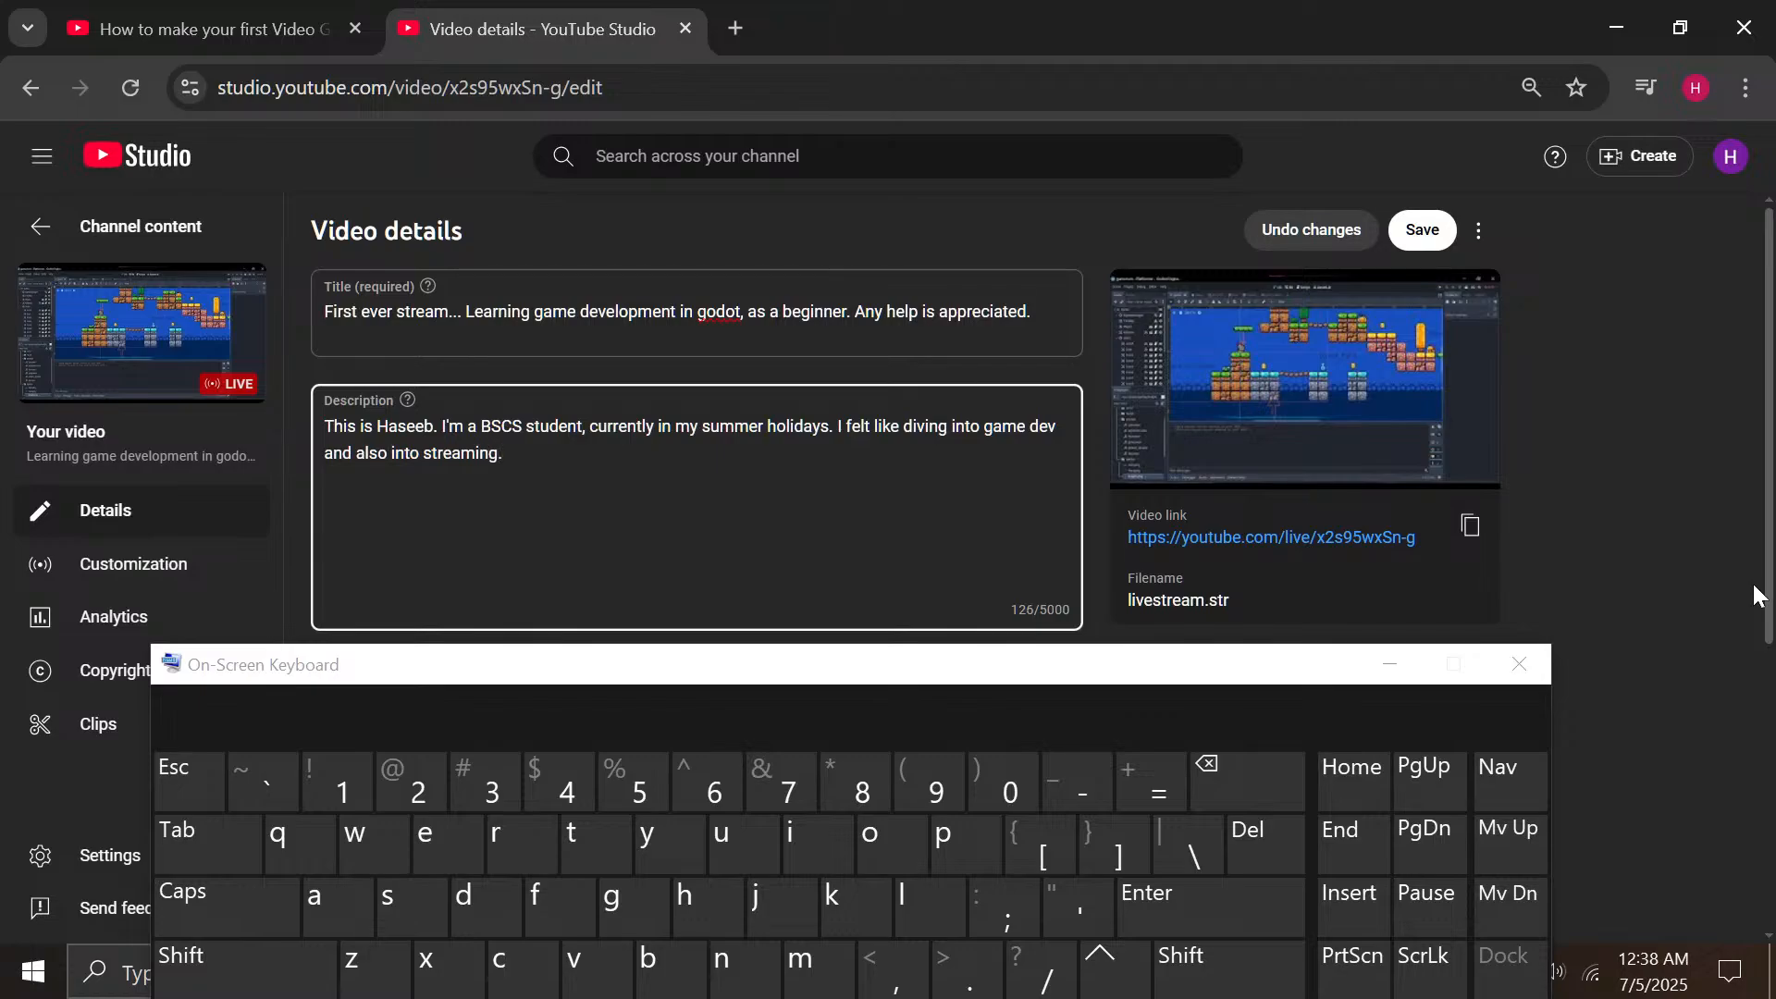
{"action": "type", "text": ", so I decided this"}
Add the sentence "My keyboard is a little scuffed, and I'm overall not on a great setup." to the description
{"action": "key", "text": "shift"}
{"action": "key", "text": "shift"}
{"action": "type", "text": "M"}
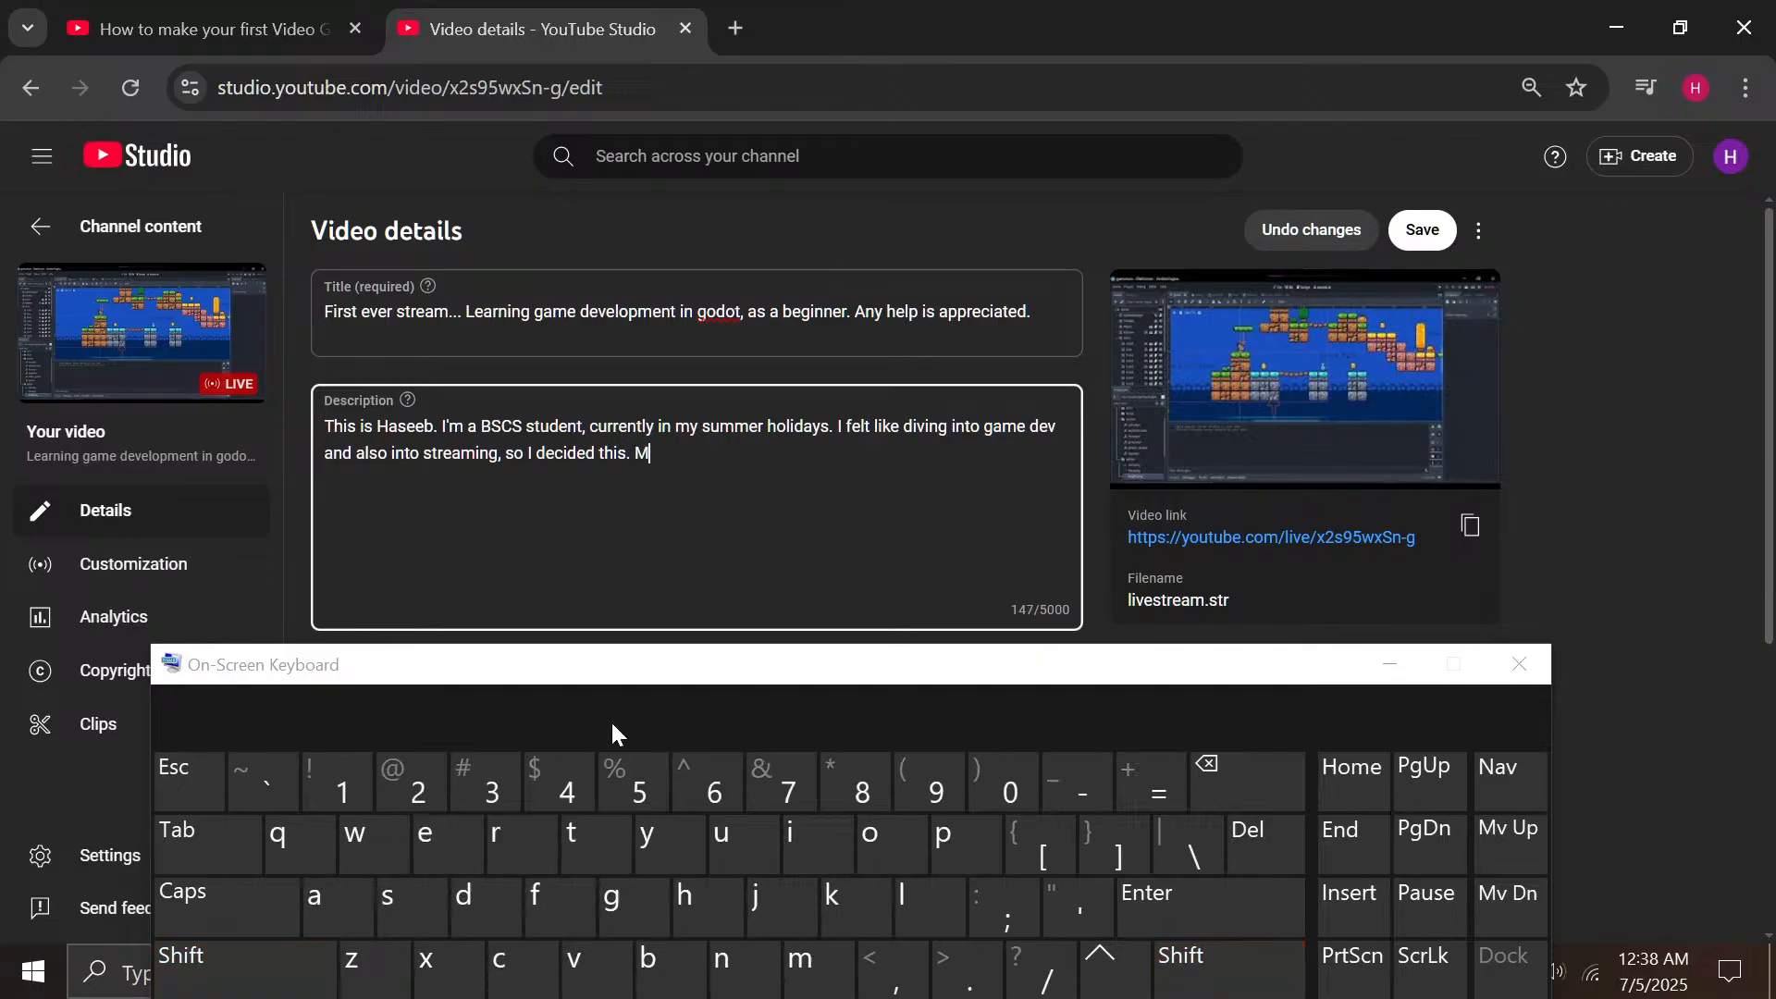
{"action": "type", "text": "y keyboard "}
{"action": "type", "text": "is scuffe"}
{"action": "key", "text": "BackSpace"}
{"action": "key", "text": "BackSpace"}
{"action": "key", "text": "BackSpace"}
{"action": "type", "text": "a lut"}
{"action": "type", "text": "ittle scuff"}
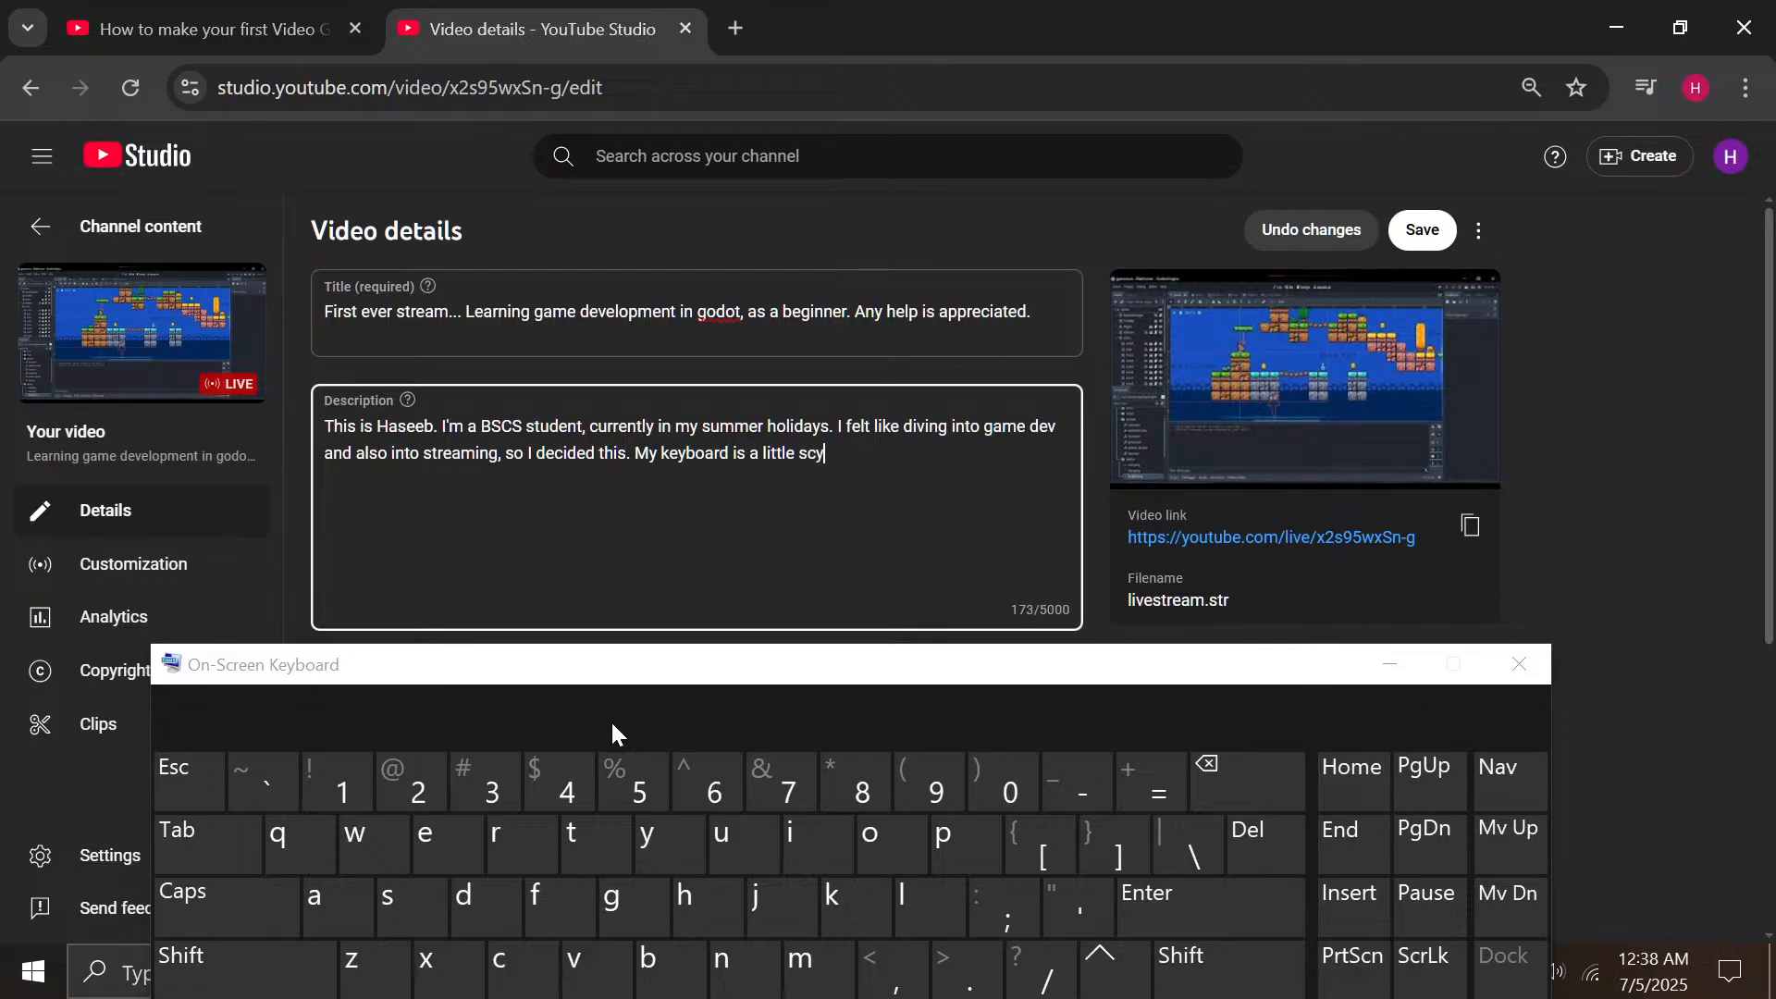
{"action": "type", "text": "ed, and I 'm overall not on "}
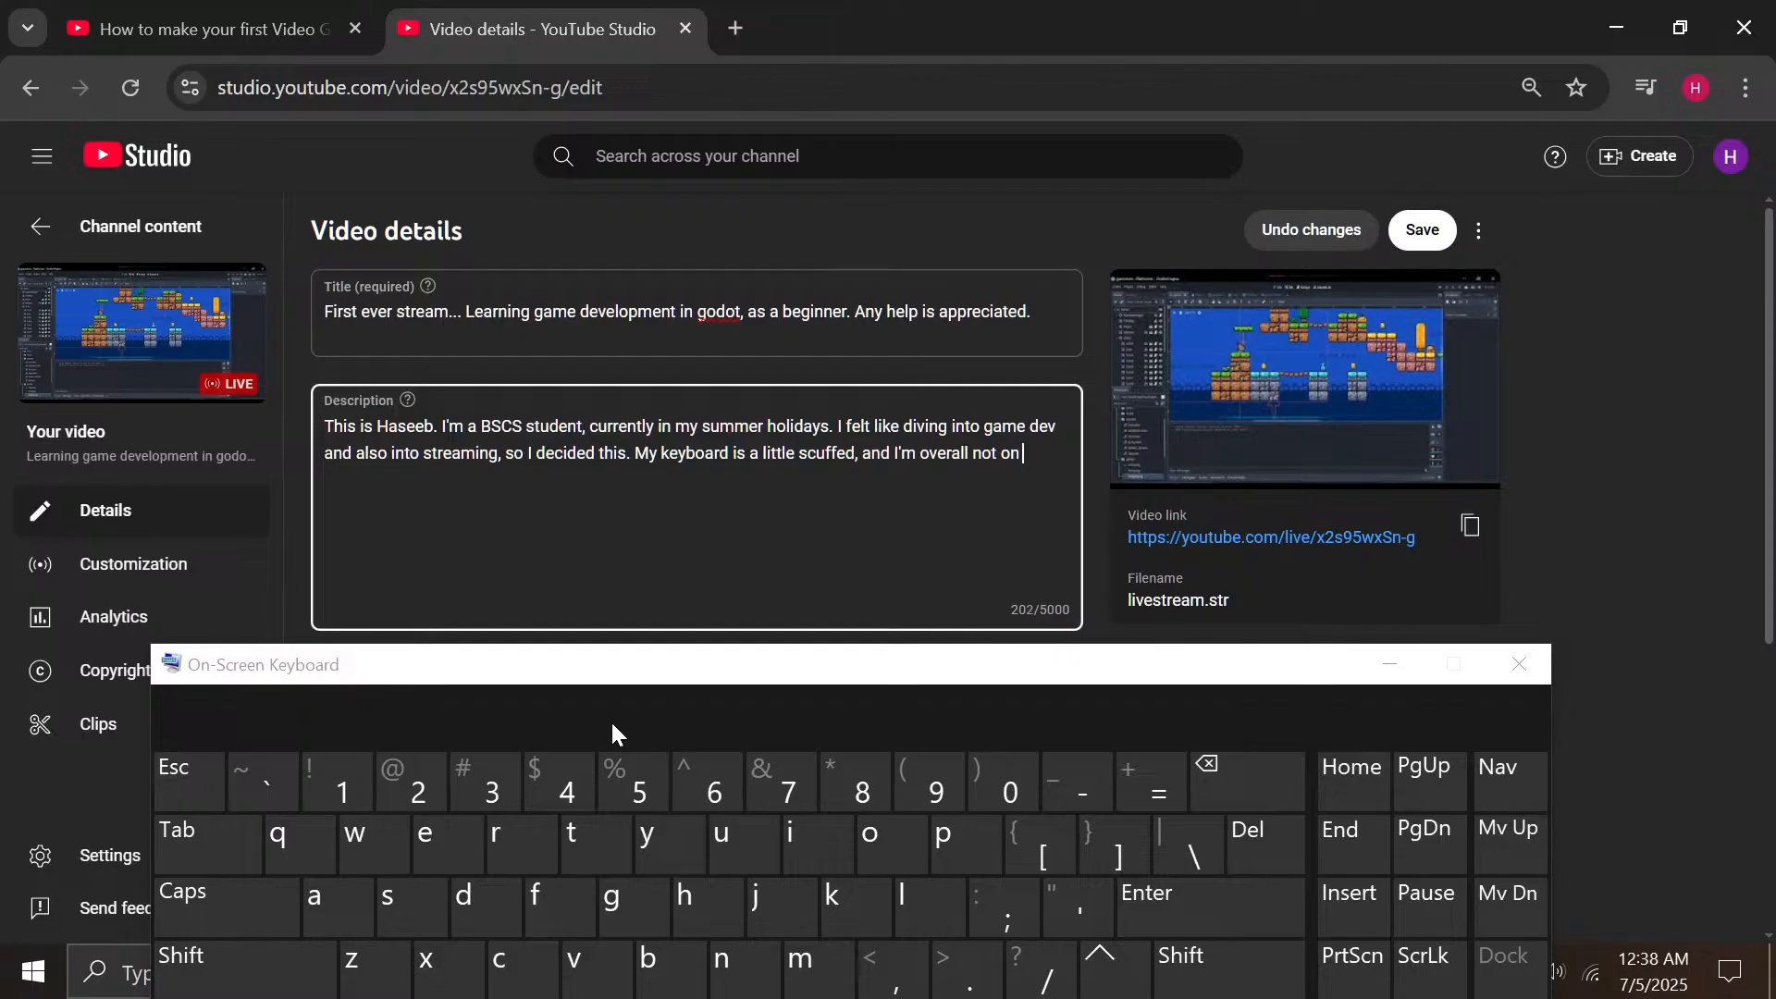
{"action": "type", "text": "a great setup. "}
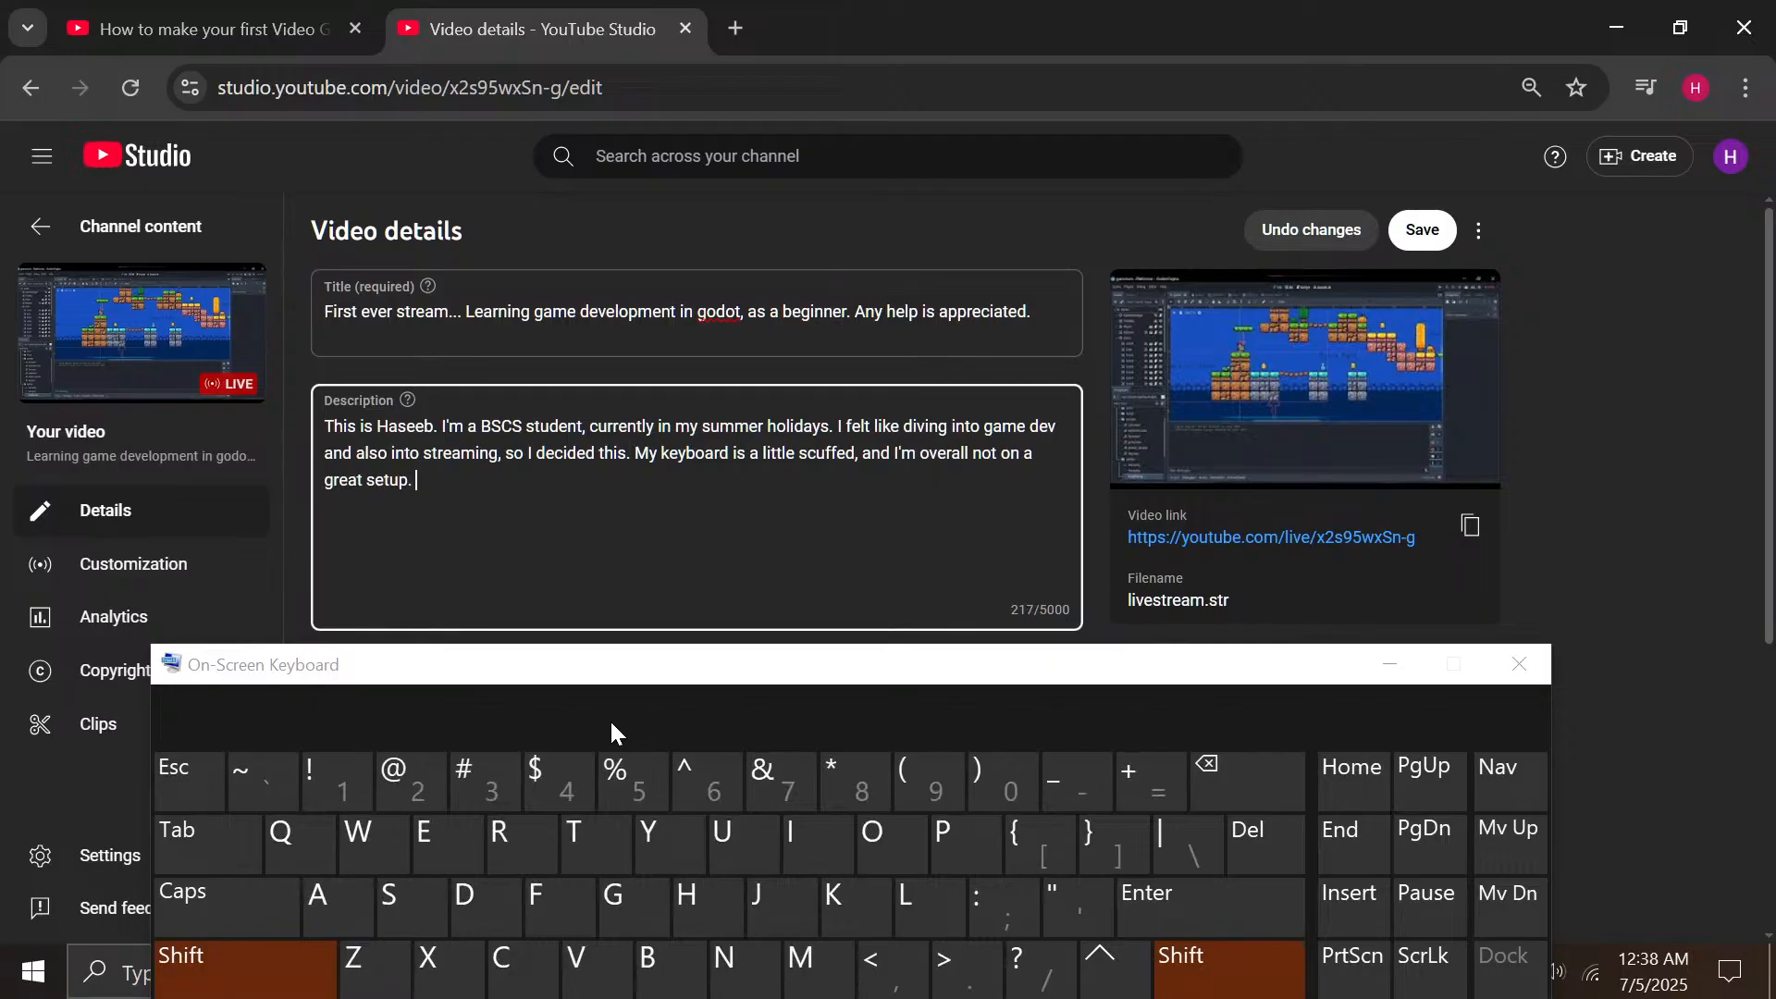
End the description with "Any recommendations and help with regards to game dev or streaming are appreciated." and save the video details
{"action": "type", "text": "Any r"}
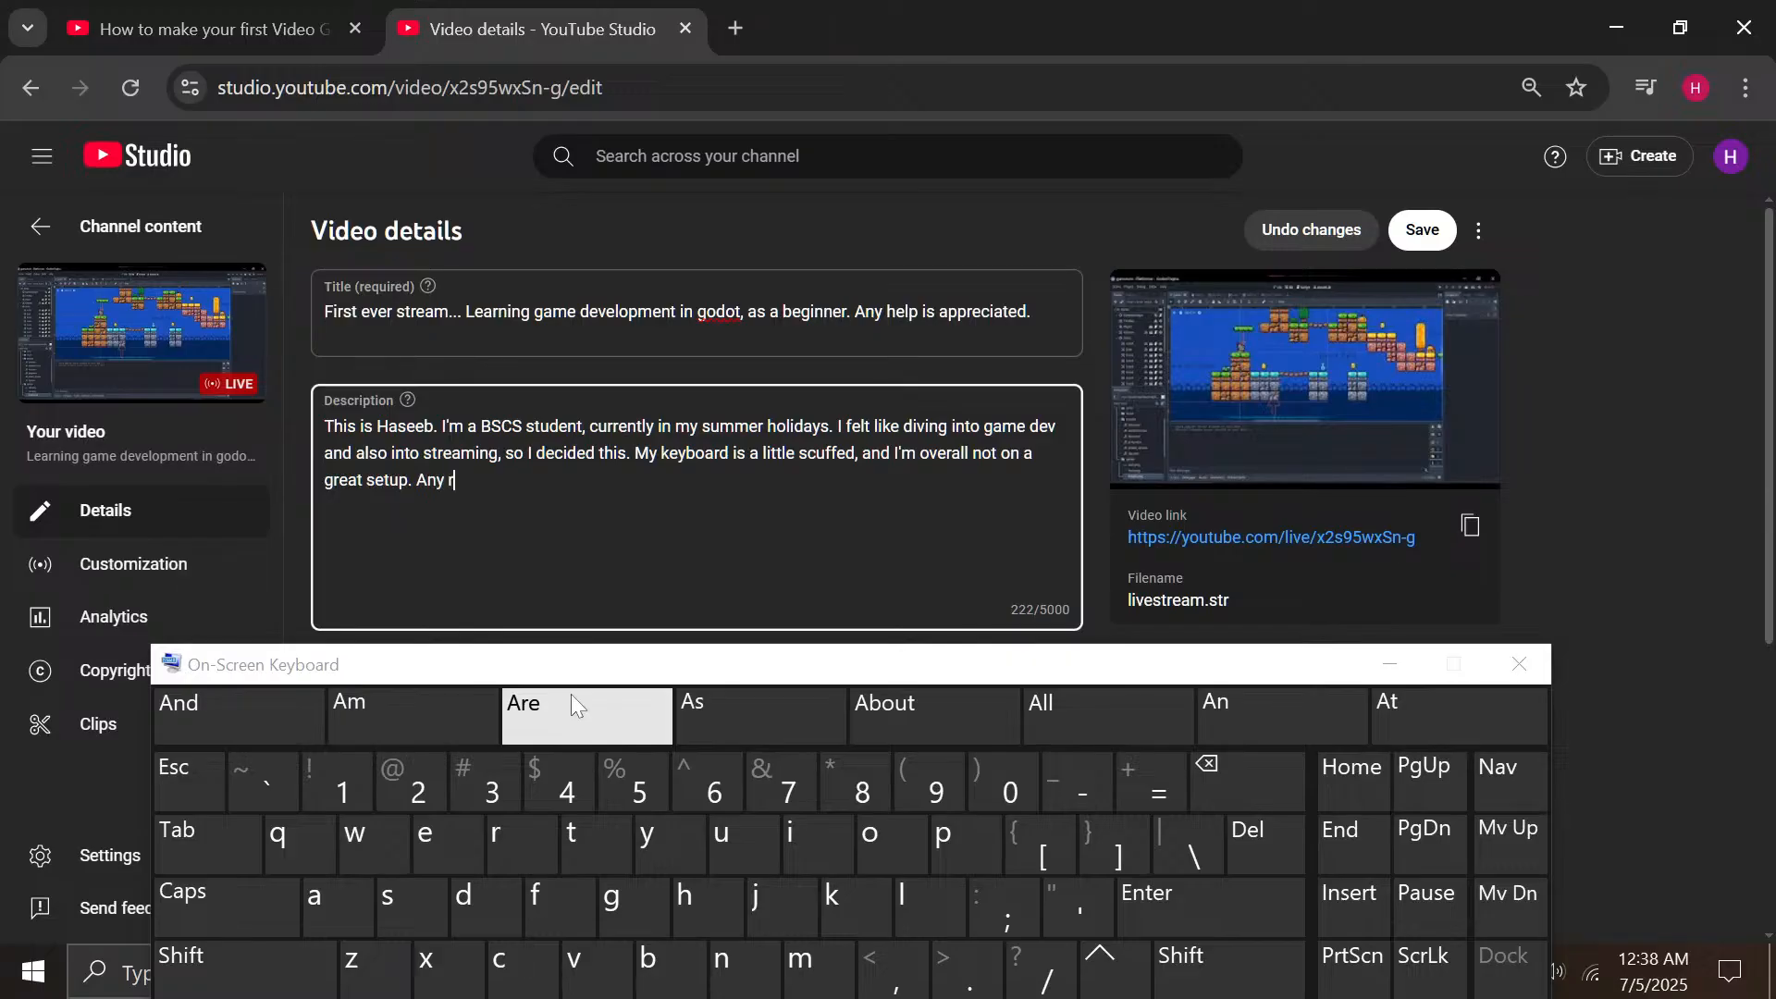
{"action": "type", "text": "ecommendations and h"}
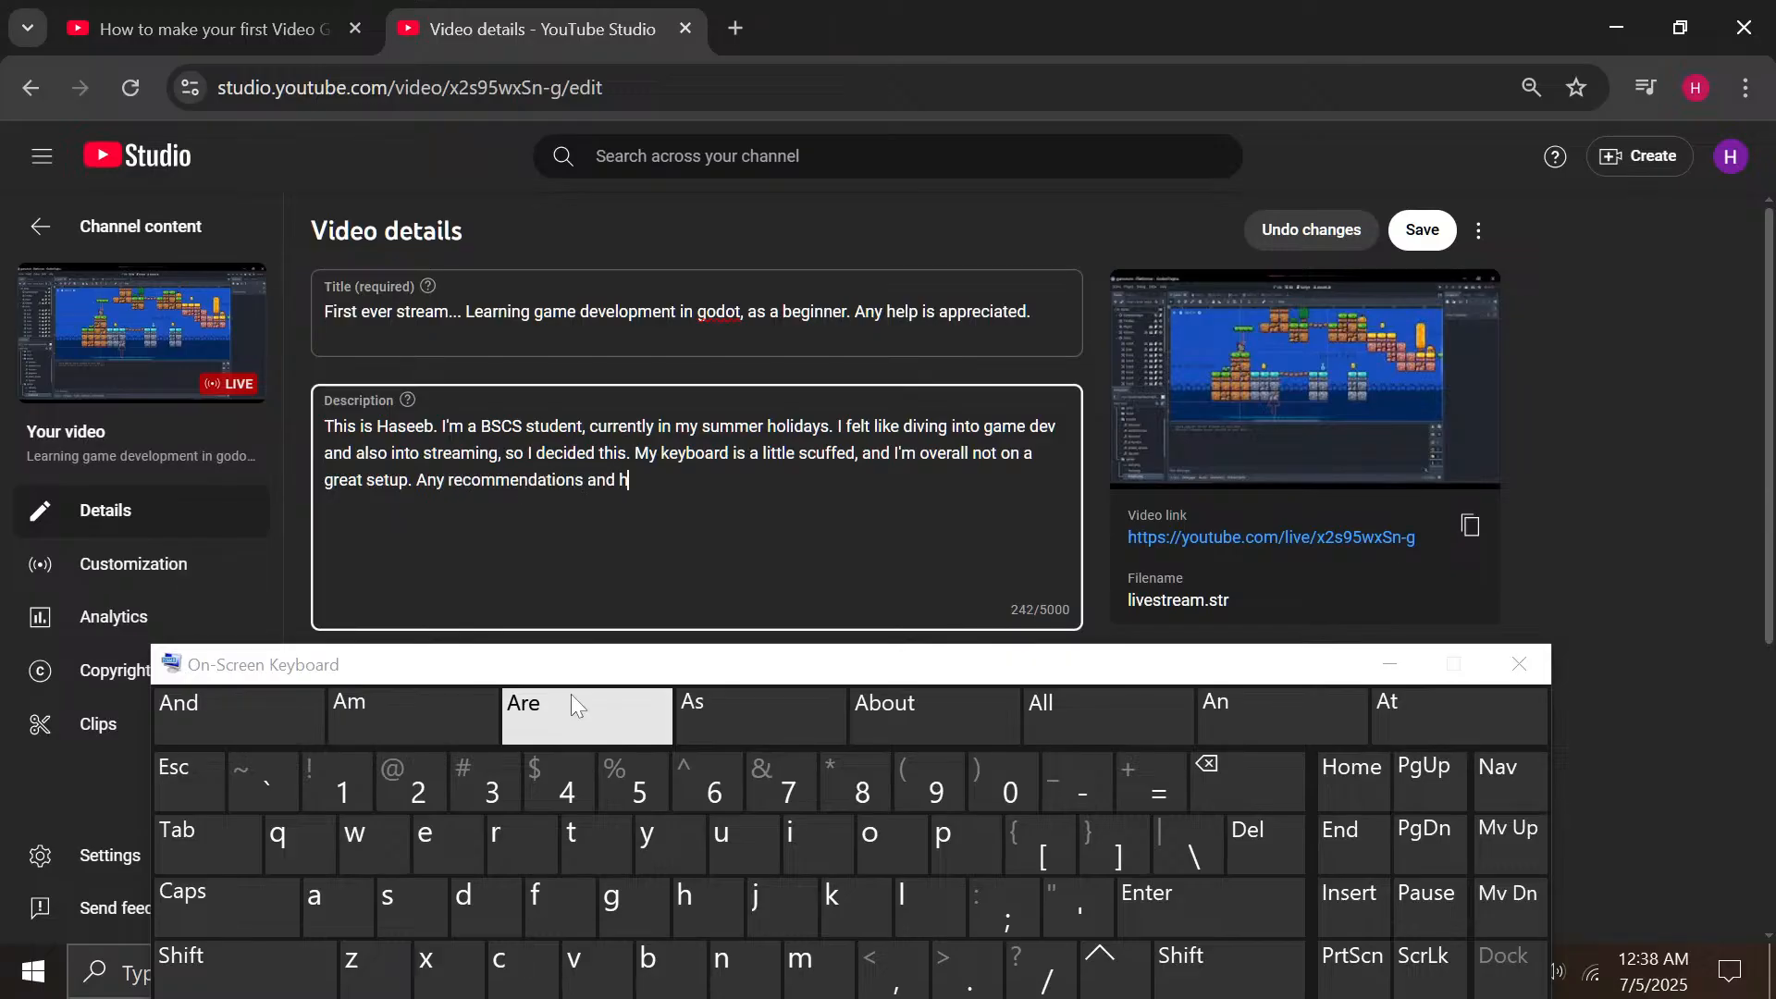
{"action": "type", "text": "elp with regards to "}
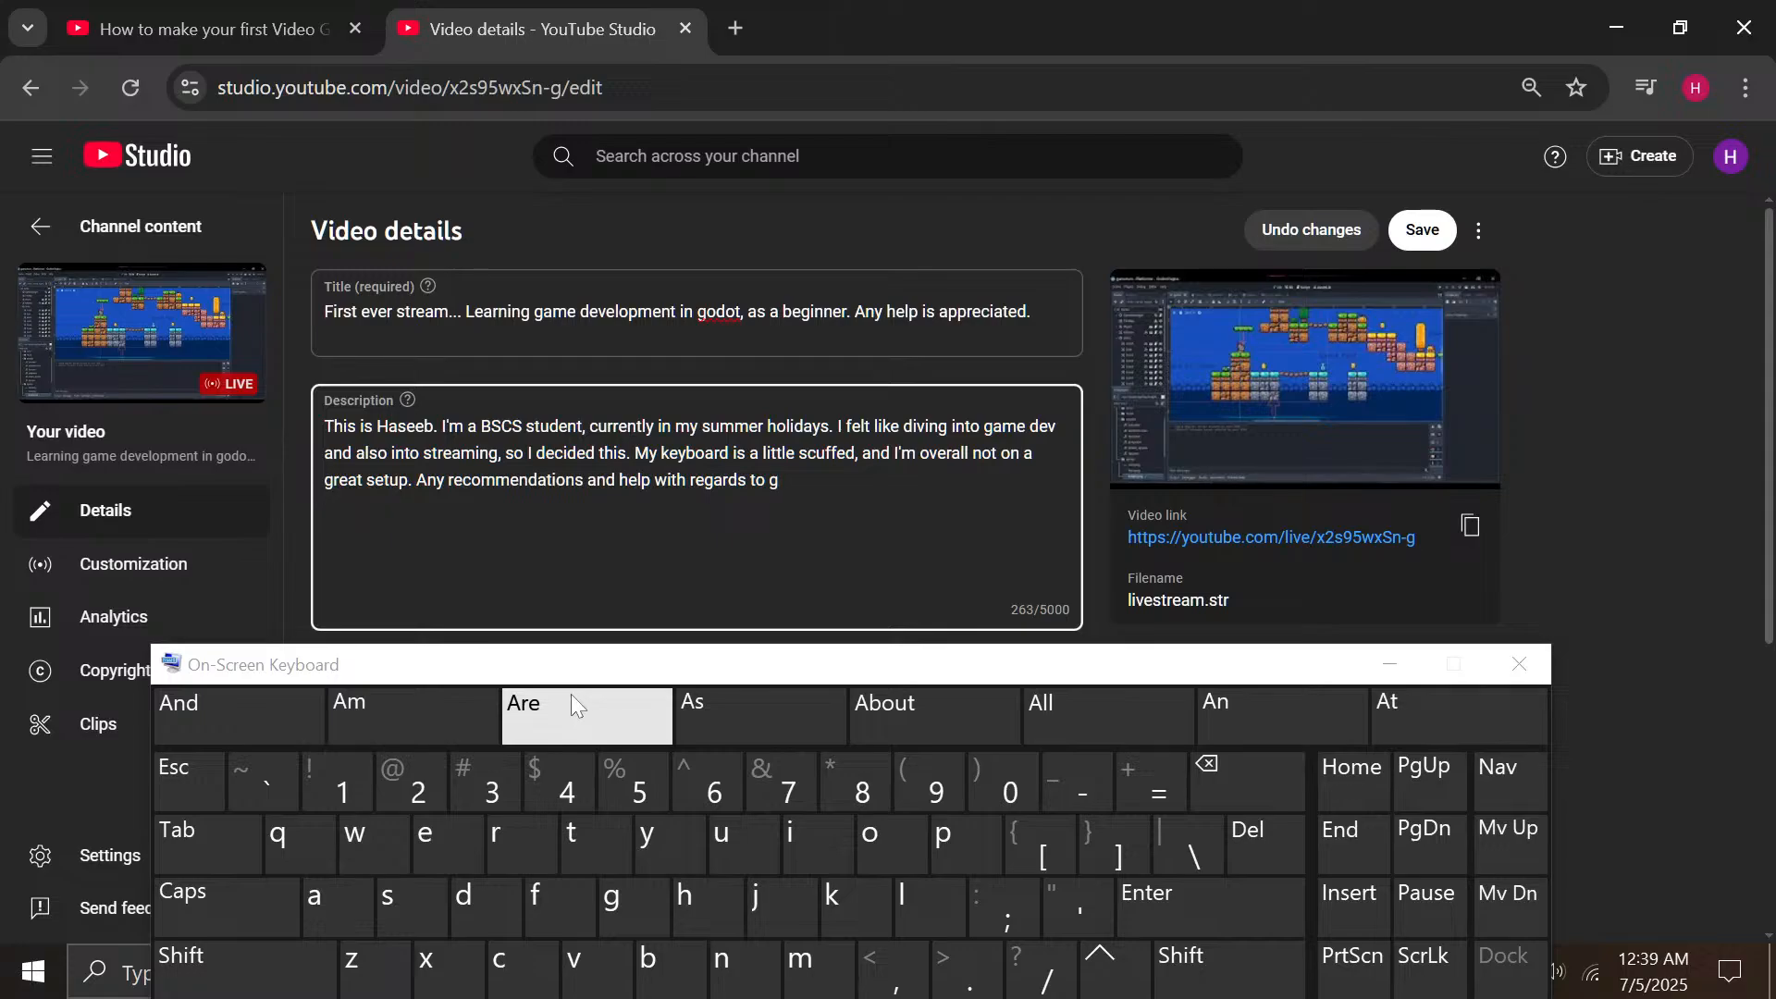
{"action": "type", "text": "game dev or streaming are "}
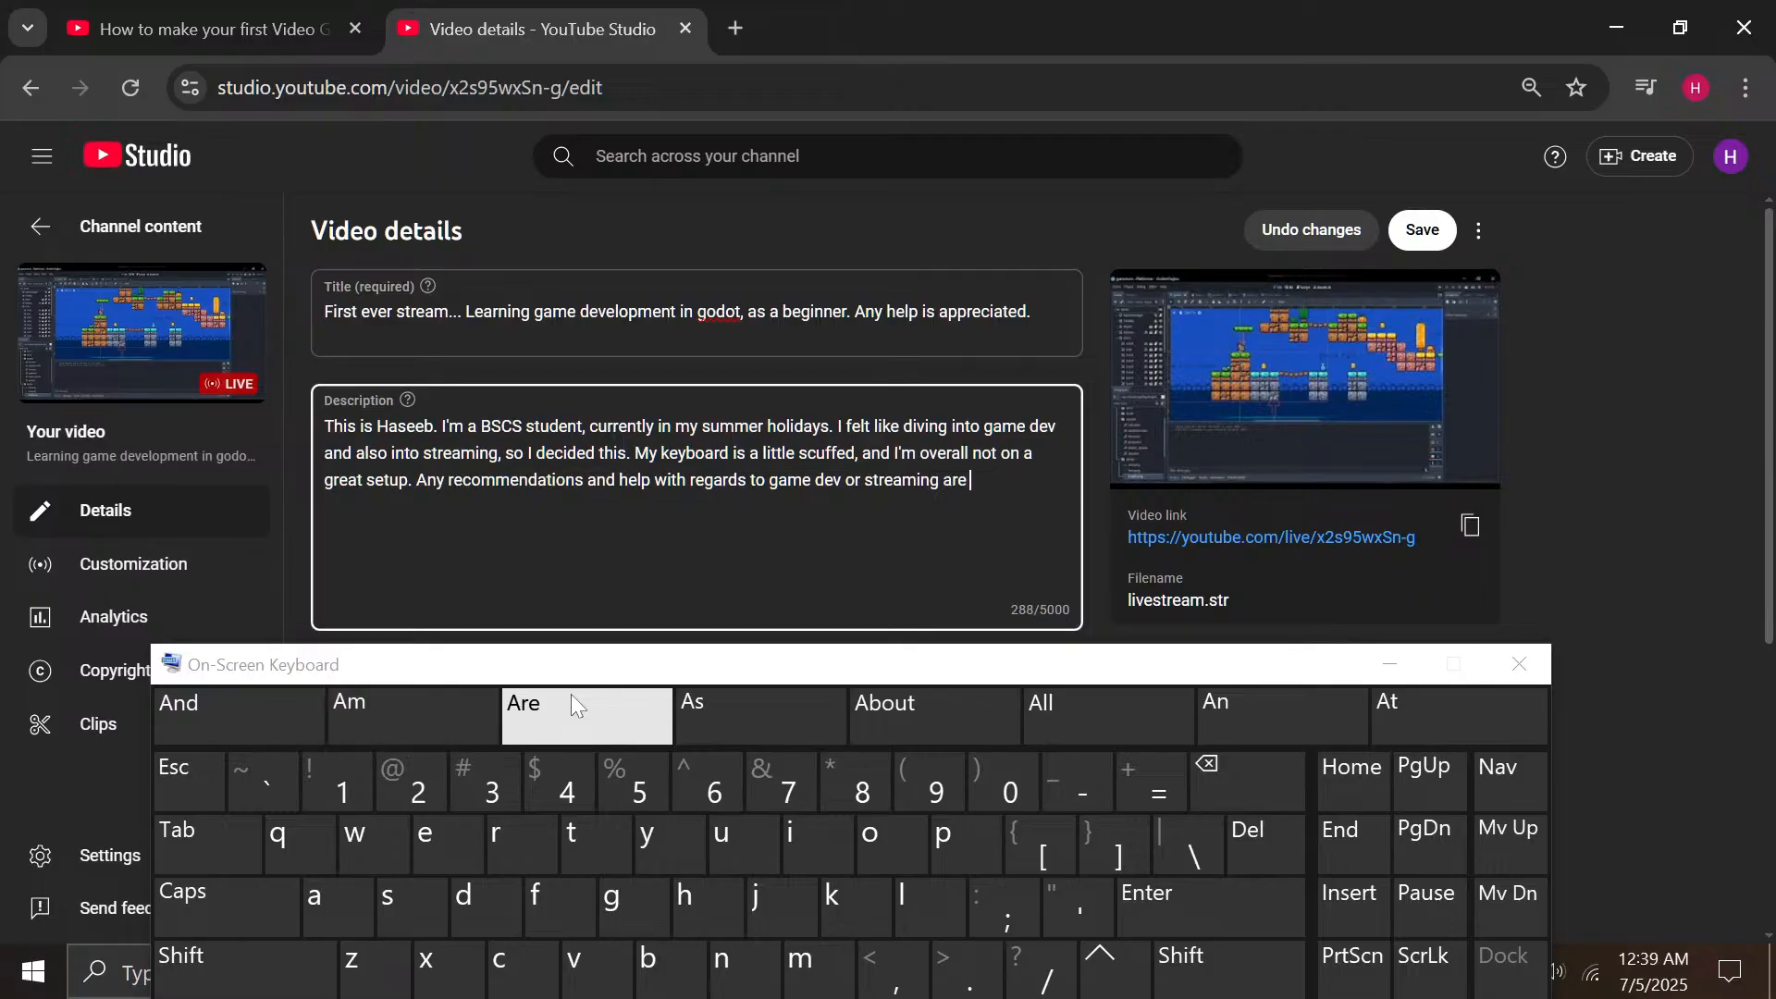
{"action": "type", "text": "appreciated."}
{"action": "type", "text": "w"}
{"action": "key", "text": "BackSpace"}
{"action": "scroll", "coordinate": [1157, 370], "scroll_direction": "down", "scroll_amount": 3}
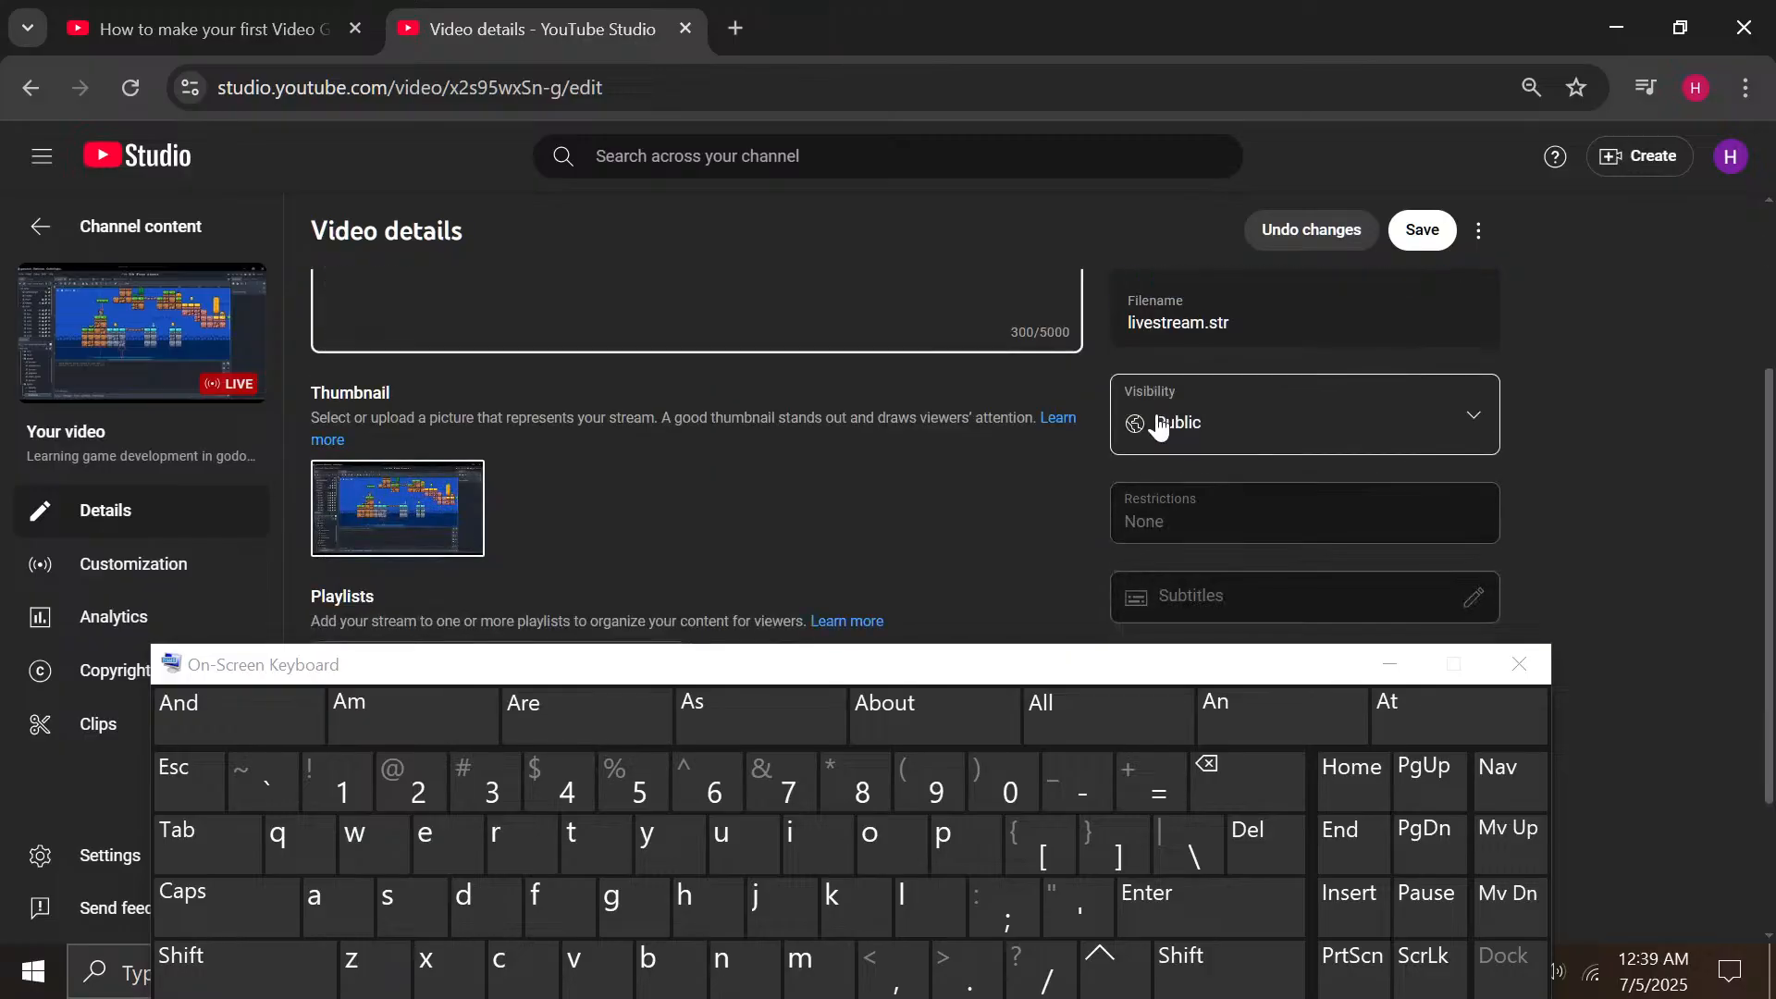
{"action": "scroll", "coordinate": [1525, 418], "scroll_direction": "up", "scroll_amount": 3}
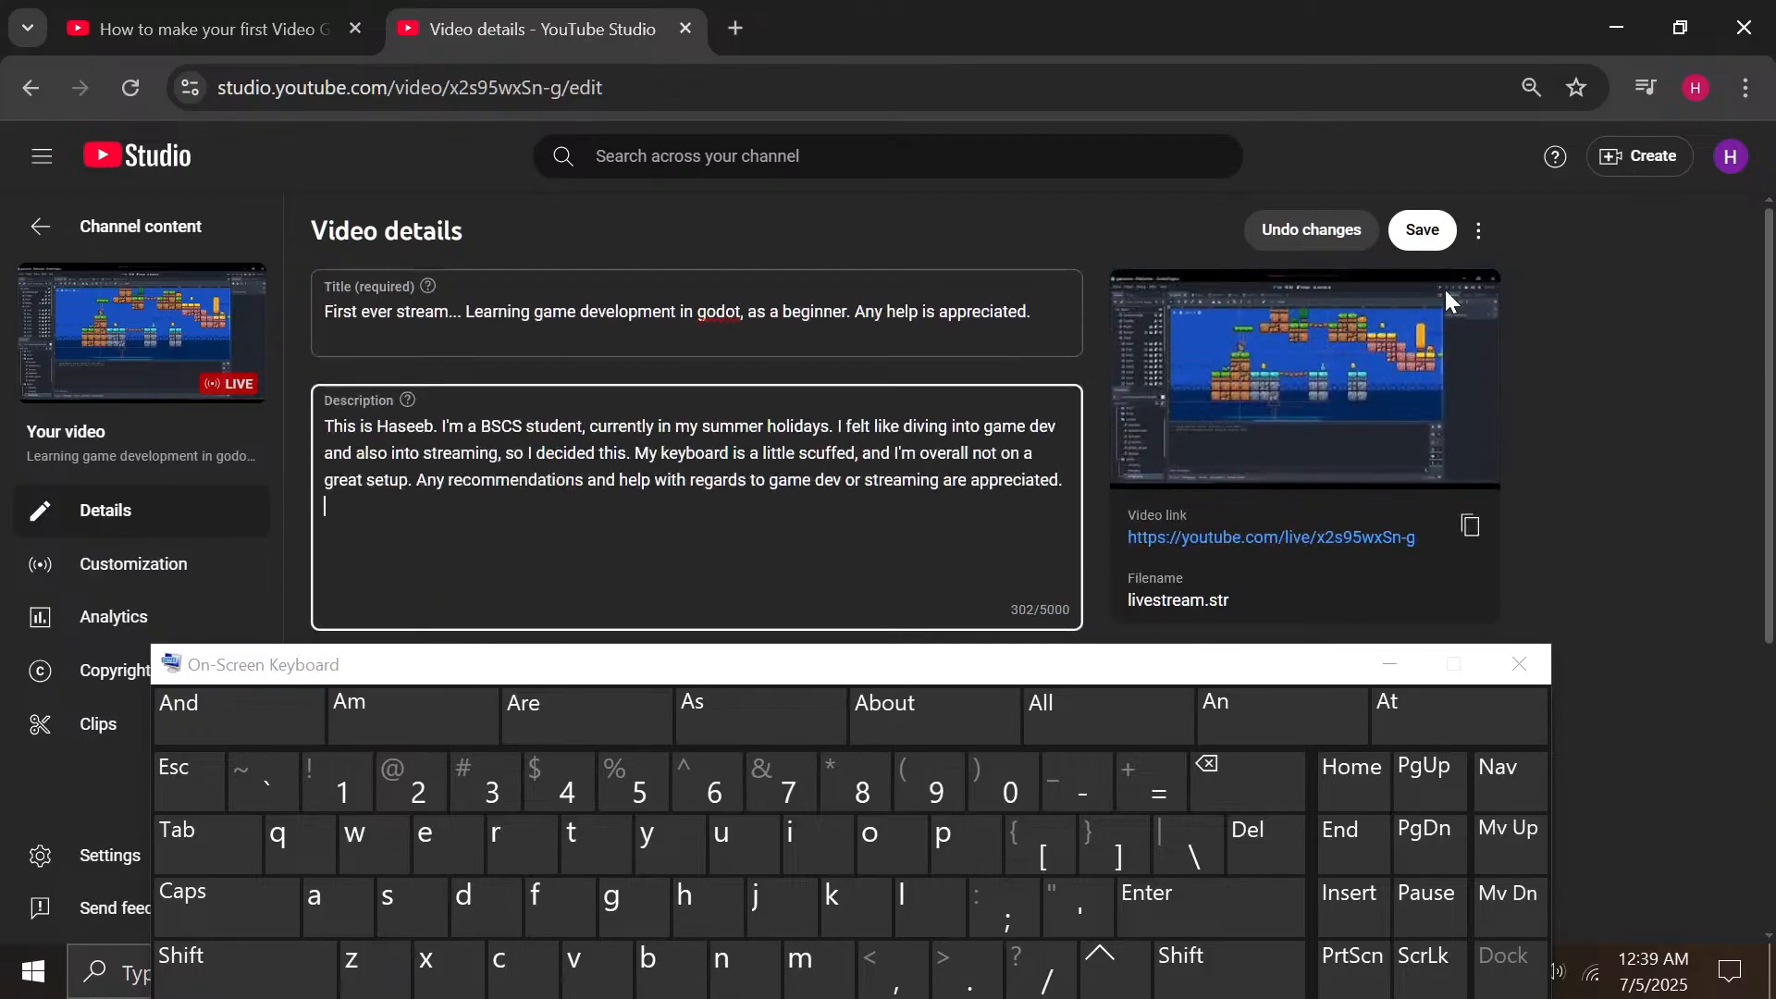
{"action": "left_click", "coordinate": [1422, 230]}
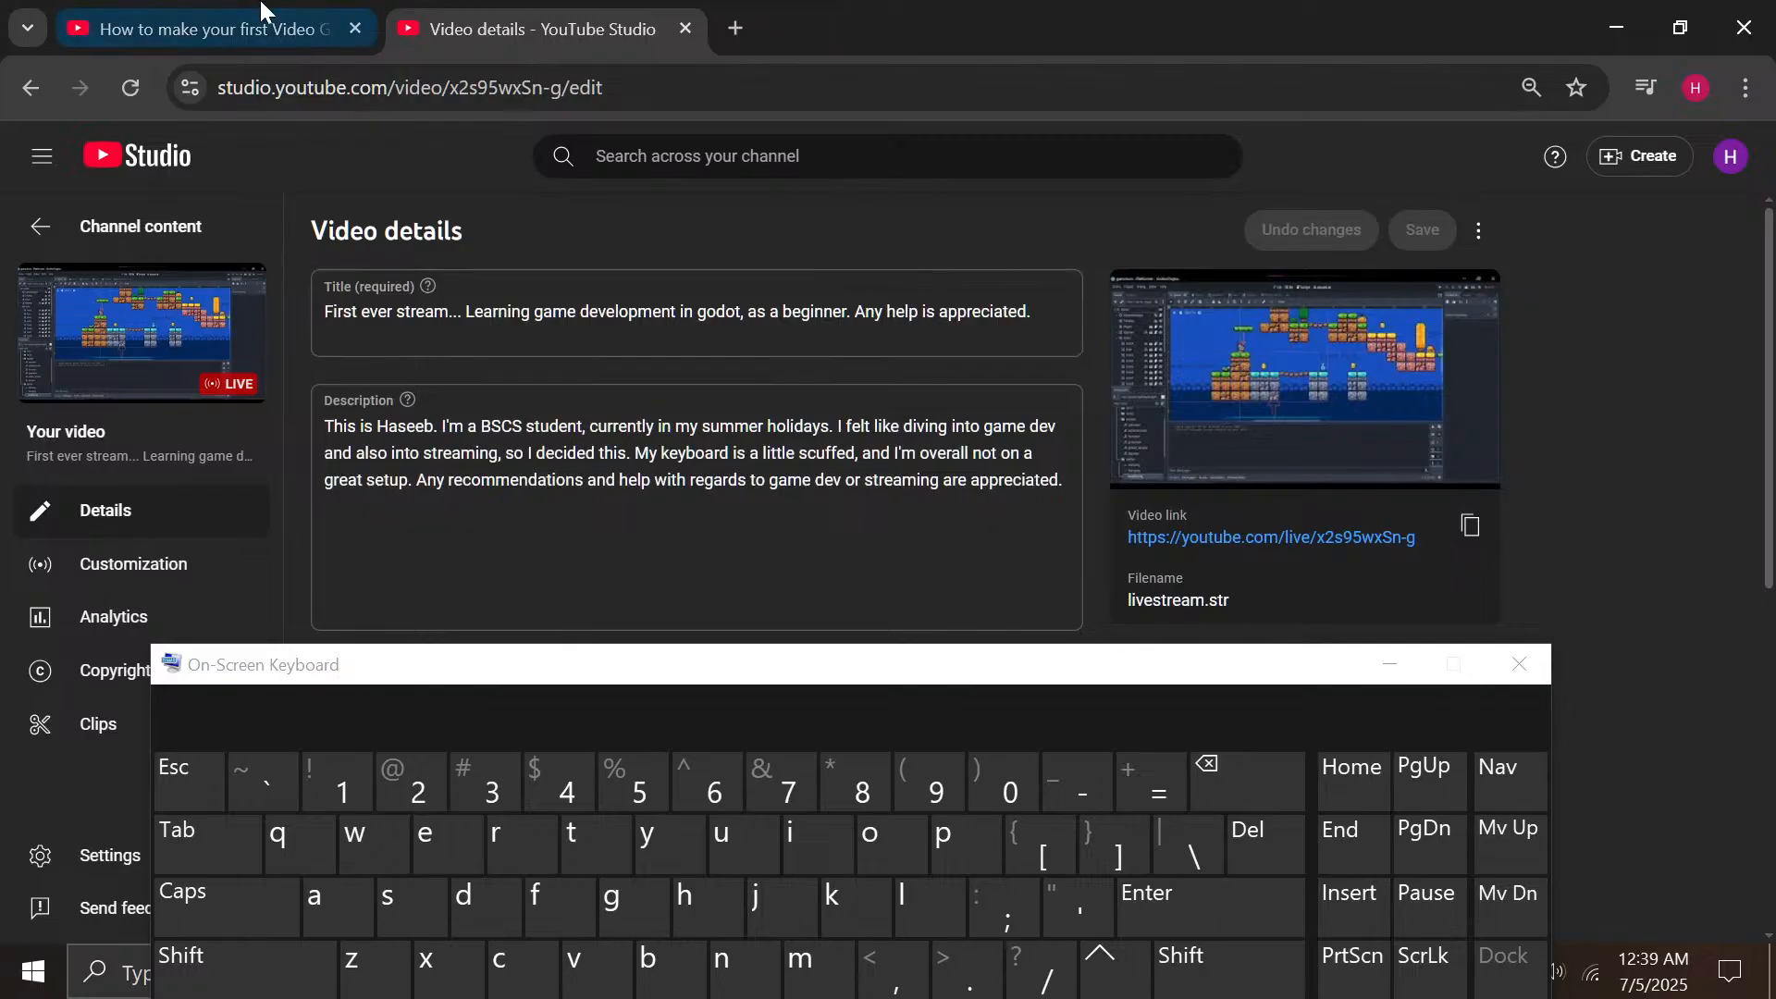
Look through the stream's remaining details, including its thumbnail, visibility, playlist and audience settings
{"action": "left_click", "coordinate": [204, 29]}
{"action": "left_click", "coordinate": [601, 29]}
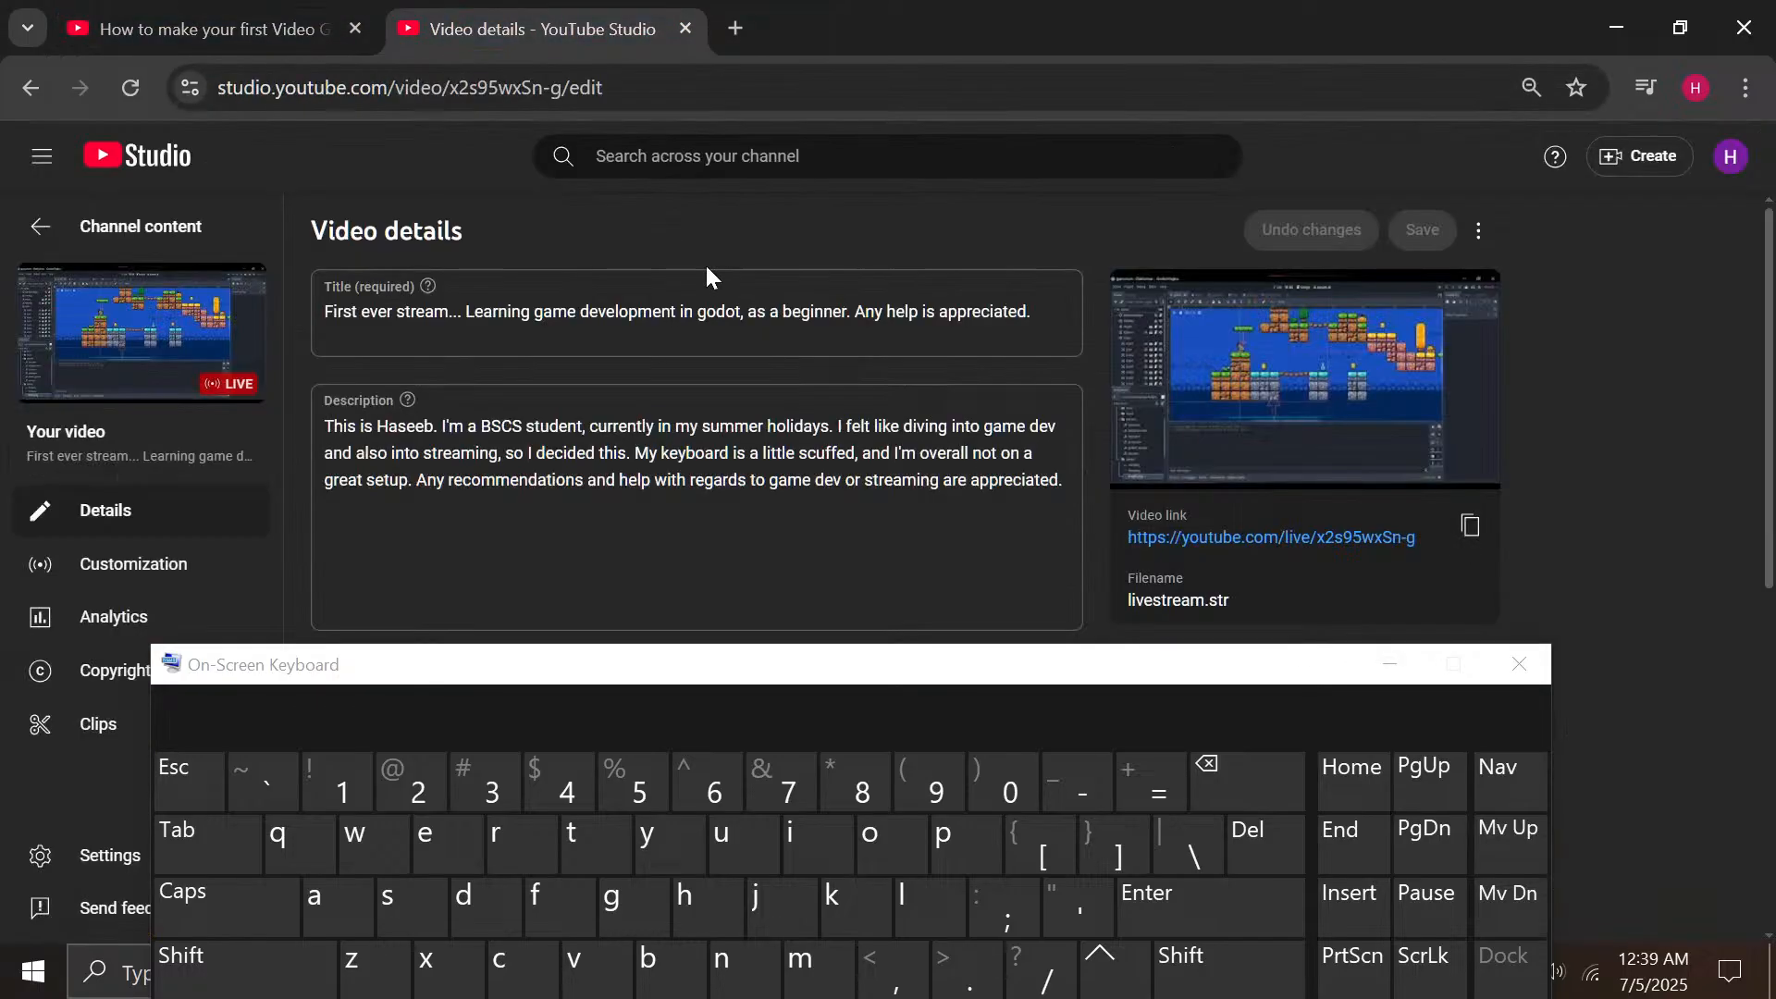
{"action": "scroll", "coordinate": [1067, 507], "scroll_direction": "down", "scroll_amount": 6}
{"action": "scroll", "coordinate": [1095, 474], "scroll_direction": "up", "scroll_amount": 5}
{"action": "scroll", "coordinate": [1106, 465], "scroll_direction": "down", "scroll_amount": 6}
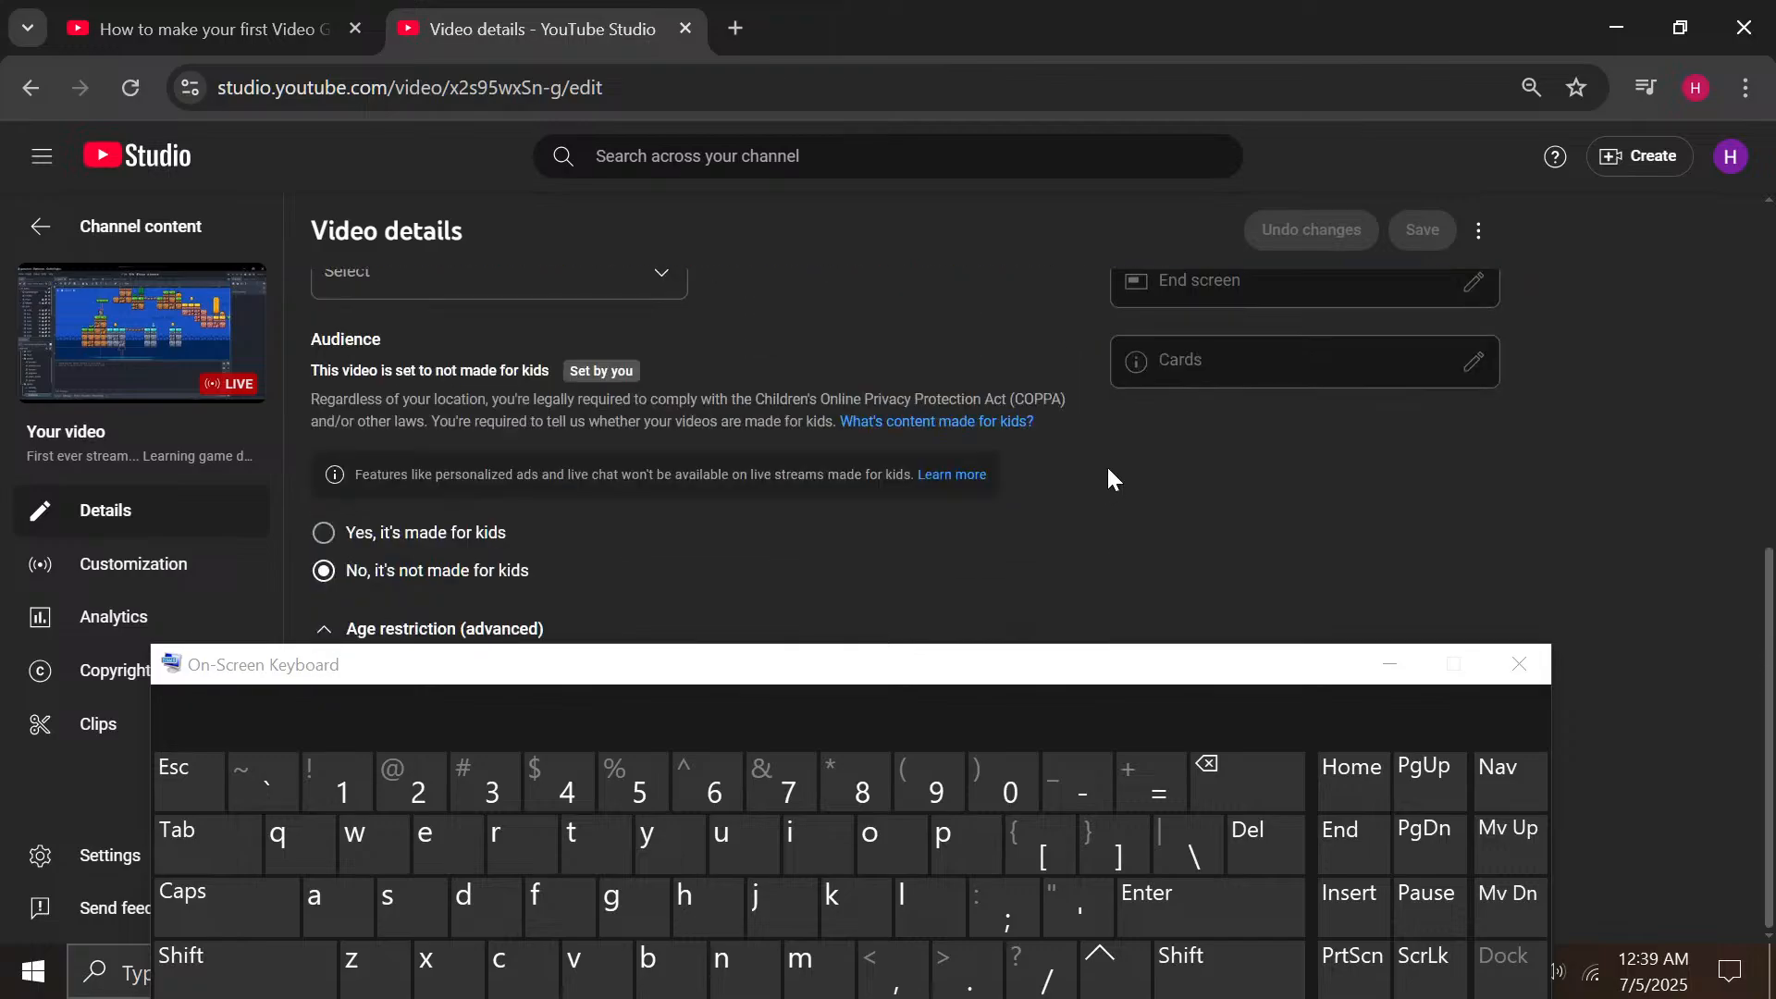
{"action": "scroll", "coordinate": [1280, 503], "scroll_direction": "up", "scroll_amount": 4}
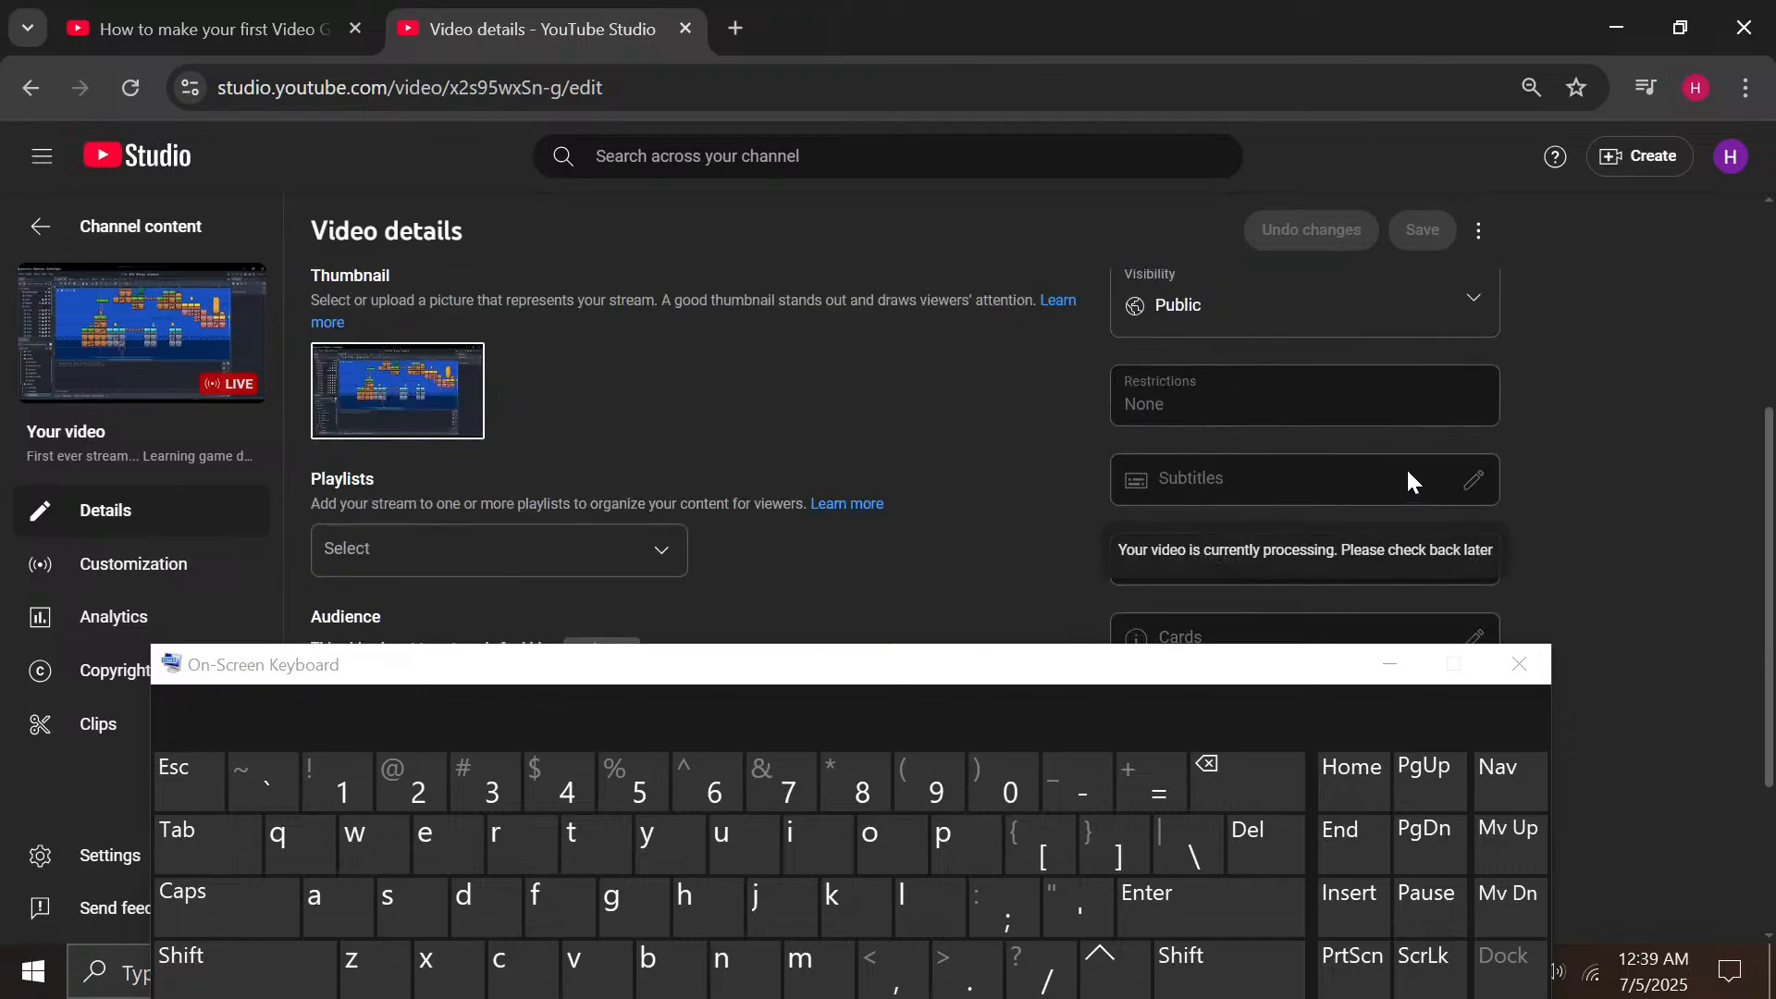
{"action": "scroll", "coordinate": [1405, 474], "scroll_direction": "up", "scroll_amount": 3}
{"action": "scroll", "coordinate": [1374, 486], "scroll_direction": "up", "scroll_amount": 3}
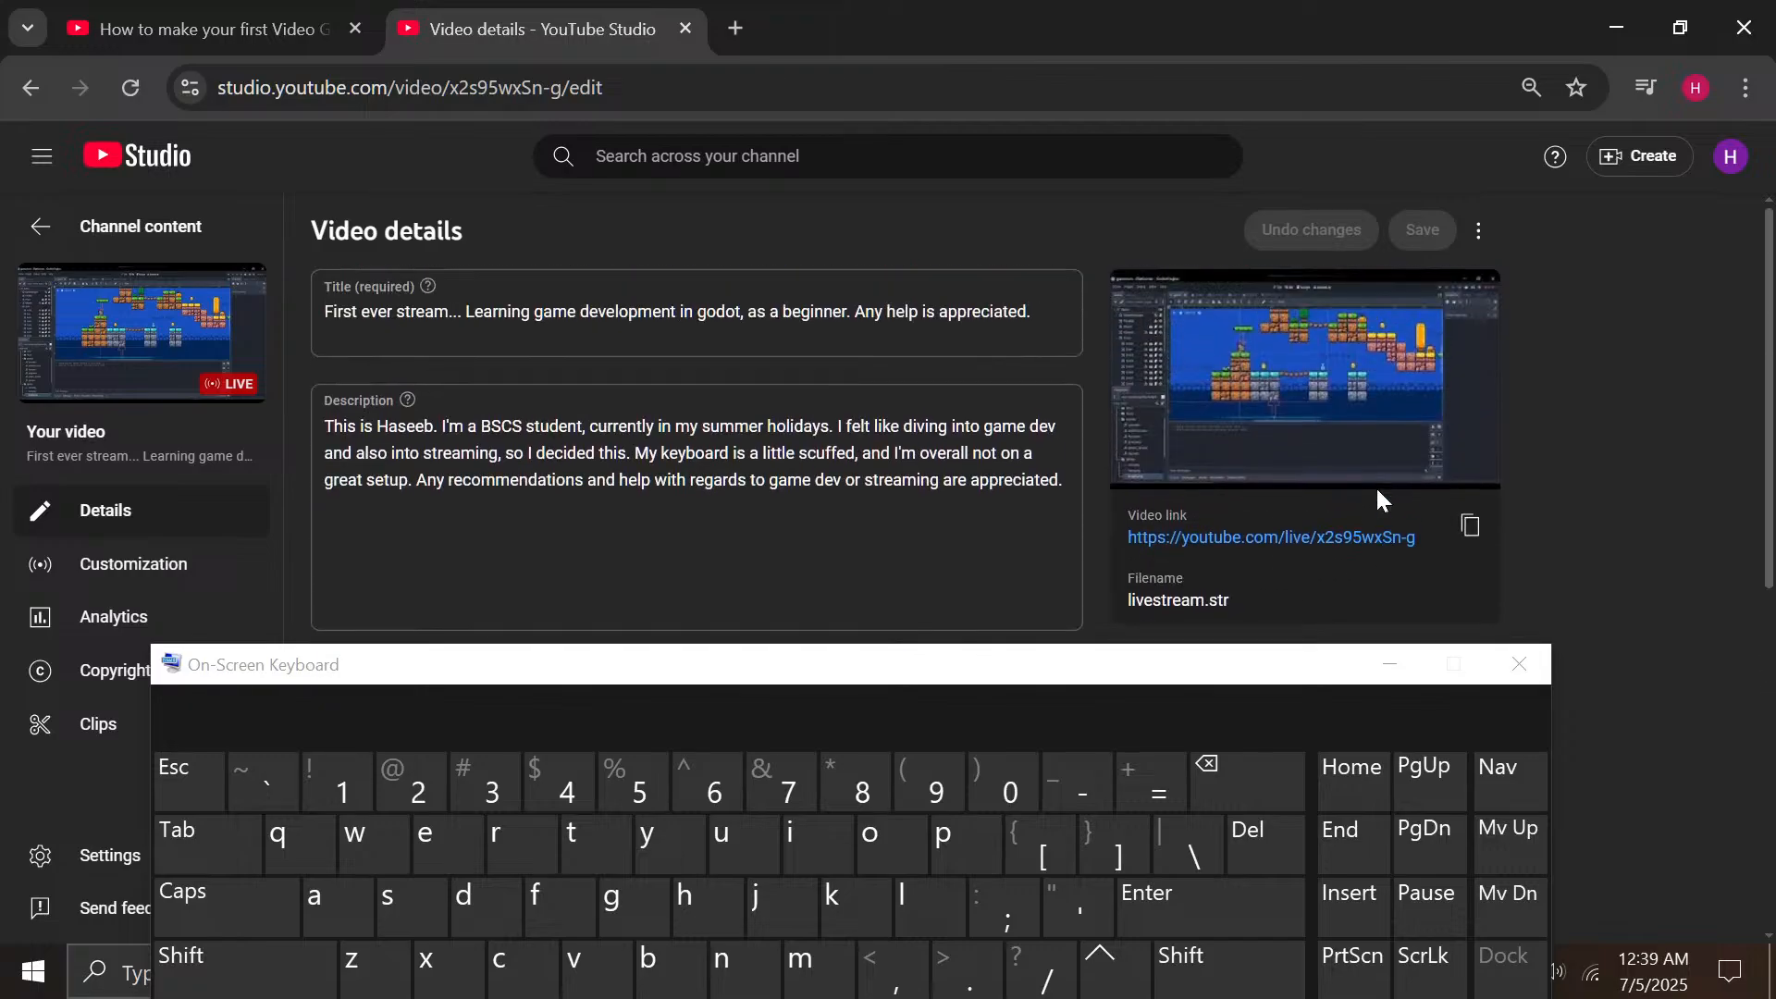
{"action": "scroll", "coordinate": [1475, 490], "scroll_direction": "down", "scroll_amount": 10}
{"action": "scroll", "coordinate": [983, 485], "scroll_direction": "up", "scroll_amount": 4}
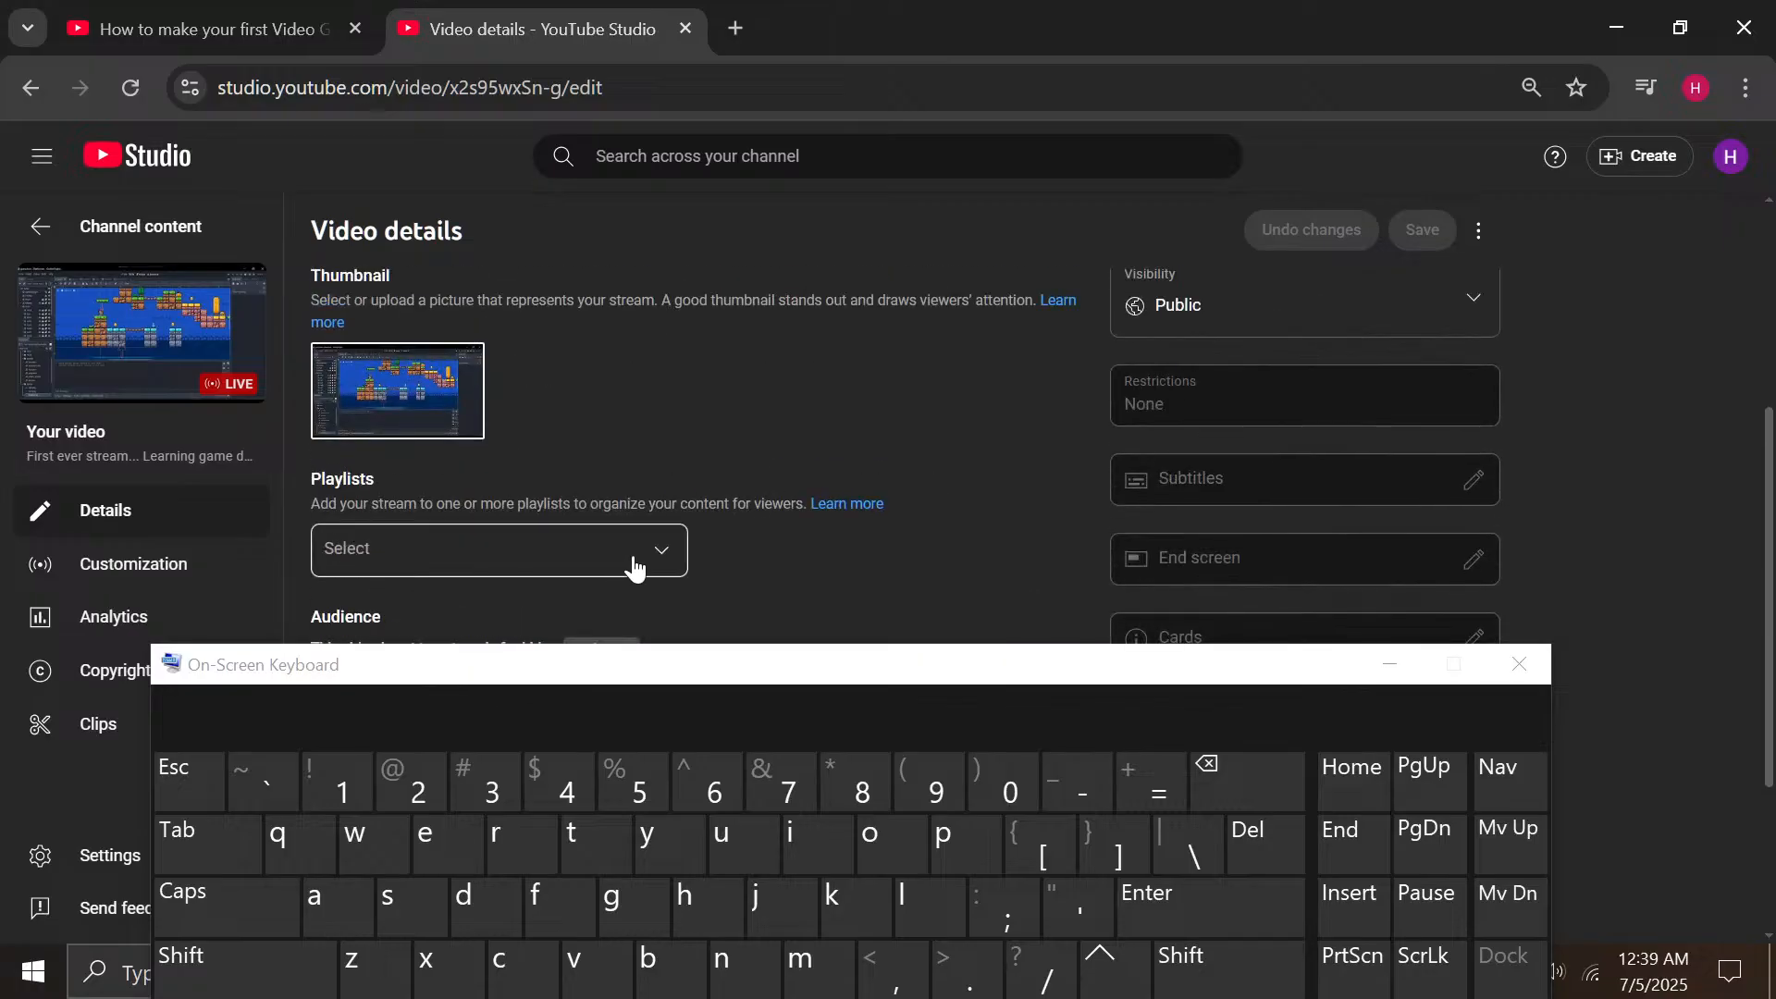
{"action": "left_click", "coordinate": [629, 566]}
{"action": "left_click", "coordinate": [853, 559]}
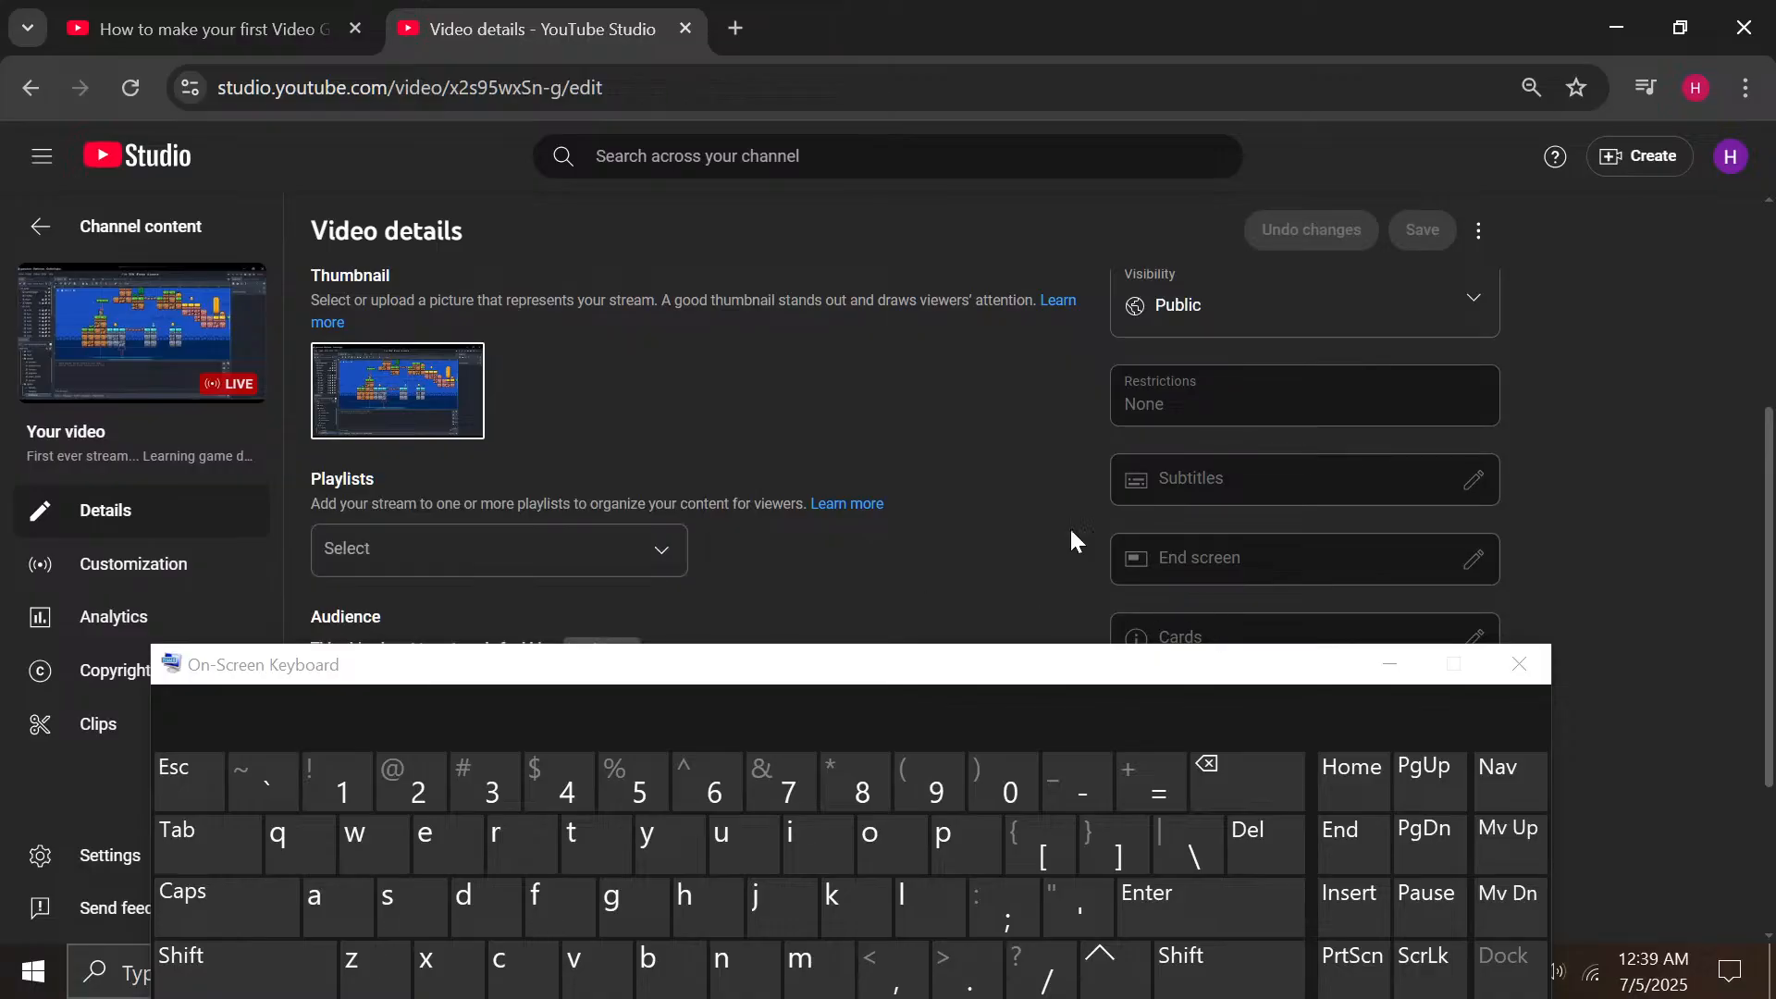
{"action": "scroll", "coordinate": [1064, 527], "scroll_direction": "down", "scroll_amount": 3}
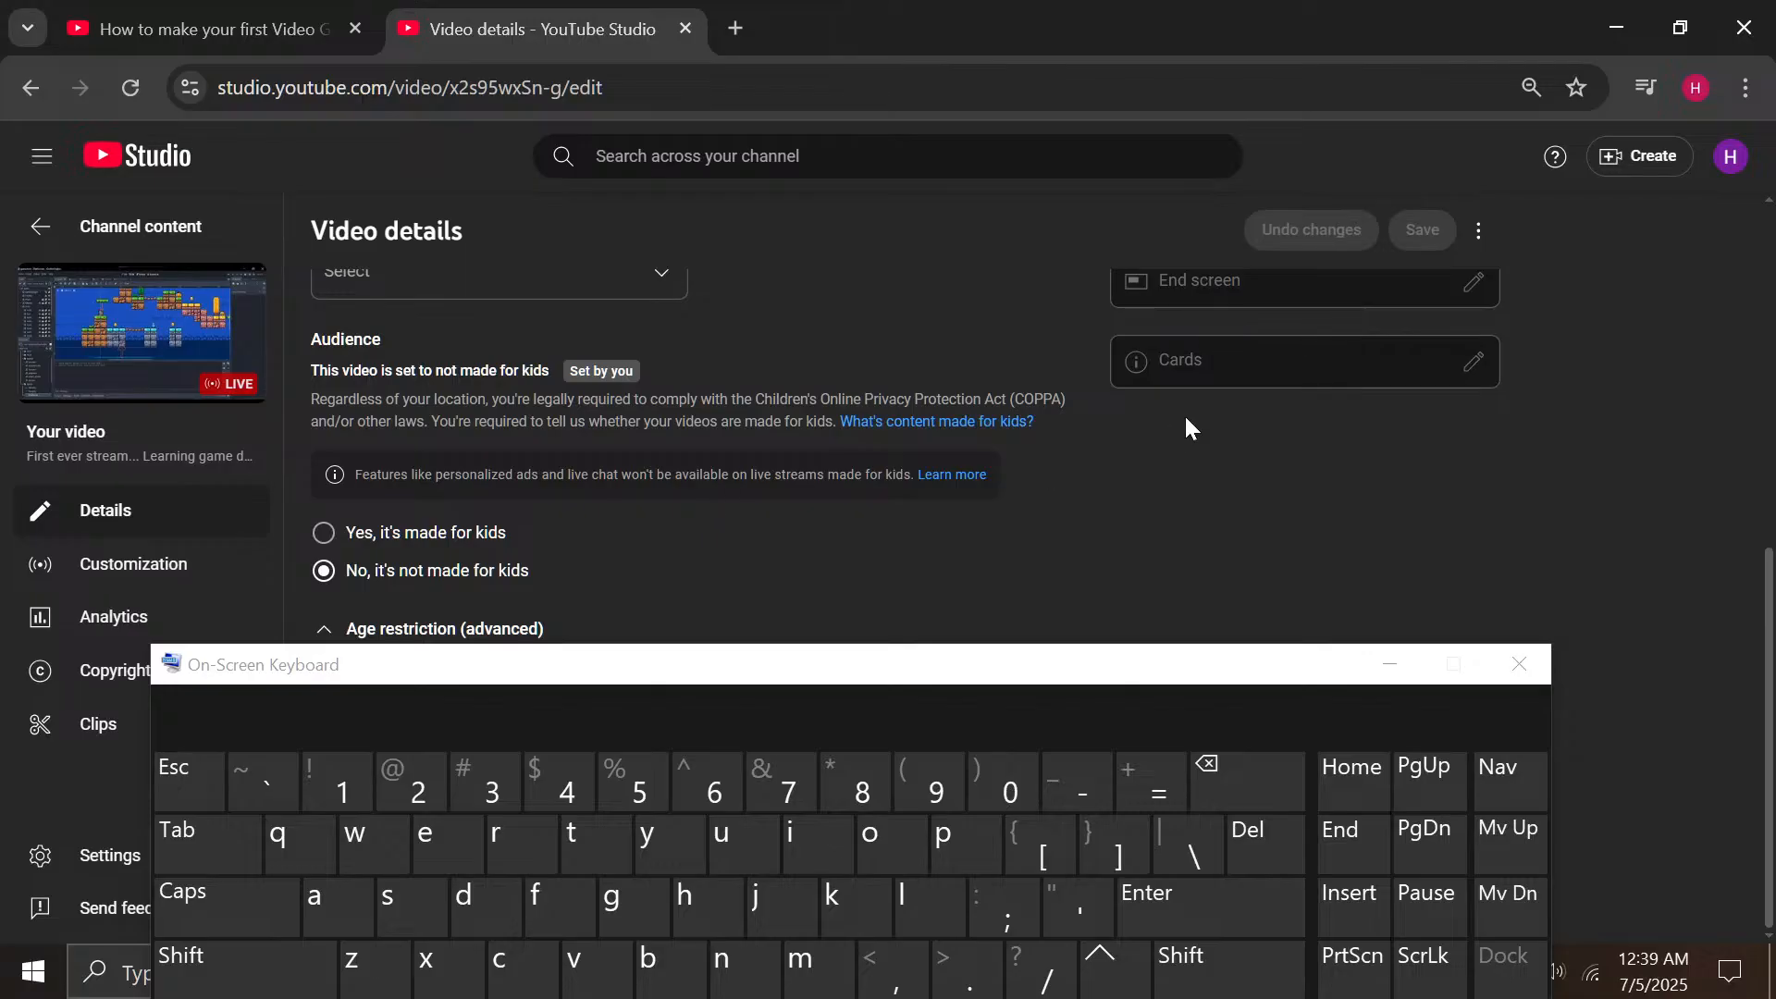
Close the On-Screen Keyboard and dismiss the pop-up tips about altered content and video clips
{"action": "left_click", "coordinate": [1519, 663]}
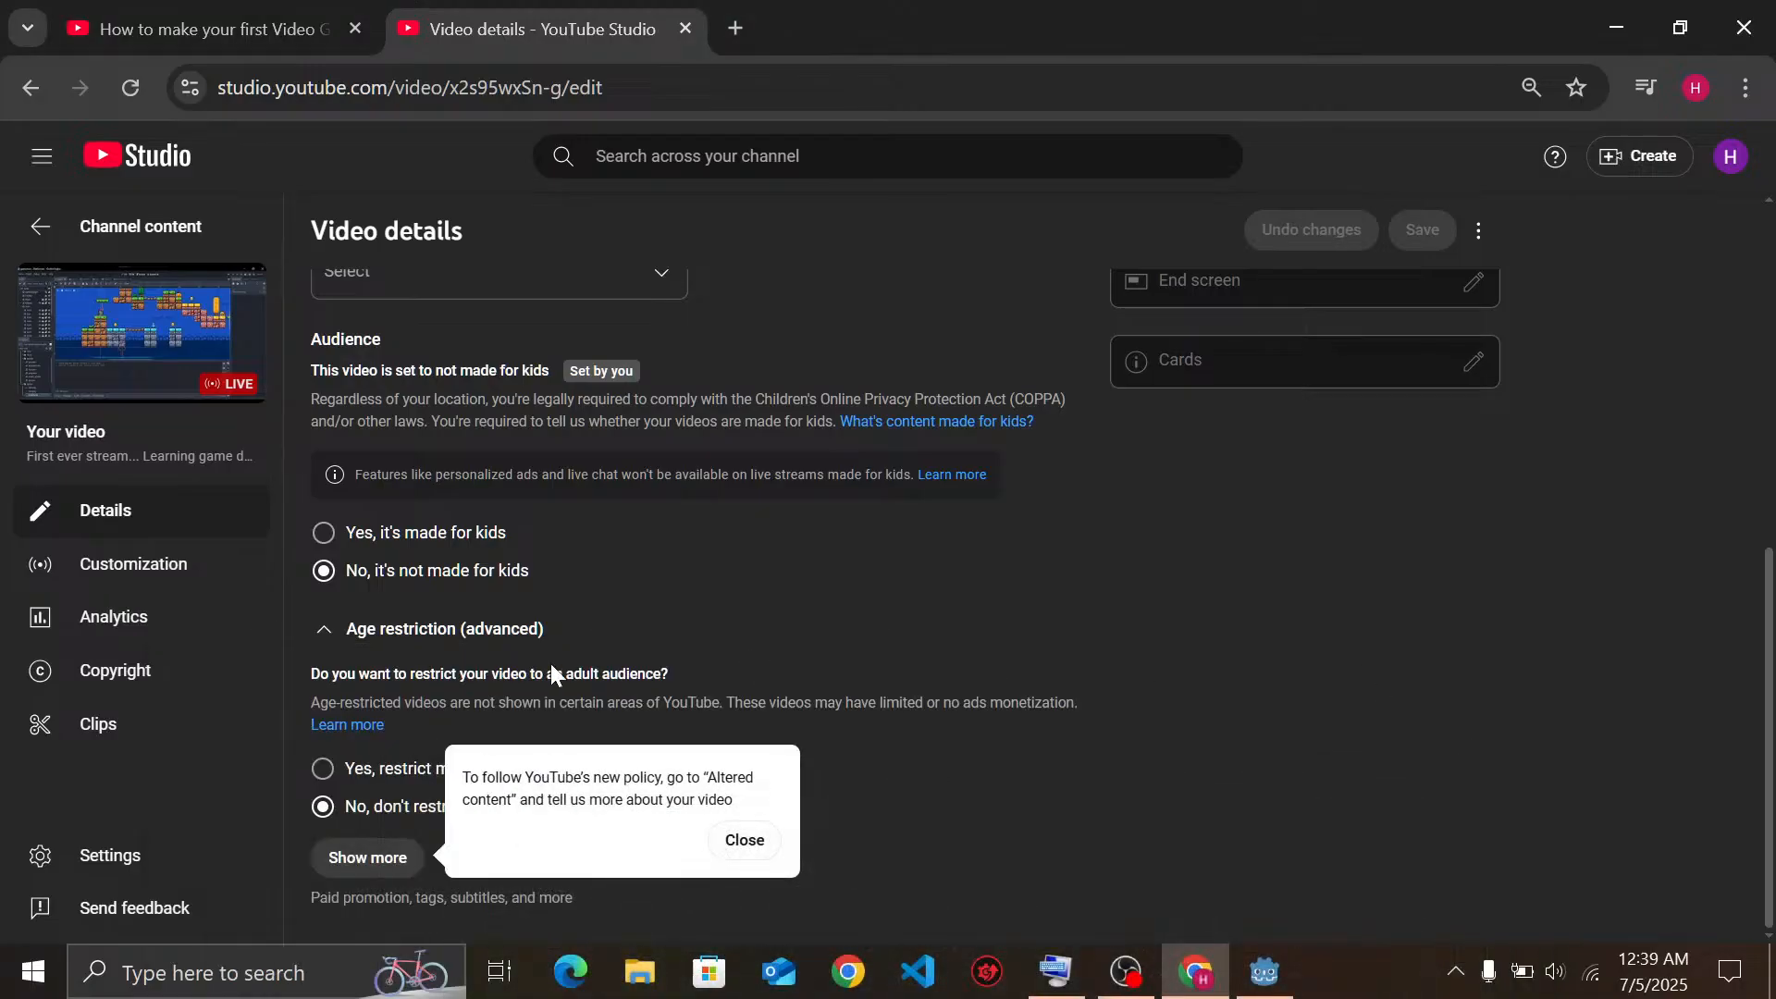
{"action": "left_click", "coordinate": [740, 842]}
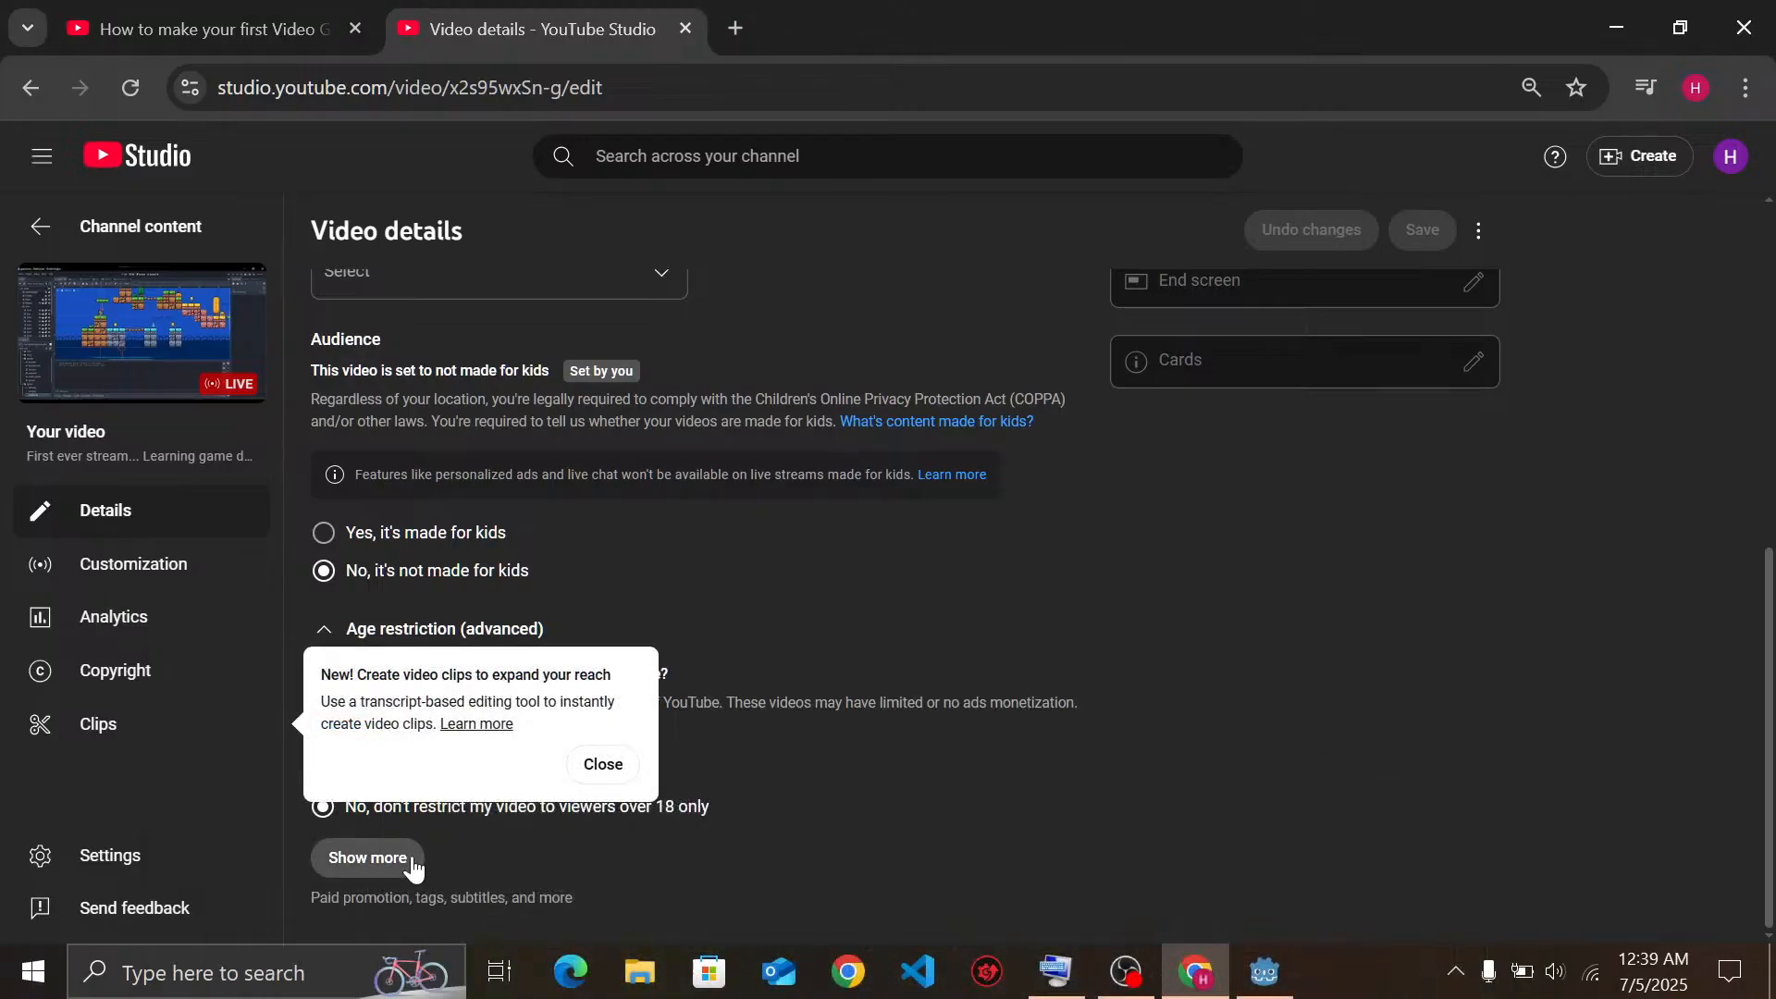
{"action": "left_click", "coordinate": [597, 766]}
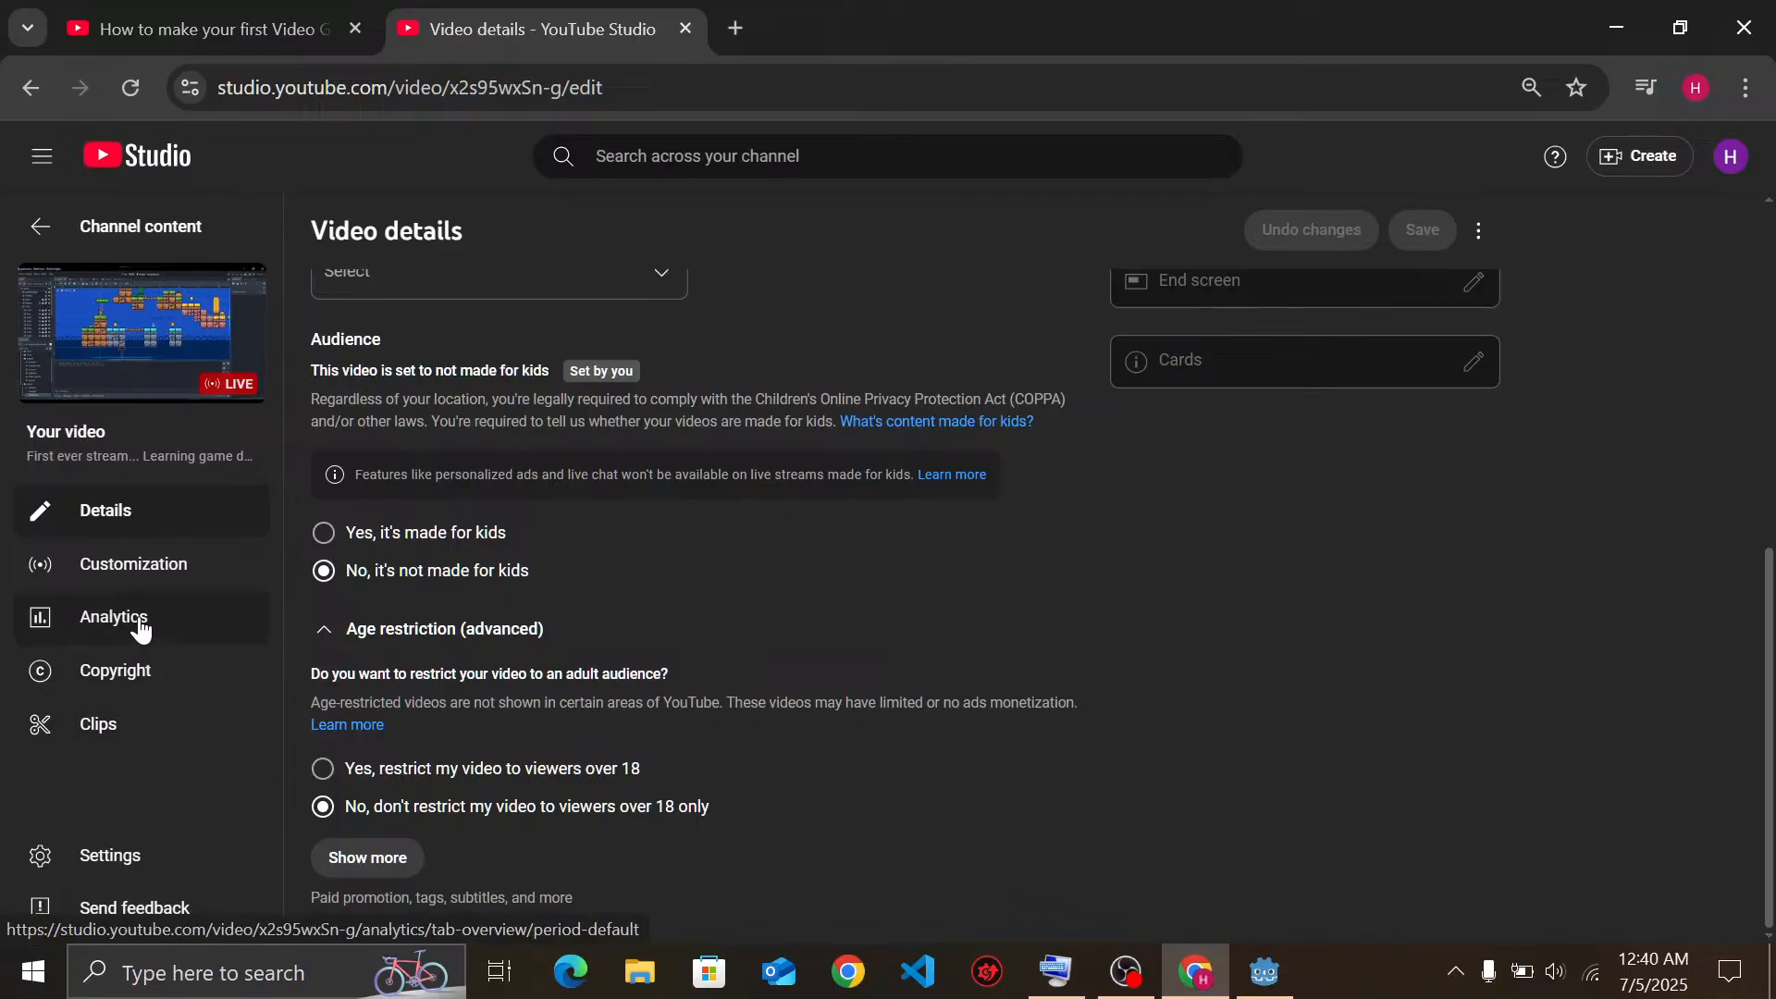
{"action": "scroll", "coordinate": [495, 357], "scroll_direction": "up", "scroll_amount": 7}
{"action": "left_click", "coordinate": [260, 11]}
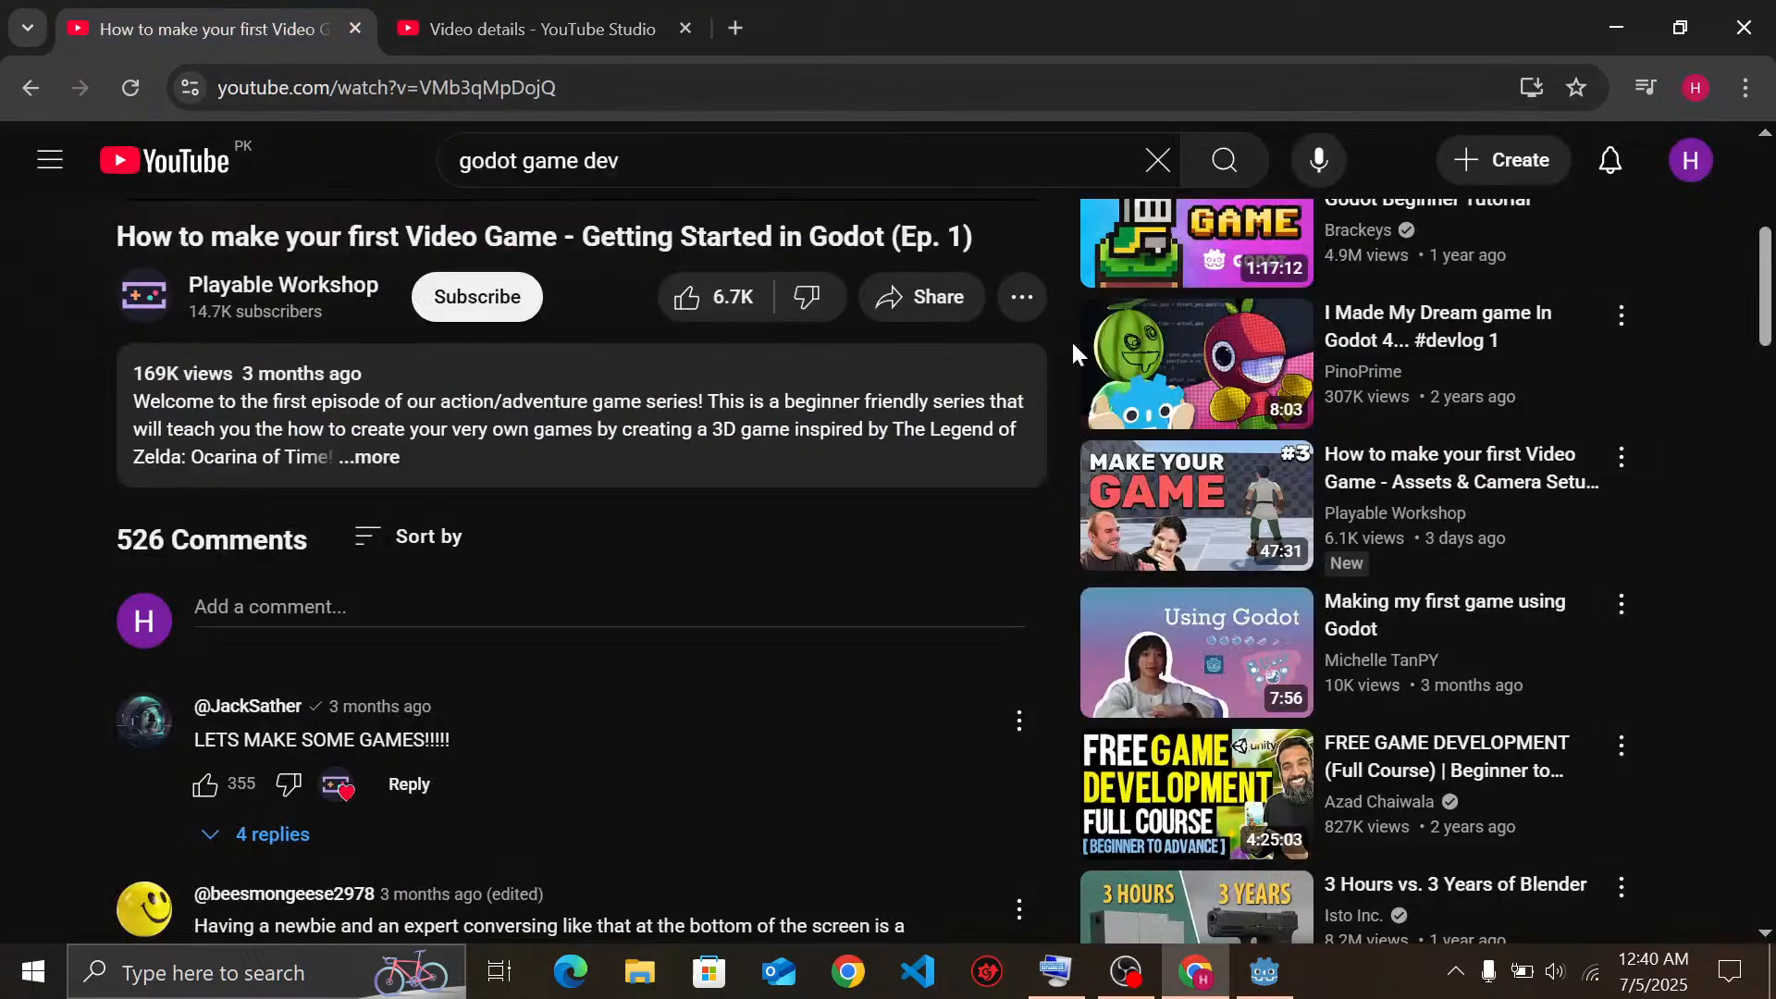
{"action": "scroll", "coordinate": [879, 317], "scroll_direction": "up", "scroll_amount": 5}
{"action": "left_click", "coordinate": [547, 16]}
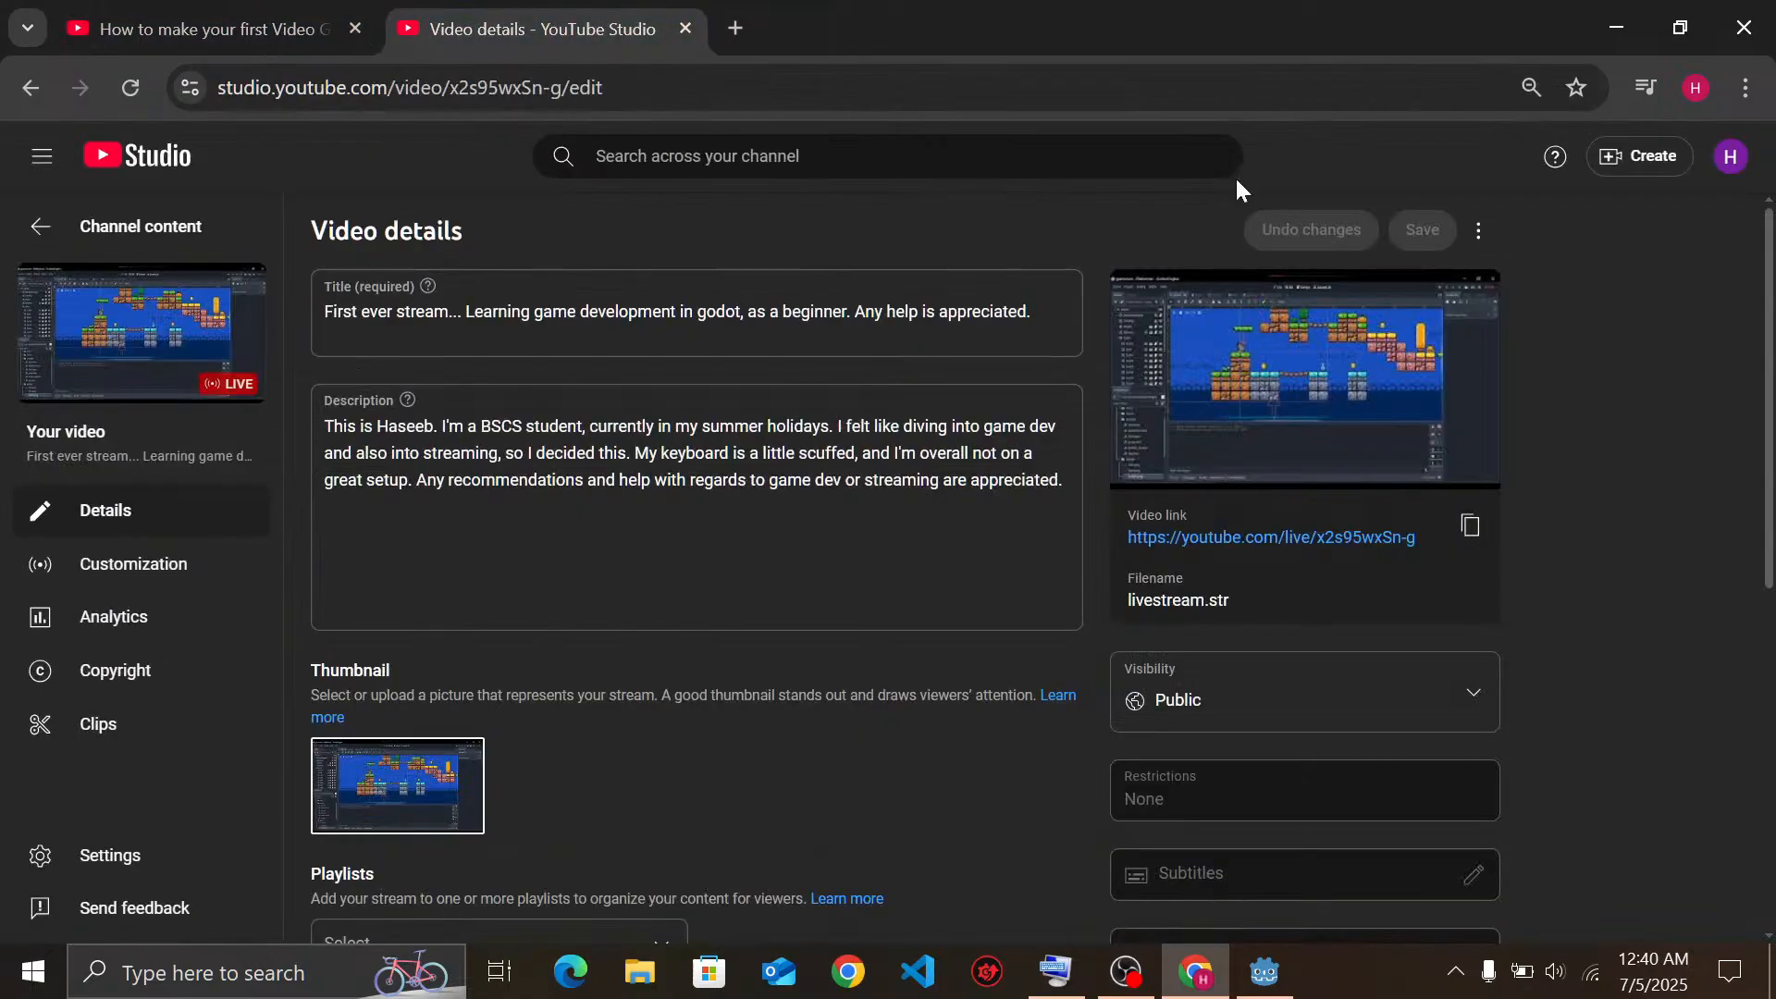
Go to the own channel, open the livestream's watch page, and check its title, description and live chat
{"action": "left_click", "coordinate": [1731, 157]}
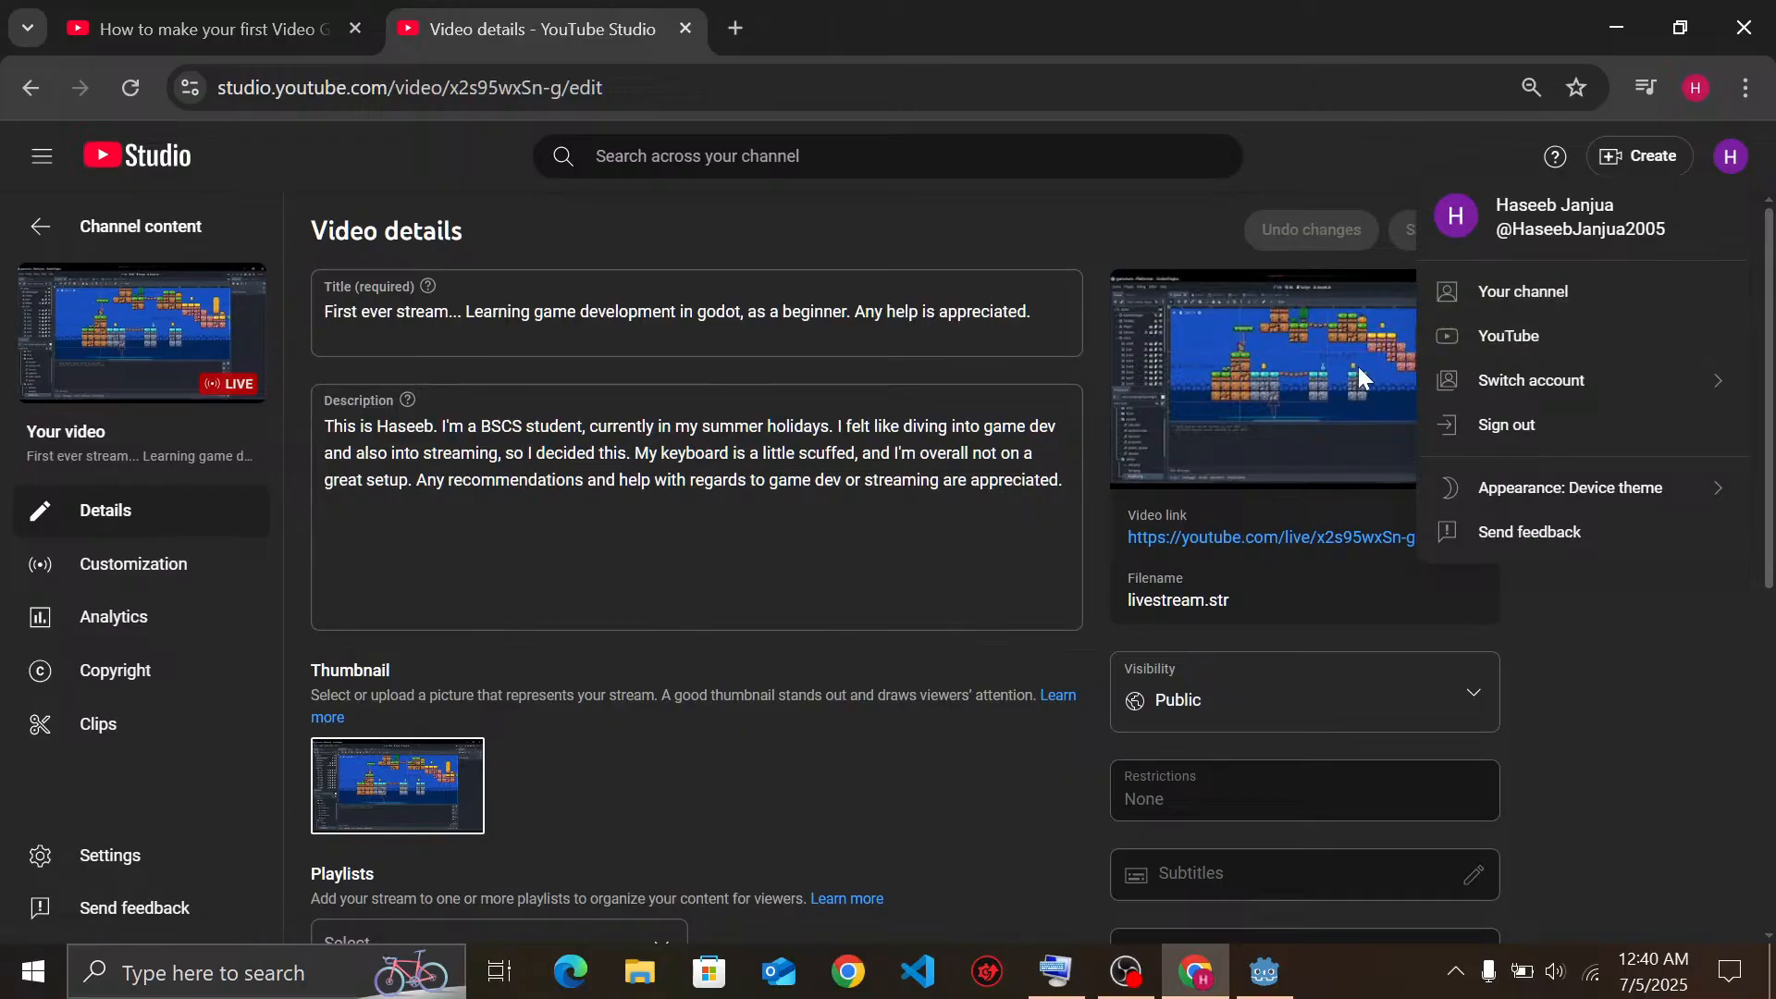
{"action": "left_click", "coordinate": [1517, 294]}
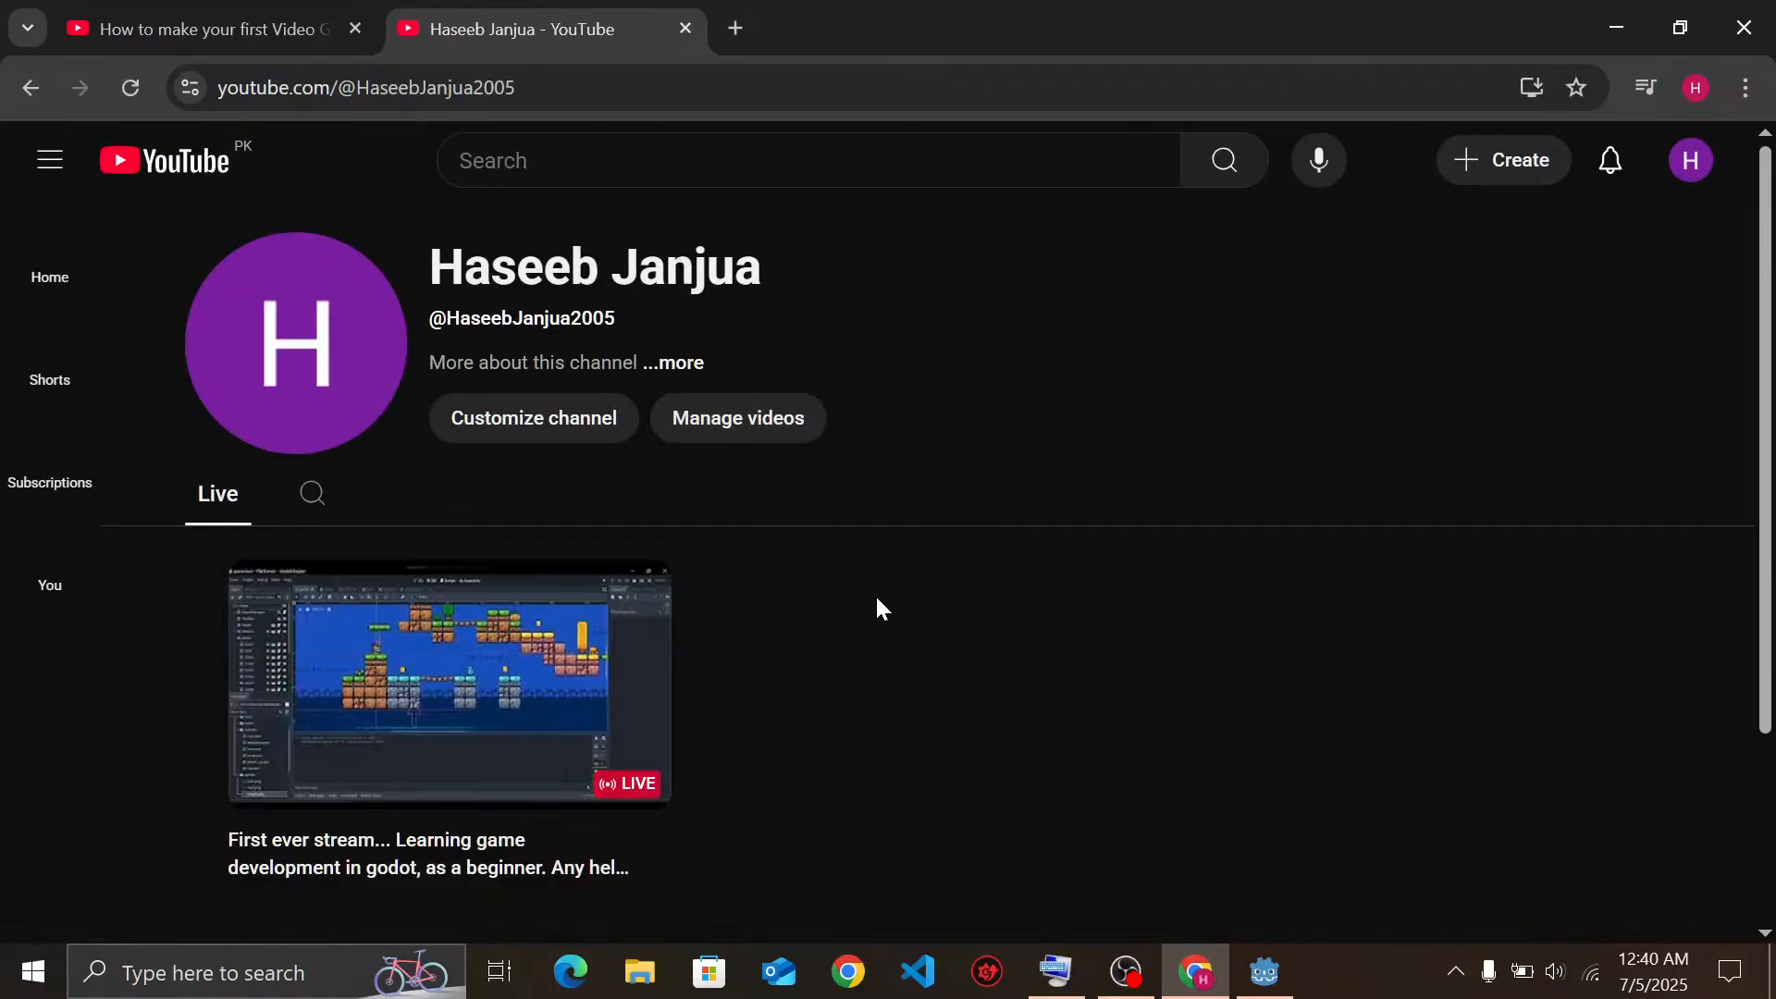
{"action": "left_click", "coordinate": [524, 729]}
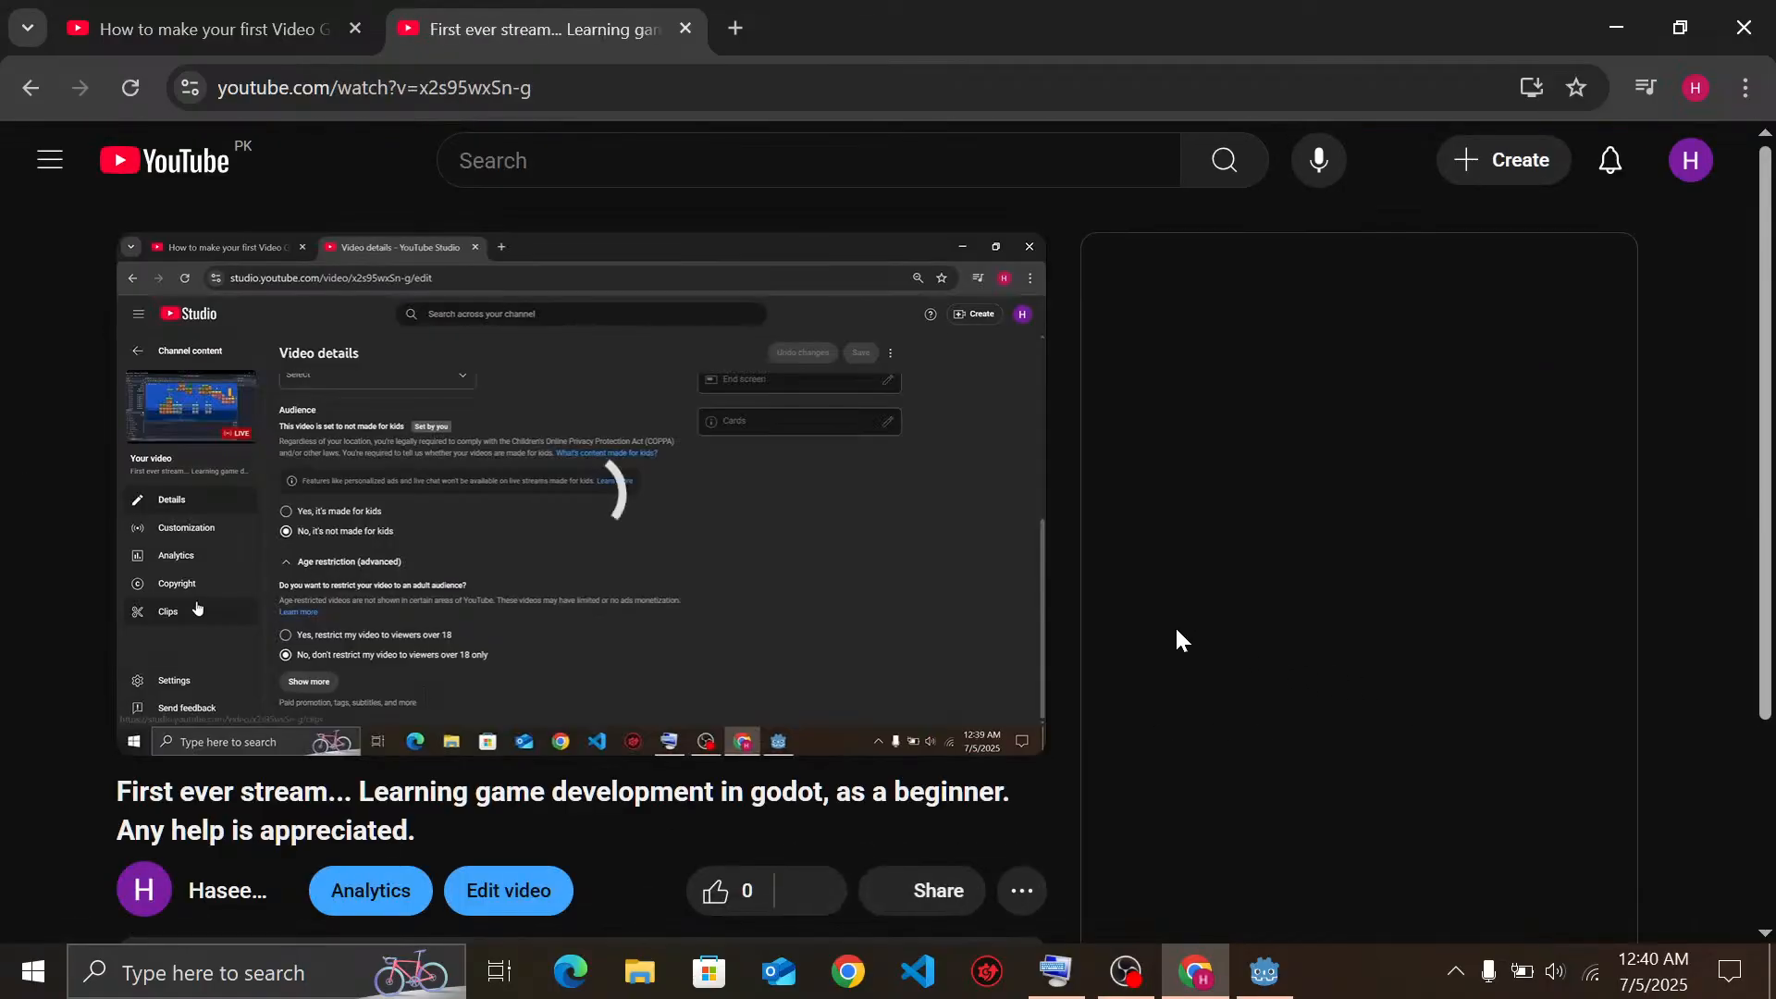
{"action": "scroll", "coordinate": [1721, 555], "scroll_direction": "down", "scroll_amount": 3}
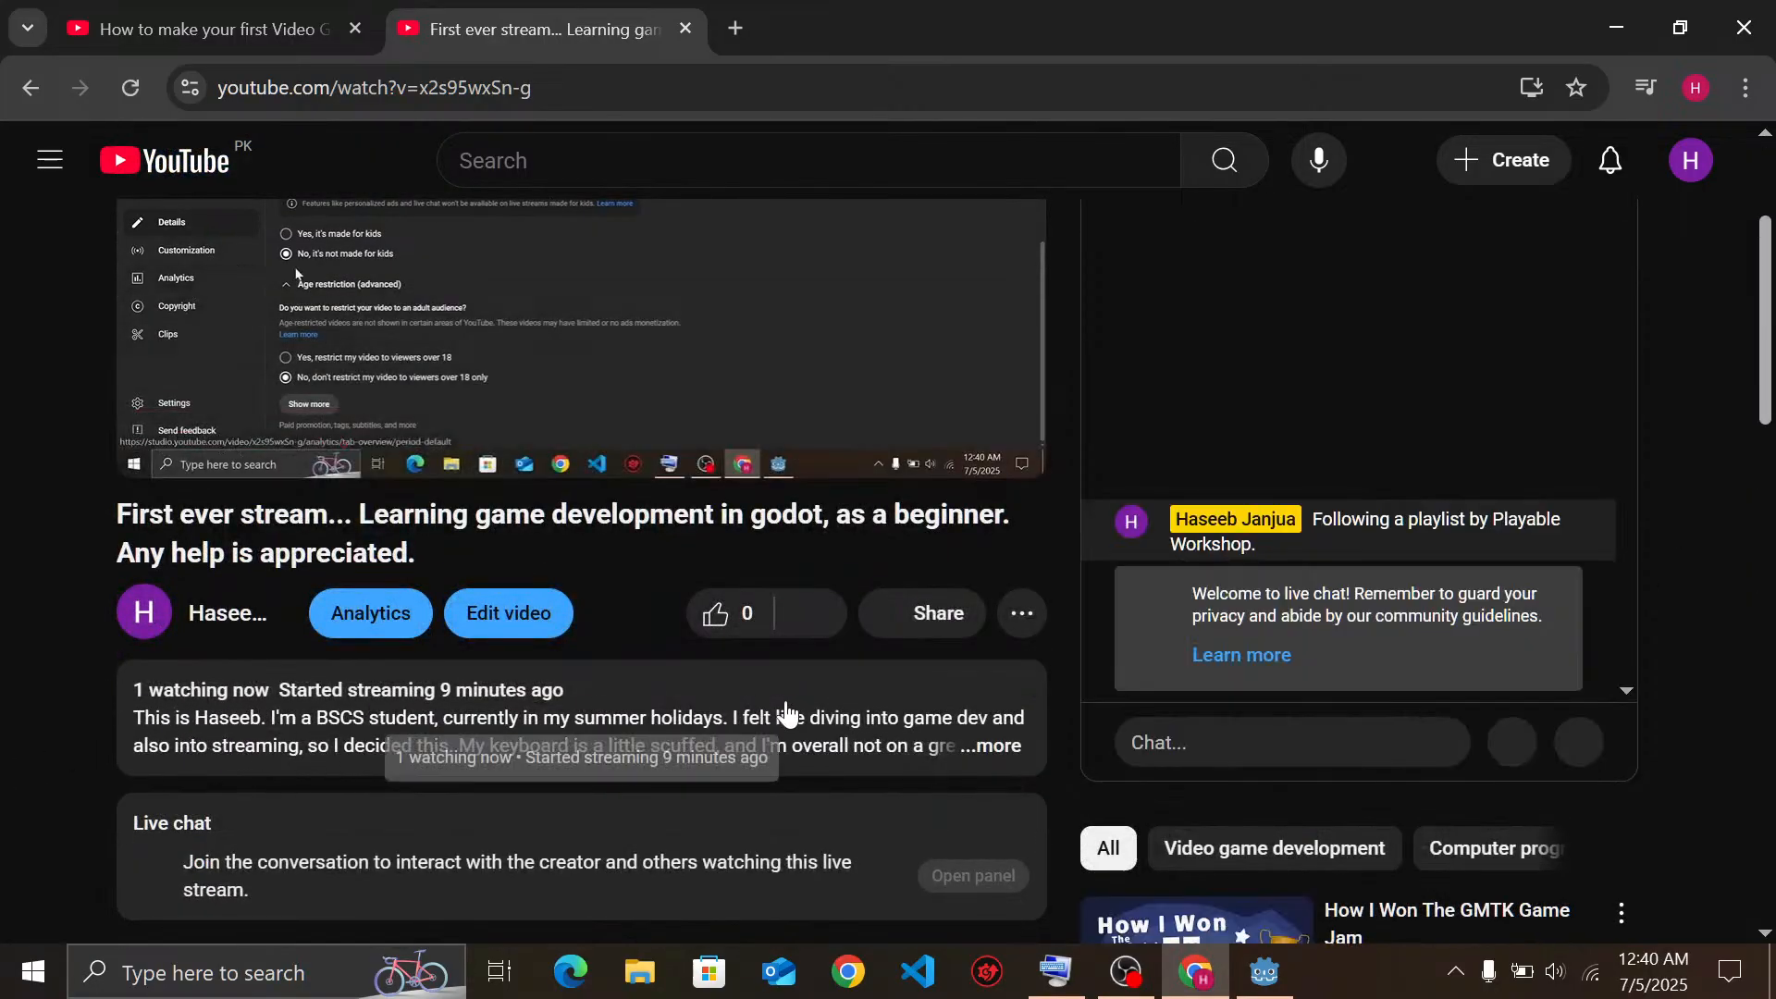
{"action": "scroll", "coordinate": [959, 734], "scroll_direction": "up", "scroll_amount": 3}
{"action": "scroll", "coordinate": [958, 734], "scroll_direction": "down", "scroll_amount": 6}
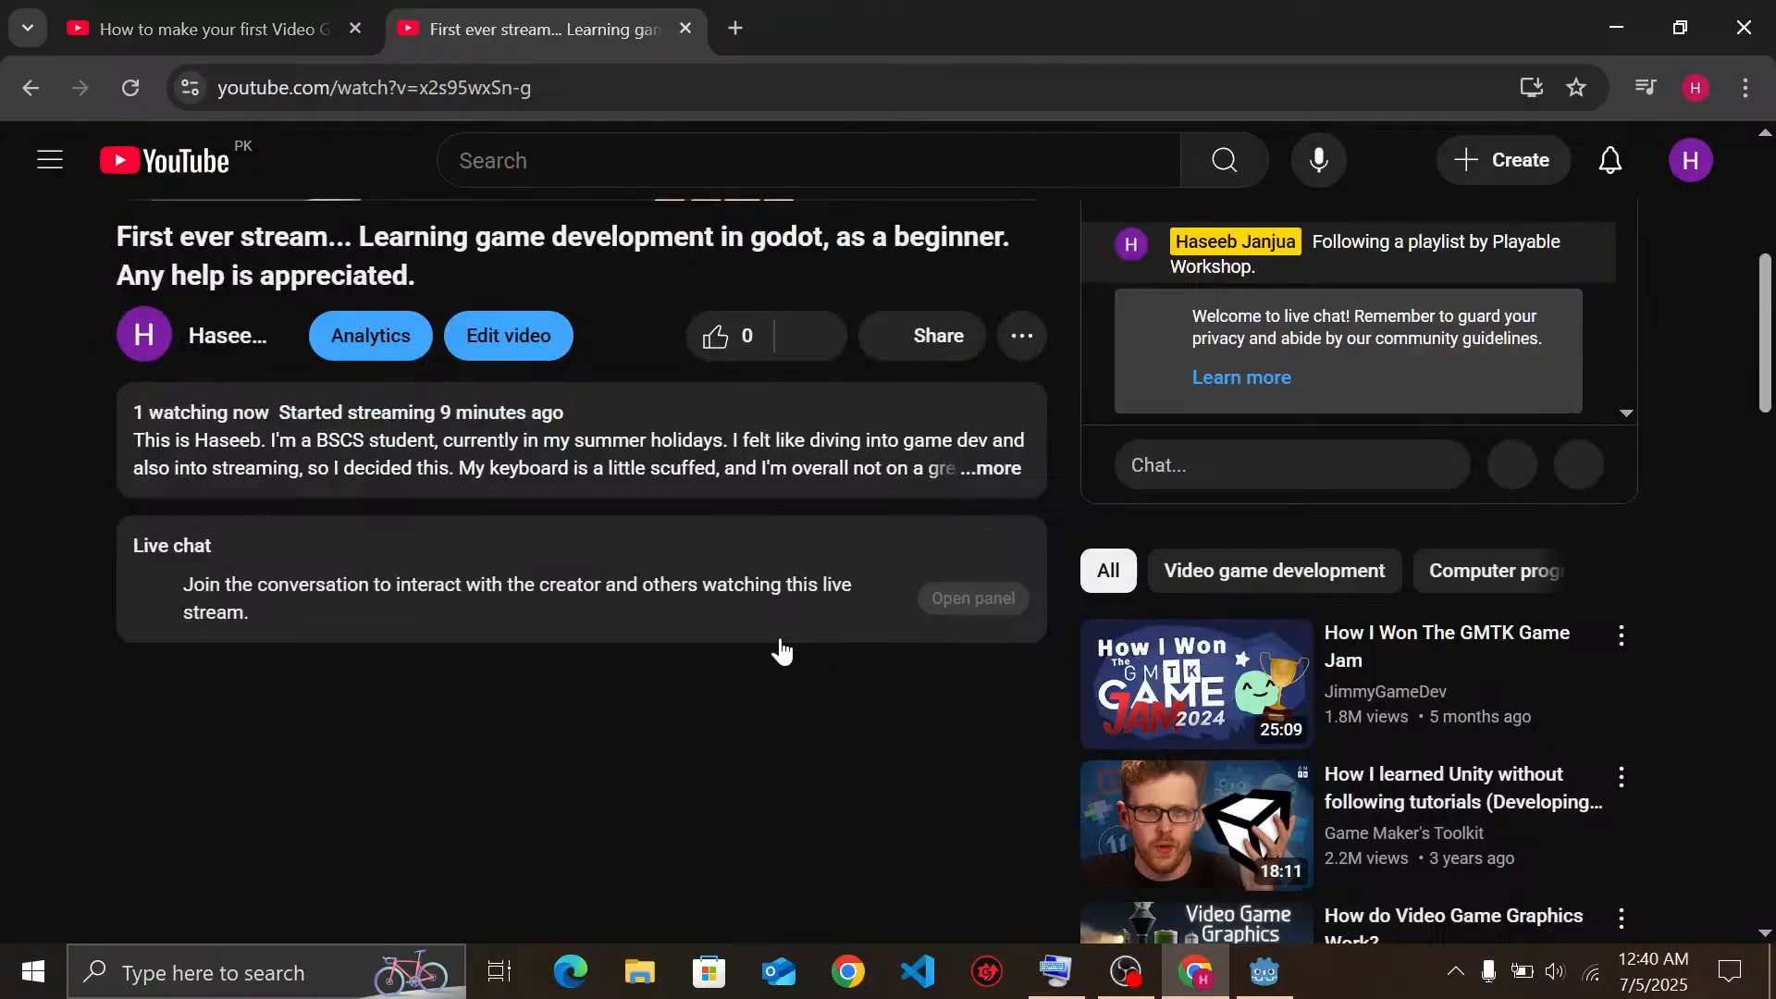
{"action": "scroll", "coordinate": [854, 629], "scroll_direction": "down", "scroll_amount": 3}
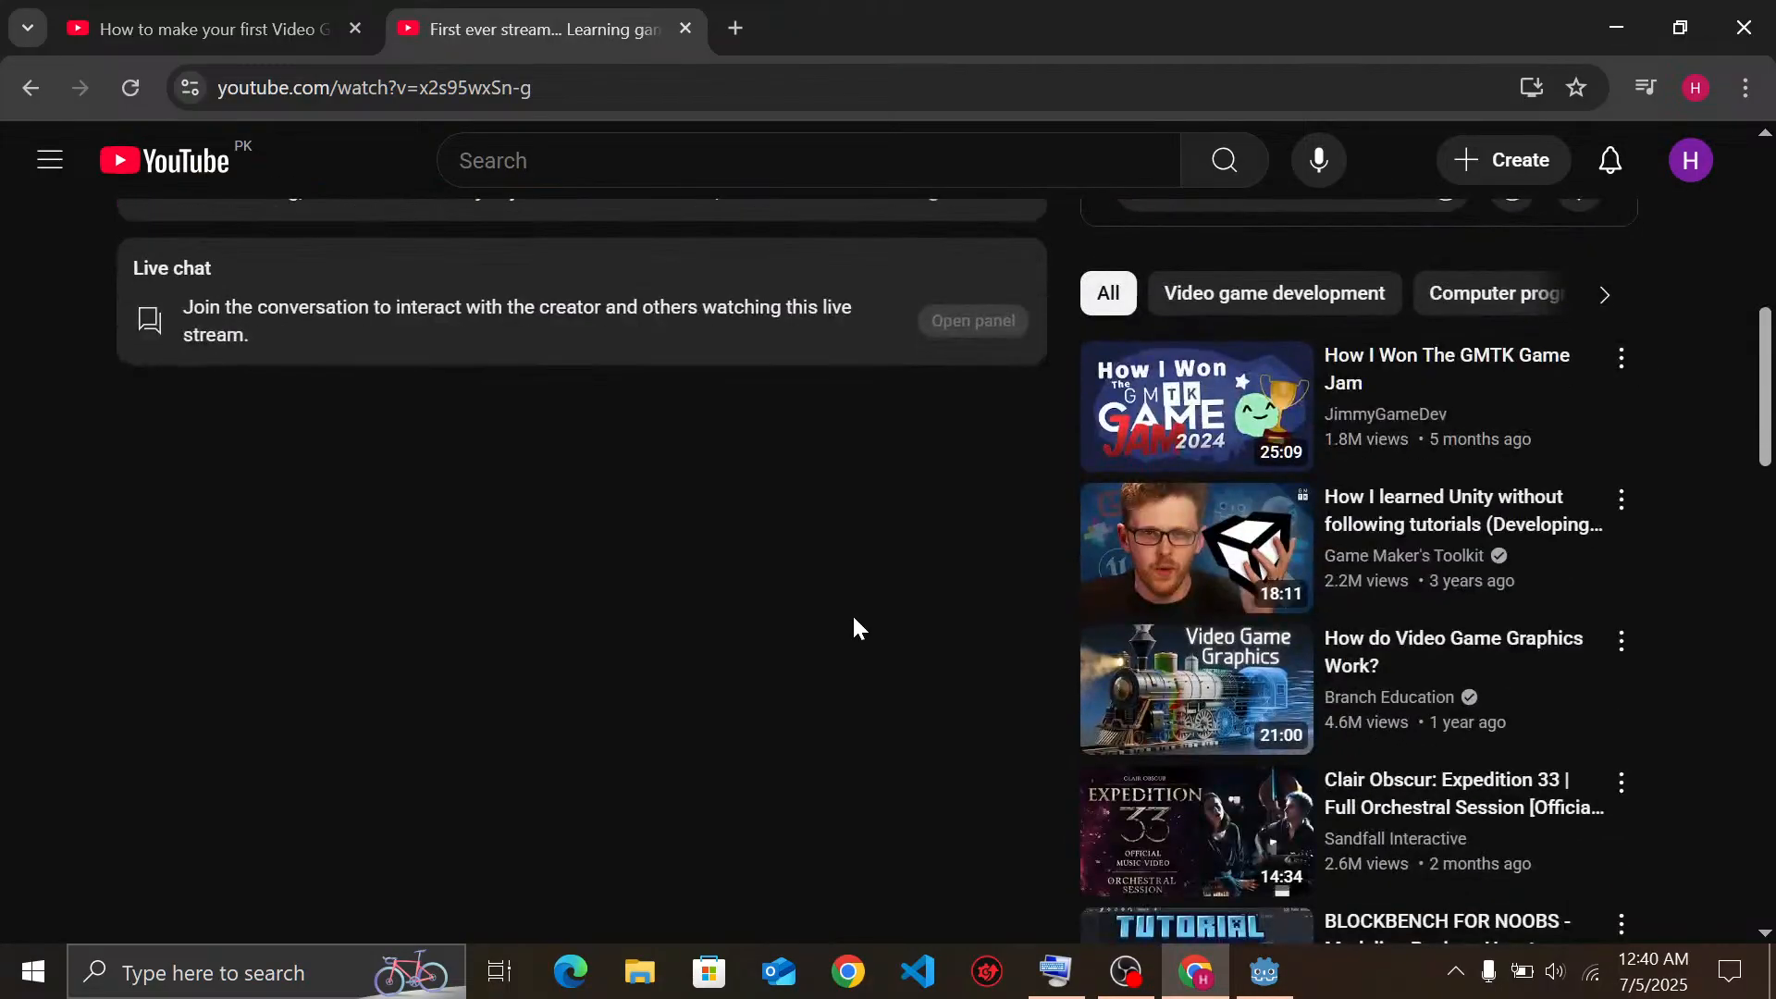
Raise the playback volume on the livestream's watch page and check the running broadcast in OBS
{"action": "scroll", "coordinate": [845, 610], "scroll_direction": "up", "scroll_amount": 9}
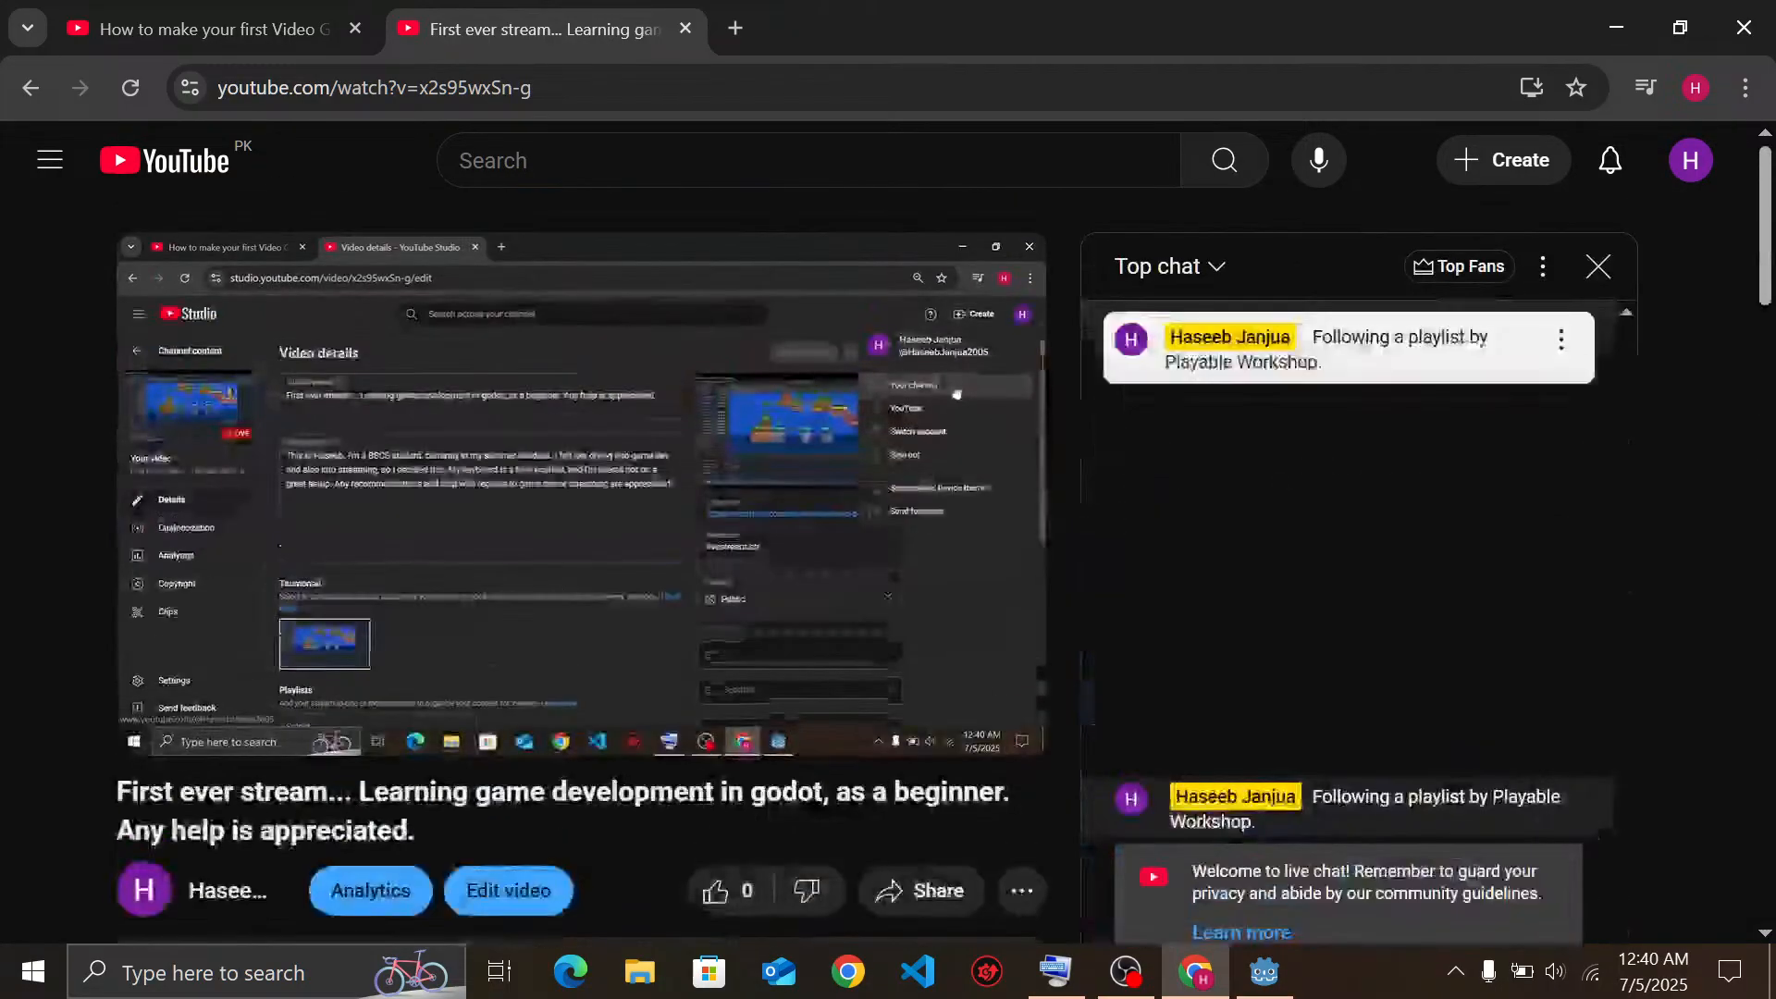
{"action": "left_click_drag", "start_coordinate": [337, 726], "coordinate": [370, 735]}
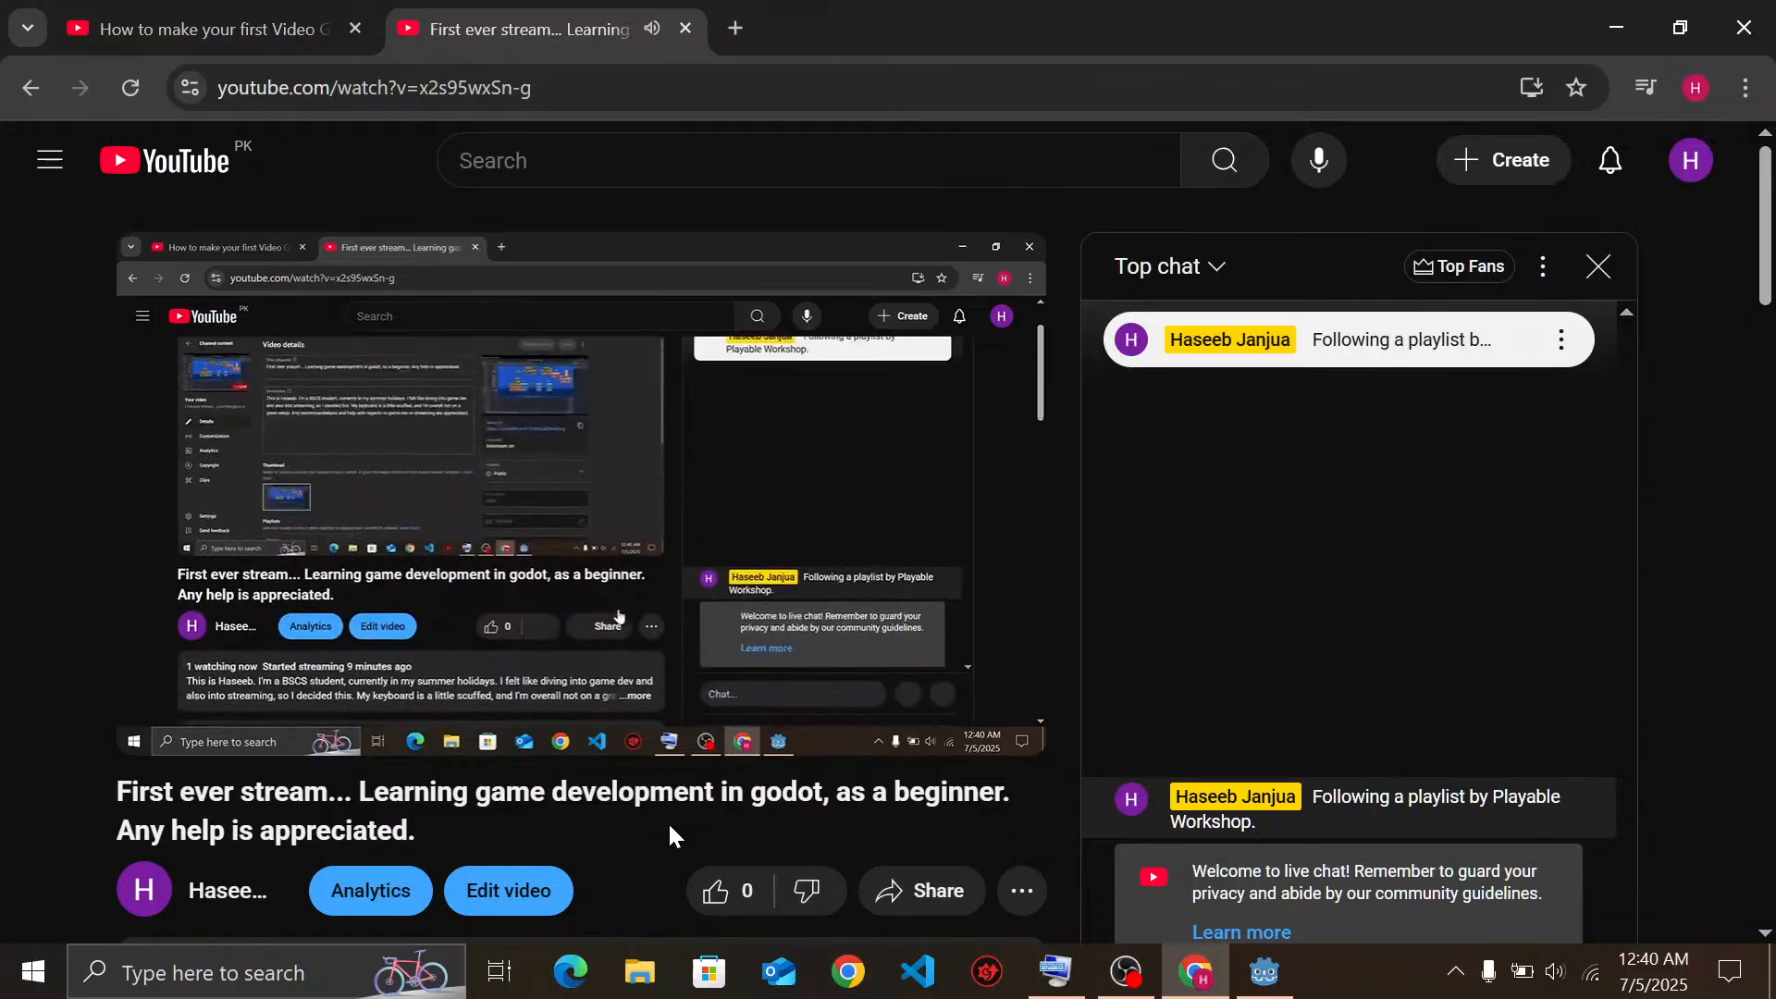
{"action": "scroll", "coordinate": [670, 828], "scroll_direction": "down", "scroll_amount": 5}
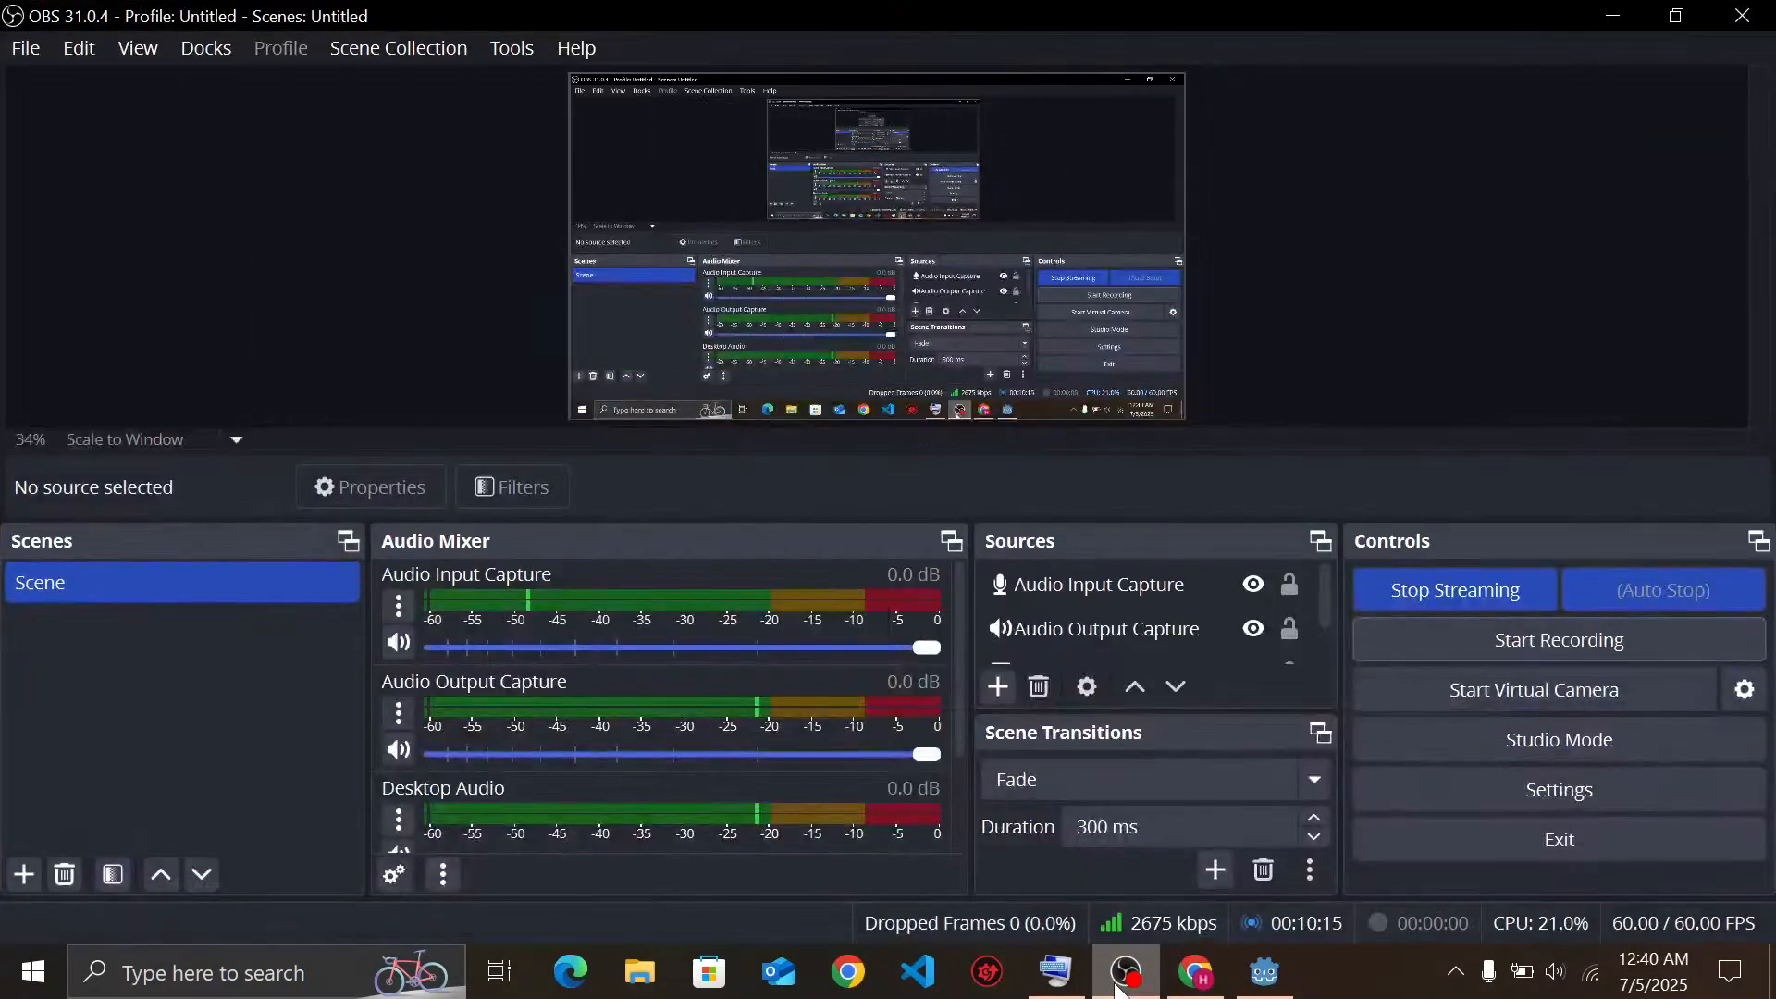
{"action": "scroll", "coordinate": [642, 685], "scroll_direction": "down", "scroll_amount": 1}
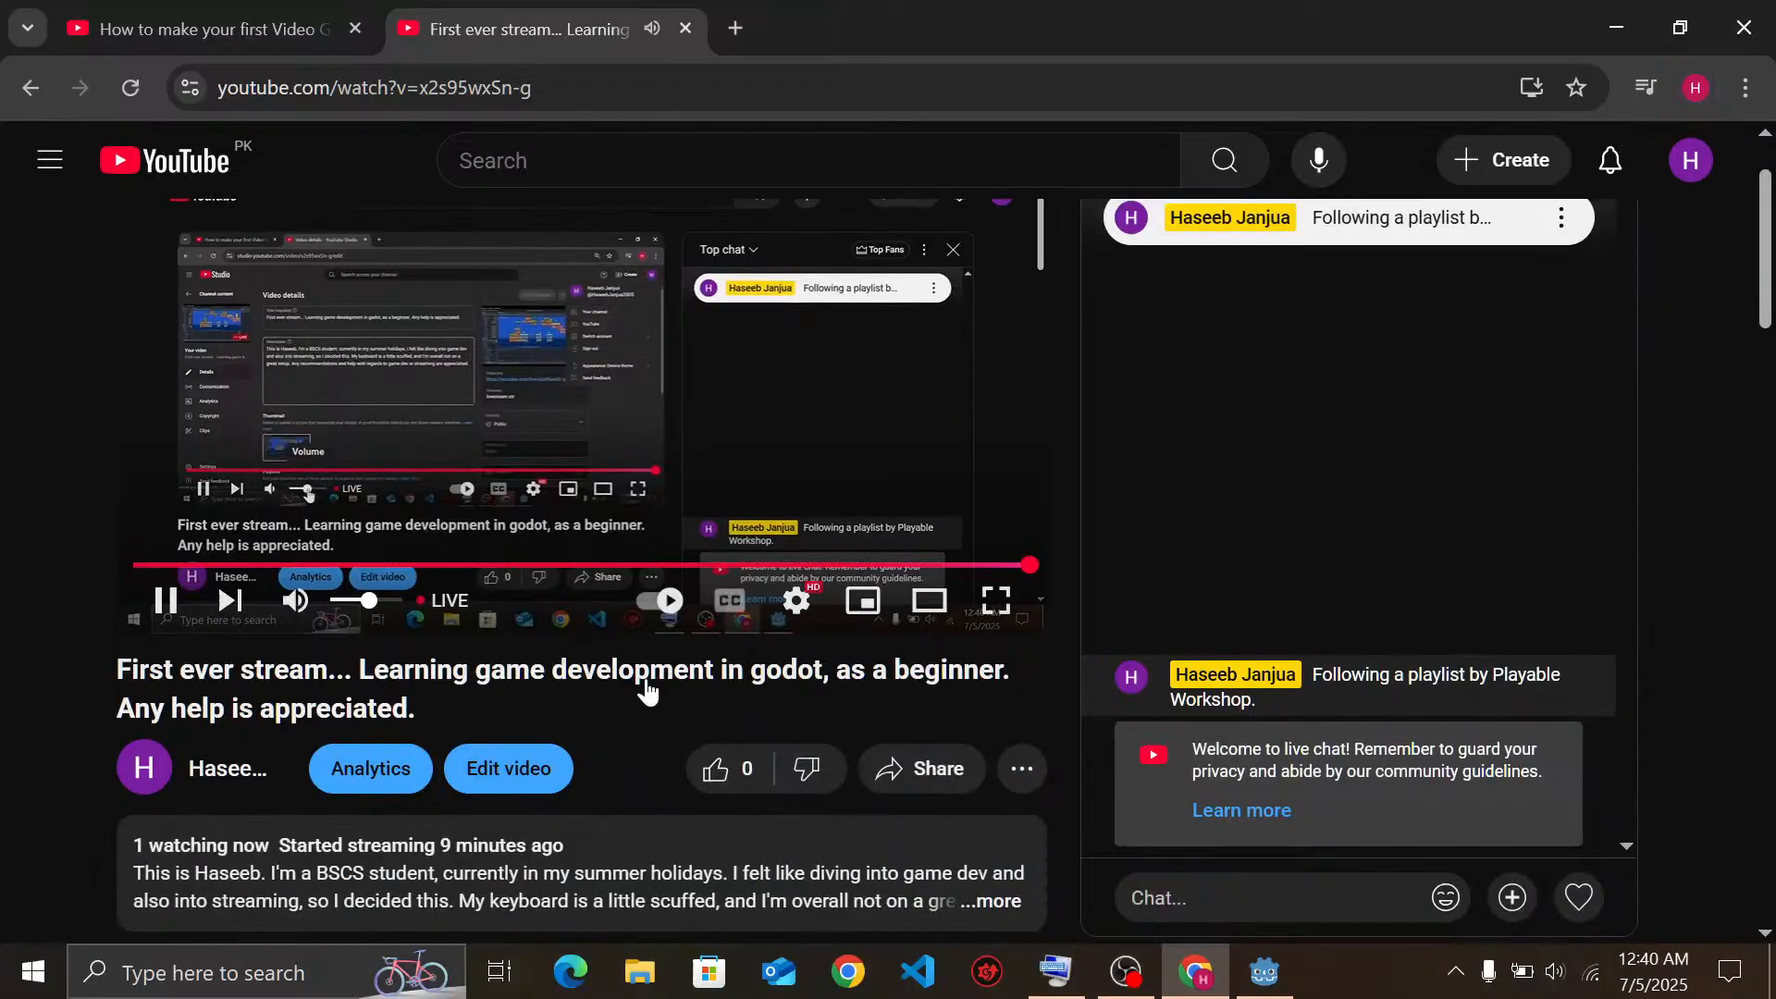
Open the livestream's video details for editing, pause its playback, and review the title, description, thumbnail, playlist and audience settings
{"action": "left_click", "coordinate": [556, 761]}
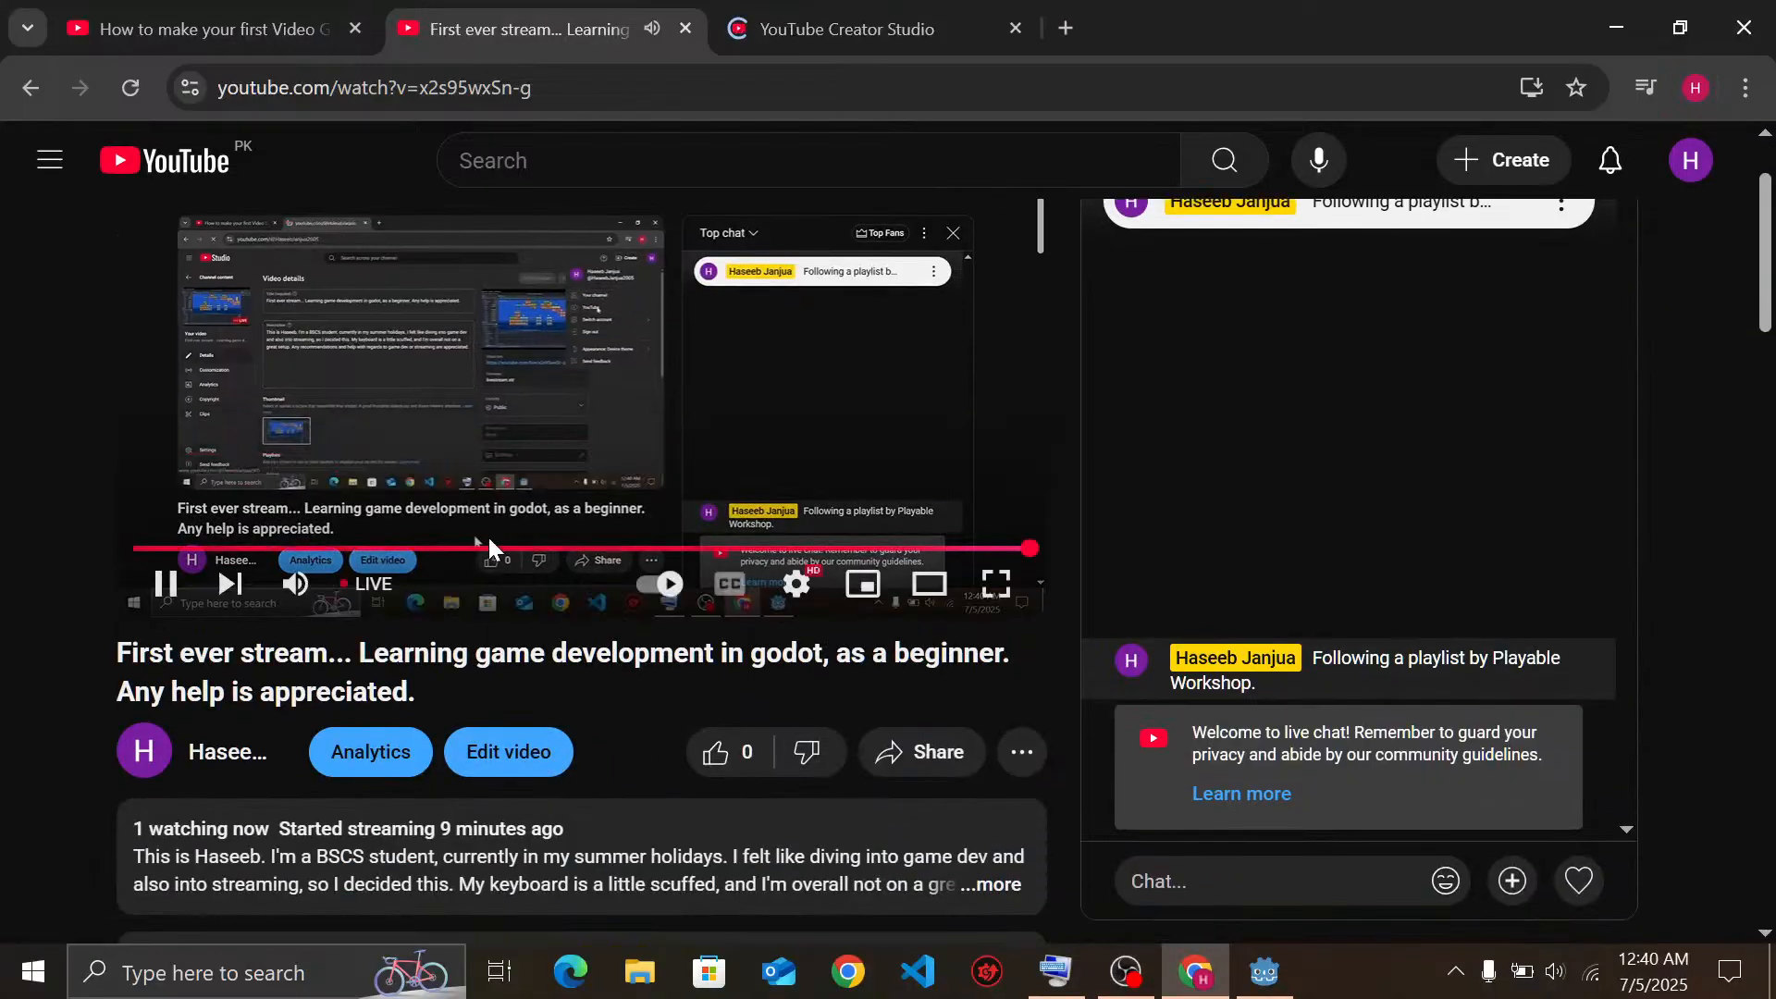
{"action": "left_click", "coordinate": [894, 29]}
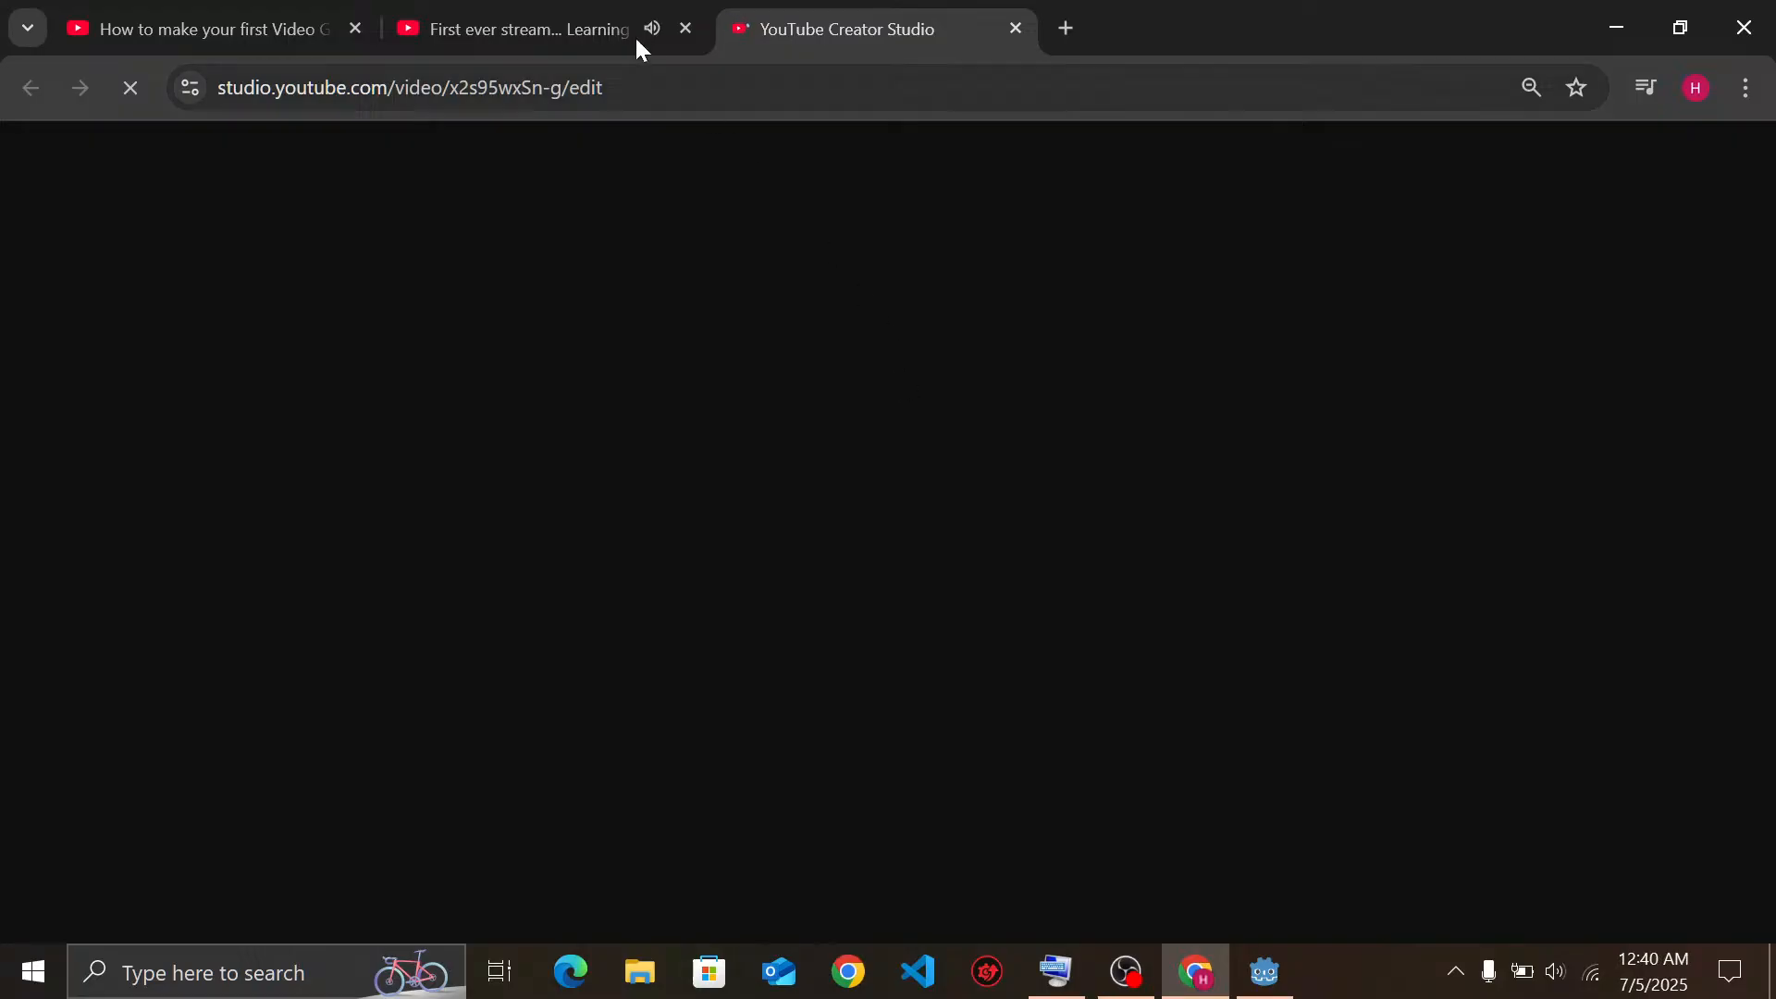
{"action": "left_click", "coordinate": [602, 30]}
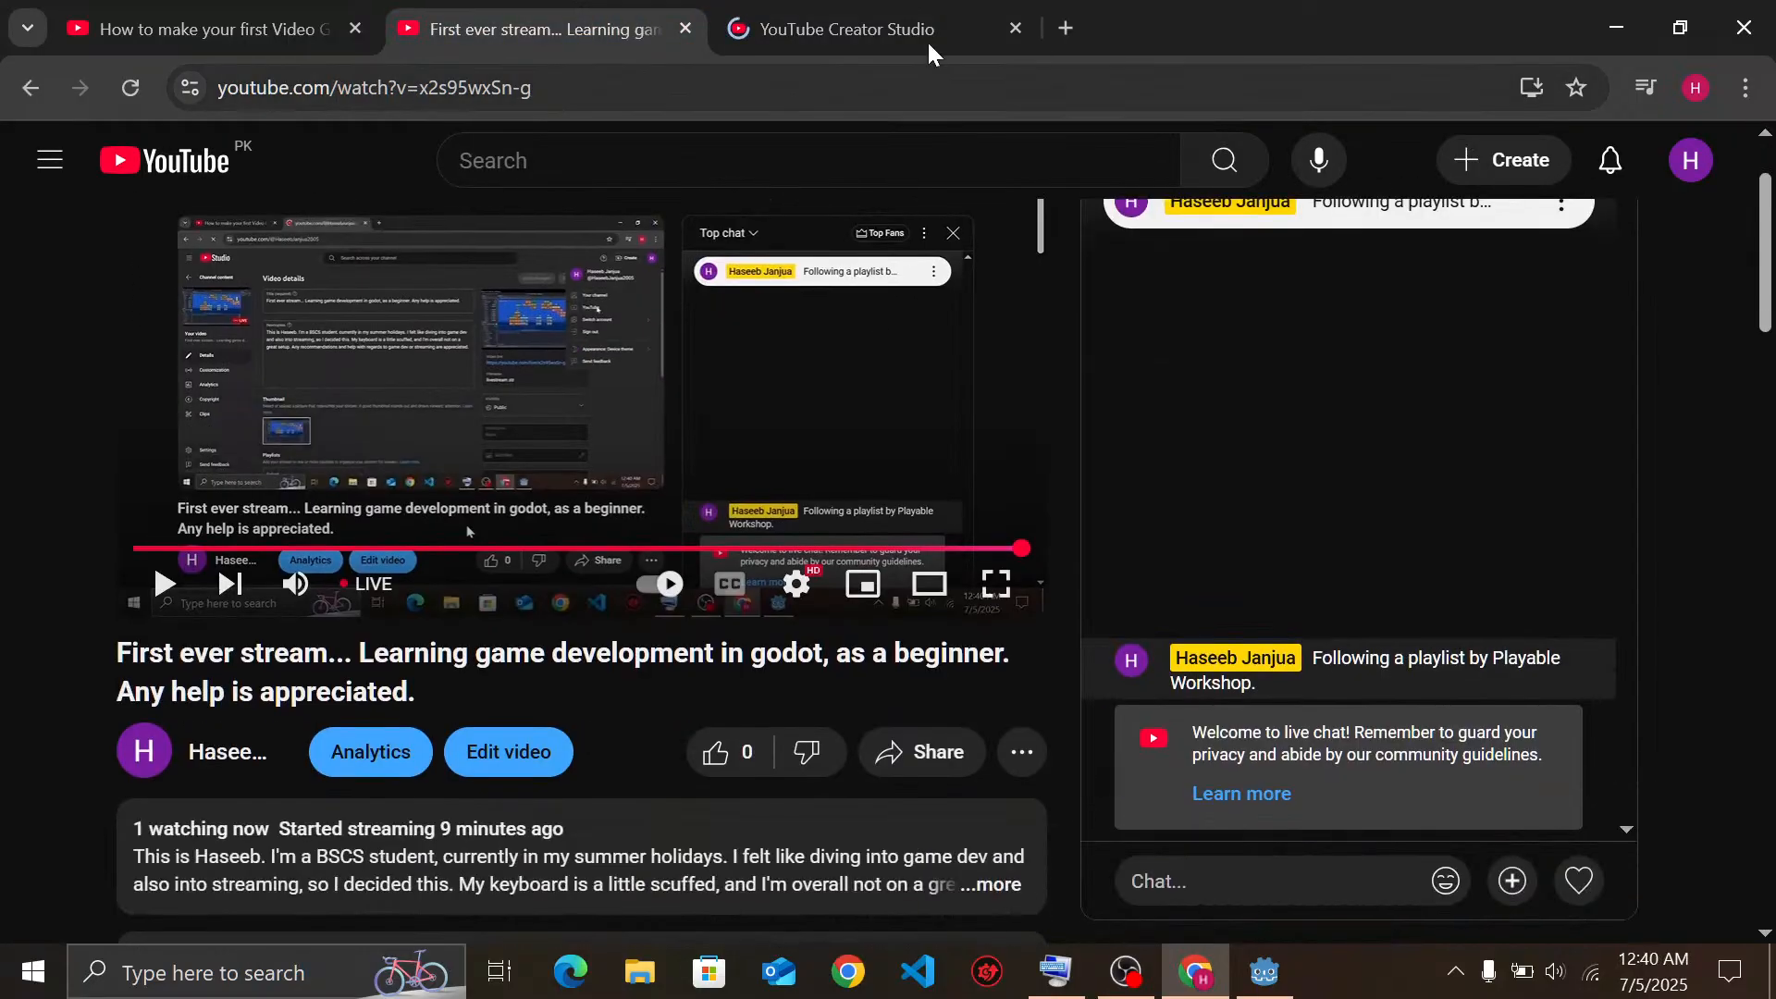
{"action": "left_click", "coordinate": [922, 13]}
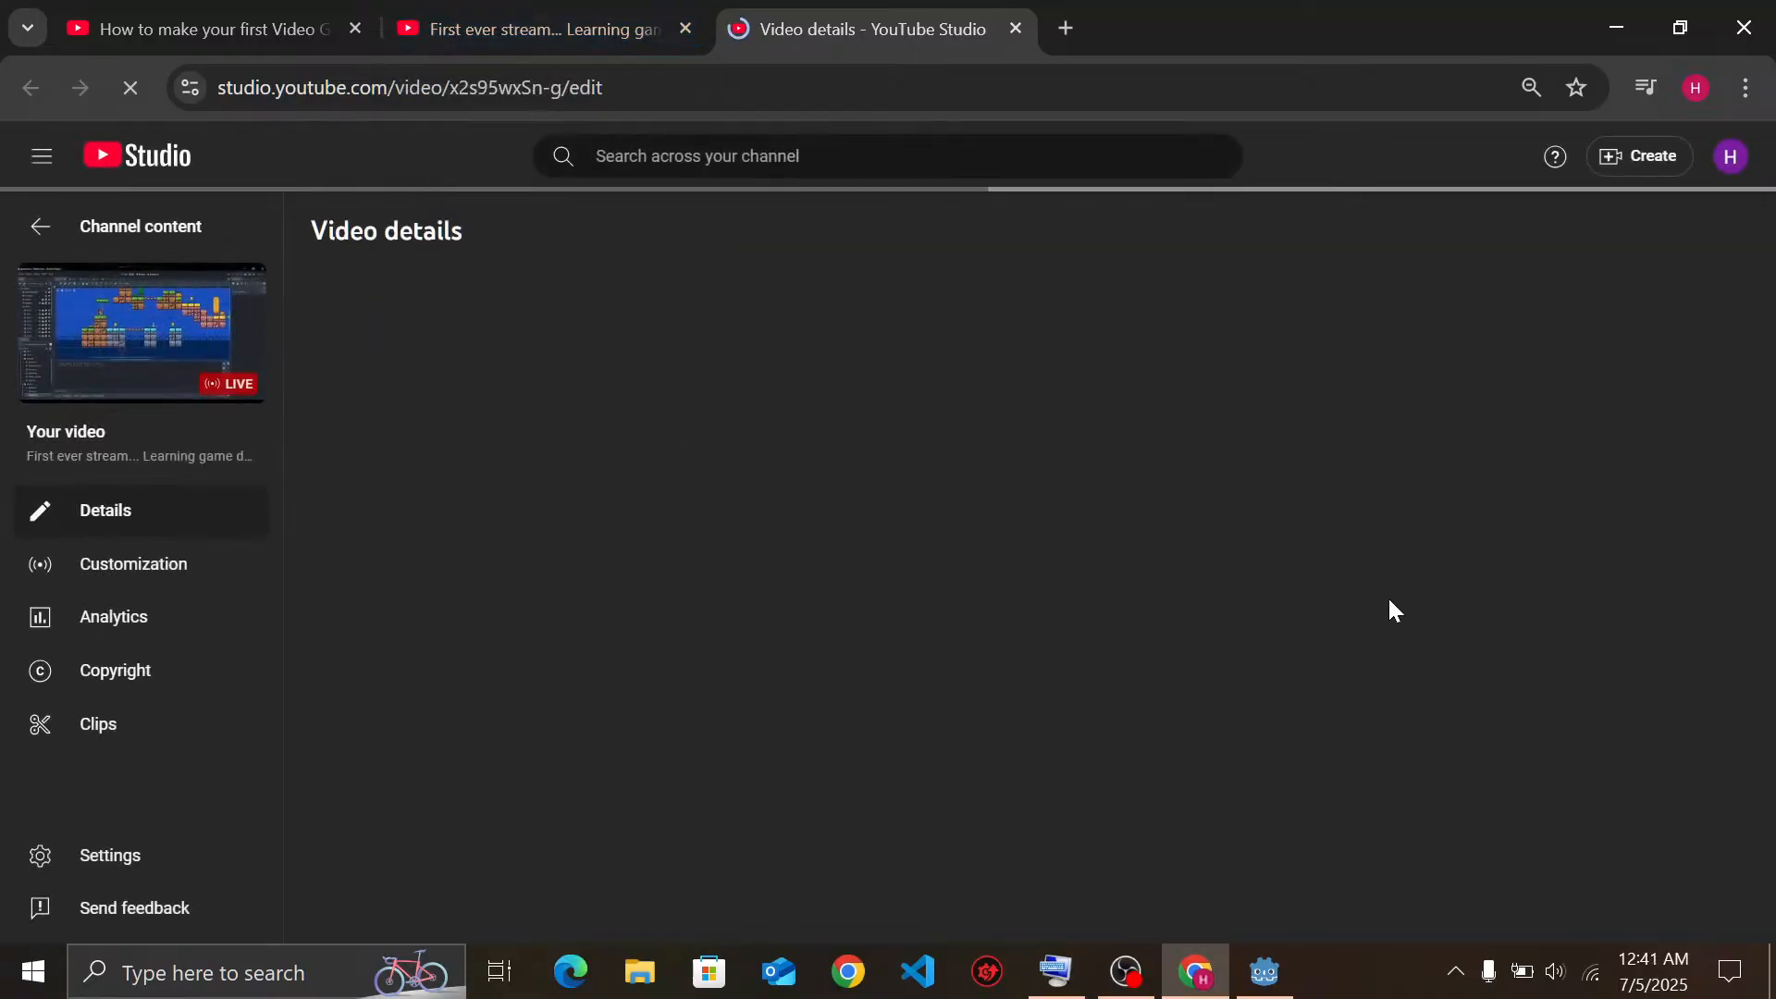
{"action": "left_click_drag", "start_coordinate": [1768, 224], "coordinate": [1768, 464]}
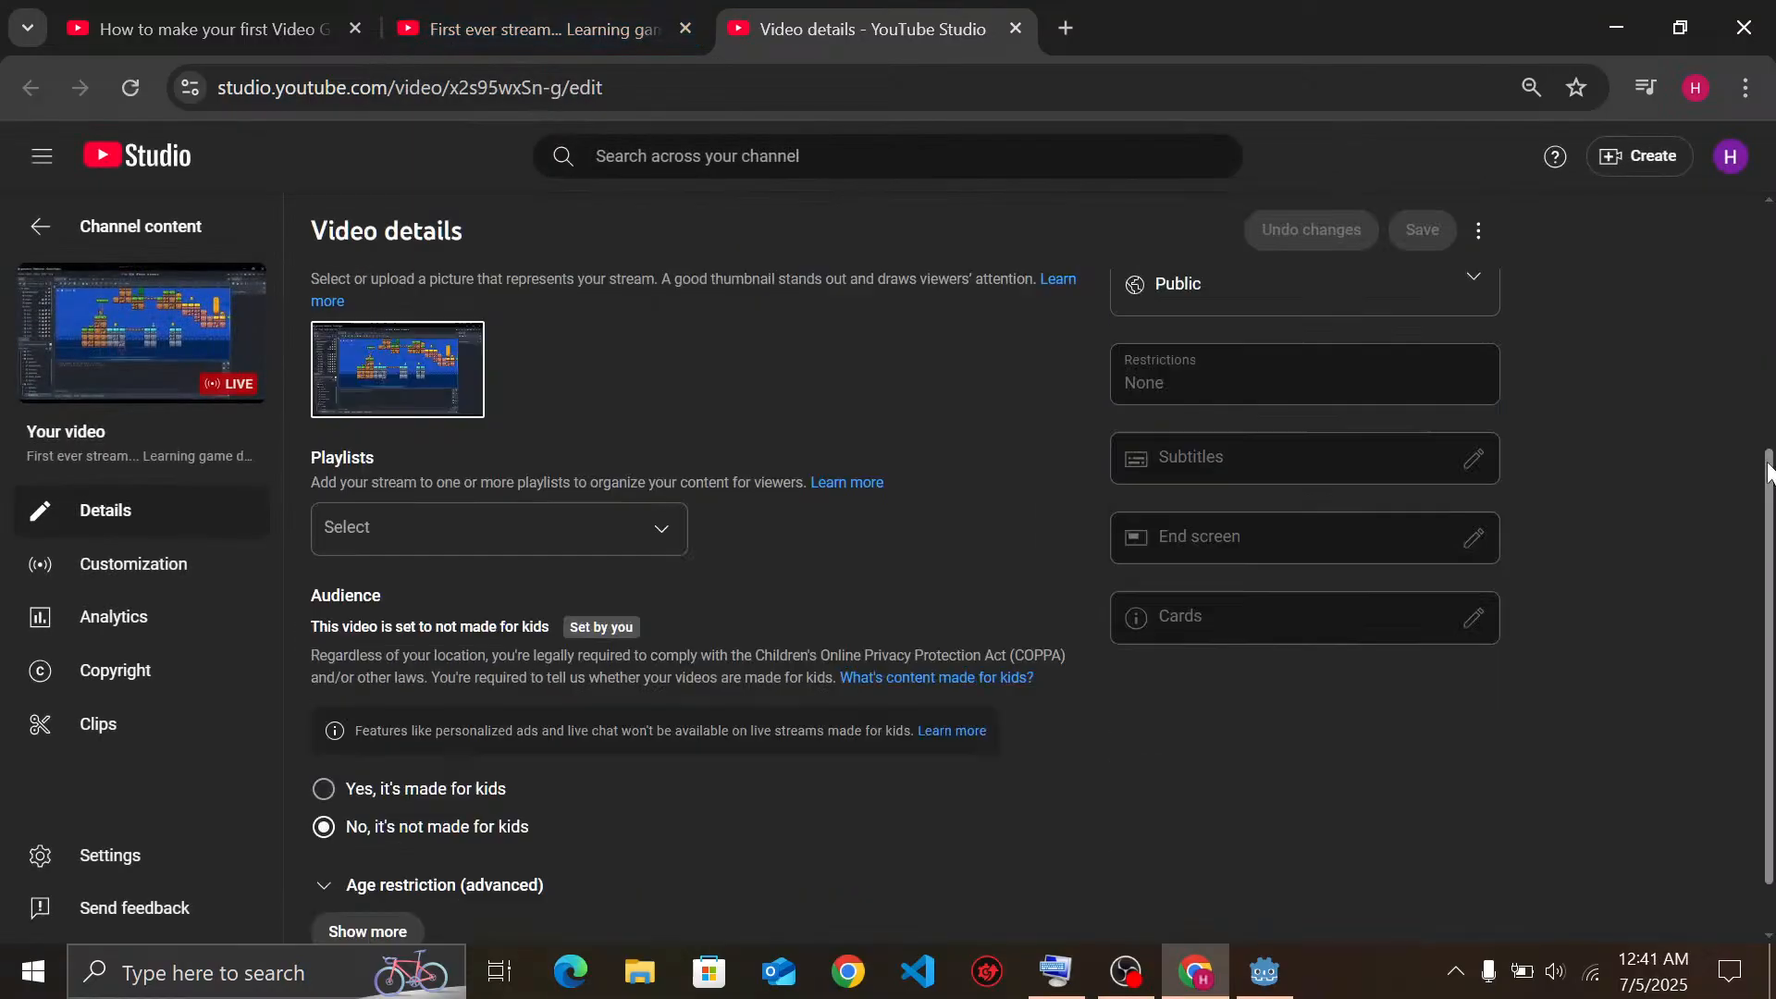
{"action": "scroll", "coordinate": [1719, 545], "scroll_direction": "down", "scroll_amount": 1}
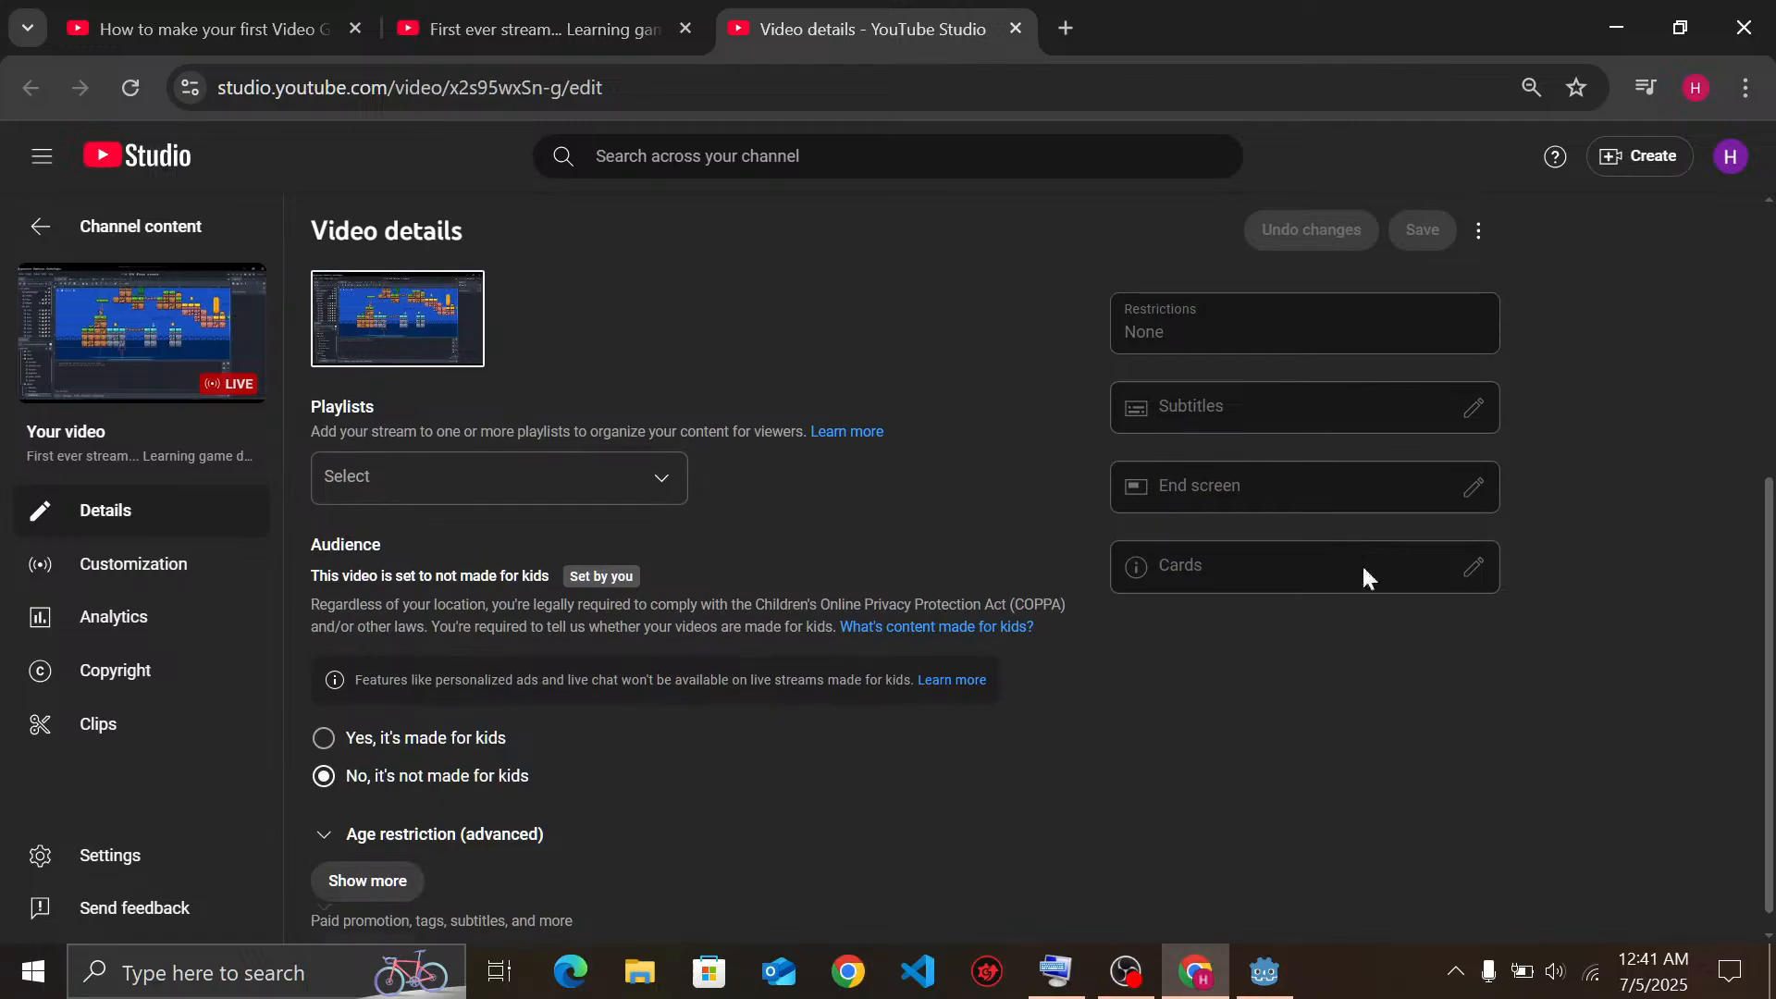
{"action": "scroll", "coordinate": [1373, 564], "scroll_direction": "up", "scroll_amount": 5}
{"action": "scroll", "coordinate": [1561, 536], "scroll_direction": "down", "scroll_amount": 5}
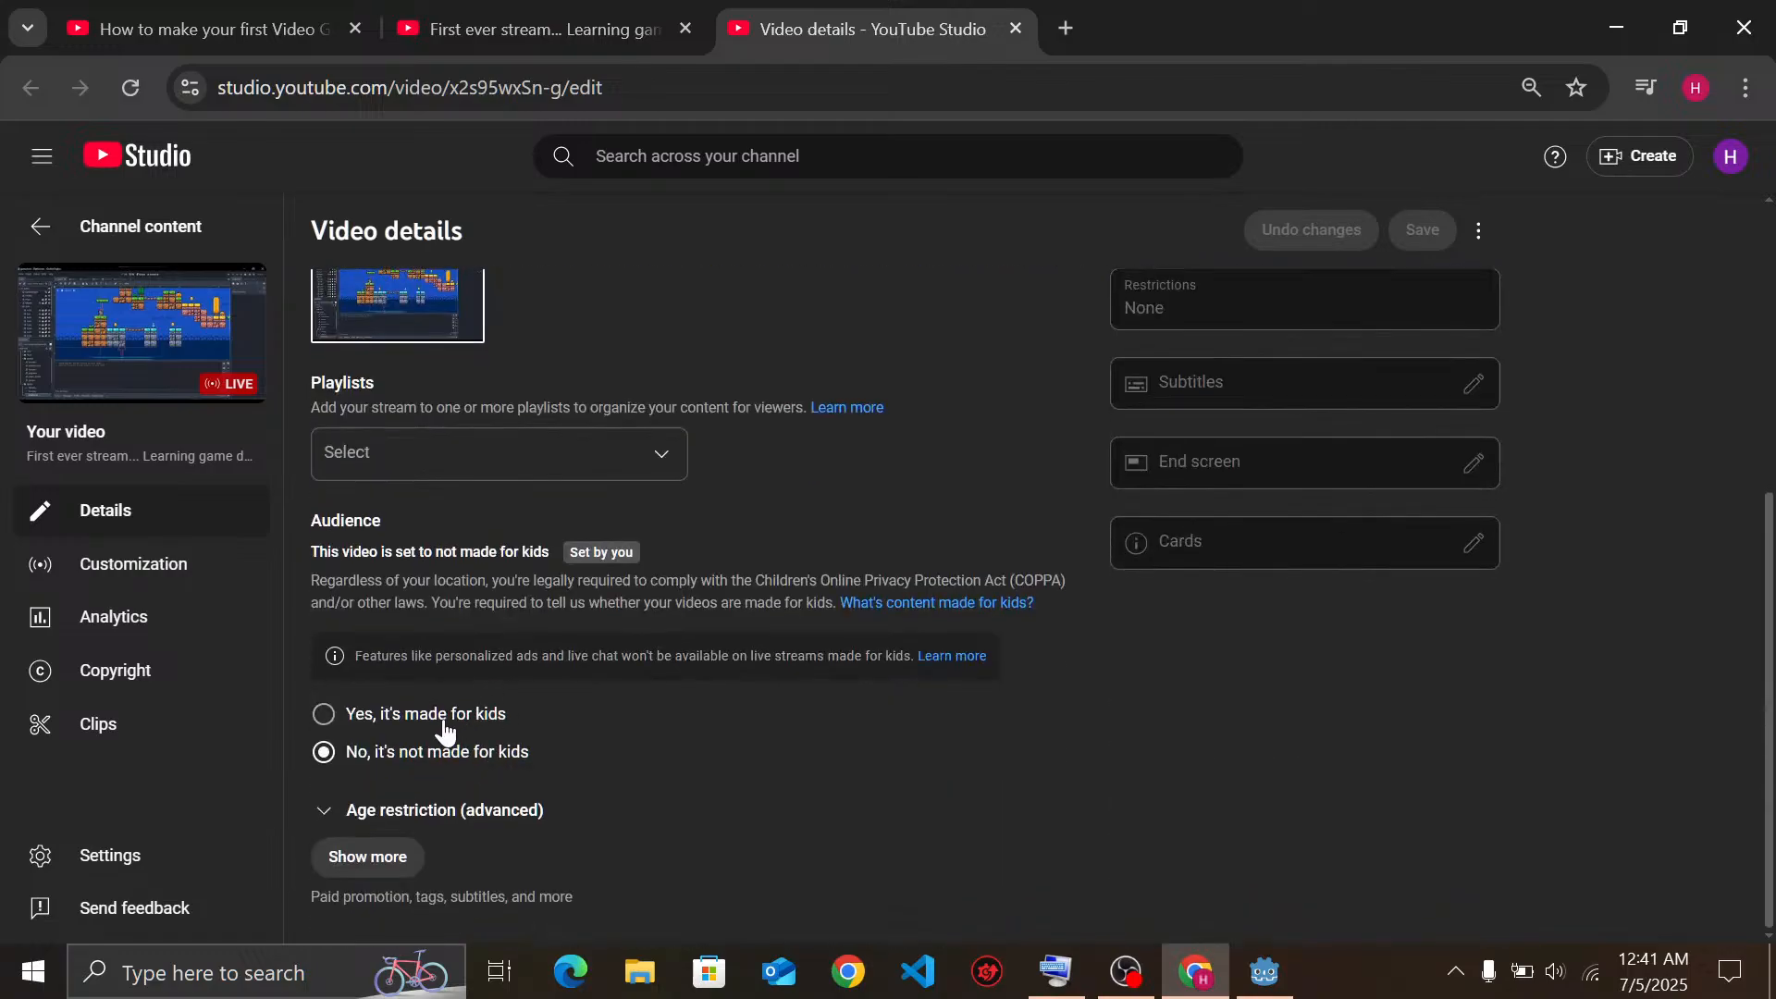
{"action": "scroll", "coordinate": [391, 514], "scroll_direction": "up", "scroll_amount": 5}
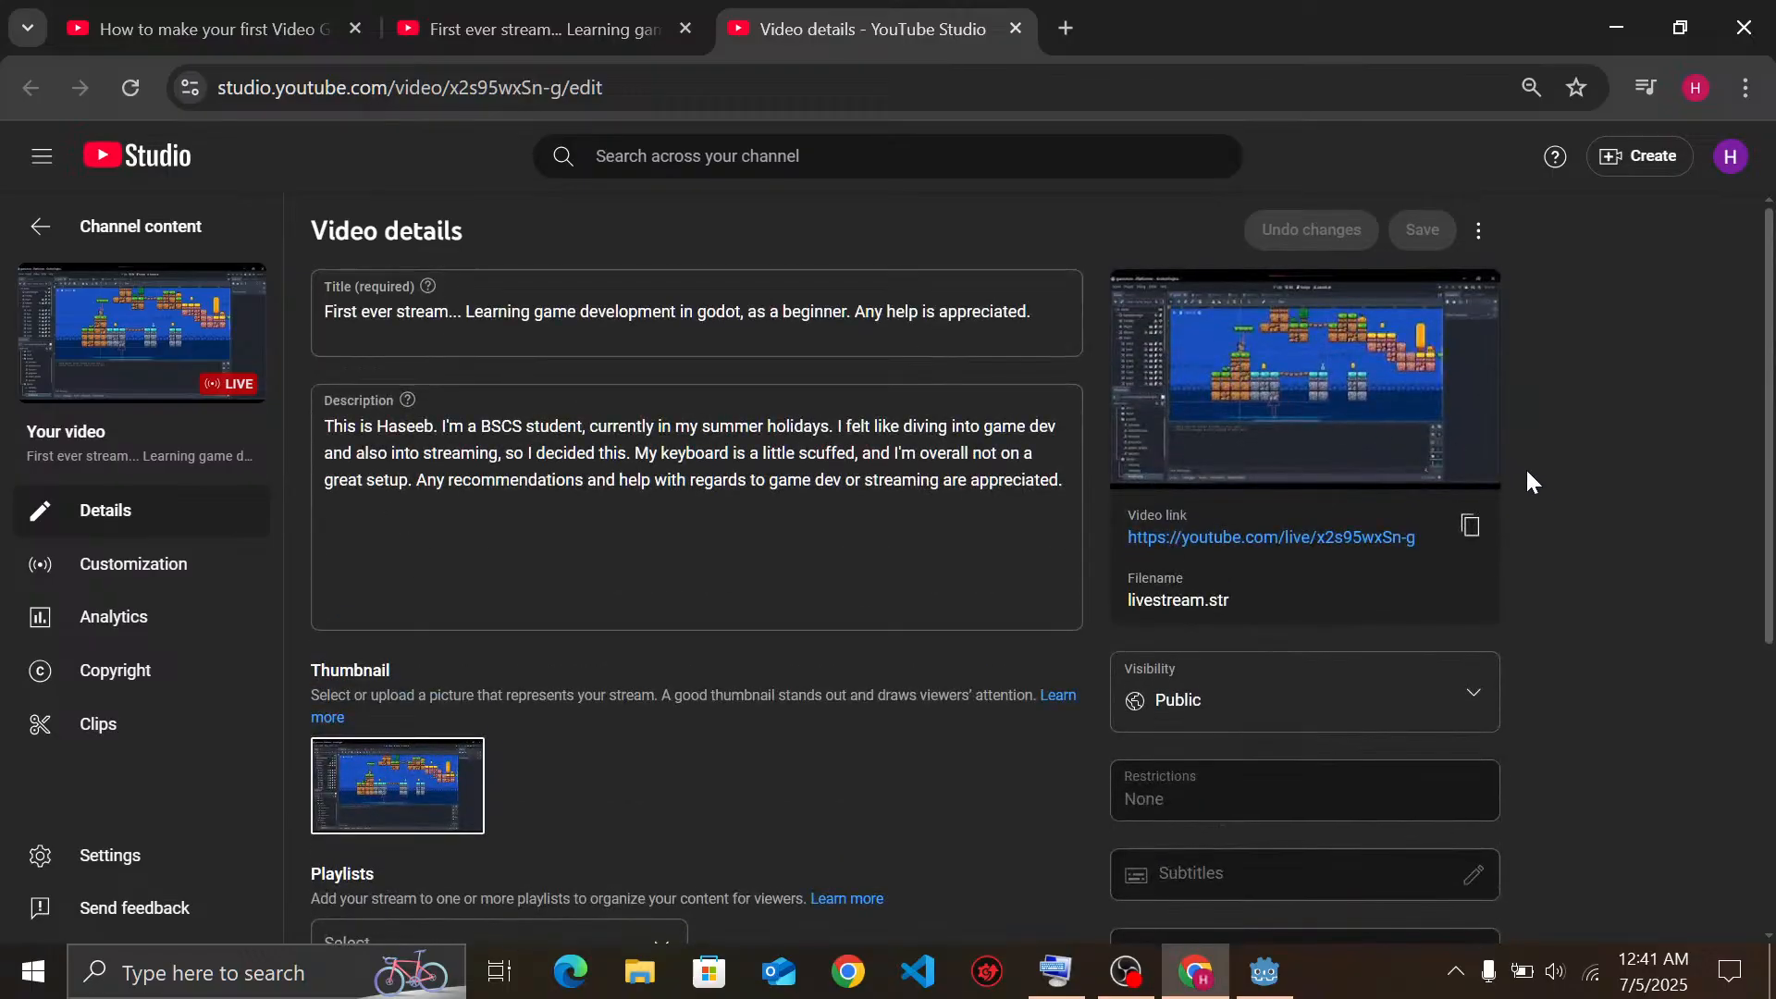
{"action": "scroll", "coordinate": [1354, 752], "scroll_direction": "down", "scroll_amount": 4}
Switch to OBS, check the stream service and server in its settings, and close the settings unchanged
{"action": "left_click", "coordinate": [1127, 972]}
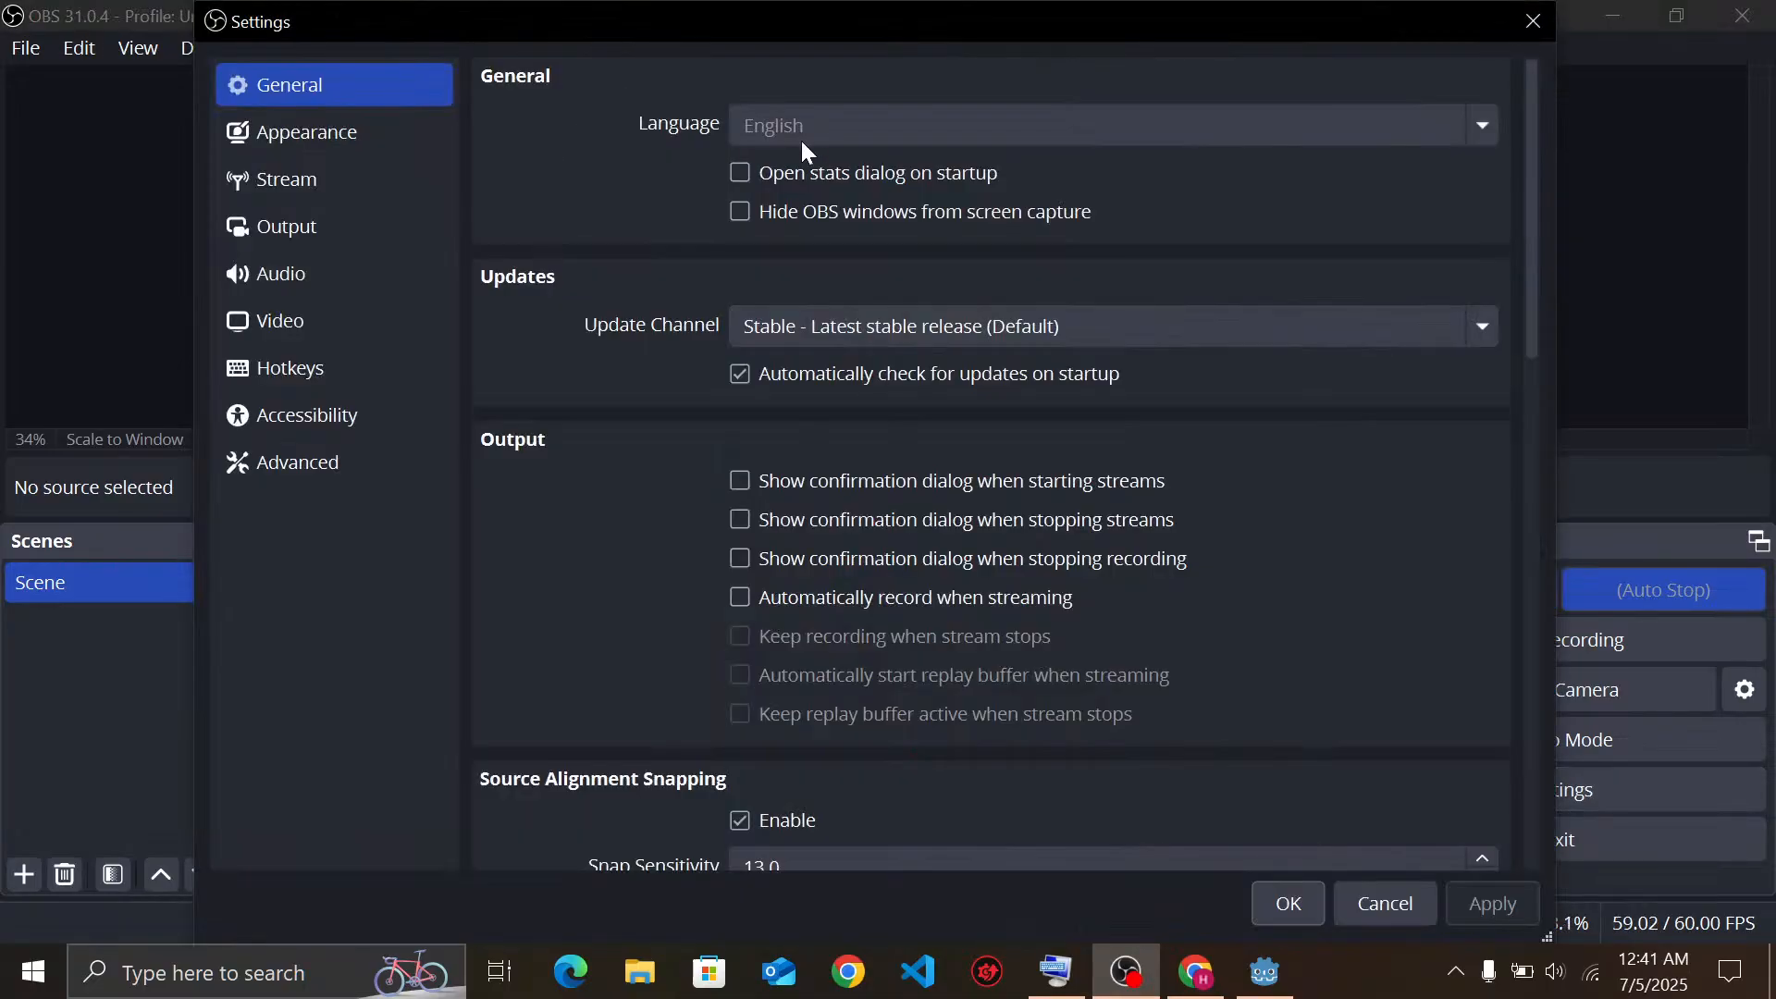
{"action": "left_click", "coordinate": [351, 179]}
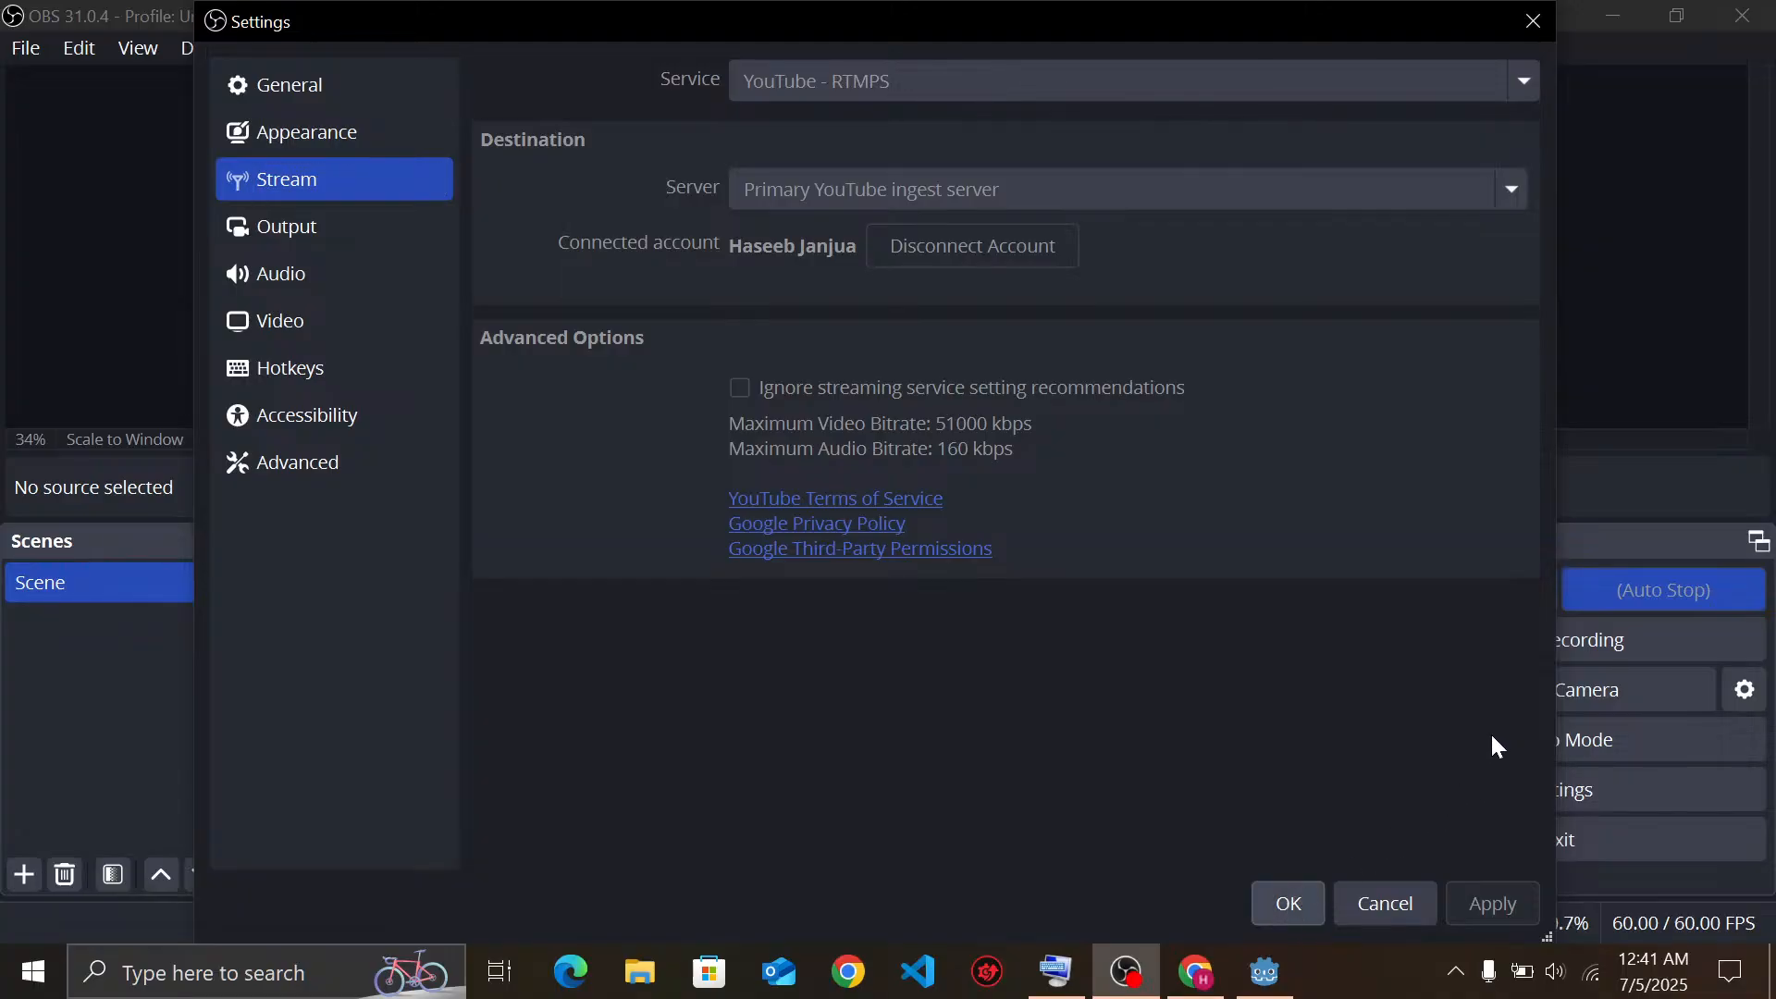
{"action": "left_click", "coordinate": [1532, 21]}
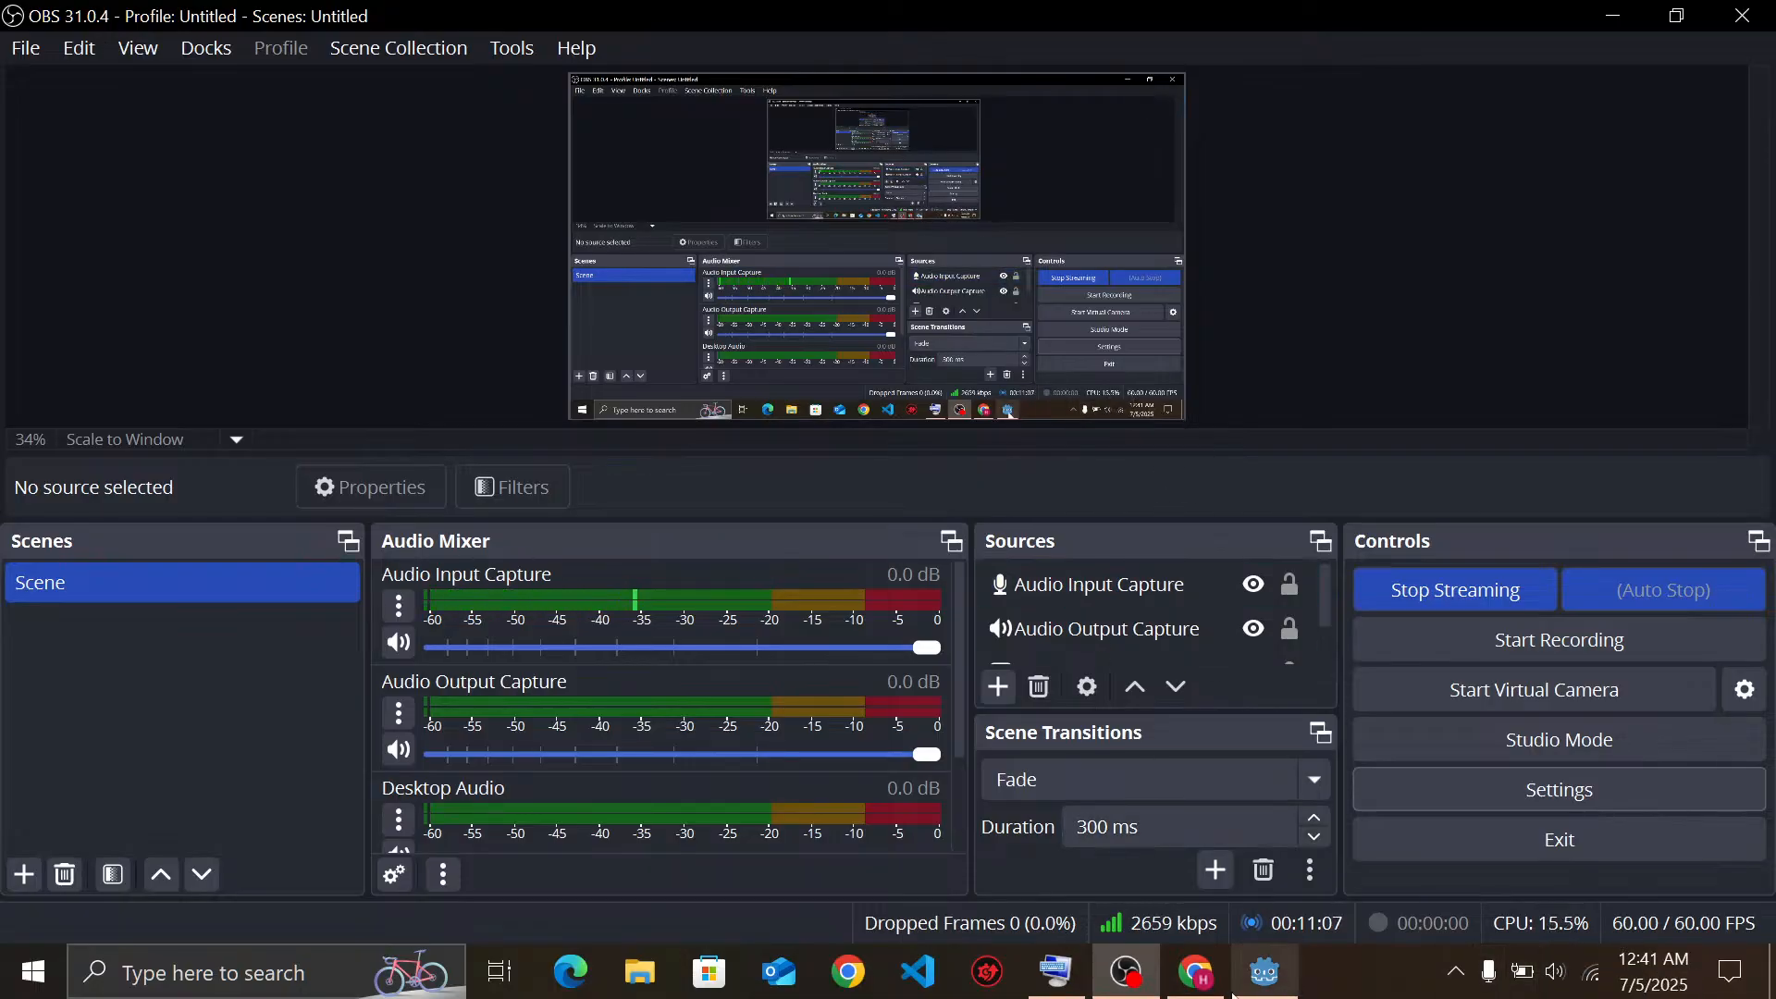
Return to Playable Workshop's Godot tutorial in Chrome, play it, skip ahead by chapters past the Godot download and opening, and skip the advertisement
{"action": "left_click", "coordinate": [1173, 986]}
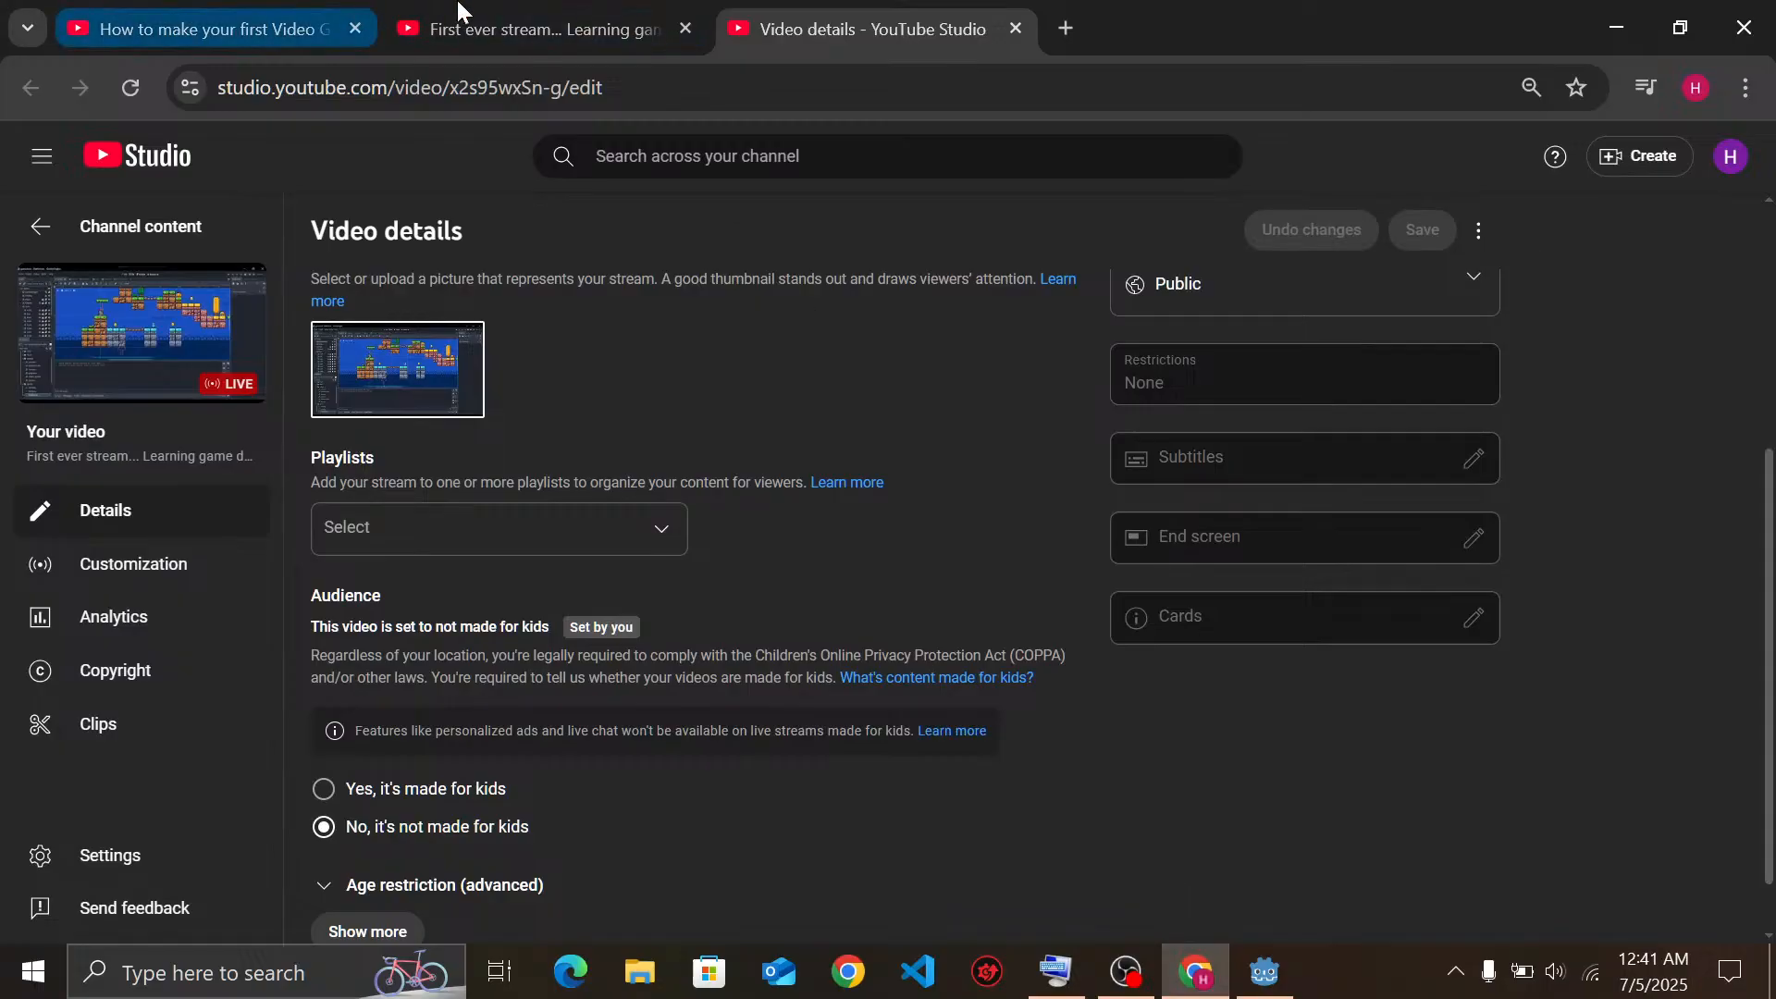
{"action": "left_click", "coordinate": [610, 14]}
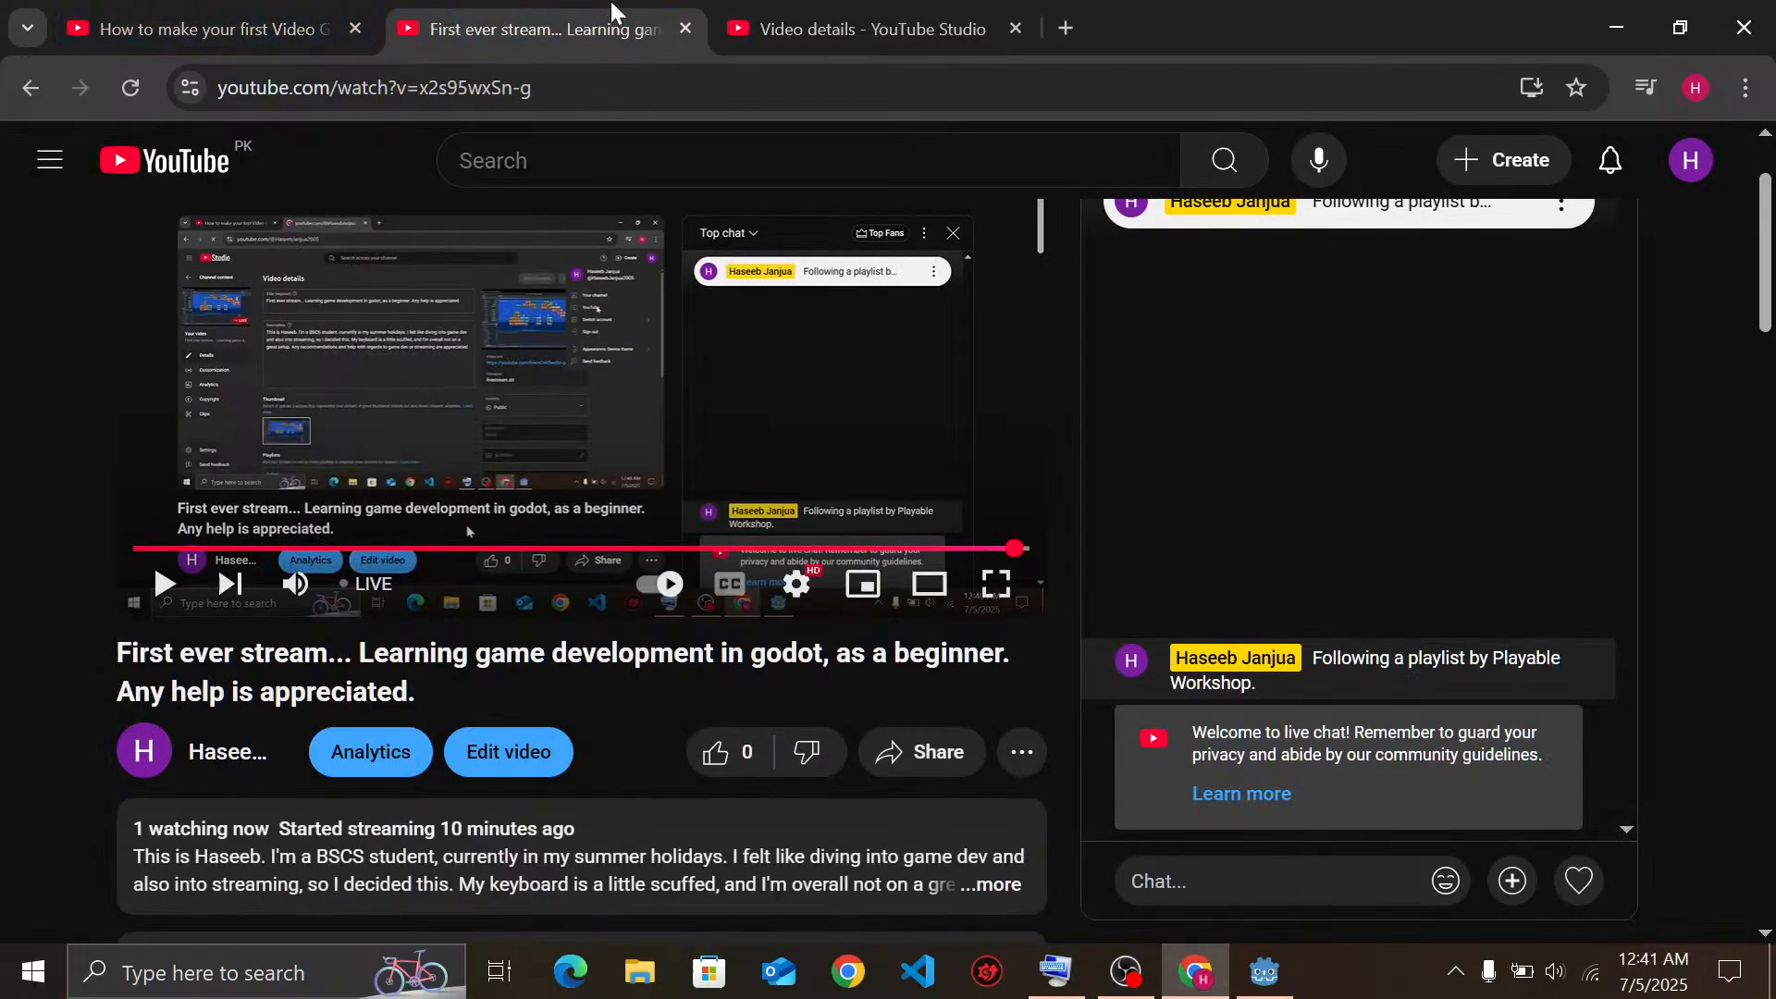
{"action": "left_click", "coordinate": [319, 14]}
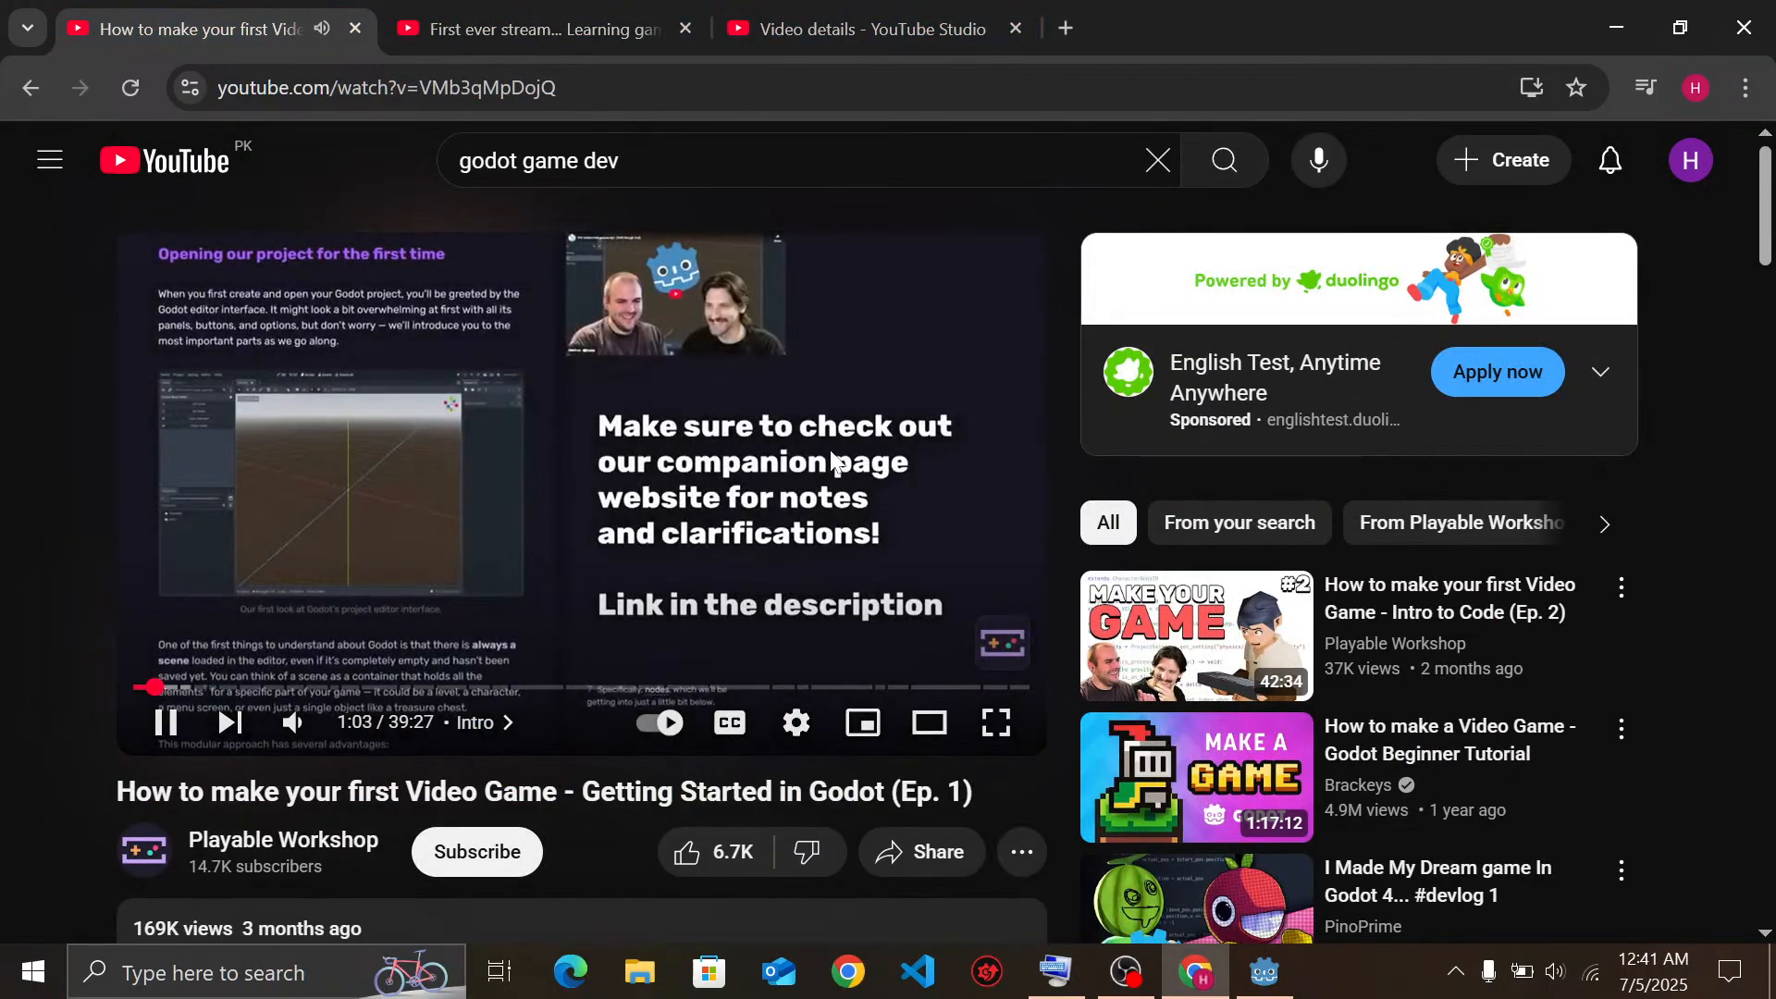
{"action": "key", "text": "ctrl+Right"}
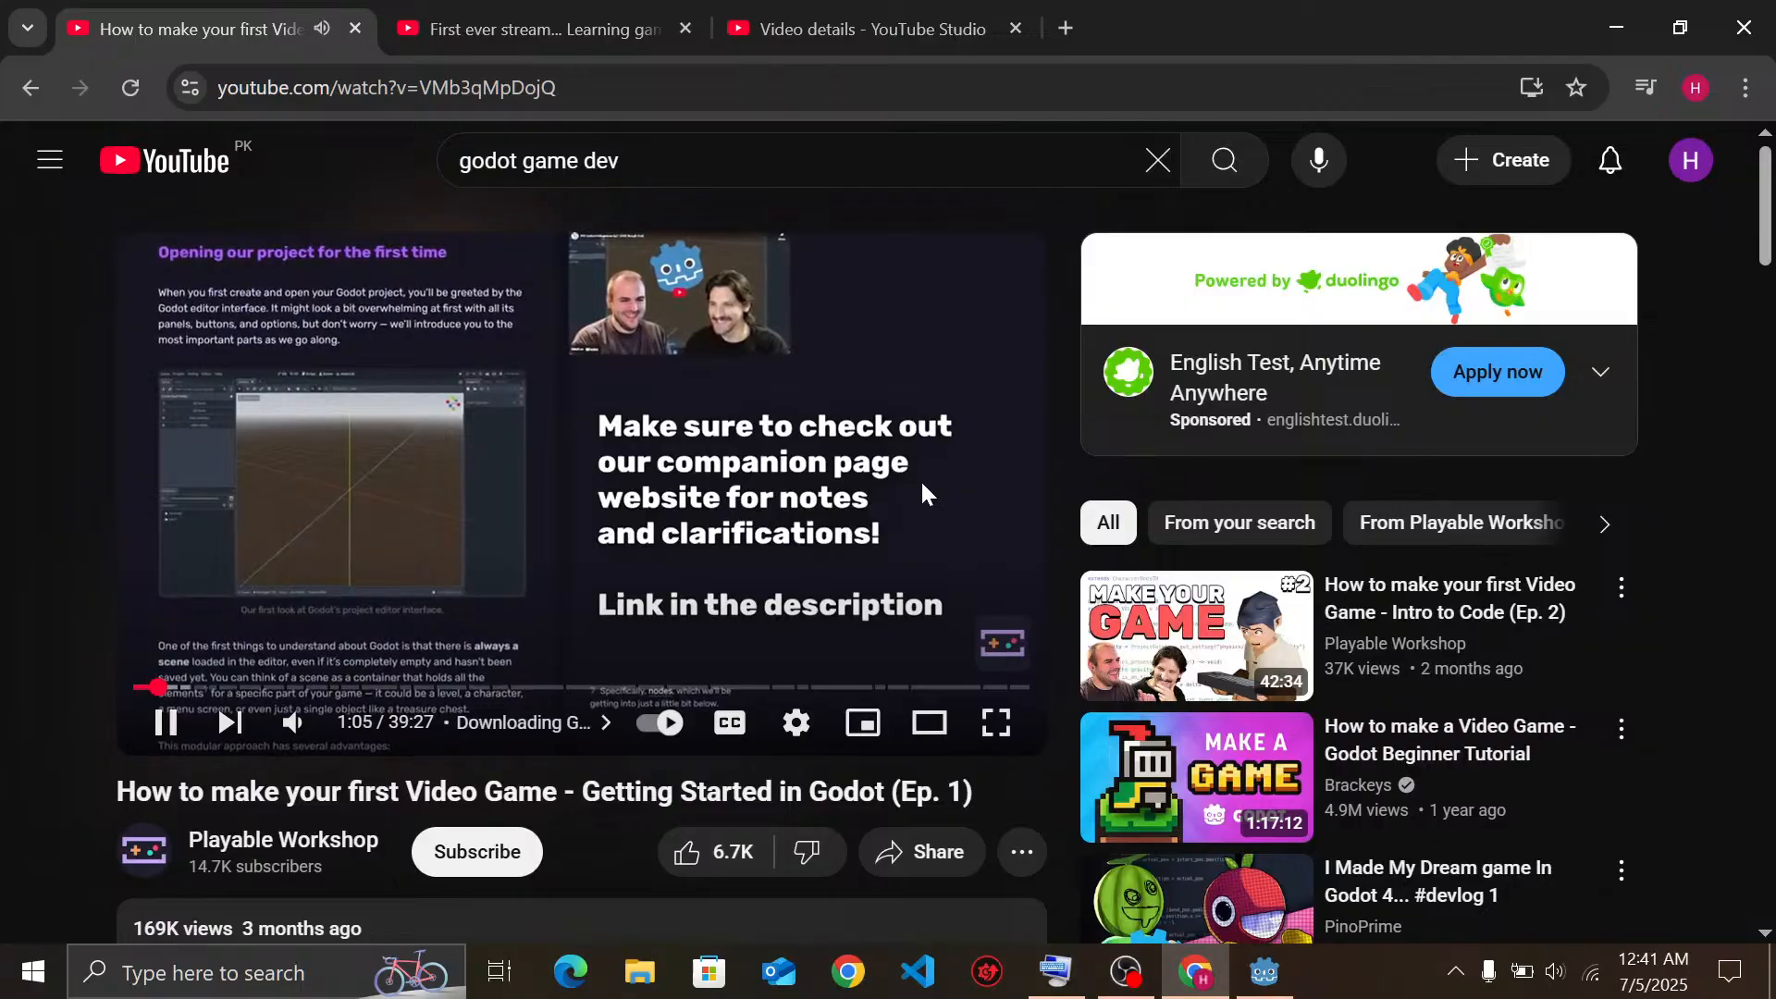
{"action": "key", "text": "ctrl+Right"}
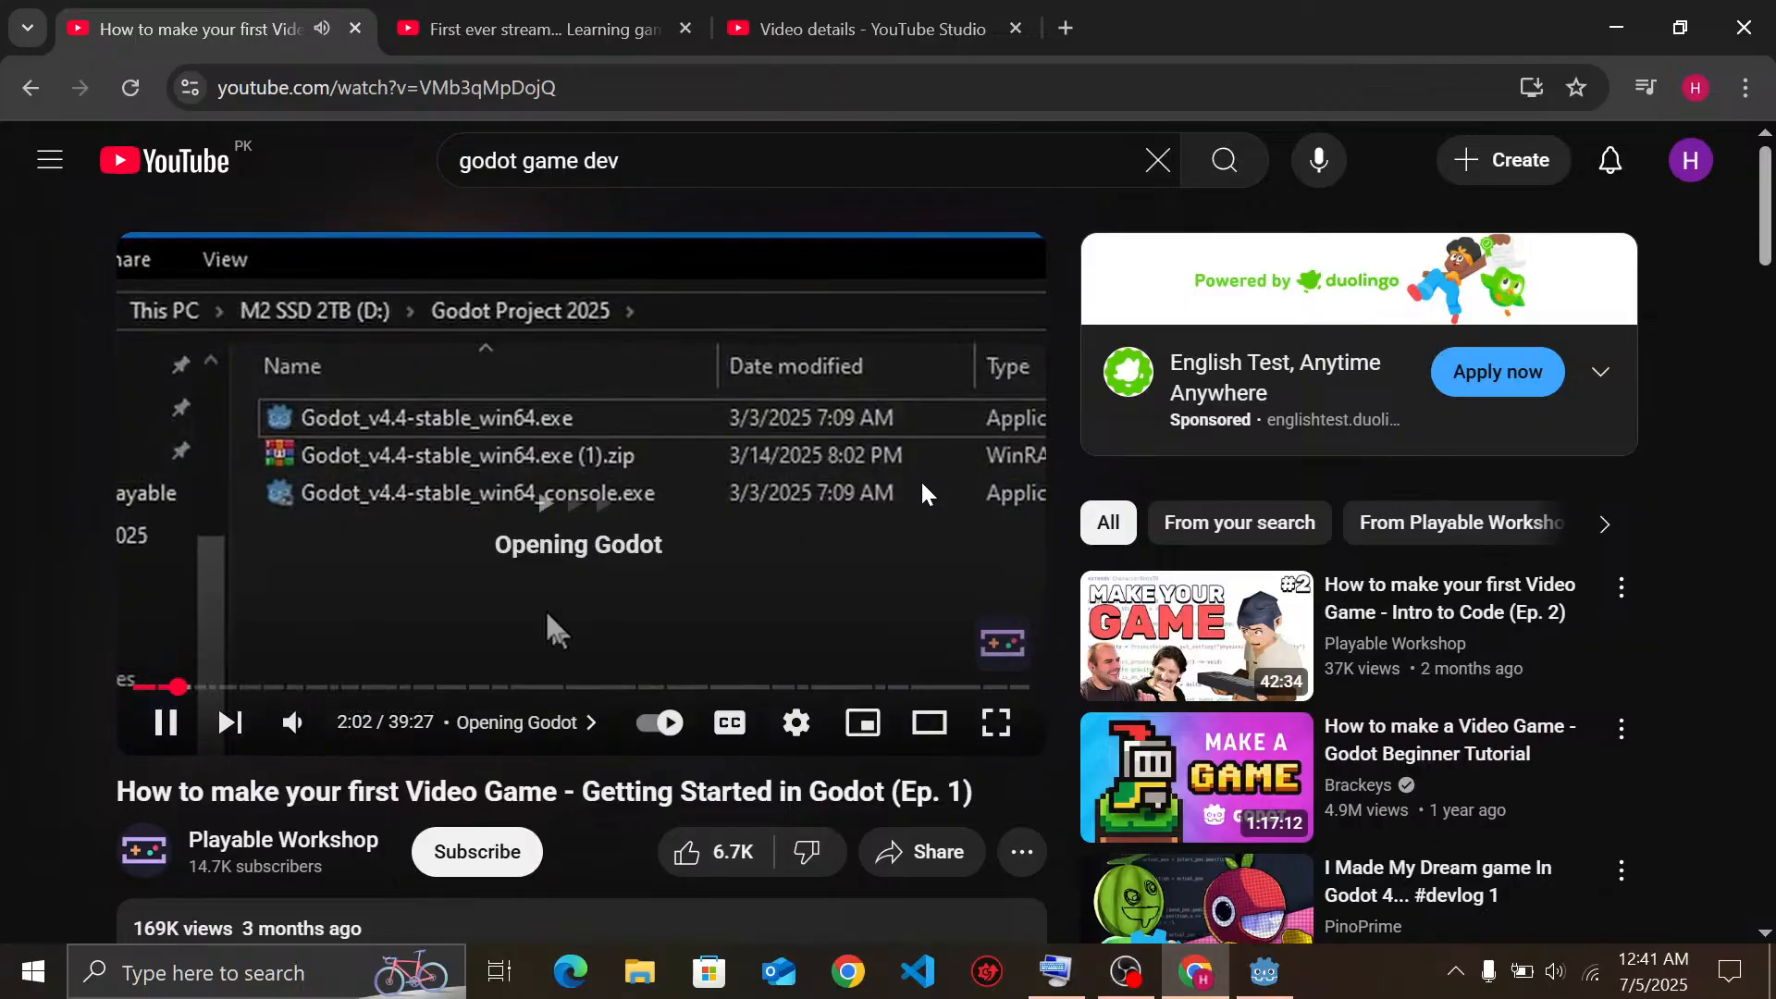
{"action": "key", "text": "ctrl+Right"}
{"action": "key", "text": "ctrl+Right"}
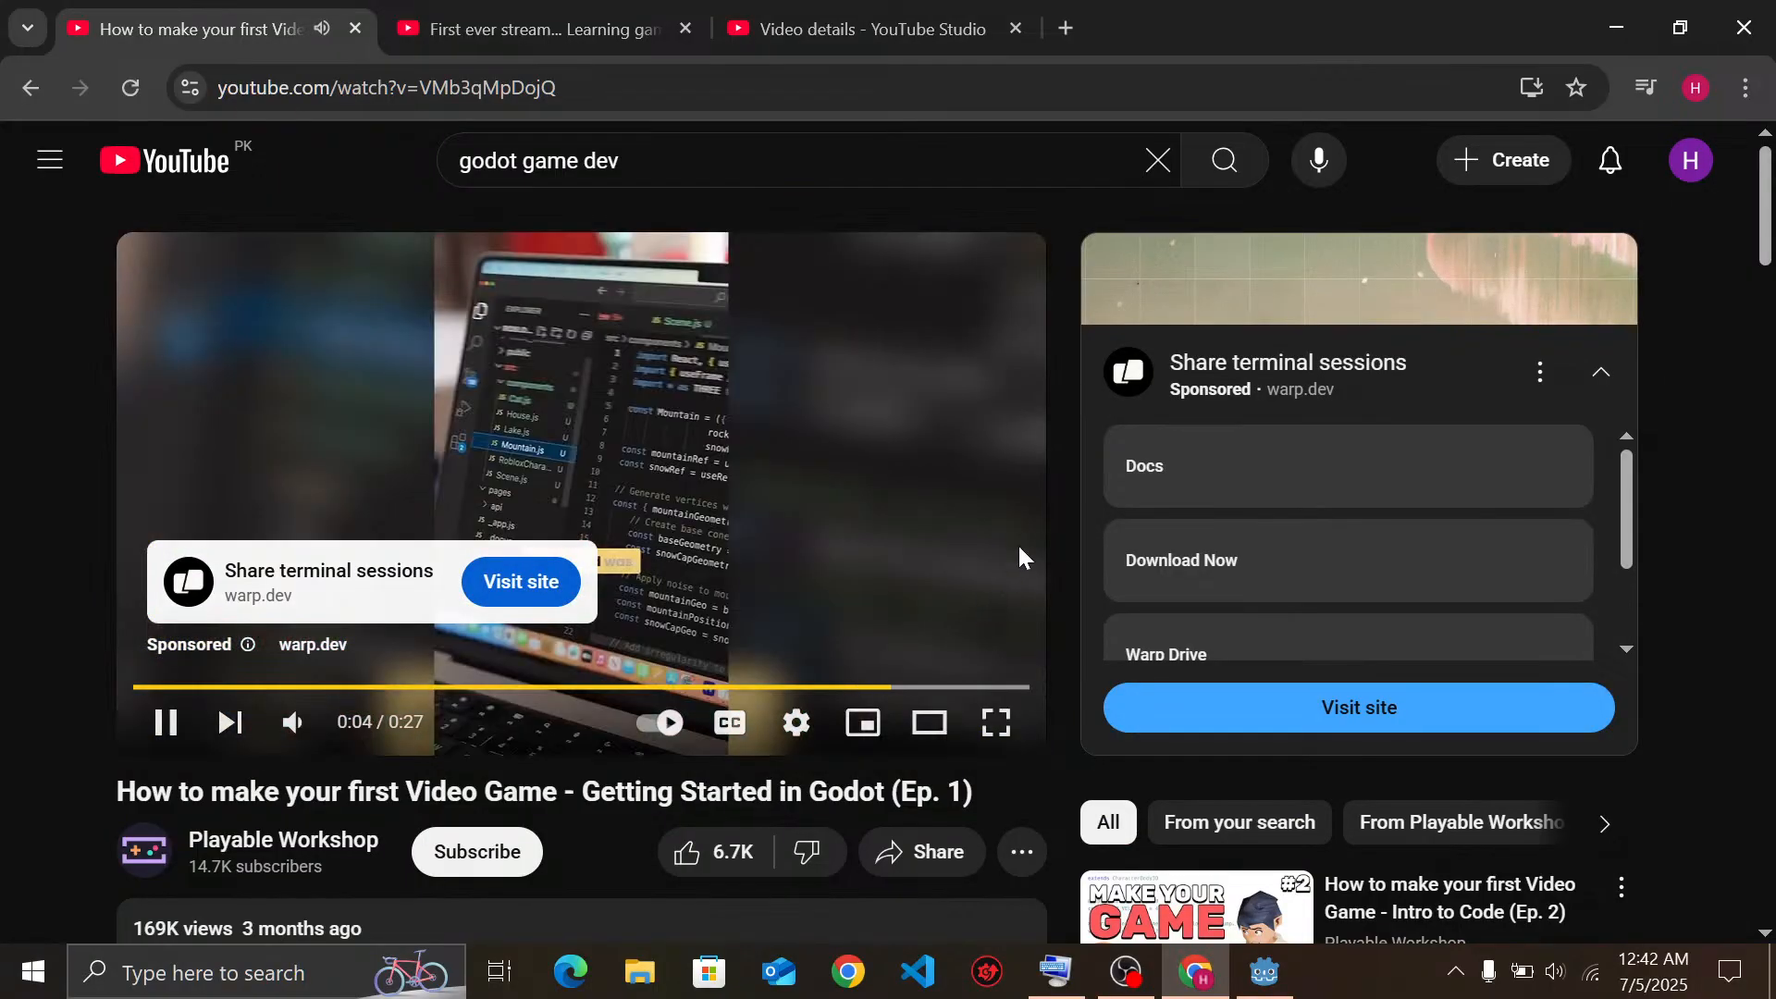
{"action": "left_click", "coordinate": [962, 598]}
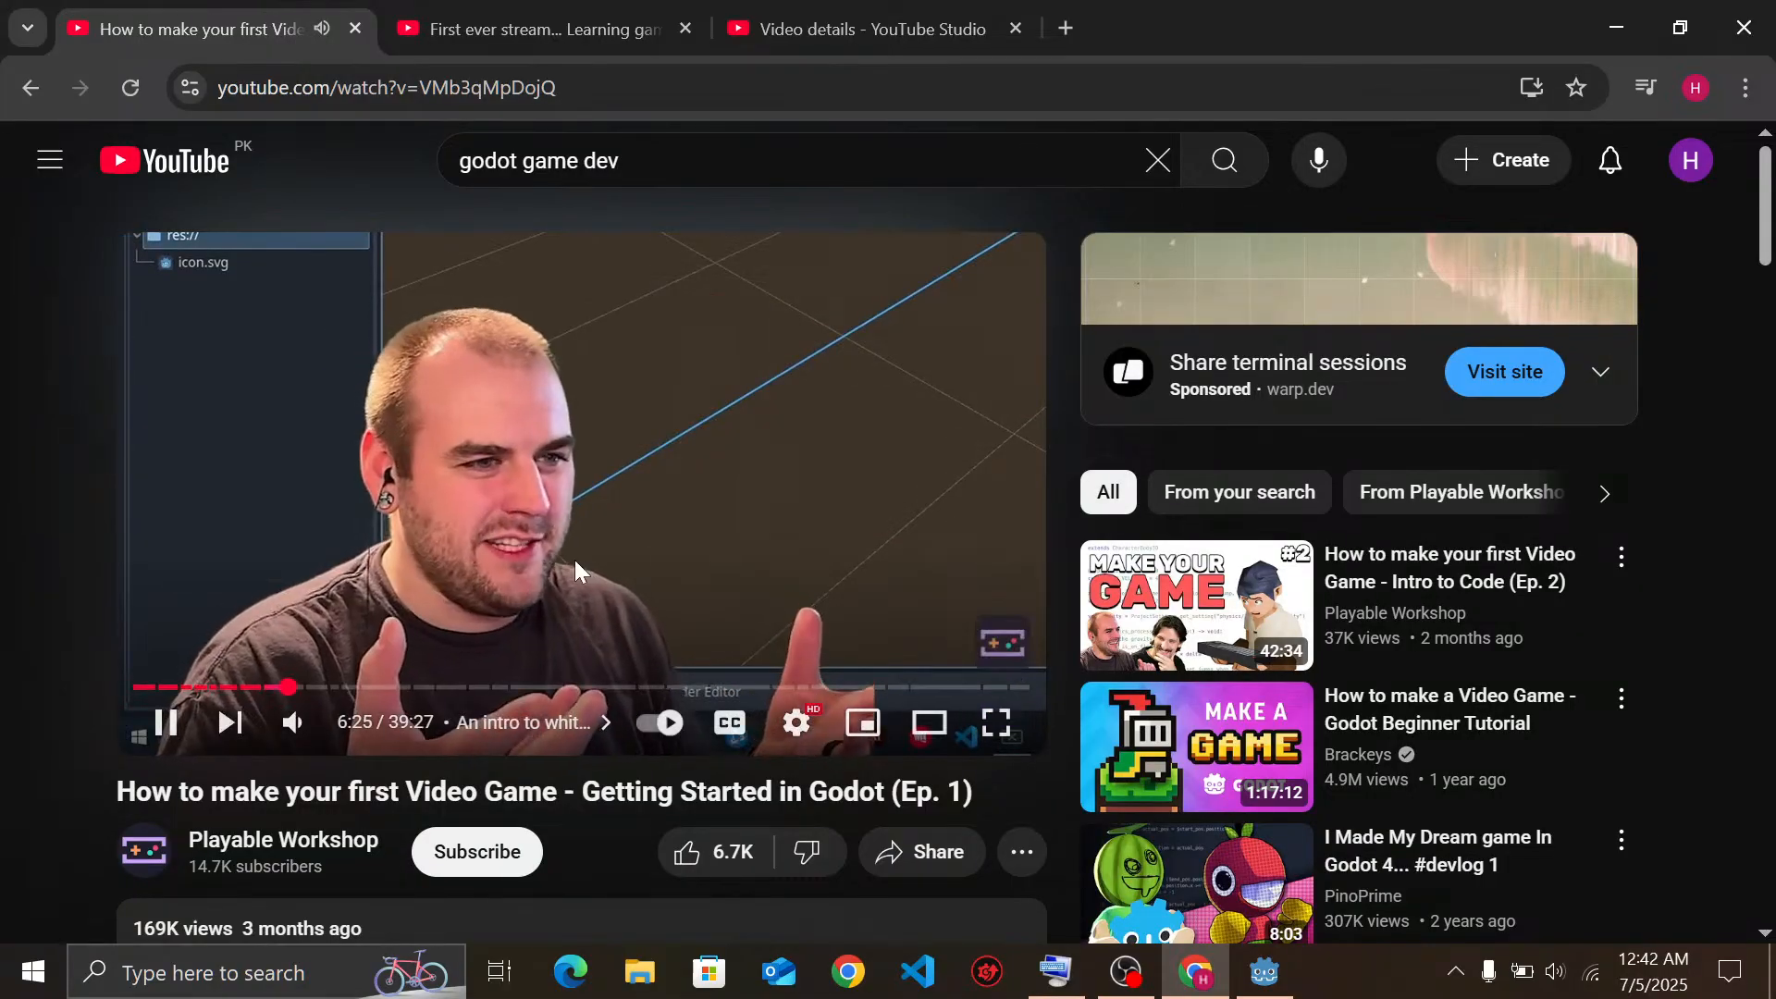
Skip ahead in the tutorial, past how nodes are organized, to the chapter on adding the node and pause it there
{"action": "key", "text": "ctrl+Right"}
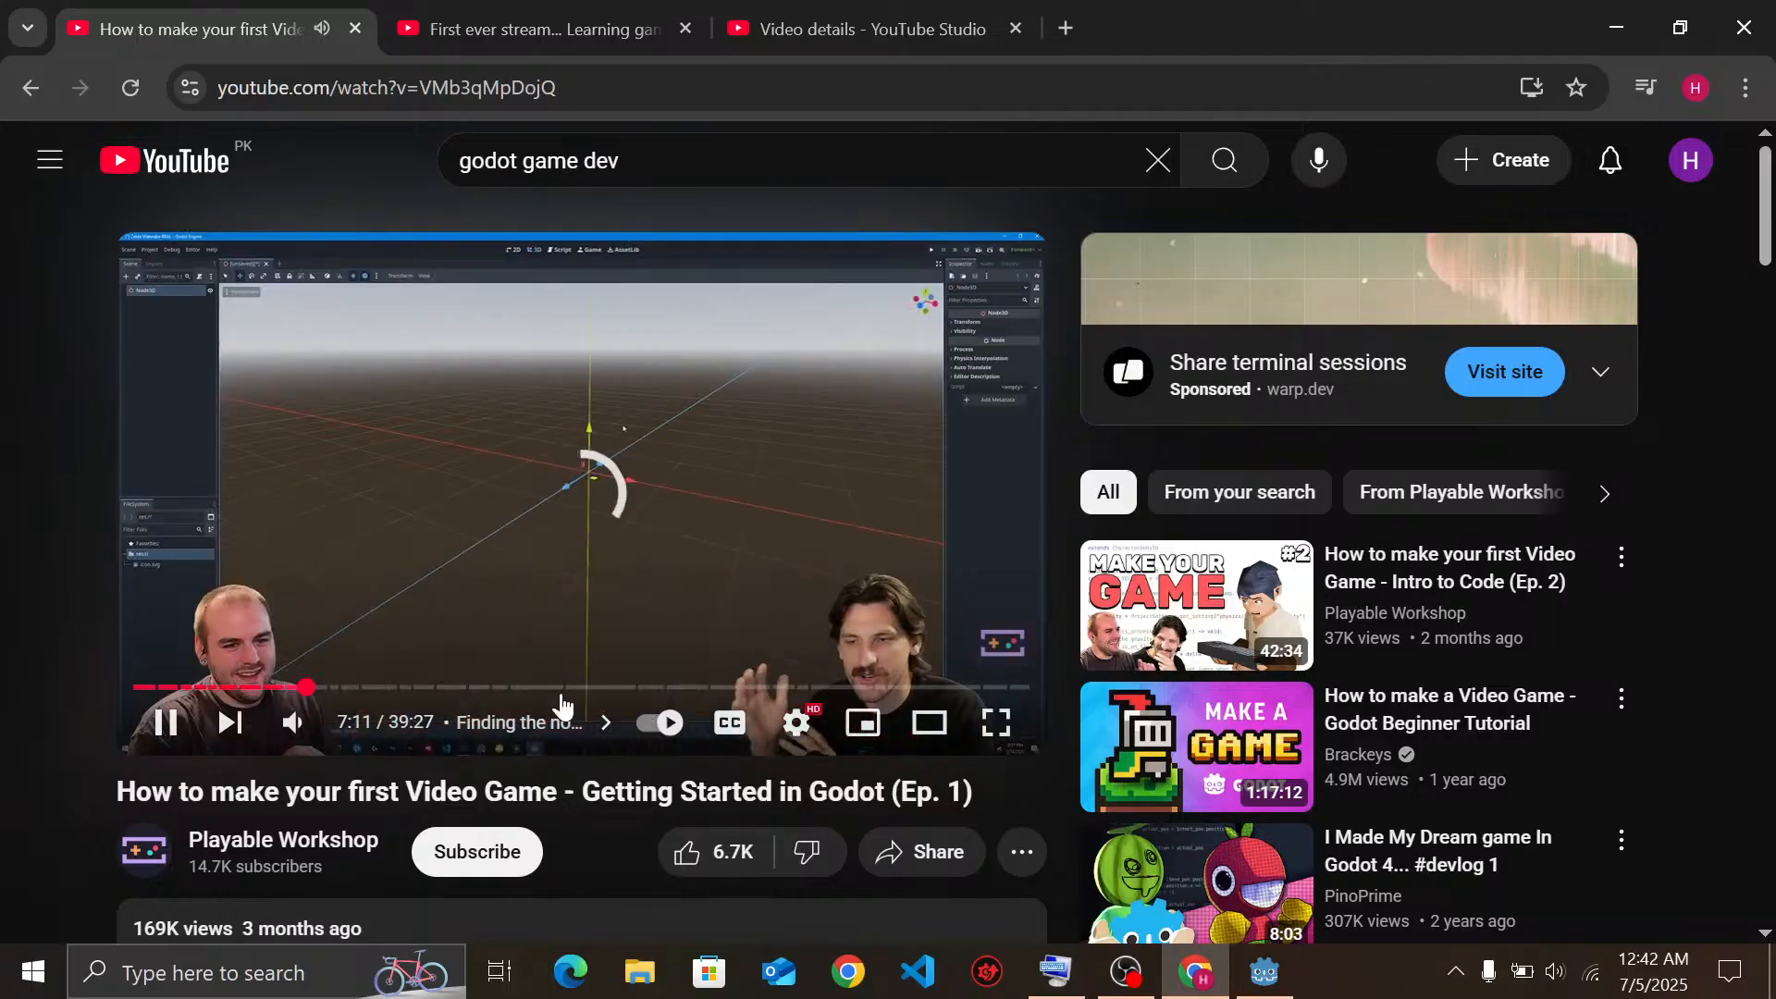
{"action": "key", "text": "ctrl+Right"}
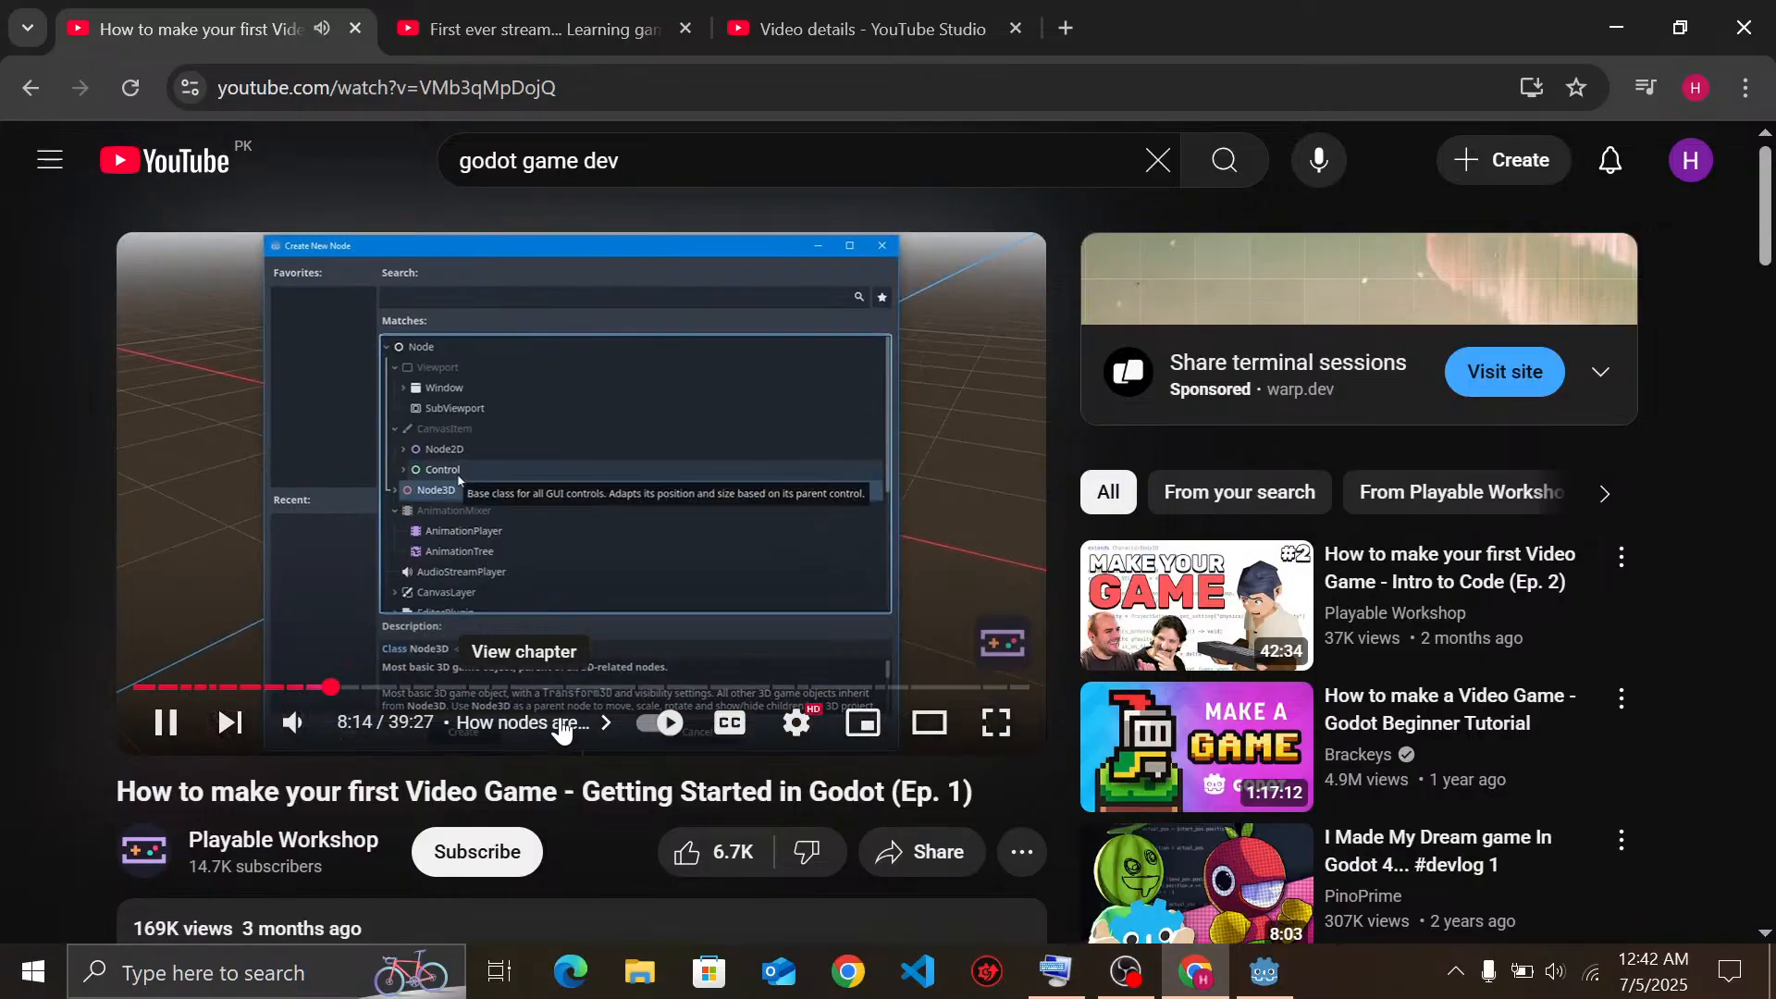
{"action": "key", "text": "ctrl+Right"}
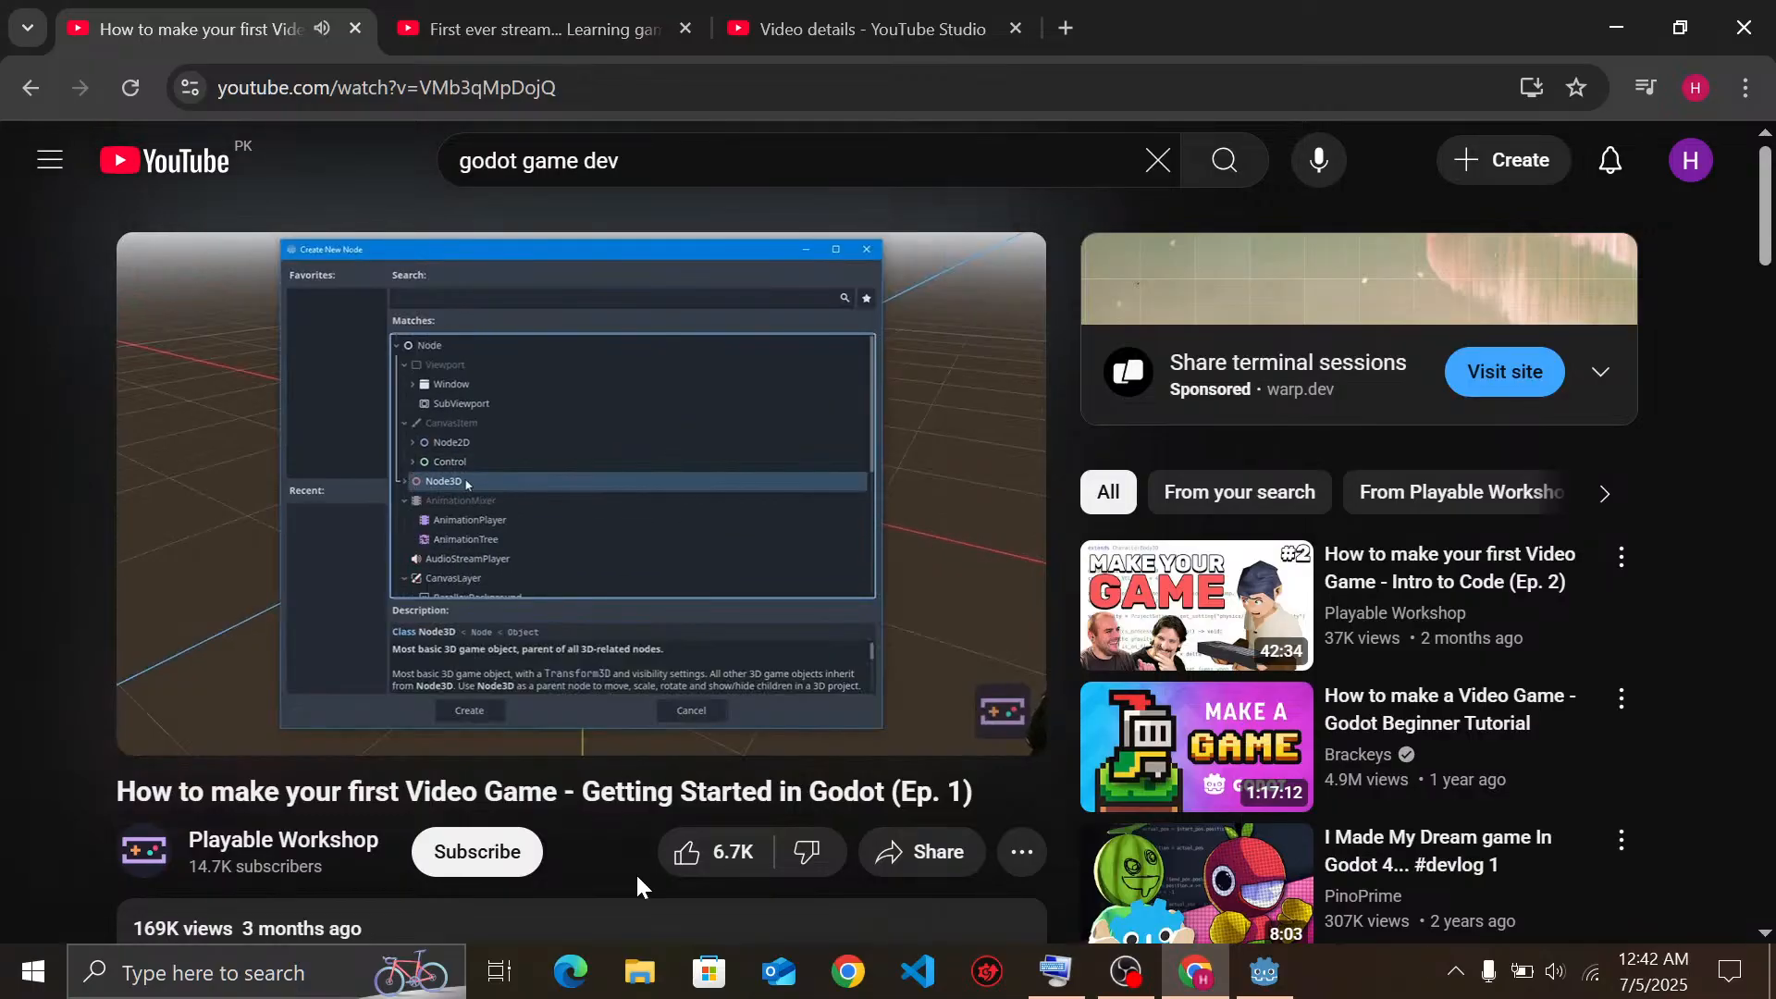
{"action": "left_click", "coordinate": [623, 519]}
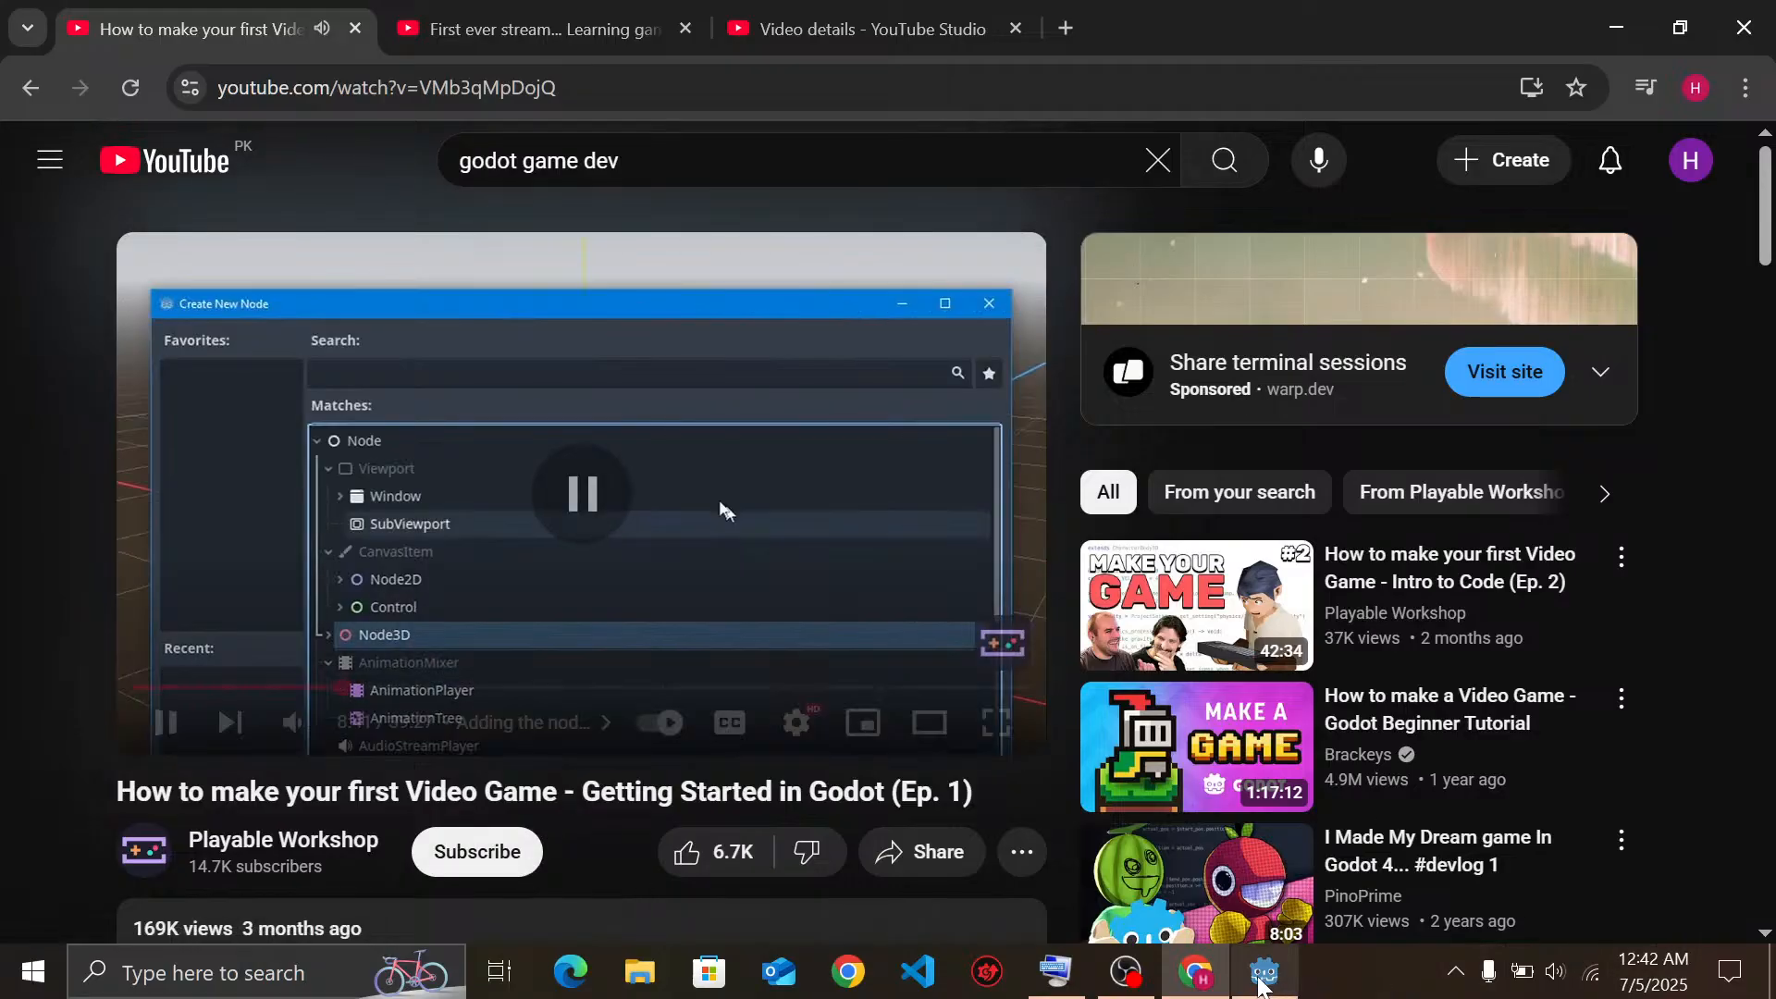
Switch to Godot, look at the scene commands and the Zelda project's settings, and dismiss the settings window unchanged
{"action": "left_click", "coordinate": [1262, 973]}
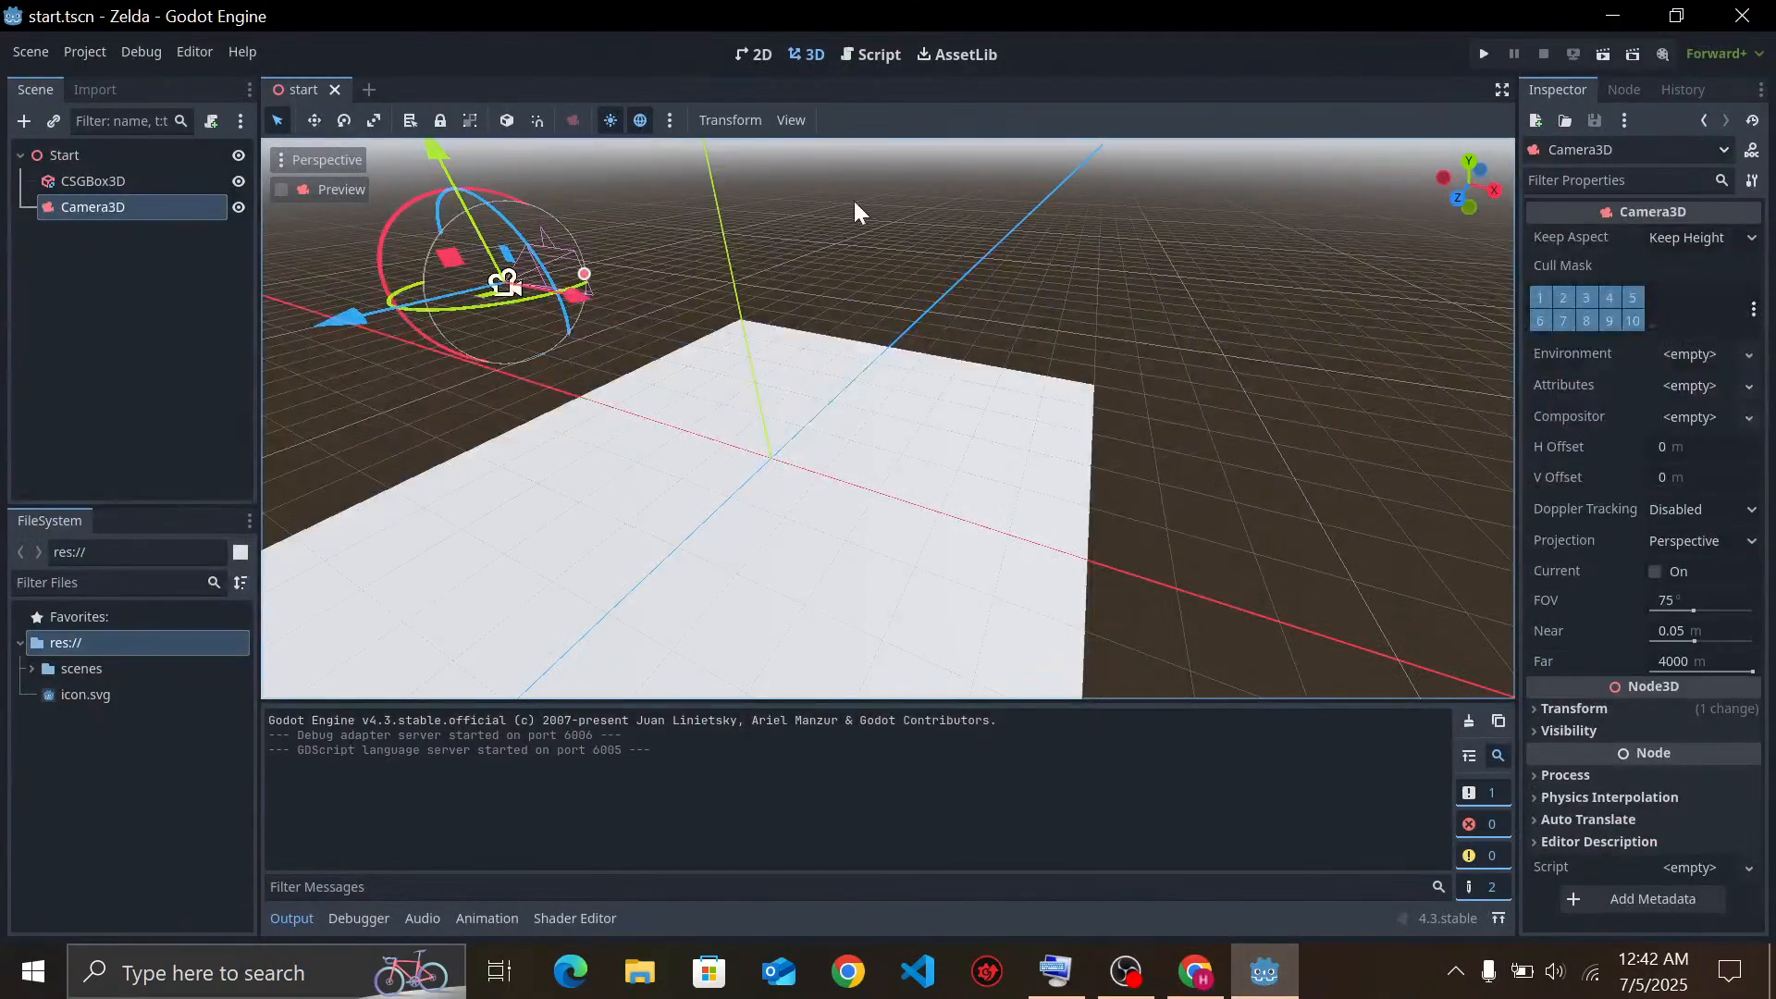
{"action": "left_click", "coordinate": [36, 58]}
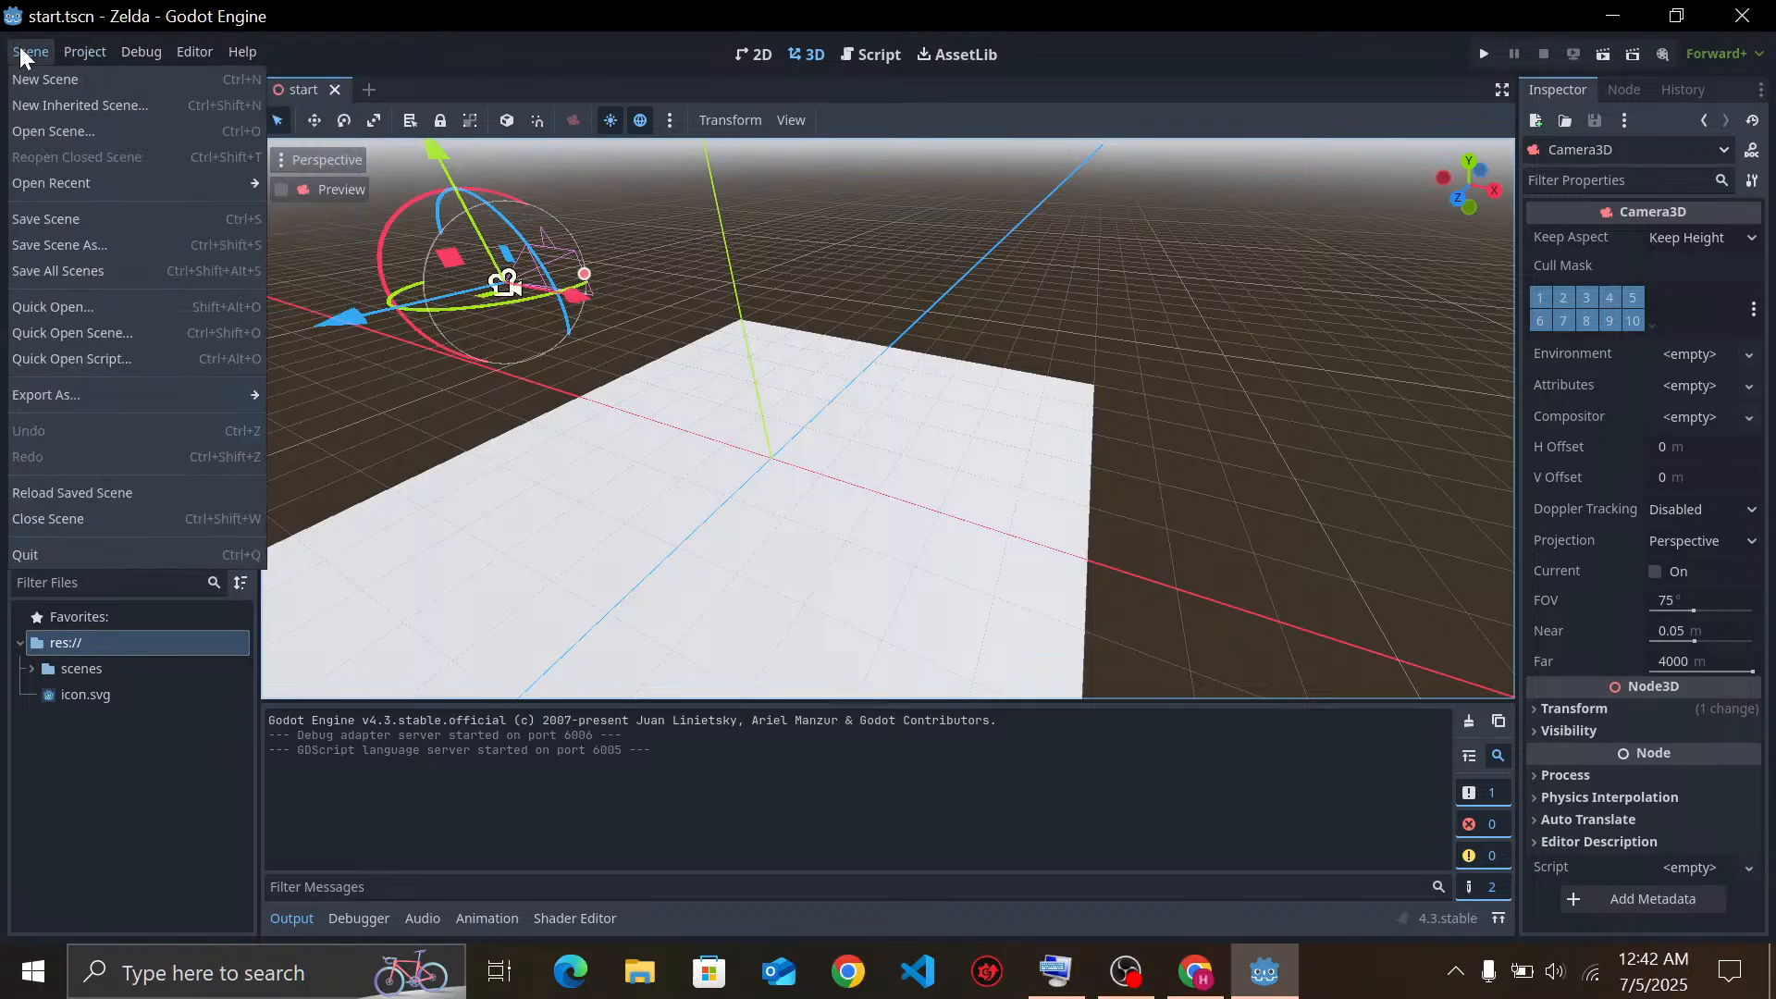
{"action": "left_click", "coordinate": [100, 79]}
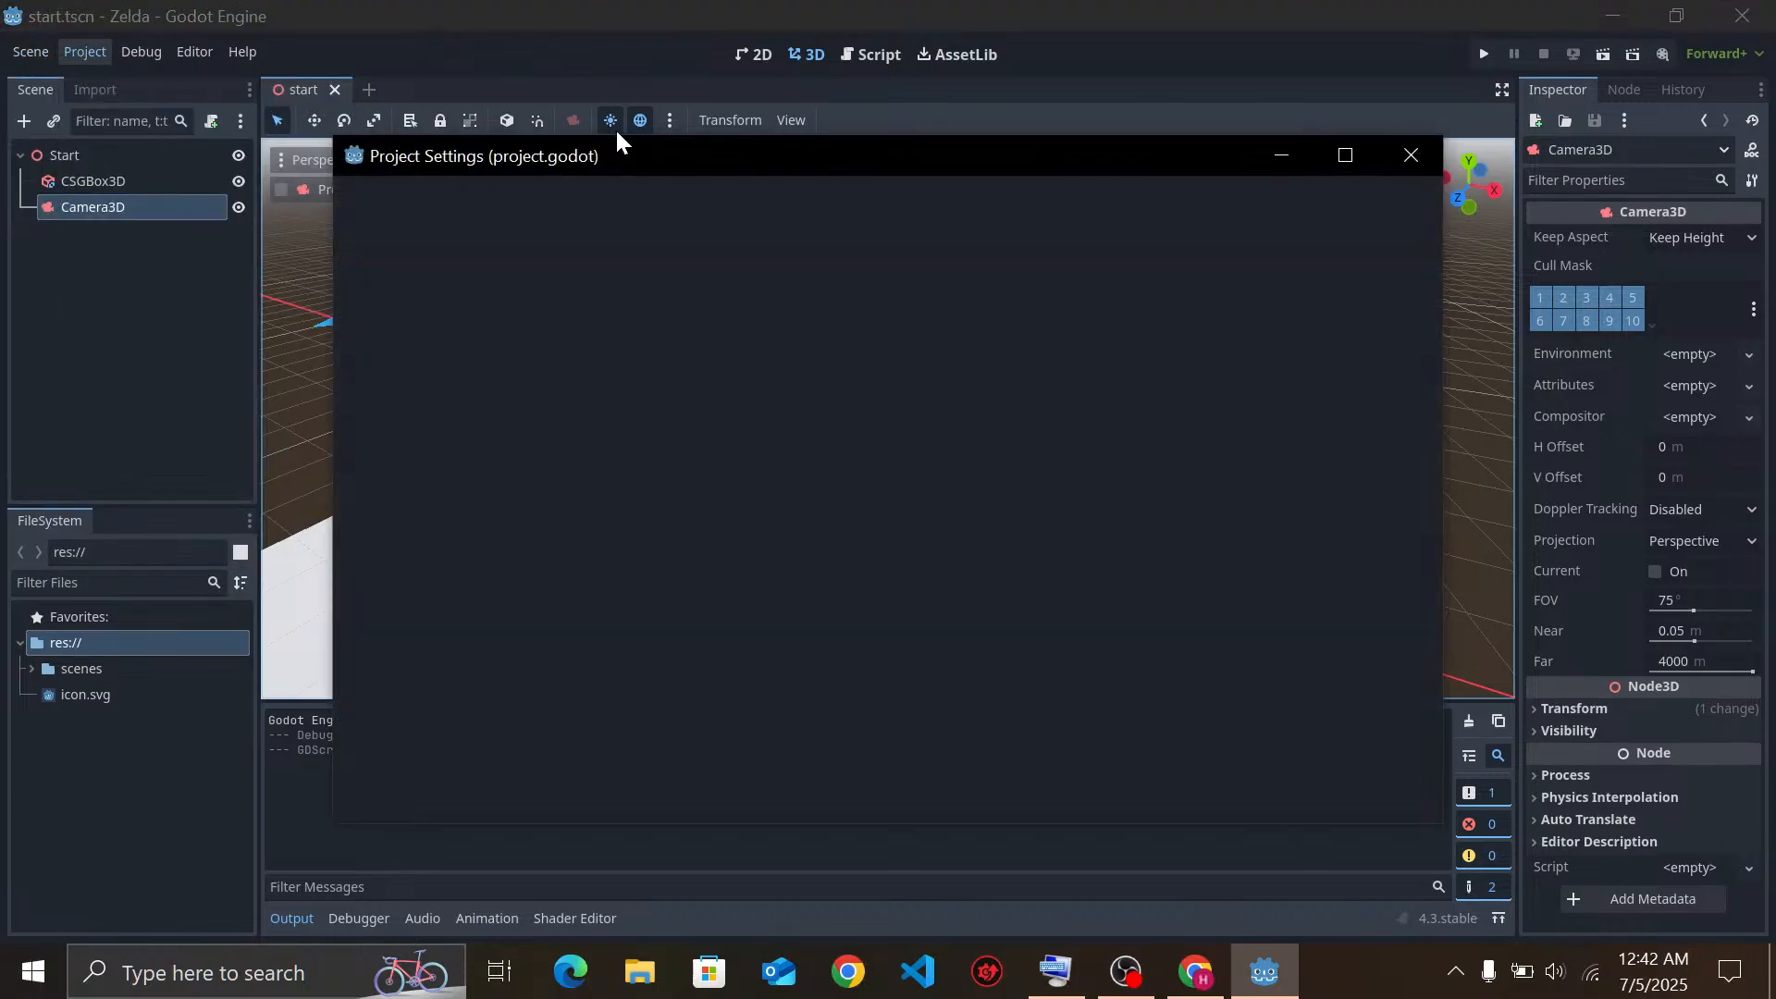
{"action": "left_click", "coordinate": [1281, 150]}
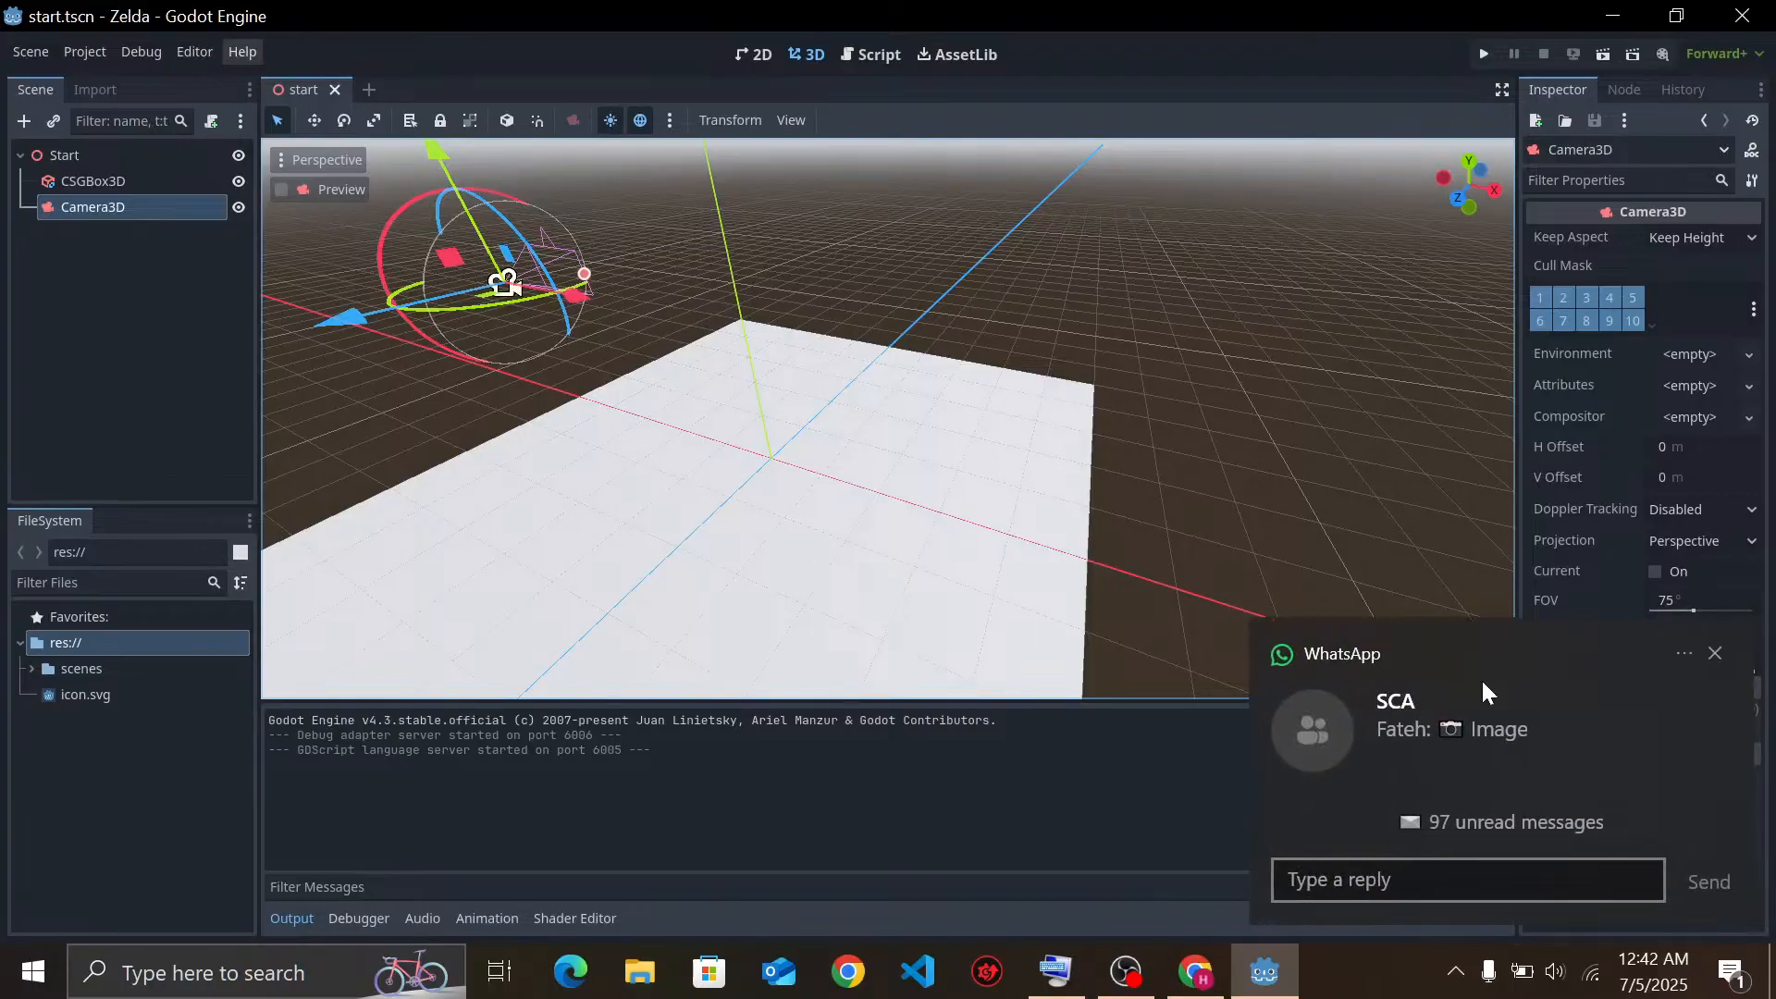
Dismiss the WhatsApp pop-up, open its message from the notification list, and close the WhatsApp window
{"action": "left_click", "coordinate": [1714, 654]}
{"action": "left_click", "coordinate": [1730, 972]}
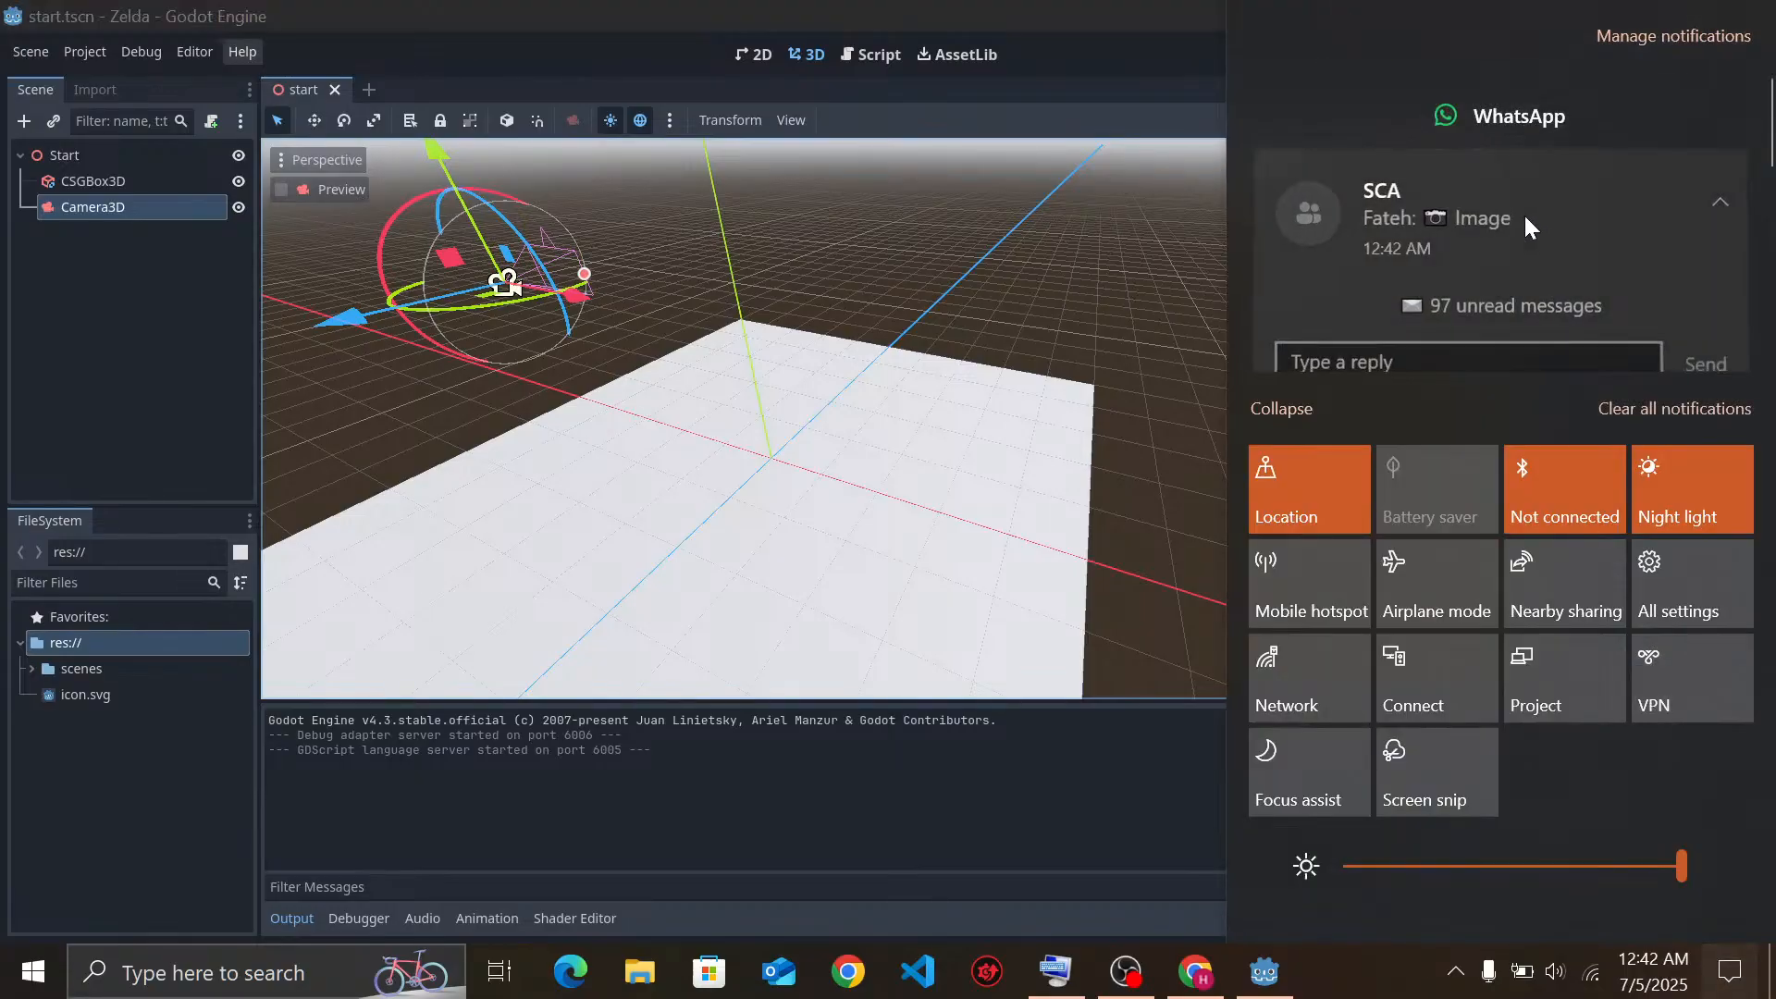
{"action": "left_click", "coordinate": [1523, 213]}
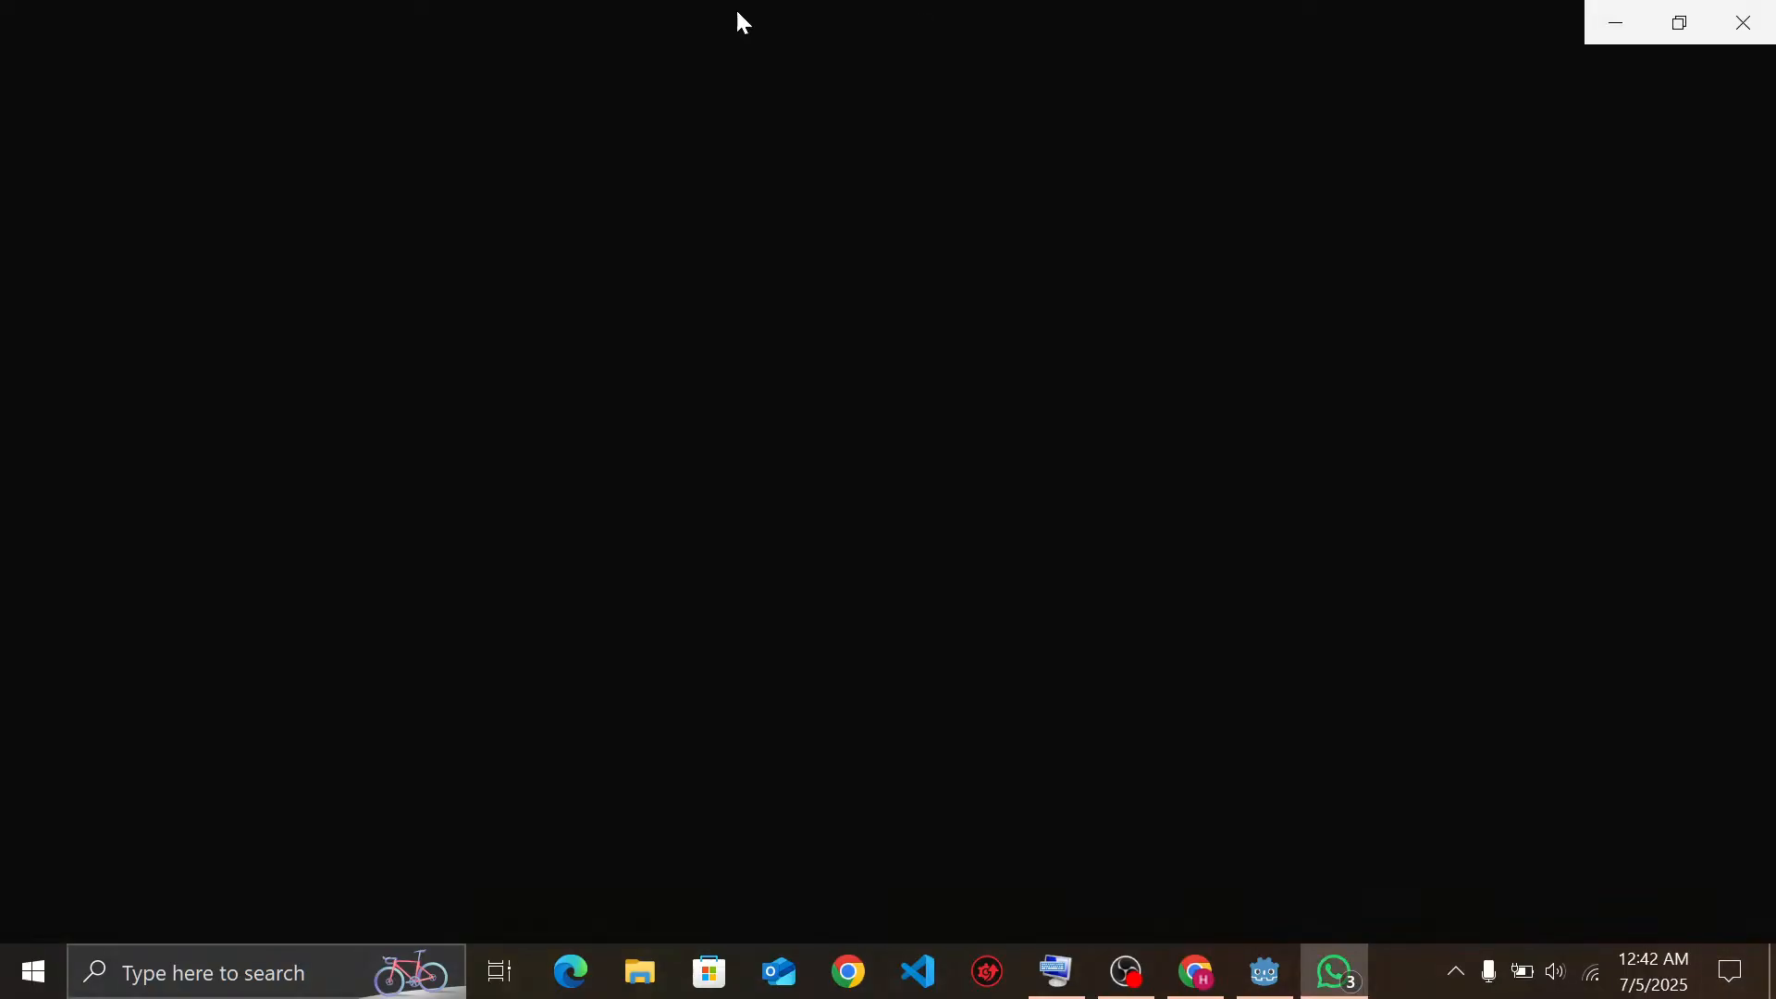
{"action": "left_click", "coordinate": [1764, 11]}
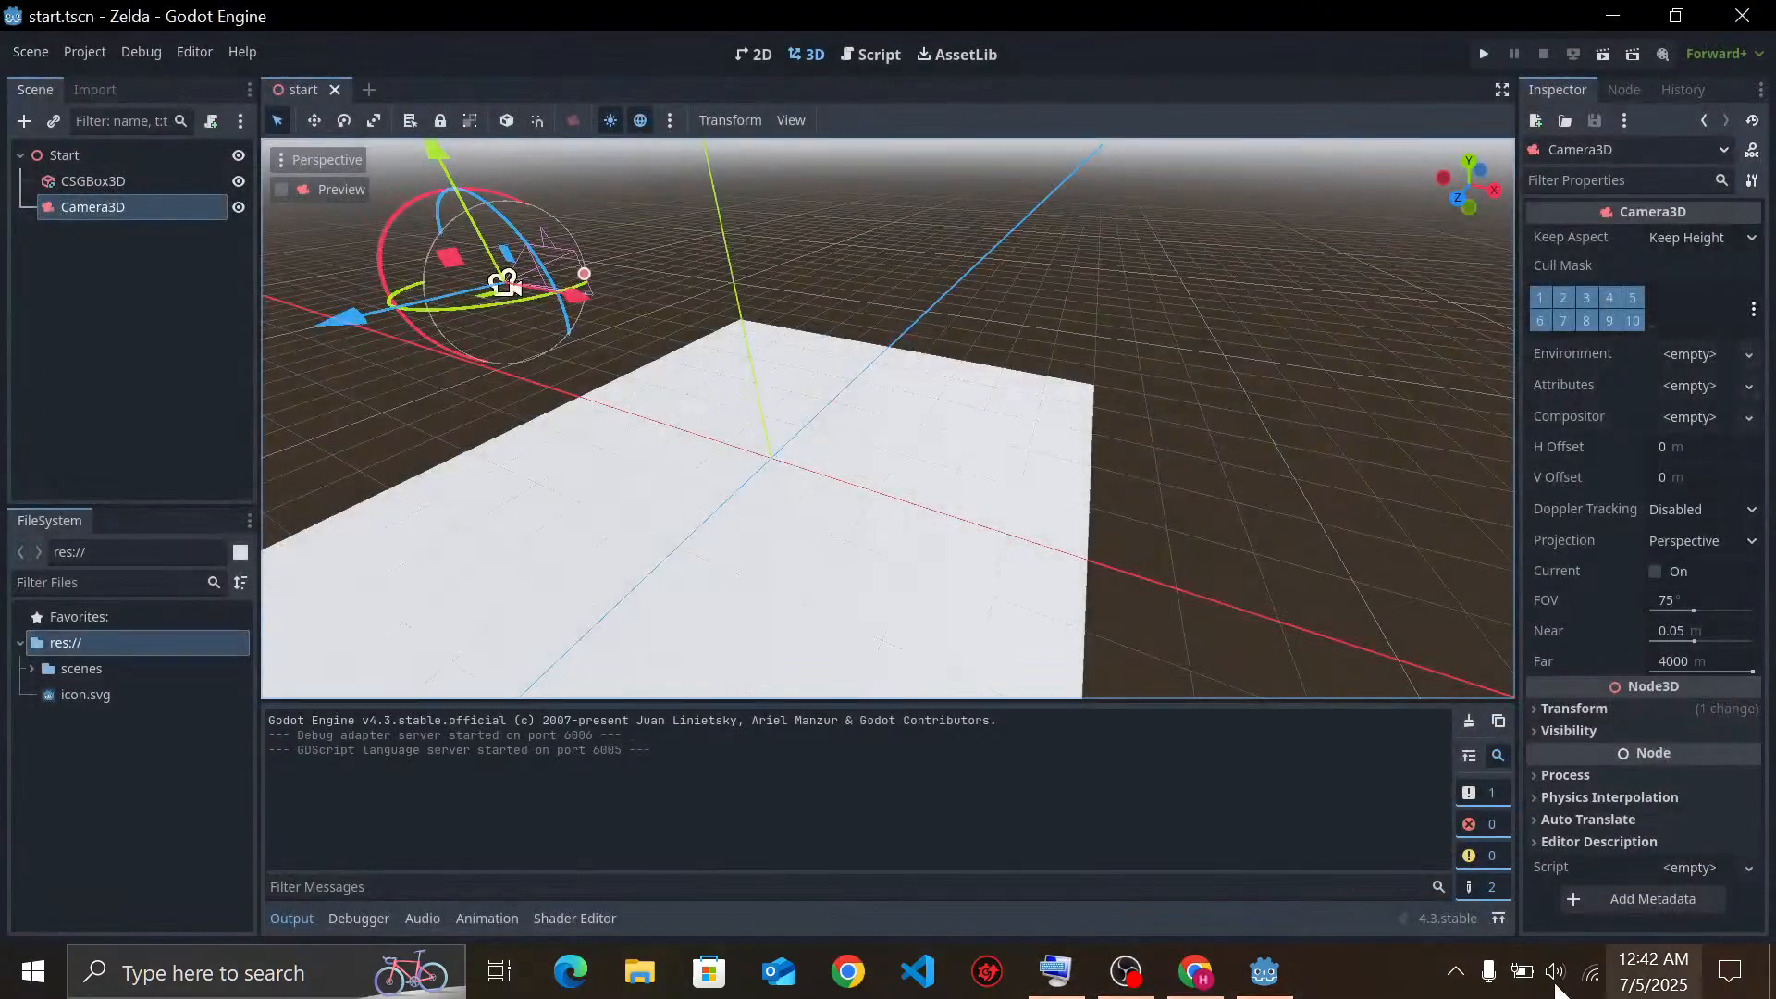
Quit the Zelda project to the project list, glance at the livestream page in Chrome, and open the Platformer project in Godot
{"action": "left_click", "coordinate": [102, 52]}
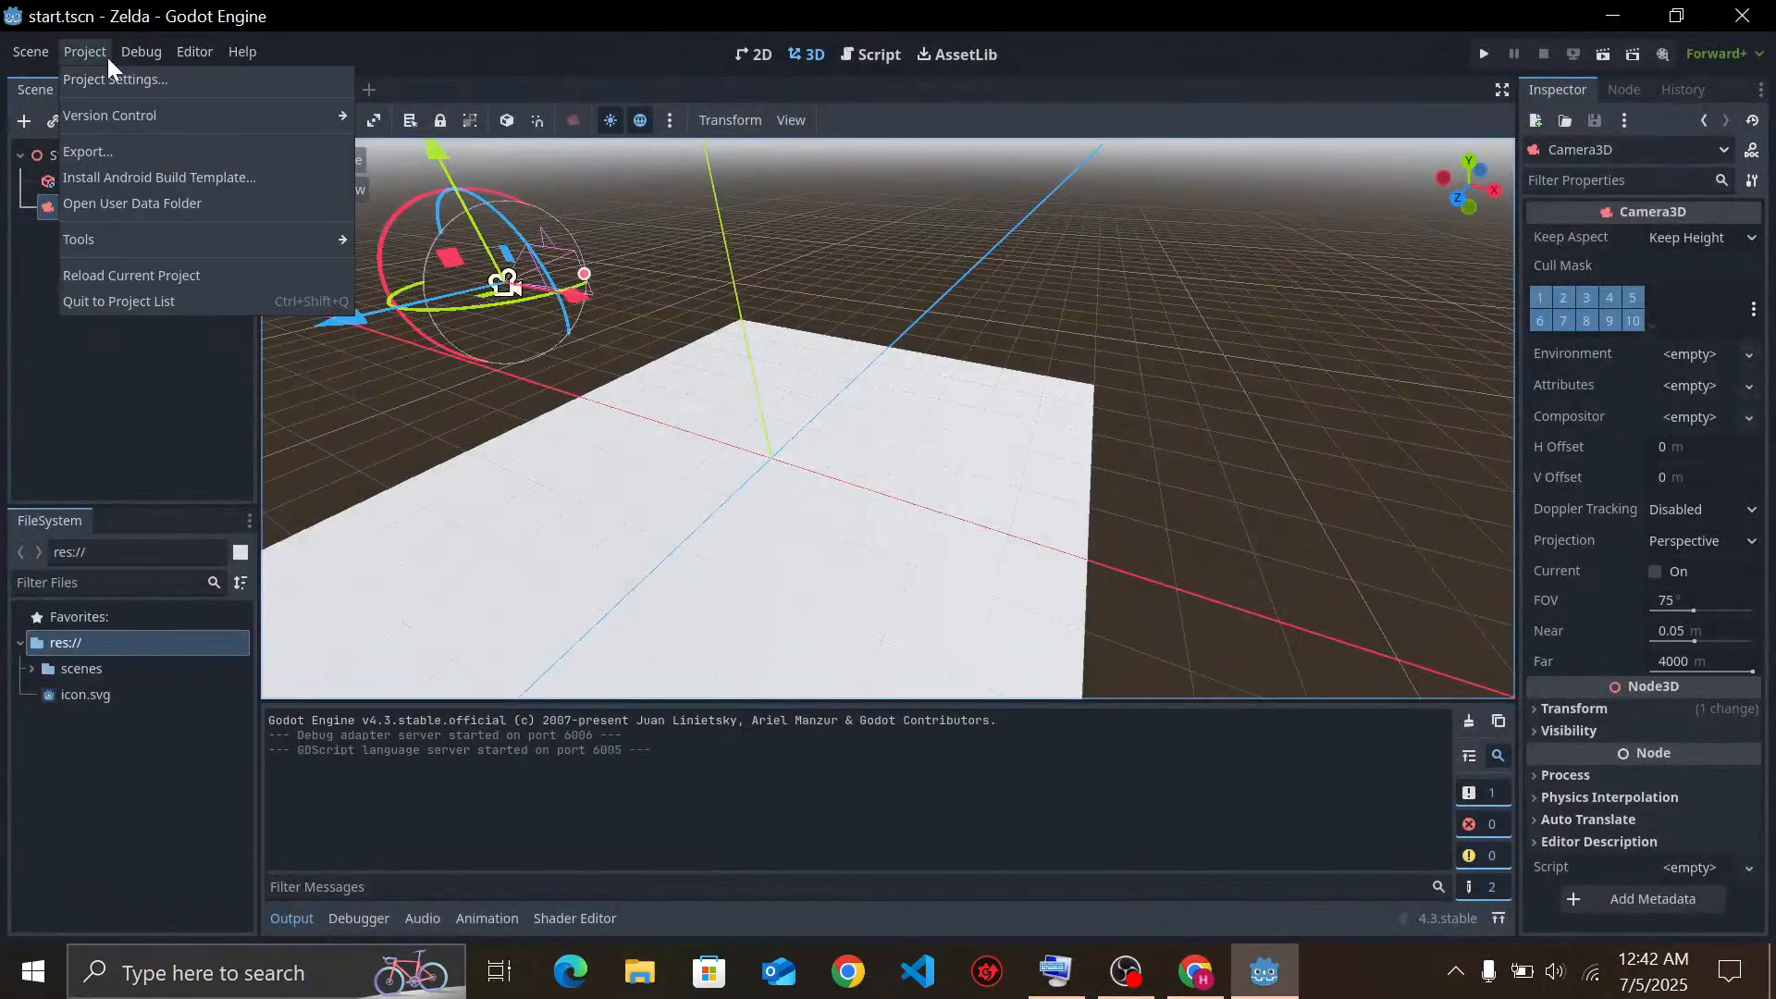
{"action": "left_click", "coordinate": [98, 308]}
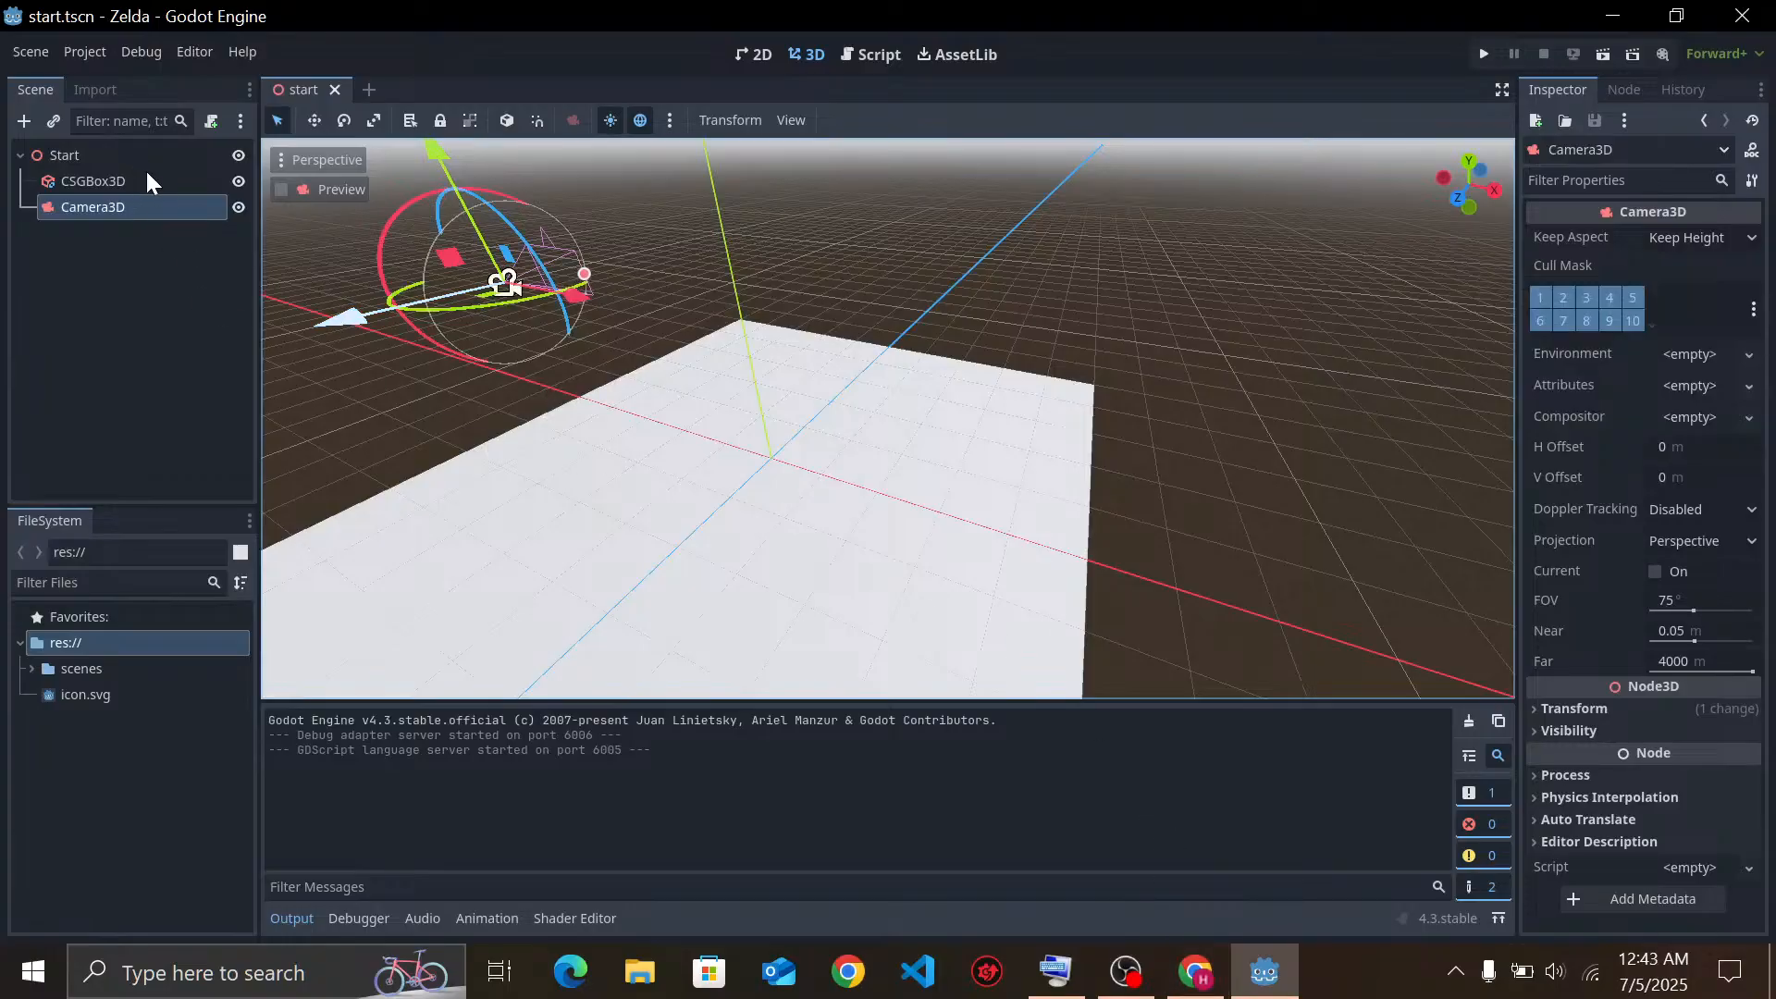
{"action": "left_click", "coordinate": [85, 52]}
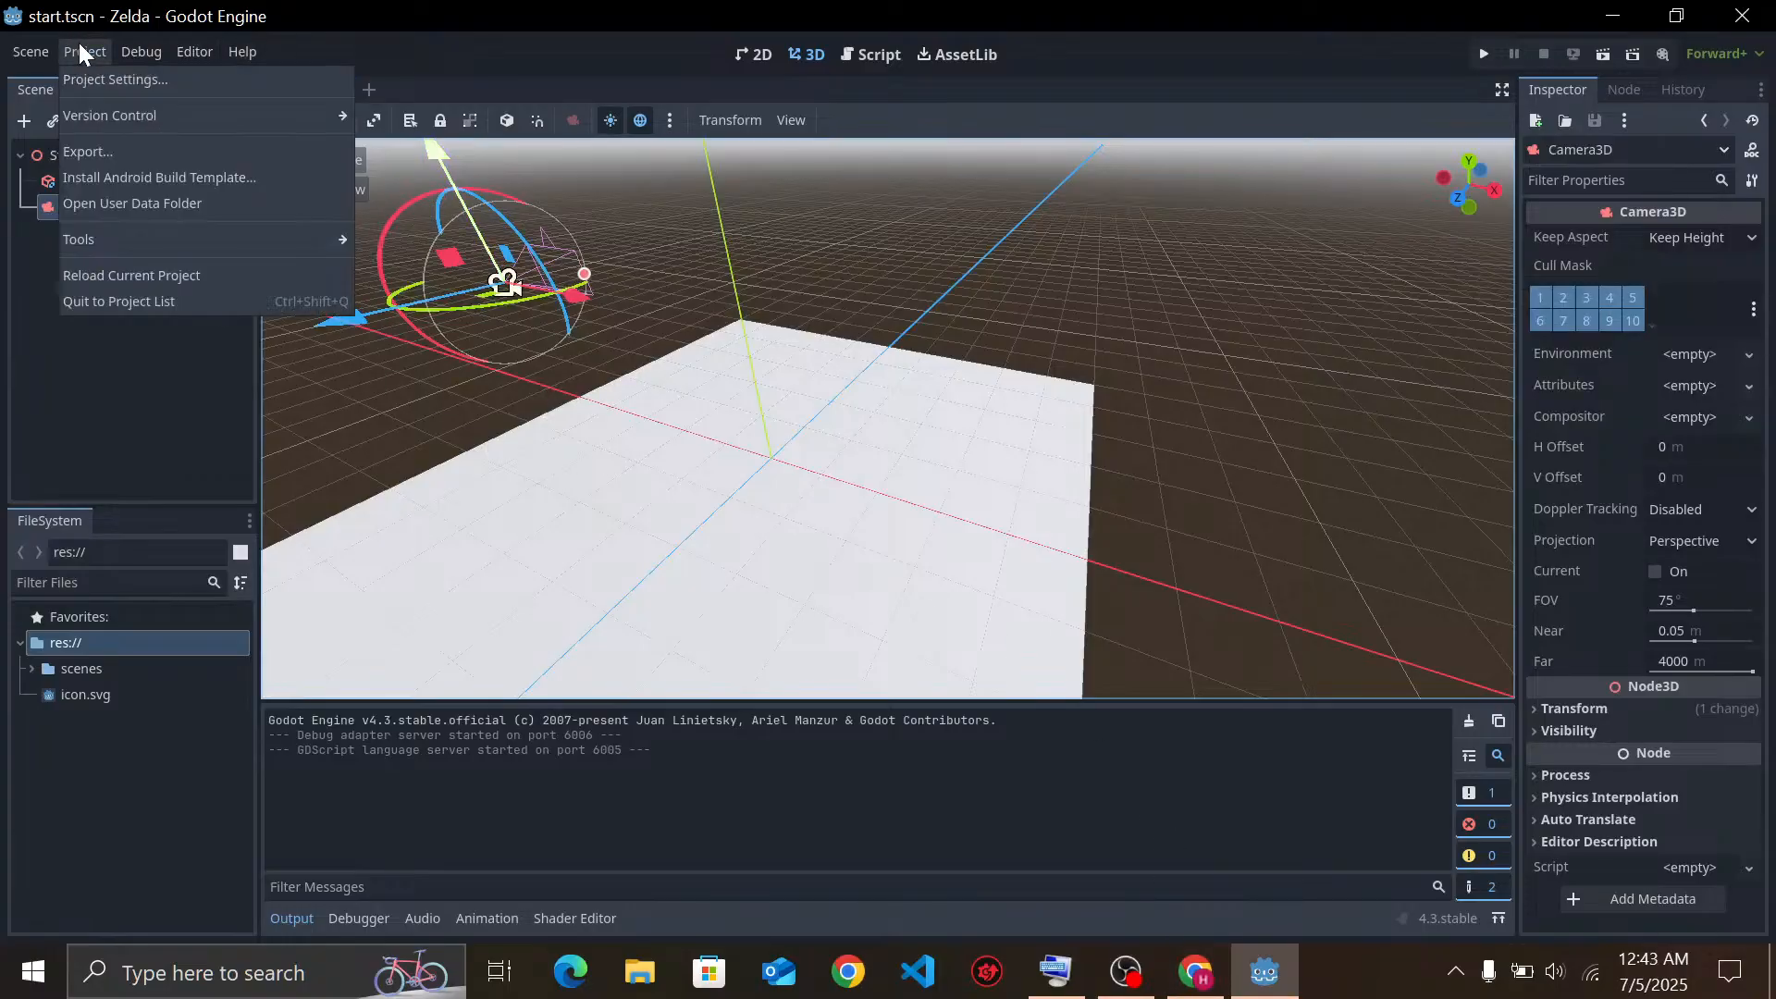
{"action": "left_click", "coordinate": [162, 303]}
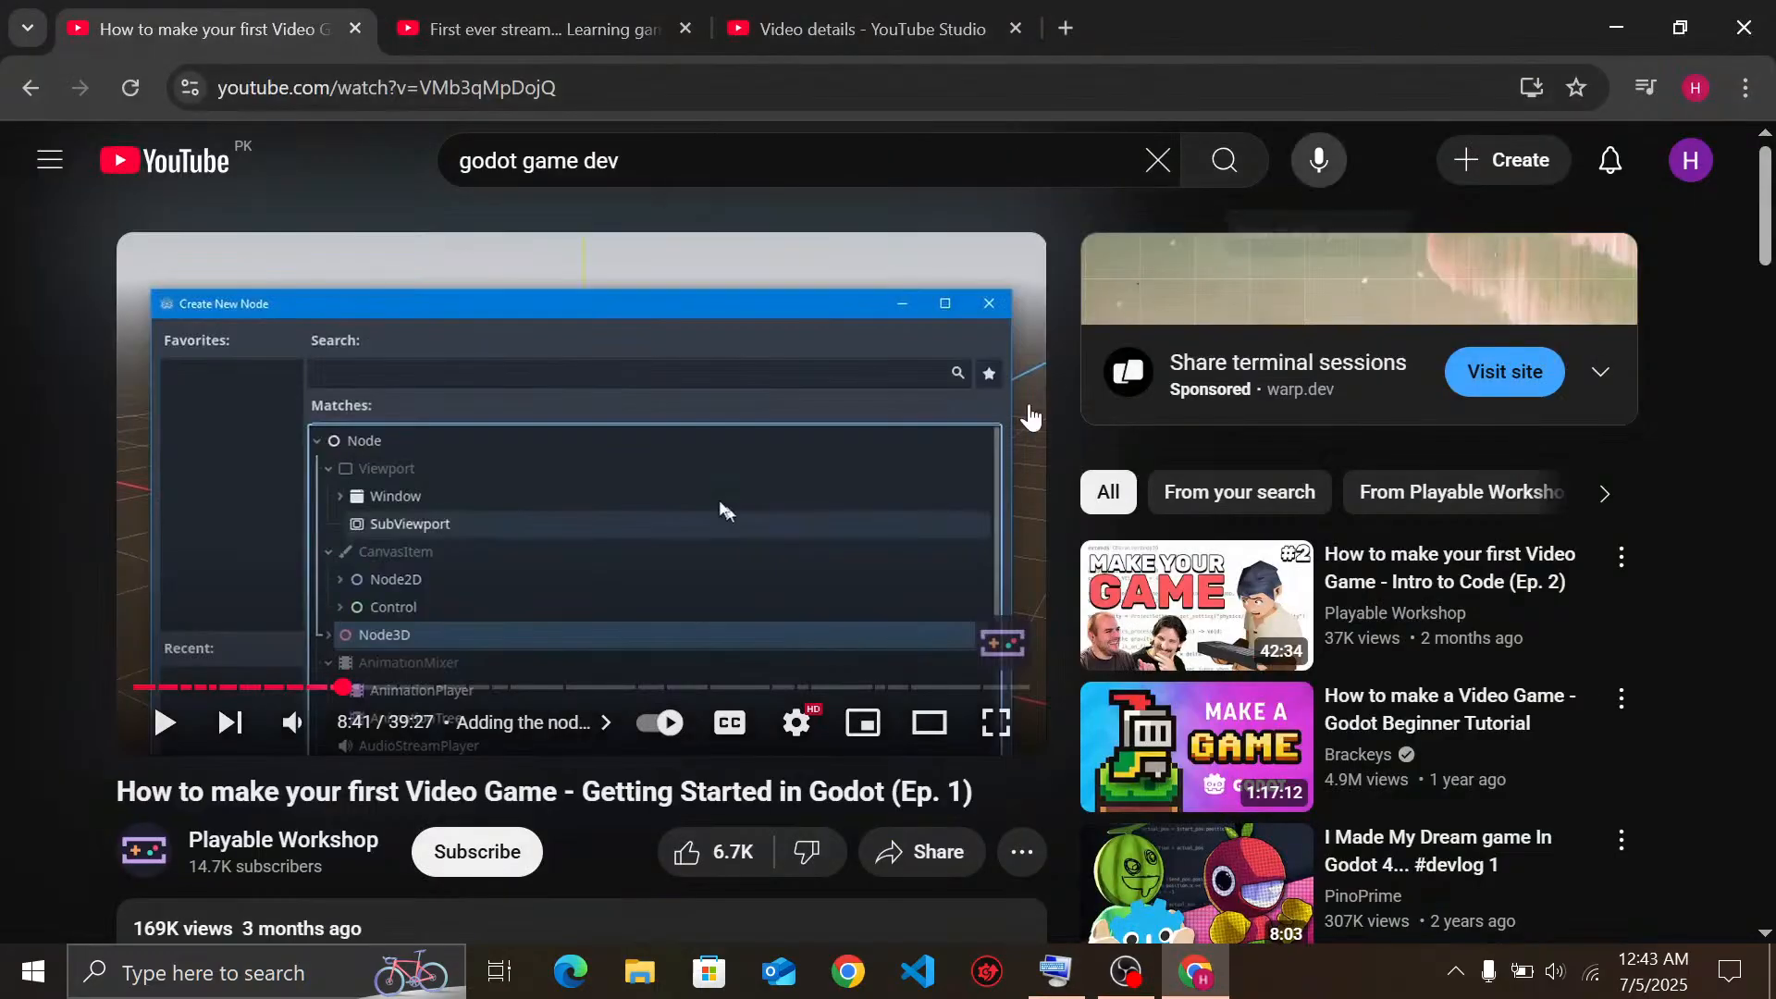
{"action": "left_click", "coordinate": [610, 19]}
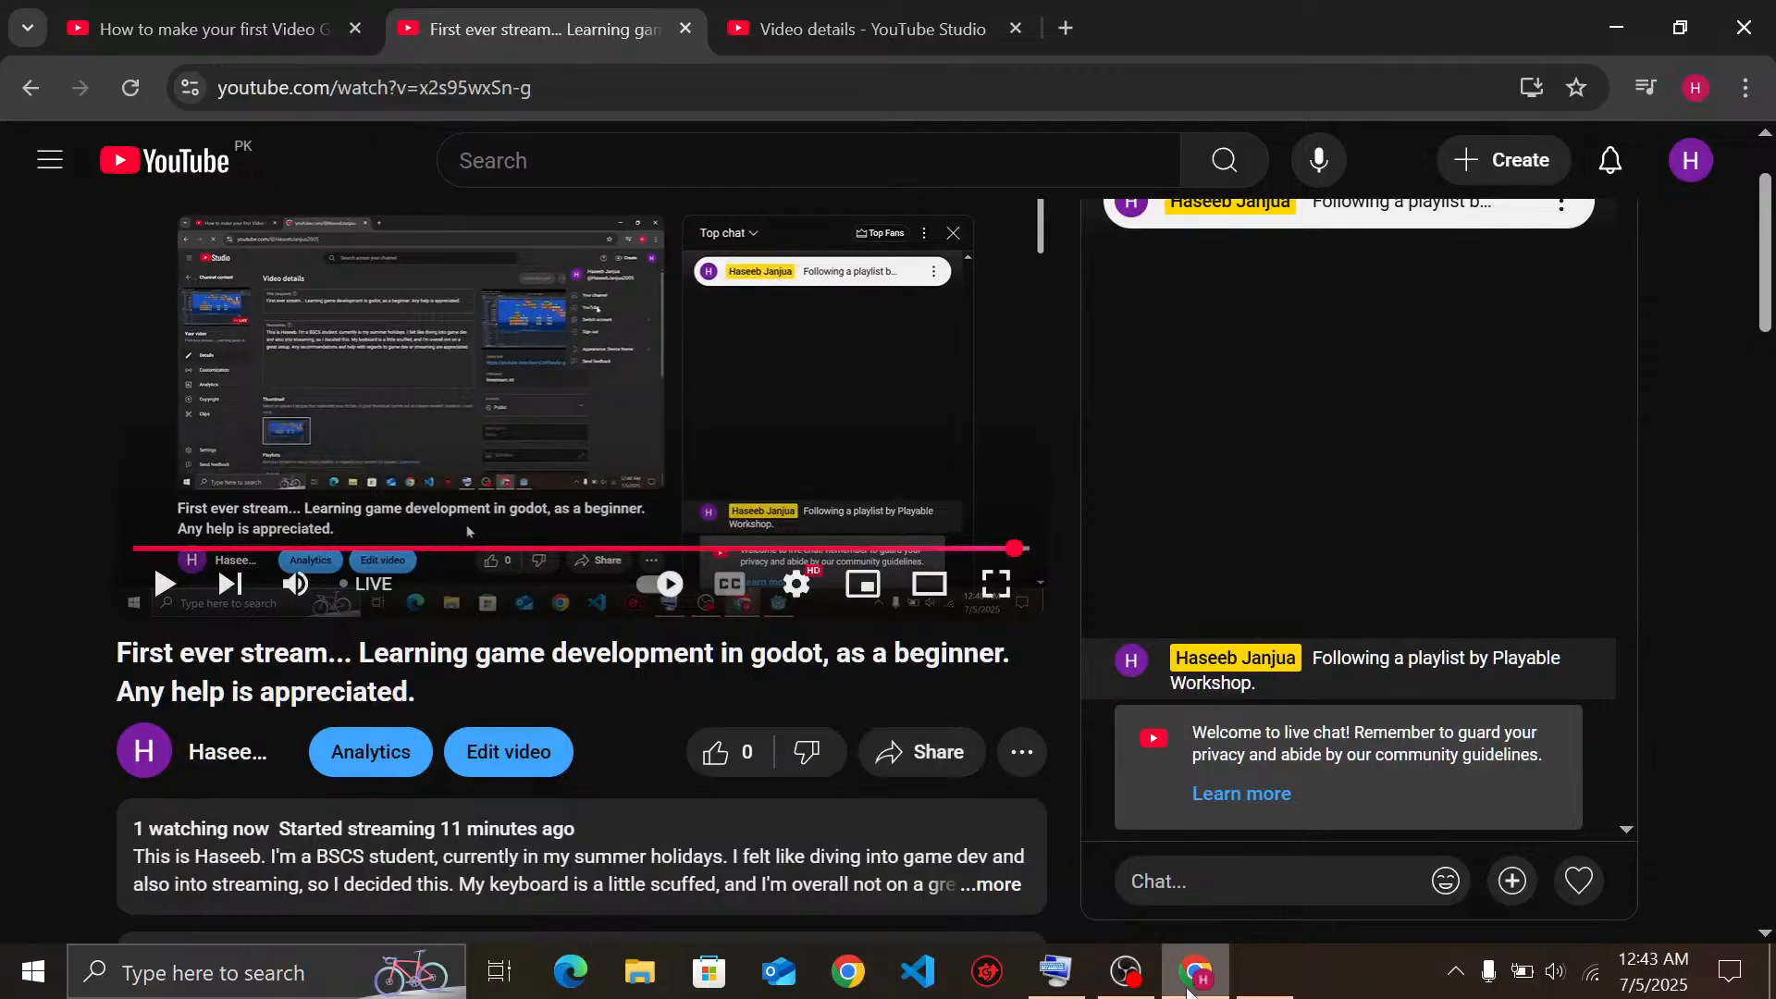
{"action": "left_click", "coordinate": [1265, 971]}
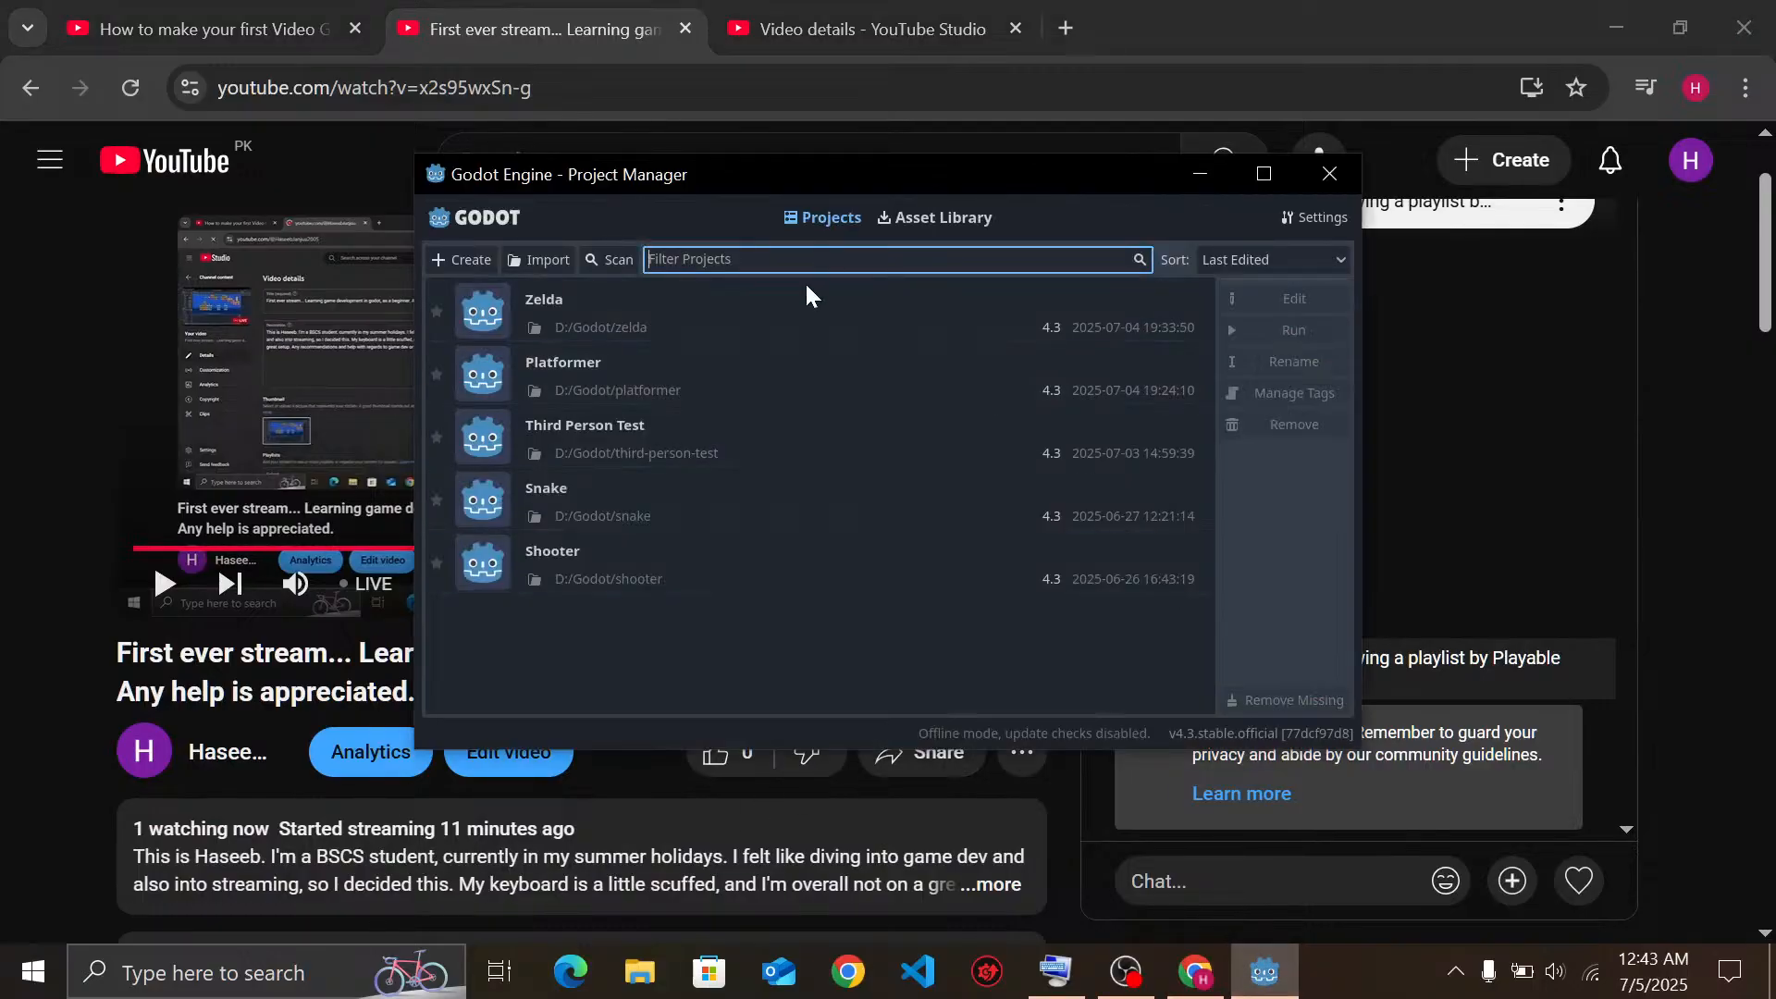
{"action": "double_click", "coordinate": [656, 368]}
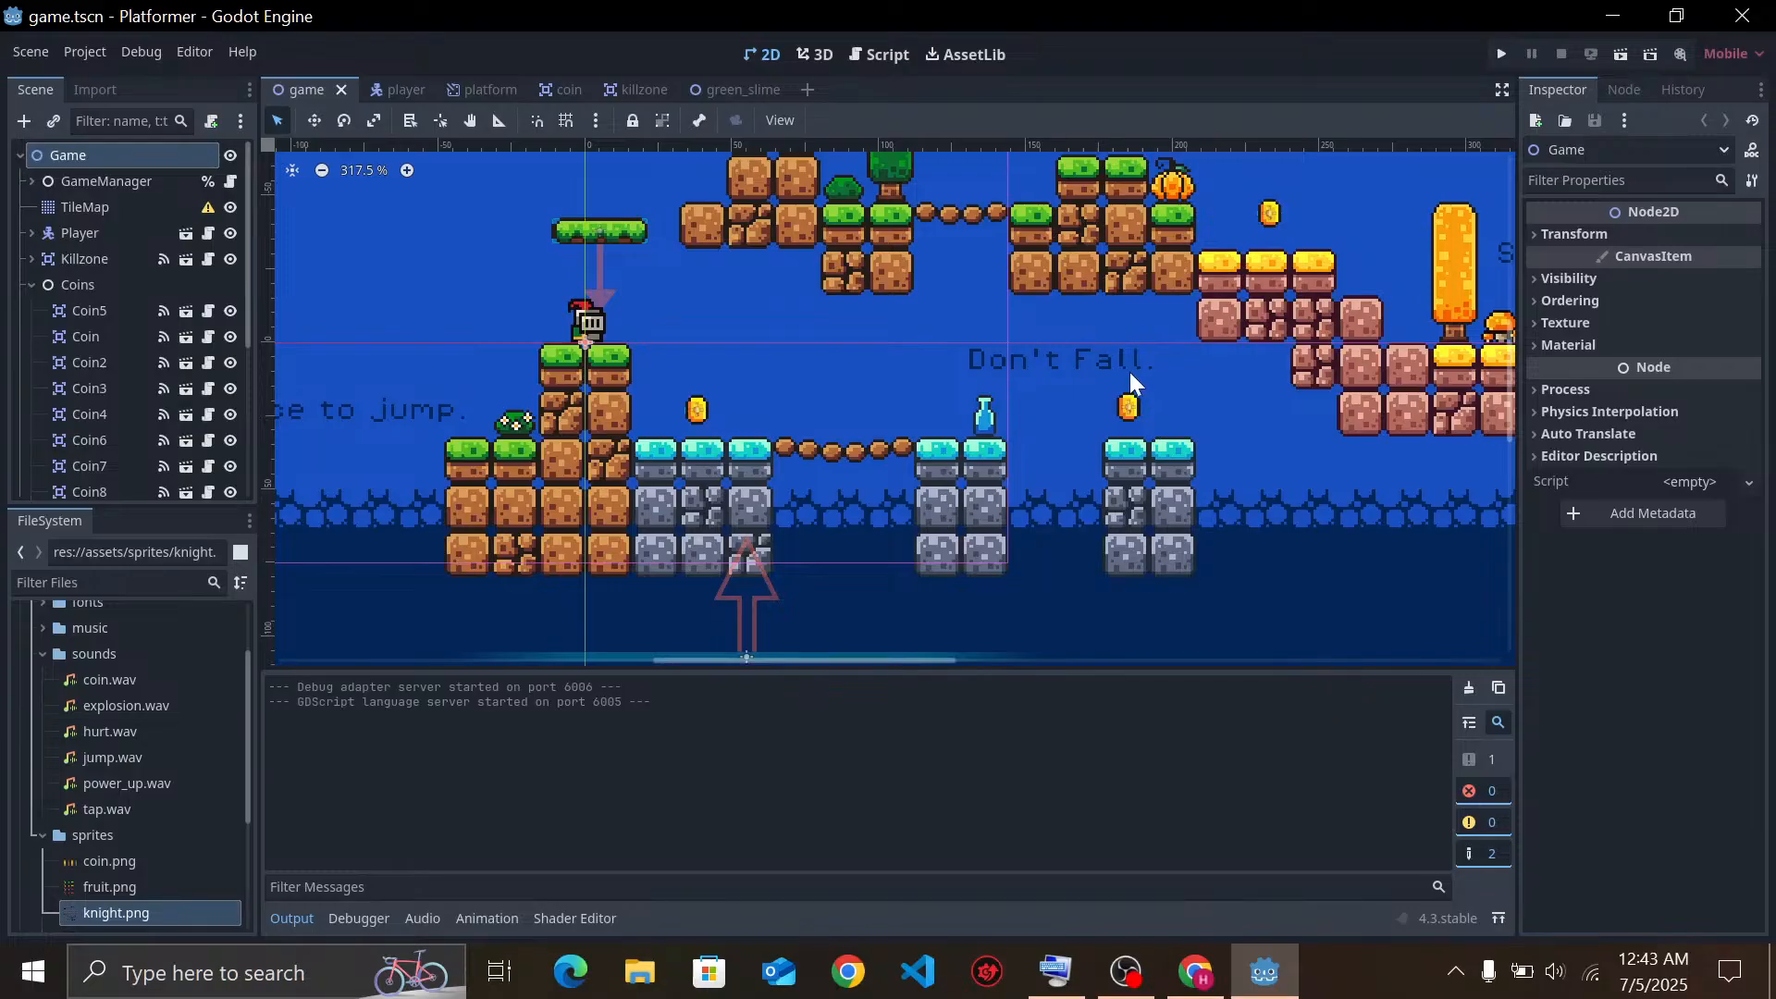
Try nudging the "Don't Fall." label in the game scene, undo the move, and clear the selection
{"action": "mouse_move", "coordinate": [1130, 372]}
{"action": "left_mouse_down"}
{"action": "mouse_move", "coordinate": [1060, 383]}
{"action": "mouse_move", "coordinate": [1145, 353]}
{"action": "left_mouse_up"}
{"action": "key", "text": "ctrl+z"}
{"action": "left_click", "coordinate": [910, 311]}
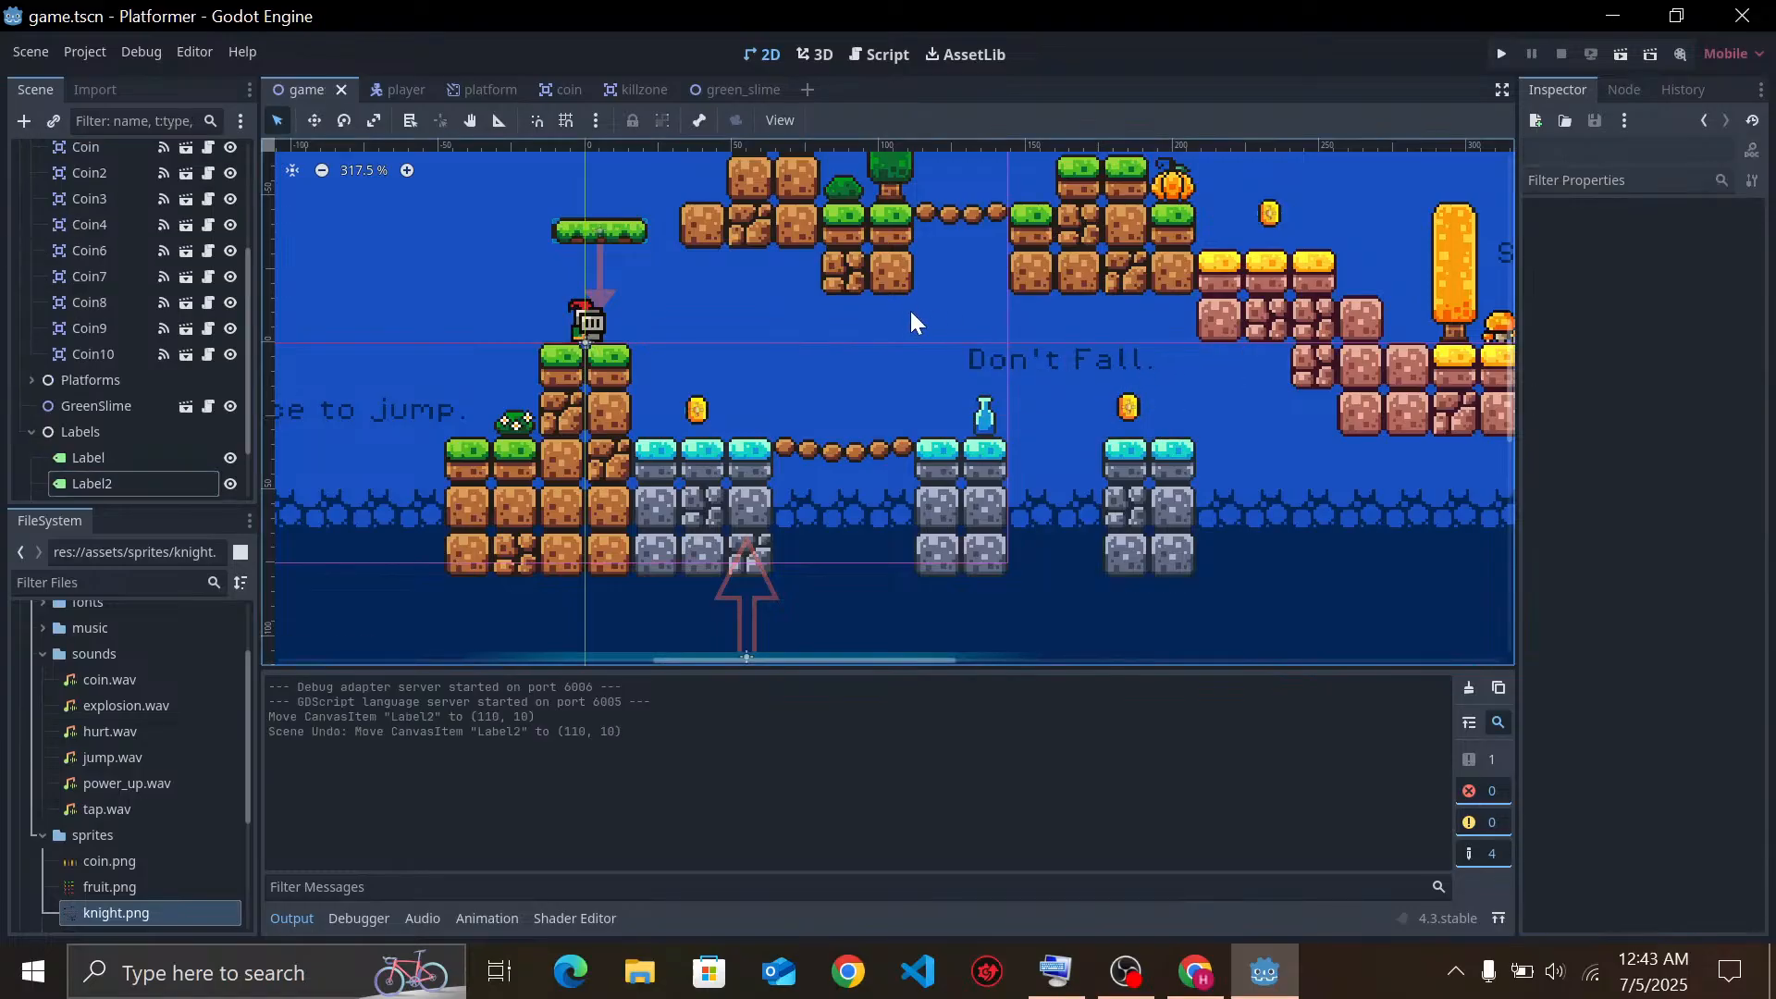
Run the Platformer project, play the knight through the level to its end while collecting coins, and close the game window
{"action": "scroll", "coordinate": [910, 315], "scroll_direction": "down", "scroll_amount": 3}
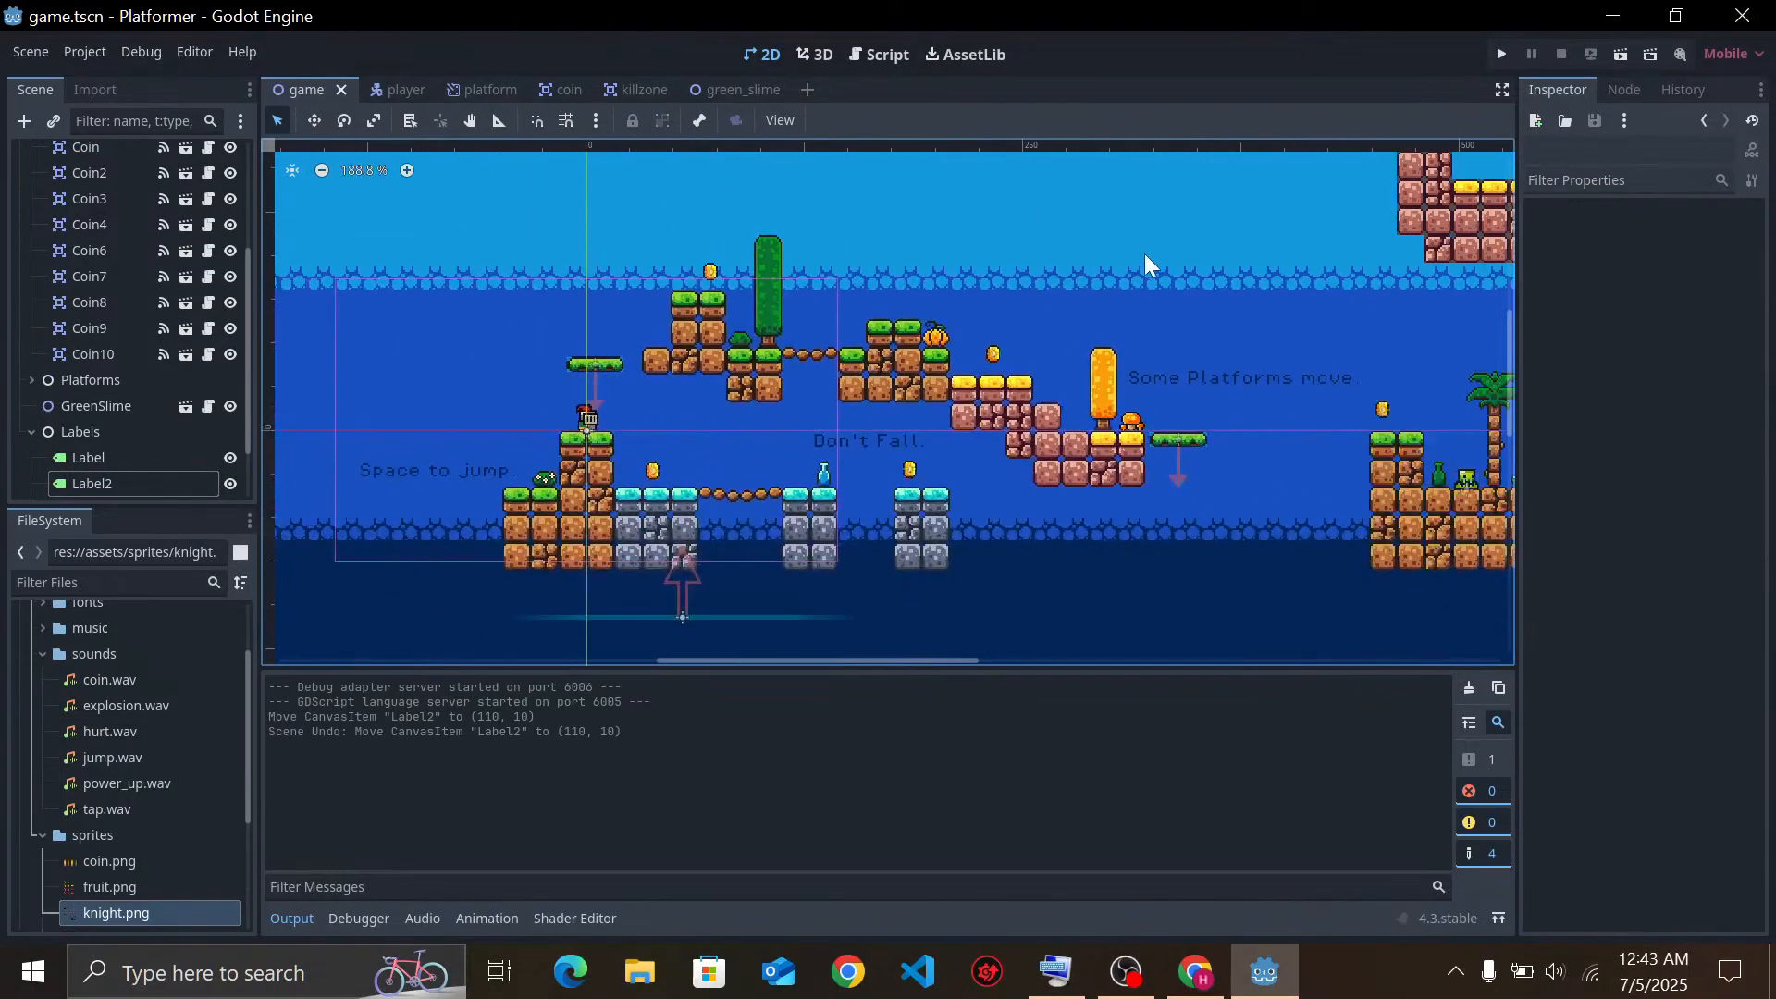
{"action": "left_click", "coordinate": [1501, 54]}
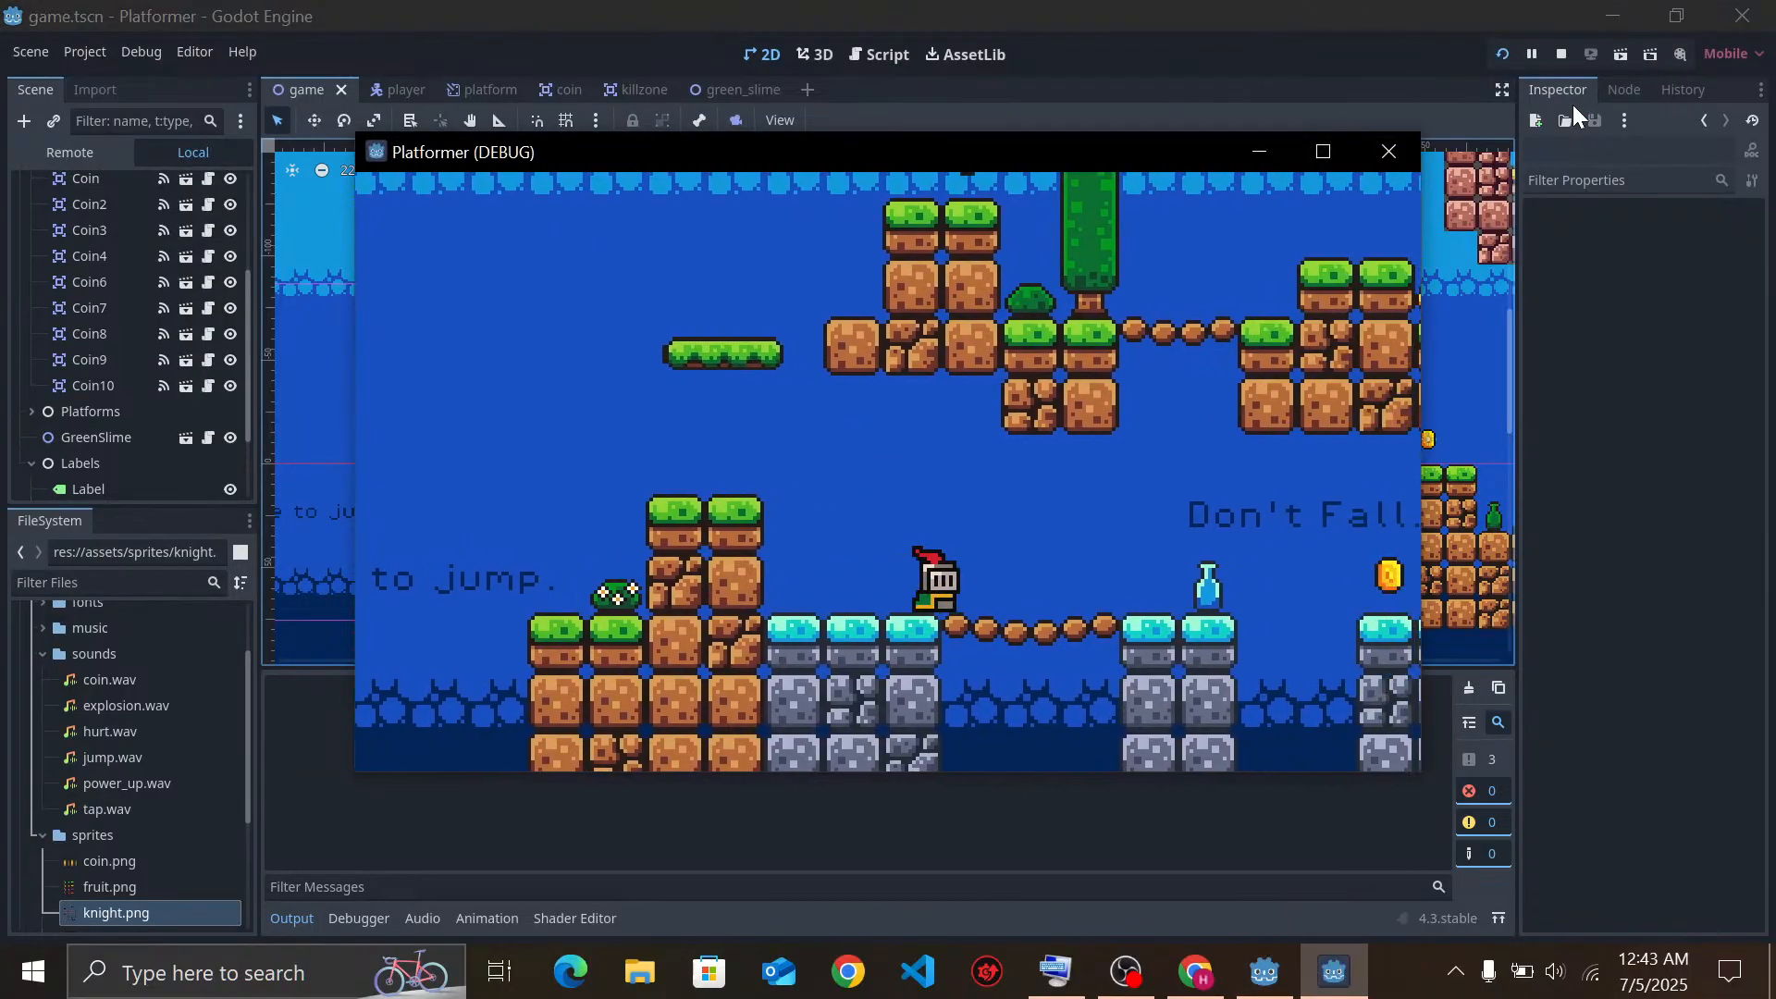
{"action": "key", "text": "Right"}
{"action": "key", "text": "space"}
{"action": "key", "text": "space"}
{"action": "key", "text": "Left"}
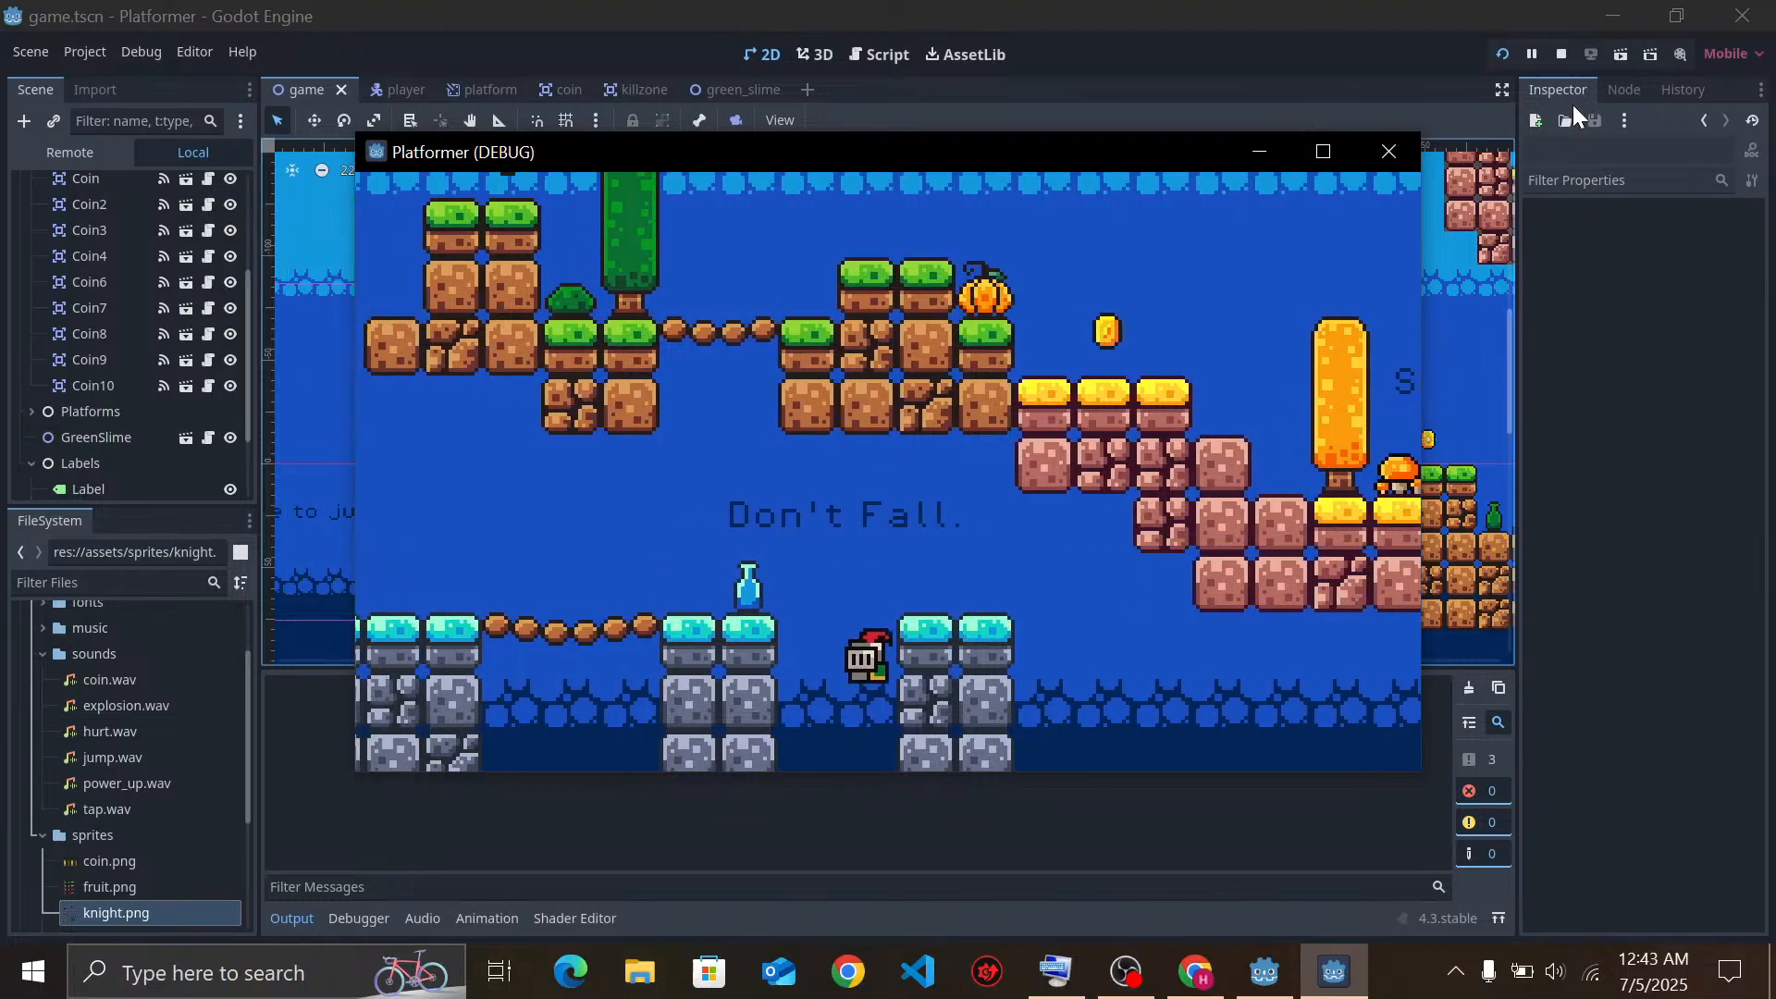
{"action": "key", "text": "space"}
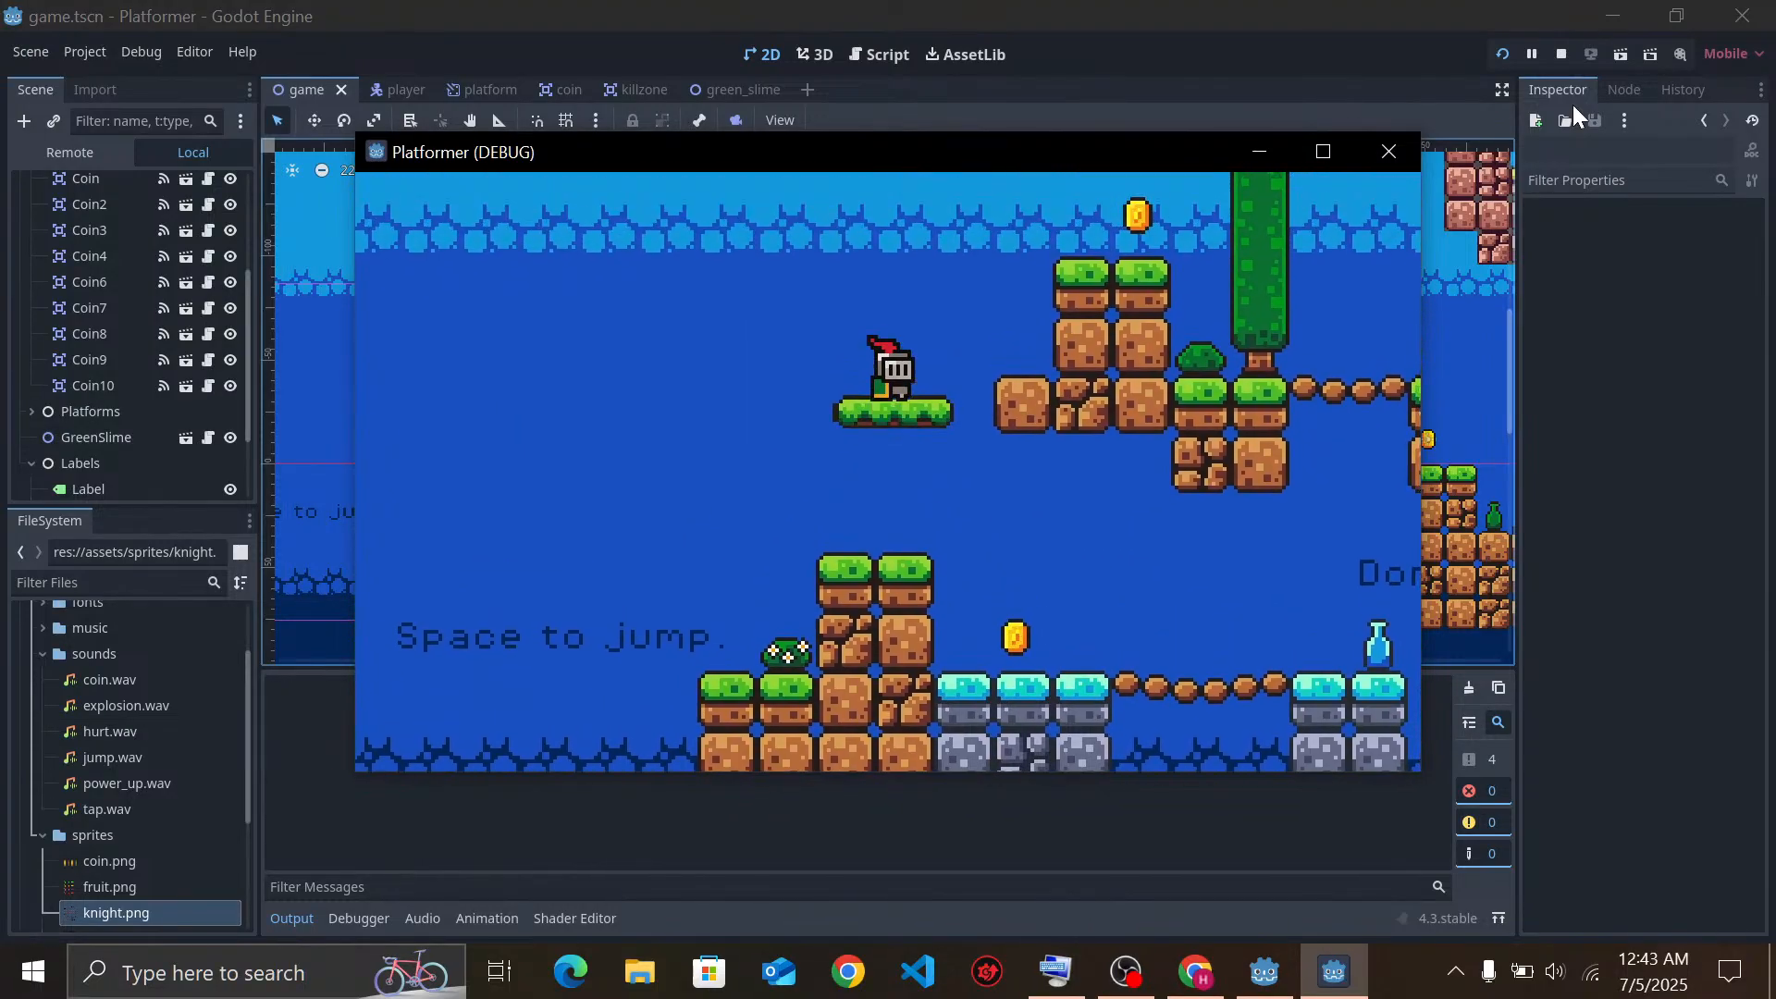
{"action": "key", "text": "space"}
{"action": "key", "text": "Right"}
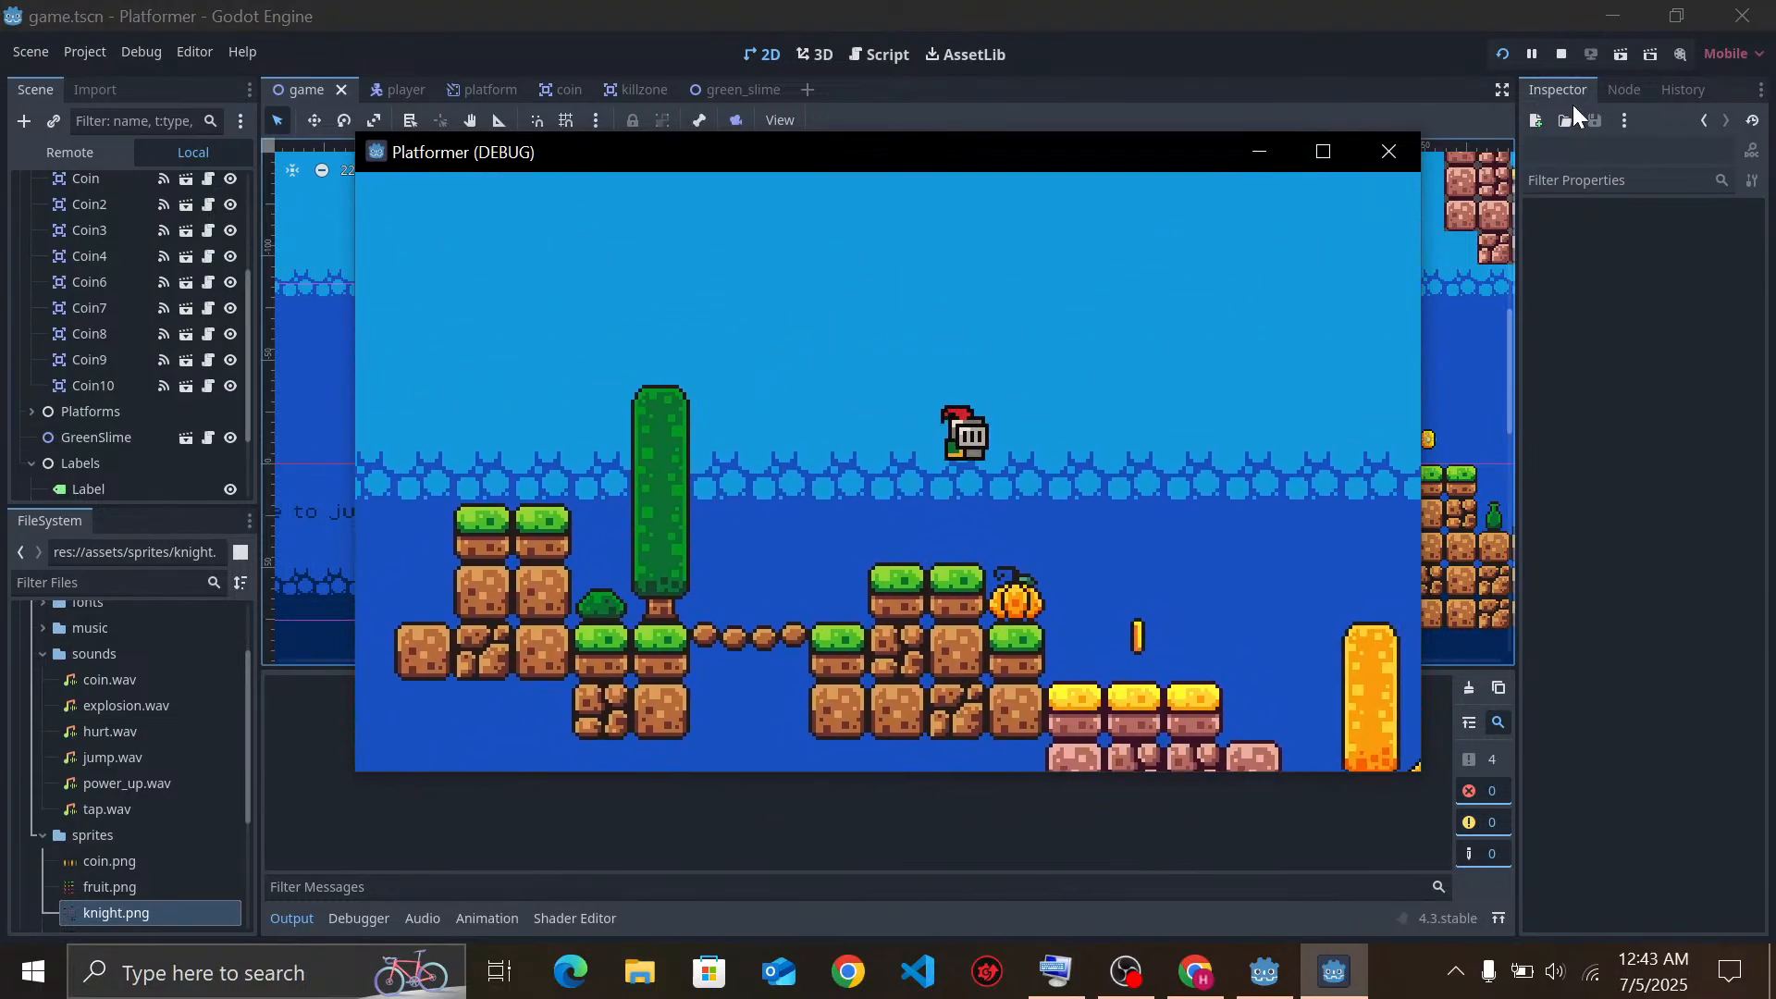
{"action": "key", "text": "Left"}
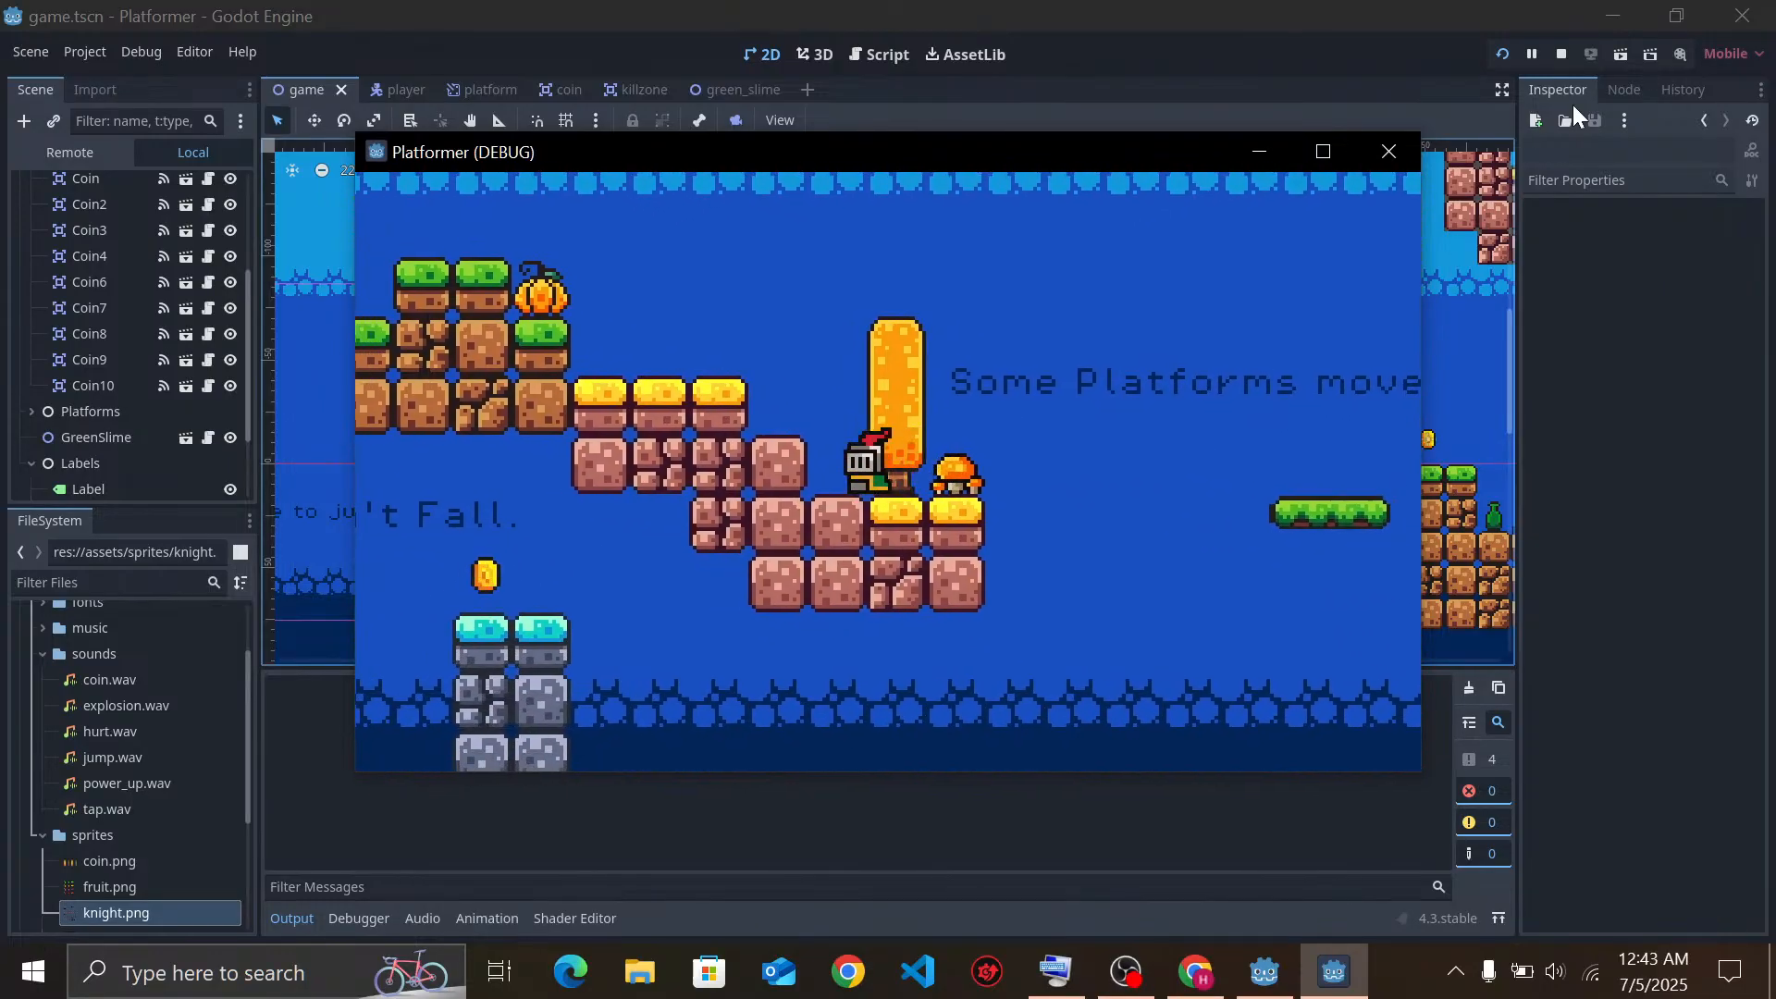
{"action": "key", "text": "Right"}
{"action": "key", "text": "space"}
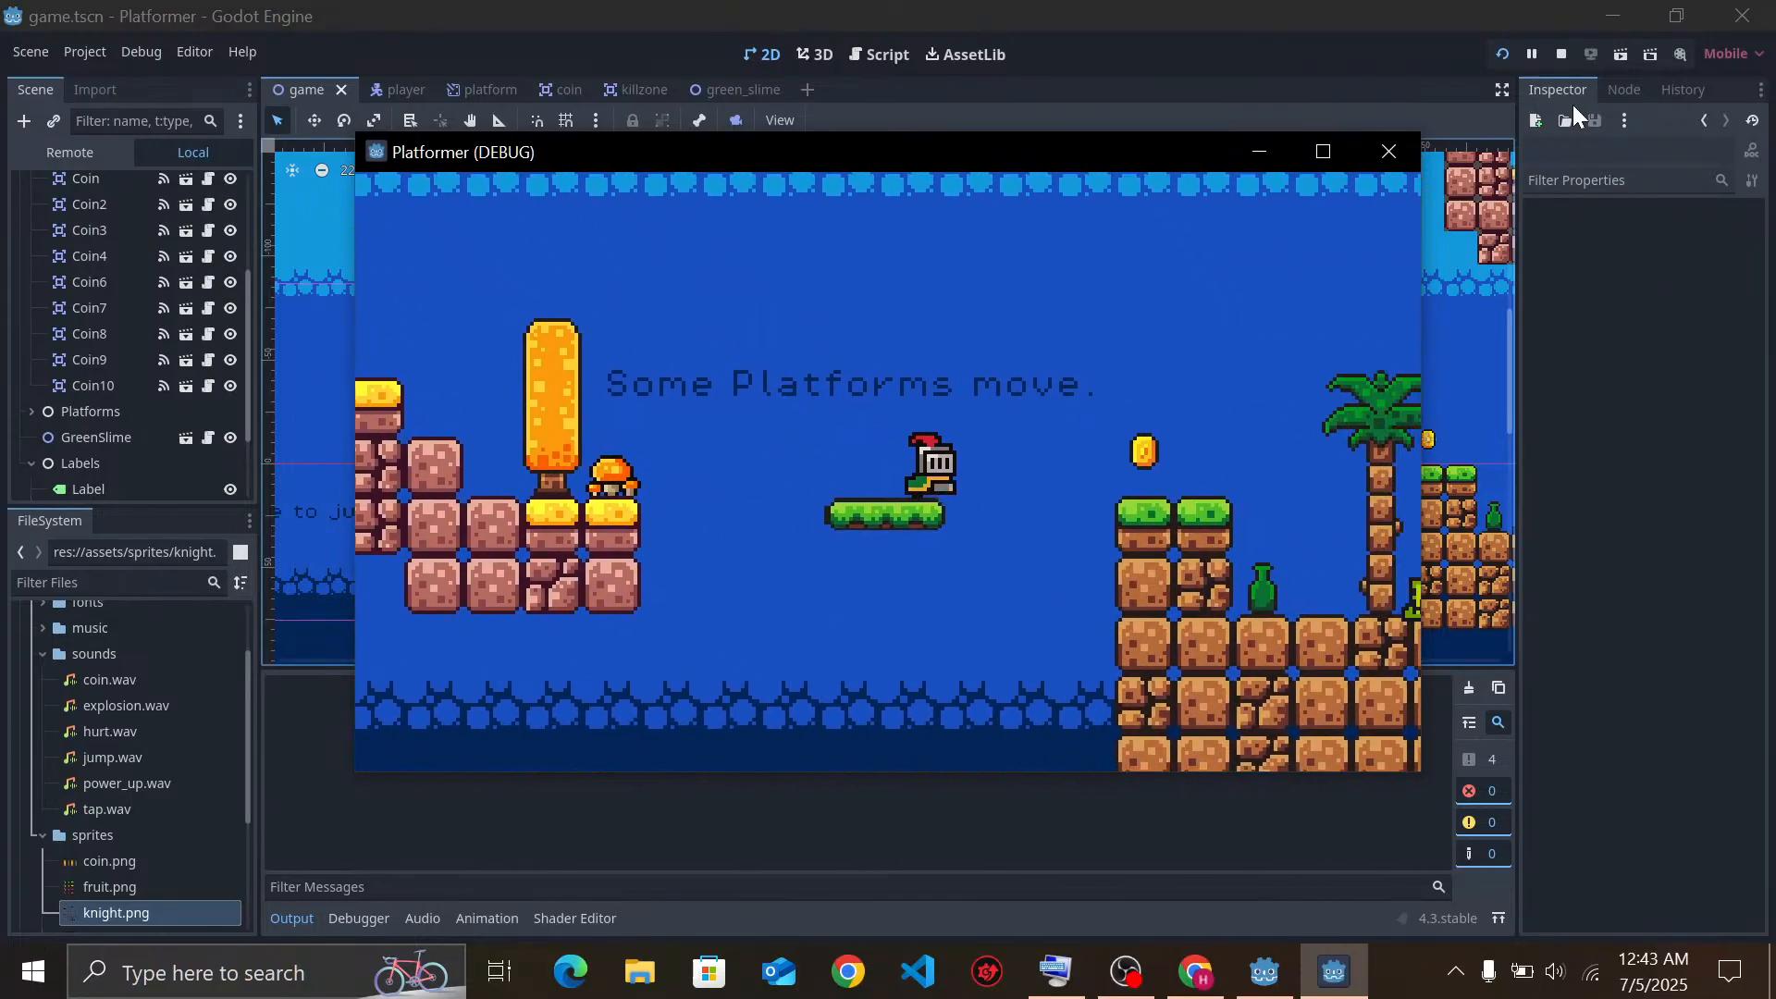
{"action": "key", "text": "space"}
{"action": "key", "text": "Right"}
{"action": "key", "text": "Left"}
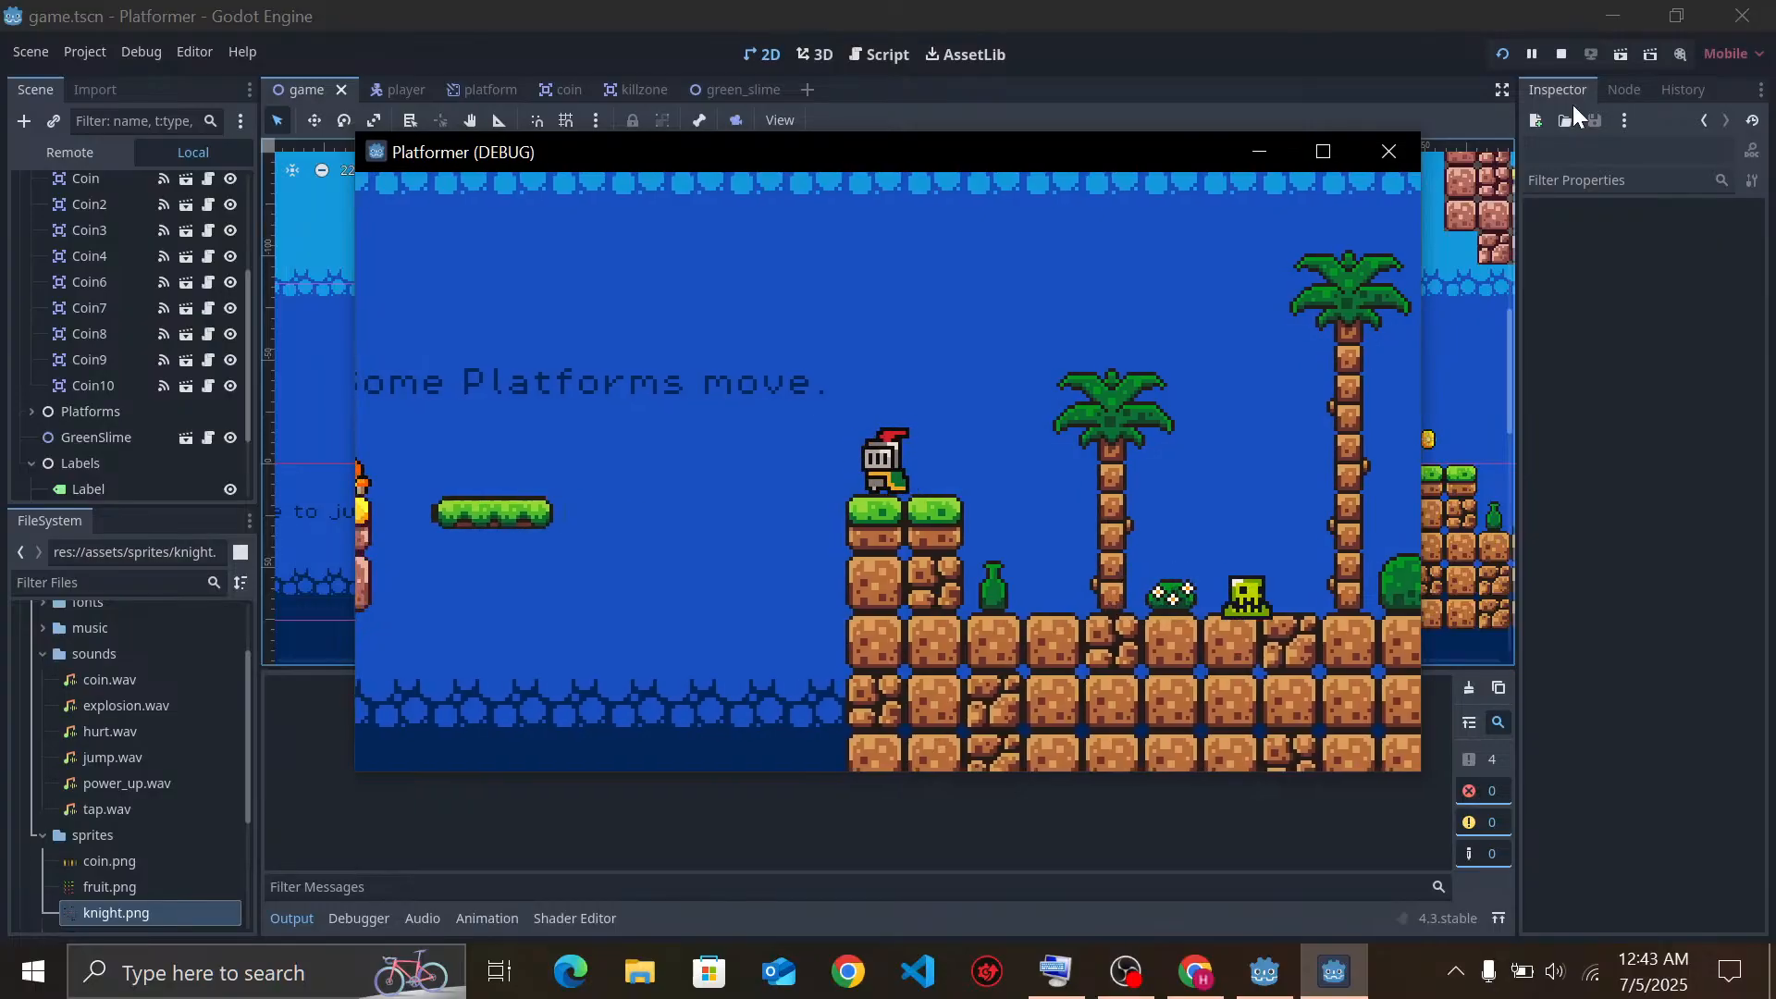
{"action": "key", "text": "Right"}
{"action": "key", "text": "space"}
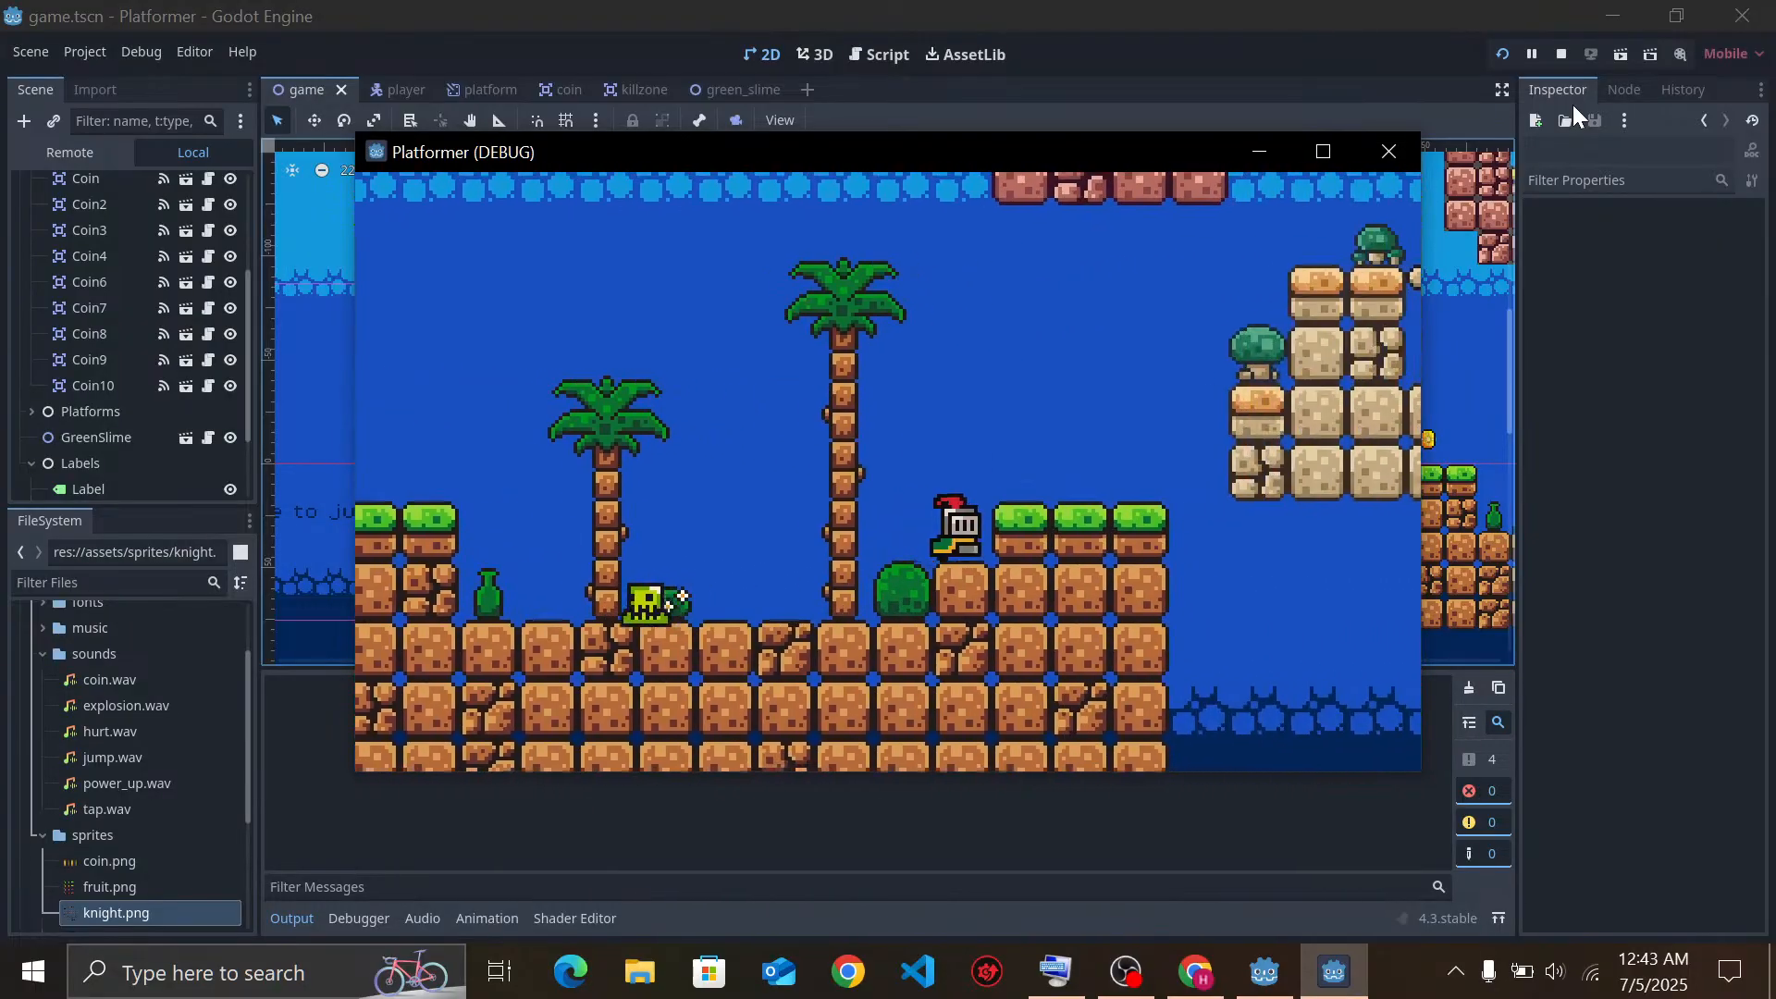
{"action": "key", "text": "space"}
{"action": "key", "text": "Right"}
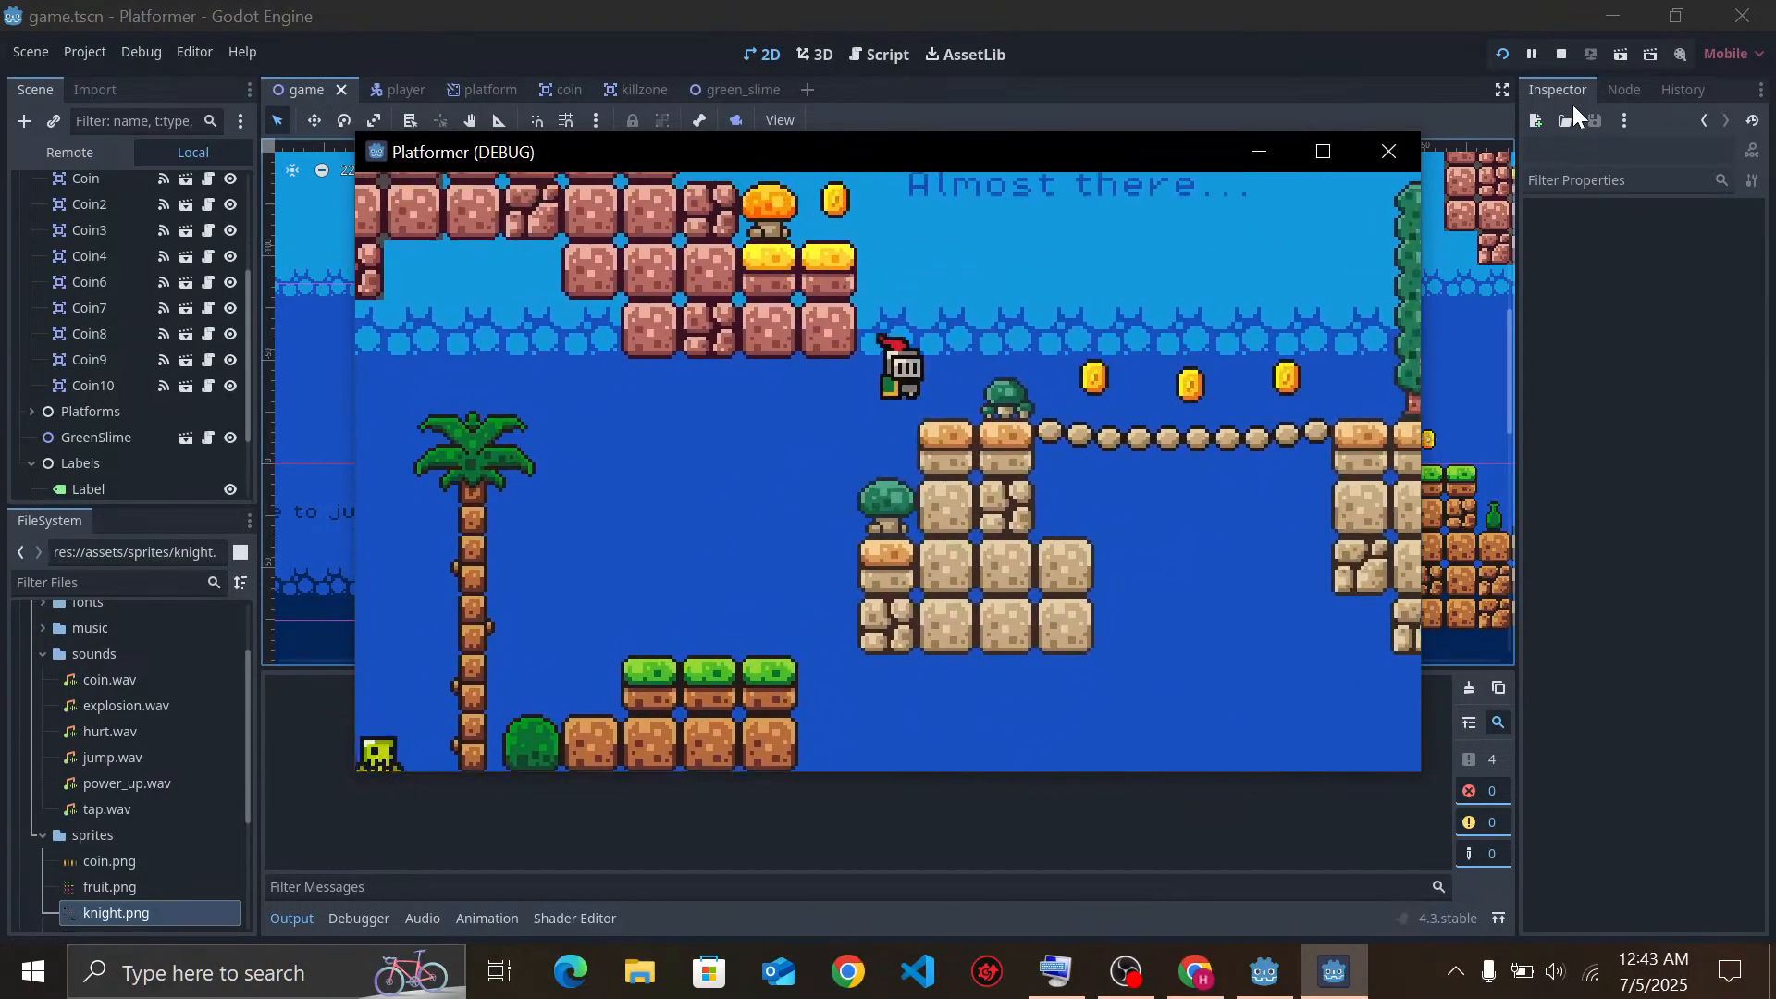
{"action": "key", "text": "Right"}
{"action": "key", "text": "Left"}
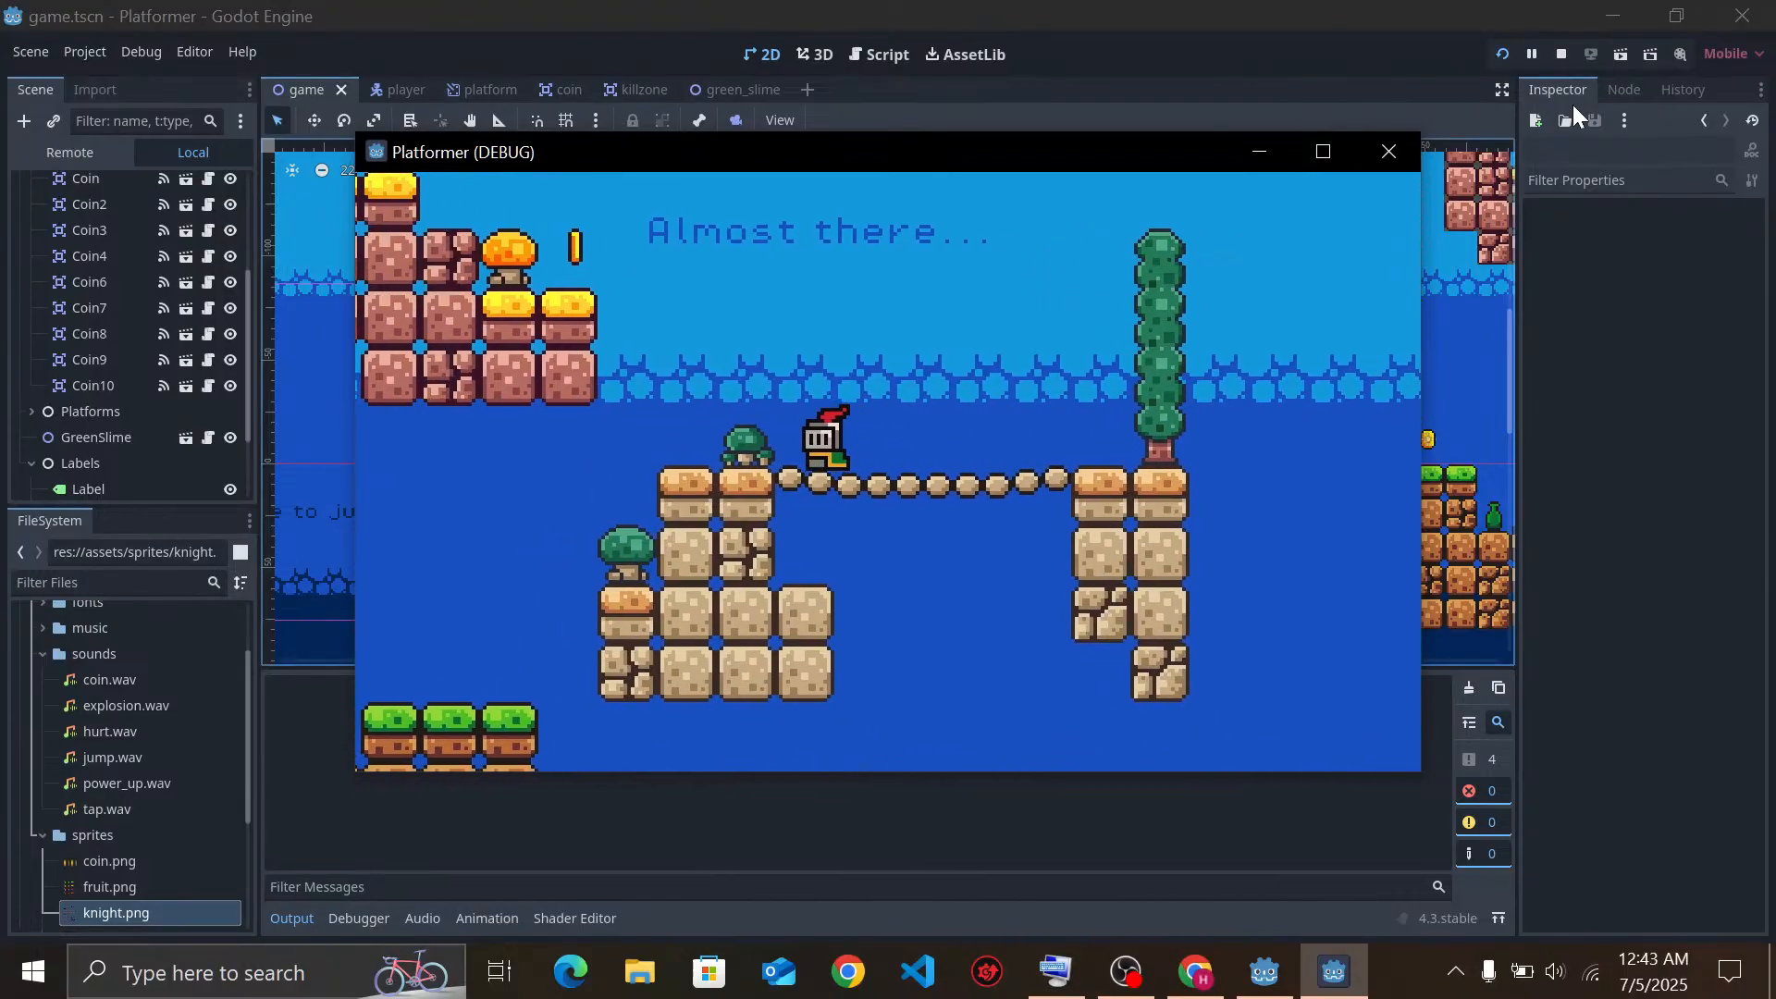
{"action": "key", "text": "space"}
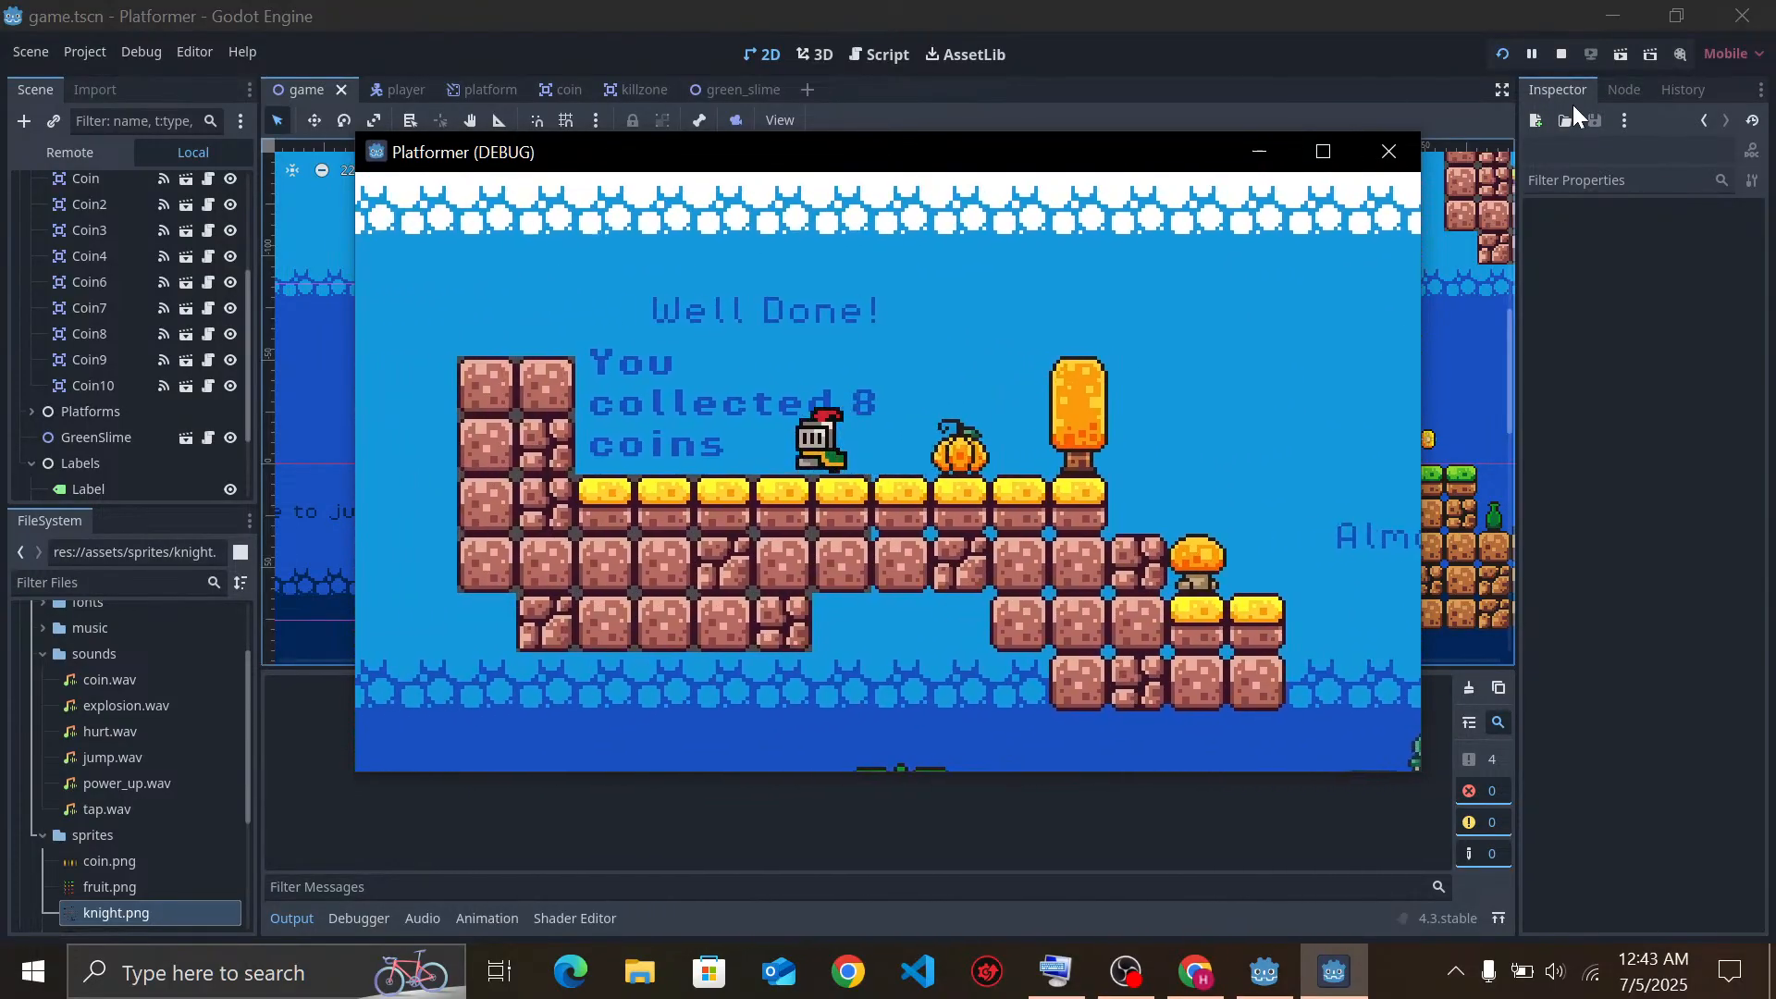
{"action": "key", "text": "Left"}
{"action": "key", "text": "space"}
{"action": "key", "text": "space"}
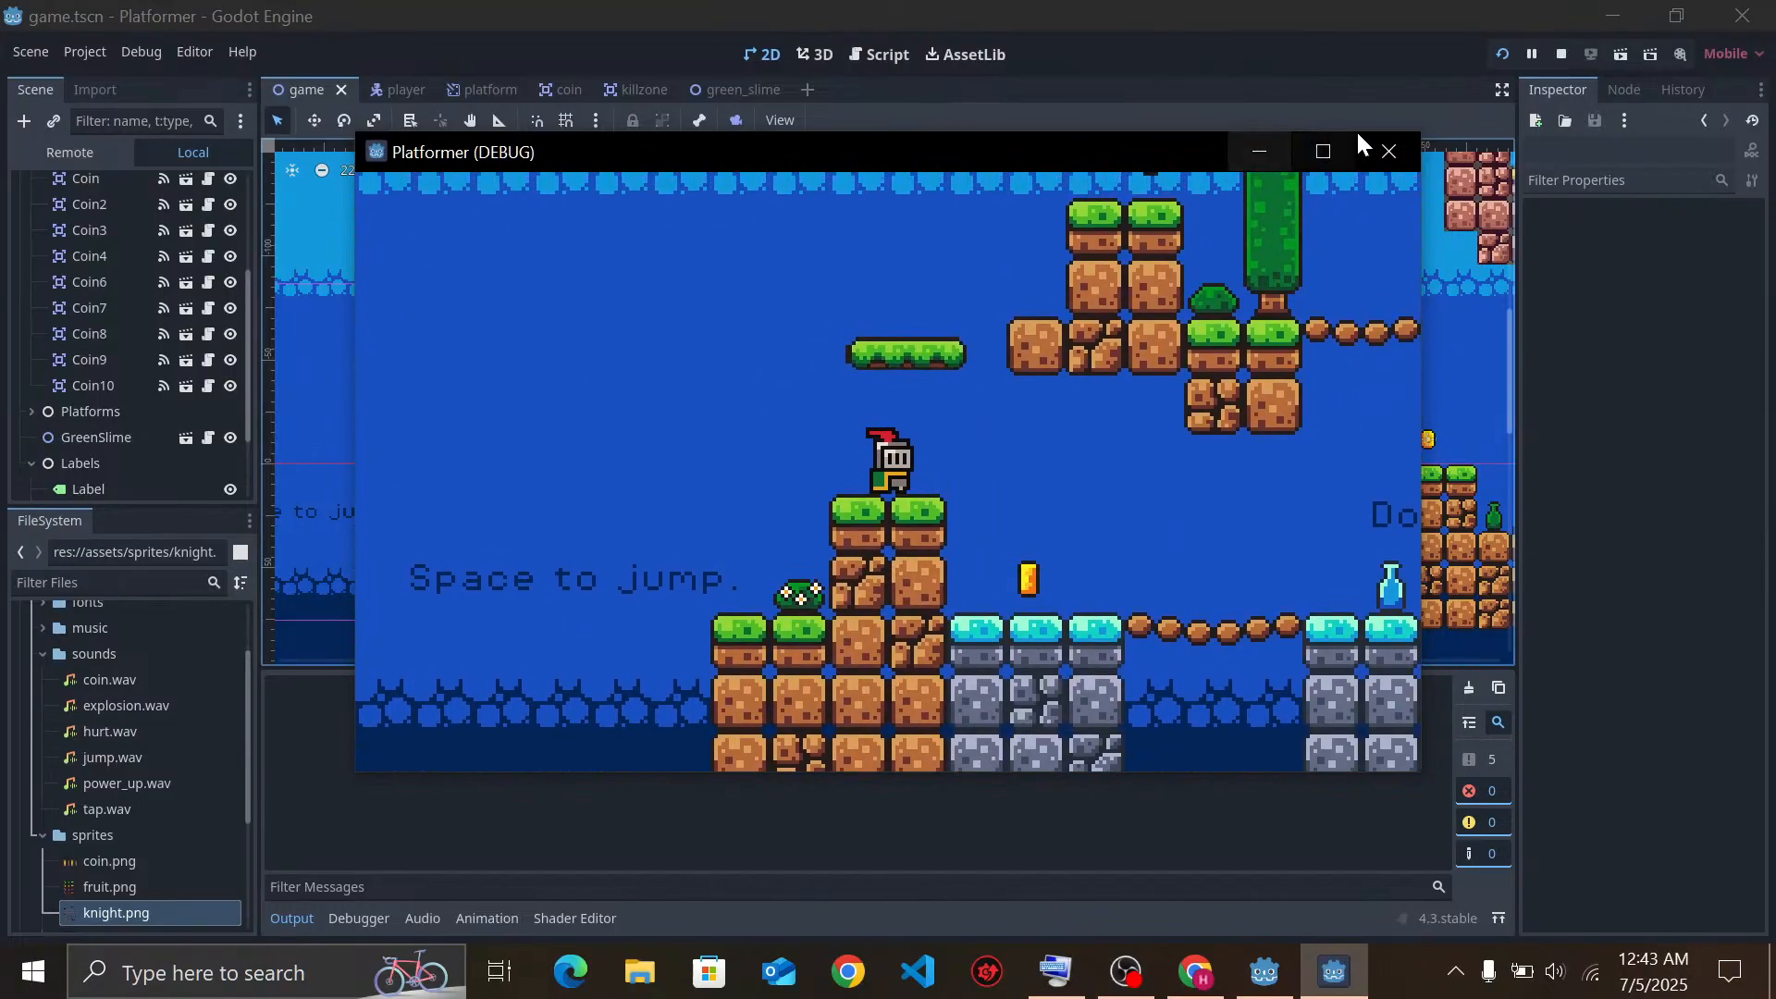
{"action": "left_click", "coordinate": [1388, 152]}
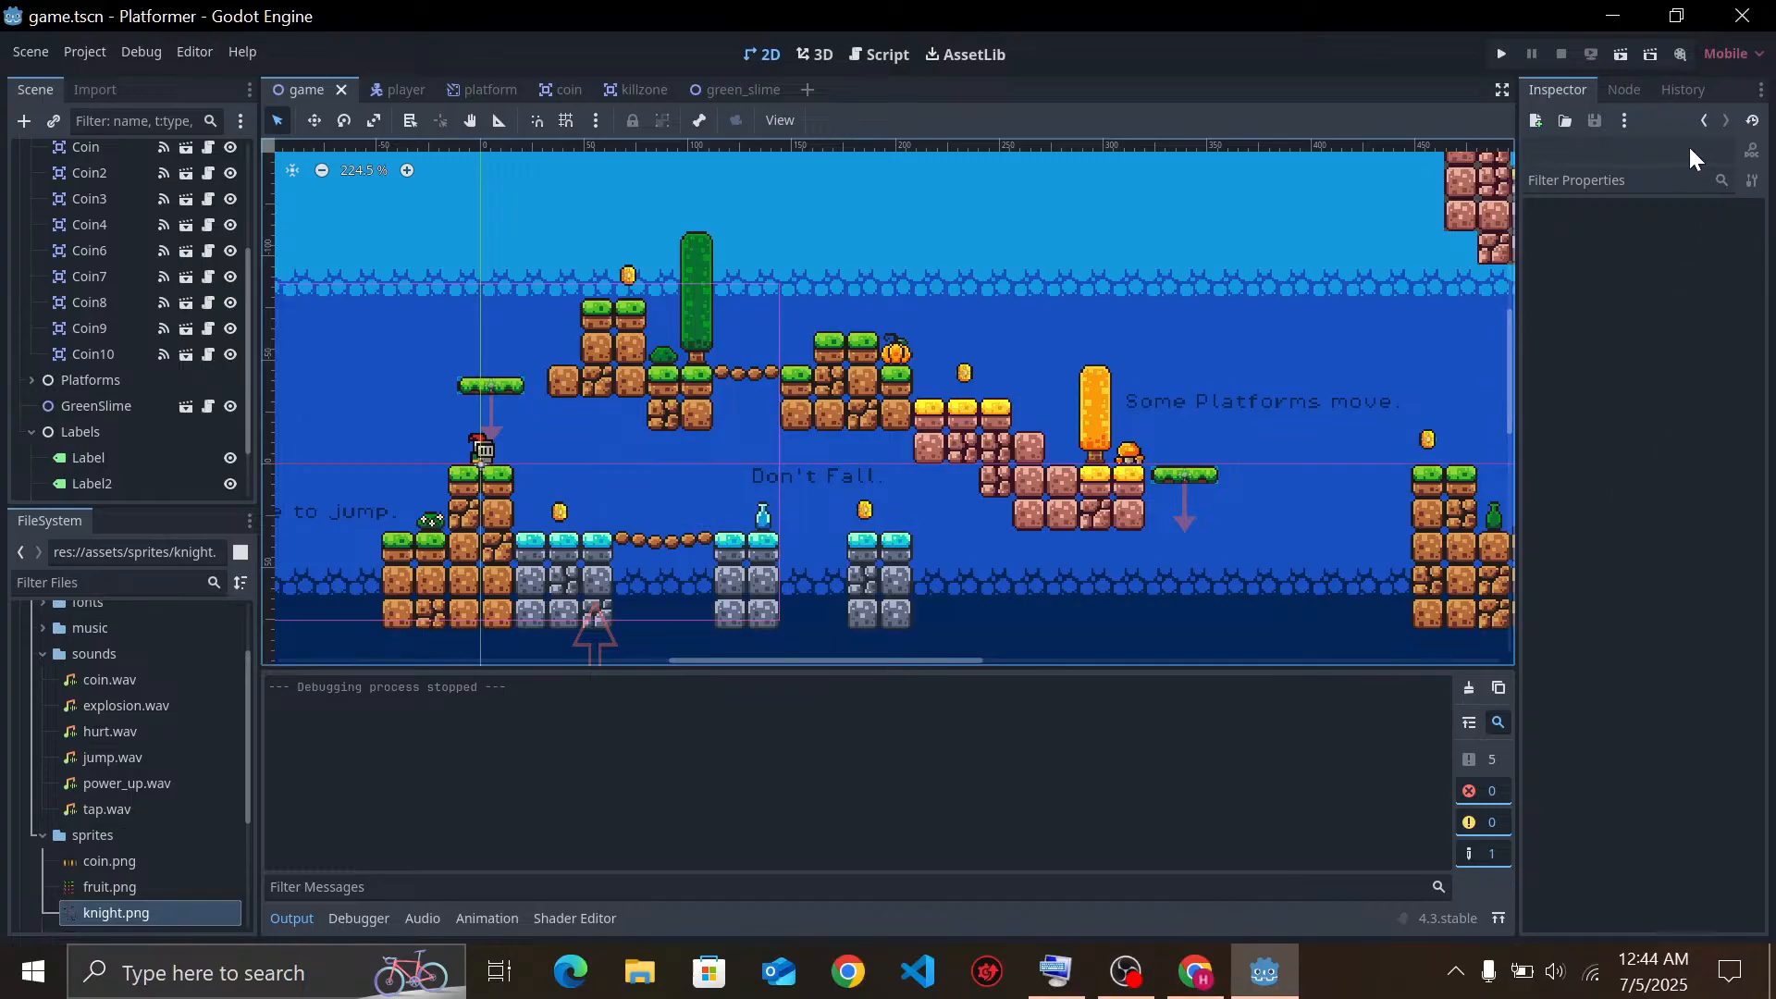
Quit the Platformer project to the project list and reopen the Zelda project
{"action": "left_click", "coordinate": [83, 51]}
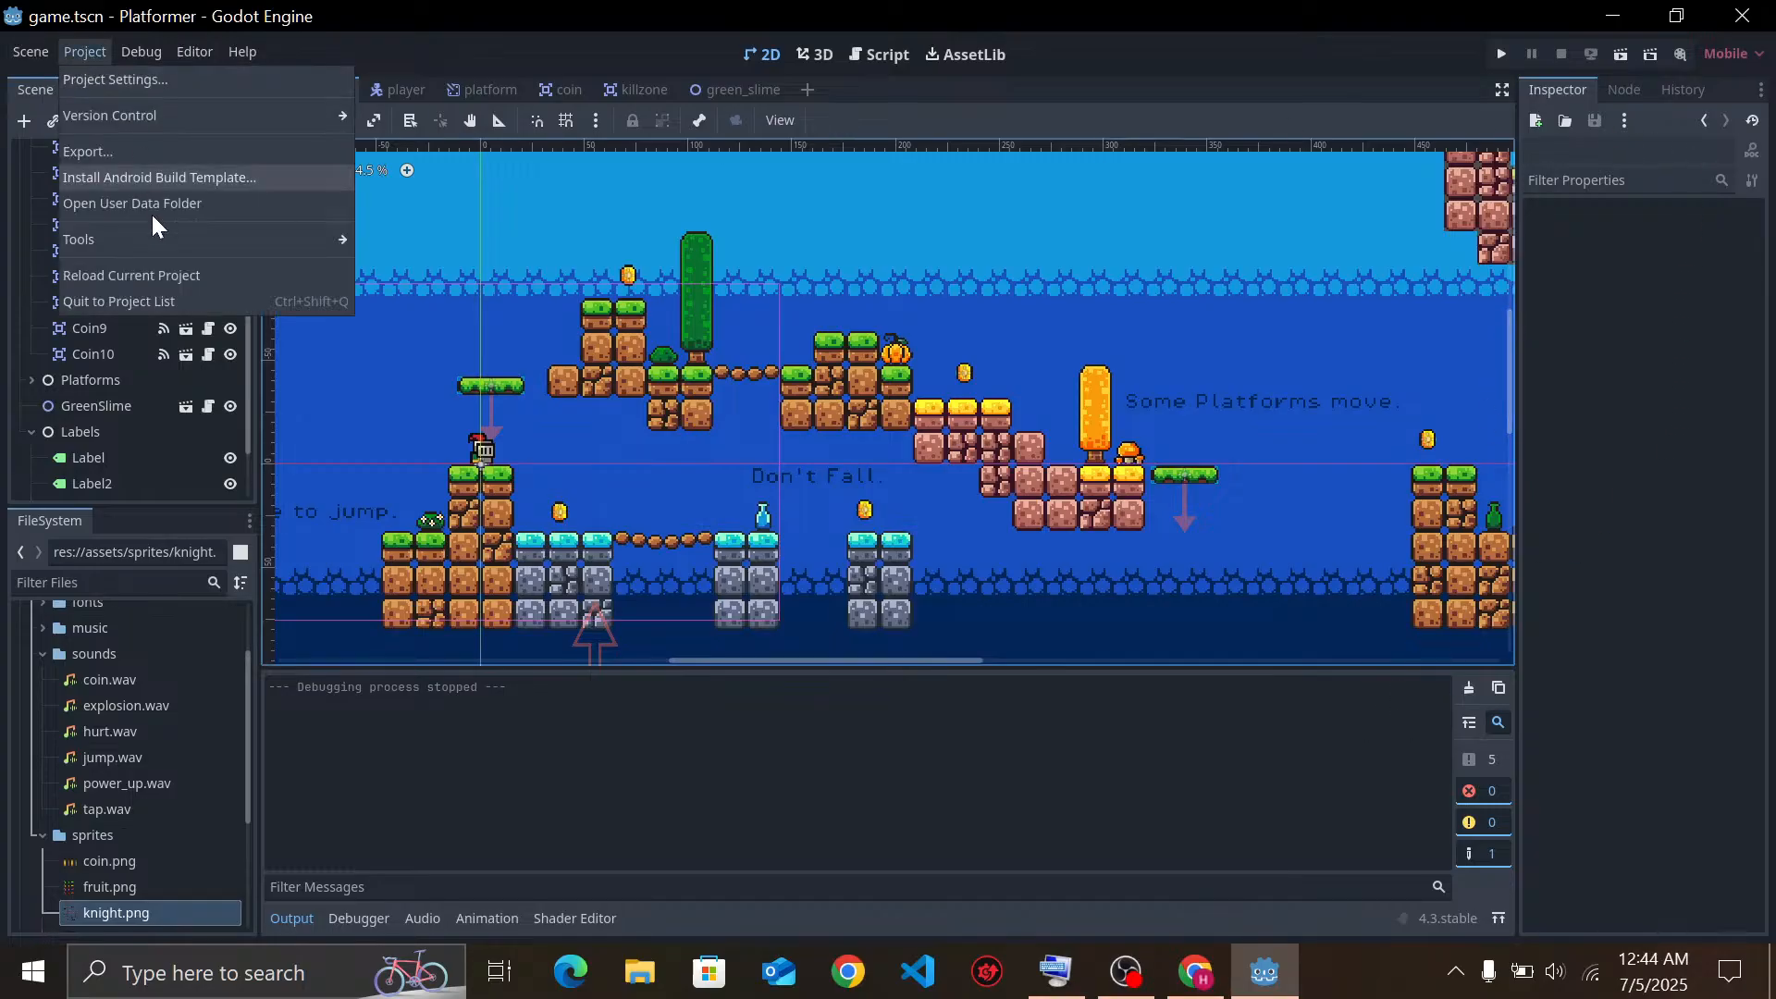
{"action": "left_click", "coordinate": [140, 297]}
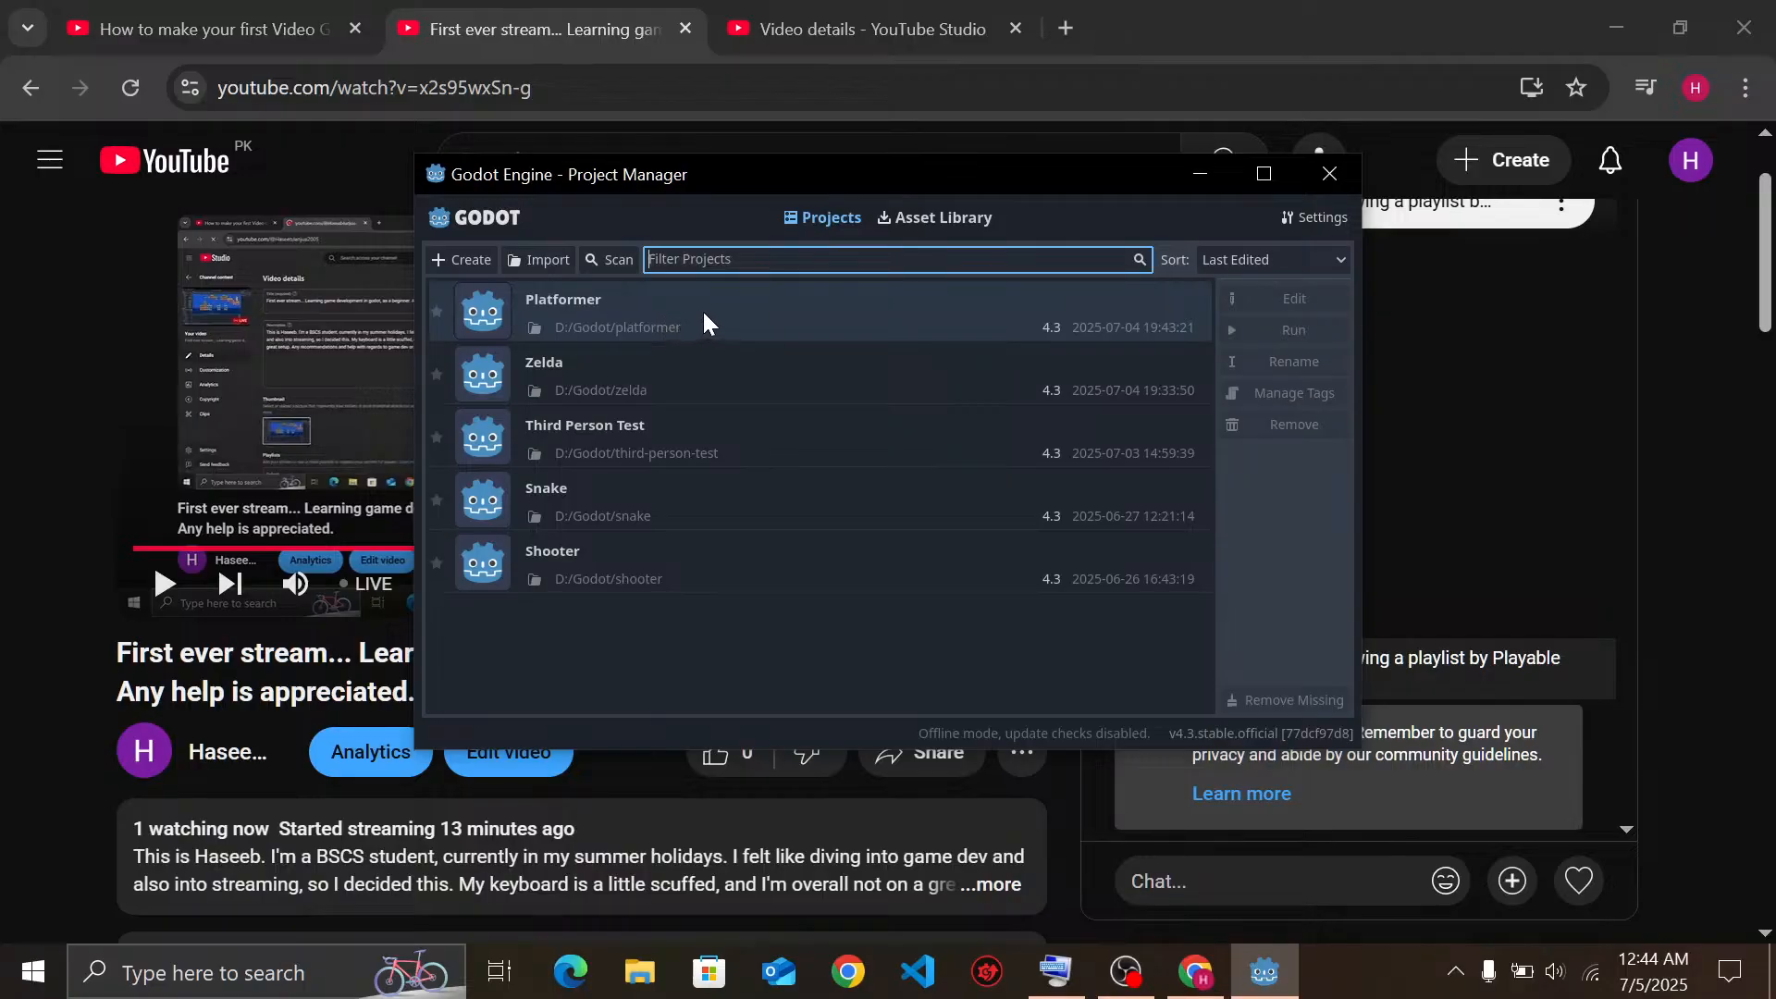
{"action": "double_click", "coordinate": [714, 377]}
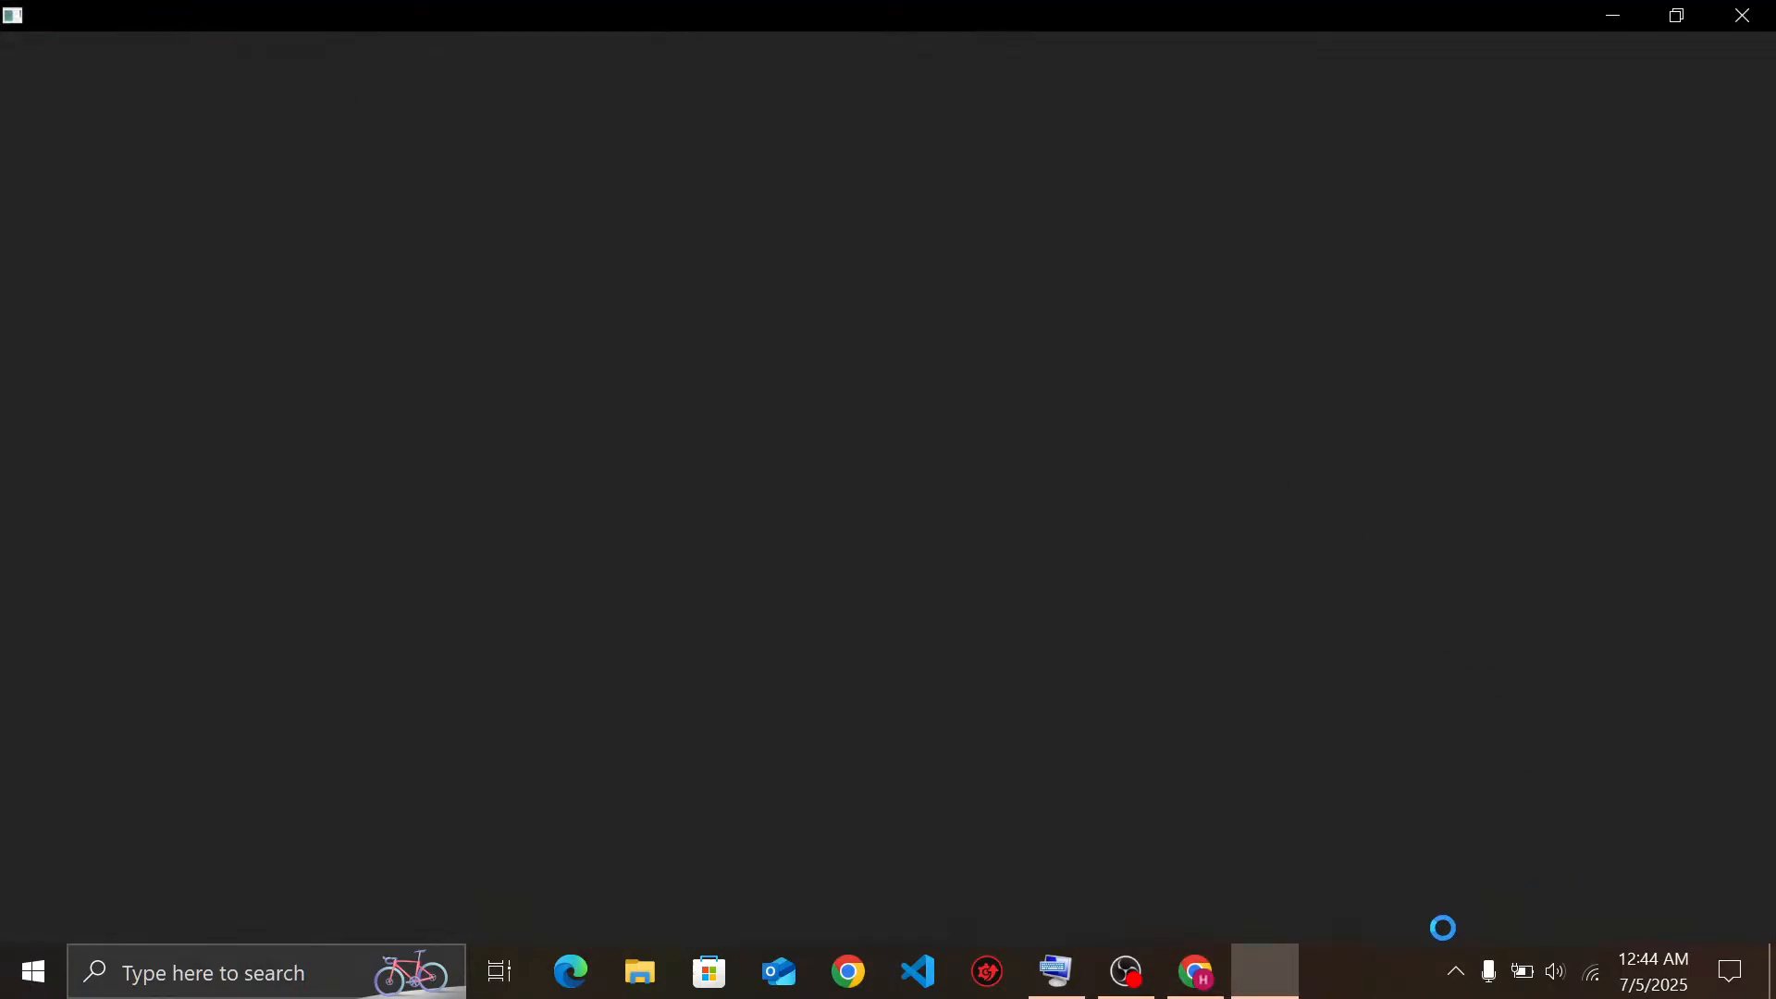
Switch to Chrome, resume Playable Workshop's Godot tutorial, and skip ahead by chapters to the part on turning a box into a floor
{"action": "left_click", "coordinate": [1199, 972]}
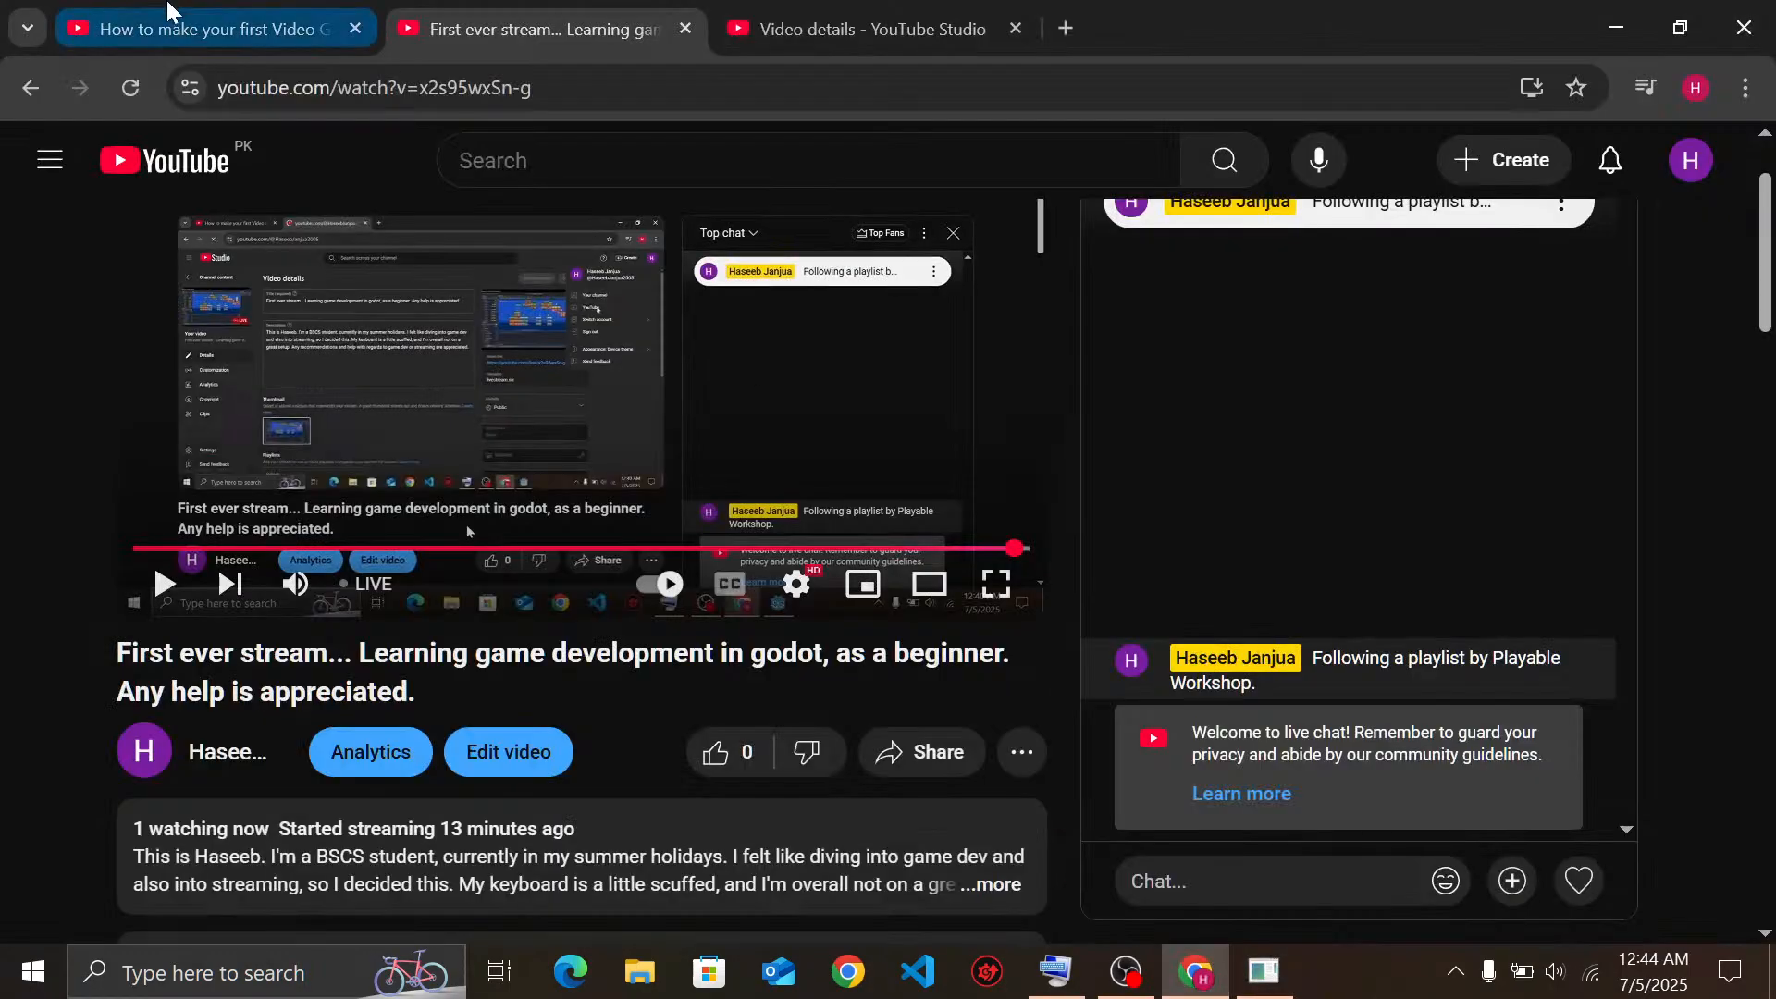
{"action": "left_click", "coordinate": [203, 29]}
{"action": "left_click", "coordinate": [796, 483]}
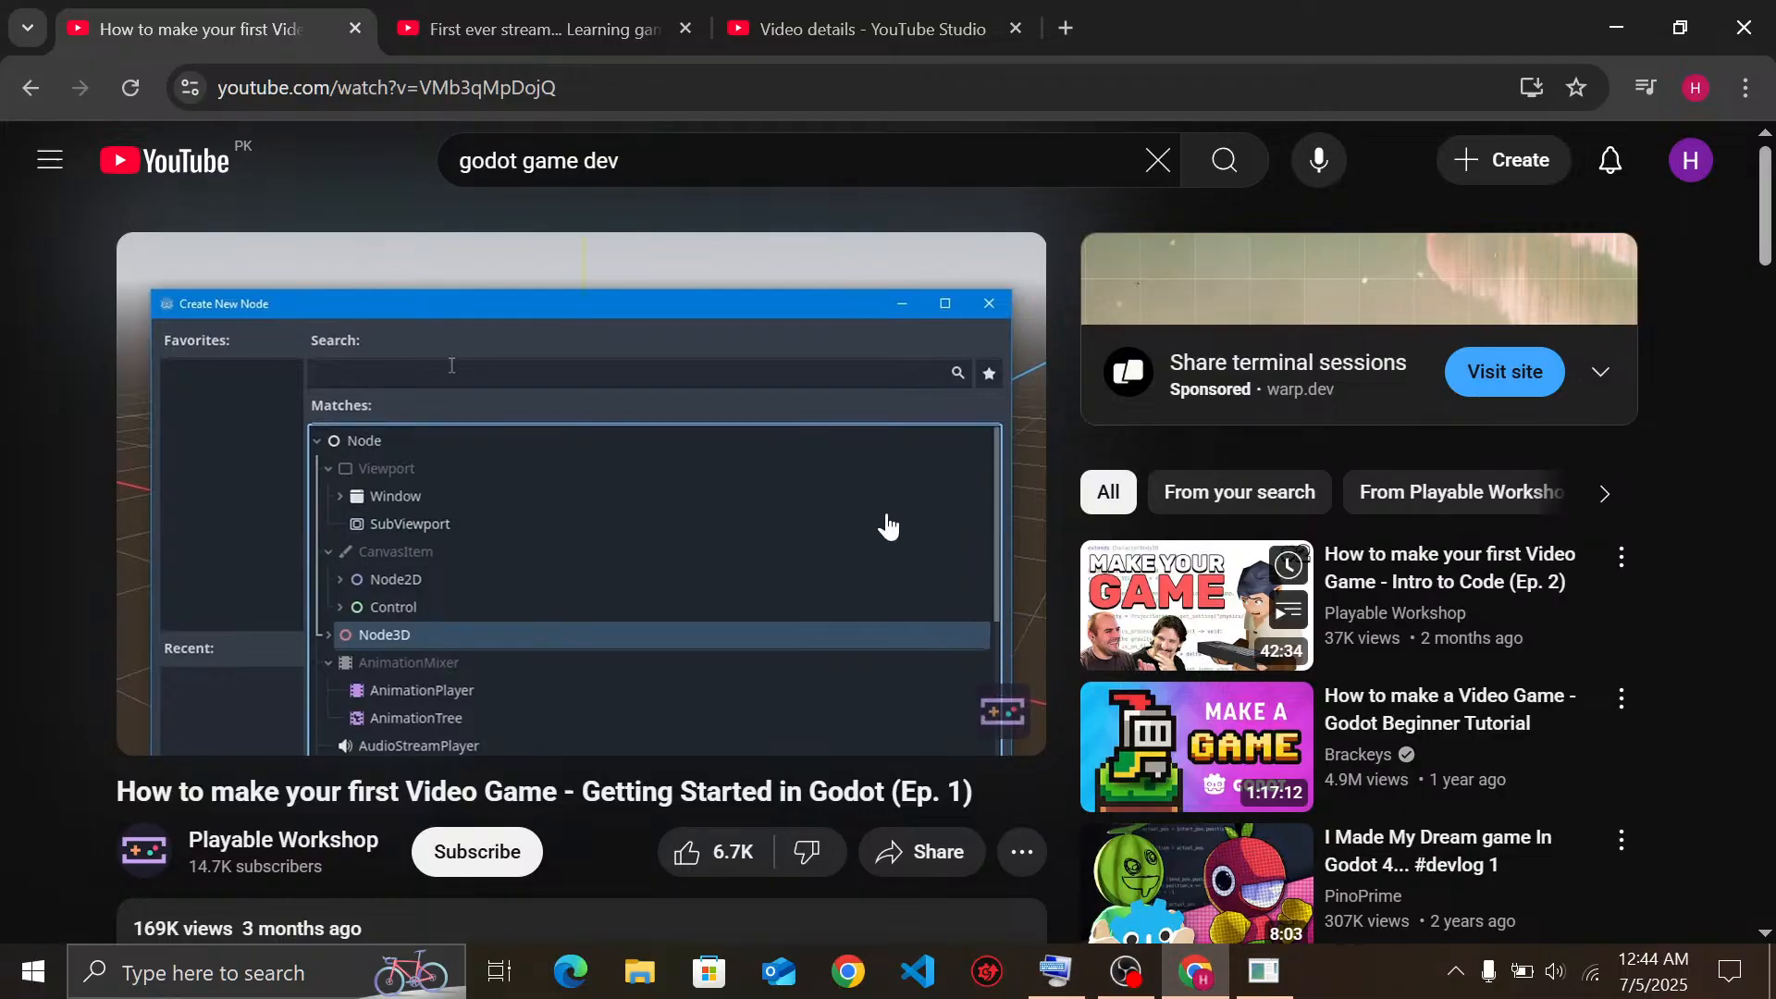
{"action": "left_click", "coordinate": [588, 19]}
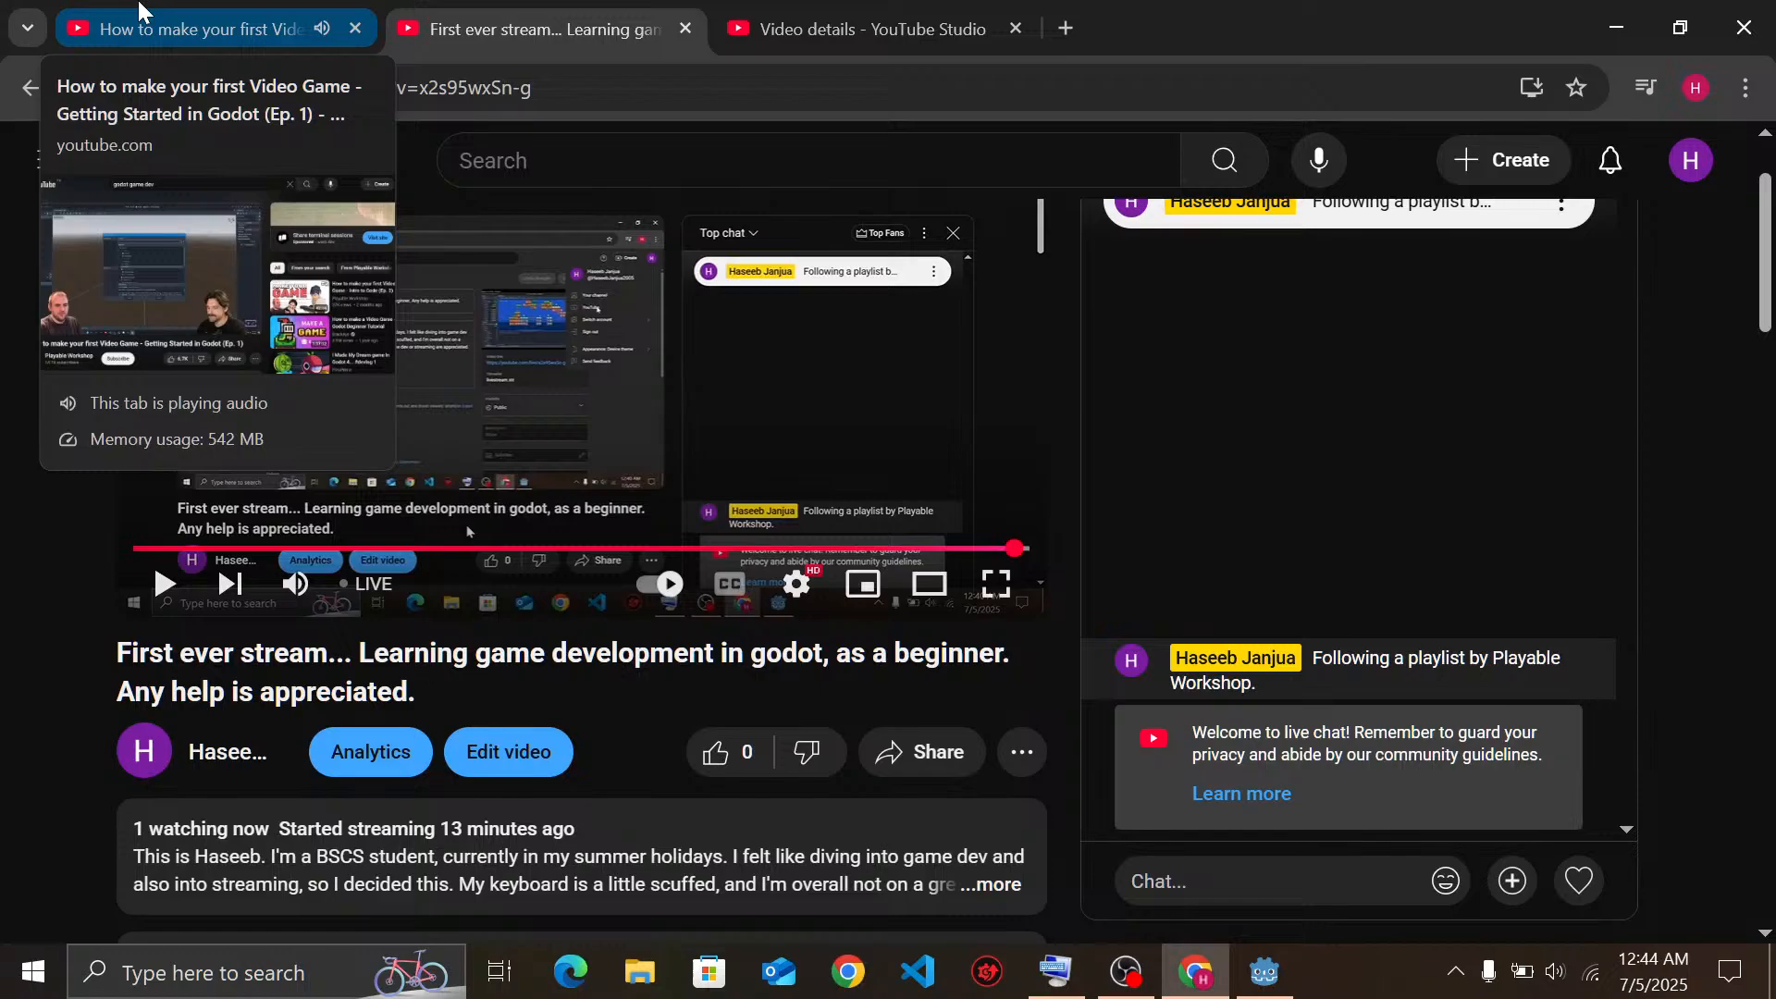
{"action": "left_click", "coordinate": [139, 19]}
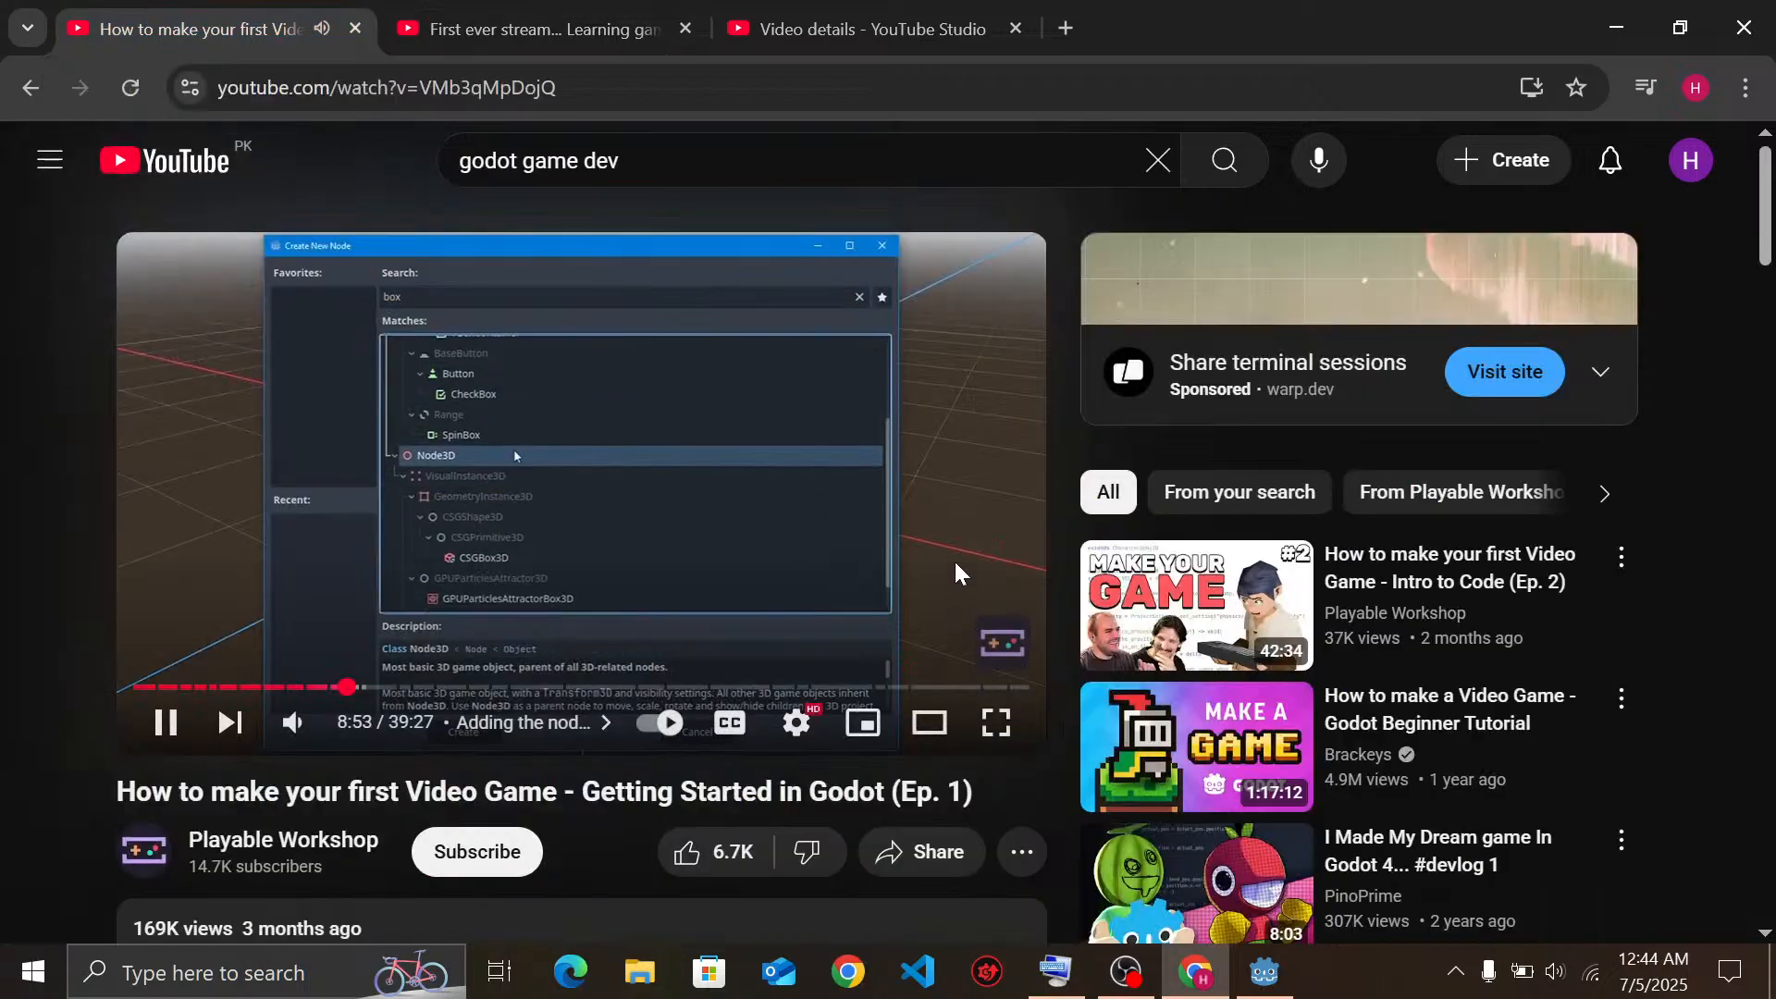
{"action": "left_click_drag", "start_coordinate": [956, 564], "coordinate": [968, 548]}
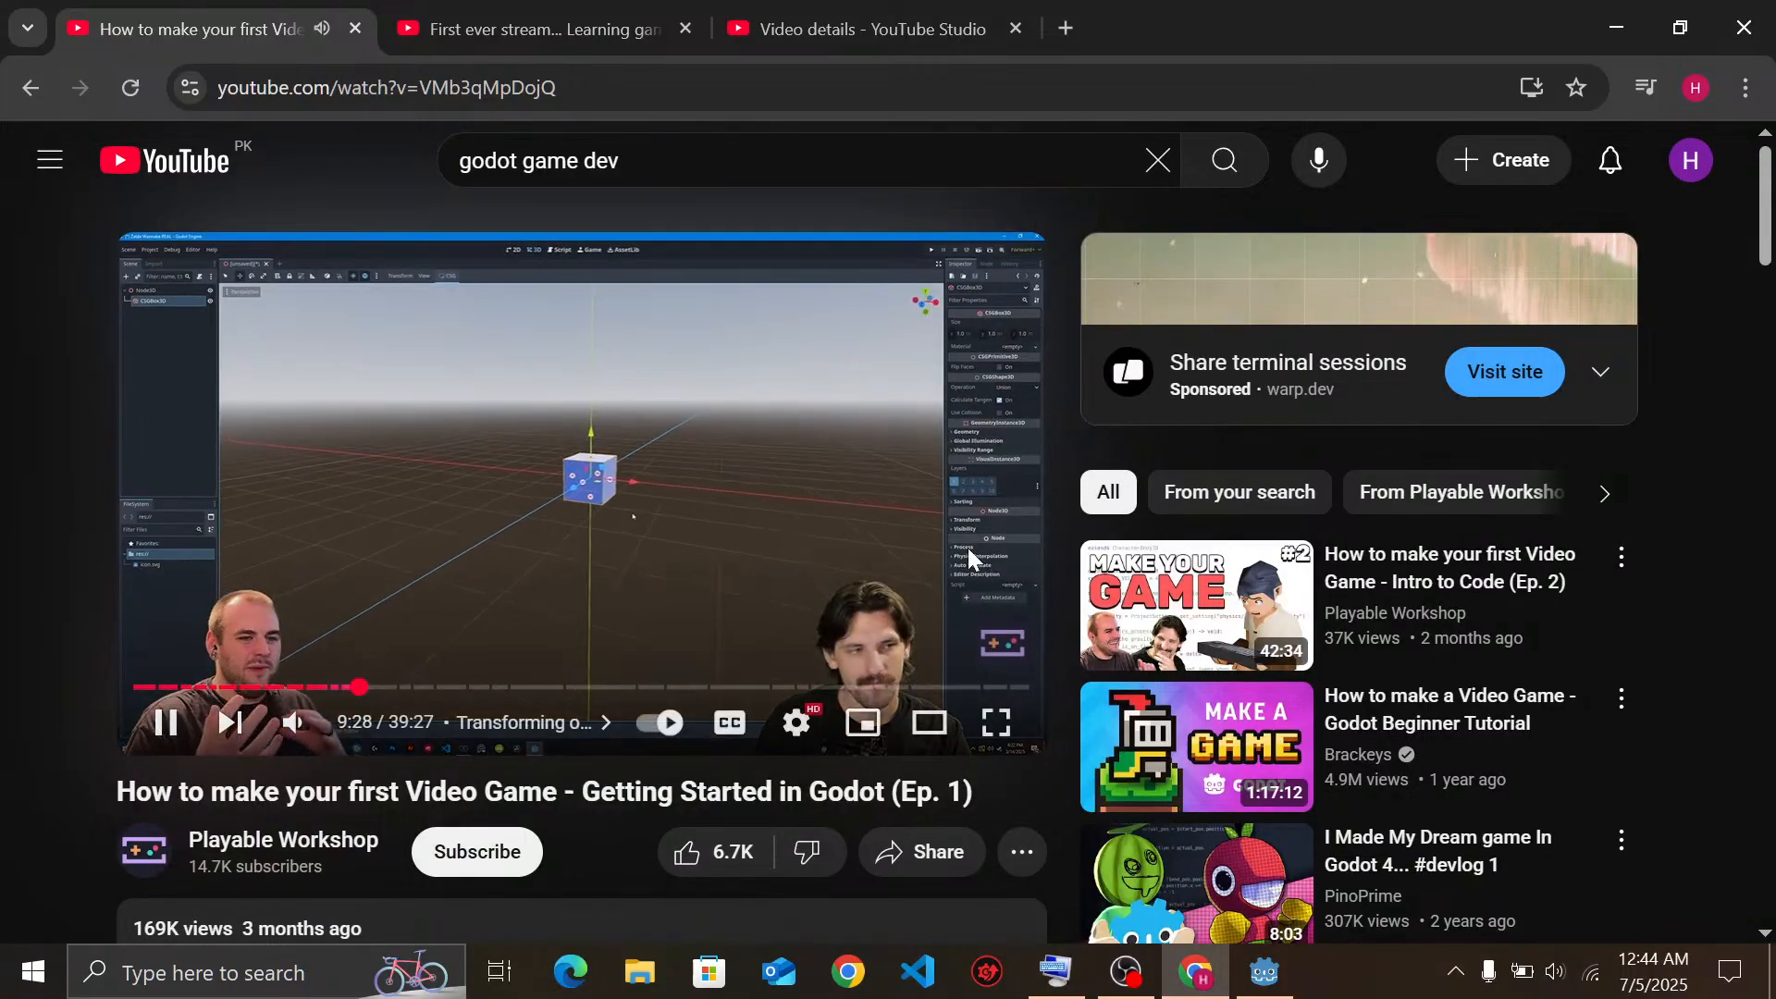
{"action": "key", "text": "ctrl+Left"}
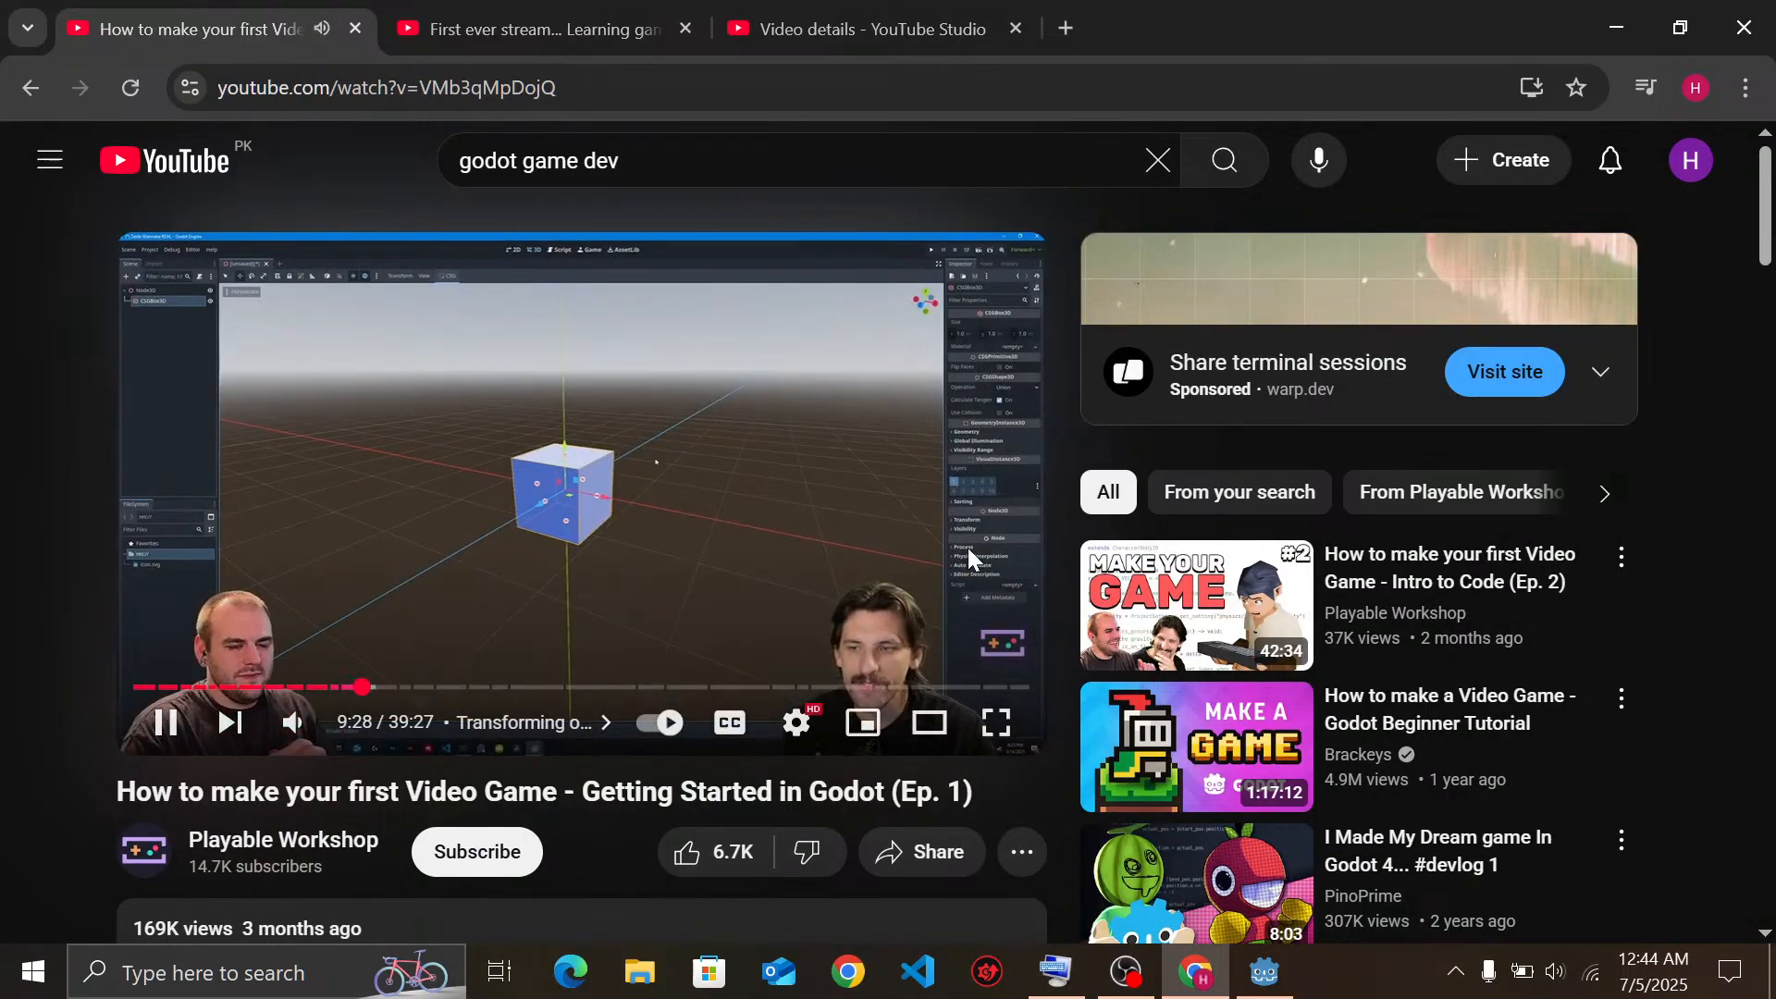
{"action": "key", "text": "ctrl+Right"}
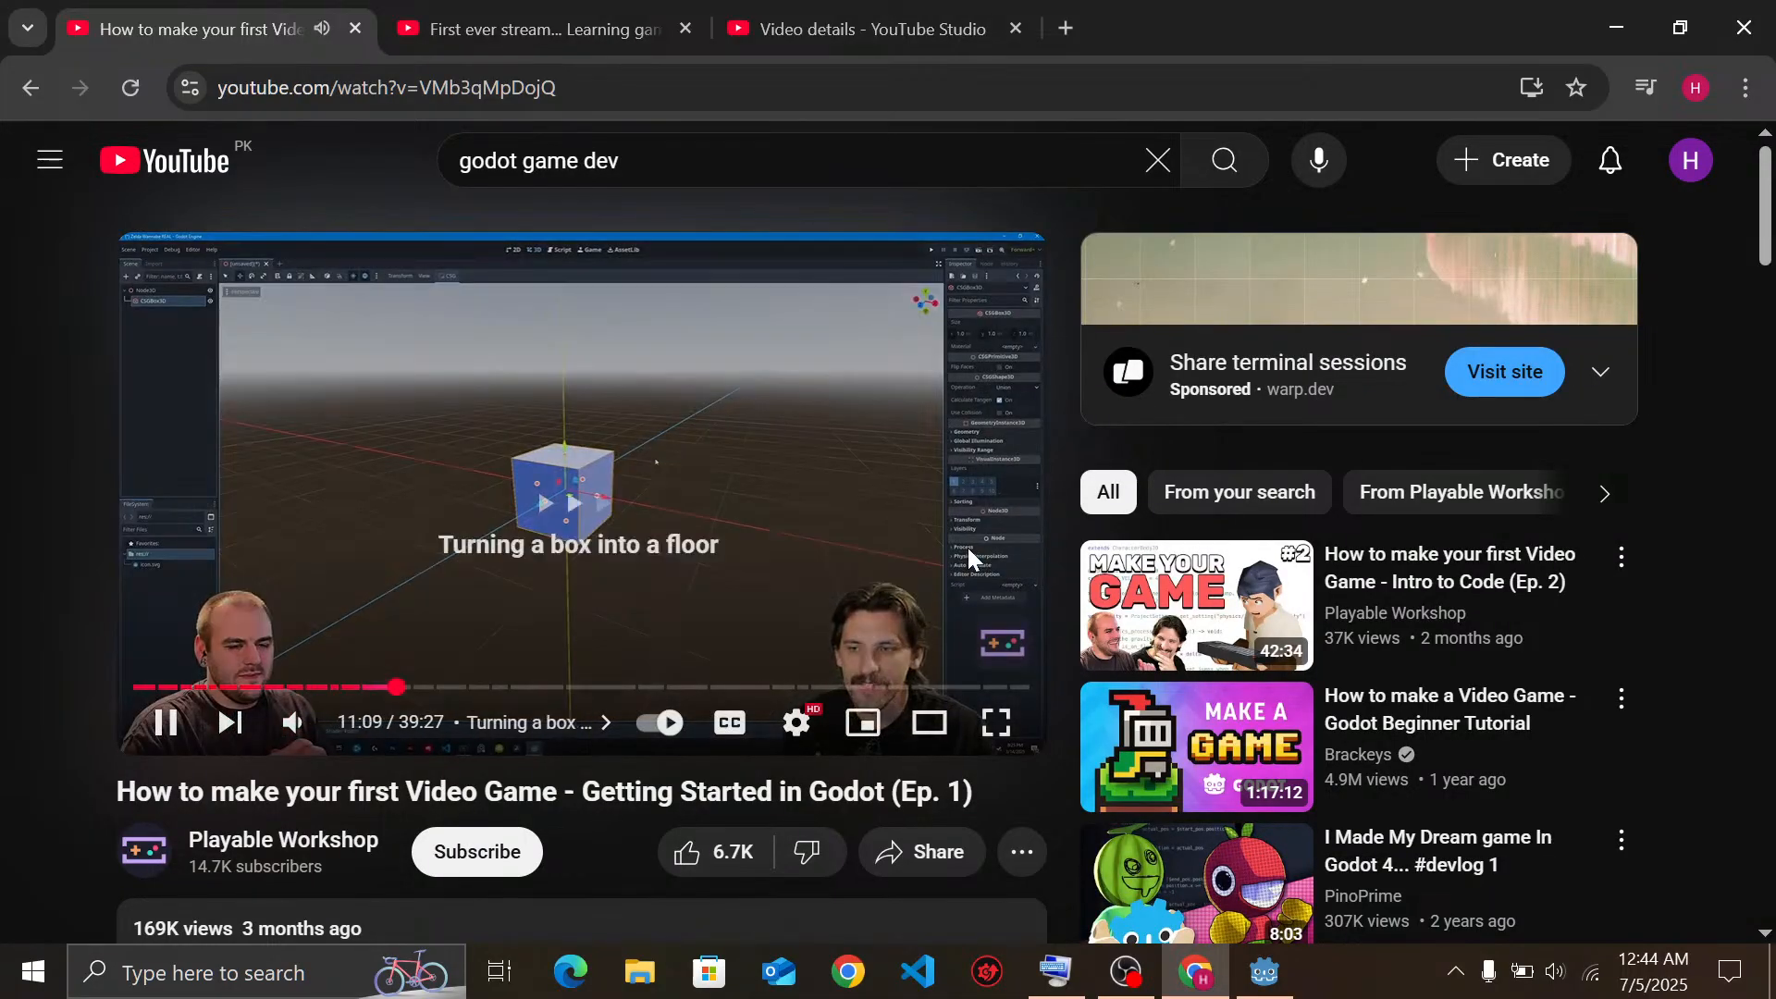
{"action": "key", "text": "ctrl+Right"}
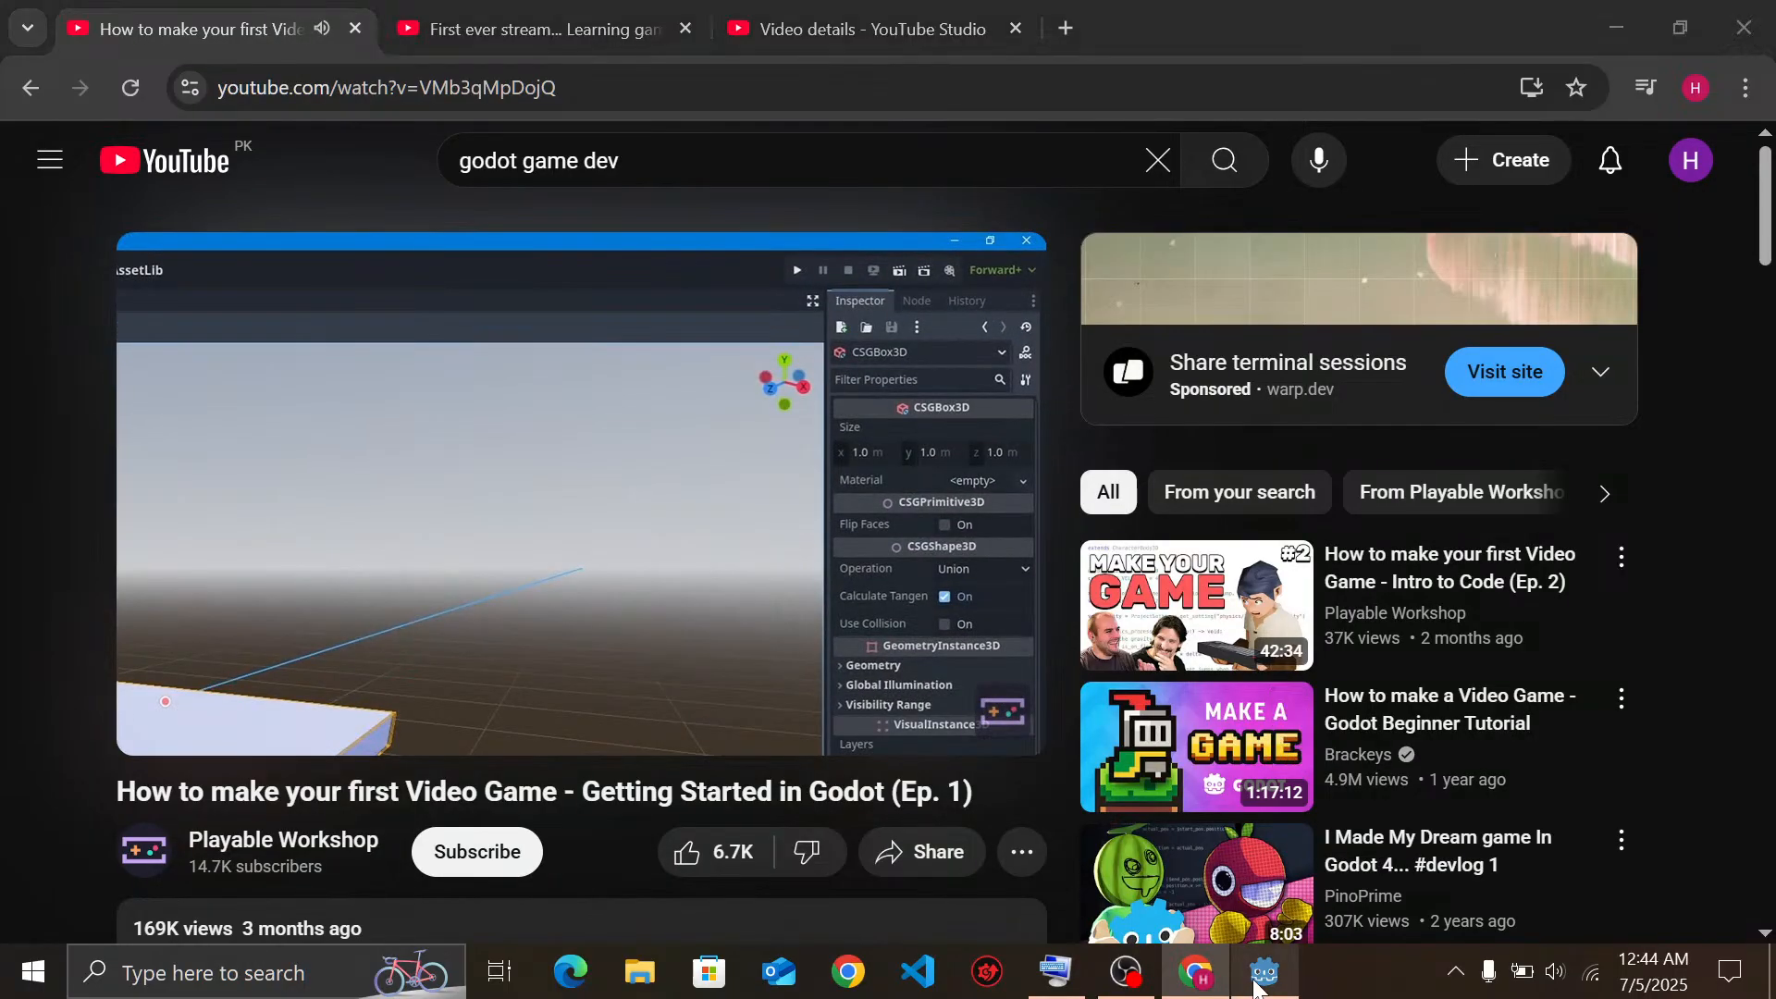
Switch to Godot and look over the Zelda start scene's floor box and camera from a low side angle
{"action": "left_click", "coordinate": [1264, 971]}
{"action": "scroll", "coordinate": [1128, 488], "scroll_direction": "down", "scroll_amount": 5}
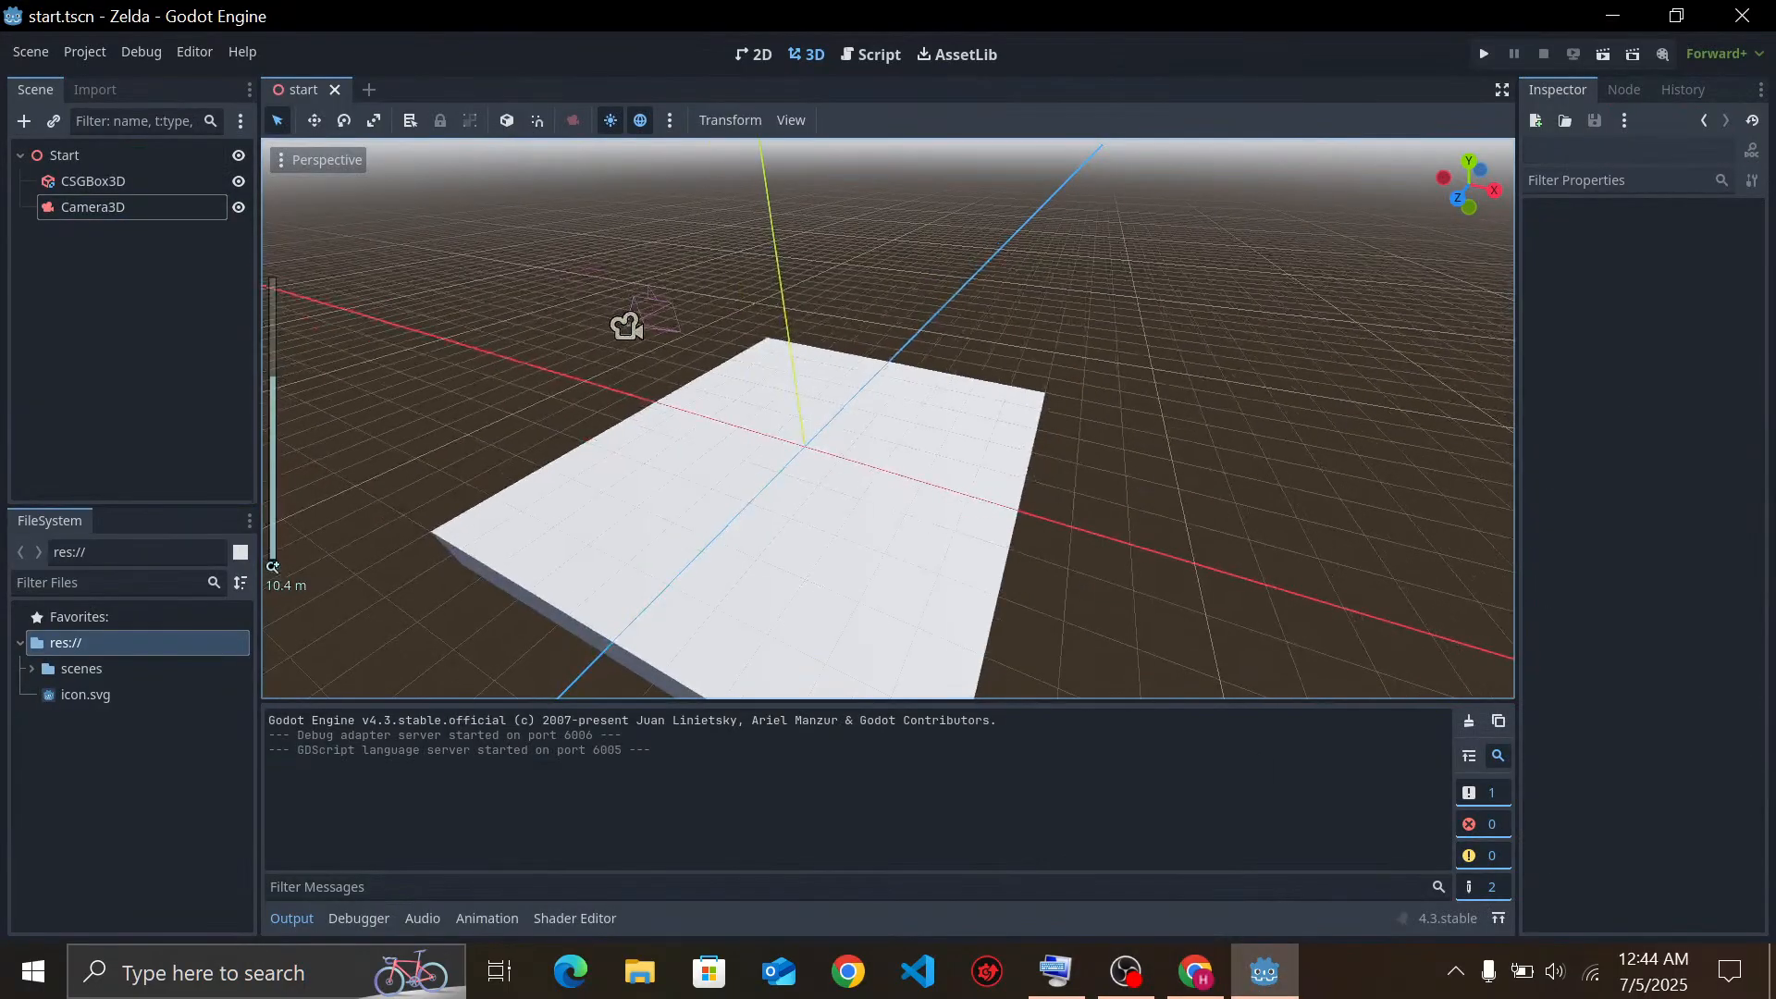
{"action": "right_click_drag", "start_coordinate": [1127, 486], "coordinate": [700, 470]}
{"action": "key", "text": "w"}
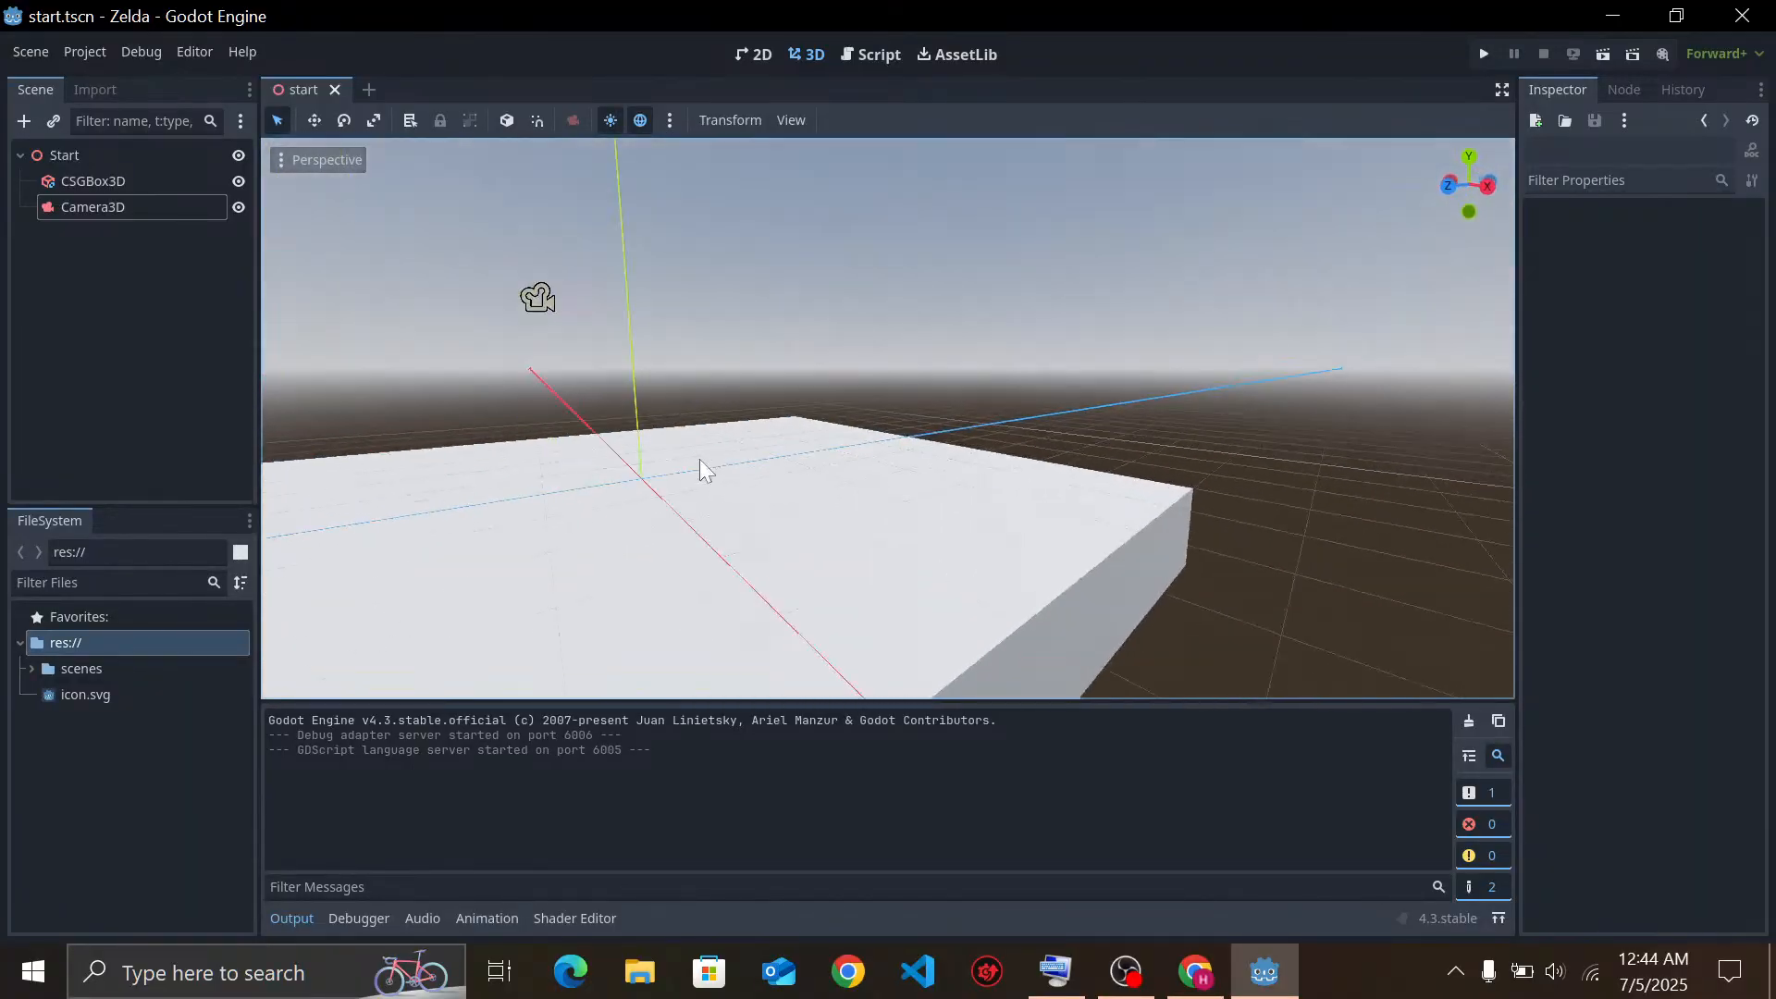
Switch to Chrome, enlarge the tutorial player to theater mode, and watch the chapter on properties and the inspector panel at 2x speed
{"action": "left_click", "coordinate": [1195, 971]}
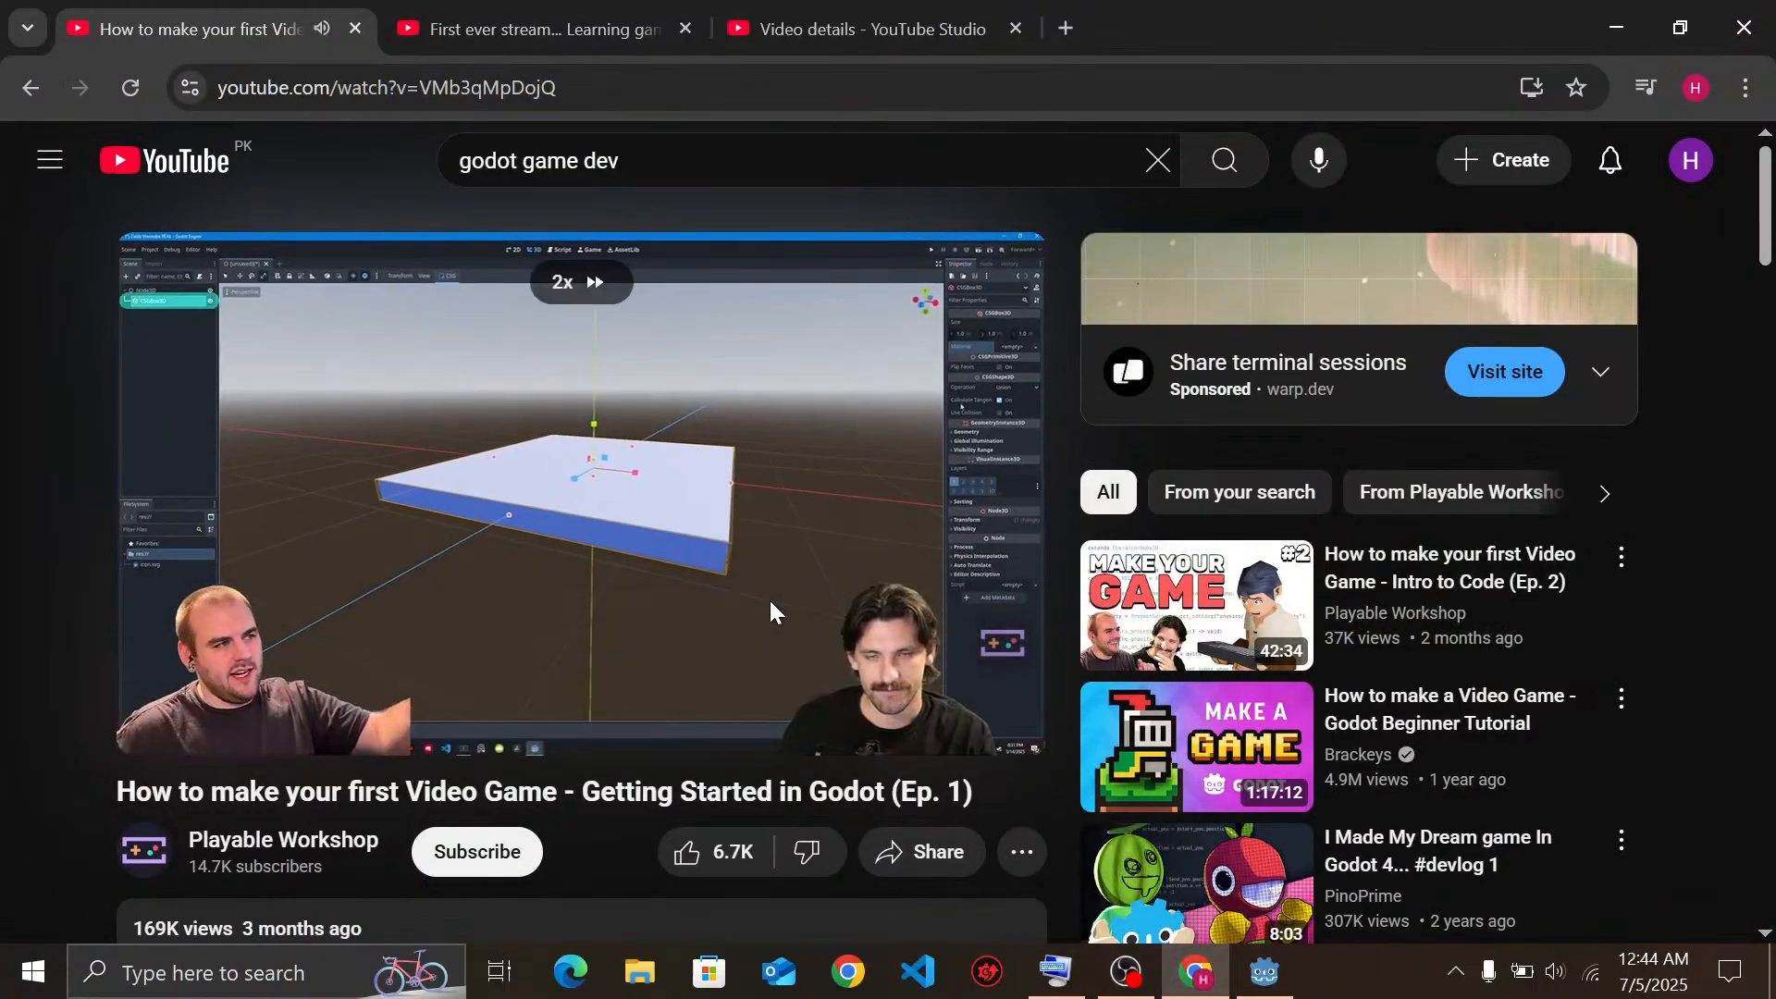
{"action": "key", "text": "t"}
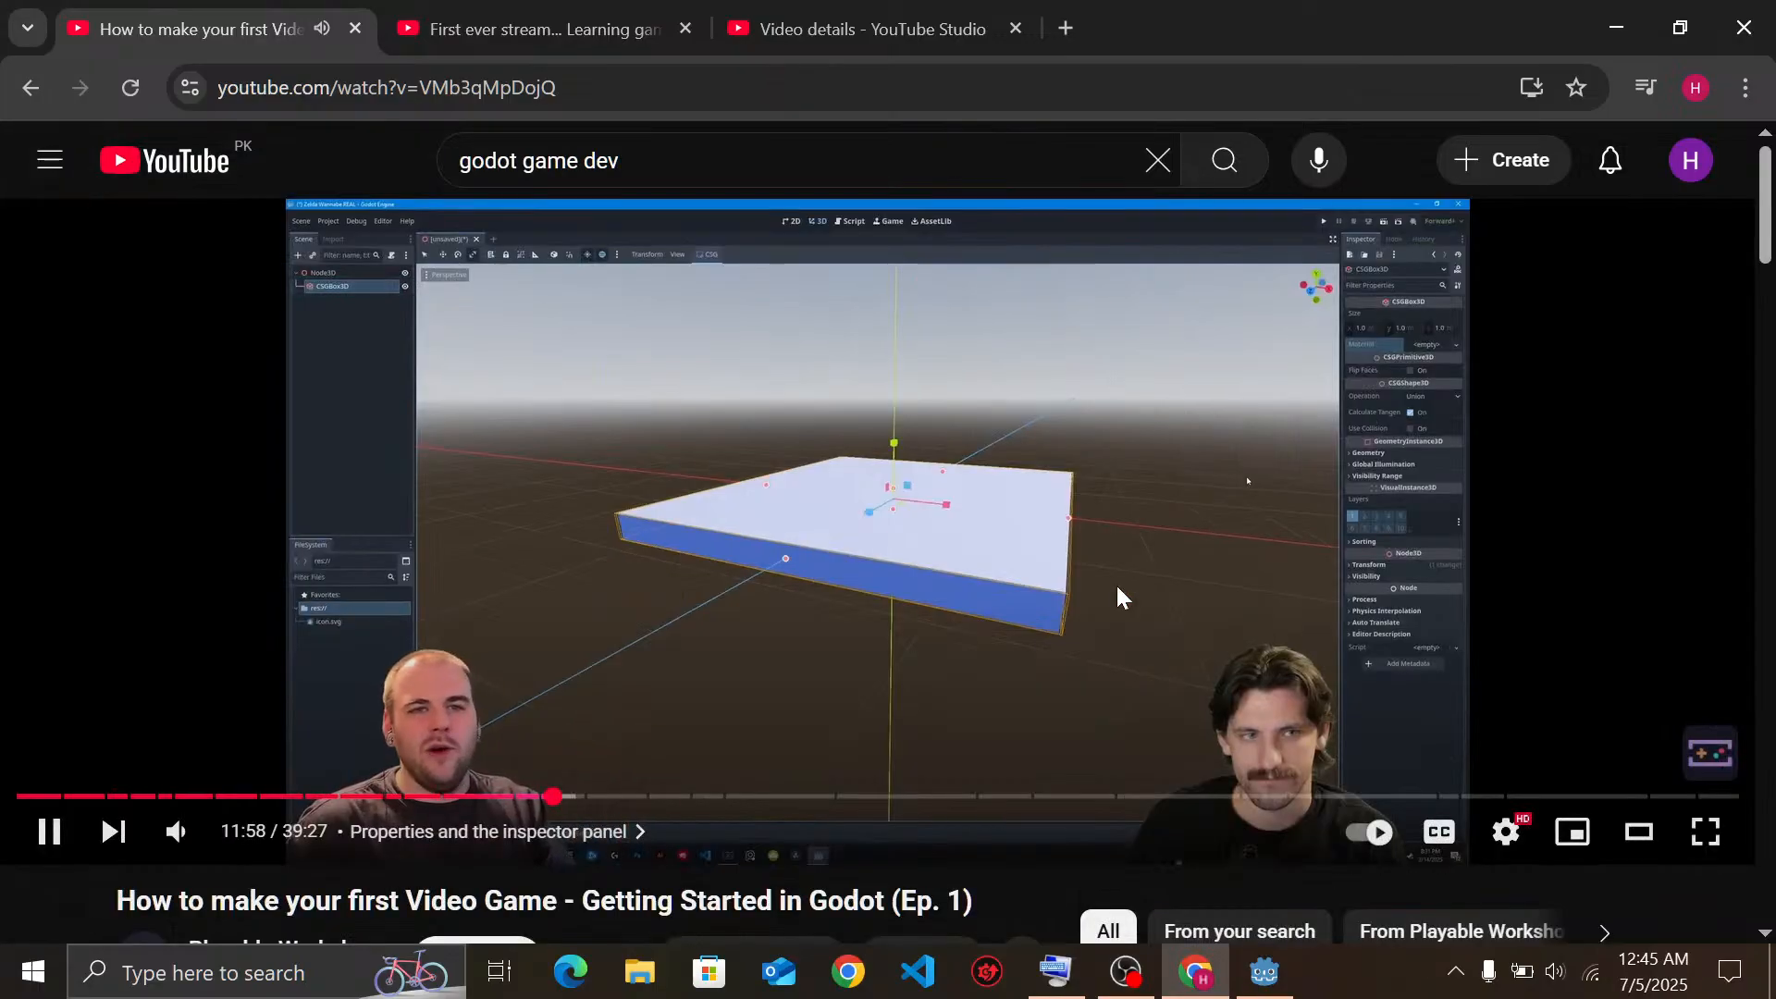
{"action": "left_click_drag", "start_coordinate": [1118, 590], "coordinate": [1117, 592]}
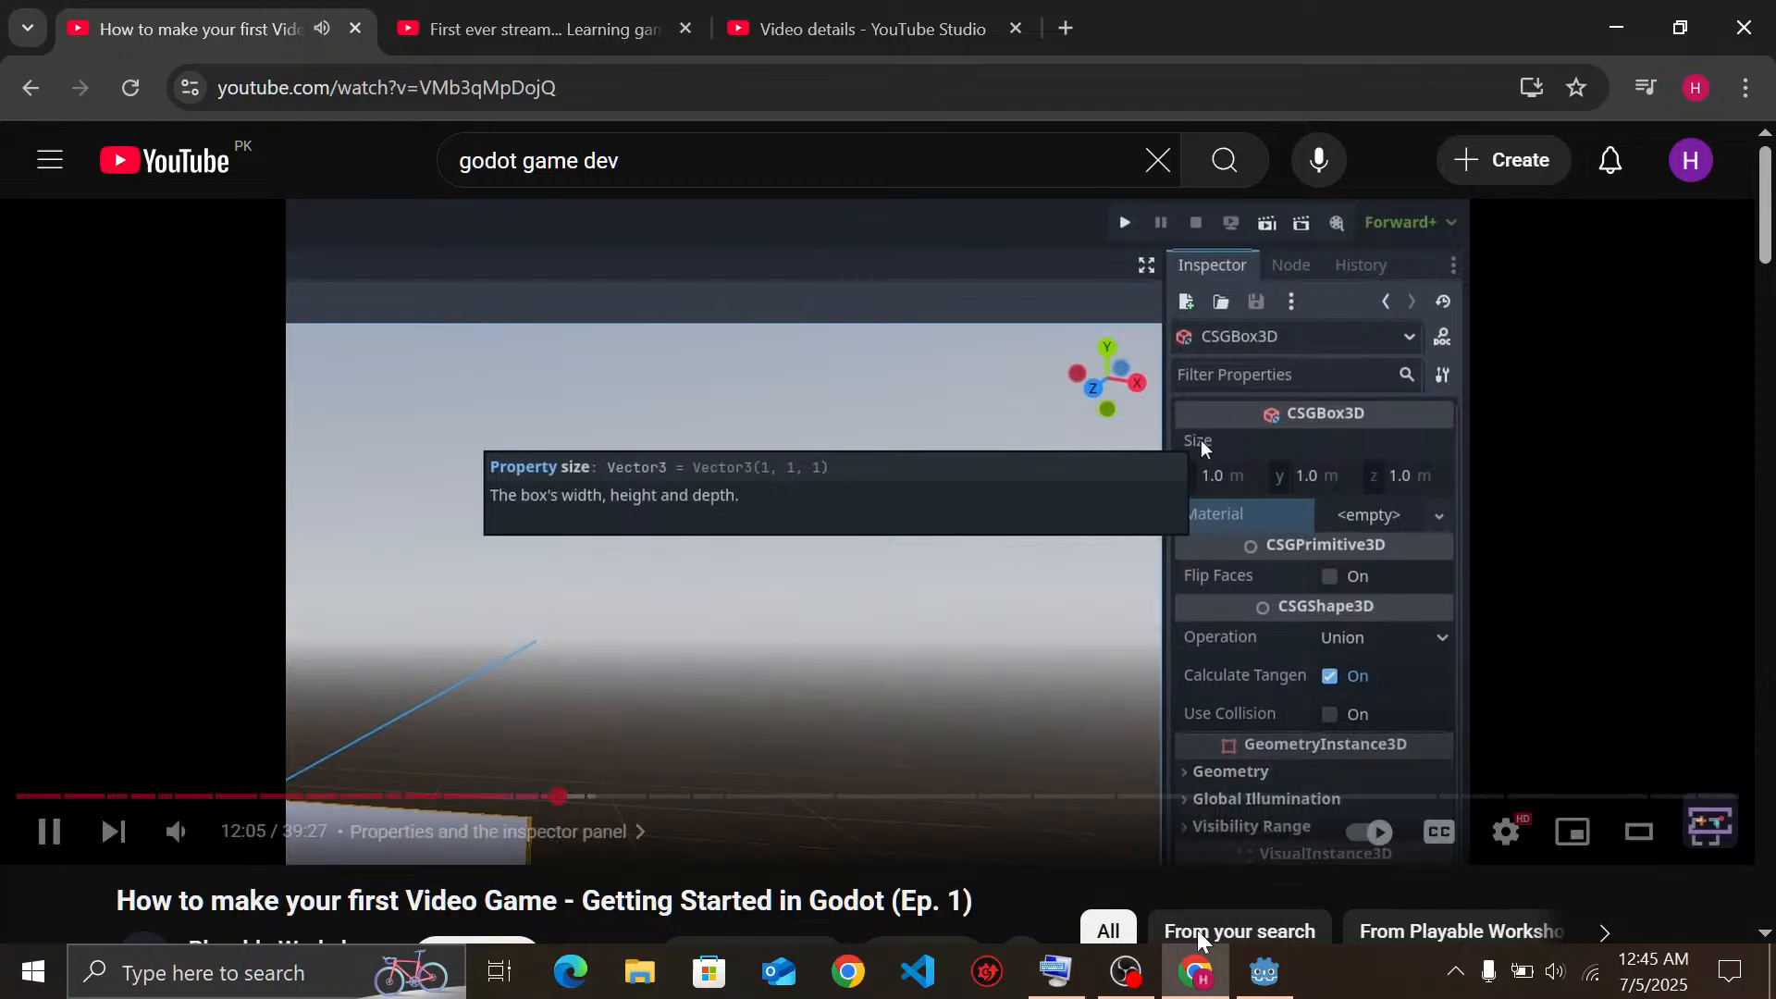
{"action": "left_click", "coordinate": [1263, 973]}
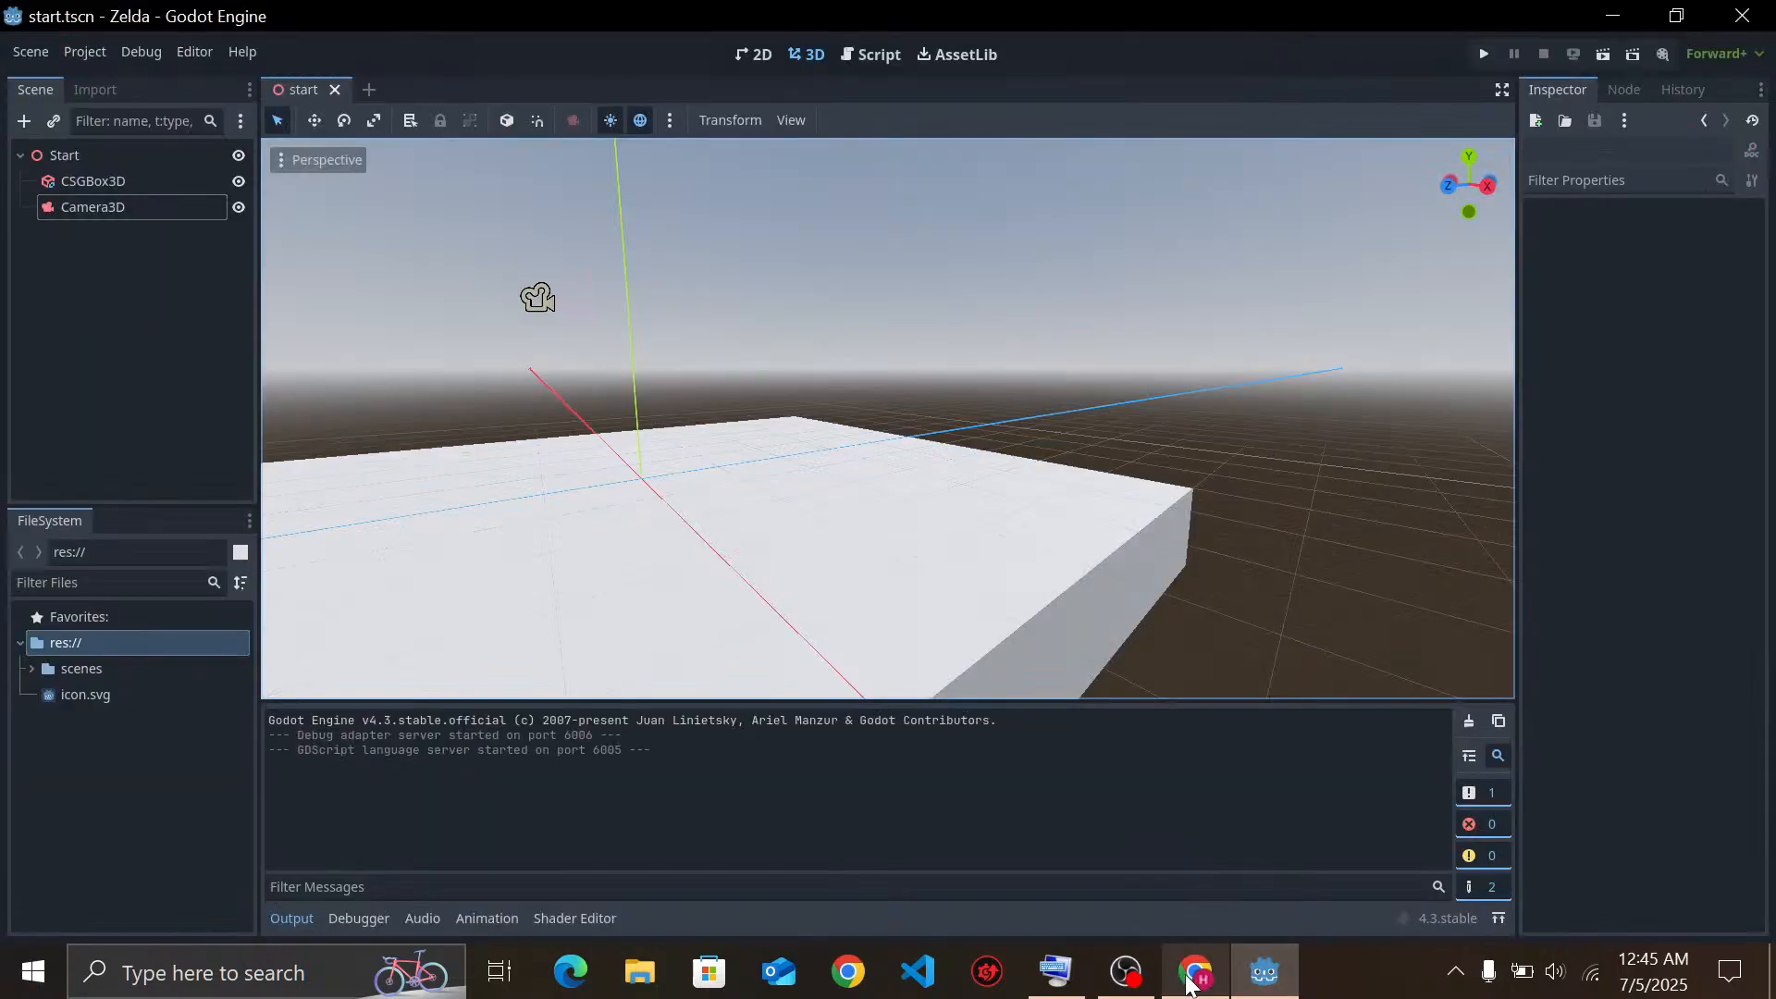
{"action": "left_click", "coordinate": [1195, 972]}
{"action": "left_click_drag", "start_coordinate": [871, 597], "coordinate": [868, 573]}
Check the livestream page's live chat for new messages and return to the Godot tutorial
{"action": "left_click", "coordinate": [486, 13]}
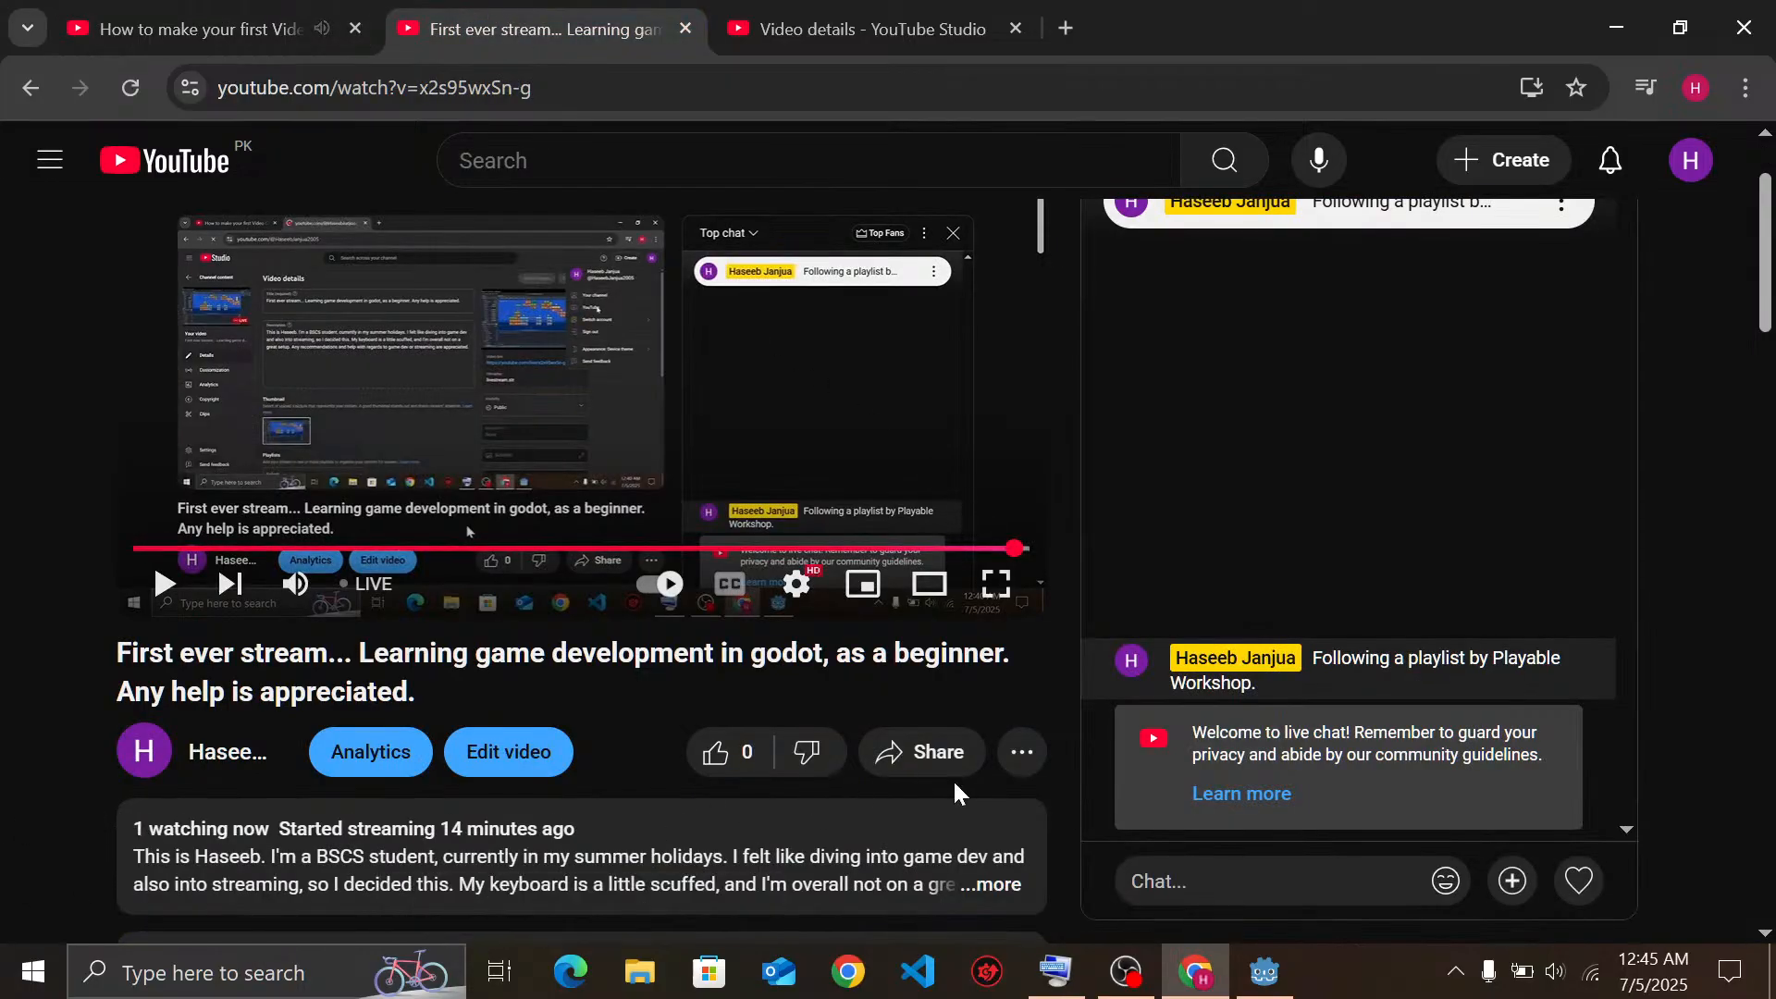
{"action": "mouse_move", "coordinate": [1570, 899]}
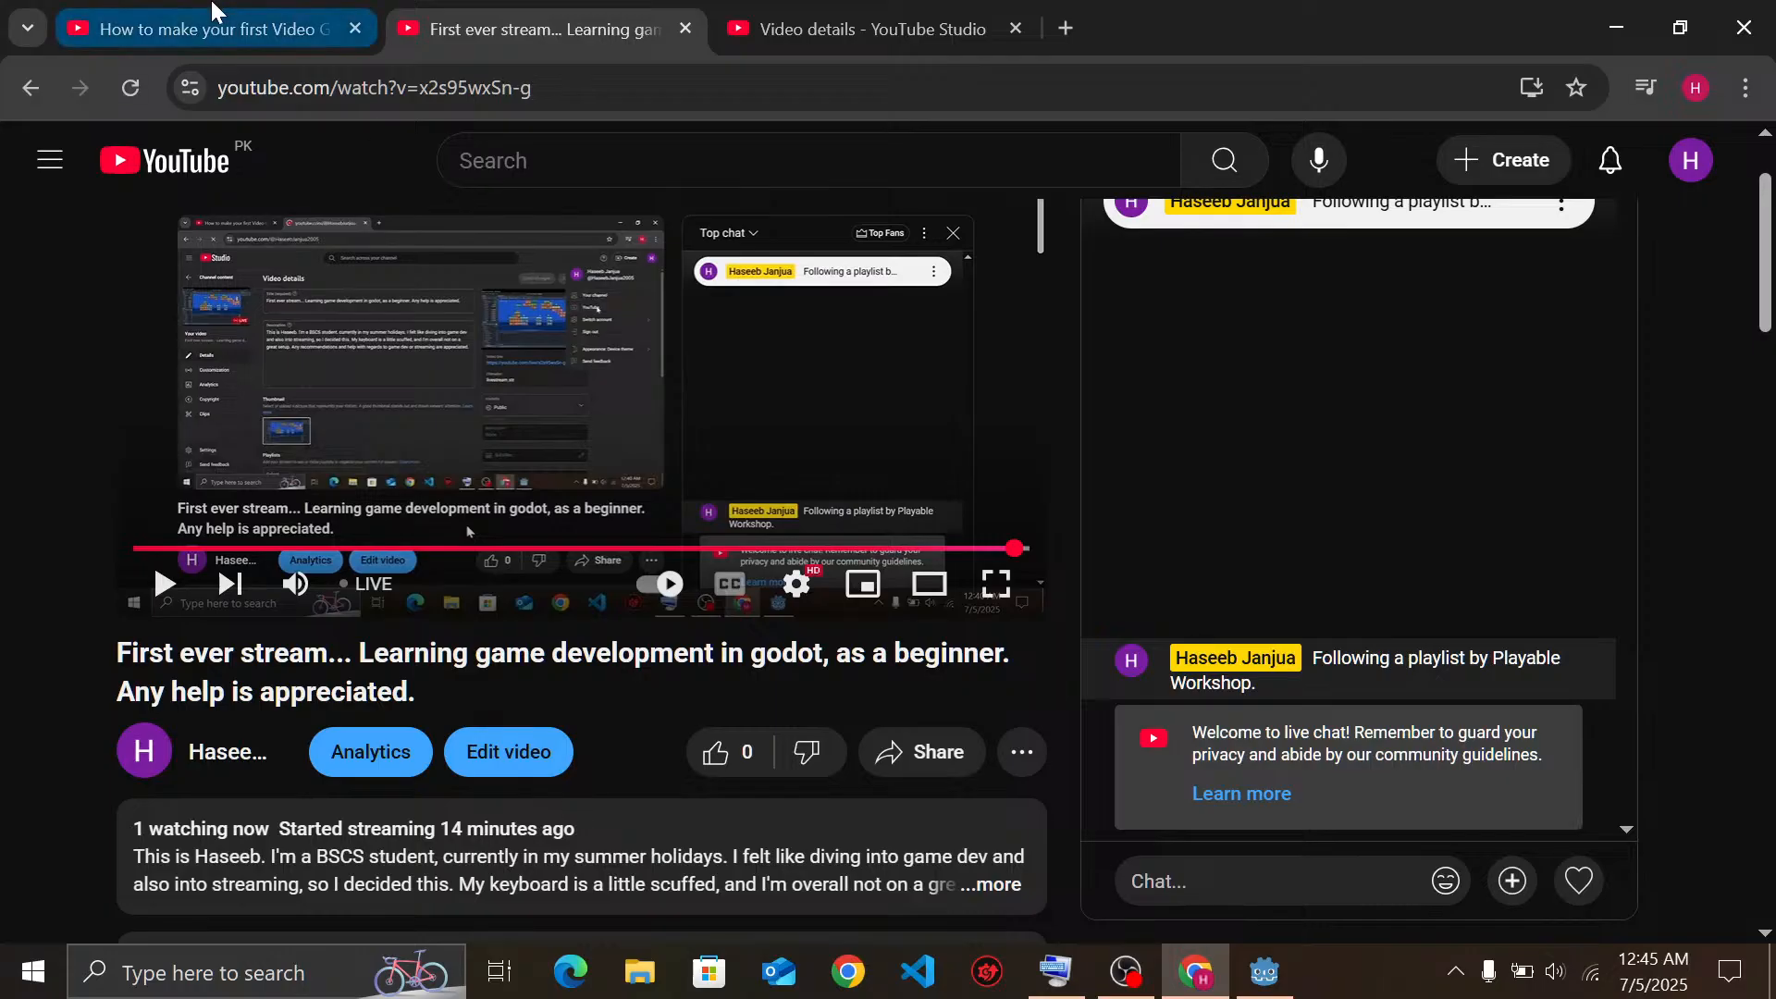
{"action": "left_click", "coordinate": [307, 16]}
{"action": "left_click", "coordinate": [975, 570]}
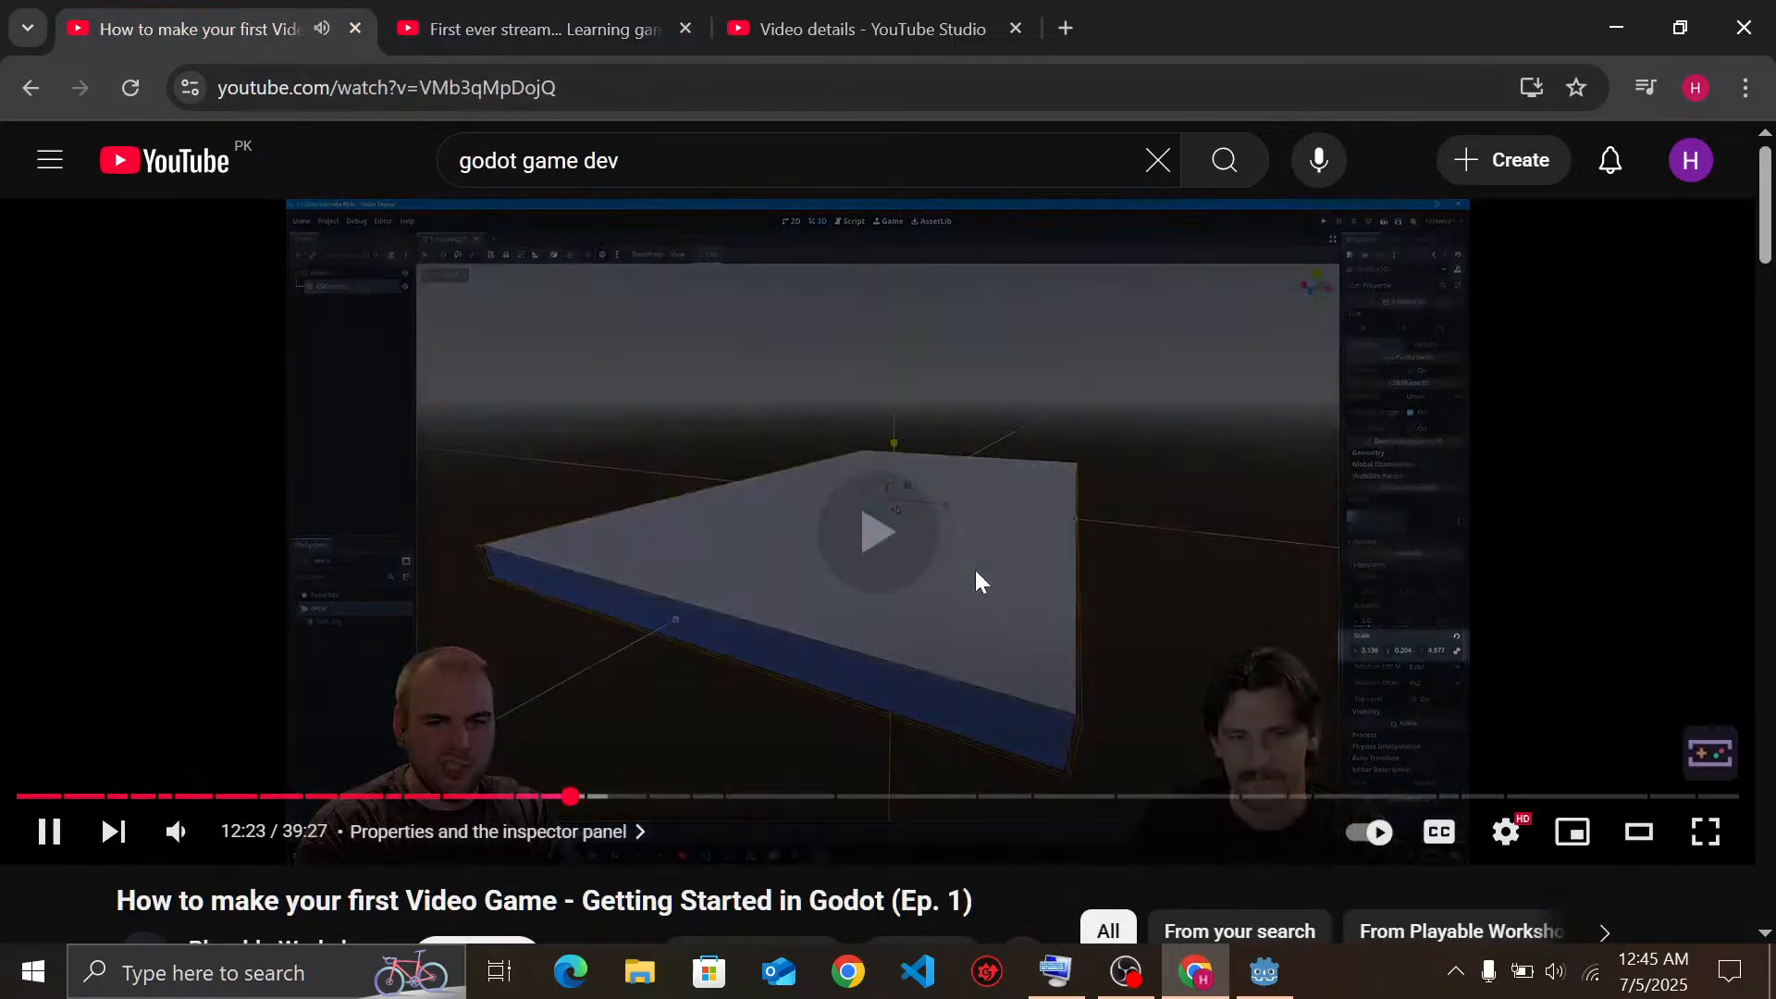
Watch the tutorial's part on changing the floor's size the "right" way, glancing at the Zelda scene in Godot for comparison
{"action": "scroll", "coordinate": [1130, 574], "scroll_direction": "down", "scroll_amount": 3}
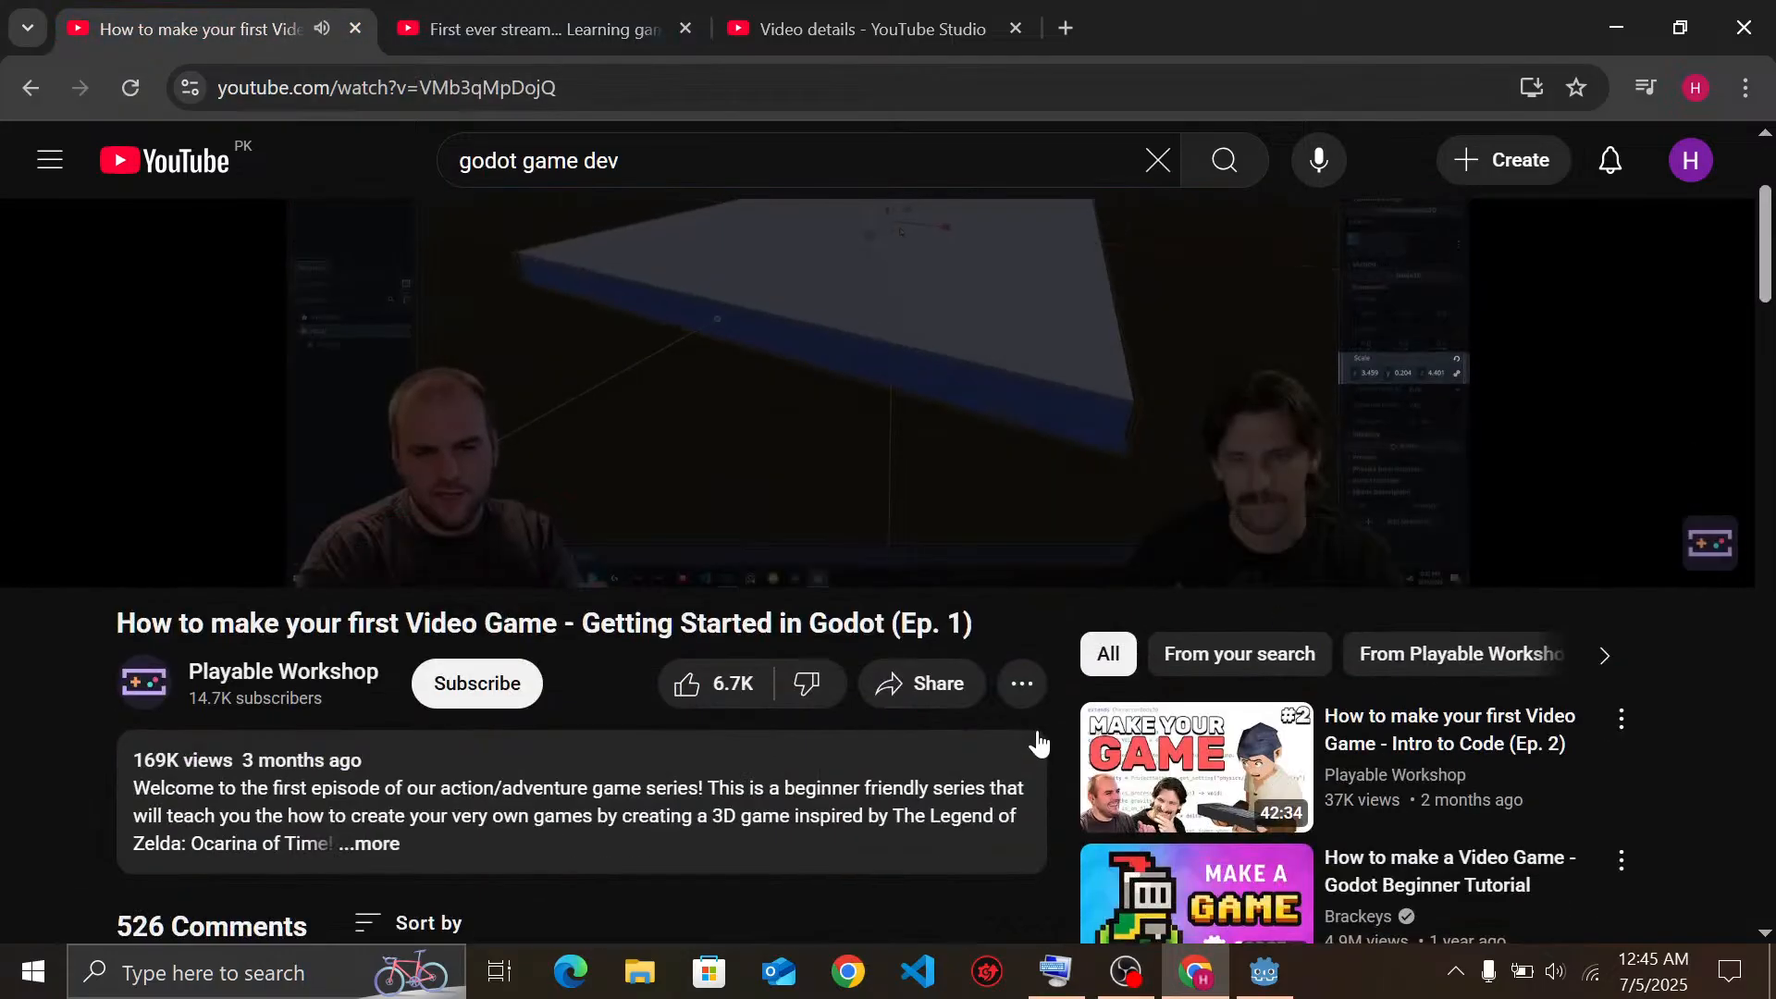
{"action": "scroll", "coordinate": [963, 717], "scroll_direction": "up", "scroll_amount": 3}
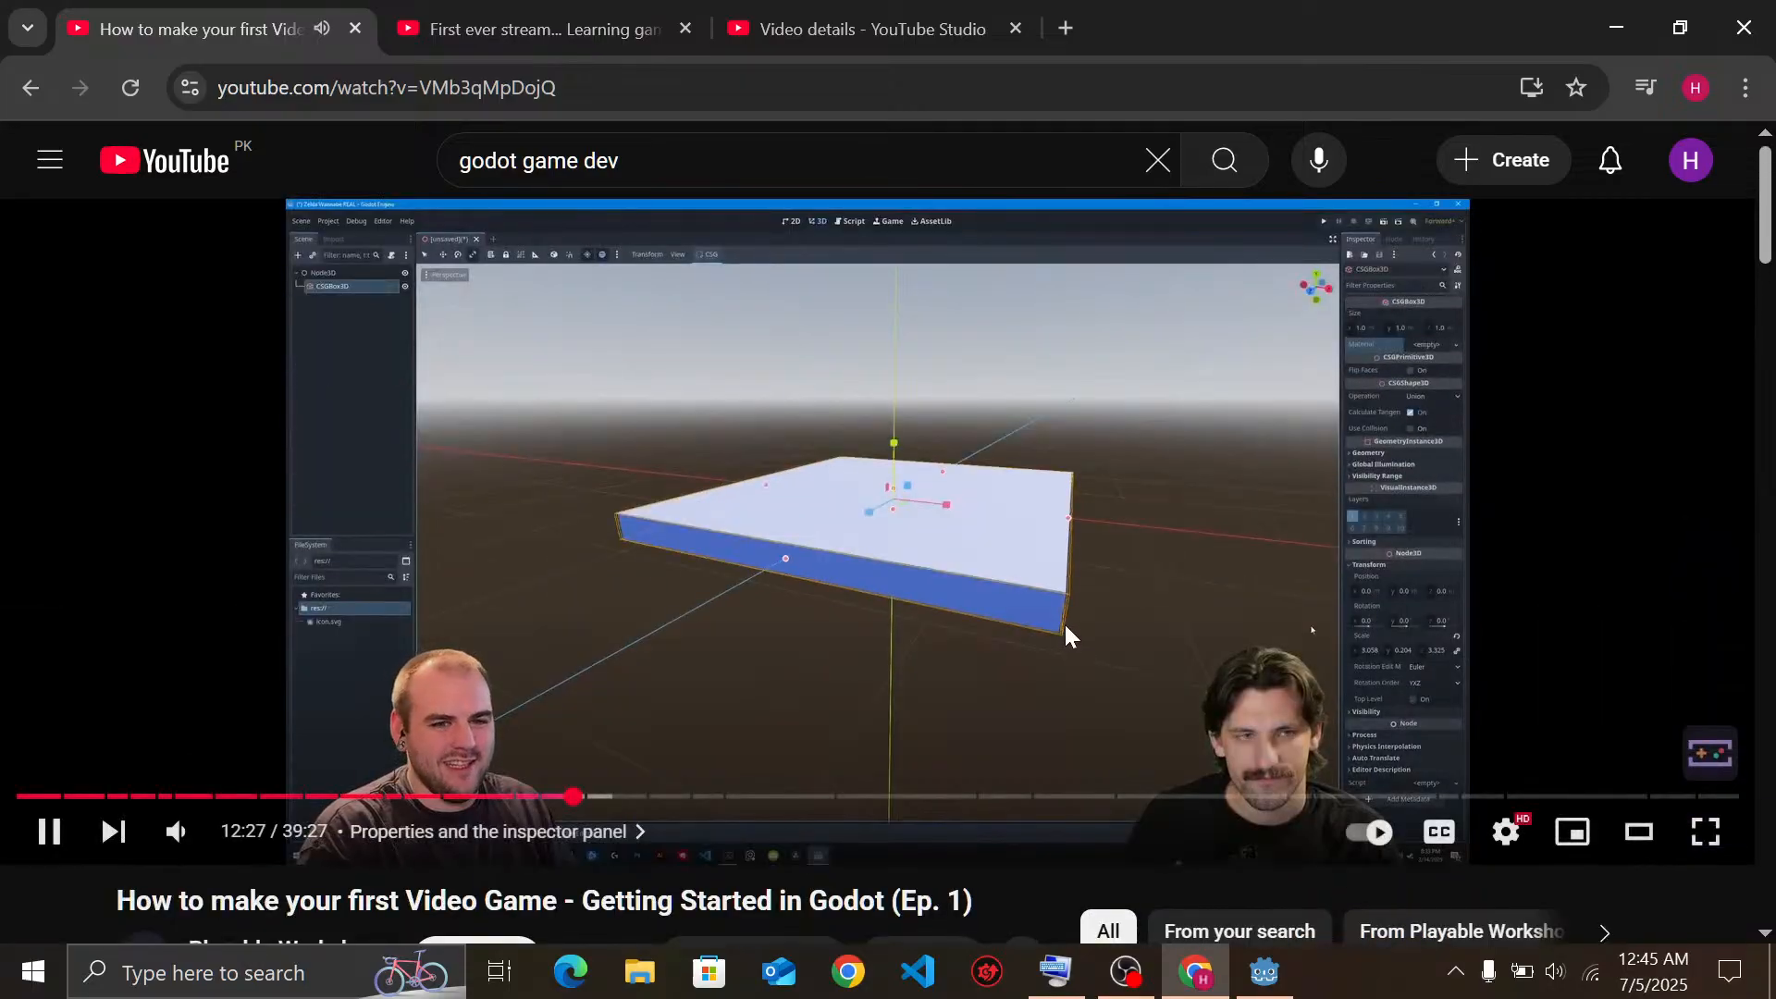
{"action": "scroll", "coordinate": [1064, 622], "scroll_direction": "down", "scroll_amount": 2}
{"action": "scroll", "coordinate": [1091, 590], "scroll_direction": "up", "scroll_amount": 2}
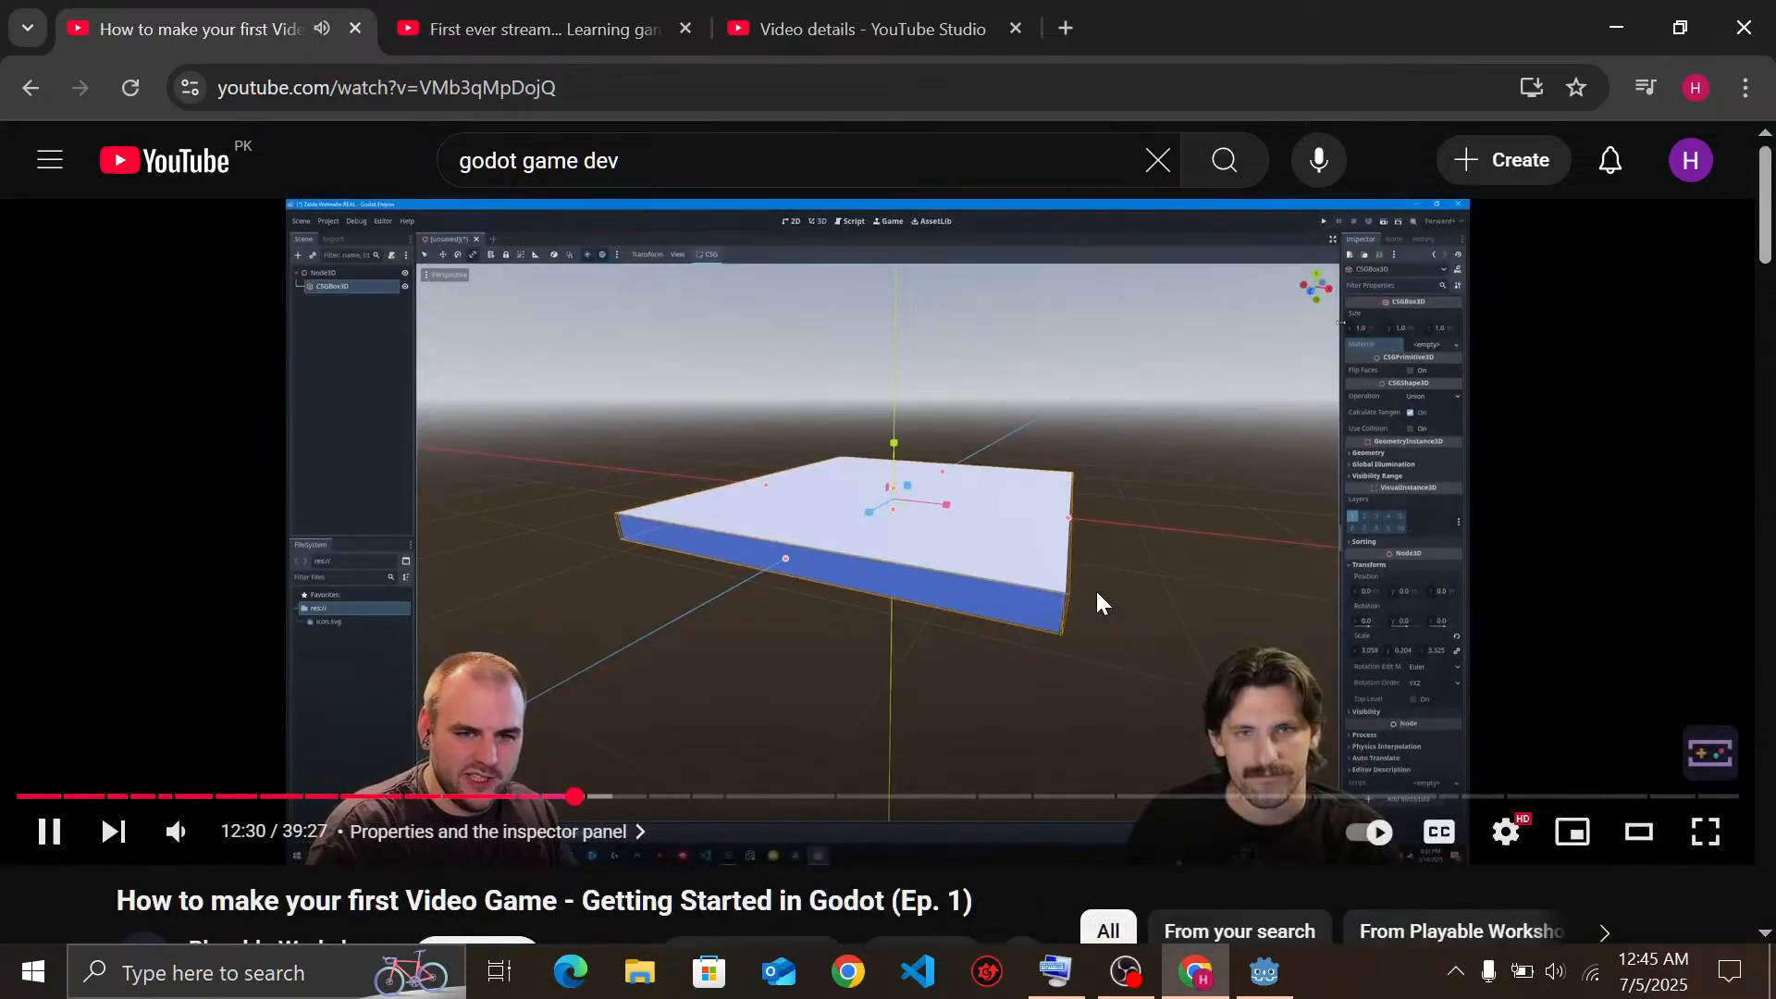
{"action": "left_click", "coordinate": [1097, 595]}
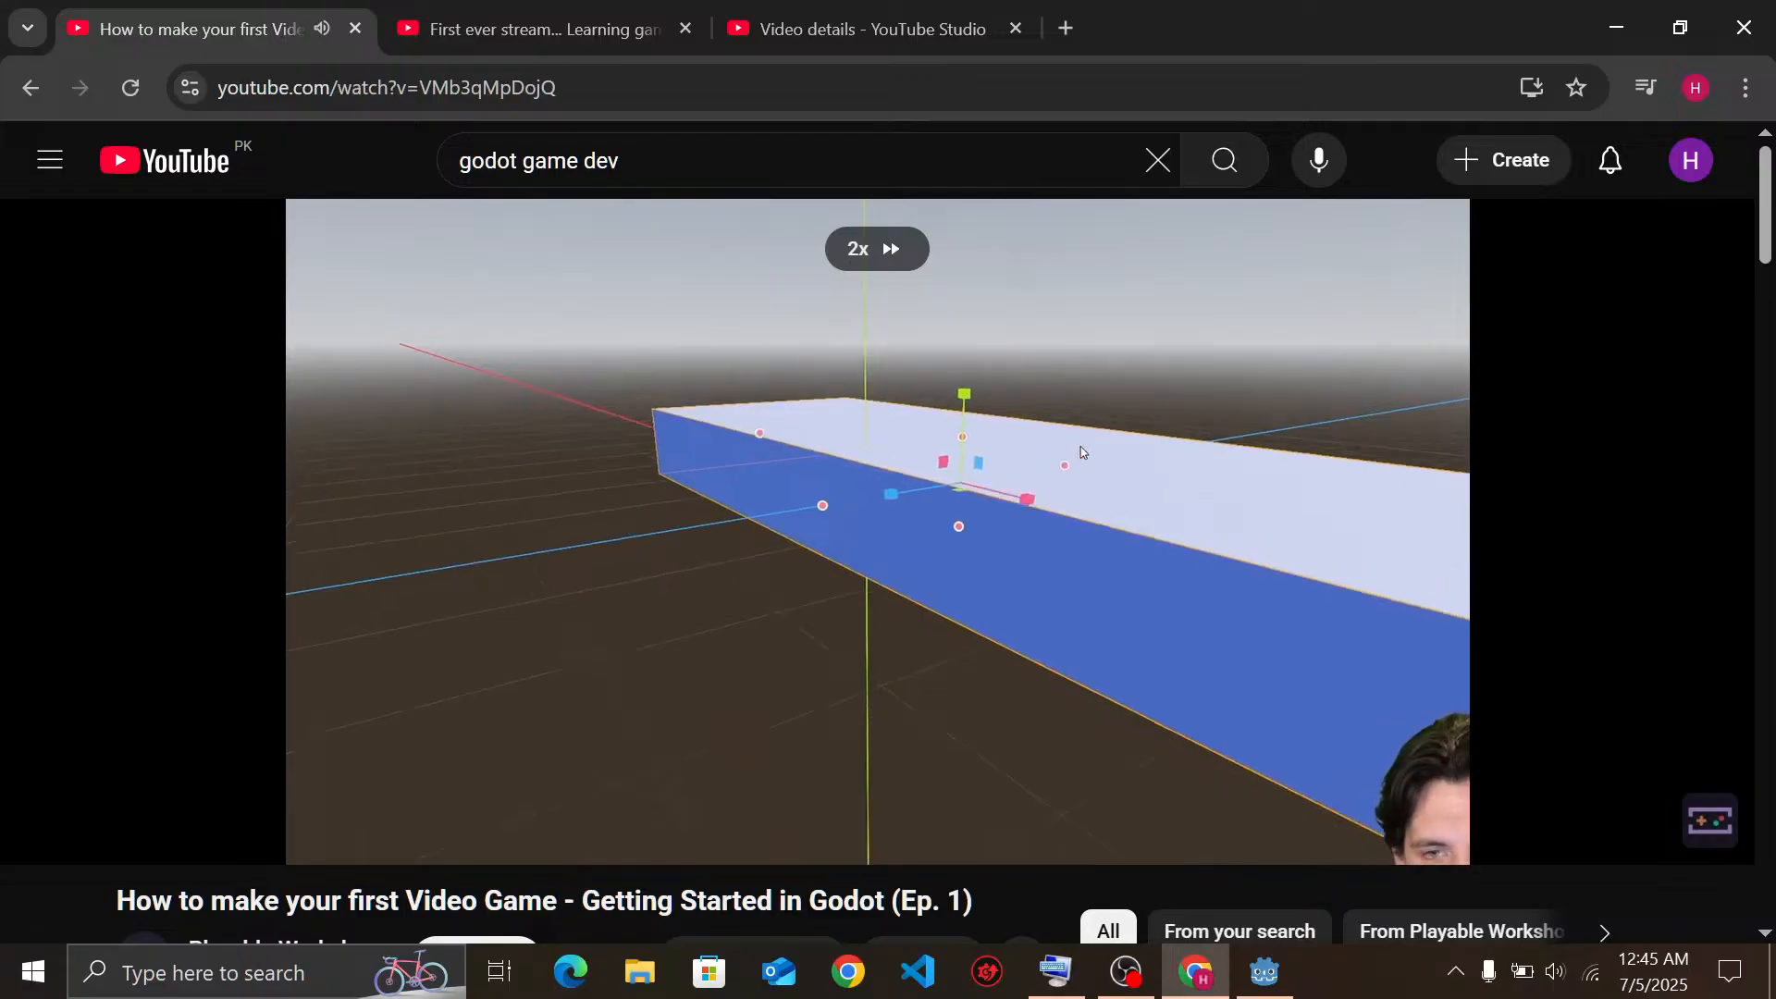
{"action": "mouse_move", "coordinate": [968, 618]}
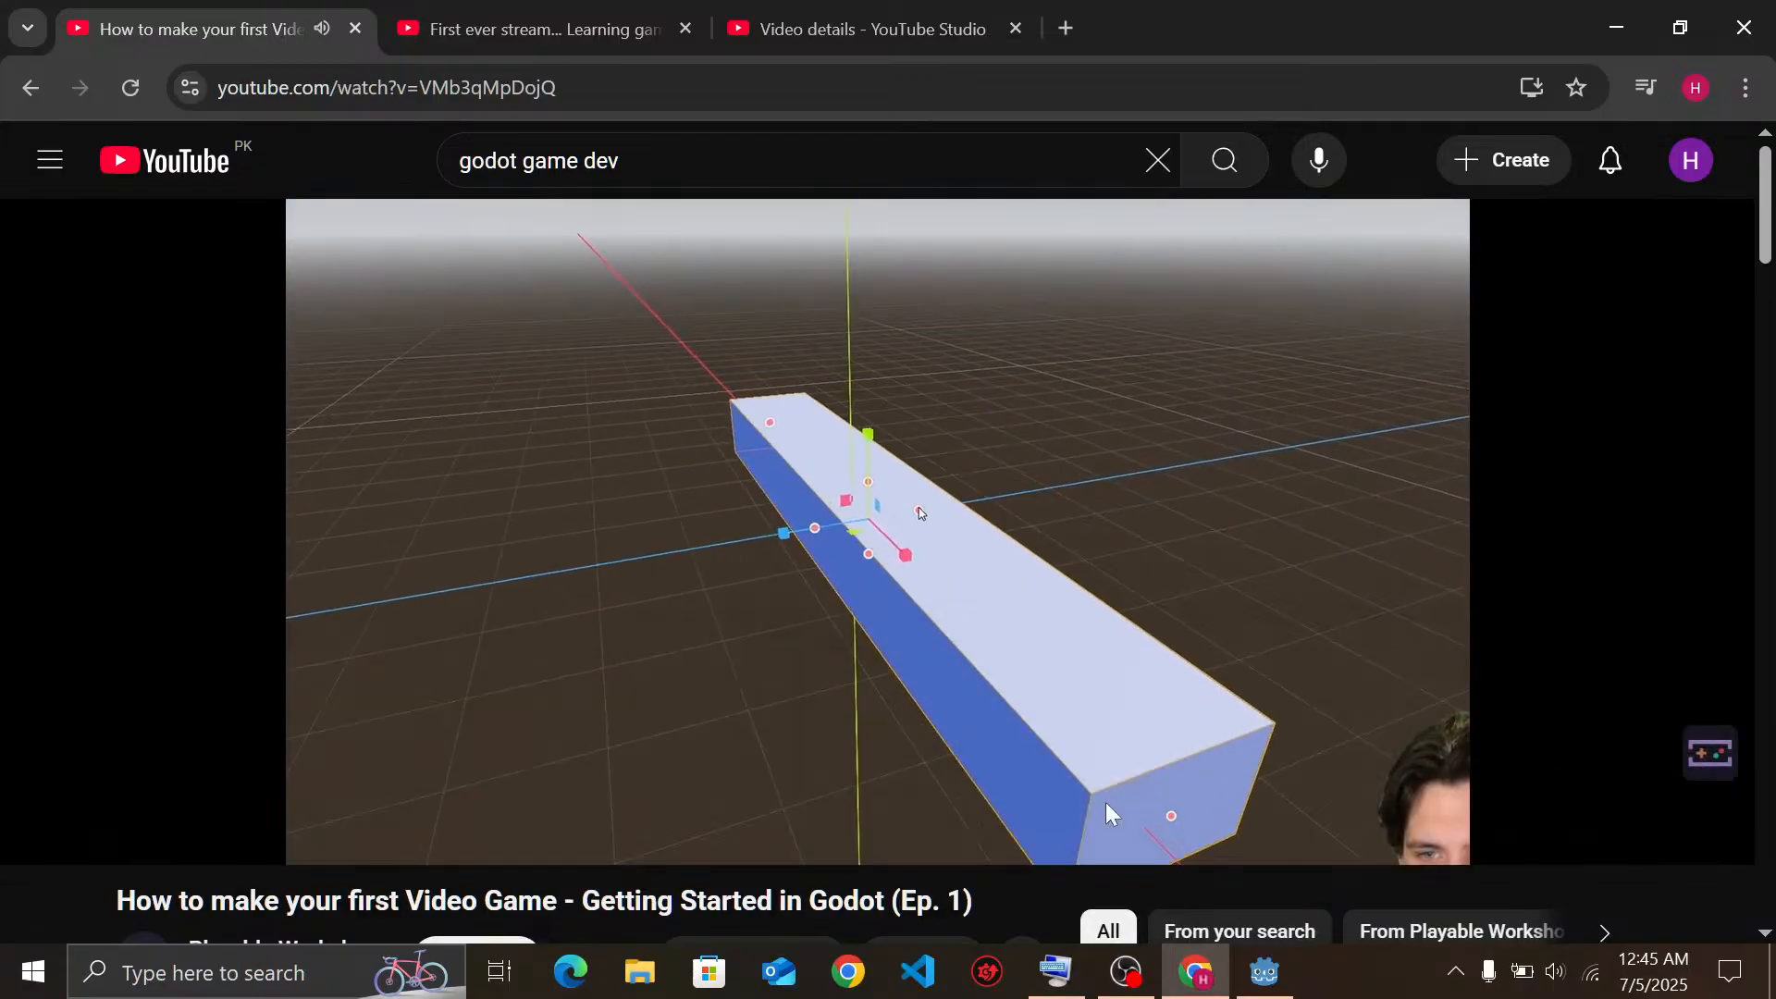
{"action": "left_click", "coordinate": [1266, 974]}
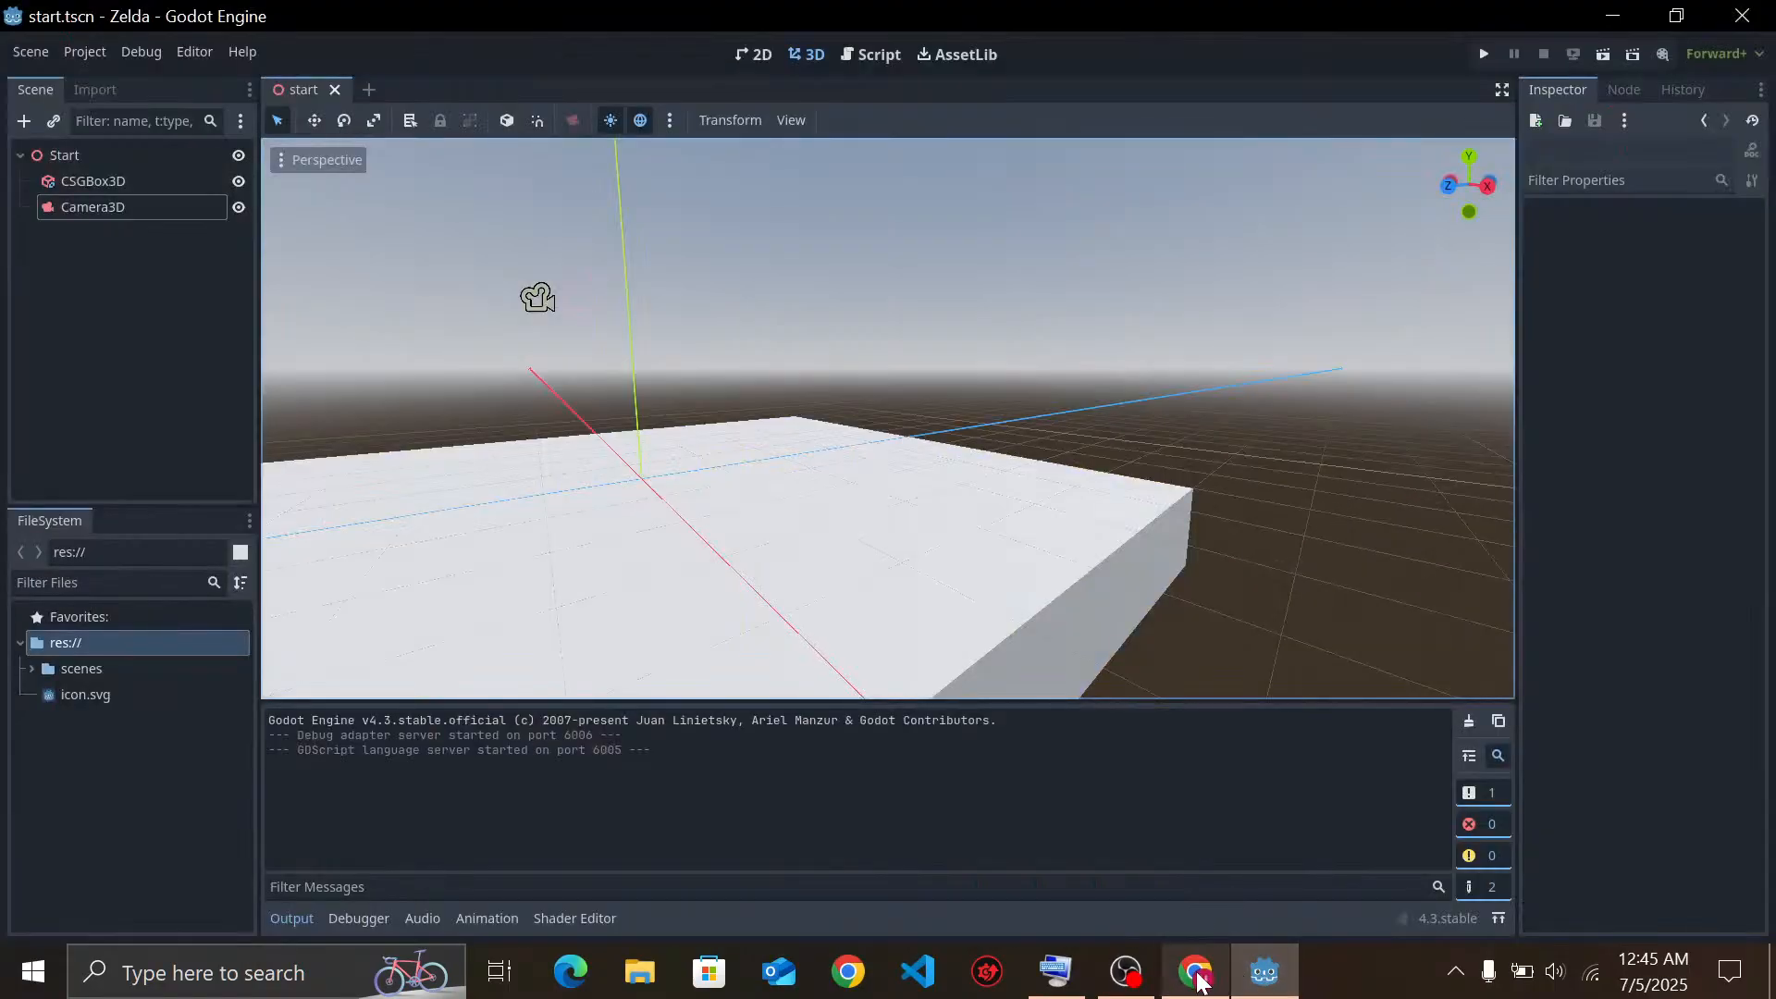
{"action": "left_click", "coordinate": [1196, 973]}
{"action": "left_click_drag", "start_coordinate": [772, 524], "coordinate": [772, 520]}
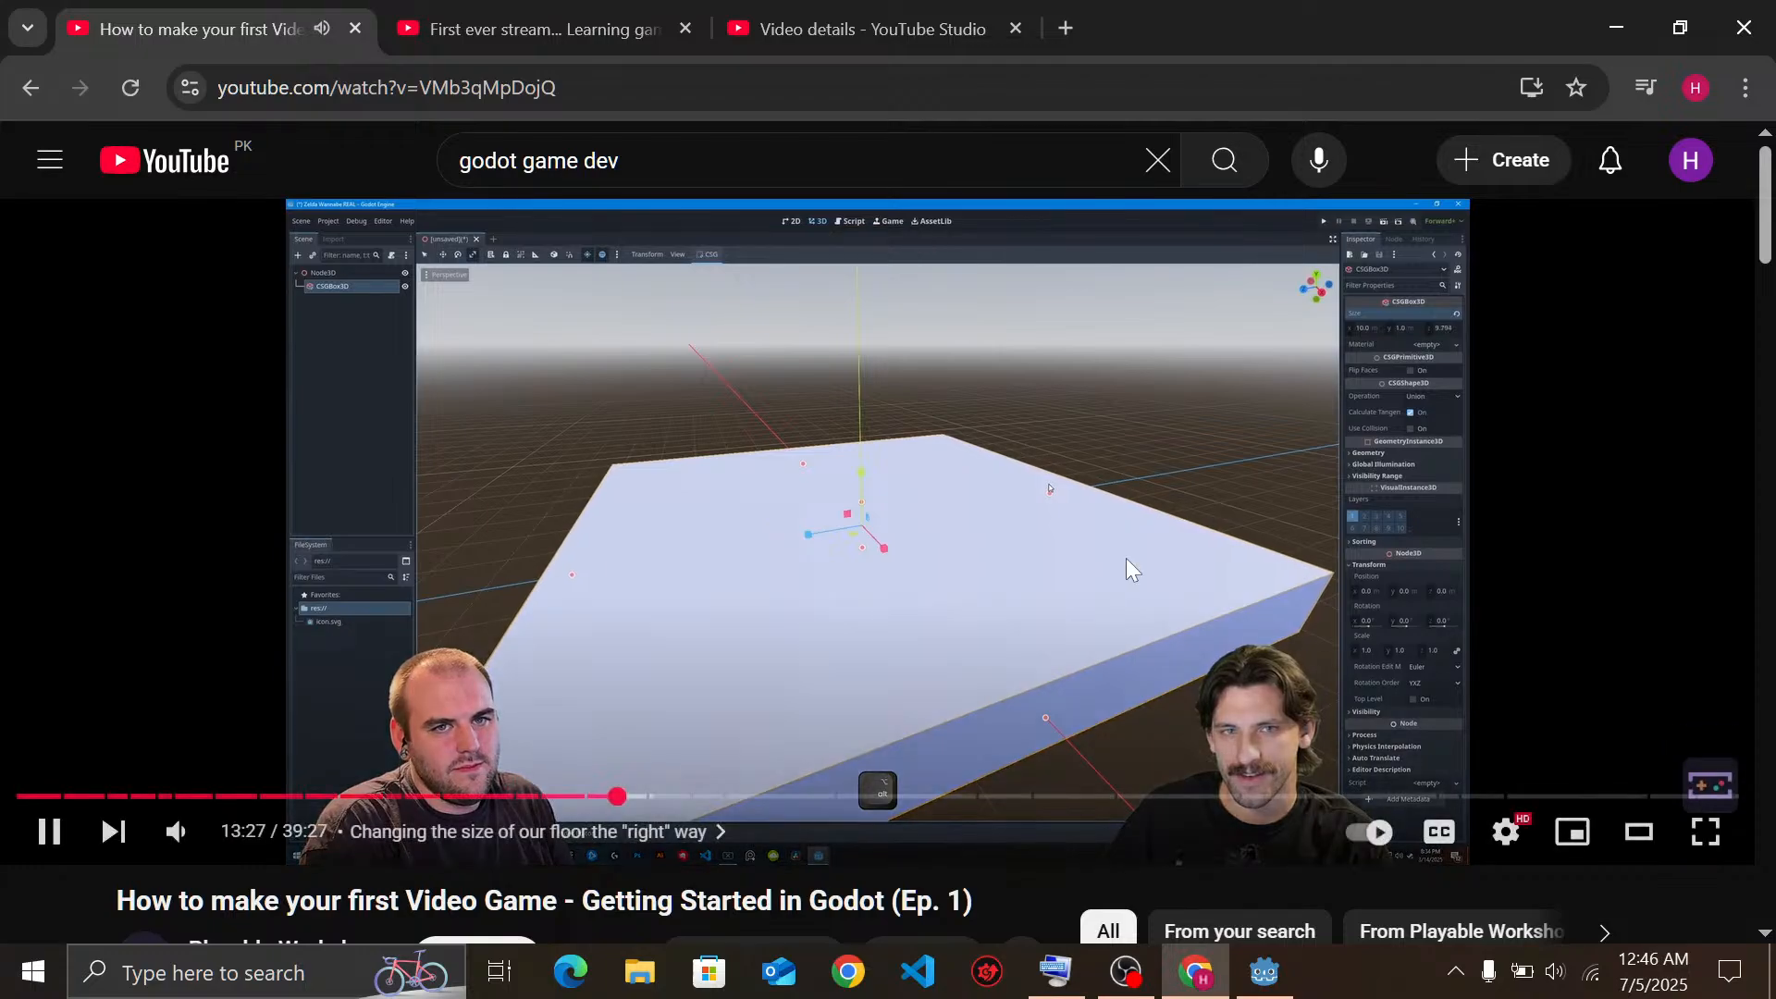
Set the player volume to 5% and fast-forward the tutorial to the chapter on running the project for the first time
{"action": "key", "text": "Down"}
{"action": "key", "text": "Up"}
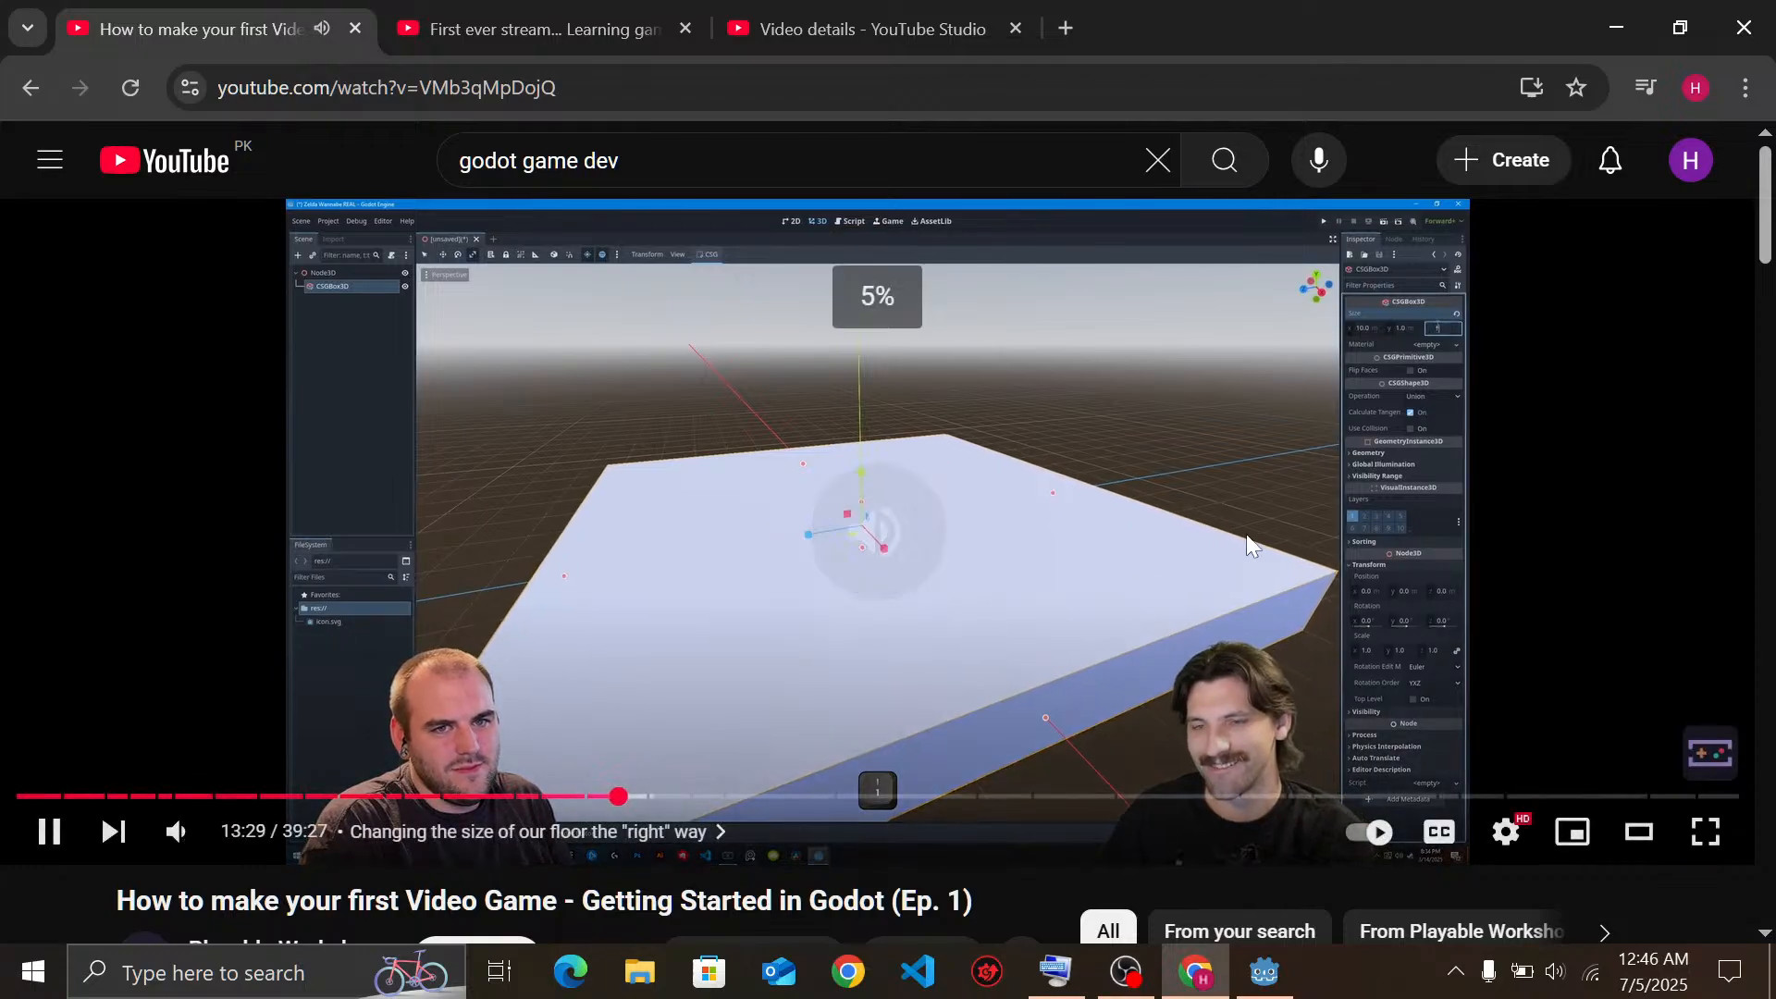
{"action": "mouse_move", "coordinate": [1246, 534]}
{"action": "left_mouse_down"}
{"action": "mouse_move", "coordinate": [381, 203]}
{"action": "mouse_move", "coordinate": [1256, 523]}
{"action": "left_mouse_up"}
{"action": "key", "text": "Right"}
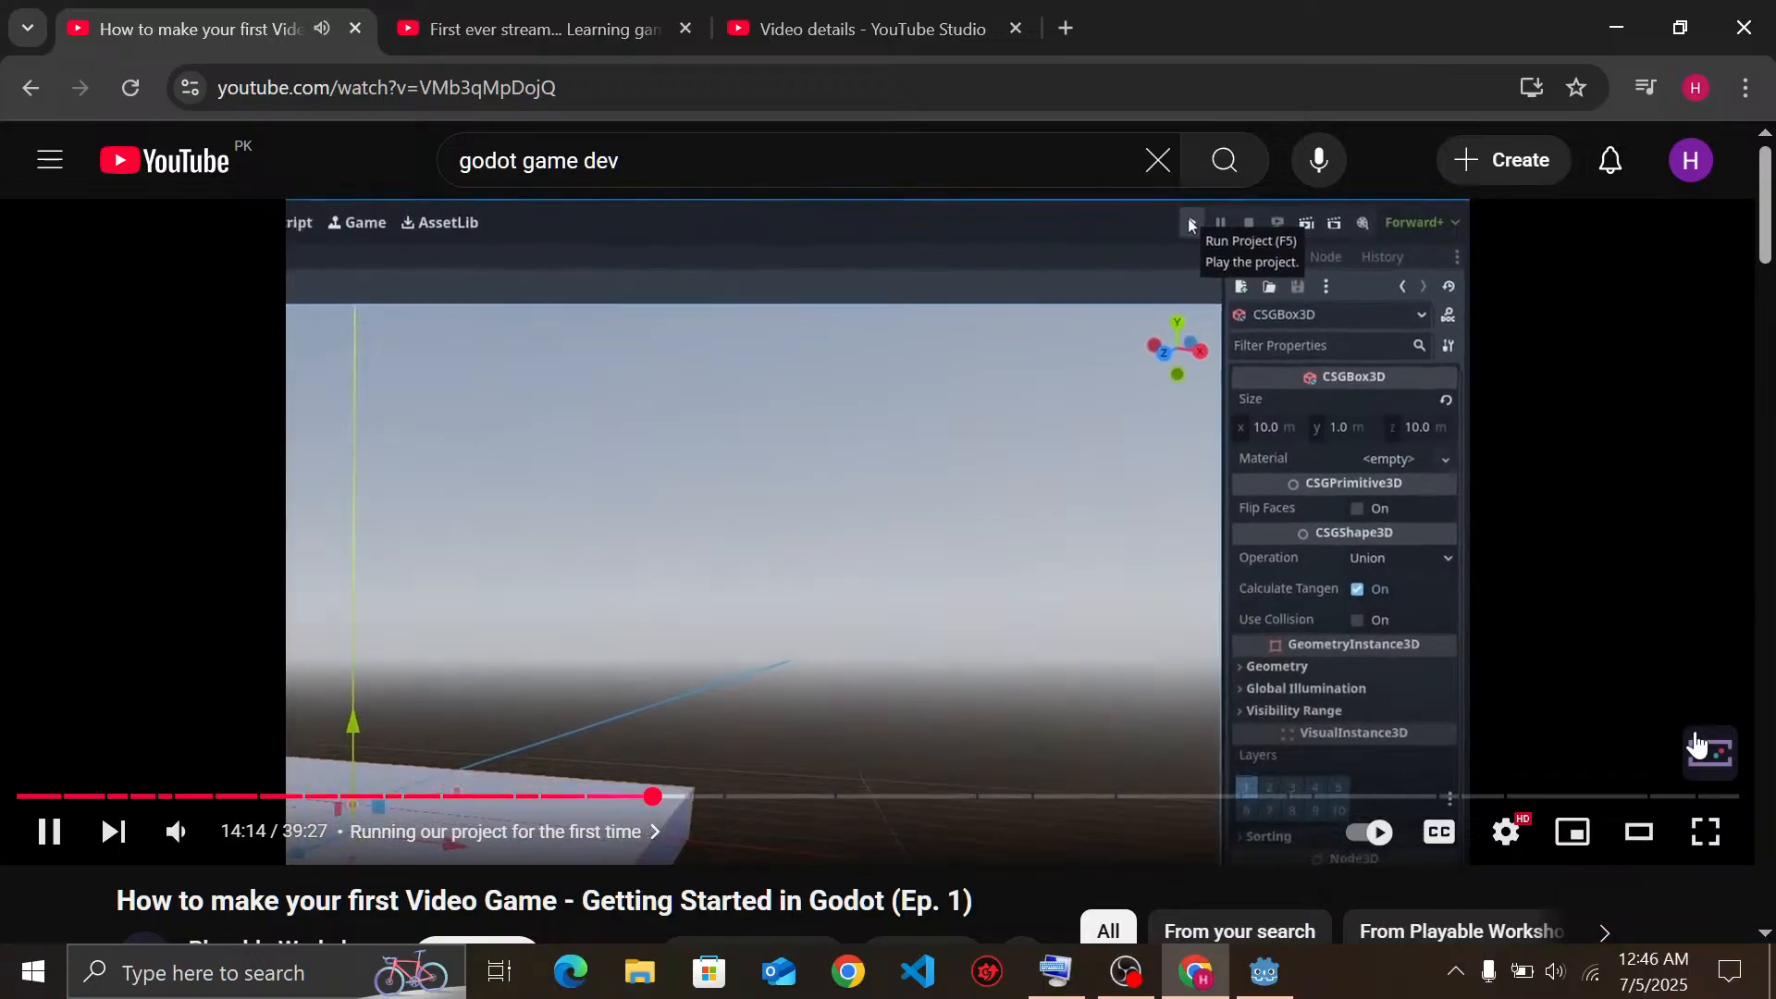
Pause the tutorial at the main scene prompt and browse the comments below the video
{"action": "left_click", "coordinate": [1280, 611]}
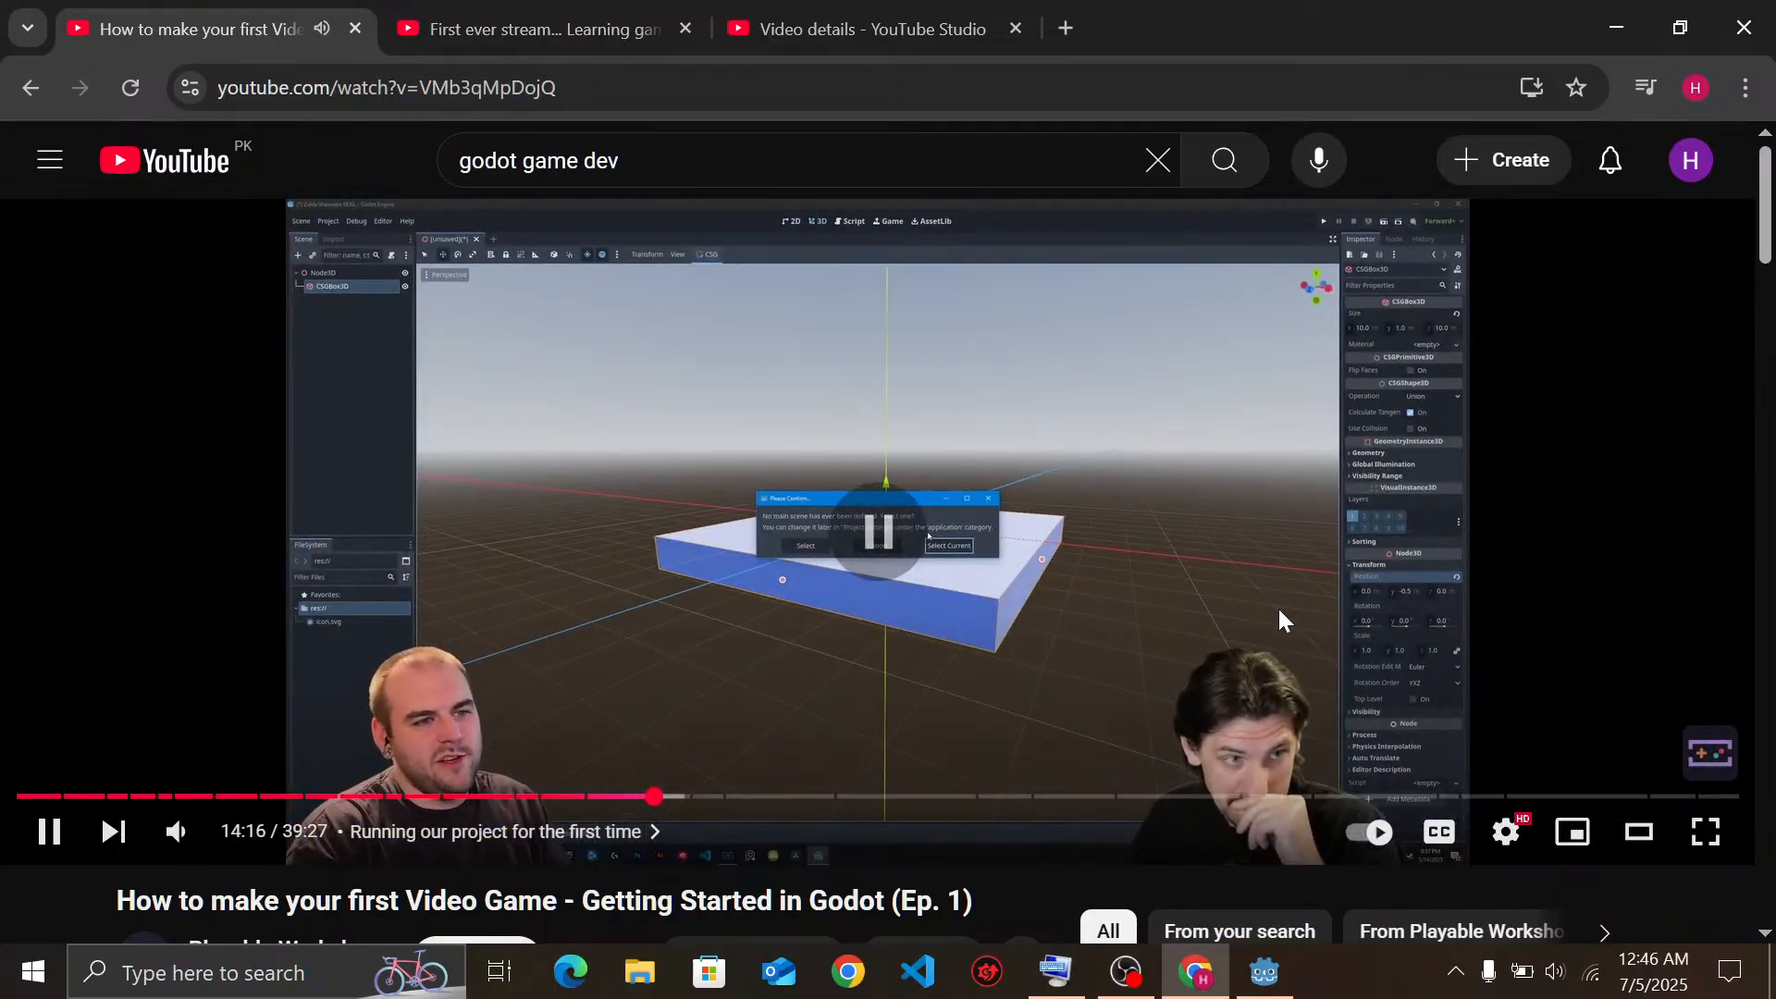
{"action": "scroll", "coordinate": [1279, 611], "scroll_direction": "down", "scroll_amount": 5}
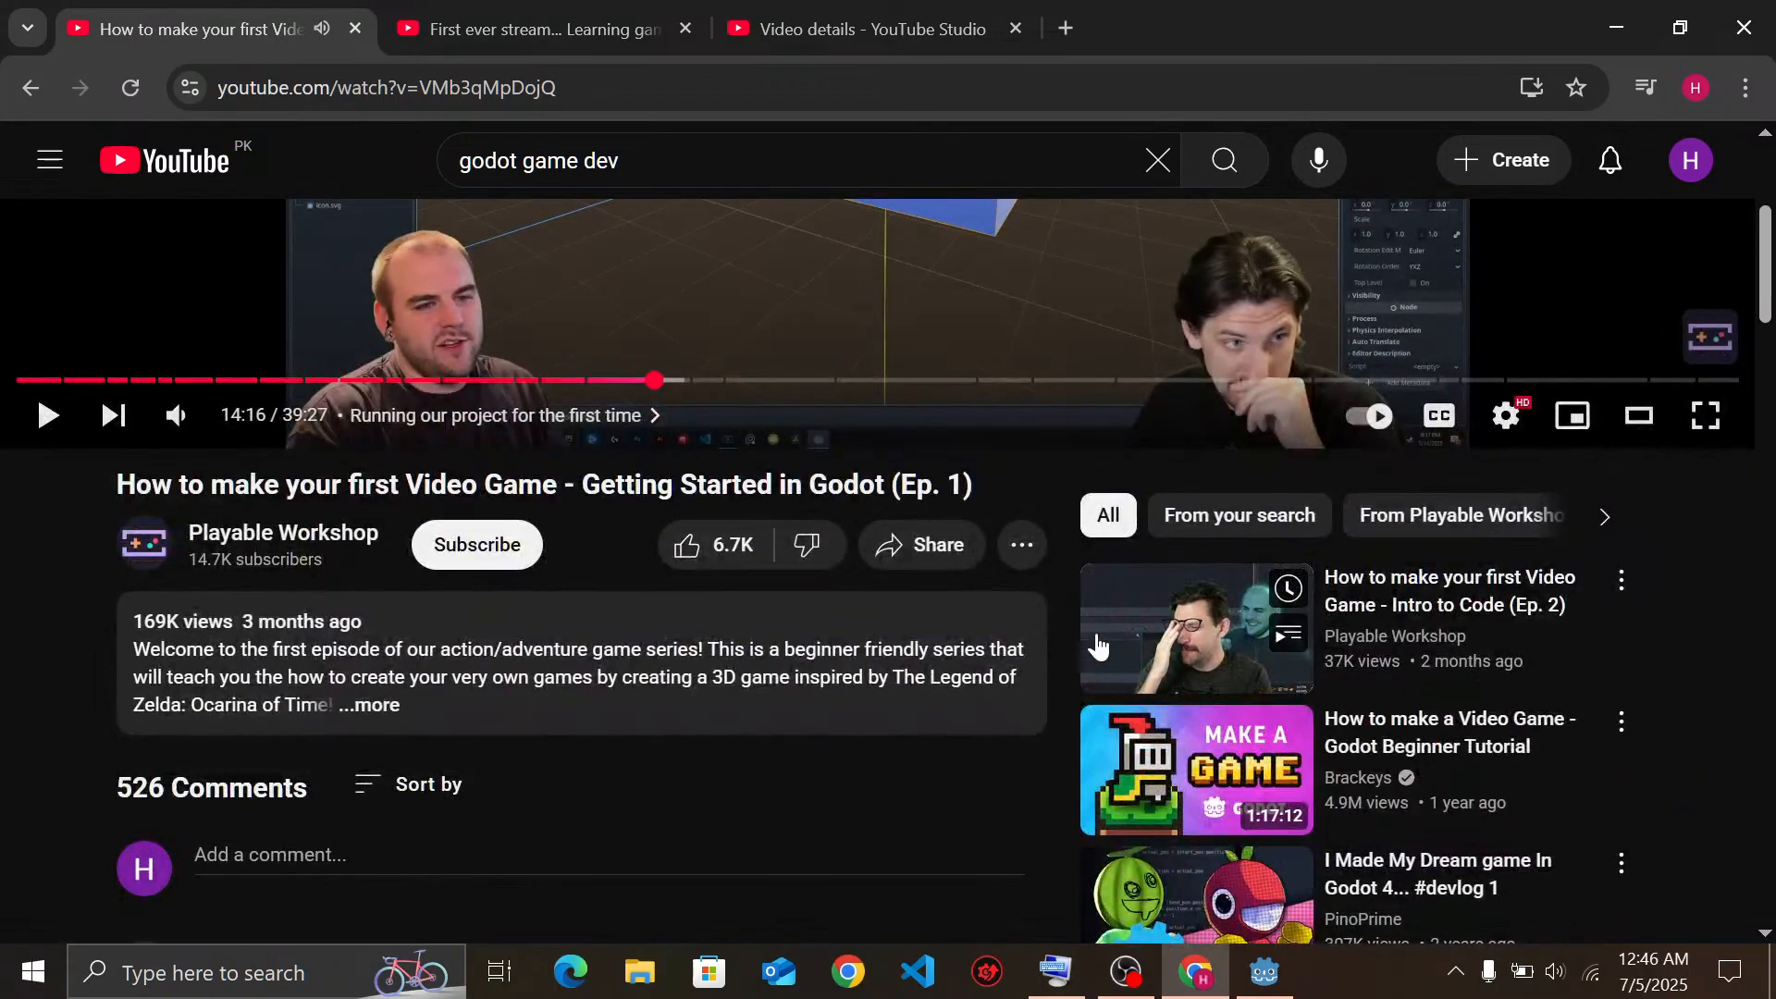
{"action": "scroll", "coordinate": [1098, 644], "scroll_direction": "down", "scroll_amount": 5}
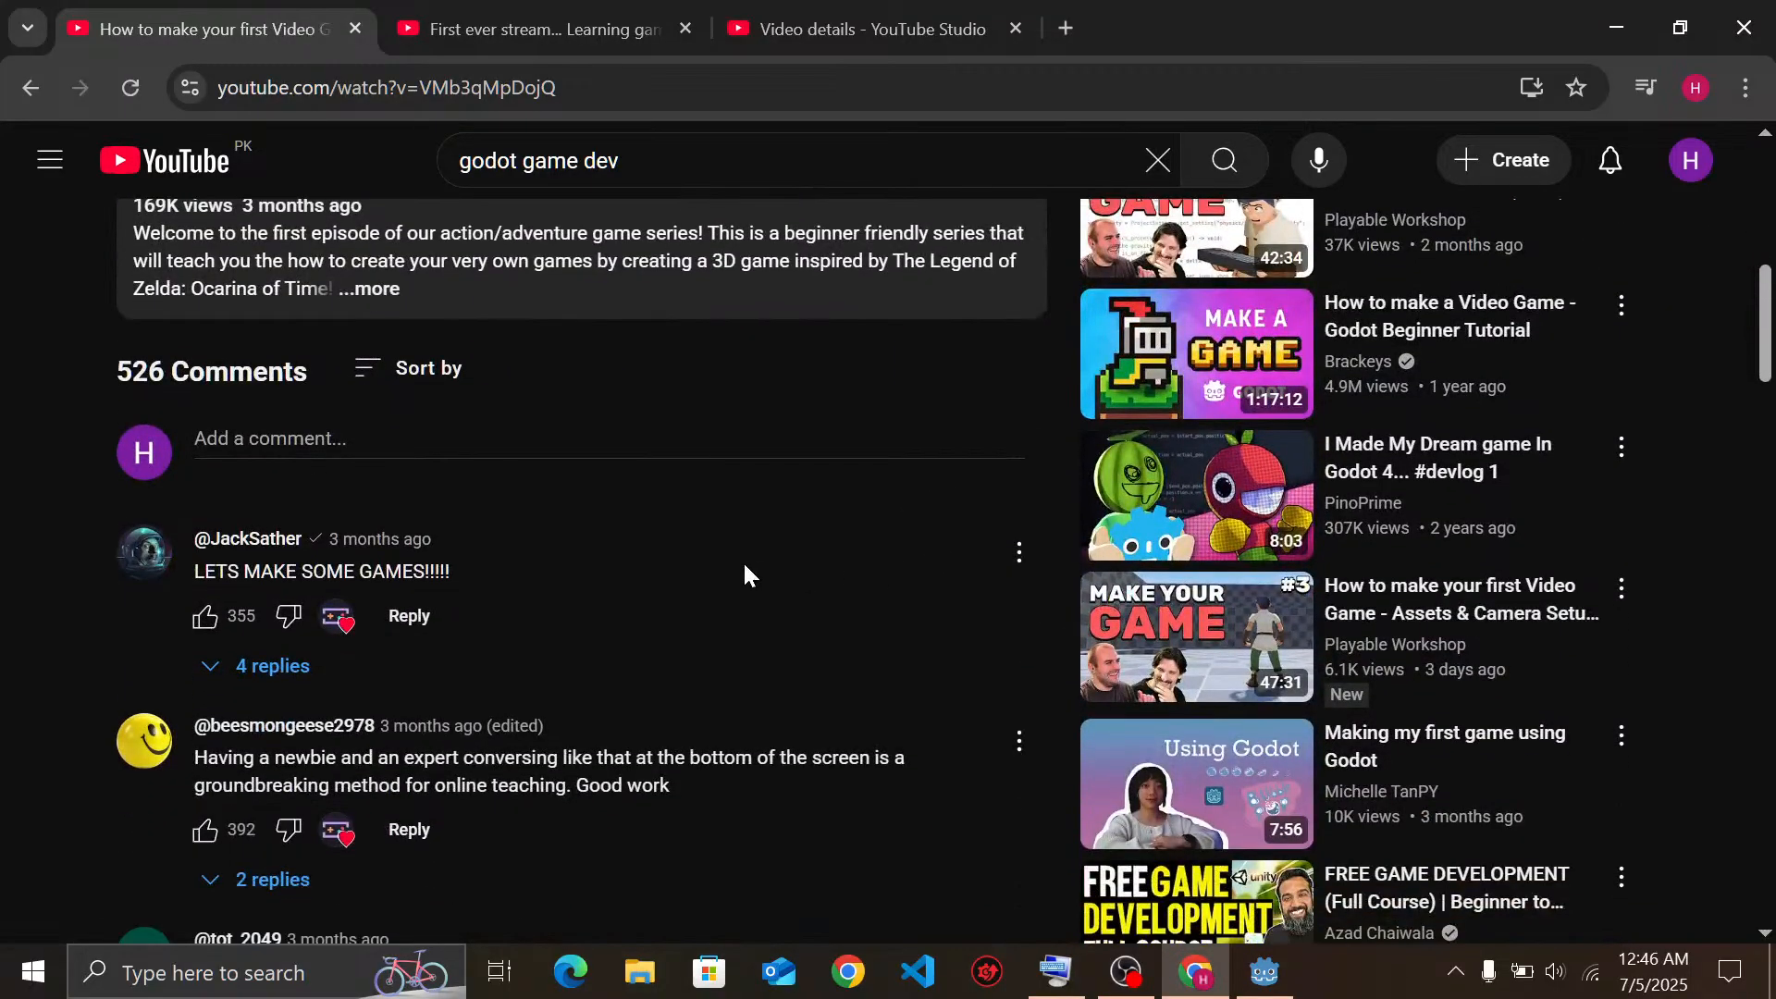
{"action": "scroll", "coordinate": [742, 560], "scroll_direction": "down", "scroll_amount": 4}
{"action": "scroll", "coordinate": [842, 586], "scroll_direction": "up", "scroll_amount": 2}
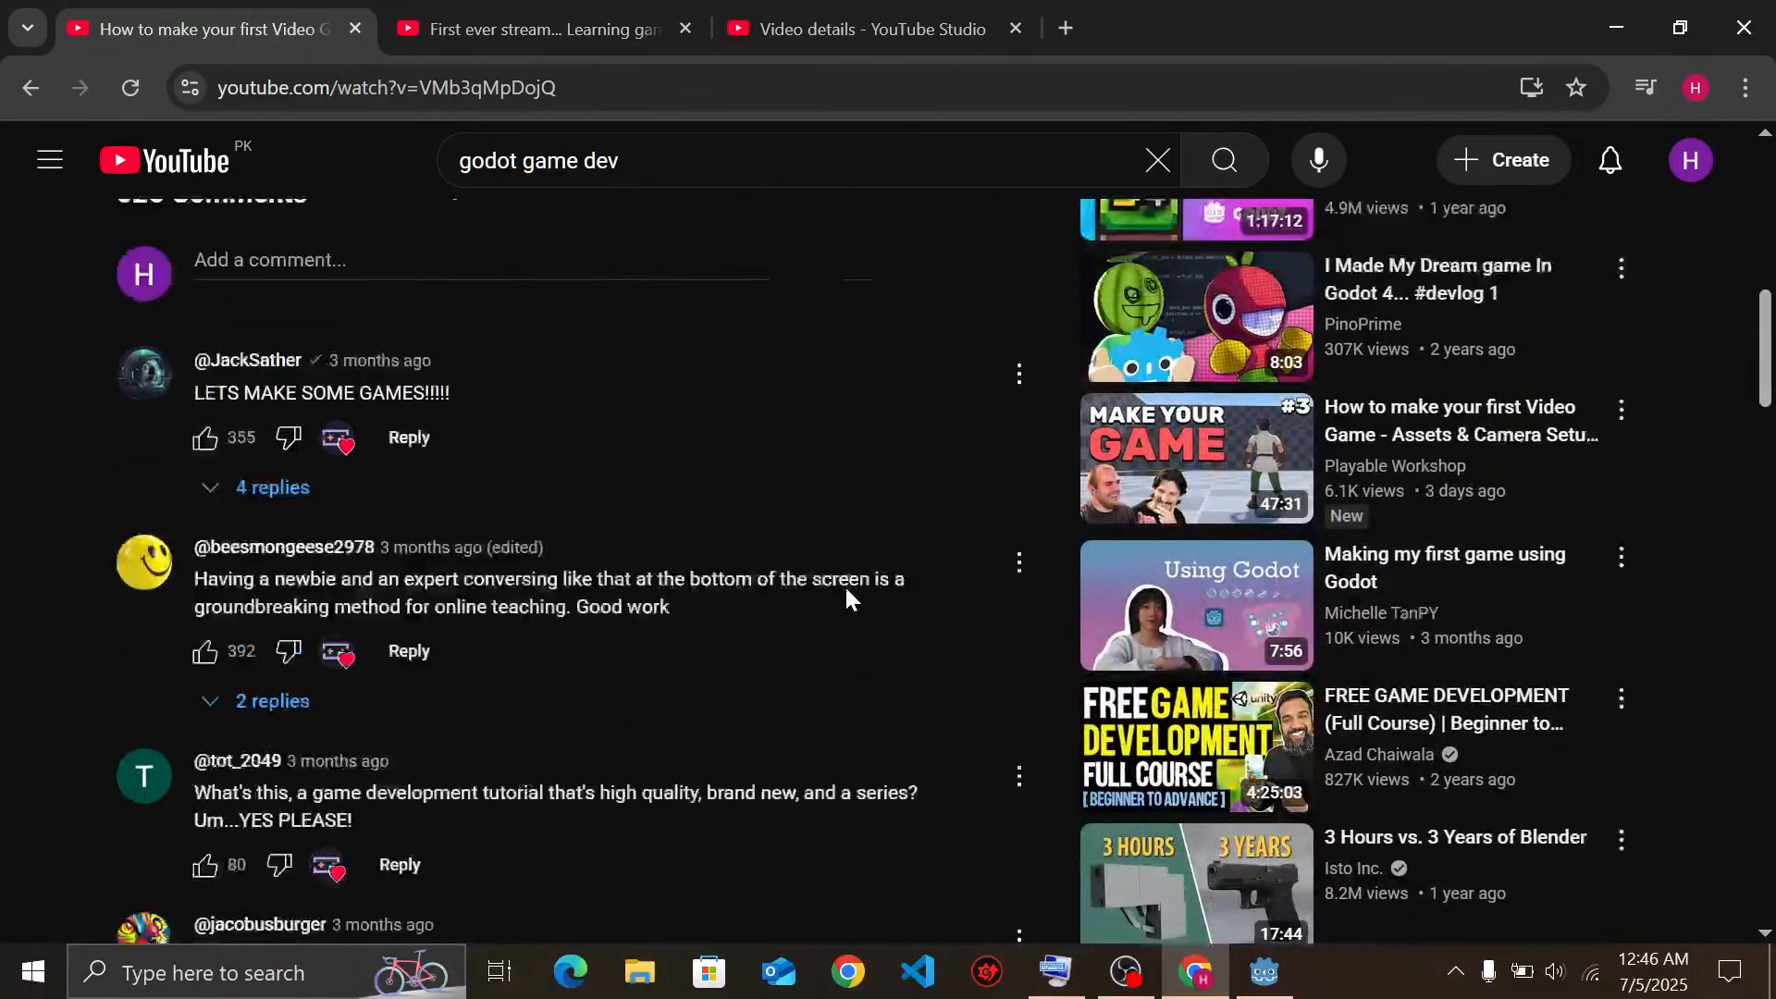
{"action": "scroll", "coordinate": [846, 585], "scroll_direction": "up", "scroll_amount": 12}
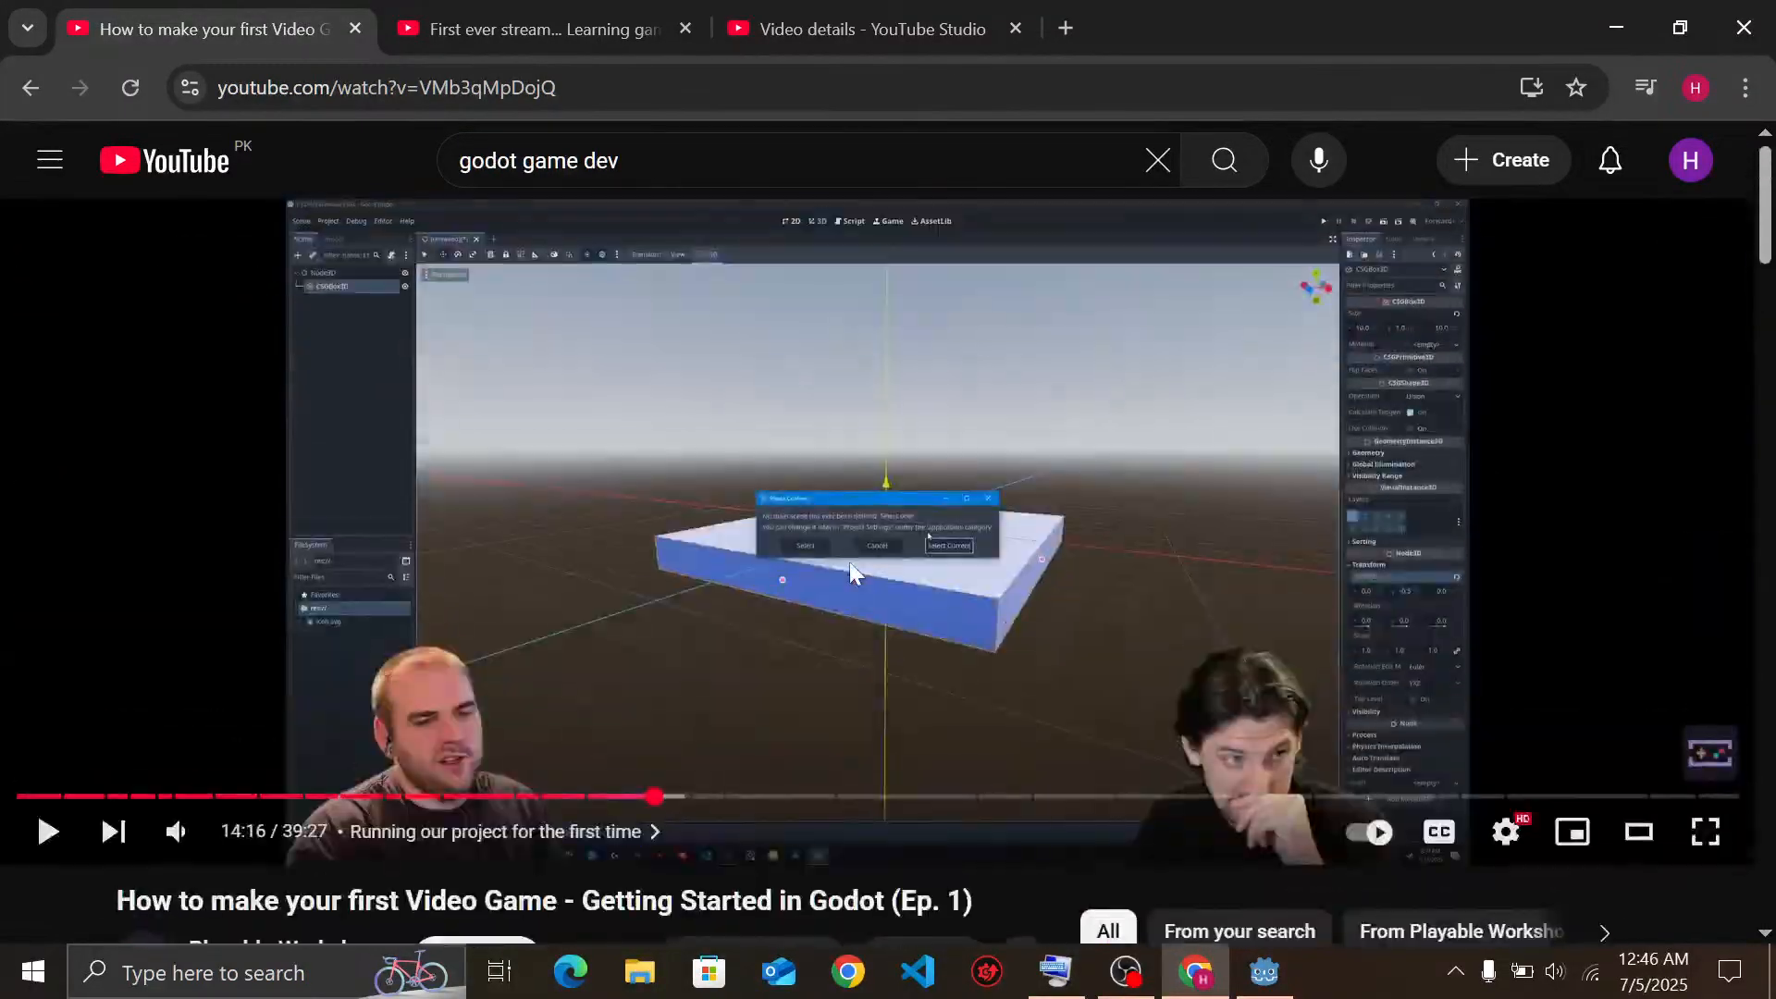
Play a few more seconds of the chapter on running the project for the first time and pause the video
{"action": "left_click", "coordinate": [1003, 413]}
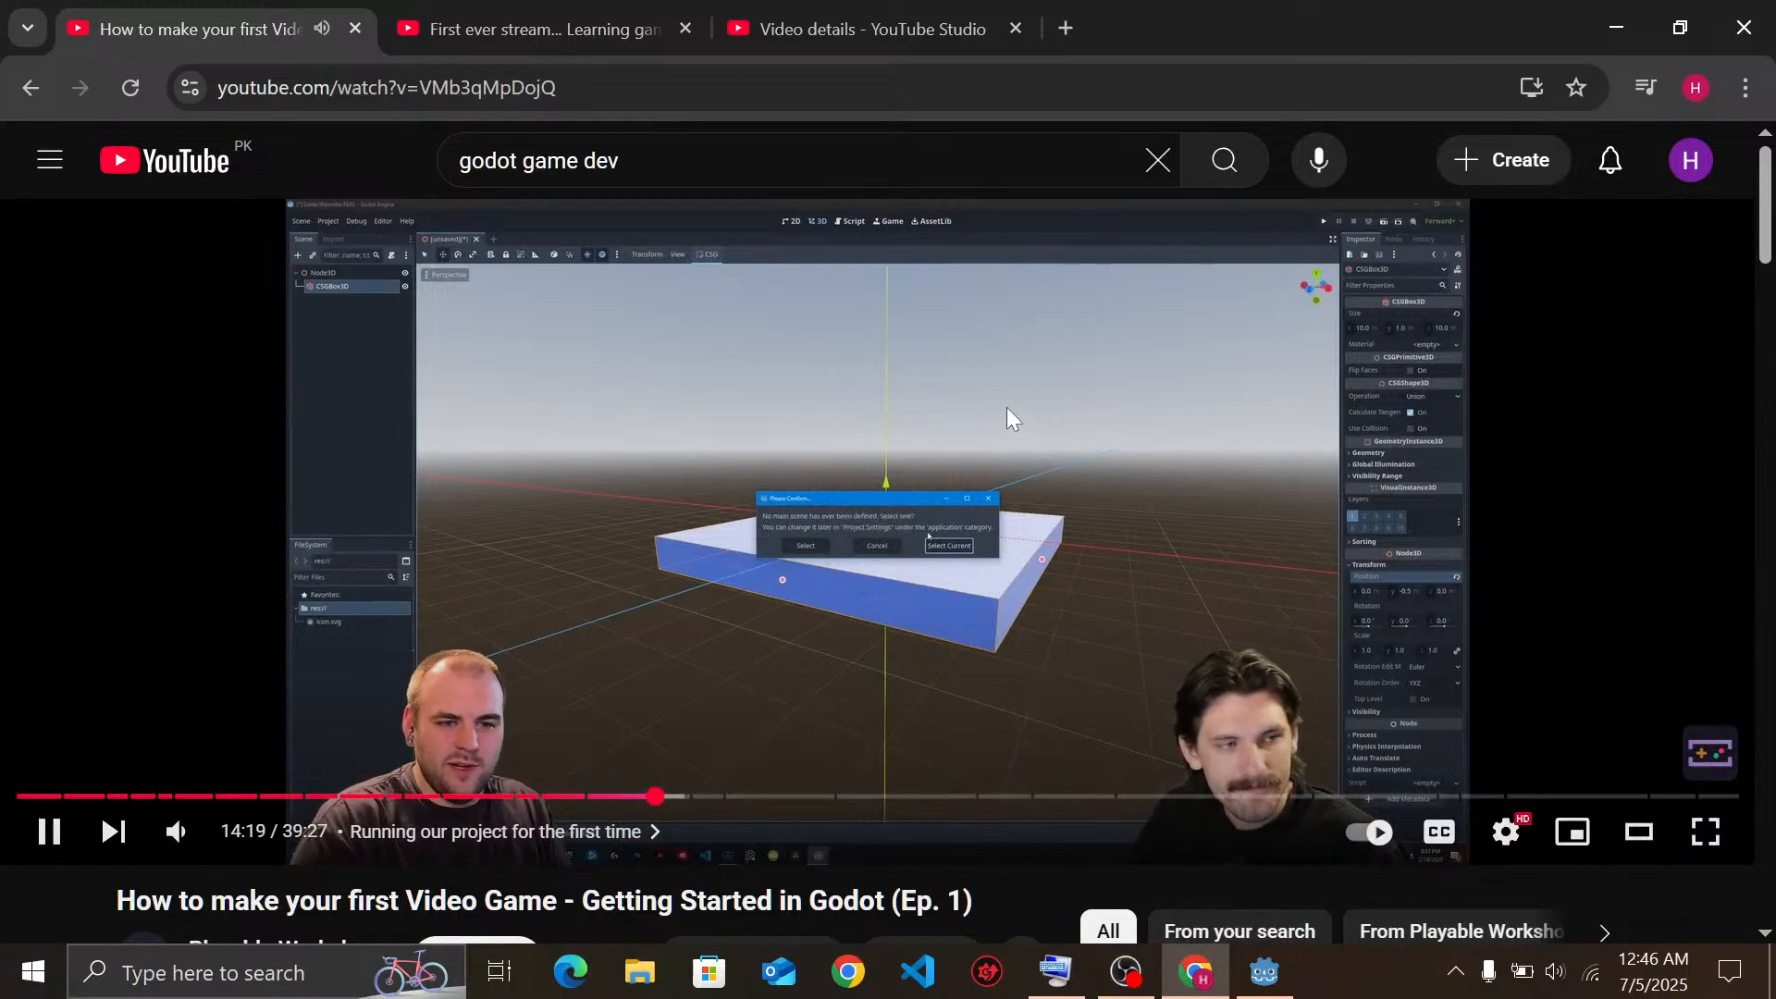
{"action": "left_click_drag", "start_coordinate": [1006, 407], "coordinate": [1007, 407]}
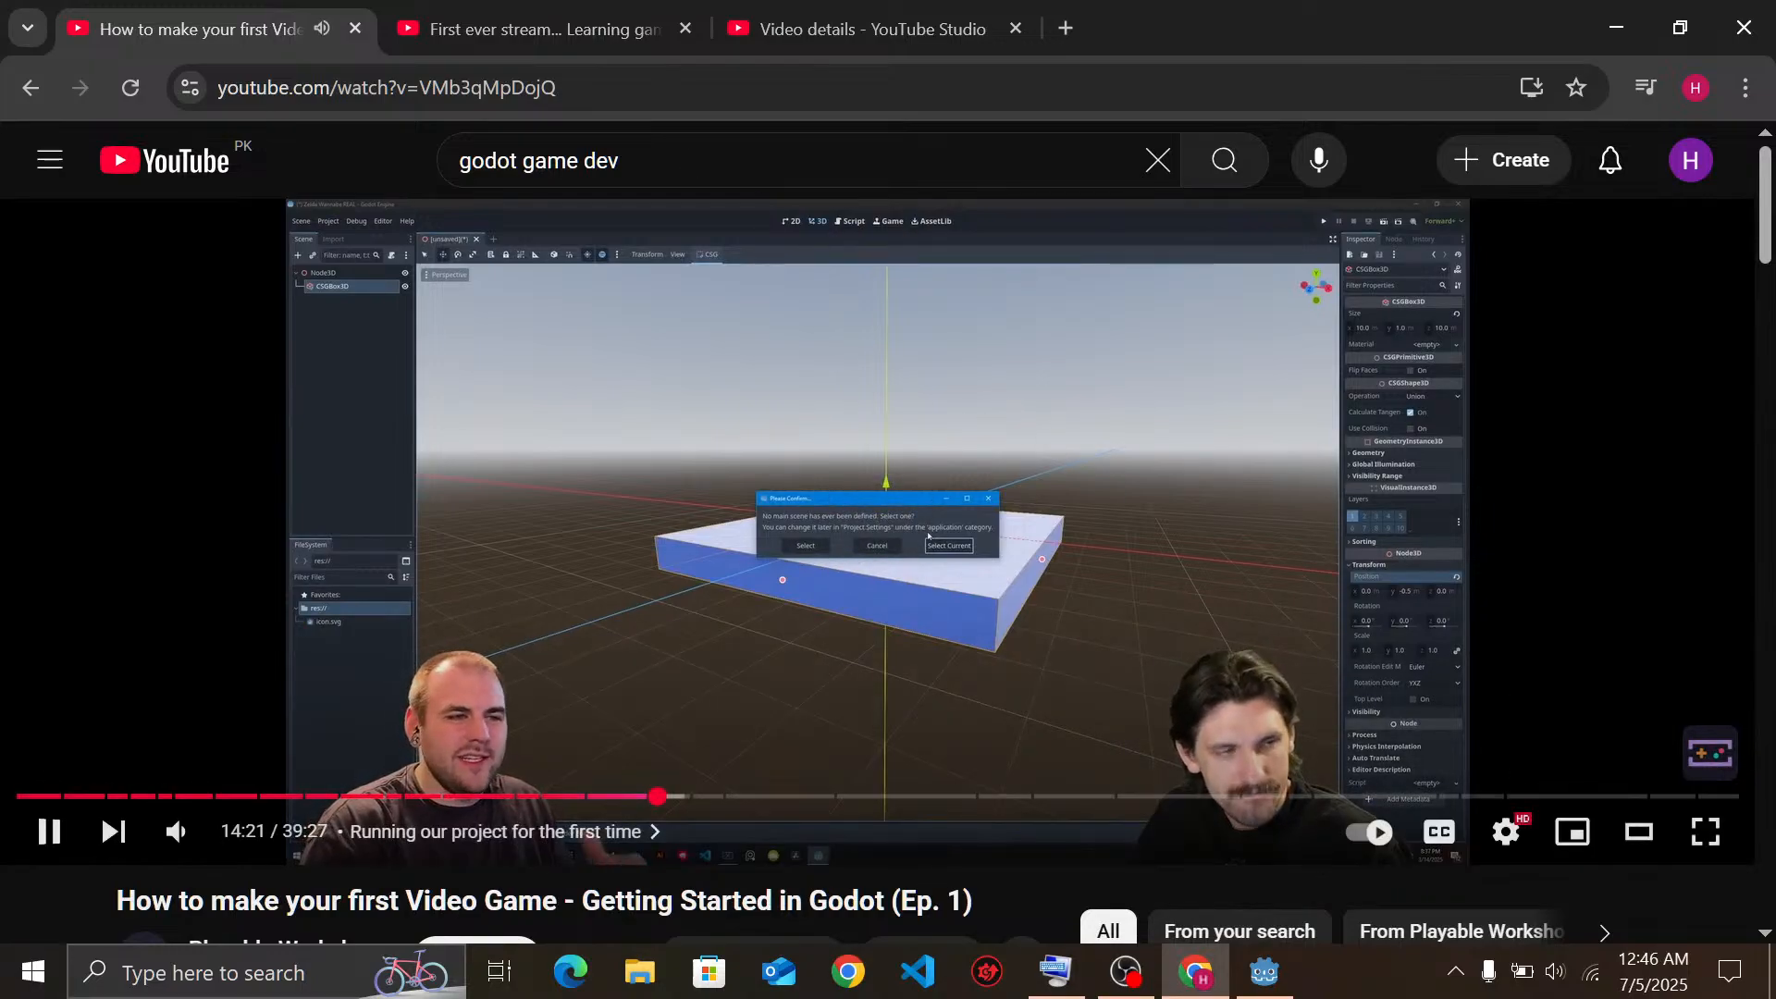
{"action": "key", "text": "space"}
Share the livestream's link through WhatsApp from its YouTube page, opening the WhatsApp desktop app
{"action": "left_click", "coordinate": [589, 11]}
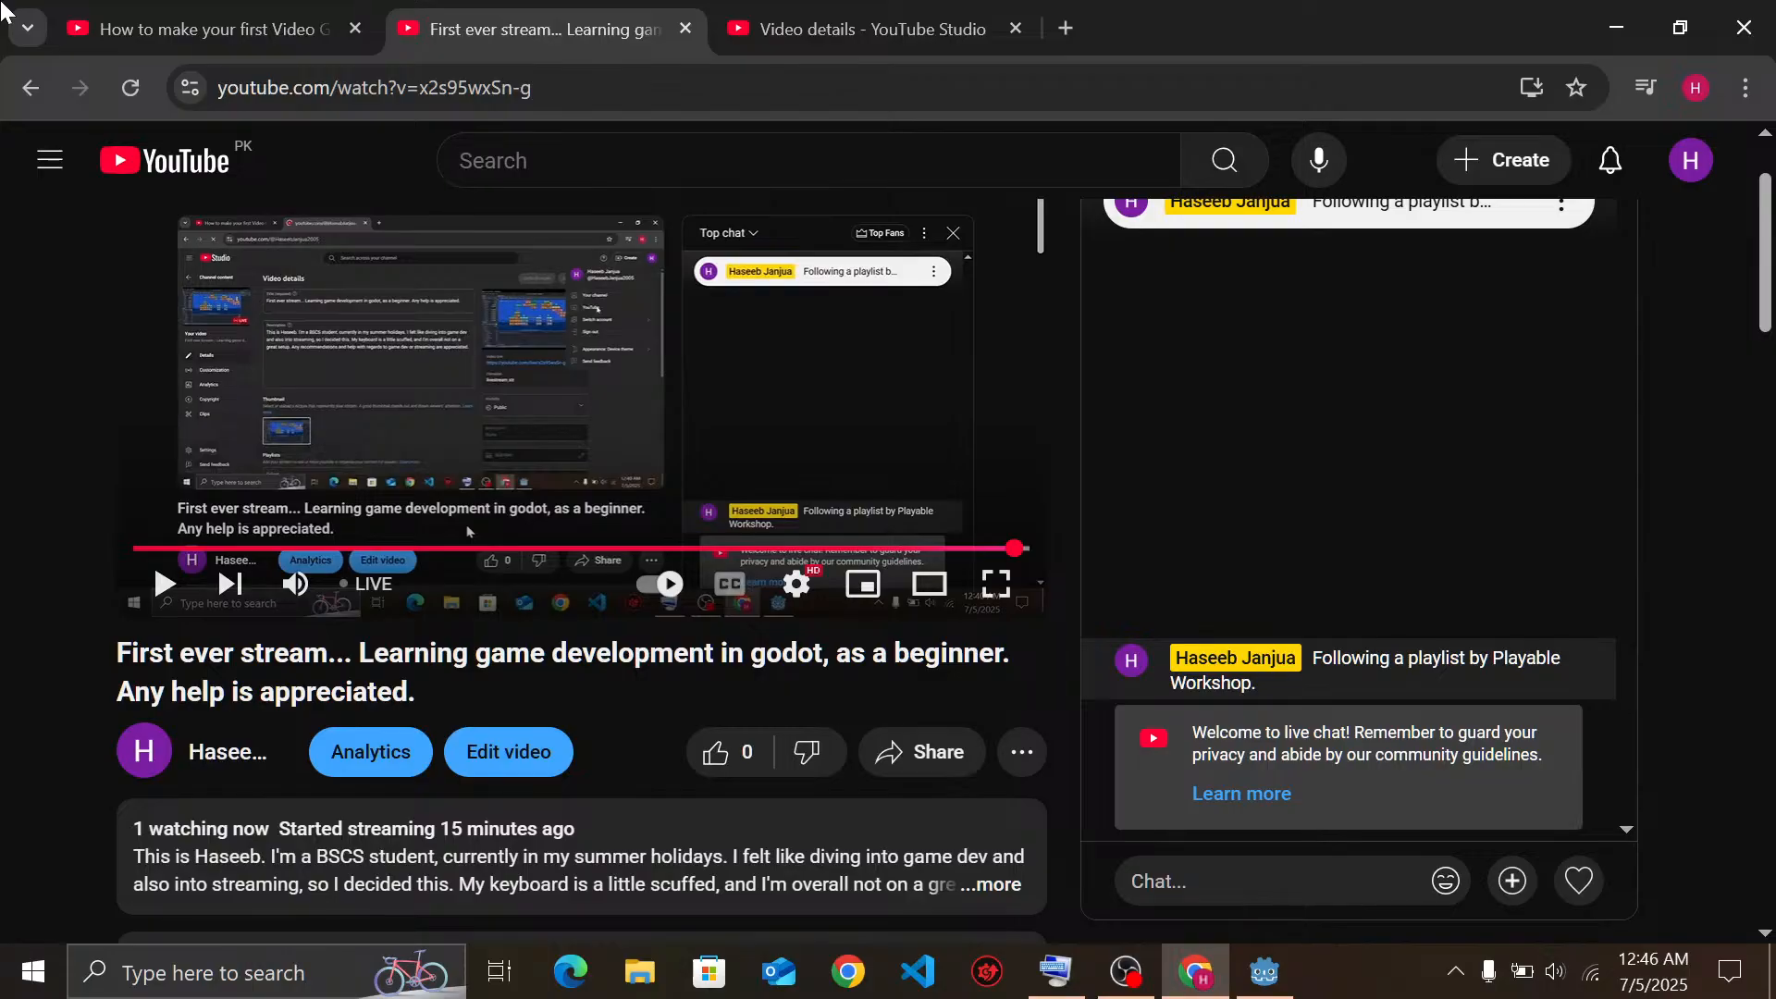
{"action": "left_click", "coordinate": [953, 769]}
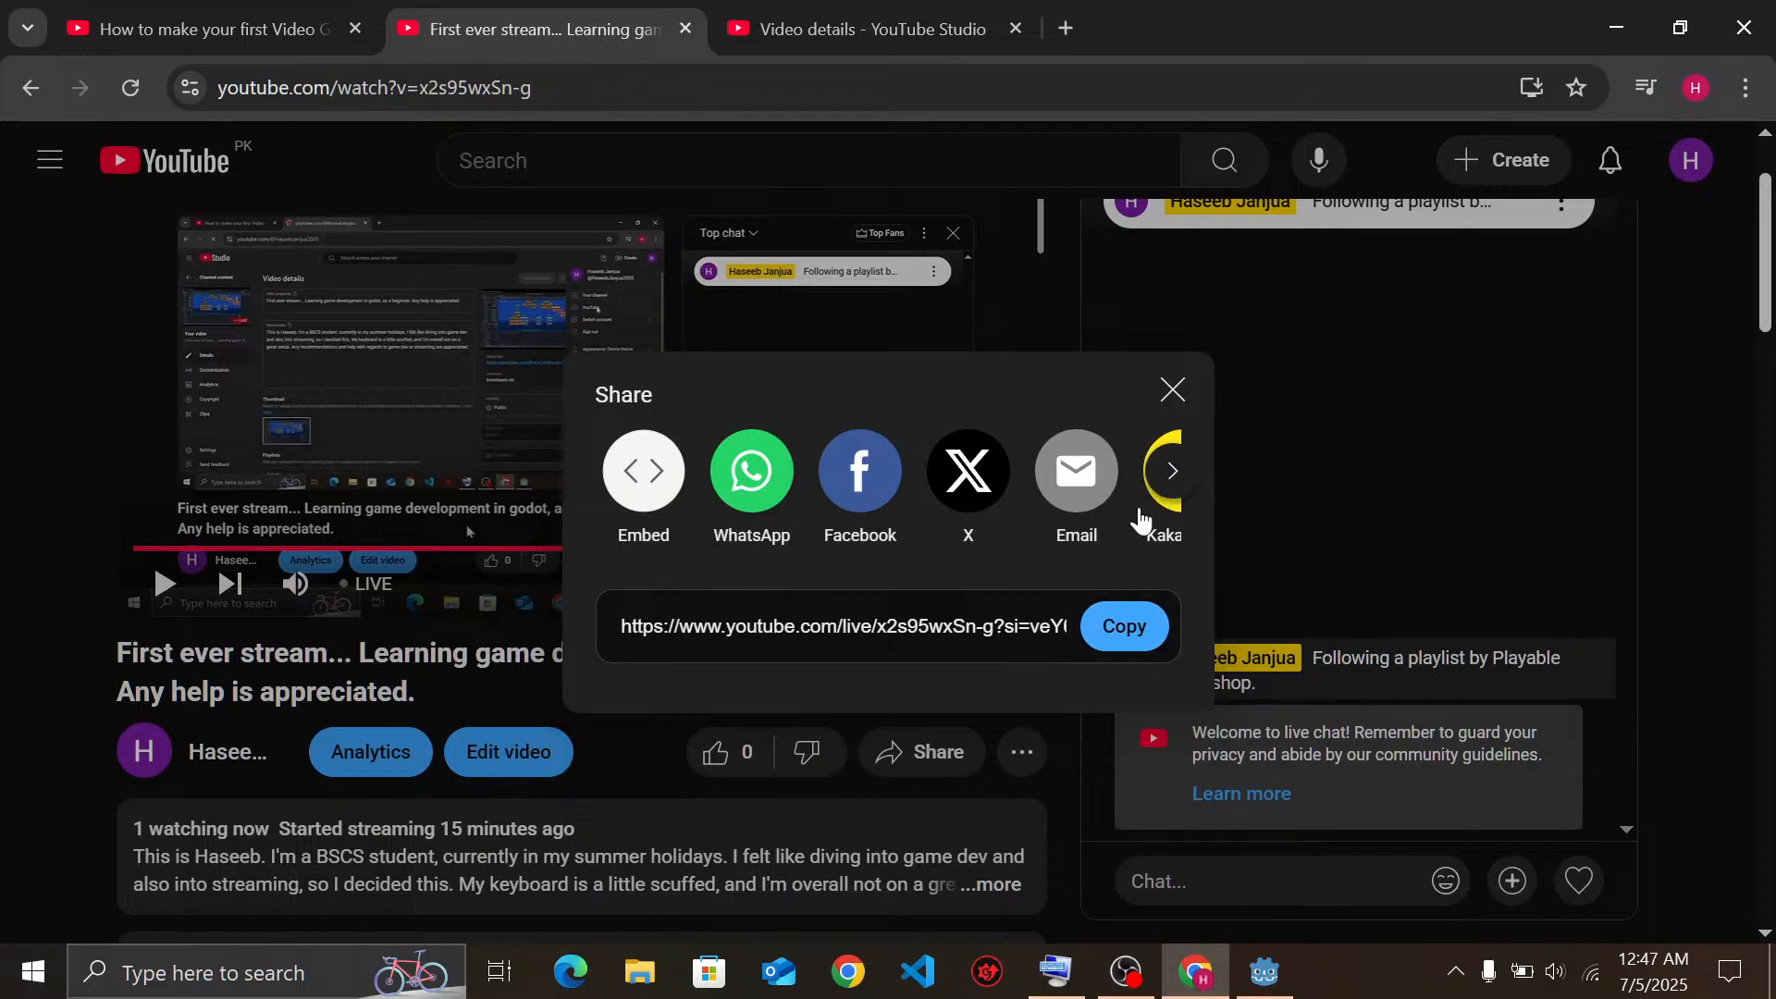
{"action": "left_click", "coordinate": [757, 507]}
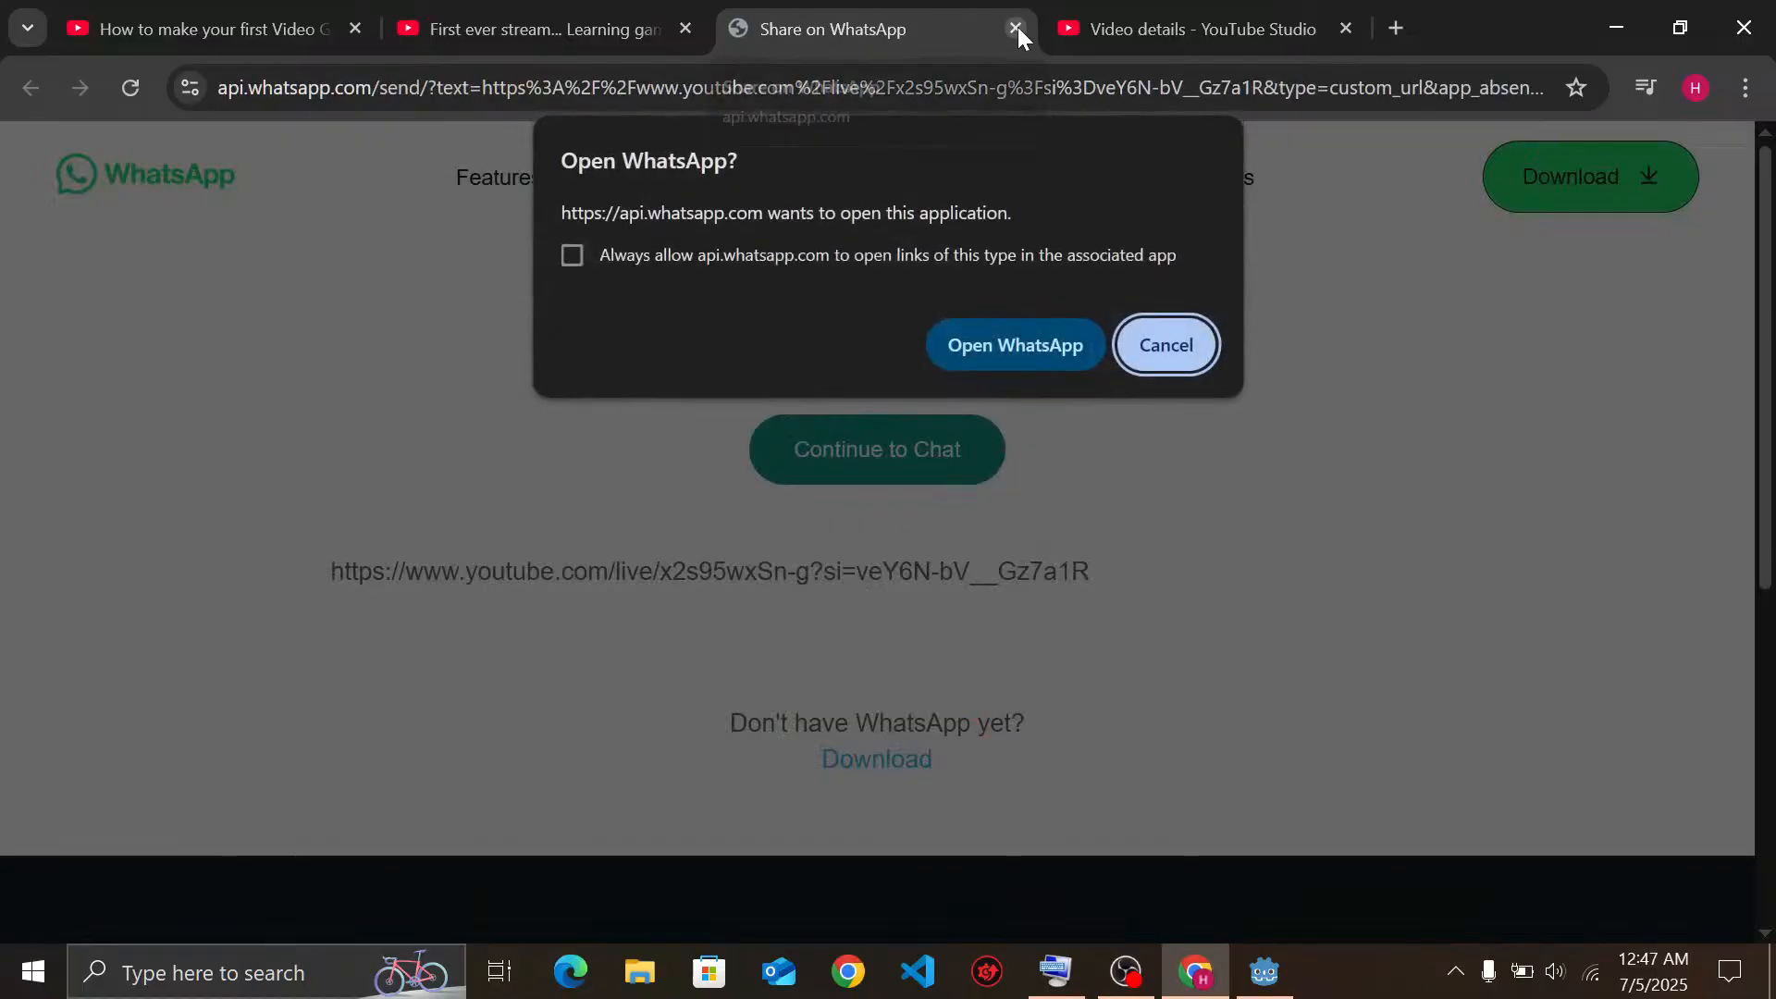
{"action": "left_click", "coordinate": [990, 337]}
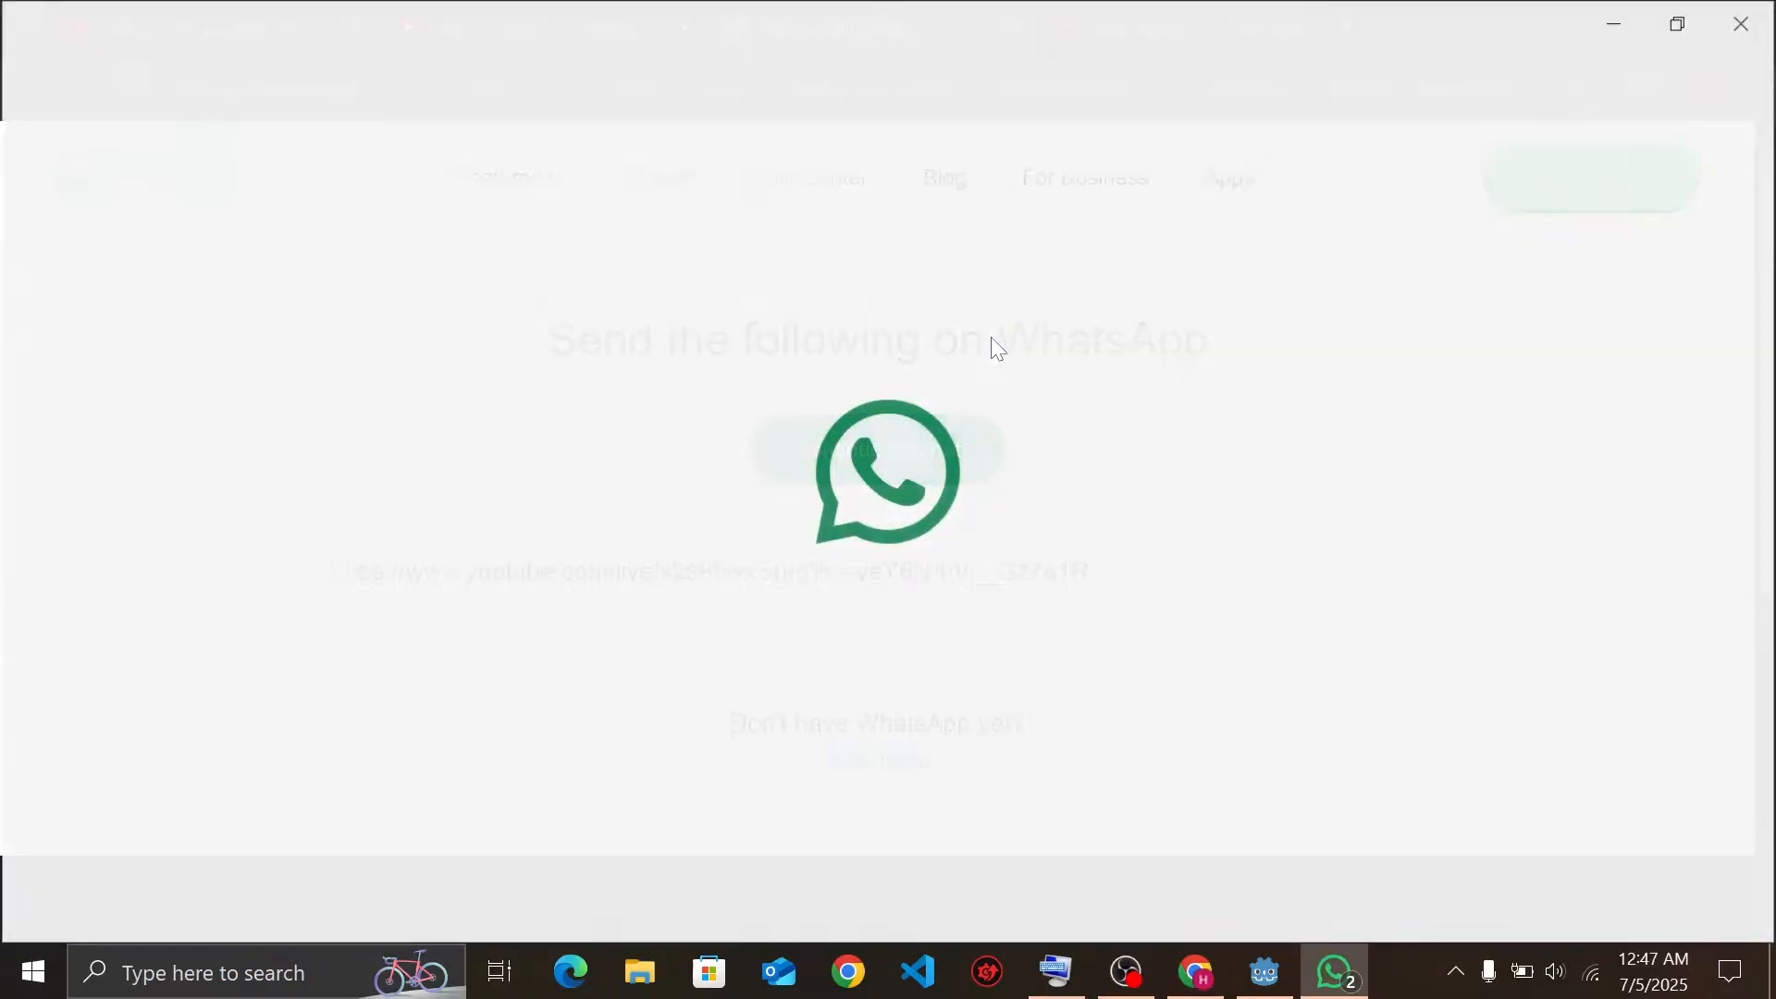
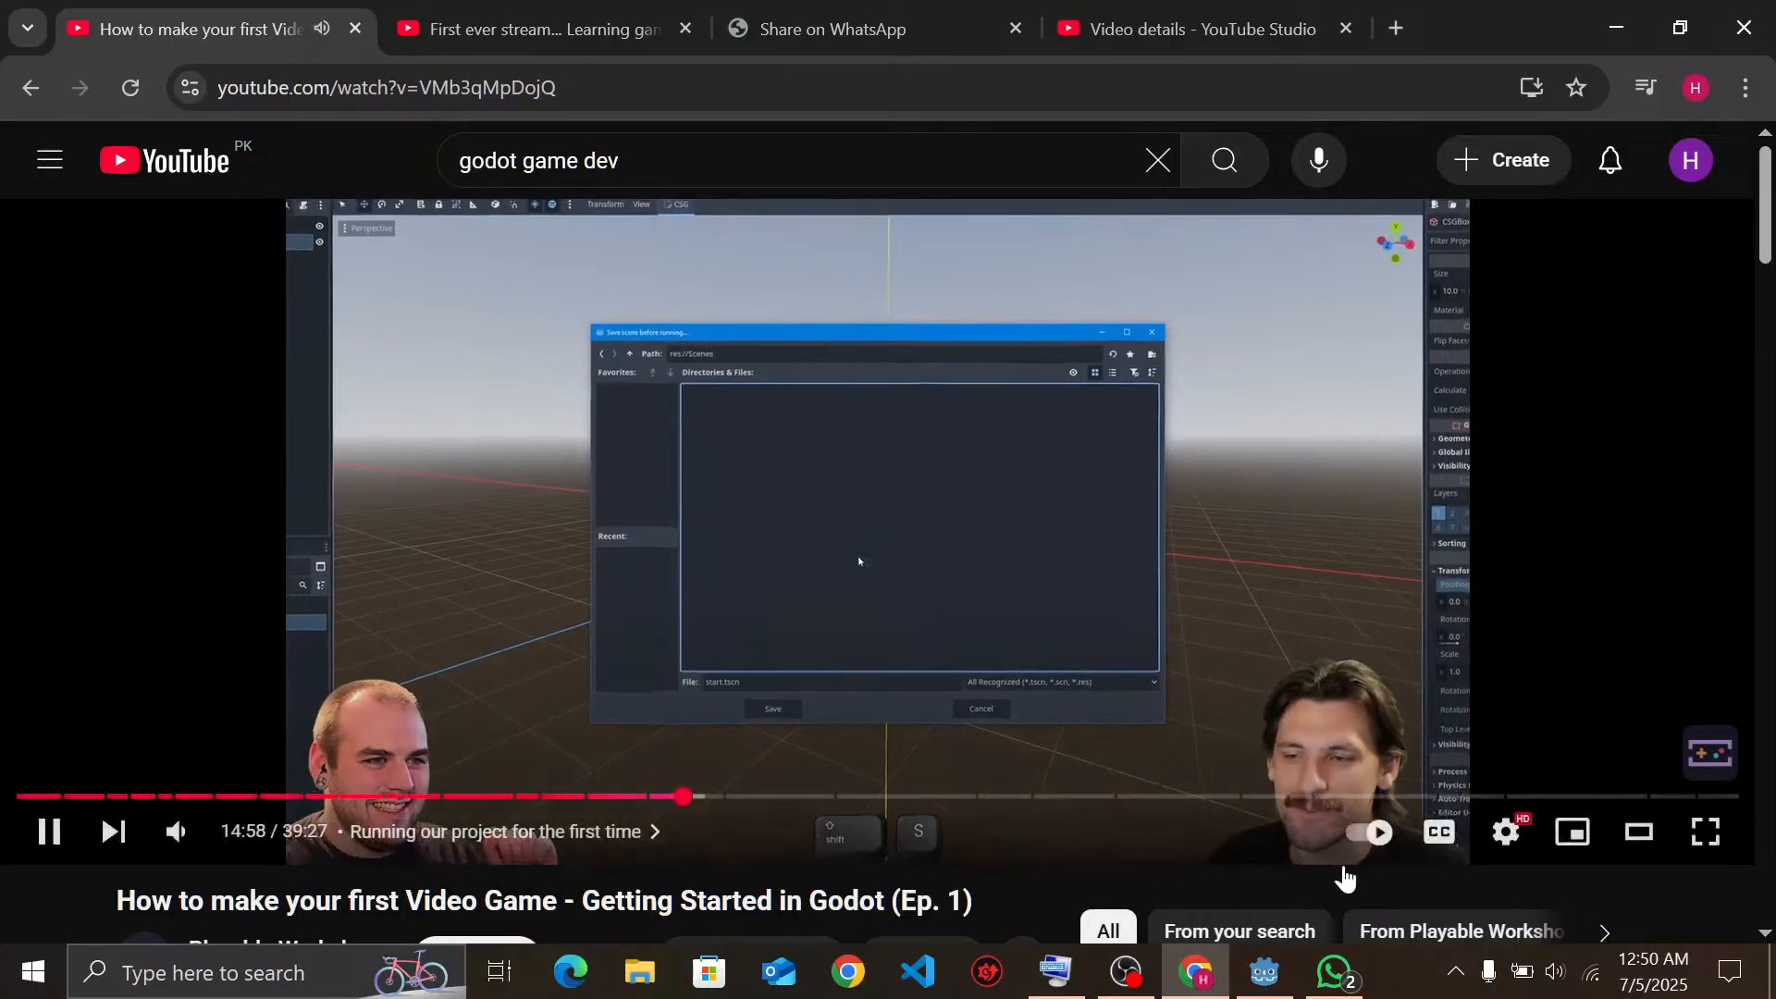
Close the WhatsApp window and set the tutorial player's volume to 5%
{"action": "mouse_move", "coordinate": [1337, 972]}
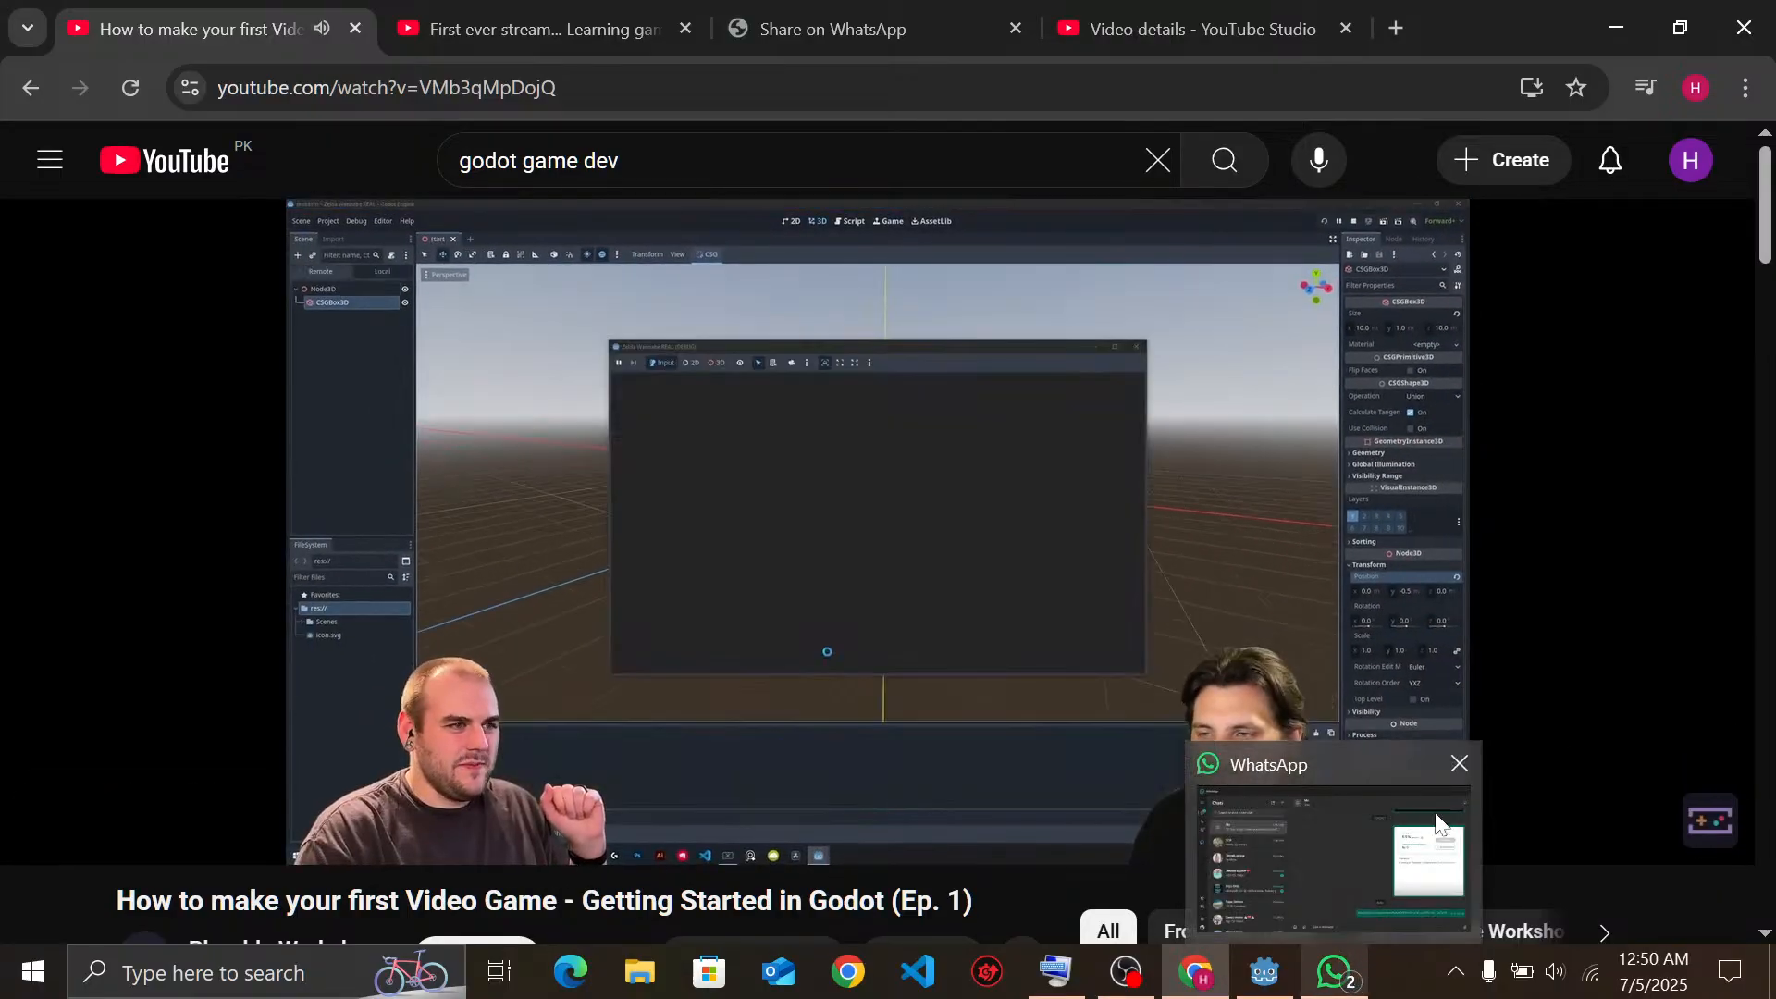
{"action": "left_click", "coordinate": [1459, 765]}
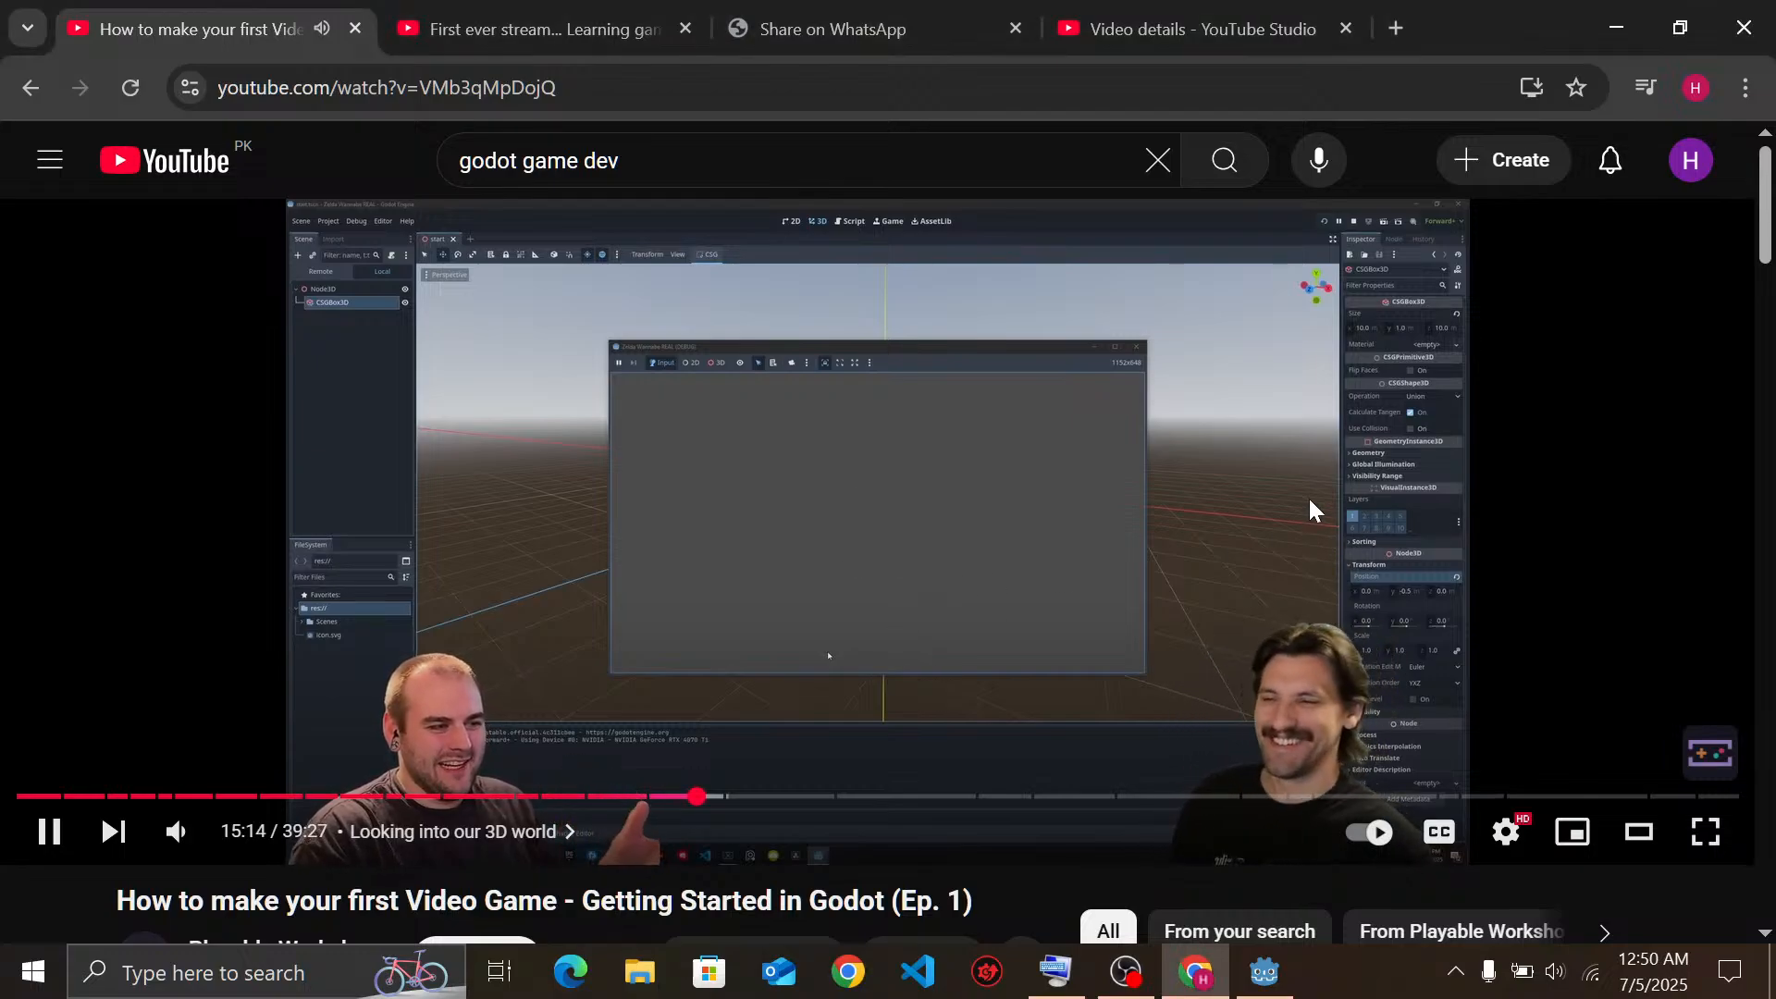
{"action": "key", "text": "Down"}
{"action": "key", "text": "Up"}
{"action": "key", "text": "Up"}
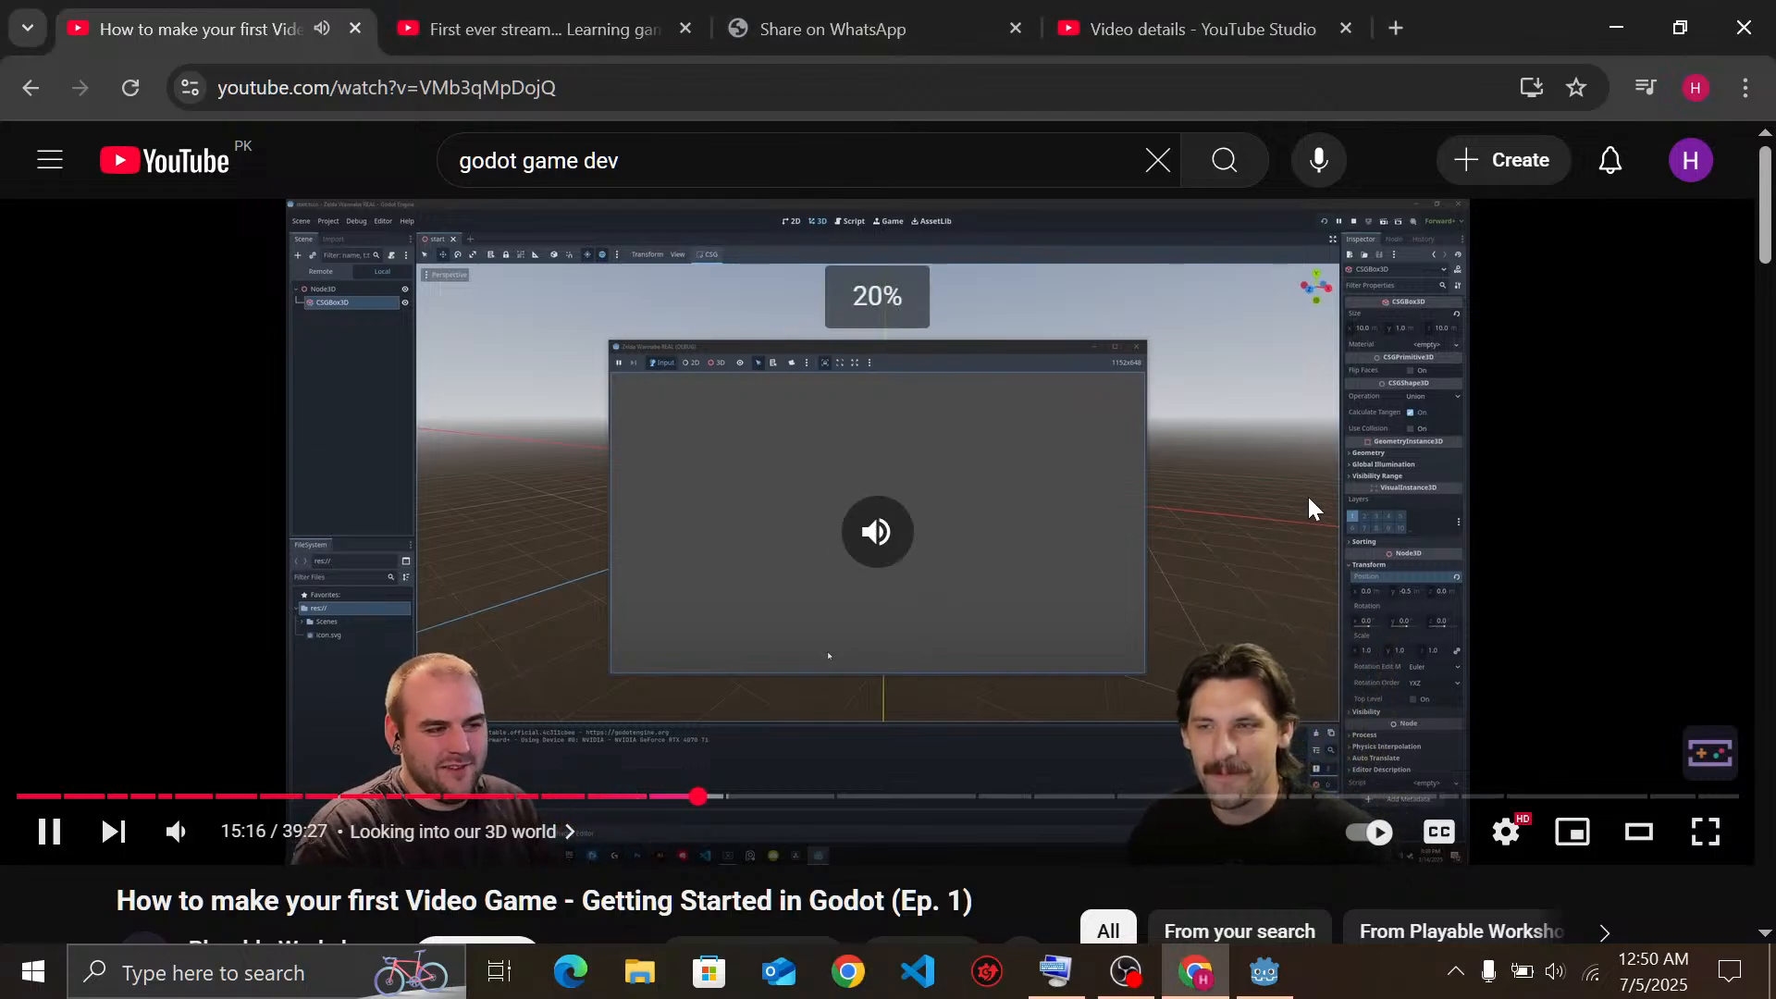
{"action": "key", "text": "Down"}
{"action": "key", "text": "Down"}
{"action": "key", "text": "Down"}
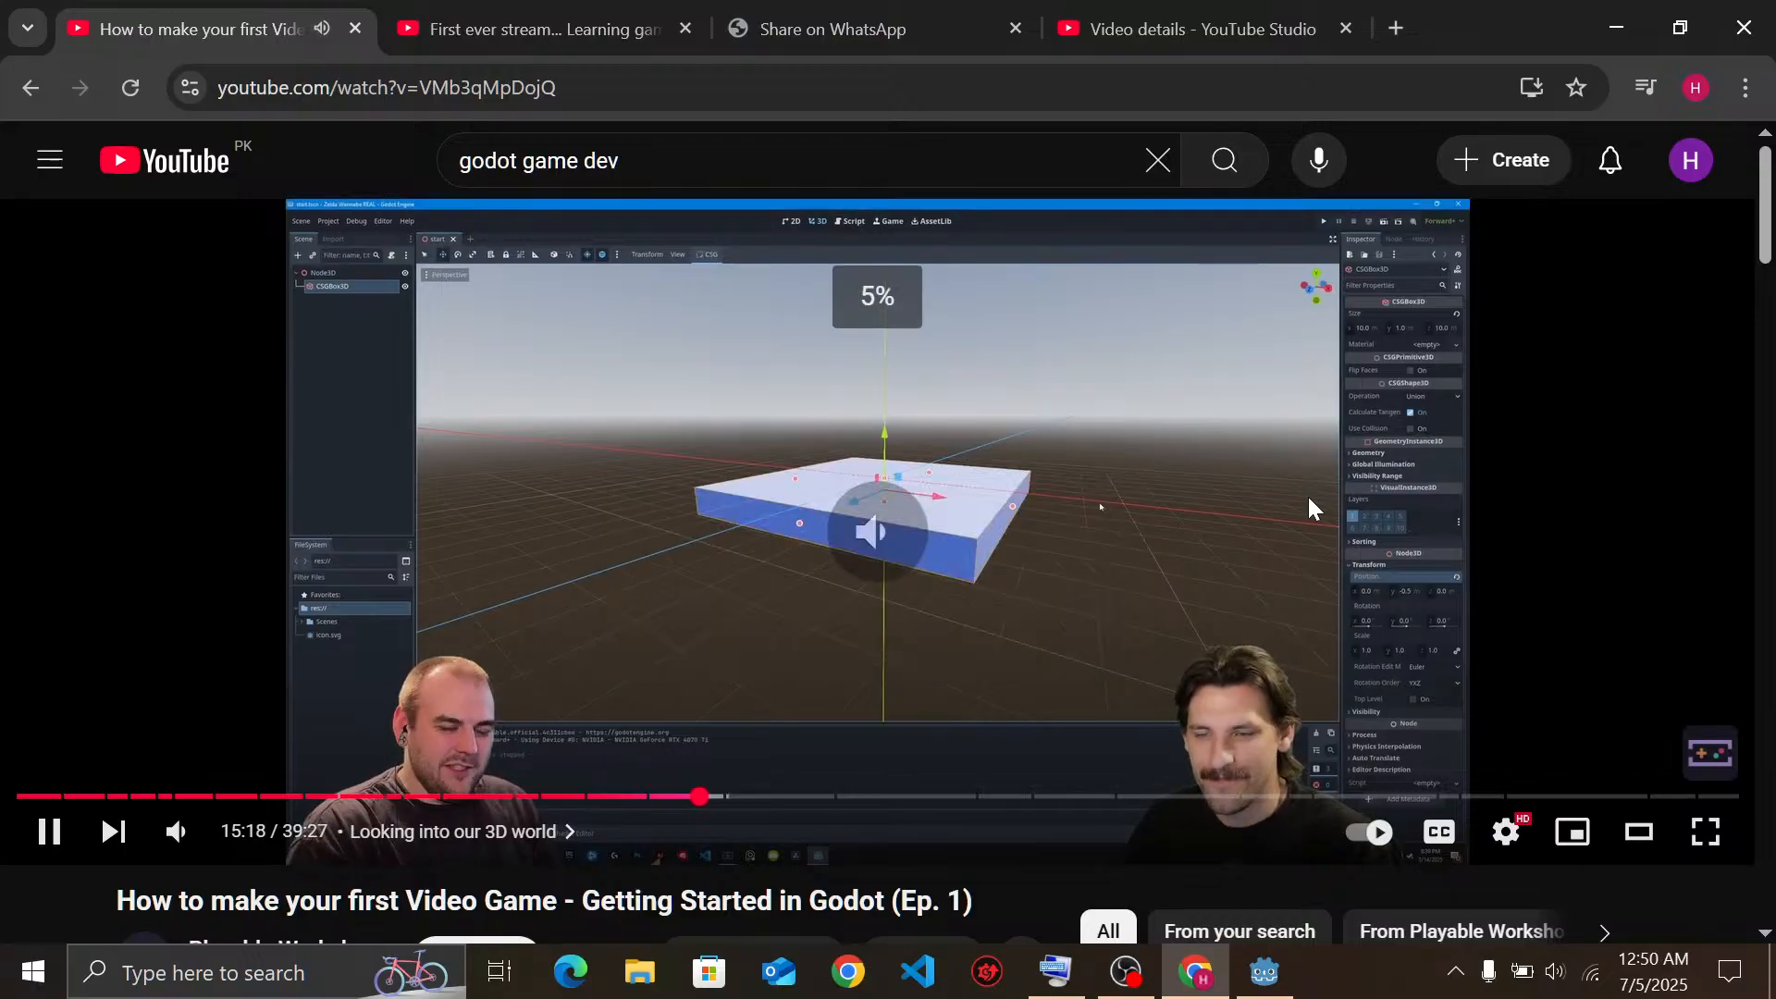
Raise the system volume to 68 and check the laptop's battery status
{"action": "key", "text": "XF86AudioLowerVolume"}
{"action": "key", "text": "XF86AudioRaiseVolume"}
{"action": "key", "text": "XF86AudioRaiseVolume"}
{"action": "key", "text": "XF86AudioRaiseVolume"}
{"action": "key", "text": "XF86AudioRaiseVolume"}
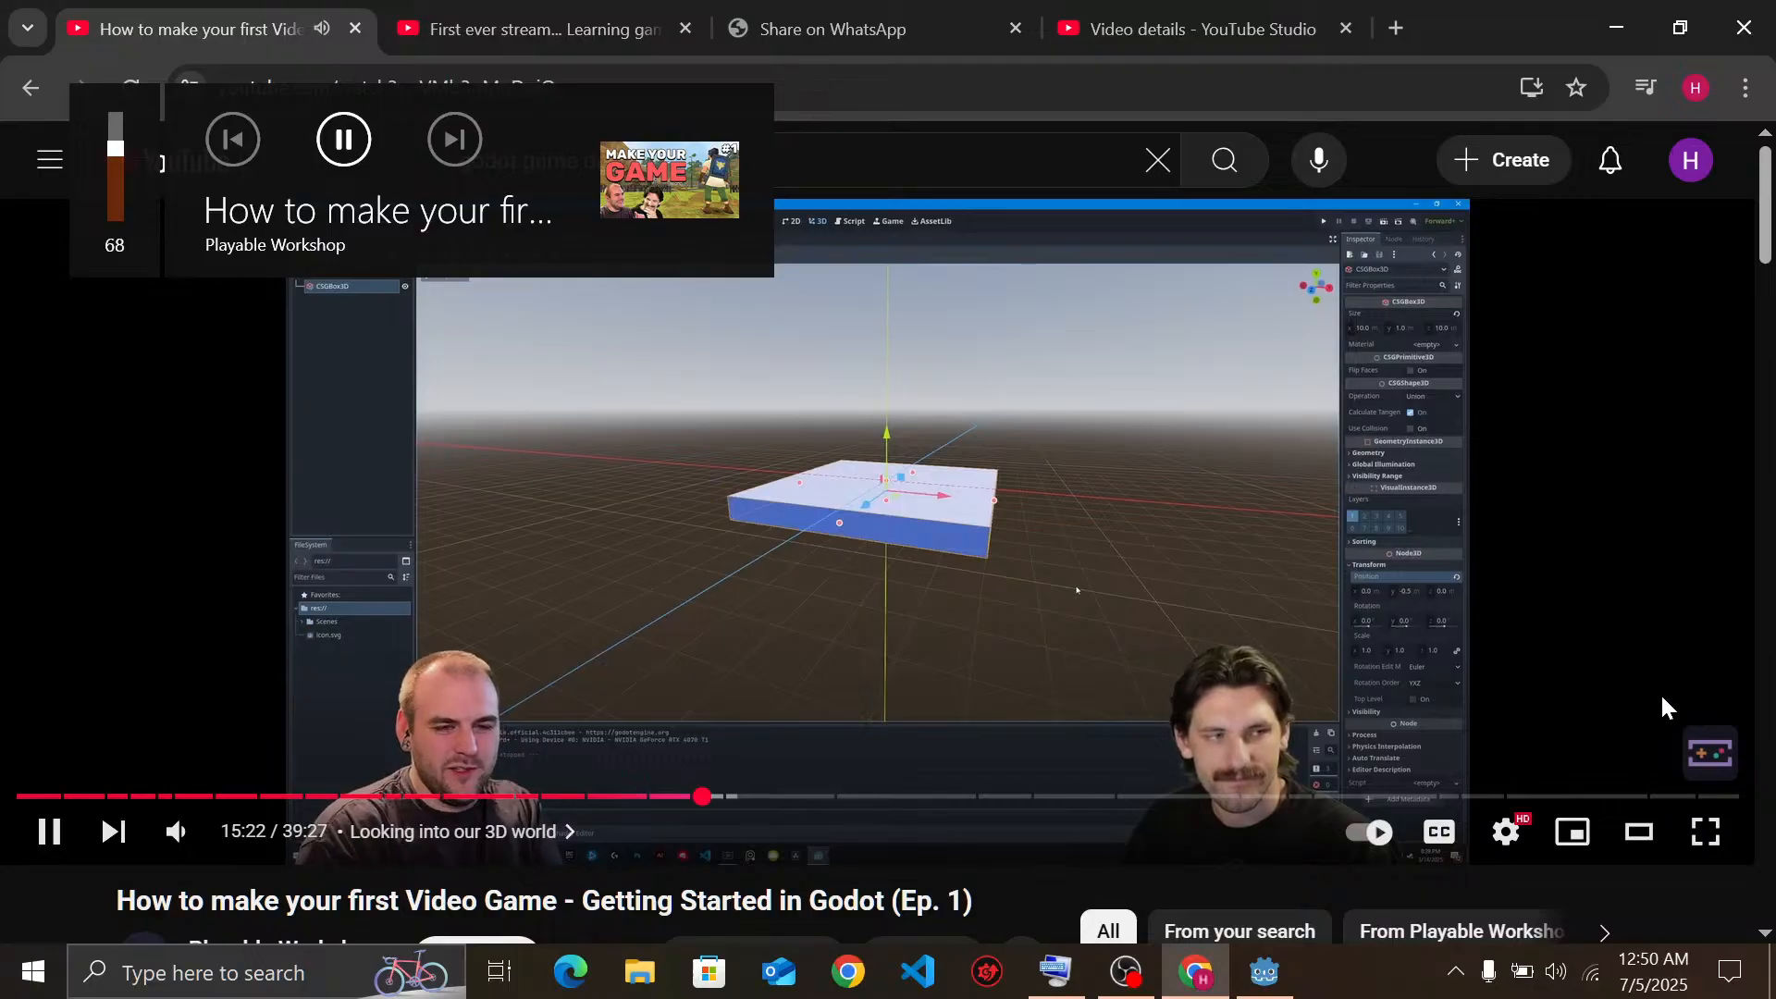
{"action": "left_click", "coordinate": [1521, 972]}
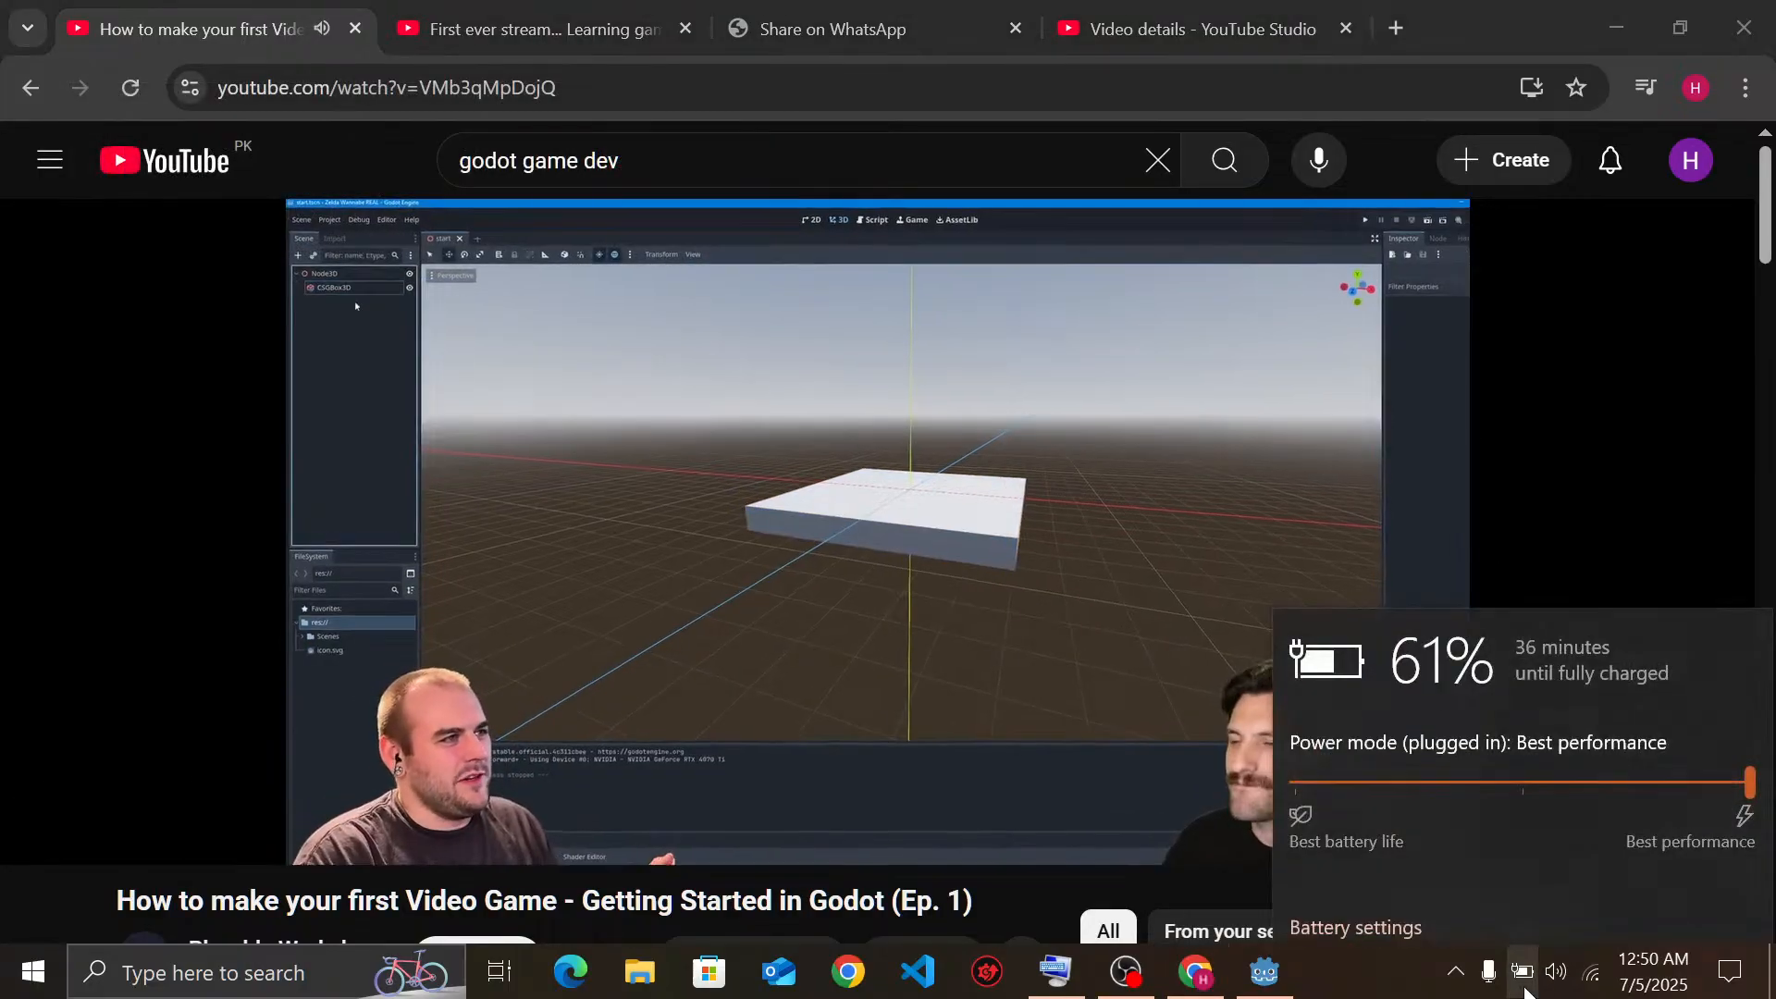
{"action": "left_click", "coordinate": [1522, 971]}
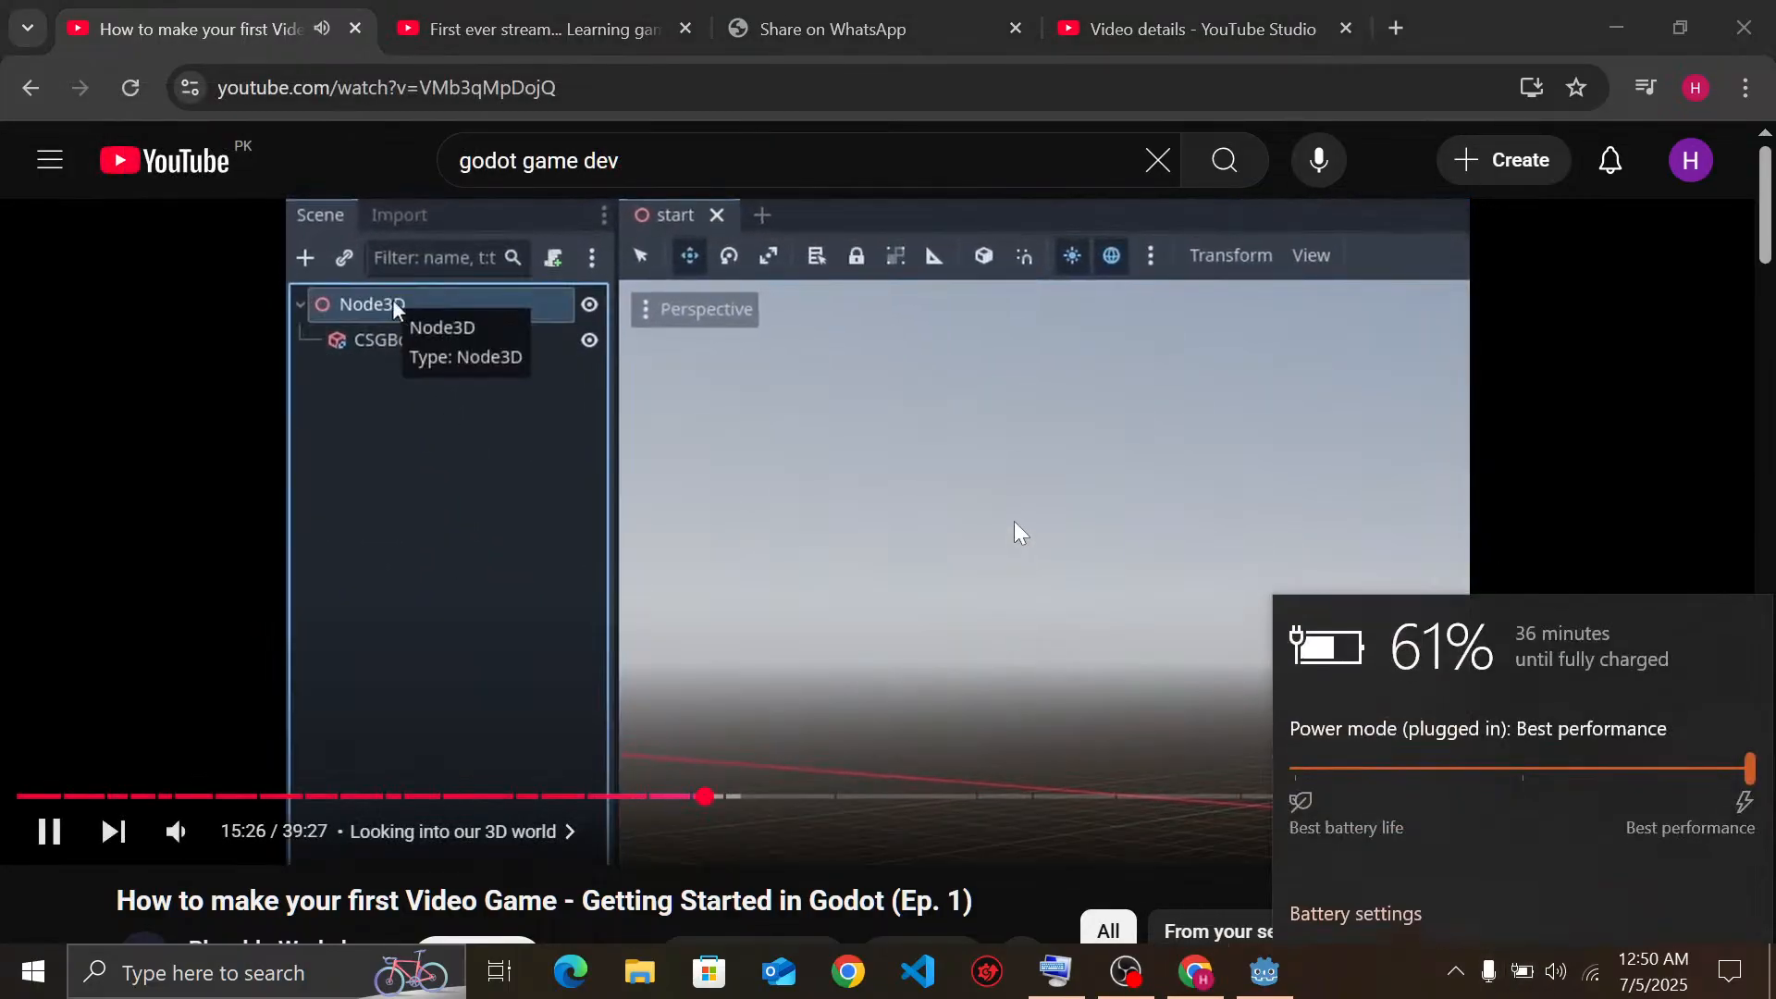
Close the battery status and resume the tutorial's chapter on looking into the 3D world
{"action": "left_click", "coordinate": [1108, 381]}
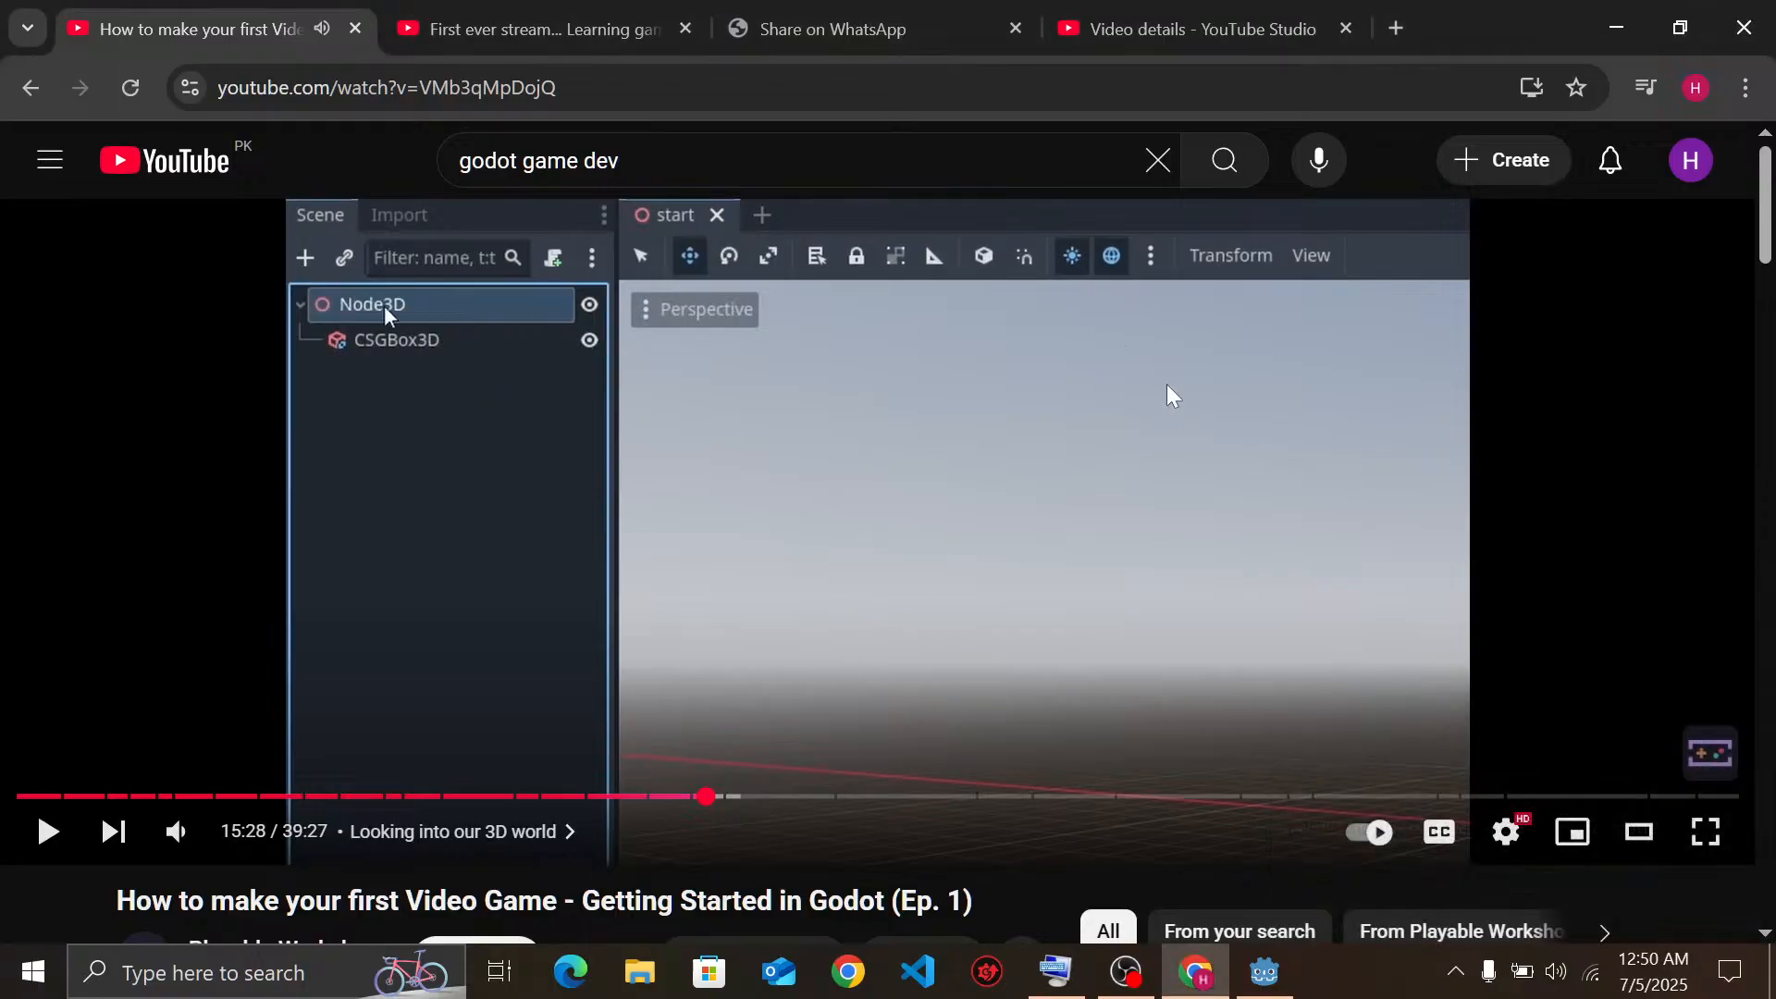
{"action": "left_click", "coordinate": [1168, 385]}
{"action": "scroll", "coordinate": [1086, 426], "scroll_direction": "down", "scroll_amount": 3}
{"action": "scroll", "coordinate": [1080, 364], "scroll_direction": "up", "scroll_amount": 3}
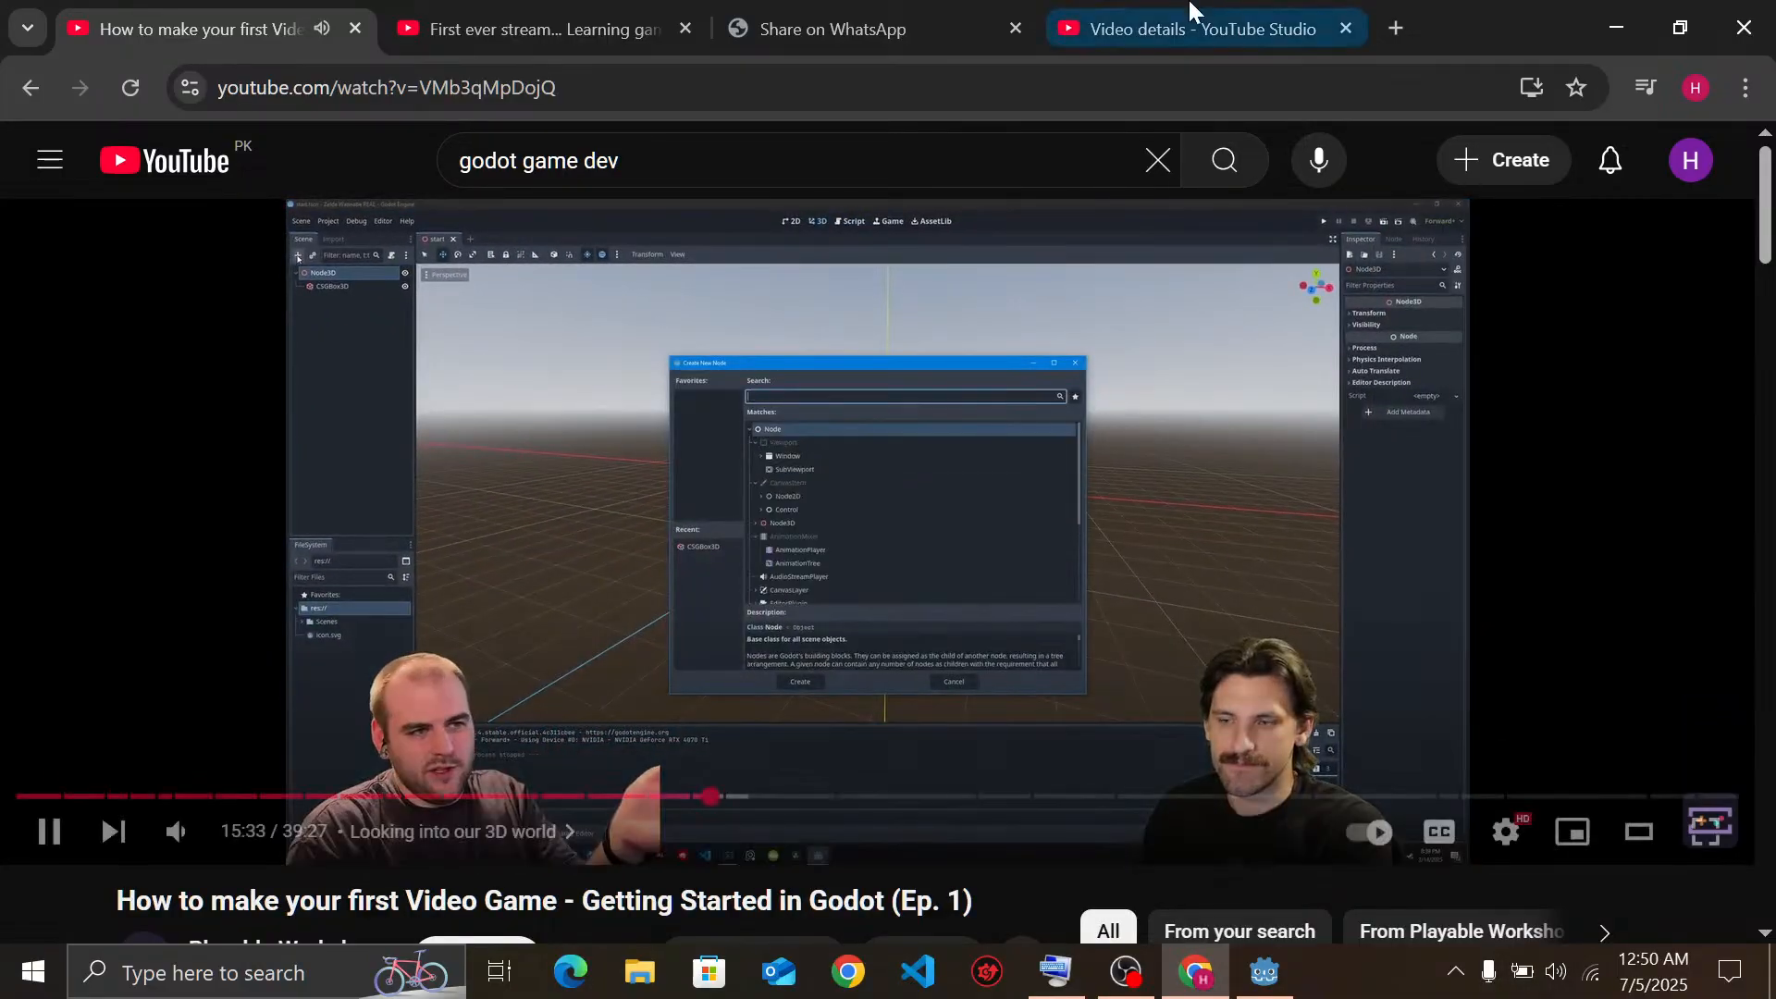
Bring the livestream's player to the live point to check the broadcast, and return to watching the tutorial video
{"action": "left_click", "coordinate": [518, 30]}
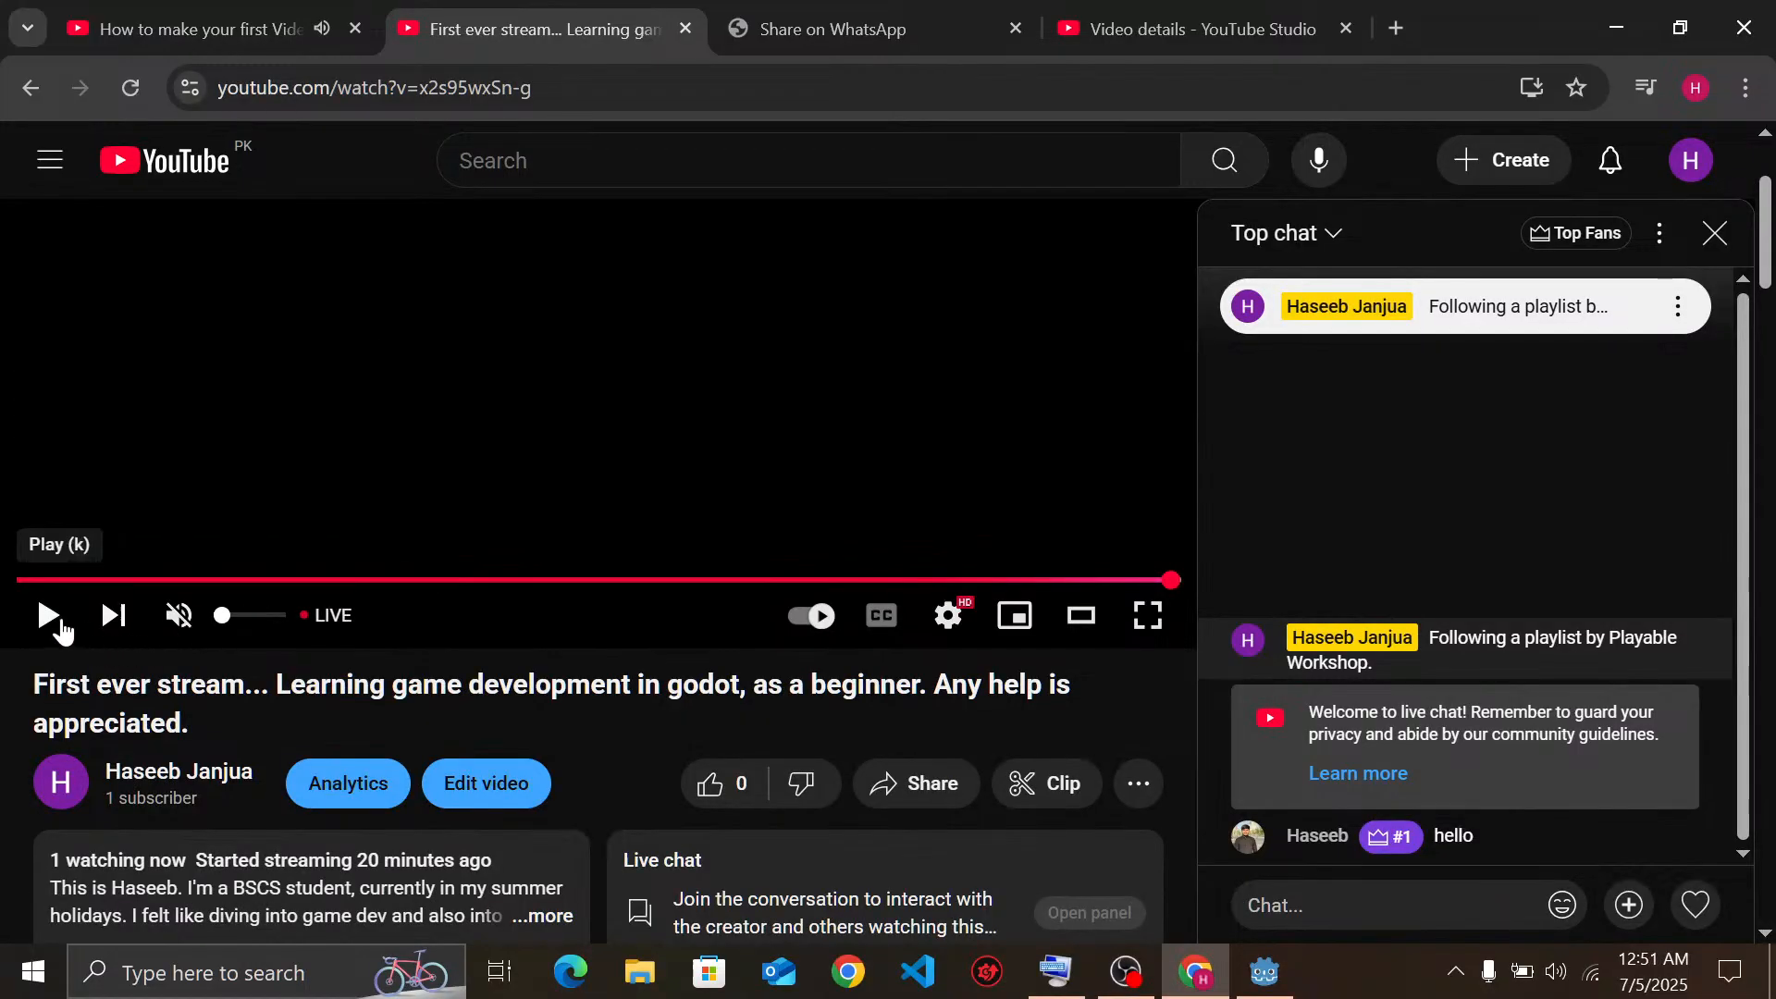
{"action": "left_click", "coordinate": [335, 616]}
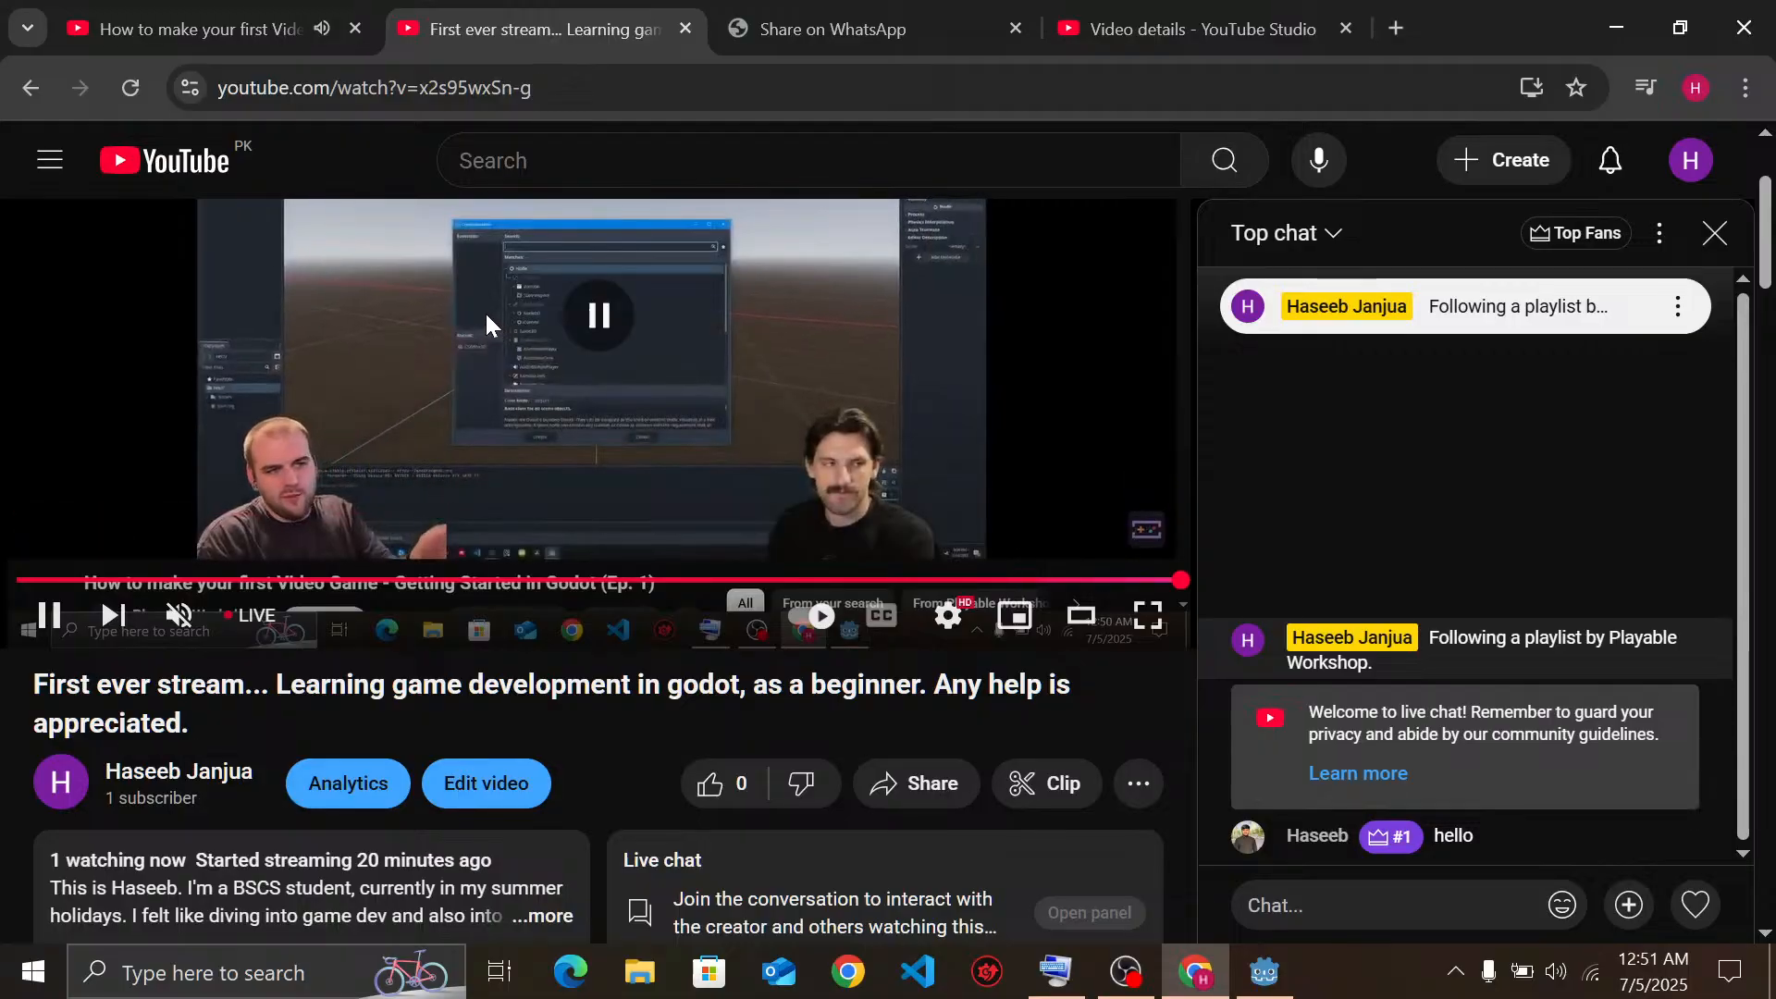
{"action": "left_click", "coordinate": [213, 29]}
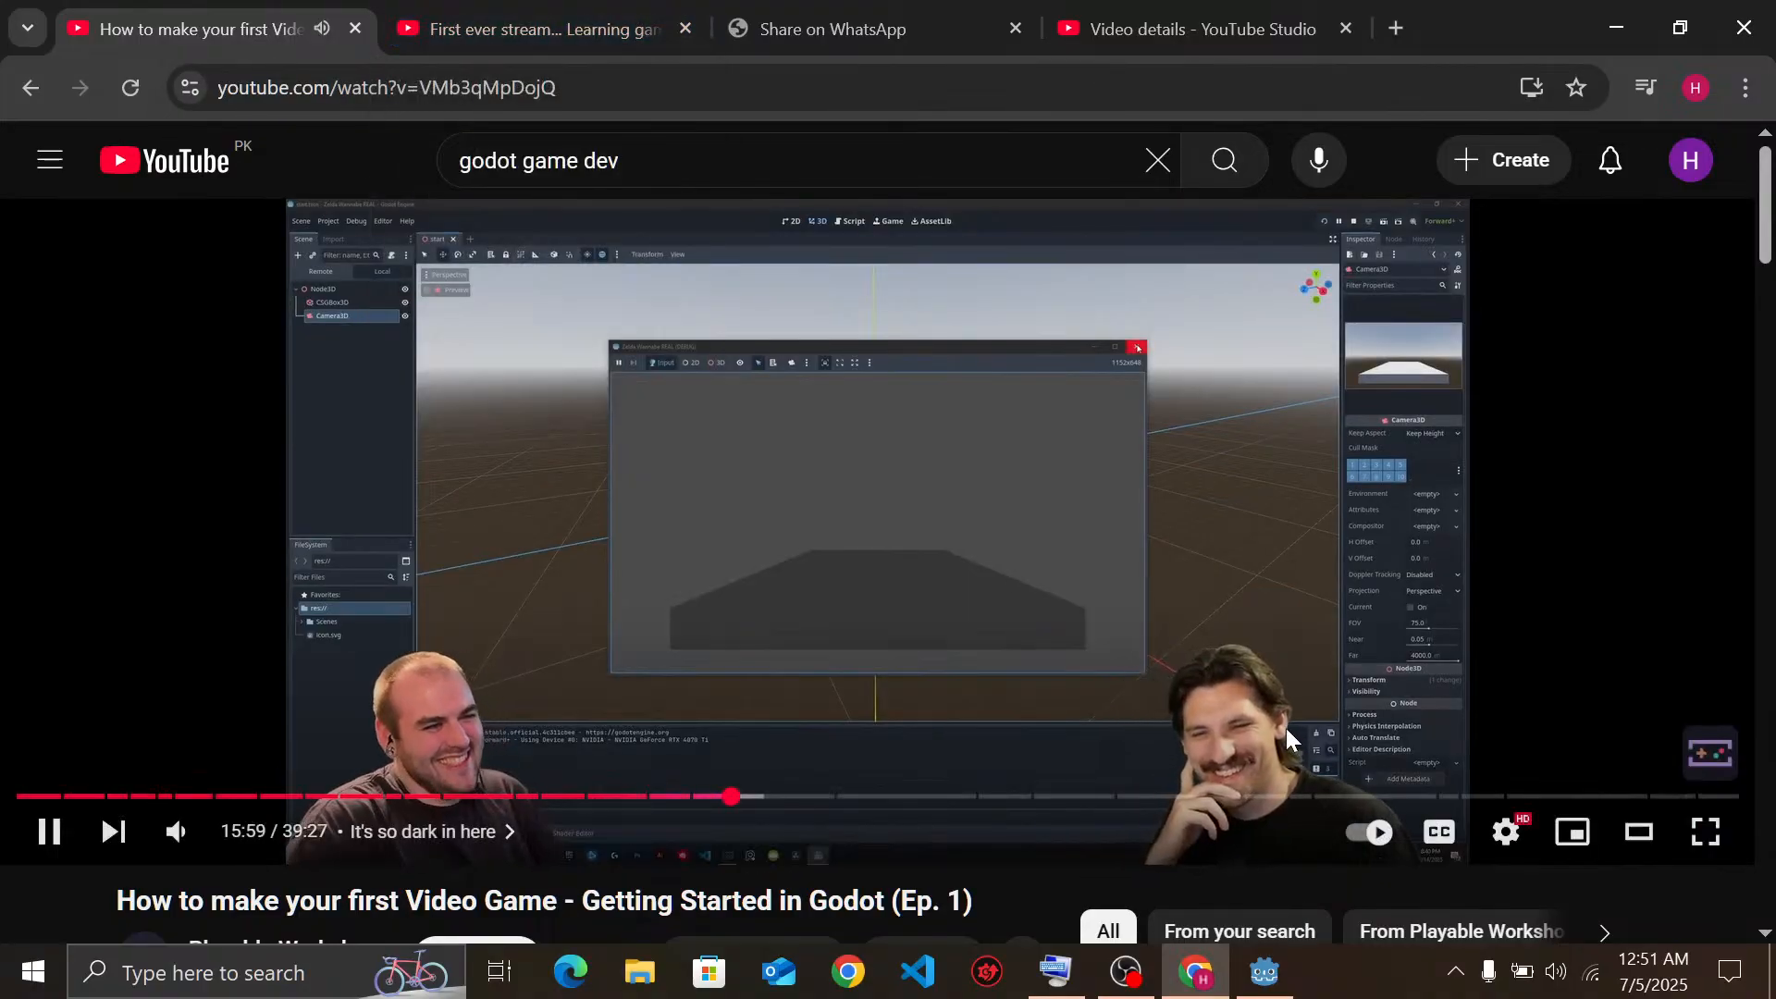
{"action": "left_click_drag", "start_coordinate": [1186, 595], "coordinate": [1292, 429]}
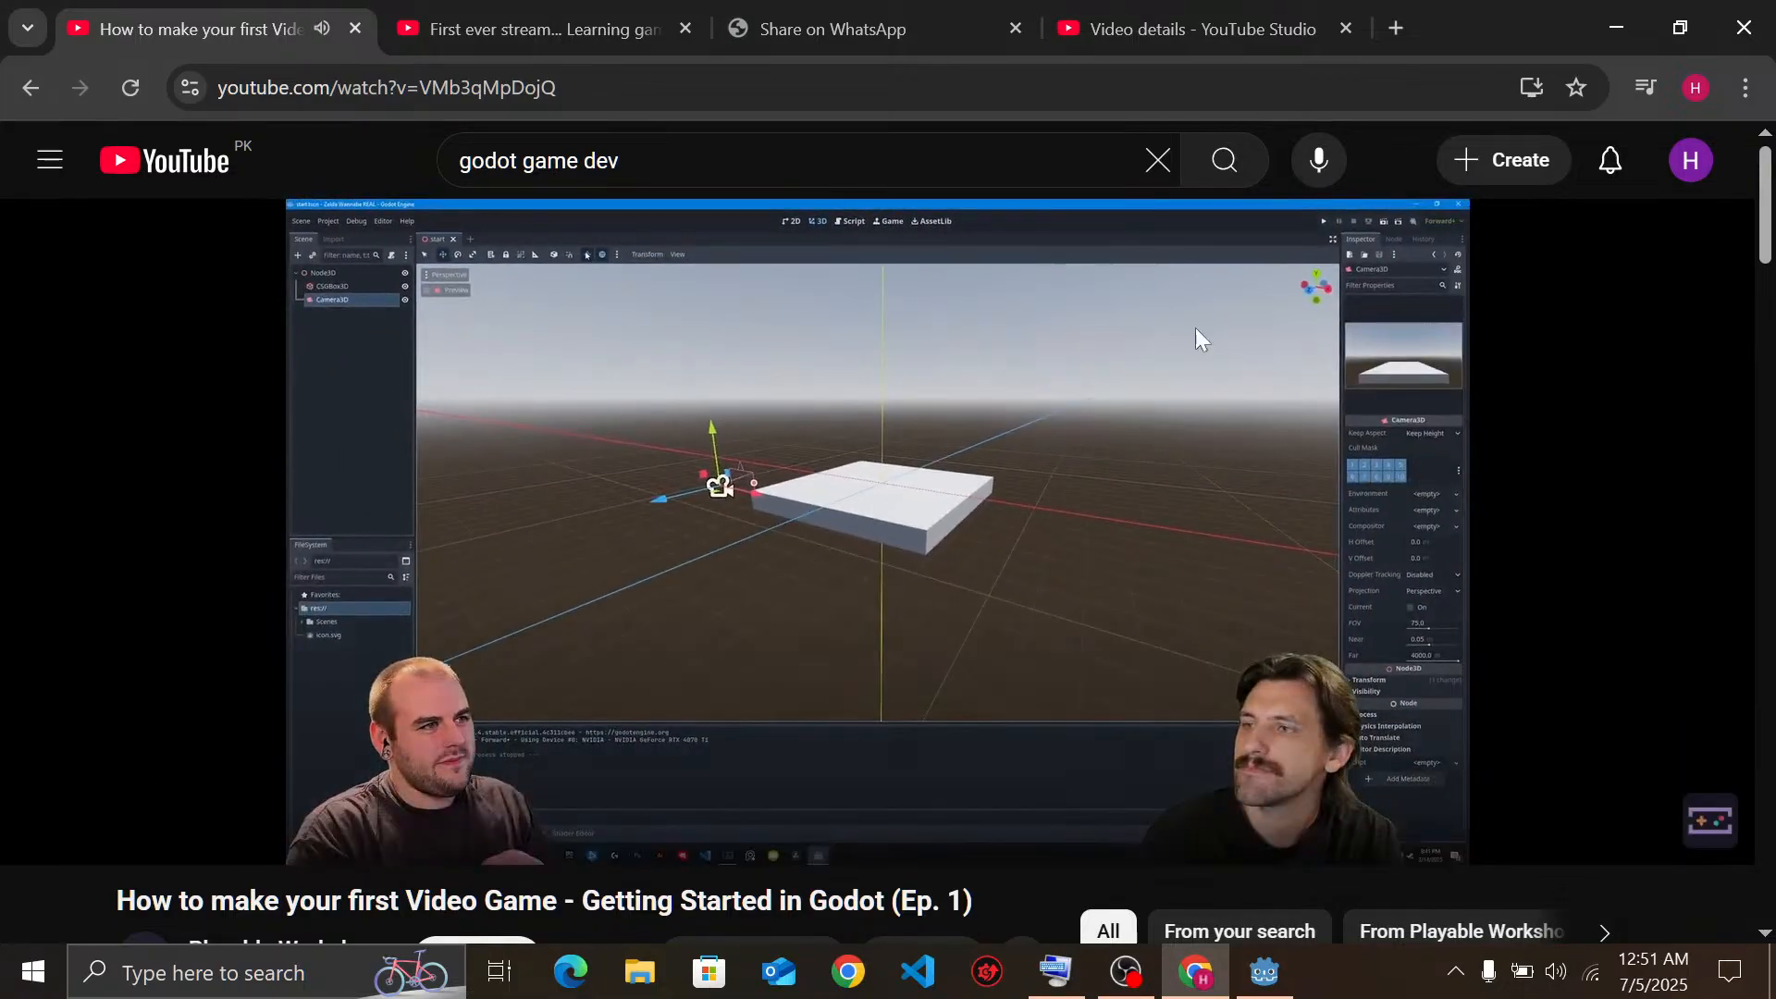
Check the livestream page once more and continue watching the tutorial's chapter "It's so dark in here"
{"action": "left_click", "coordinate": [453, 33]}
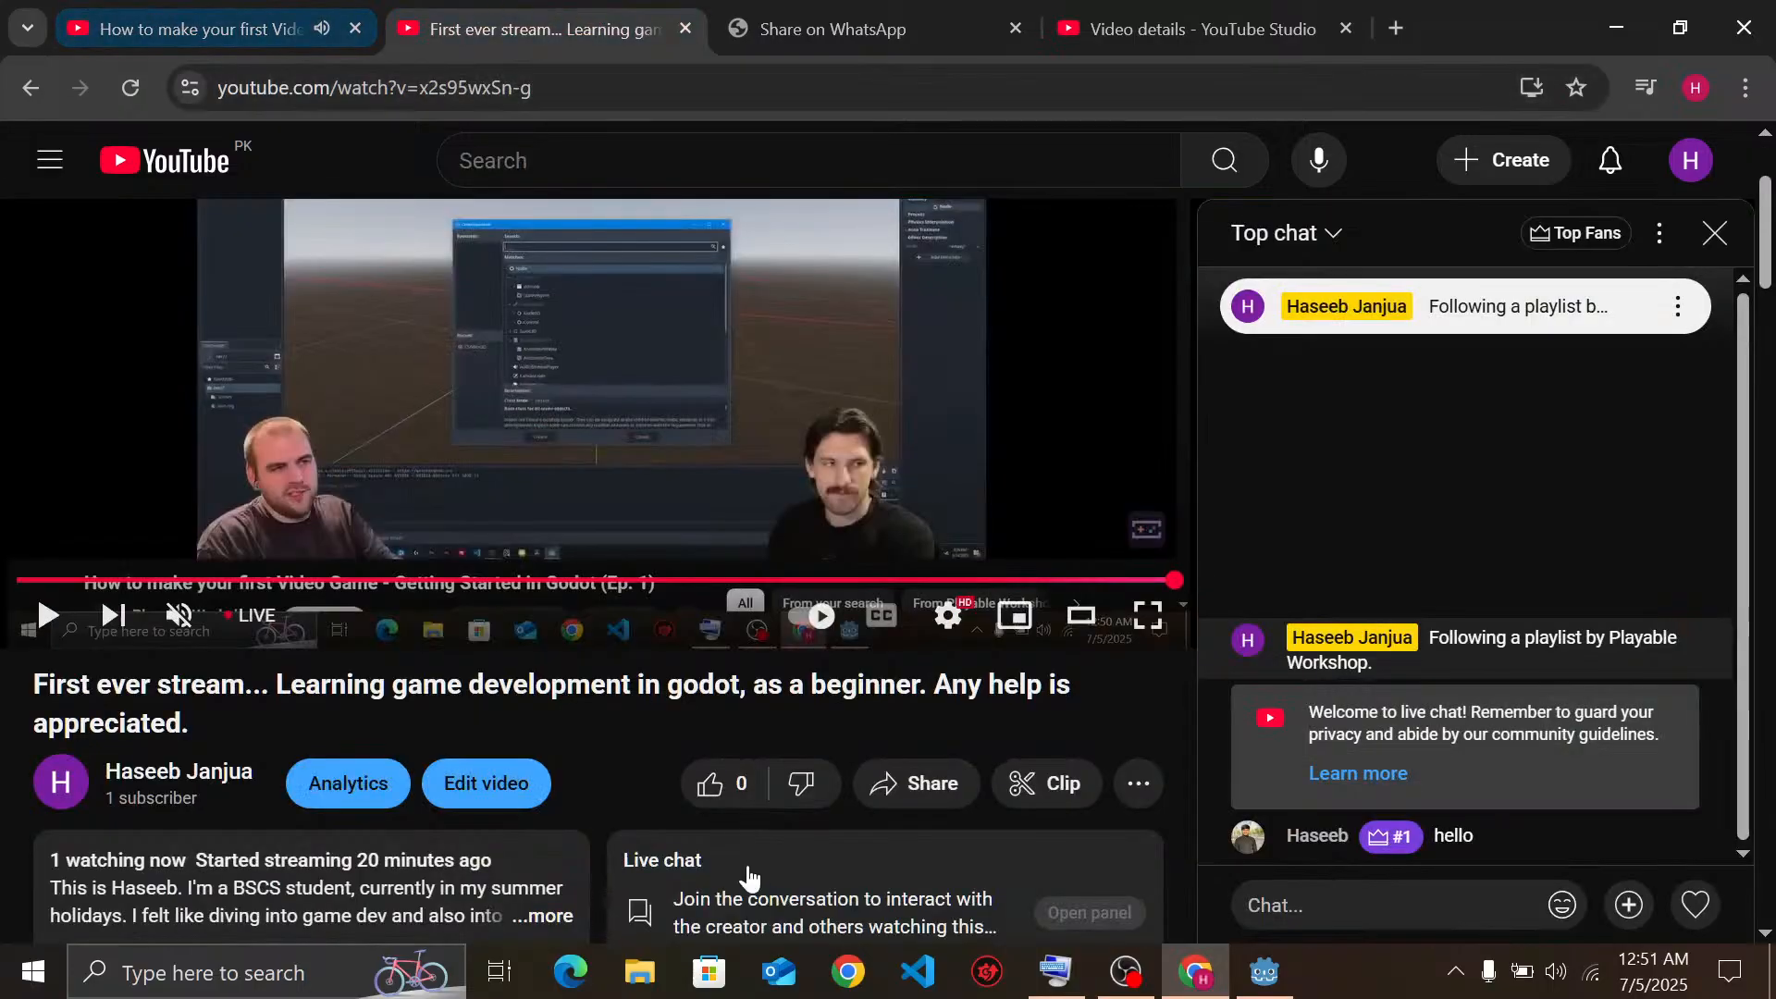
{"action": "left_click", "coordinate": [199, 29]}
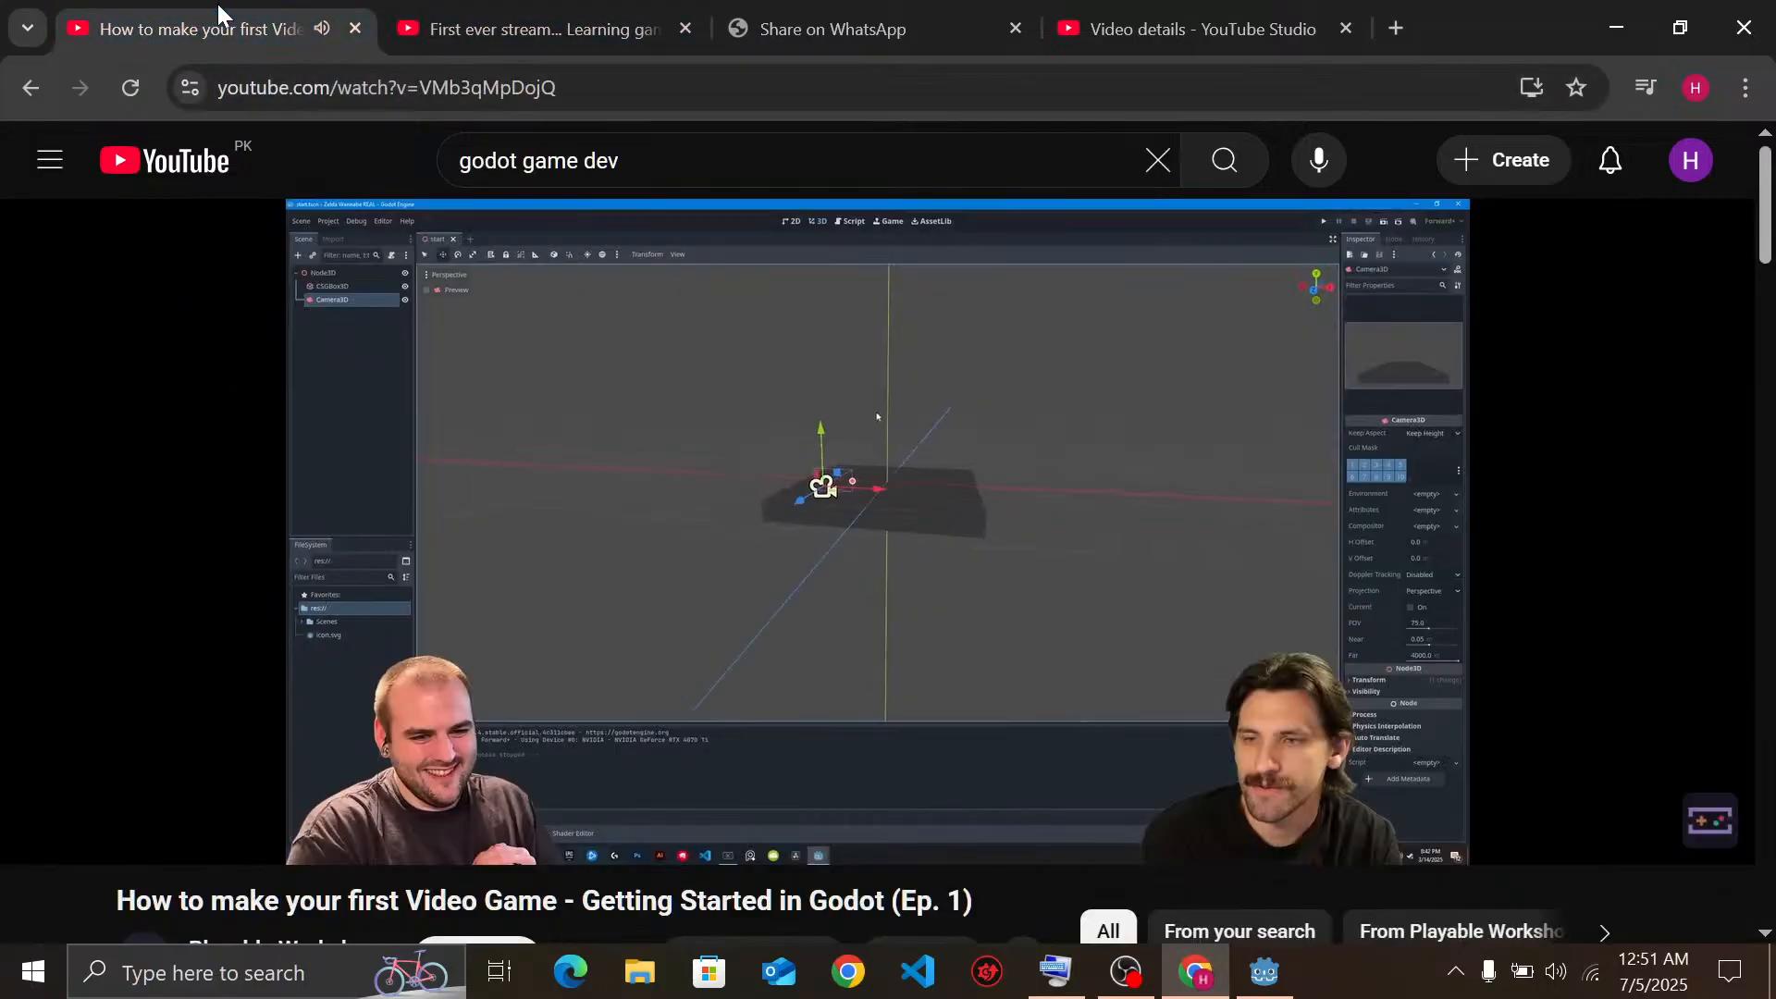
{"action": "left_click_drag", "start_coordinate": [859, 457], "coordinate": [859, 459]}
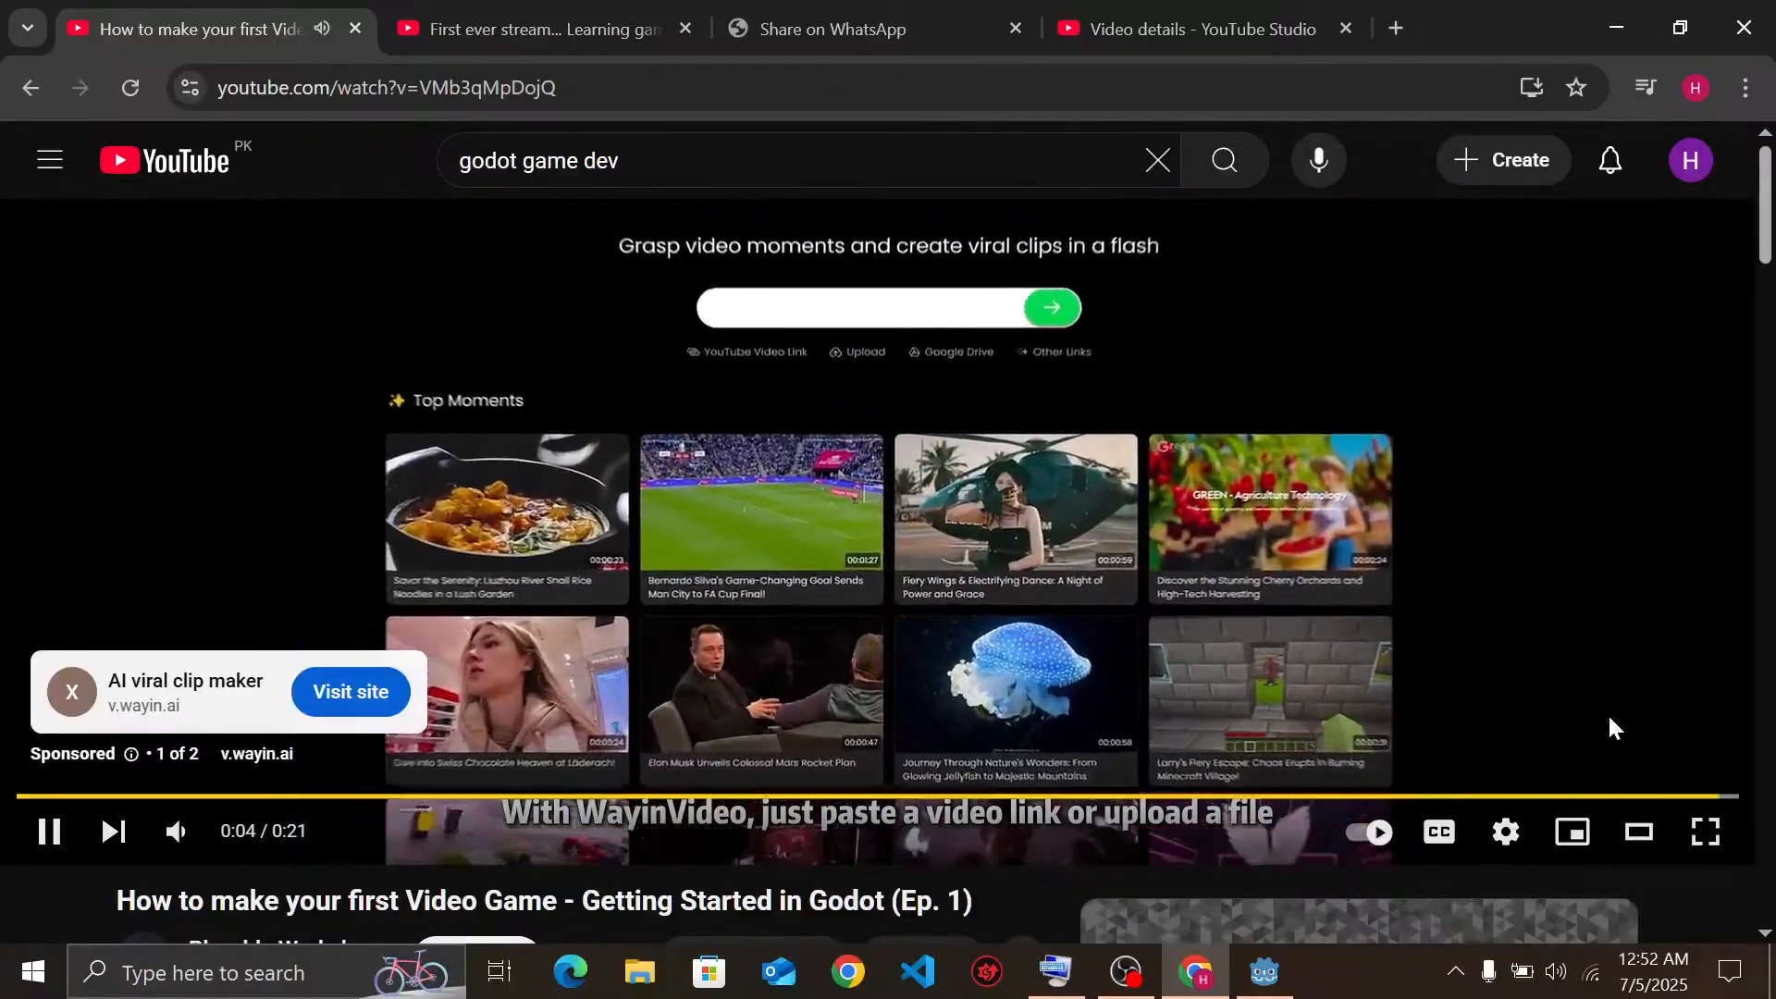
{"action": "left_click", "coordinate": [1645, 710]}
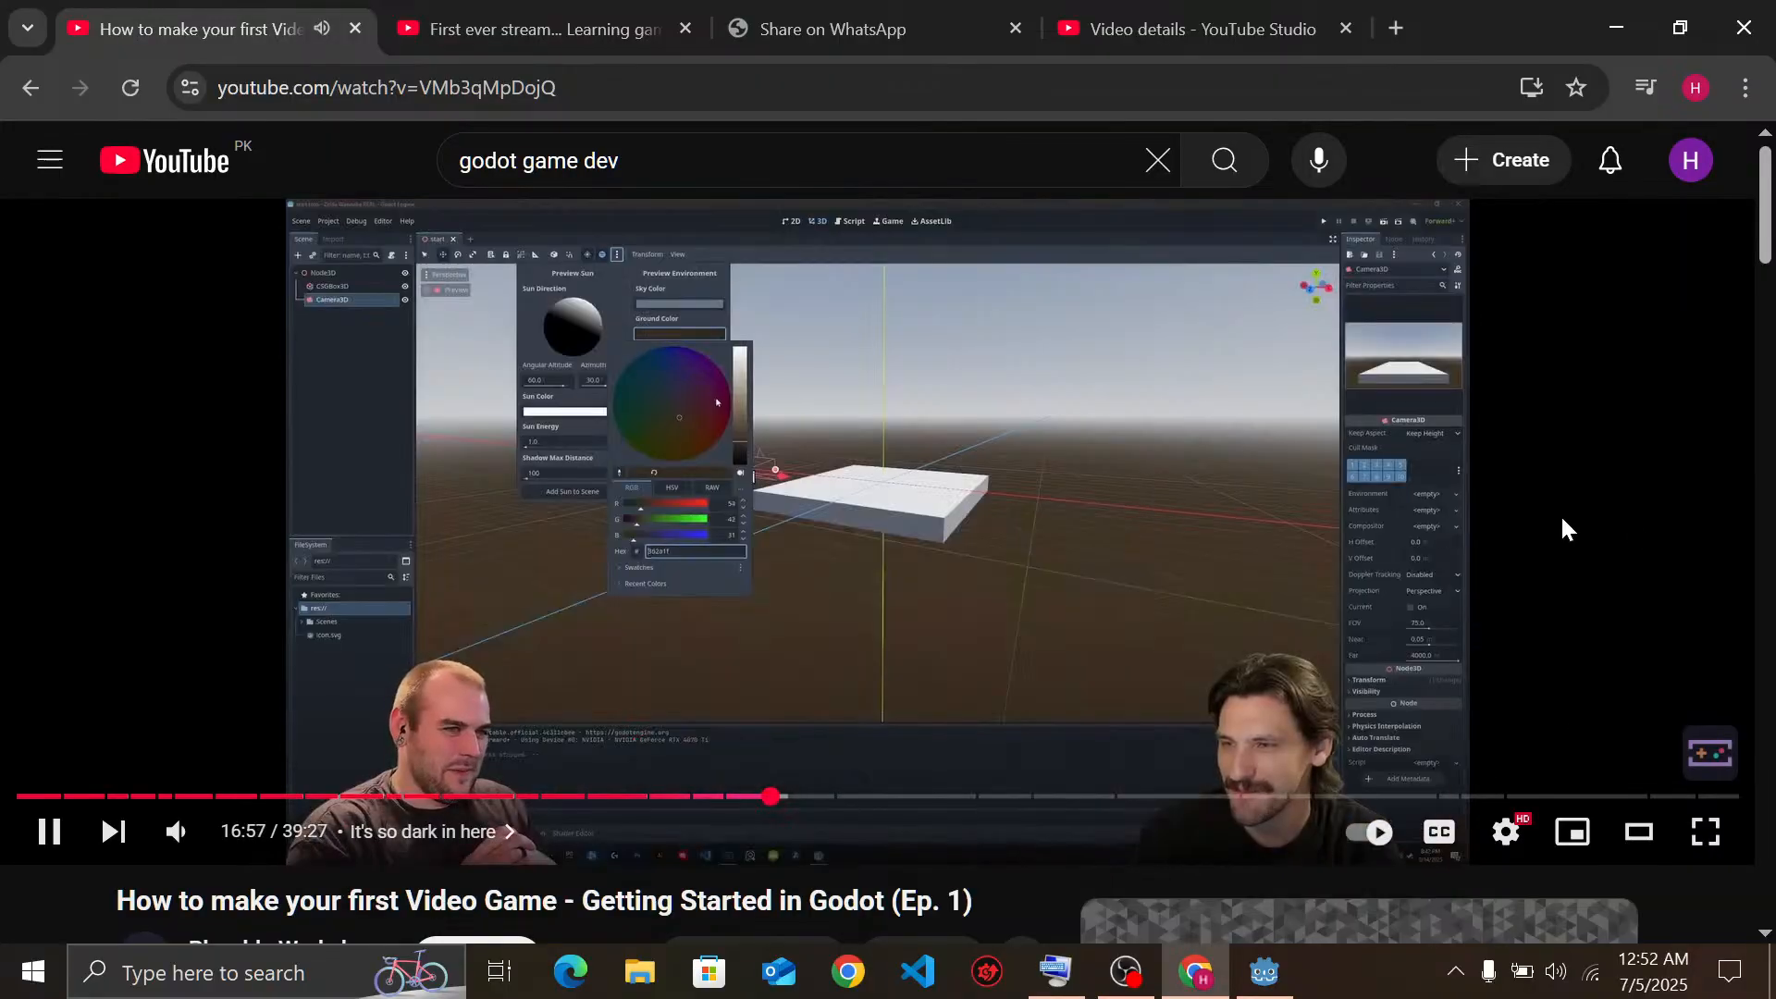
Glance at the Godot editor and the livestream page, and return to the tutorial's part on preview environment colours
{"action": "left_click", "coordinate": [1272, 978]}
{"action": "left_click", "coordinate": [1272, 977]}
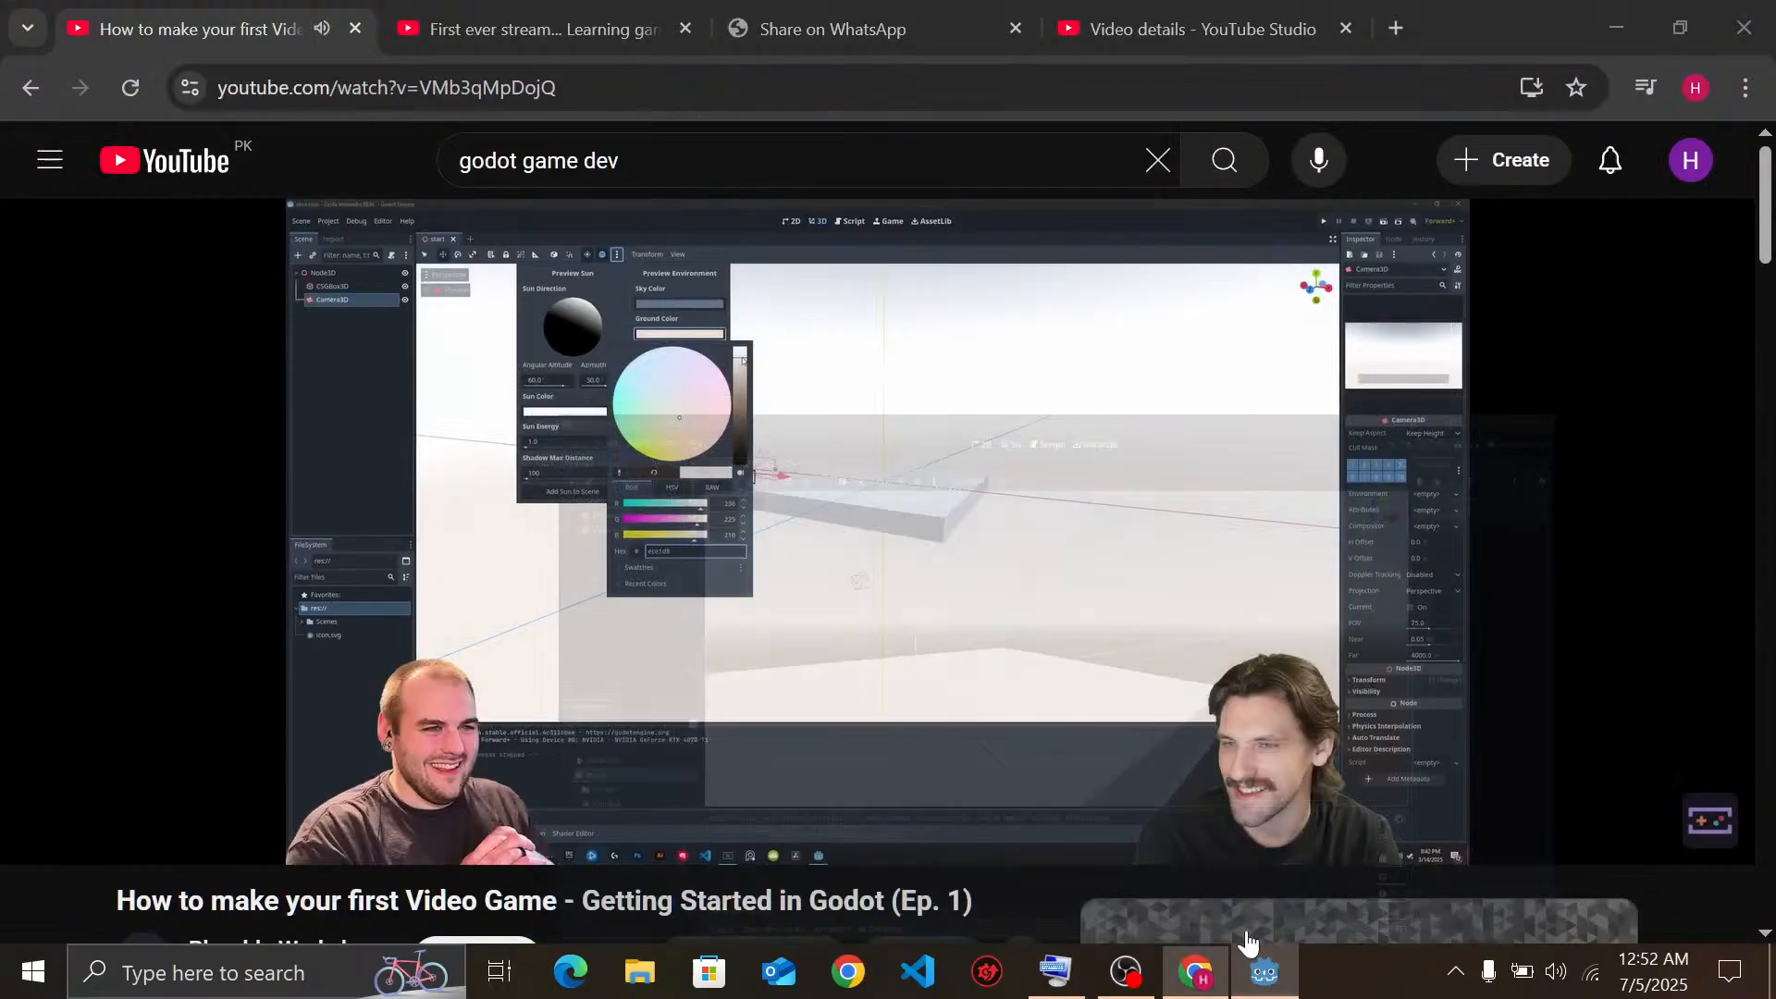
{"action": "scroll", "coordinate": [925, 833], "scroll_direction": "down", "scroll_amount": 3}
{"action": "scroll", "coordinate": [912, 745], "scroll_direction": "up", "scroll_amount": 3}
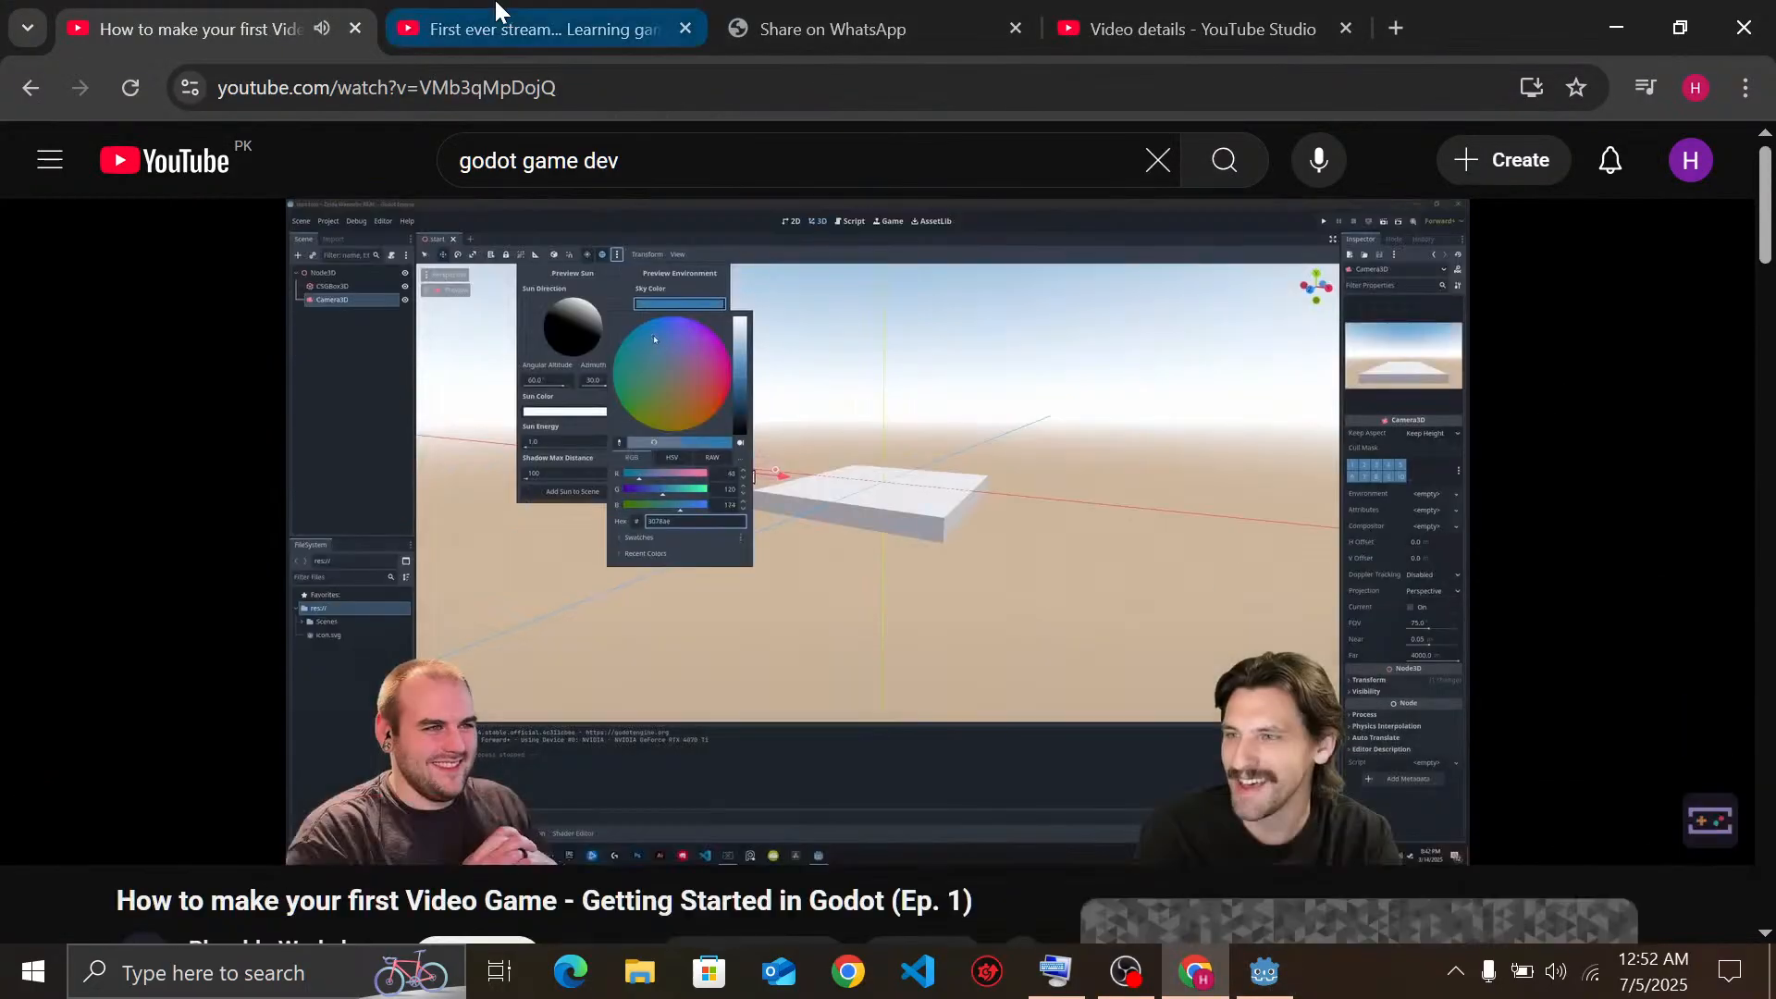
{"action": "left_click", "coordinate": [497, 11]}
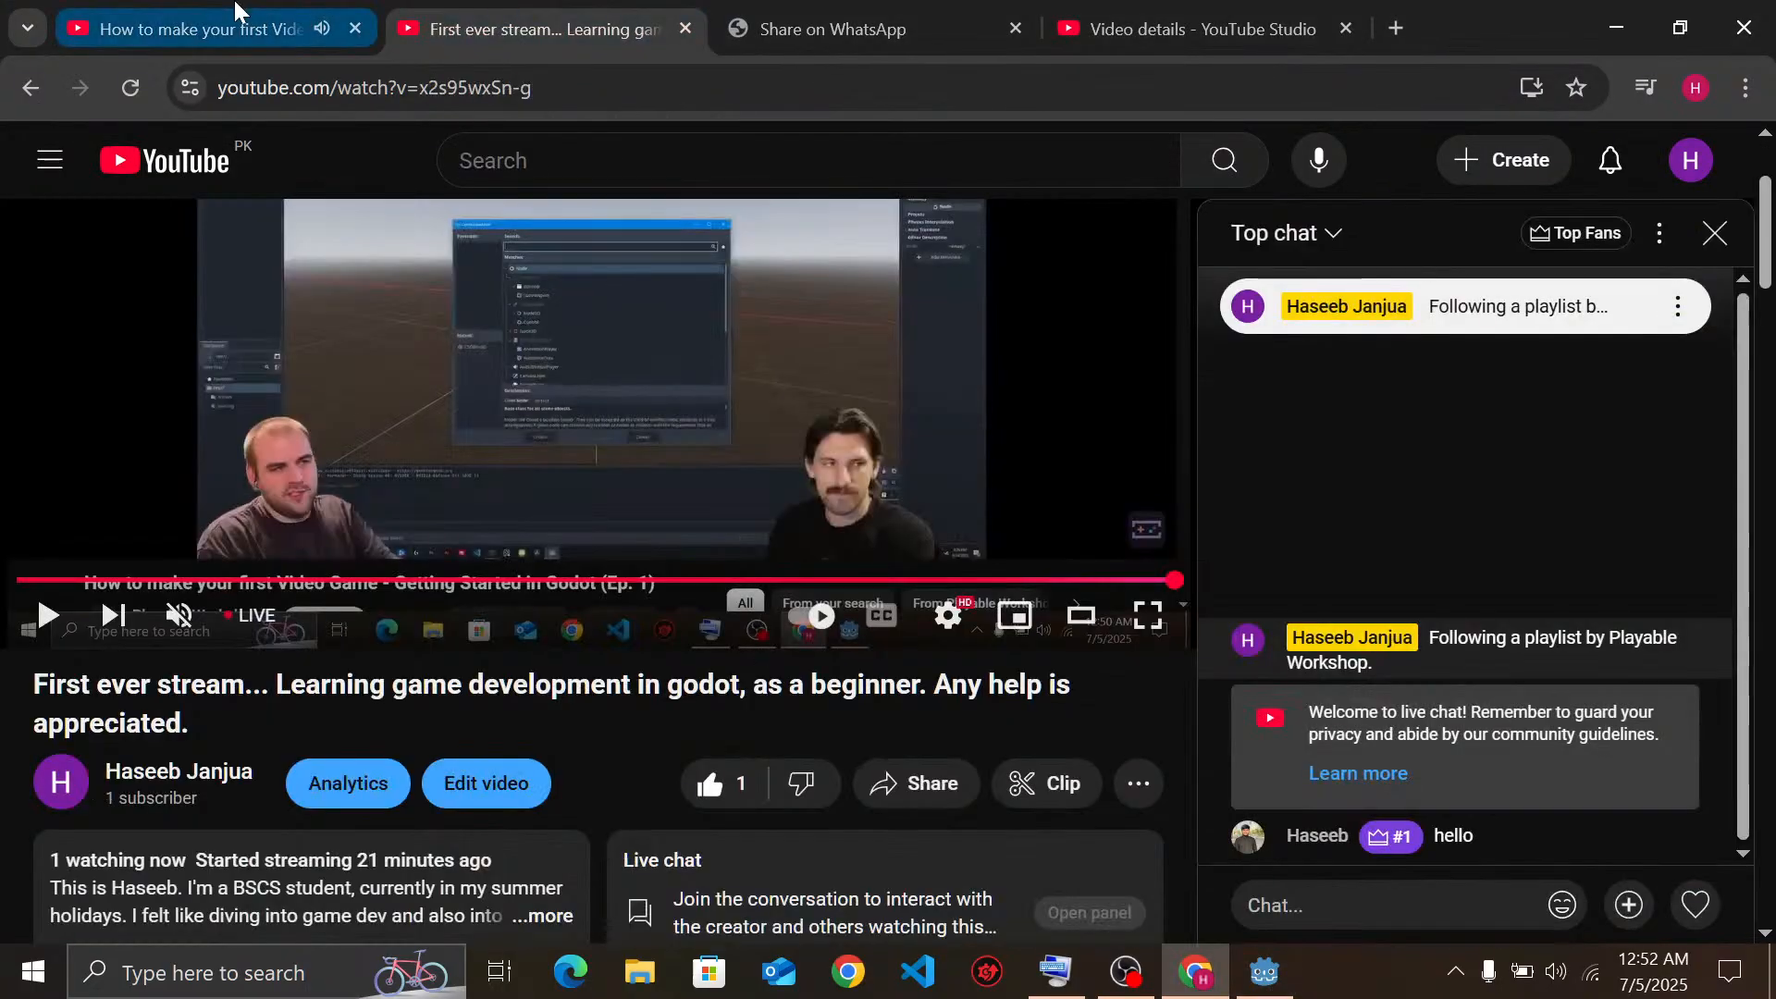
{"action": "left_click", "coordinate": [242, 9]}
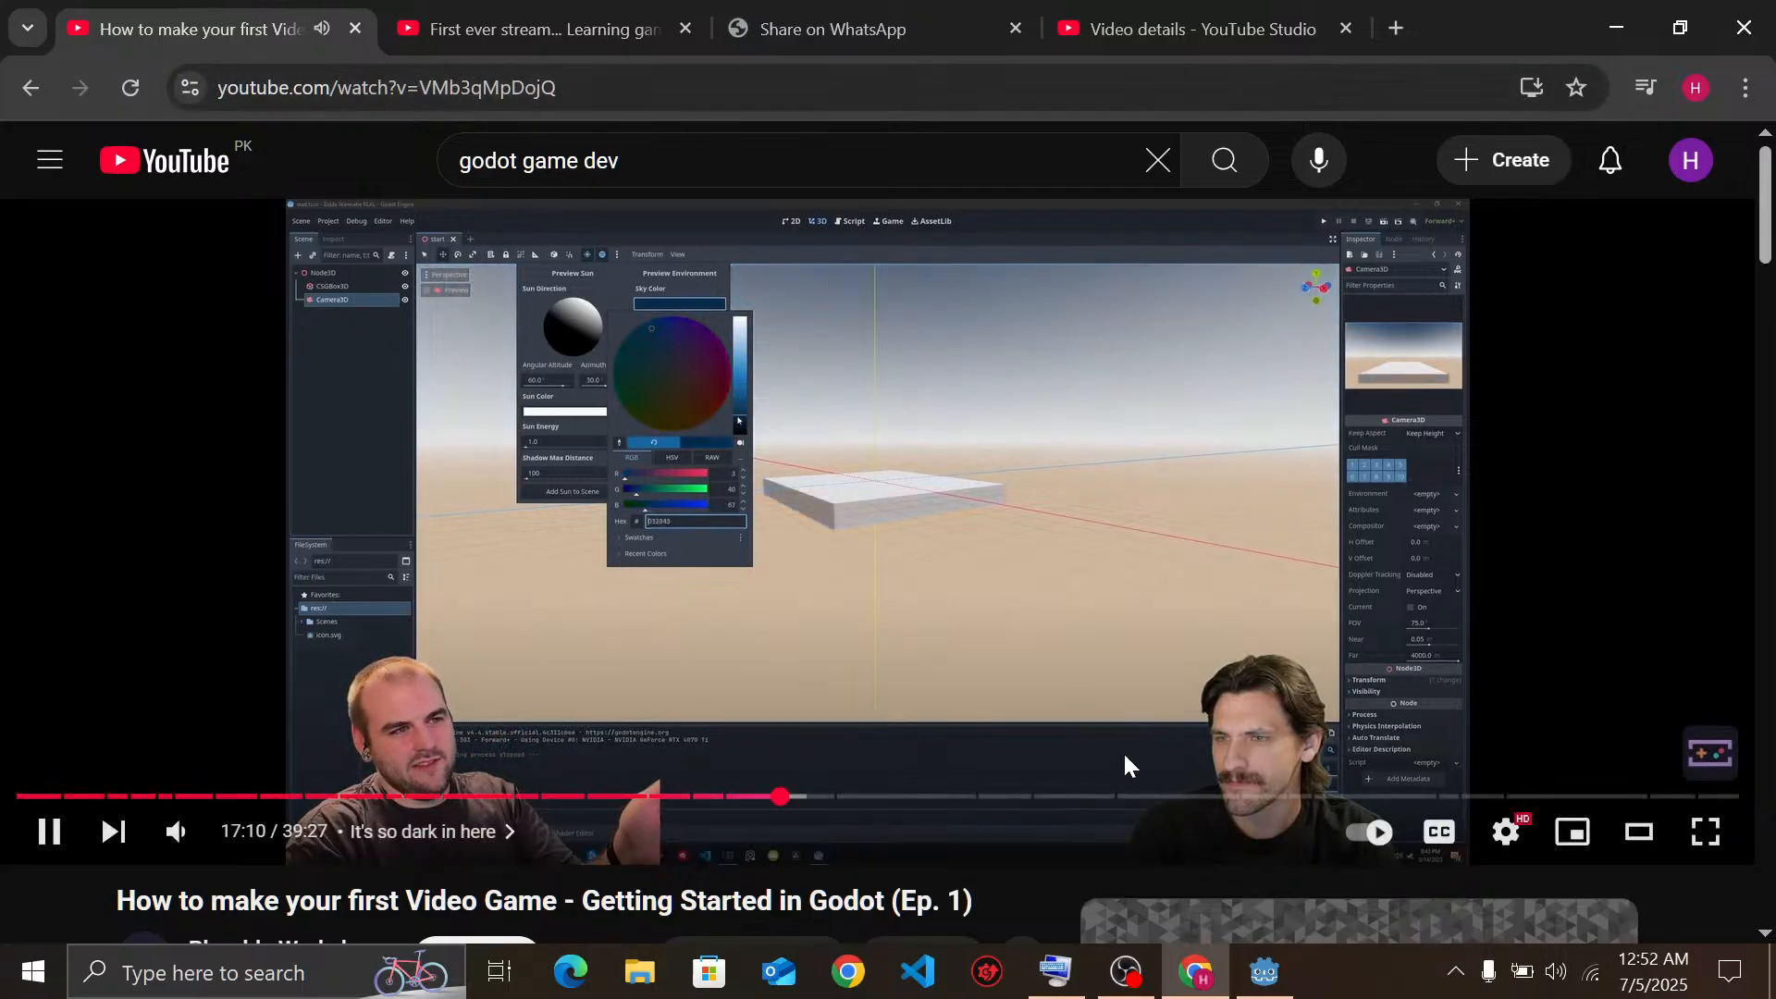
Pause the tutorial, switch to the Godot editor and set the preview environment's ground colour to dark brown #352b14
{"action": "left_click", "coordinate": [1124, 752]}
{"action": "key", "text": "alt+Tab"}
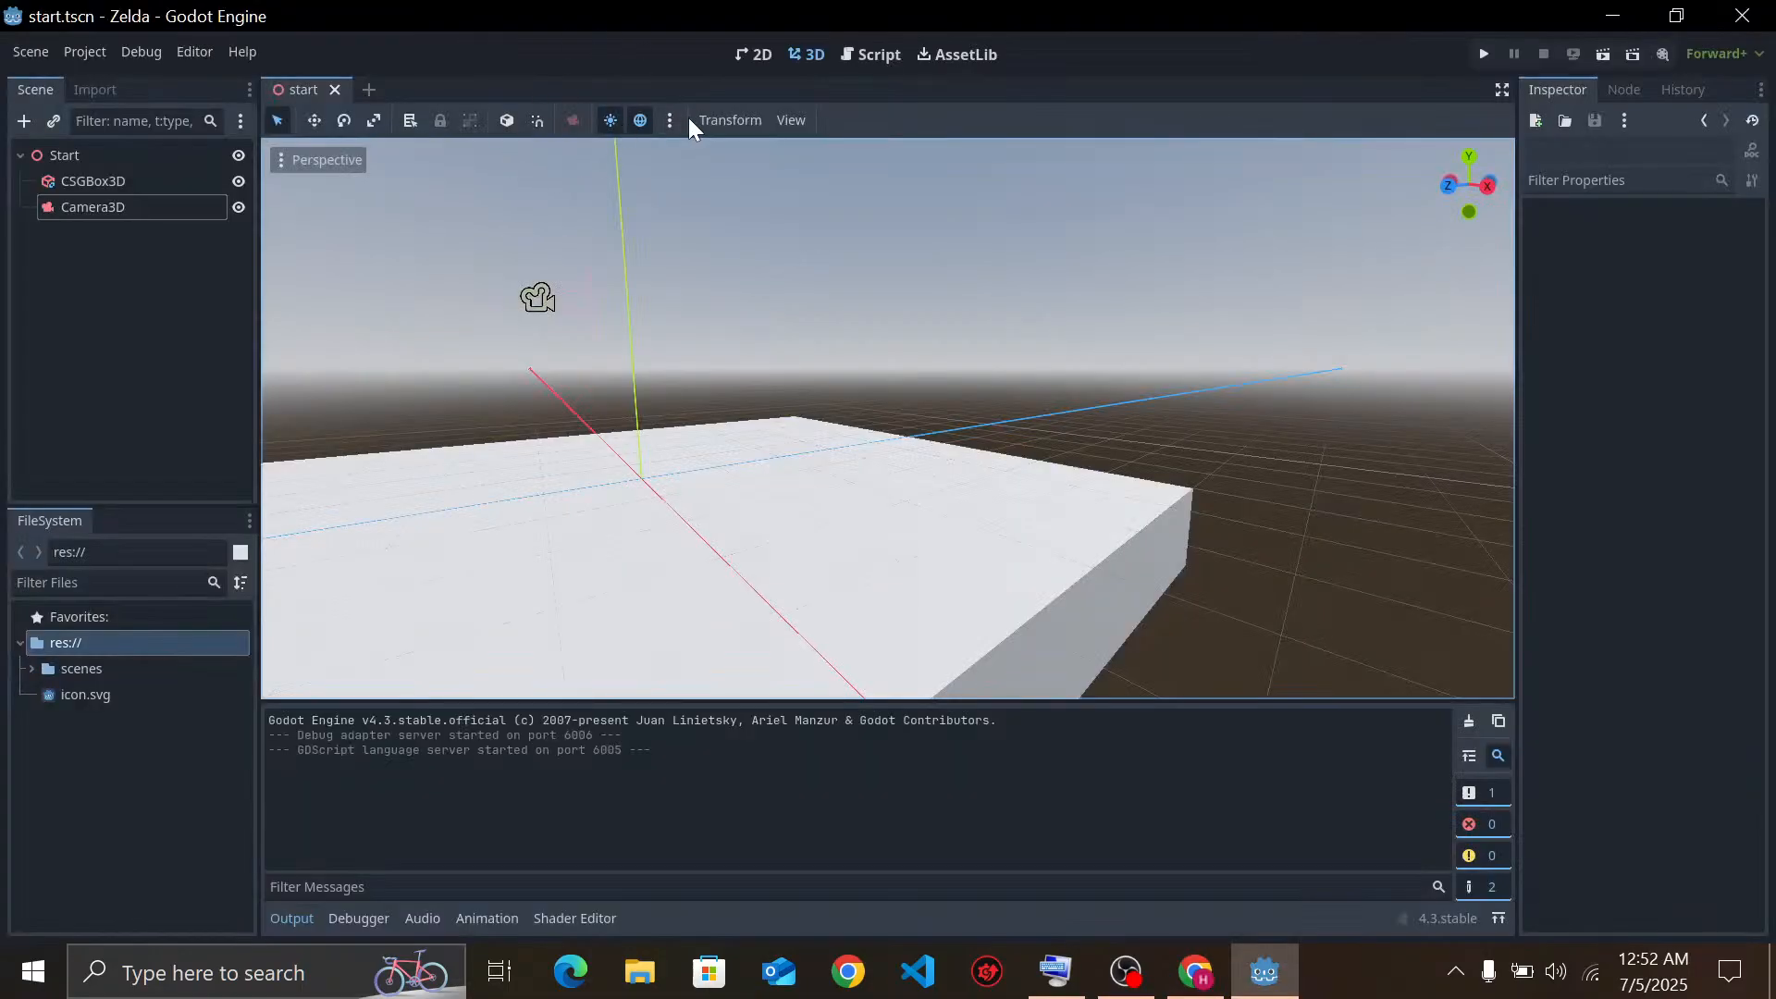
{"action": "left_click", "coordinate": [670, 121]}
{"action": "left_click", "coordinate": [816, 212]}
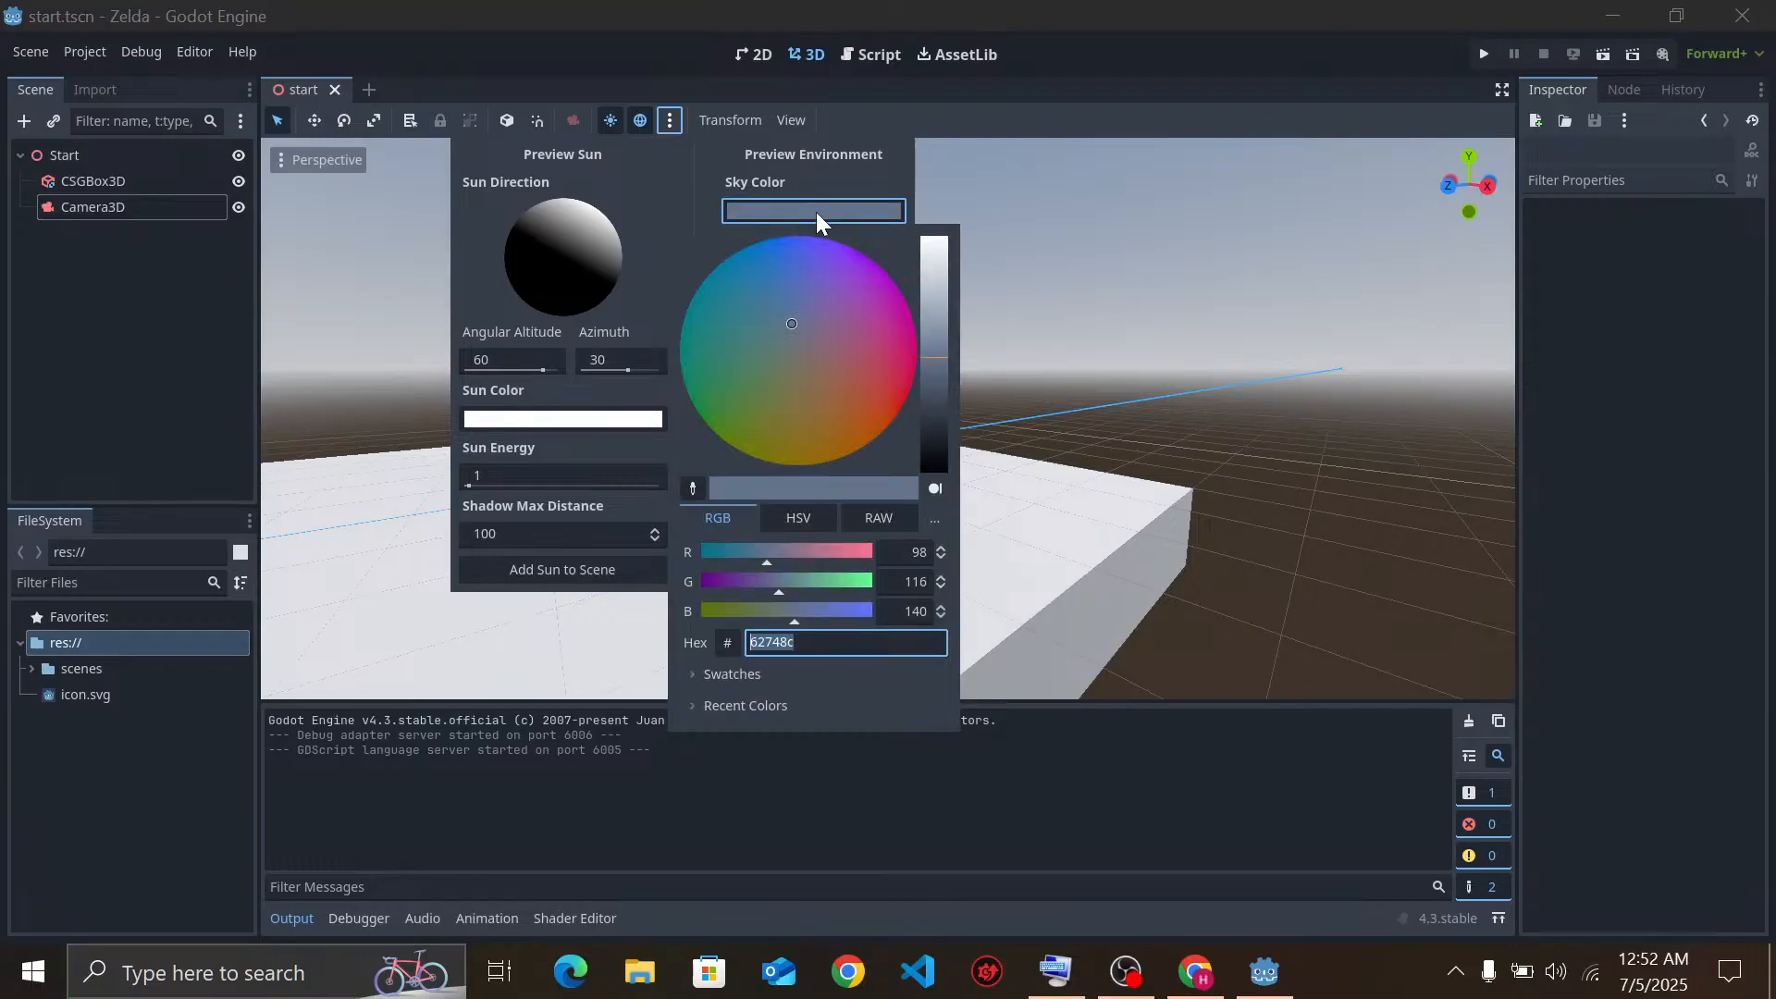
{"action": "left_click", "coordinate": [777, 202]}
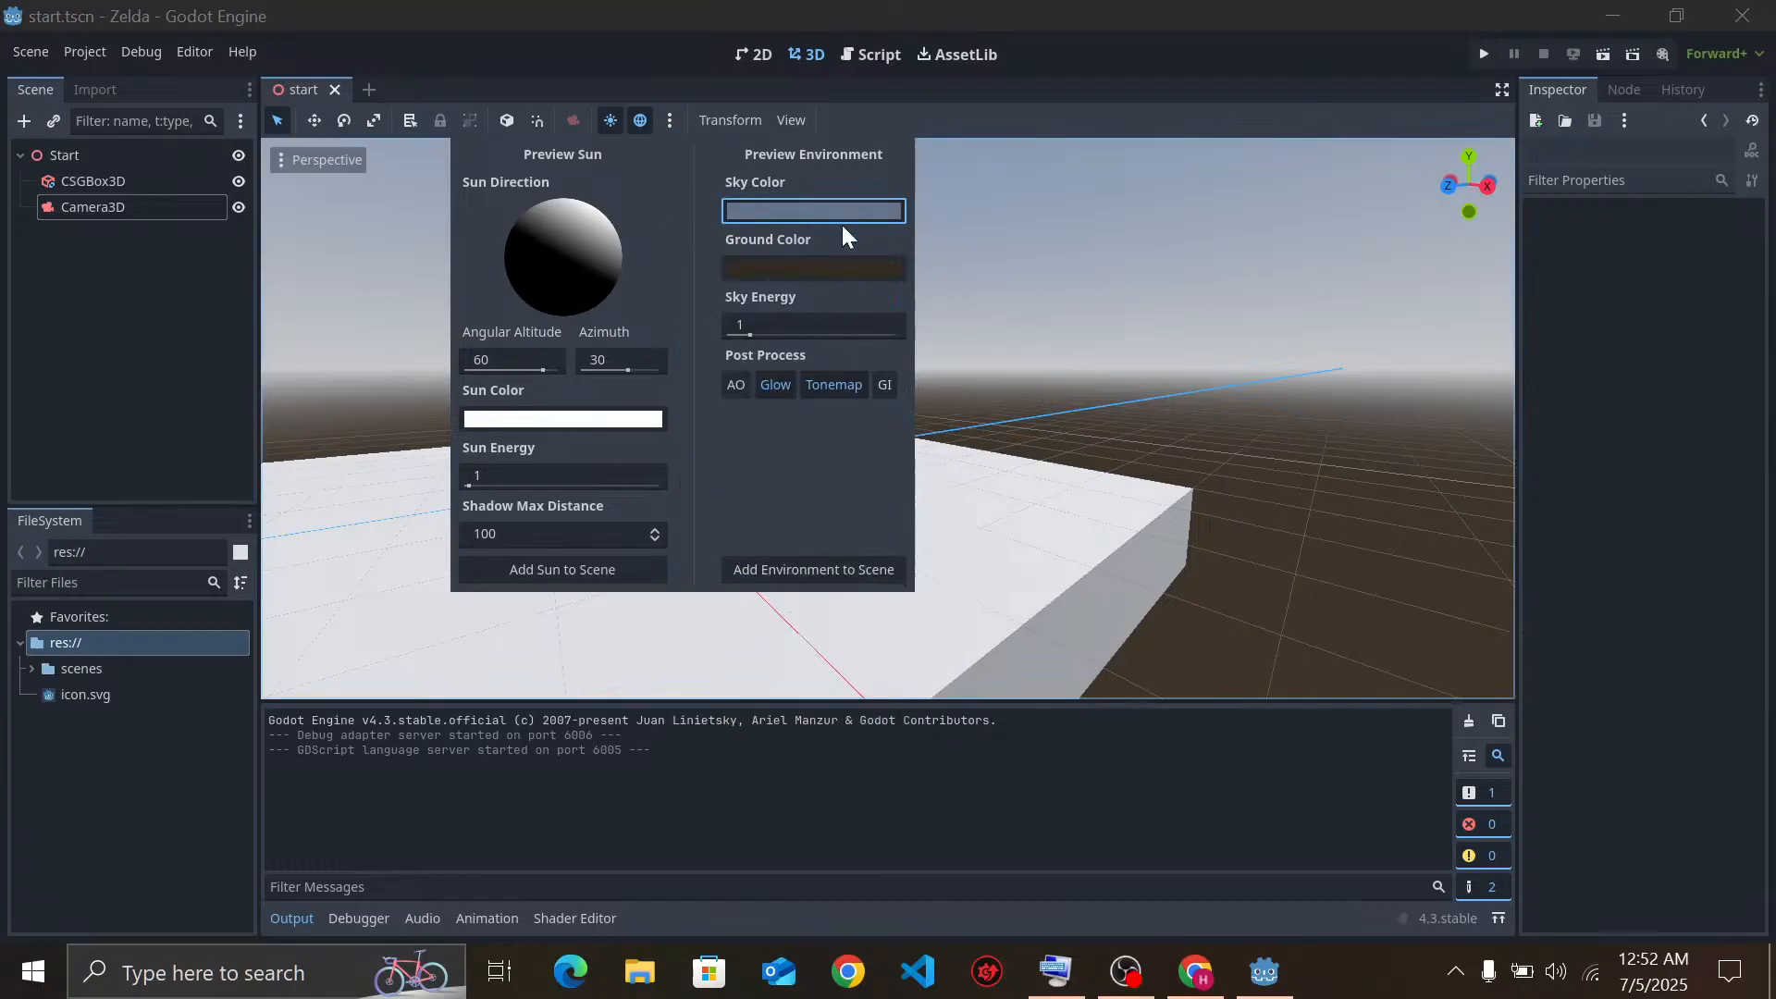
{"action": "left_click", "coordinate": [791, 269]}
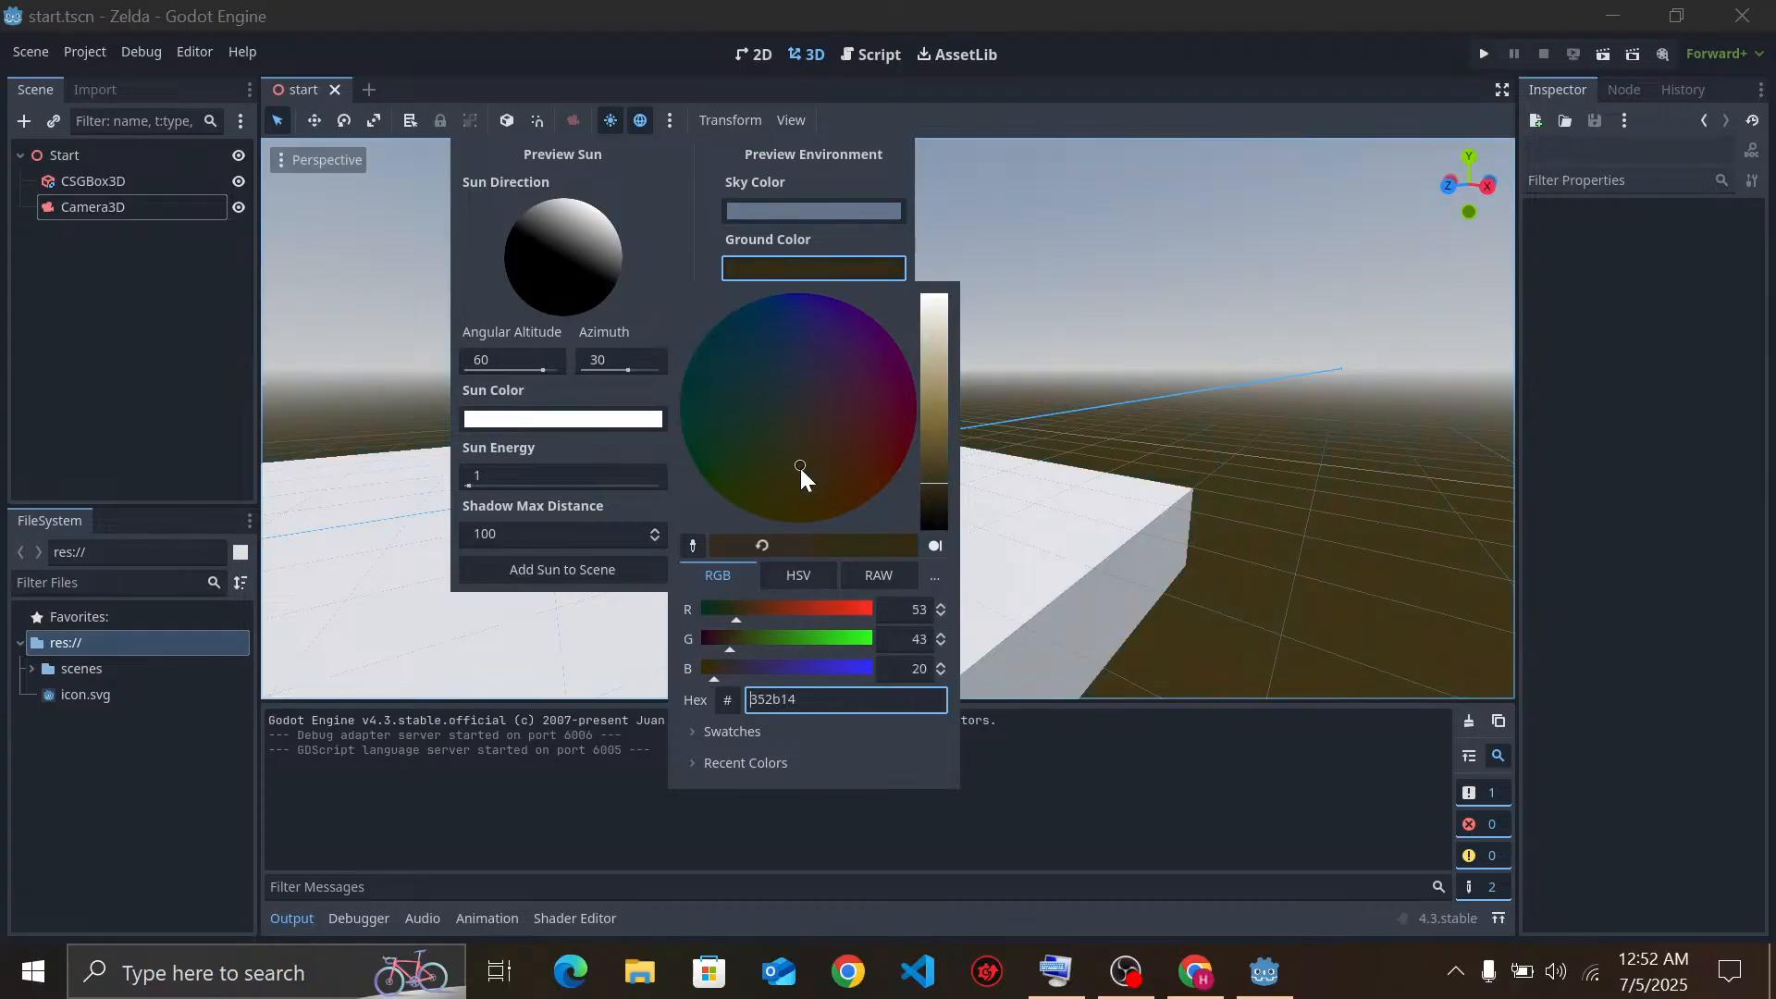
{"action": "left_click", "coordinate": [1018, 224]}
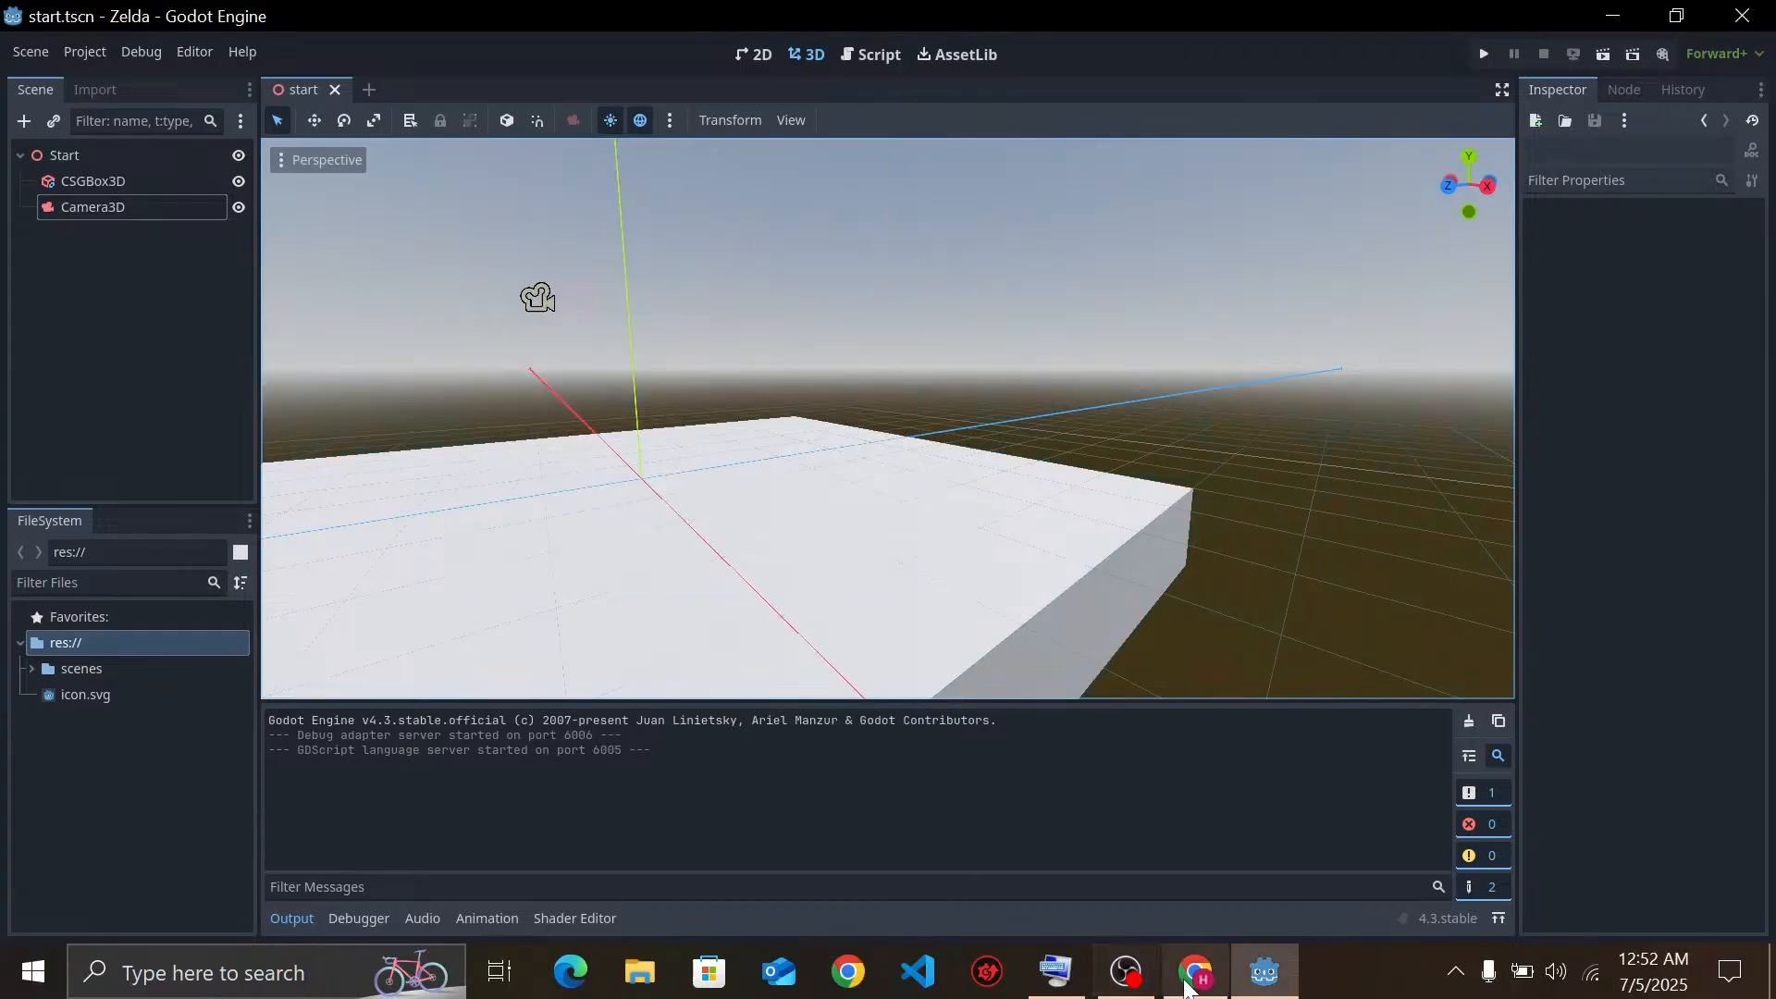
Switch back to the tutorial in Chrome and resume the chapter "It's so dark in here"
{"action": "left_click", "coordinate": [1195, 972]}
{"action": "left_click", "coordinate": [855, 581]}
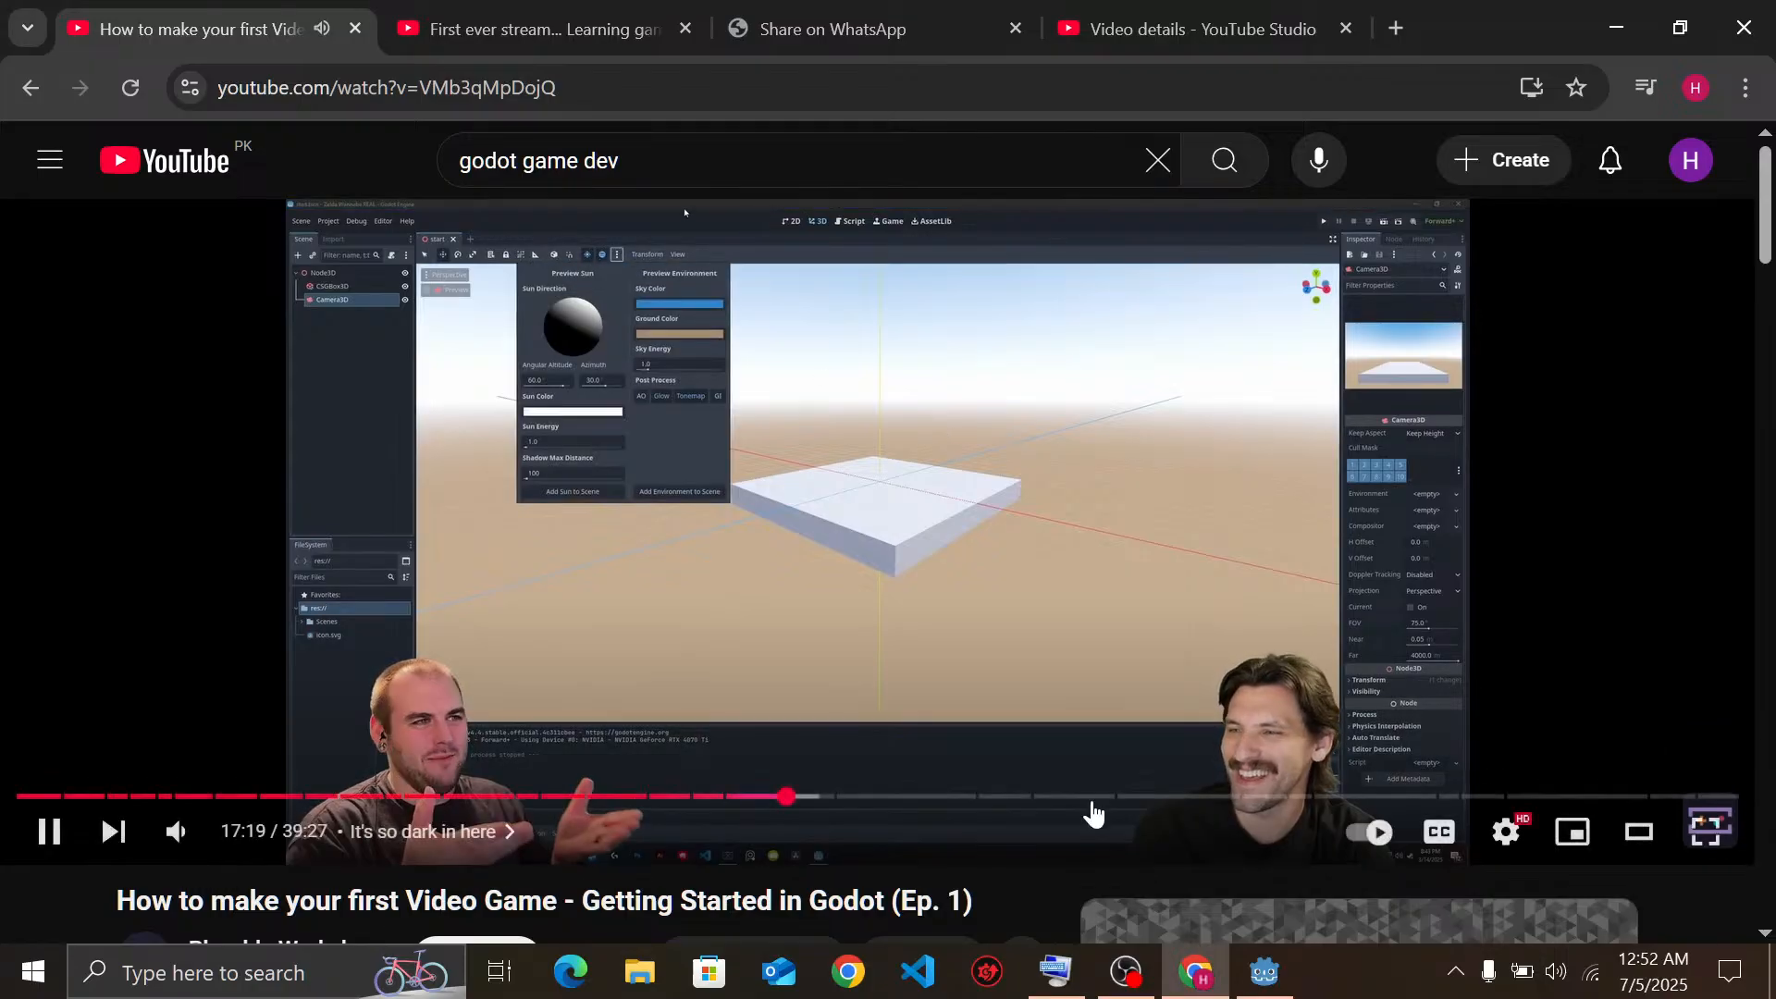
{"action": "scroll", "coordinate": [1175, 648], "scroll_direction": "down", "scroll_amount": 3}
{"action": "scroll", "coordinate": [1175, 641], "scroll_direction": "up", "scroll_amount": 3}
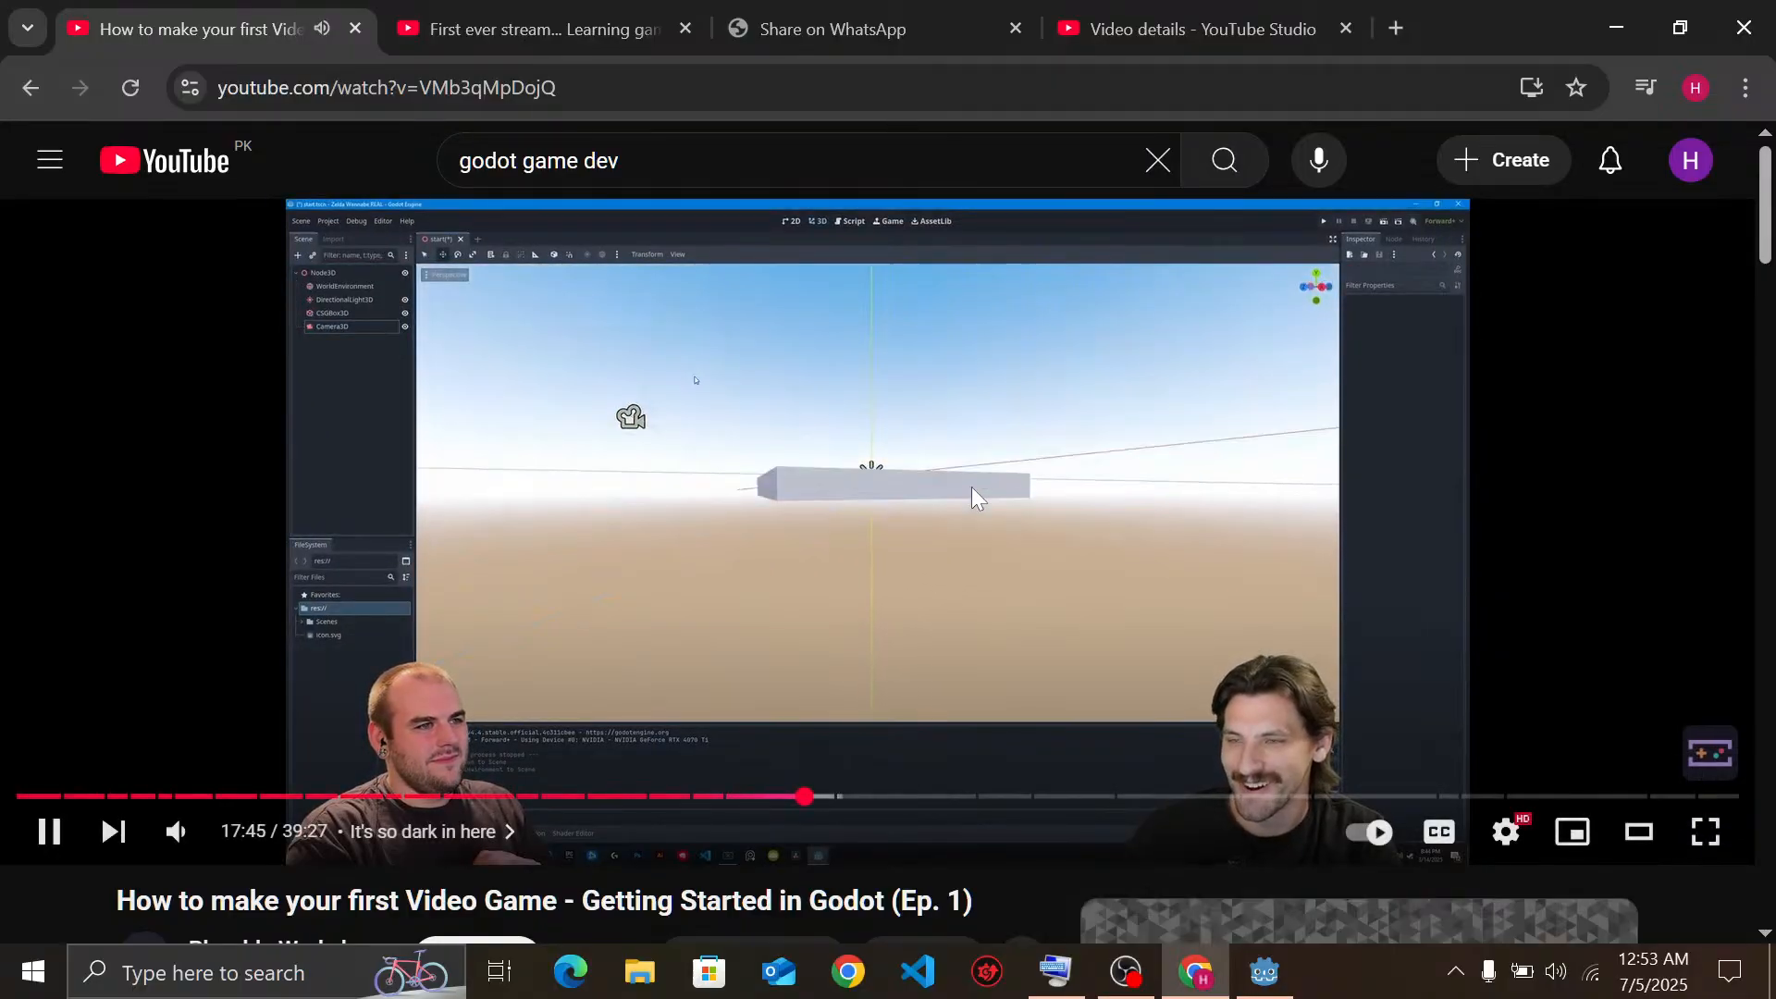
Rewind the tutorial to about 16:29 and rewatch how the preview sun and environment are set up
{"action": "left_click", "coordinate": [1084, 594]}
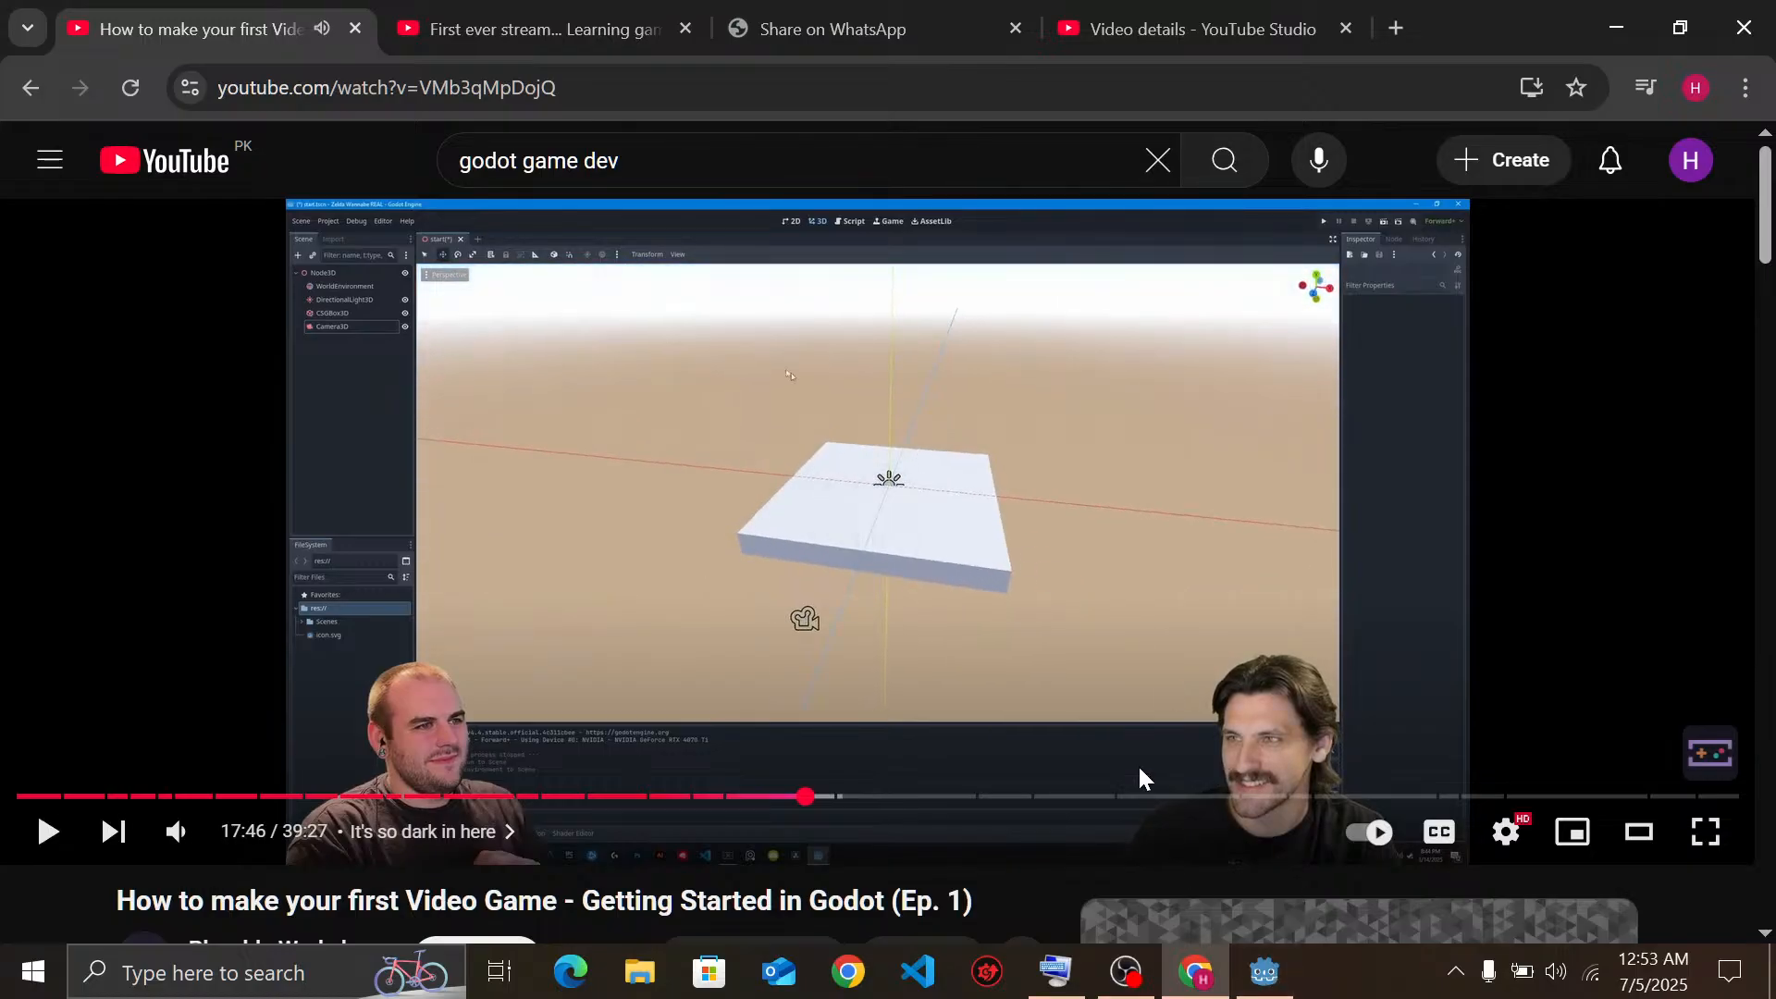
{"action": "key", "text": "Left"}
{"action": "key", "text": "Left"}
{"action": "left_click", "coordinate": [1121, 651]}
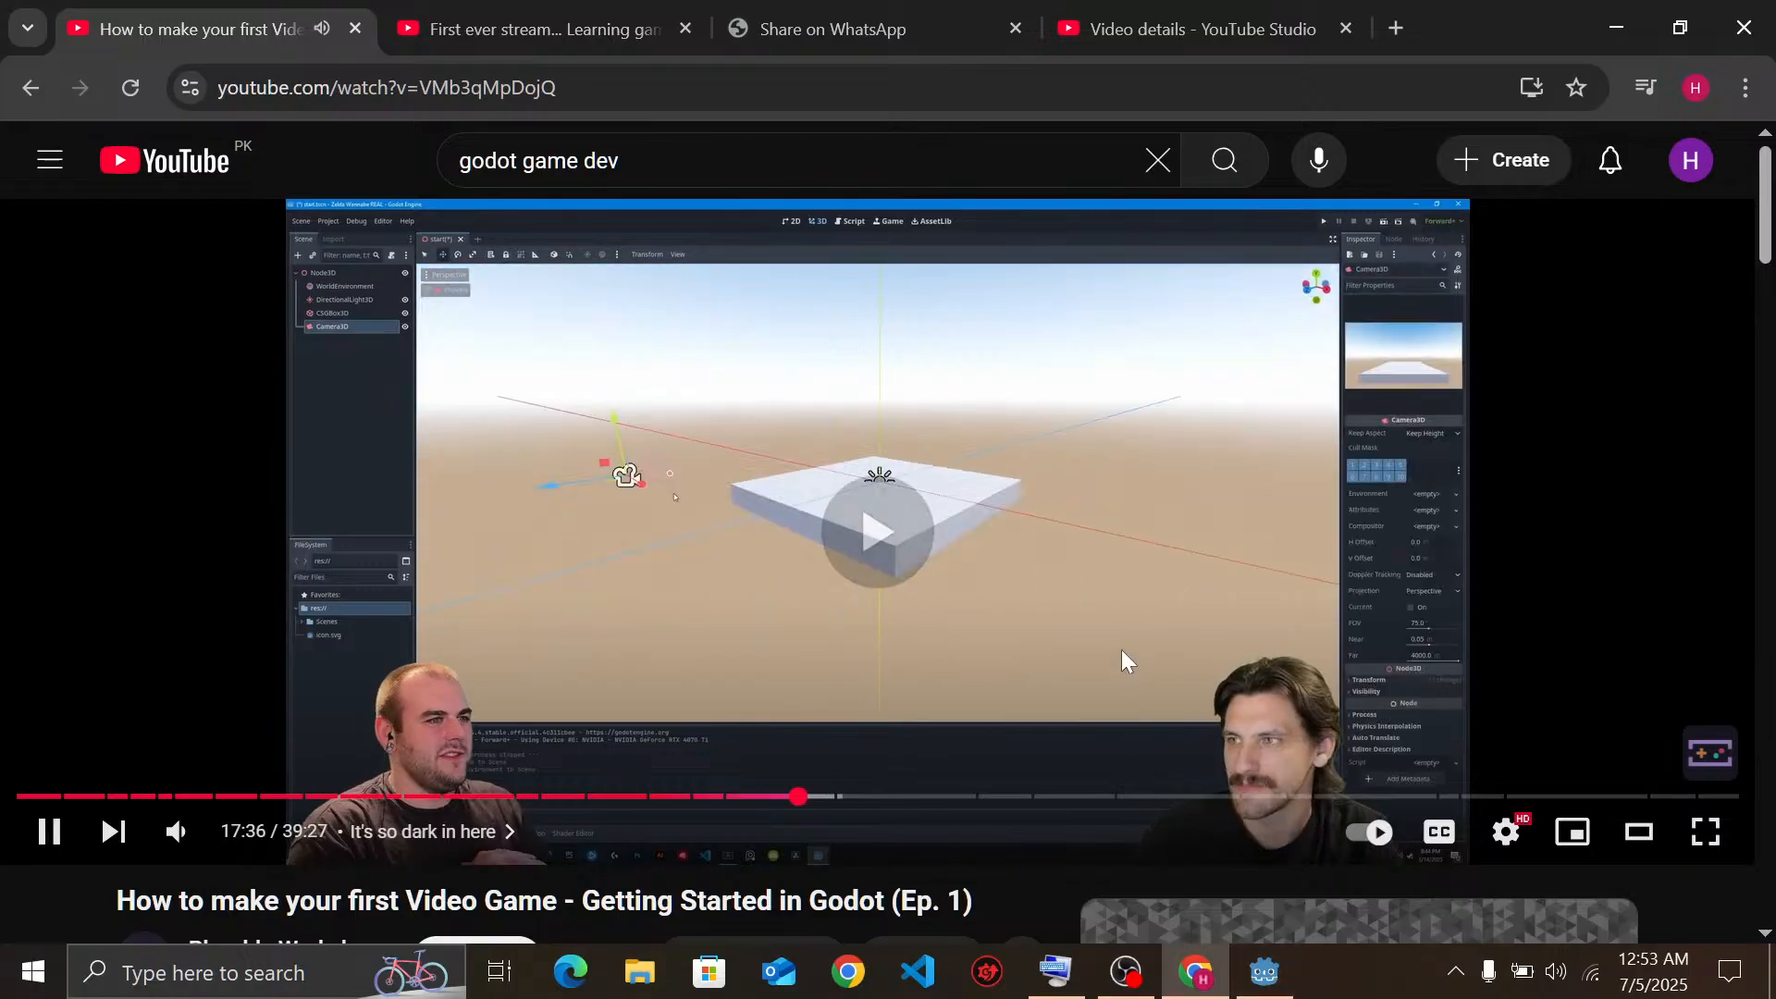
{"action": "key", "text": "Left"}
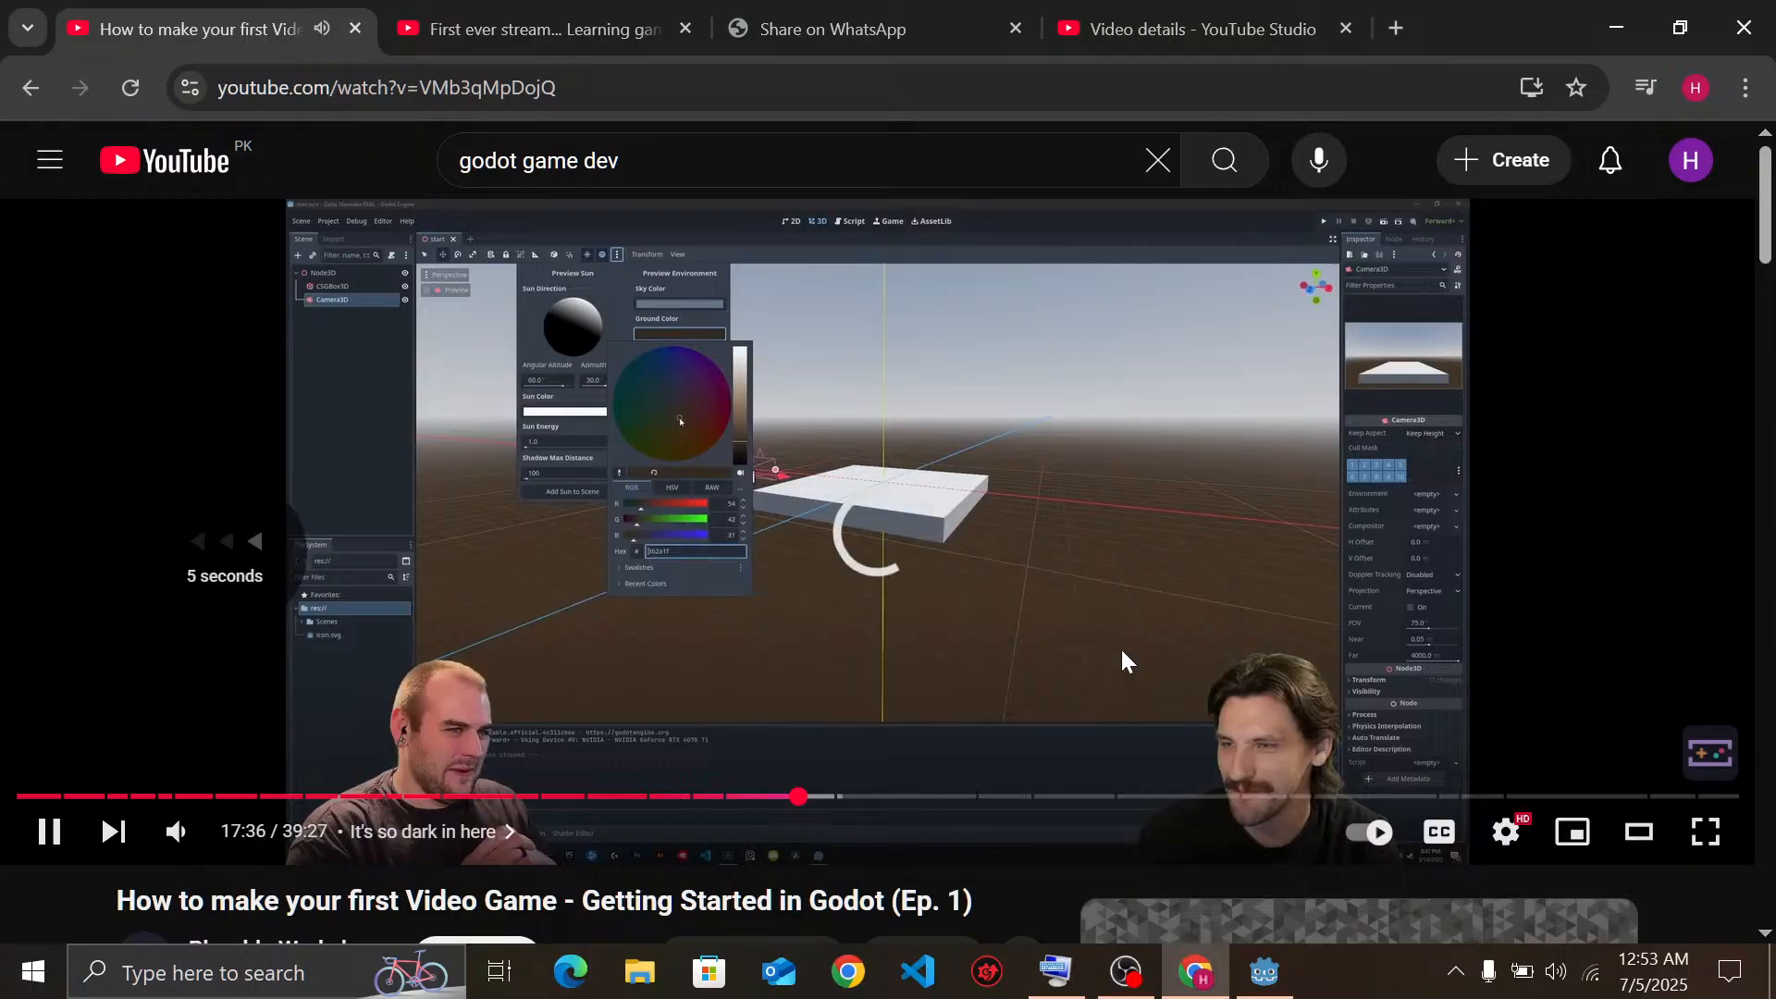
{"action": "key", "text": "Left"}
{"action": "key", "text": "Left"}
{"action": "key", "text": "Left"}
{"action": "key", "text": "Left"}
{"action": "key", "text": "Left"}
{"action": "key", "text": "Left"}
{"action": "key", "text": "Left"}
{"action": "key", "text": "Left"}
{"action": "key", "text": "Left"}
{"action": "key", "text": "Left"}
{"action": "key", "text": "Left"}
{"action": "key", "text": "Left"}
{"action": "key", "text": "Left"}
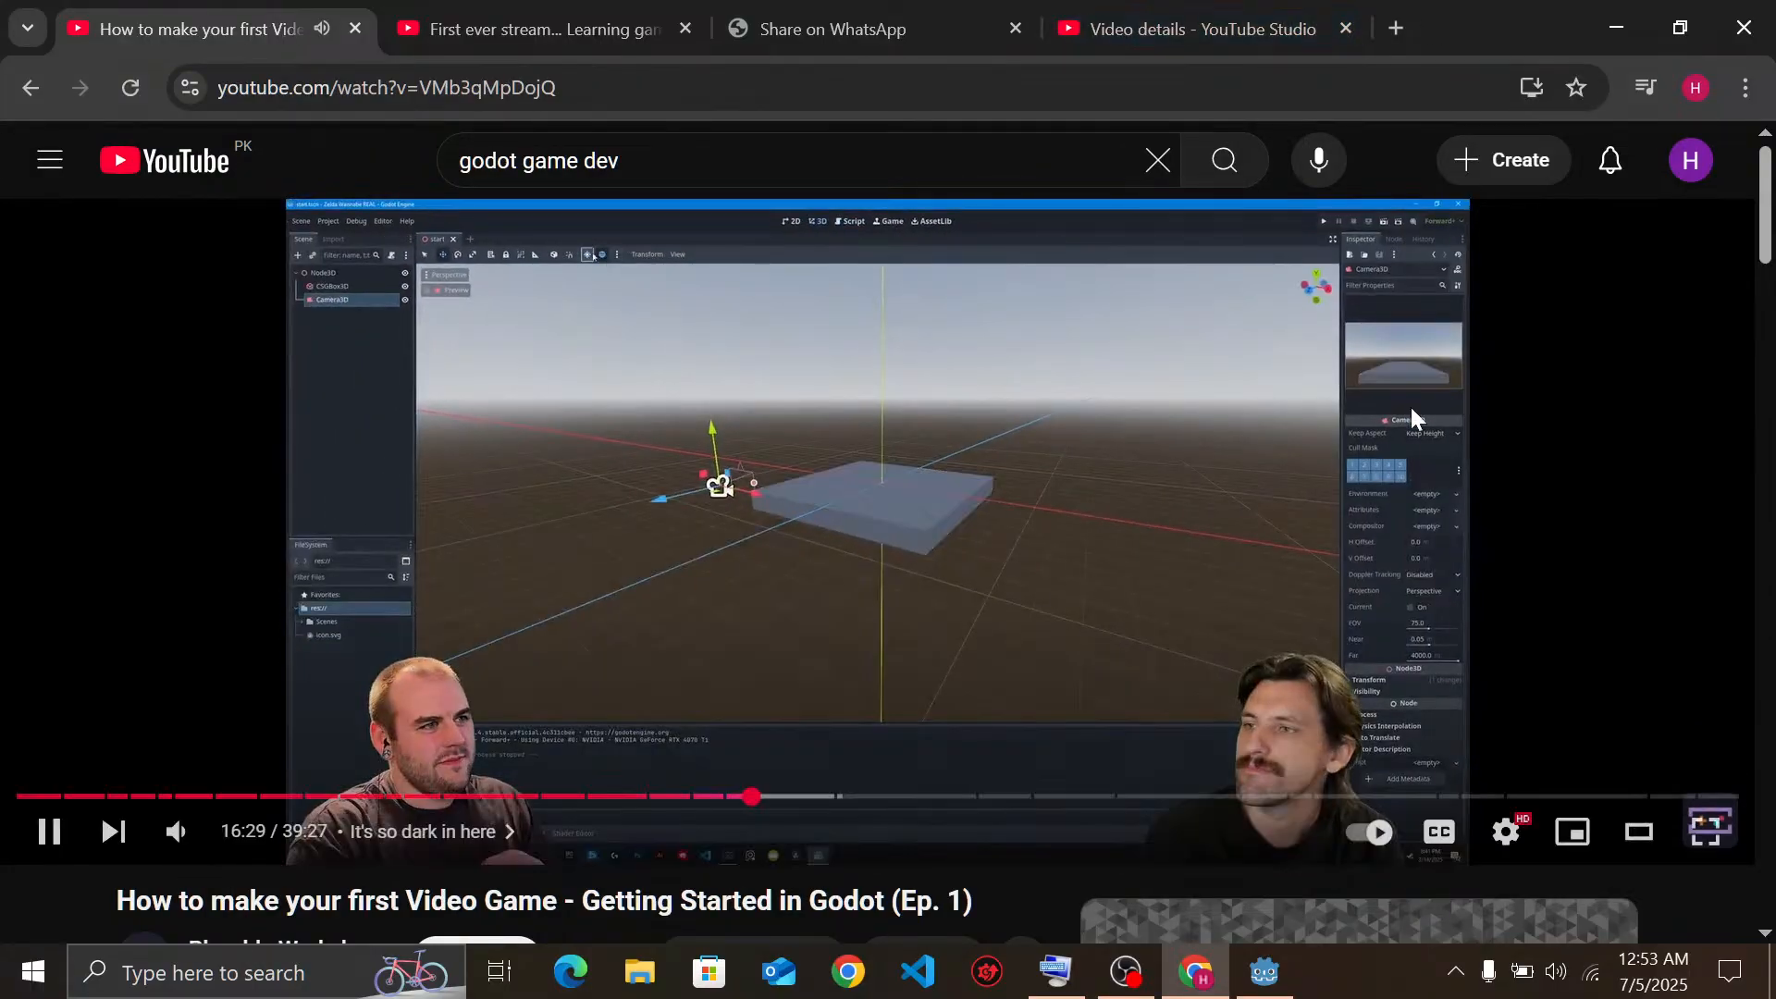
{"action": "left_click_drag", "start_coordinate": [1329, 435], "coordinate": [1347, 431]}
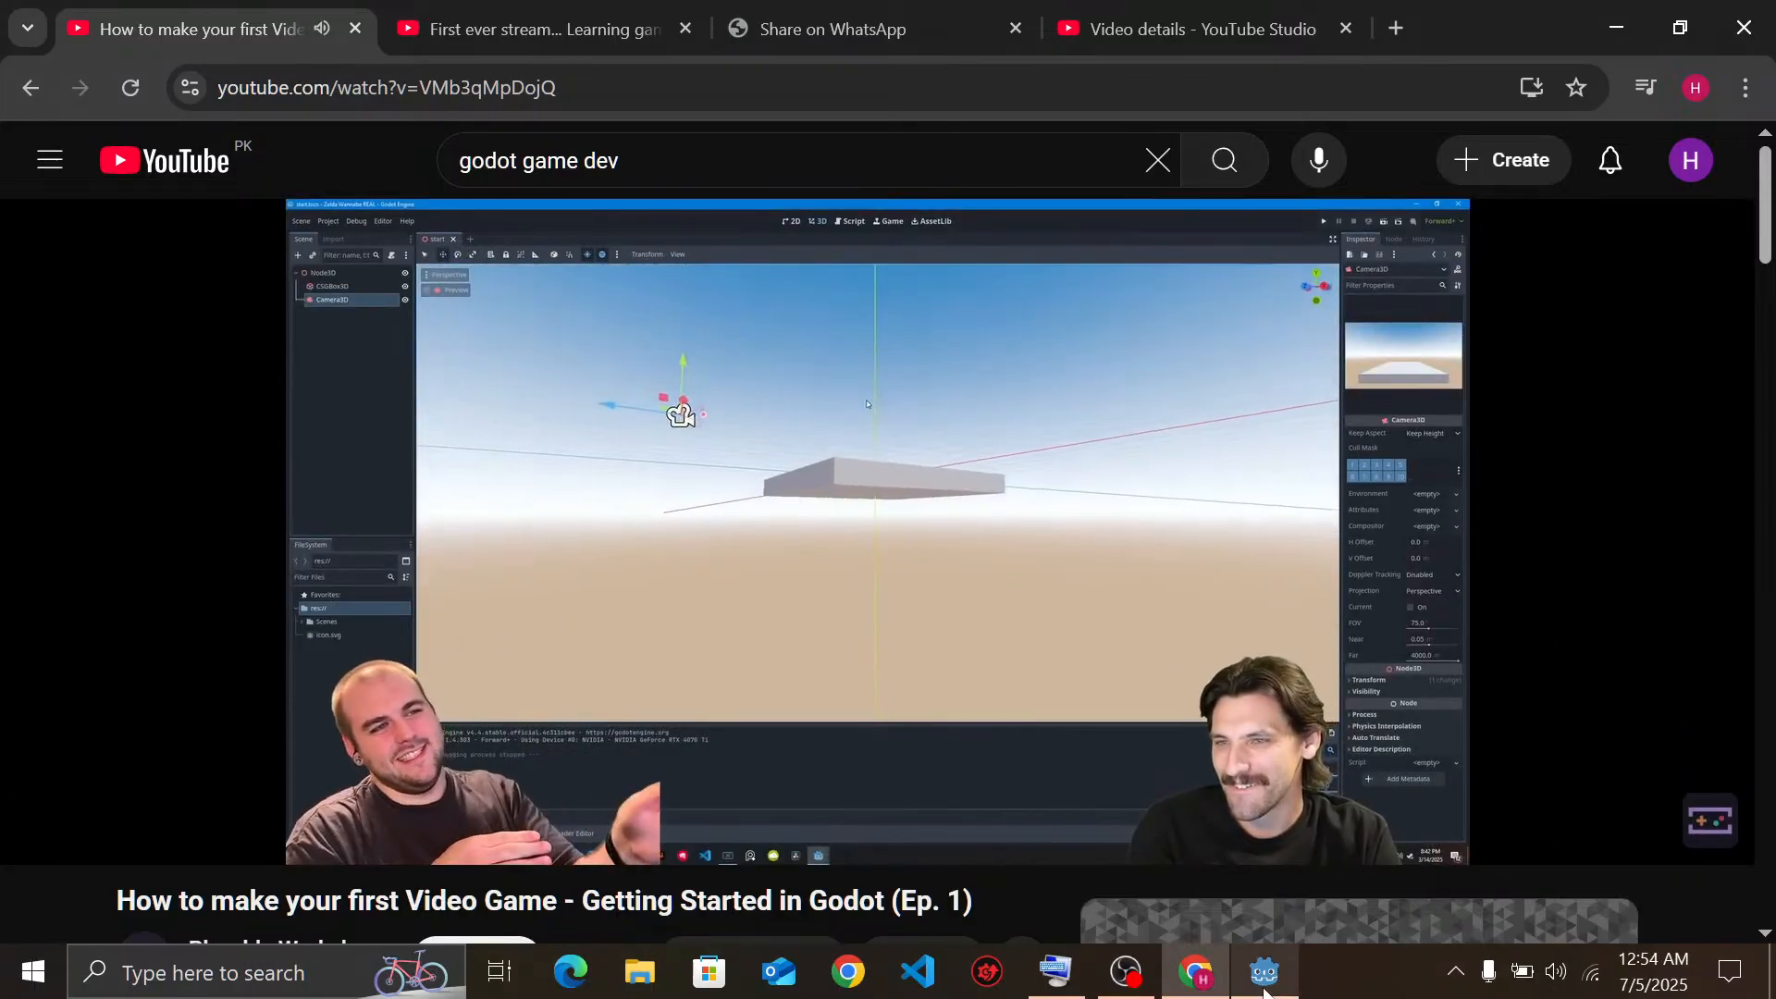
Switch to the Godot editor and set the preview environment's sky colour to blue #3557cd
{"action": "left_click", "coordinate": [1264, 971]}
{"action": "left_click", "coordinate": [670, 121]}
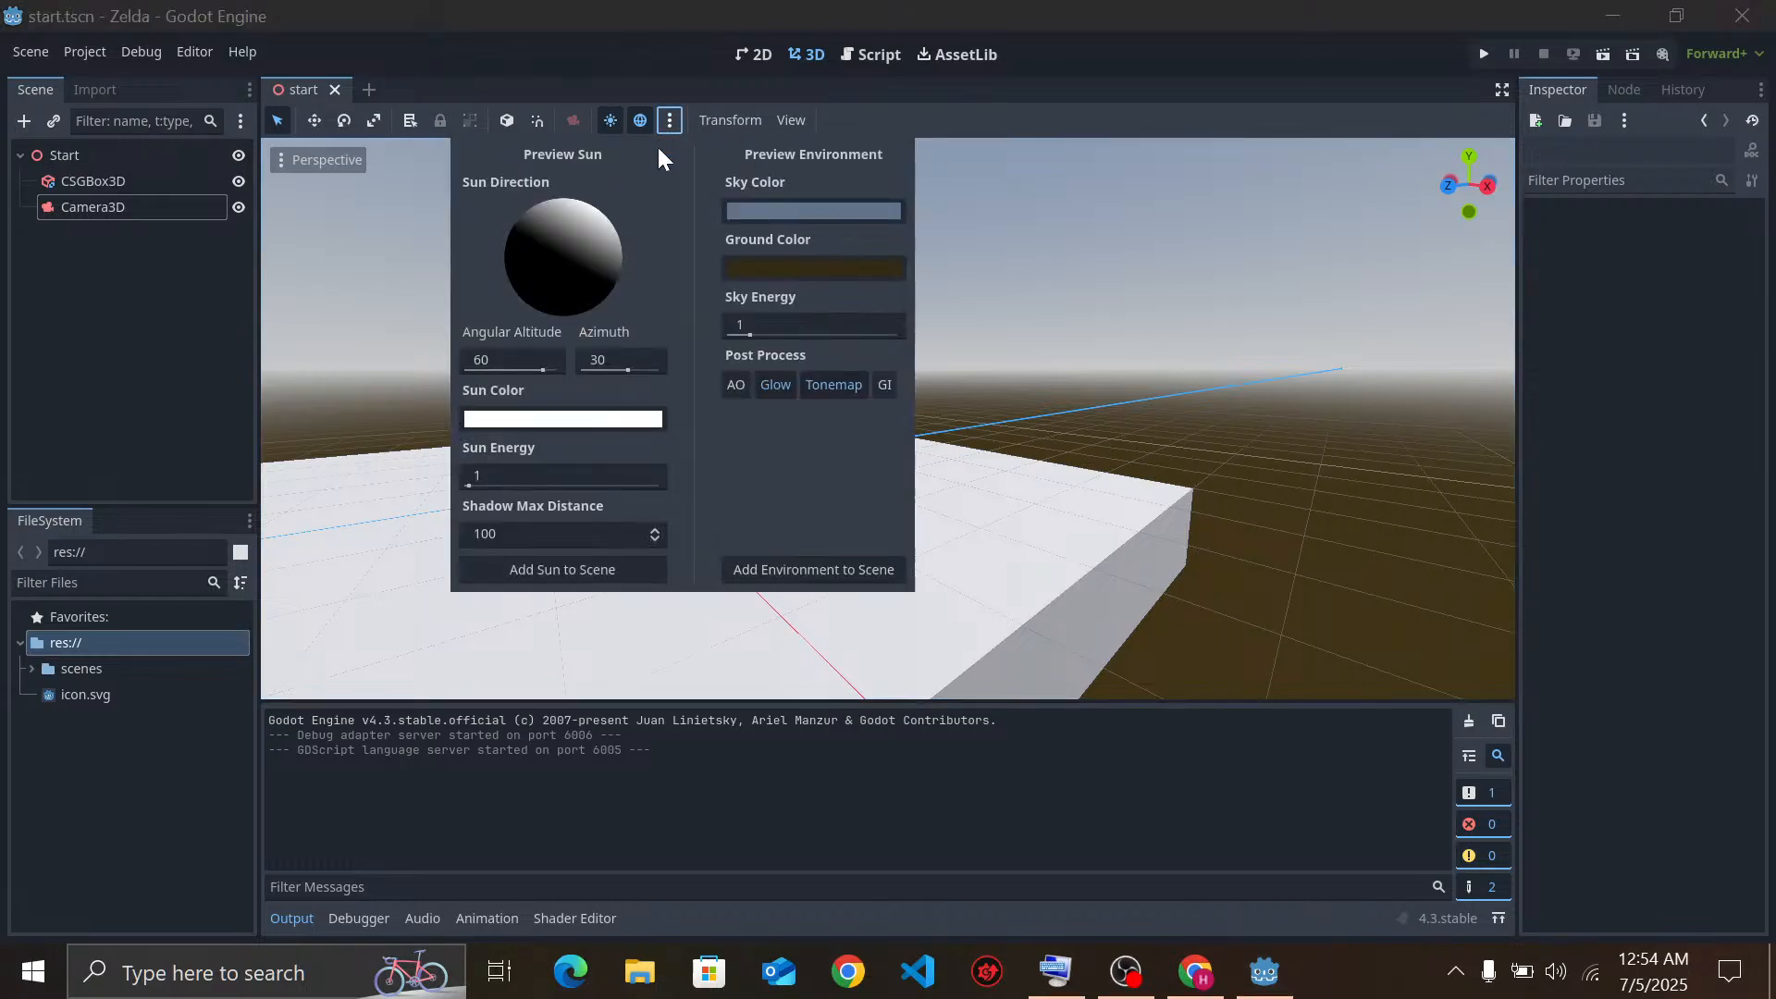
{"action": "left_click", "coordinate": [774, 212]}
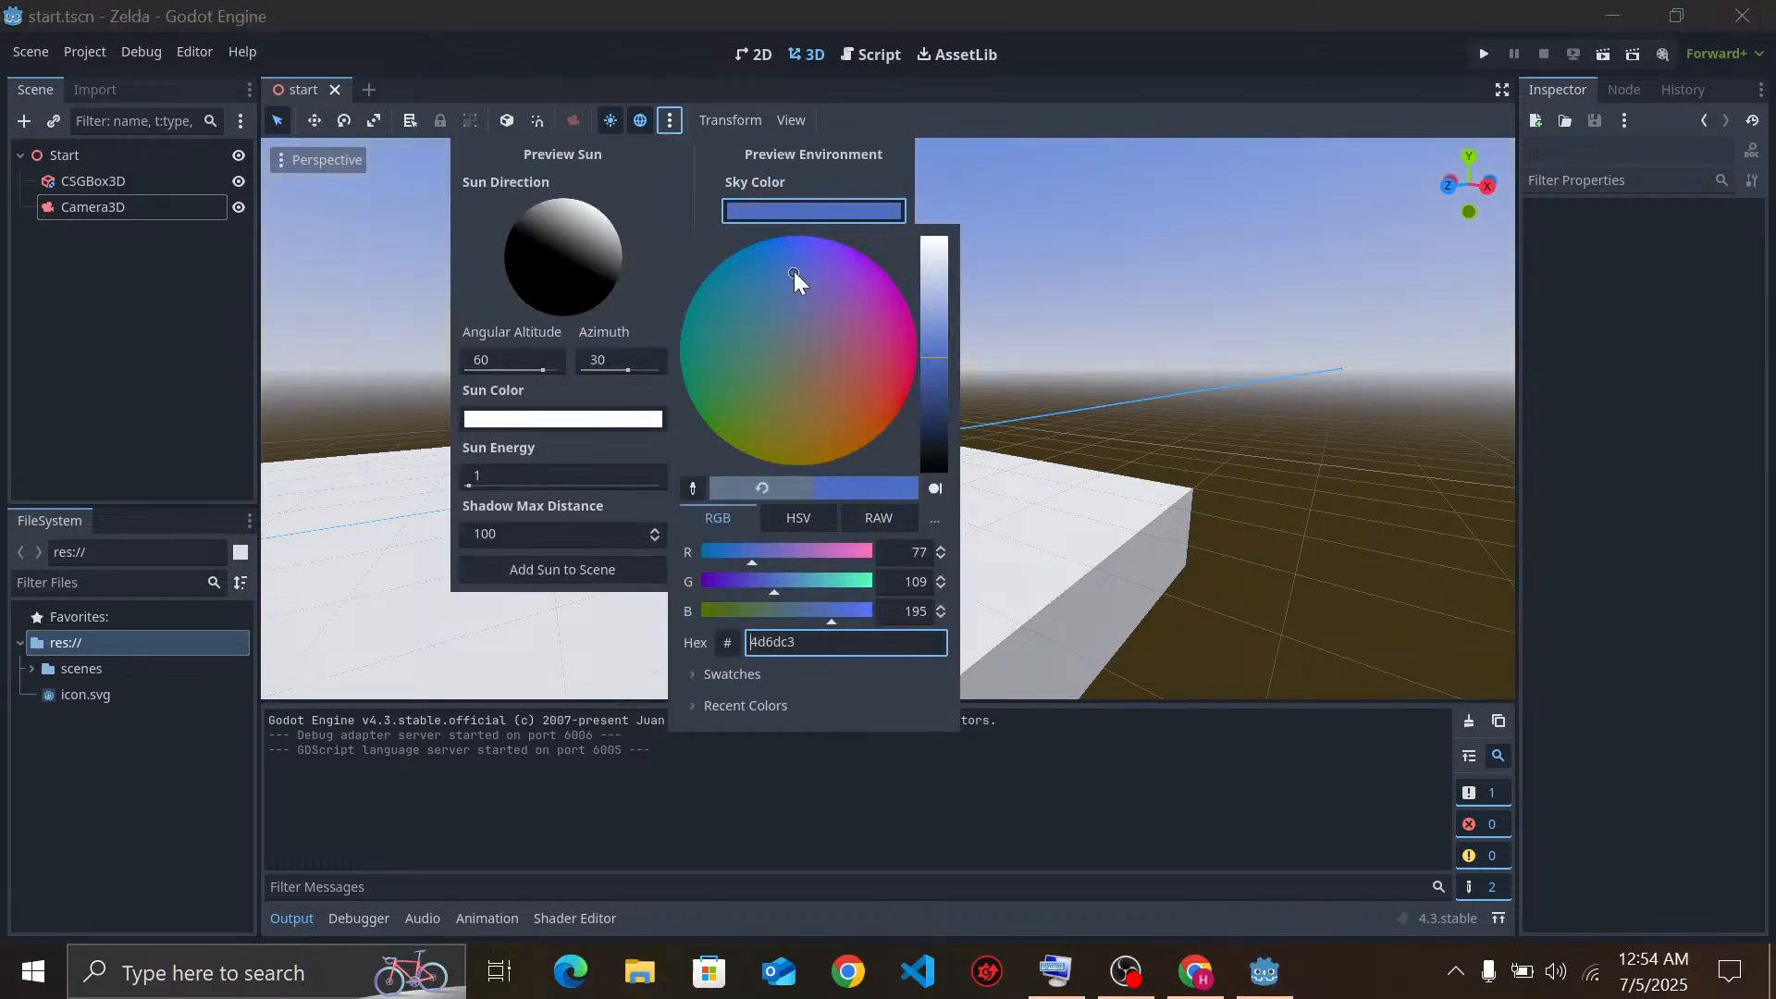
{"action": "mouse_move", "coordinate": [947, 361]}
{"action": "left_mouse_down"}
{"action": "mouse_move", "coordinate": [948, 391]}
{"action": "mouse_move", "coordinate": [939, 307]}
{"action": "mouse_move", "coordinate": [952, 381]}
{"action": "left_mouse_up"}
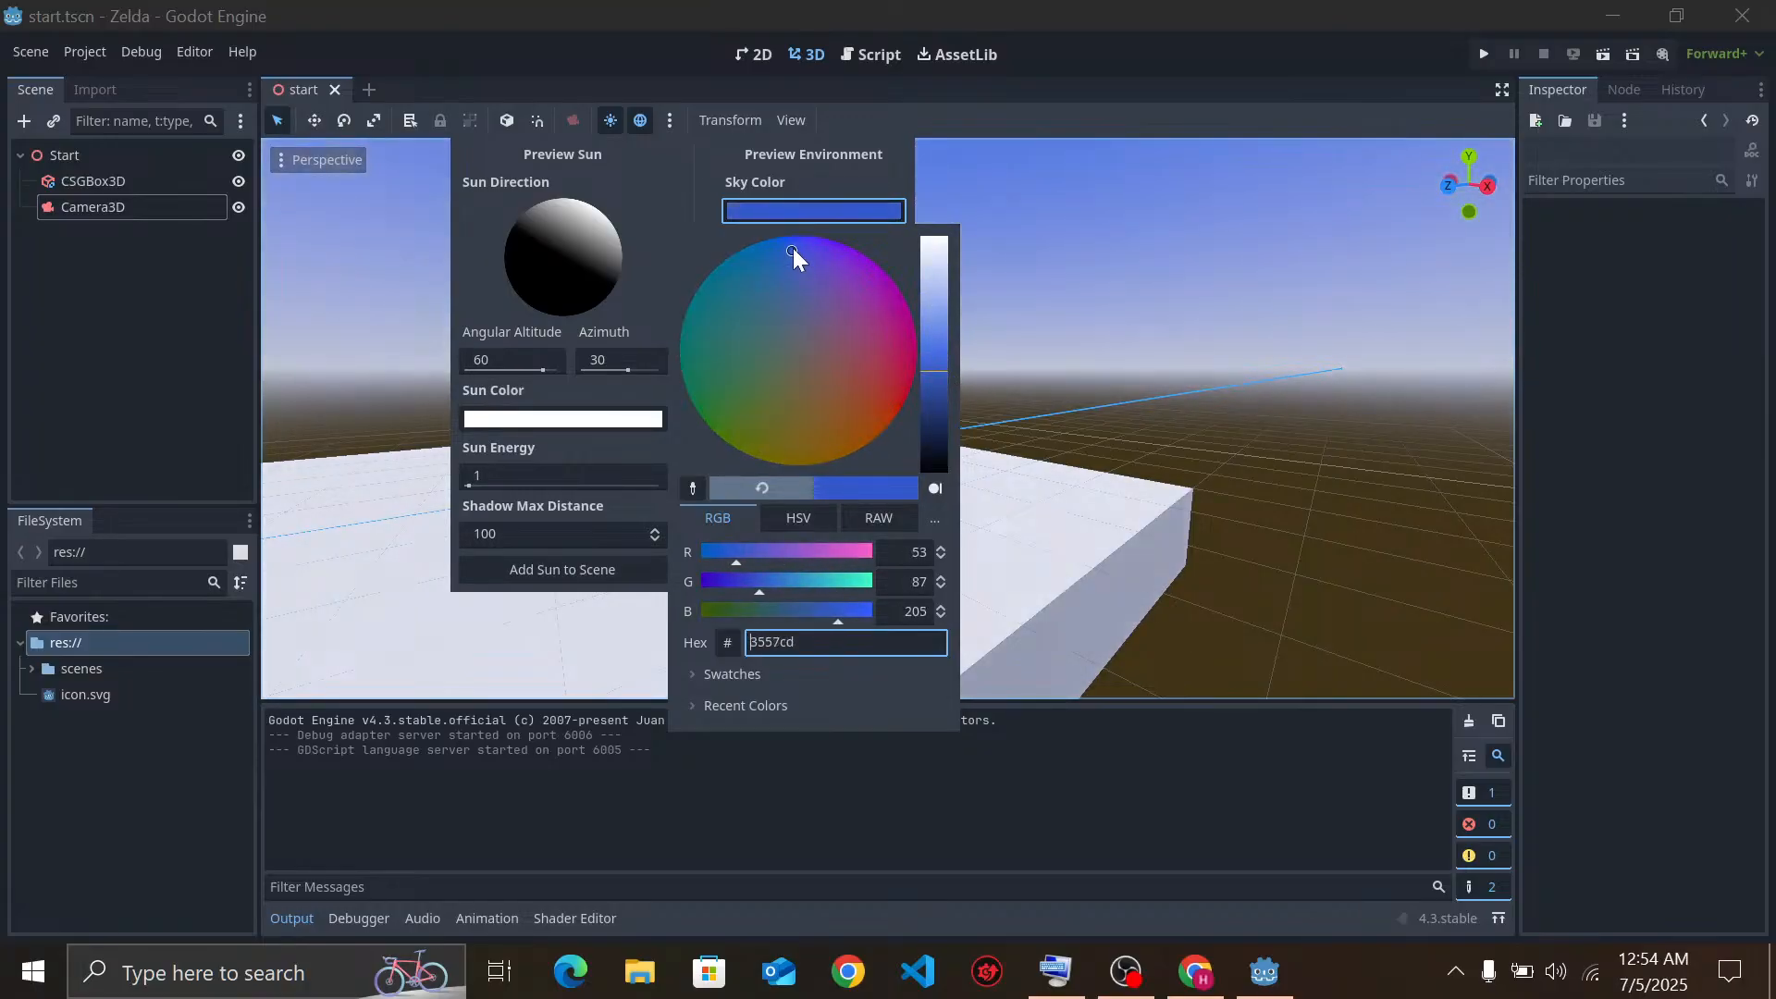
{"action": "left_click", "coordinate": [1088, 497]}
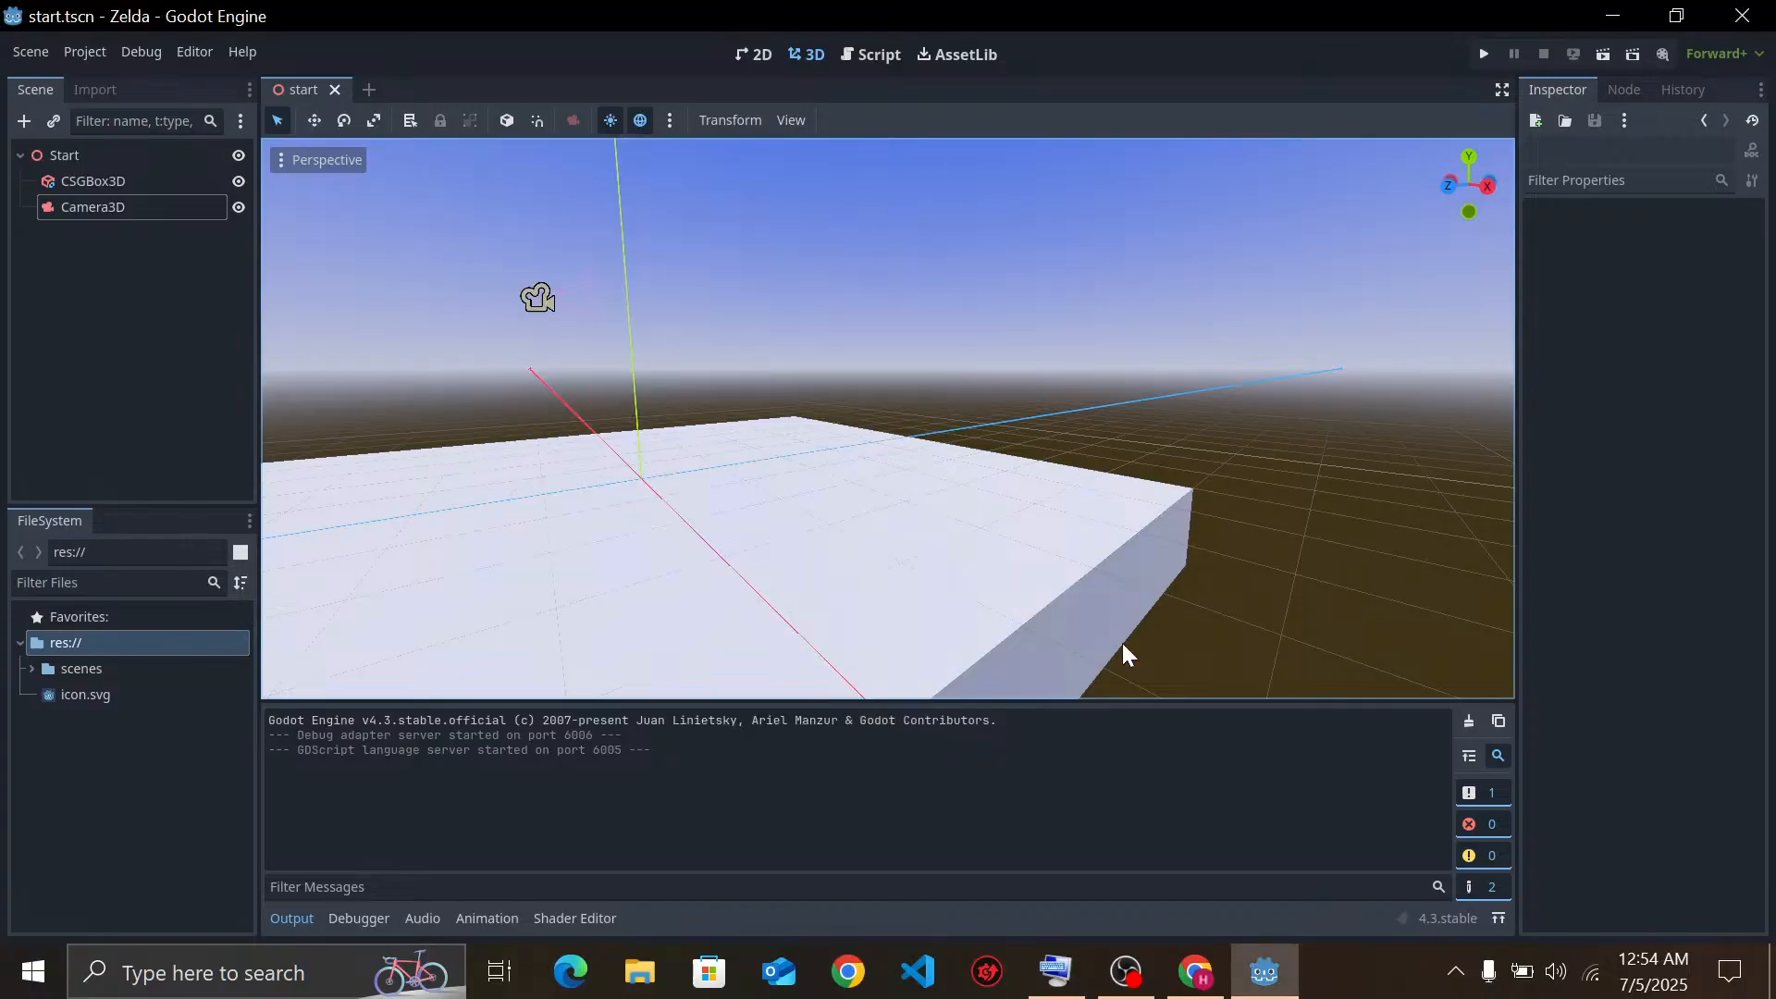
Return to the tutorial in Chrome and watch how the sun and environment are added to the scene, up to about 17:40
{"action": "left_click", "coordinate": [1195, 971]}
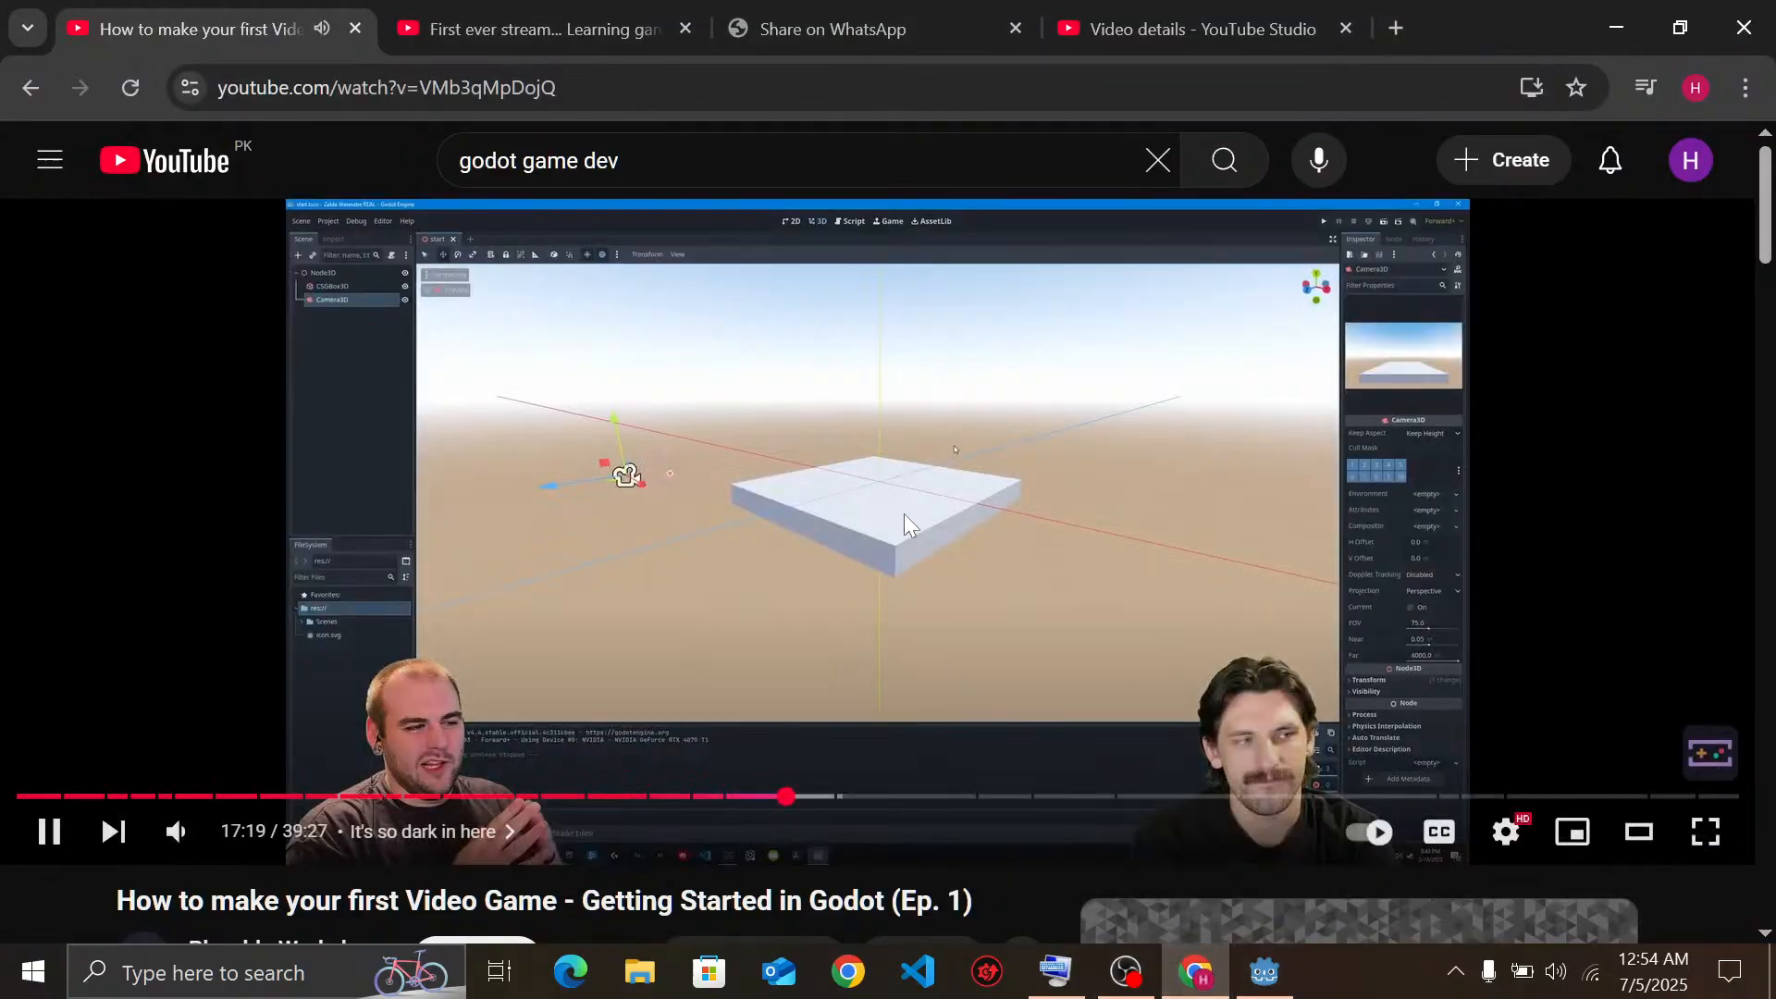
{"action": "left_click_drag", "start_coordinate": [904, 516], "coordinate": [904, 516]}
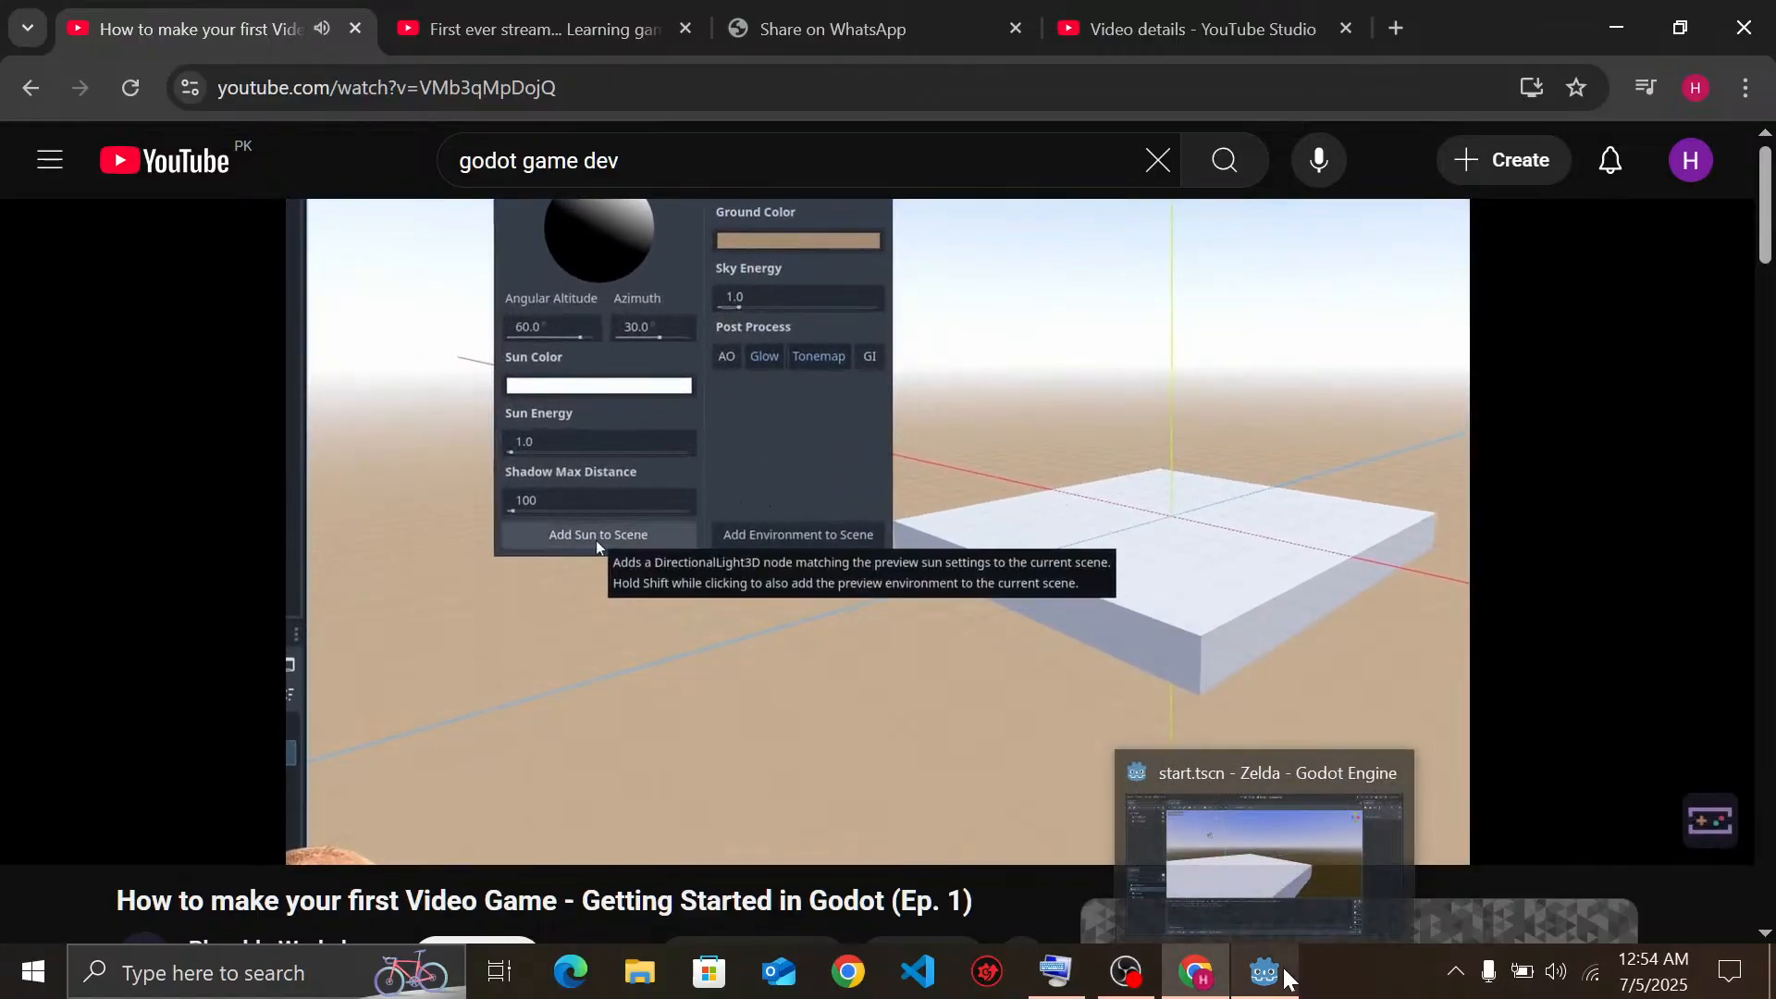
{"action": "left_click", "coordinate": [1060, 561]}
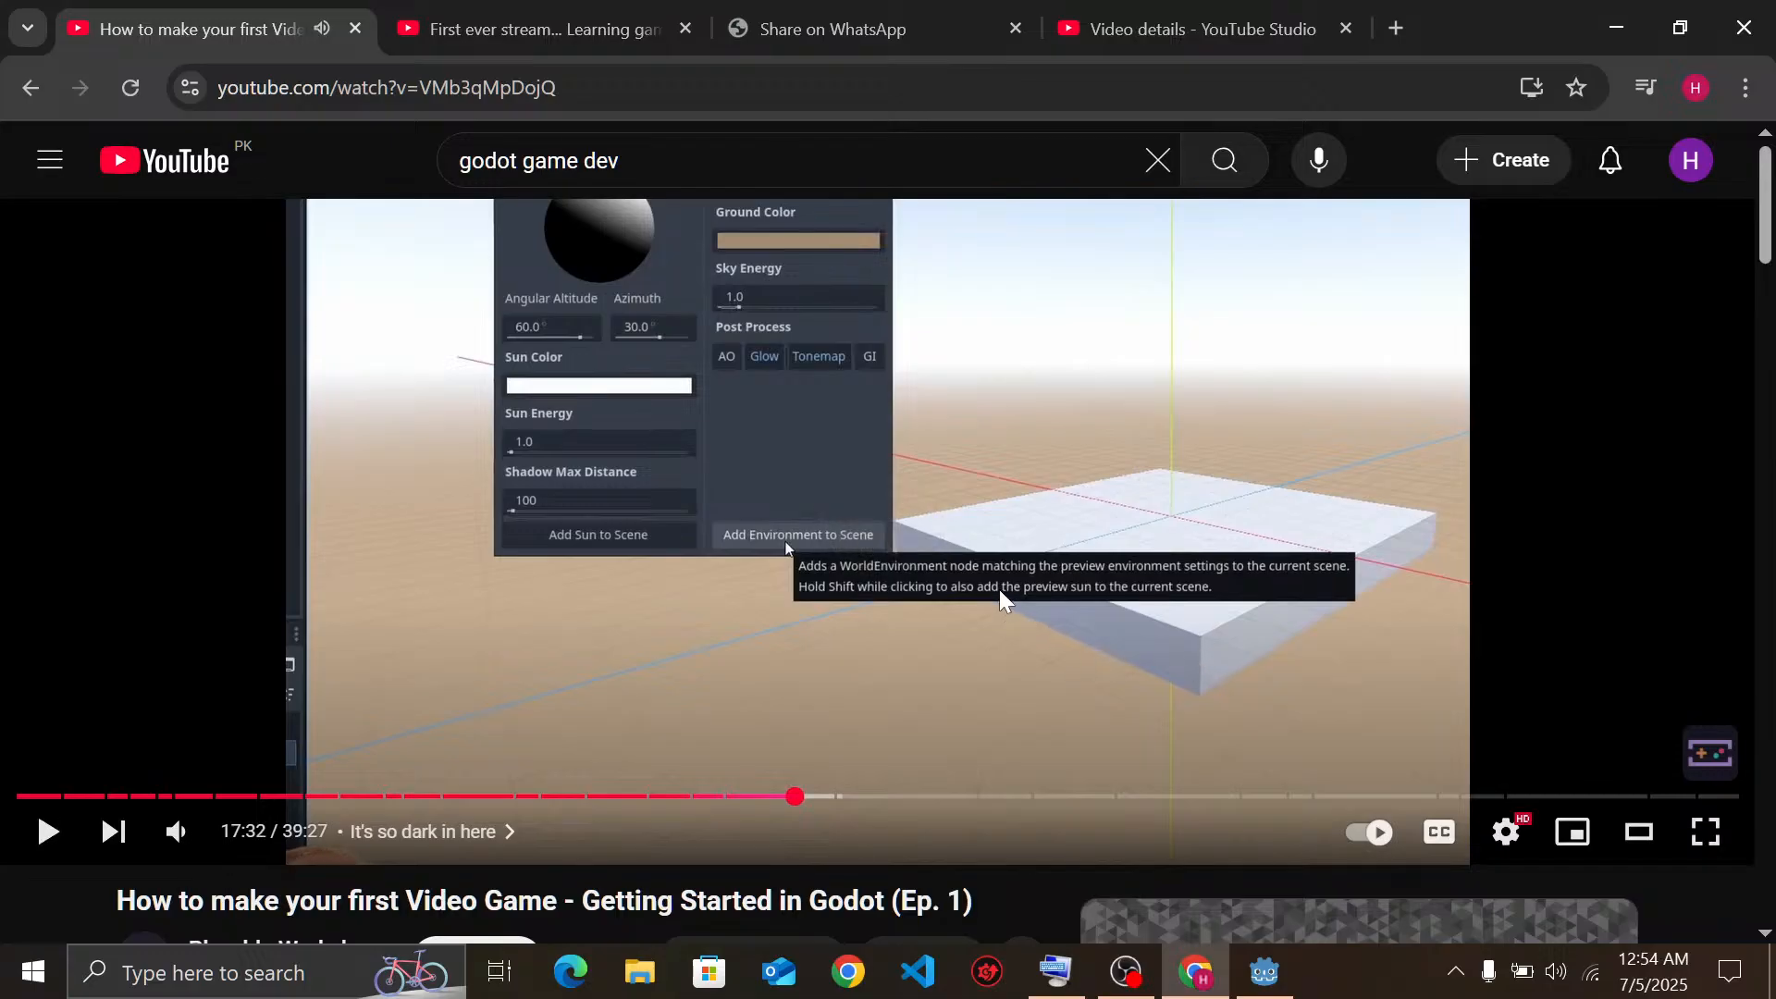
{"action": "left_click", "coordinate": [1221, 625]}
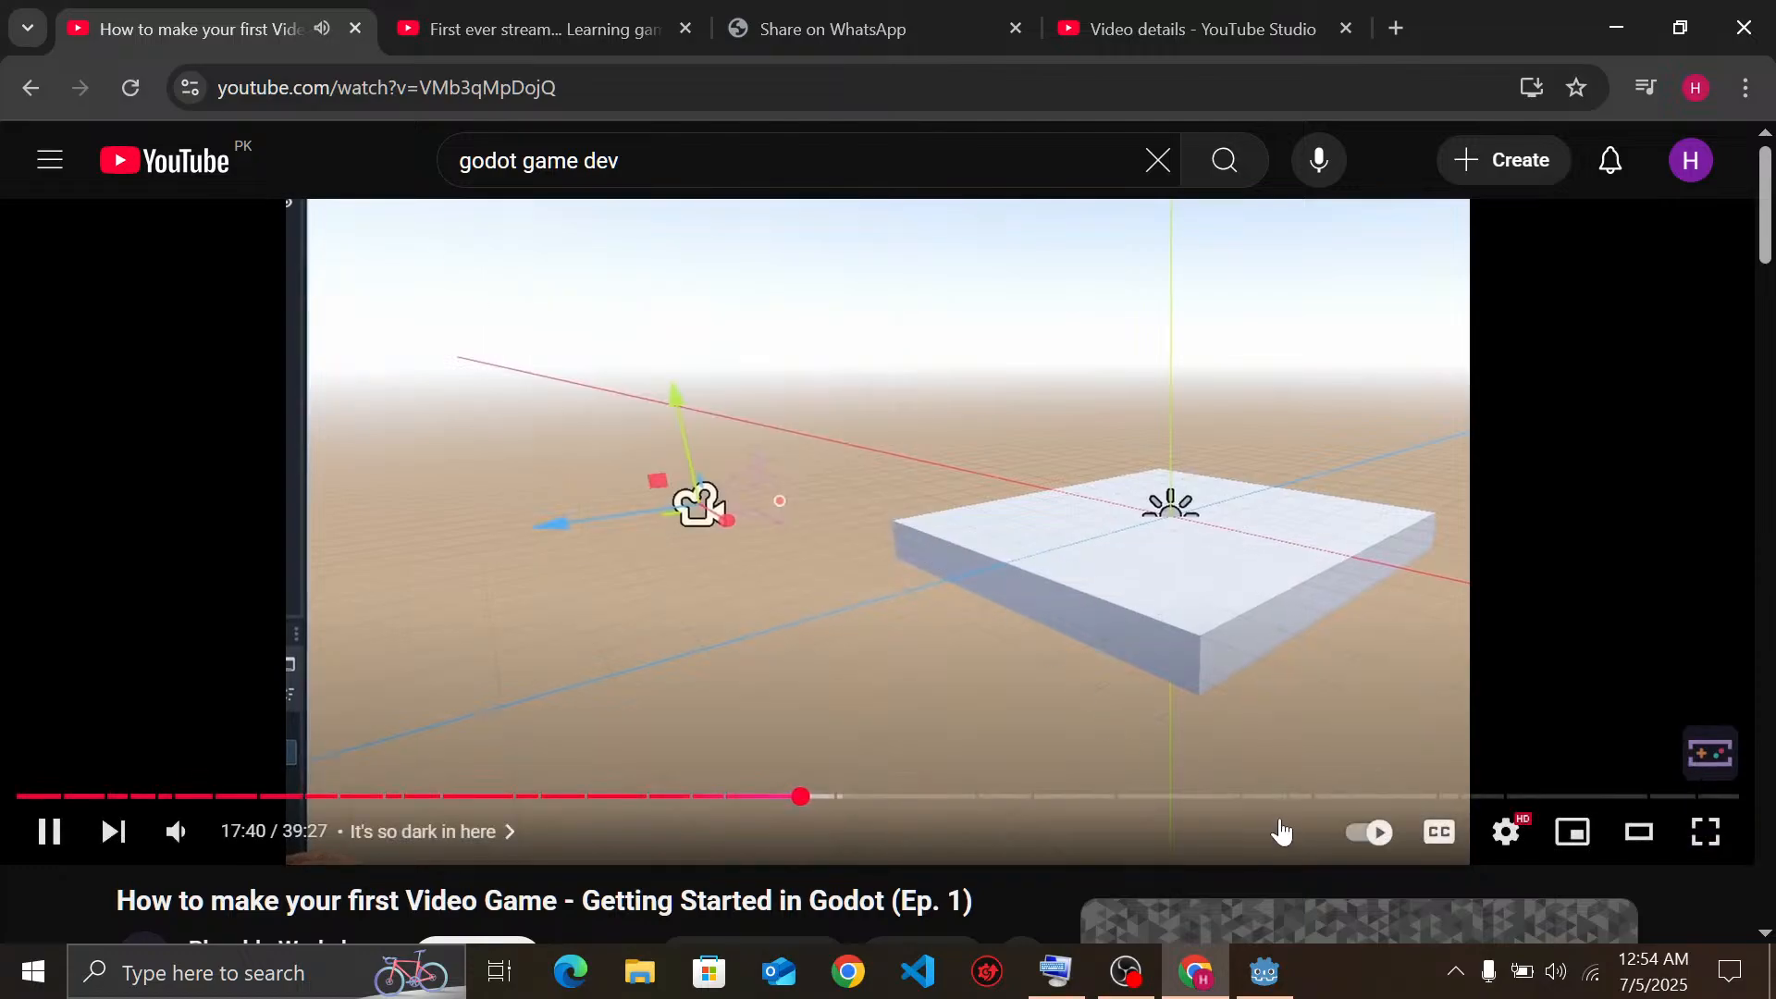
{"action": "mouse_move", "coordinate": [1289, 958]}
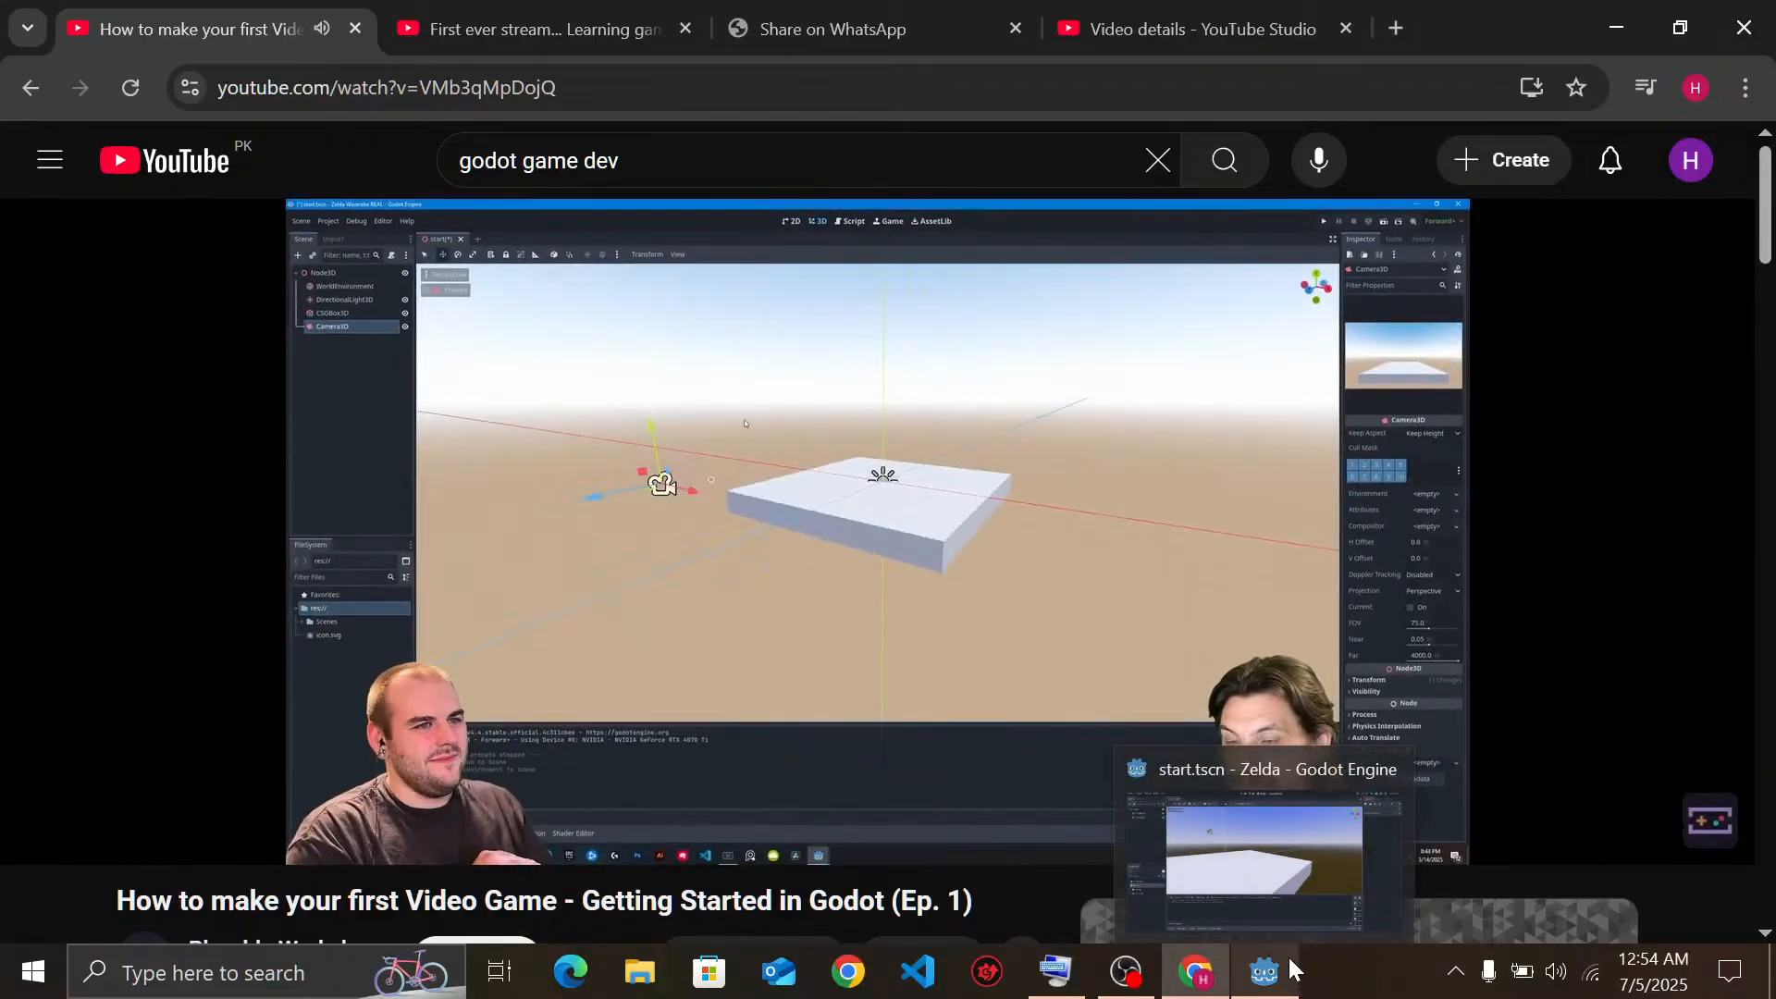
Pause the tutorial, switch to the Godot editor, and add the preview sun and preview environment to the start scene
{"action": "left_click", "coordinate": [1031, 615]}
{"action": "left_click", "coordinate": [1290, 962]}
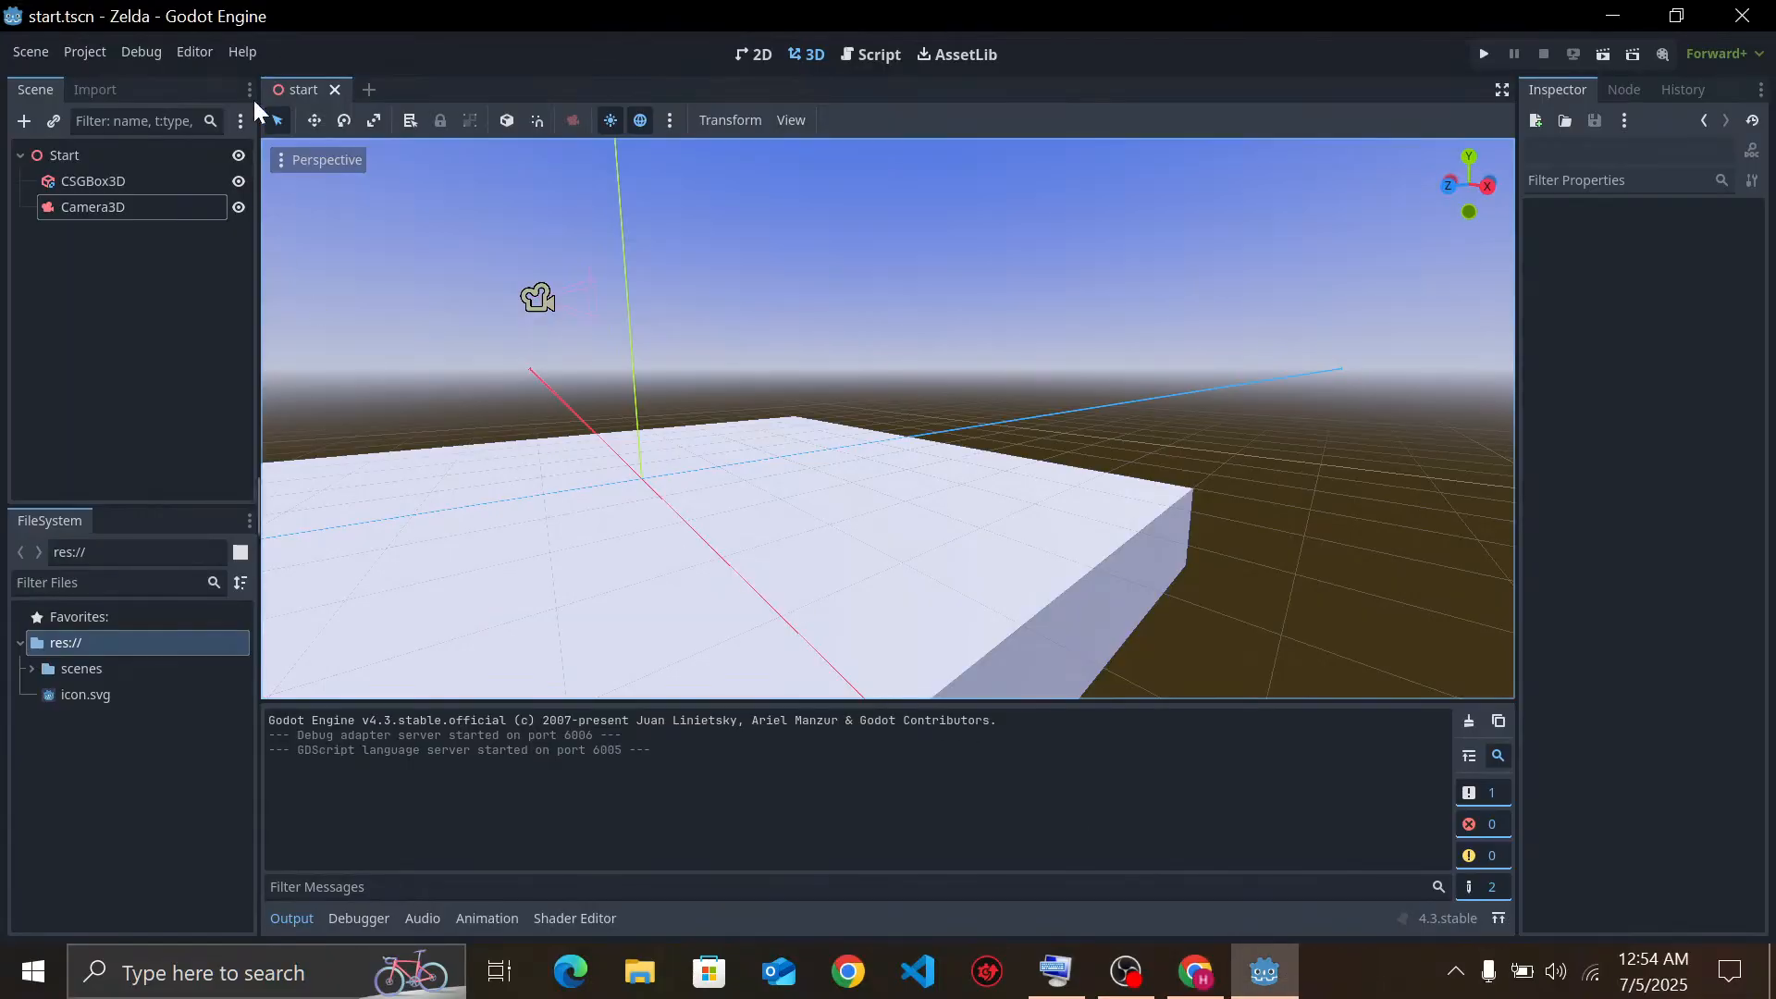
{"action": "left_click", "coordinate": [670, 120]}
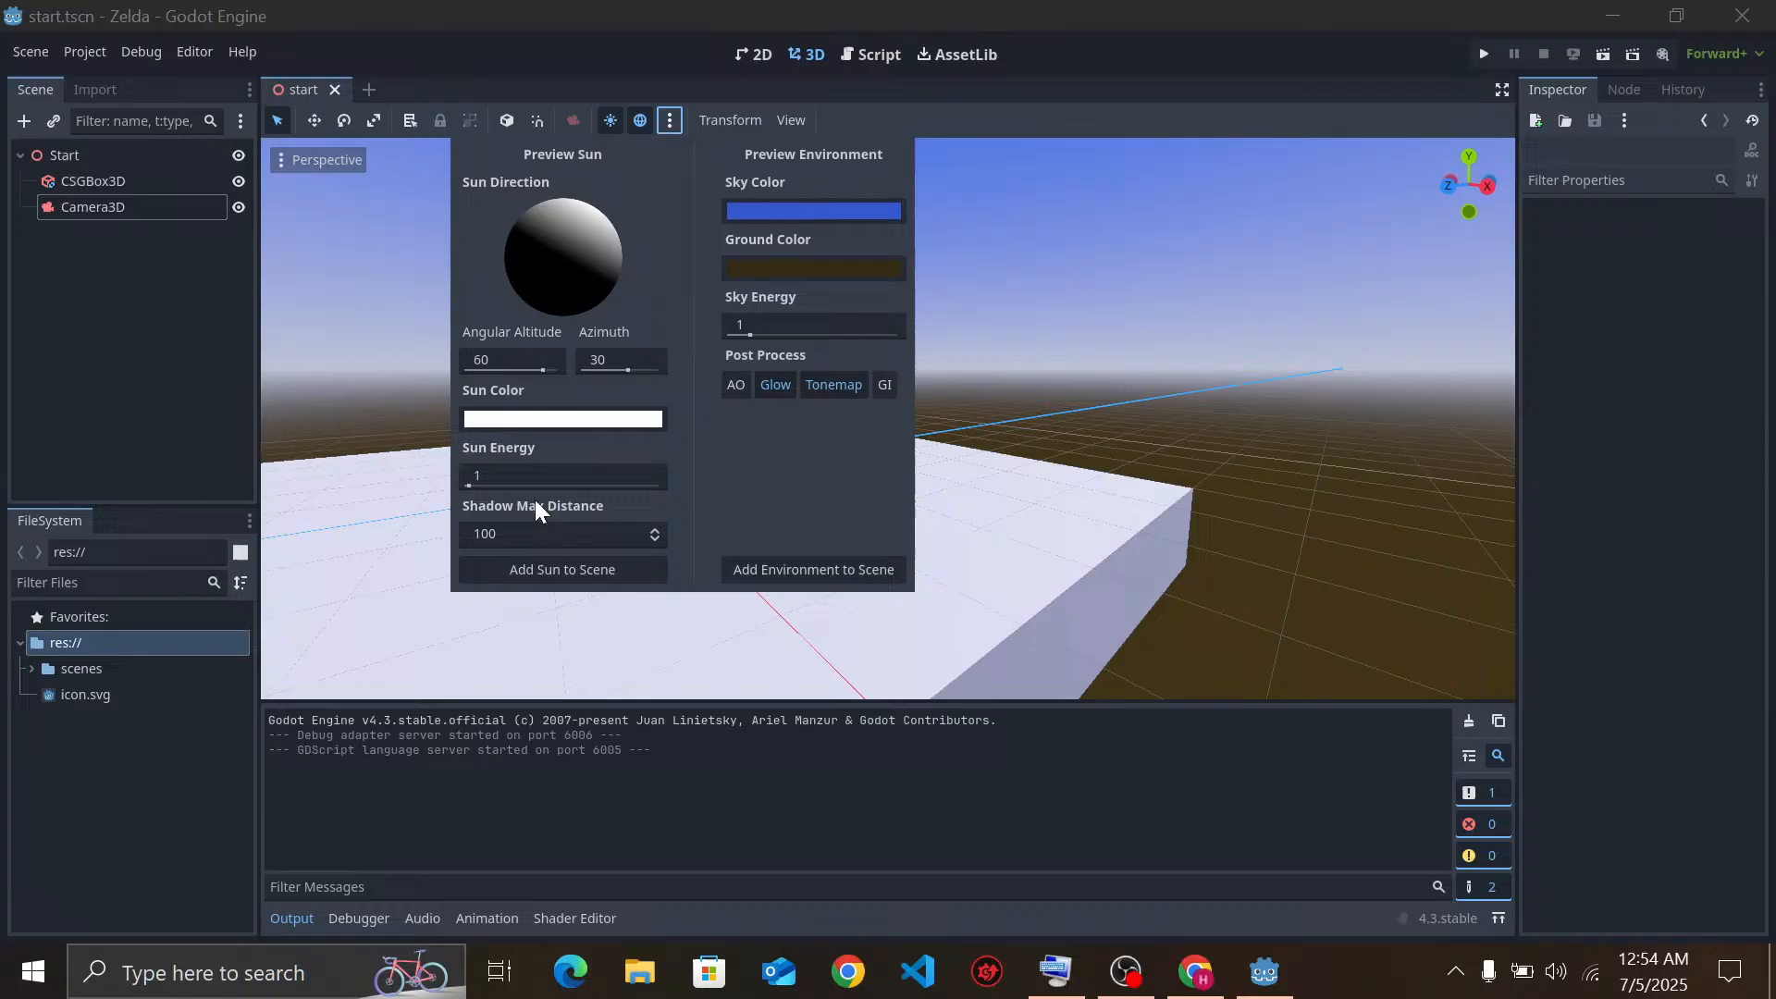
{"action": "left_click", "coordinate": [572, 568]}
{"action": "left_click", "coordinate": [670, 122]}
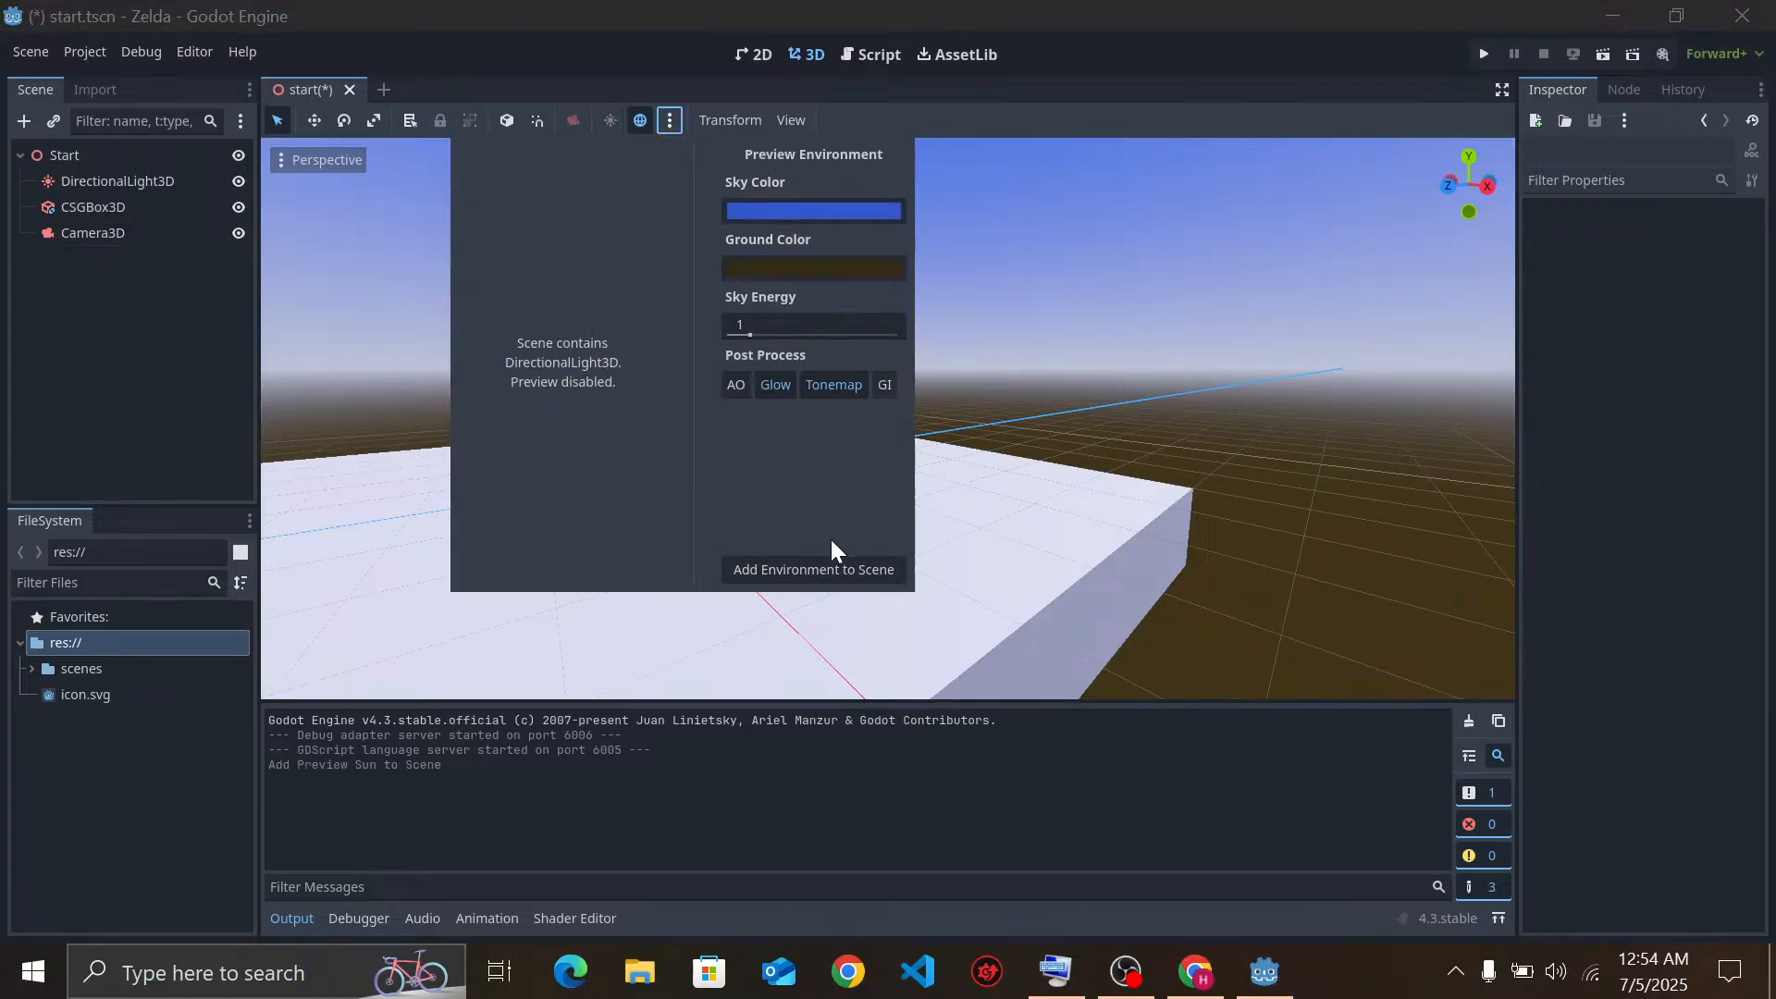
{"action": "left_click", "coordinate": [853, 570]}
{"action": "left_click", "coordinate": [670, 121]}
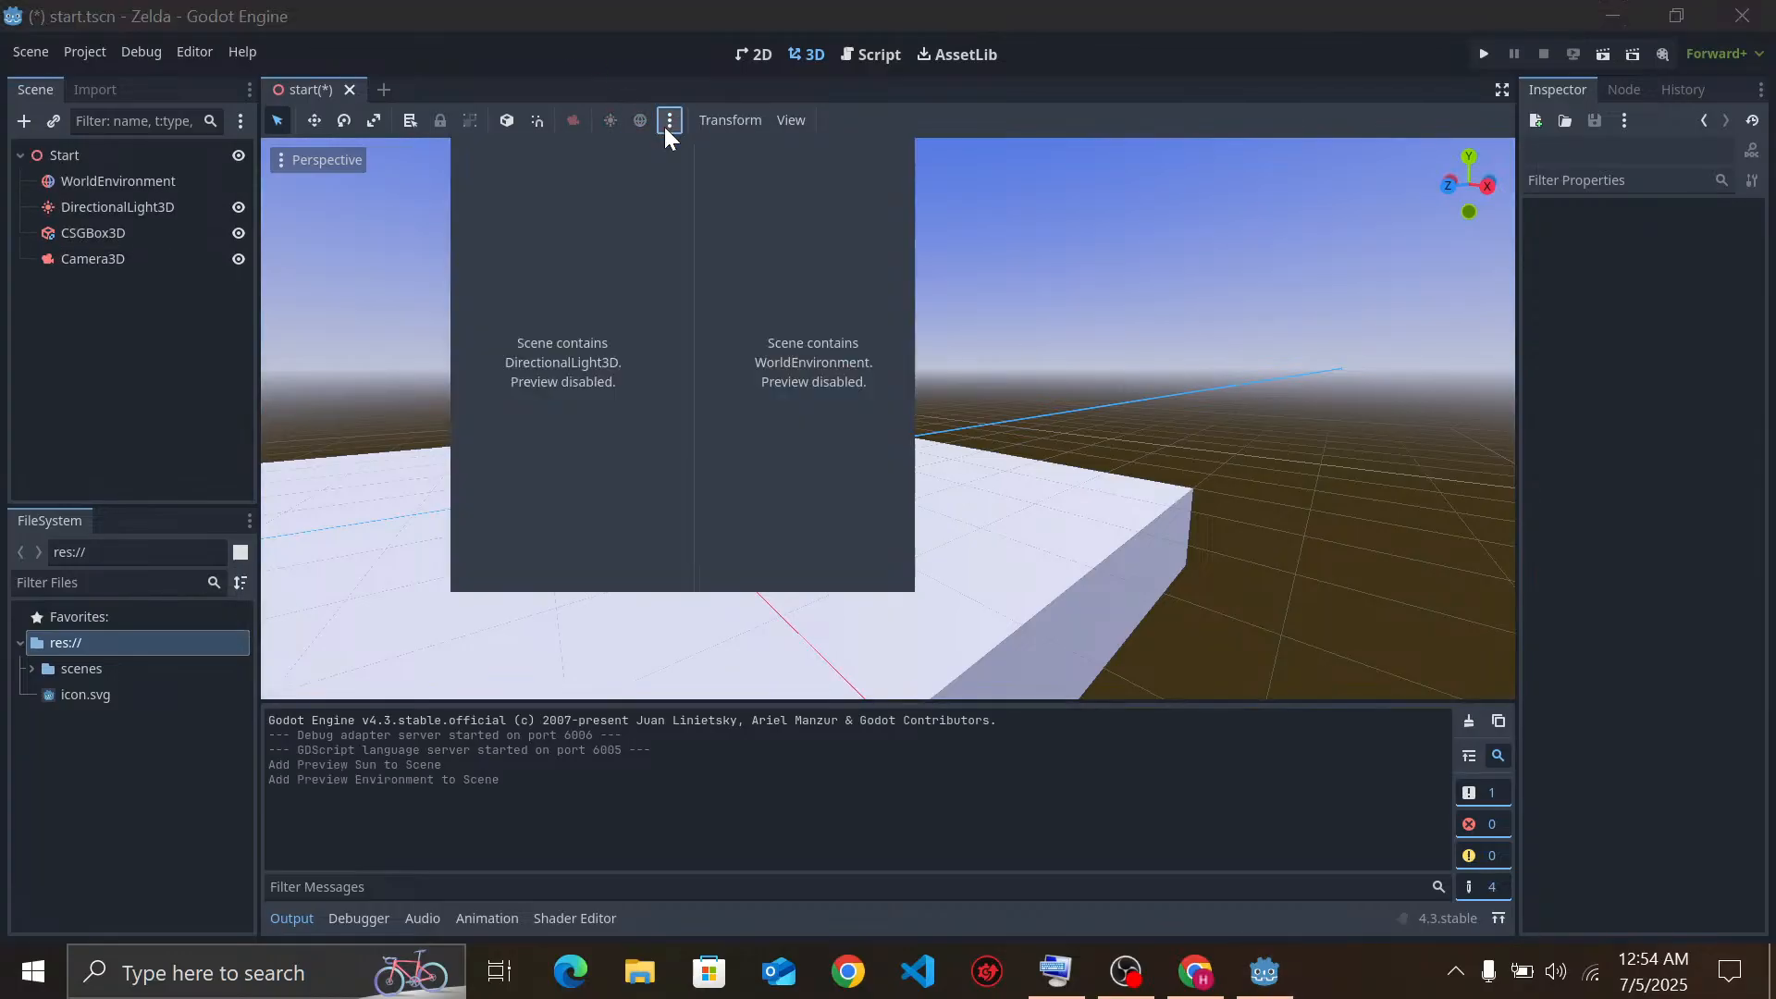
{"action": "left_click", "coordinate": [1003, 220]}
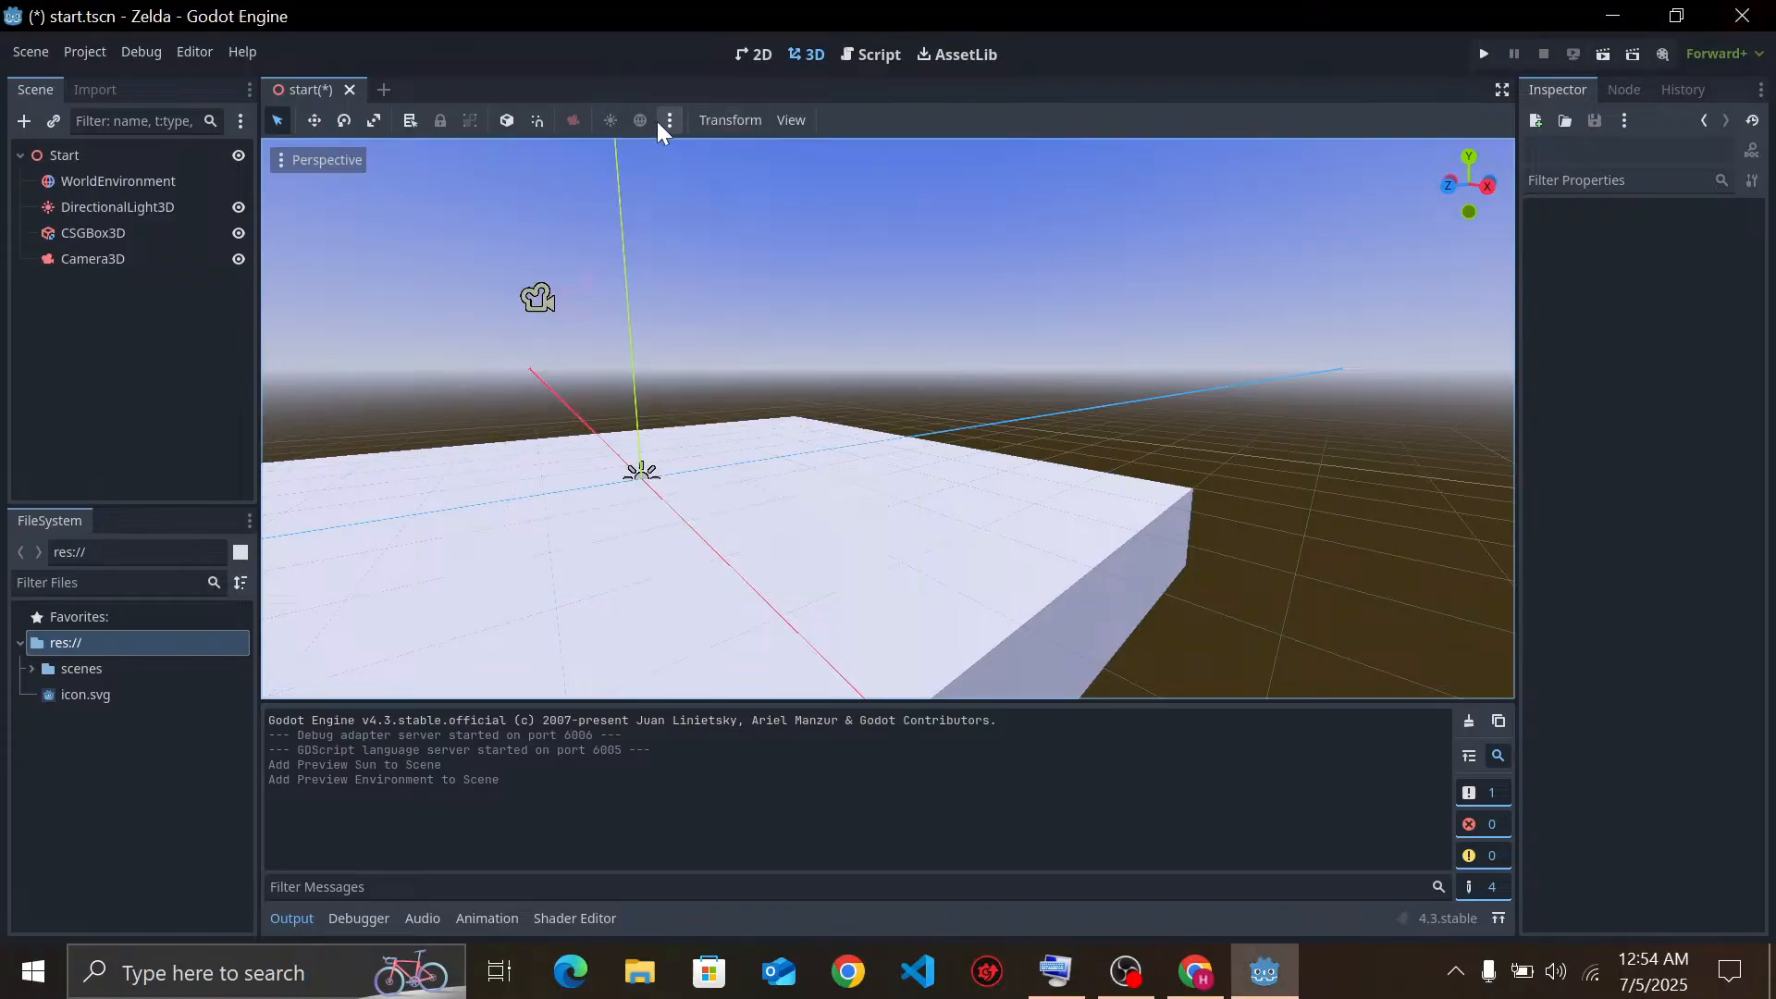
{"action": "left_click", "coordinate": [669, 122]}
Run the project to check the scene's lighting and sky, and close the game window
{"action": "left_click", "coordinate": [1478, 59]}
{"action": "left_click", "coordinate": [1476, 54]}
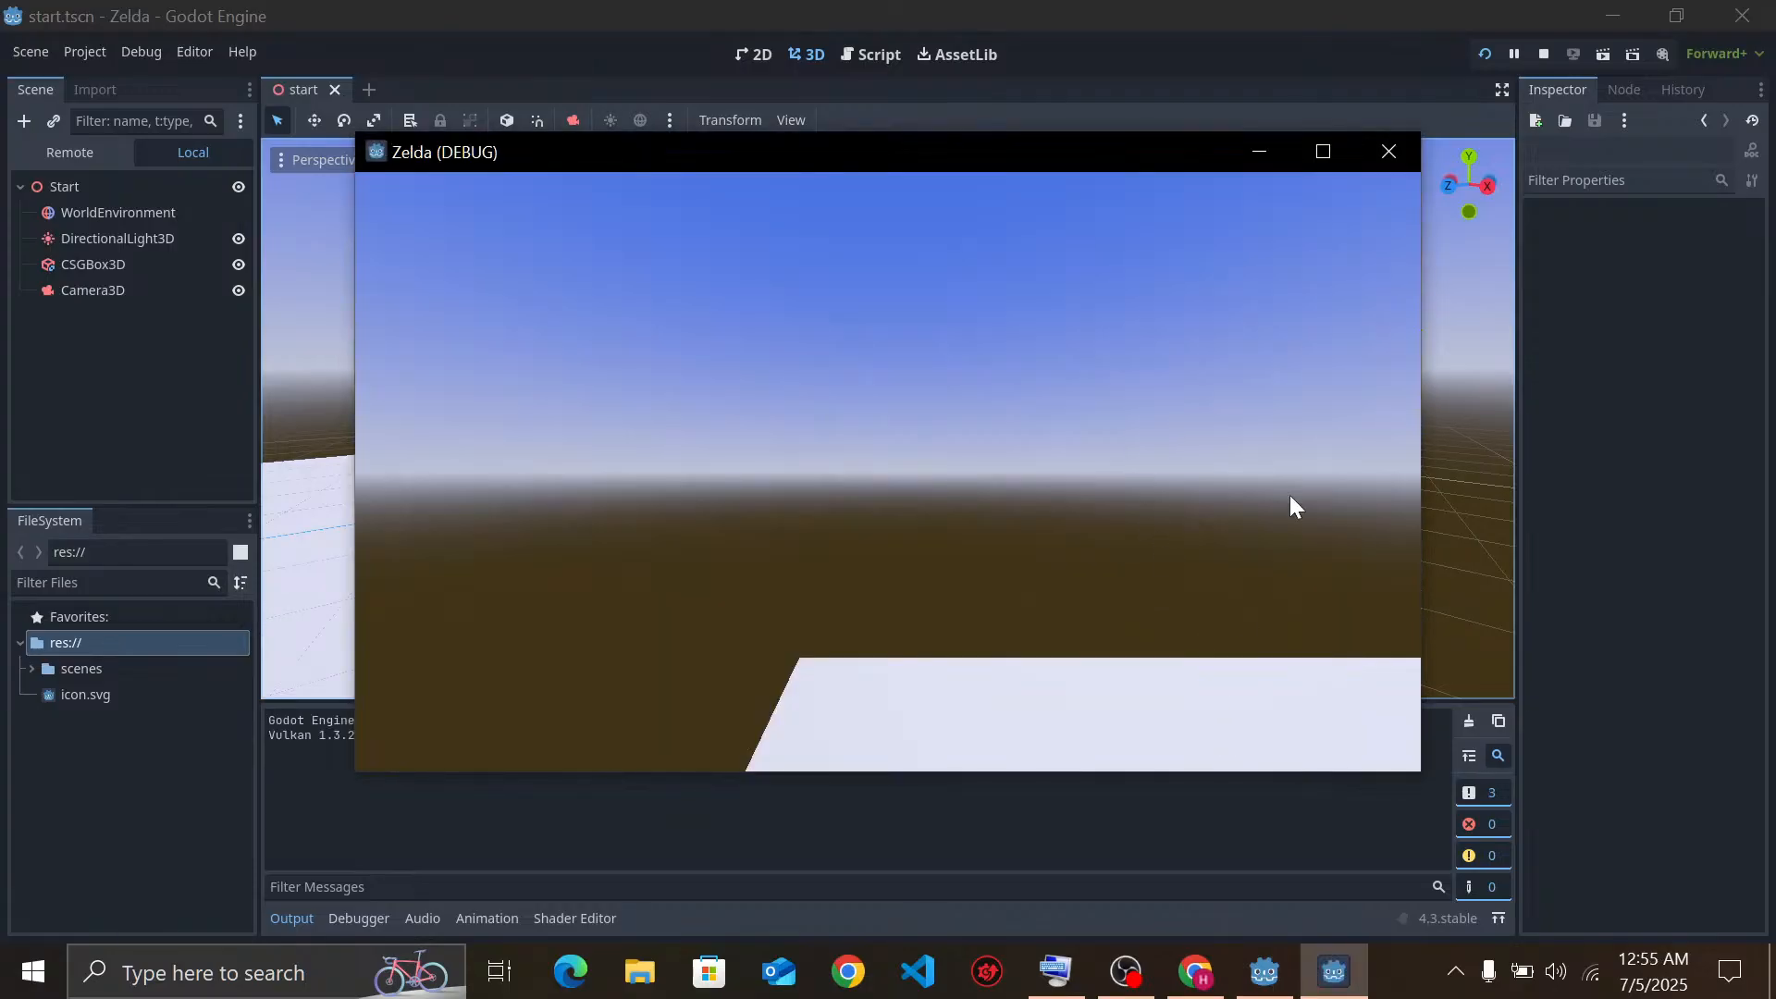
{"action": "left_click", "coordinate": [1391, 151]}
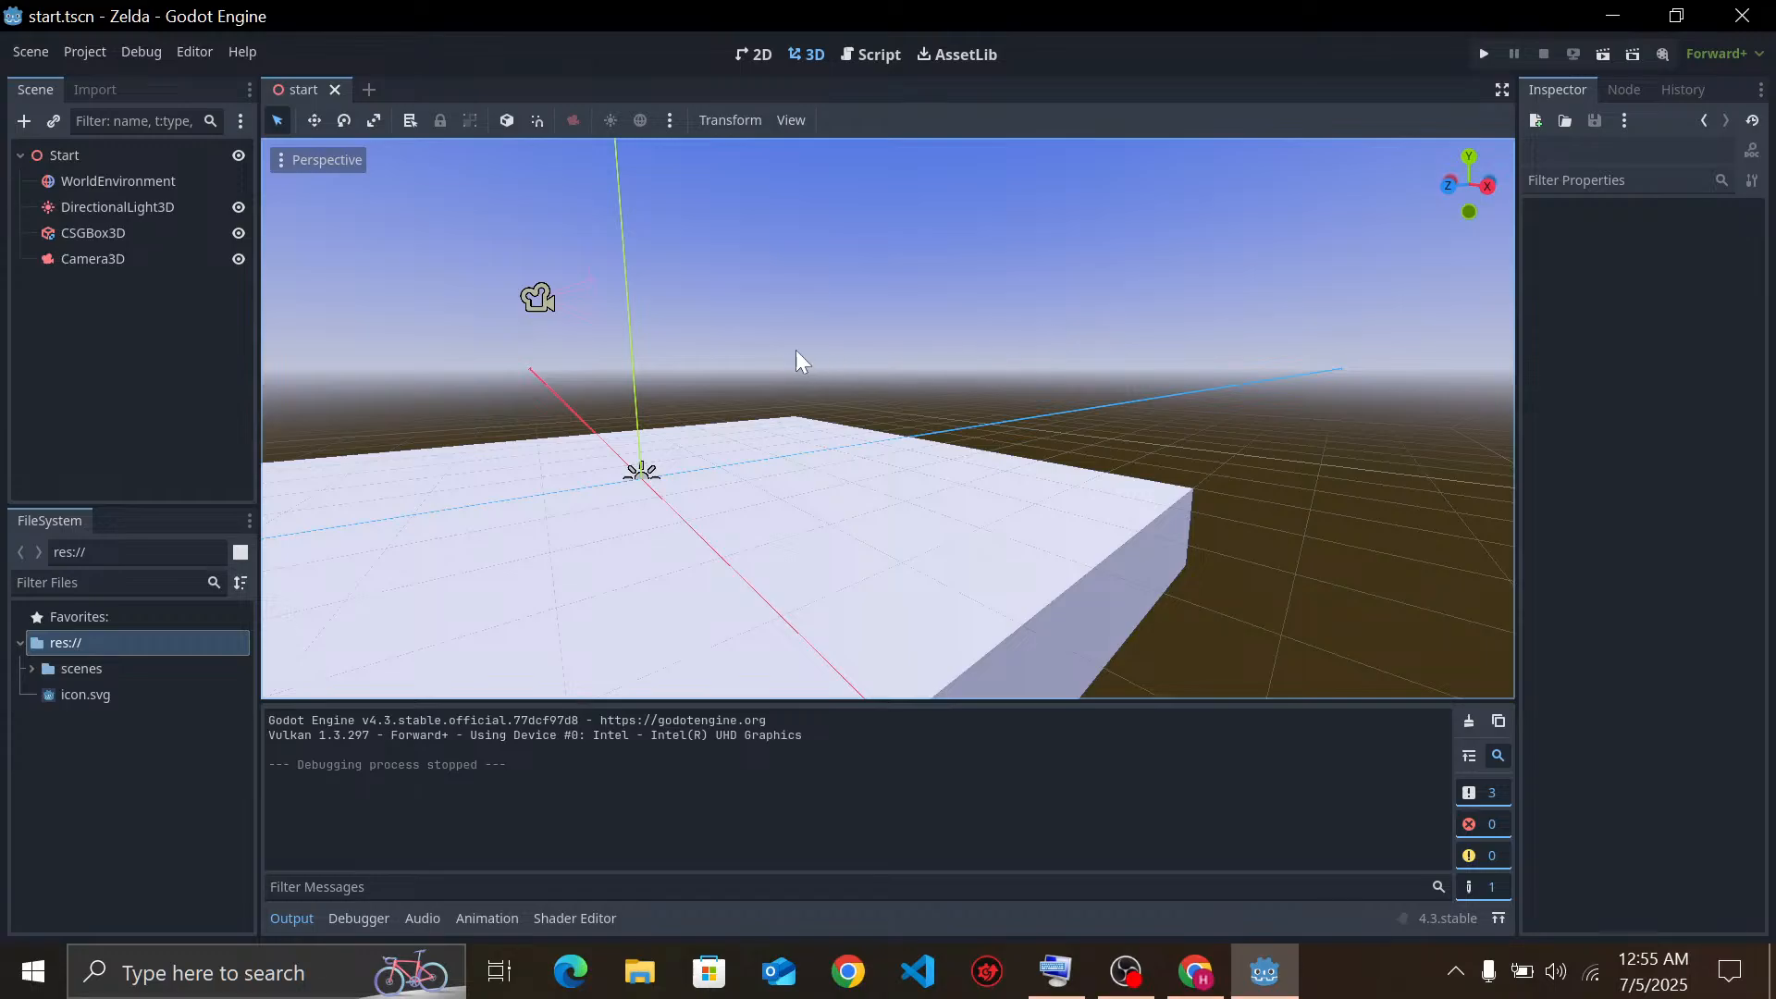
Select the Camera3D node and move it along its blue Z axis, farther away from the white platform
{"action": "left_click", "coordinate": [148, 208]}
{"action": "left_click", "coordinate": [138, 181]}
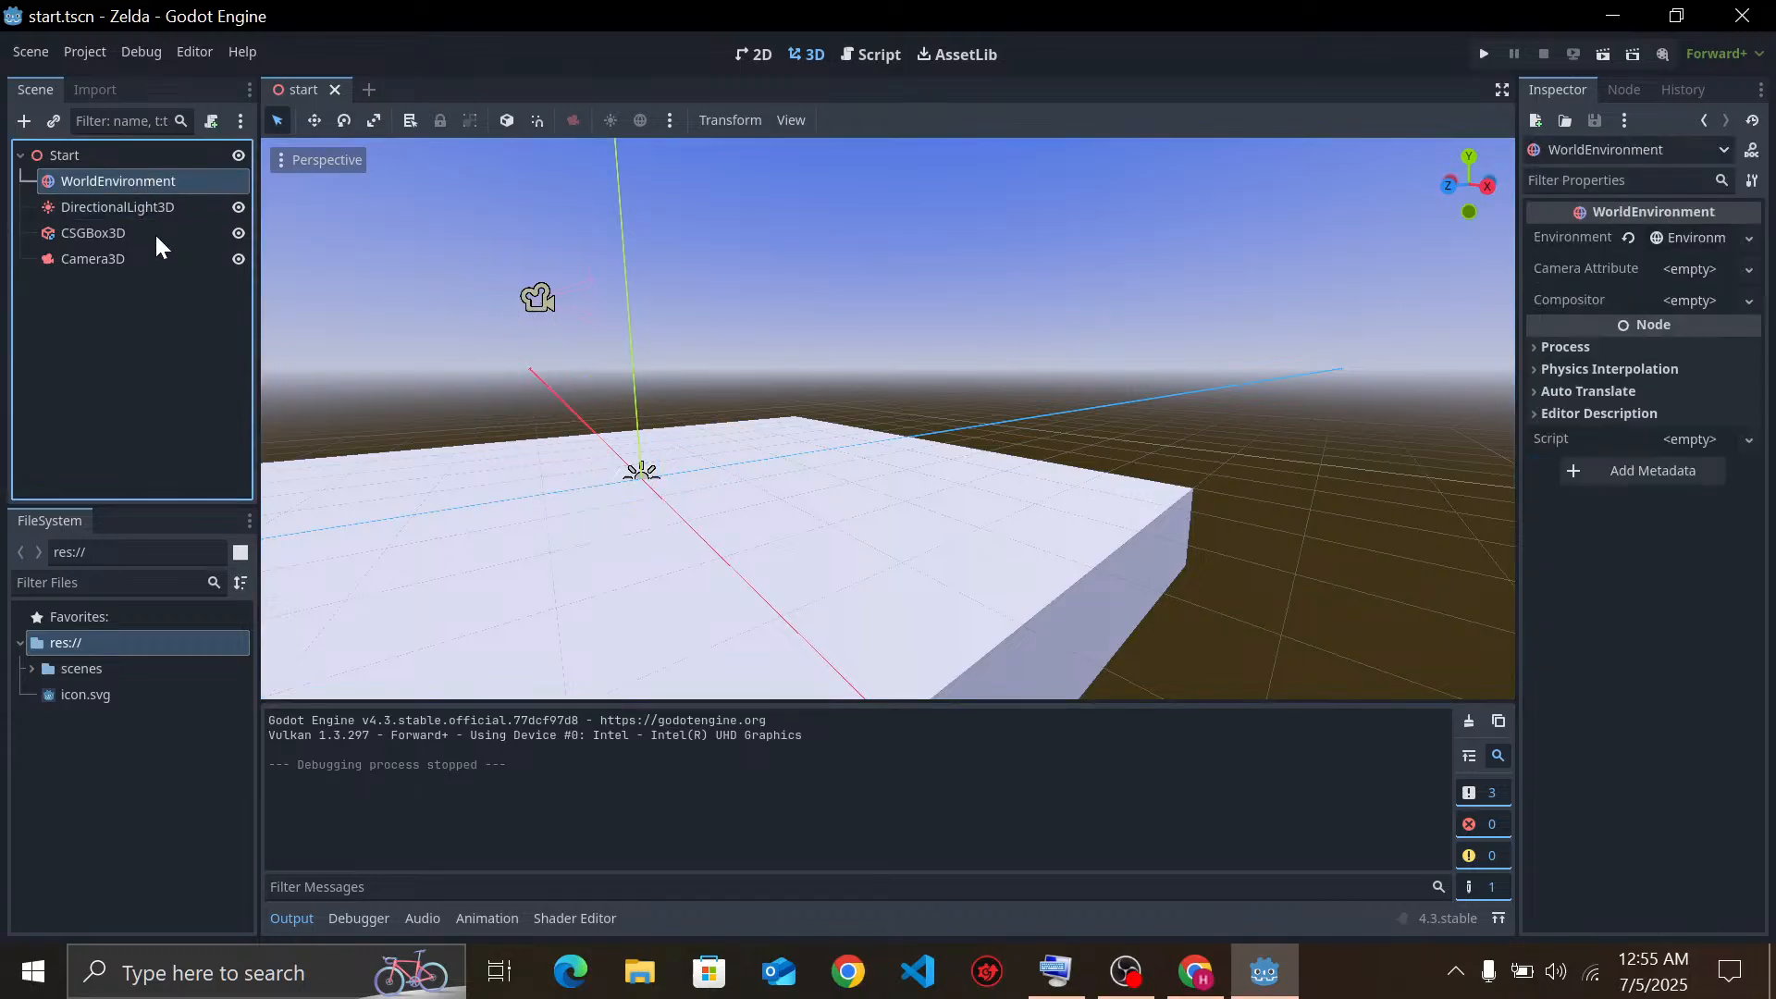
{"action": "left_click", "coordinate": [101, 260]}
{"action": "scroll", "coordinate": [749, 379], "scroll_direction": "down", "scroll_amount": 5}
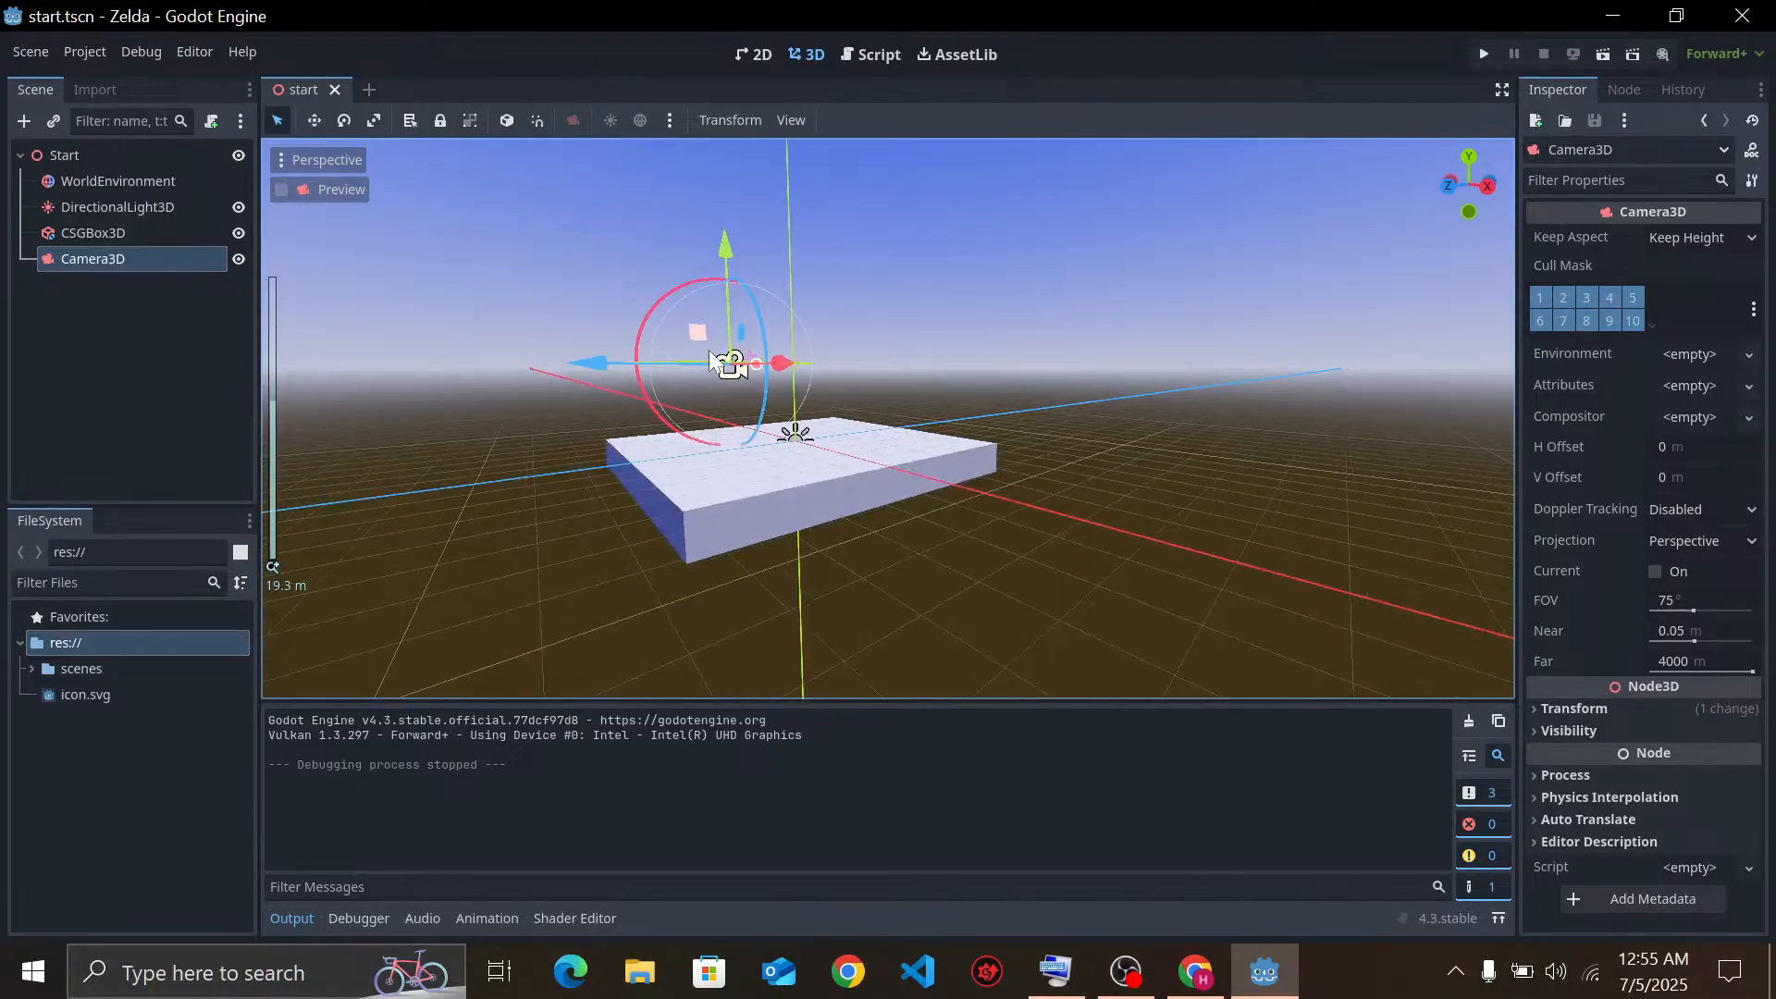
{"action": "scroll", "coordinate": [694, 389], "scroll_direction": "up", "scroll_amount": 3}
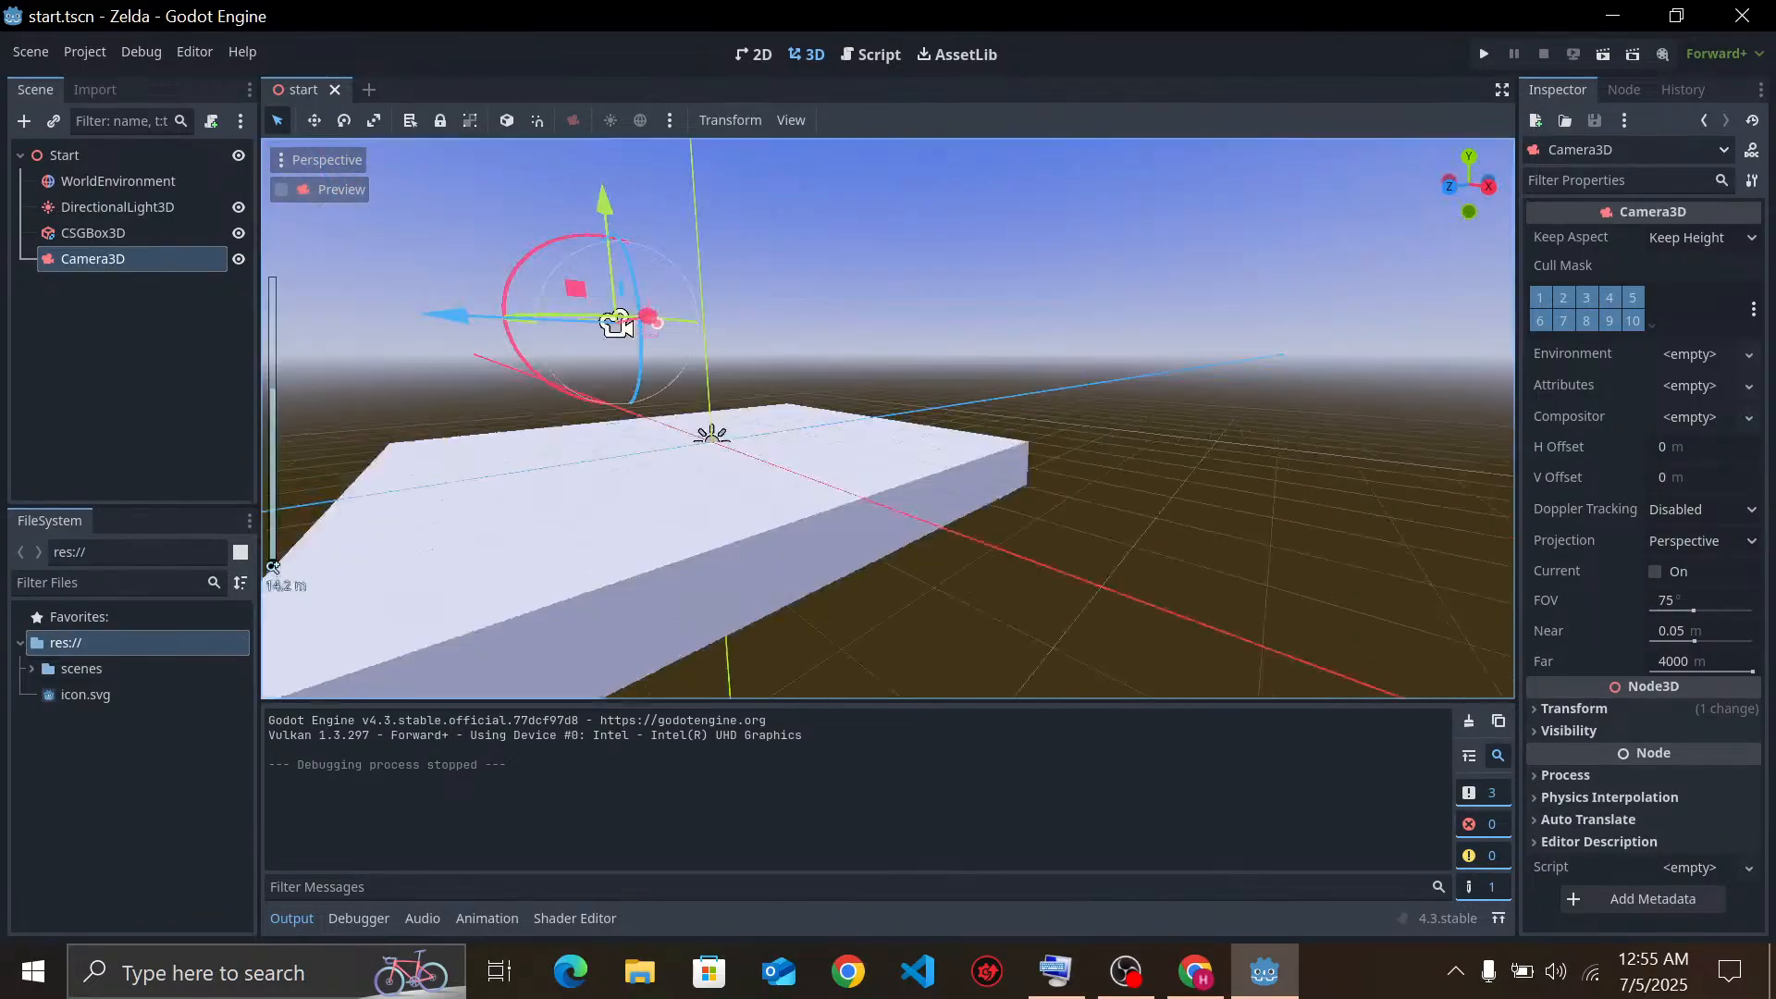
{"action": "right_click_drag", "start_coordinate": [775, 342], "coordinate": [691, 191]}
{"action": "scroll", "coordinate": [776, 342], "scroll_direction": "up", "scroll_amount": 4}
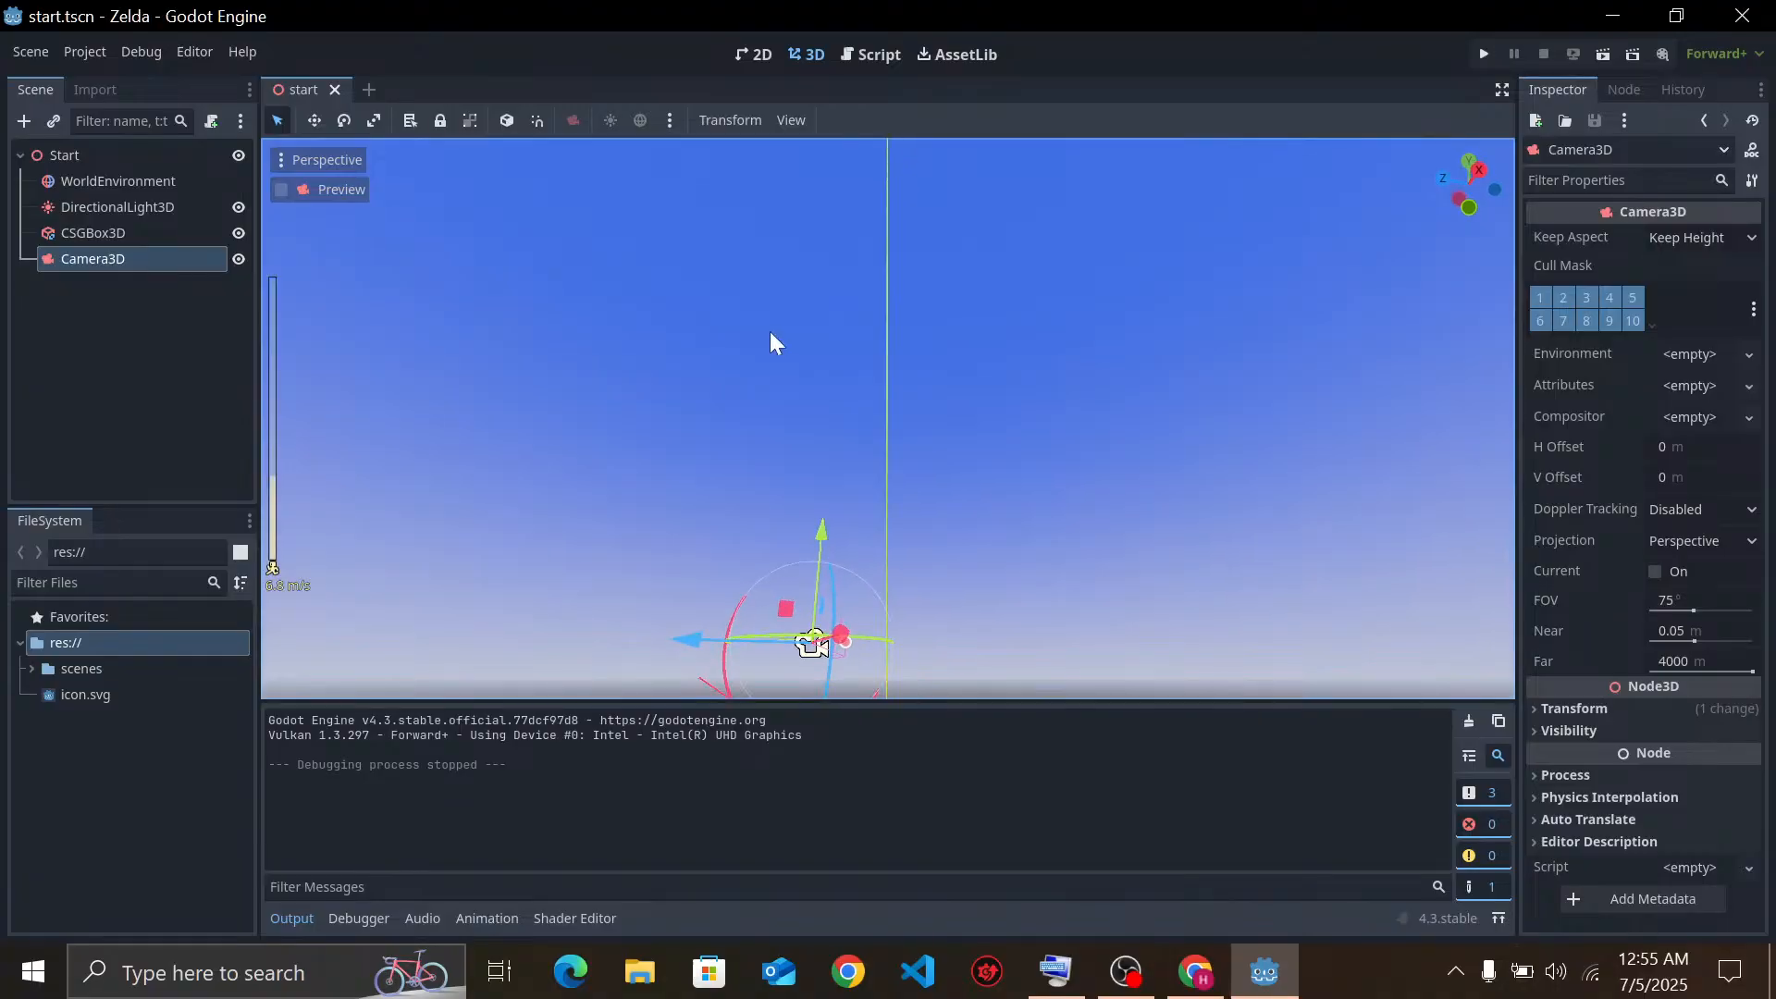
{"action": "right_click_drag", "start_coordinate": [983, 451], "coordinate": [983, 451]}
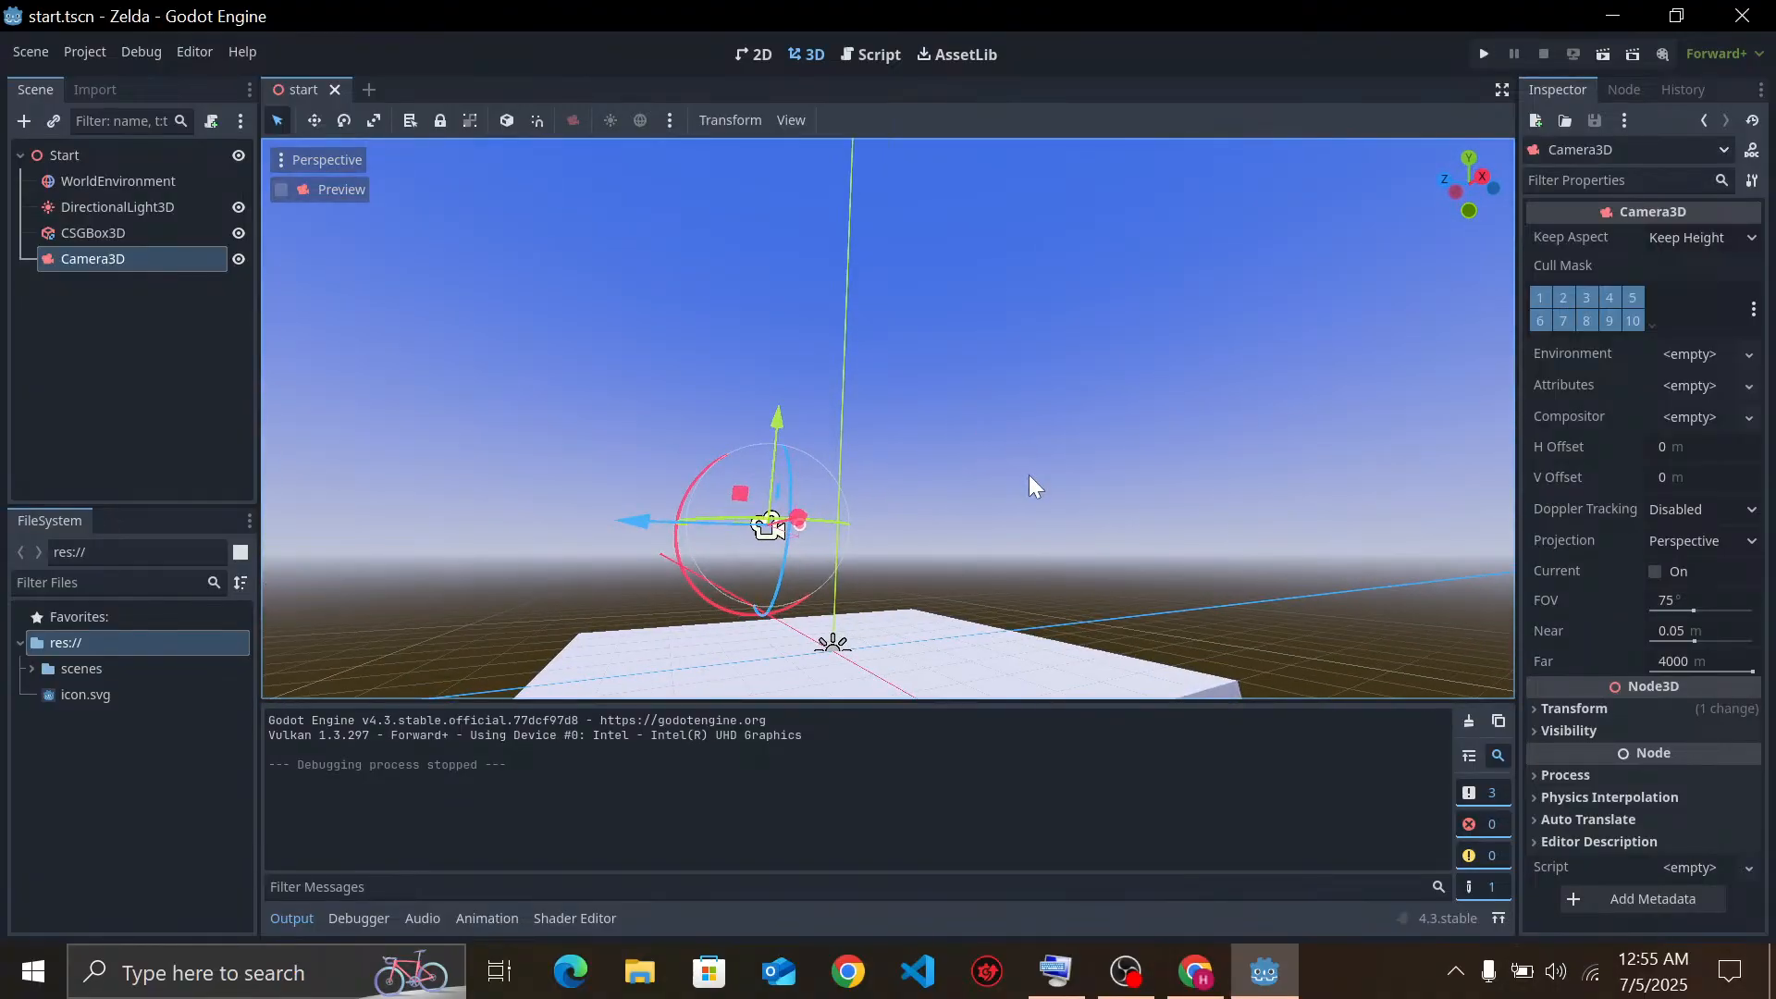
{"action": "middle_click_drag", "start_coordinate": [963, 476], "coordinate": [805, 555]}
{"action": "left_click", "coordinate": [896, 542]}
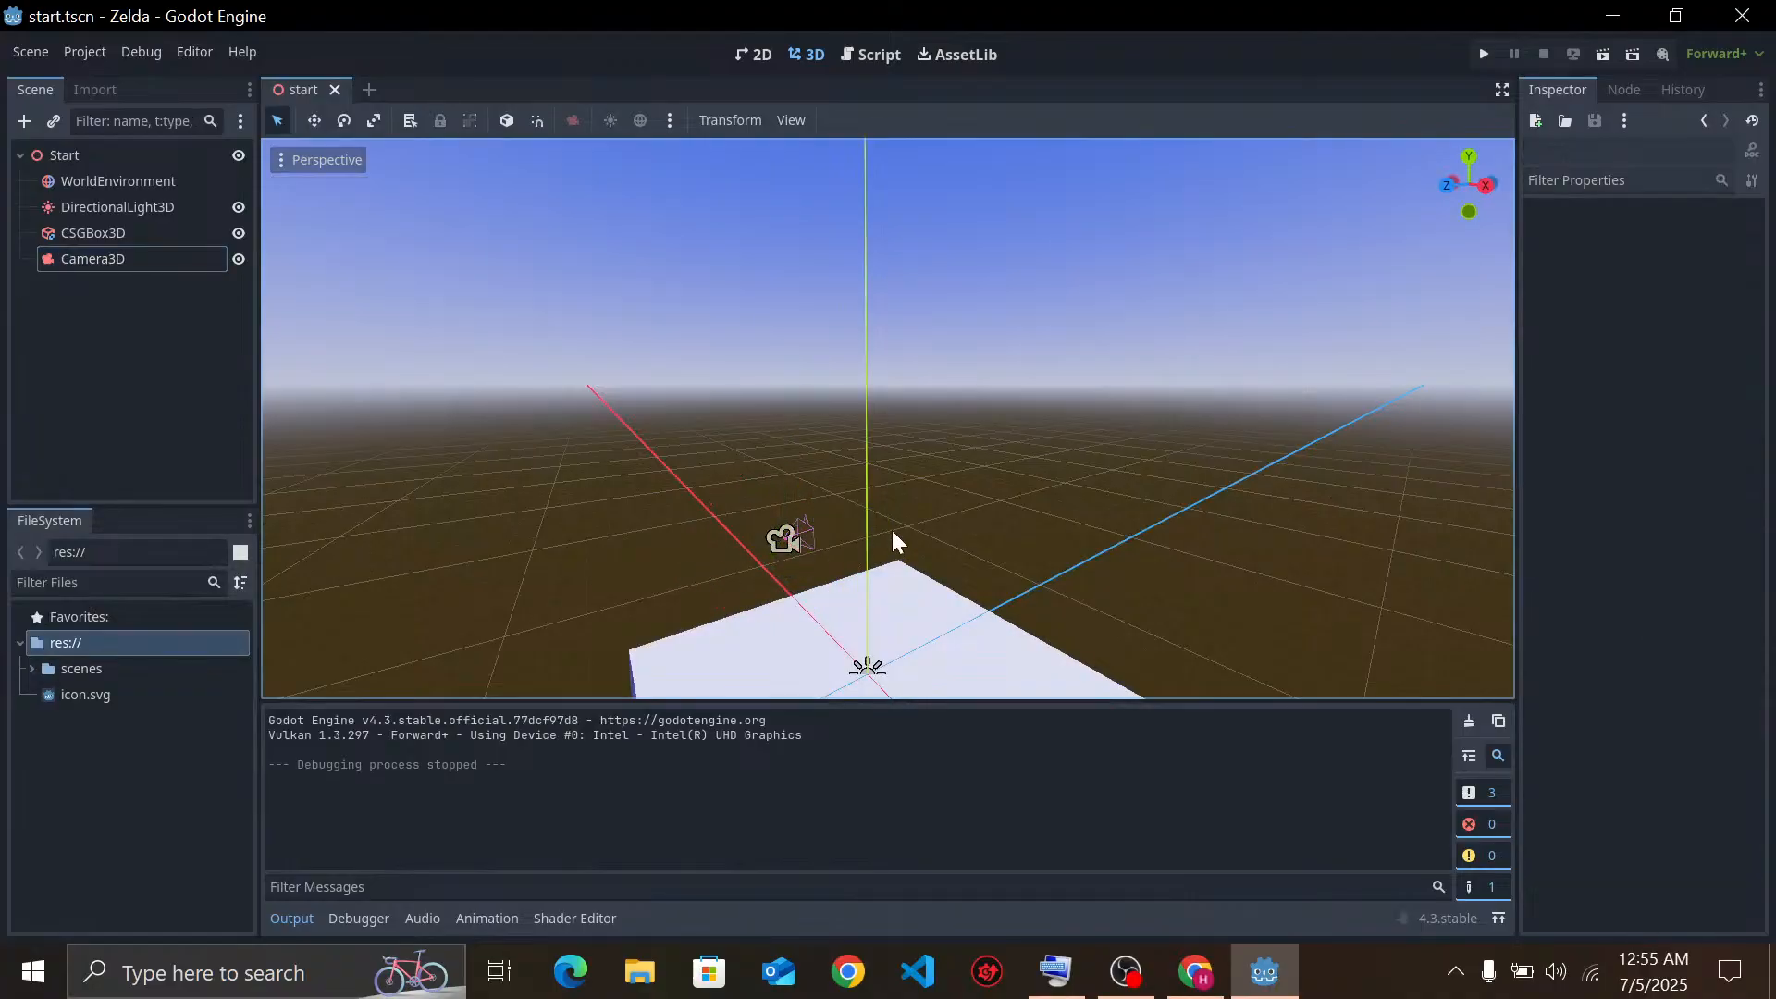
{"action": "left_click", "coordinate": [775, 555]}
{"action": "left_click", "coordinate": [749, 557]}
{"action": "left_click", "coordinate": [777, 546]}
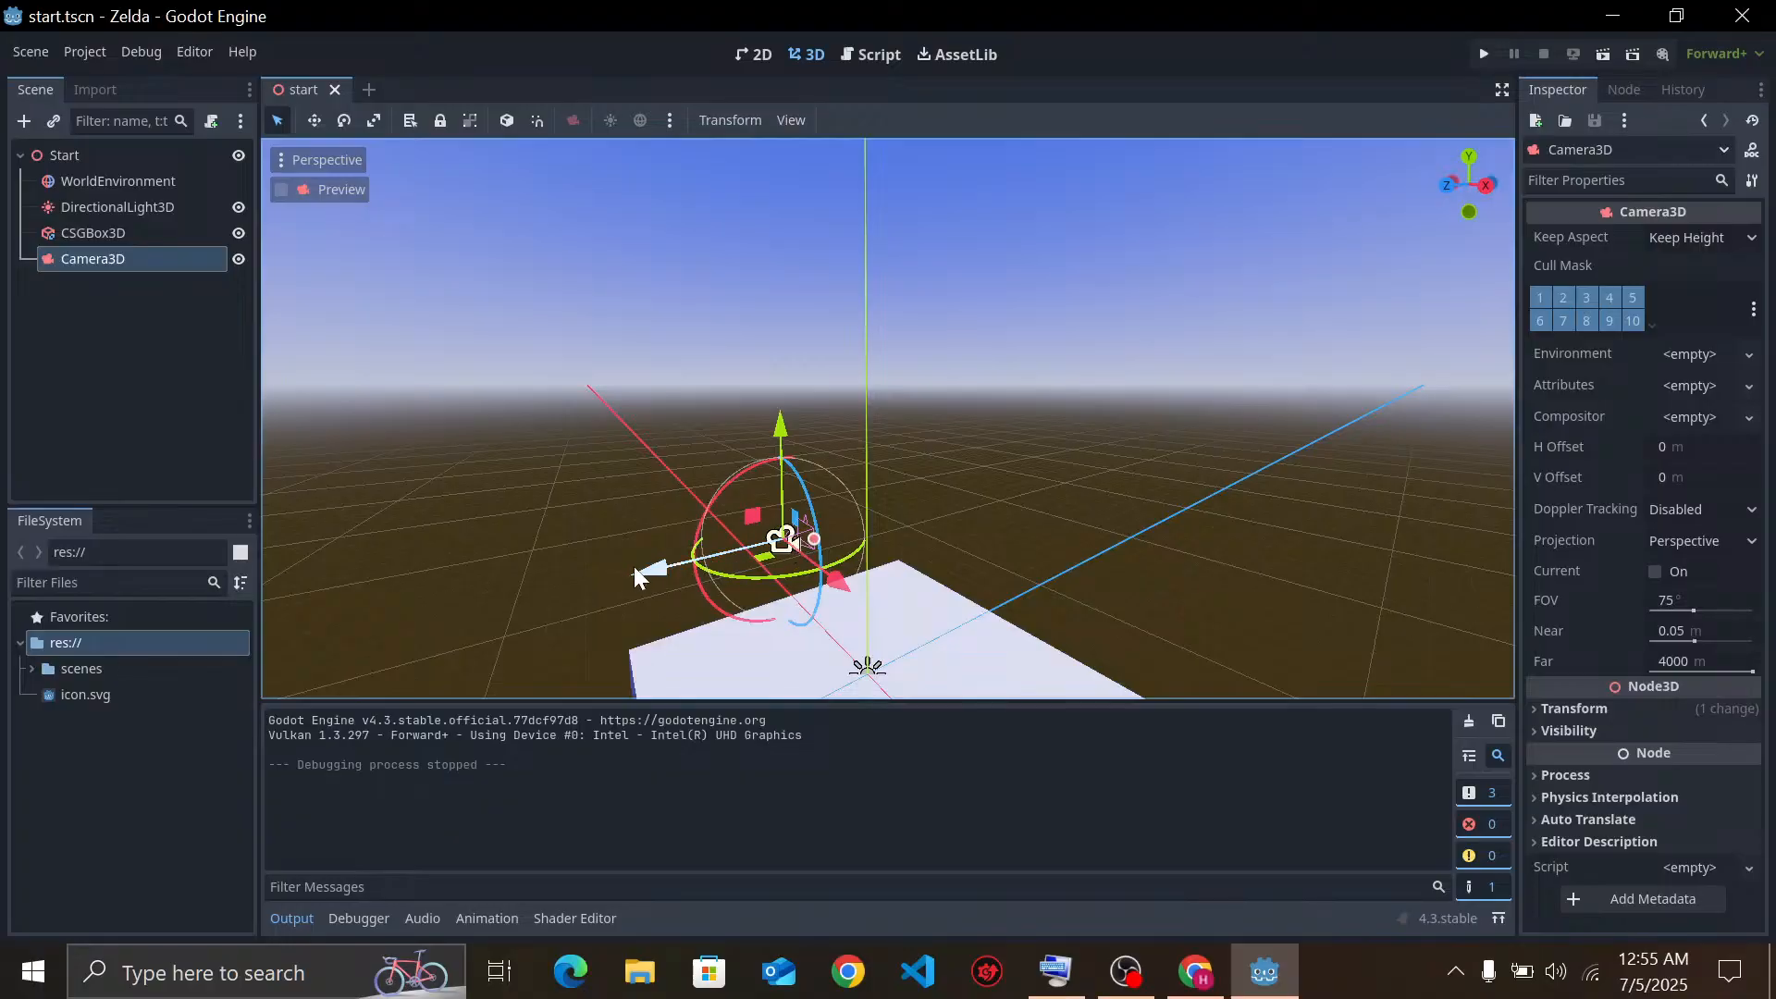
{"action": "left_click_drag", "start_coordinate": [645, 585], "coordinate": [234, 696]}
Examine the camera's position and viewing direction relative to the platform from several angles
{"action": "middle_click_drag", "start_coordinate": [759, 576], "coordinate": [487, 574]}
{"action": "middle_click_drag", "start_coordinate": [683, 544], "coordinate": [448, 543]}
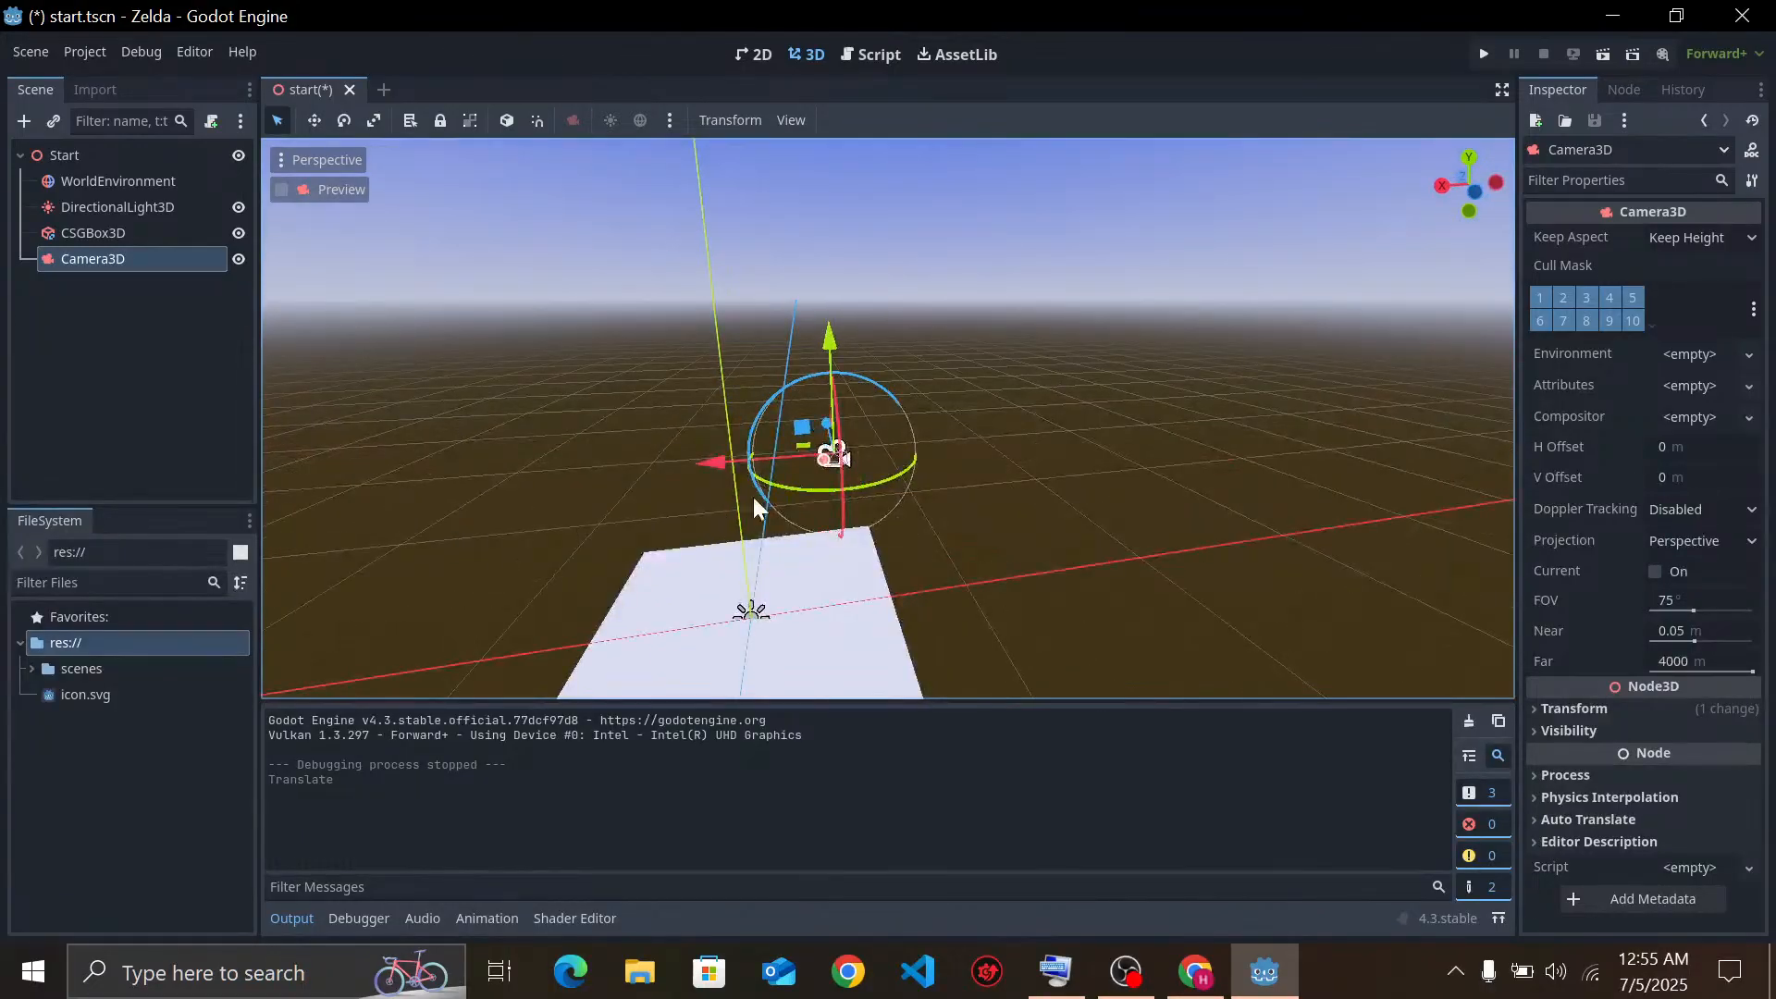
{"action": "scroll", "coordinate": [921, 467], "scroll_direction": "up", "scroll_amount": 10}
{"action": "middle_click_drag", "start_coordinate": [937, 533], "coordinate": [1084, 562]}
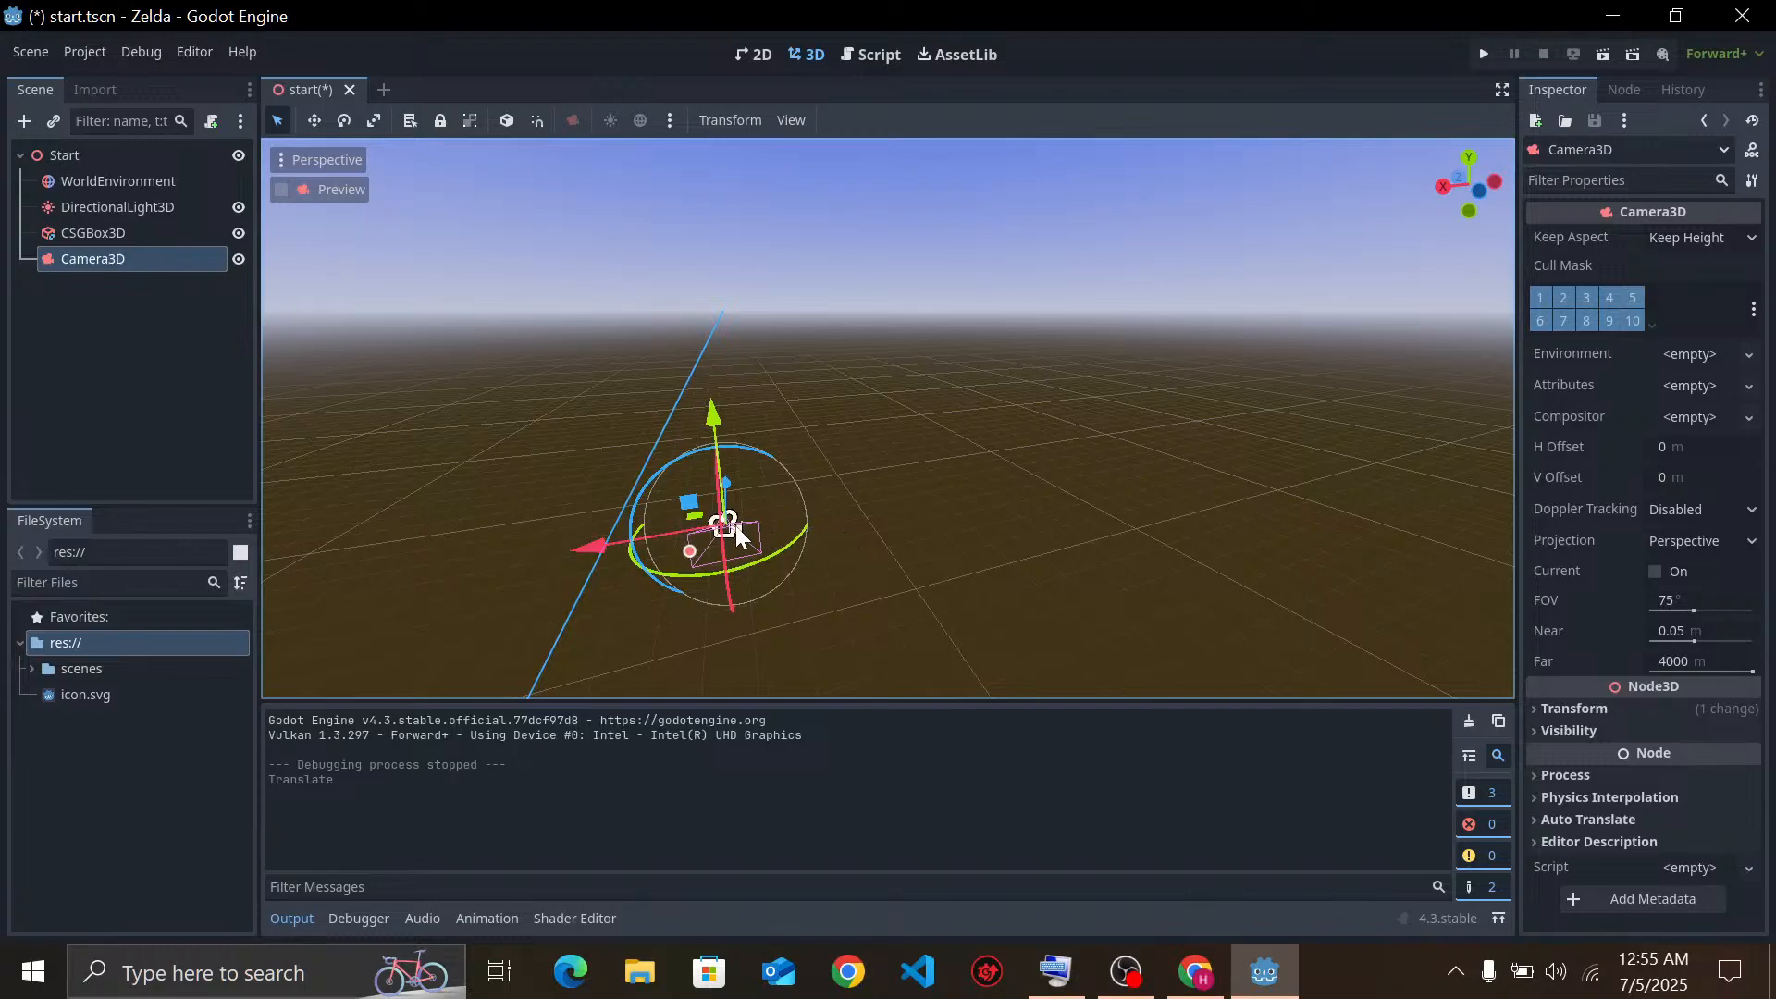
{"action": "middle_click_drag", "start_coordinate": [737, 530], "coordinate": [888, 498]}
{"action": "scroll", "coordinate": [936, 542], "scroll_direction": "up", "scroll_amount": 5}
{"action": "scroll", "coordinate": [888, 498], "scroll_direction": "up", "scroll_amount": 9}
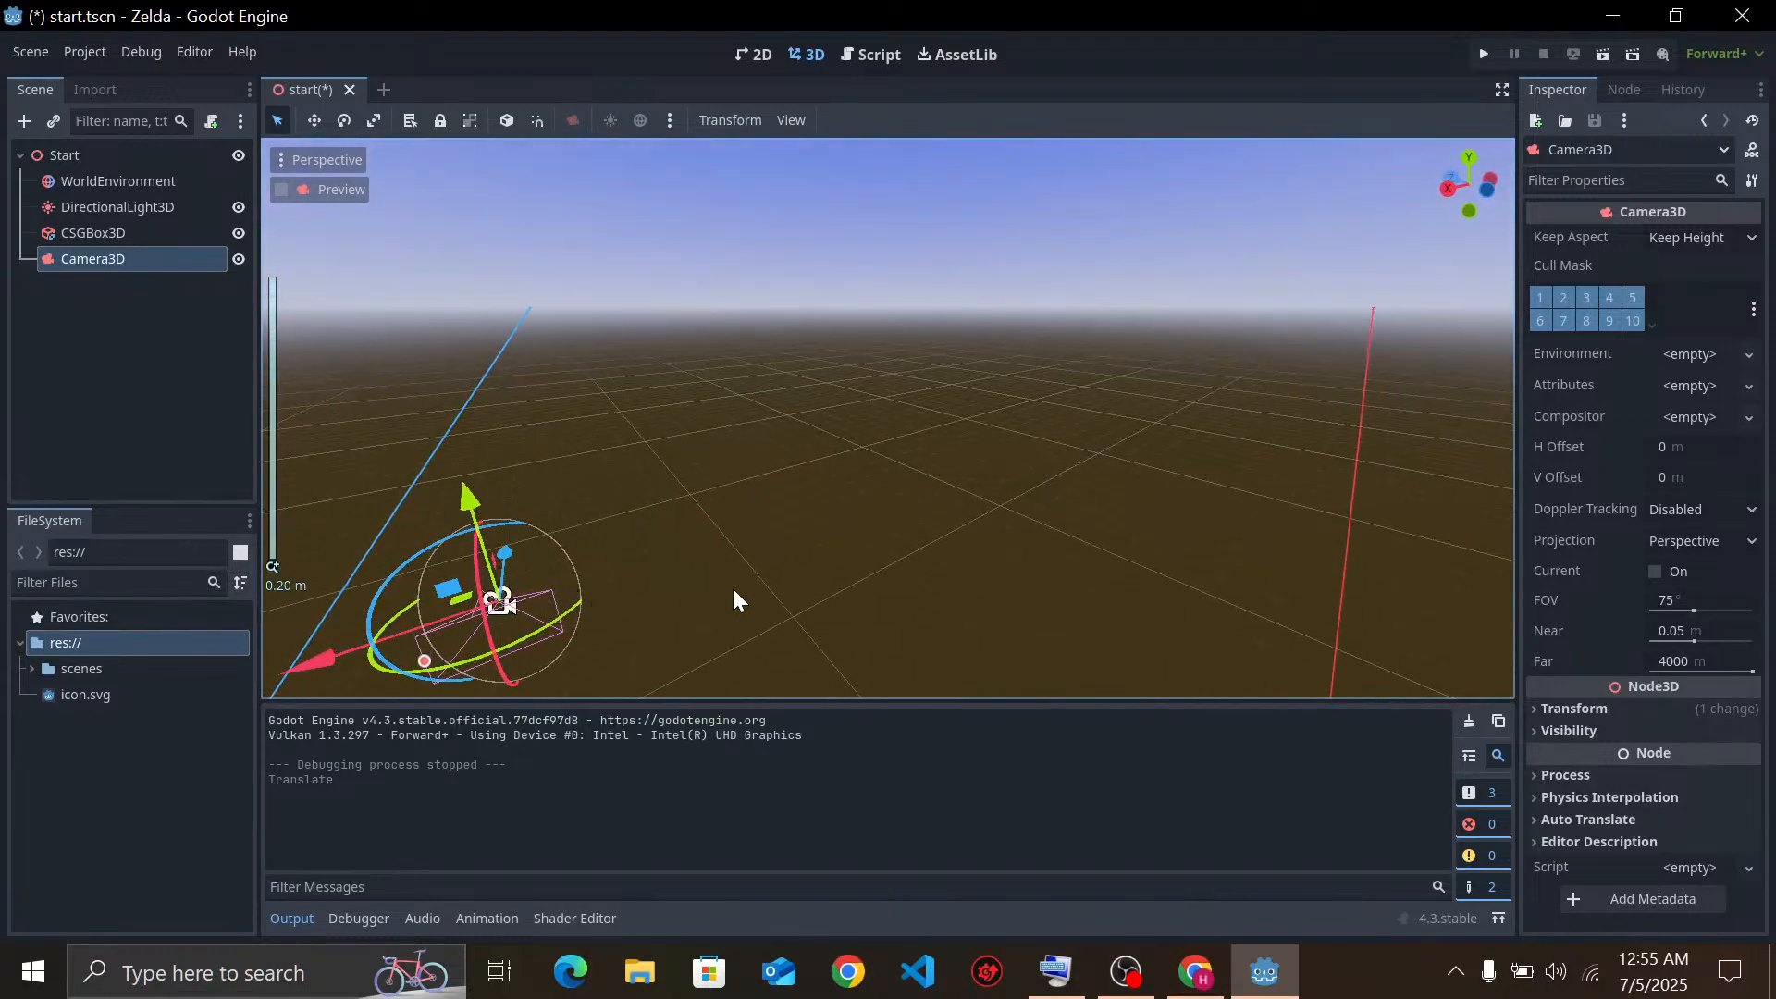
{"action": "right_click_drag", "start_coordinate": [1039, 570], "coordinate": [686, 529]}
{"action": "scroll", "coordinate": [1034, 659], "scroll_direction": "up", "scroll_amount": 3}
{"action": "key", "text": "s"}
{"action": "key", "text": "w"}
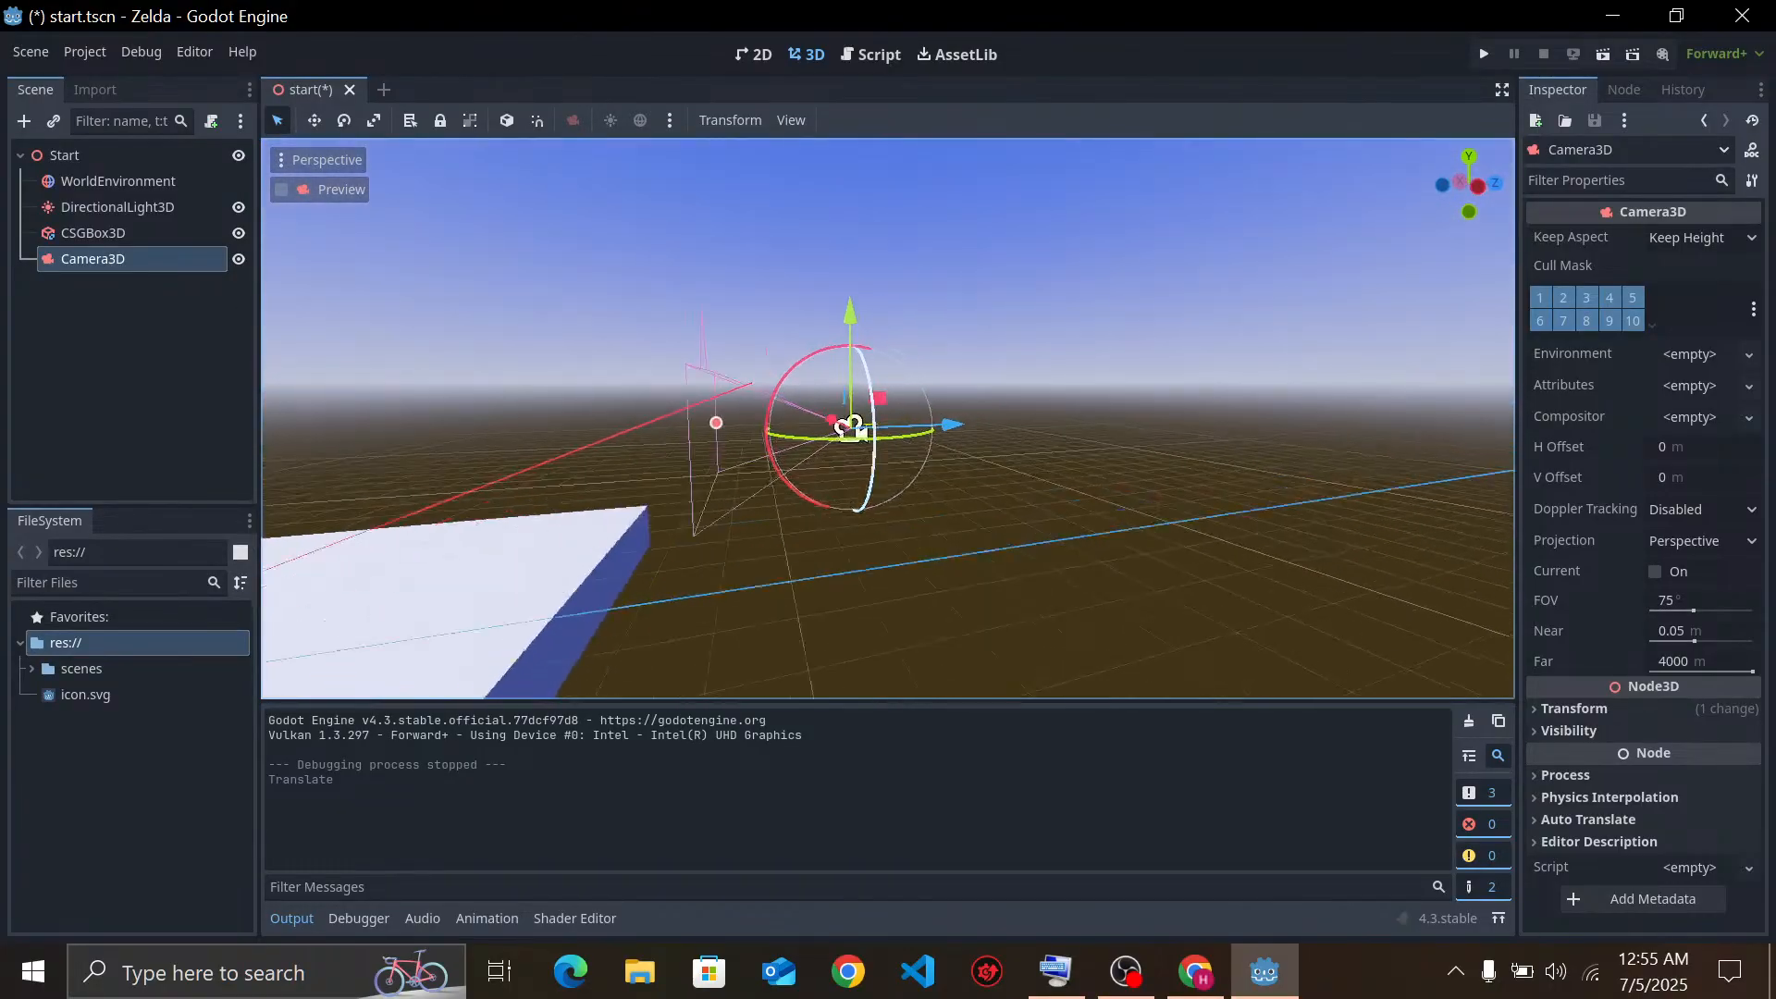
{"action": "key", "text": "w"}
{"action": "right_click_drag", "start_coordinate": [1181, 588], "coordinate": [1143, 603]}
{"action": "key", "text": "s"}
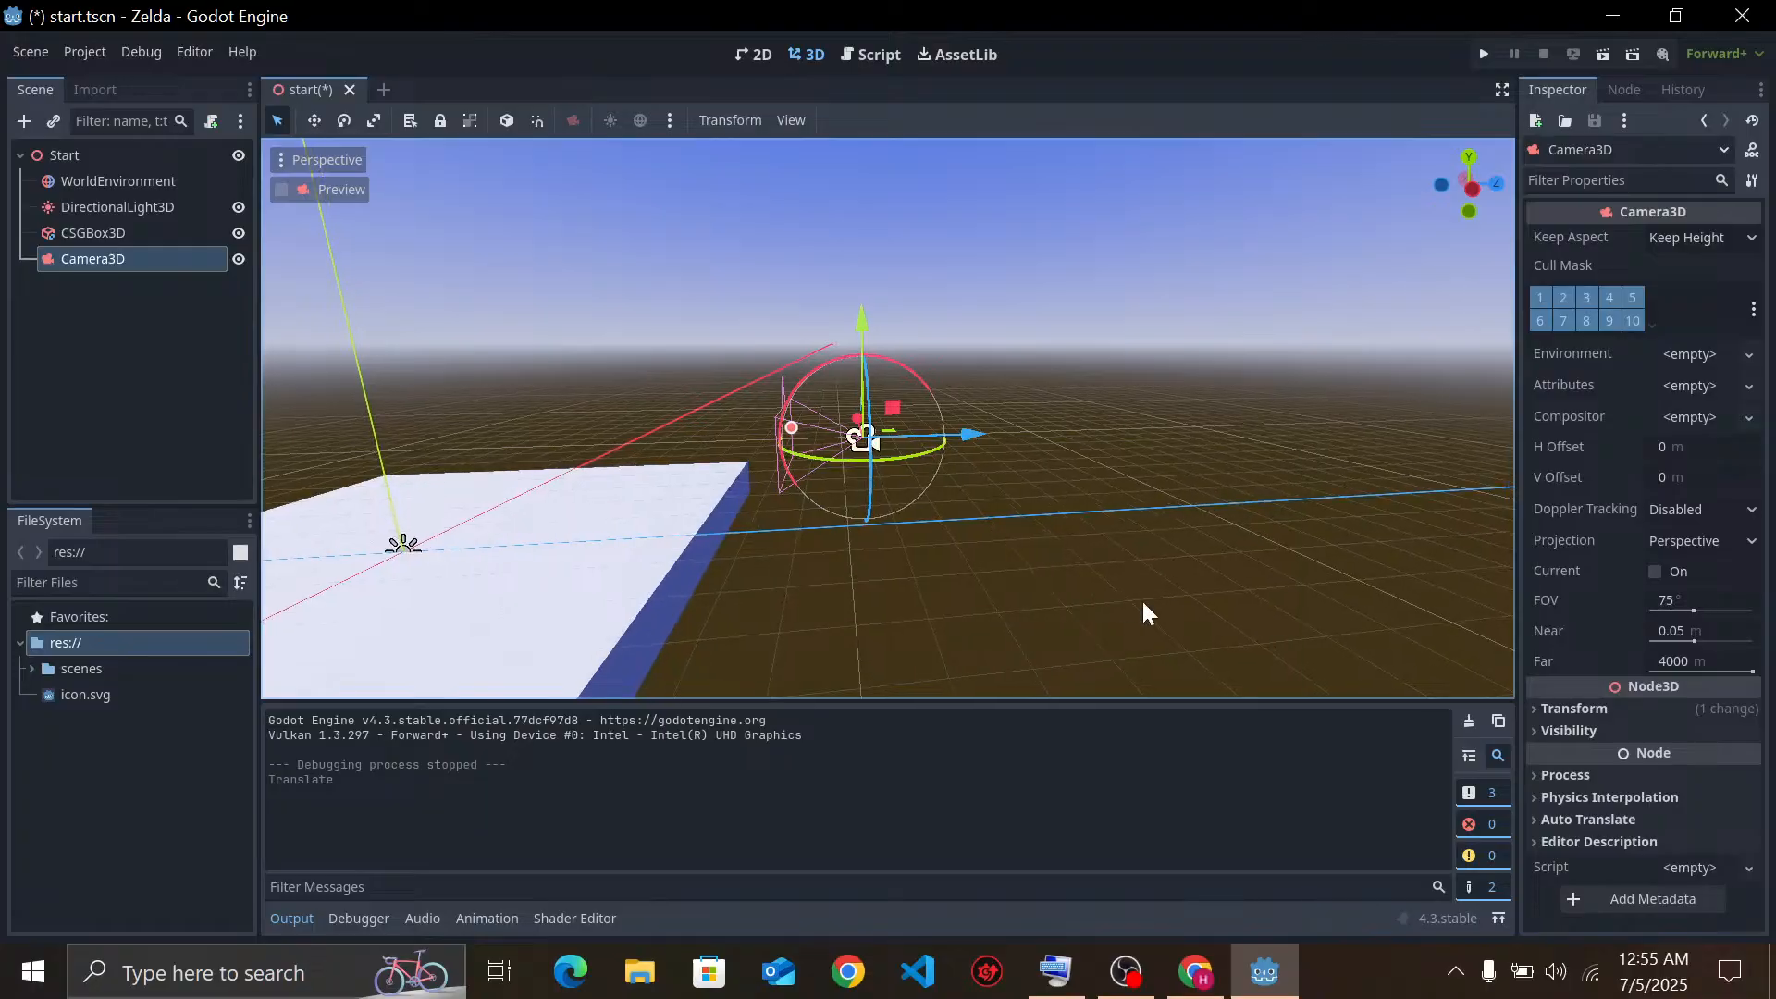
Deselect the camera, run the project to check its new view of the platform, and close the game window
{"action": "left_click", "coordinate": [1144, 612]}
{"action": "left_click", "coordinate": [1483, 55]}
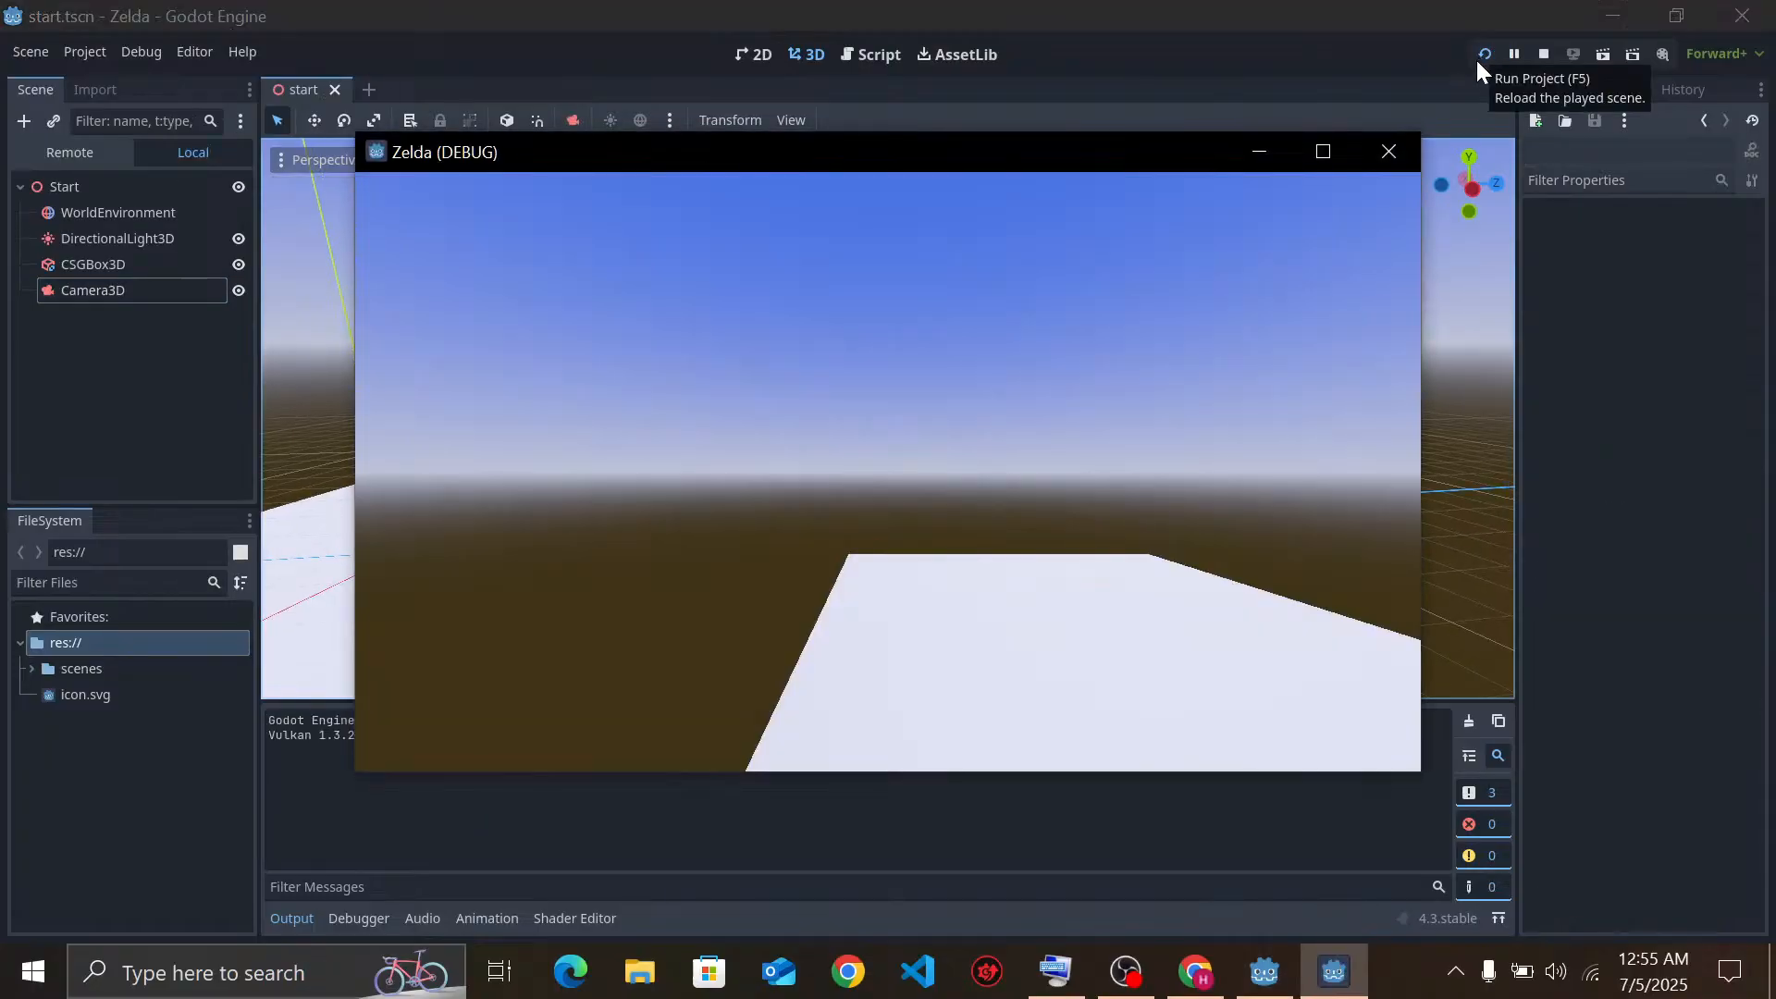
{"action": "left_click", "coordinate": [1390, 152]}
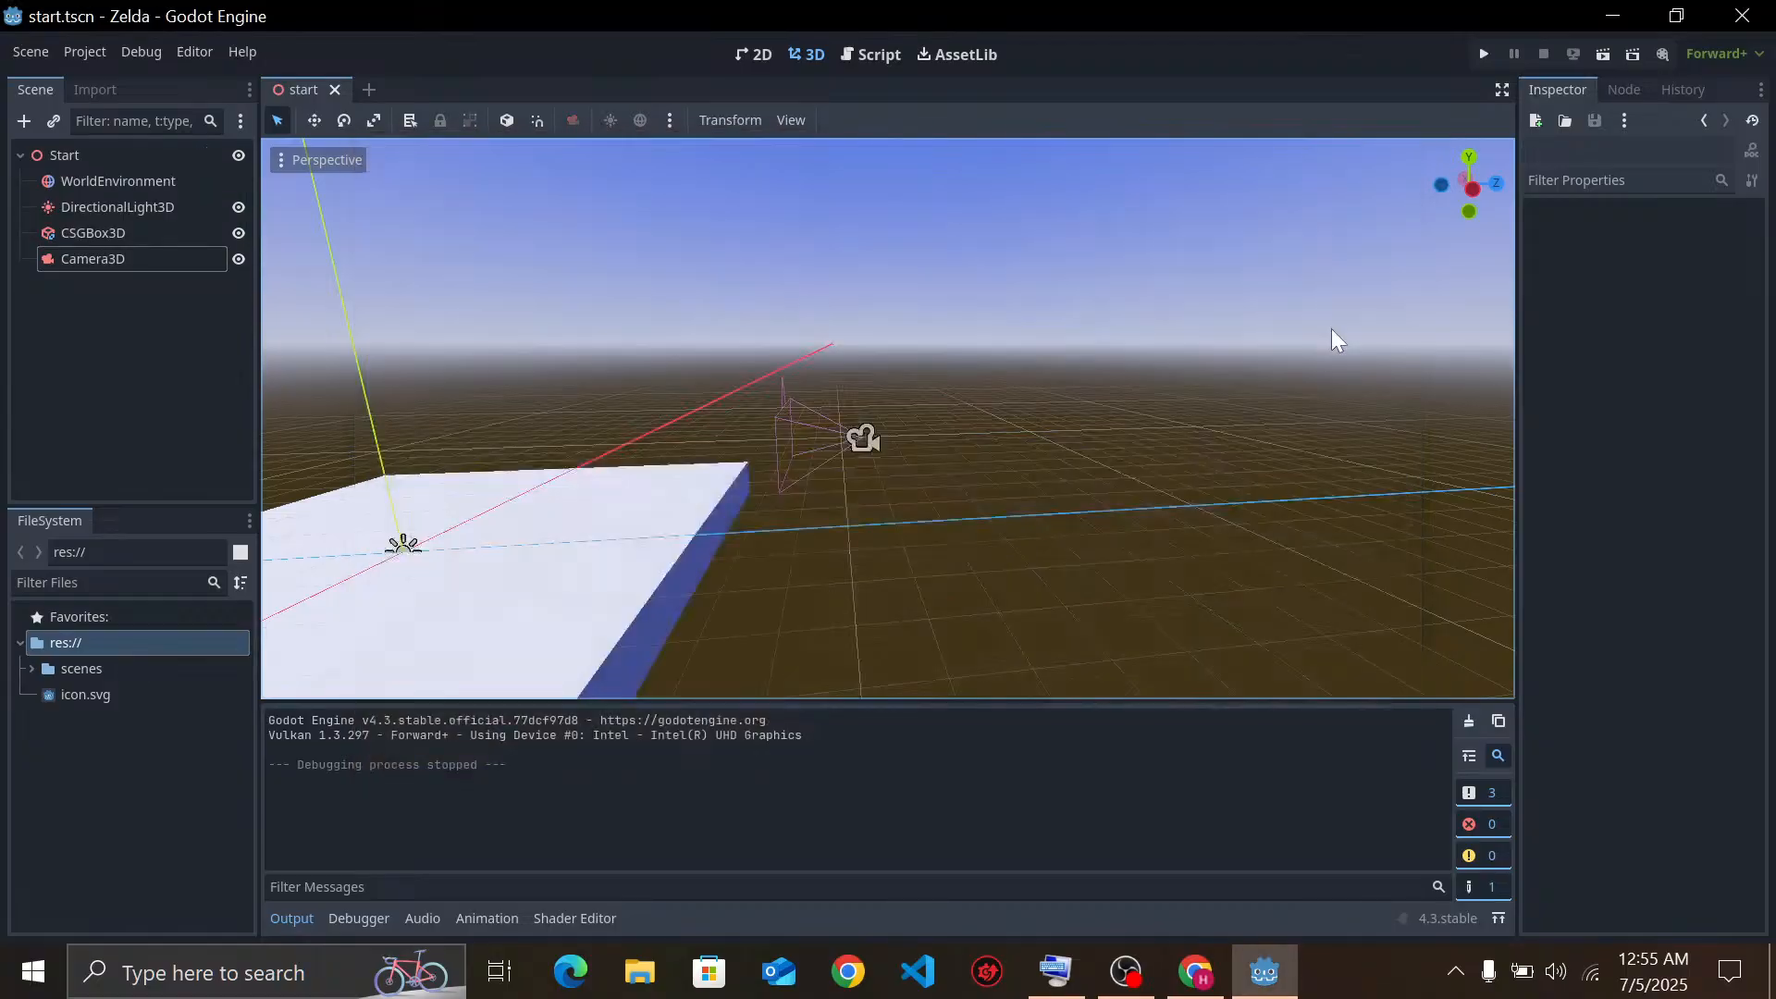
Return to the tutorial in Chrome, rewind to before 17:49, and watch the WorldEnvironment part up to about 18:26
{"action": "left_click", "coordinate": [1195, 971]}
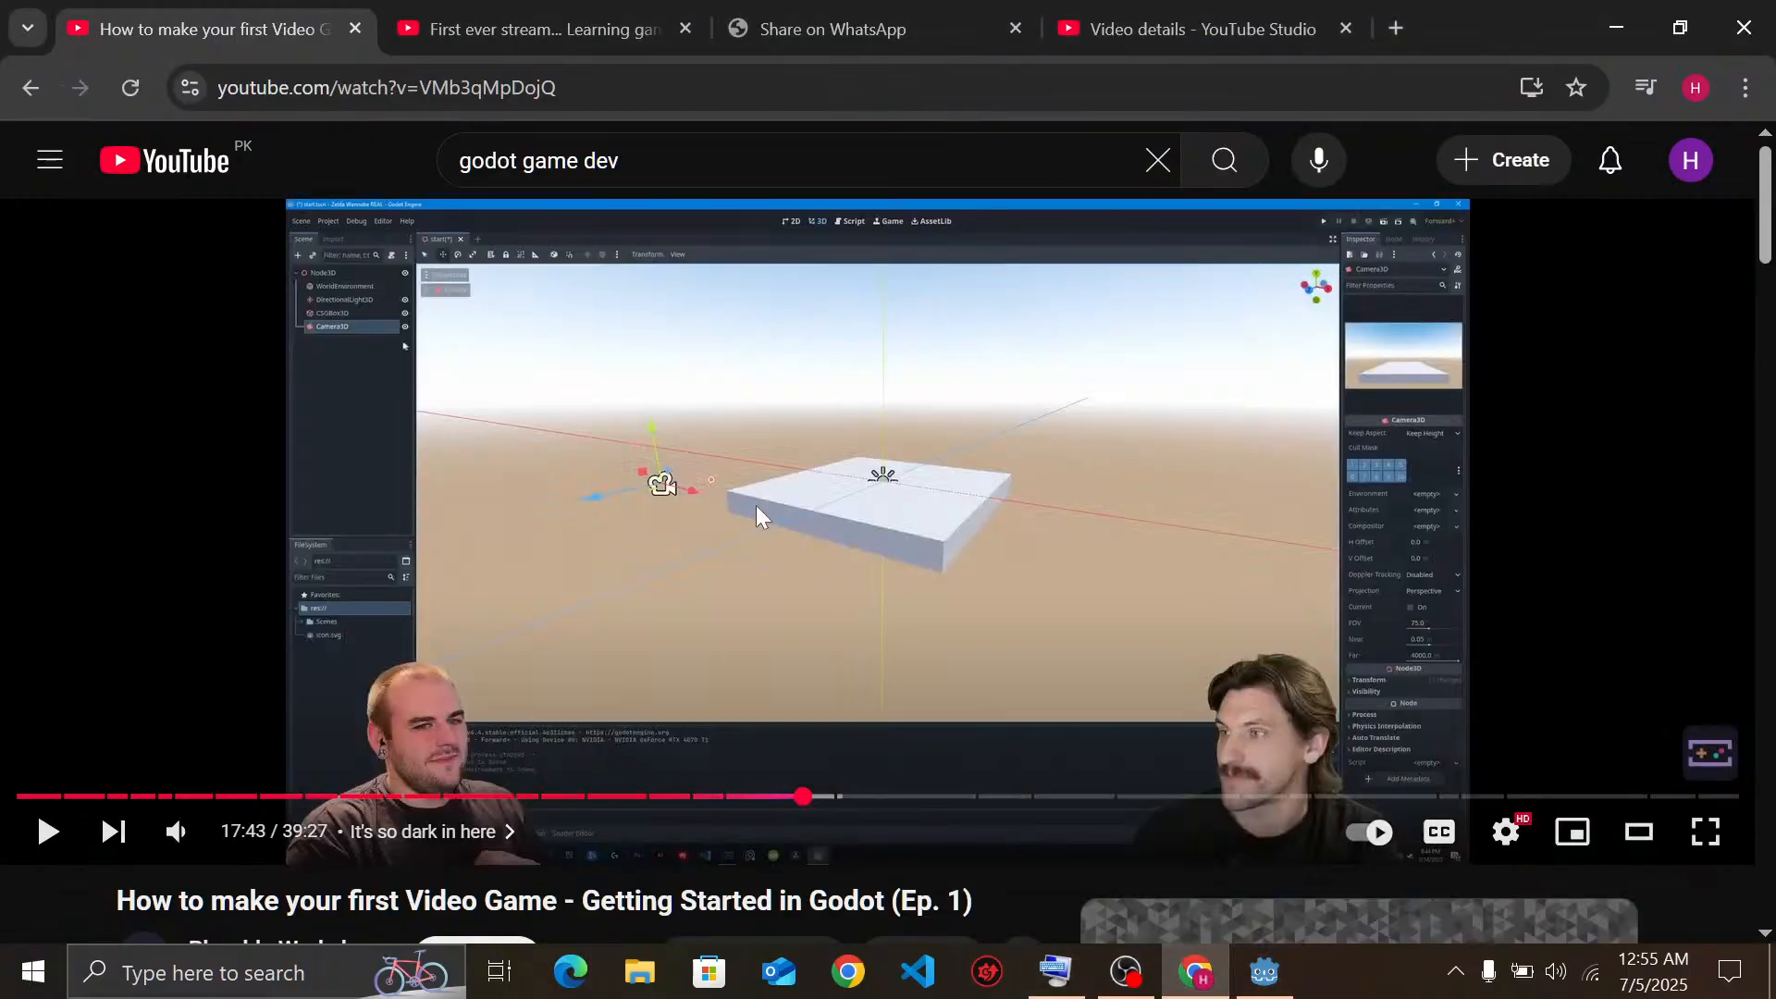
{"action": "left_click", "coordinate": [757, 505]}
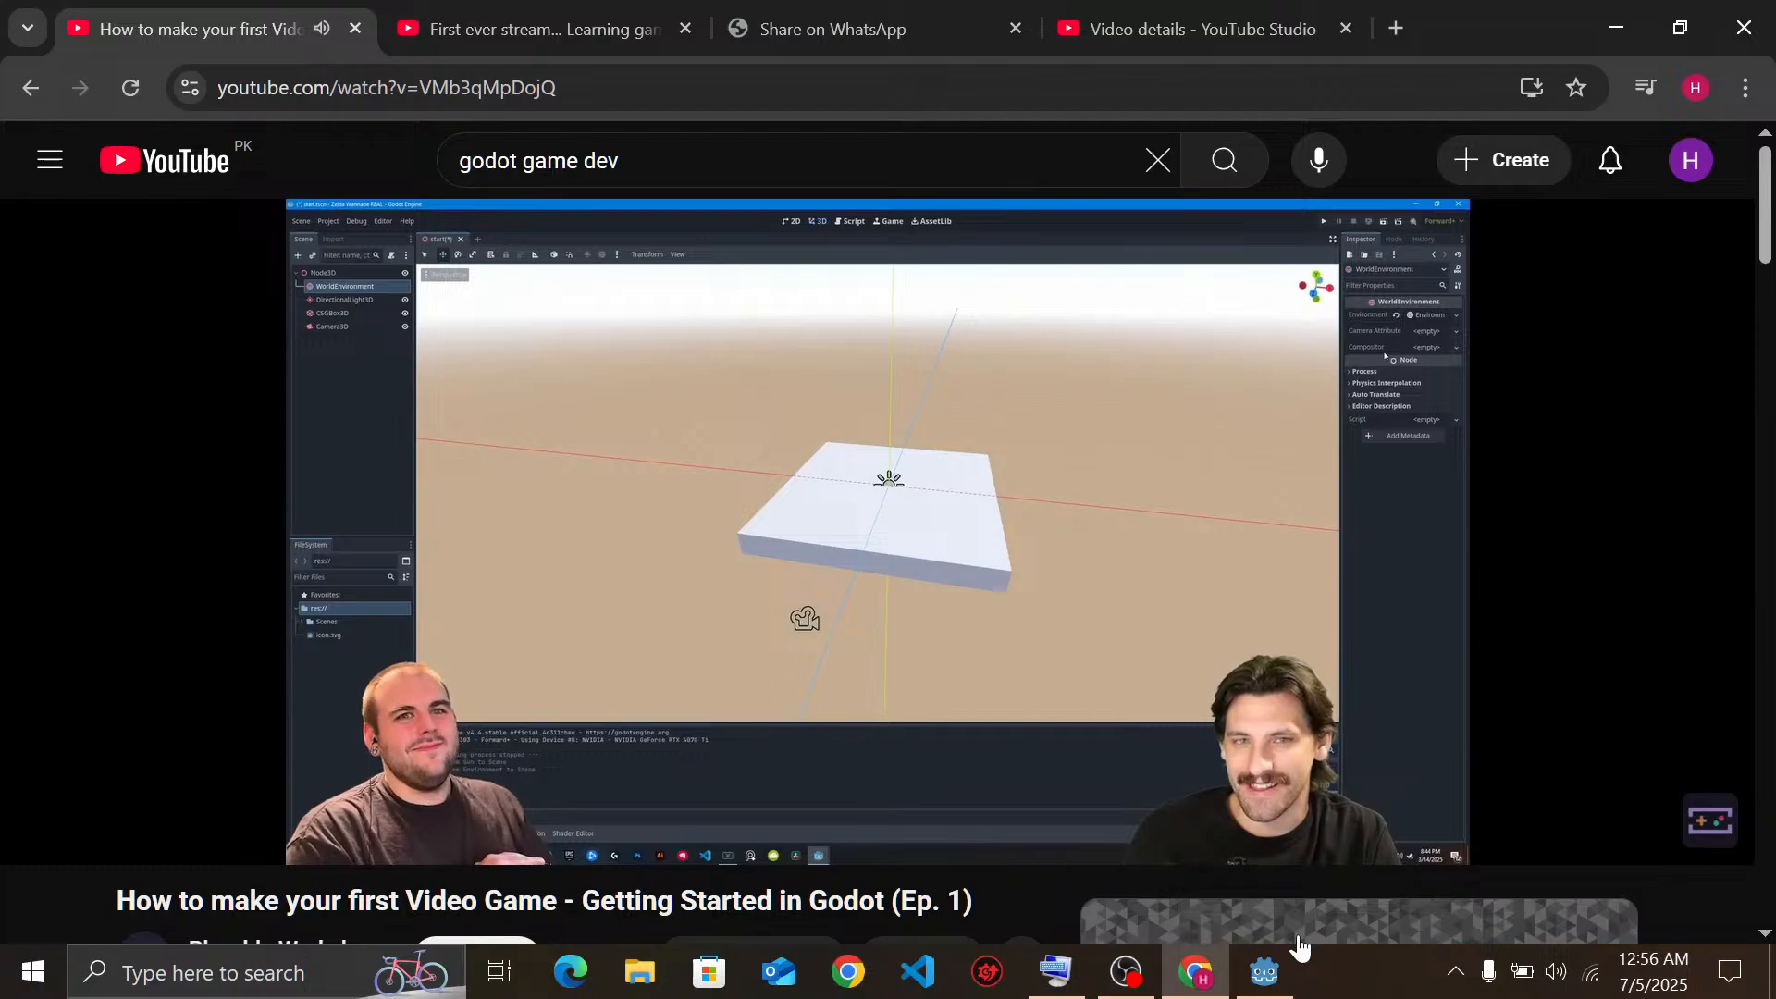
{"action": "left_click", "coordinate": [1136, 507]}
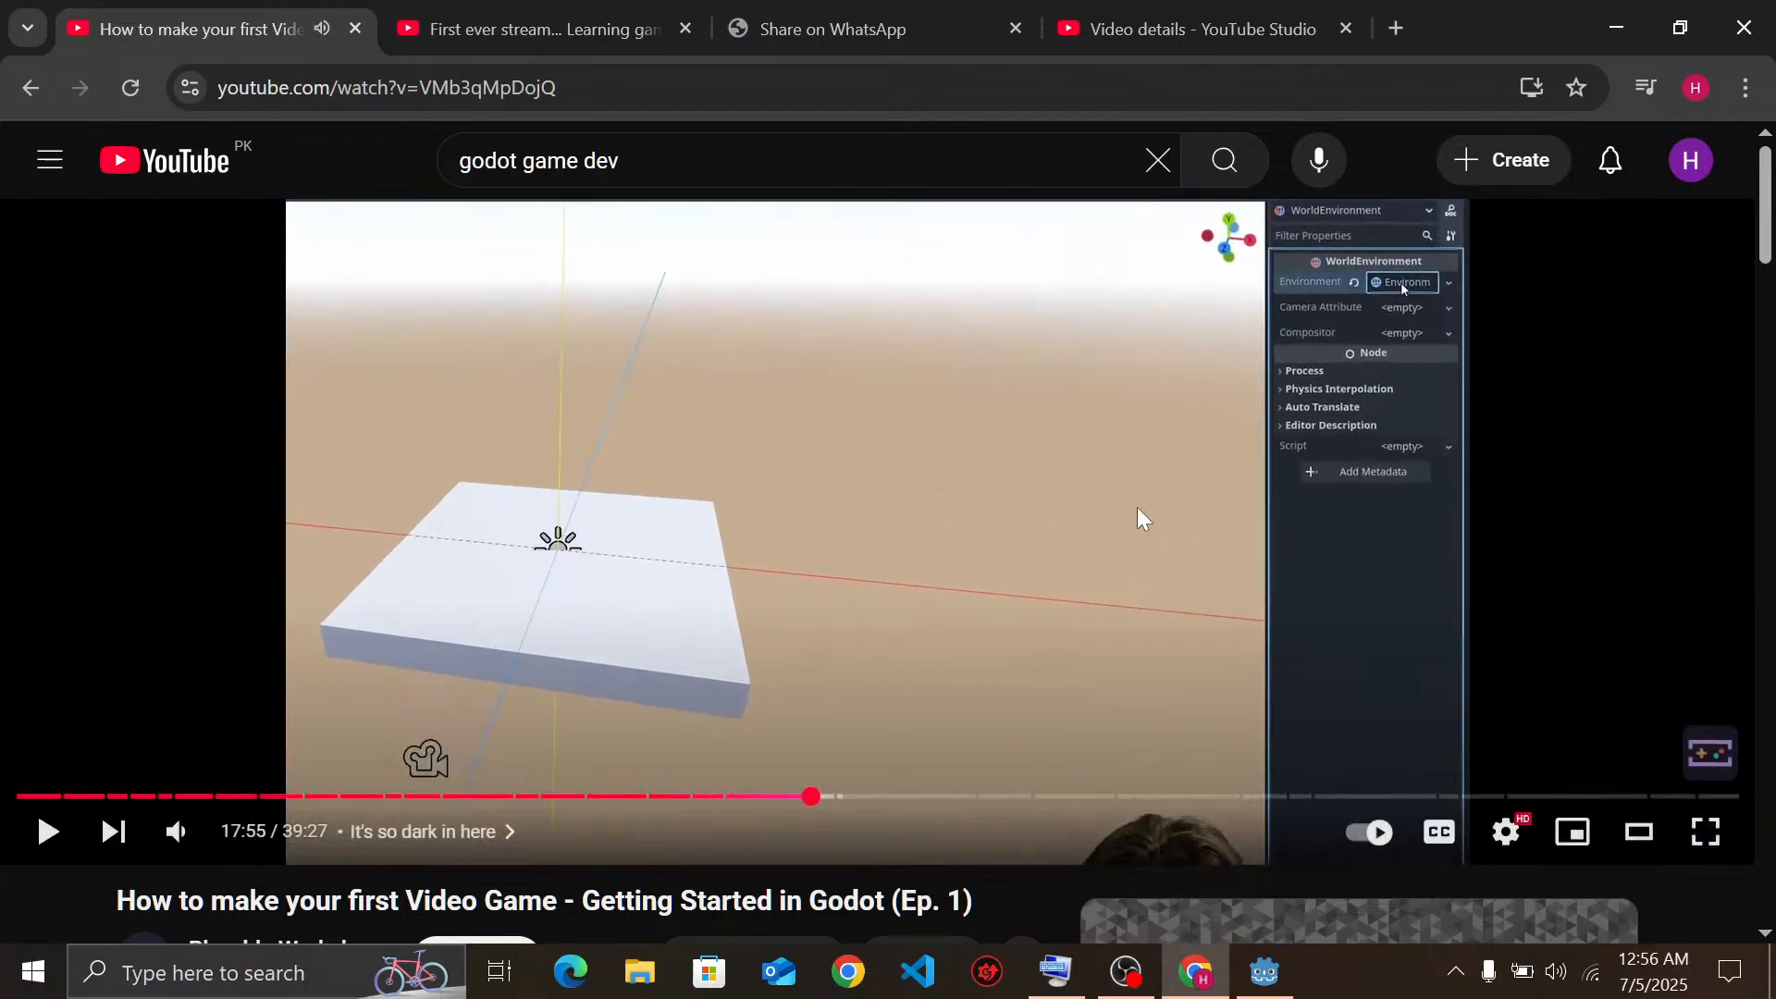
{"action": "left_click", "coordinate": [1139, 505]}
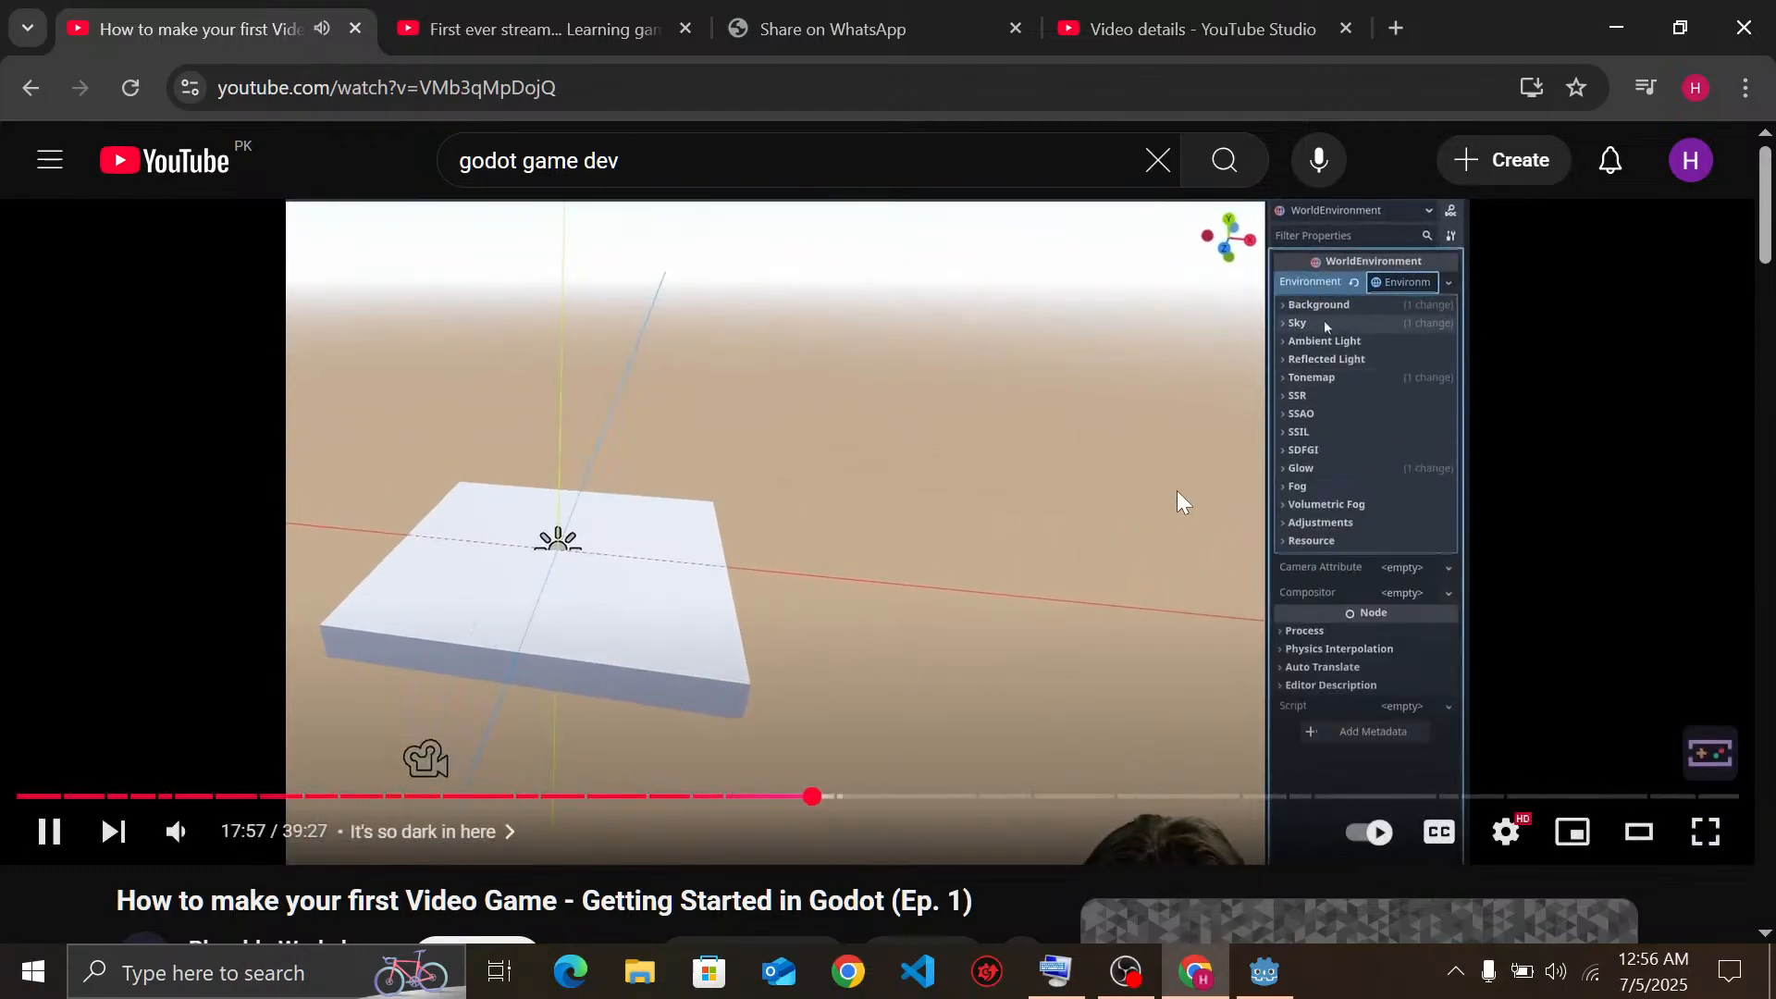
{"action": "key", "text": "Left"}
{"action": "key", "text": "Left"}
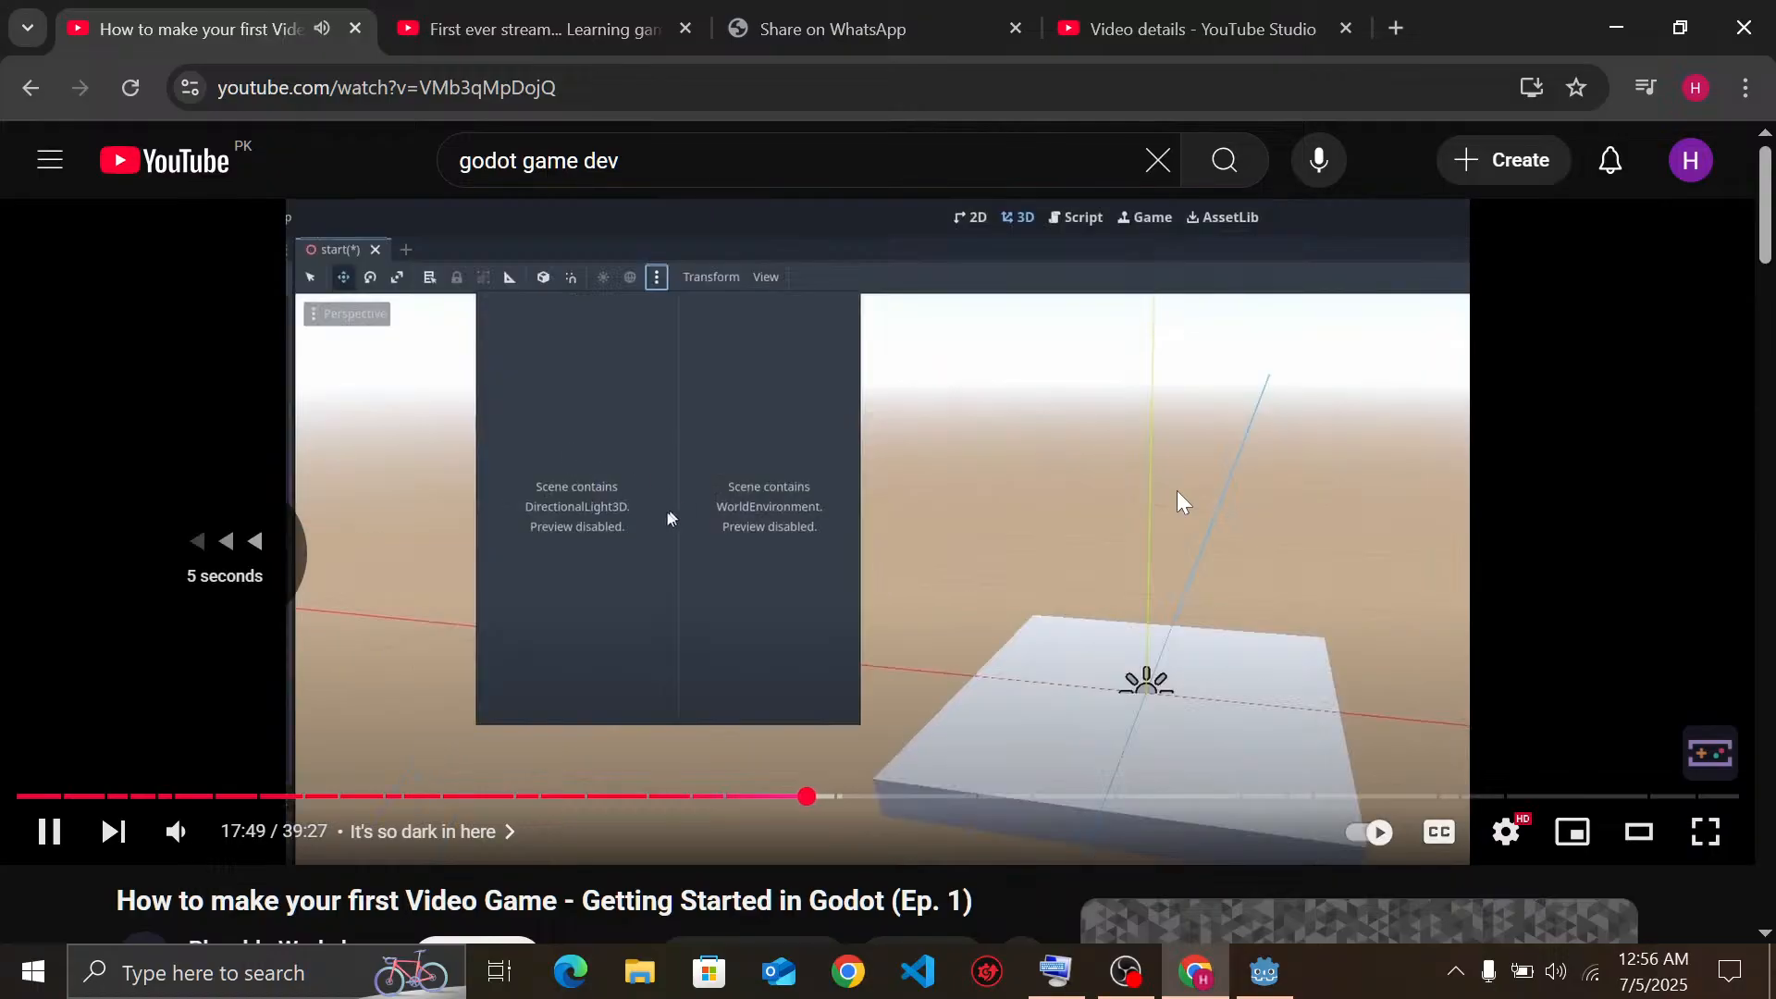
{"action": "key", "text": "Left"}
{"action": "key", "text": "Left"}
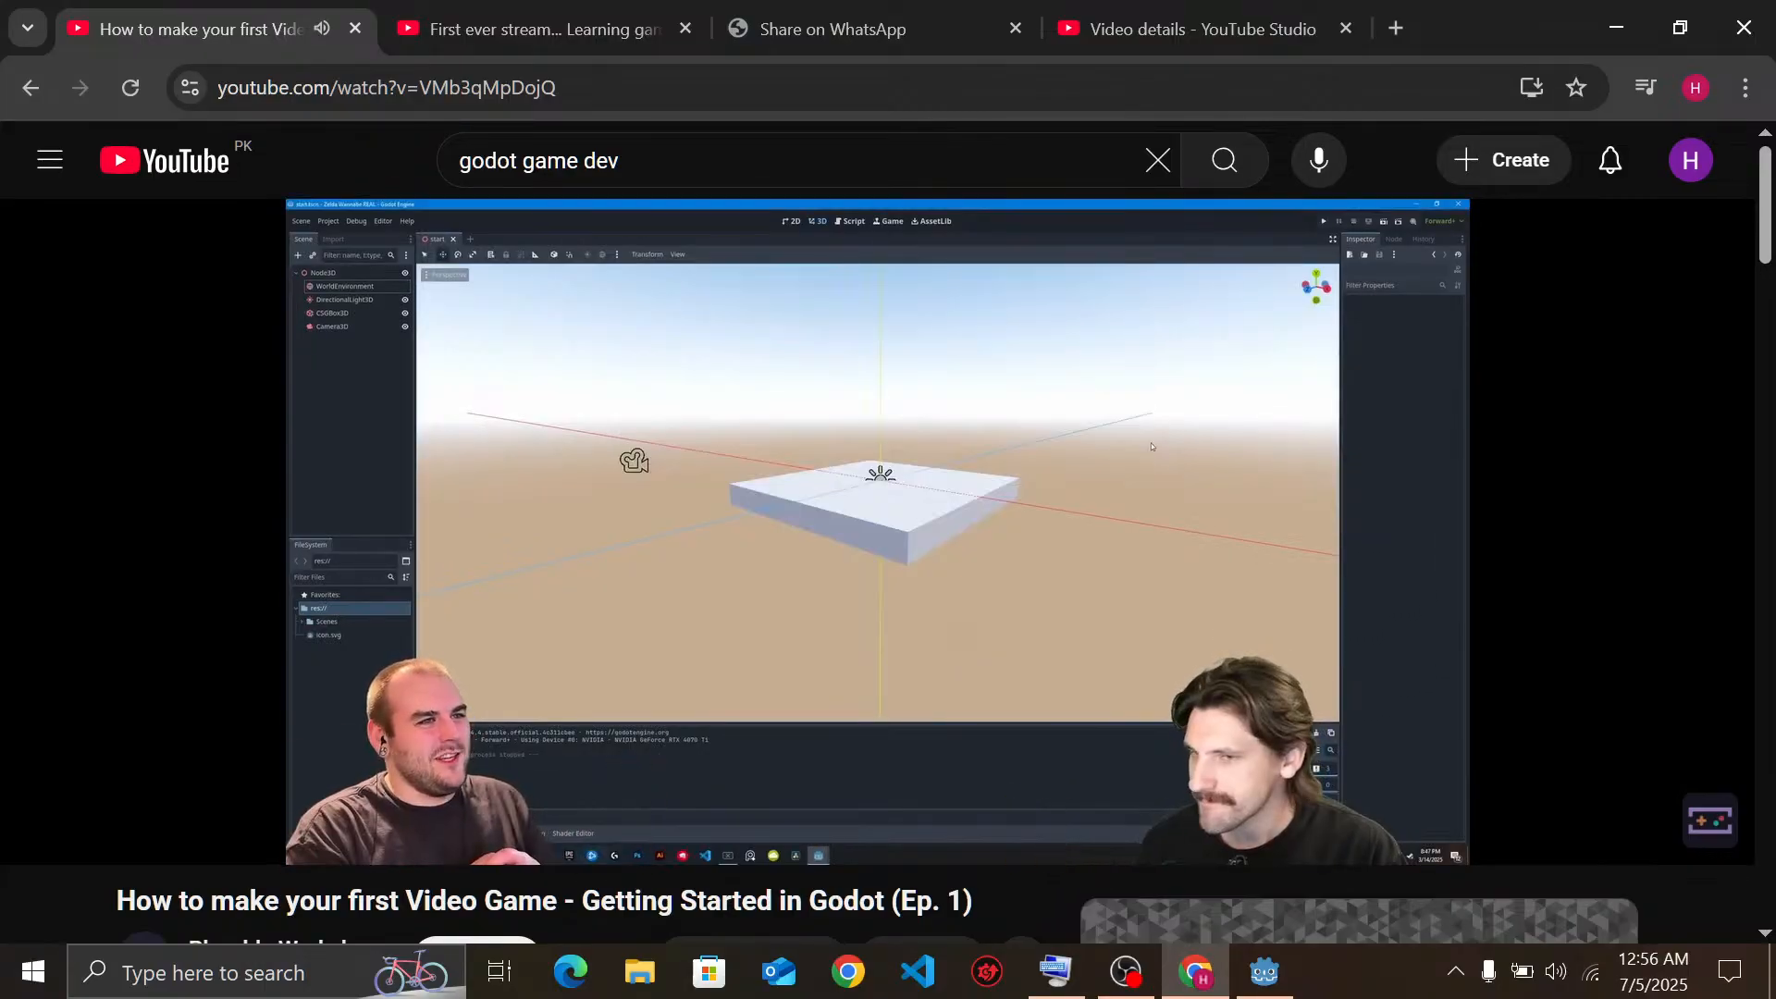
{"action": "mouse_move", "coordinate": [1229, 480]}
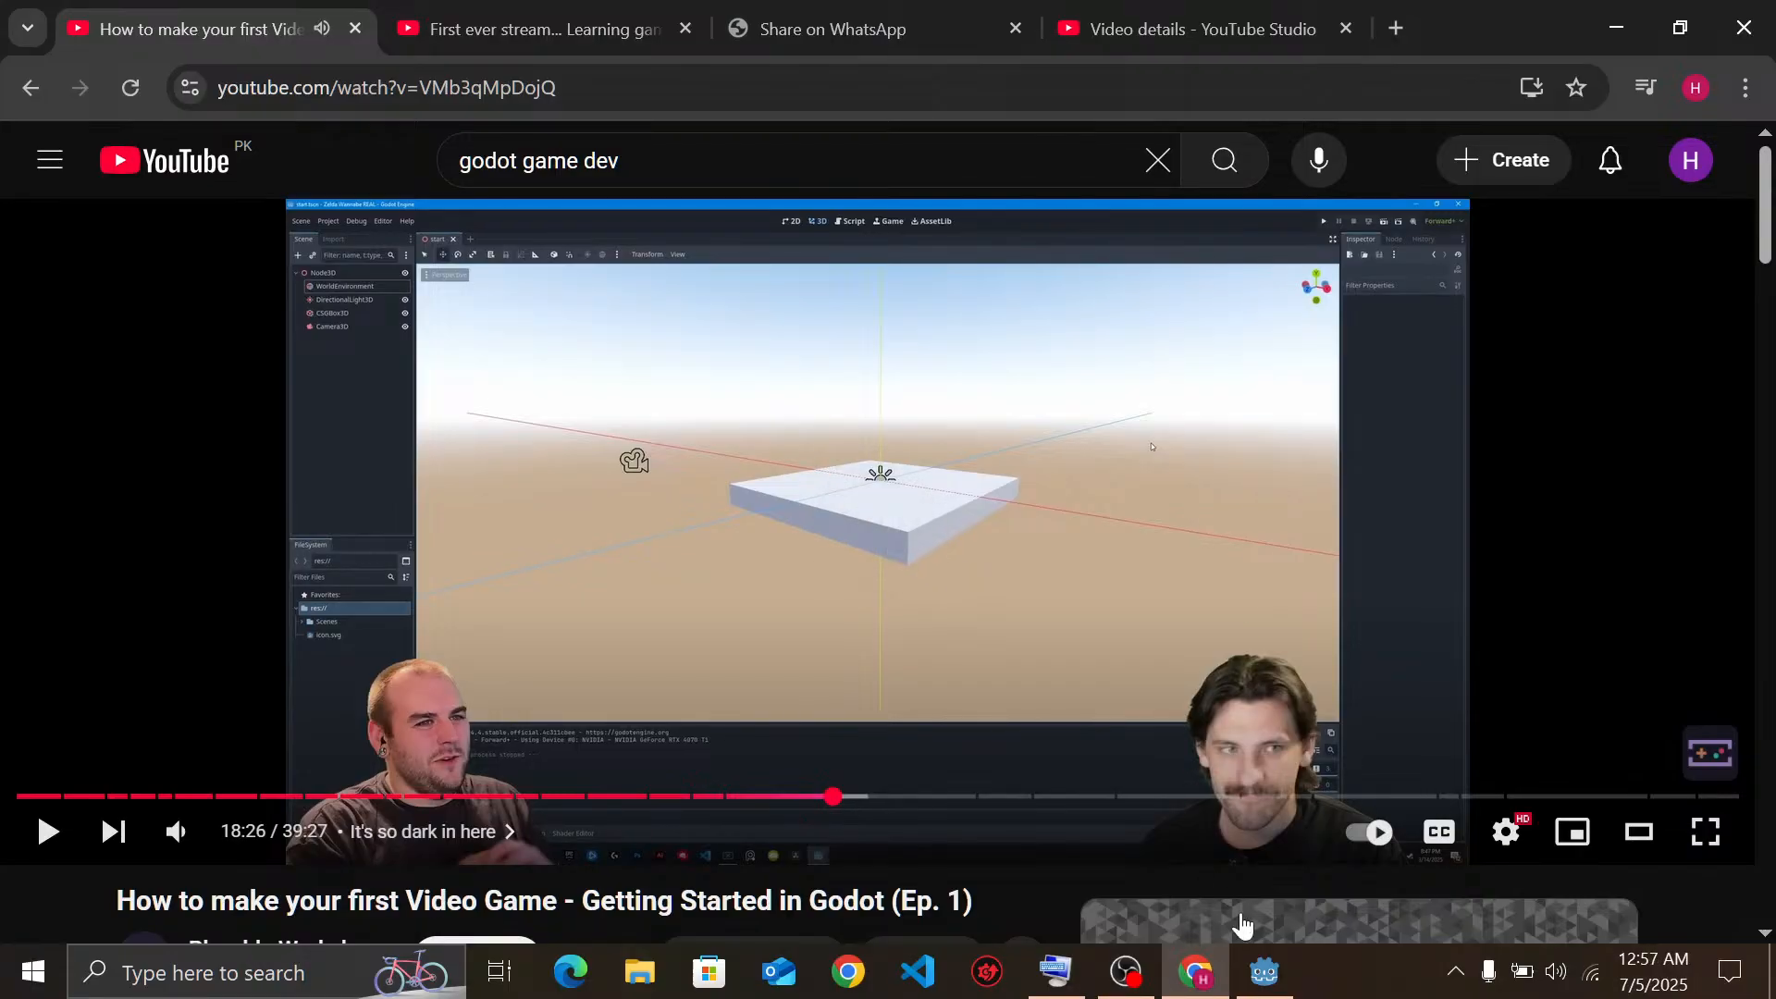
Switch to the Godot editor and look around the start scene in the 3D view
{"action": "left_click", "coordinate": [1264, 971]}
{"action": "middle_click_drag", "start_coordinate": [1011, 555], "coordinate": [567, 580]}
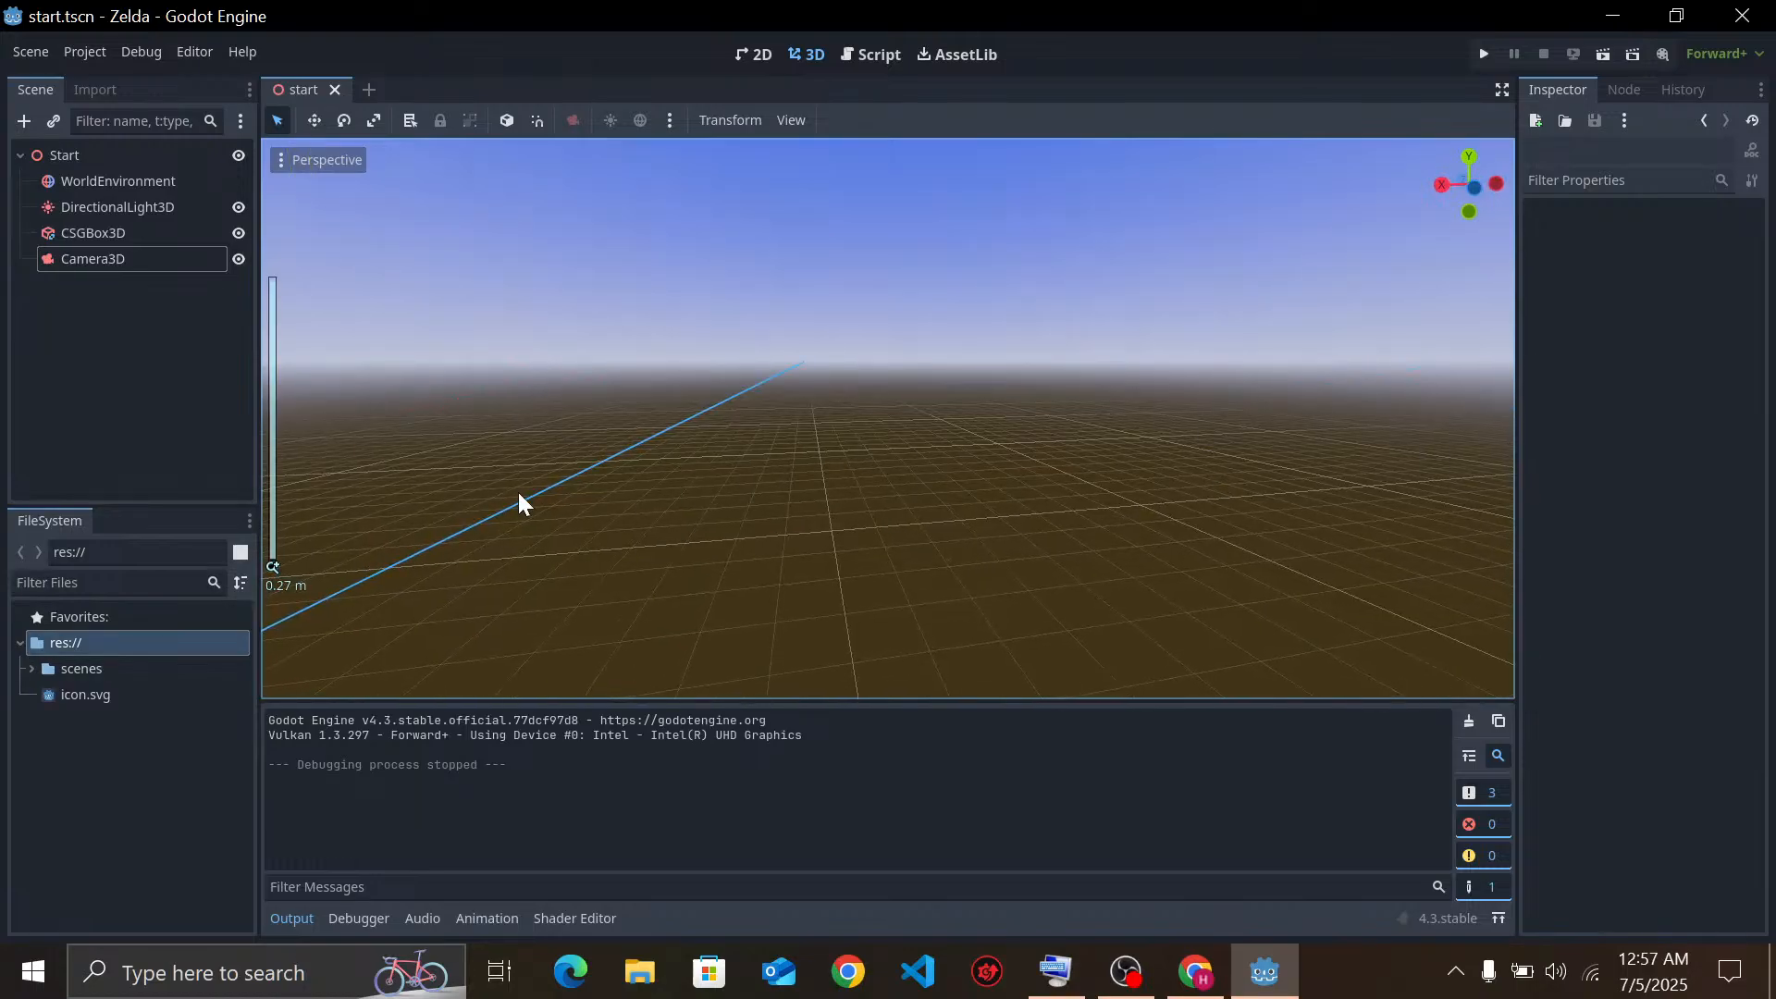
Examine the white platform and the camera placement from several angles in the 3D scene
{"action": "middle_click_drag", "start_coordinate": [519, 505], "coordinate": [1179, 490]}
{"action": "scroll", "coordinate": [1179, 490], "scroll_direction": "up", "scroll_amount": 1}
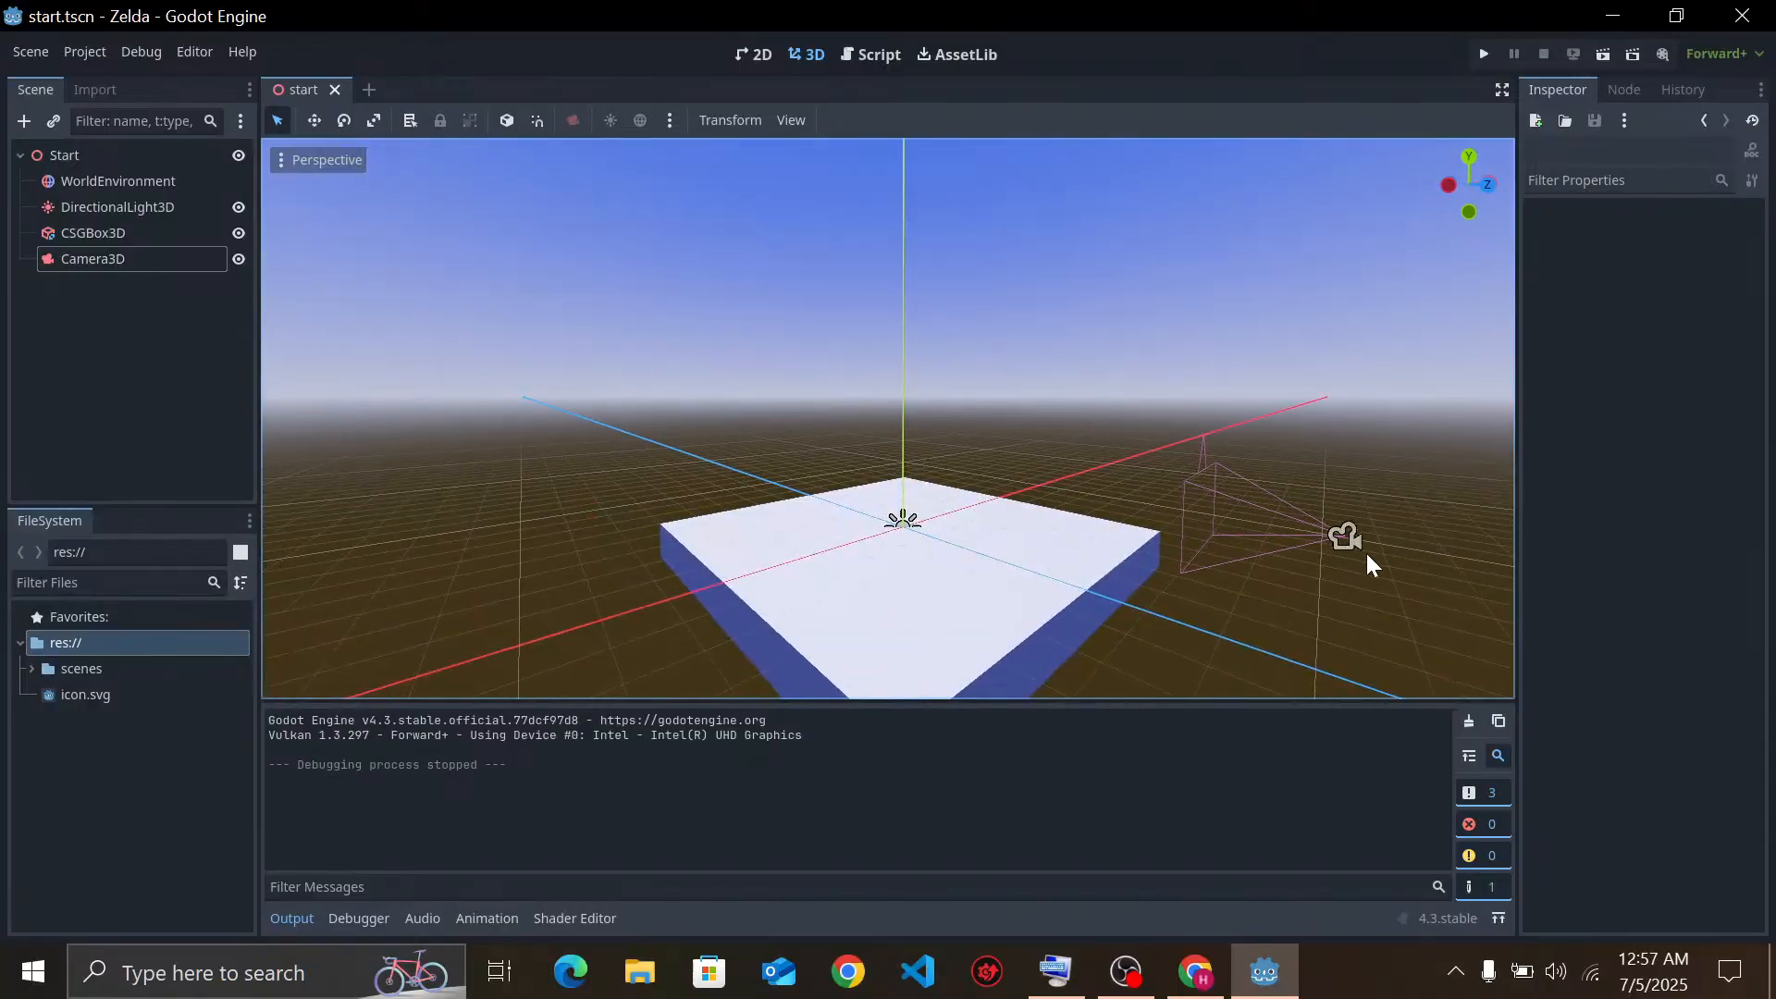
{"action": "middle_click_drag", "start_coordinate": [1367, 554], "coordinate": [833, 488], "text": "shift"}
{"action": "middle_click_drag", "start_coordinate": [953, 500], "coordinate": [1075, 511]}
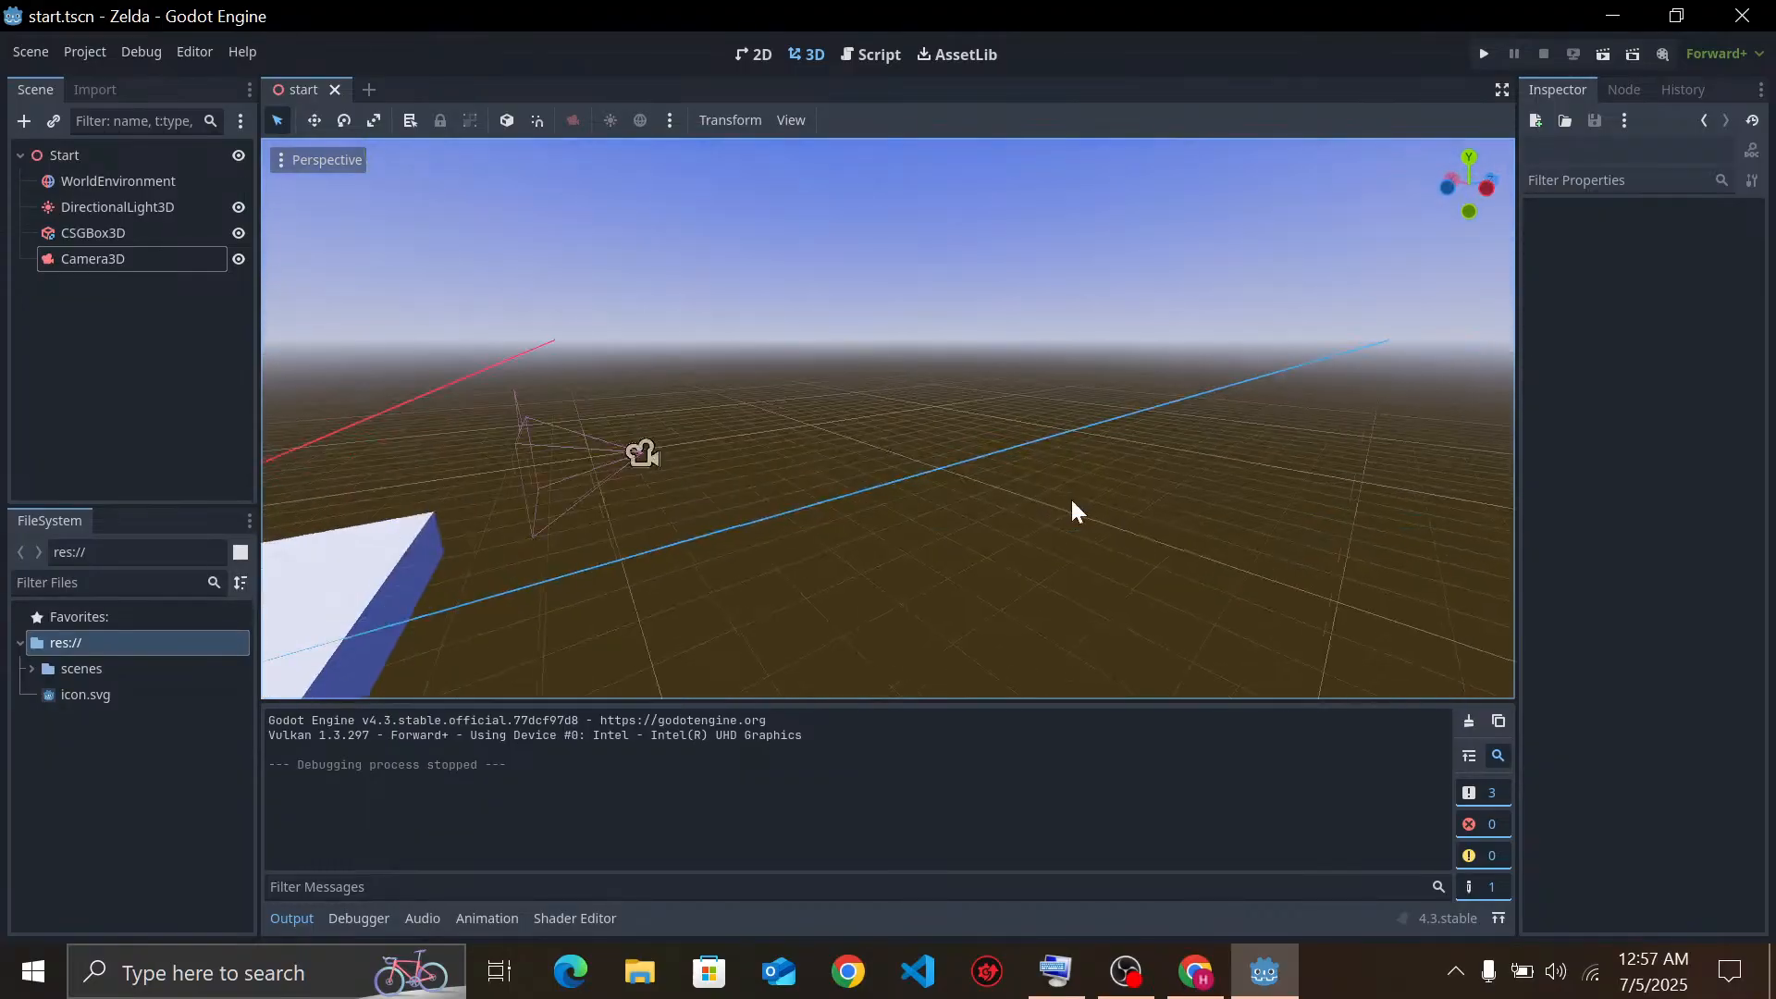
{"action": "middle_click_drag", "start_coordinate": [801, 490], "coordinate": [5, 520]}
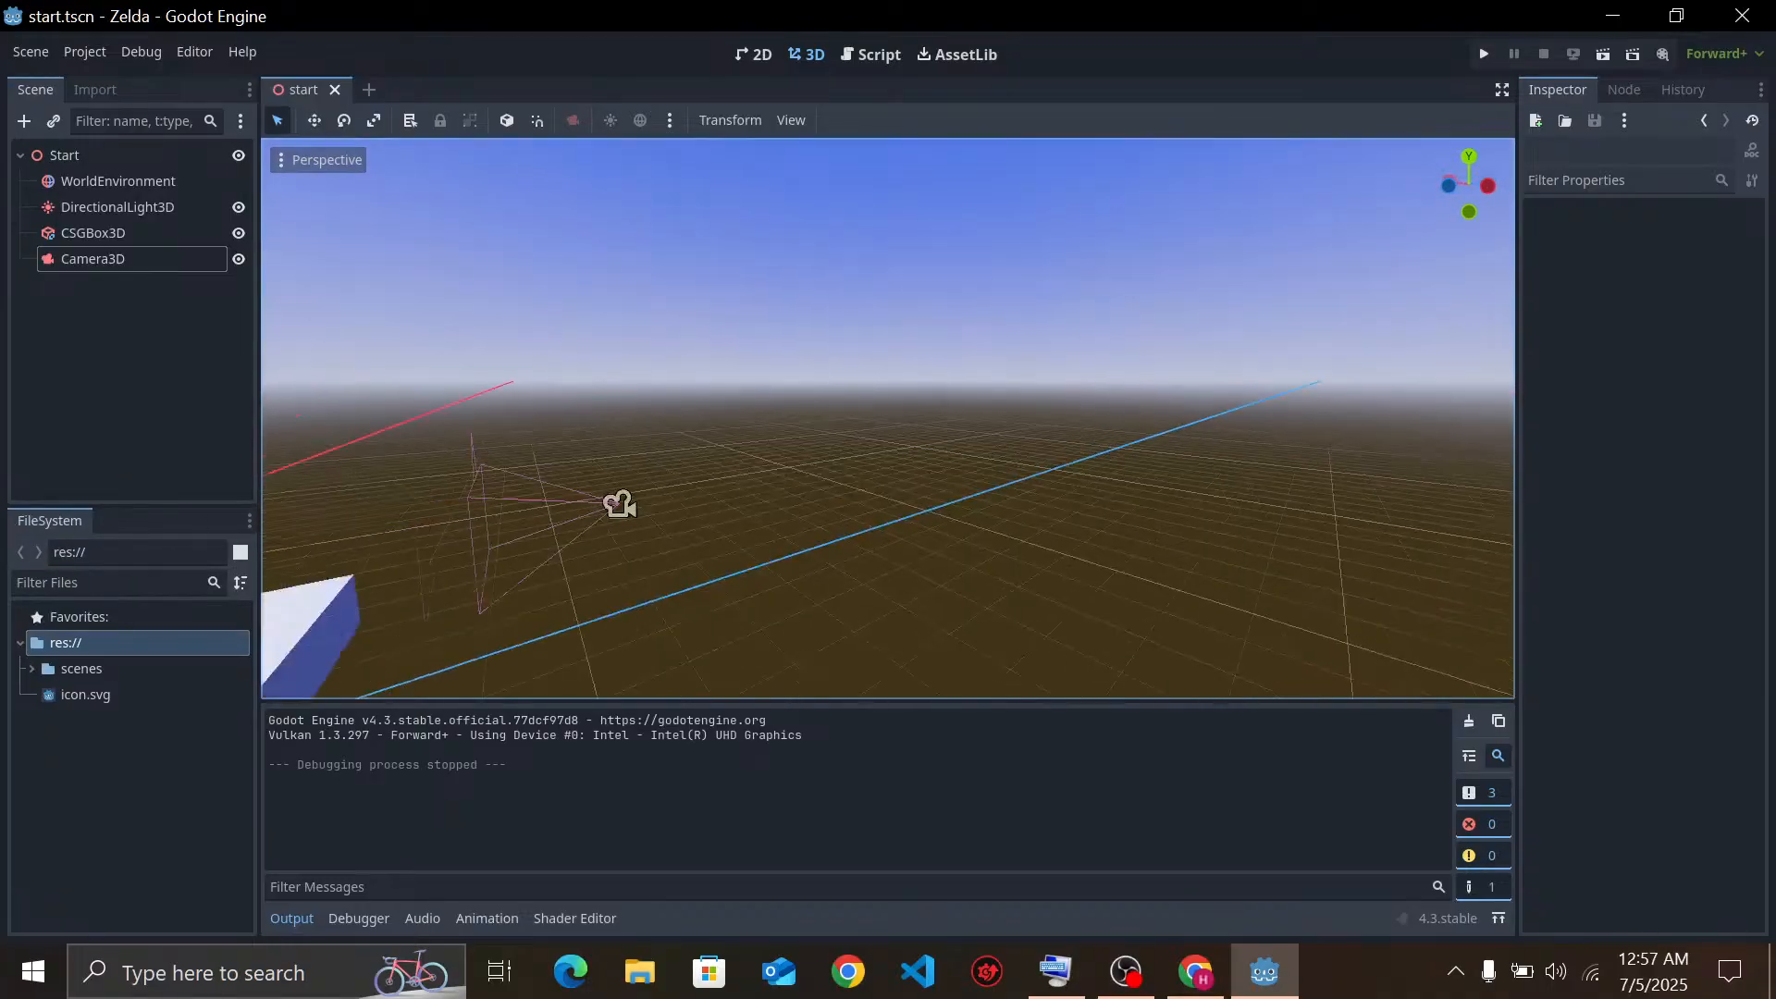
{"action": "middle_click_drag", "start_coordinate": [958, 400], "coordinate": [1224, 469]}
{"action": "scroll", "coordinate": [1224, 469], "scroll_direction": "up", "scroll_amount": 3}
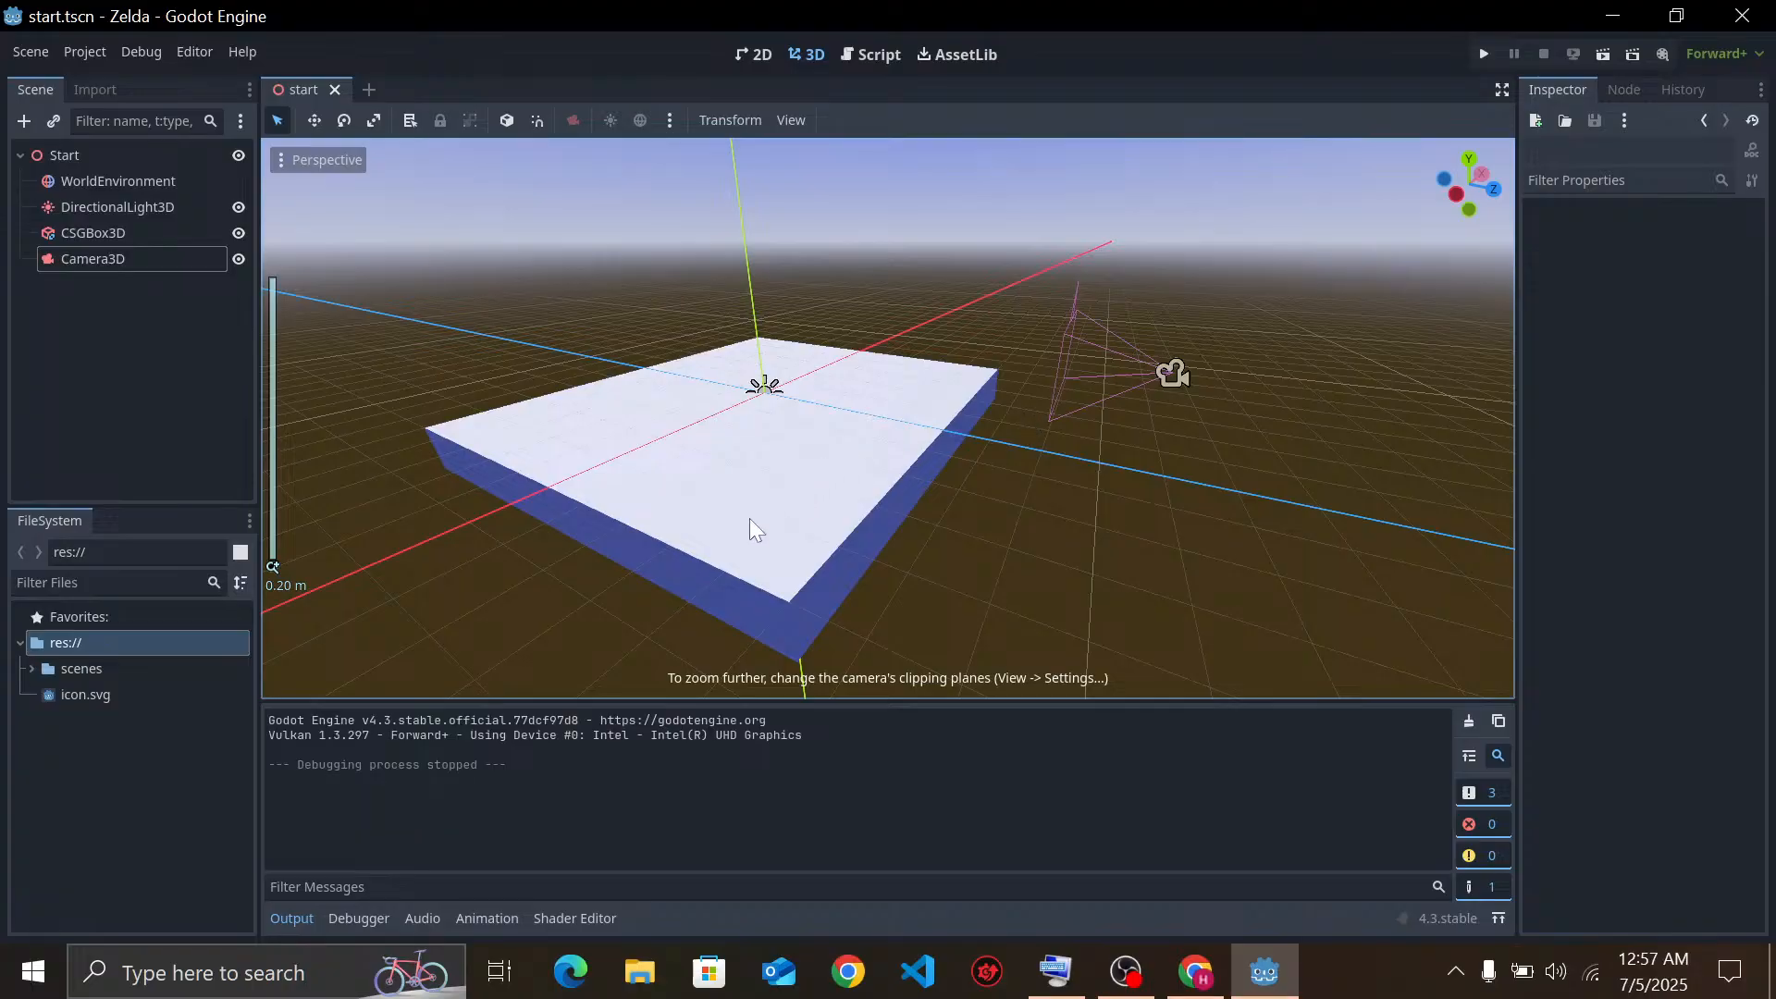
{"action": "middle_click_drag", "start_coordinate": [757, 530], "coordinate": [464, 541]}
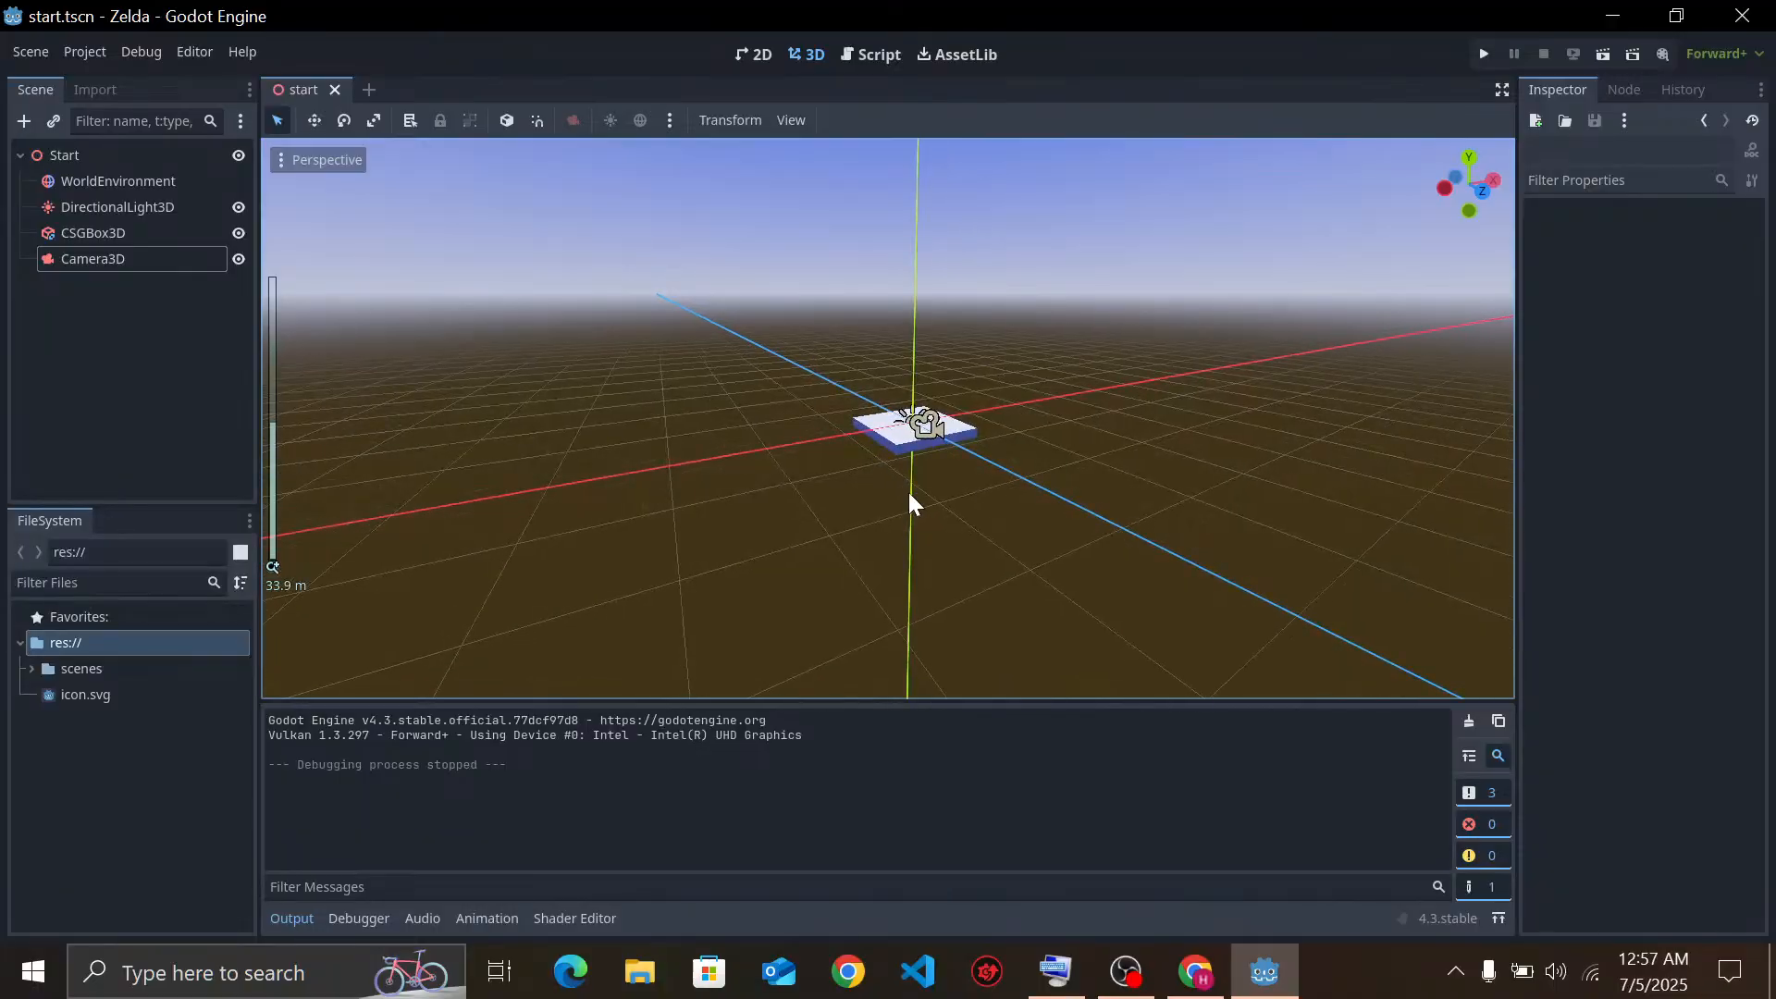
{"action": "middle_click_drag", "start_coordinate": [912, 504], "coordinate": [895, 489]}
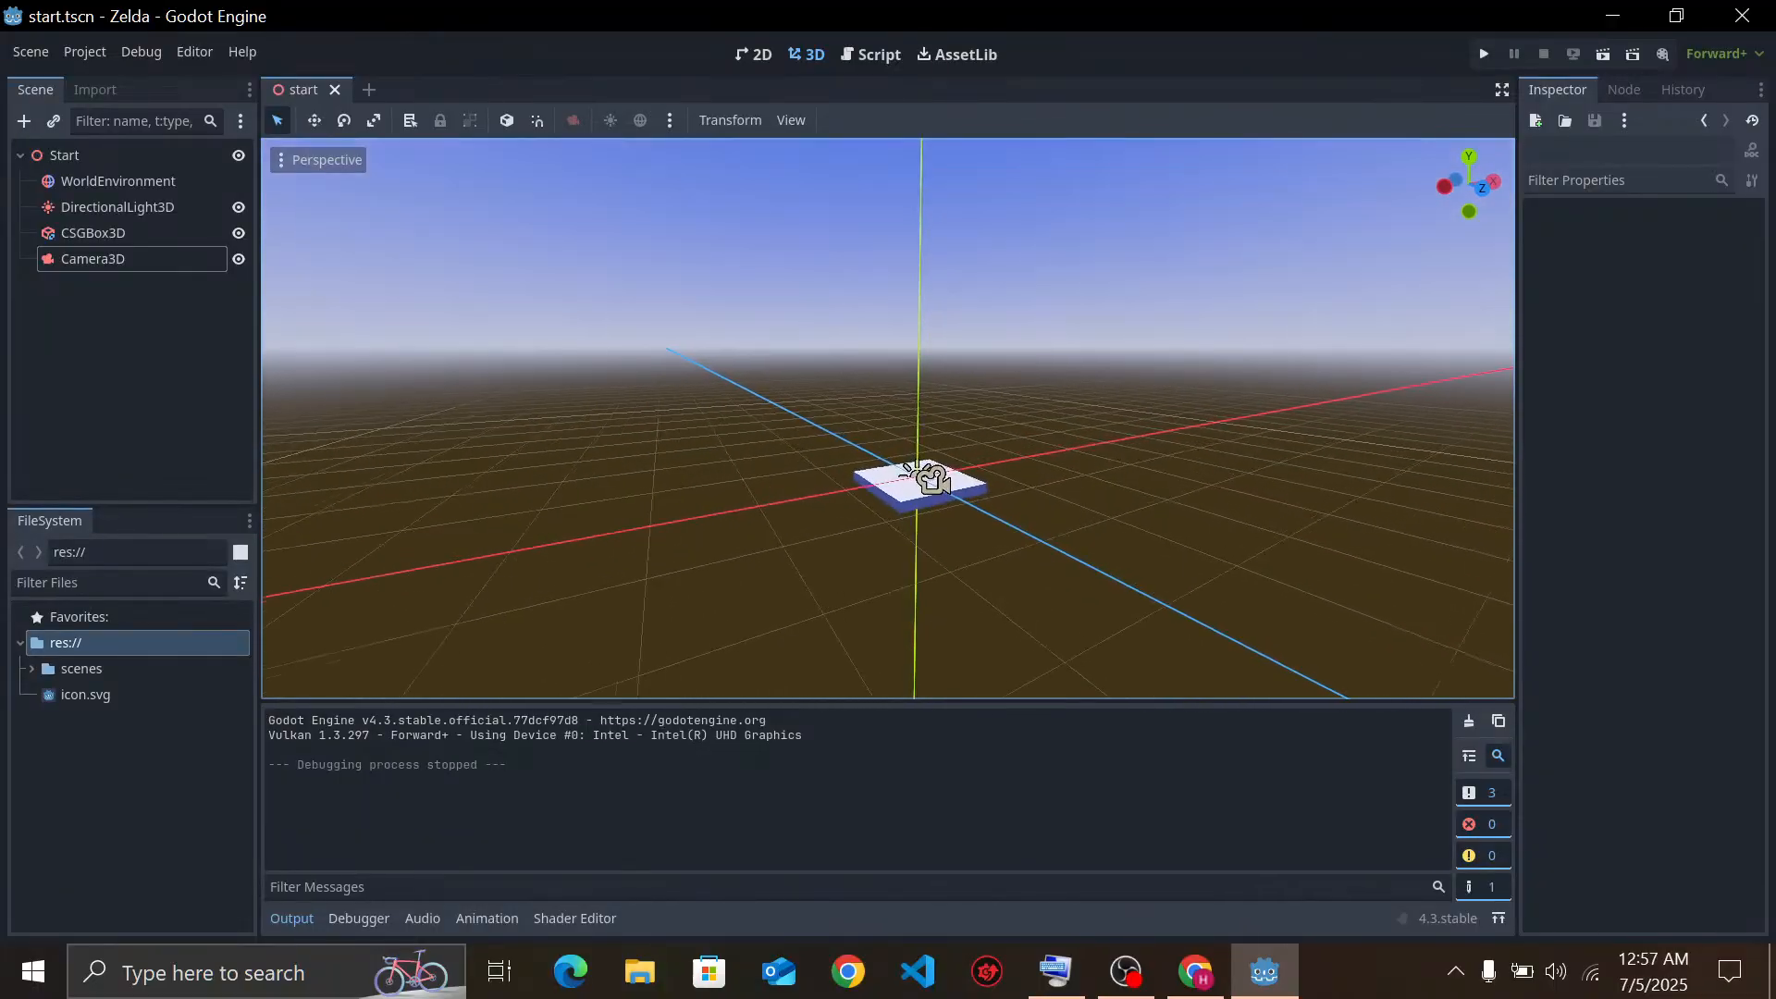
Select the Camera3D in the scene and shift it along the positive X axis in two moves
{"action": "key", "text": "w"}
{"action": "right_click_drag", "start_coordinate": [895, 489], "coordinate": [938, 717]}
{"action": "key", "text": "w"}
{"action": "right_click_drag", "start_coordinate": [967, 635], "coordinate": [732, 122]}
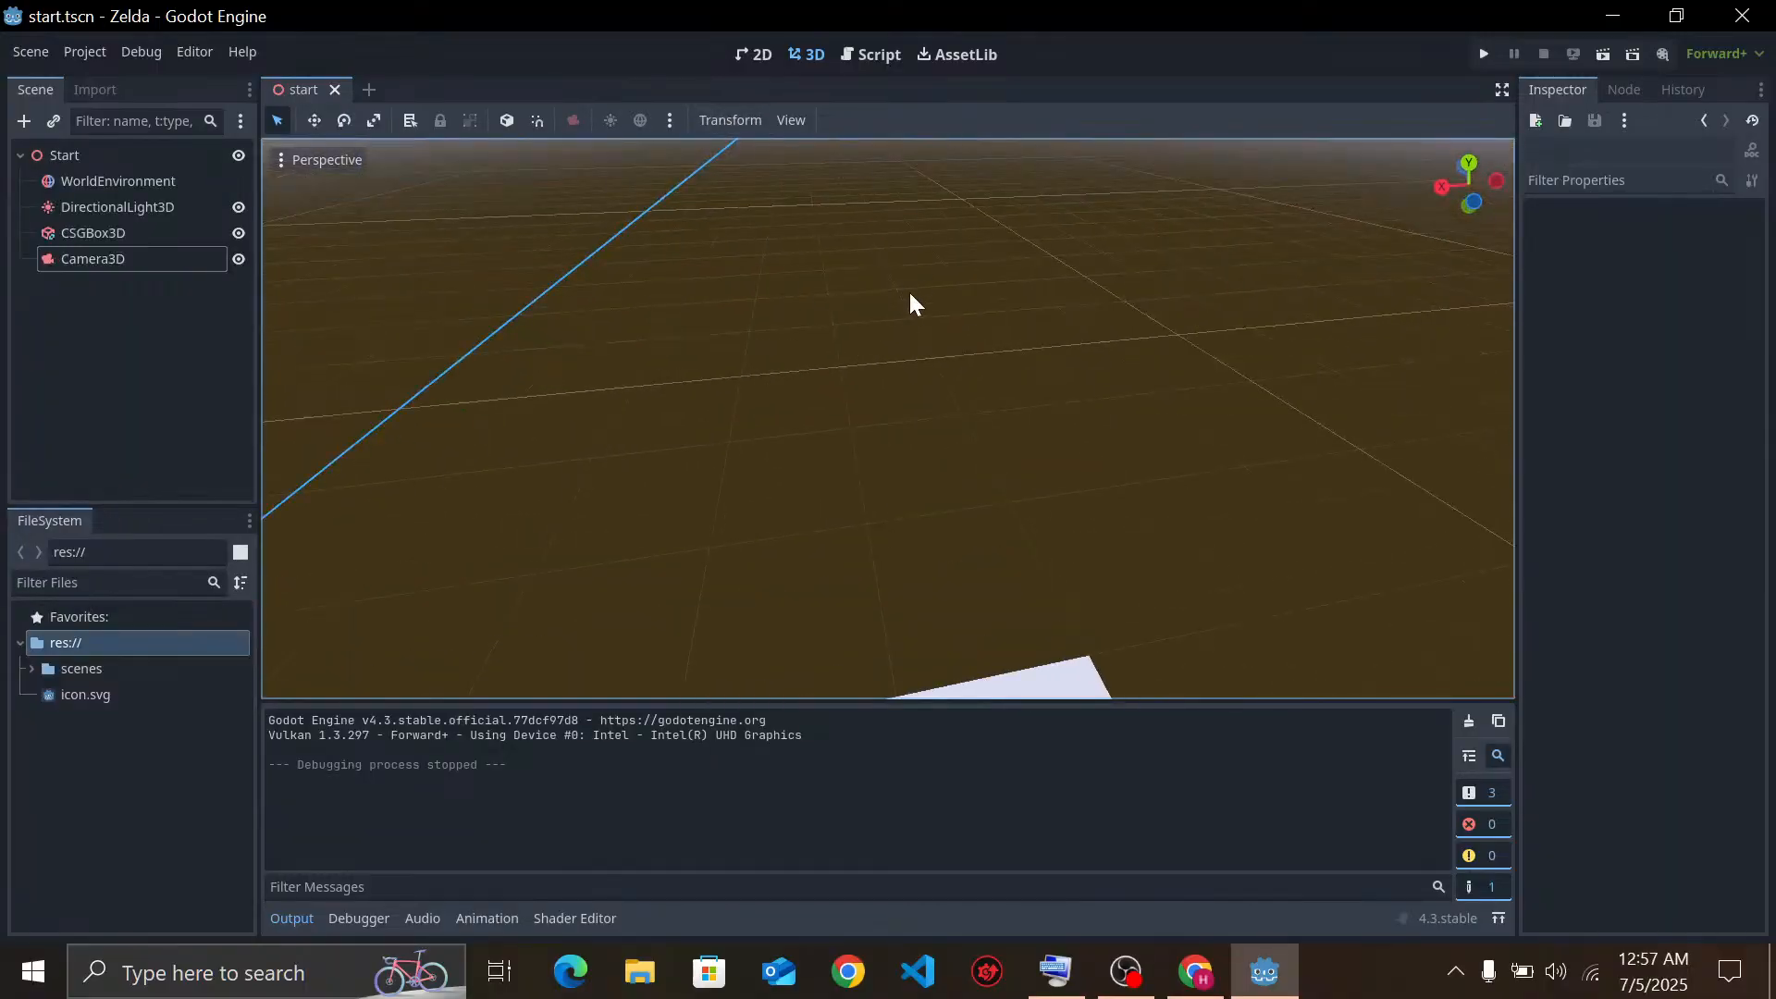
{"action": "right_click_drag", "start_coordinate": [911, 304], "coordinate": [908, 397]}
{"action": "left_click", "coordinate": [837, 467]}
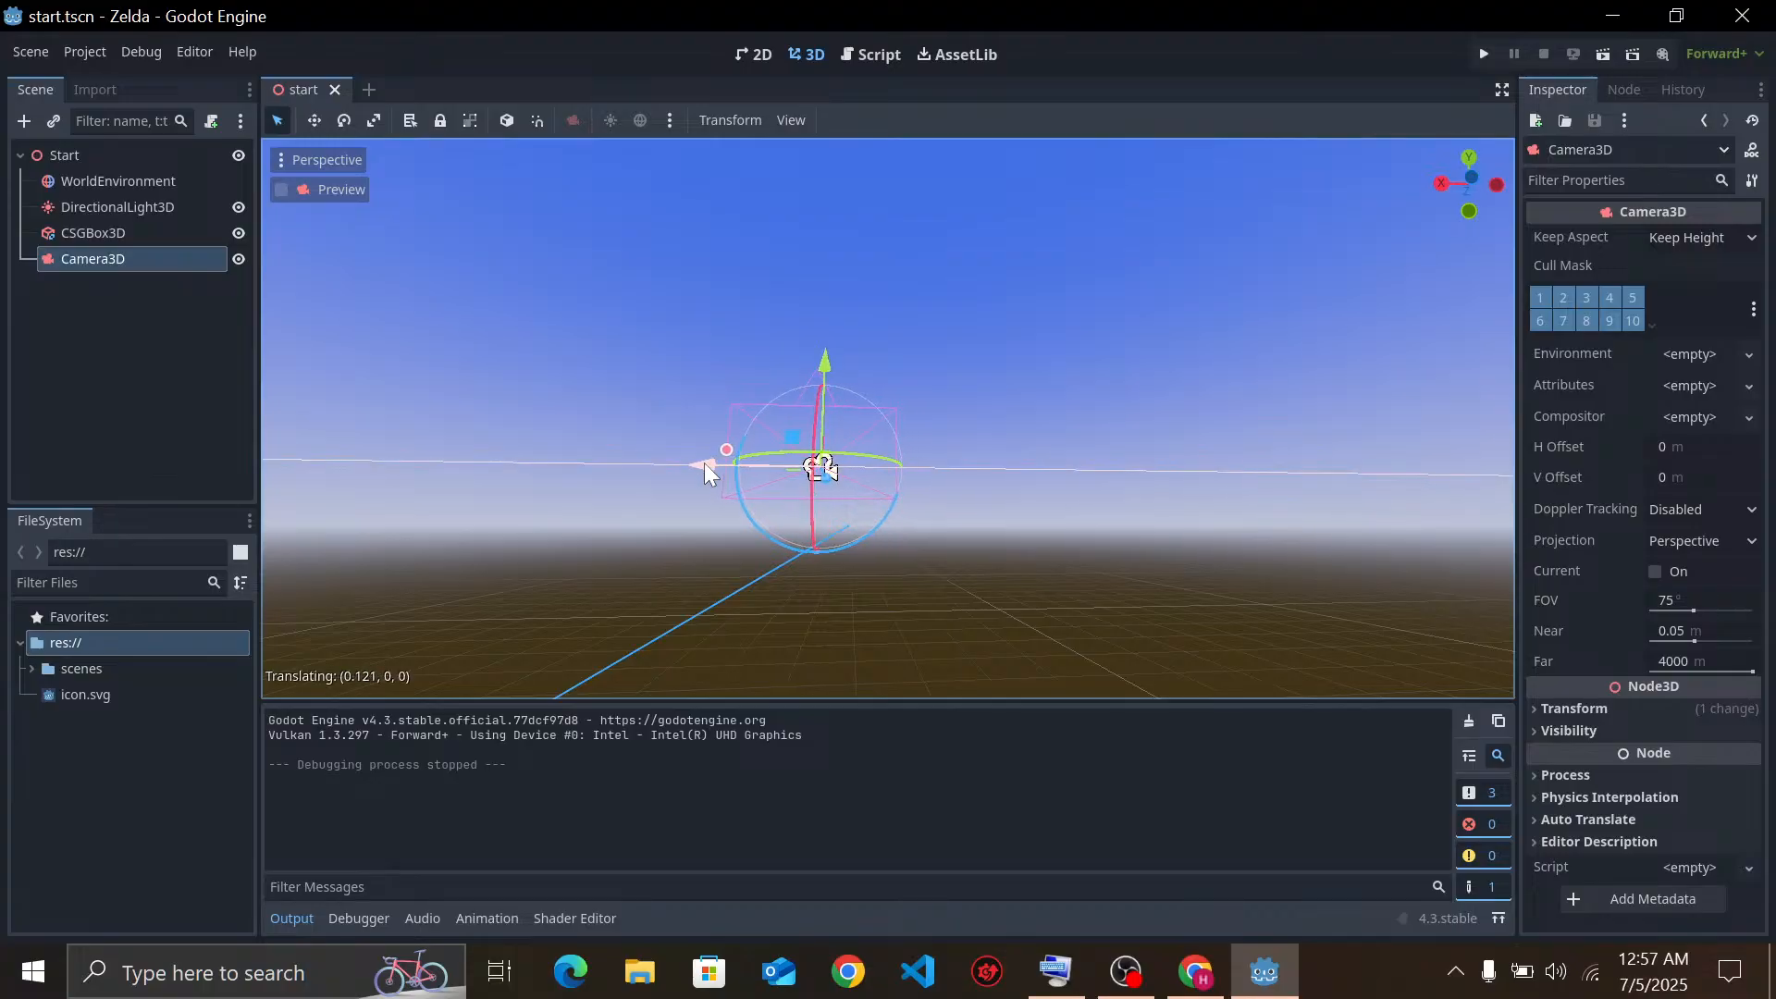
{"action": "left_click_drag", "start_coordinate": [705, 471], "coordinate": [468, 441]}
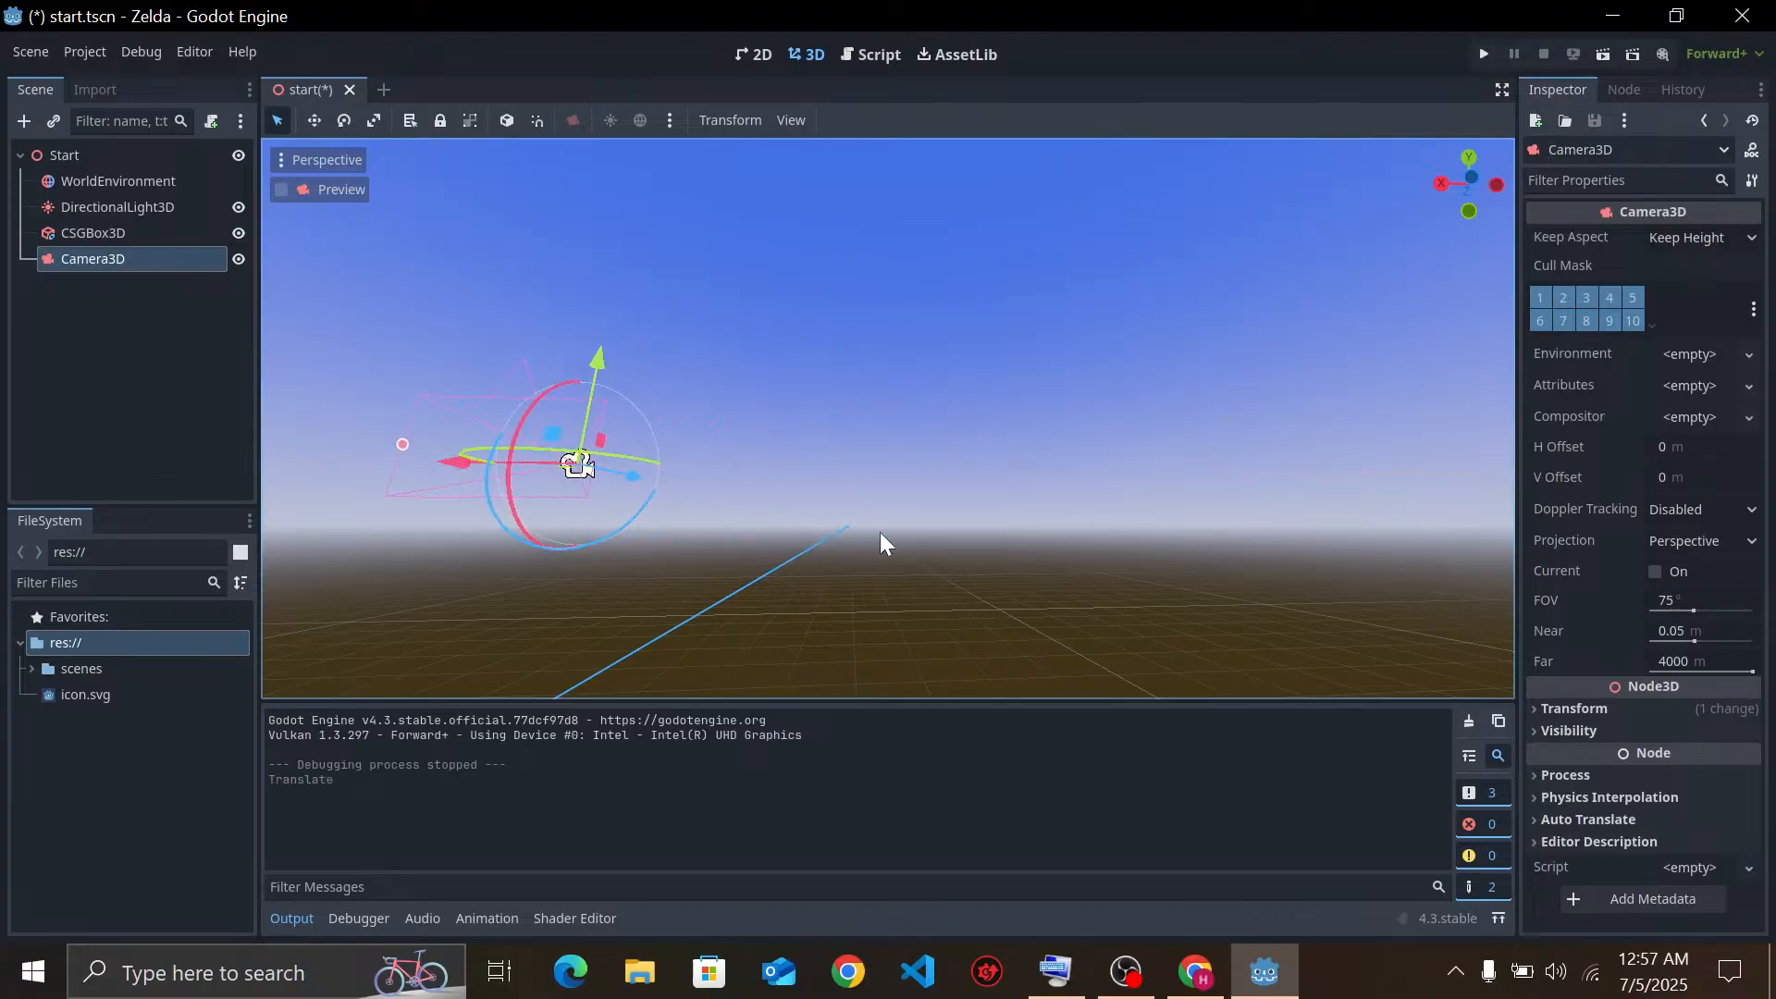
{"action": "middle_click_drag", "start_coordinate": [885, 528], "coordinate": [1017, 507], "text": "shift"}
{"action": "middle_click_drag", "start_coordinate": [990, 569], "coordinate": [879, 592], "text": "shift"}
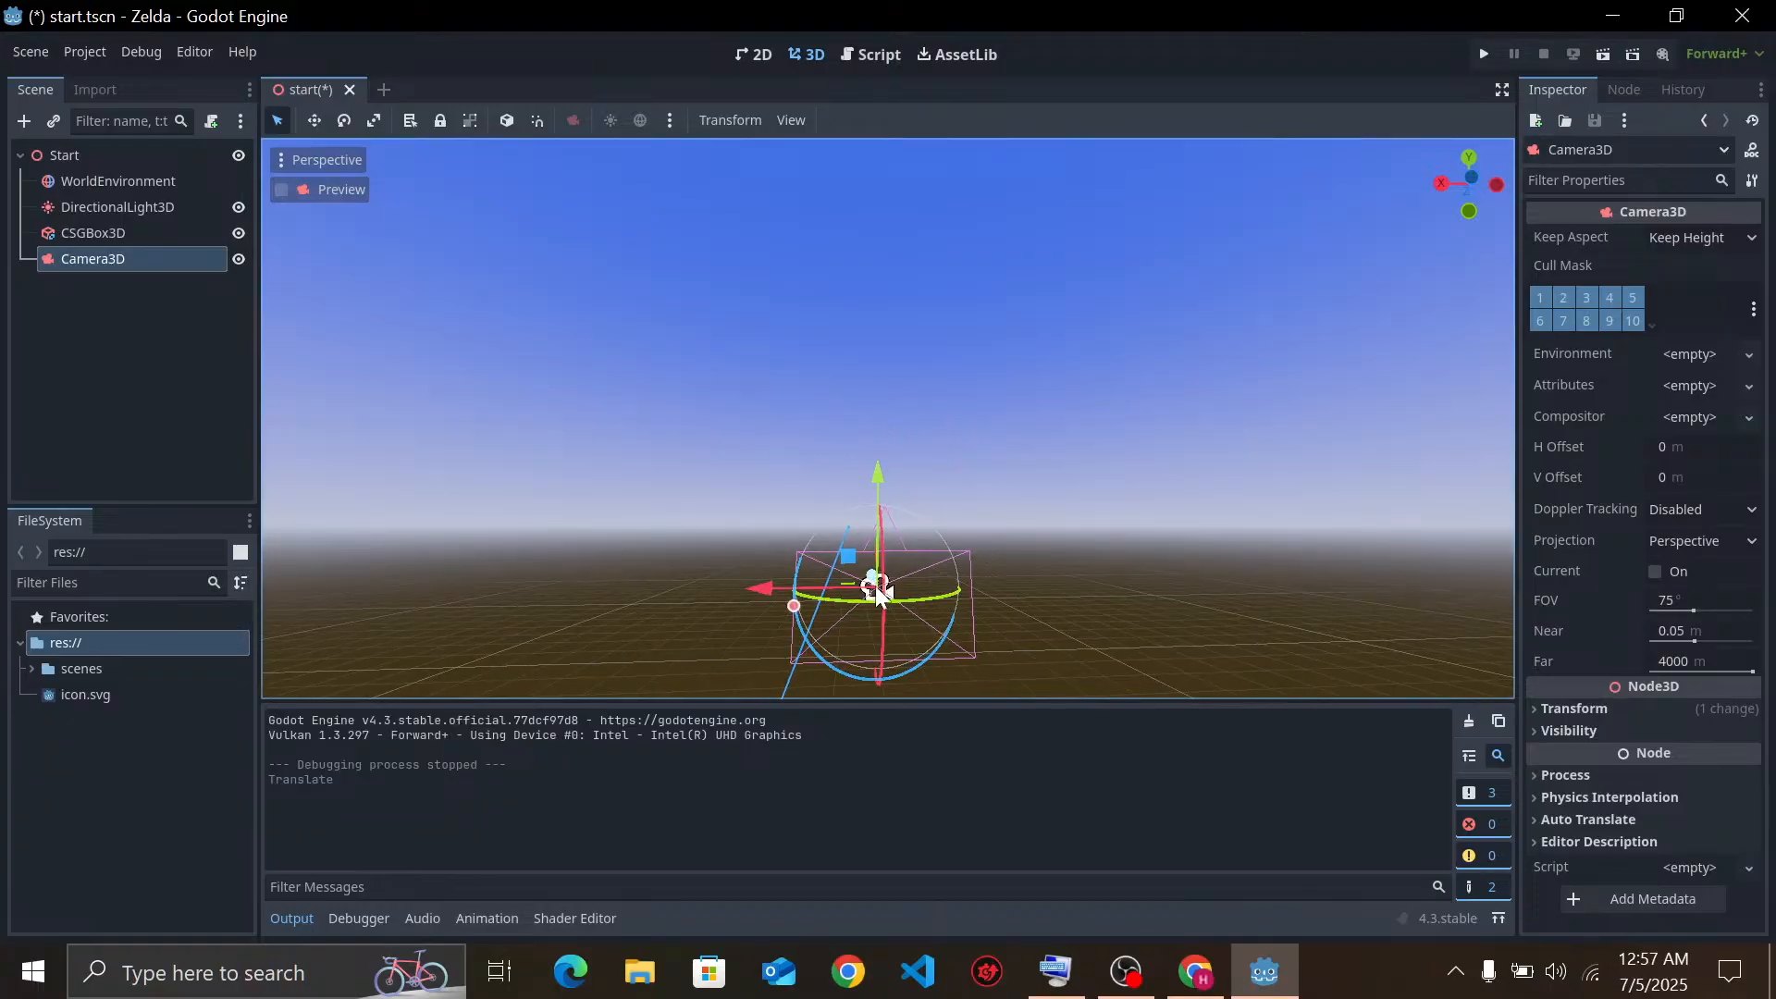
{"action": "left_click_drag", "start_coordinate": [785, 600], "coordinate": [696, 601]}
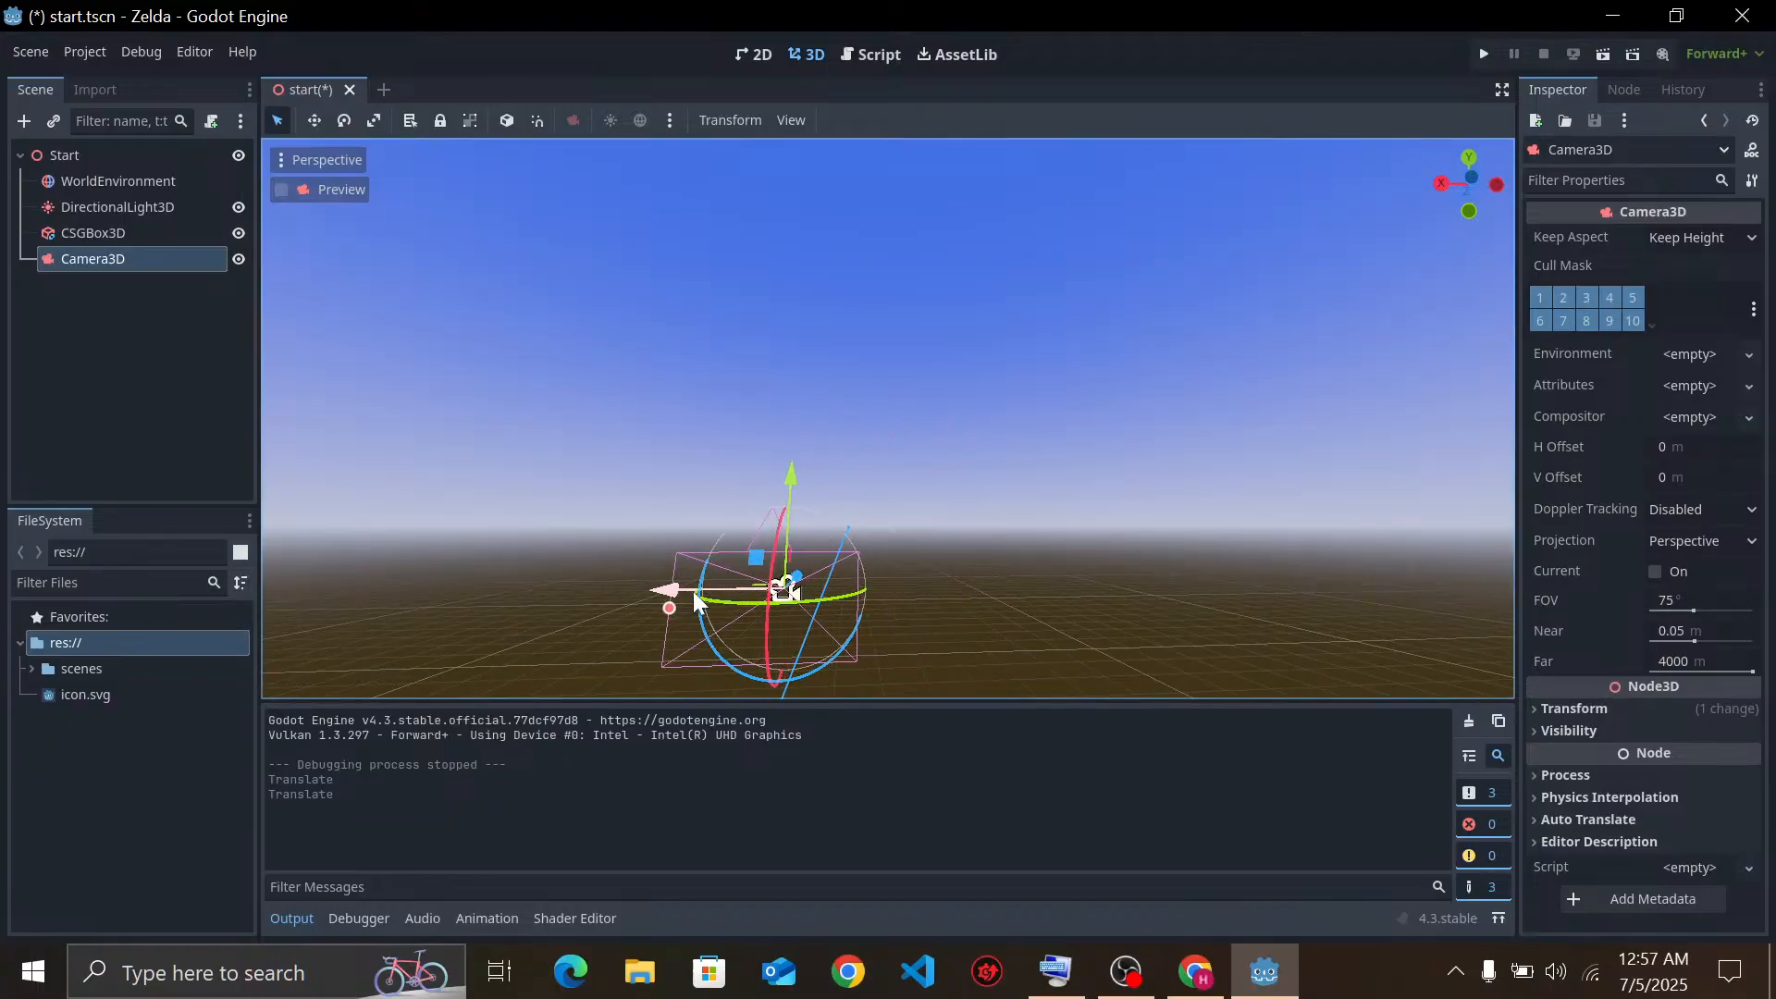
Lower the Camera3D along the Y axis and run the project to check its view of the platform
{"action": "mouse_move", "coordinate": [958, 604]}
{"action": "right_mouse_down"}
{"action": "mouse_move", "coordinate": [986, 603]}
{"action": "mouse_move", "coordinate": [959, 603]}
{"action": "right_mouse_up"}
{"action": "mouse_move", "coordinate": [958, 603]}
{"action": "middle_mouse_down"}
{"action": "mouse_move", "coordinate": [958, 585]}
{"action": "mouse_move", "coordinate": [933, 595]}
{"action": "middle_mouse_up"}
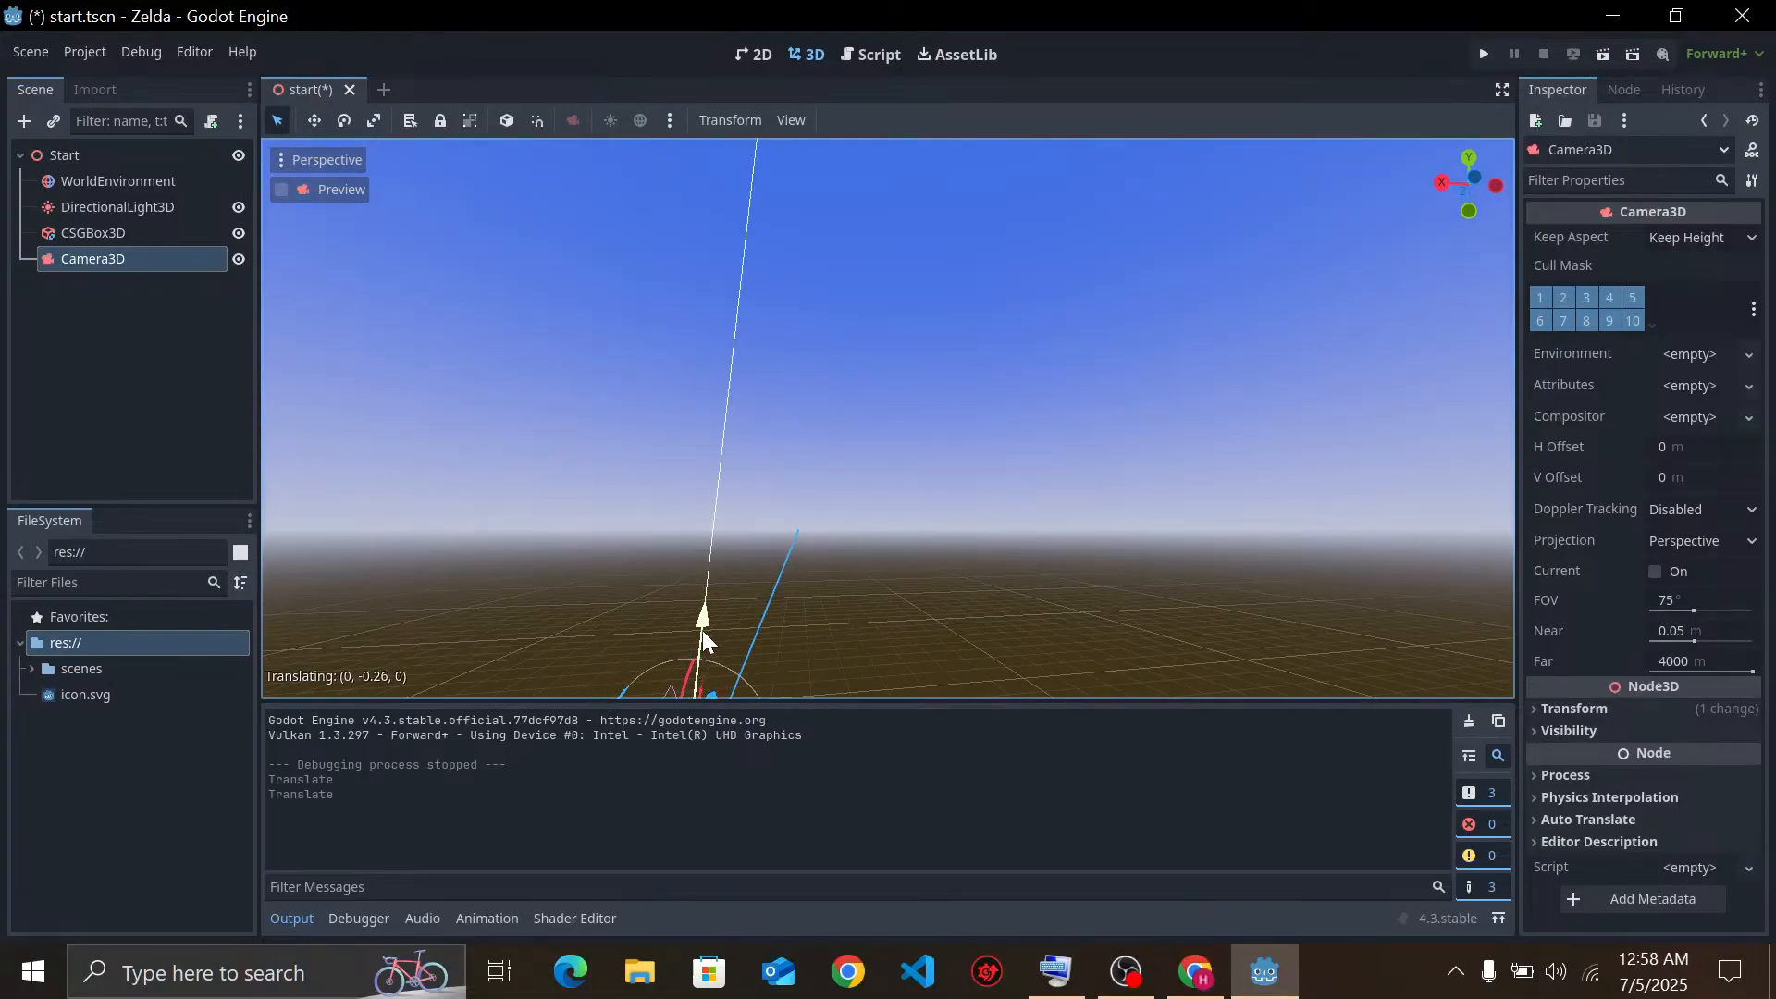
{"action": "left_click_drag", "start_coordinate": [708, 684], "coordinate": [708, 685]}
{"action": "scroll", "coordinate": [781, 638], "scroll_direction": "down", "scroll_amount": 15}
{"action": "scroll", "coordinate": [790, 639], "scroll_direction": "up", "scroll_amount": 6}
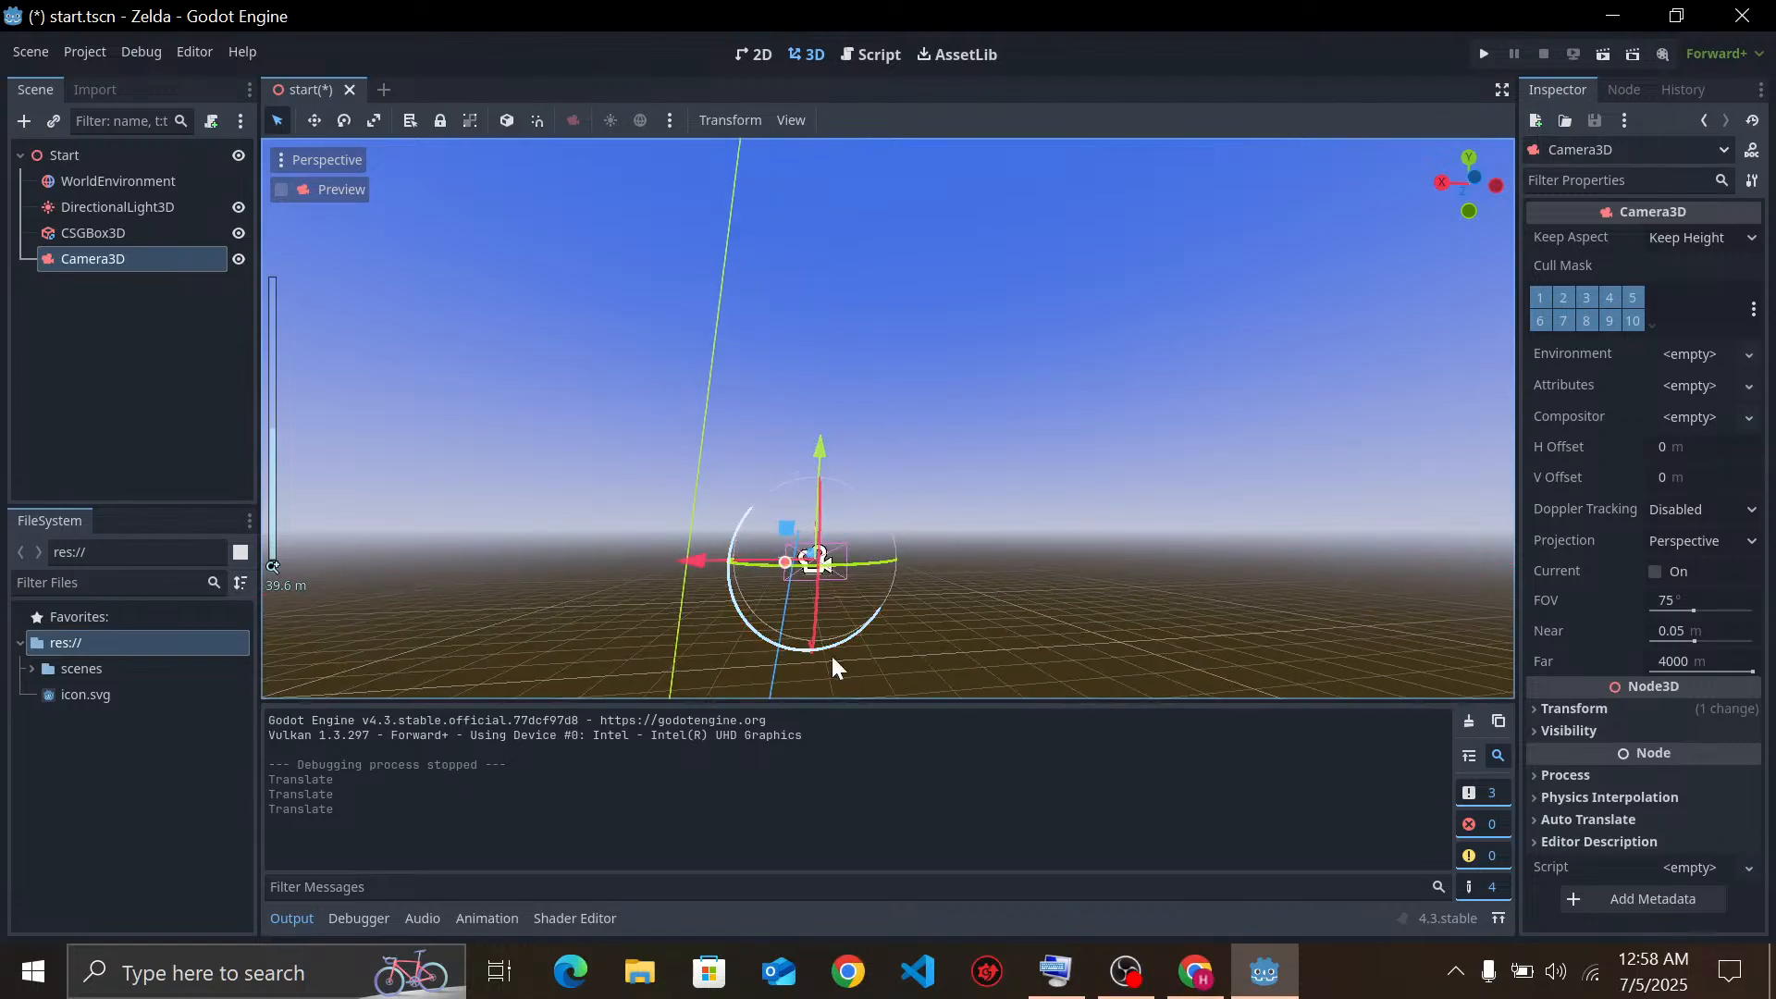
{"action": "left_click", "coordinate": [1485, 48]}
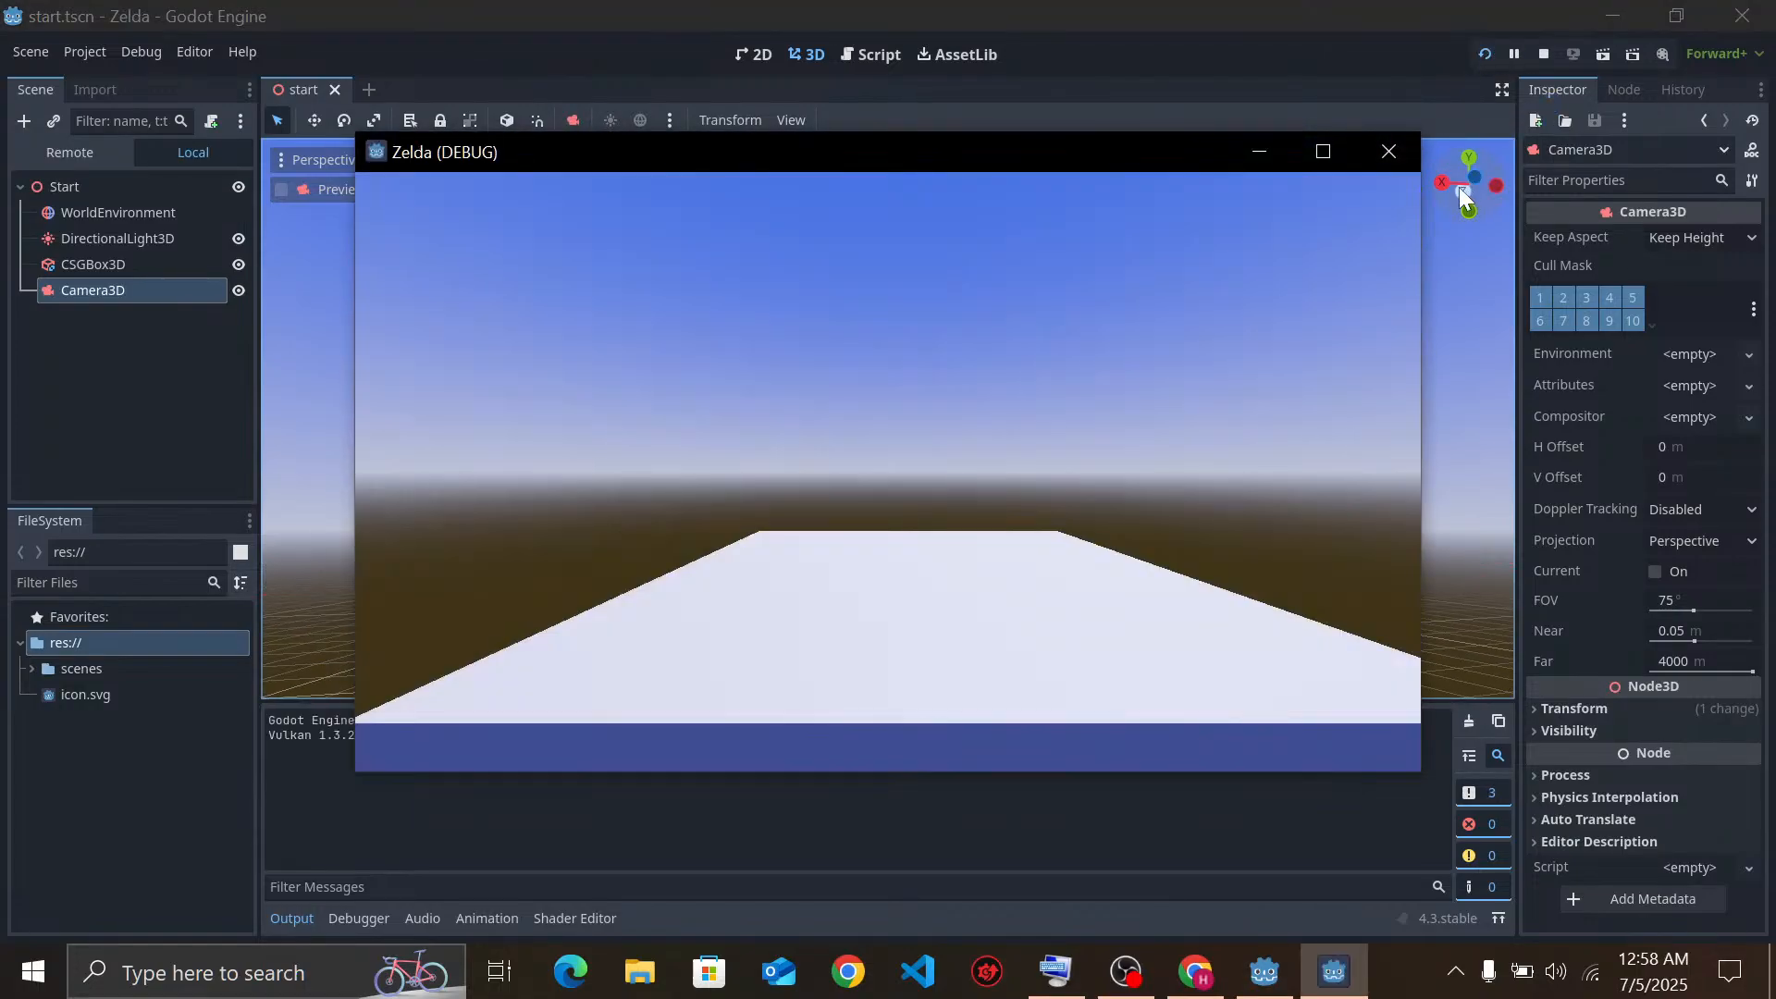
{"action": "left_click", "coordinate": [1389, 151]}
Switch to Chrome to resume the Godot tutorial video, briefly returning to Godot to view the platform from above while it plays
{"action": "left_click", "coordinate": [1195, 972]}
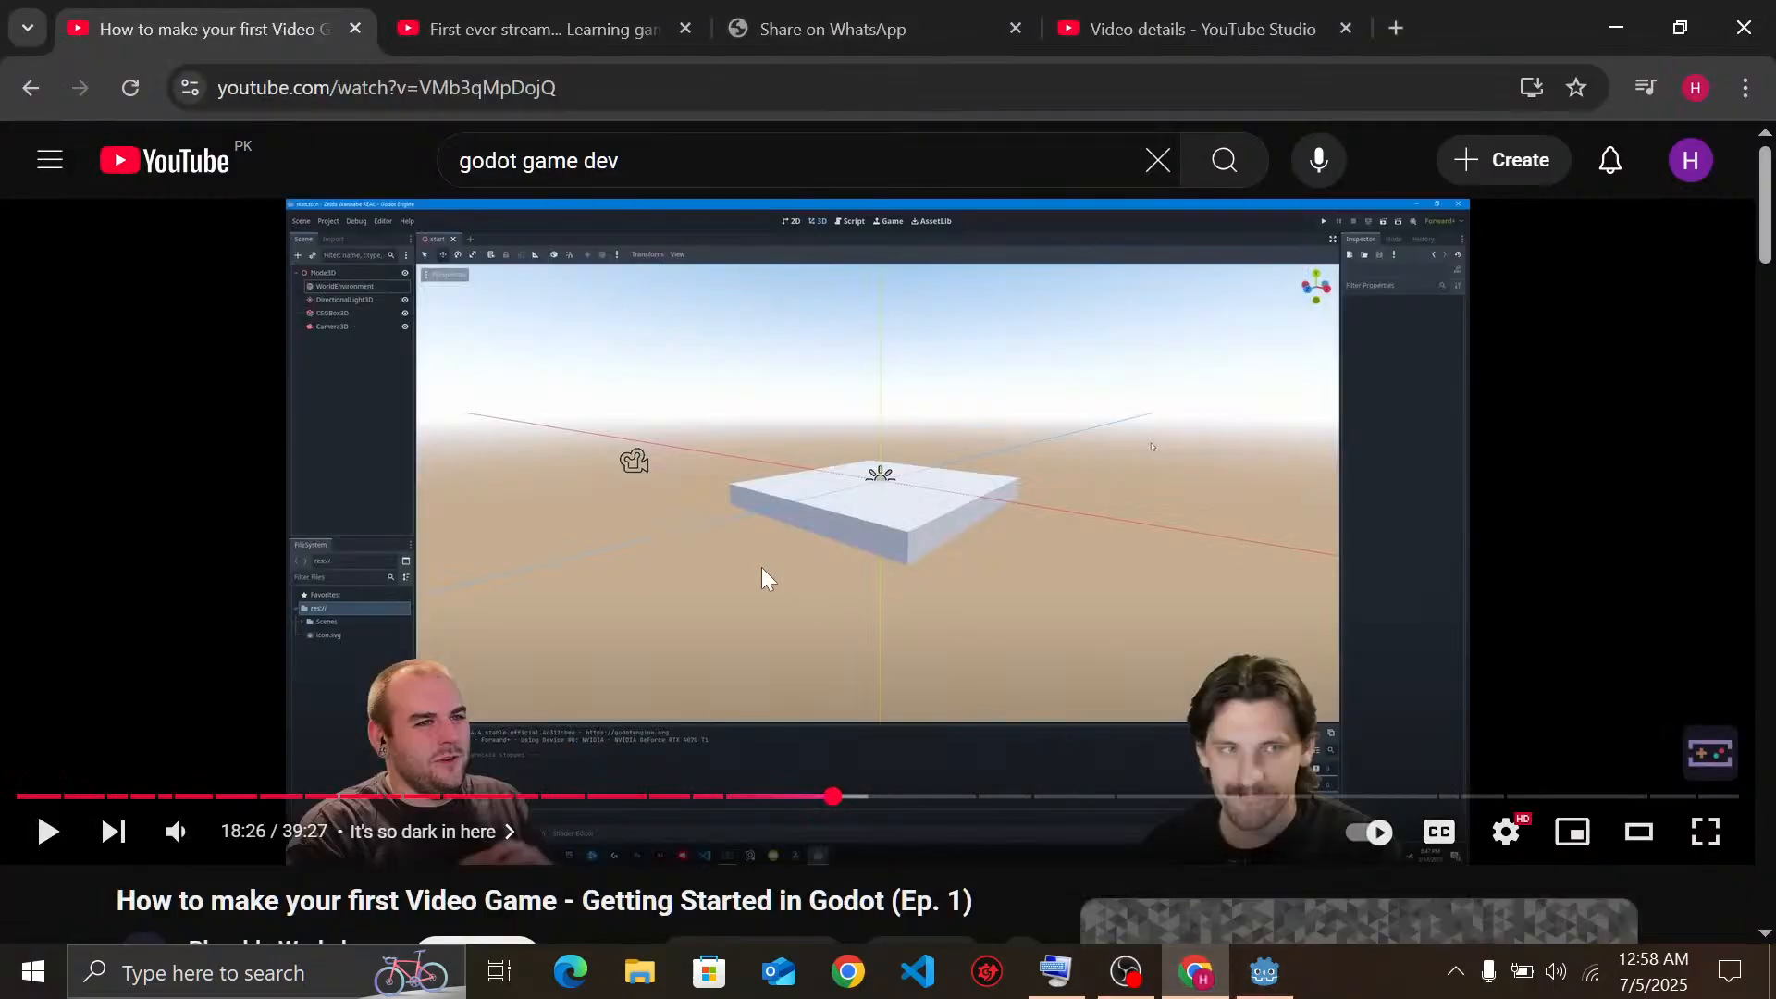
{"action": "left_click", "coordinate": [1241, 468]}
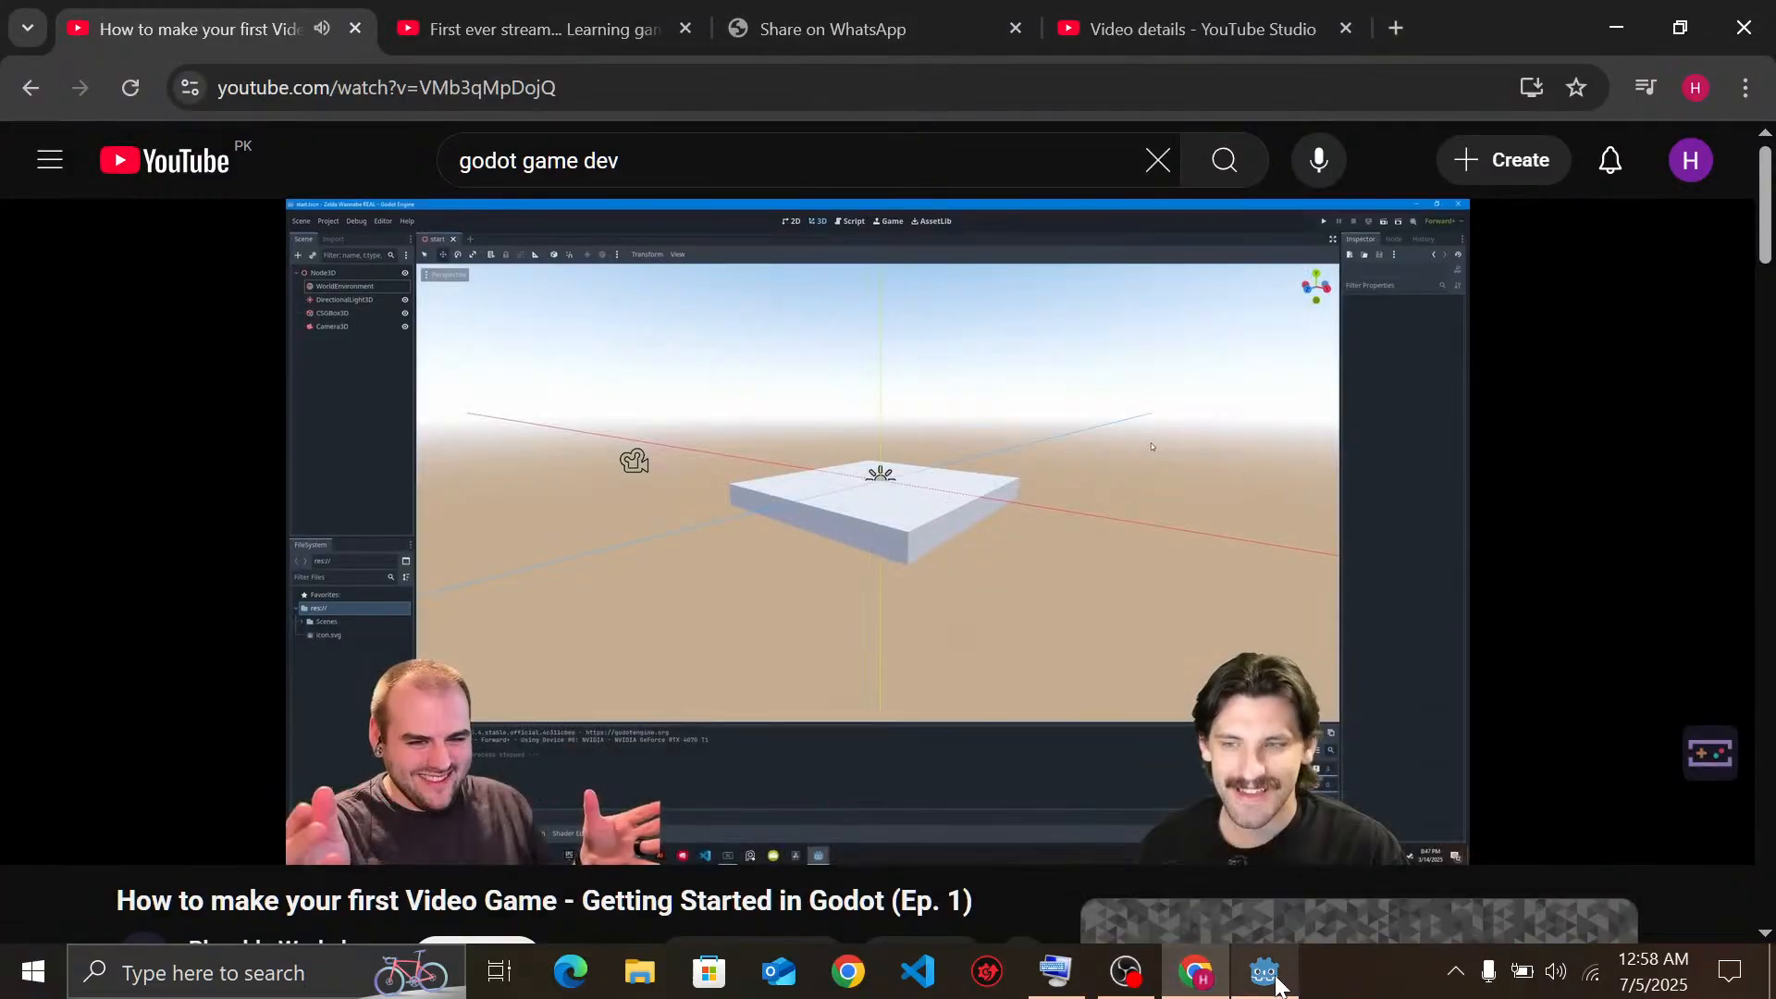
{"action": "left_click", "coordinate": [1275, 983]}
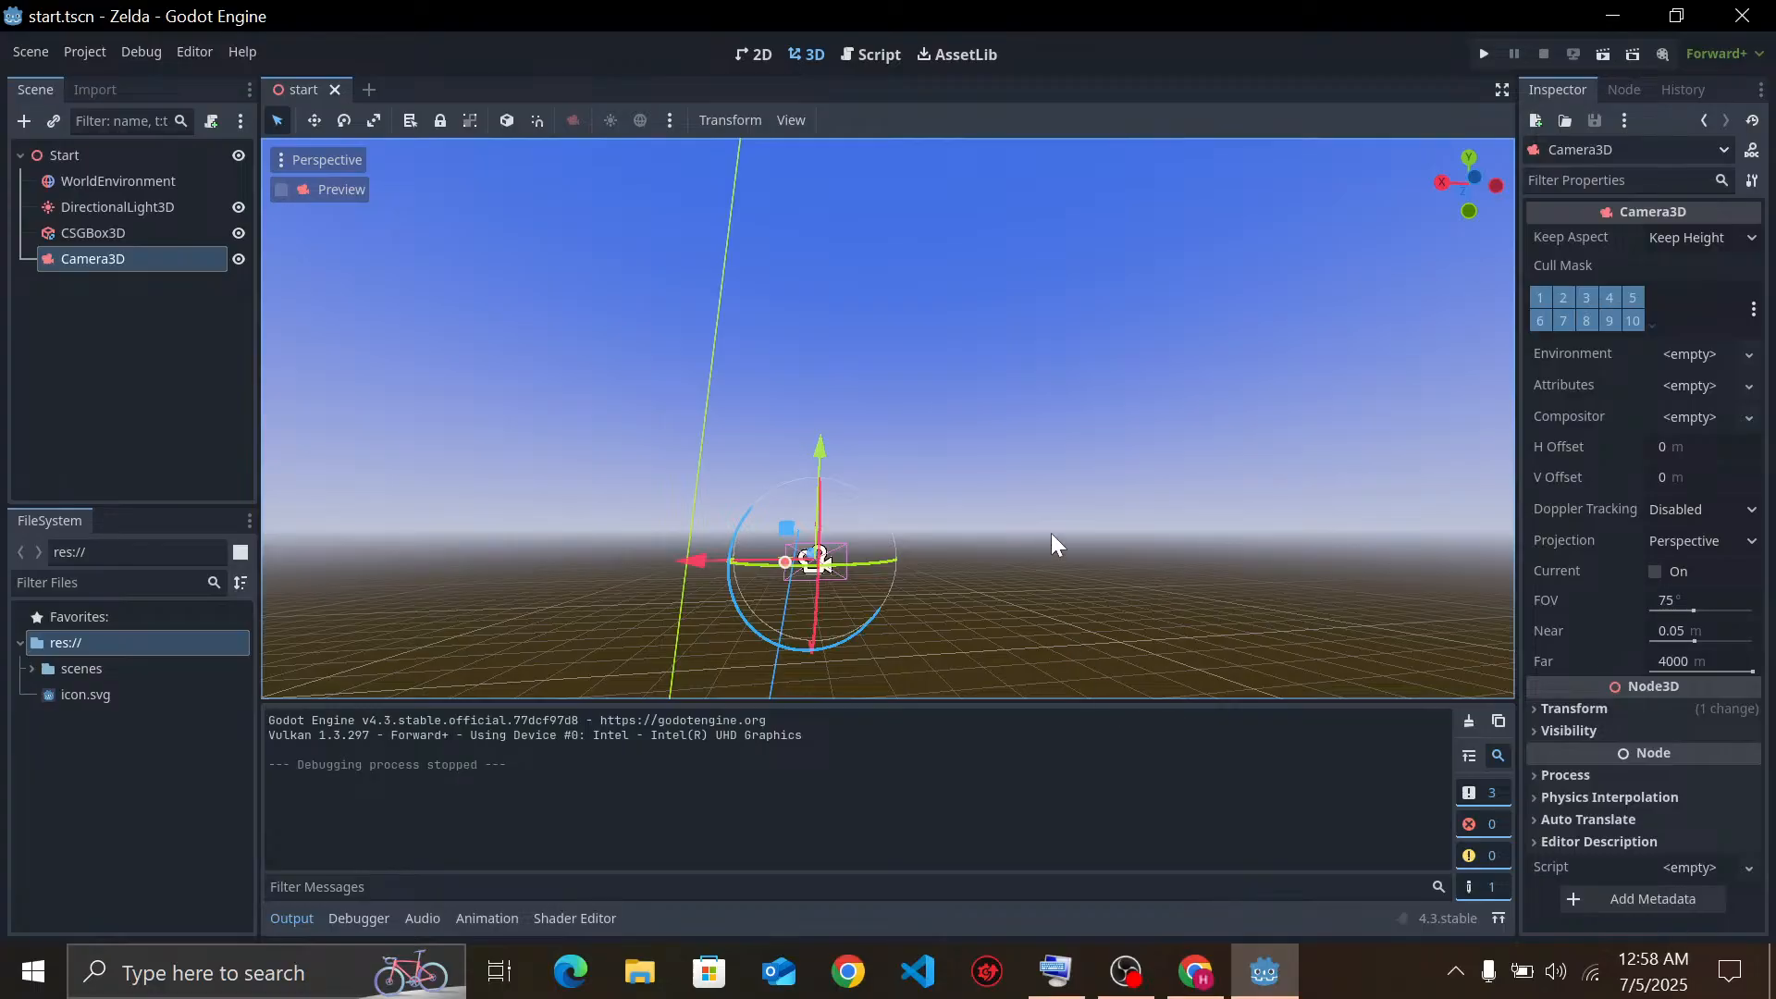
{"action": "right_click_drag", "start_coordinate": [1052, 535], "coordinate": [1062, 634]}
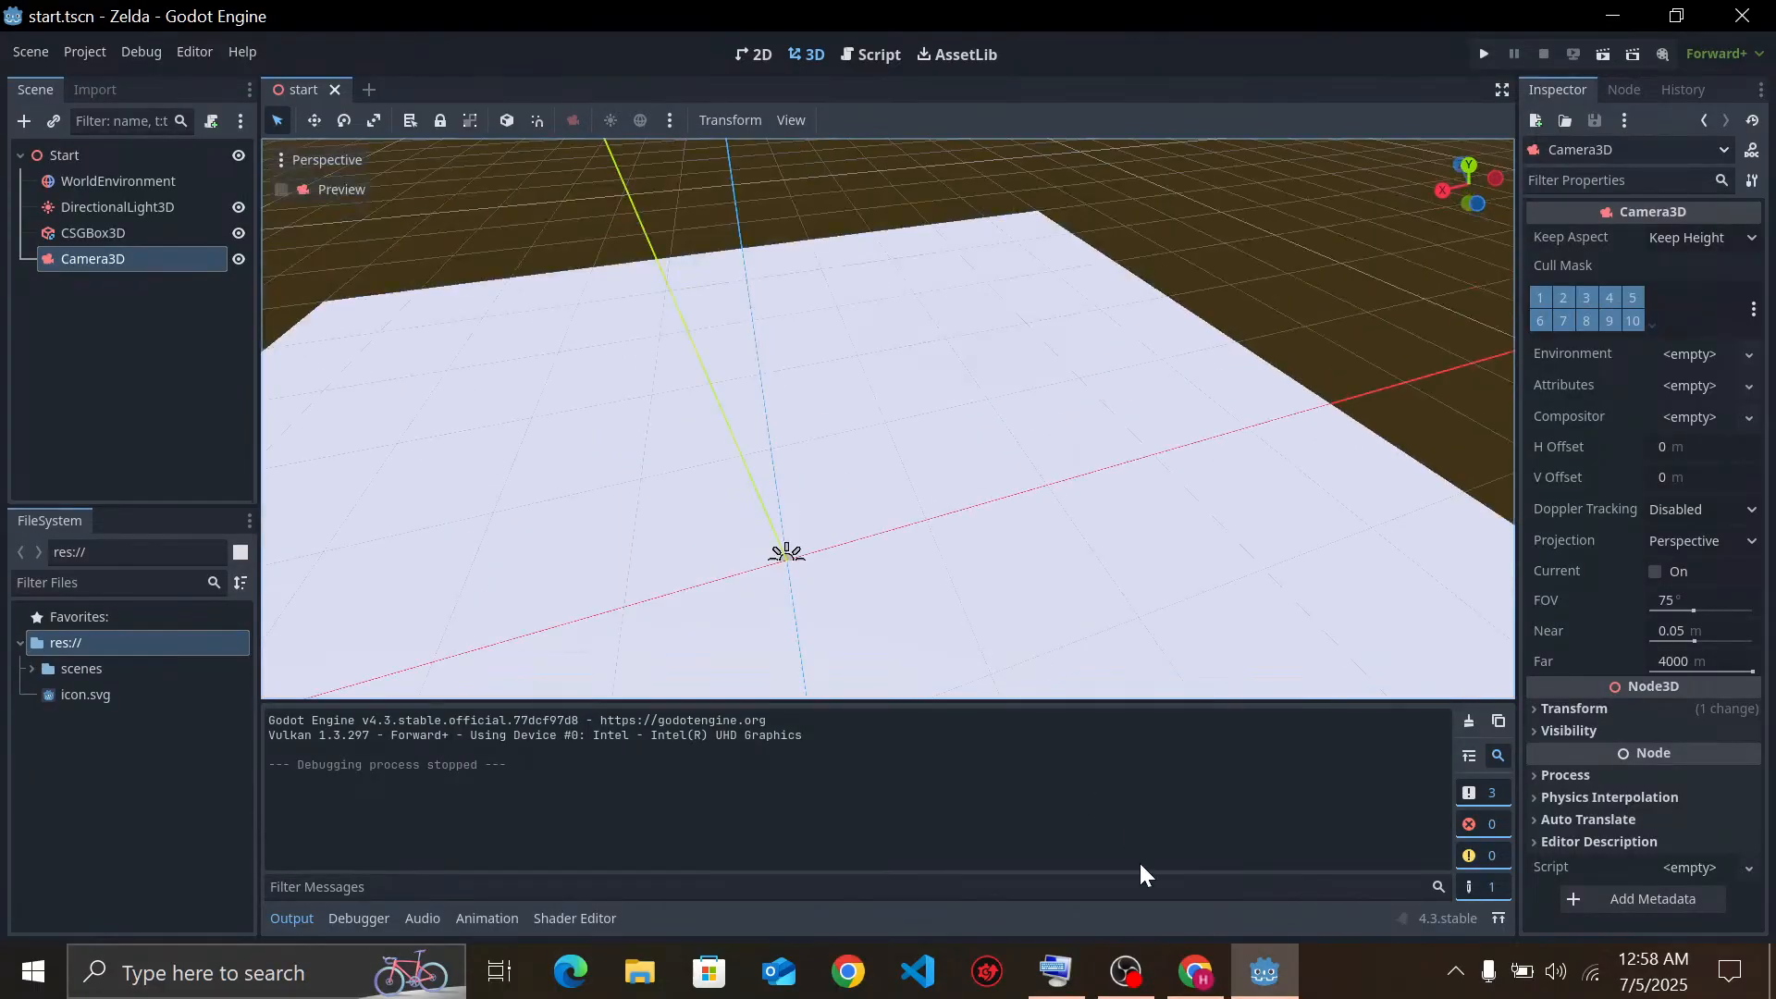
{"action": "left_click", "coordinate": [1196, 971]}
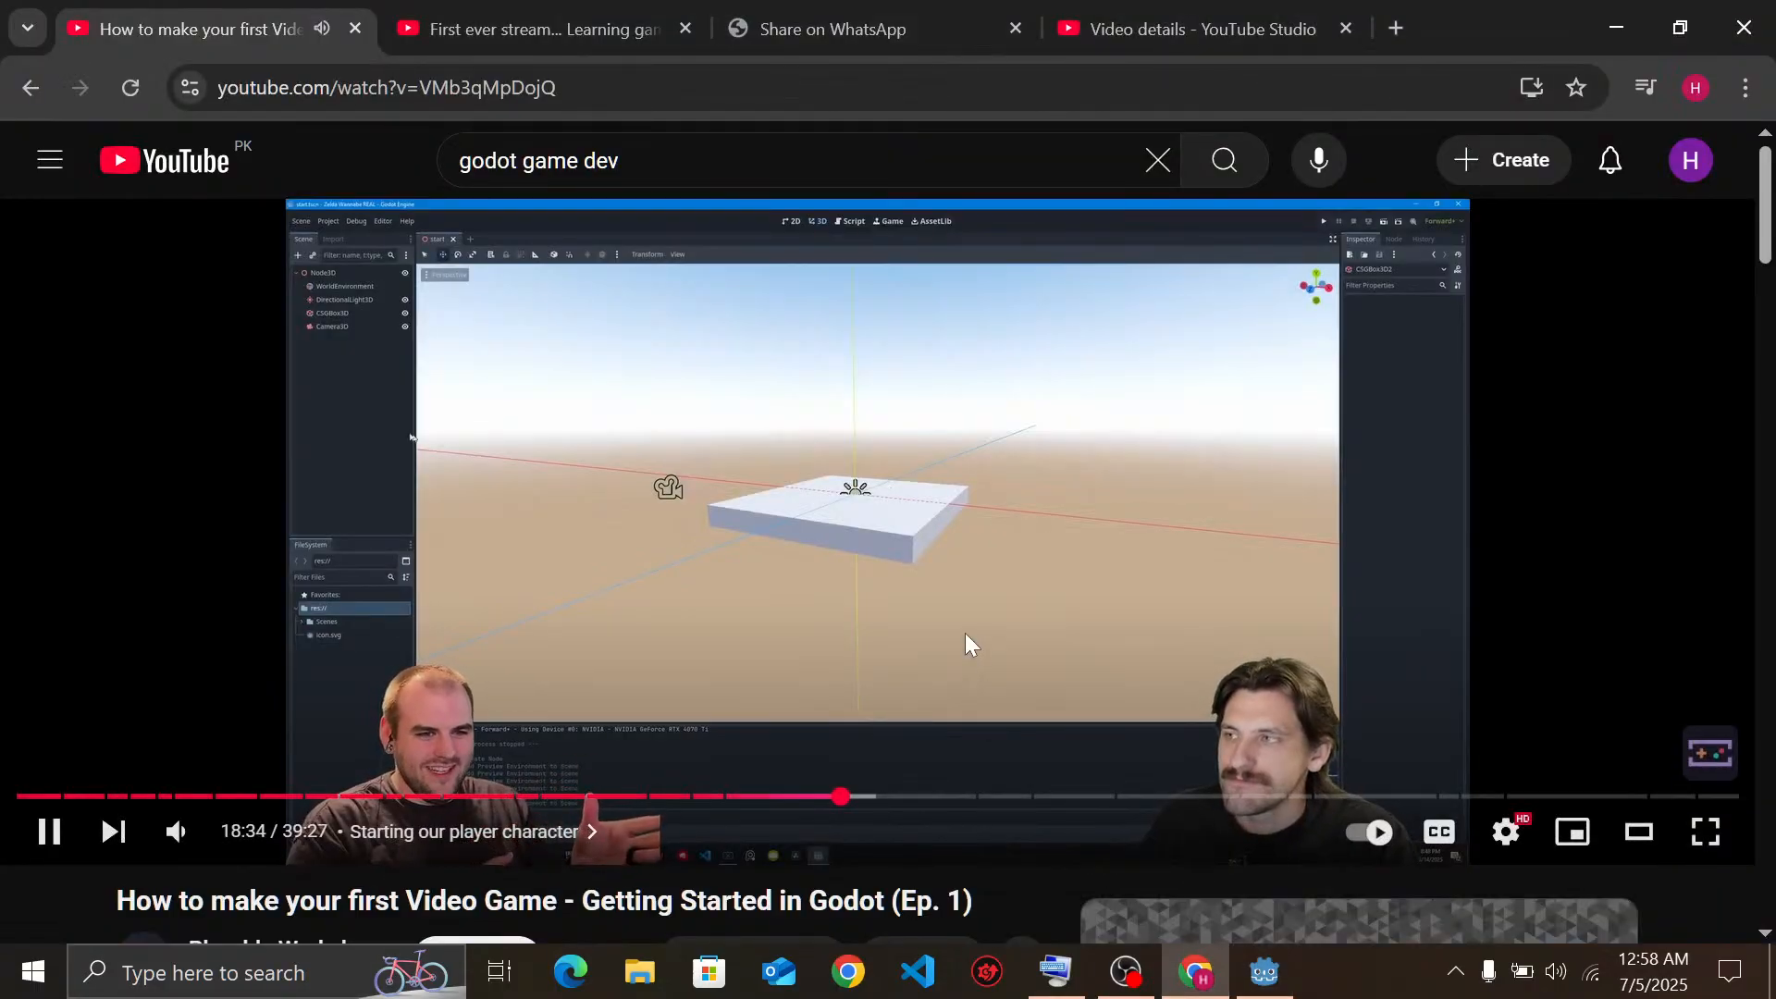
Watch the tutorial's player character section on adding a CharacterBody3D and its node configuration warning
{"action": "left_click_drag", "start_coordinate": [965, 635], "coordinate": [965, 633]}
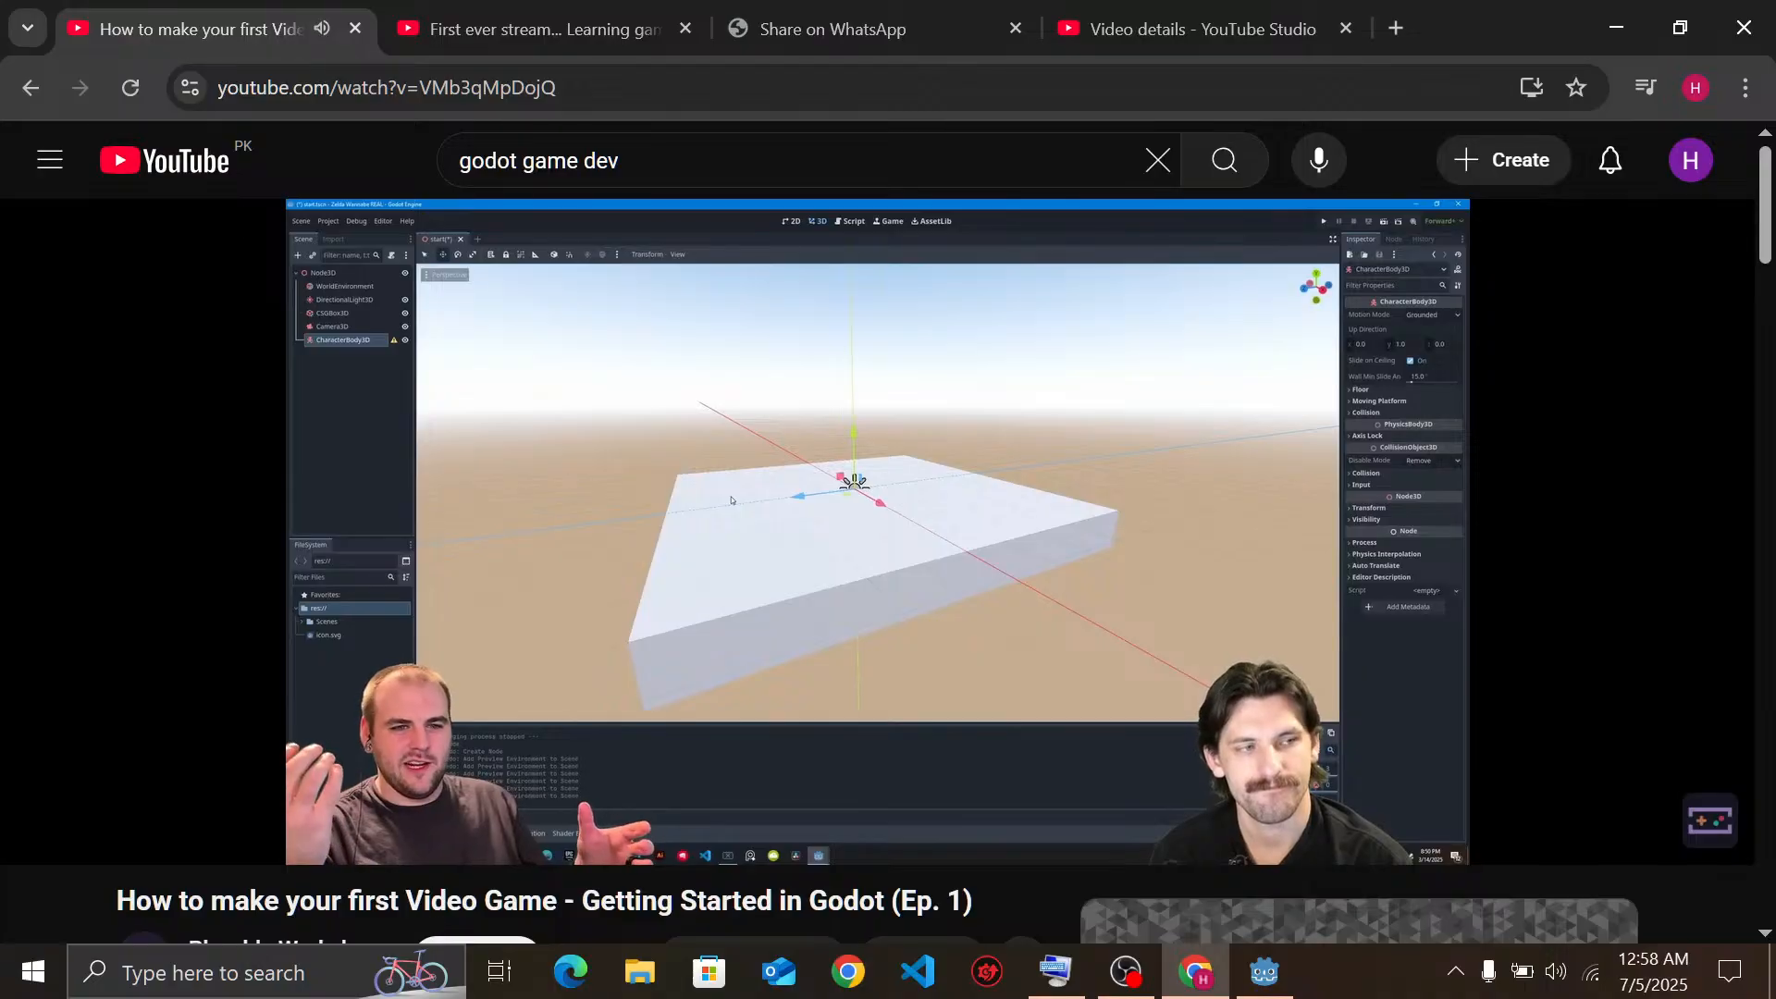
{"action": "left_click", "coordinate": [1264, 504]}
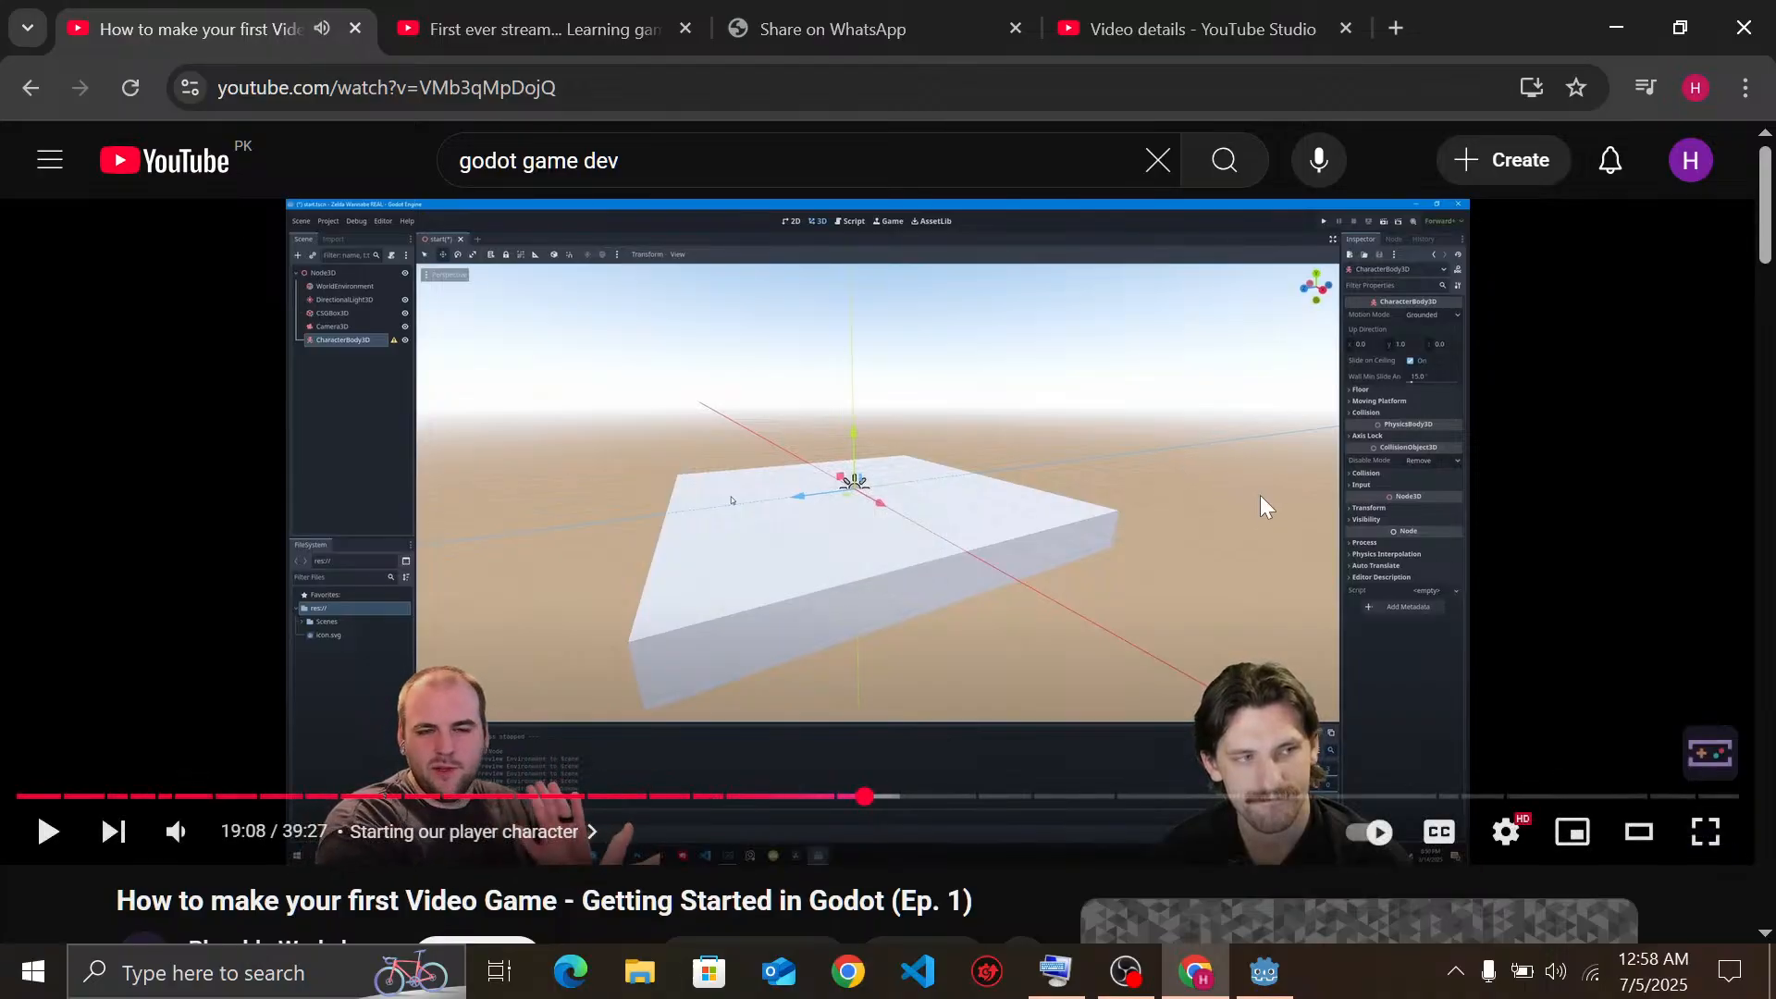
{"action": "left_click", "coordinate": [1260, 507]}
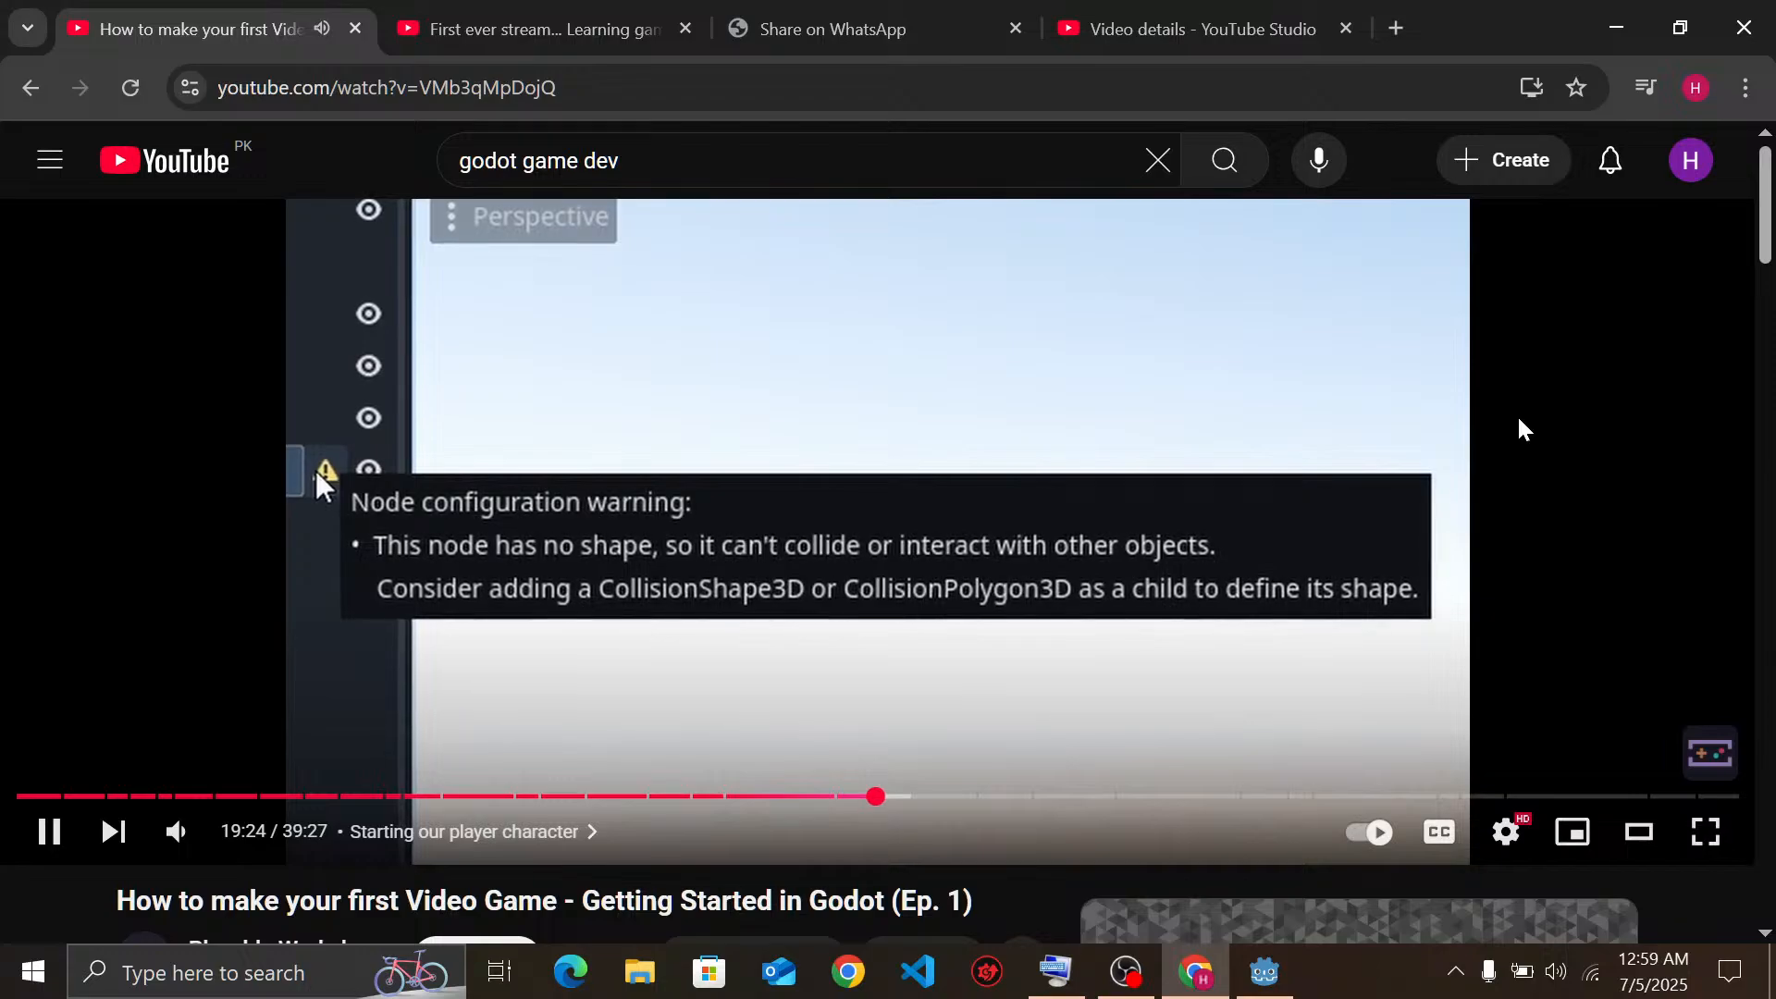
{"action": "left_click", "coordinate": [1560, 644]}
{"action": "left_click", "coordinate": [1209, 463]}
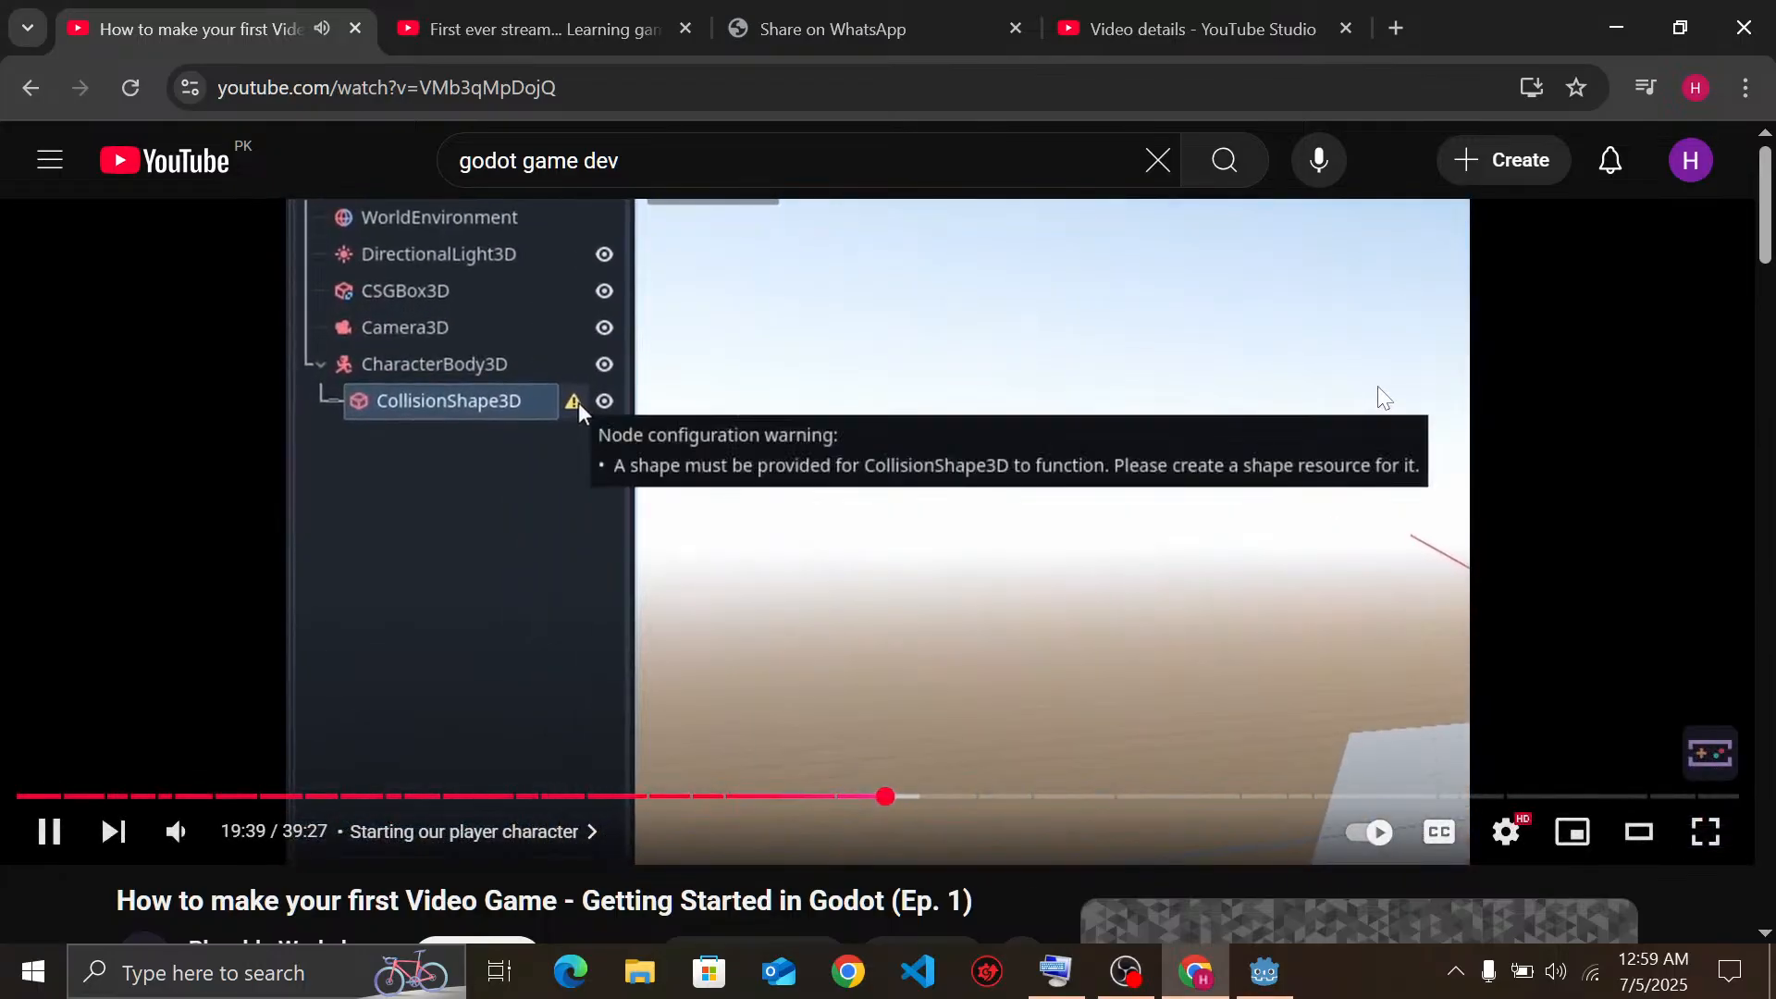
Watch the tutorial's explanation of the CollisionShape3D and how it moves with the CharacterBody3D, fast-forwarding where needed
{"action": "left_click_drag", "start_coordinate": [1396, 384], "coordinate": [1509, 74]}
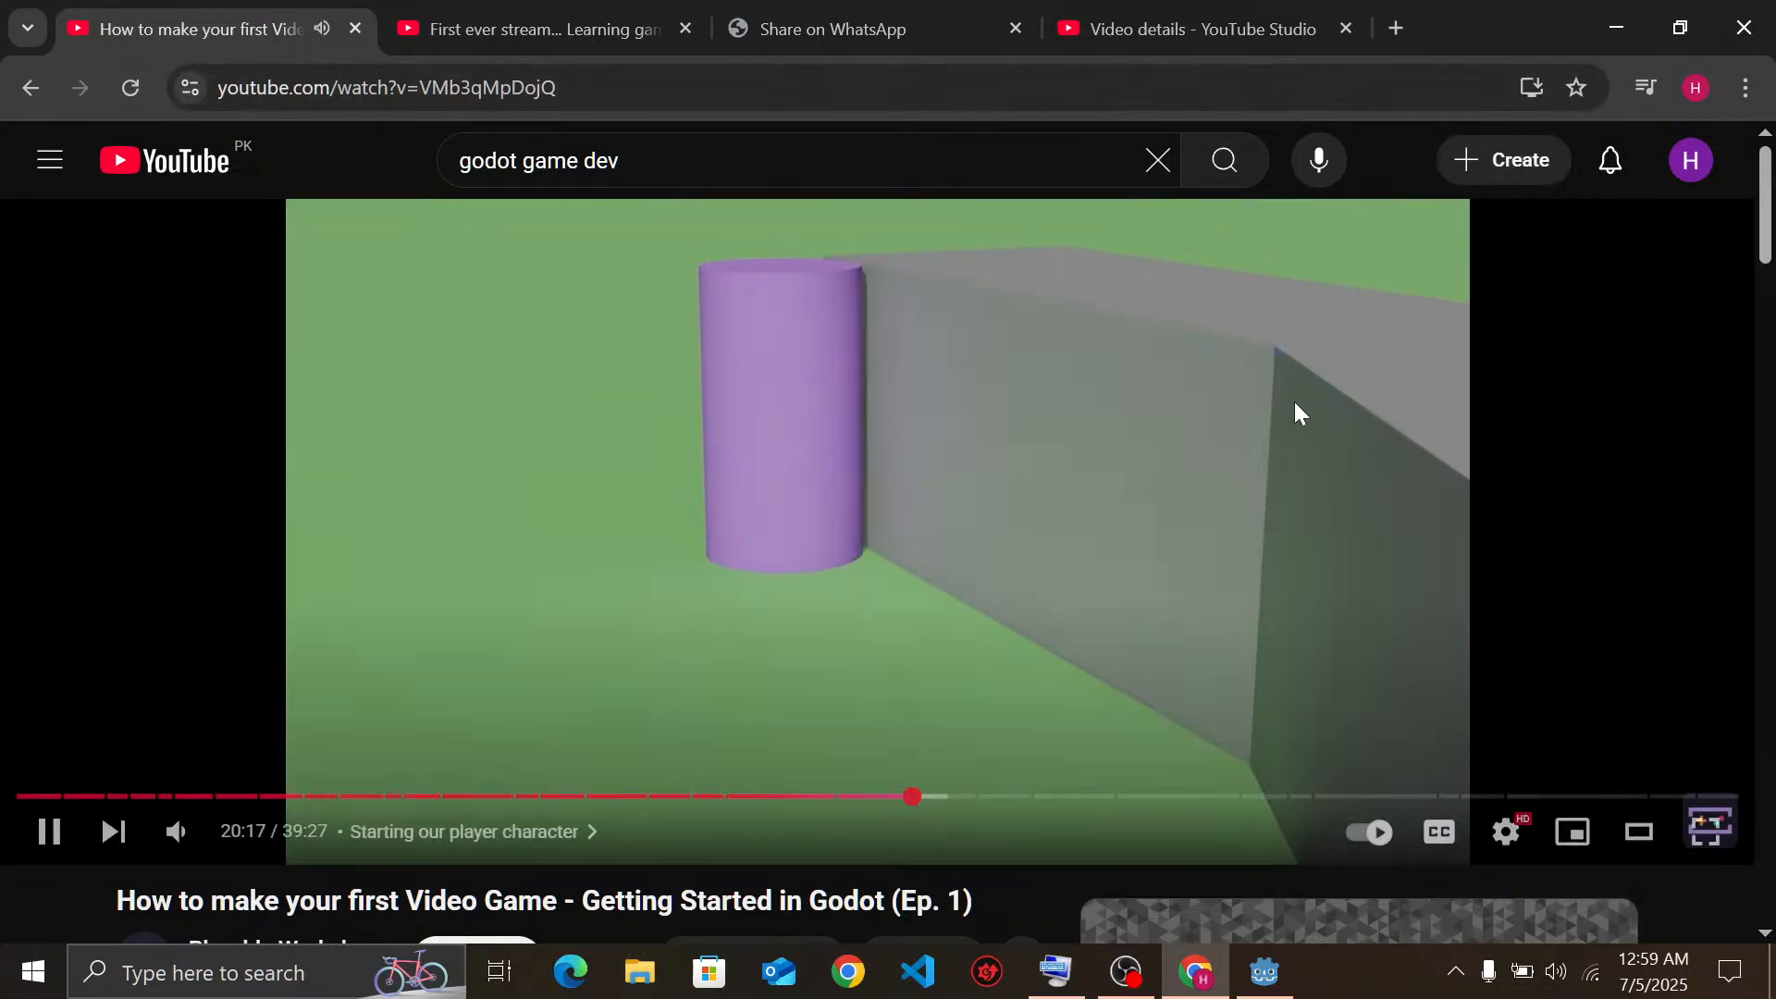
{"action": "left_click_drag", "start_coordinate": [1300, 374], "coordinate": [1356, 361]}
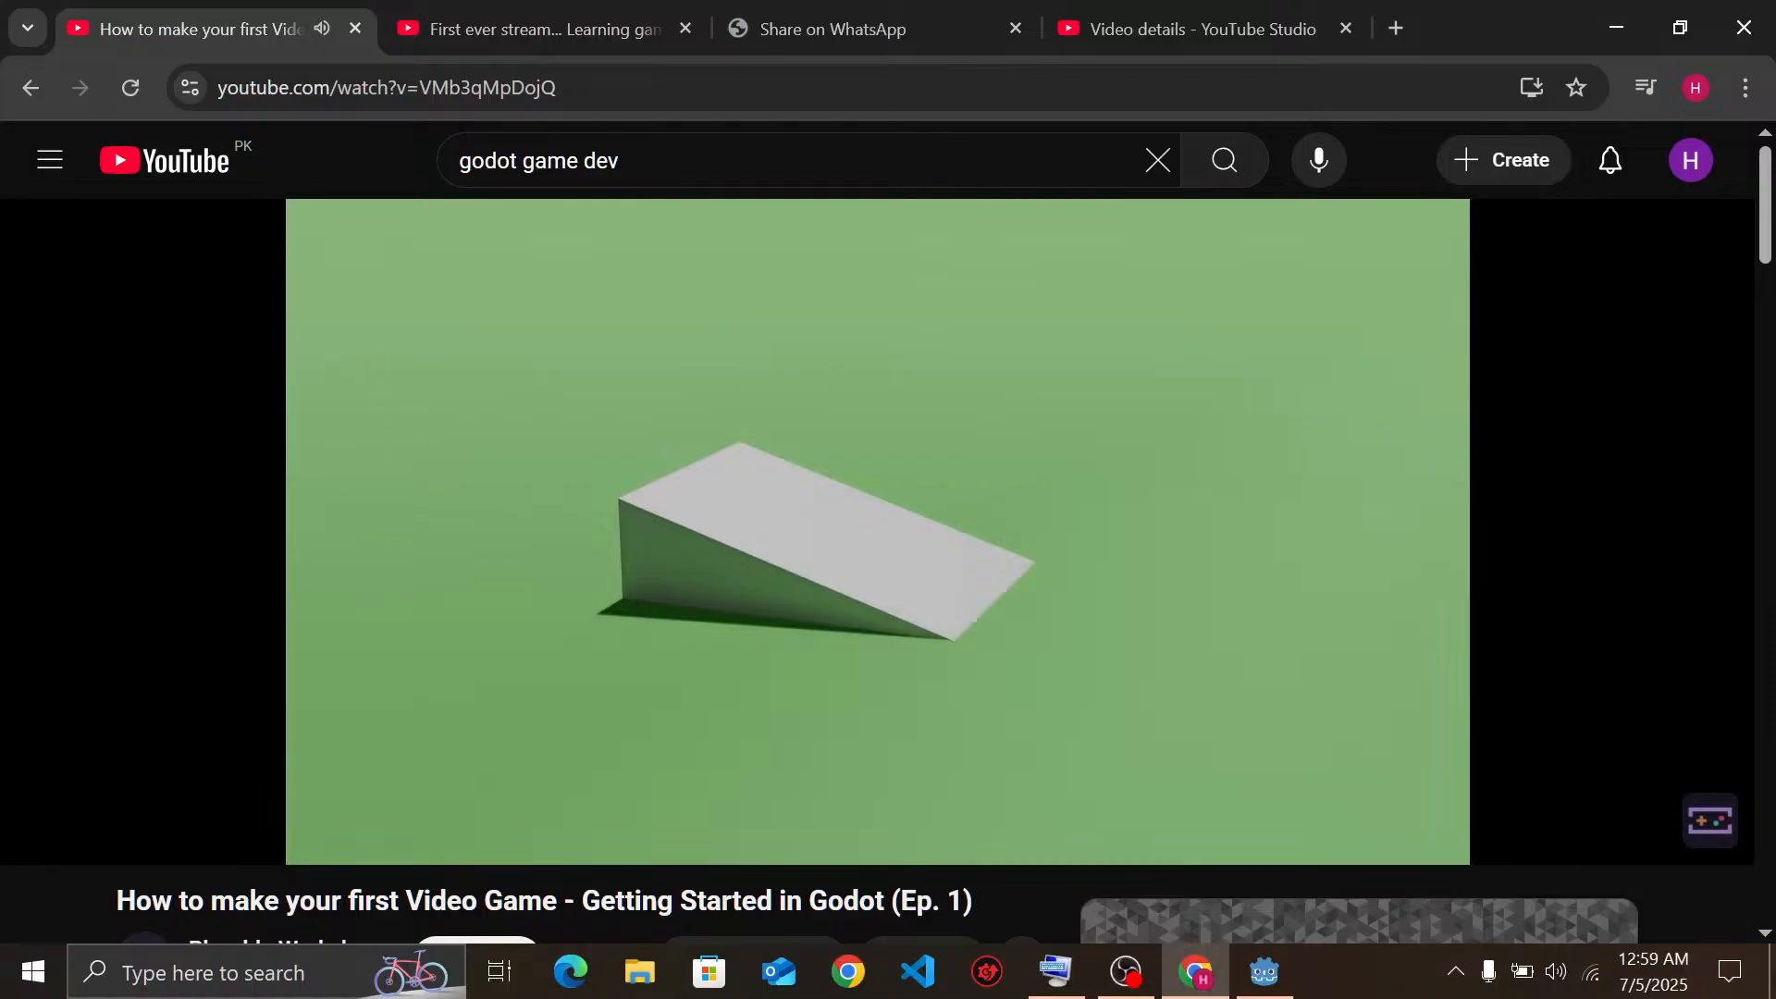
{"action": "left_click_drag", "start_coordinate": [1339, 388], "coordinate": [1339, 388]}
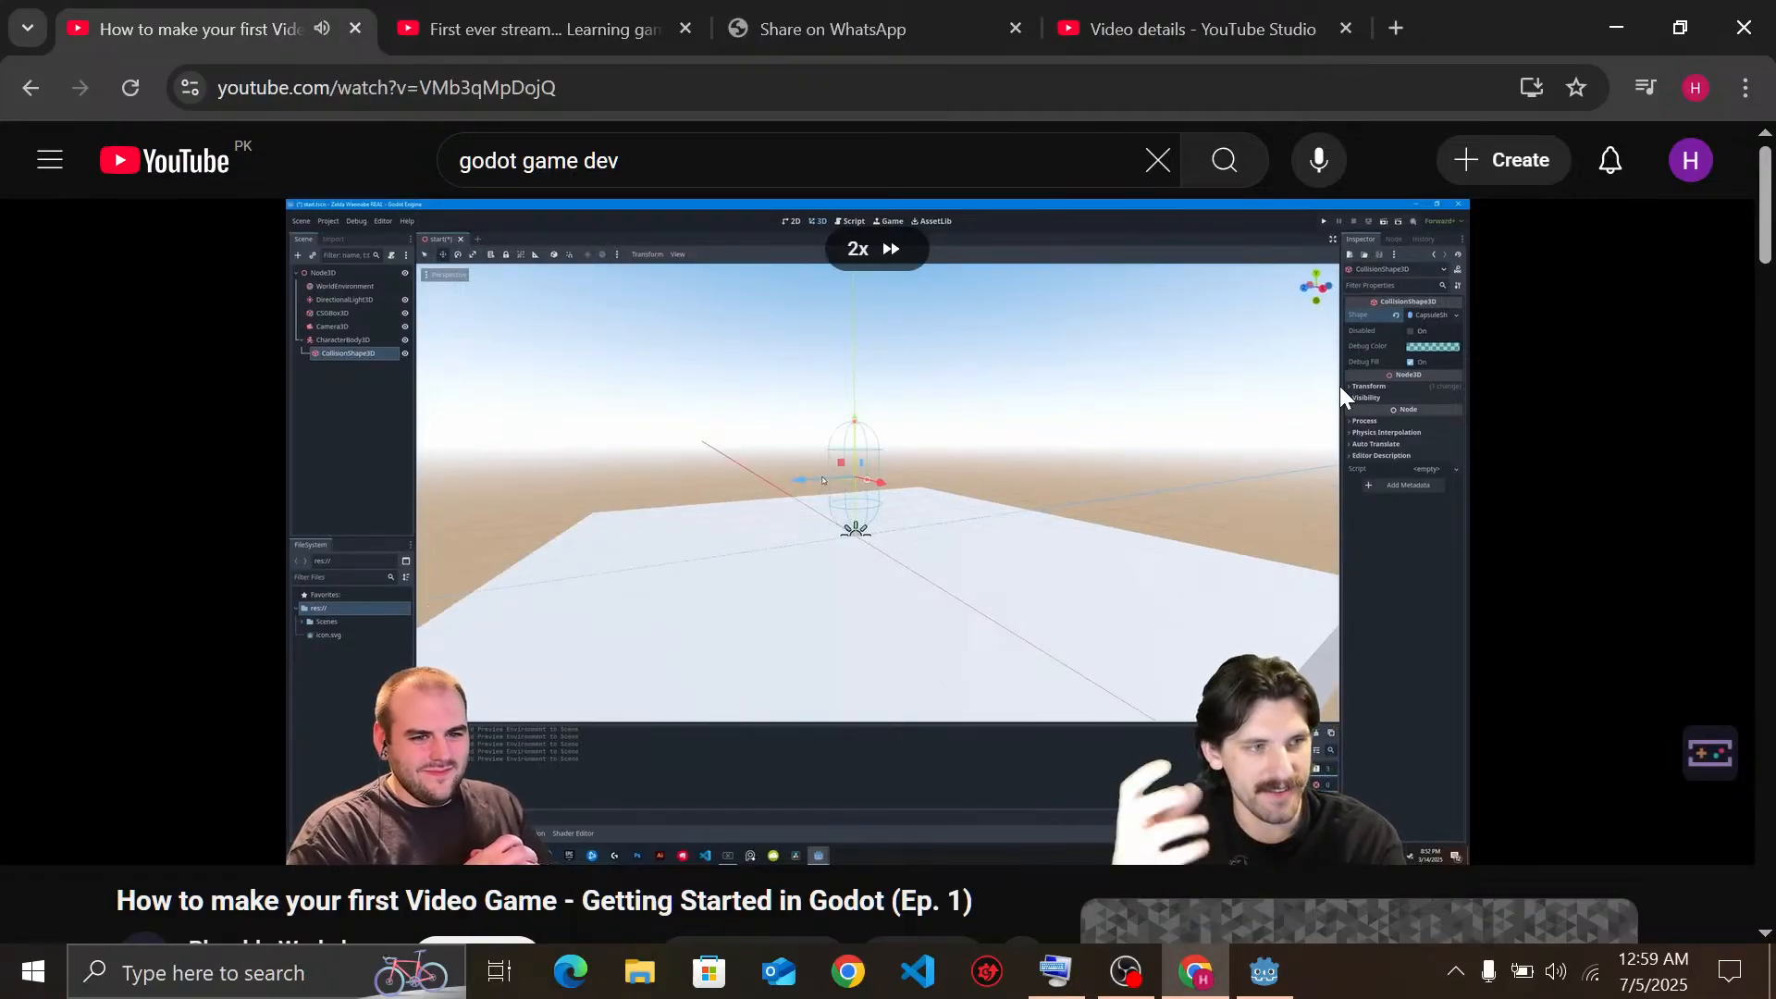
{"action": "left_click_drag", "start_coordinate": [1339, 388], "coordinate": [1353, 383]}
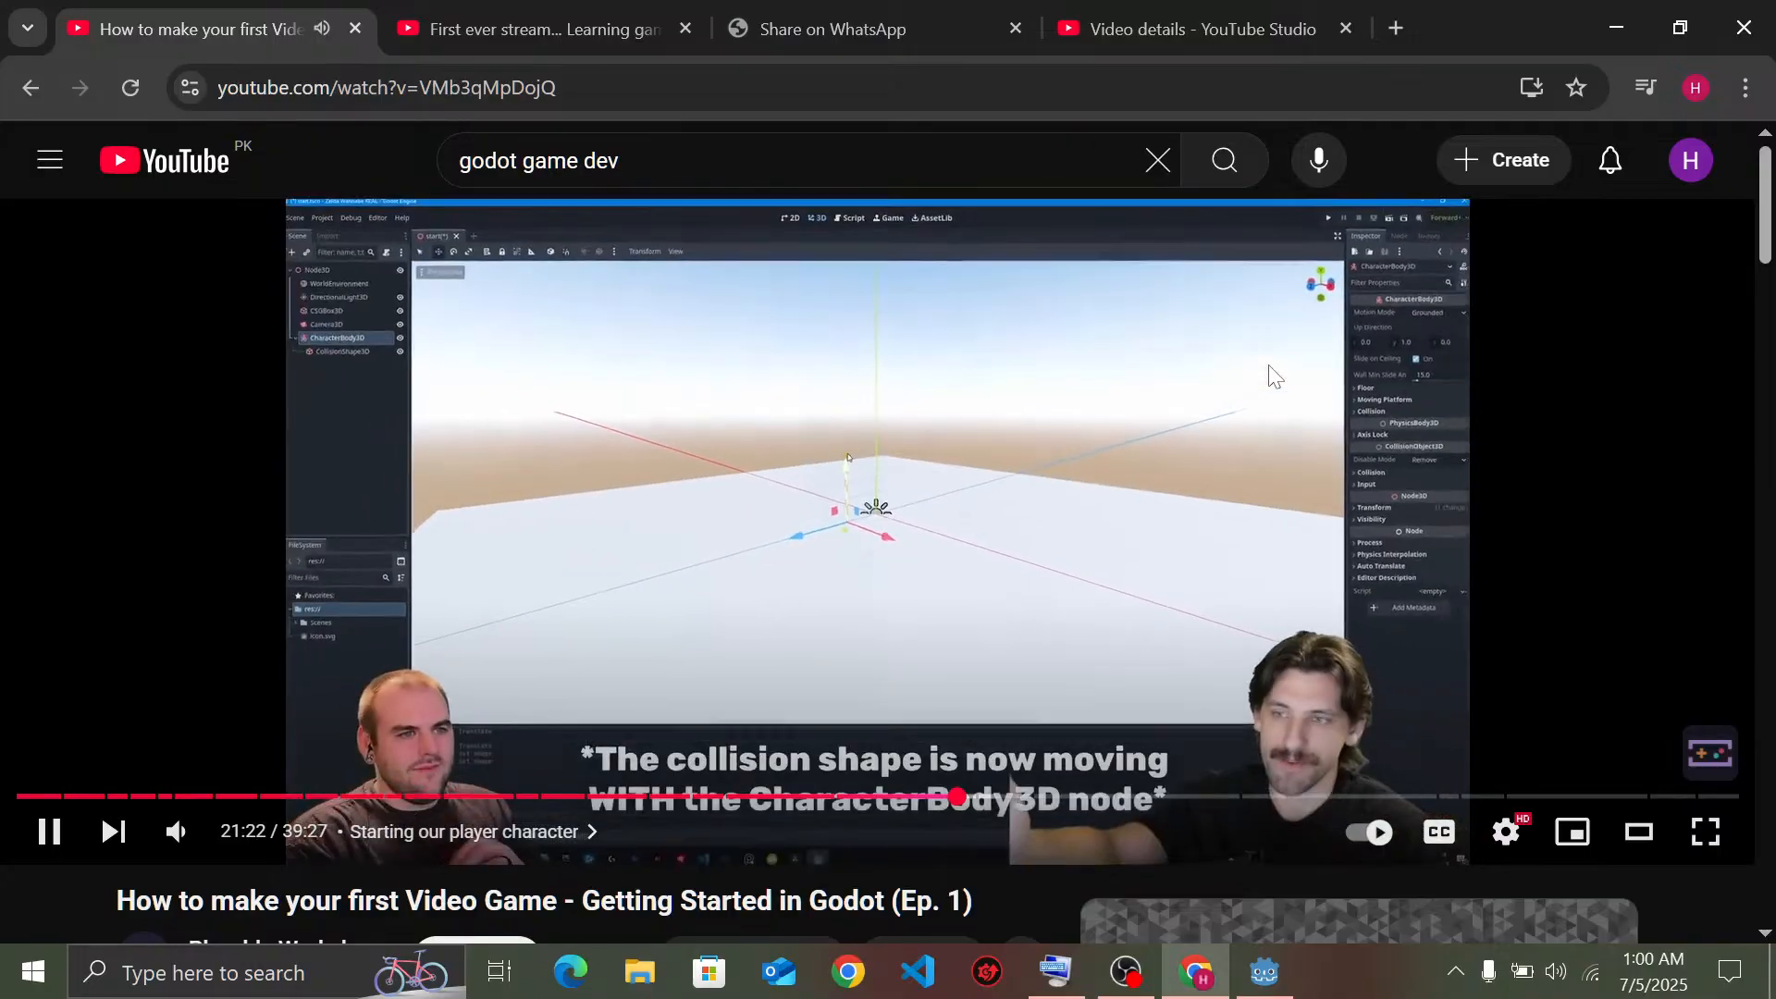
{"action": "left_click", "coordinate": [1113, 435]}
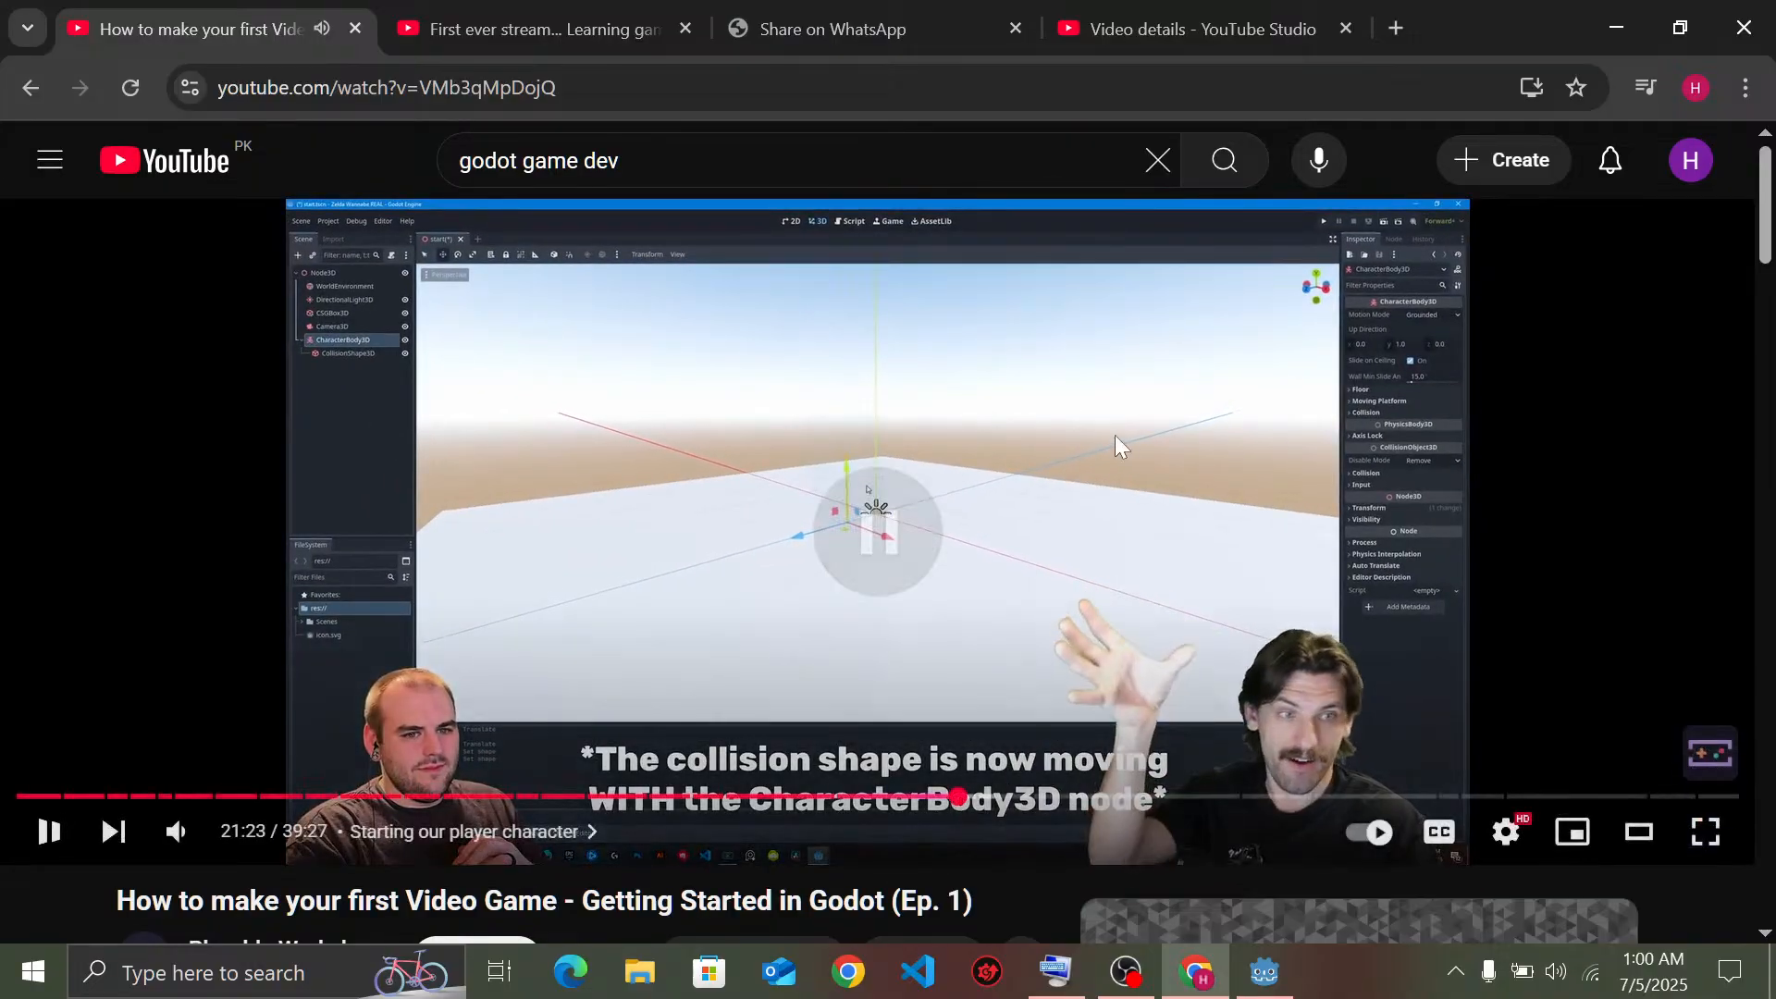
{"action": "left_click", "coordinate": [1268, 433]}
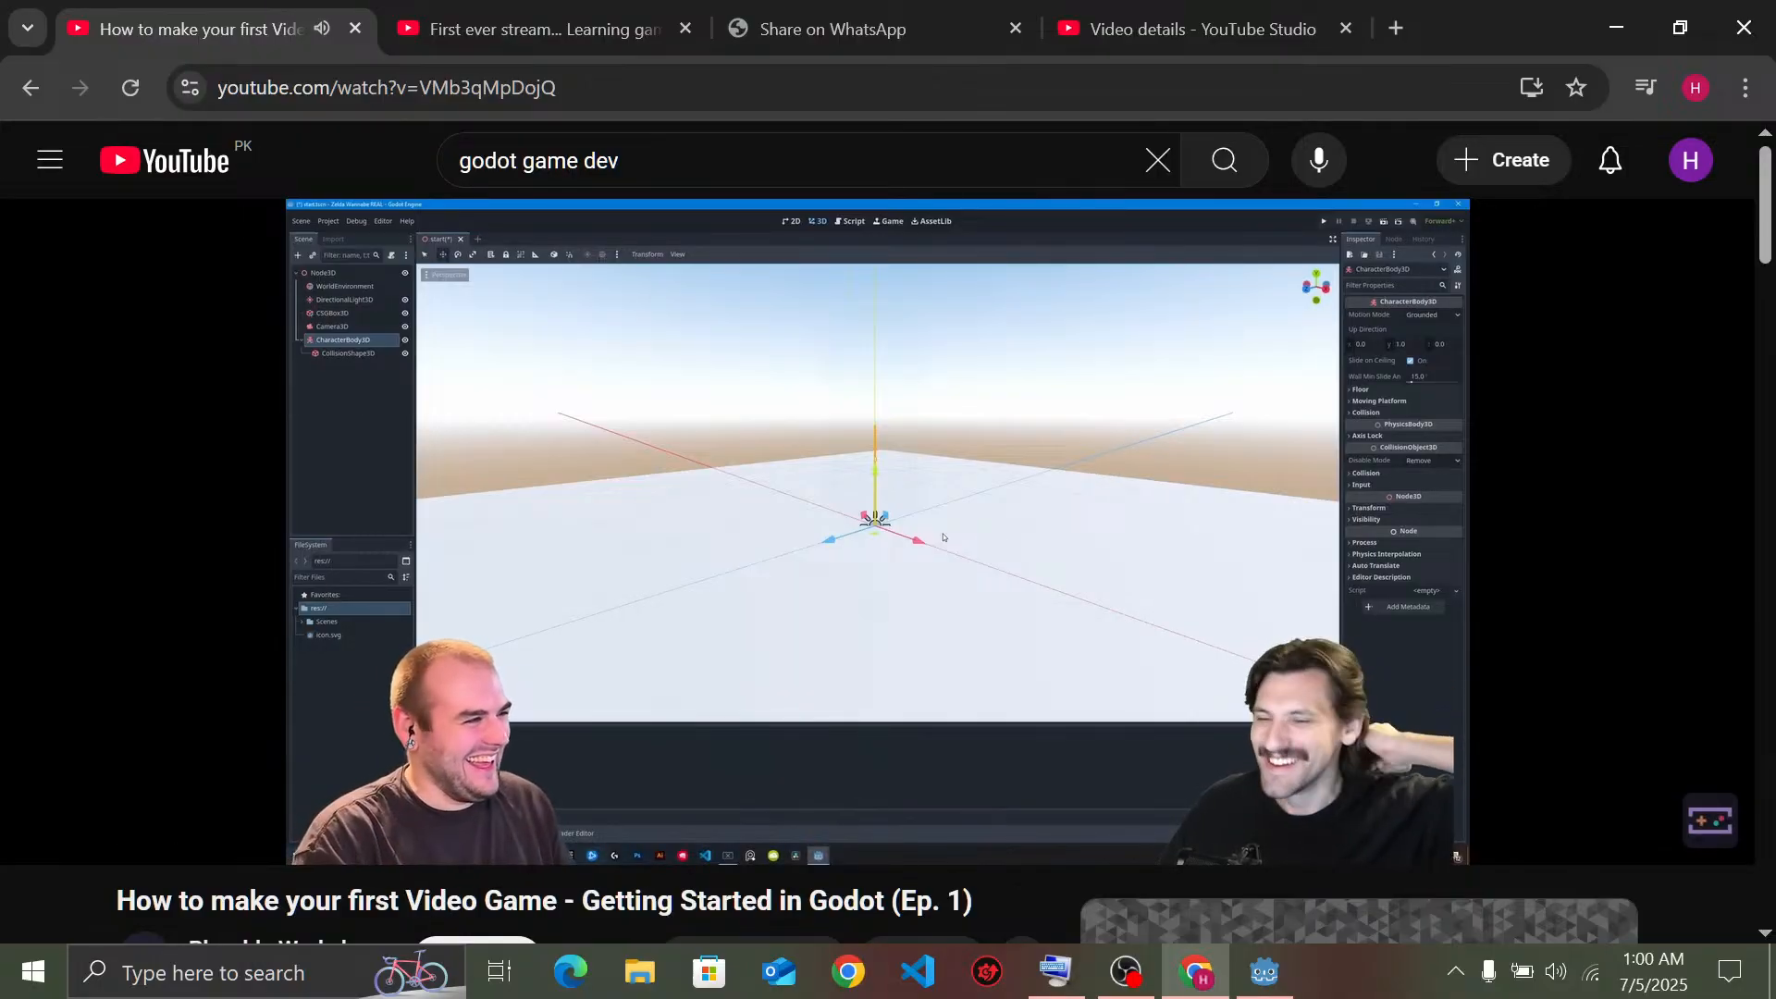
{"action": "left_click", "coordinate": [301, 458]}
Switch back to Godot and add a CharacterBody3D node as a child of the Start node
{"action": "key", "text": "alt+Tab"}
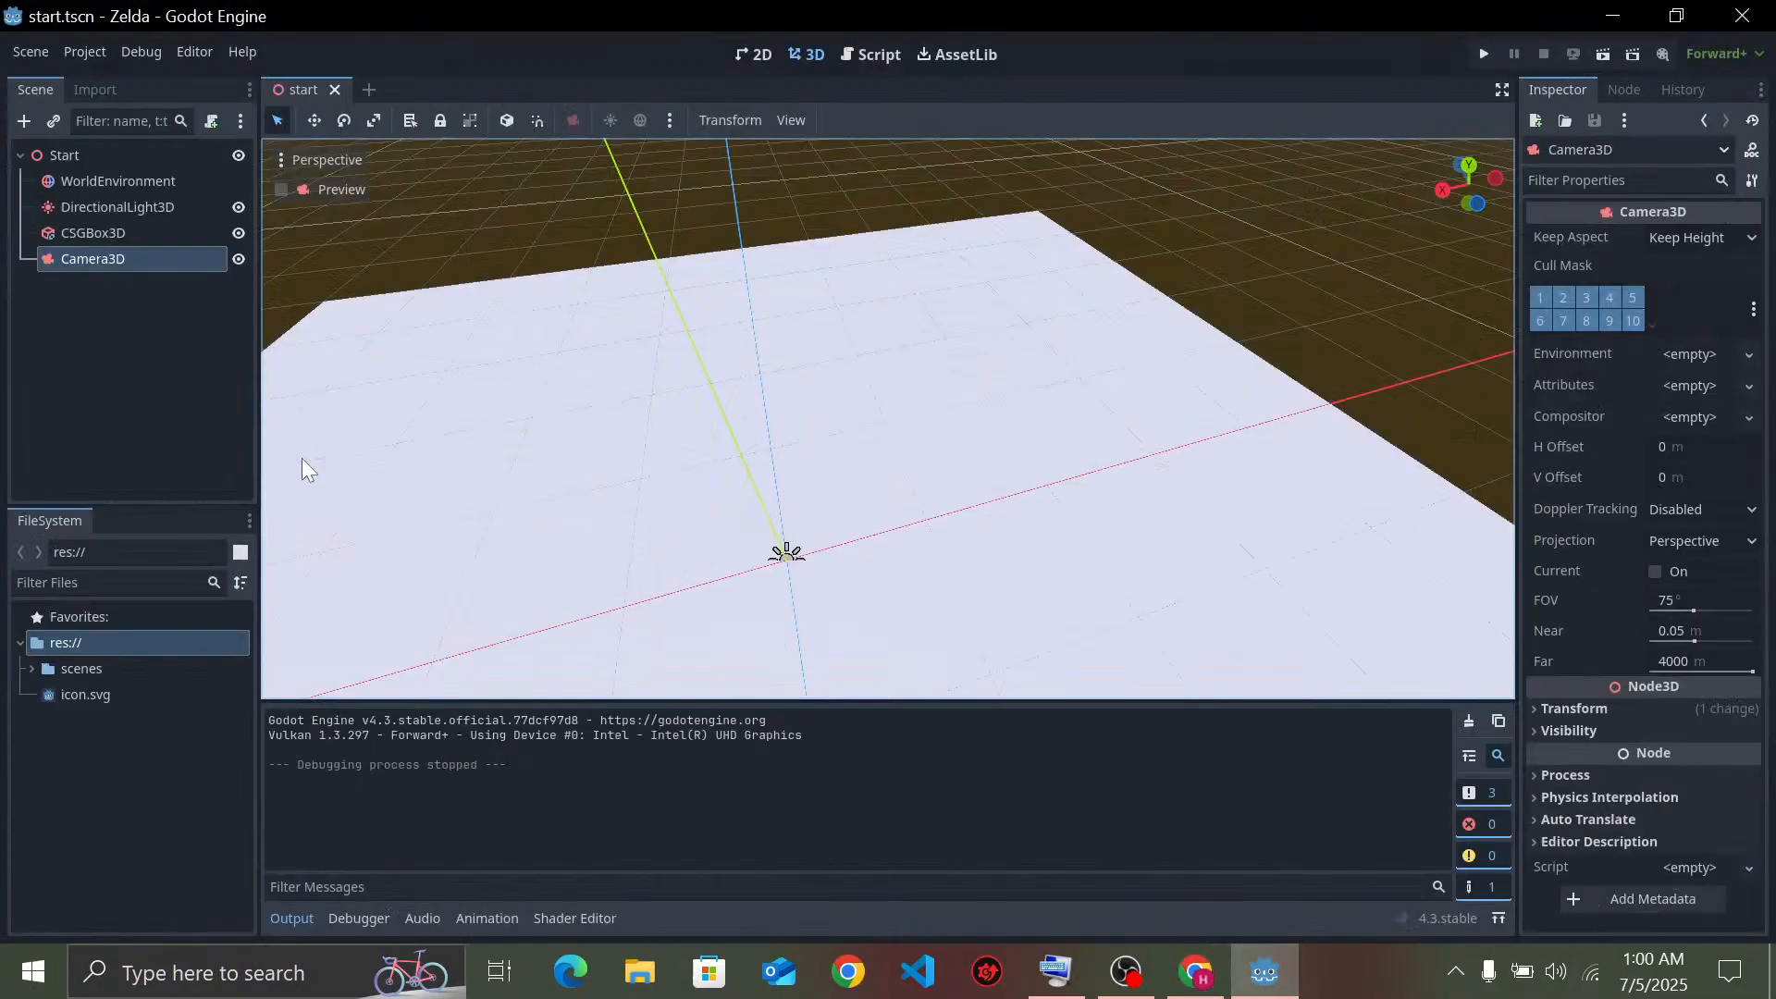
{"action": "left_click", "coordinate": [185, 352]}
{"action": "left_click", "coordinate": [57, 156]}
{"action": "left_click", "coordinate": [23, 124]}
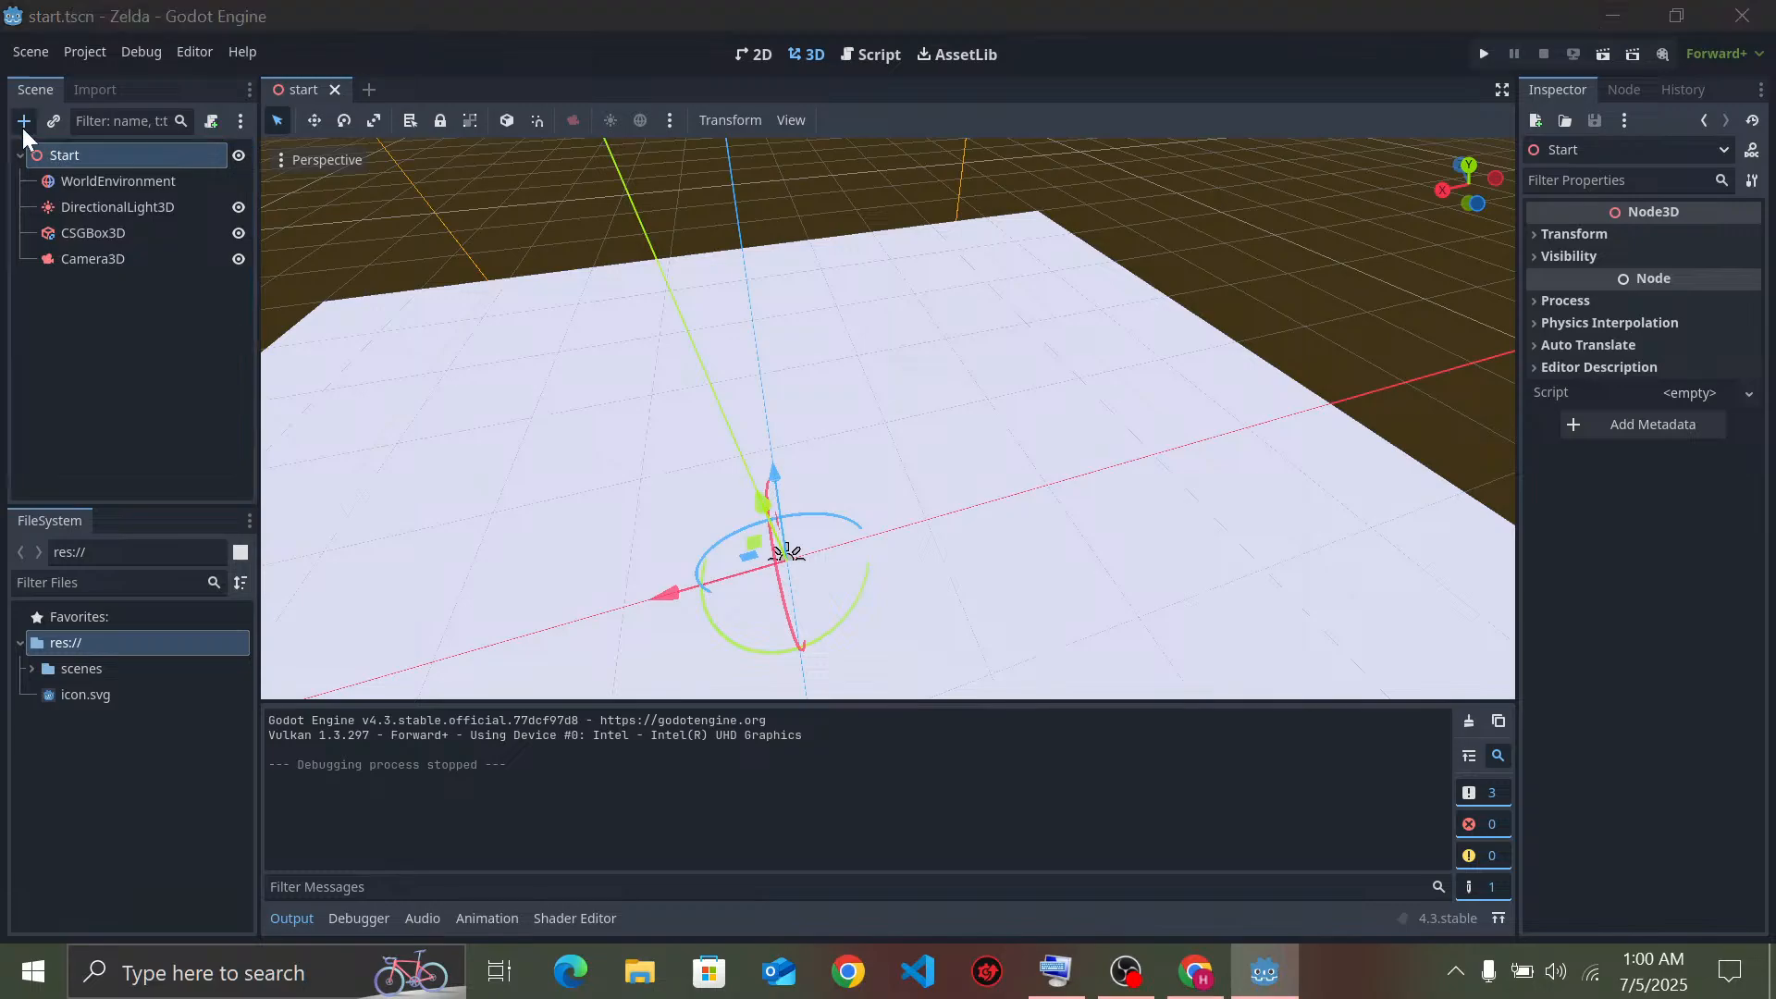
{"action": "type", "text": "char"}
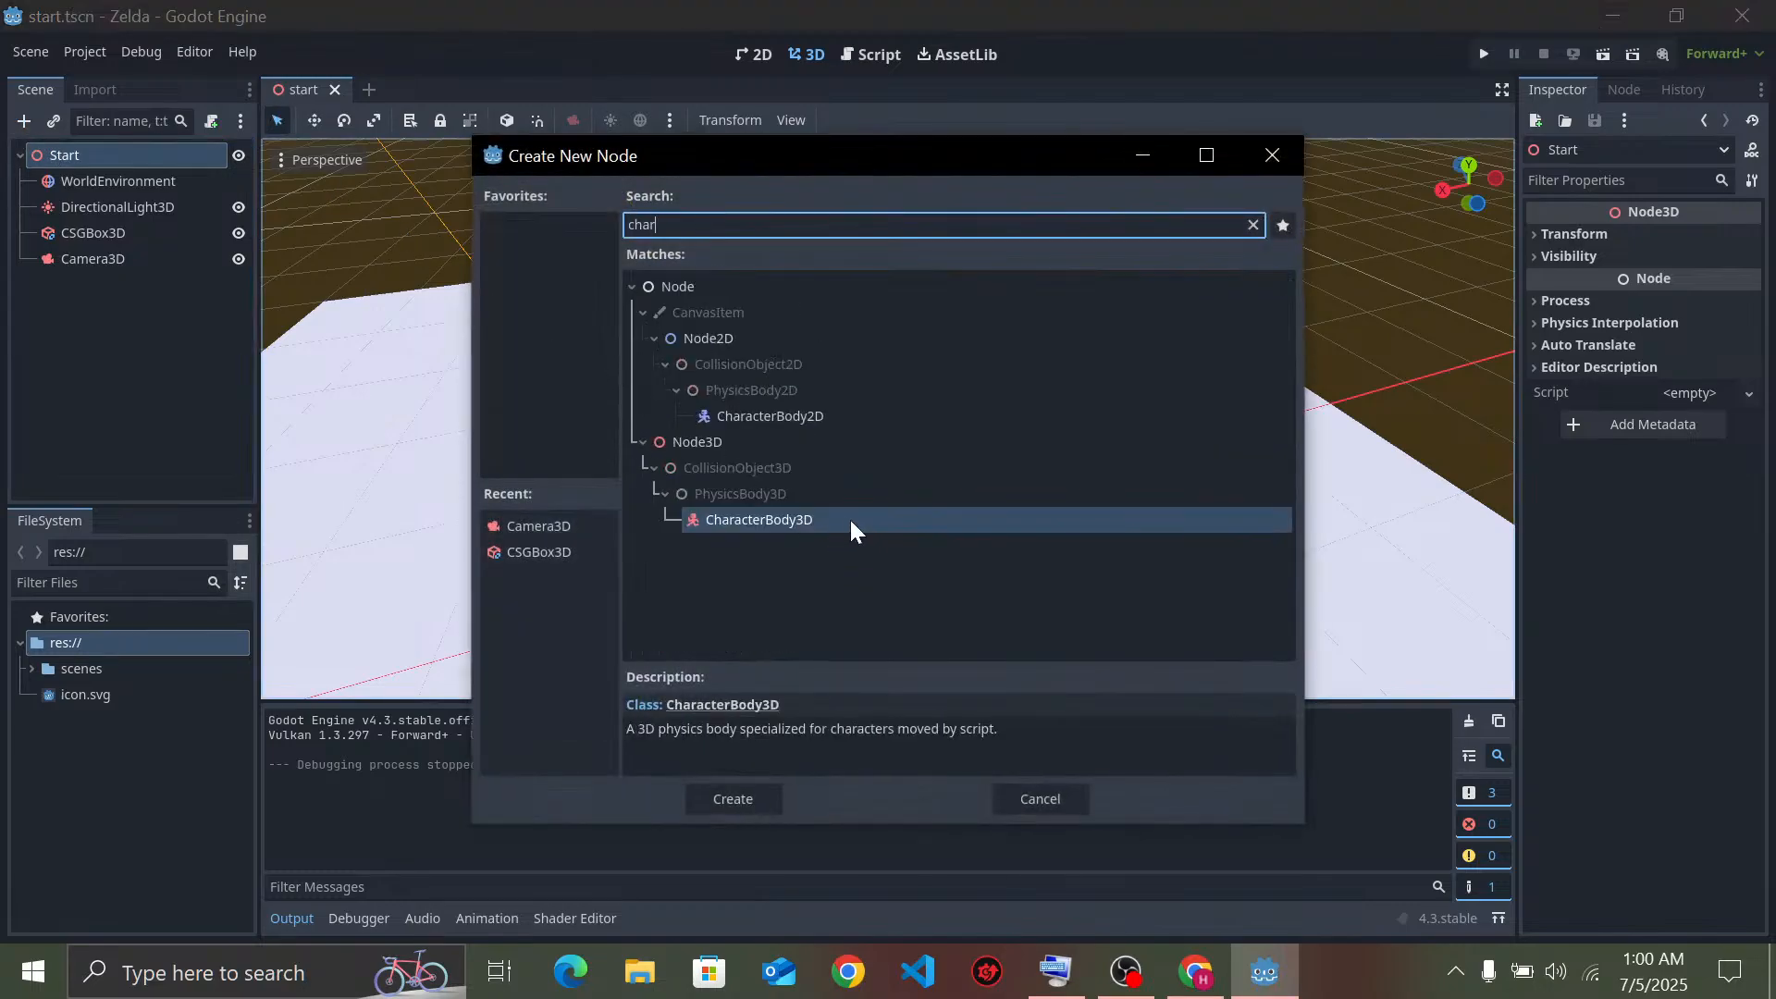
{"action": "double_click", "coordinate": [827, 524]}
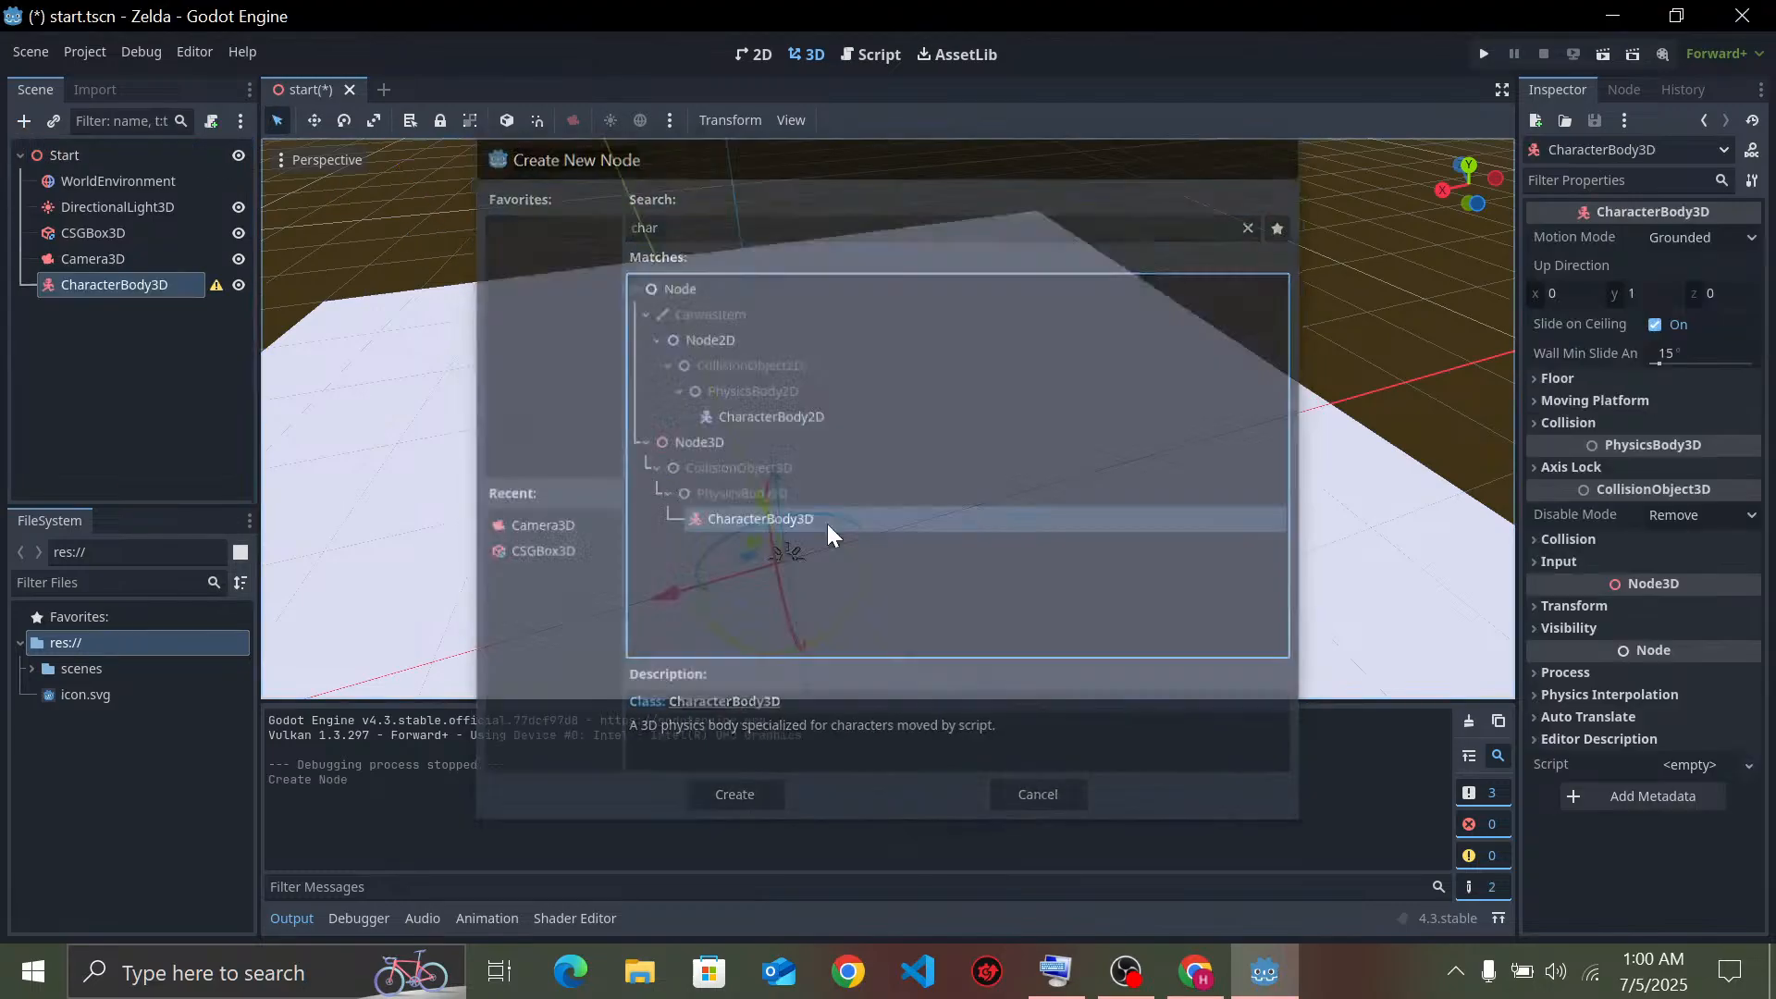
Add a CollisionShape3D node as a child of the CharacterBody3D
{"action": "left_click", "coordinate": [24, 120]}
{"action": "type", "text": "coll"}
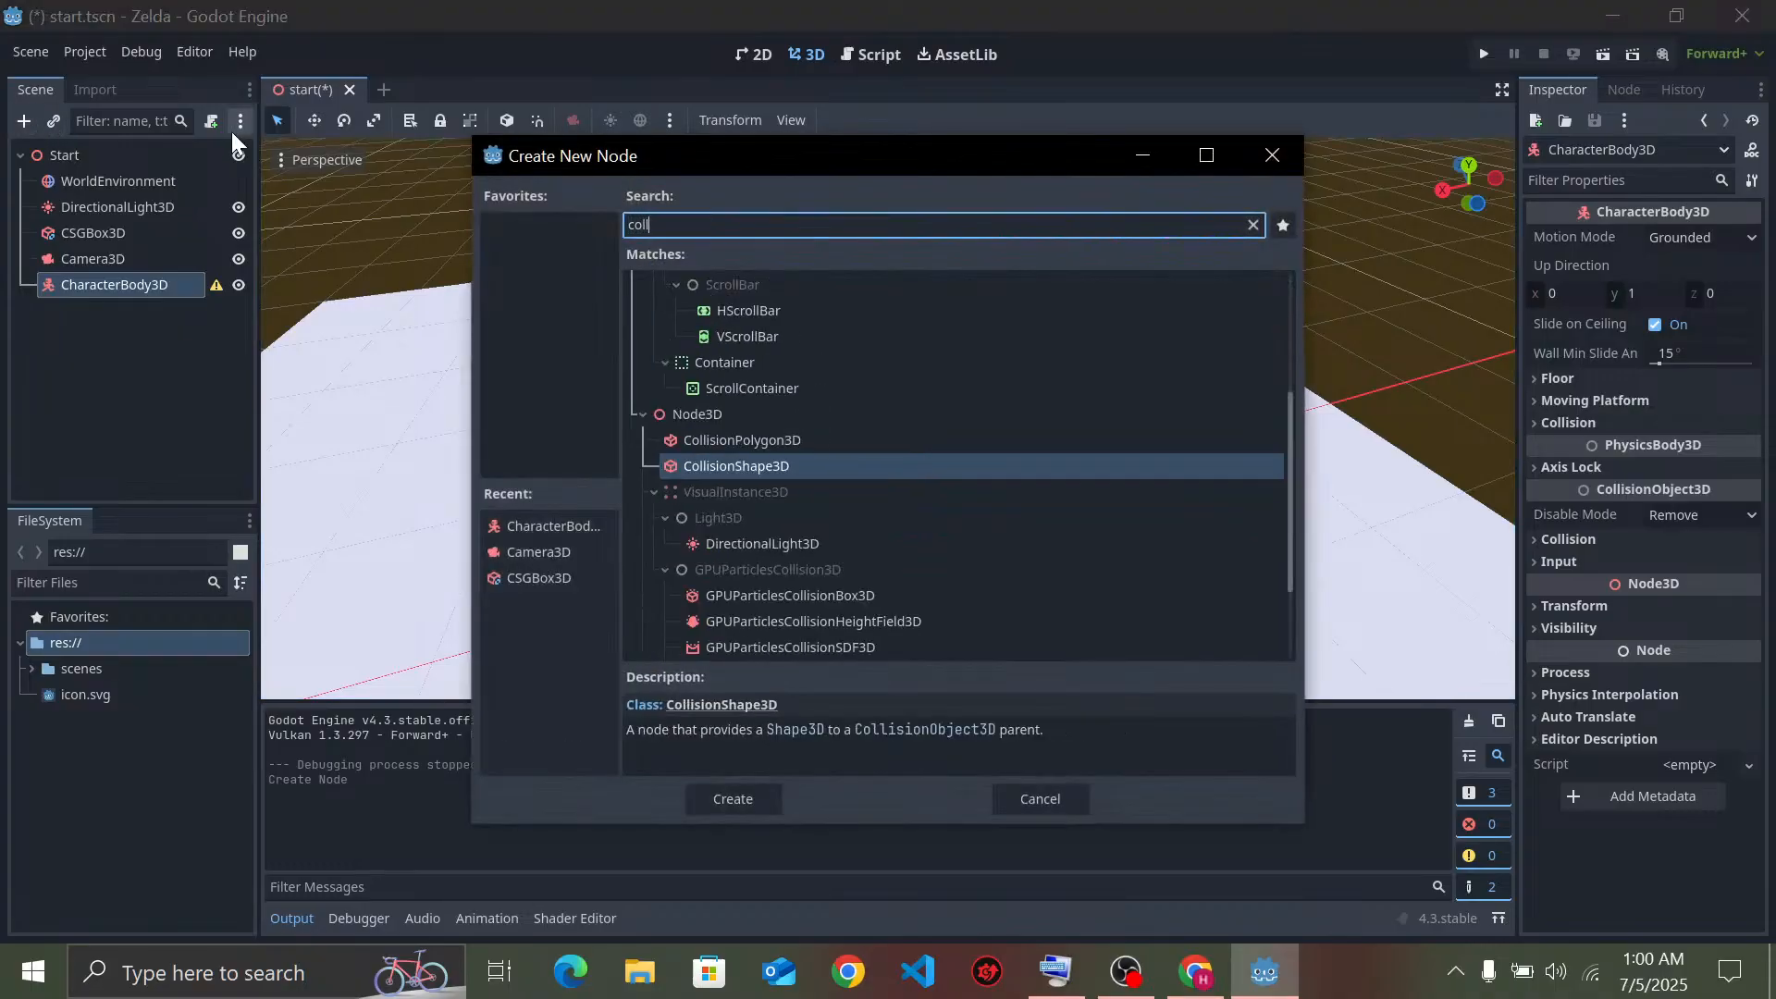
{"action": "double_click", "coordinate": [755, 463]}
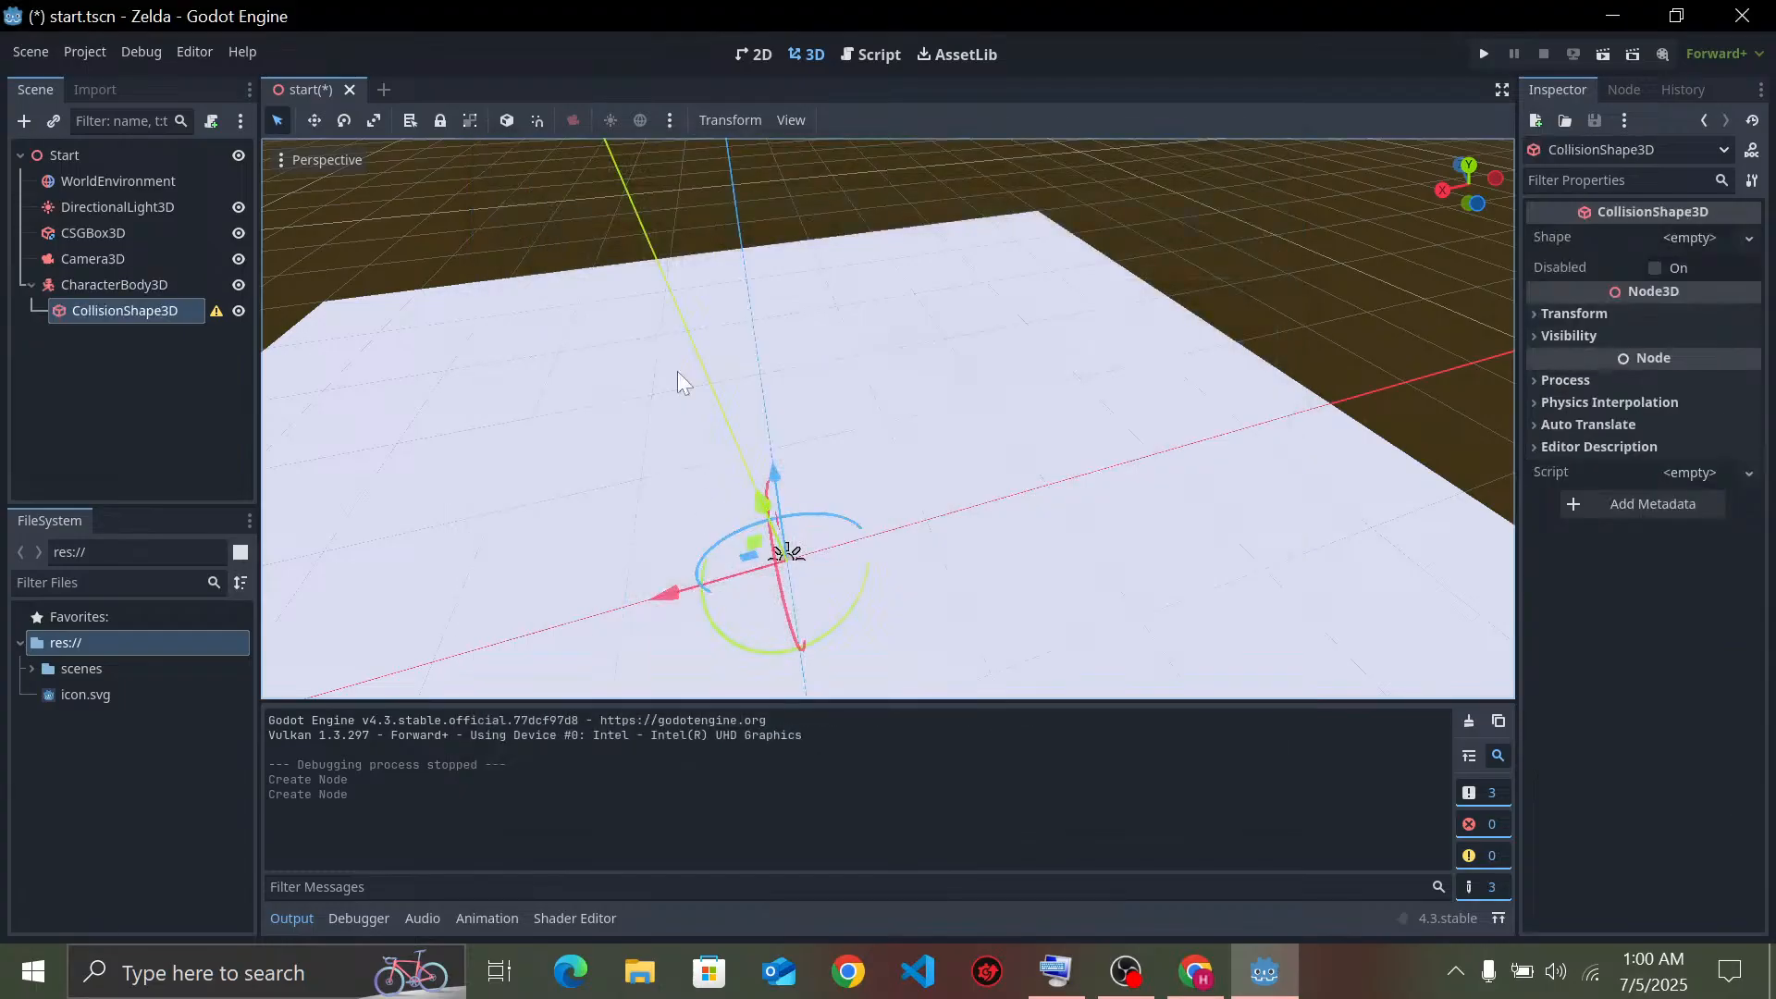
Assign a new CapsuleShape3D as the shape of the CollisionShape3D
{"action": "left_click", "coordinate": [1715, 237]}
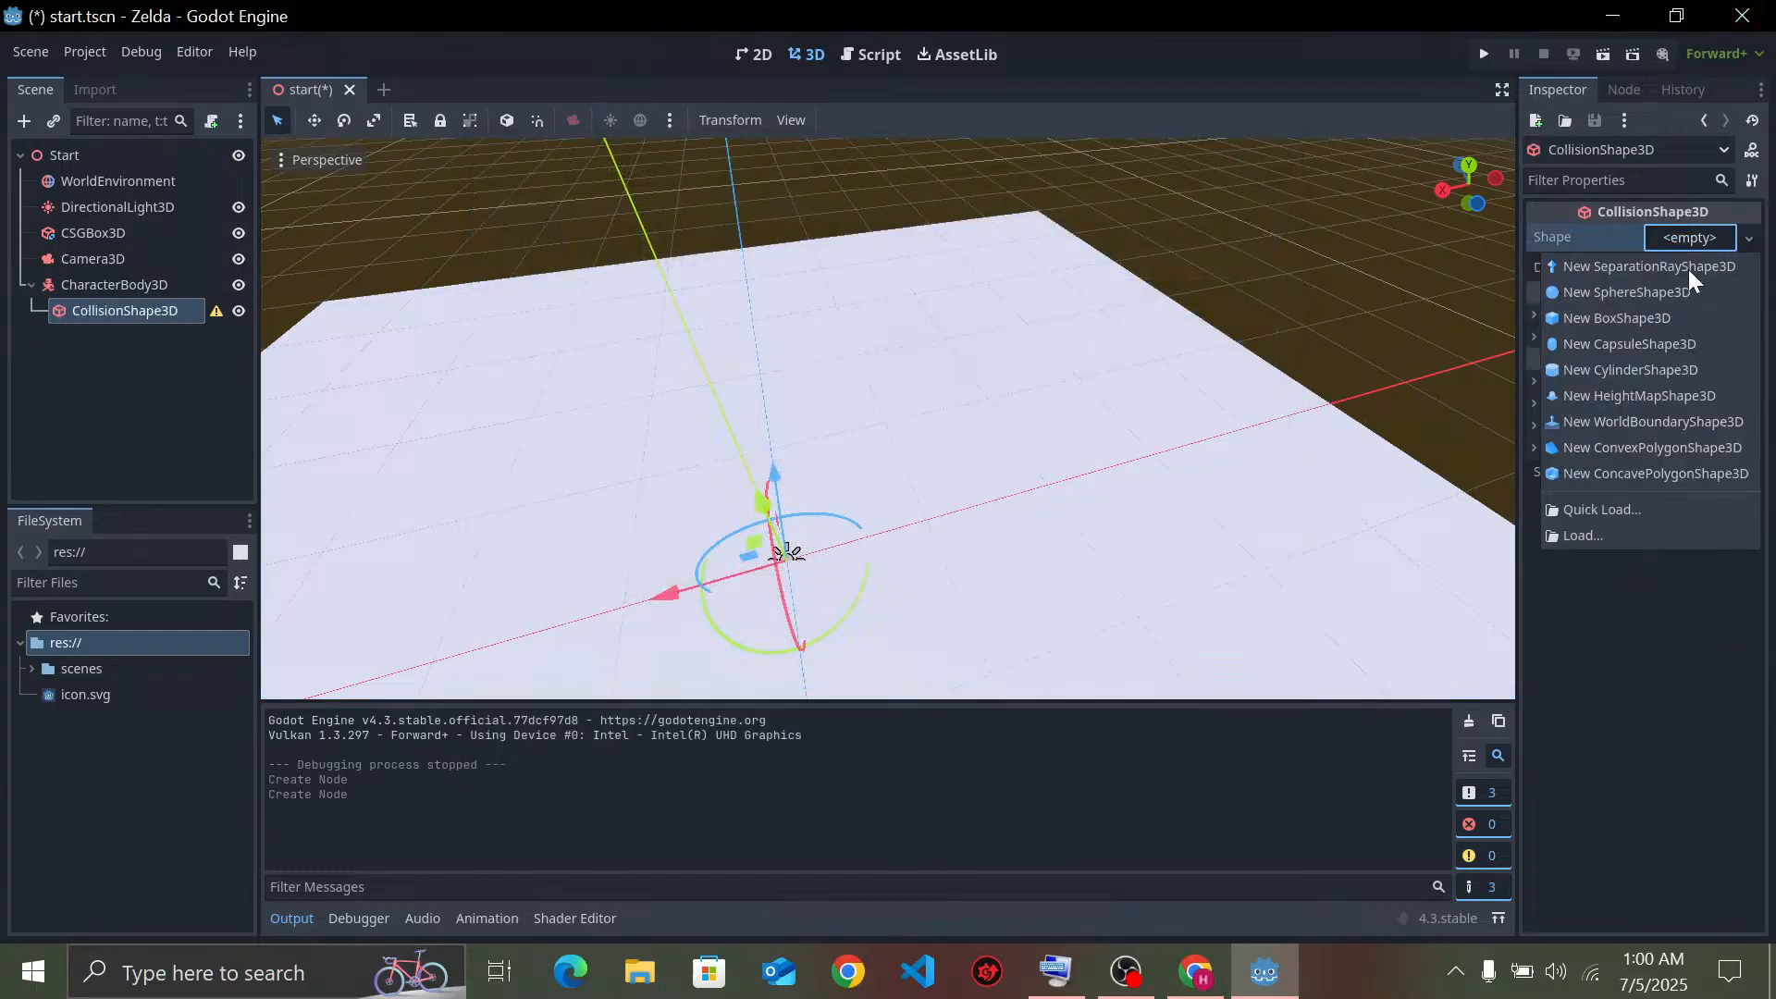
{"action": "left_click", "coordinate": [1582, 344]}
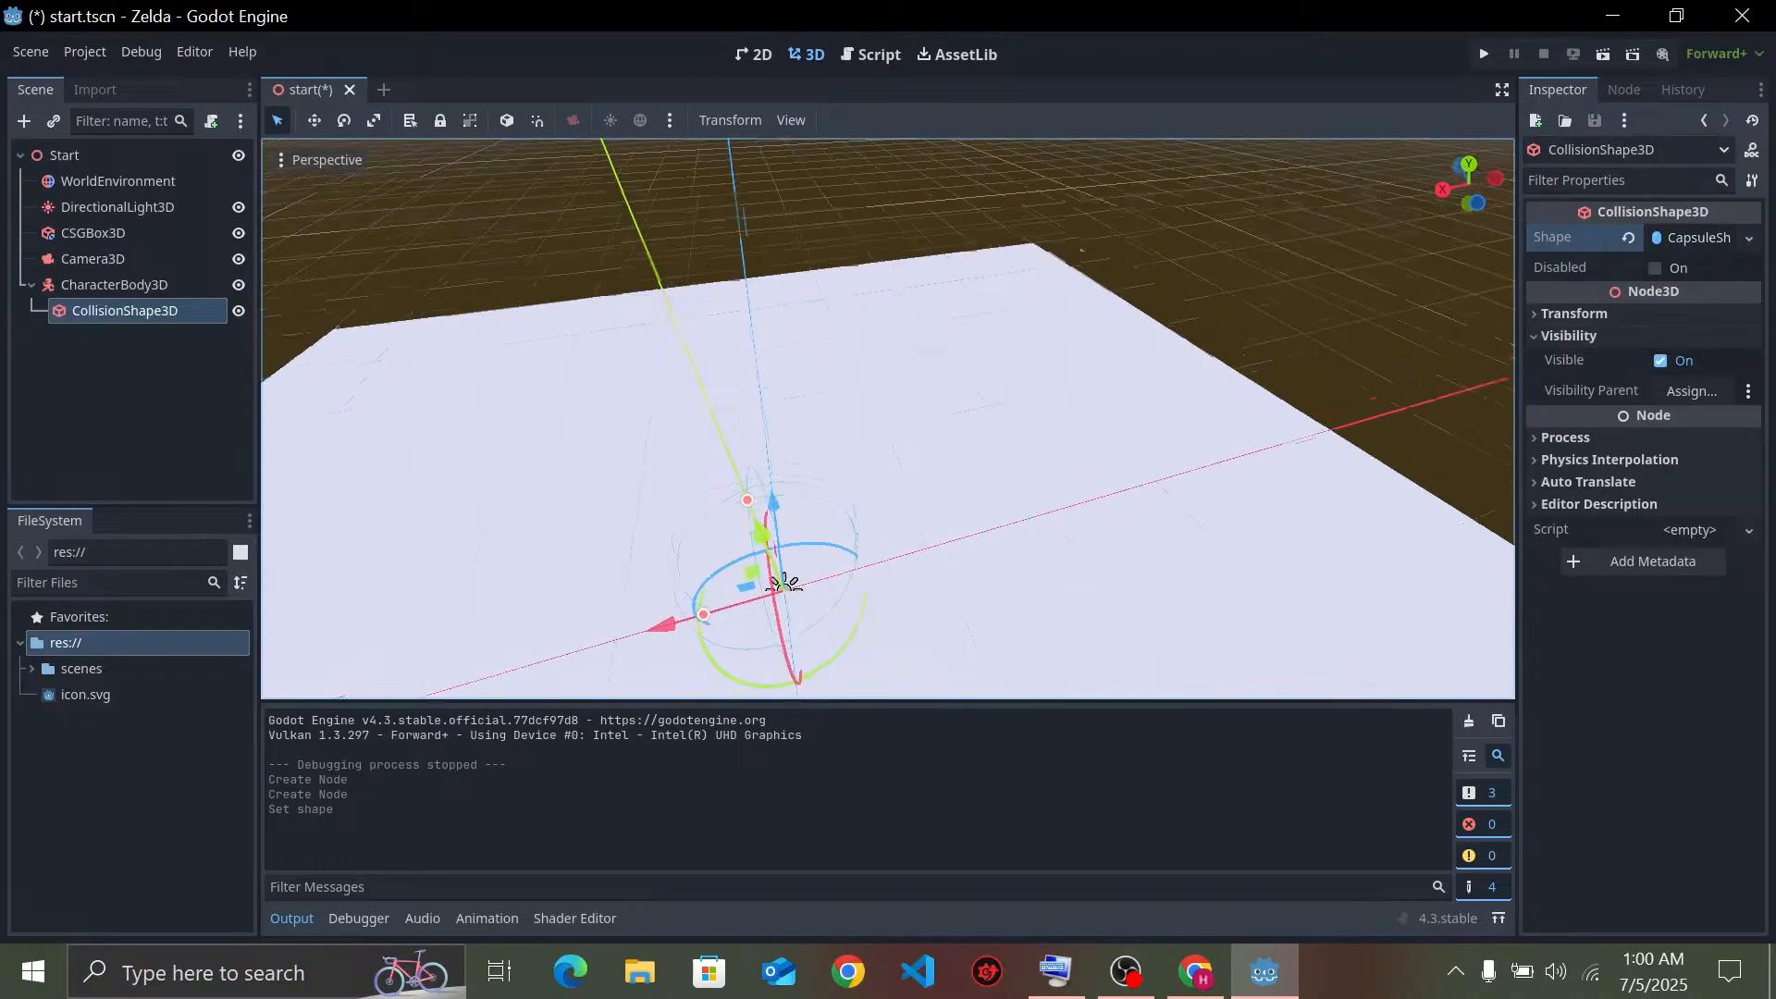
Move the capsule collision shape straight up along Y to lift it out of the floor box
{"action": "right_click_drag", "start_coordinate": [1032, 504], "coordinate": [1033, 542]}
{"action": "scroll", "coordinate": [1033, 540], "scroll_direction": "up", "scroll_amount": 5}
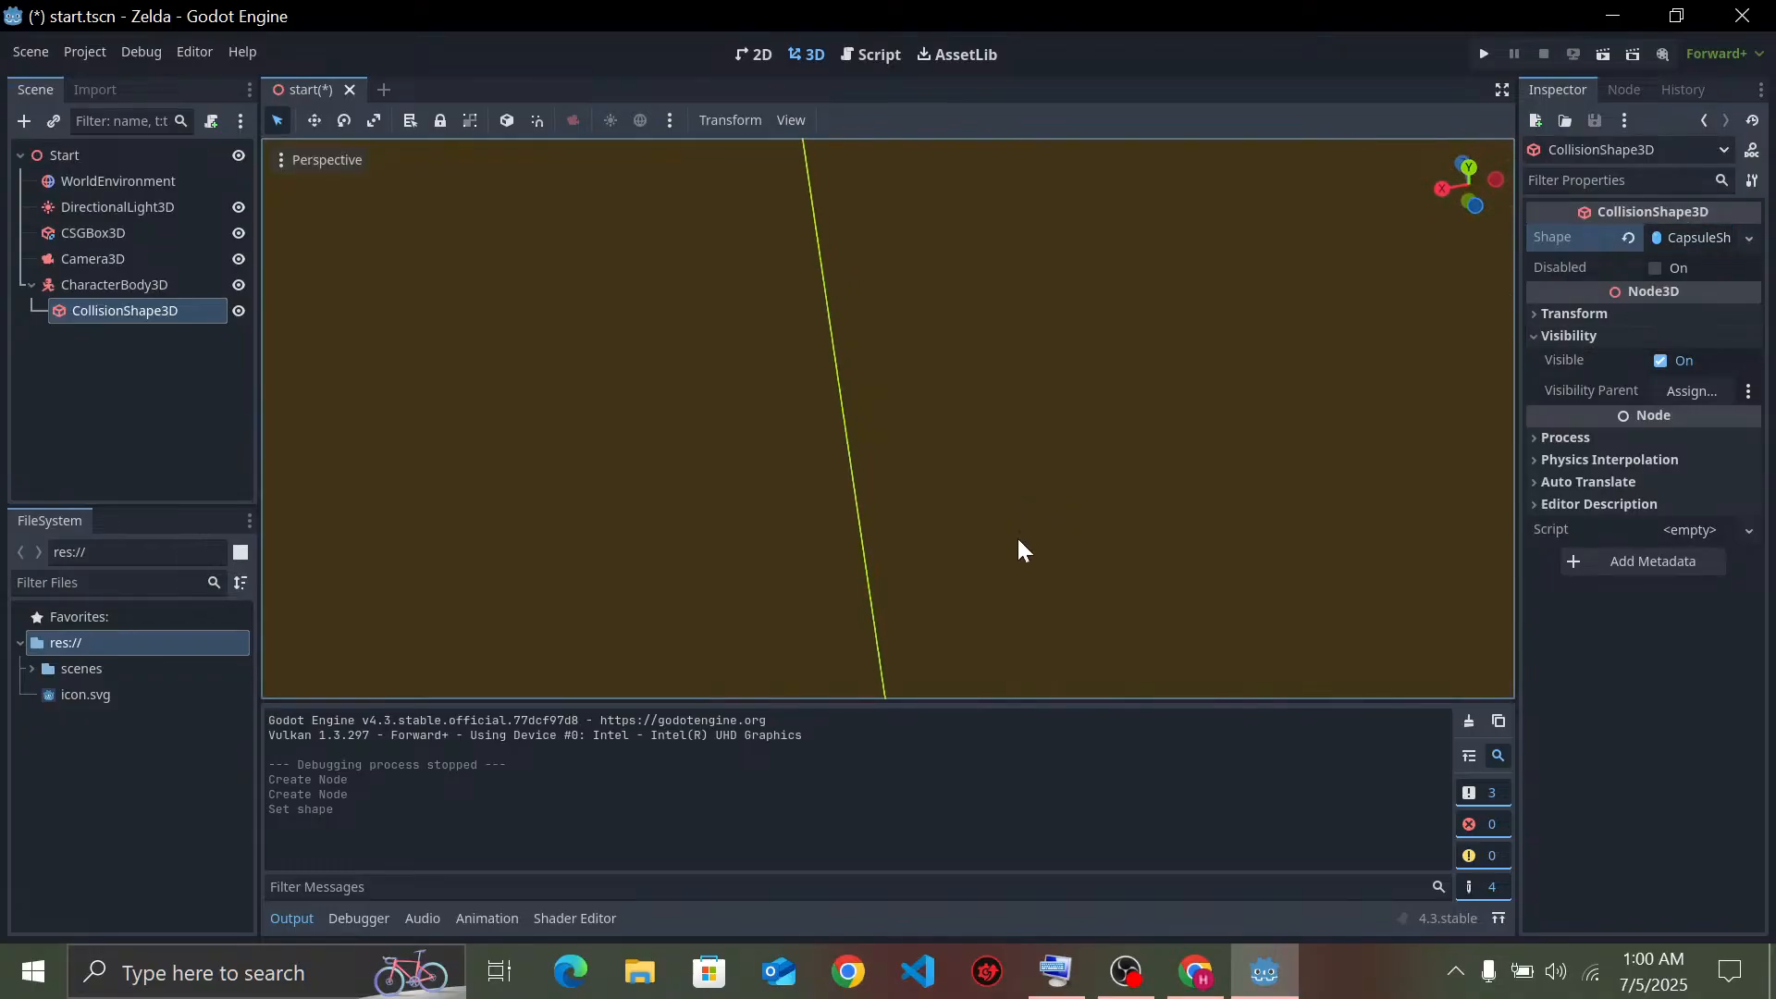
{"action": "scroll", "coordinate": [1011, 269], "scroll_direction": "down", "scroll_amount": 5}
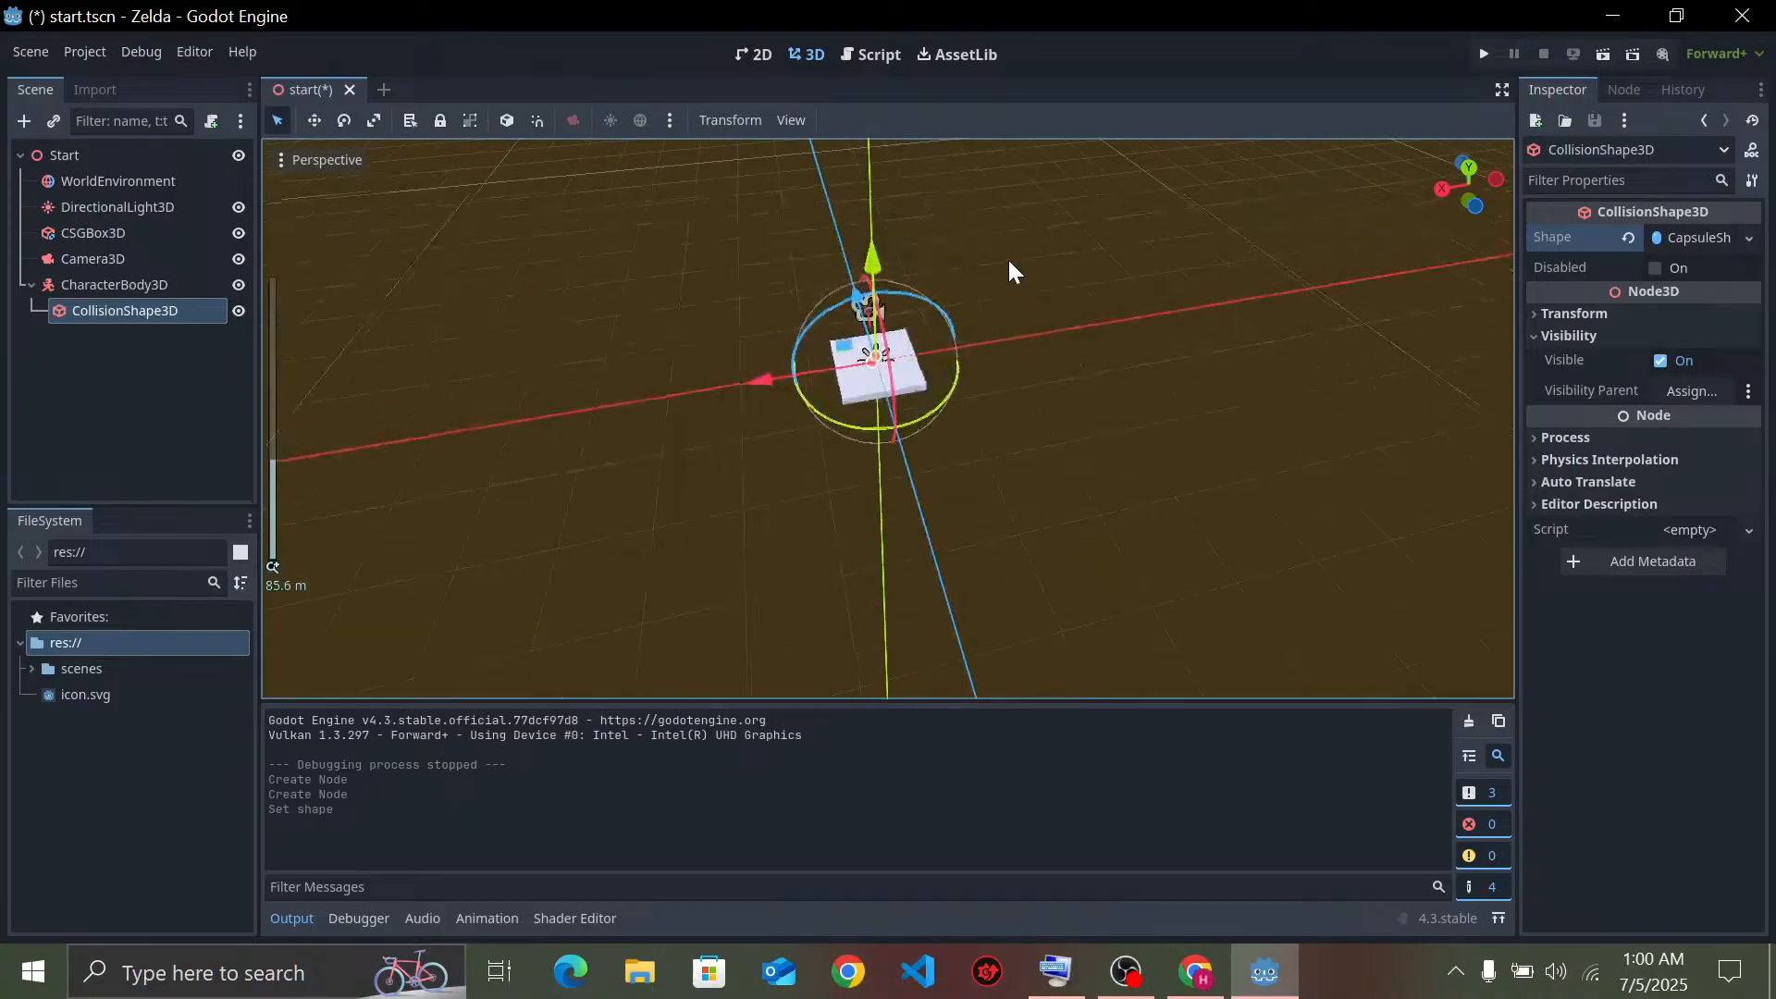
{"action": "scroll", "coordinate": [1011, 269], "scroll_direction": "up", "scroll_amount": 6}
{"action": "scroll", "coordinate": [1010, 270], "scroll_direction": "down", "scroll_amount": 5}
{"action": "right_click_drag", "start_coordinate": [1010, 270], "coordinate": [796, 437]}
{"action": "key", "text": "s"}
{"action": "key", "text": "w"}
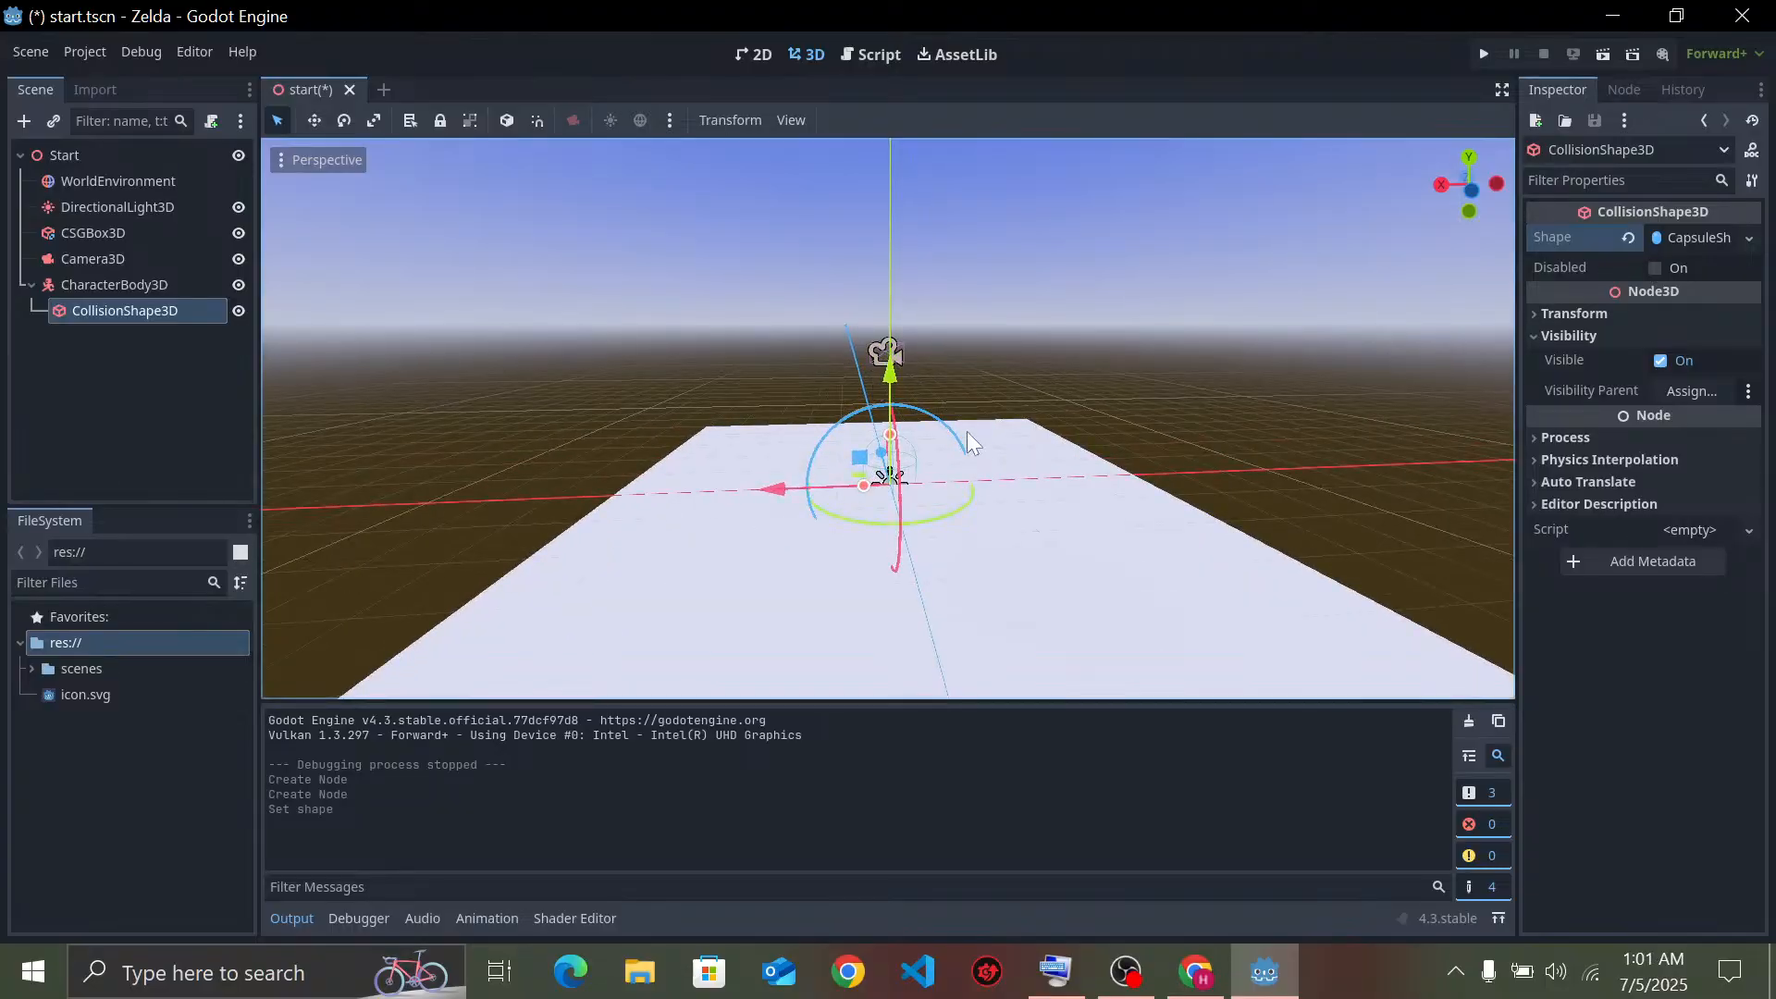
{"action": "scroll", "coordinate": [942, 517], "scroll_direction": "up", "scroll_amount": 6}
{"action": "scroll", "coordinate": [942, 519], "scroll_direction": "down", "scroll_amount": 5}
{"action": "scroll", "coordinate": [942, 519], "scroll_direction": "up", "scroll_amount": 4}
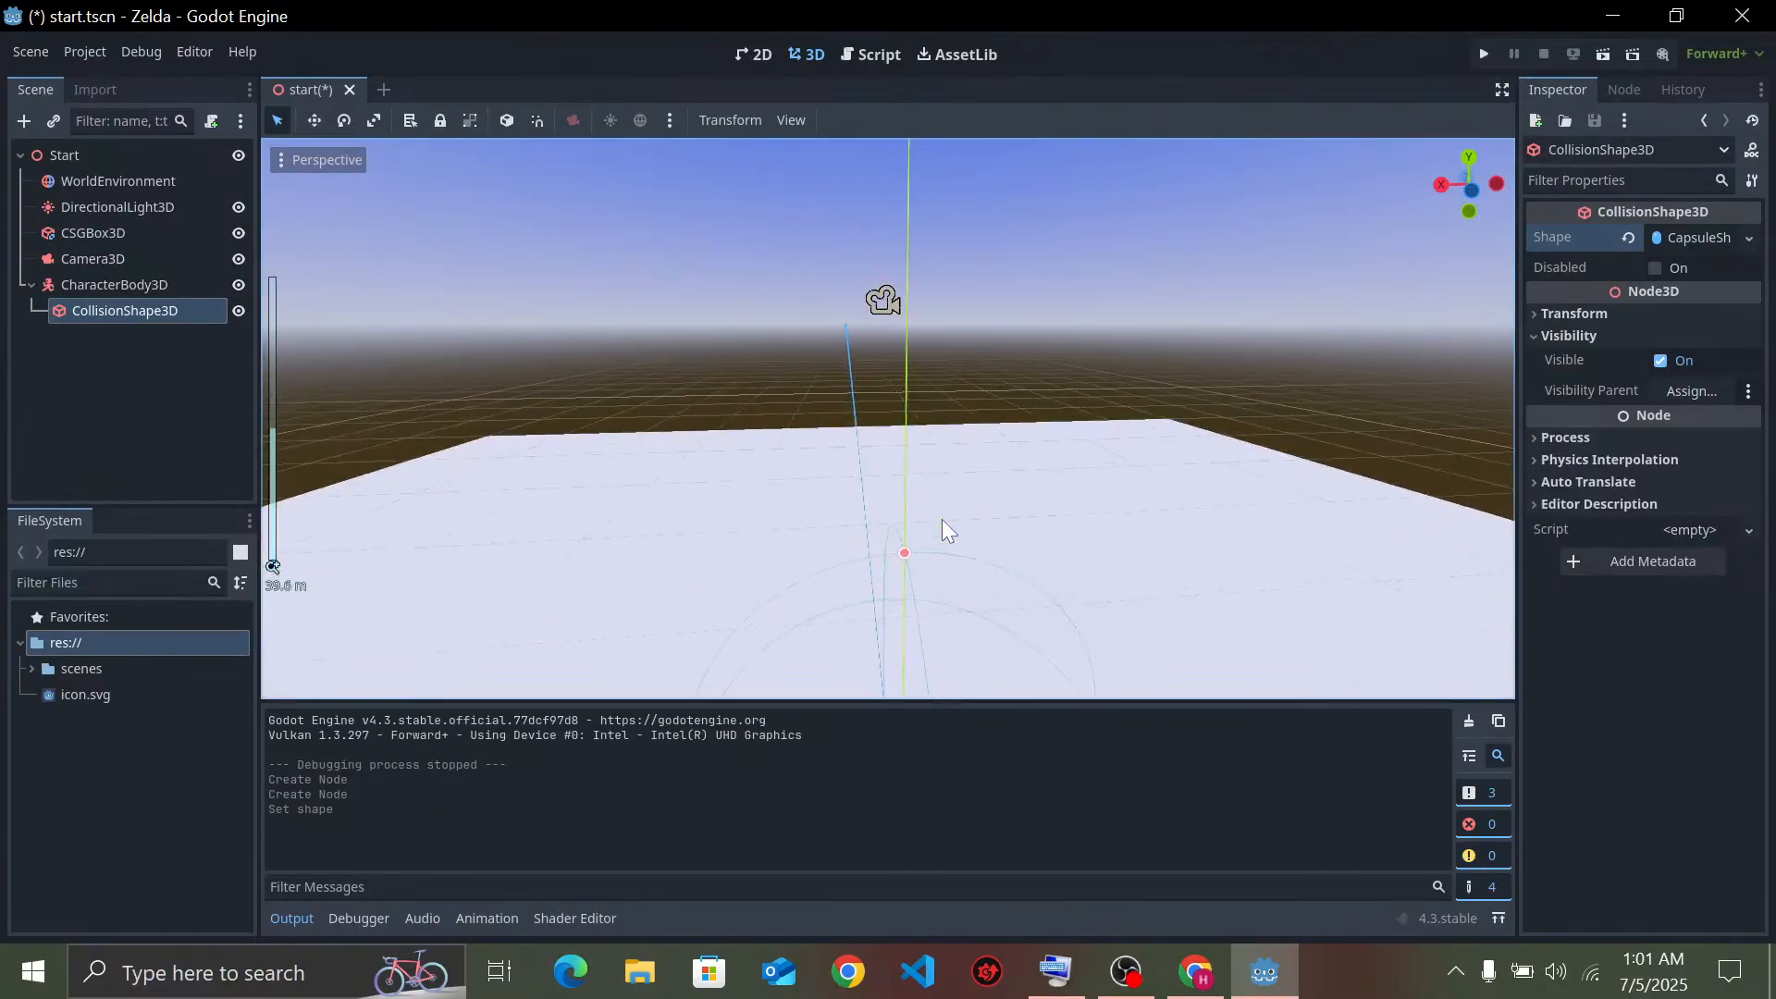
{"action": "scroll", "coordinate": [942, 519], "scroll_direction": "down", "scroll_amount": 1}
{"action": "scroll", "coordinate": [942, 519], "scroll_direction": "down", "scroll_amount": 5}
{"action": "mouse_move", "coordinate": [1047, 636]}
{"action": "right_mouse_down"}
{"action": "mouse_move", "coordinate": [1049, 613]}
{"action": "mouse_move", "coordinate": [1055, 754]}
{"action": "mouse_move", "coordinate": [1060, 573]}
{"action": "mouse_move", "coordinate": [1049, 745]}
{"action": "mouse_move", "coordinate": [1020, 626]}
{"action": "right_mouse_up"}
{"action": "key", "text": "w"}
{"action": "key", "text": "w"}
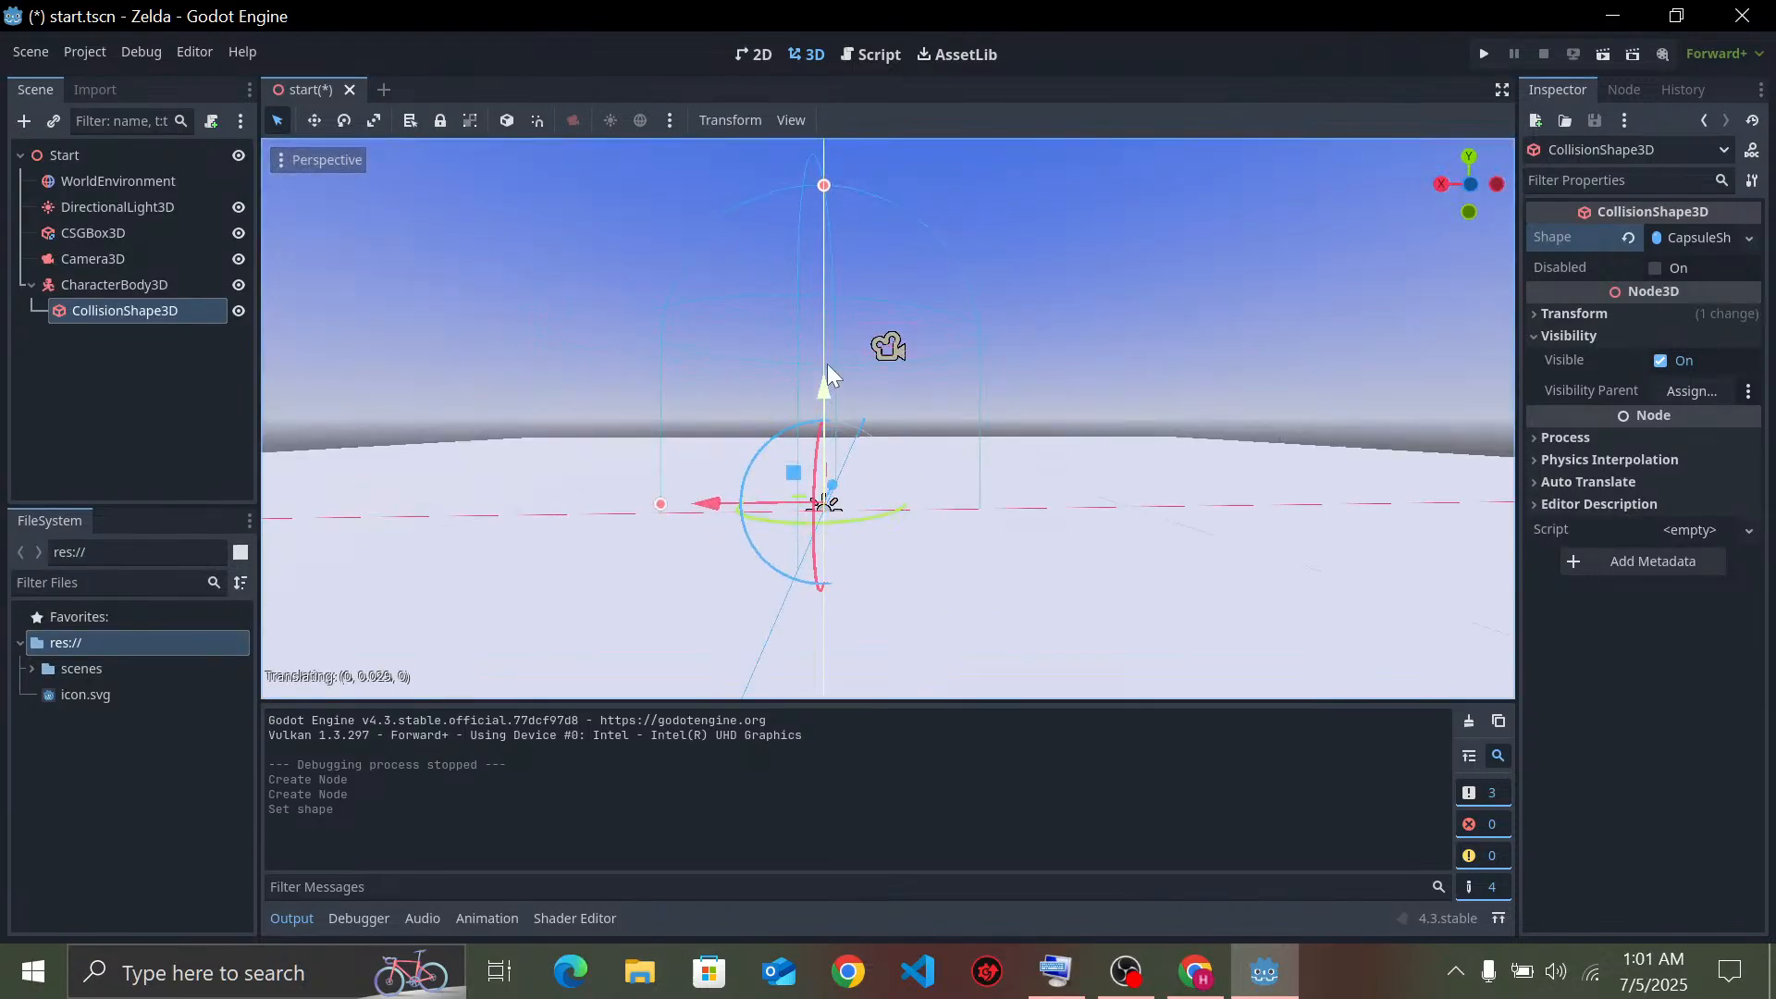
{"action": "left_click_drag", "start_coordinate": [827, 364], "coordinate": [814, 227]}
Raise the collision shape slightly further along Y above the floor box
{"action": "scroll", "coordinate": [862, 281], "scroll_direction": "down", "scroll_amount": 3}
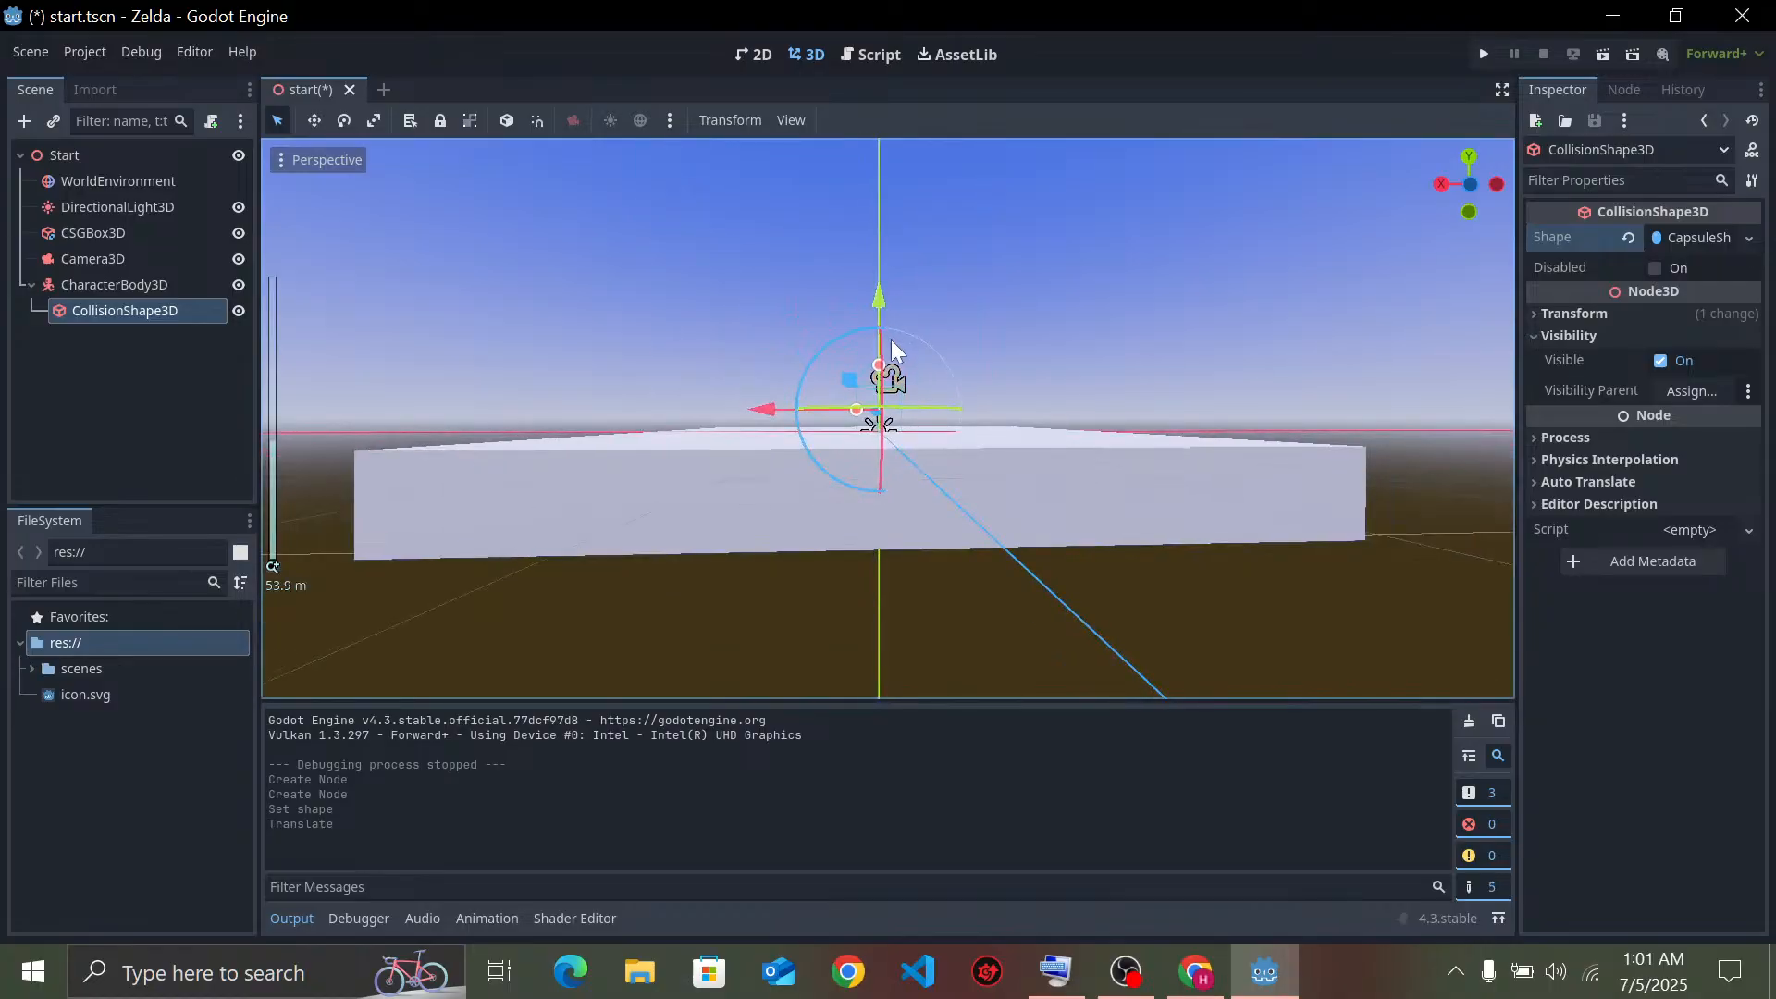
{"action": "right_click_drag", "start_coordinate": [958, 472], "coordinate": [964, 418]}
{"action": "key", "text": "w"}
{"action": "key", "text": "w"}
{"action": "mouse_move", "coordinate": [979, 541]}
{"action": "middle_mouse_down"}
{"action": "mouse_move", "coordinate": [982, 481]}
{"action": "mouse_move", "coordinate": [984, 508]}
{"action": "middle_mouse_up"}
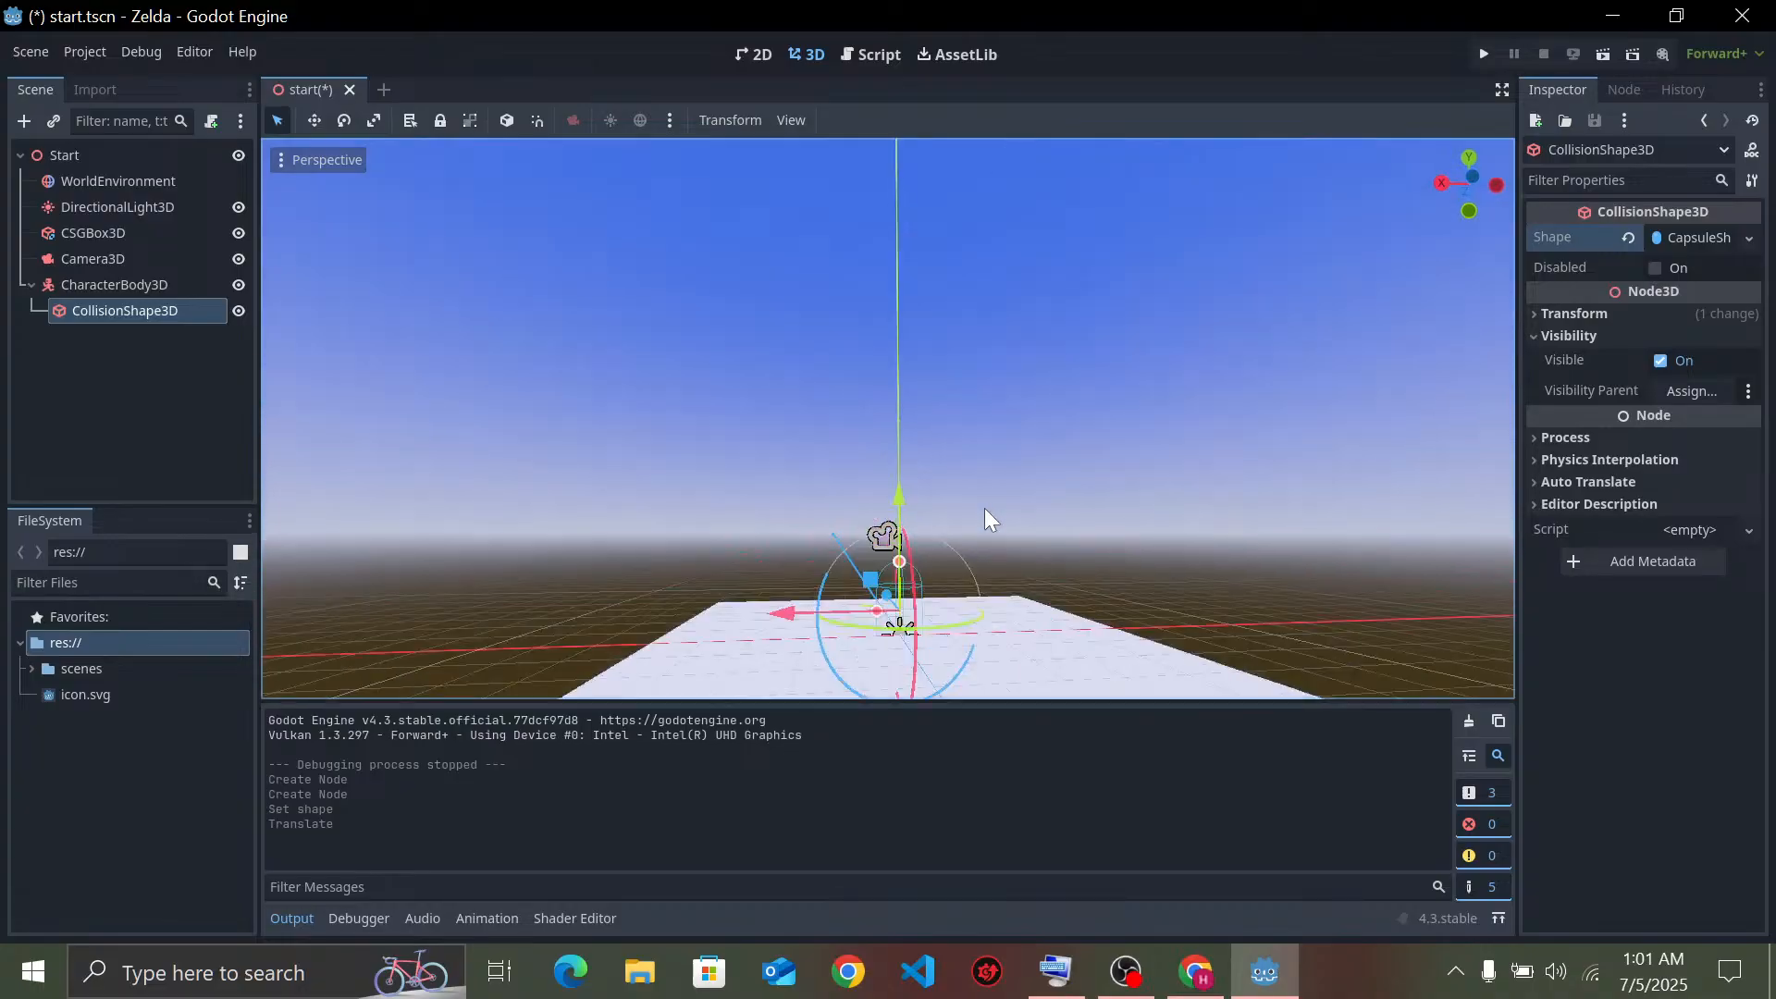
{"action": "scroll", "coordinate": [990, 629], "scroll_direction": "down", "scroll_amount": 6}
{"action": "scroll", "coordinate": [989, 630], "scroll_direction": "up", "scroll_amount": 9}
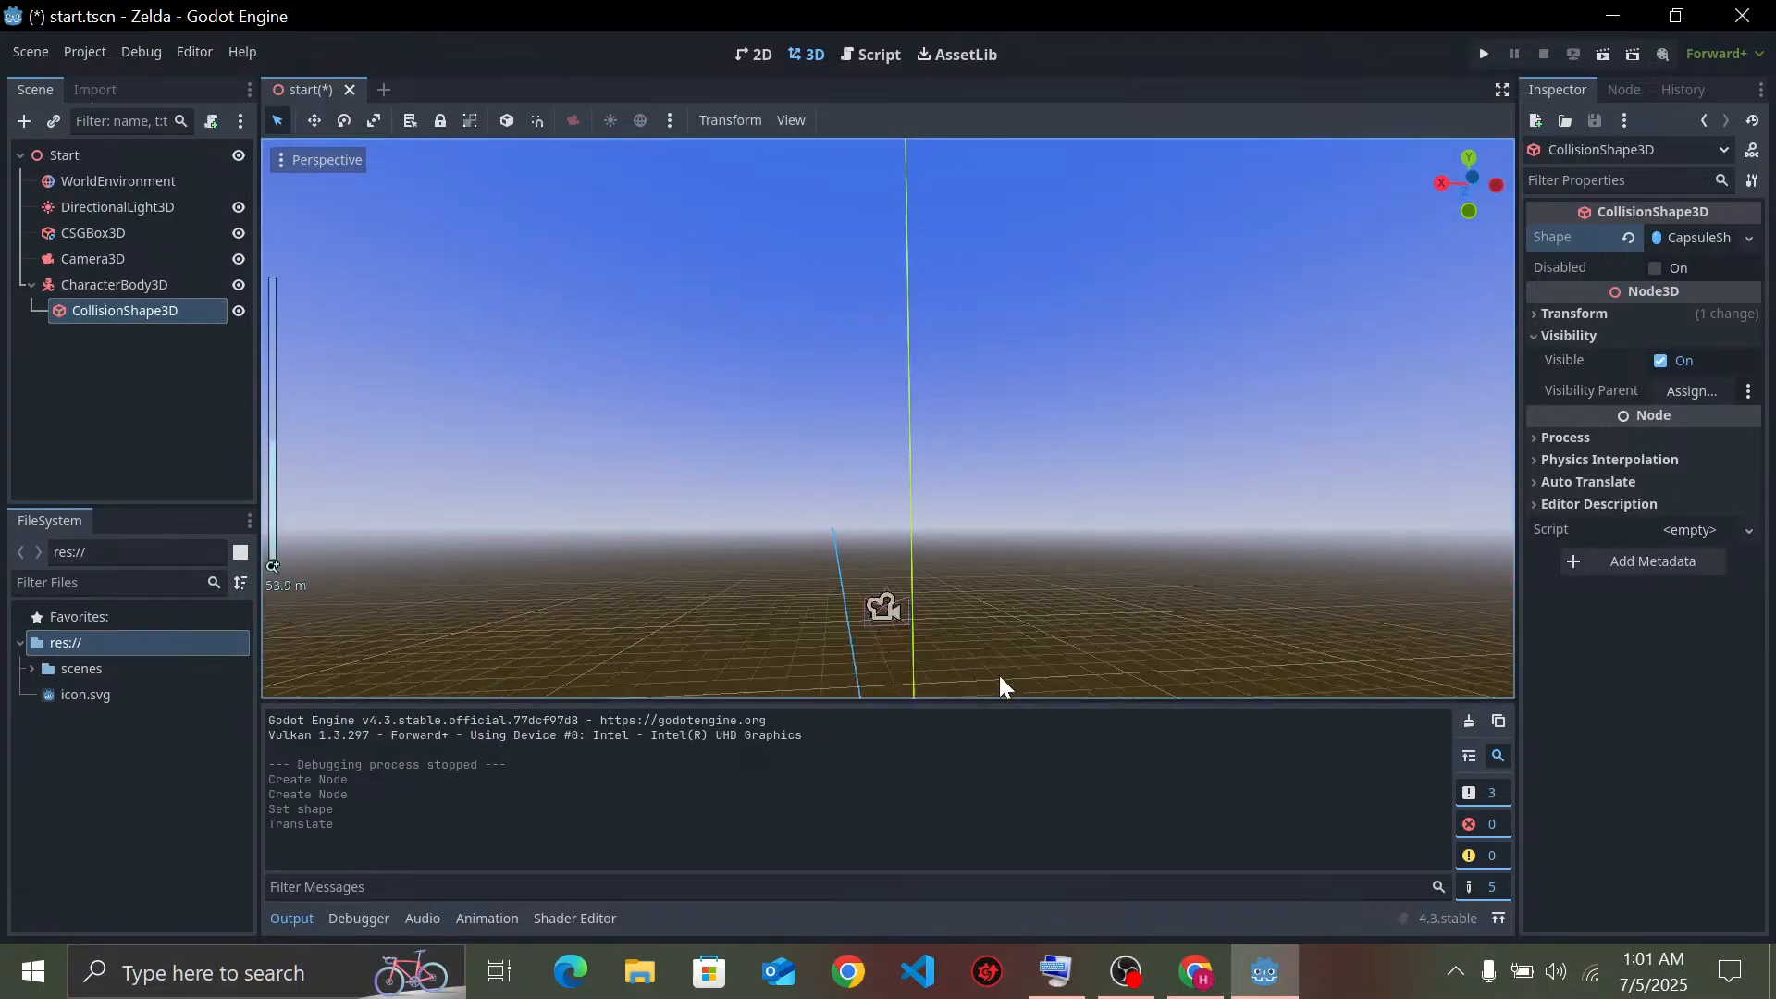
{"action": "scroll", "coordinate": [999, 677], "scroll_direction": "down", "scroll_amount": 5}
{"action": "right_click_drag", "start_coordinate": [999, 677], "coordinate": [831, 545]}
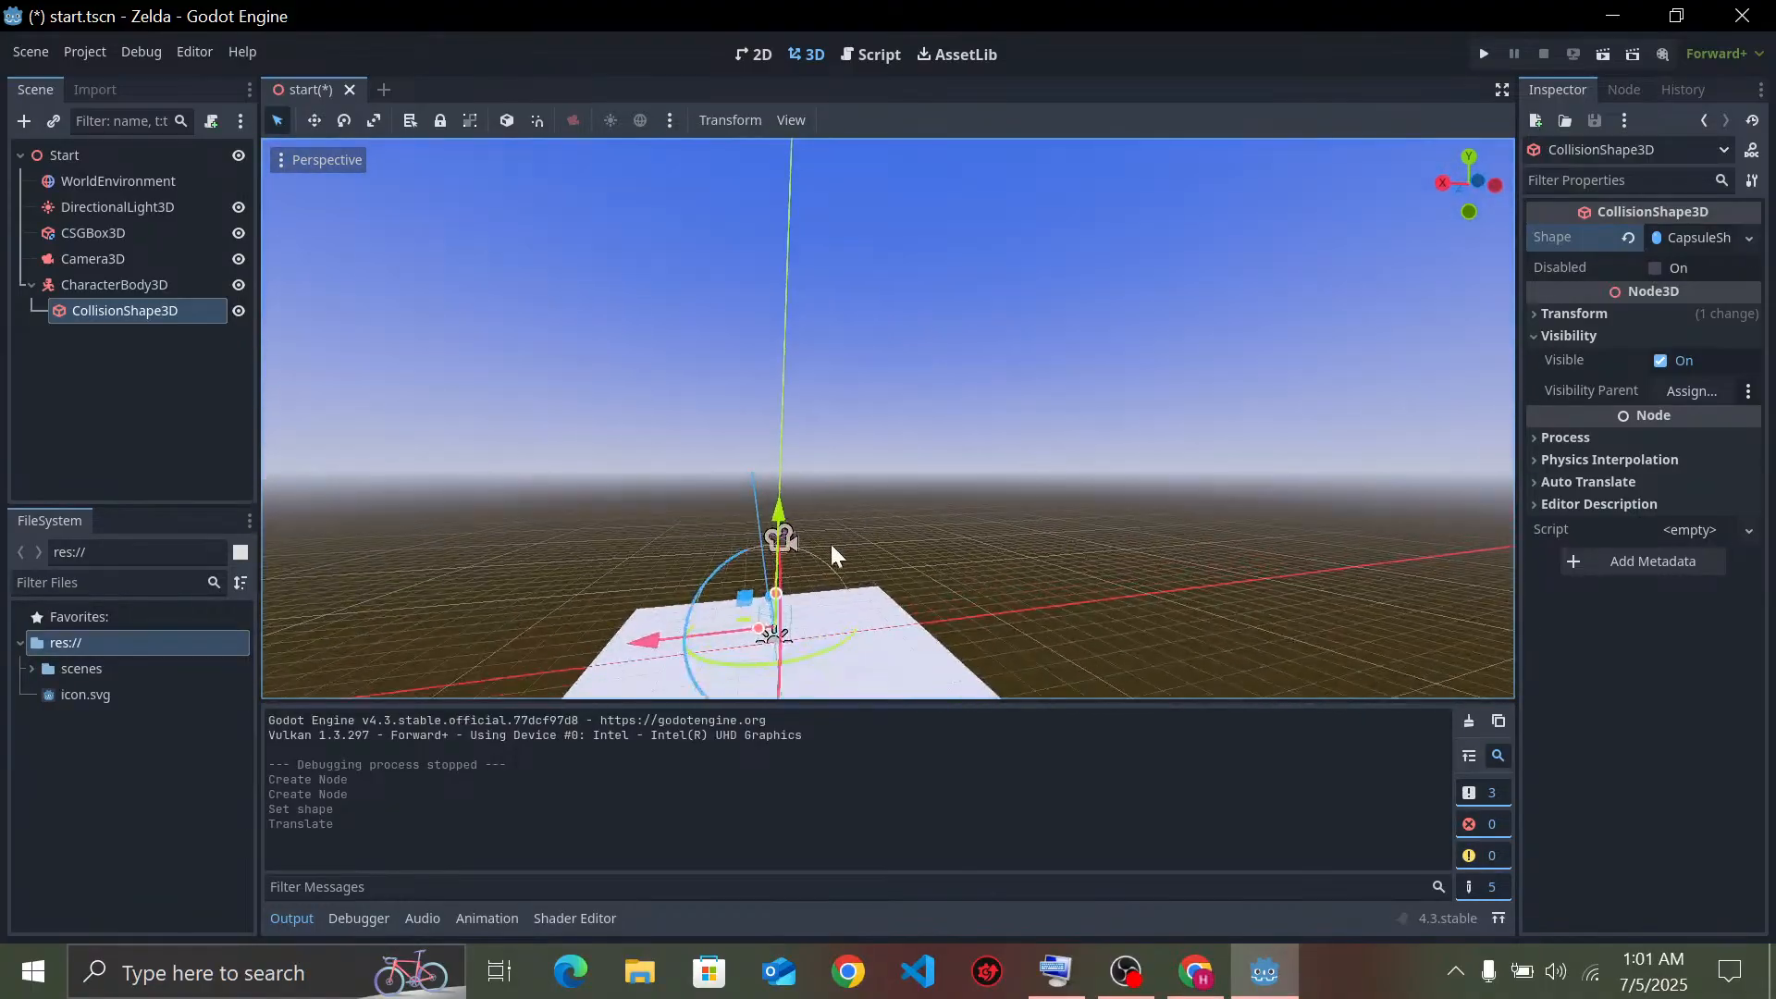
{"action": "left_click_drag", "start_coordinate": [773, 496], "coordinate": [776, 491]}
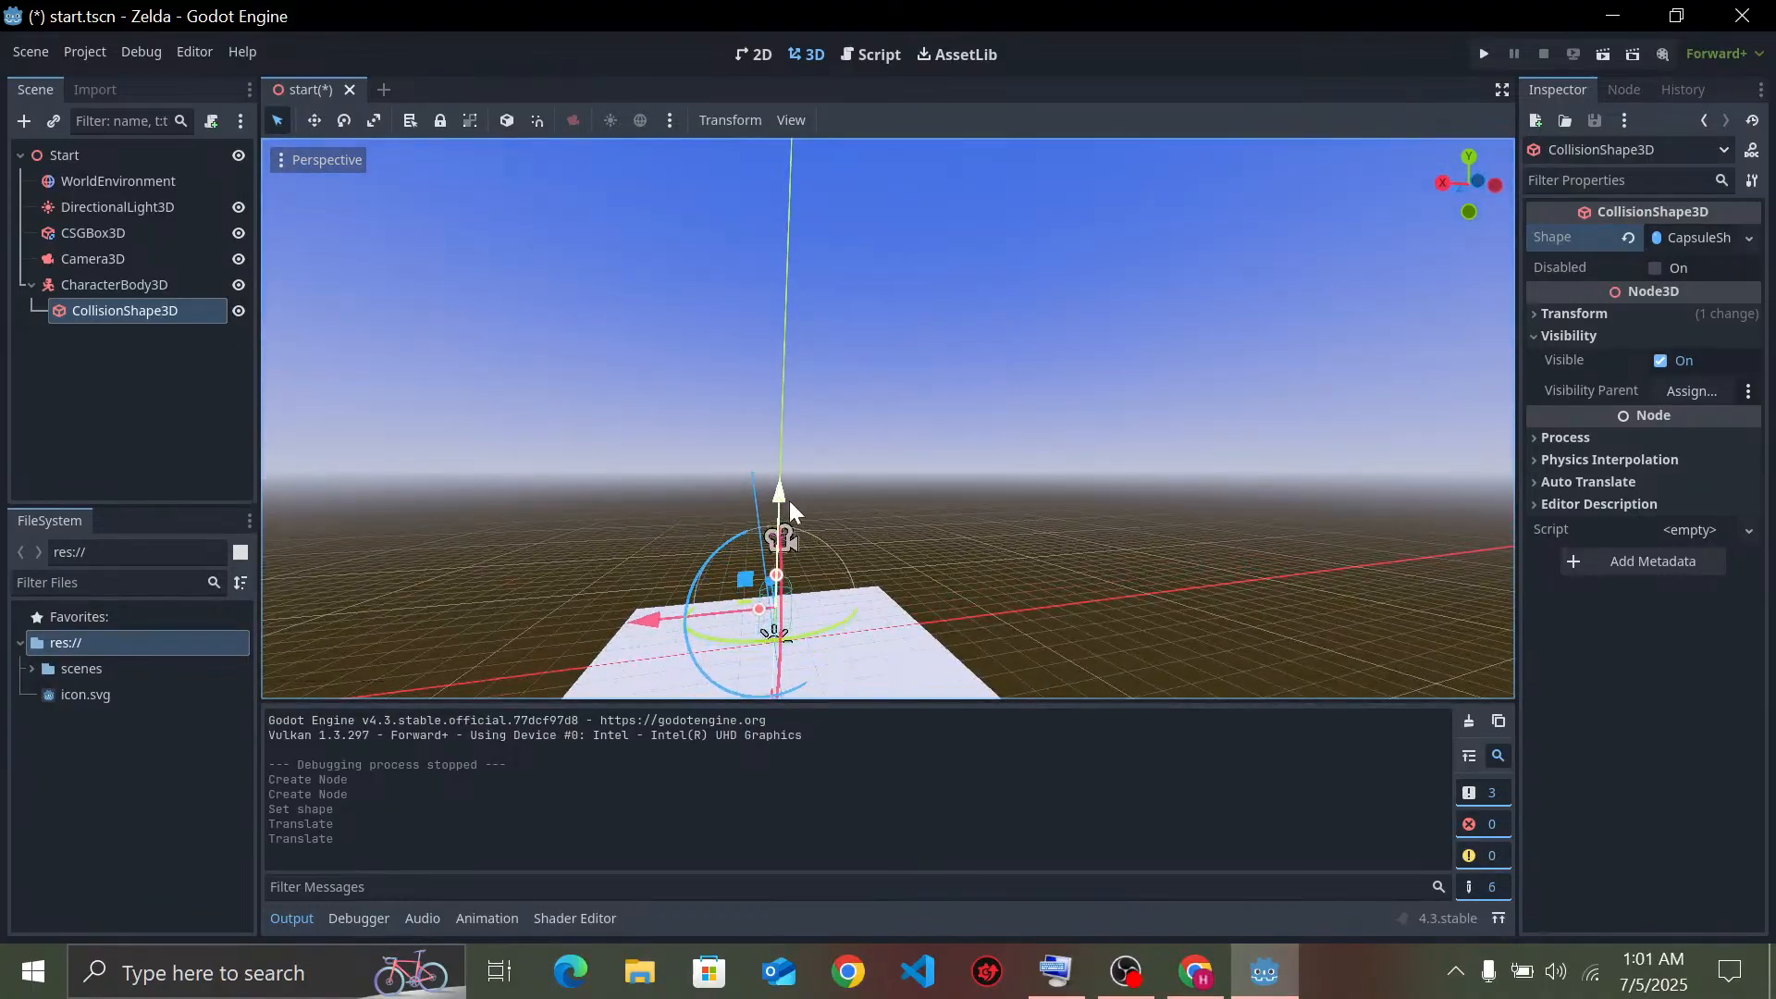
Fine-tune the capsule's height along Y after checking its base against the floor from several angles
{"action": "right_click_drag", "start_coordinate": [790, 501], "coordinate": [738, 550]}
{"action": "key", "text": "w"}
{"action": "right_click_drag", "start_coordinate": [895, 481], "coordinate": [1019, 607]}
{"action": "scroll", "coordinate": [936, 499], "scroll_direction": "up", "scroll_amount": 10}
{"action": "scroll", "coordinate": [935, 497], "scroll_direction": "down", "scroll_amount": 10}
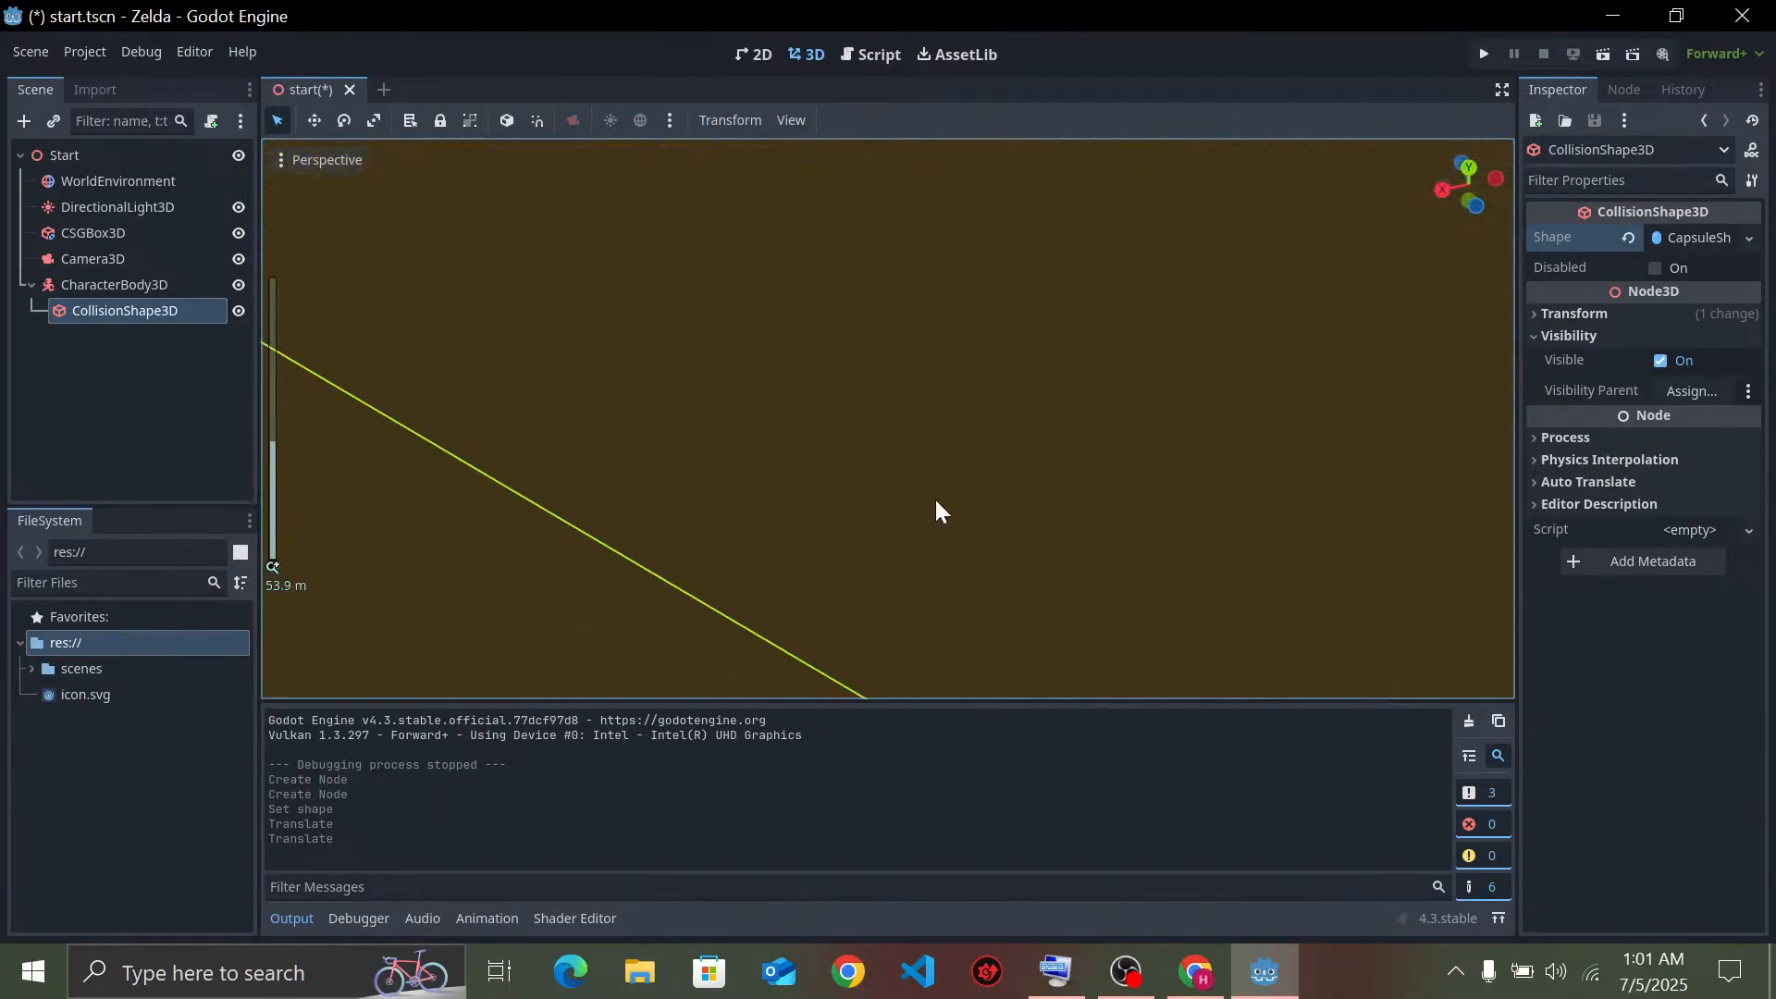
{"action": "right_click_drag", "start_coordinate": [933, 485], "coordinate": [933, 407]}
{"action": "key", "text": "w"}
{"action": "key", "text": "s"}
{"action": "key", "text": "w"}
{"action": "scroll", "coordinate": [907, 231], "scroll_direction": "up", "scroll_amount": 5}
{"action": "scroll", "coordinate": [908, 231], "scroll_direction": "down", "scroll_amount": 5}
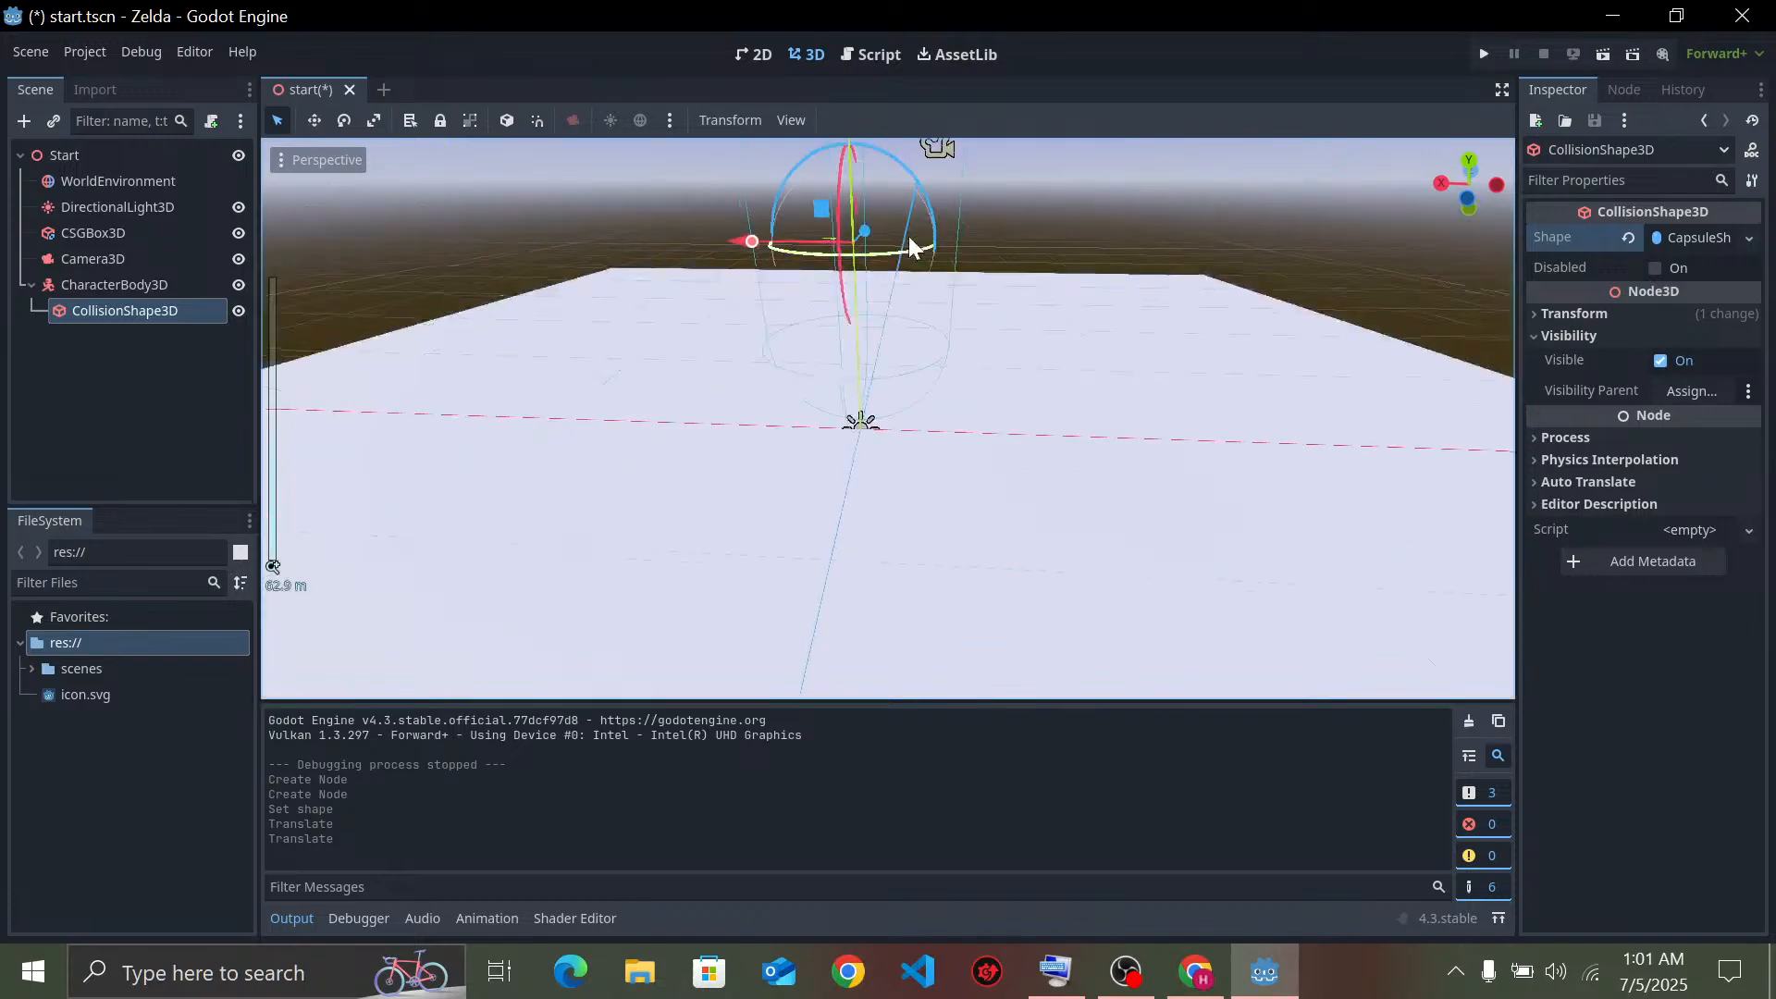
{"action": "left_click", "coordinate": [1001, 190]}
{"action": "left_click", "coordinate": [138, 308]}
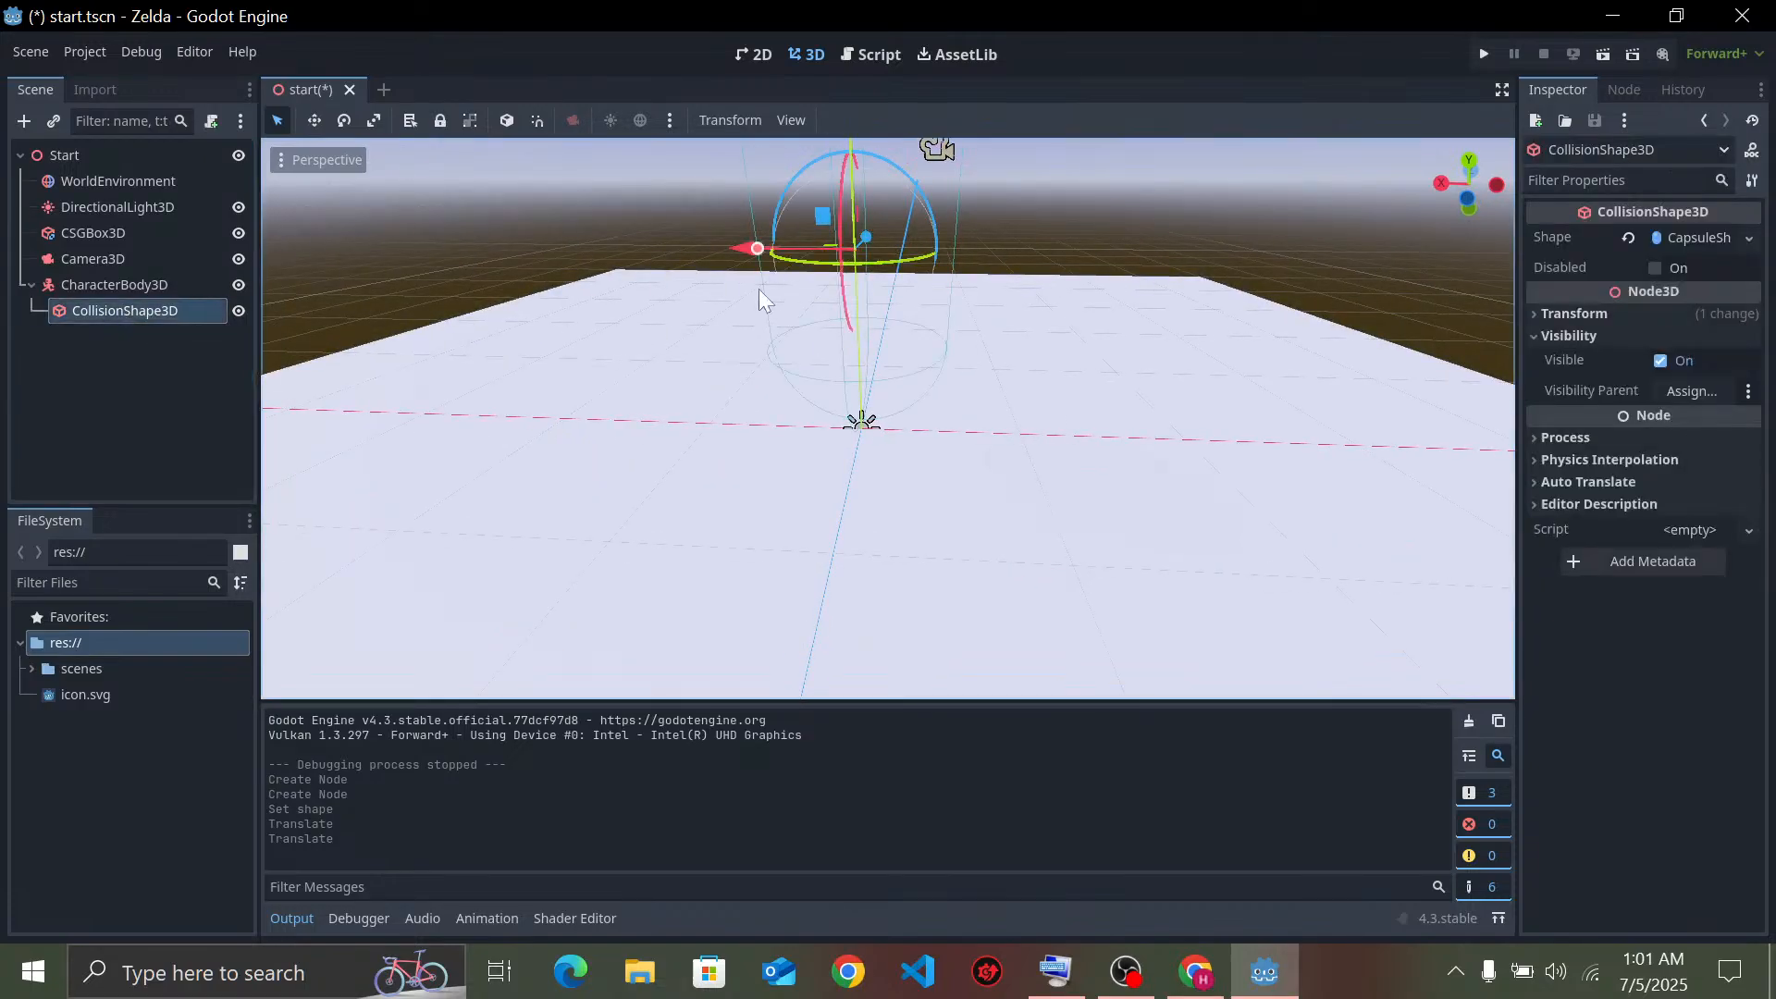
{"action": "right_click_drag", "start_coordinate": [759, 289], "coordinate": [763, 308]}
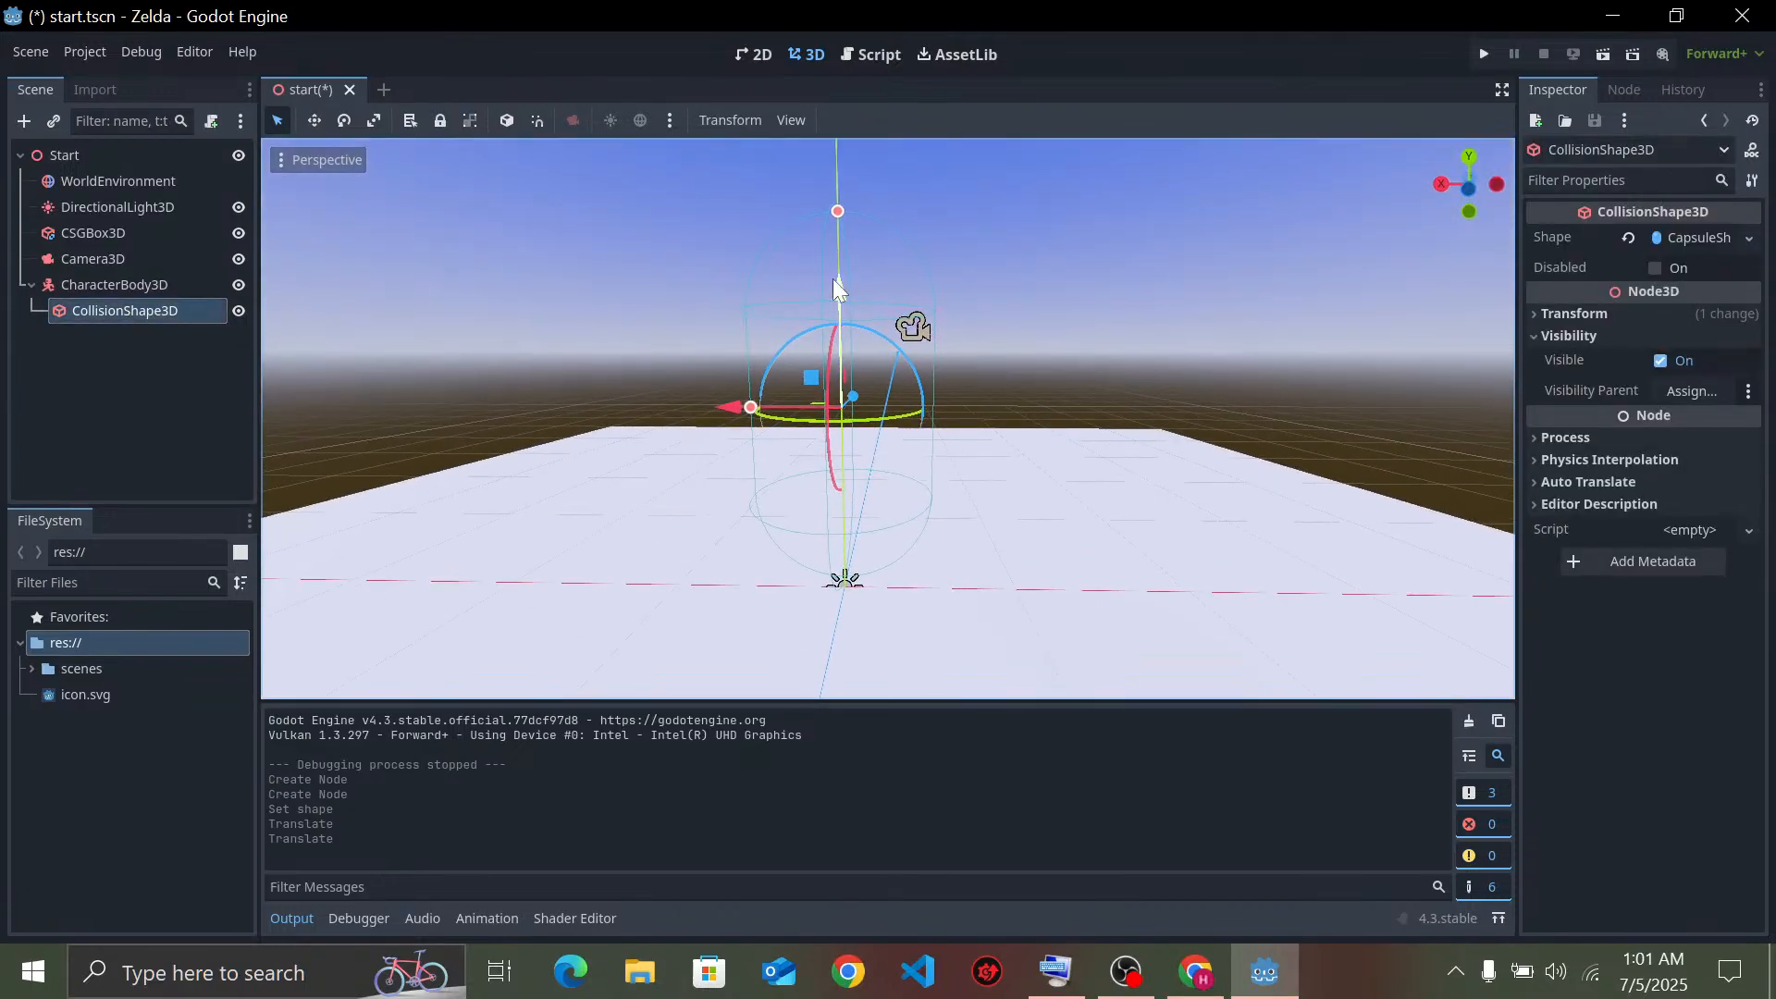
{"action": "mouse_move", "coordinate": [836, 280]}
{"action": "left_mouse_down"}
{"action": "mouse_move", "coordinate": [840, 187]}
{"action": "mouse_move", "coordinate": [868, 539]}
{"action": "mouse_move", "coordinate": [837, 336]}
{"action": "mouse_move", "coordinate": [851, 274]}
{"action": "left_mouse_up"}
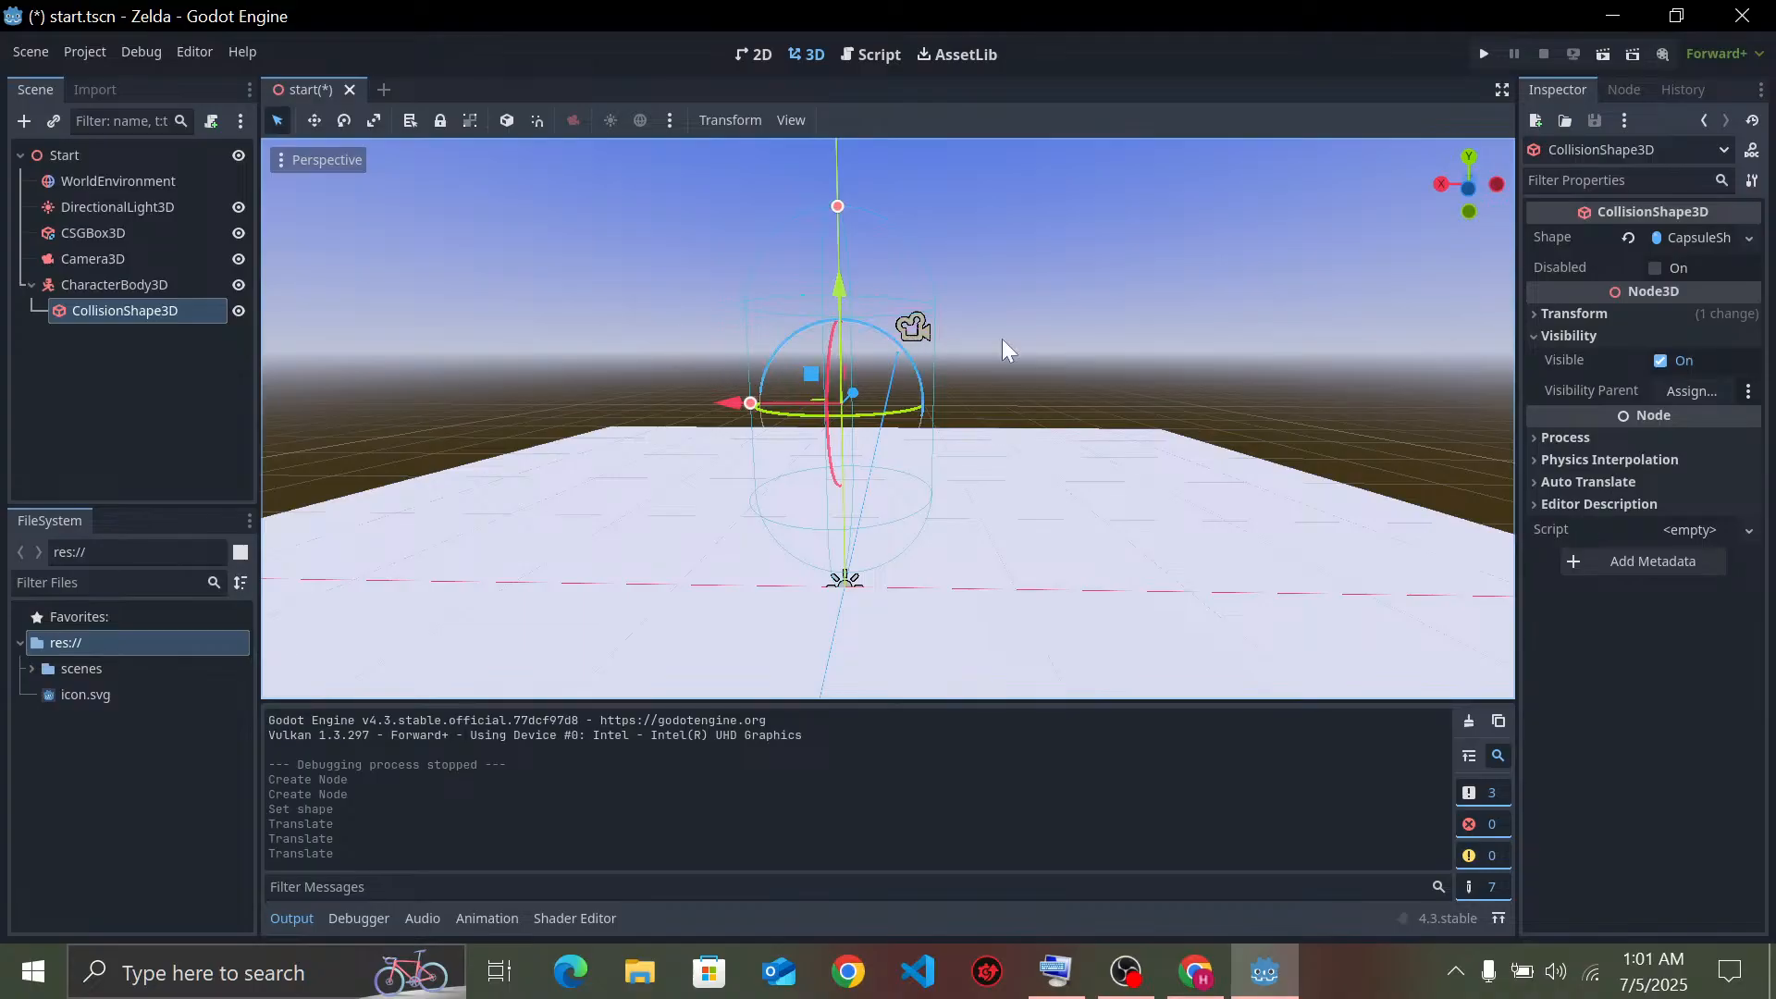
Select the CharacterBody3D, switch to the YouTube tutorial and watch how a CSGBox3D is added and resized to visualize the player character
{"action": "left_click", "coordinate": [1074, 296]}
{"action": "left_click", "coordinate": [113, 283]}
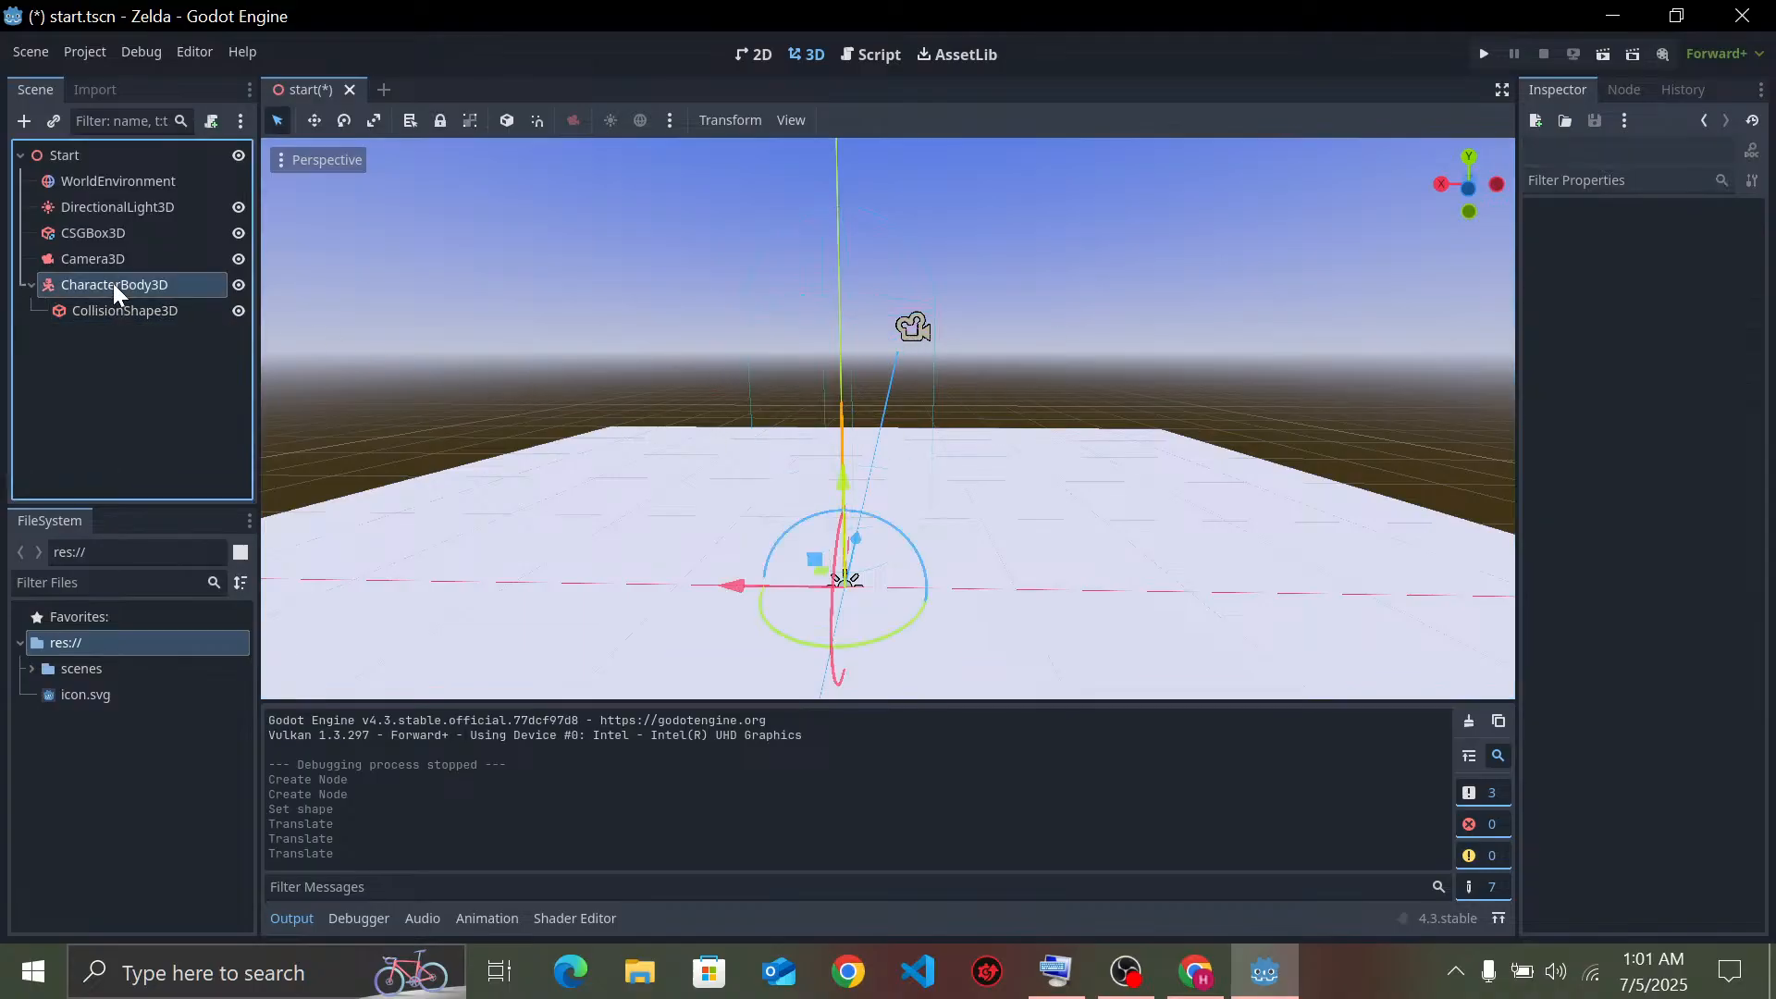
{"action": "left_click", "coordinate": [1194, 971]}
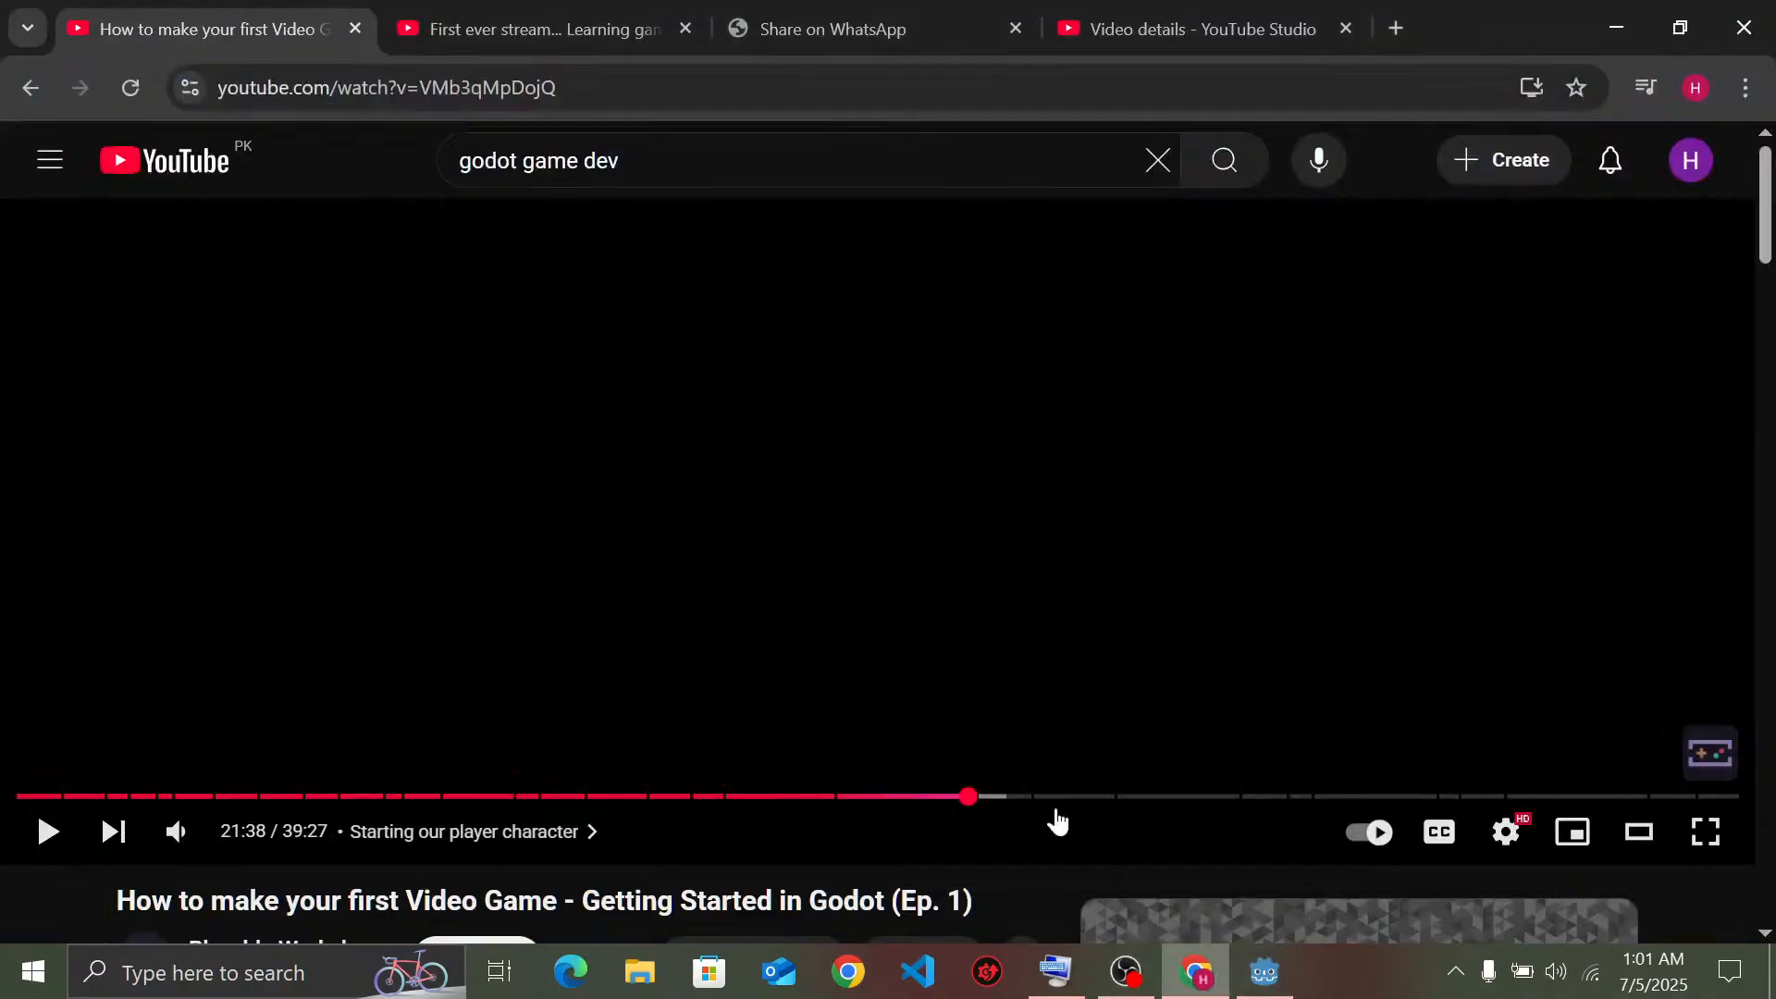
{"action": "left_click", "coordinate": [862, 605]}
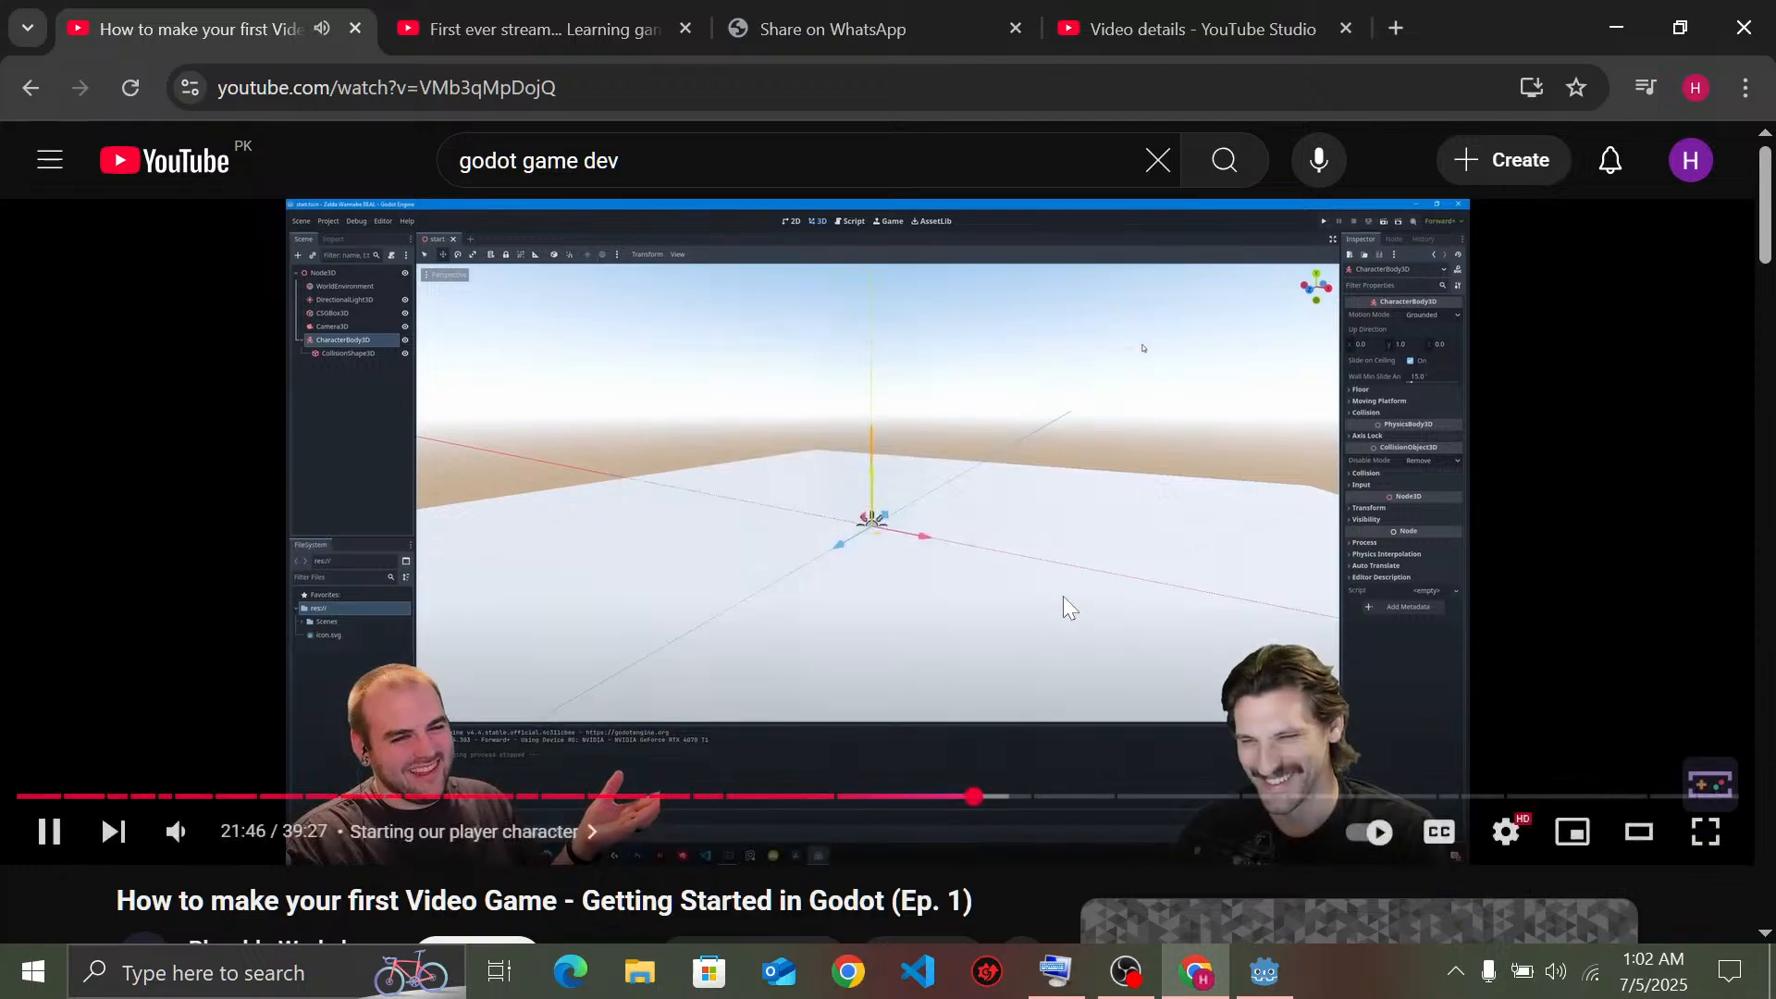
{"action": "left_click_drag", "start_coordinate": [1063, 597], "coordinate": [1063, 596]}
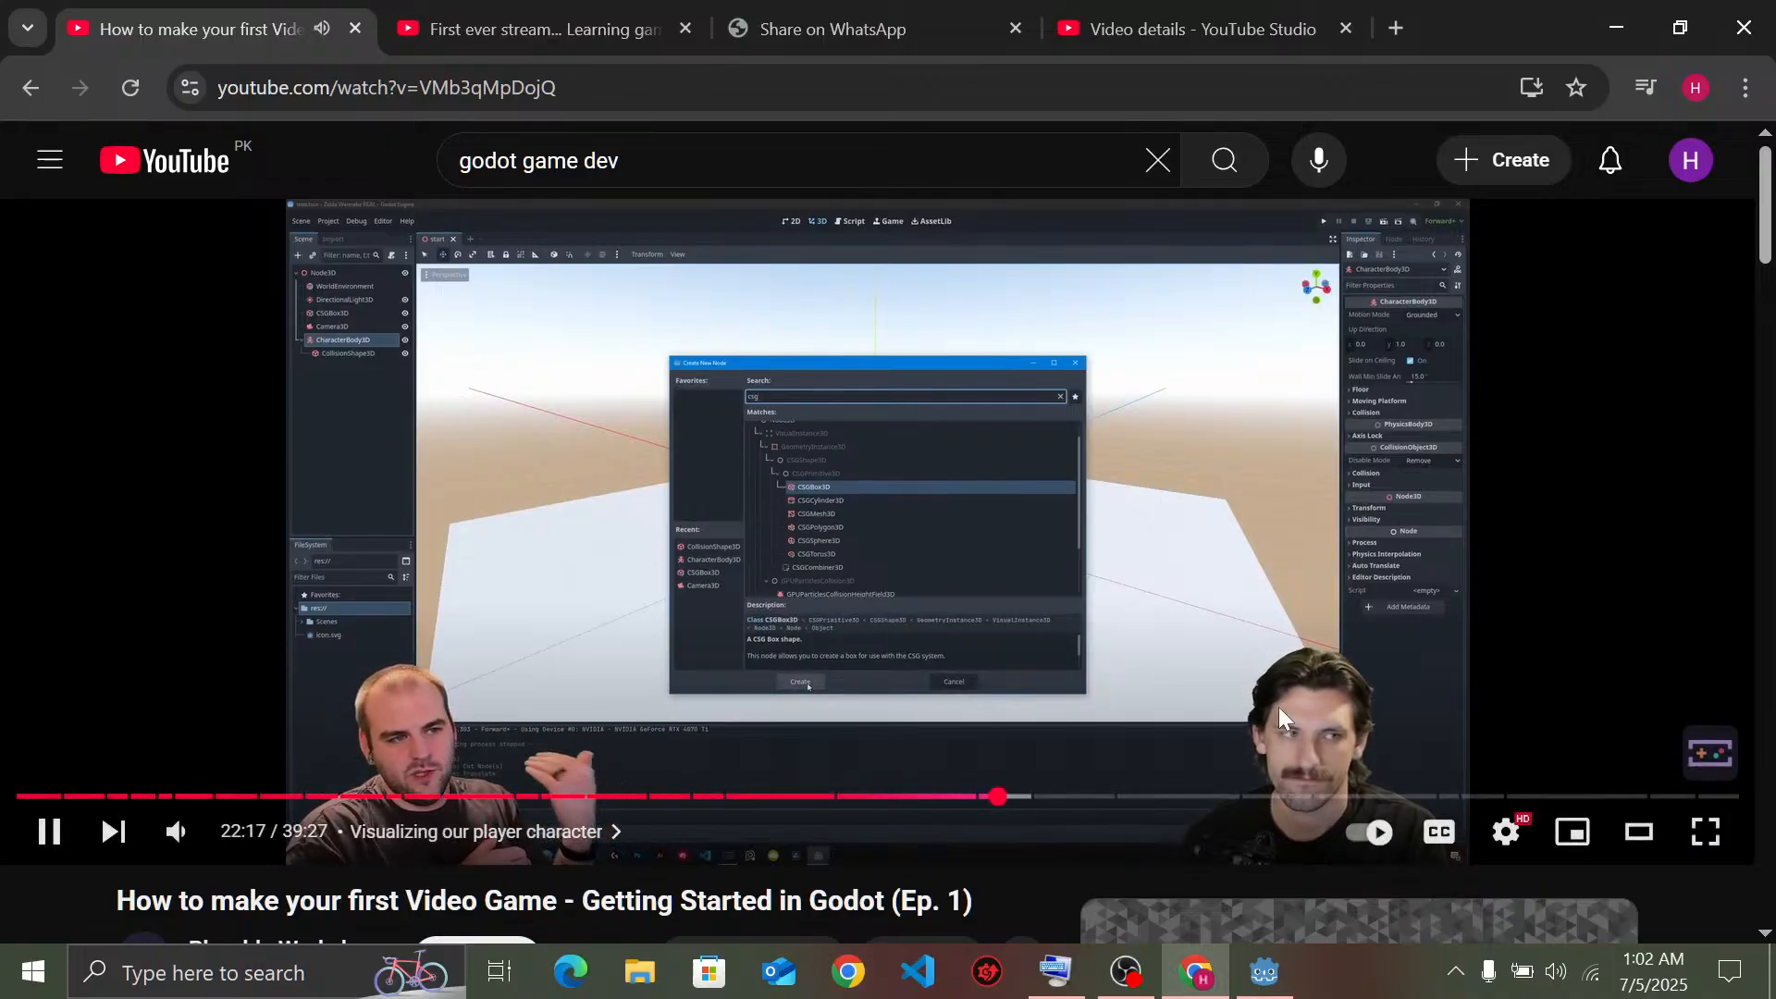
{"action": "mouse_move", "coordinate": [1267, 983]}
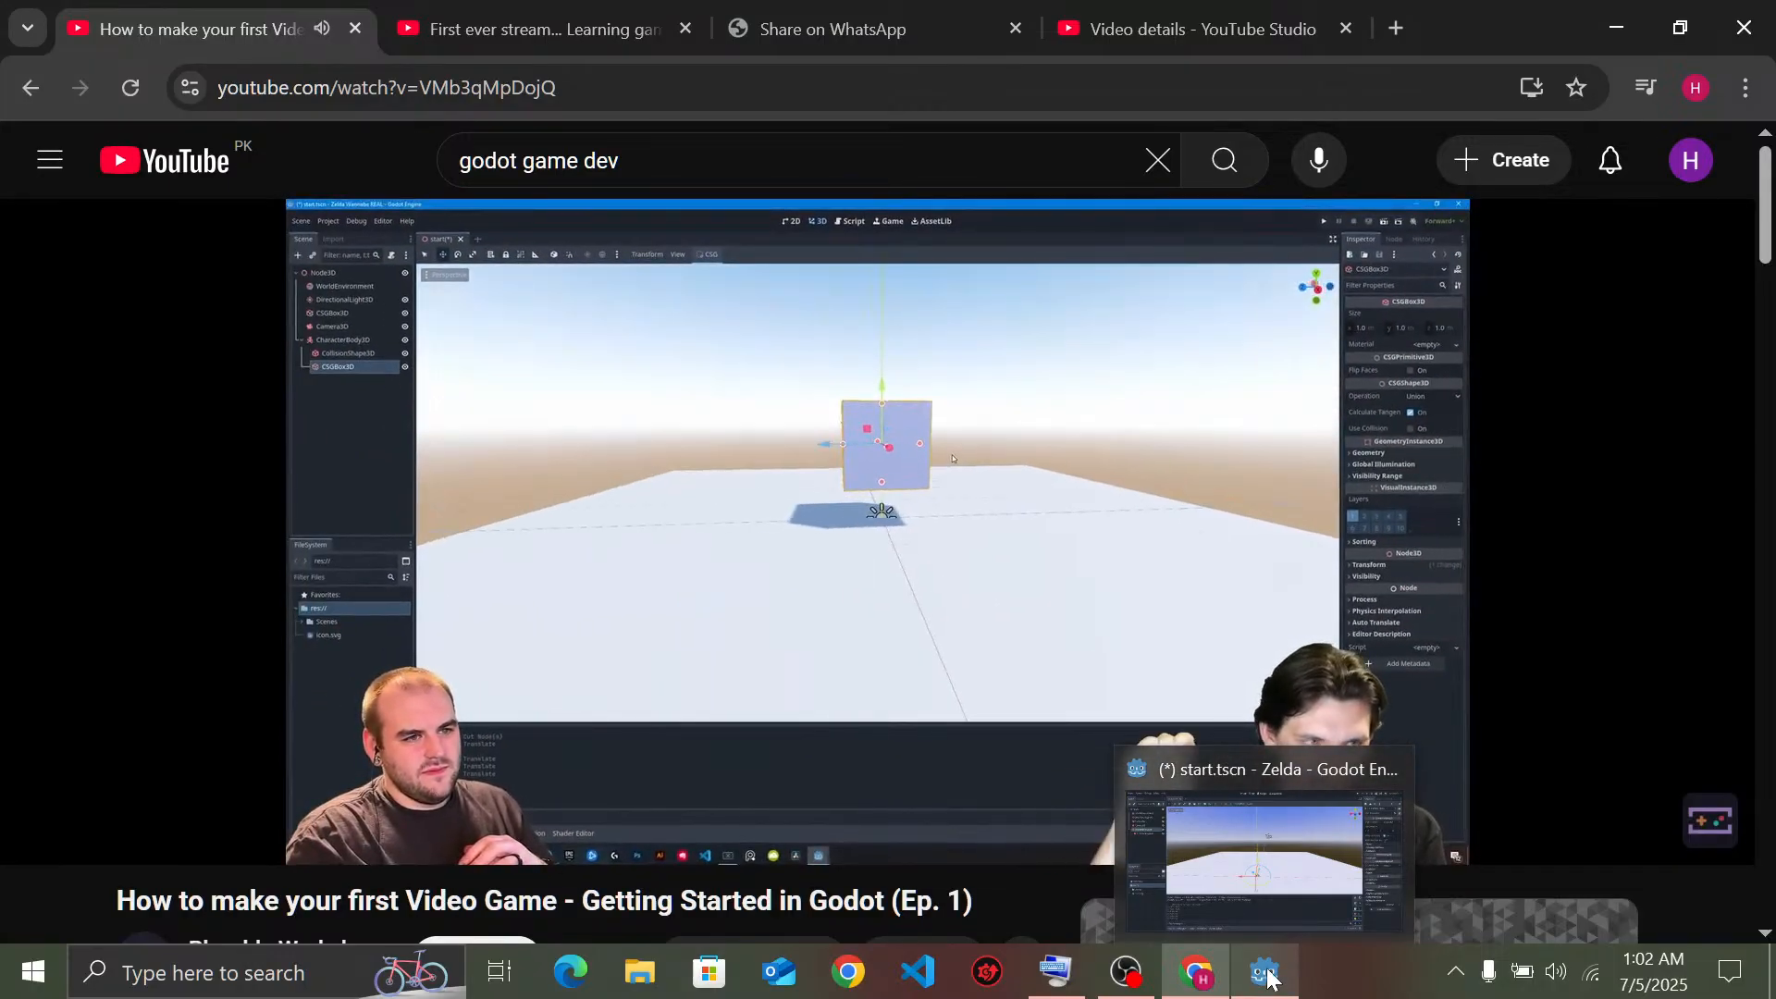
{"action": "mouse_move", "coordinate": [938, 476]}
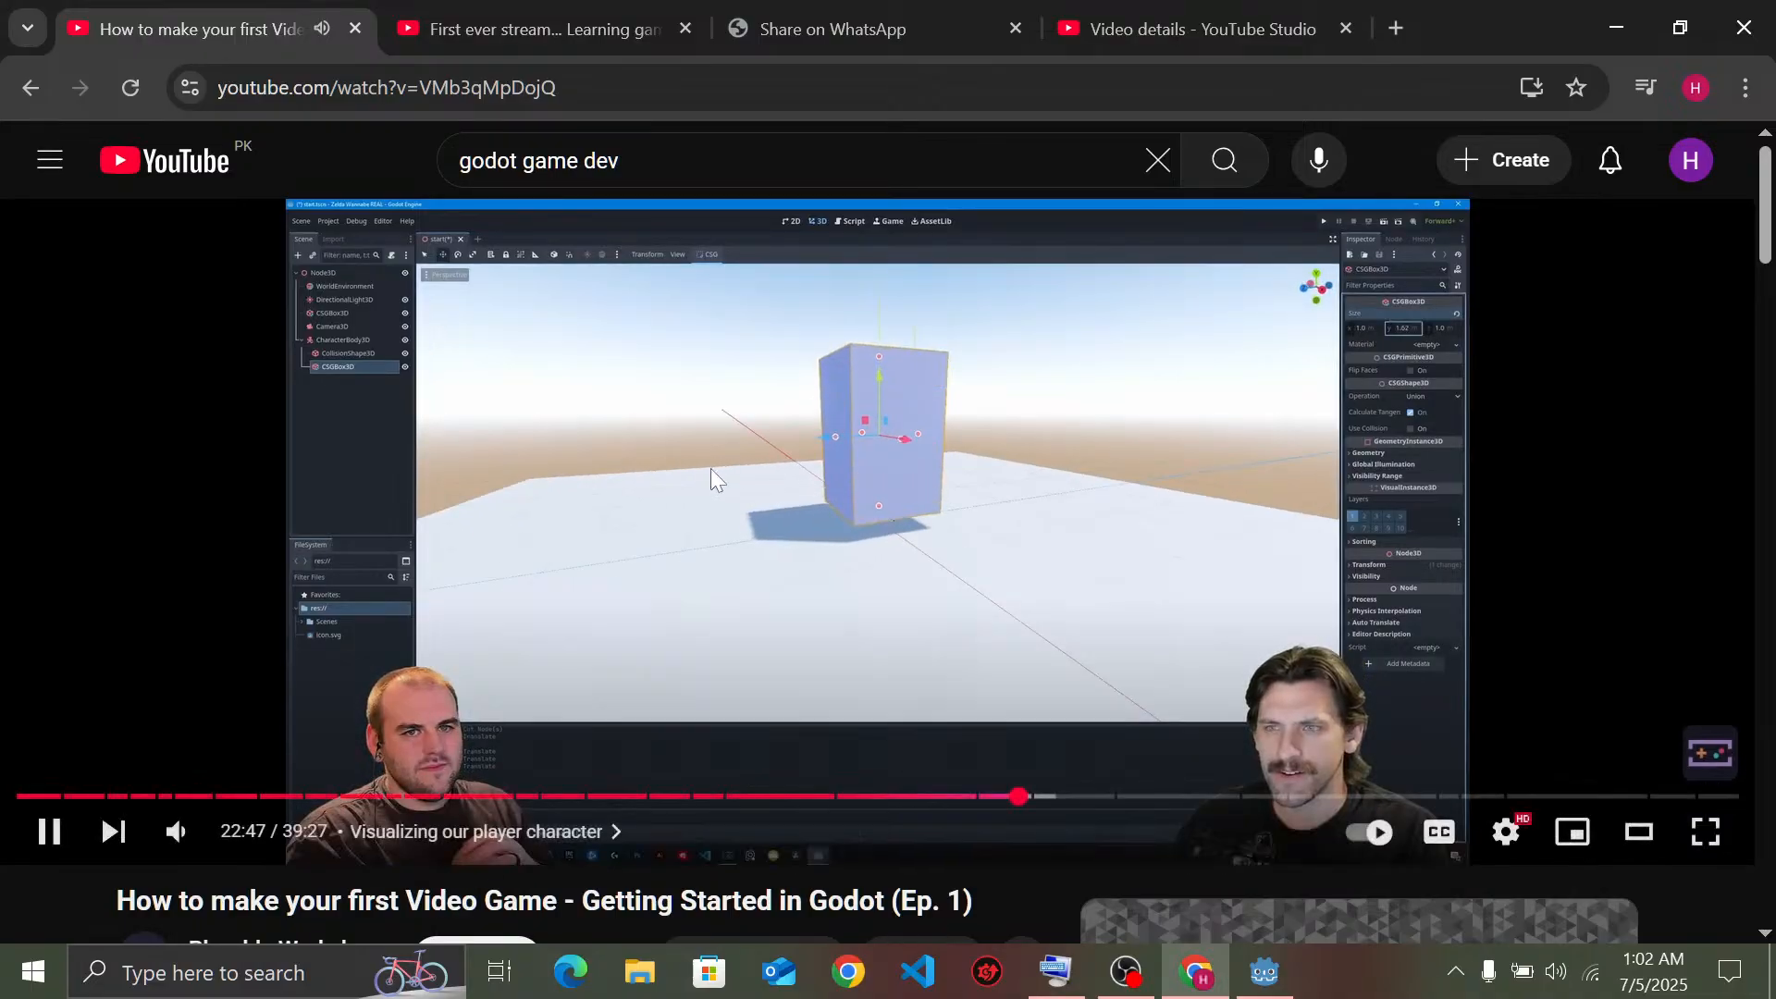
Switch back to Godot and undo the CollisionShape3D's three moves and its capsule shape assignment
{"action": "left_click", "coordinate": [1249, 962]}
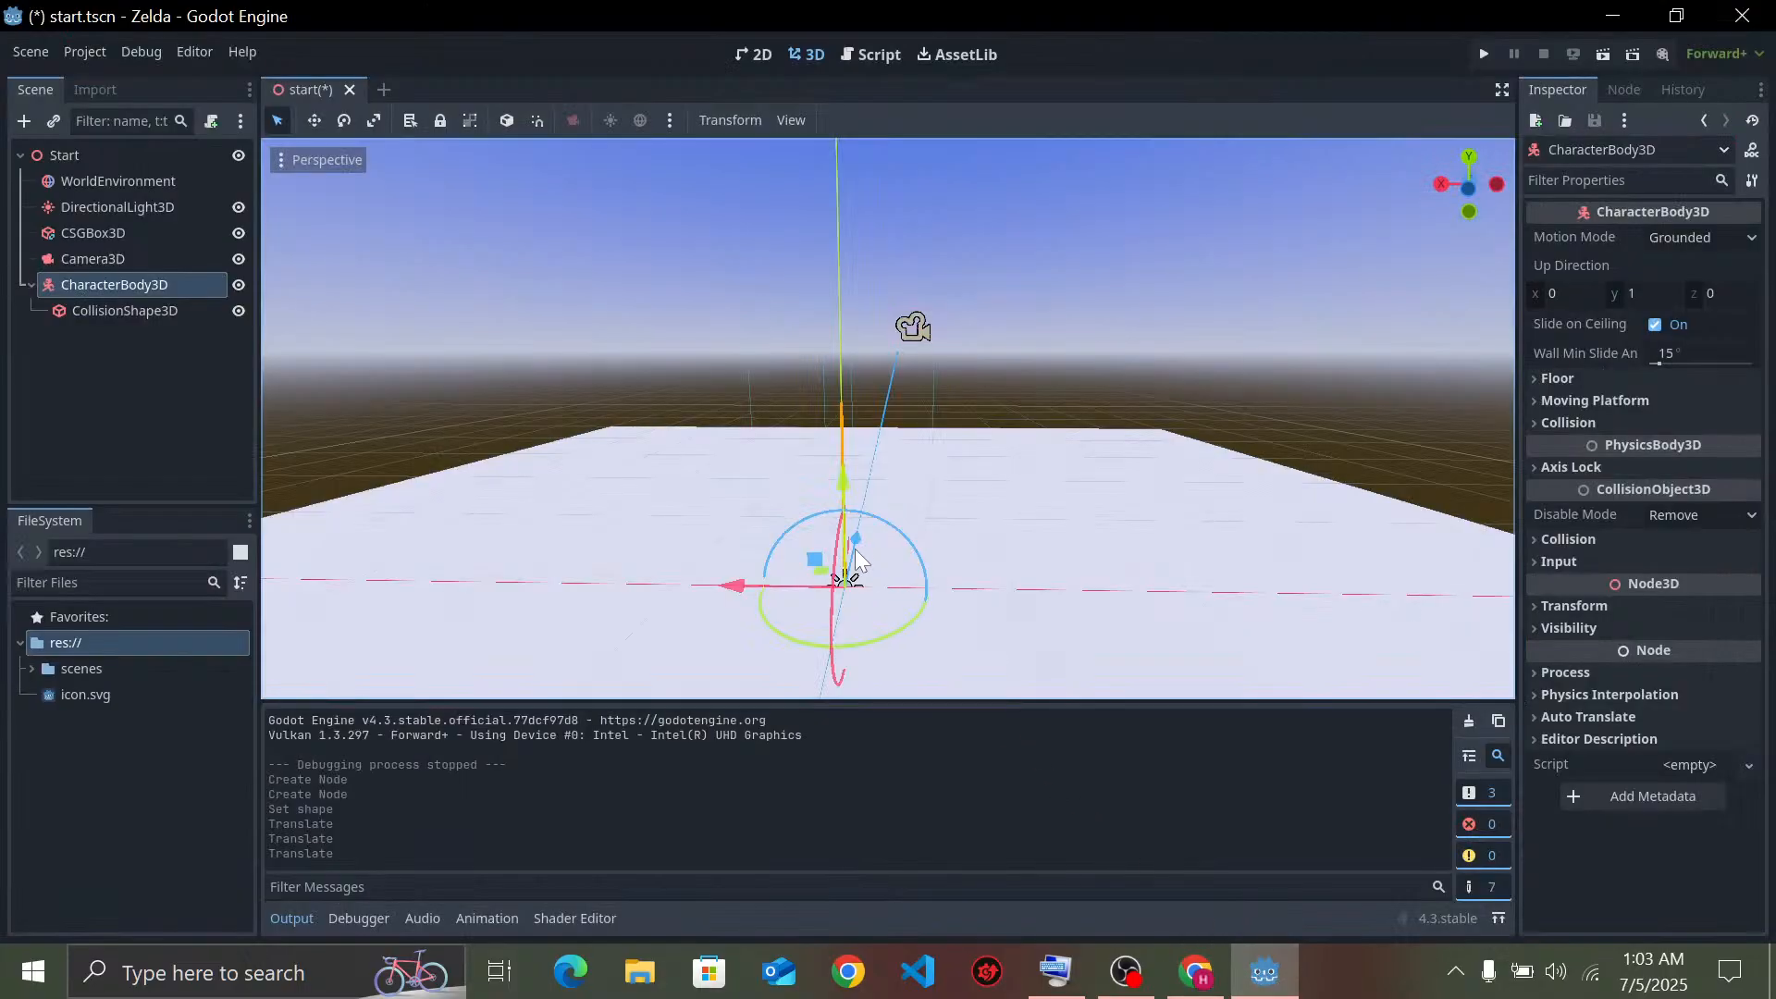
{"action": "left_click", "coordinate": [83, 312]}
{"action": "key", "text": "ctrl+z"}
{"action": "key", "text": "ctrl+z"}
{"action": "key", "text": "ctrl+z"}
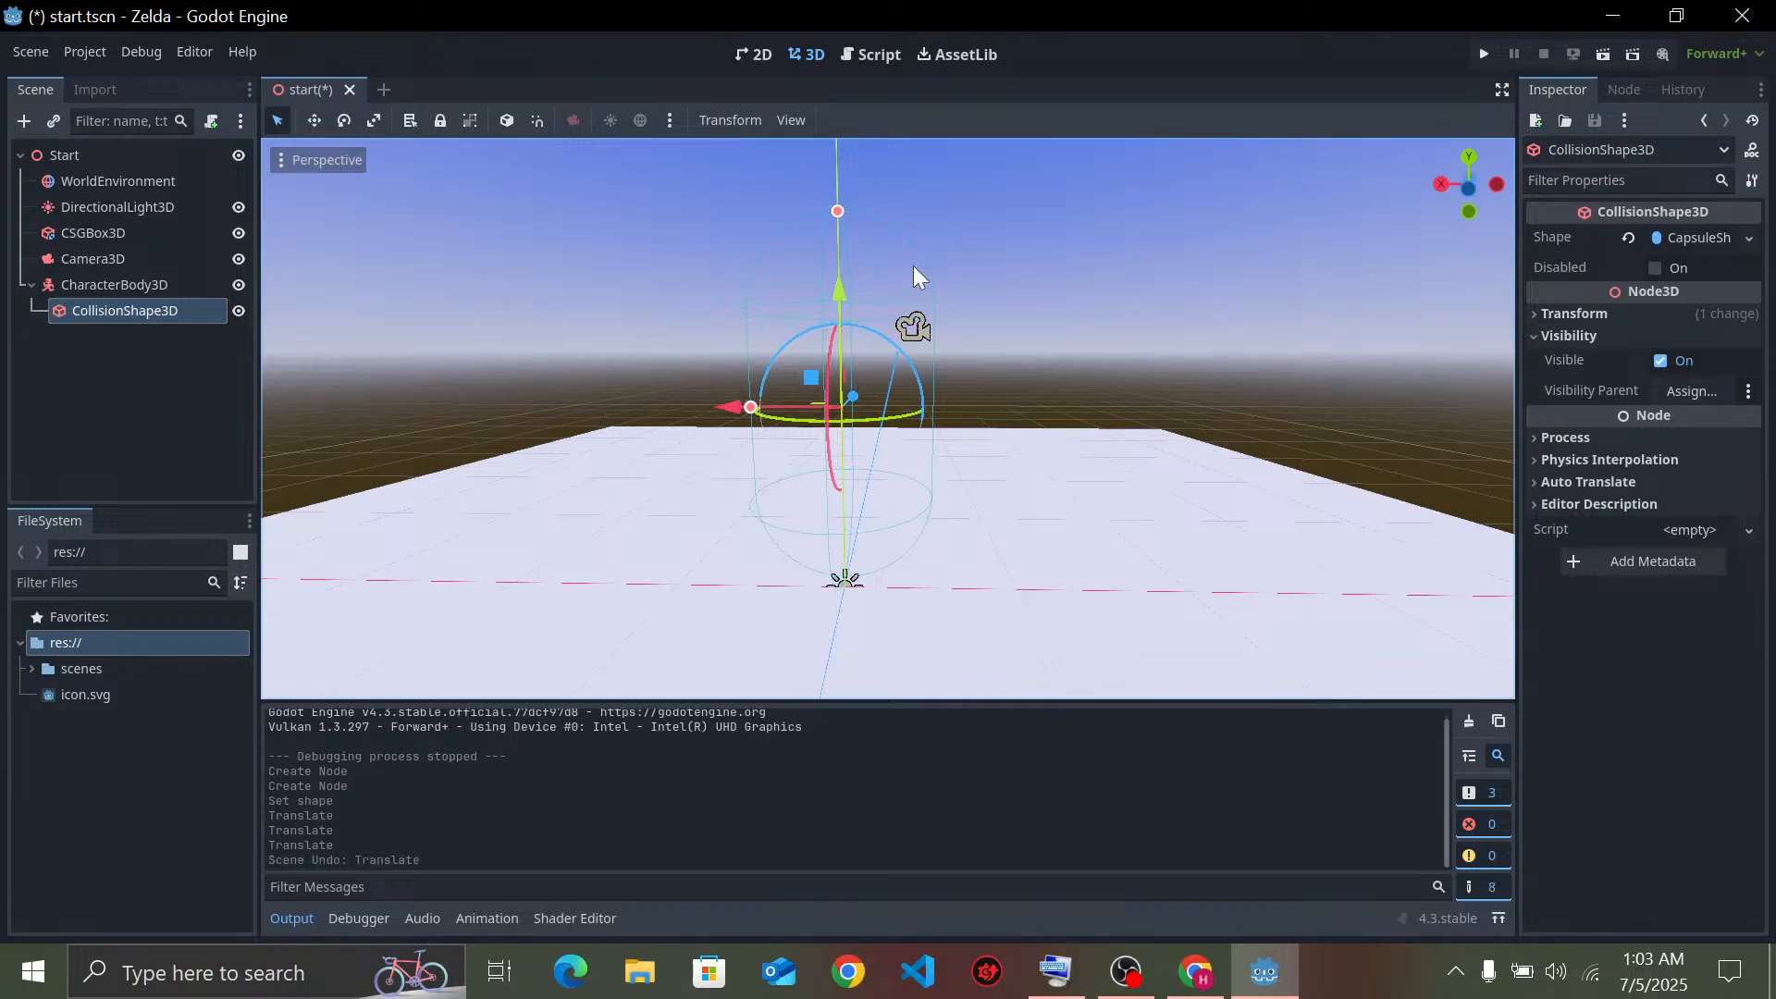
{"action": "key", "text": "ctrl+z"}
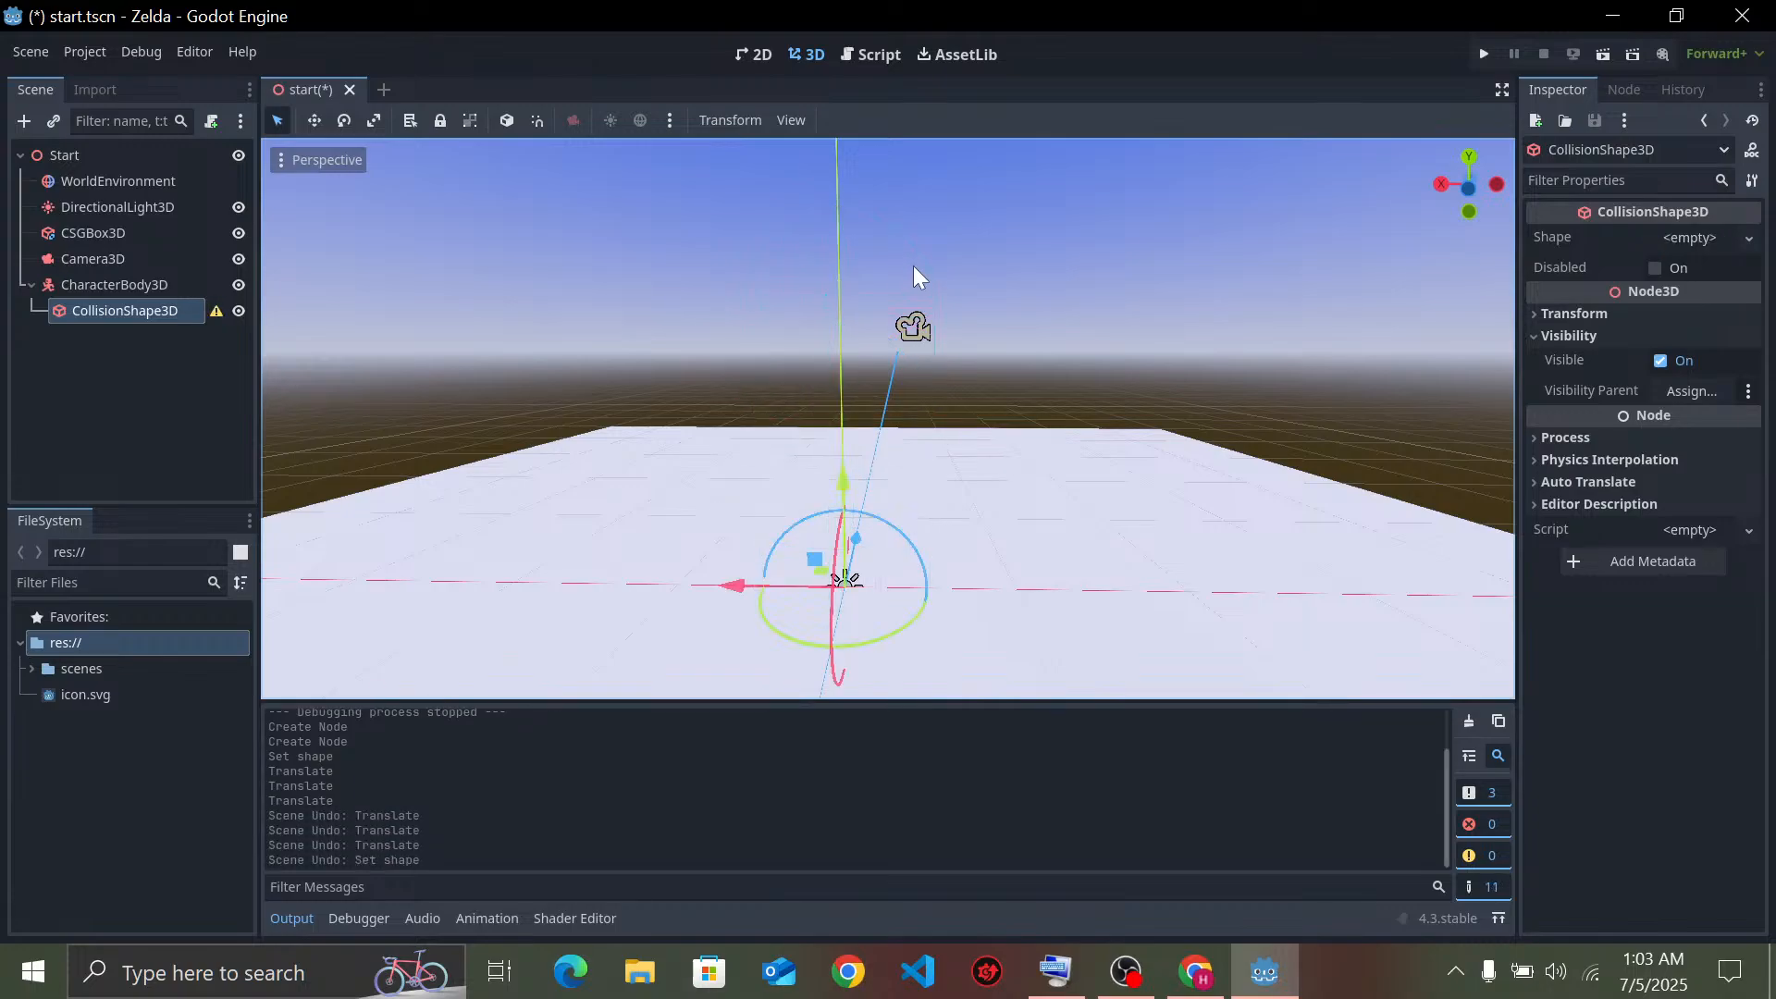
Redo the capsule shape assignment and move the collision shape up along Y so its base rests on the floor
{"action": "key", "text": "ctrl+shift+z"}
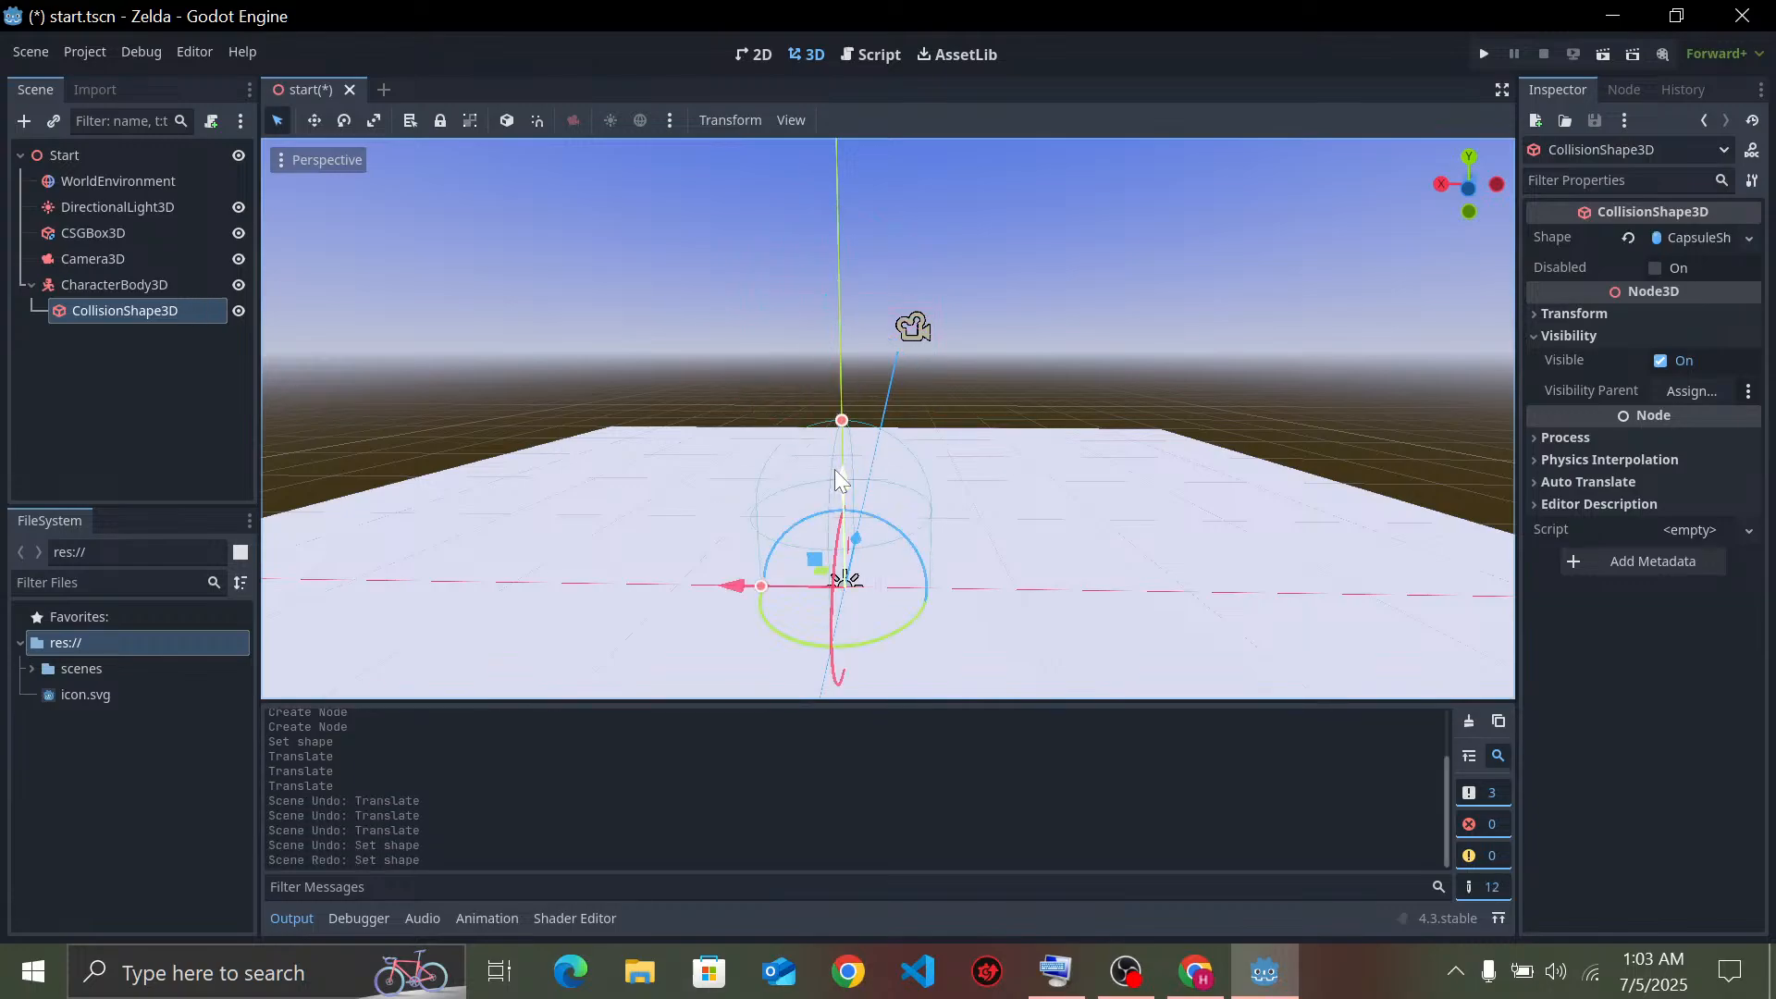
{"action": "left_click_drag", "start_coordinate": [842, 474], "coordinate": [846, 352]}
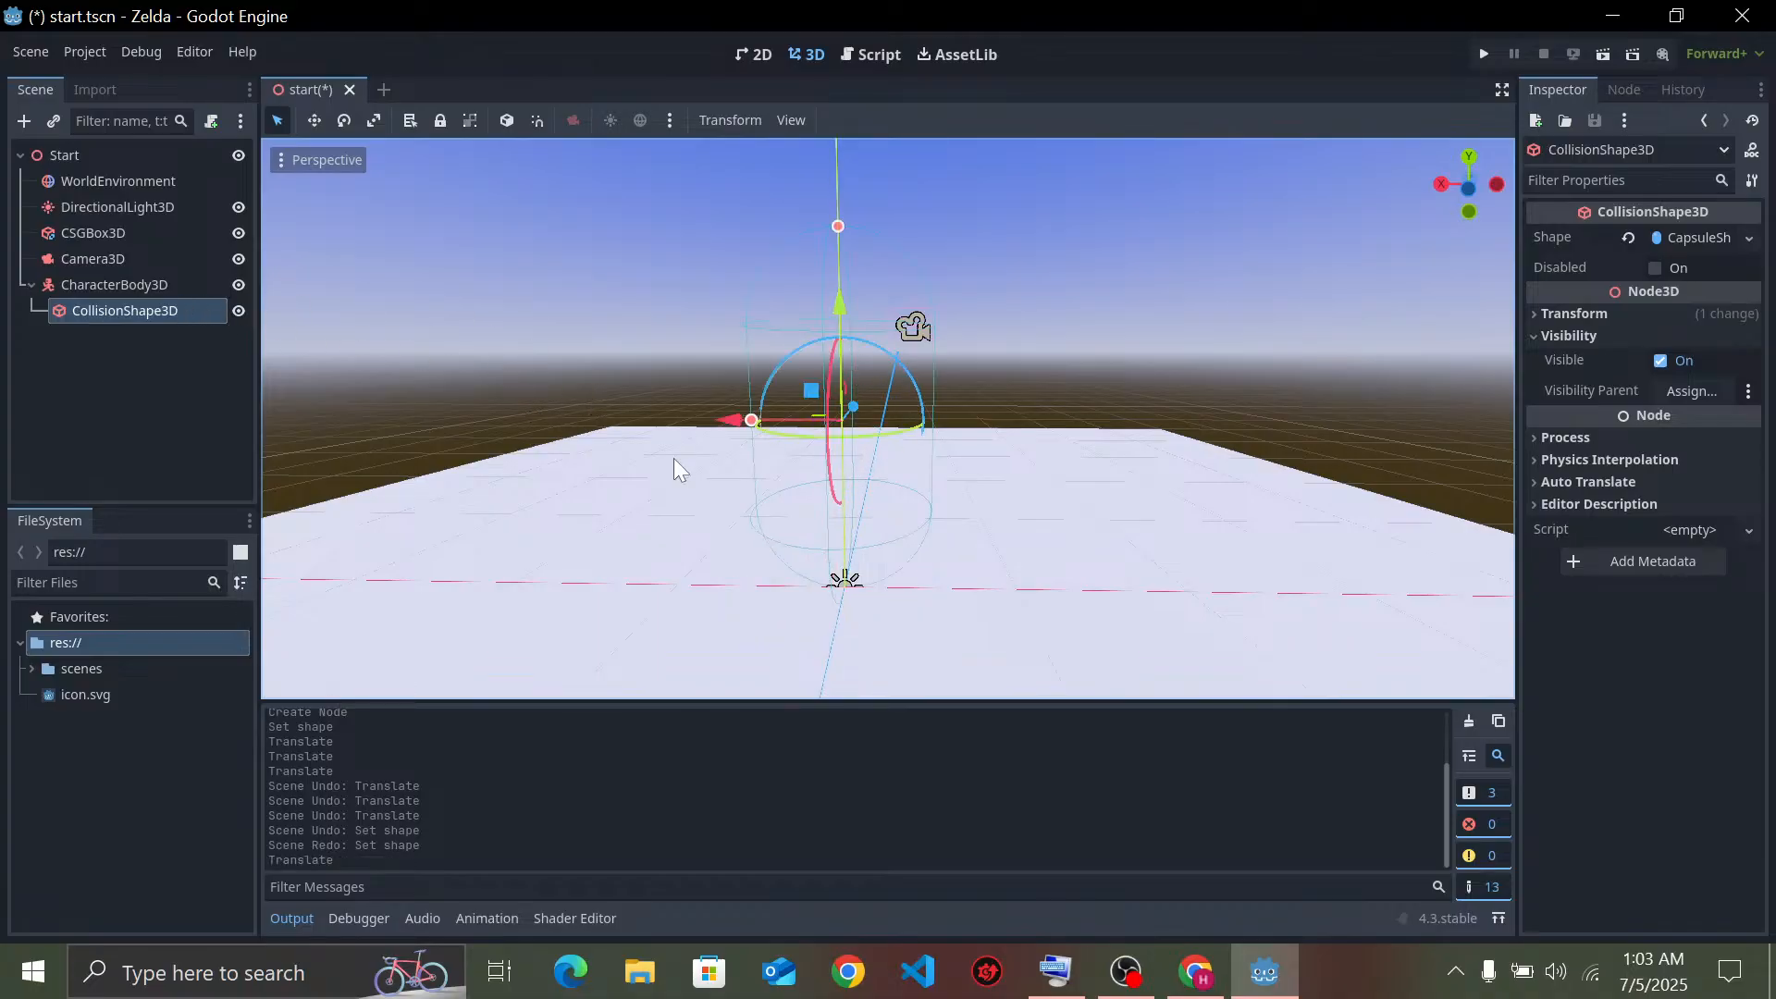
Add a CSGBox3D node as a child of the CharacterBody3D
{"action": "left_click", "coordinate": [108, 287]}
{"action": "left_click", "coordinate": [24, 121]}
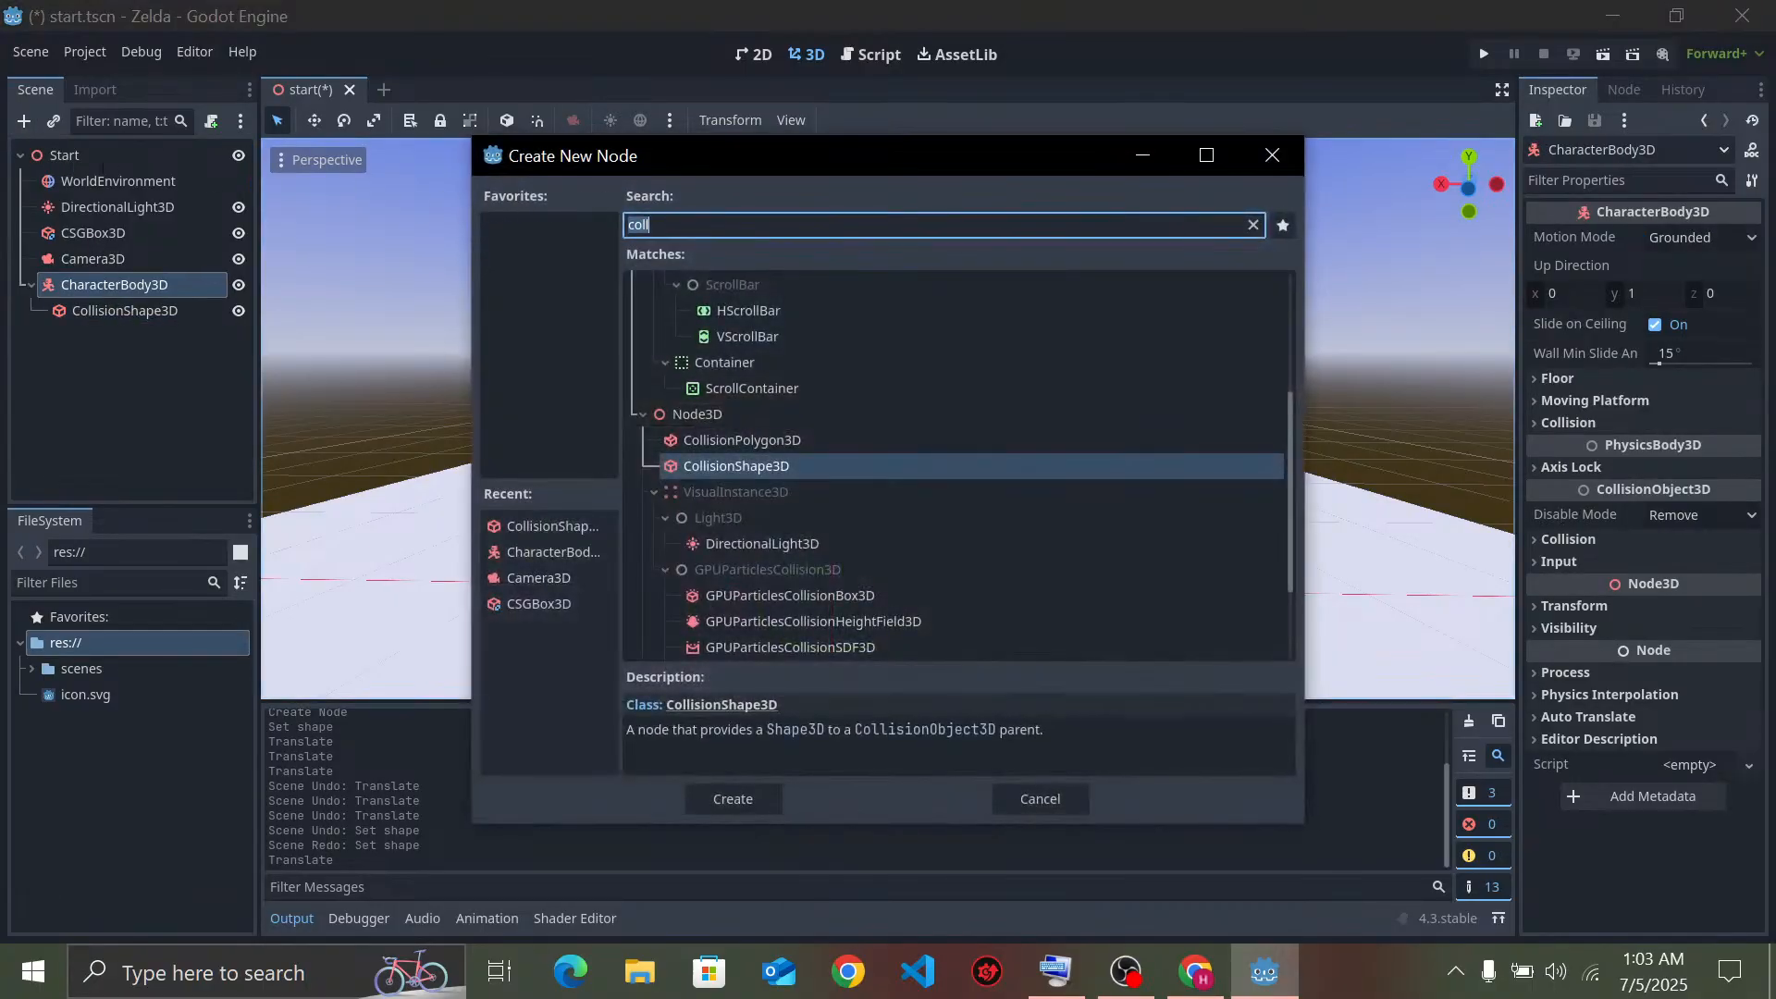
{"action": "type", "text": "csg"}
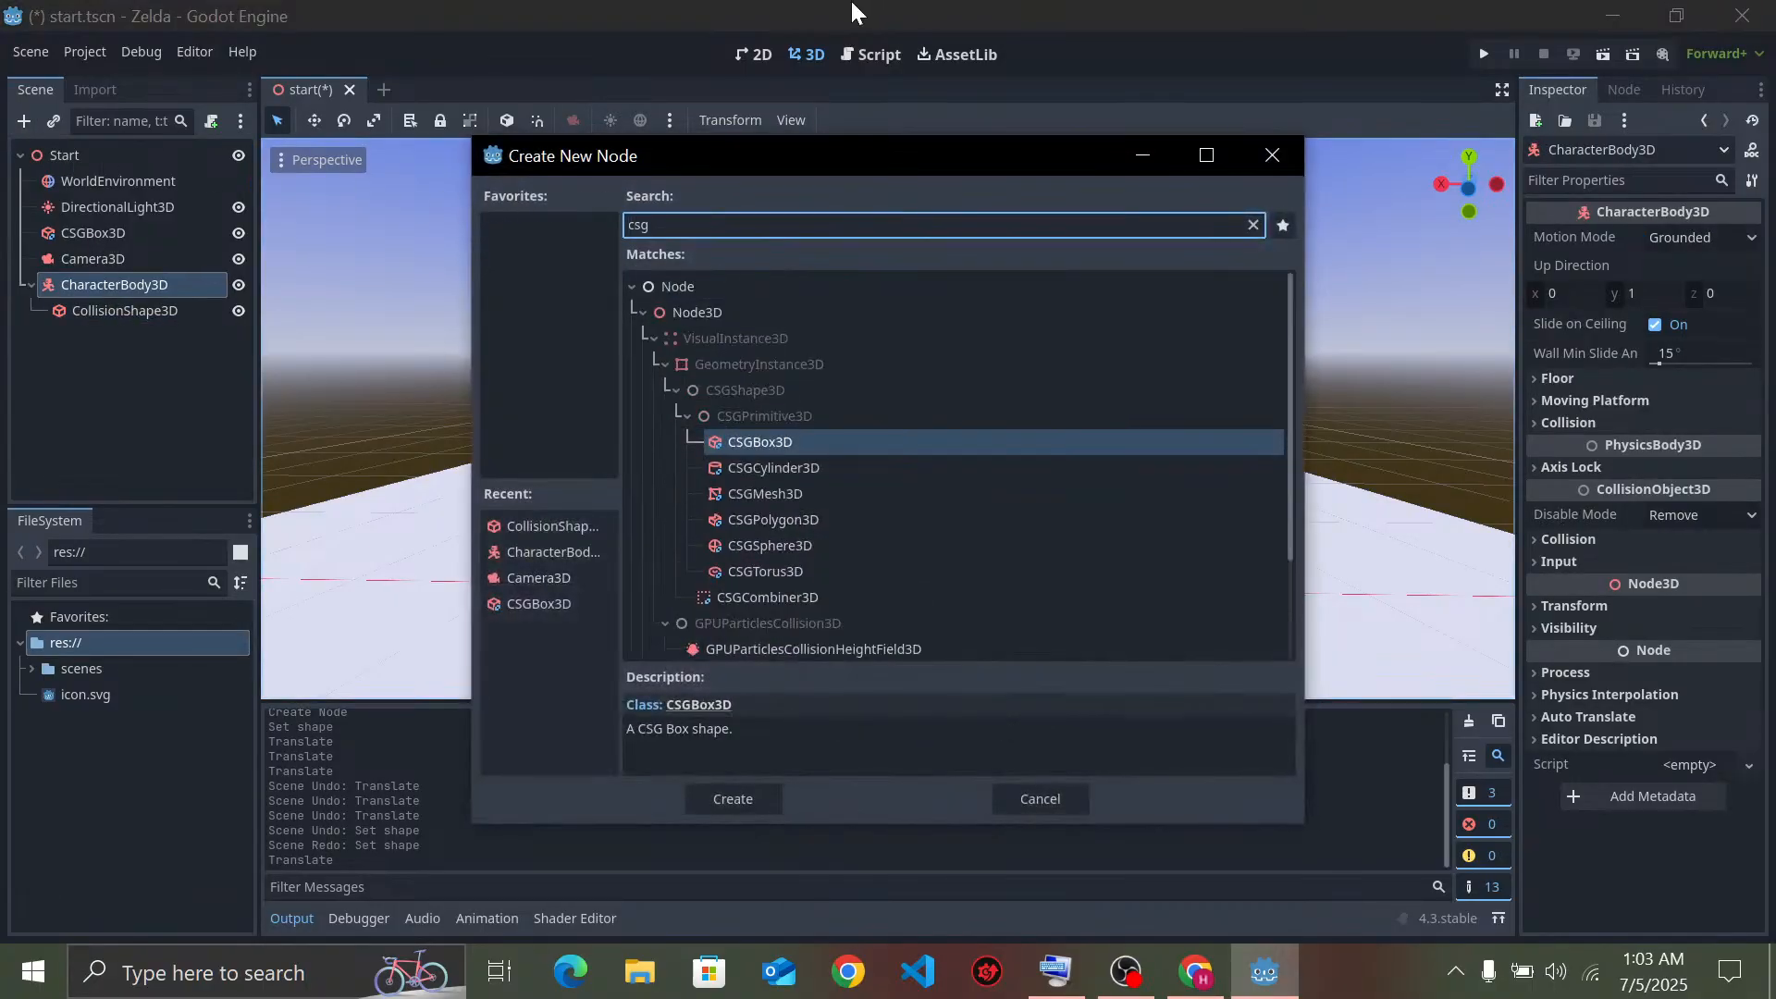
{"action": "double_click", "coordinate": [762, 437]}
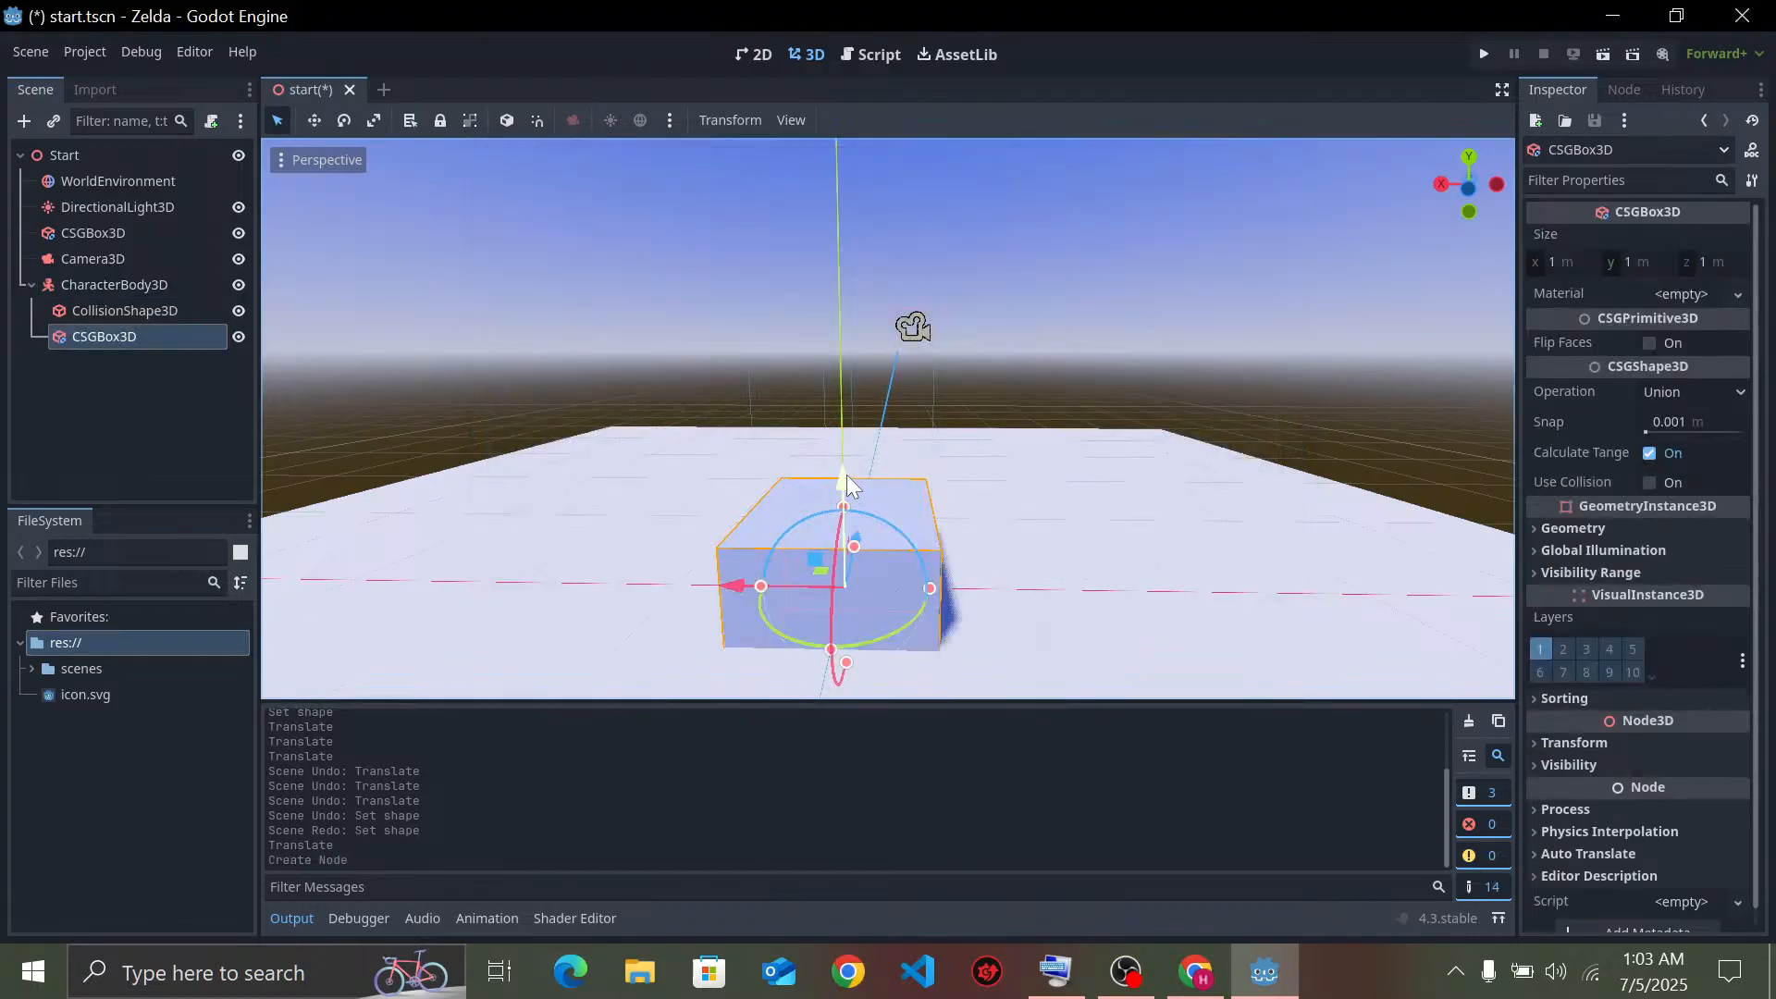
Raise the new CSGBox3D along Y to the capsule's position and stretch its Y size to about 1.842 m
{"action": "left_click_drag", "start_coordinate": [847, 475], "coordinate": [850, 373]}
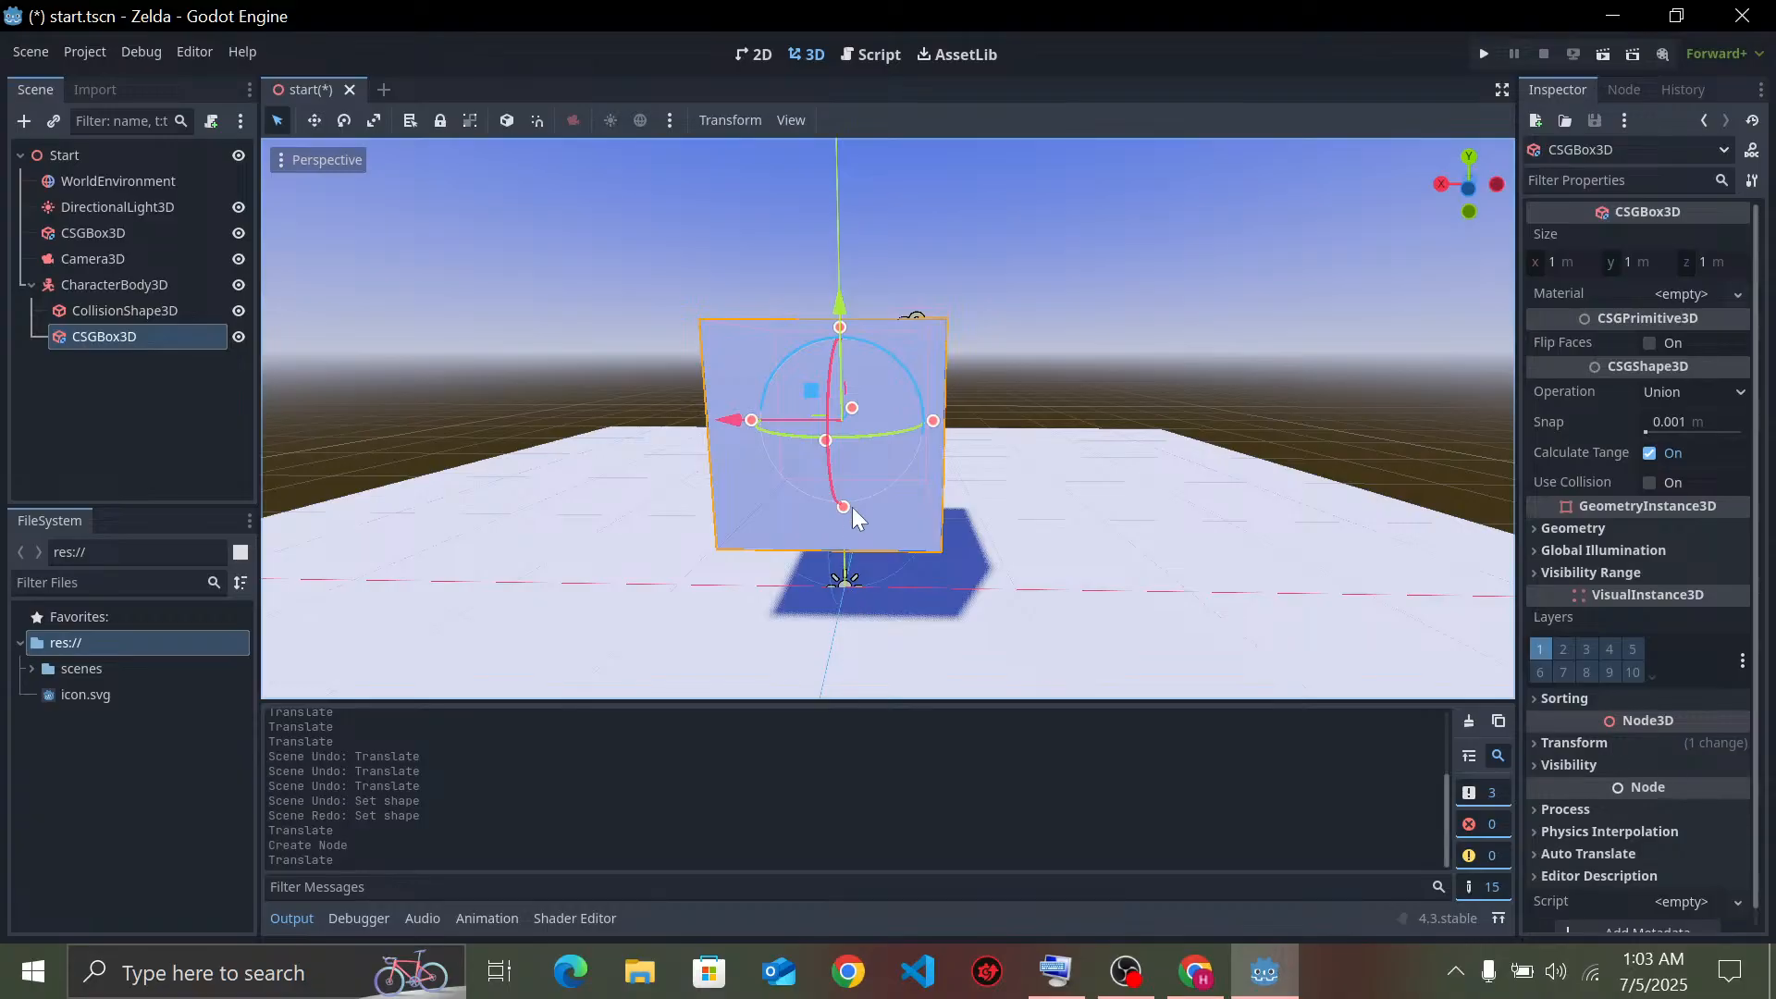
{"action": "left_click_drag", "start_coordinate": [845, 505], "coordinate": [855, 575]}
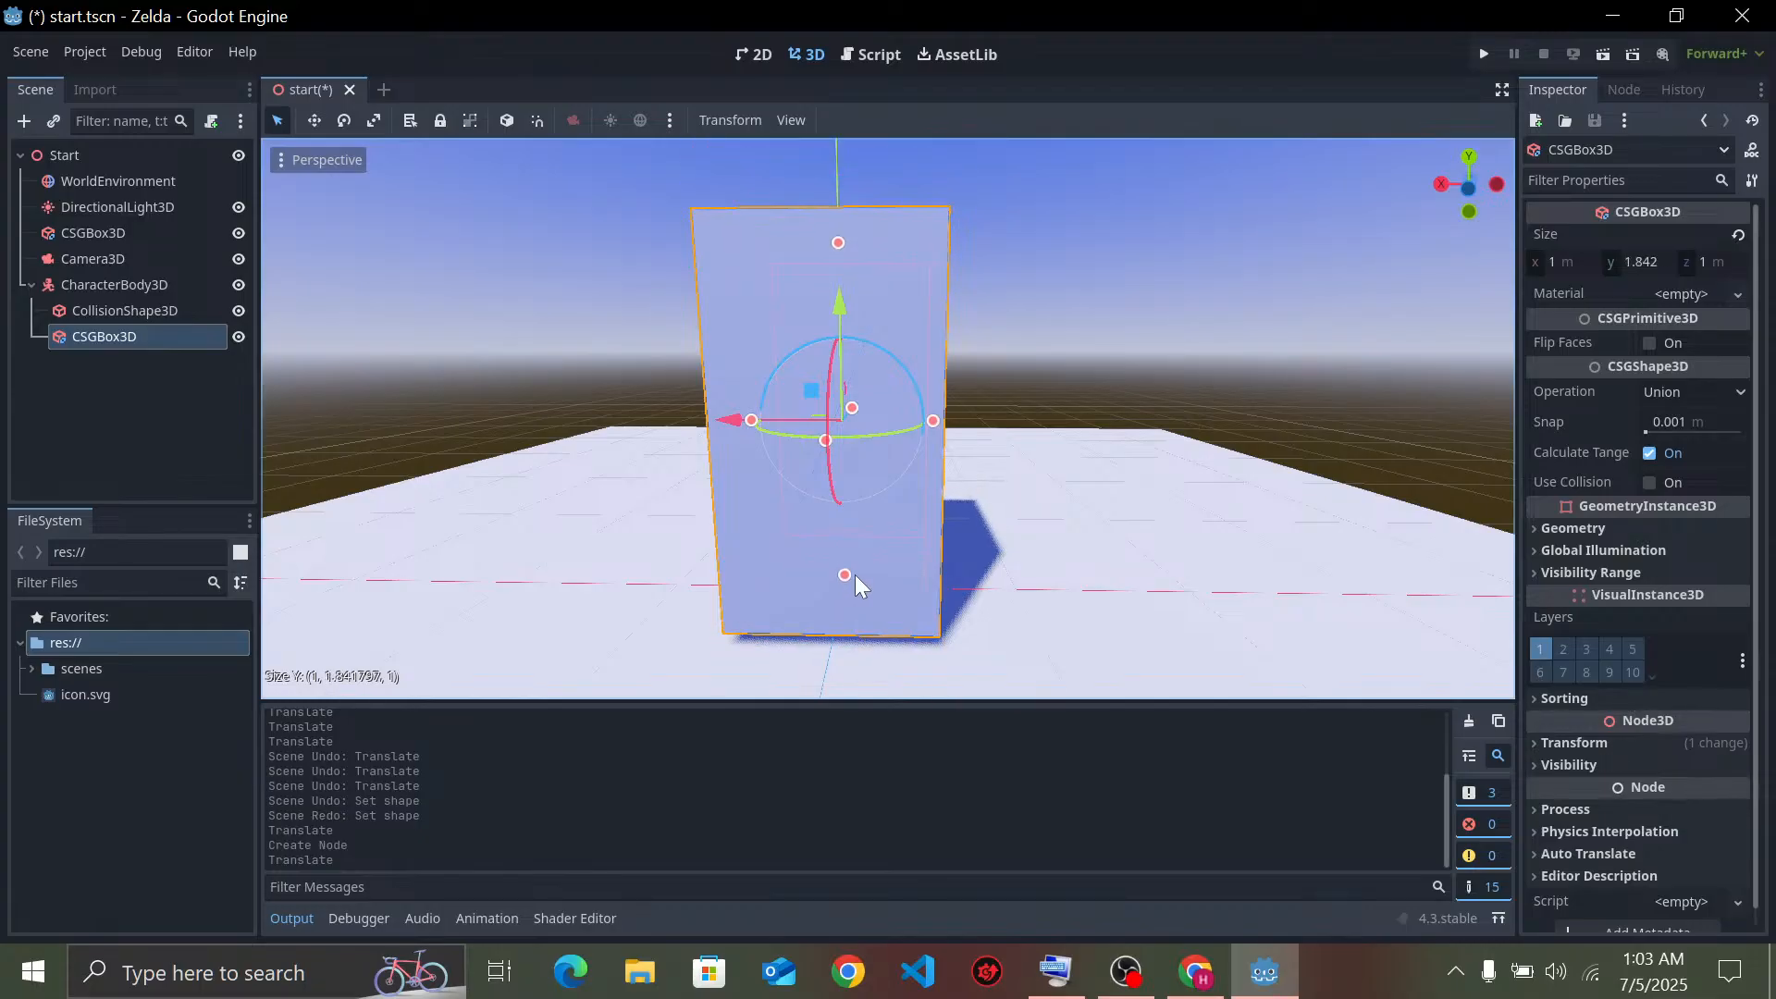
{"action": "right_click_drag", "start_coordinate": [854, 575], "coordinate": [818, 485]}
{"action": "scroll", "coordinate": [811, 509], "scroll_direction": "down", "scroll_amount": 8}
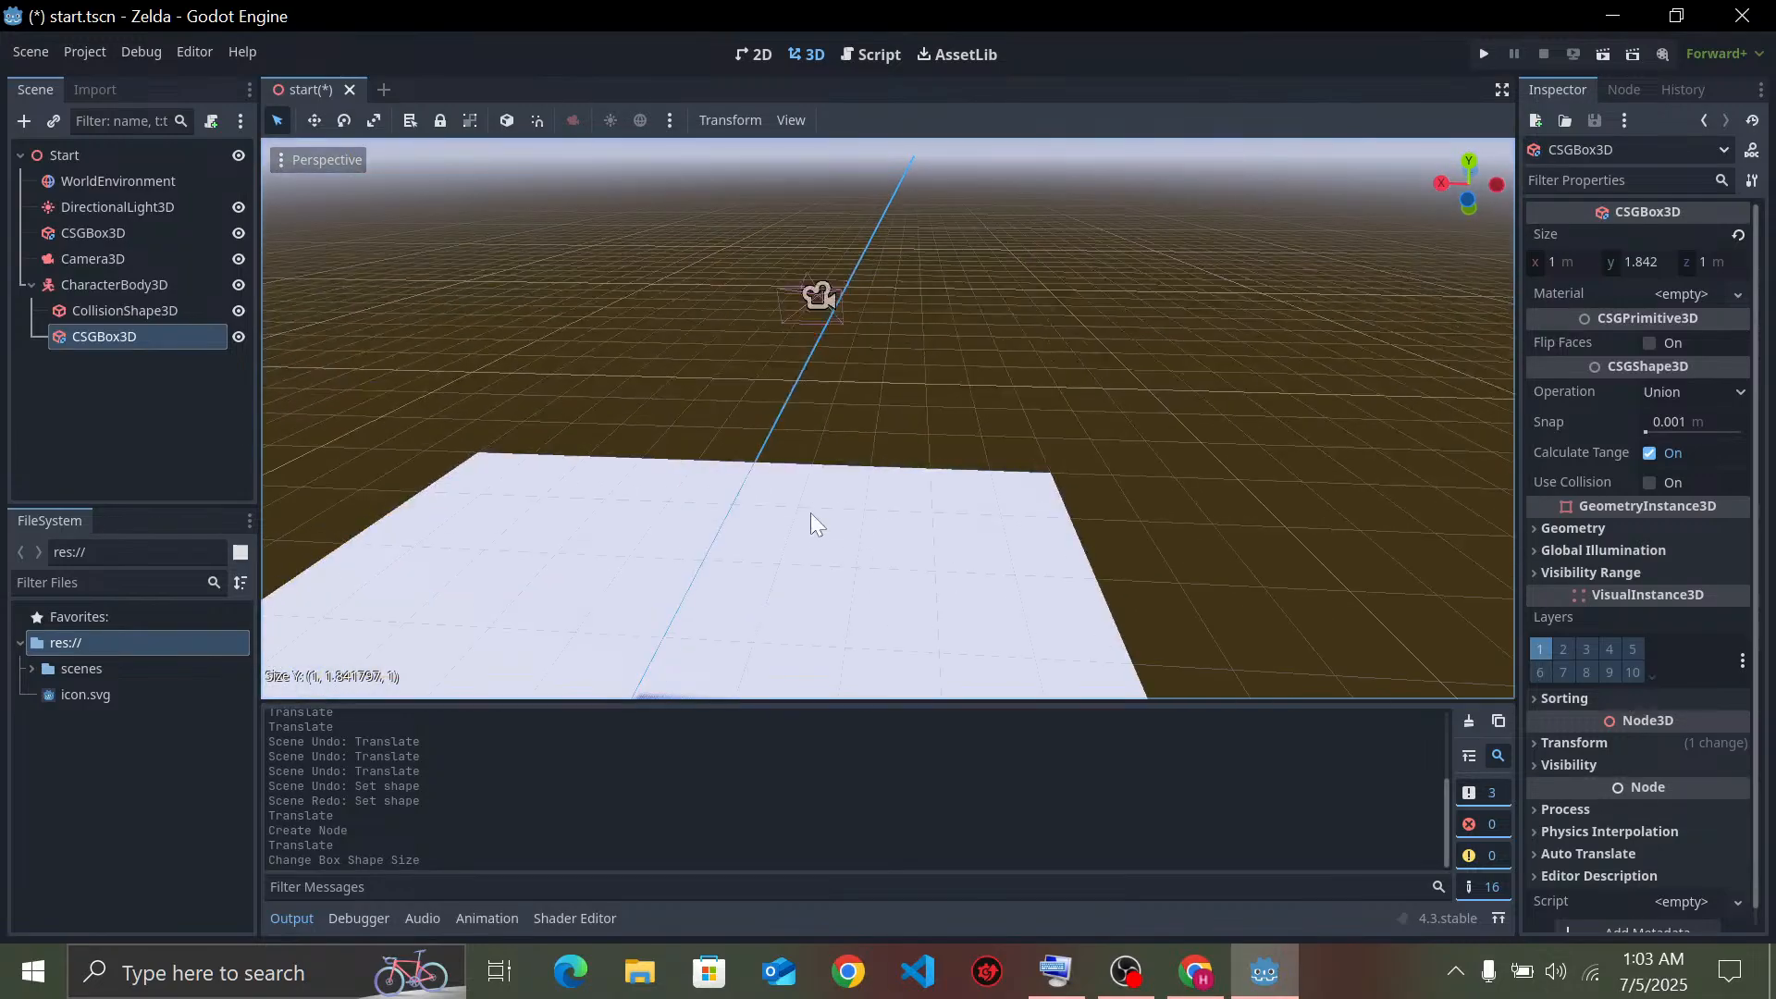
{"action": "scroll", "coordinate": [808, 508], "scroll_direction": "up", "scroll_amount": 8}
{"action": "scroll", "coordinate": [807, 500], "scroll_direction": "down", "scroll_amount": 8}
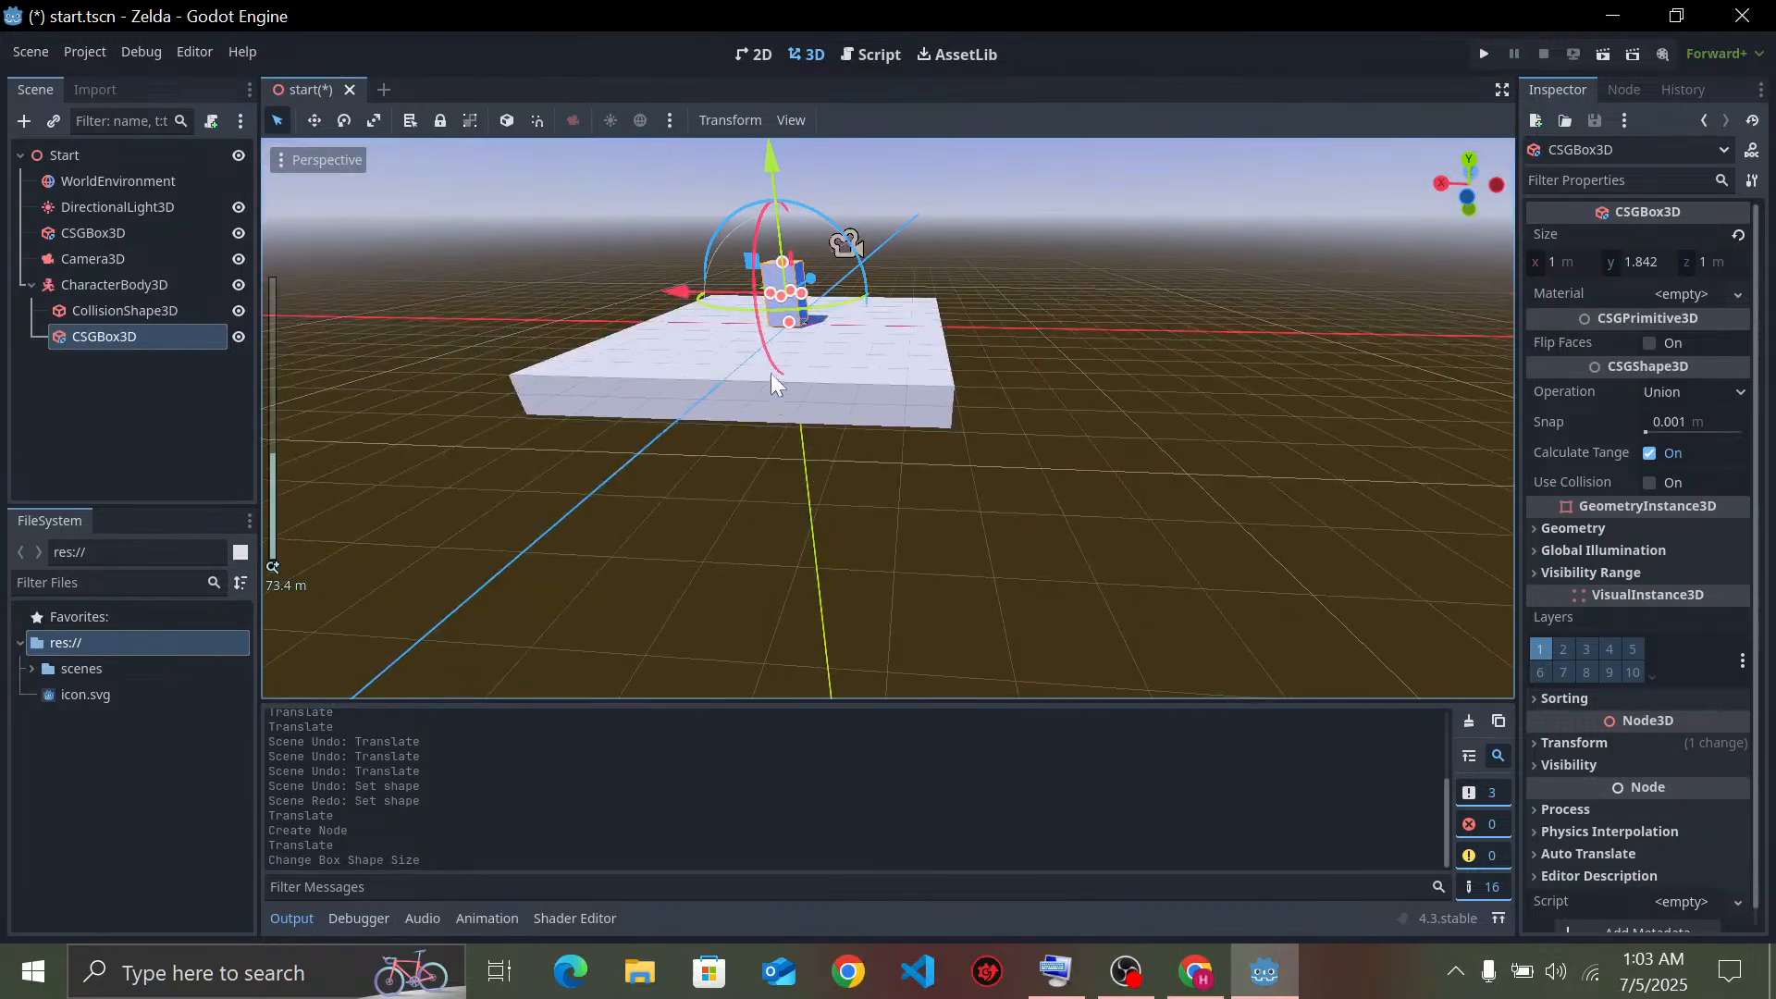
Stretch the player's CSGBox3D downward until its base meets the floor, giving a Y size of about 1.915 m
{"action": "right_click_drag", "start_coordinate": [769, 374], "coordinate": [899, 475]}
{"action": "left_click_drag", "start_coordinate": [886, 440], "coordinate": [883, 437]}
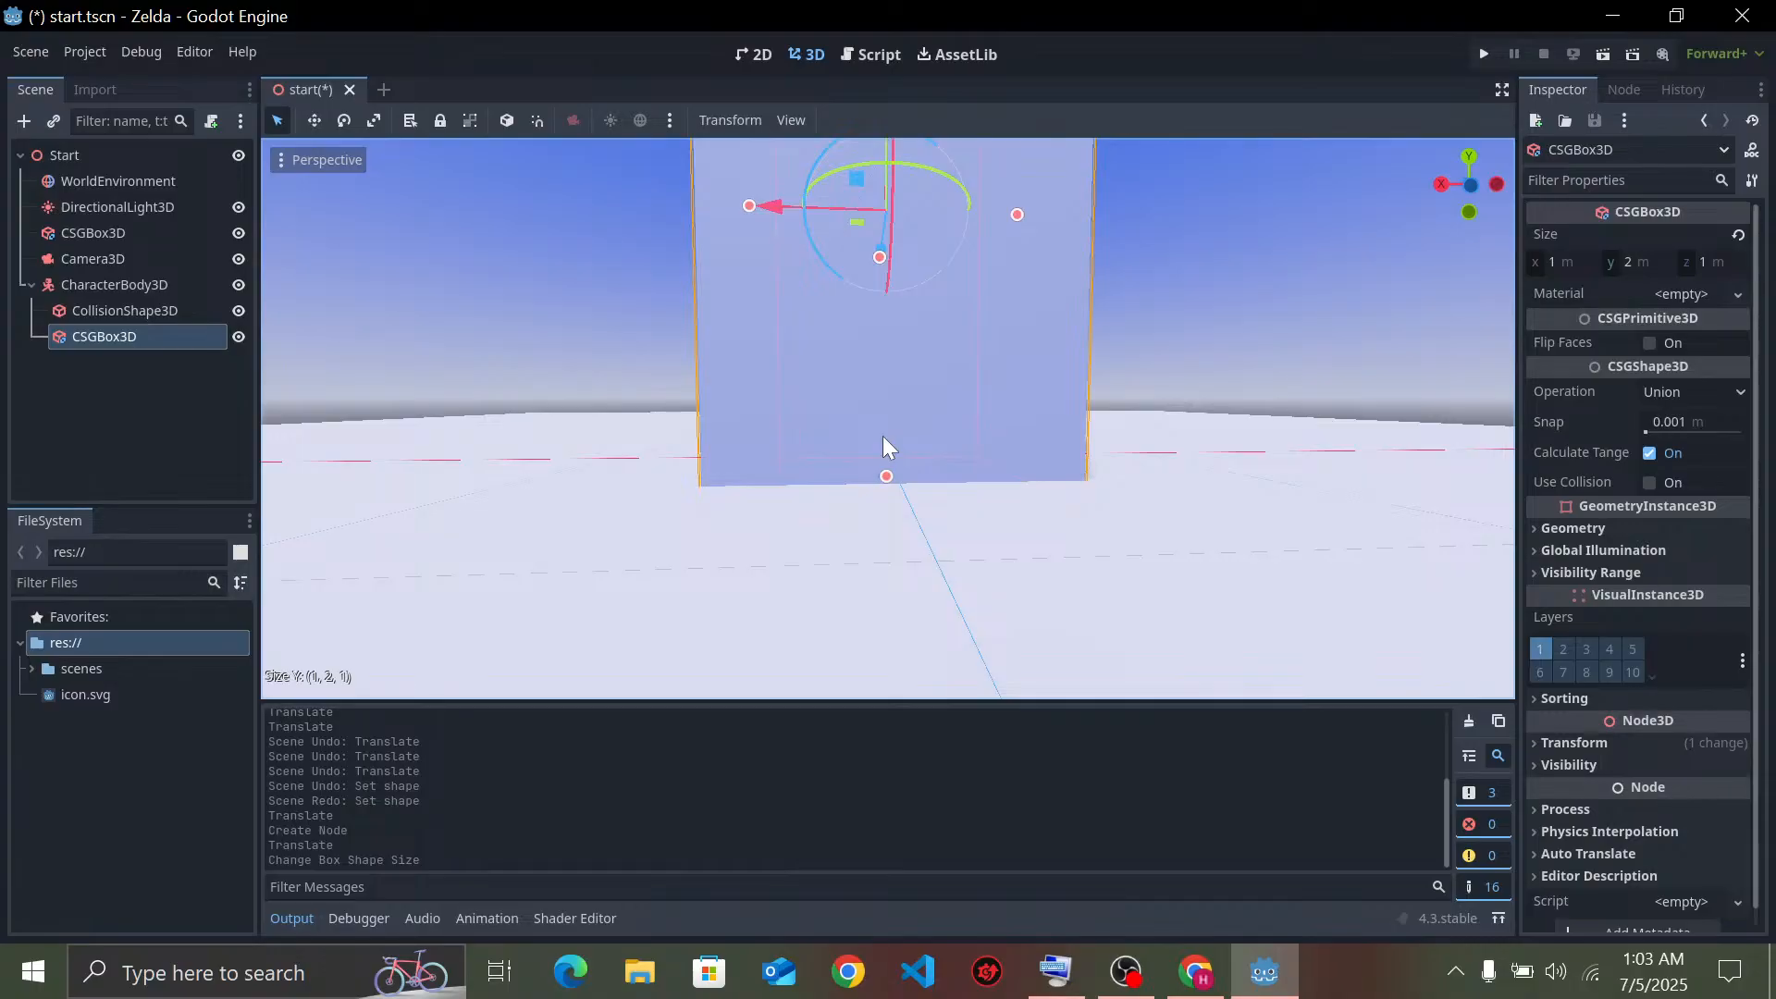
{"action": "key", "text": "ctrl+z"}
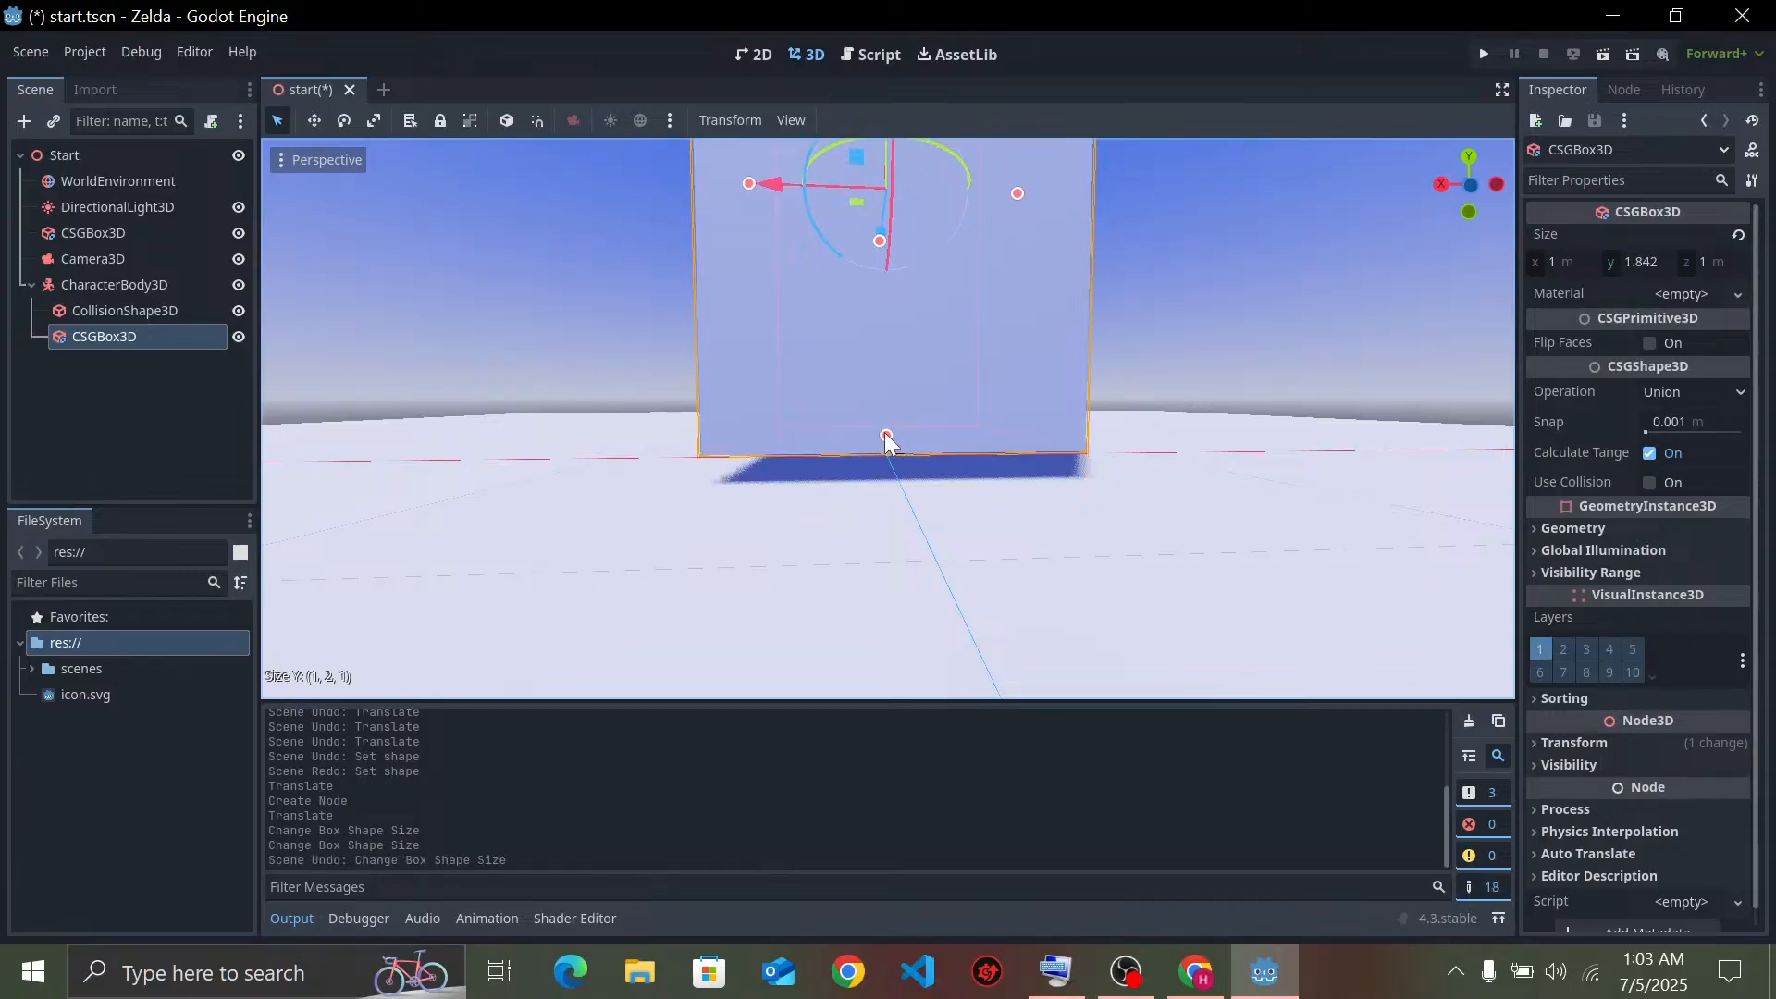
{"action": "left_click_drag", "start_coordinate": [886, 442], "coordinate": [882, 453]}
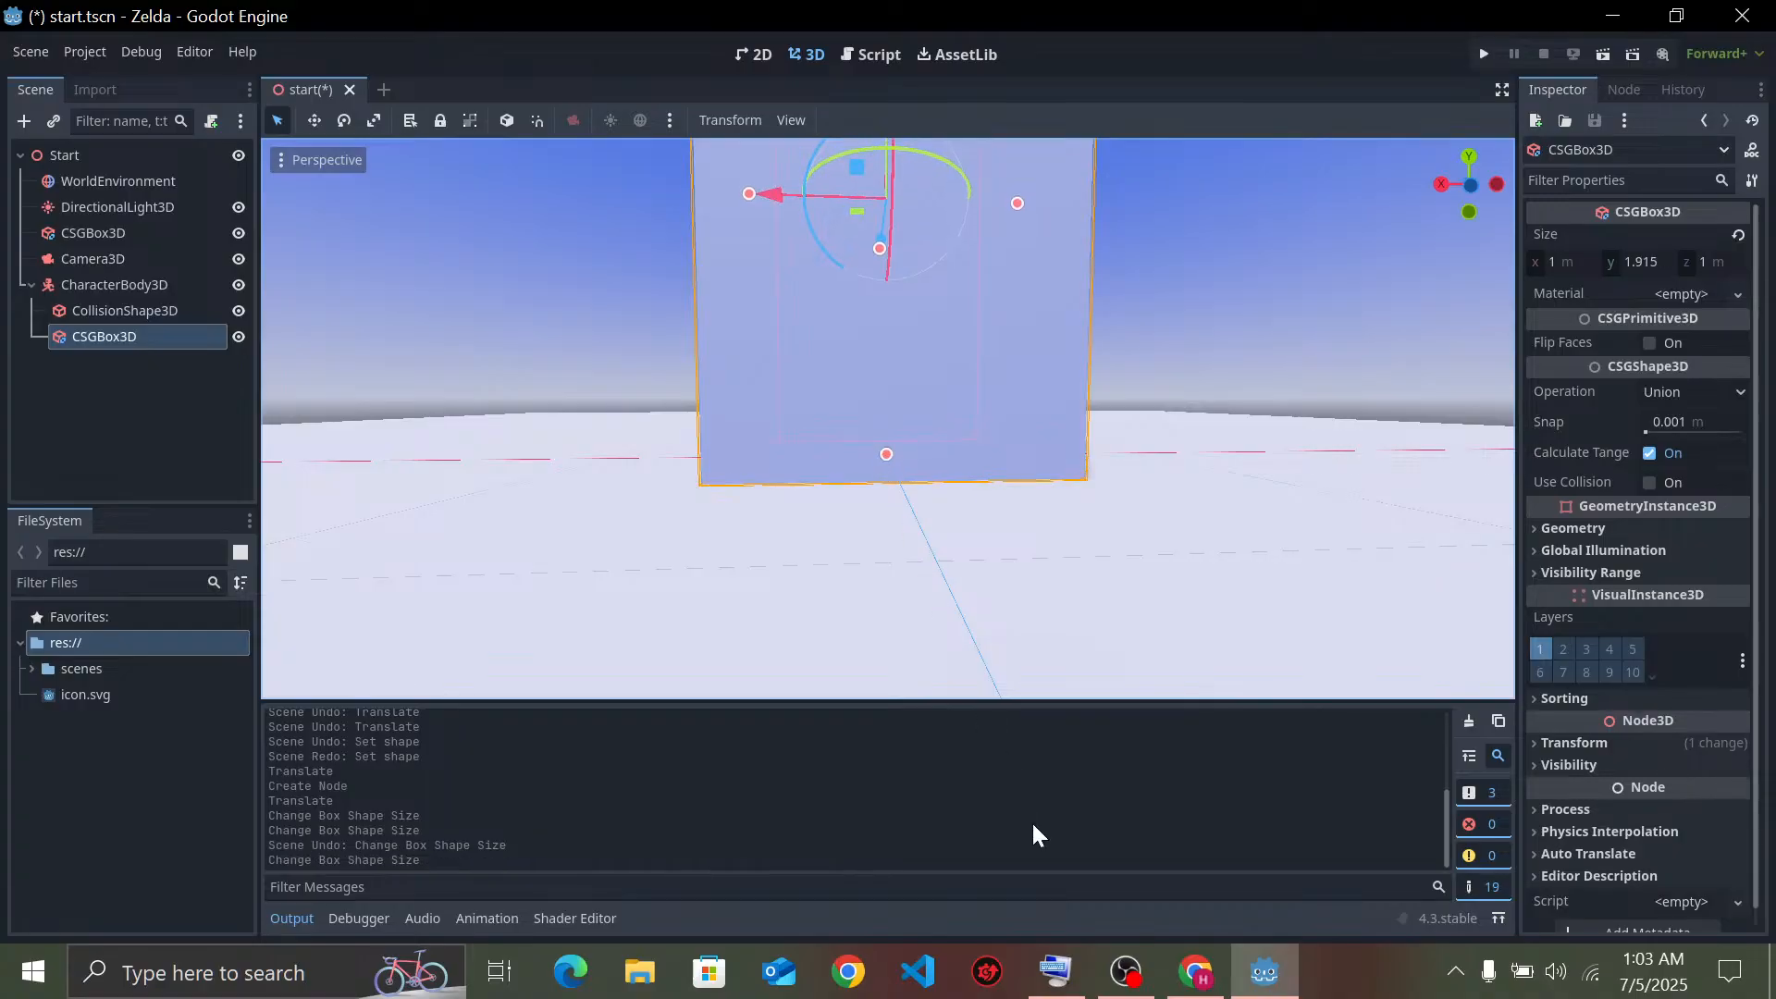
Check the player box's height in the tutorial video in Chrome and set the player's CSGBox3D Y size to 2 m in Godot
{"action": "left_click", "coordinate": [1195, 972]}
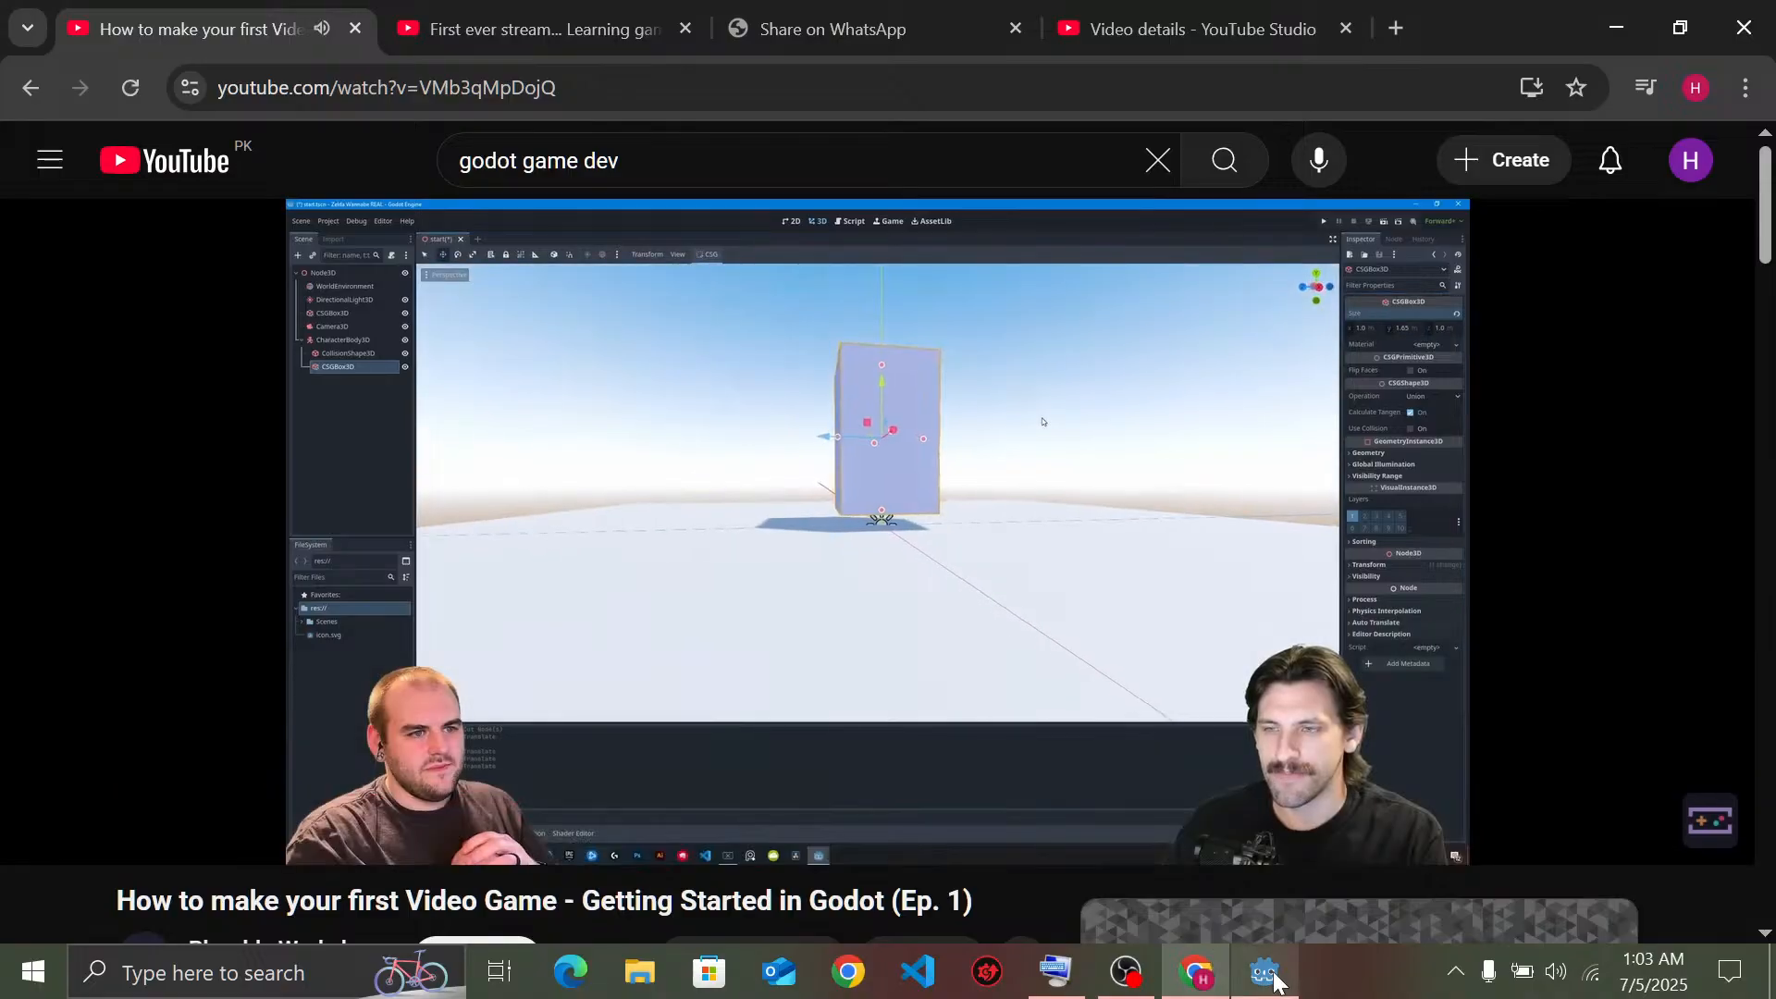
{"action": "mouse_move", "coordinate": [1274, 978]}
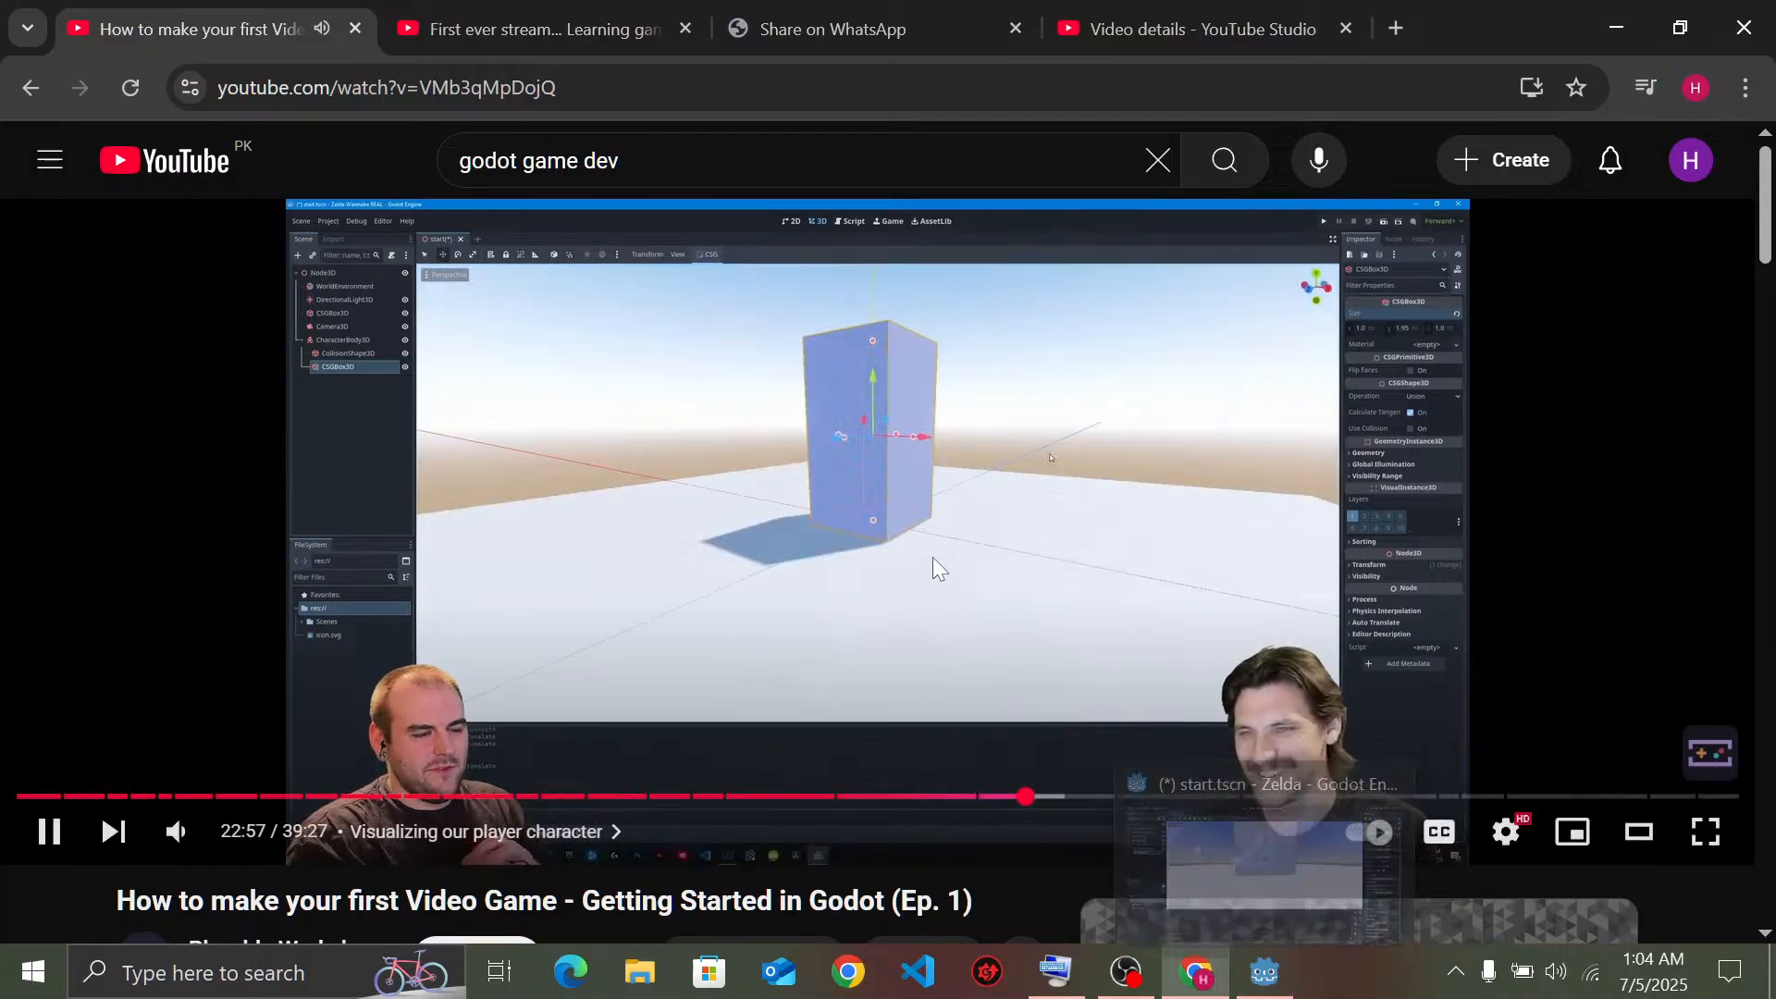
{"action": "left_click_drag", "start_coordinate": [933, 557], "coordinate": [979, 596]}
{"action": "key", "text": "space"}
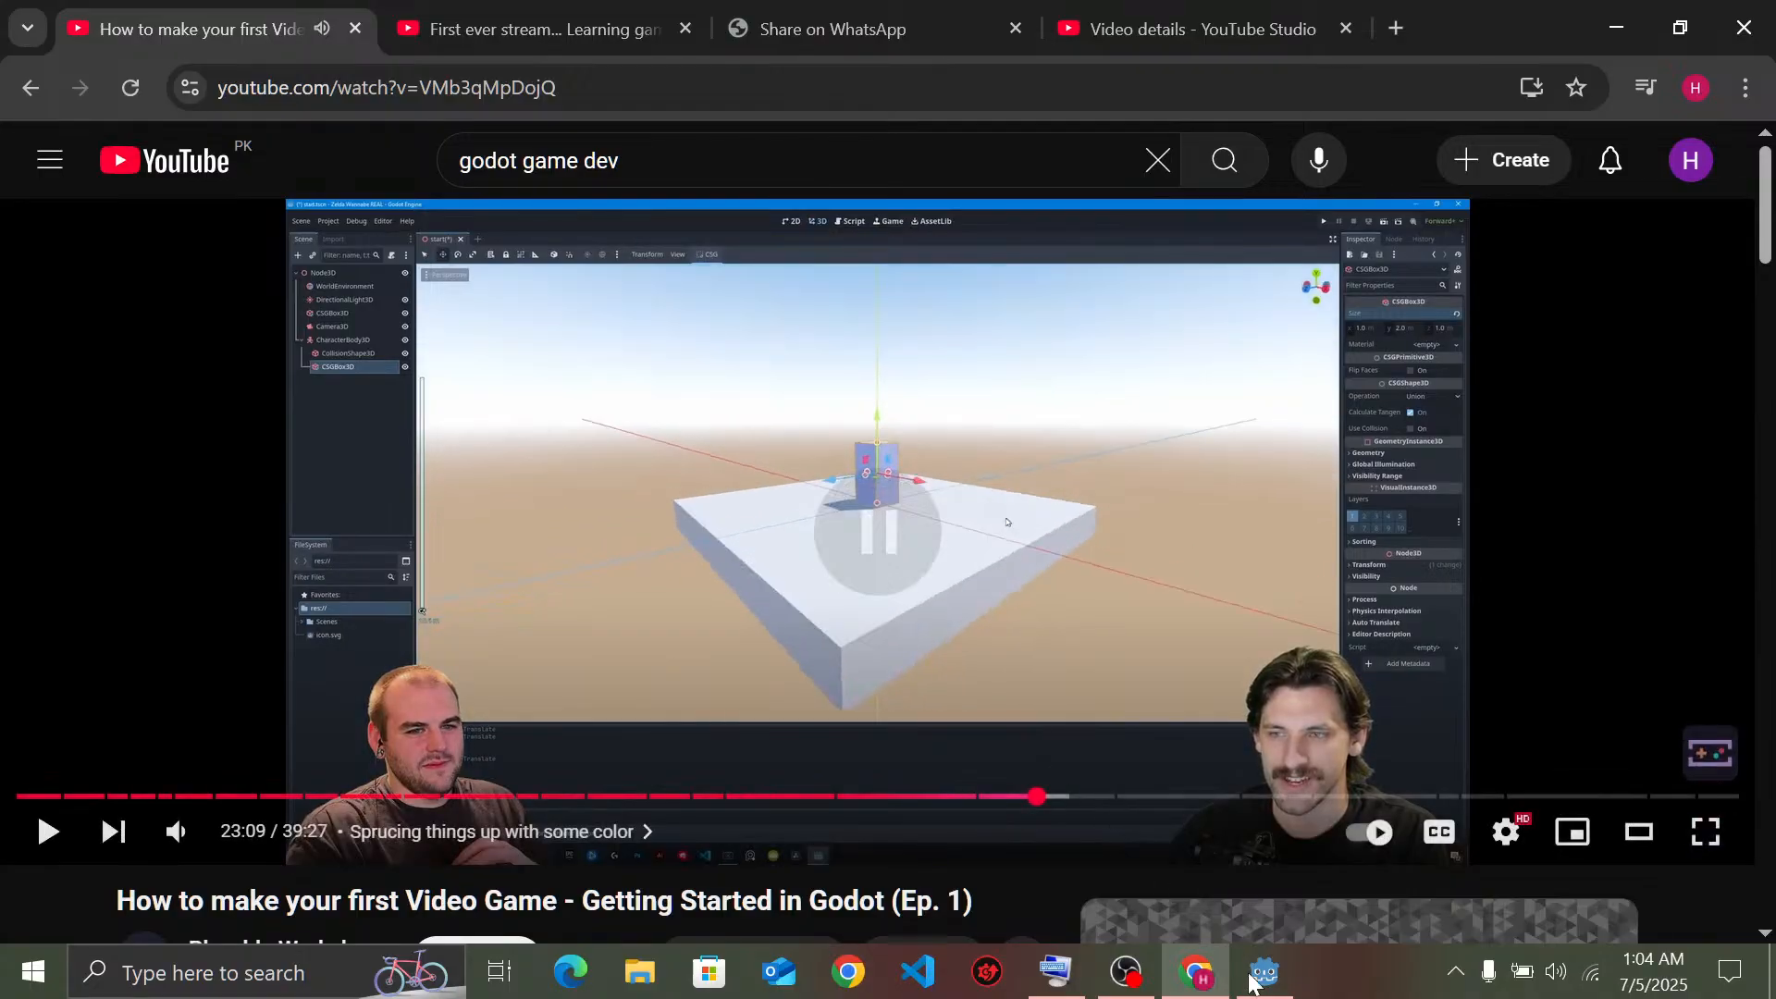
{"action": "left_click", "coordinate": [1265, 973]}
{"action": "left_click", "coordinate": [1639, 262]}
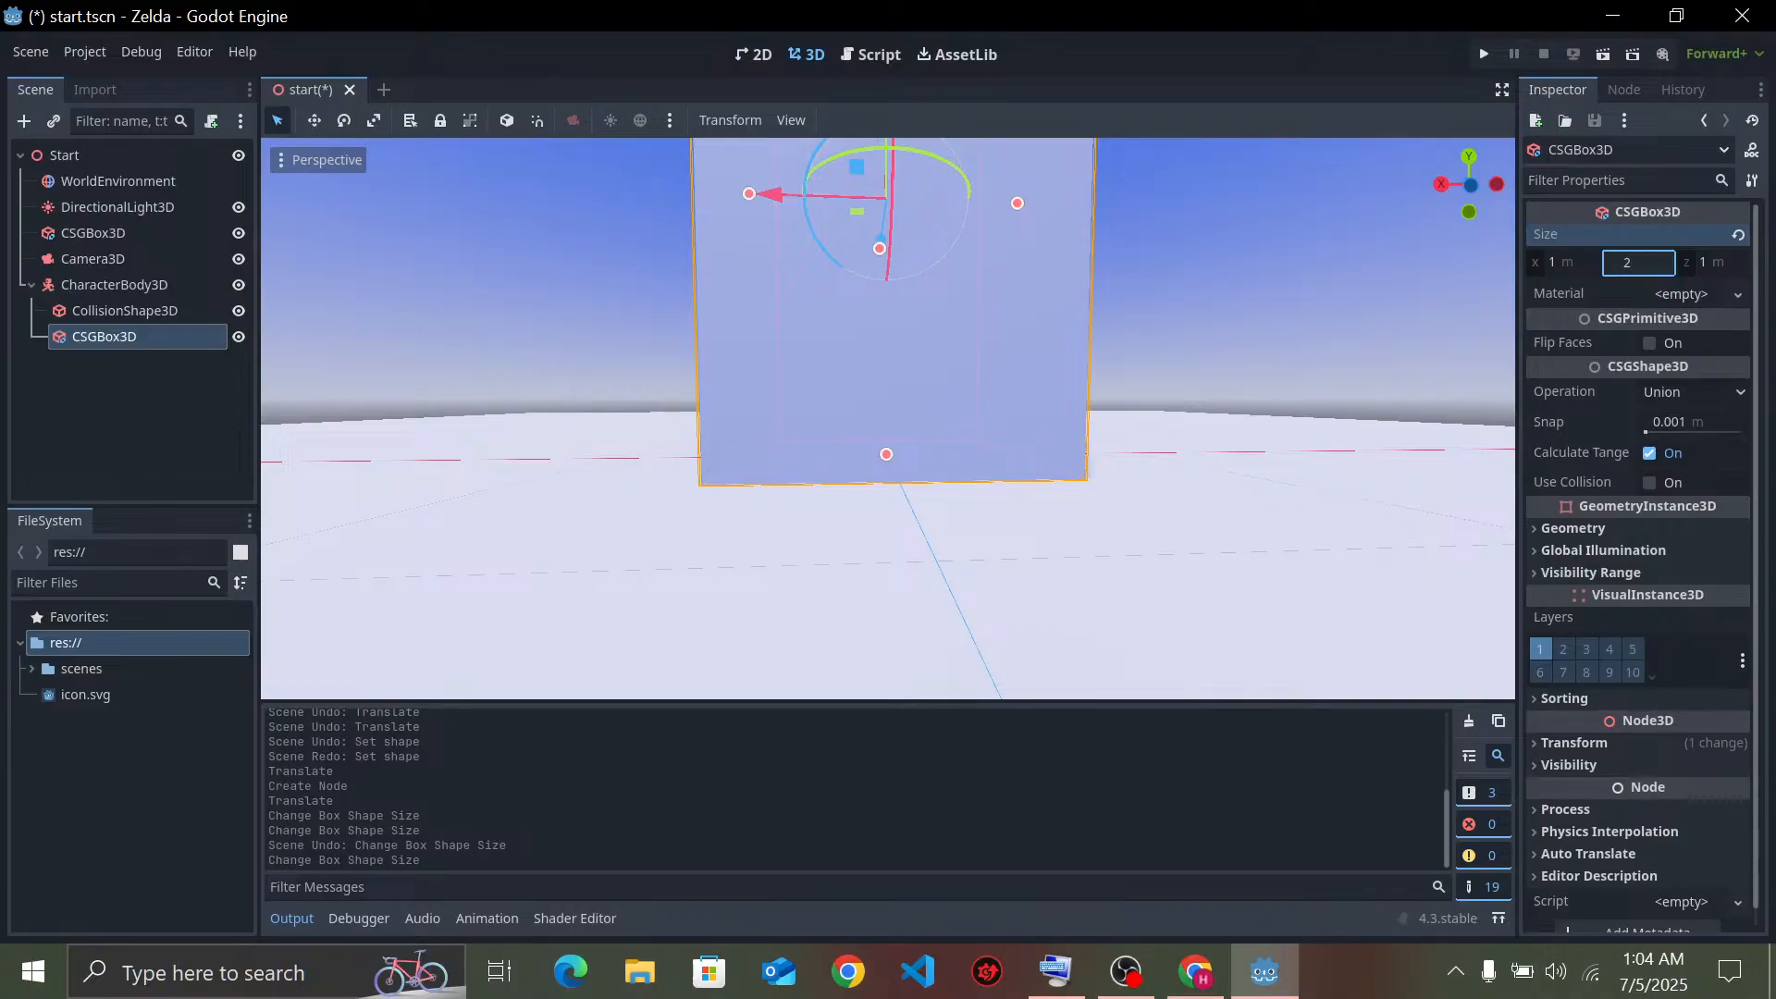
Switch to Chrome and watch the tutorial's section on giving the player box a coloured material
{"action": "left_click", "coordinate": [1196, 973]}
{"action": "left_click", "coordinate": [931, 665]}
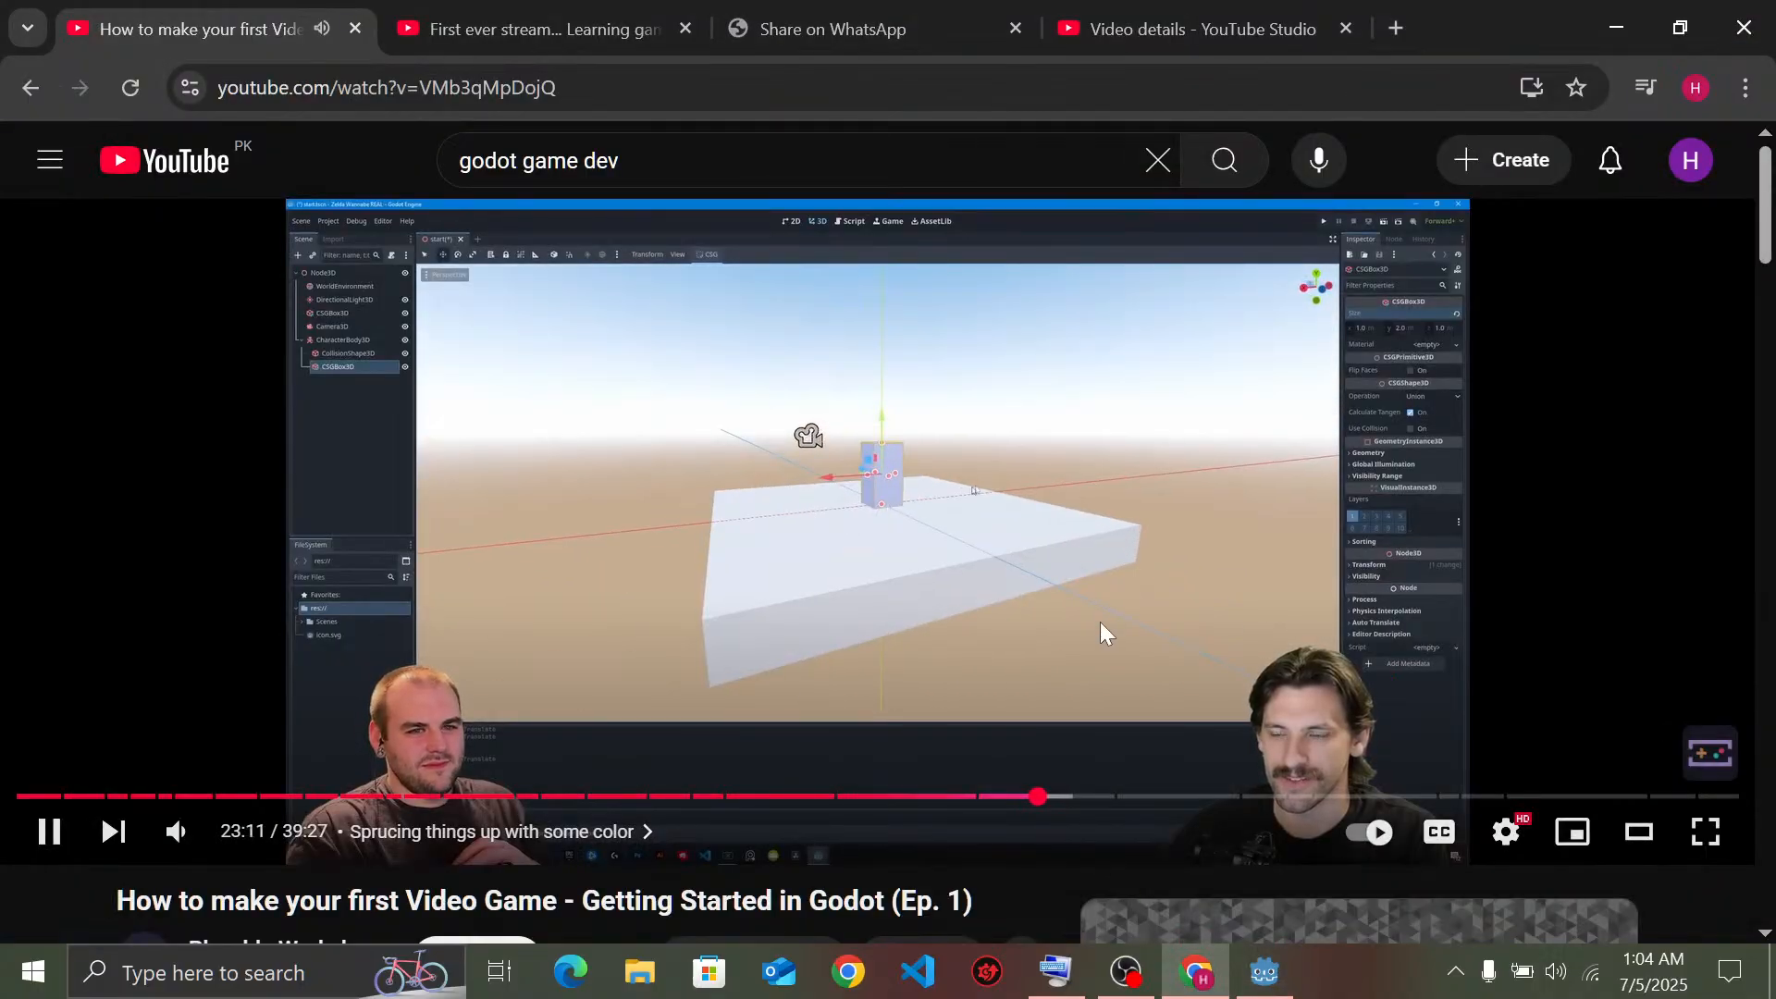
{"action": "left_click_drag", "start_coordinate": [1083, 532], "coordinate": [1143, 527]}
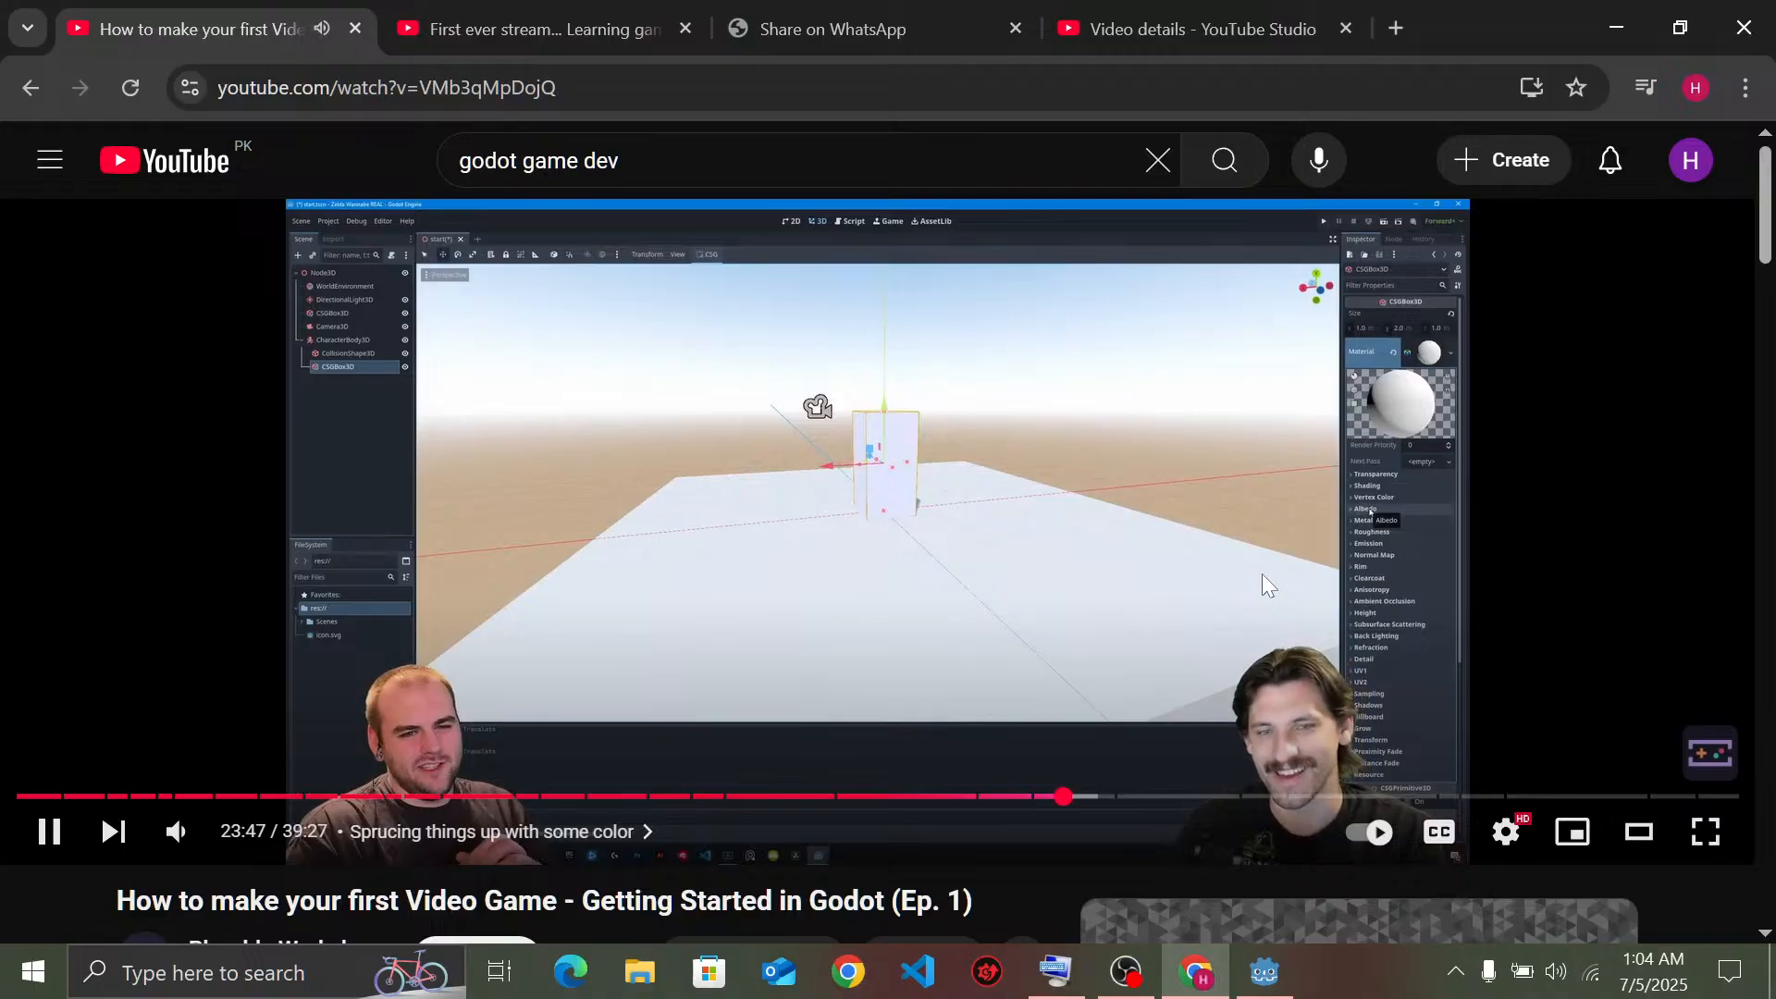
{"action": "left_click_drag", "start_coordinate": [1262, 571], "coordinate": [1262, 571]}
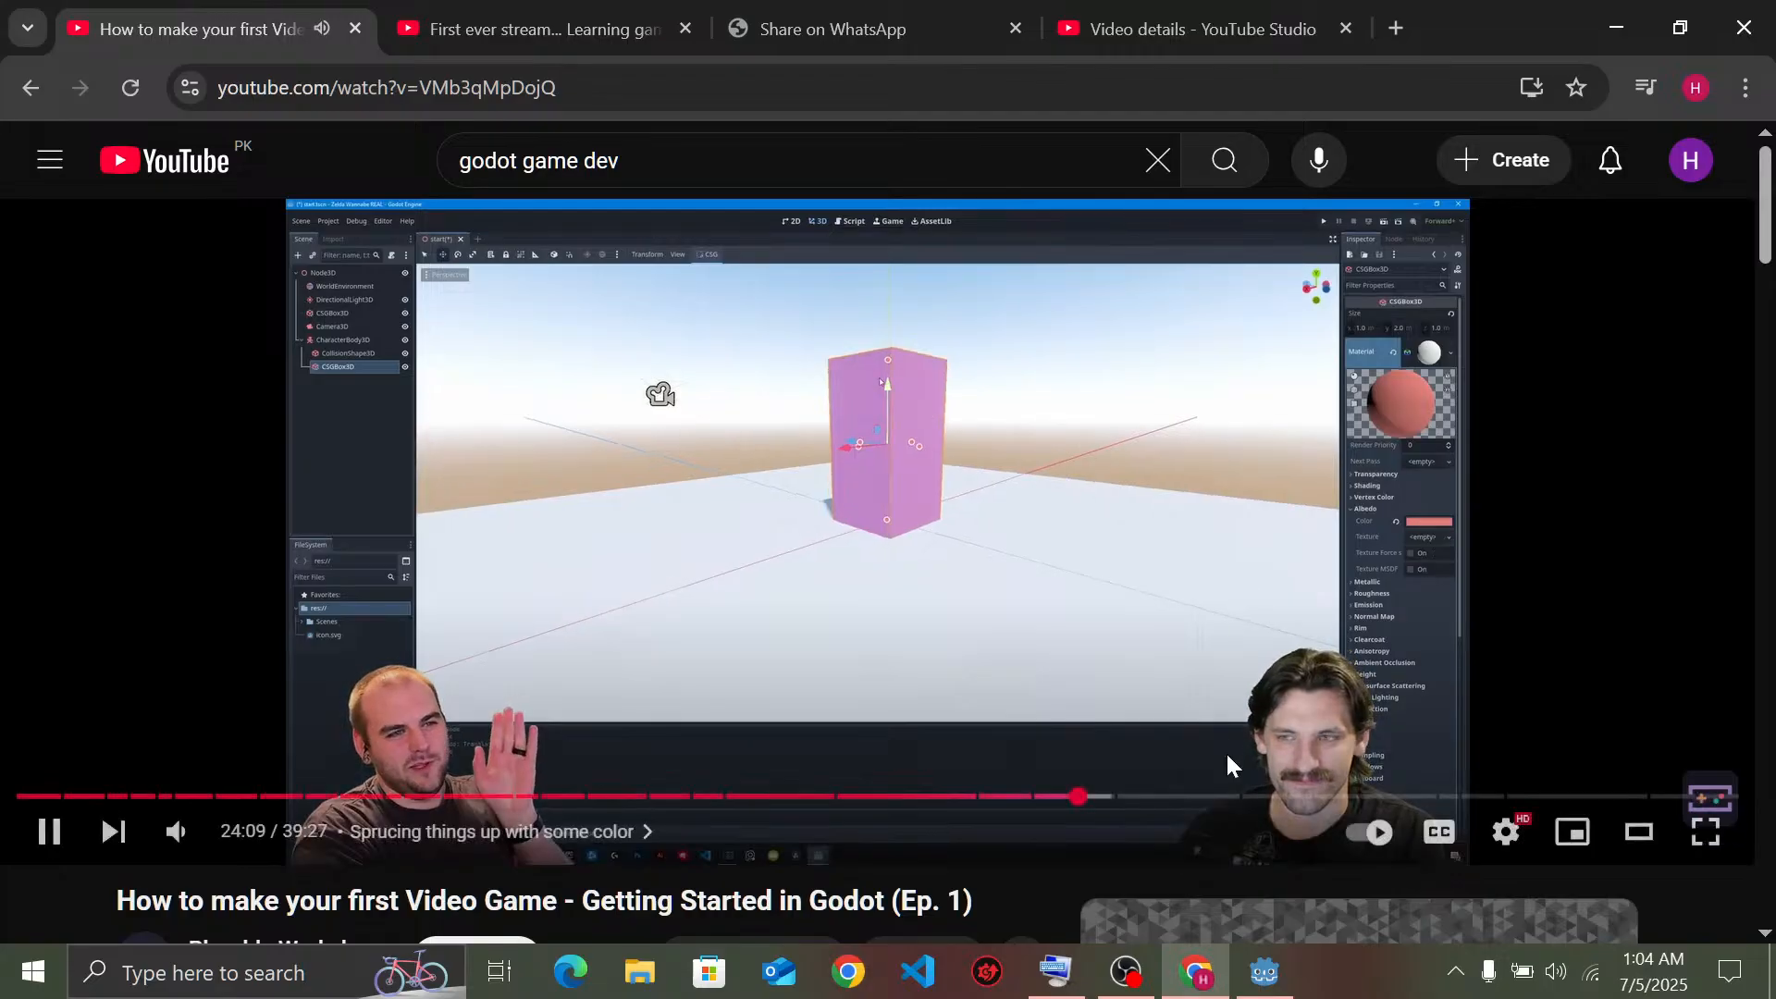
{"action": "mouse_move", "coordinate": [1253, 986]}
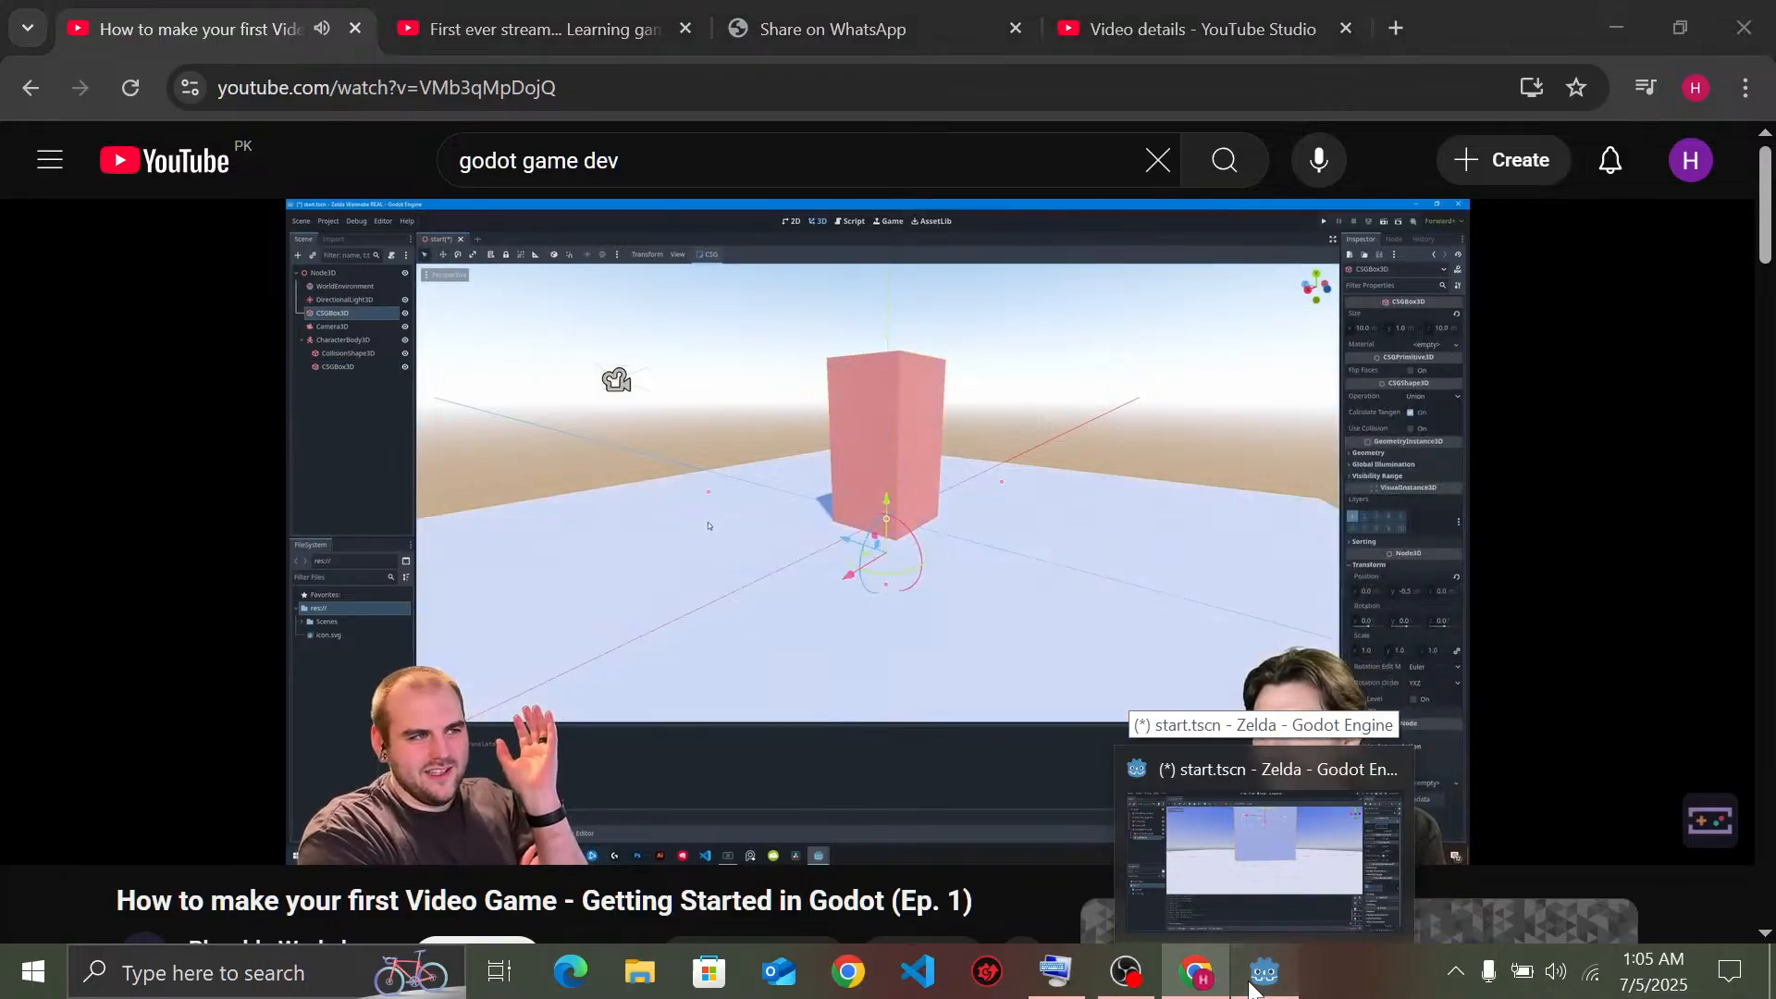
Switch back to Godot, assign a new material to the player's CSGBox3D and open its albedo colour for editing
{"action": "left_click", "coordinate": [1206, 863]}
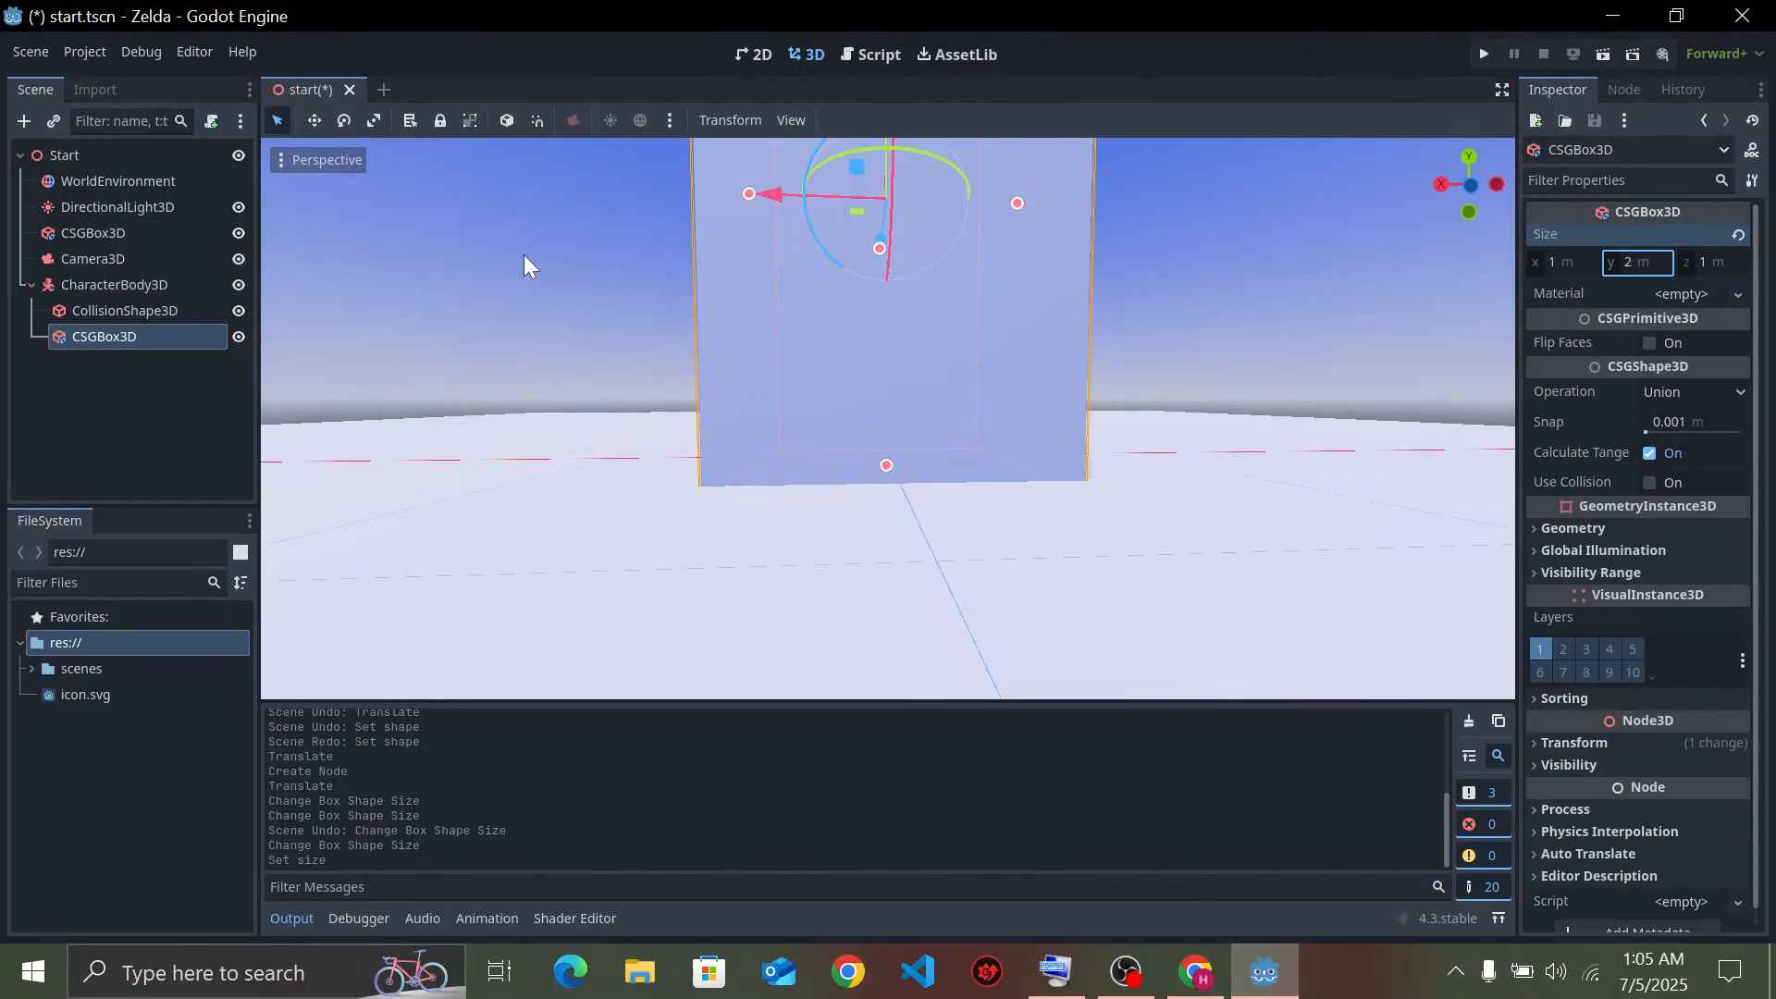
{"action": "left_click", "coordinate": [1674, 296]}
{"action": "left_click", "coordinate": [1639, 328]}
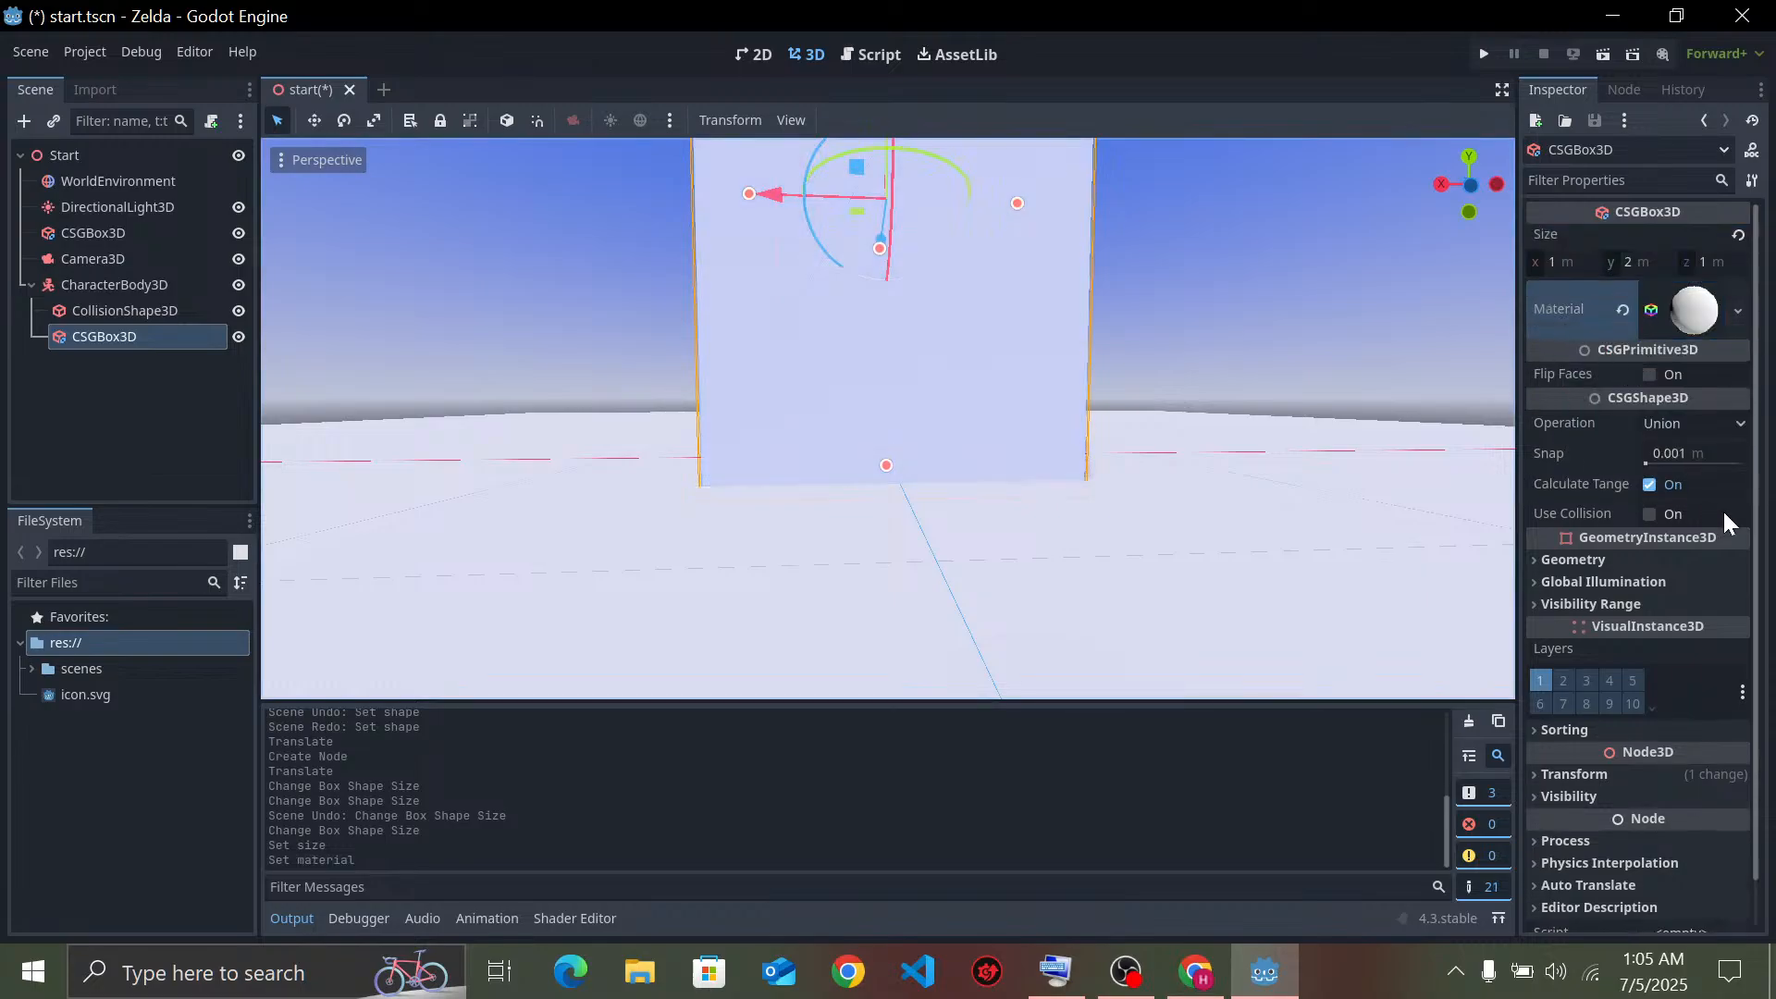
{"action": "left_click", "coordinate": [1690, 314]}
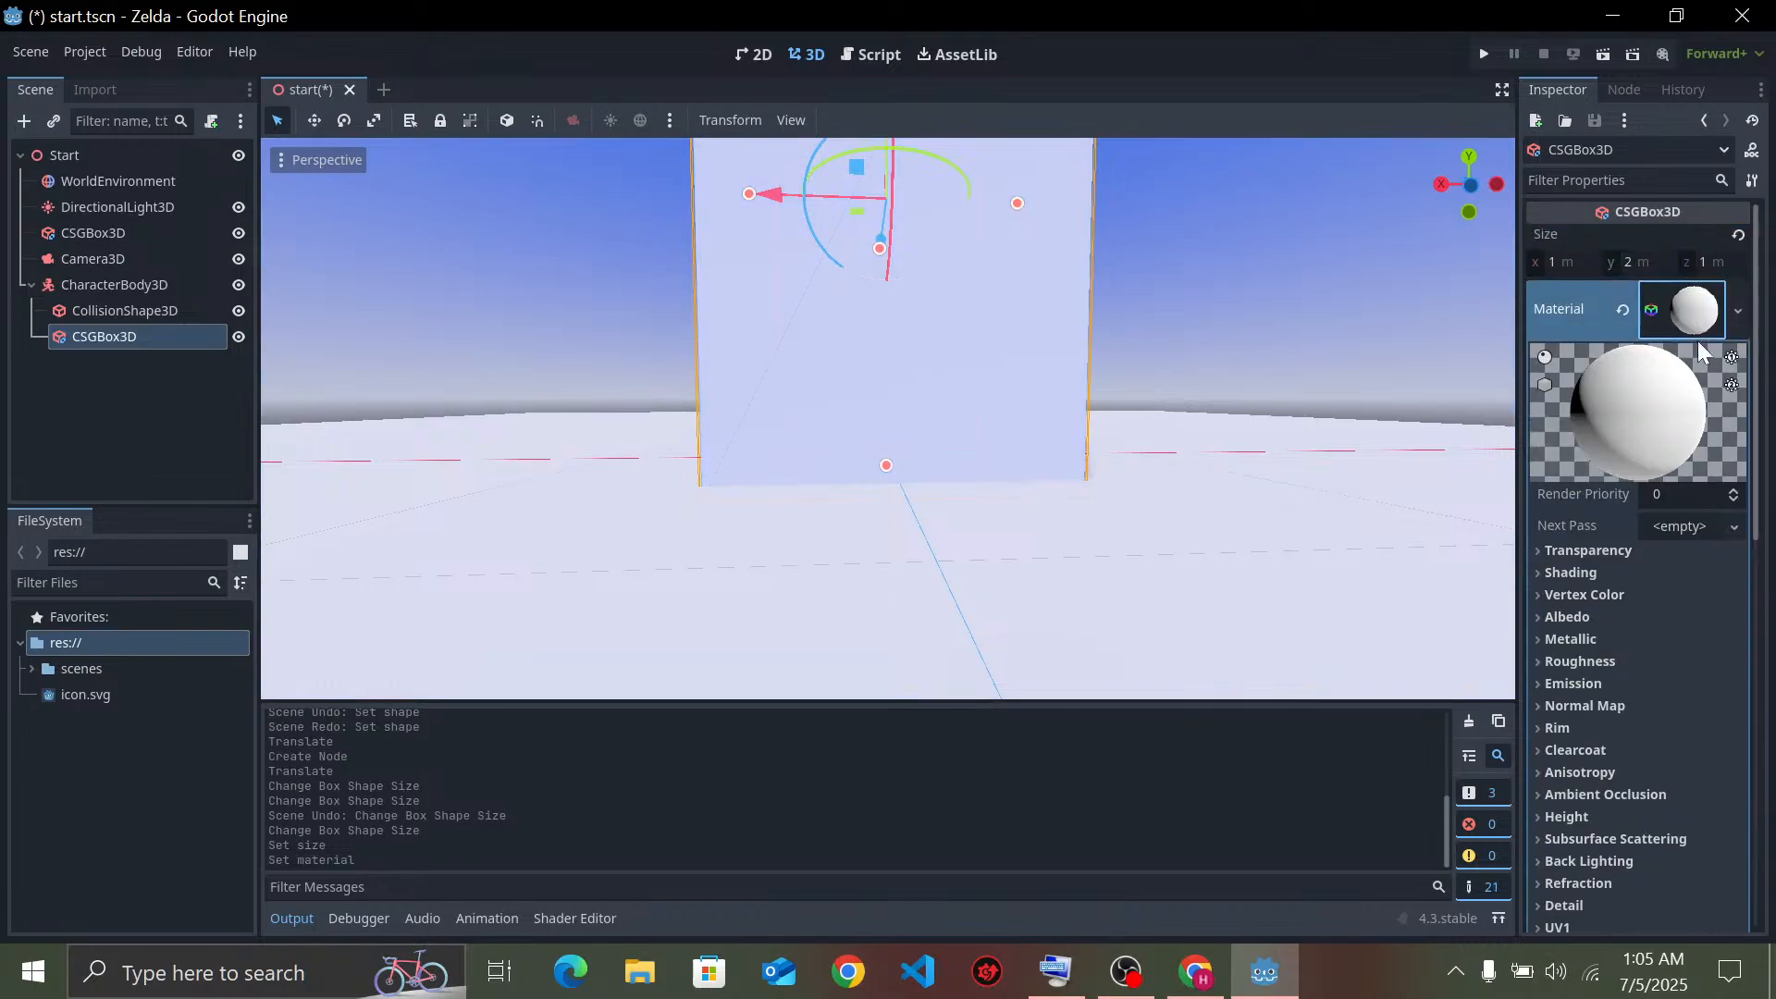
{"action": "left_click", "coordinate": [1570, 609]}
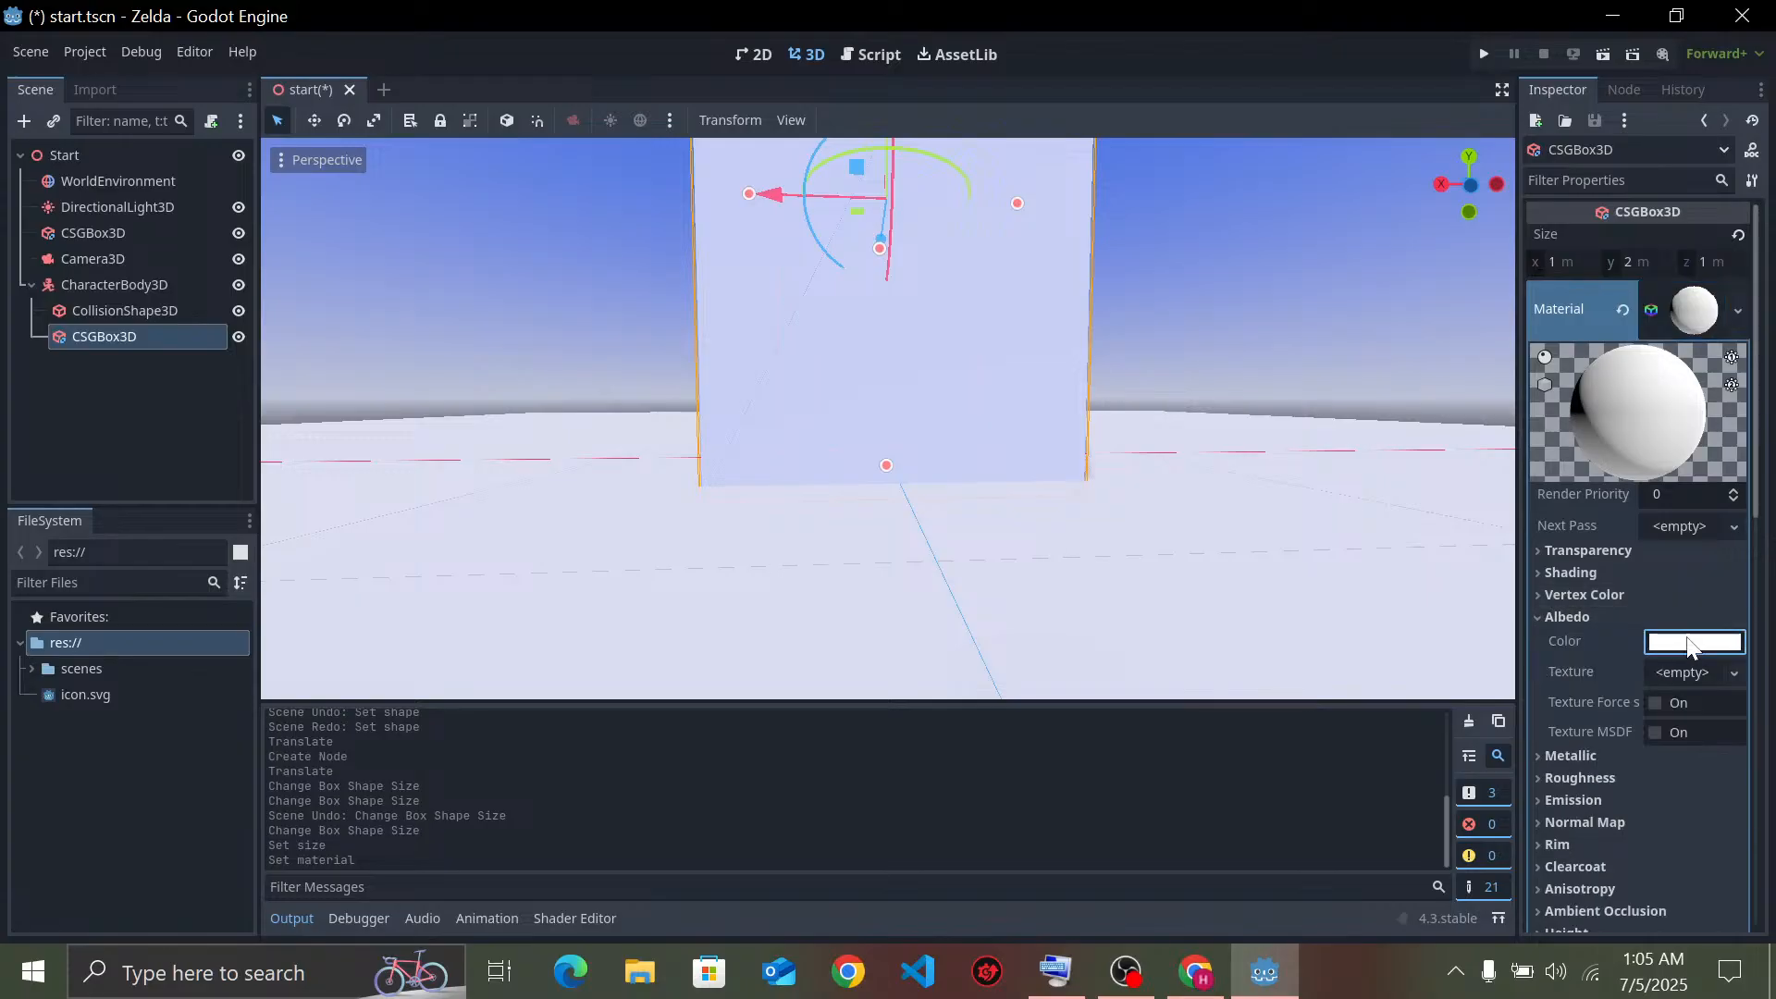
{"action": "left_click", "coordinate": [1694, 641]}
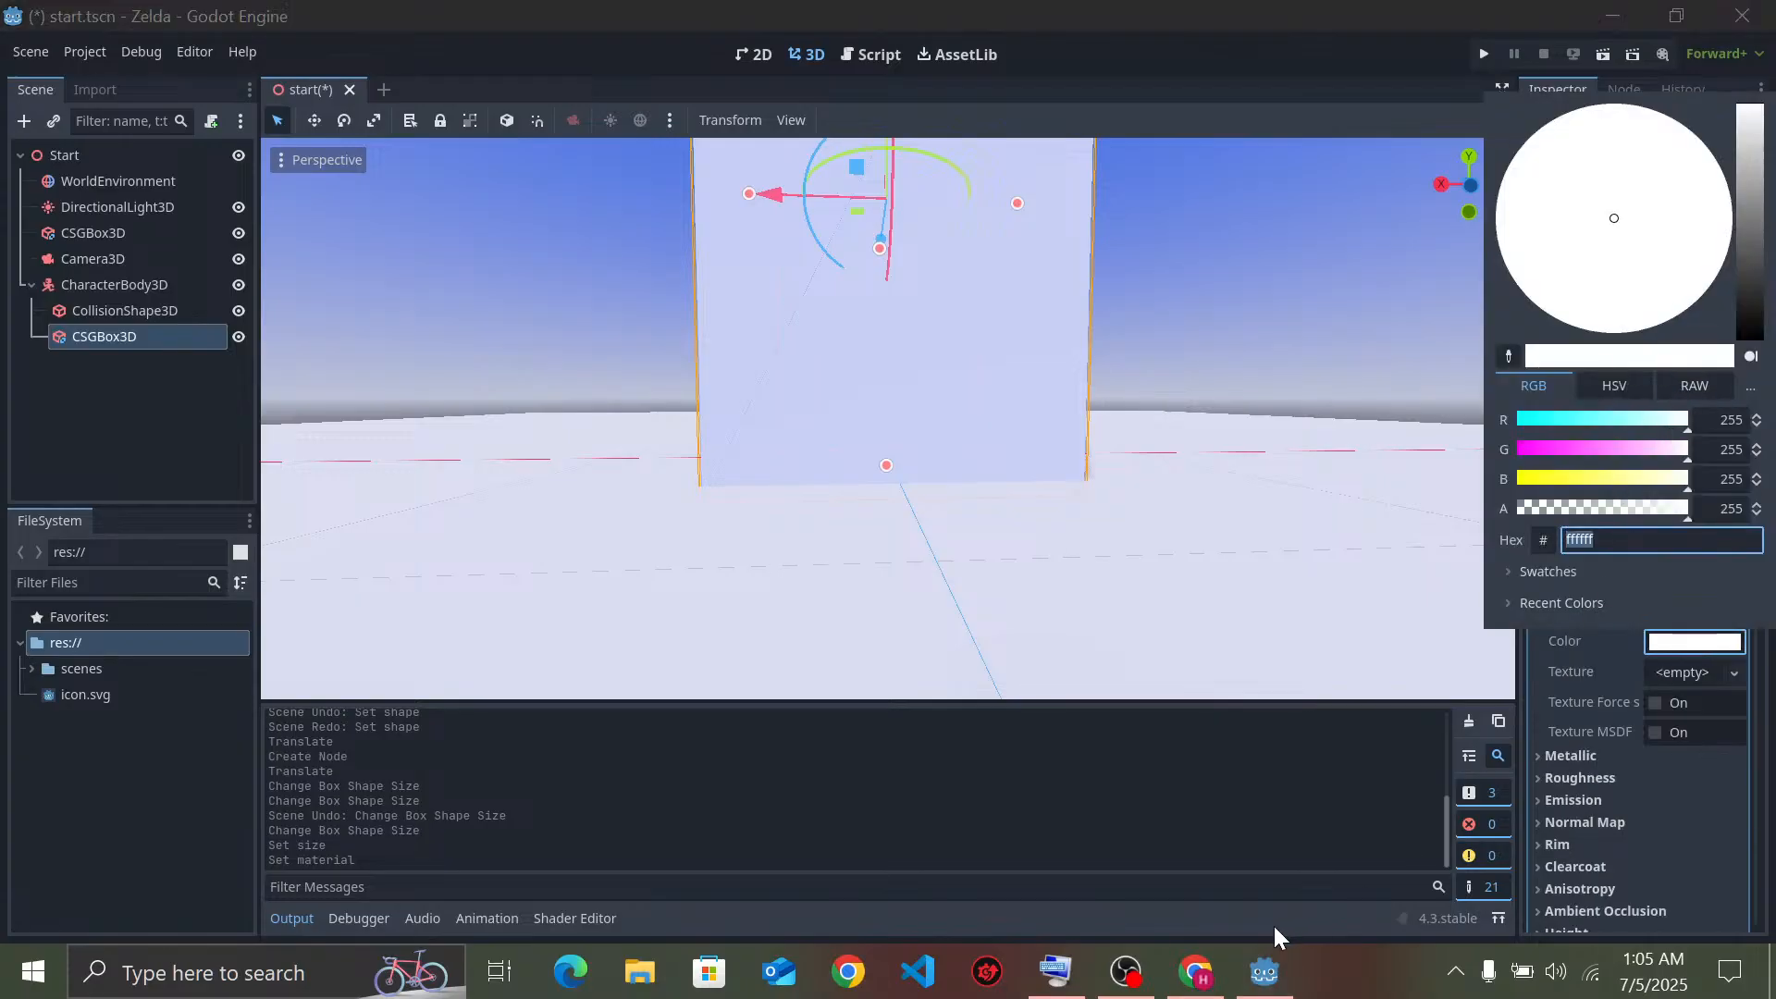
Switch to Chrome, rewind the tutorial to the albedo colour selection at 23:57 and pause it there
{"action": "left_click", "coordinate": [1192, 988]}
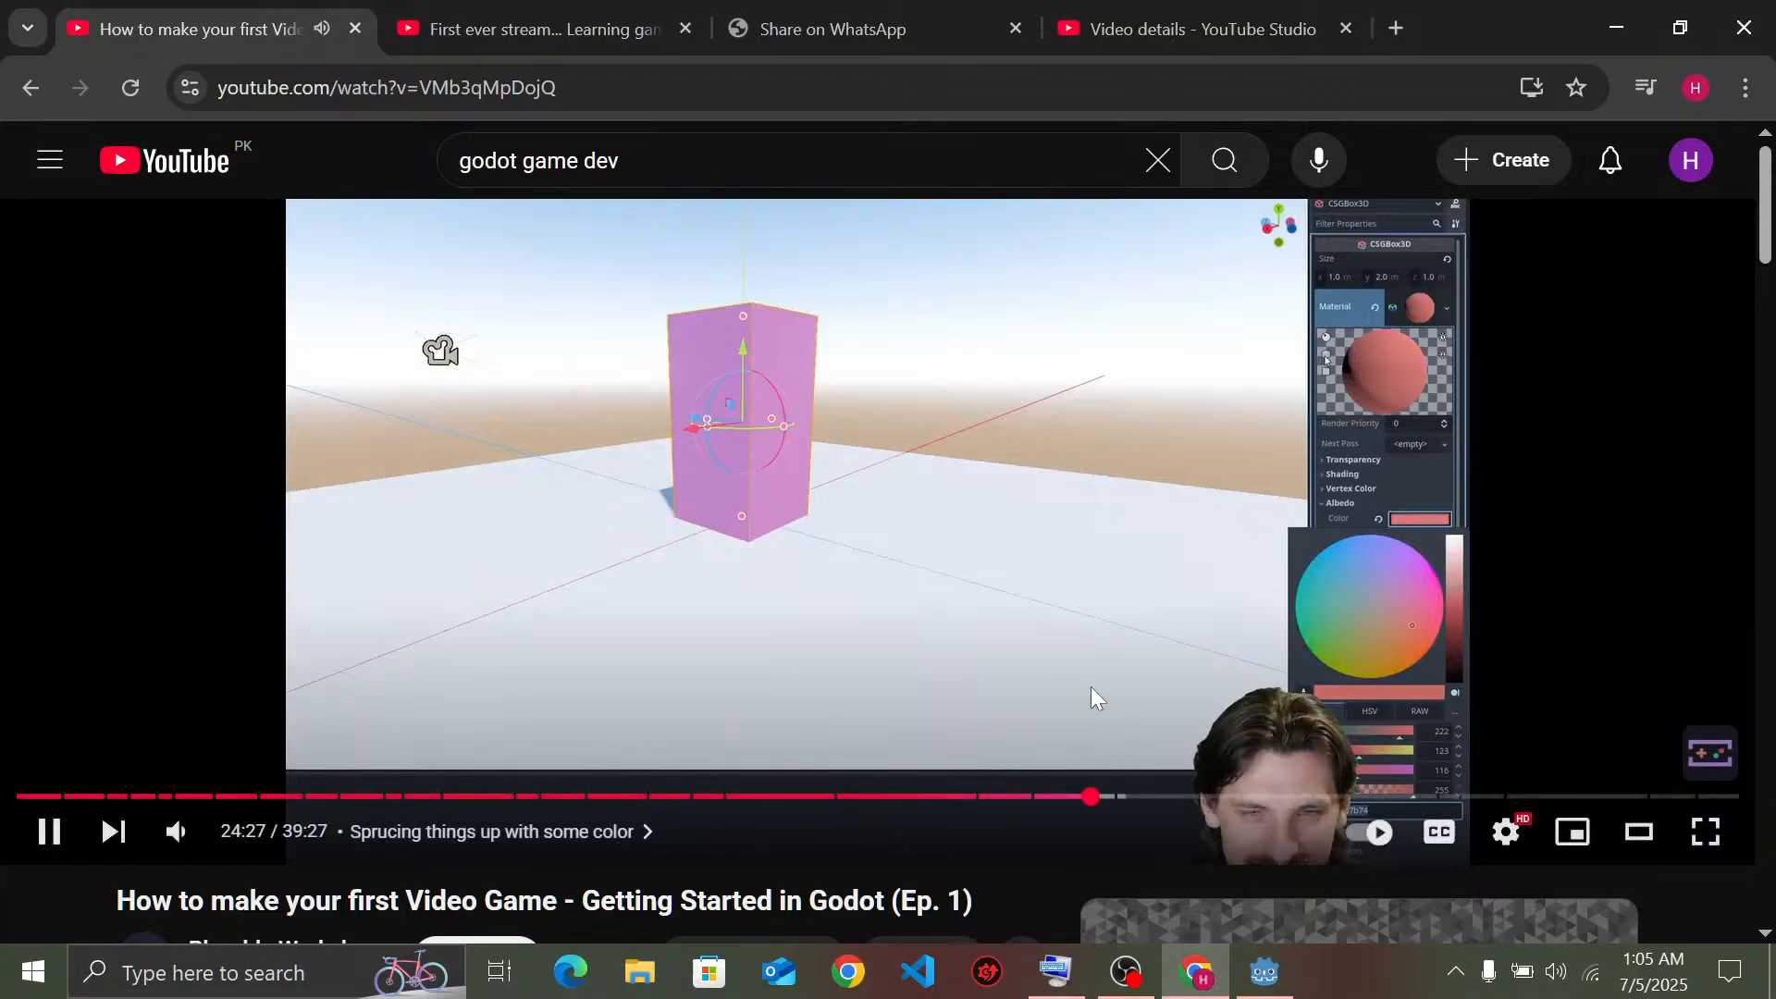
{"action": "key", "text": "Left"}
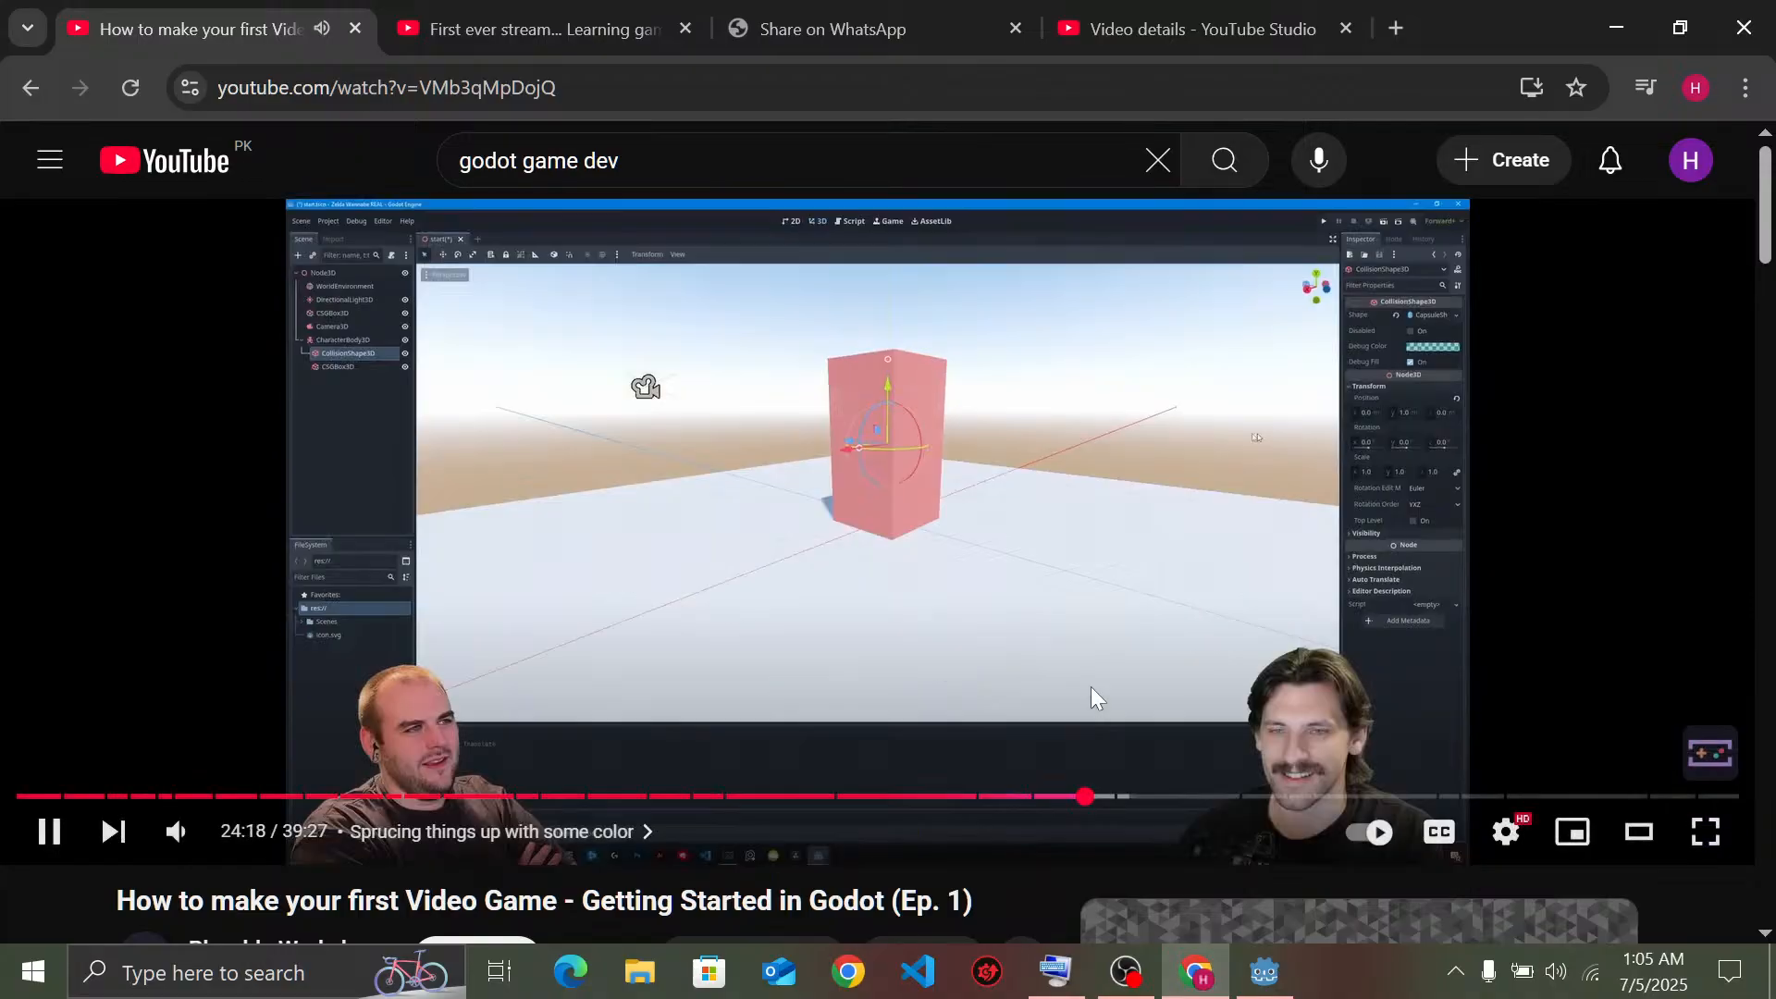
{"action": "key", "text": "Left"}
{"action": "key", "text": "Left"}
{"action": "key", "text": "Left"}
{"action": "key", "text": "Left"}
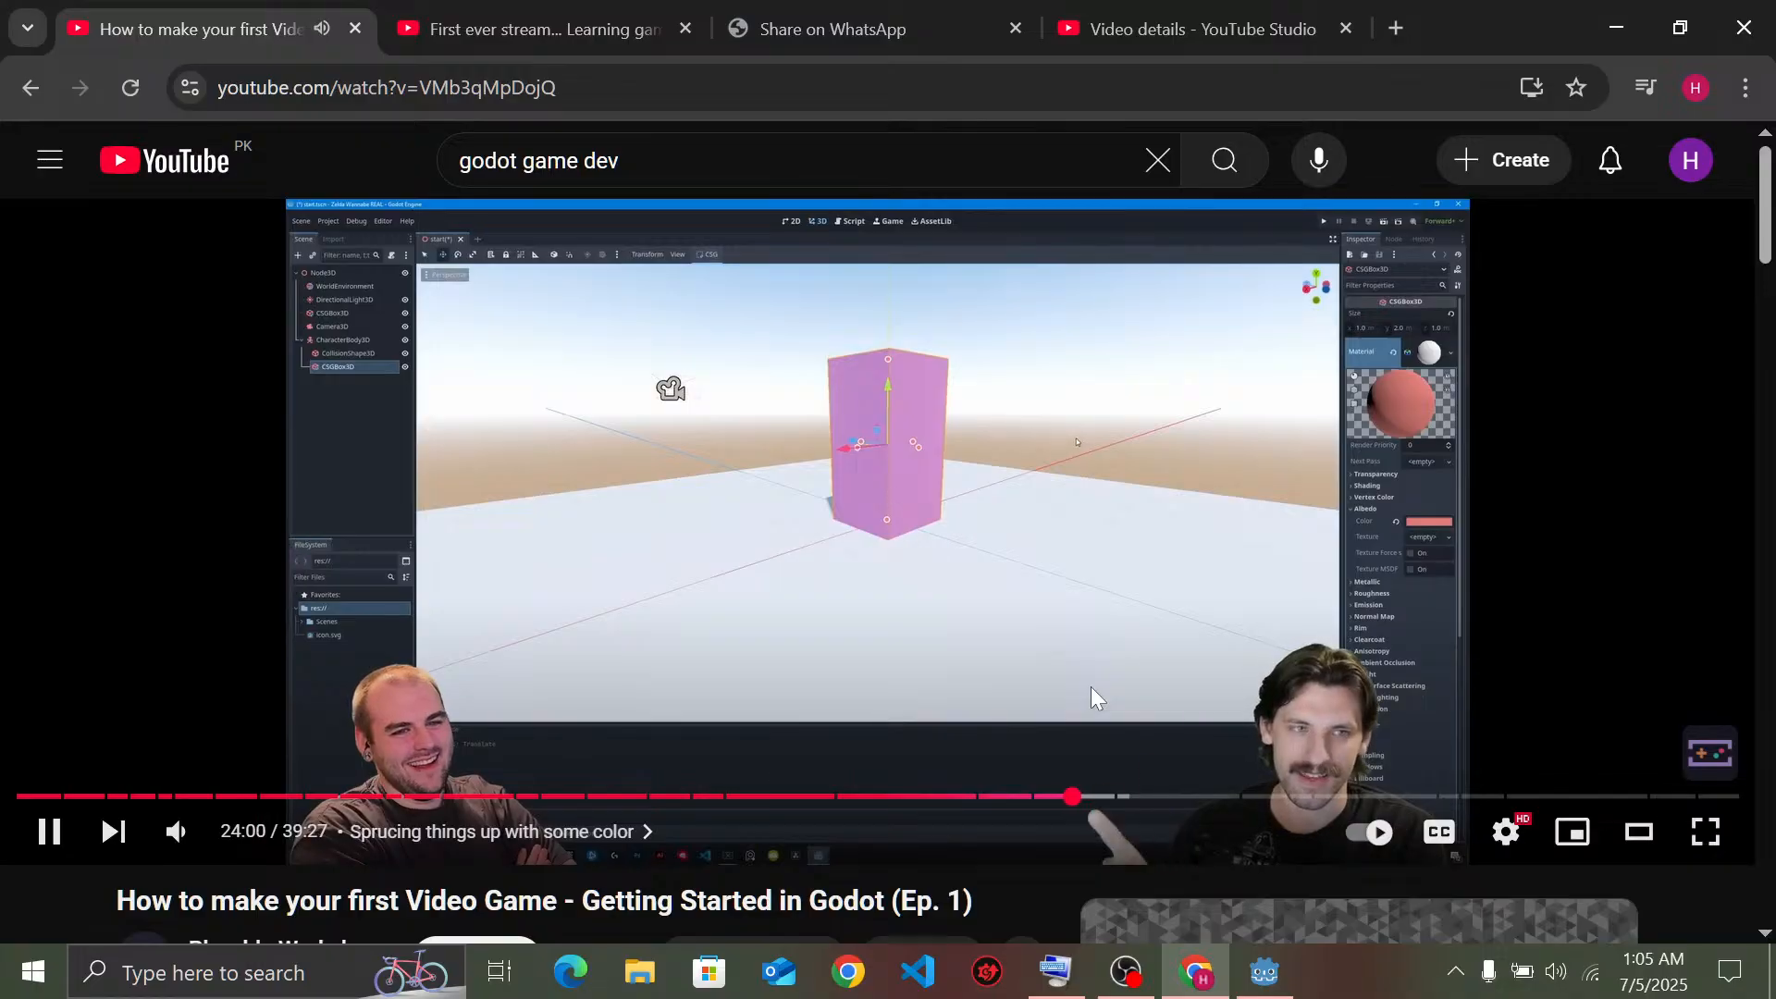
{"action": "key", "text": "Left"}
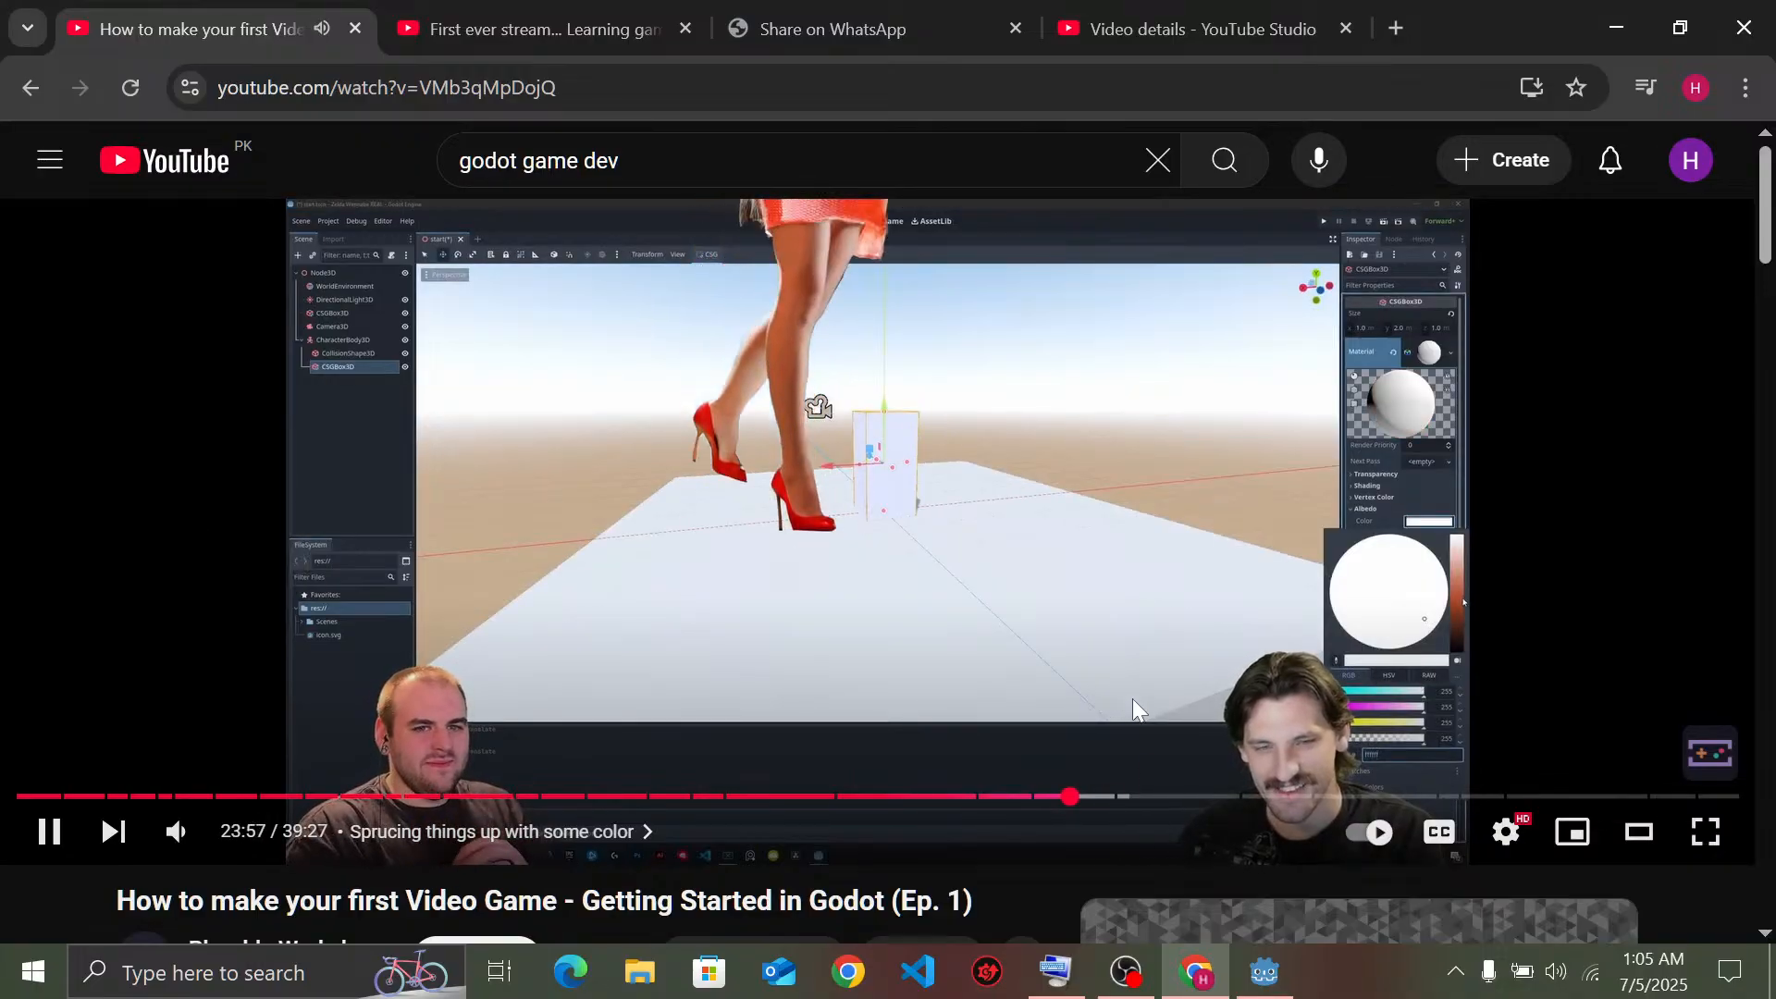
{"action": "key", "text": "space"}
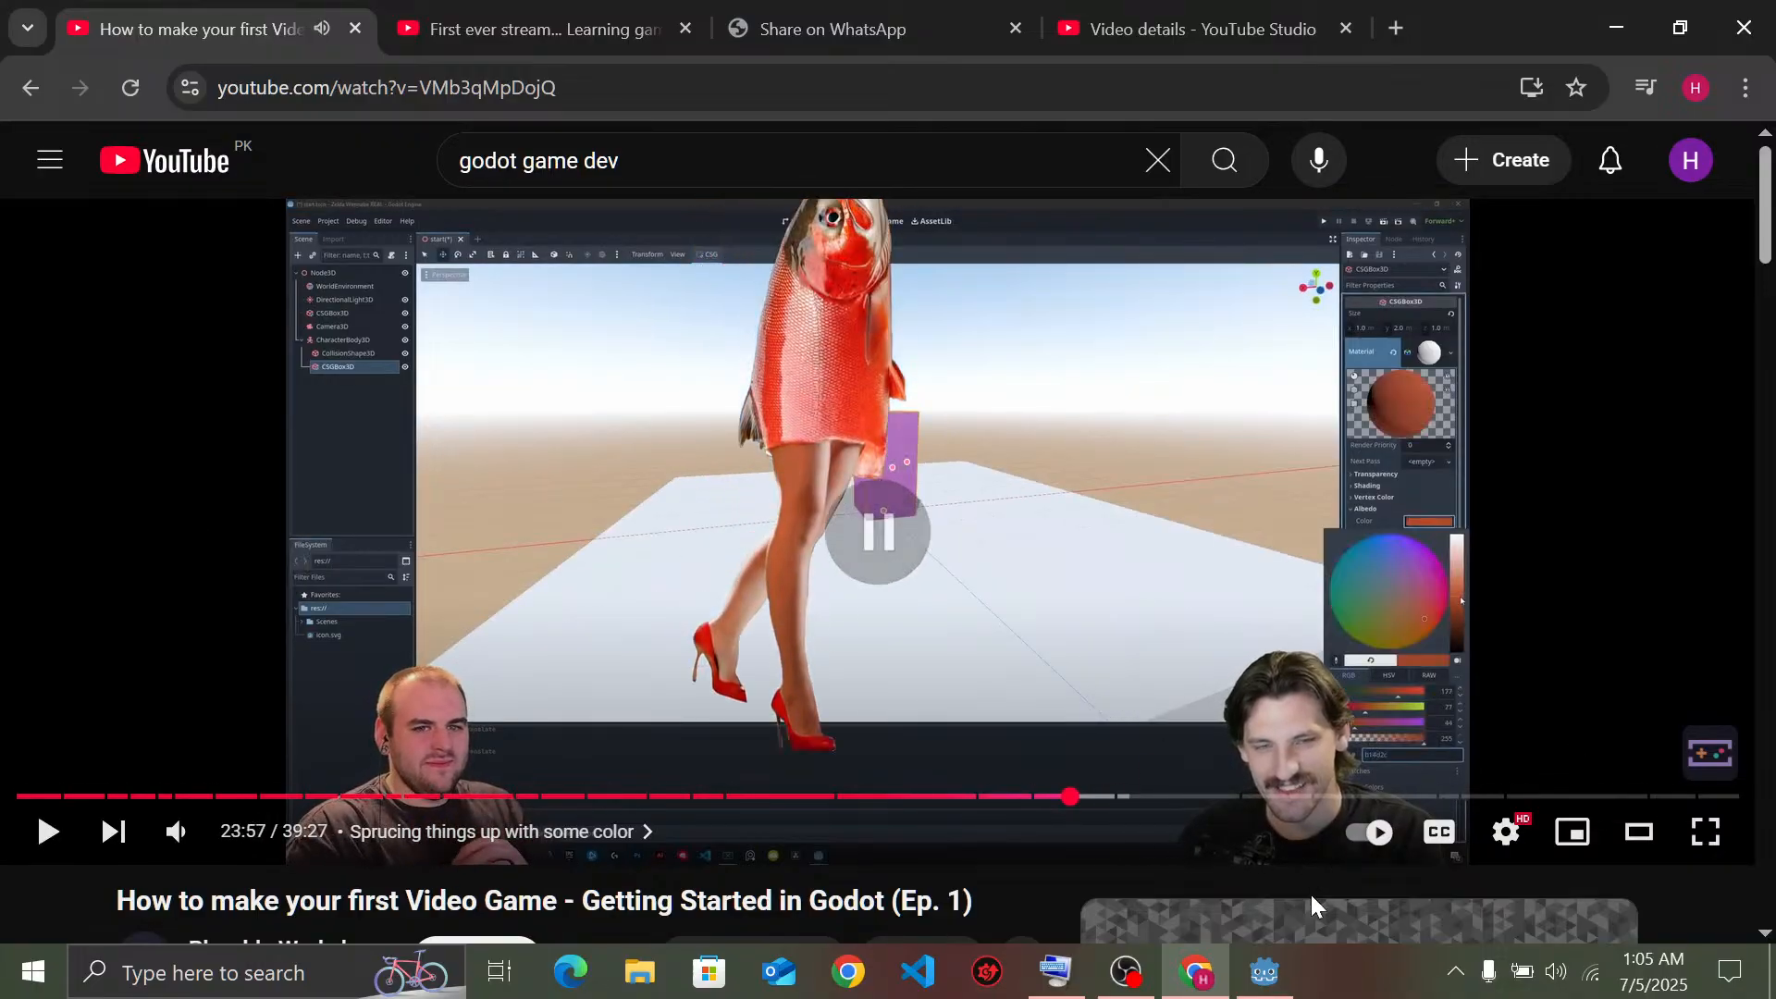
Switch back to Godot and set the player box material's albedo colour to a muted pinkish red
{"action": "left_click", "coordinate": [1264, 971]}
{"action": "left_click", "coordinate": [1676, 642]}
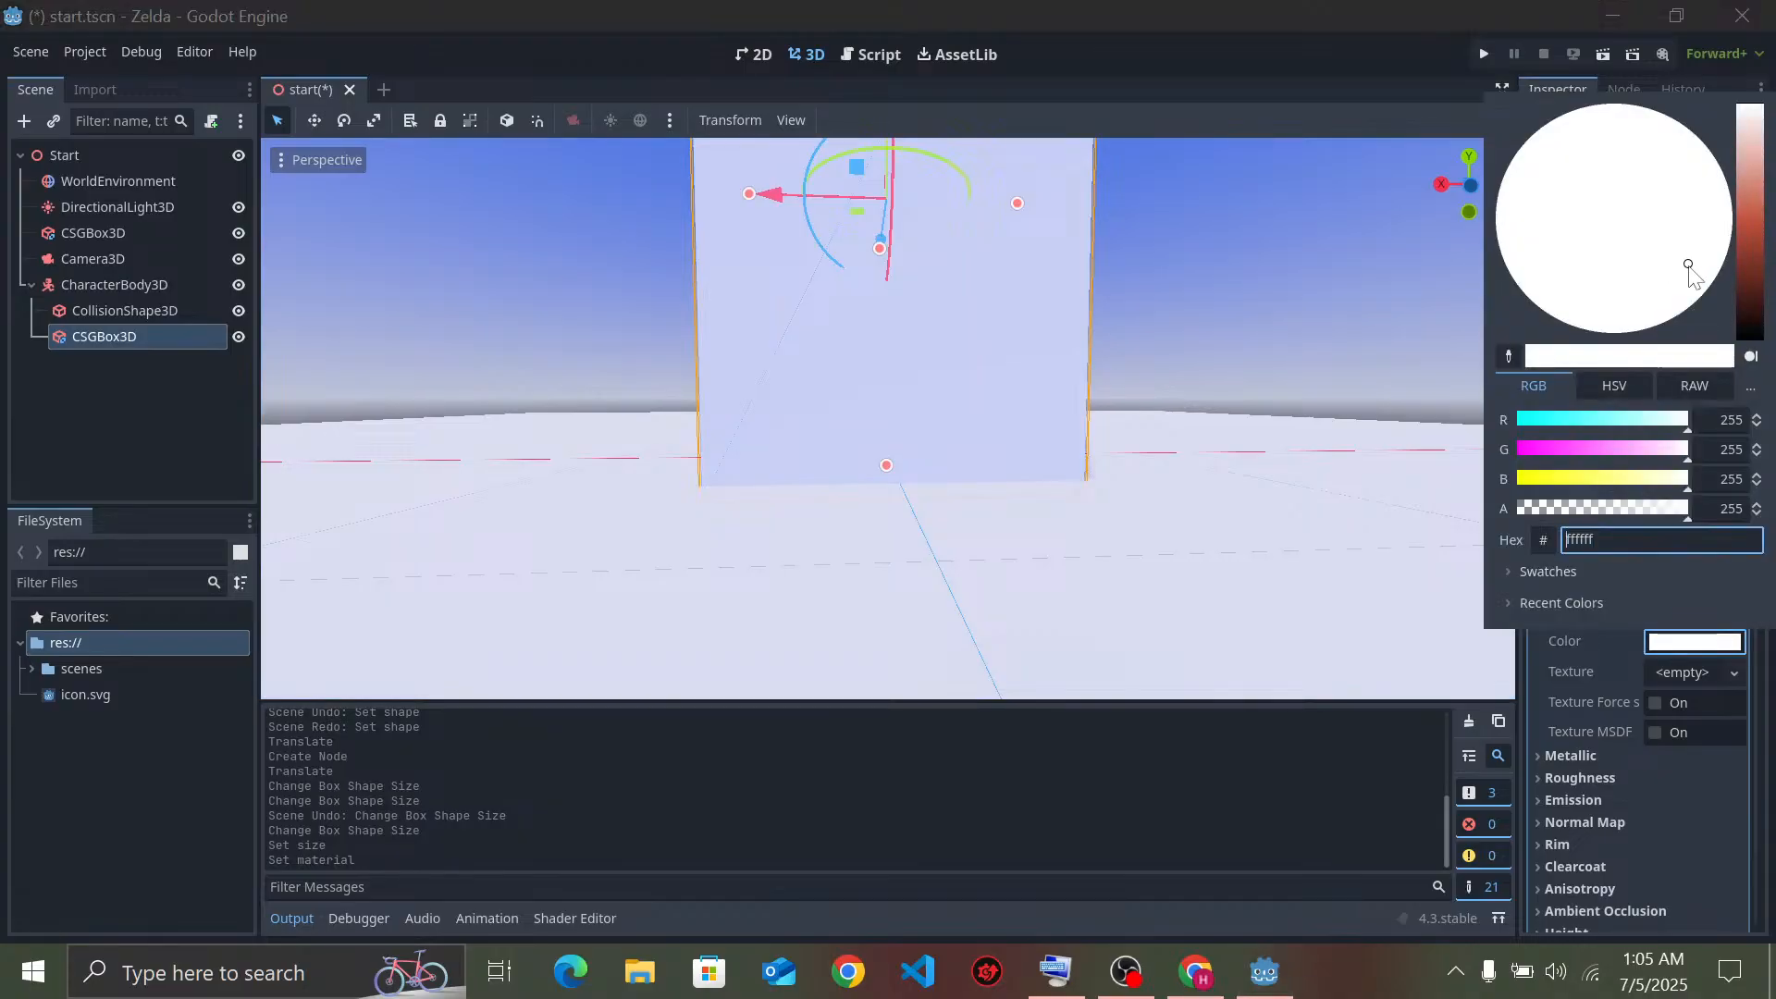
{"action": "mouse_move", "coordinate": [1756, 211]}
{"action": "left_mouse_down"}
{"action": "mouse_move", "coordinate": [1758, 243]}
{"action": "mouse_move", "coordinate": [1686, 245]}
{"action": "left_mouse_up"}
{"action": "left_click", "coordinate": [639, 265]}
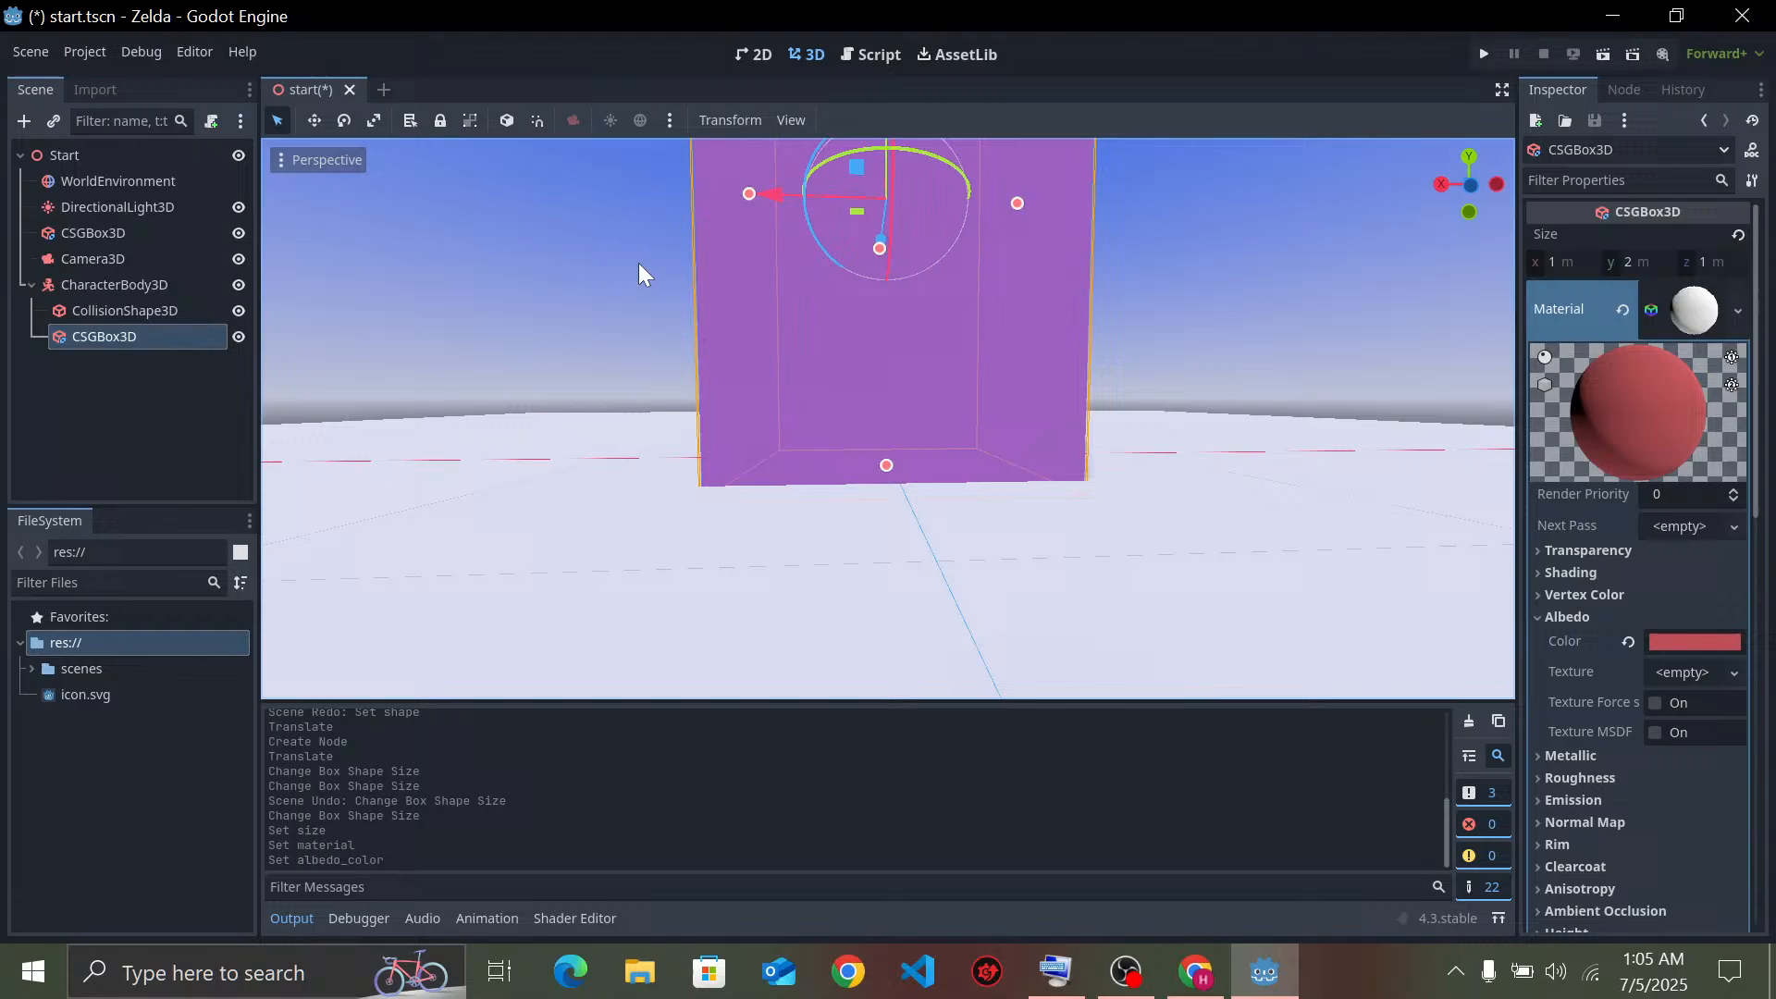
Deselect the player box and examine it on the floor platform from several distances and angles
{"action": "left_click", "coordinate": [402, 269]}
{"action": "scroll", "coordinate": [944, 337], "scroll_direction": "down", "scroll_amount": 10}
{"action": "scroll", "coordinate": [941, 325], "scroll_direction": "up", "scroll_amount": 5}
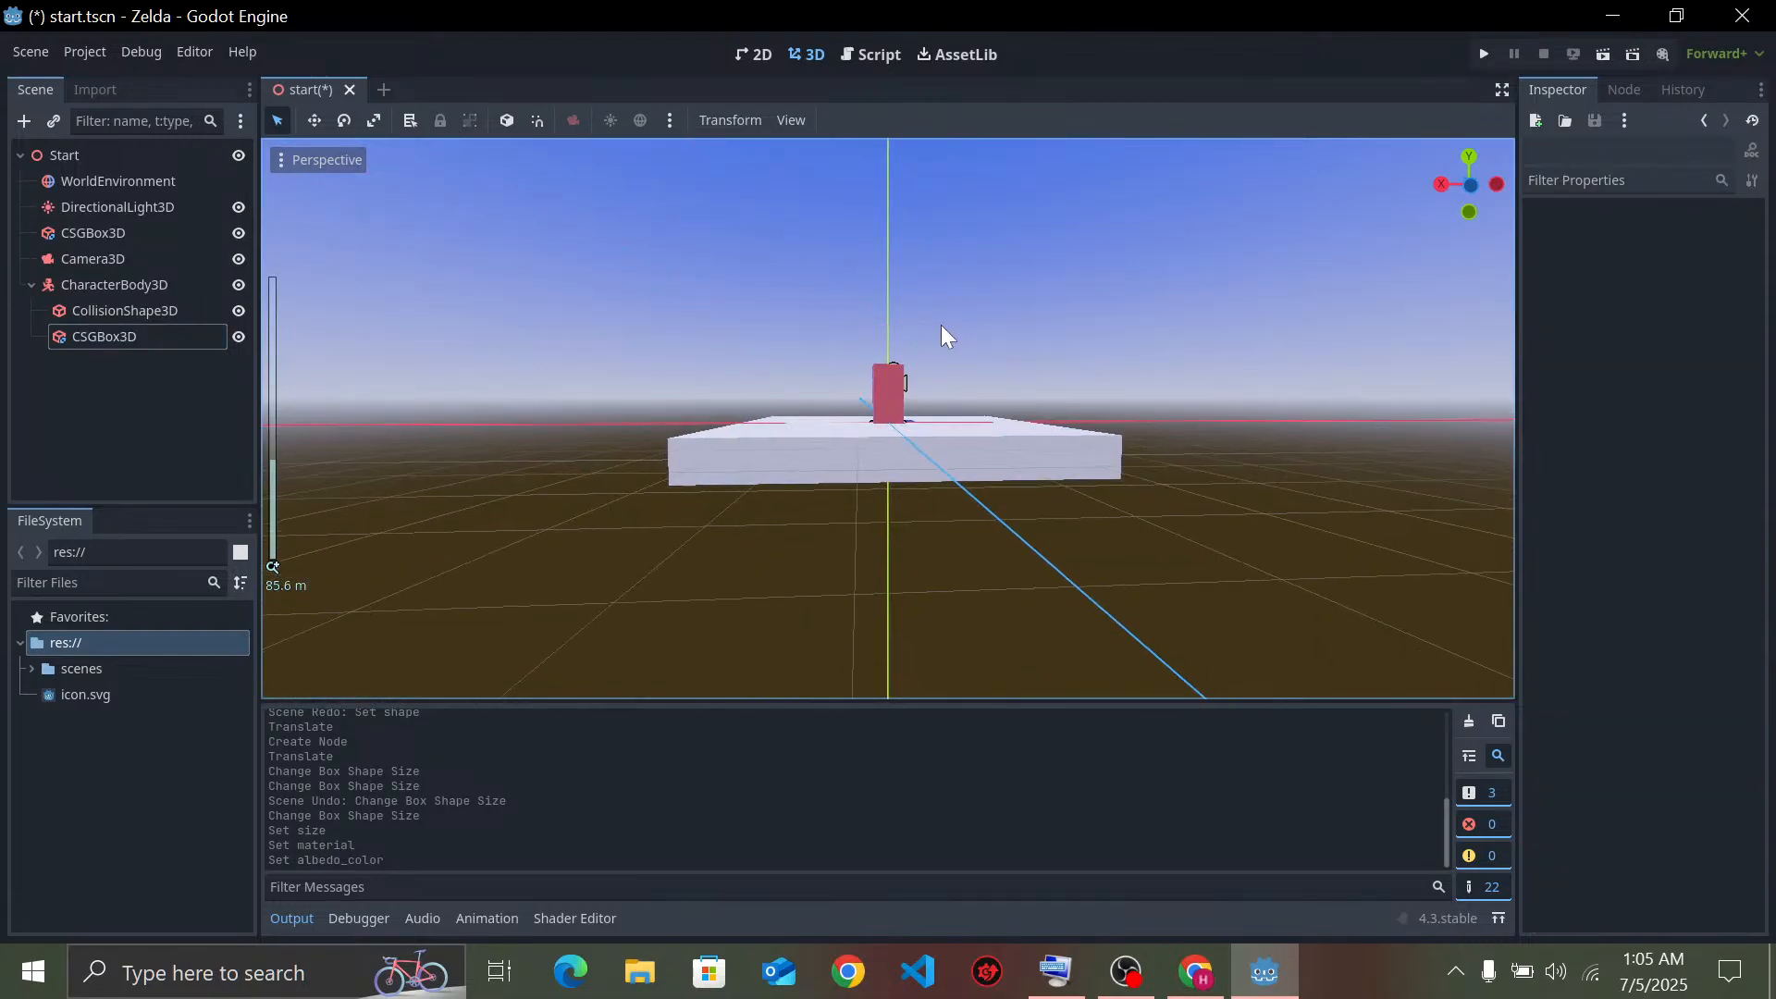
{"action": "right_click_drag", "start_coordinate": [942, 324], "coordinate": [942, 278]}
{"action": "key", "text": "s"}
{"action": "right_click_drag", "start_coordinate": [942, 607], "coordinate": [910, 741]}
{"action": "key", "text": "w"}
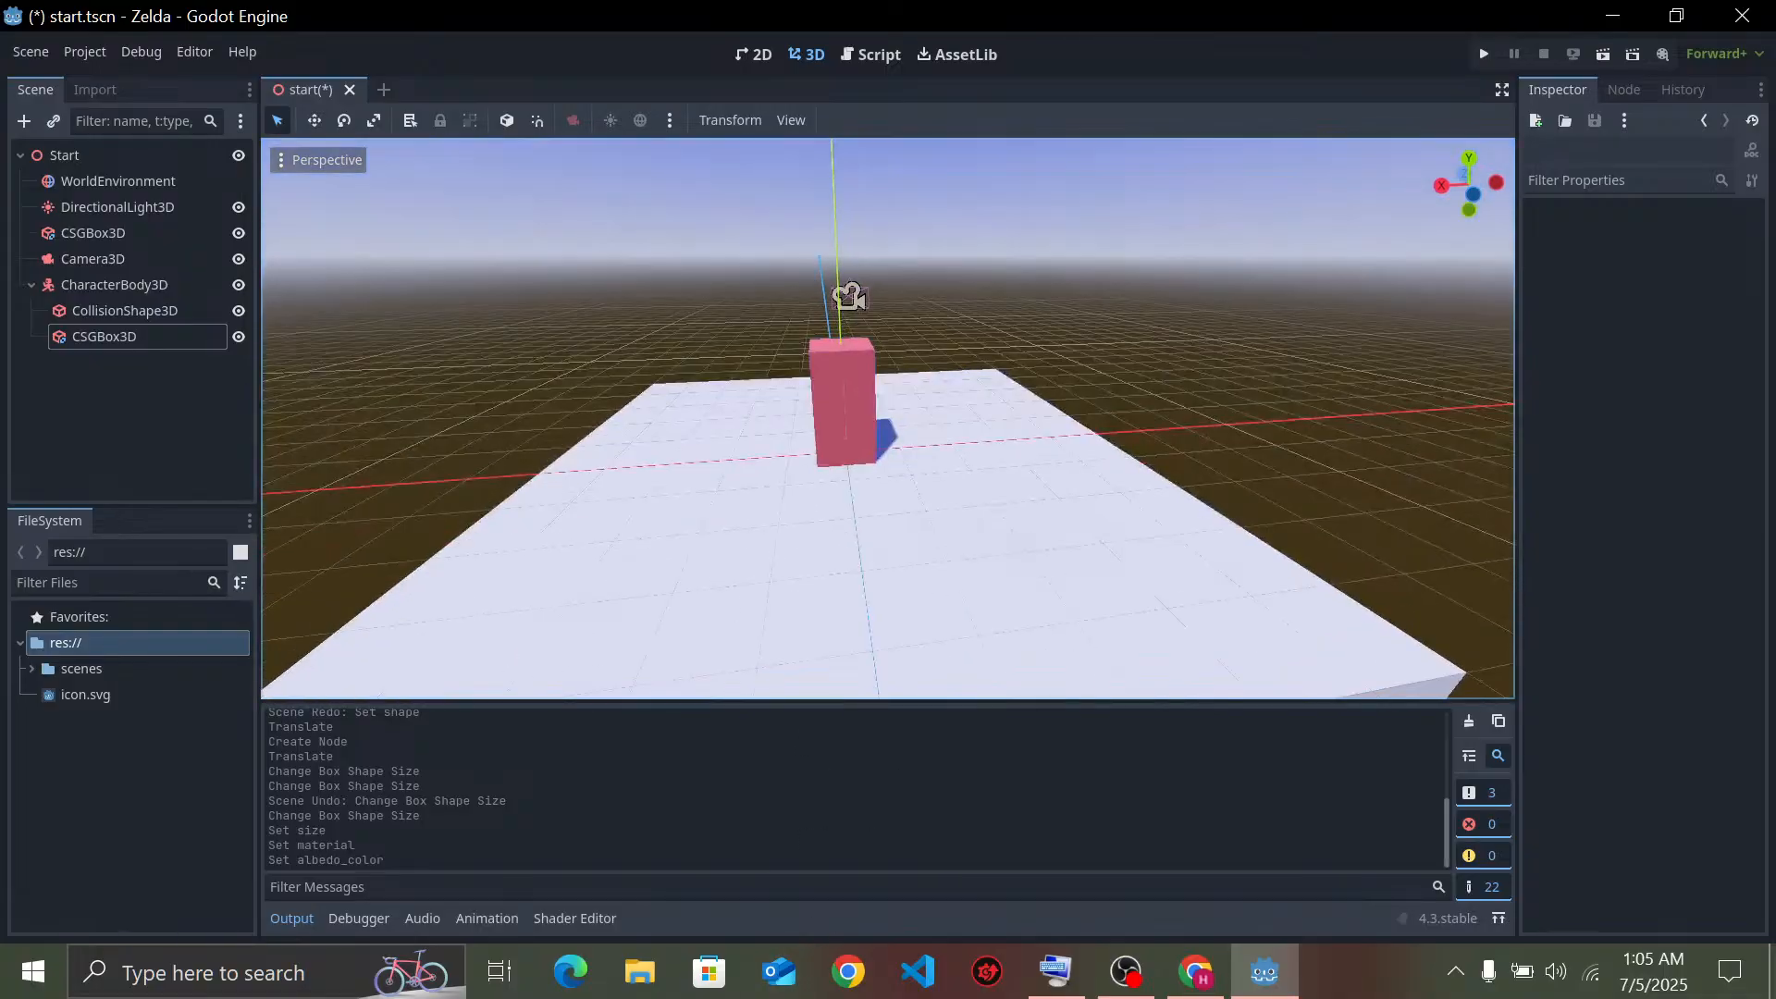
{"action": "middle_click_drag", "start_coordinate": [855, 474], "coordinate": [889, 470]}
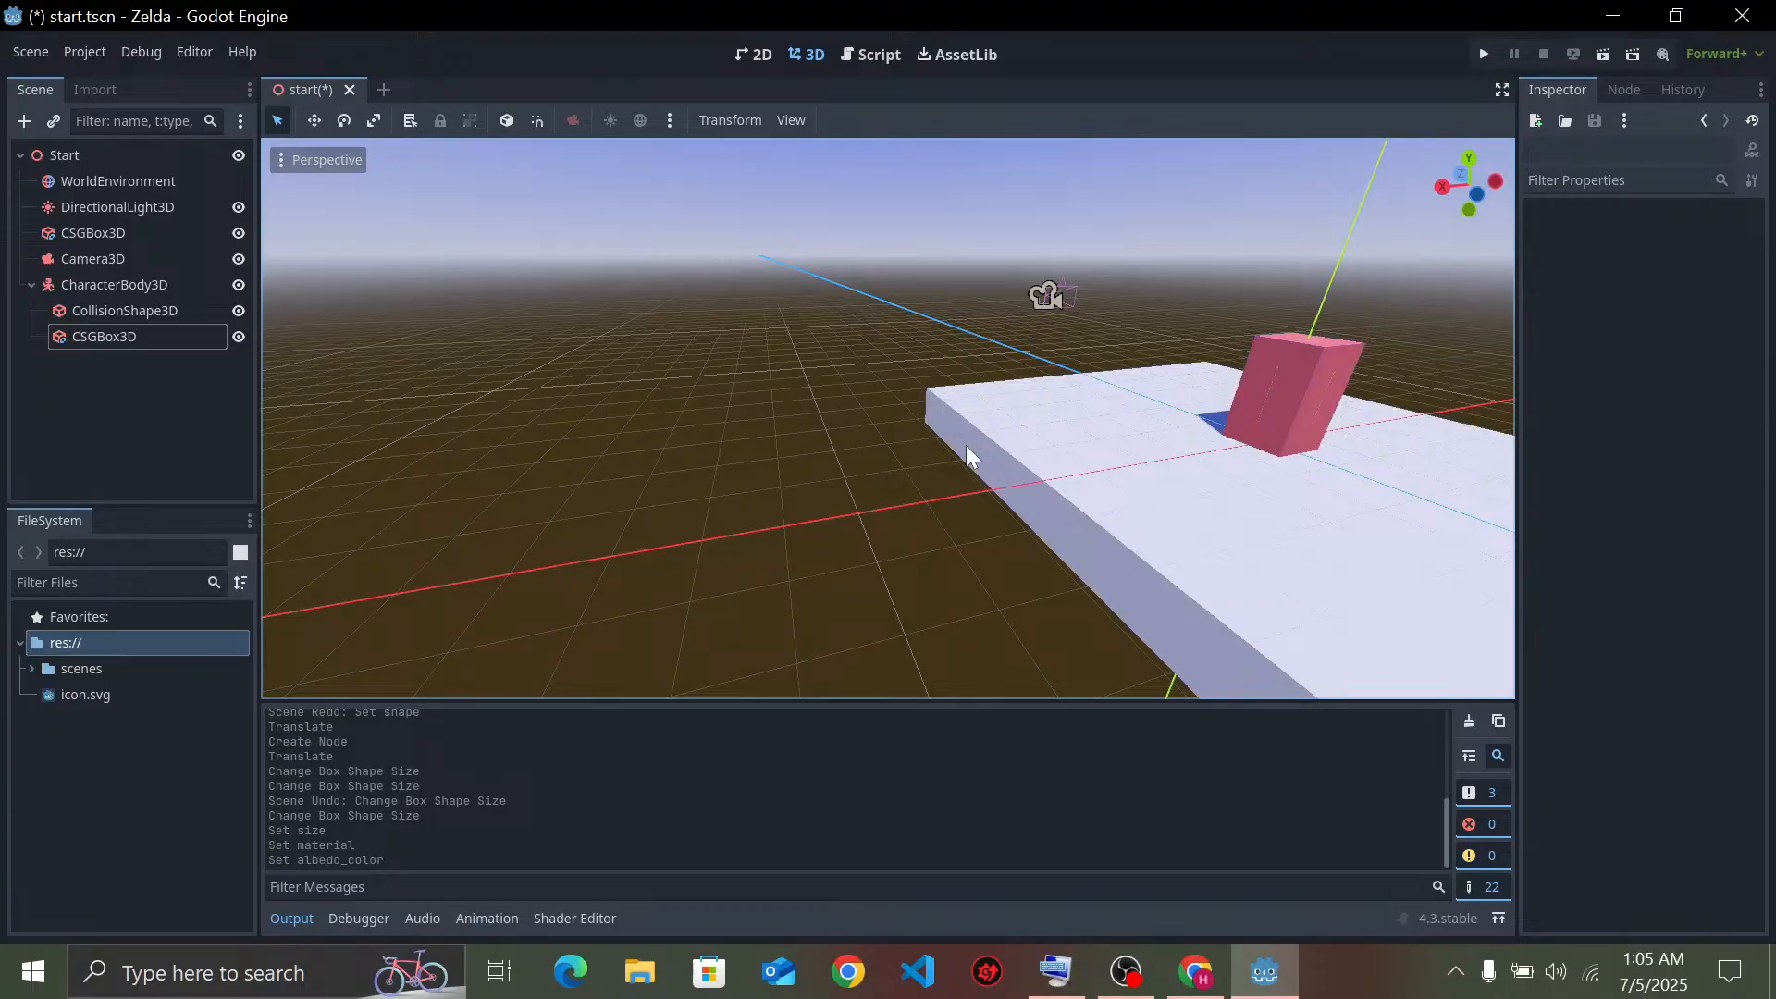
{"action": "middle_click_drag", "start_coordinate": [1194, 425], "coordinate": [1081, 430]}
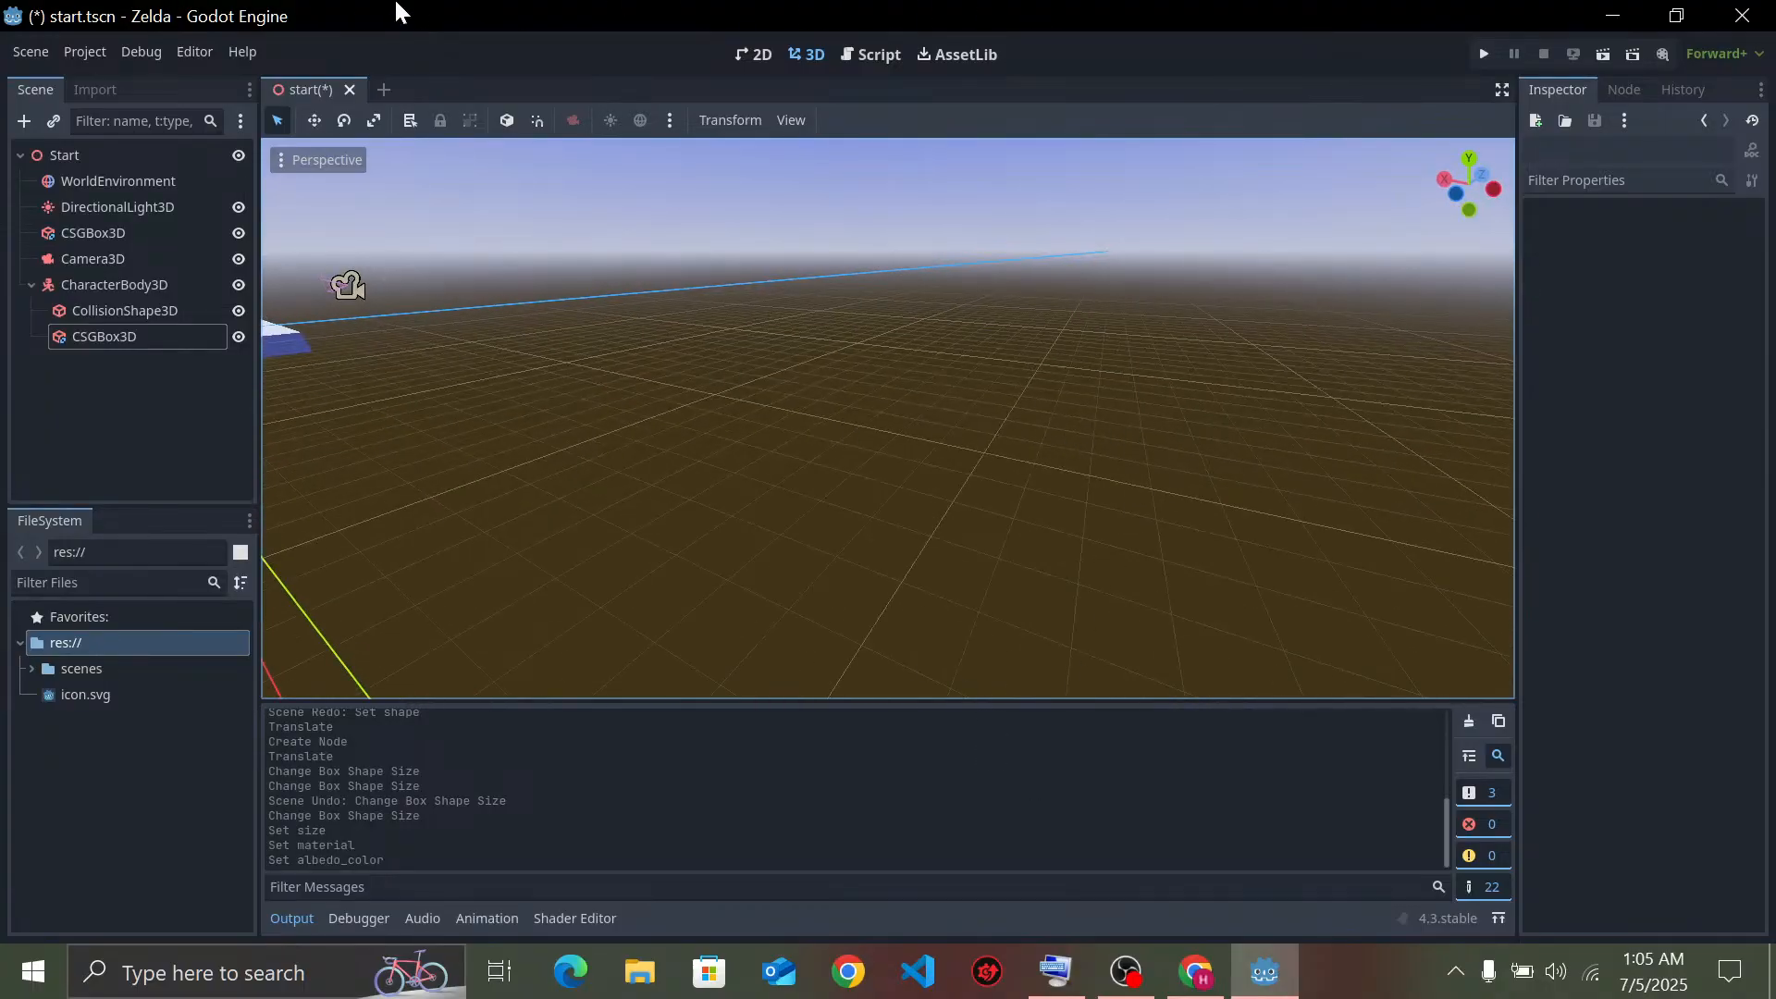
{"action": "middle_click_drag", "start_coordinate": [576, 339], "coordinate": [782, 338]}
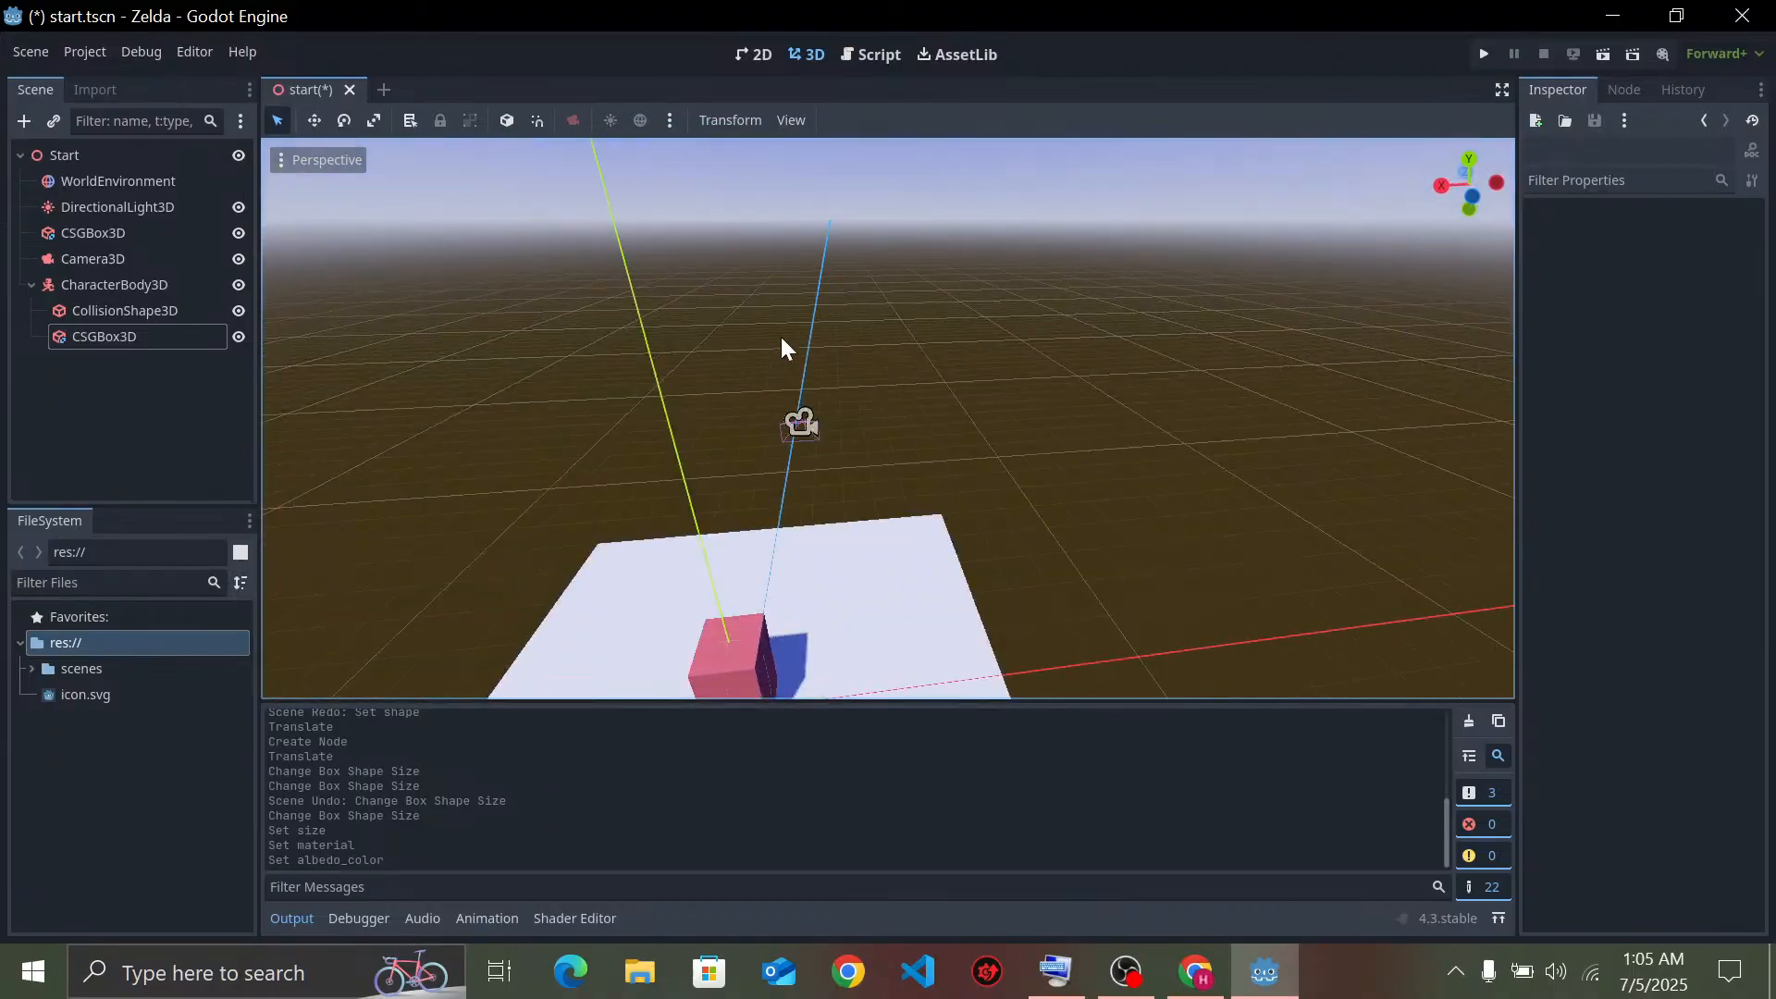
{"action": "middle_click_drag", "start_coordinate": [781, 447], "coordinate": [812, 524]}
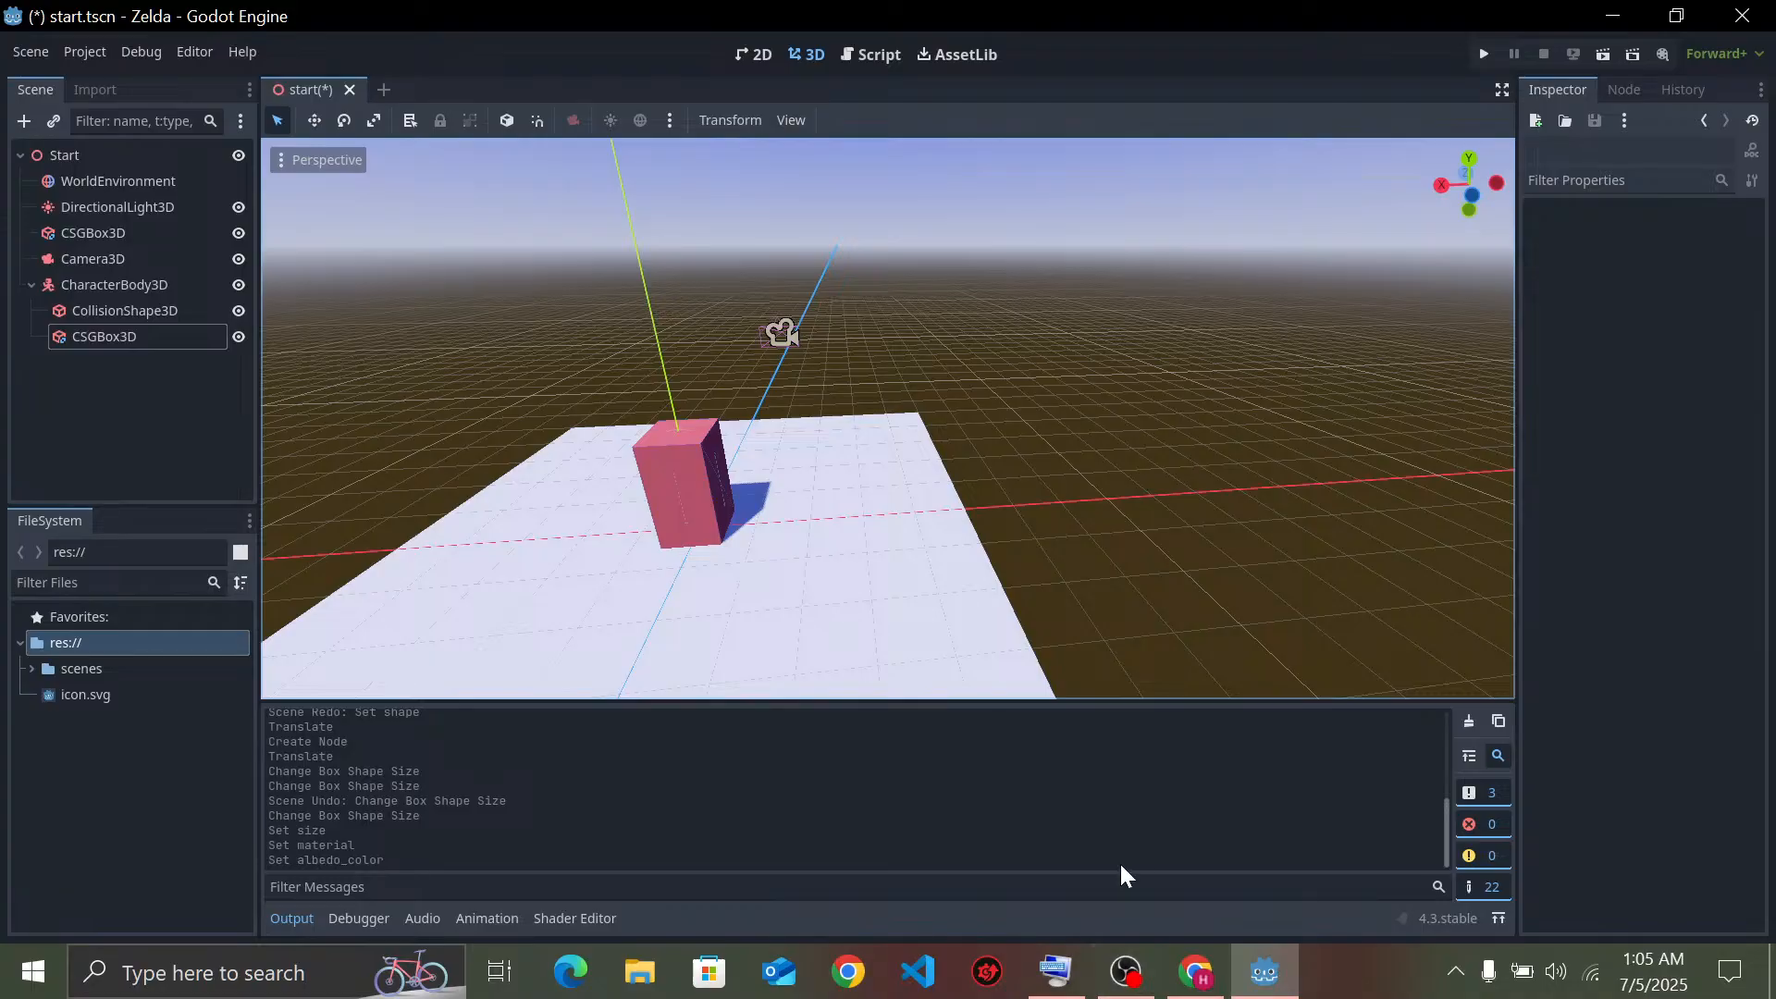
Switch to Chrome and watch the tutorial from 23:57 to 24:58, skipping ahead past the player box colouring
{"action": "left_click", "coordinate": [1193, 982]}
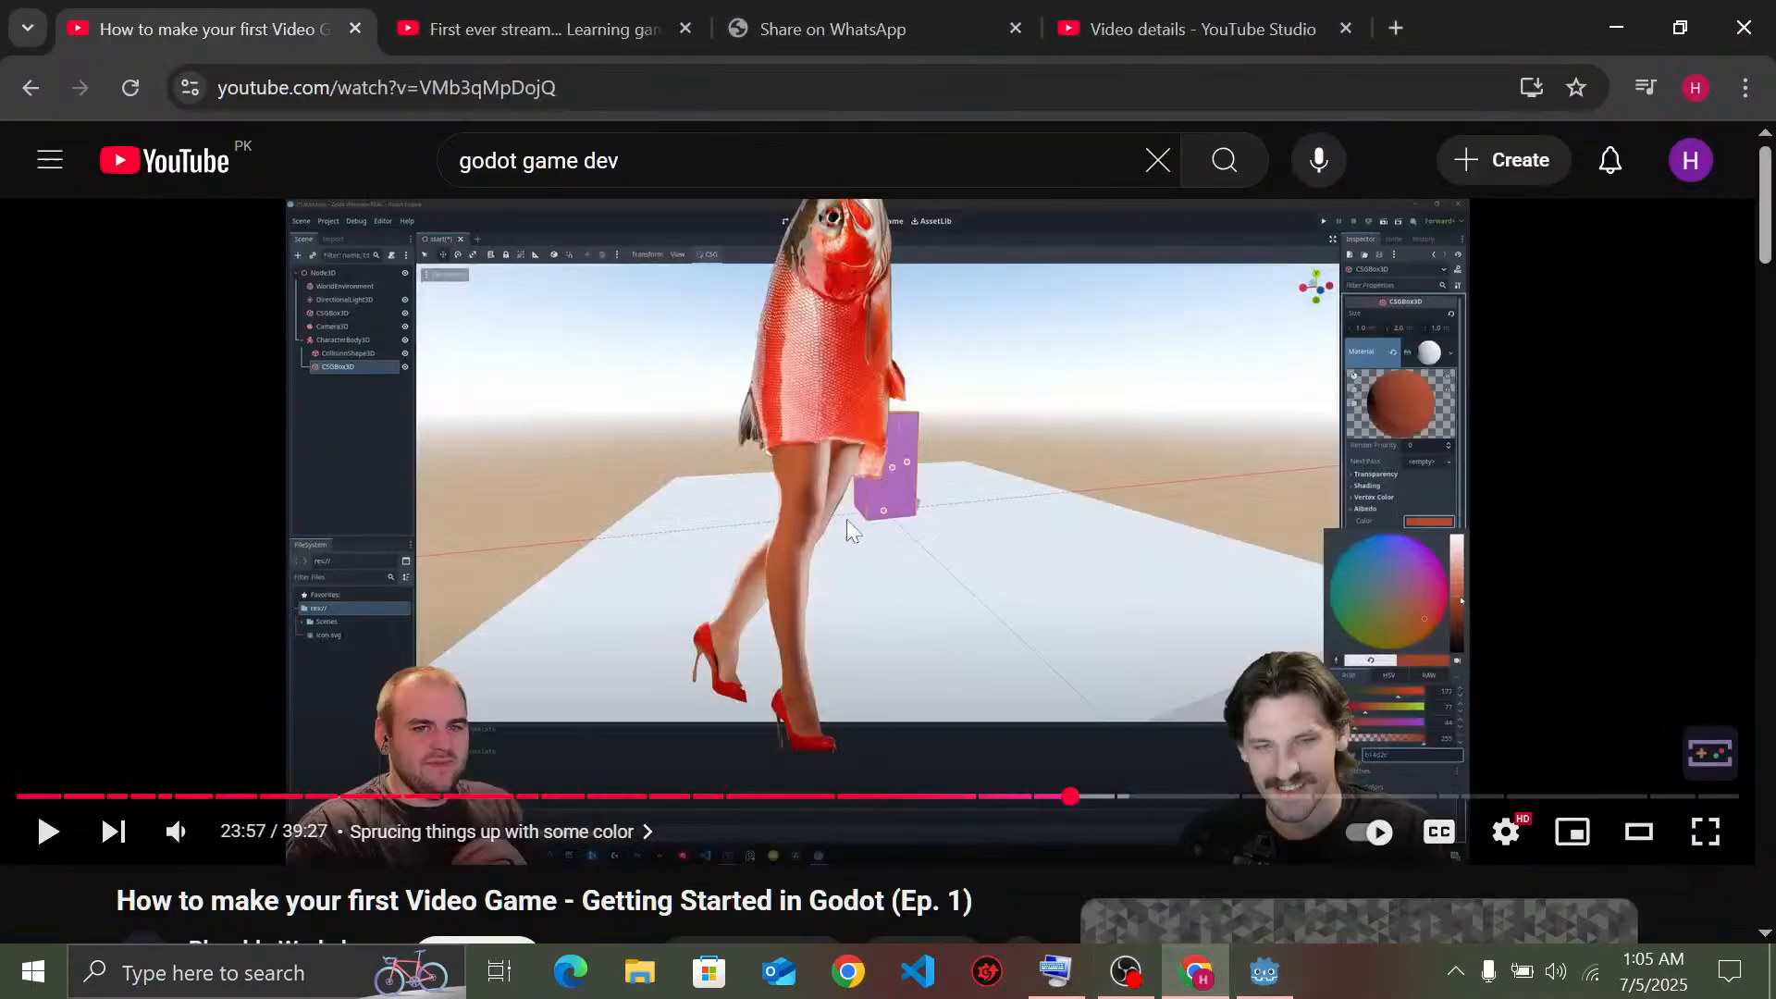
{"action": "left_click", "coordinate": [847, 519]}
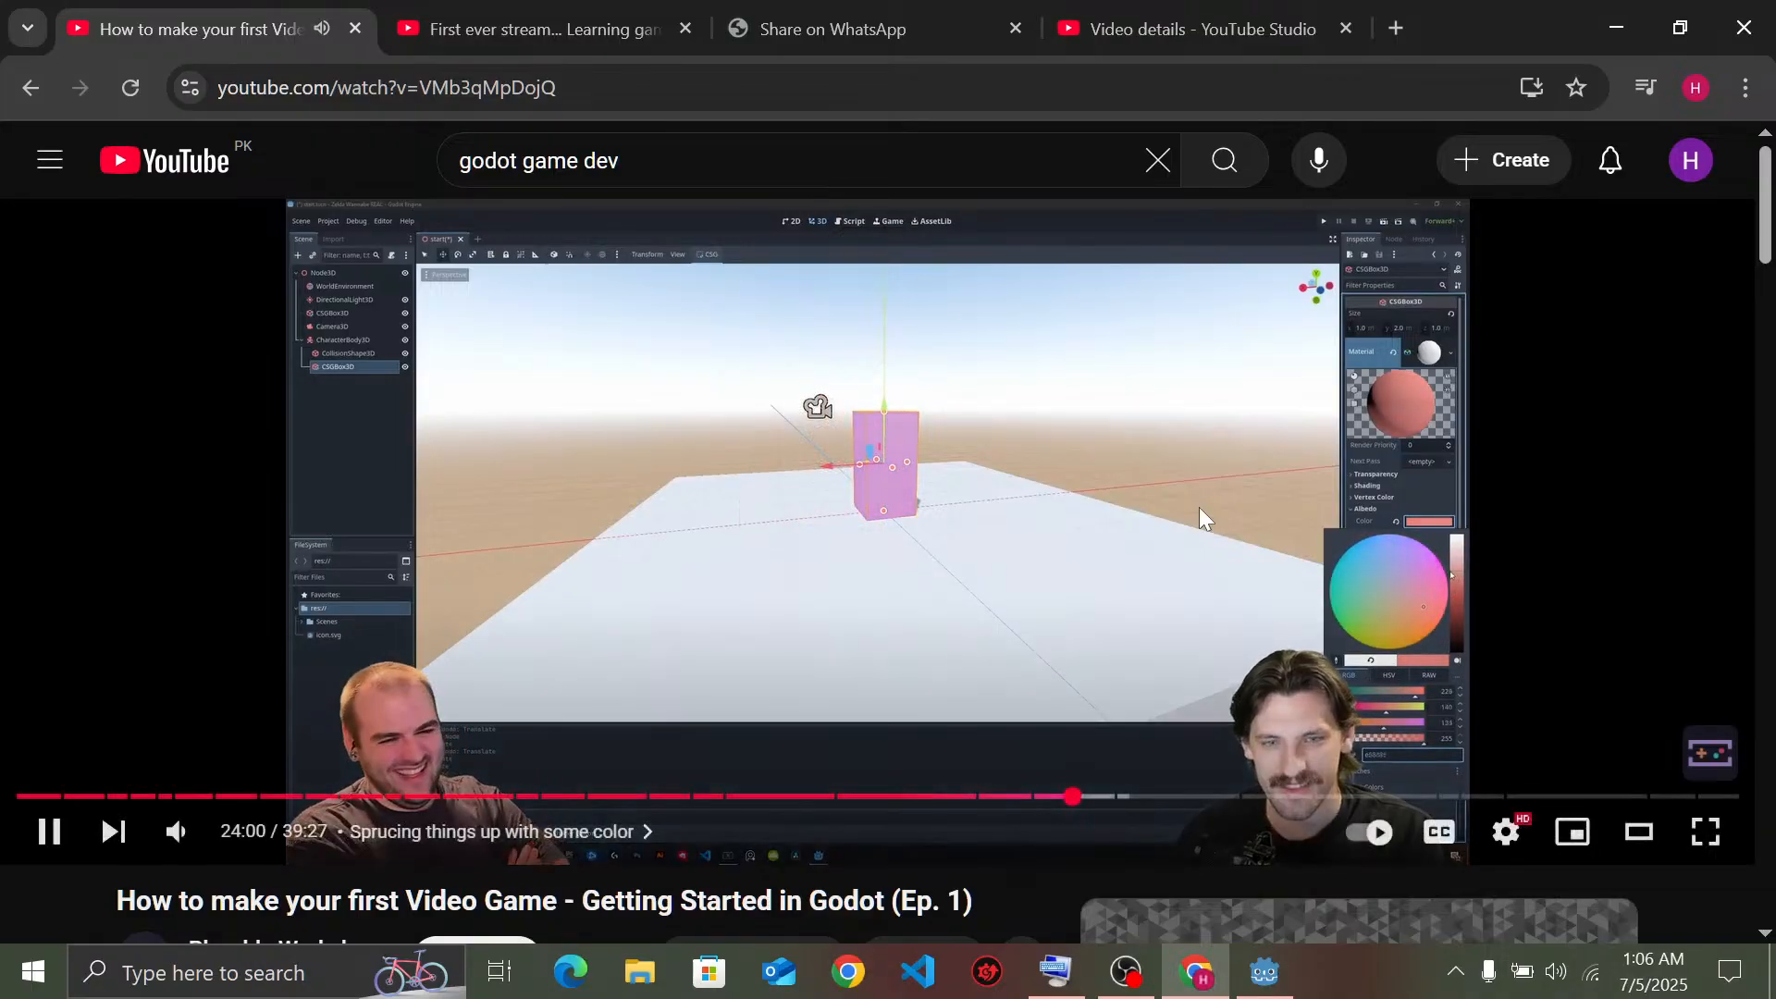
{"action": "key", "text": "Right"}
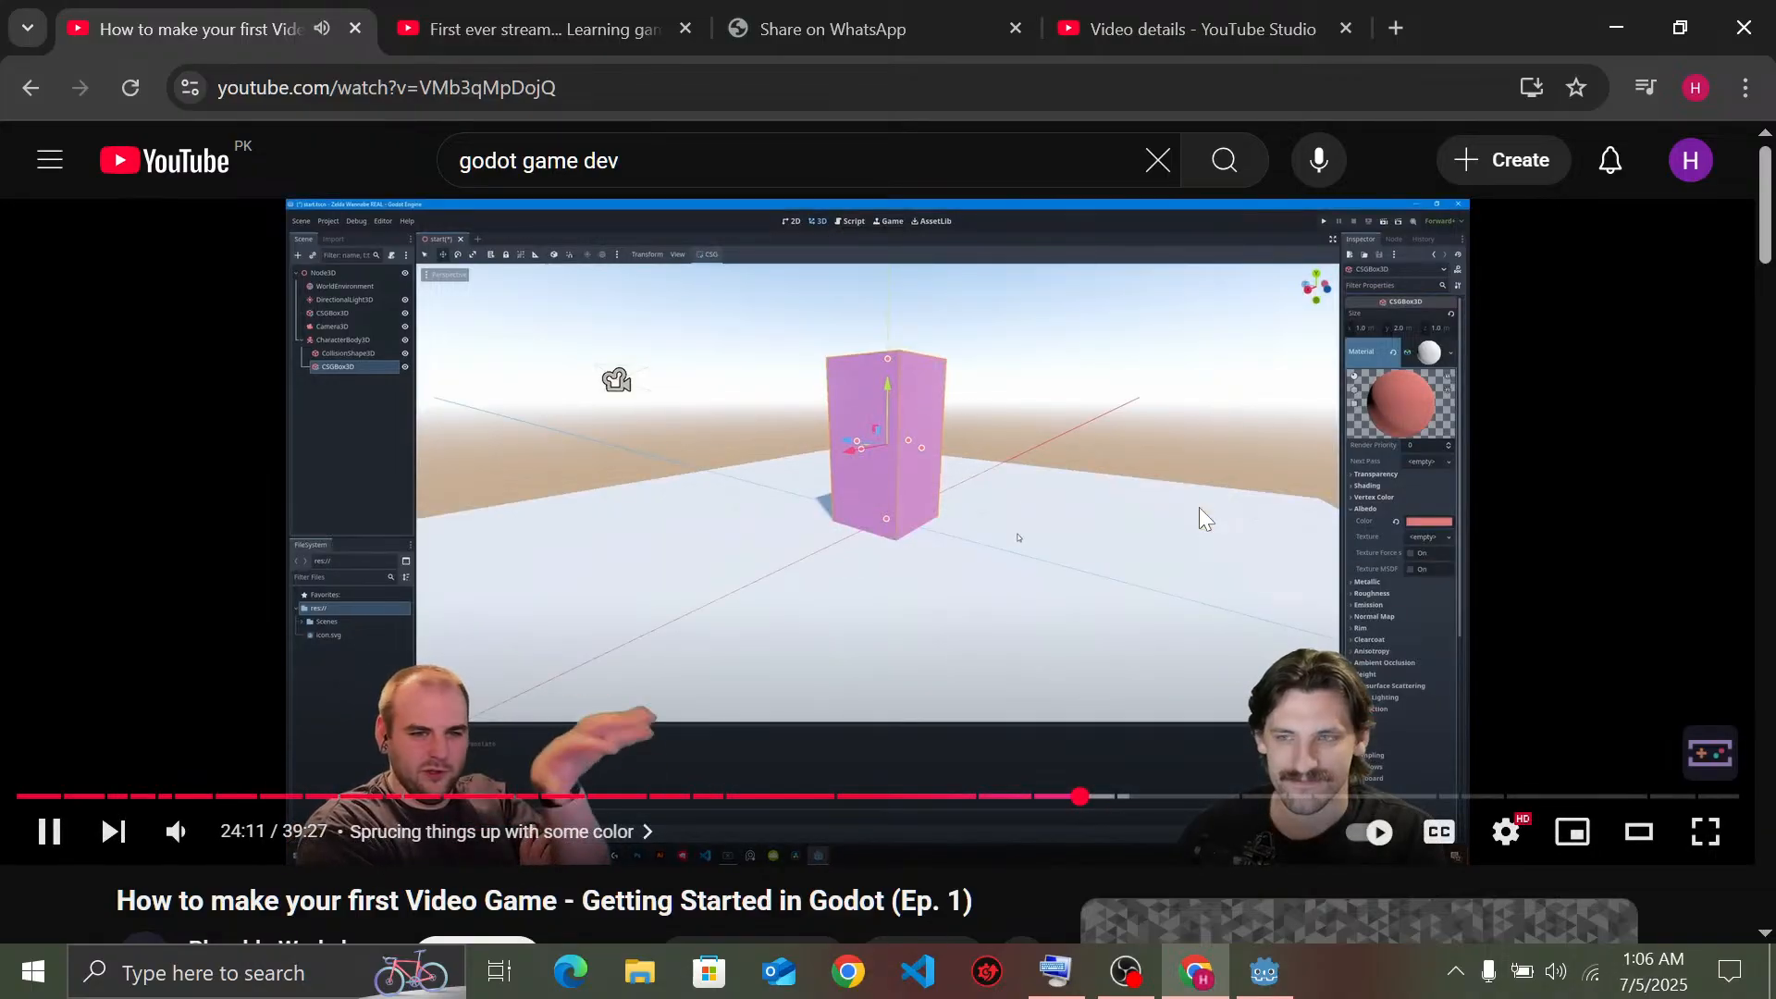
{"action": "key", "text": "Right"}
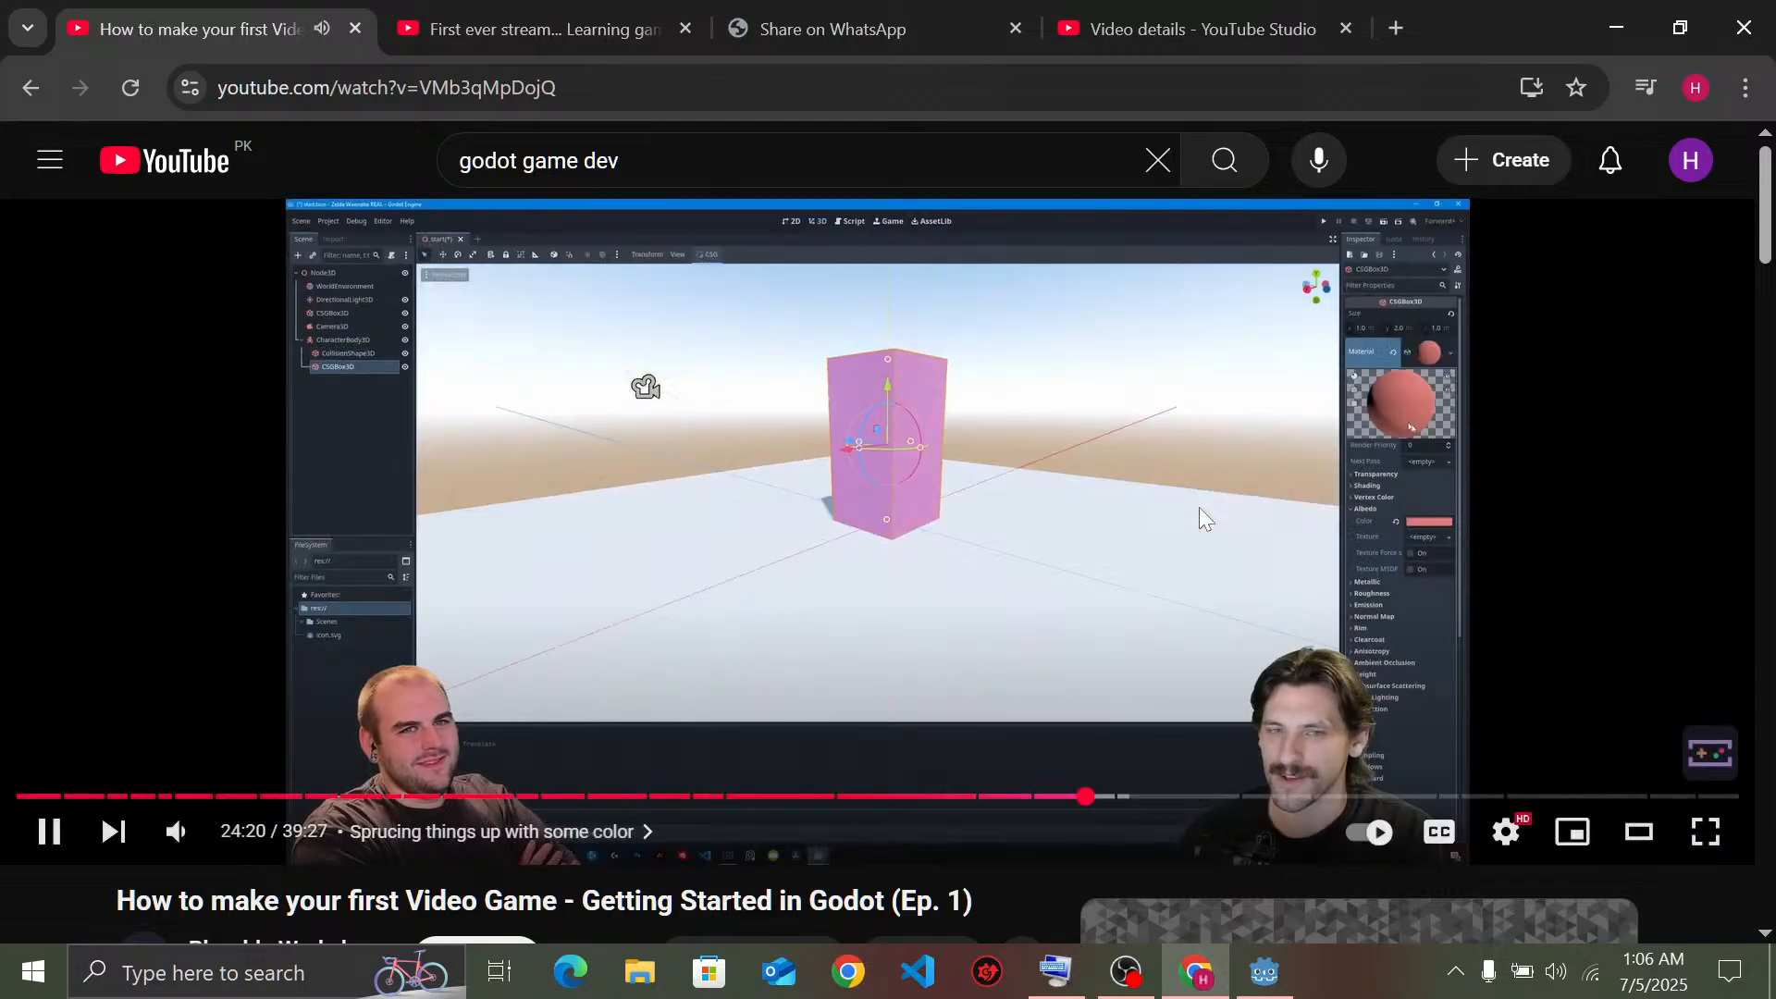
{"action": "left_click_drag", "start_coordinate": [1199, 507], "coordinate": [1193, 518]}
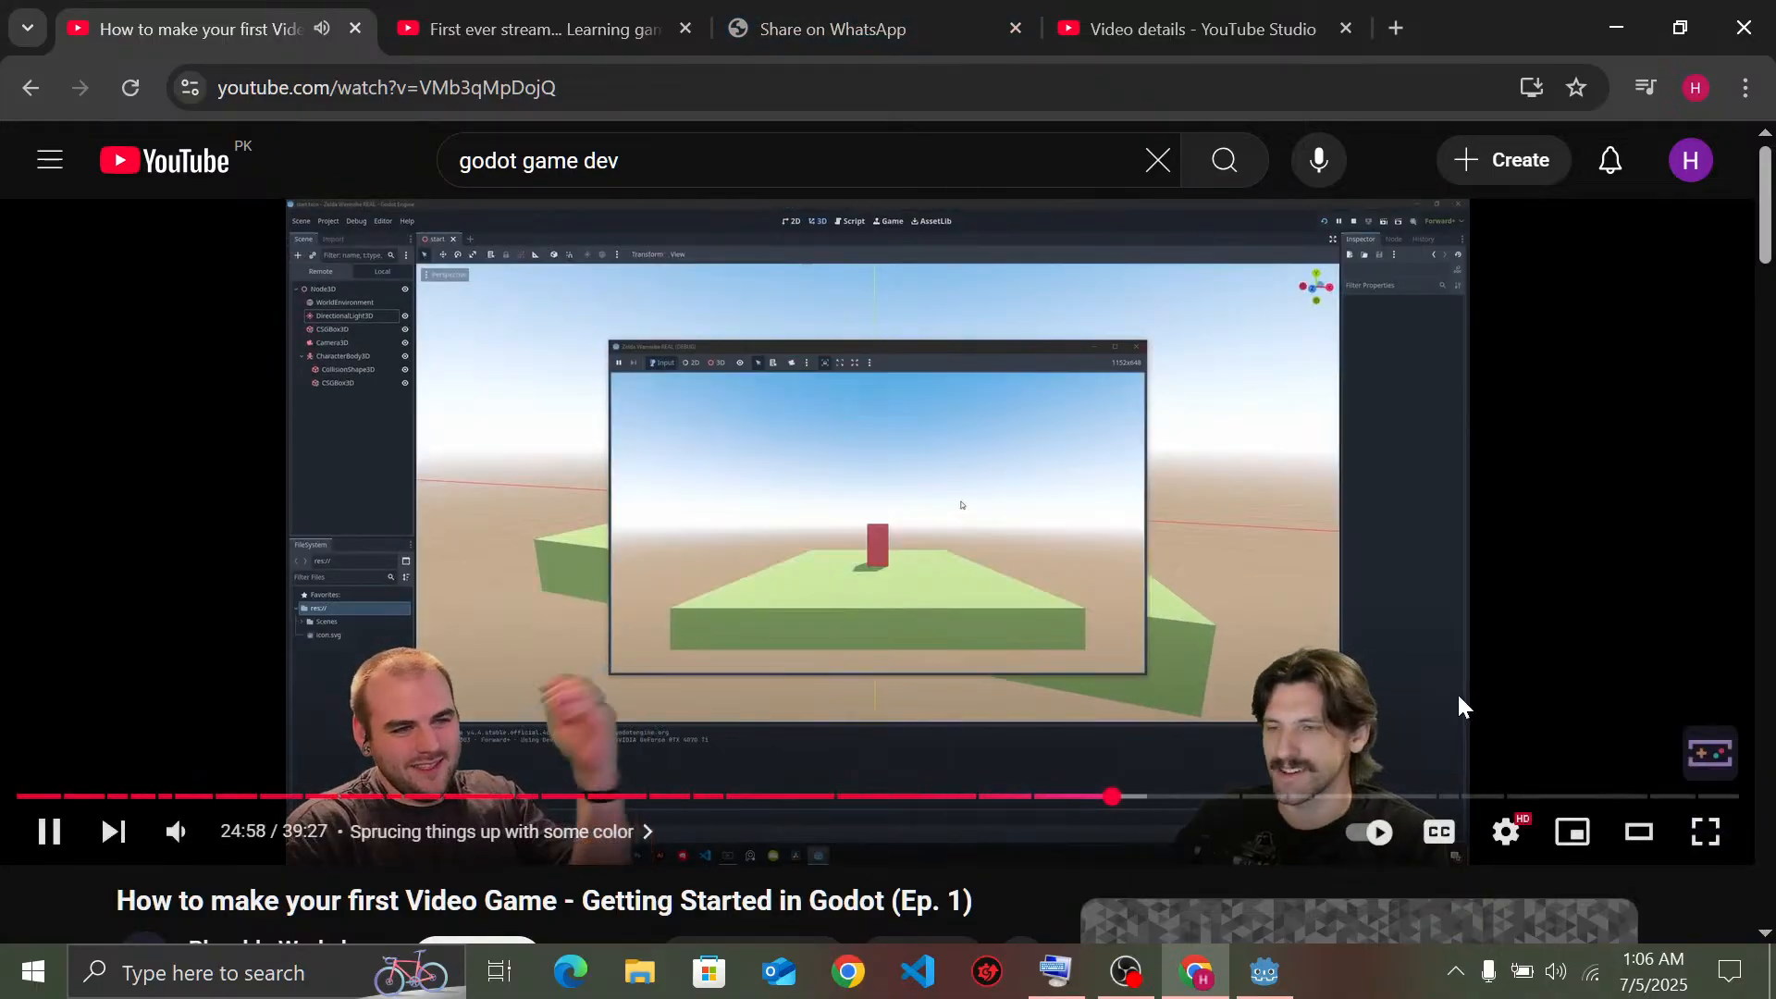
Switch to Godot and assign a new material to the floor box
{"action": "left_click", "coordinate": [1260, 973]}
{"action": "left_click", "coordinate": [870, 579]}
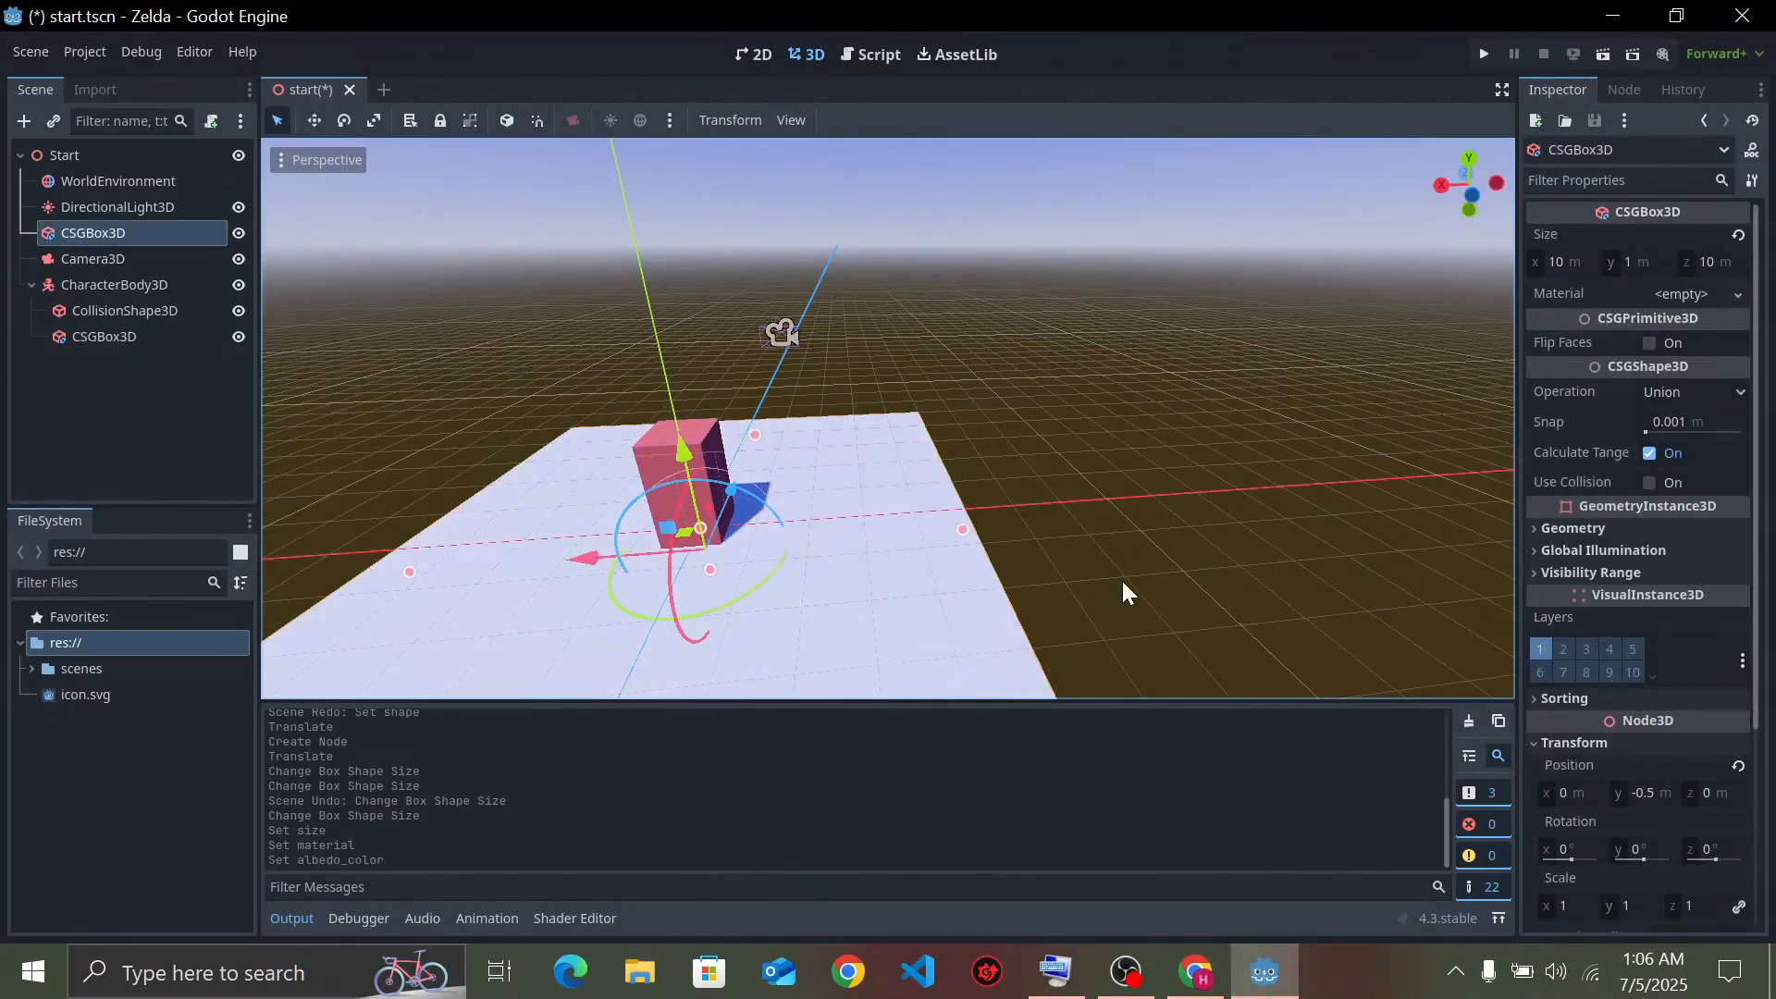
{"action": "left_click", "coordinate": [1682, 296]}
{"action": "left_click", "coordinate": [1635, 324]}
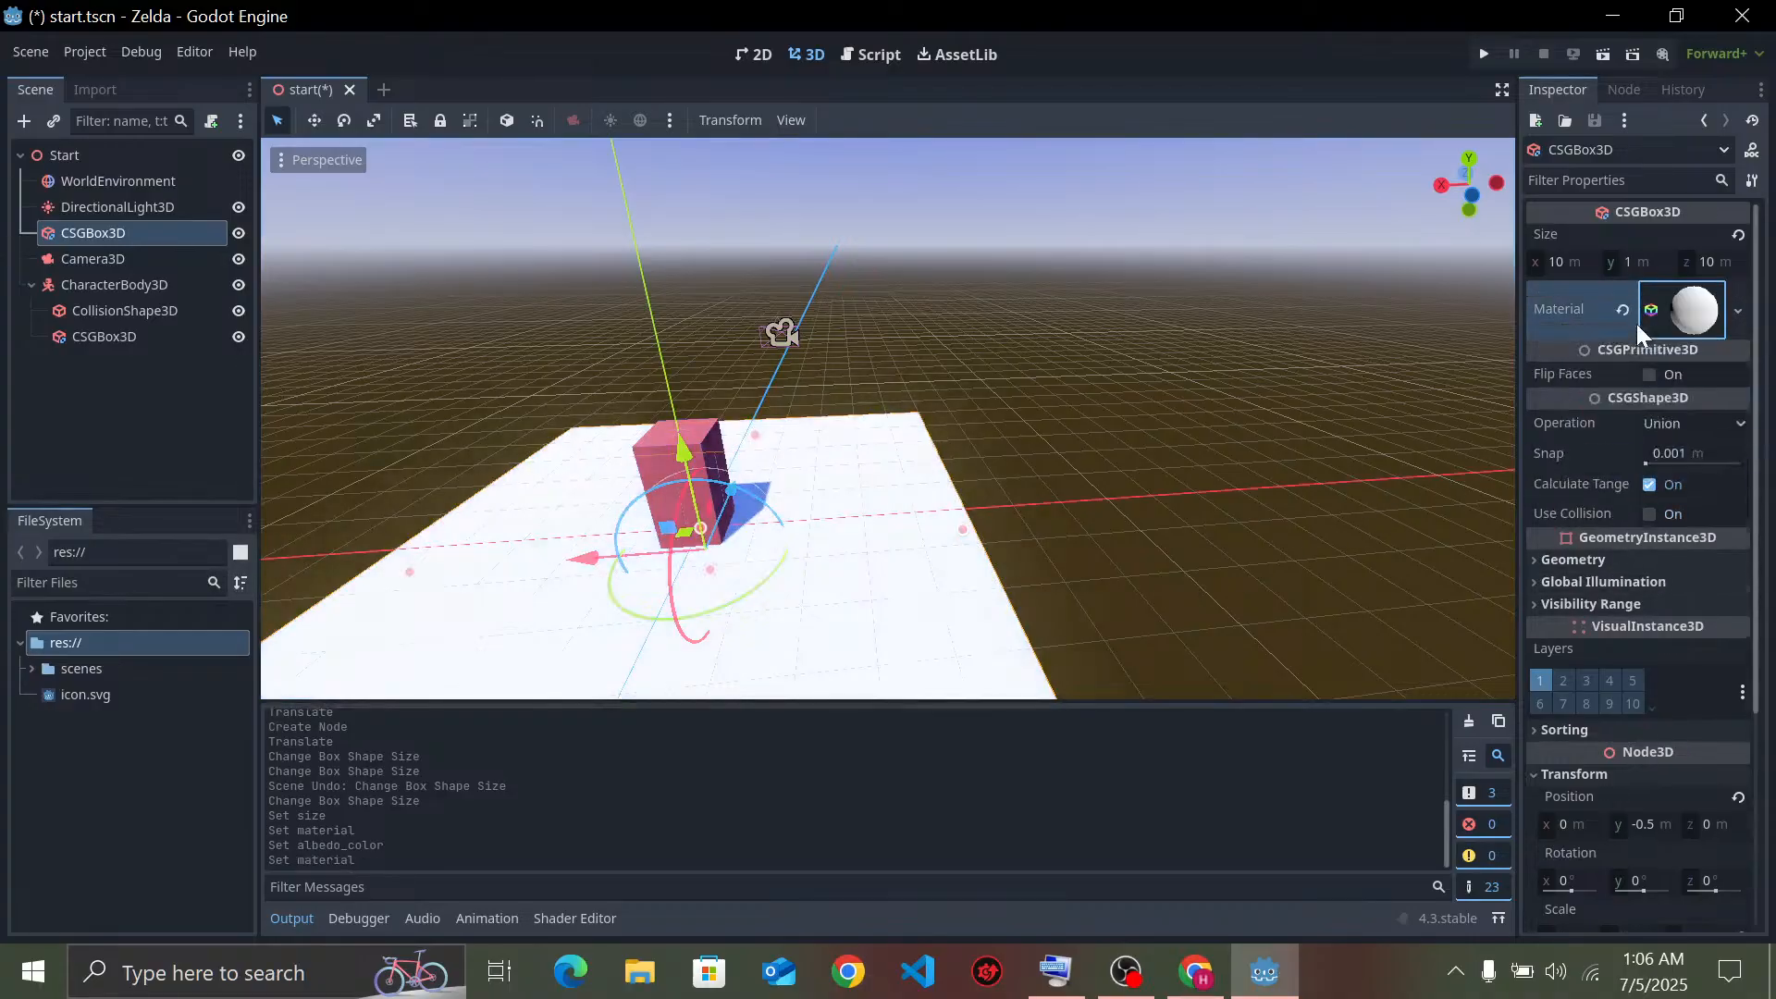
Set the floor material's albedo colour to dark green 527a2c and preview the material on a cube
{"action": "left_click", "coordinate": [1696, 305]}
{"action": "left_click", "coordinate": [1573, 616]}
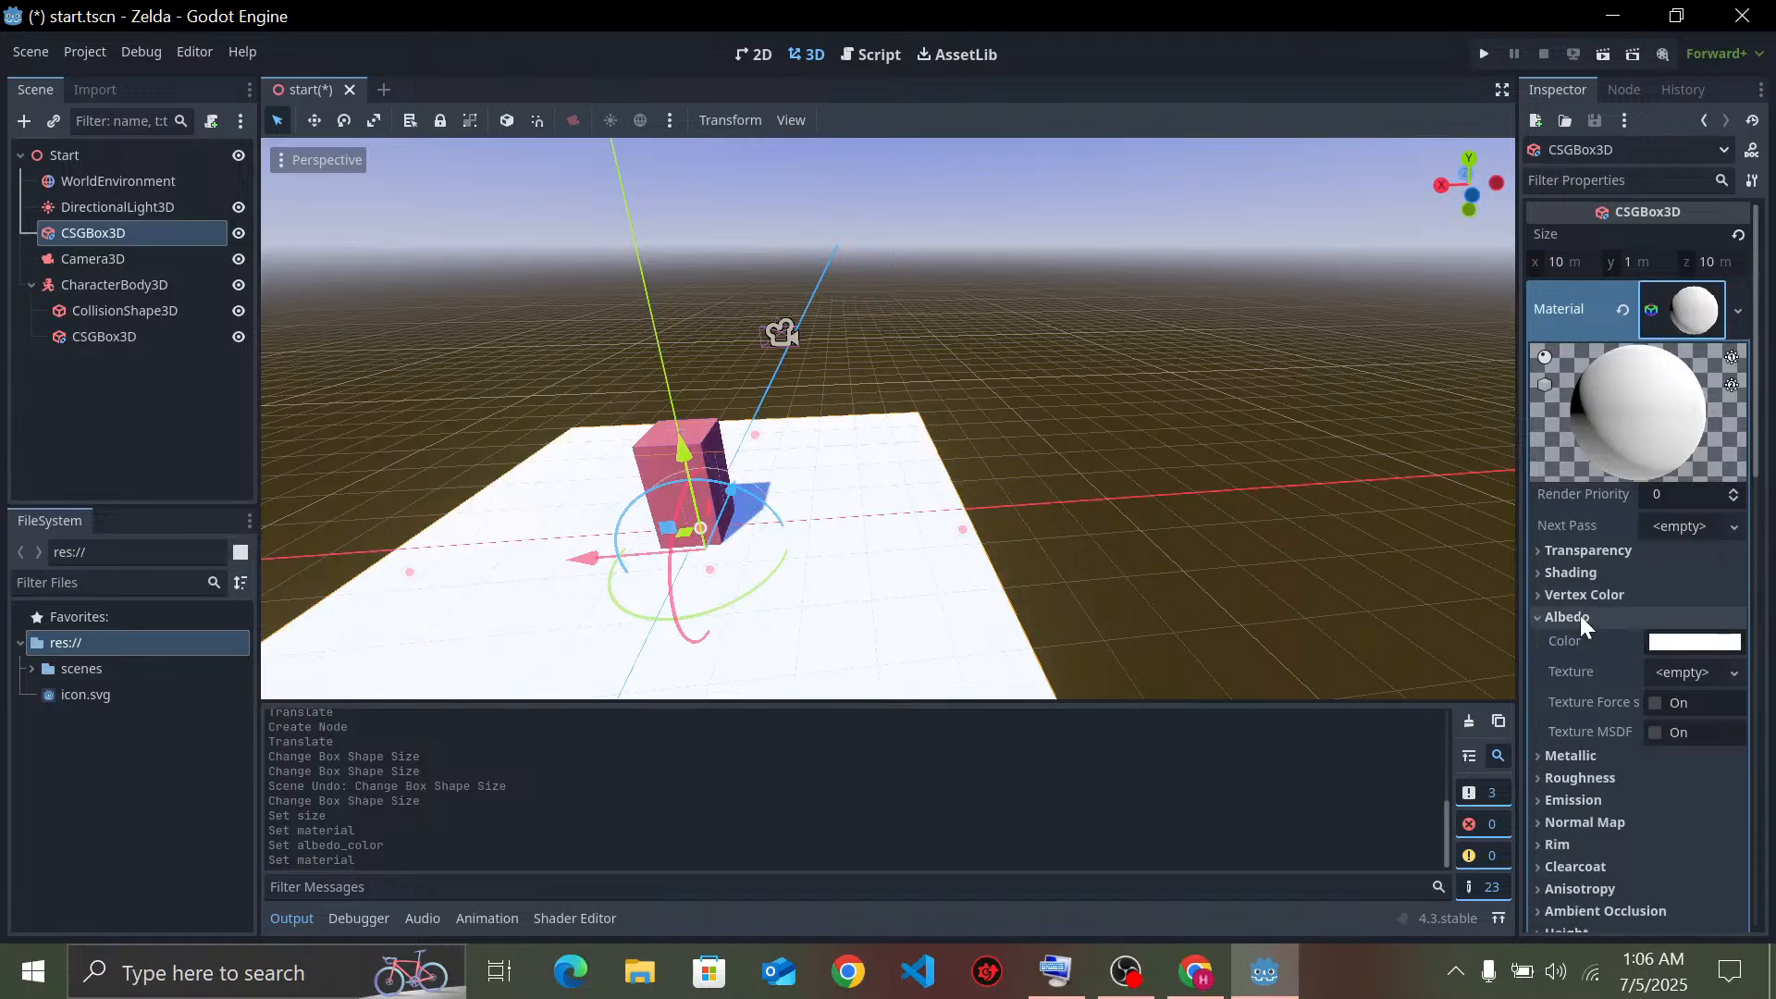
{"action": "left_click", "coordinate": [1679, 642]}
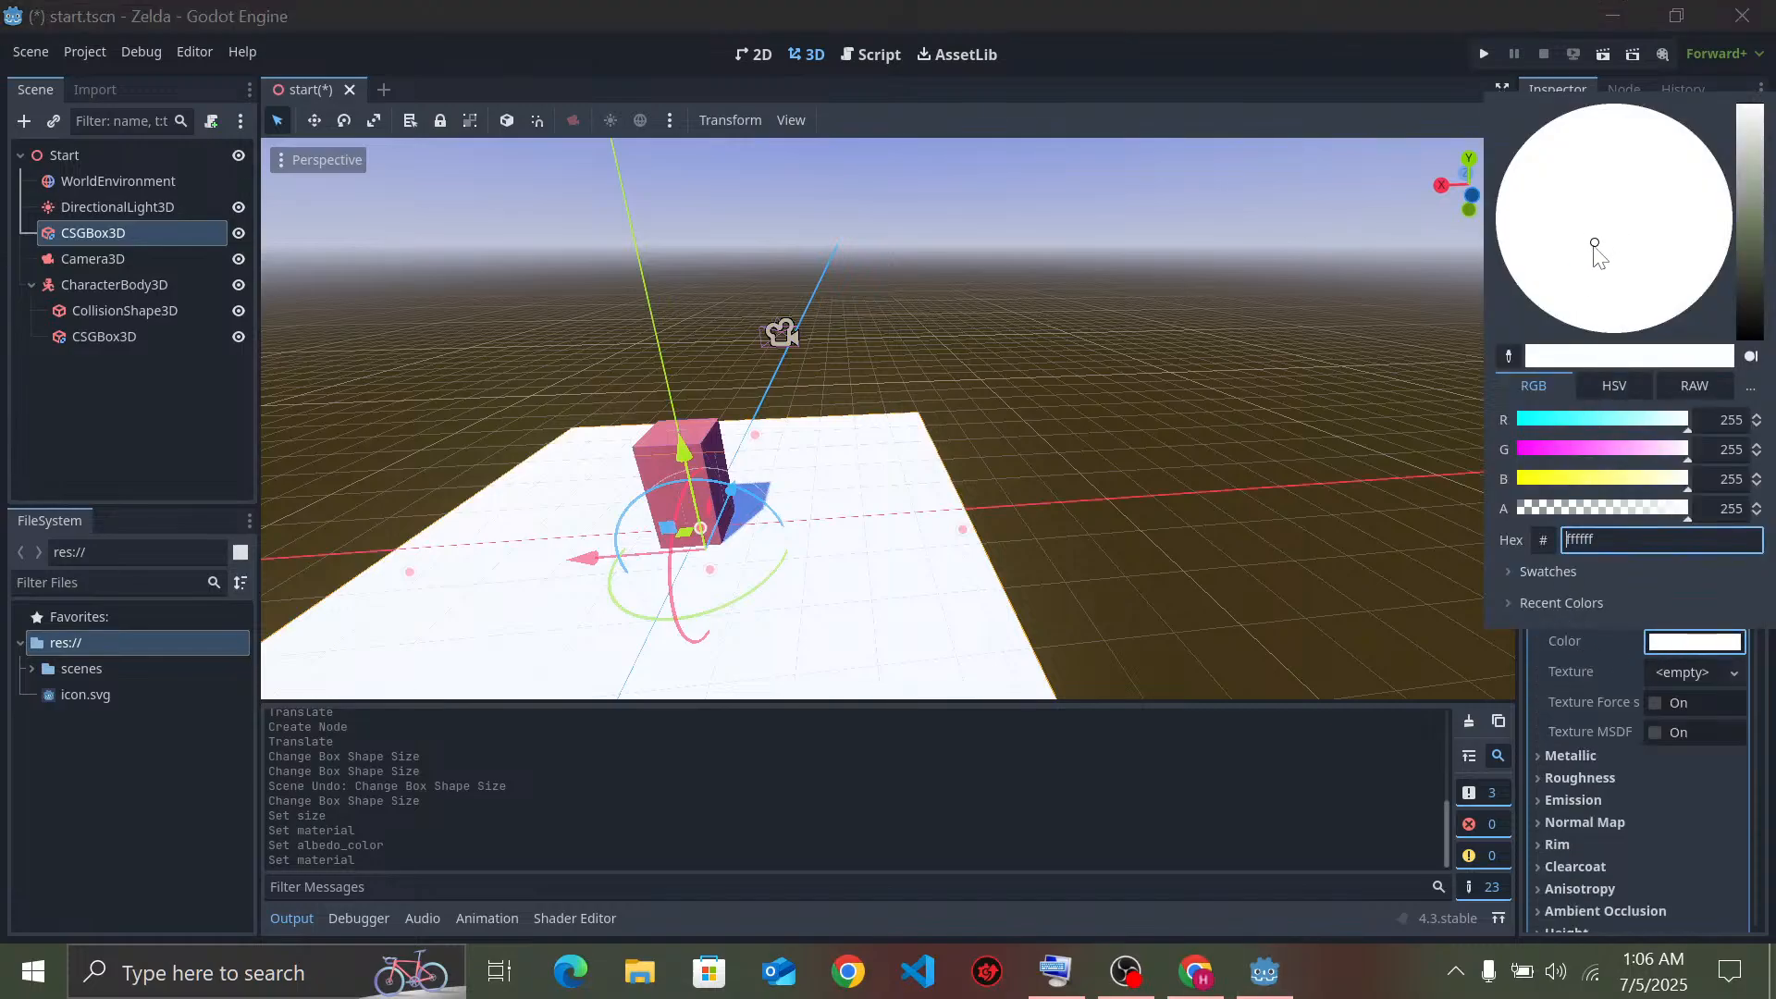
{"action": "left_click_drag", "start_coordinate": [1762, 226], "coordinate": [1759, 235]}
{"action": "left_click", "coordinate": [1244, 365]}
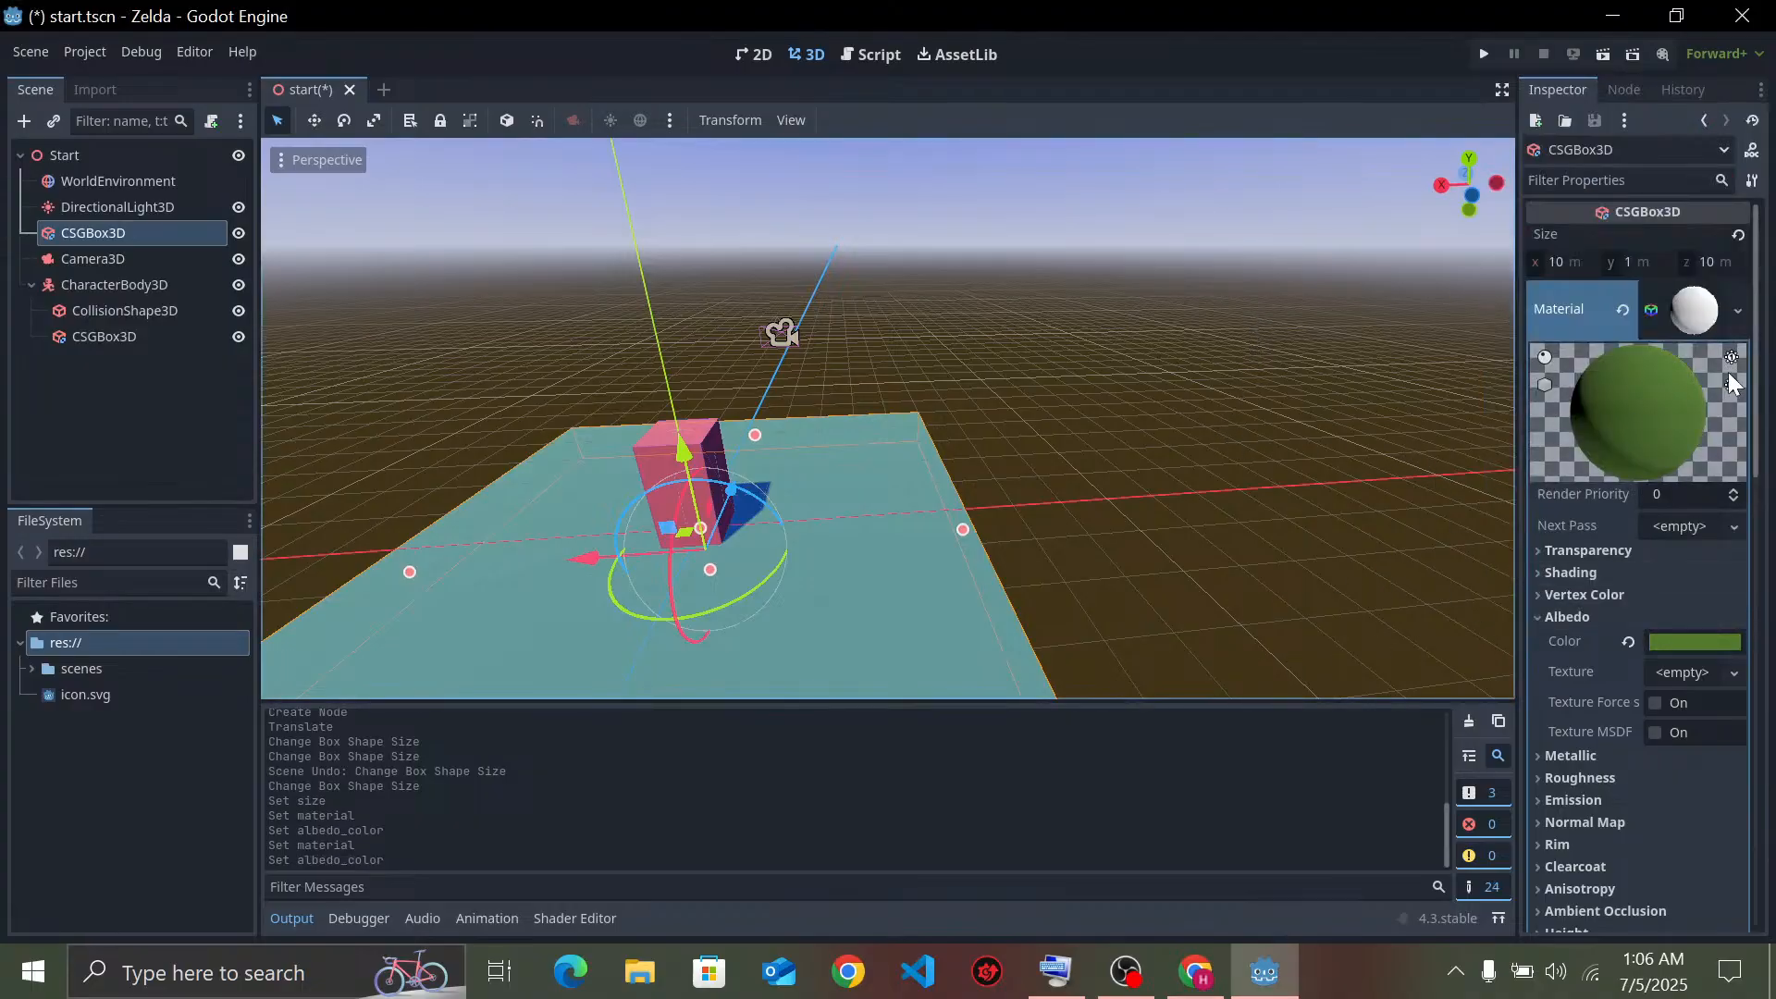
{"action": "left_click", "coordinate": [1547, 389]}
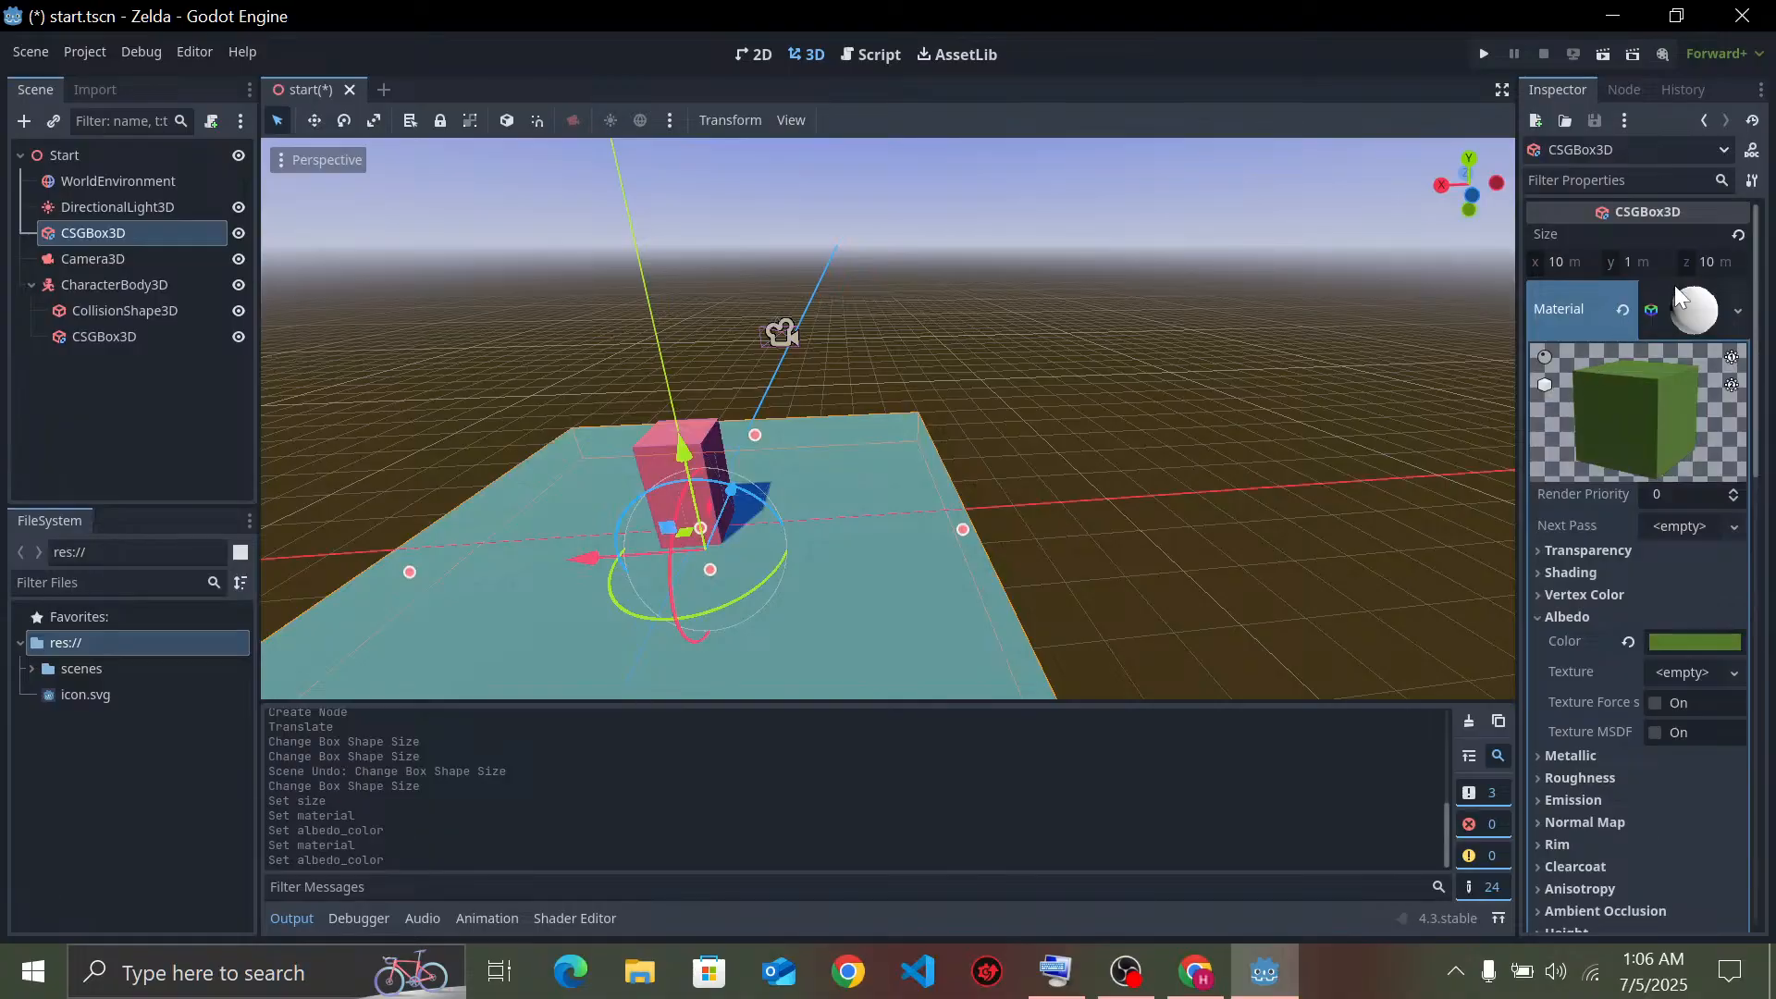
{"action": "left_click", "coordinate": [1162, 423]}
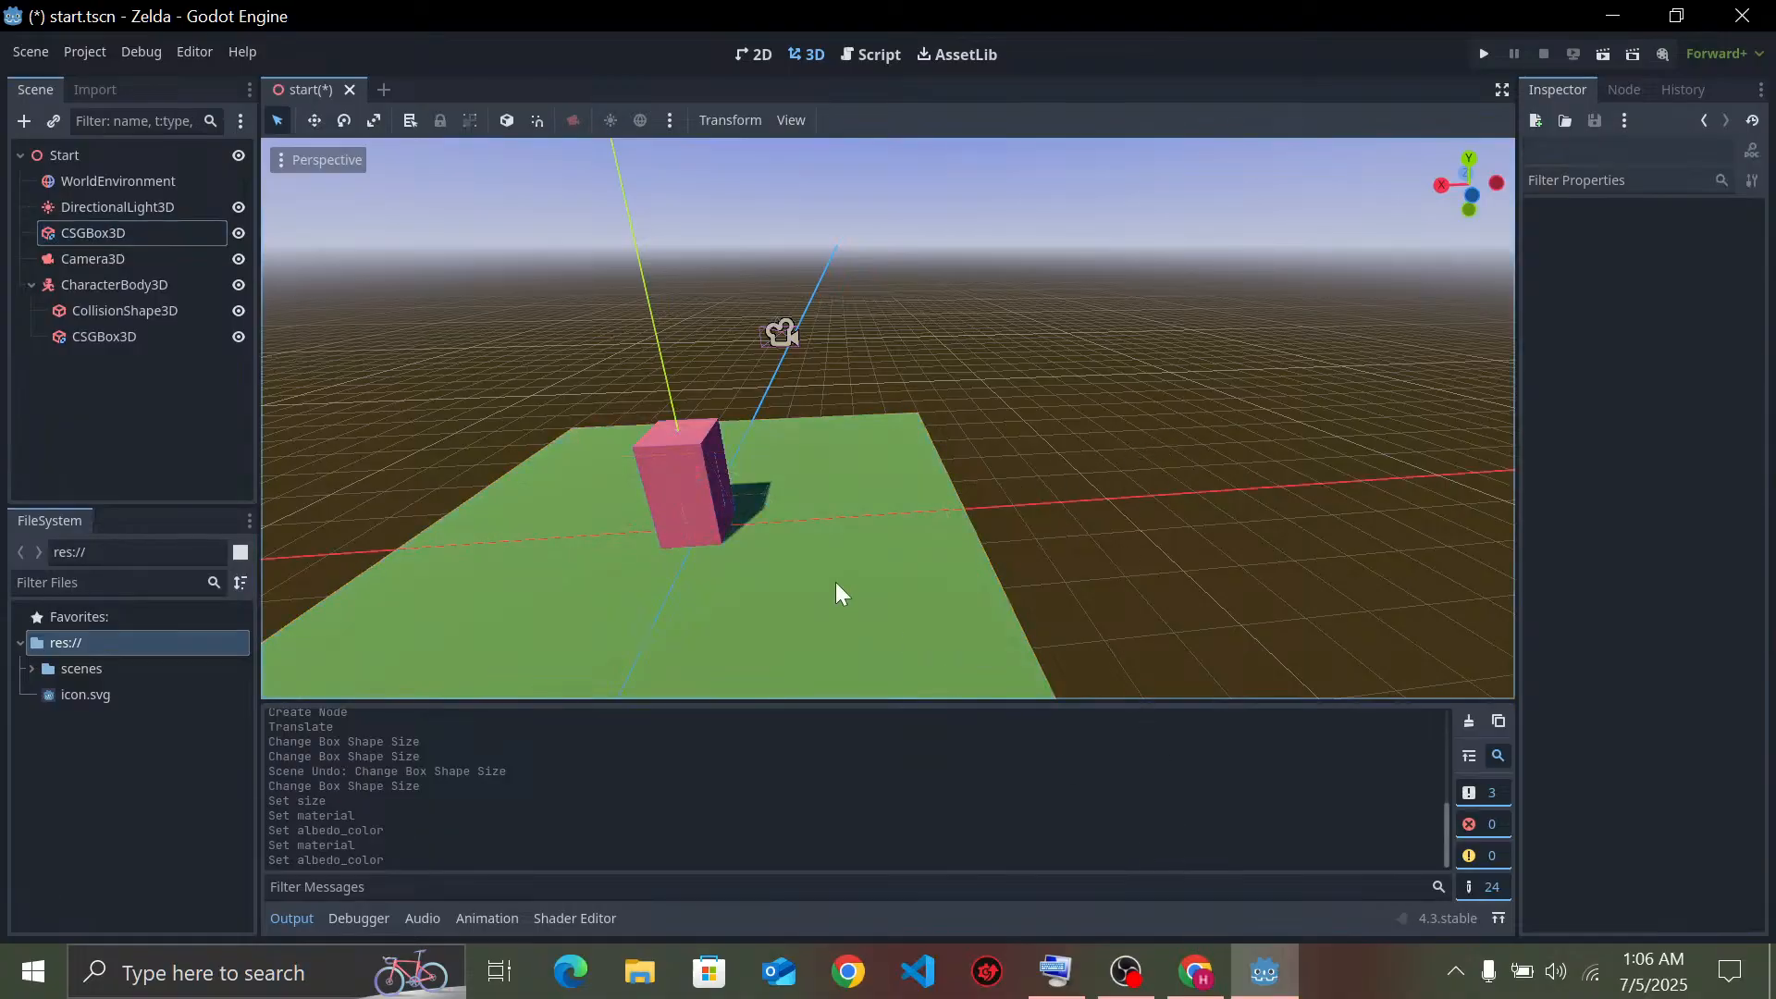
Run the project to check the coloured floor and player box, and compare with the tutorial in Chrome
{"action": "right_click_drag", "start_coordinate": [1244, 244], "coordinate": [1244, 243]}
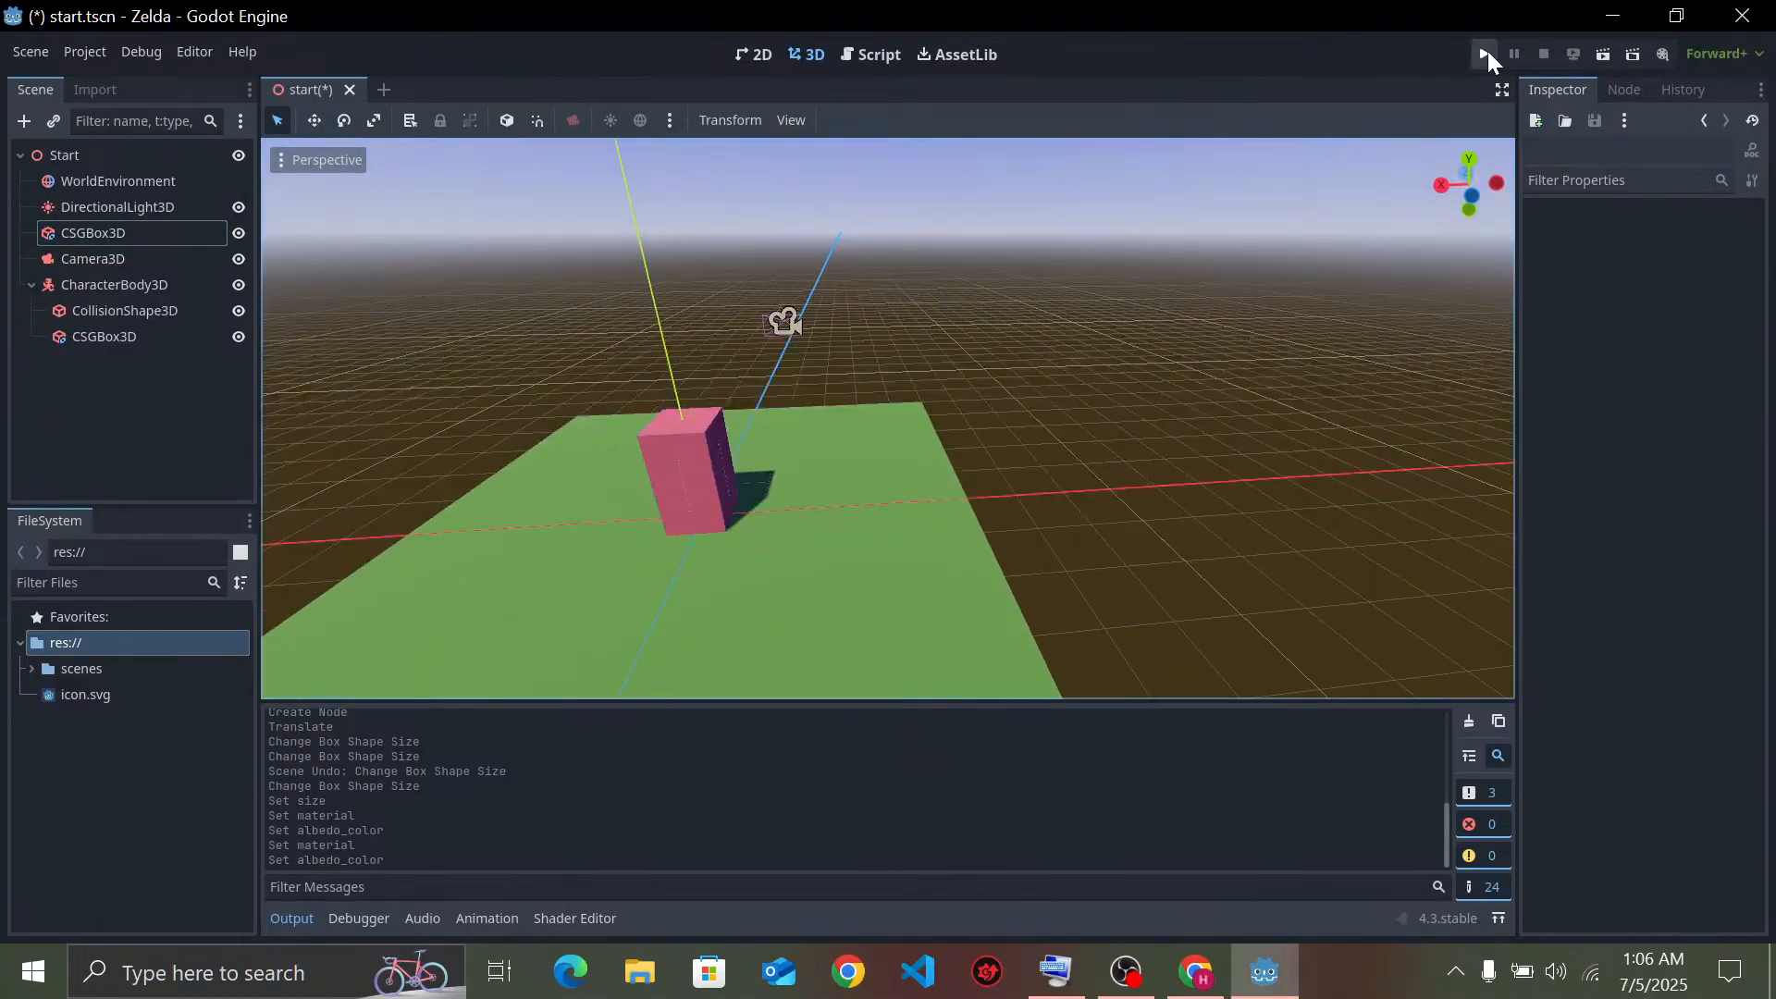
{"action": "left_click", "coordinate": [1484, 55]}
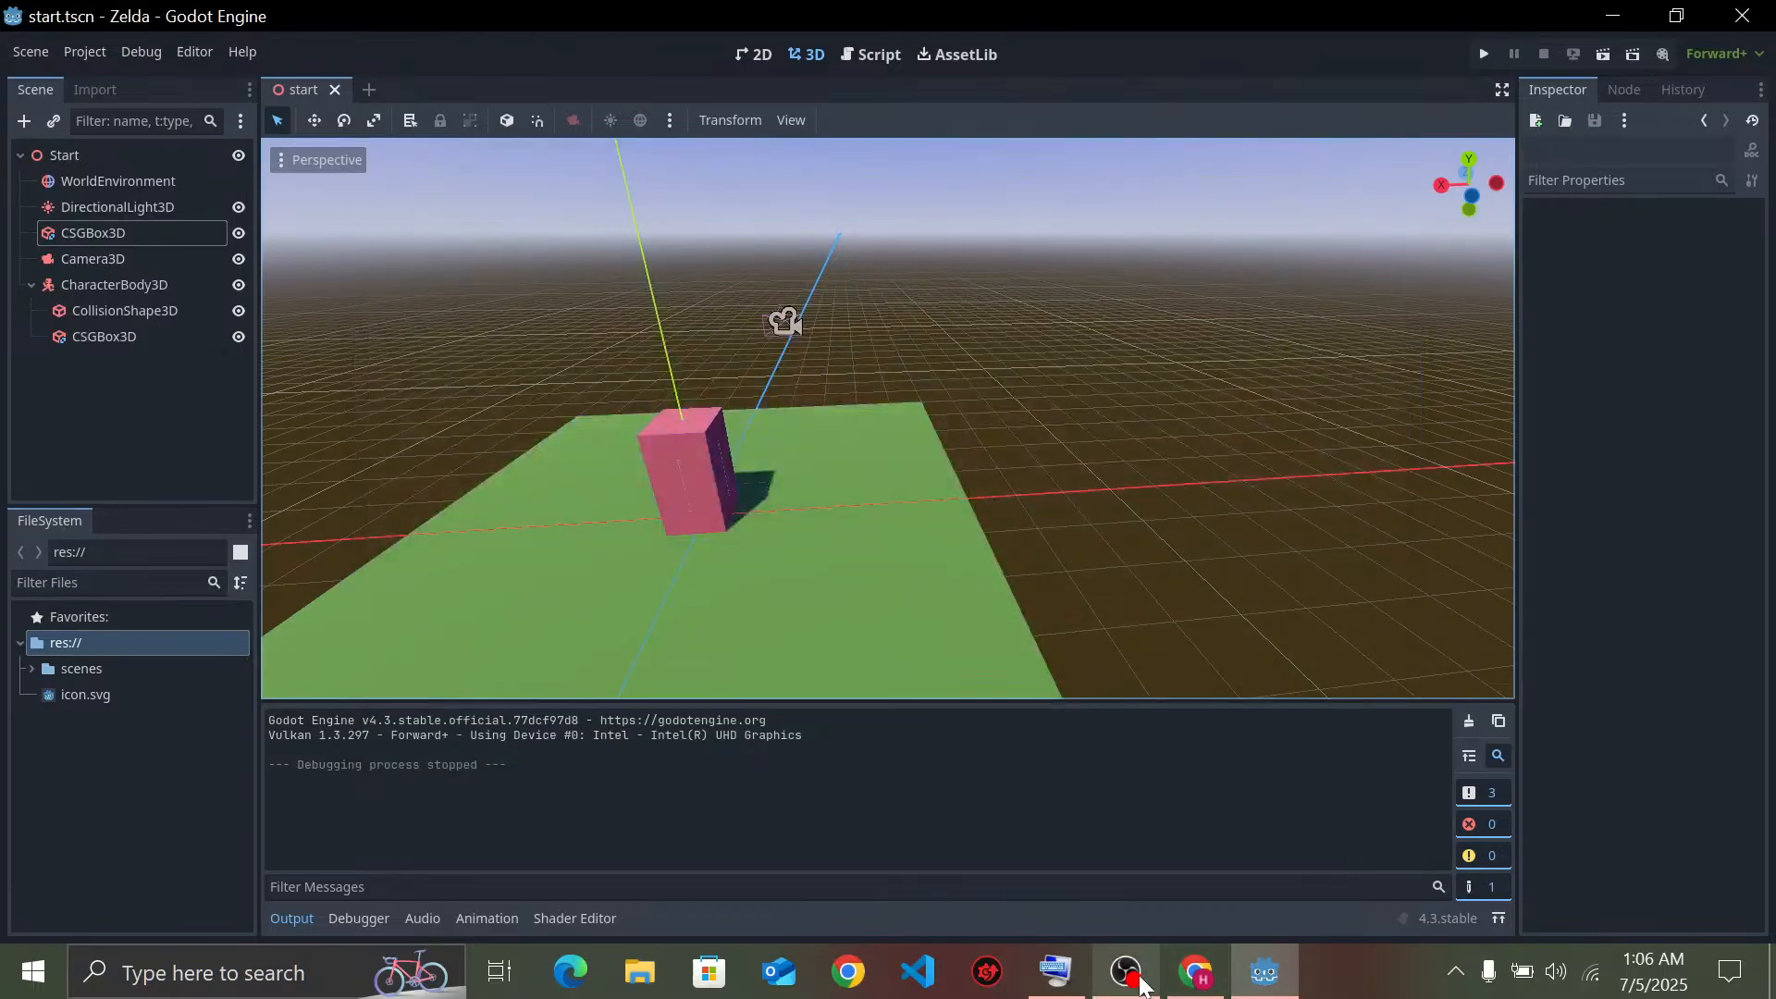
{"action": "left_click", "coordinate": [1195, 971]}
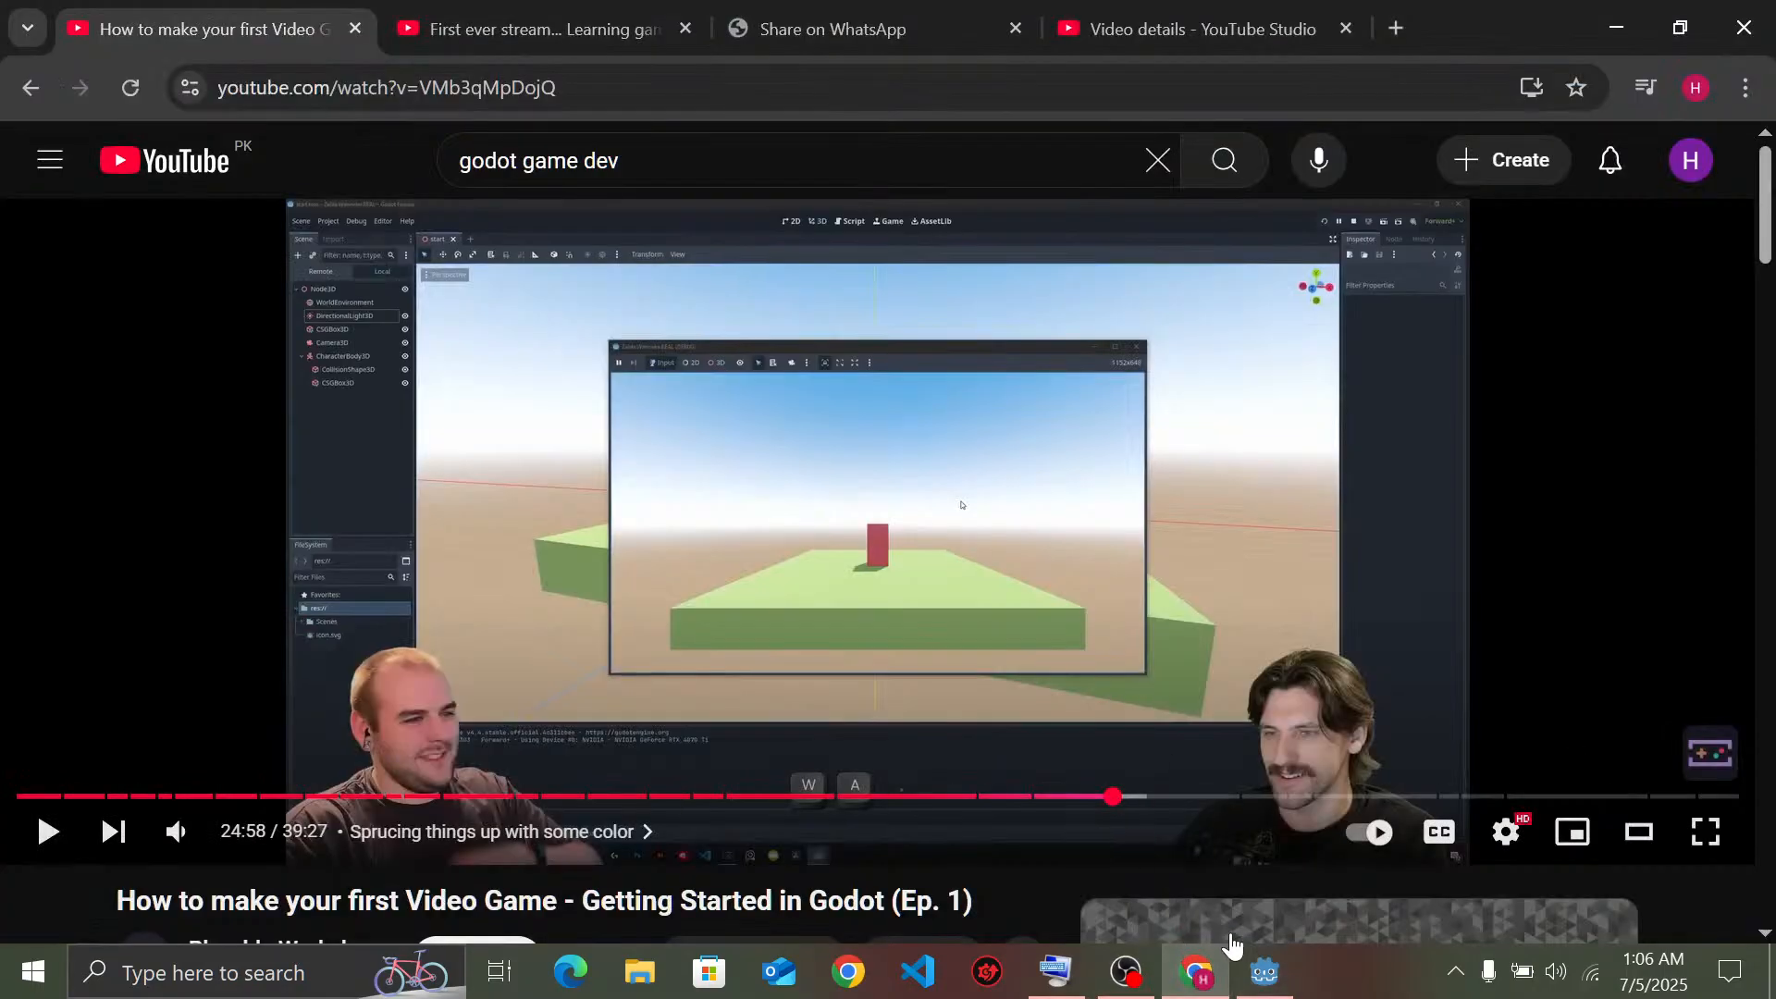
Switch back to Godot and set the floor material's albedo colour to a brighter green, about 459248
{"action": "left_click", "coordinate": [1265, 971]}
{"action": "left_click", "coordinate": [956, 588]}
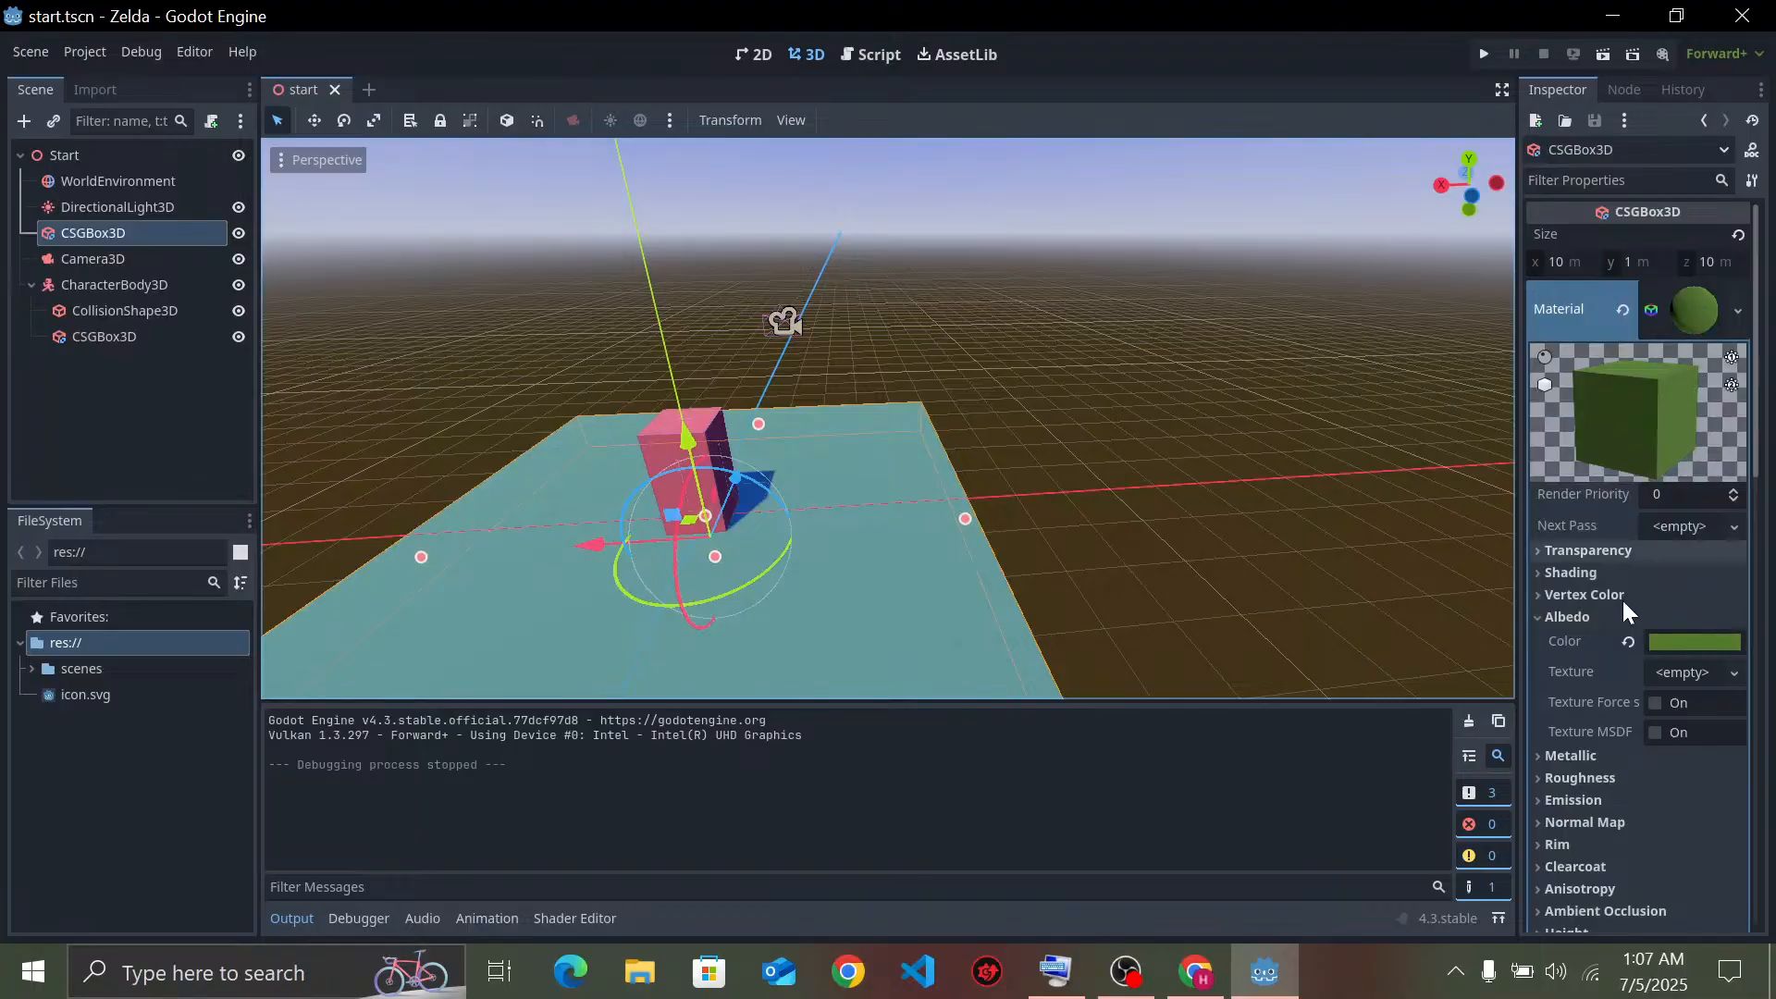
{"action": "left_click", "coordinate": [1677, 641]}
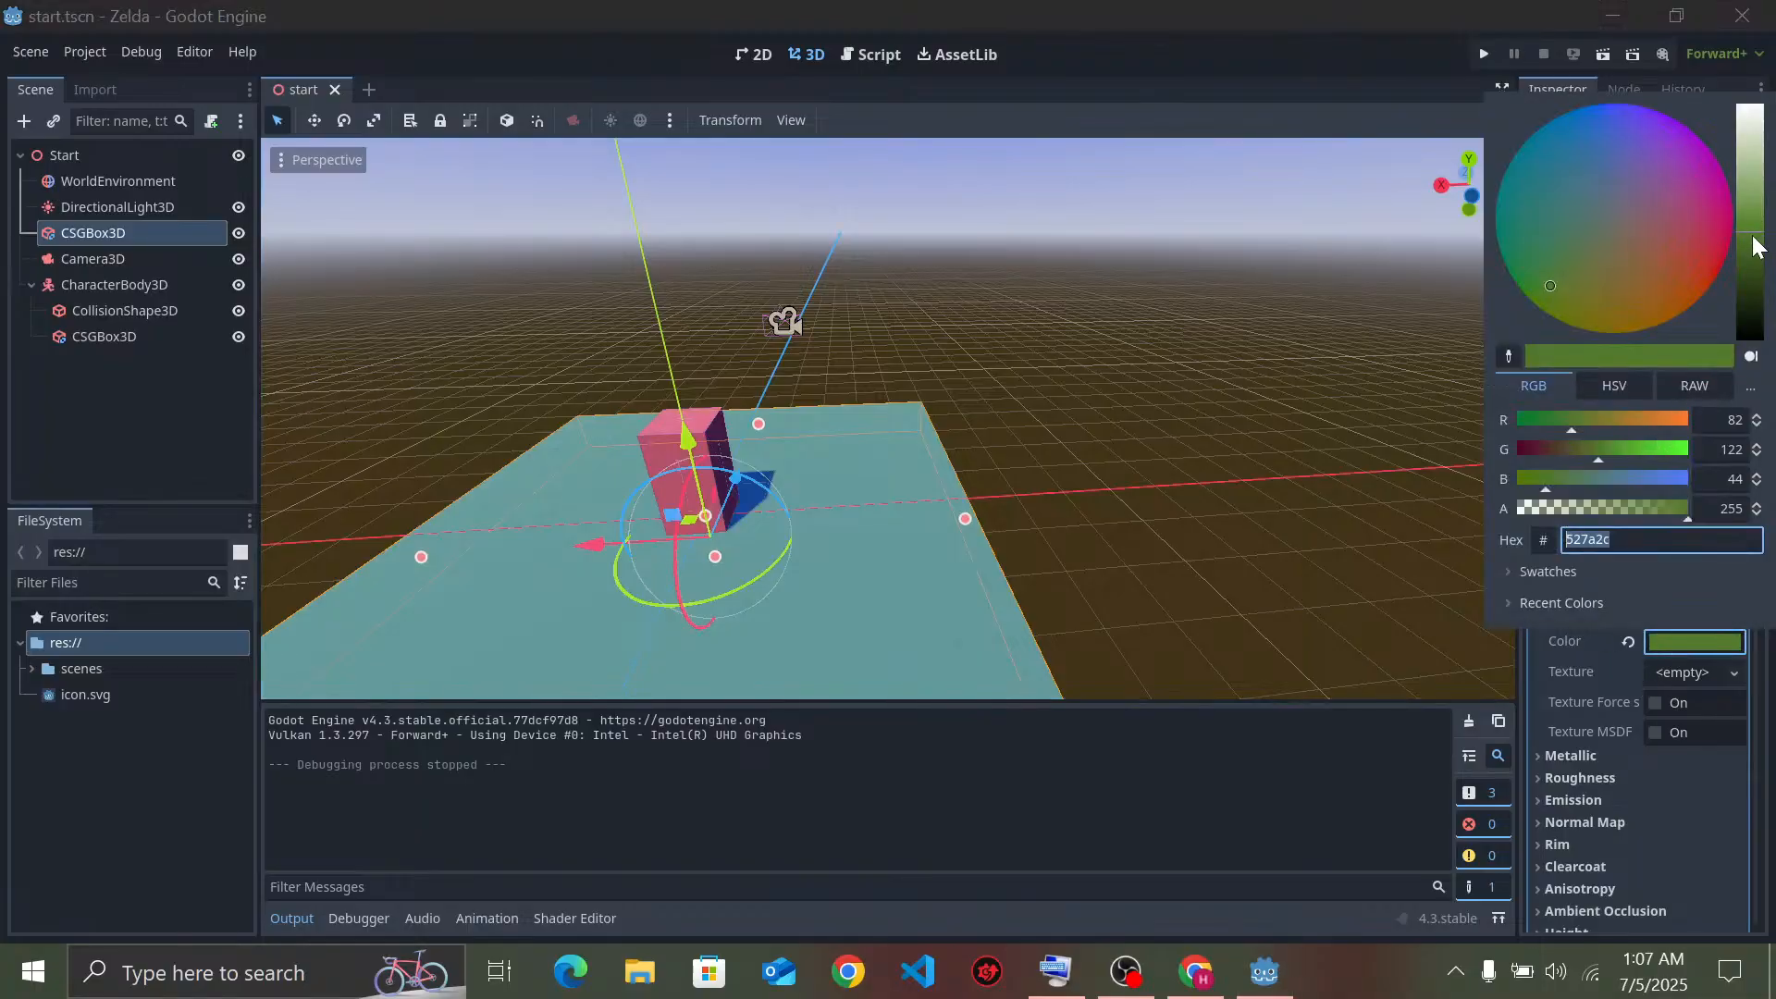
{"action": "left_click_drag", "start_coordinate": [1758, 246], "coordinate": [1756, 227]}
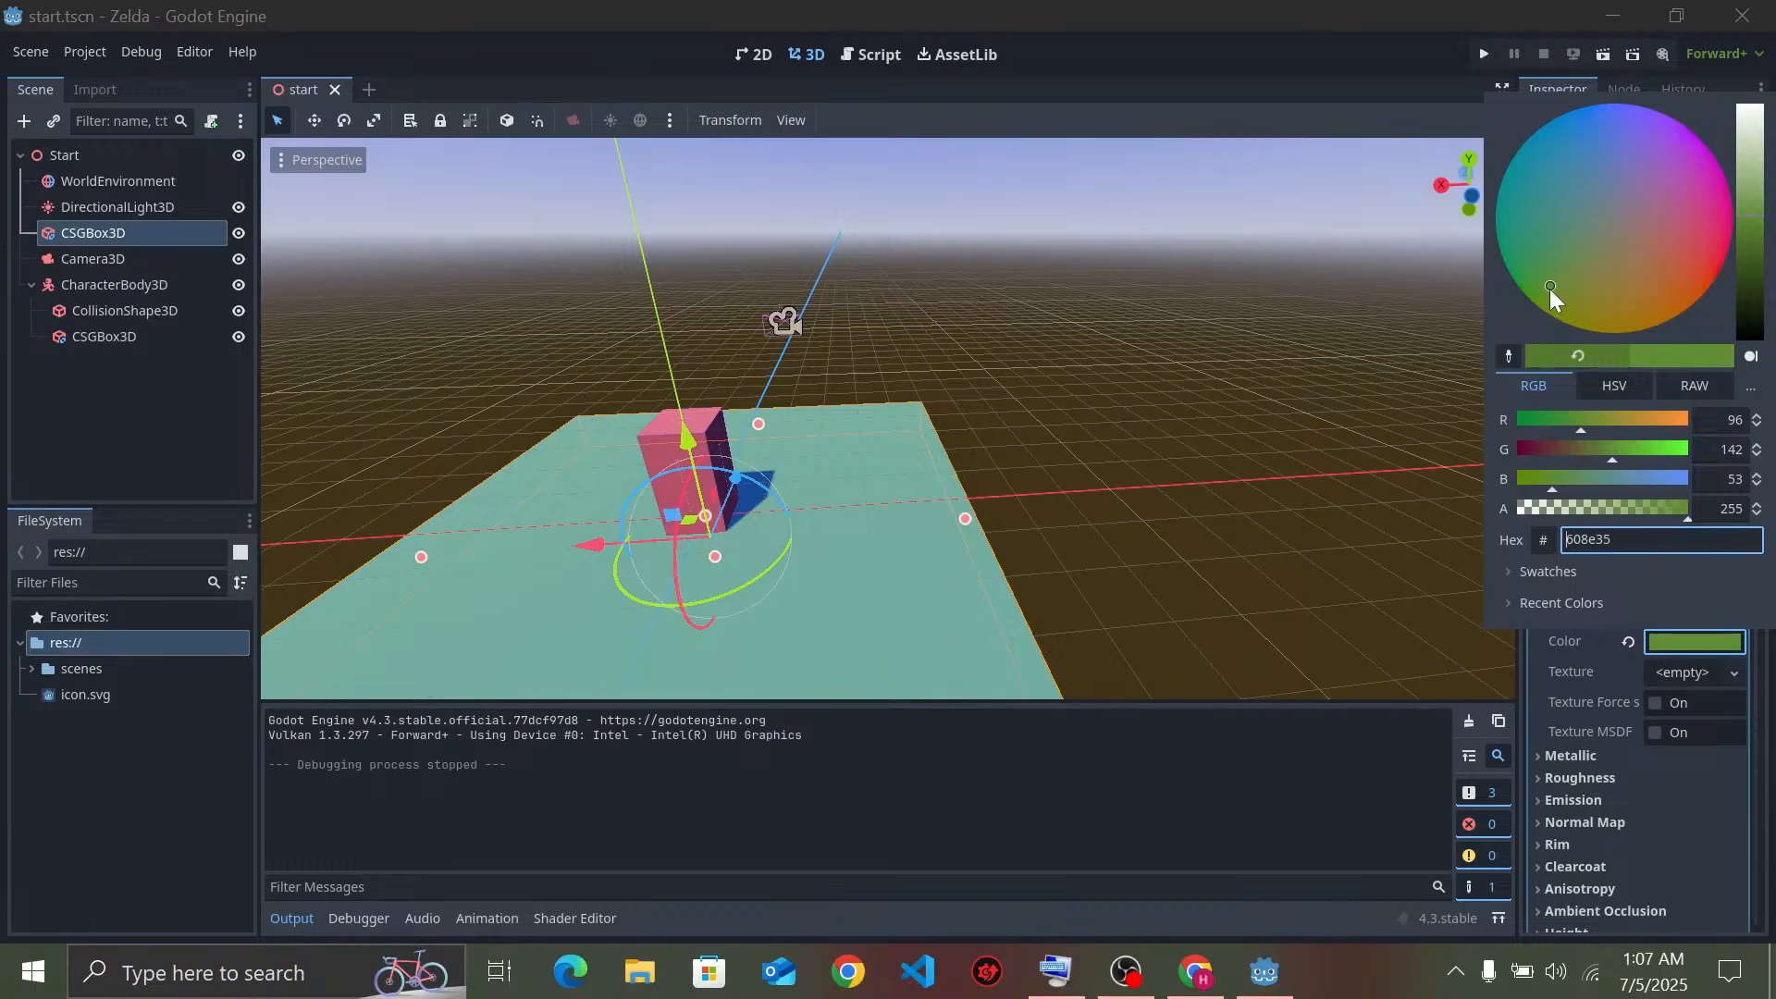
{"action": "left_click_drag", "start_coordinate": [1551, 289], "coordinate": [1534, 275]}
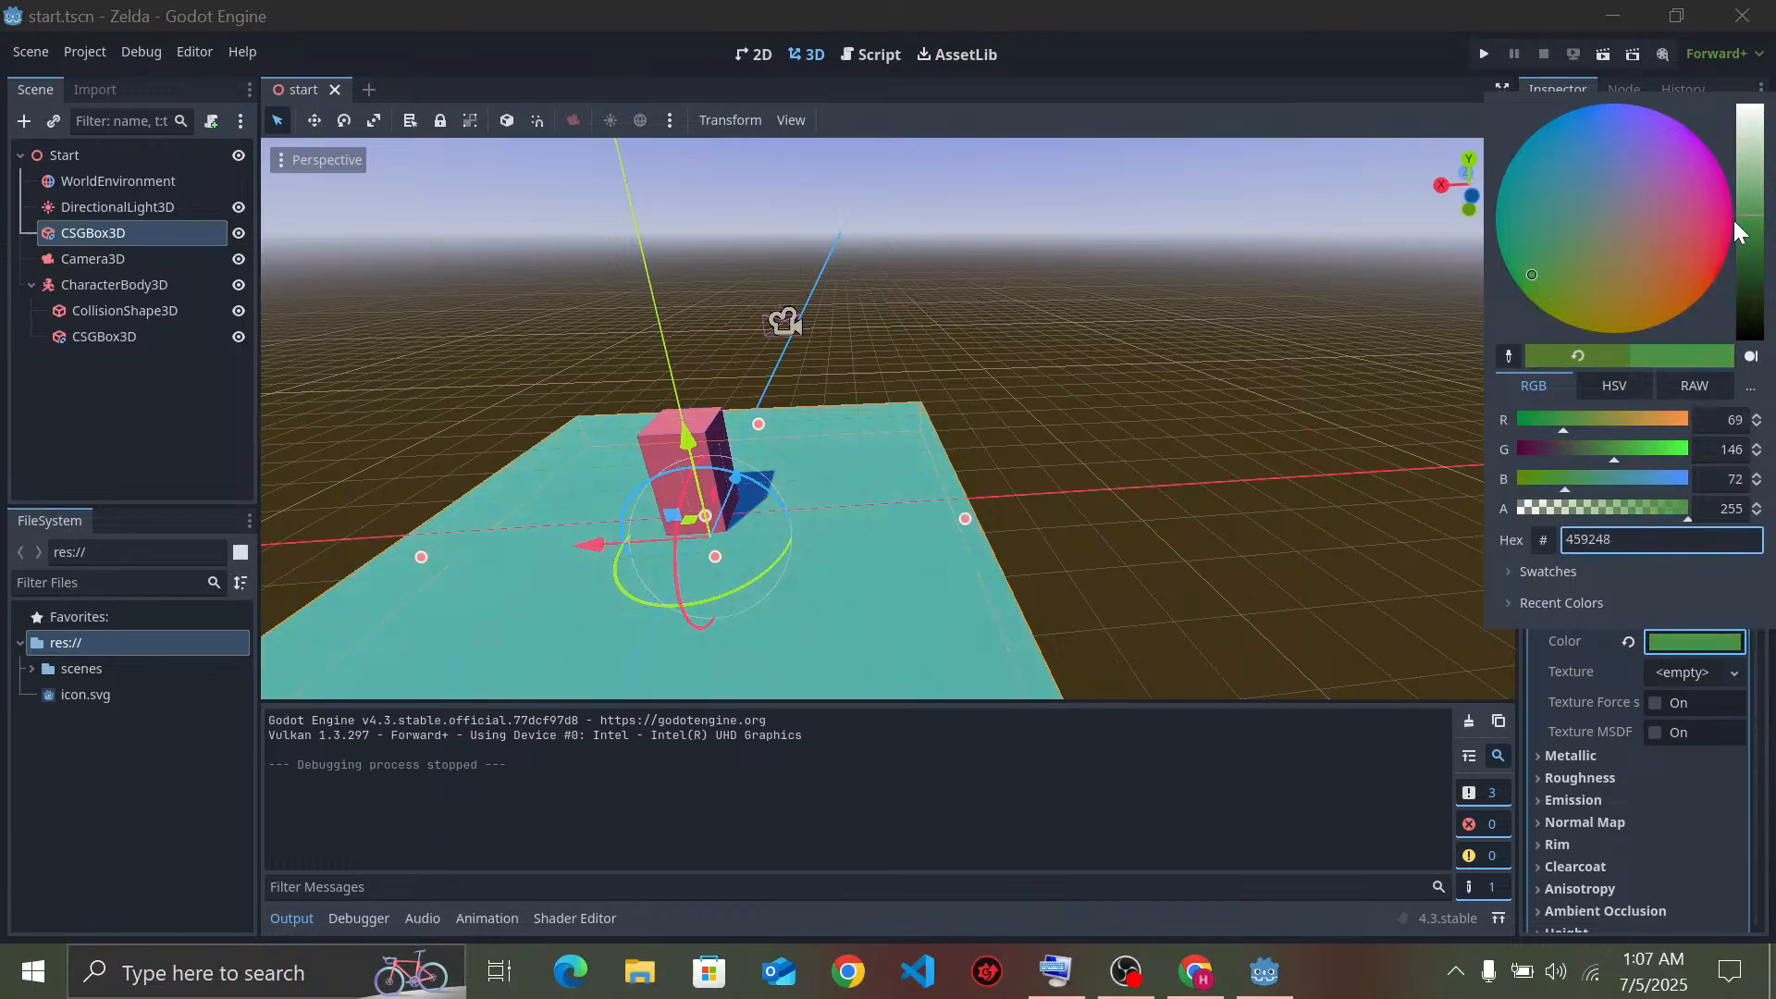
{"action": "left_click", "coordinate": [1355, 266]}
Deselect the floor, run the project to check its colour in the game and close the game window
{"action": "left_click", "coordinate": [1290, 453]}
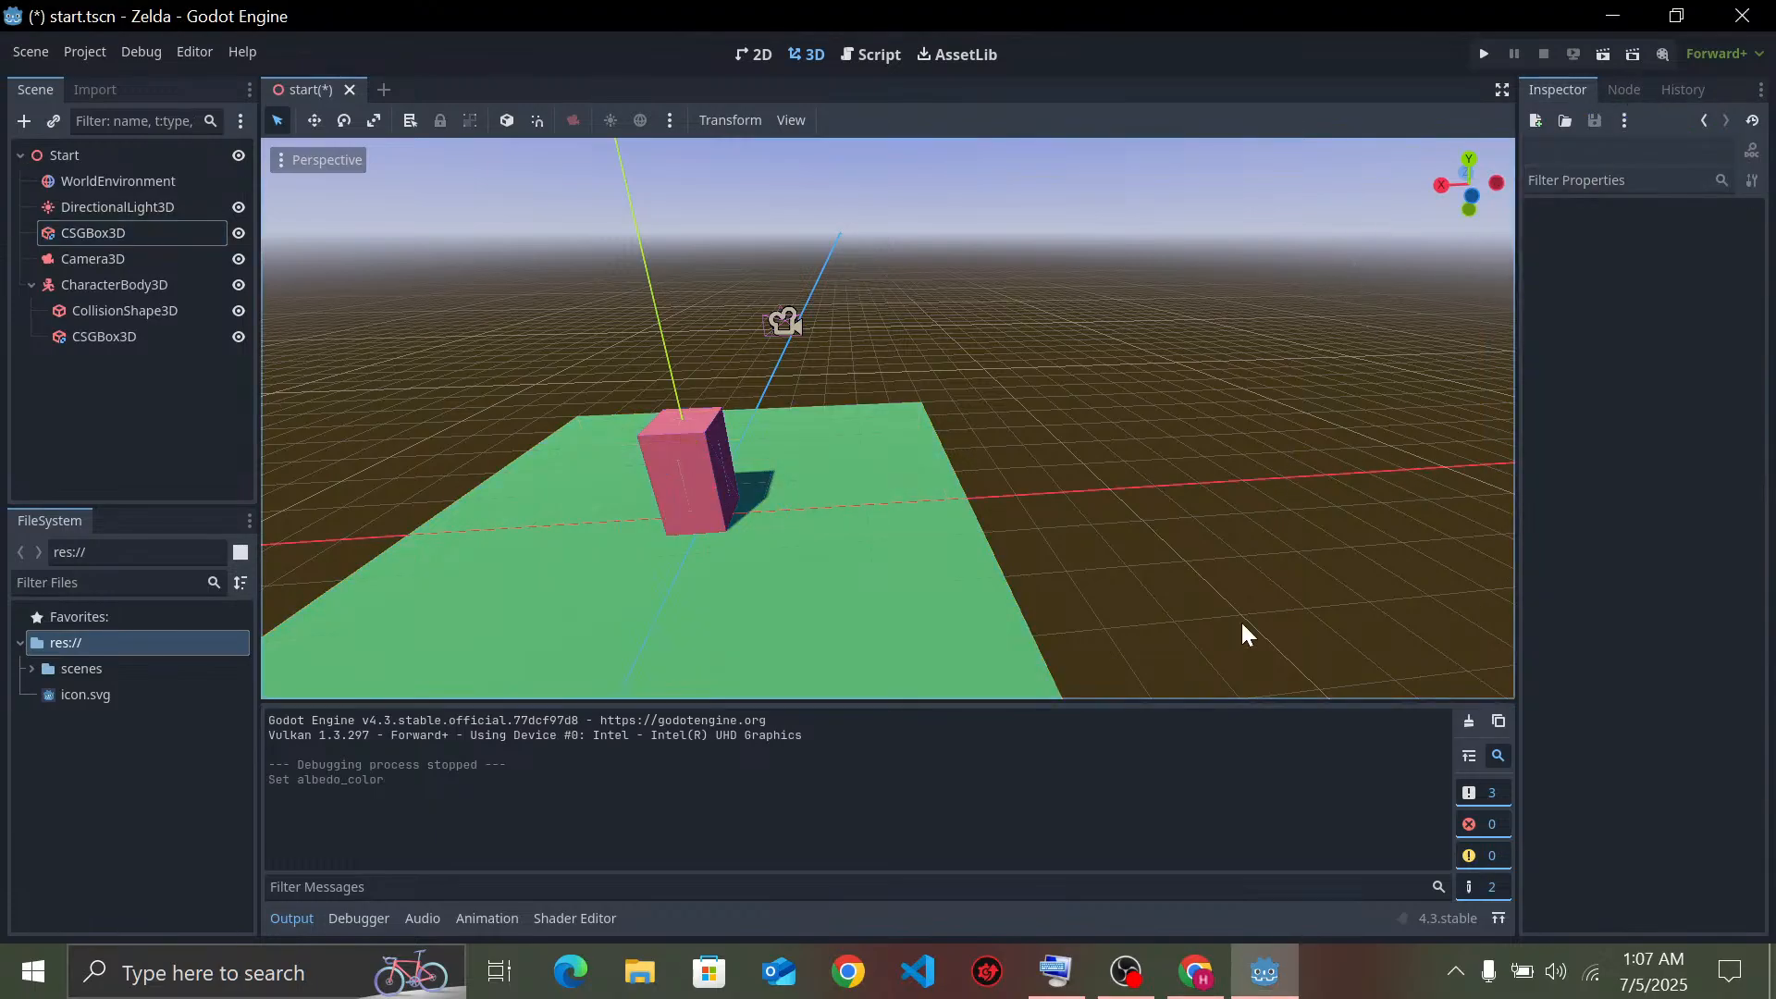
{"action": "left_click", "coordinate": [1481, 61]}
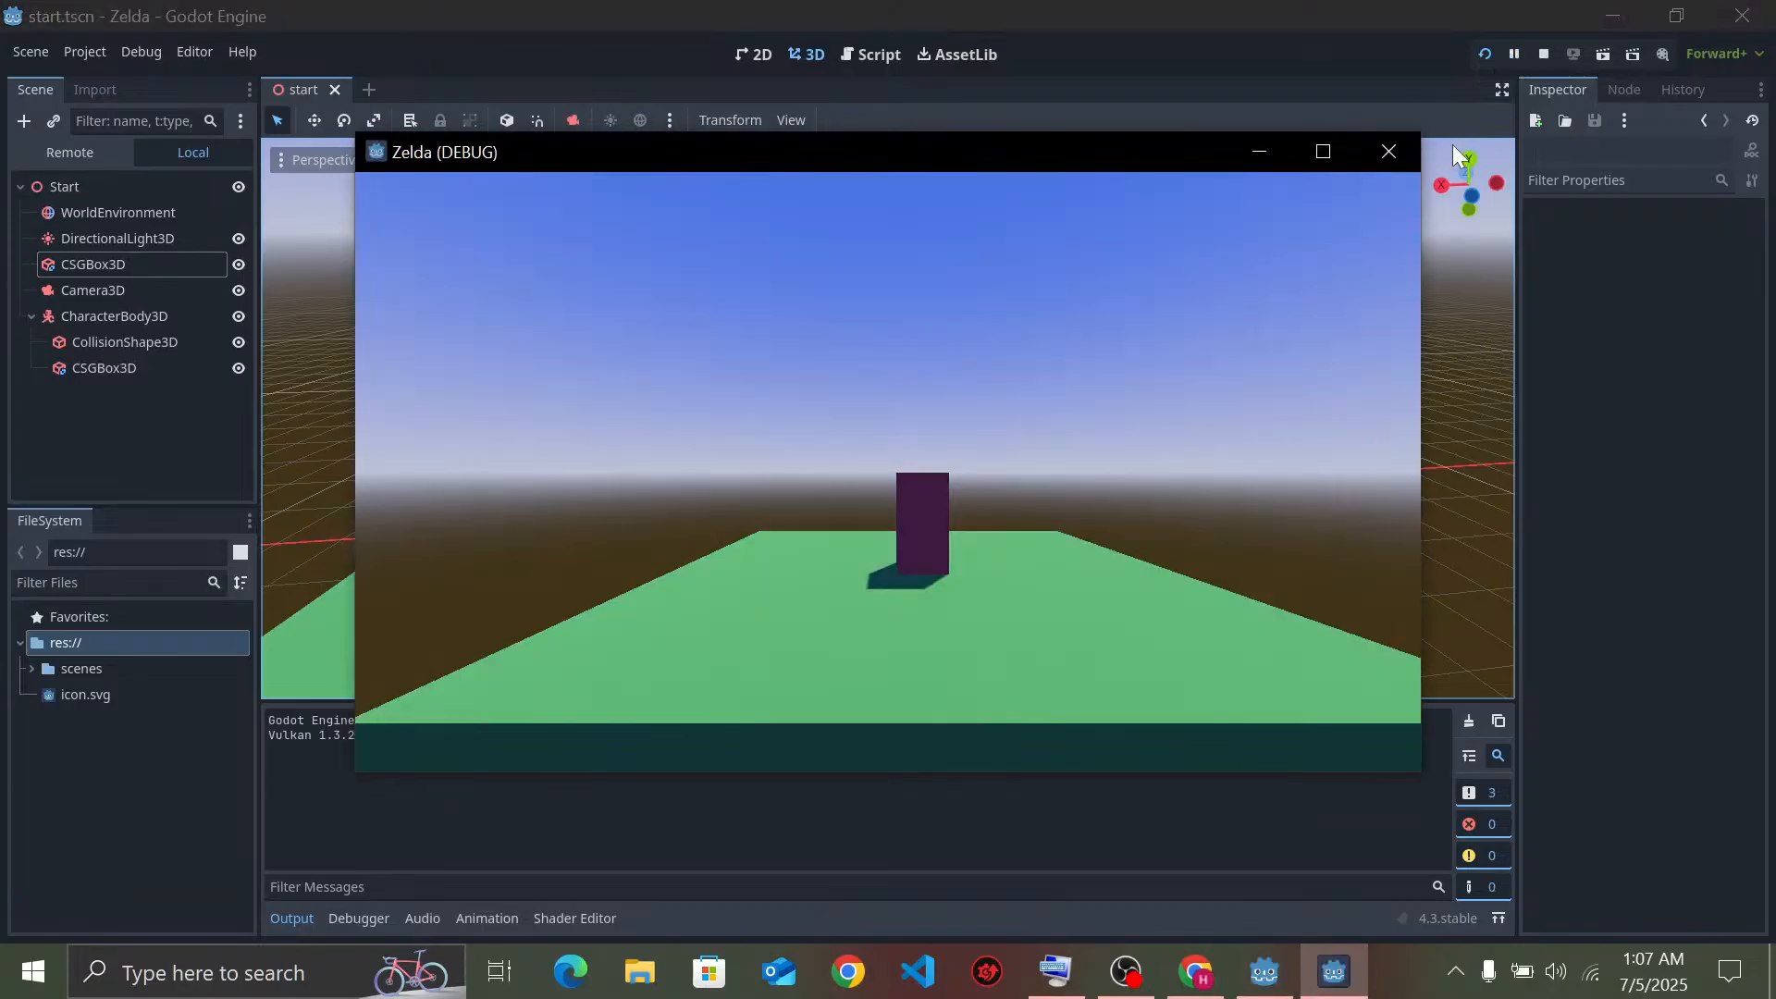
{"action": "left_click", "coordinate": [1406, 152]}
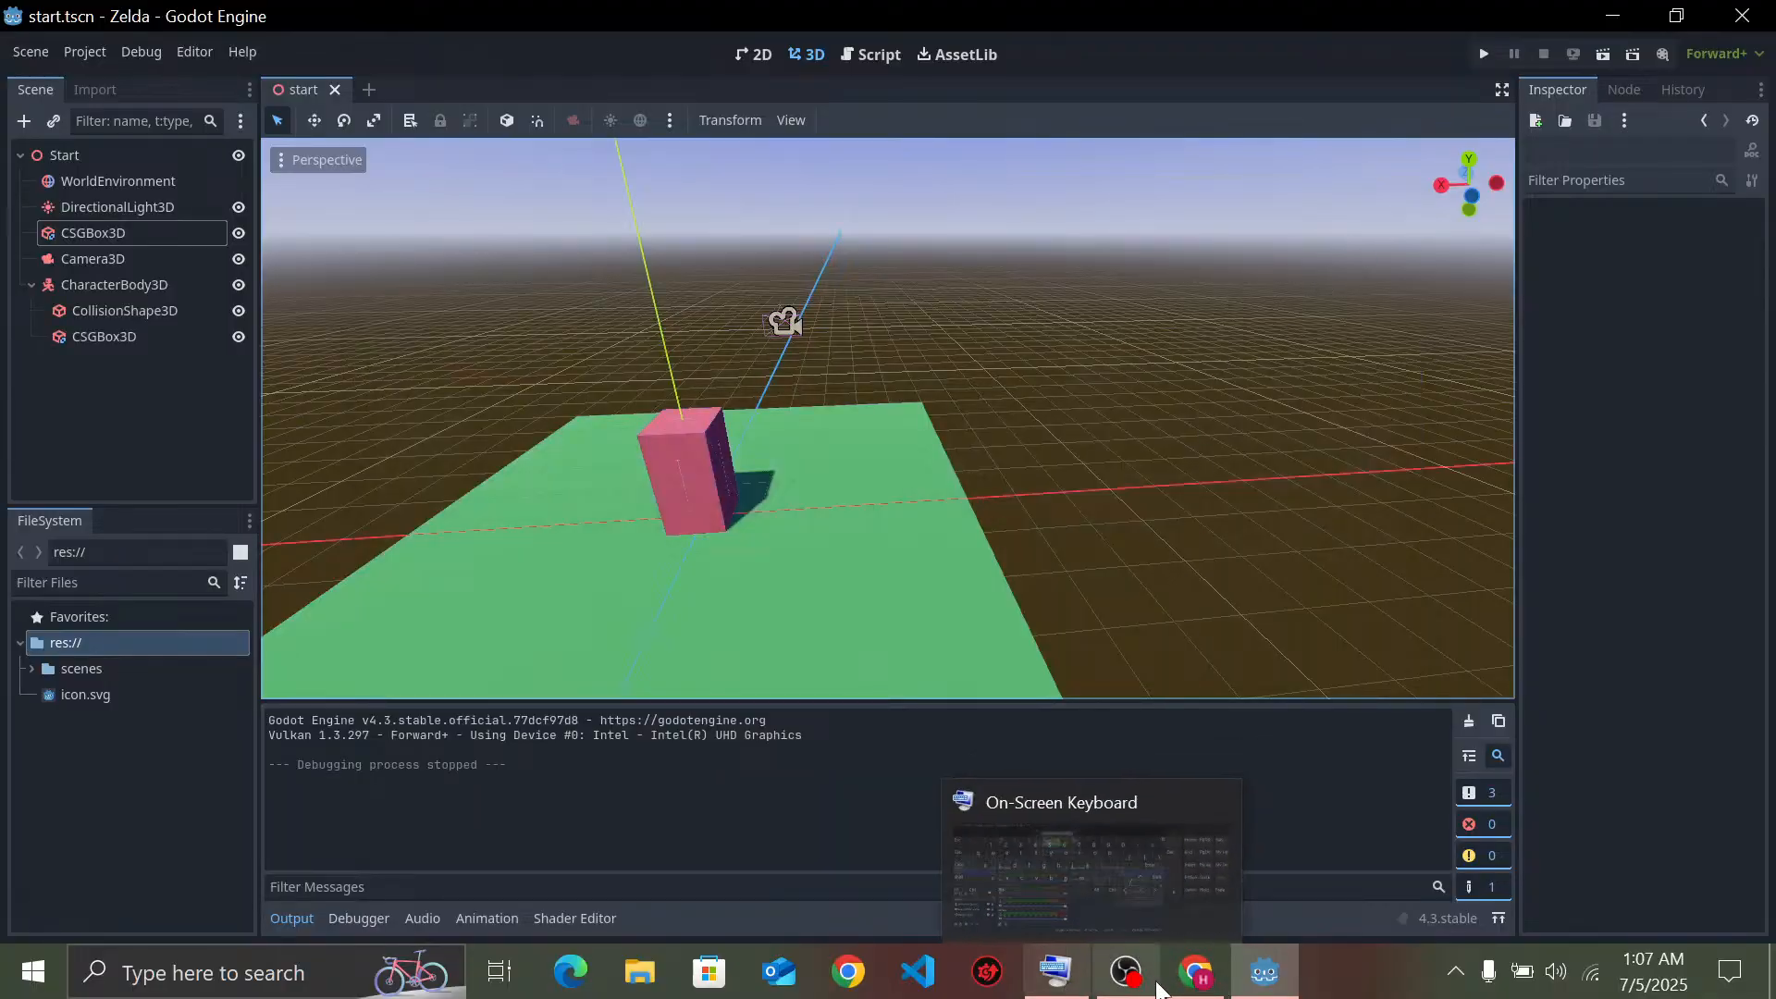
Switch to Chrome and watch the tutorial from 24:58 to 27:11, playing parts of the script attachment explanation at double speed
{"action": "left_click", "coordinate": [1196, 971]}
{"action": "left_click", "coordinate": [1419, 479]}
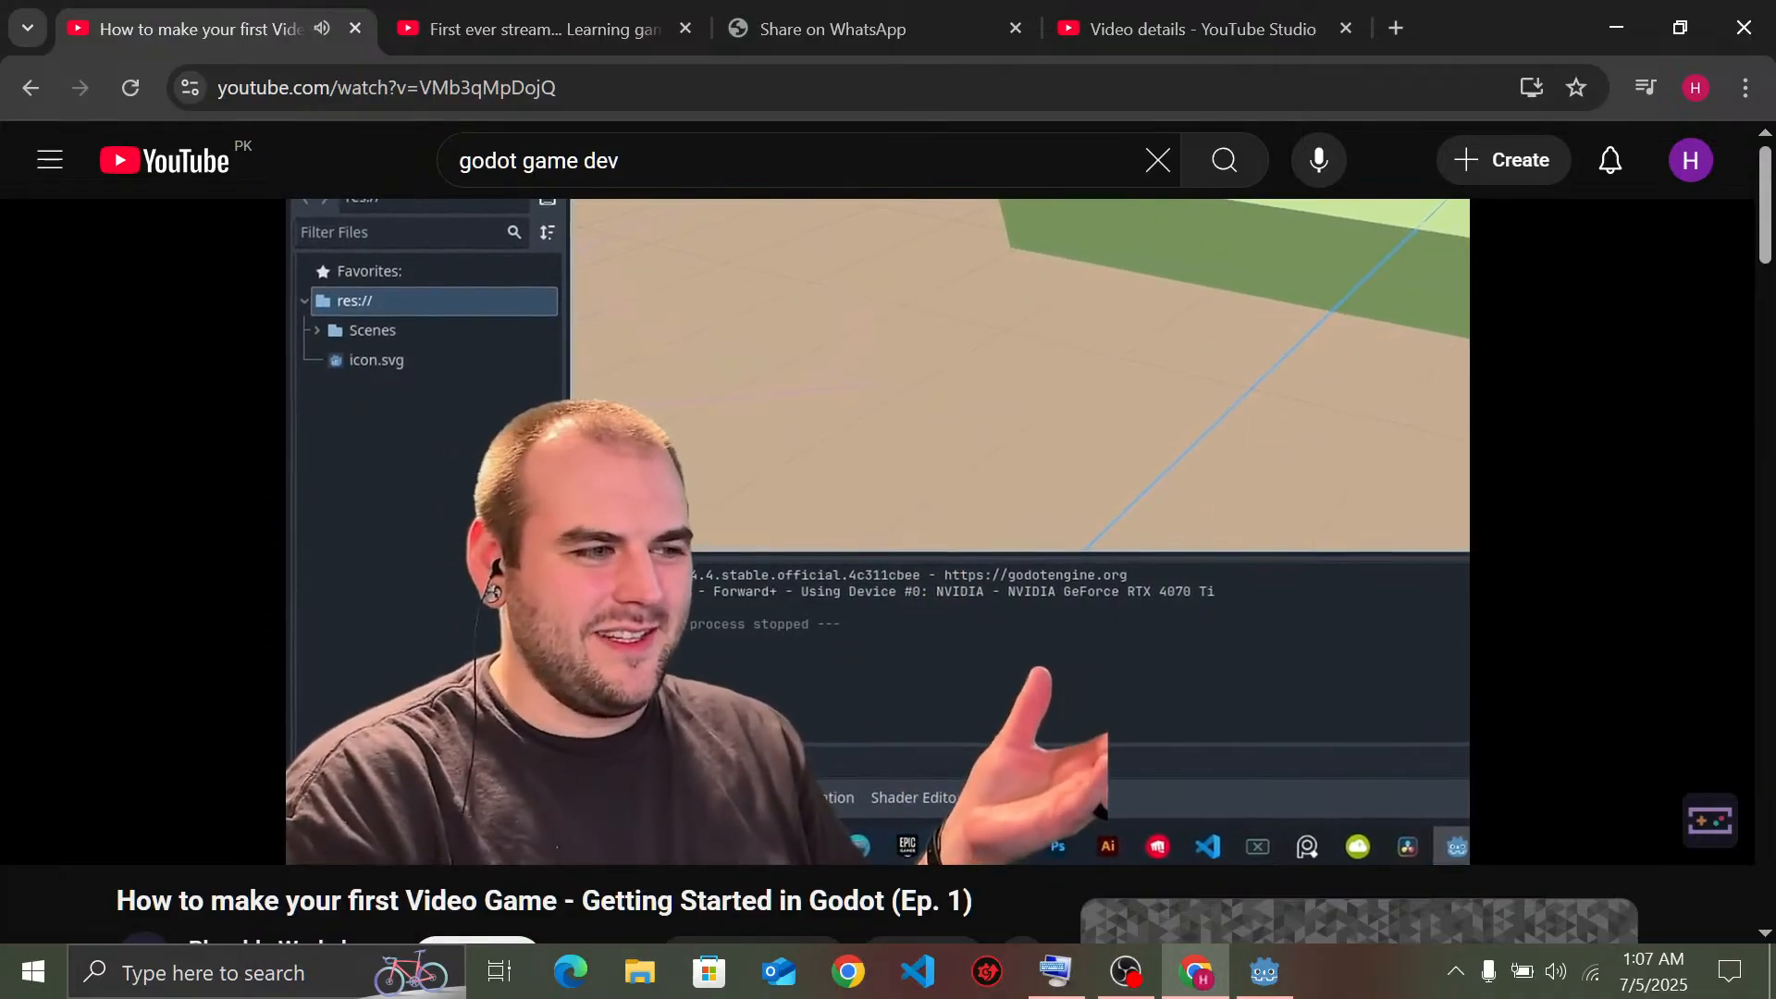
{"action": "mouse_move", "coordinate": [1422, 488]}
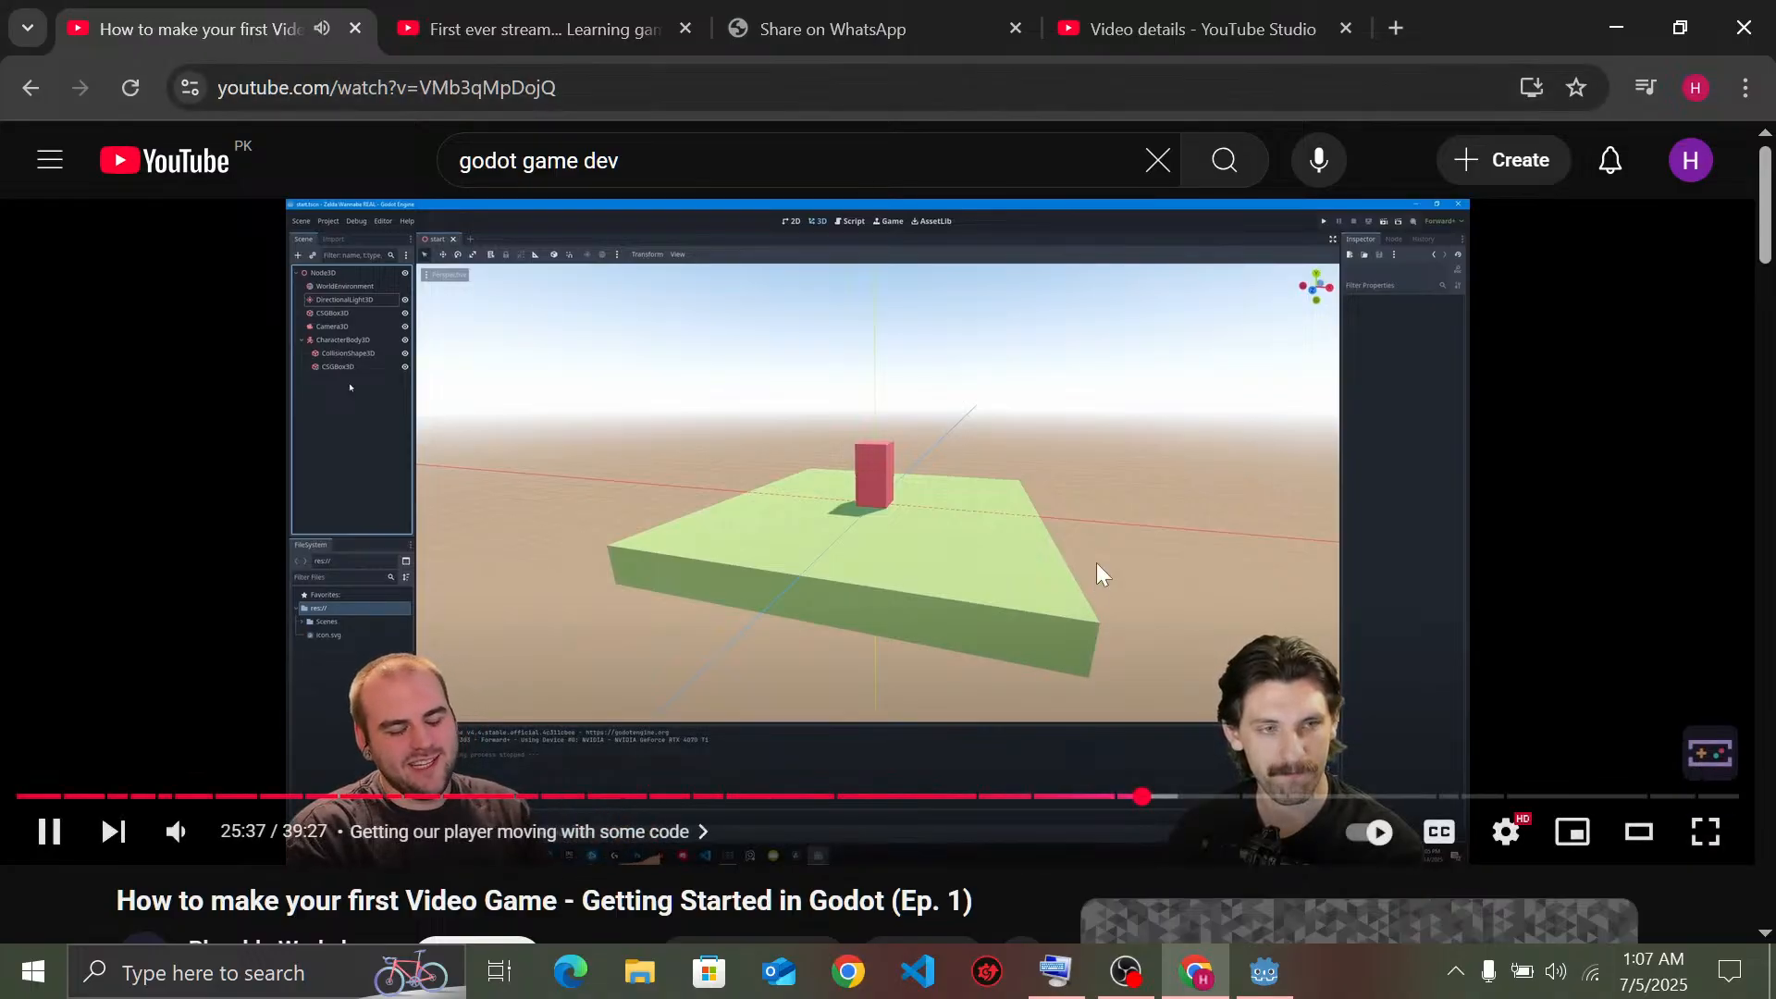
{"action": "left_click_drag", "start_coordinate": [1101, 574], "coordinate": [1215, 527]}
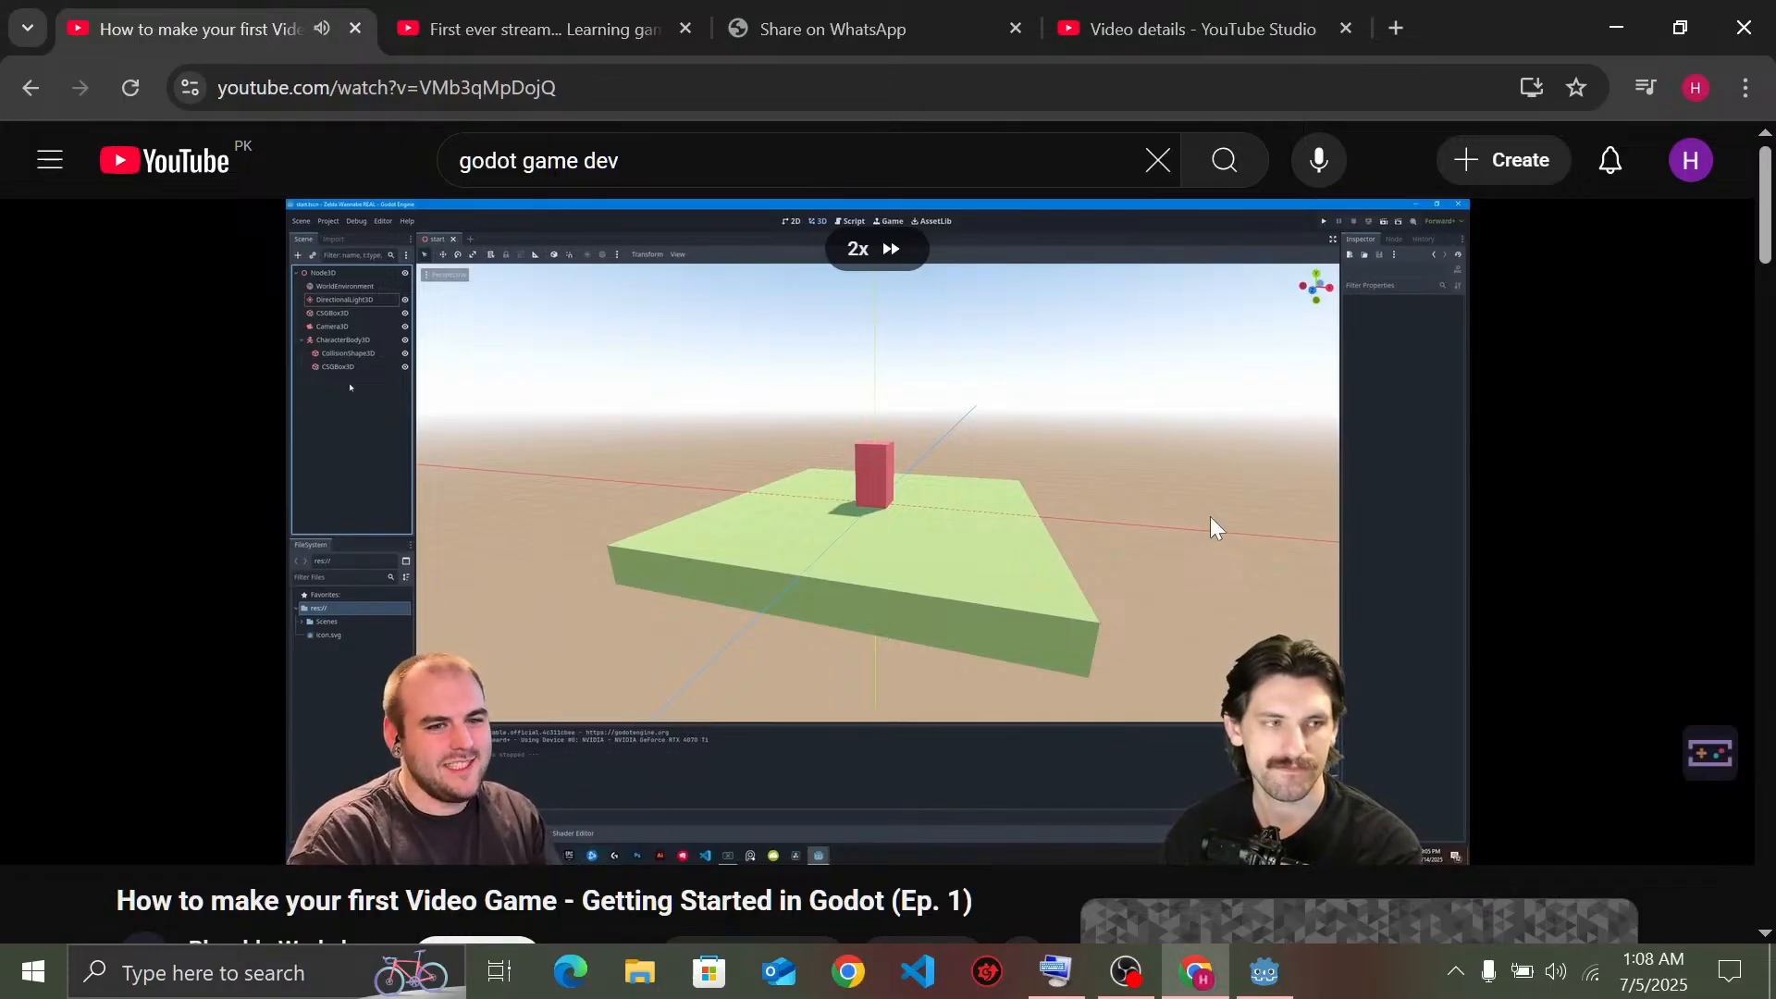
{"action": "left_click_drag", "start_coordinate": [1214, 527], "coordinate": [1211, 516]}
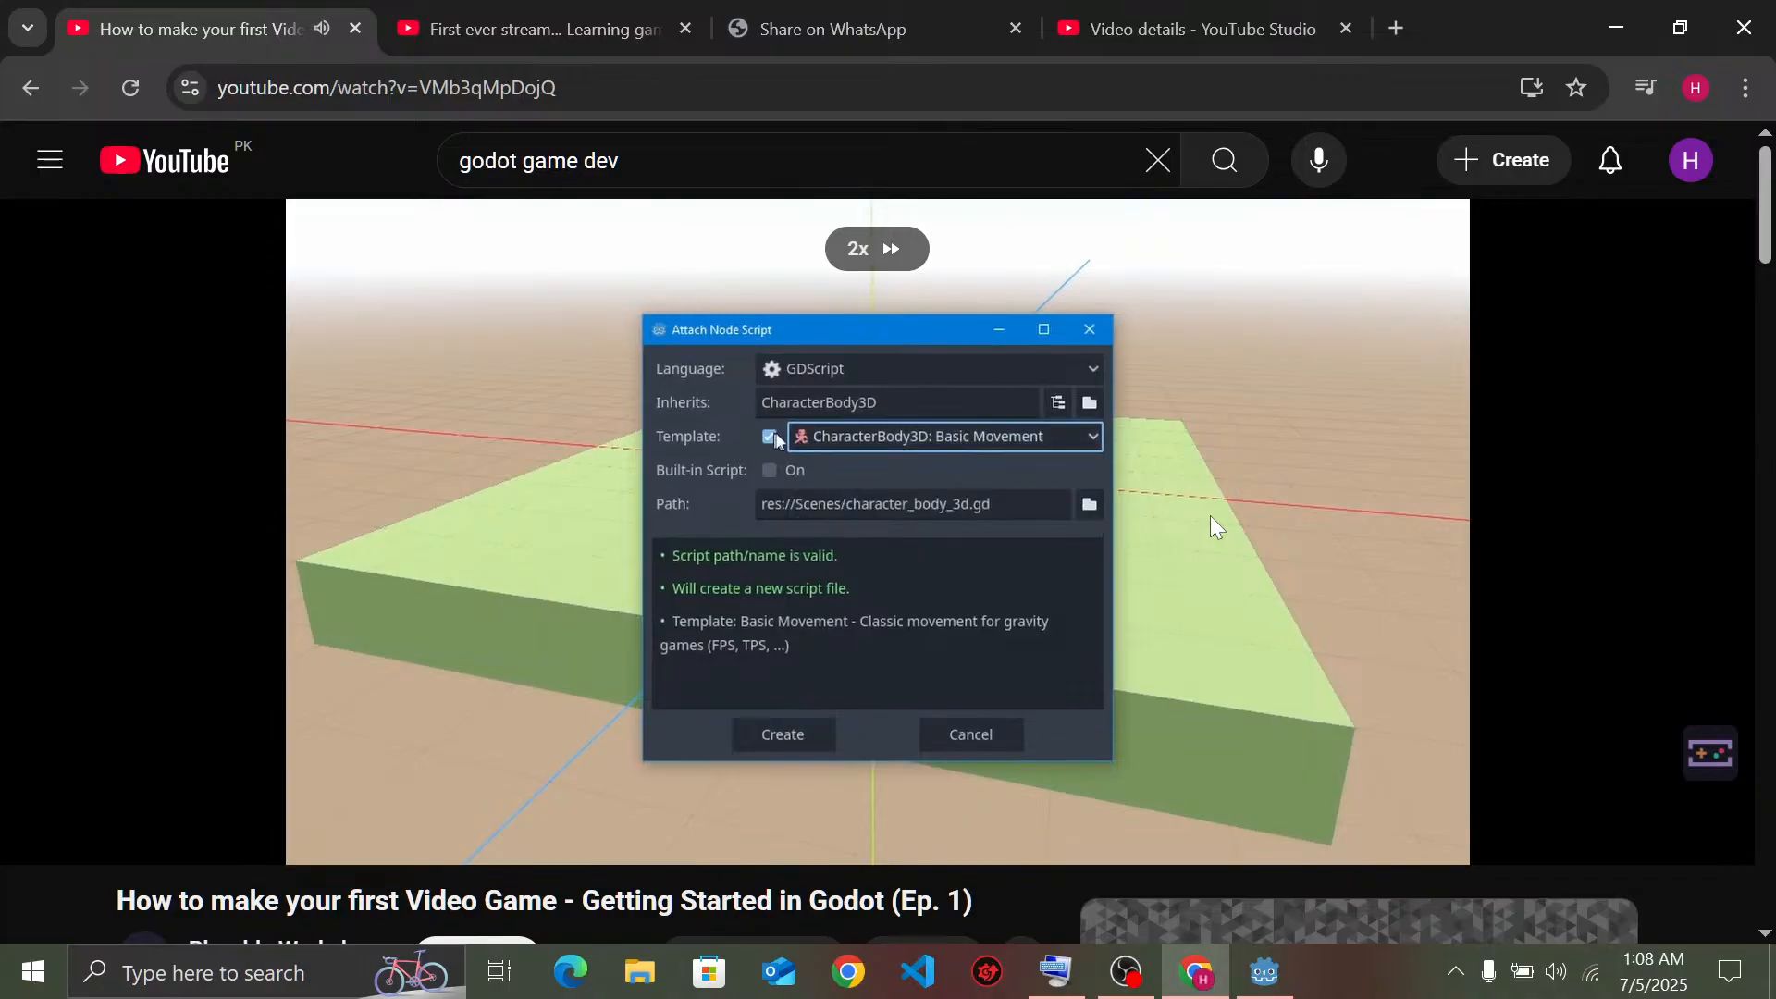
{"action": "left_click_drag", "start_coordinate": [1210, 515], "coordinate": [1210, 515]}
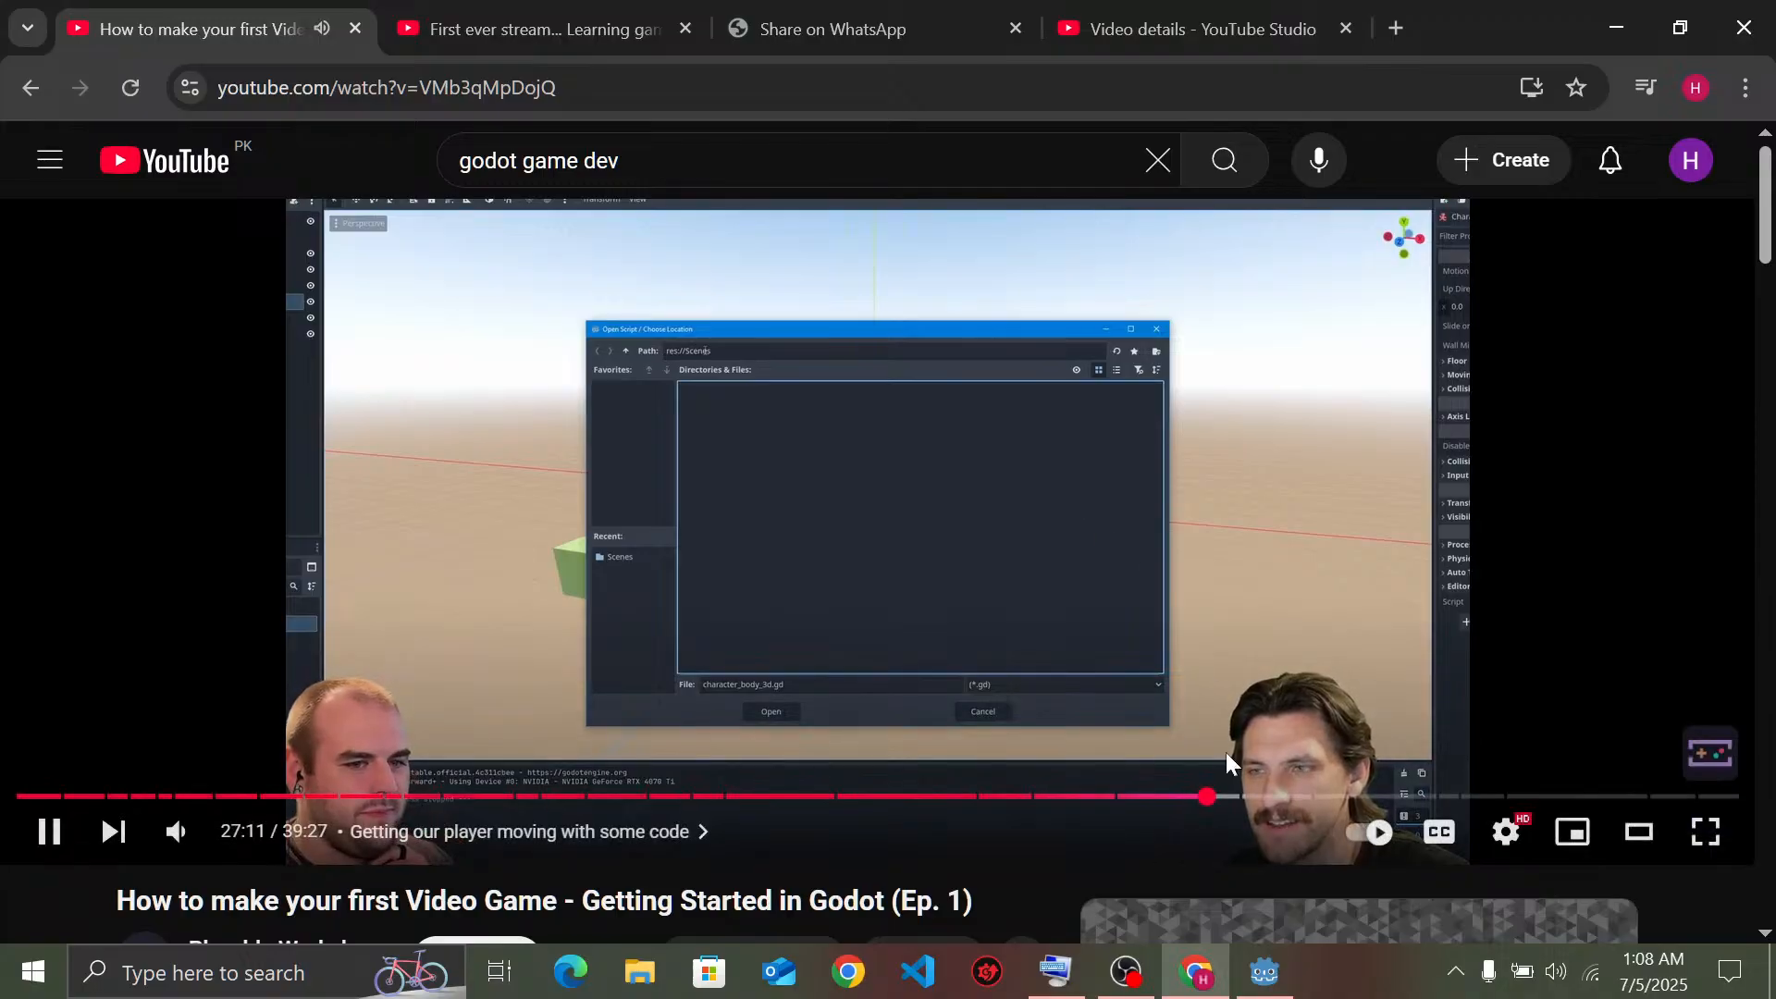
Switch to Godot, begin attaching a GDScript to the CharacterBody3D node and open the choice of its file location
{"action": "left_click", "coordinate": [1266, 993]}
{"action": "left_click", "coordinate": [118, 284]}
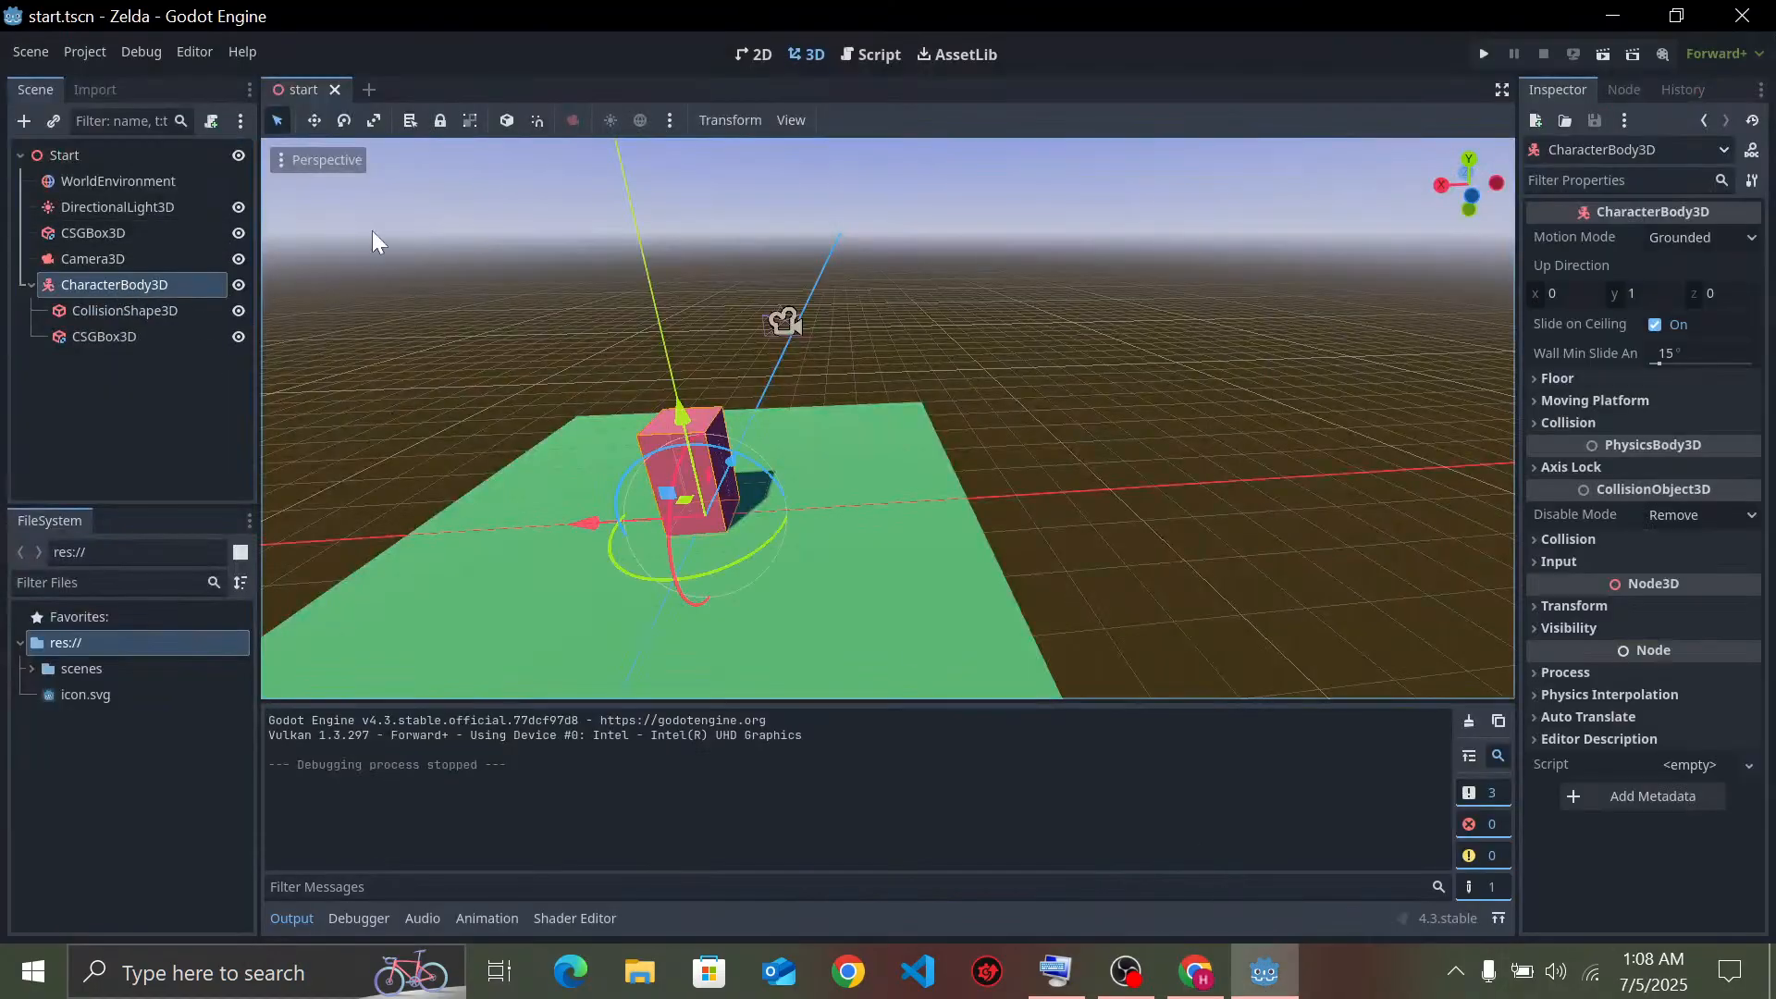
{"action": "left_click", "coordinate": [213, 120]}
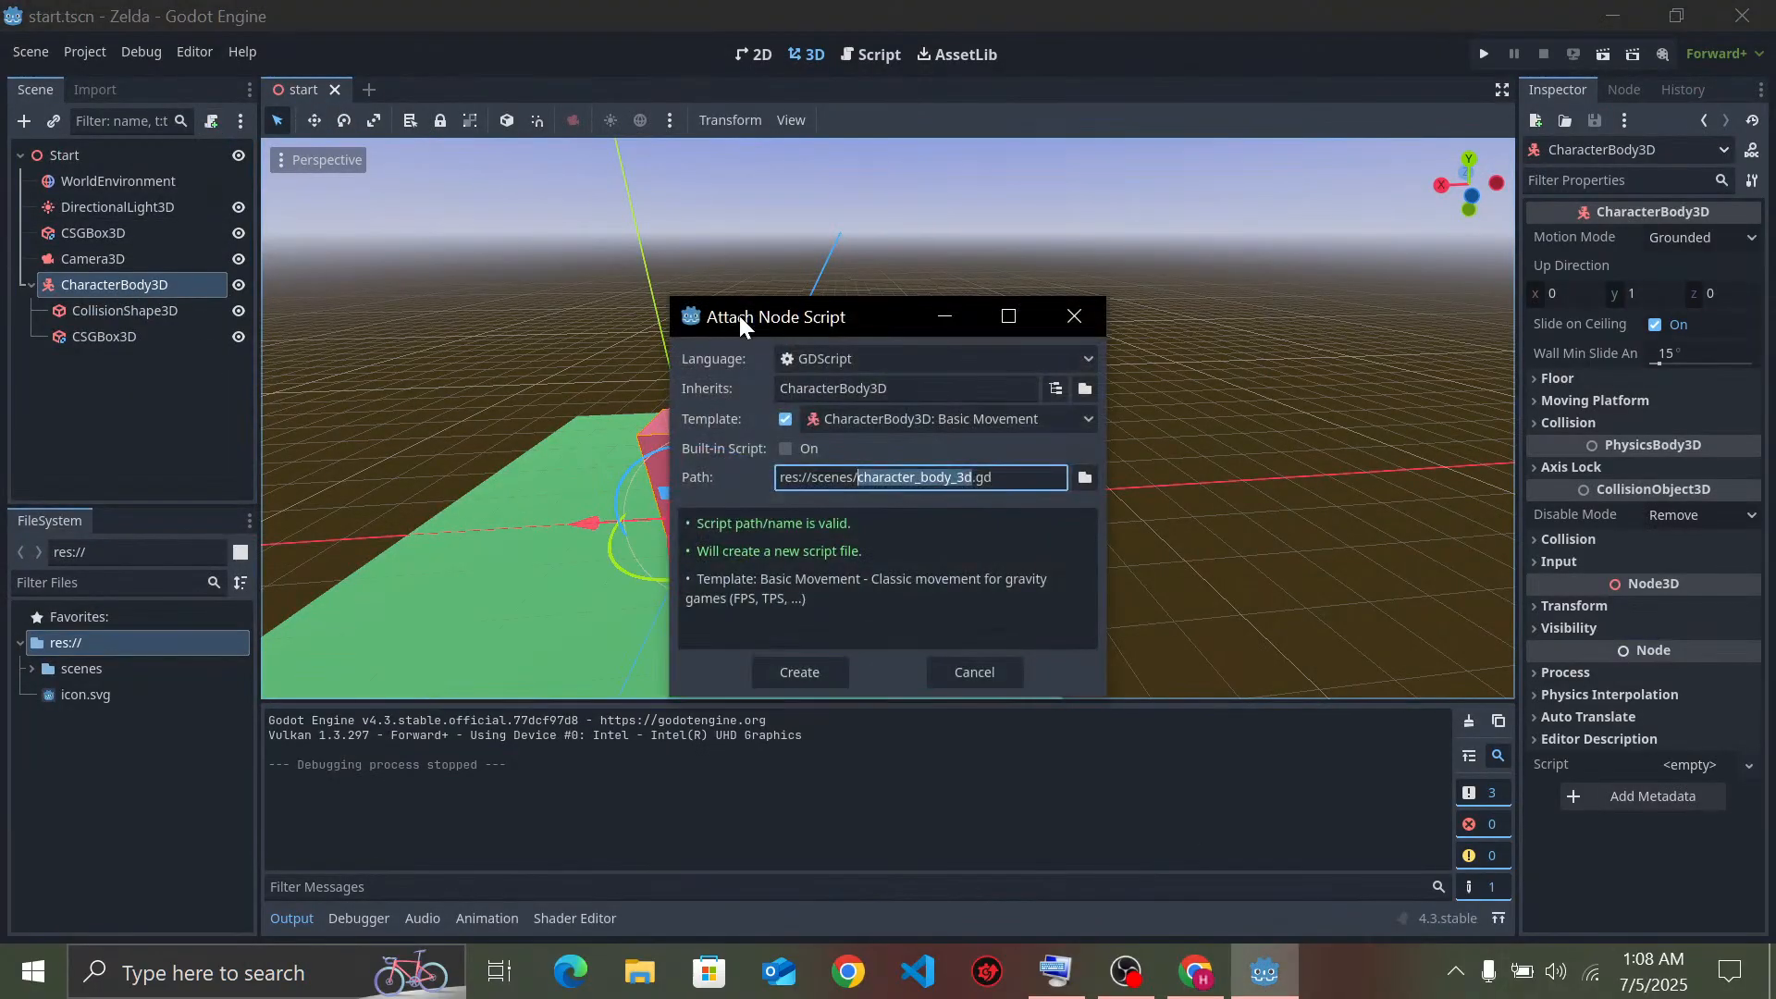
{"action": "left_click", "coordinate": [1084, 477]}
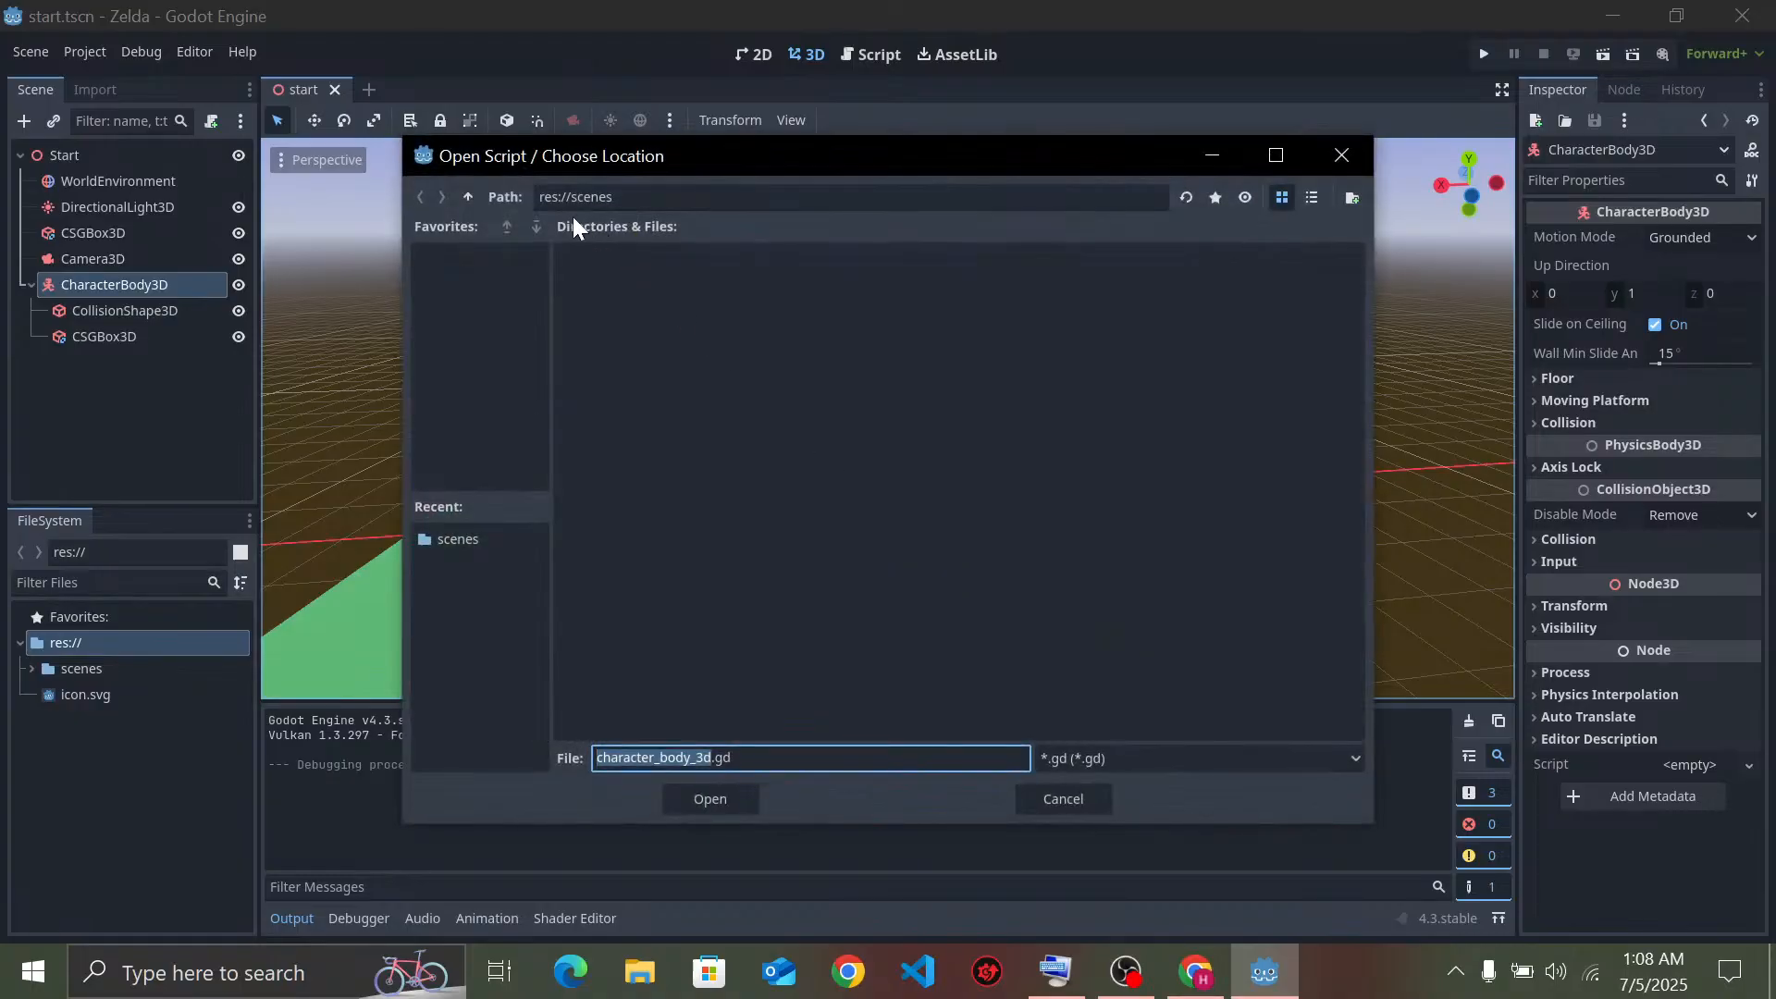
Create a scripts folder in res:// and create character_body_3d.gd in it from the CharacterBody3D Basic Movement template
{"action": "left_click", "coordinate": [468, 196]}
{"action": "right_click", "coordinate": [794, 428]}
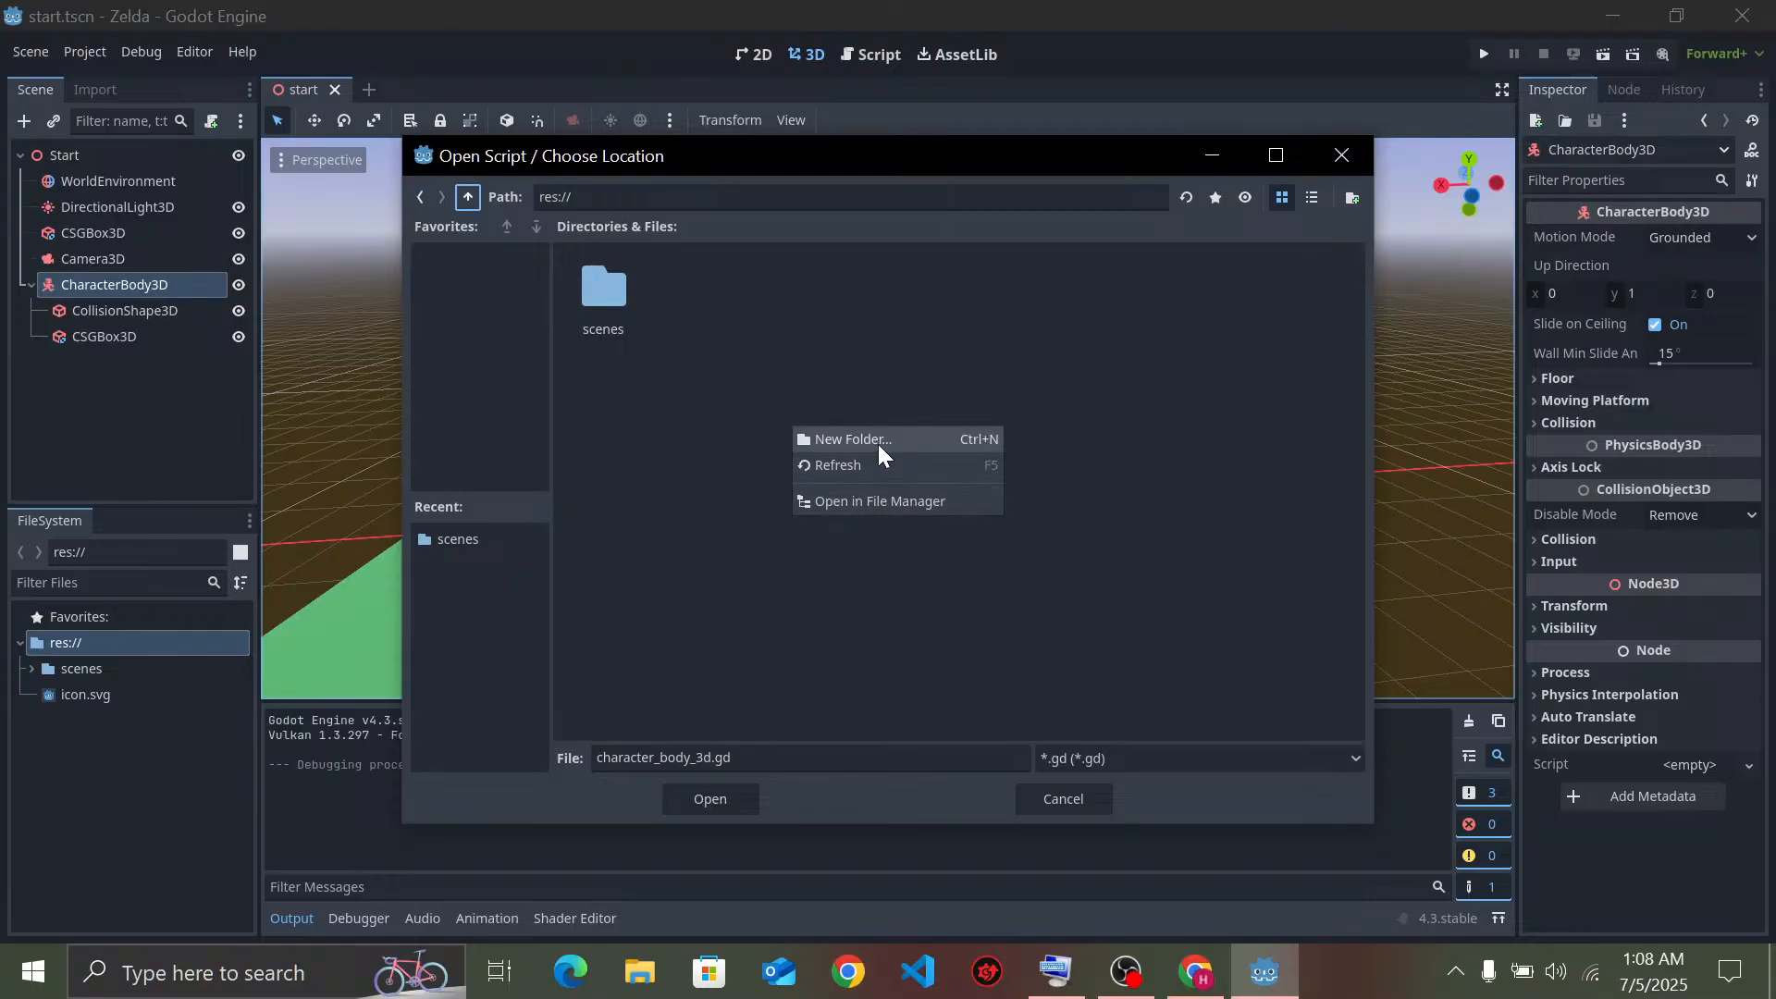
{"action": "left_click", "coordinate": [879, 442]}
{"action": "type", "text": "script"}
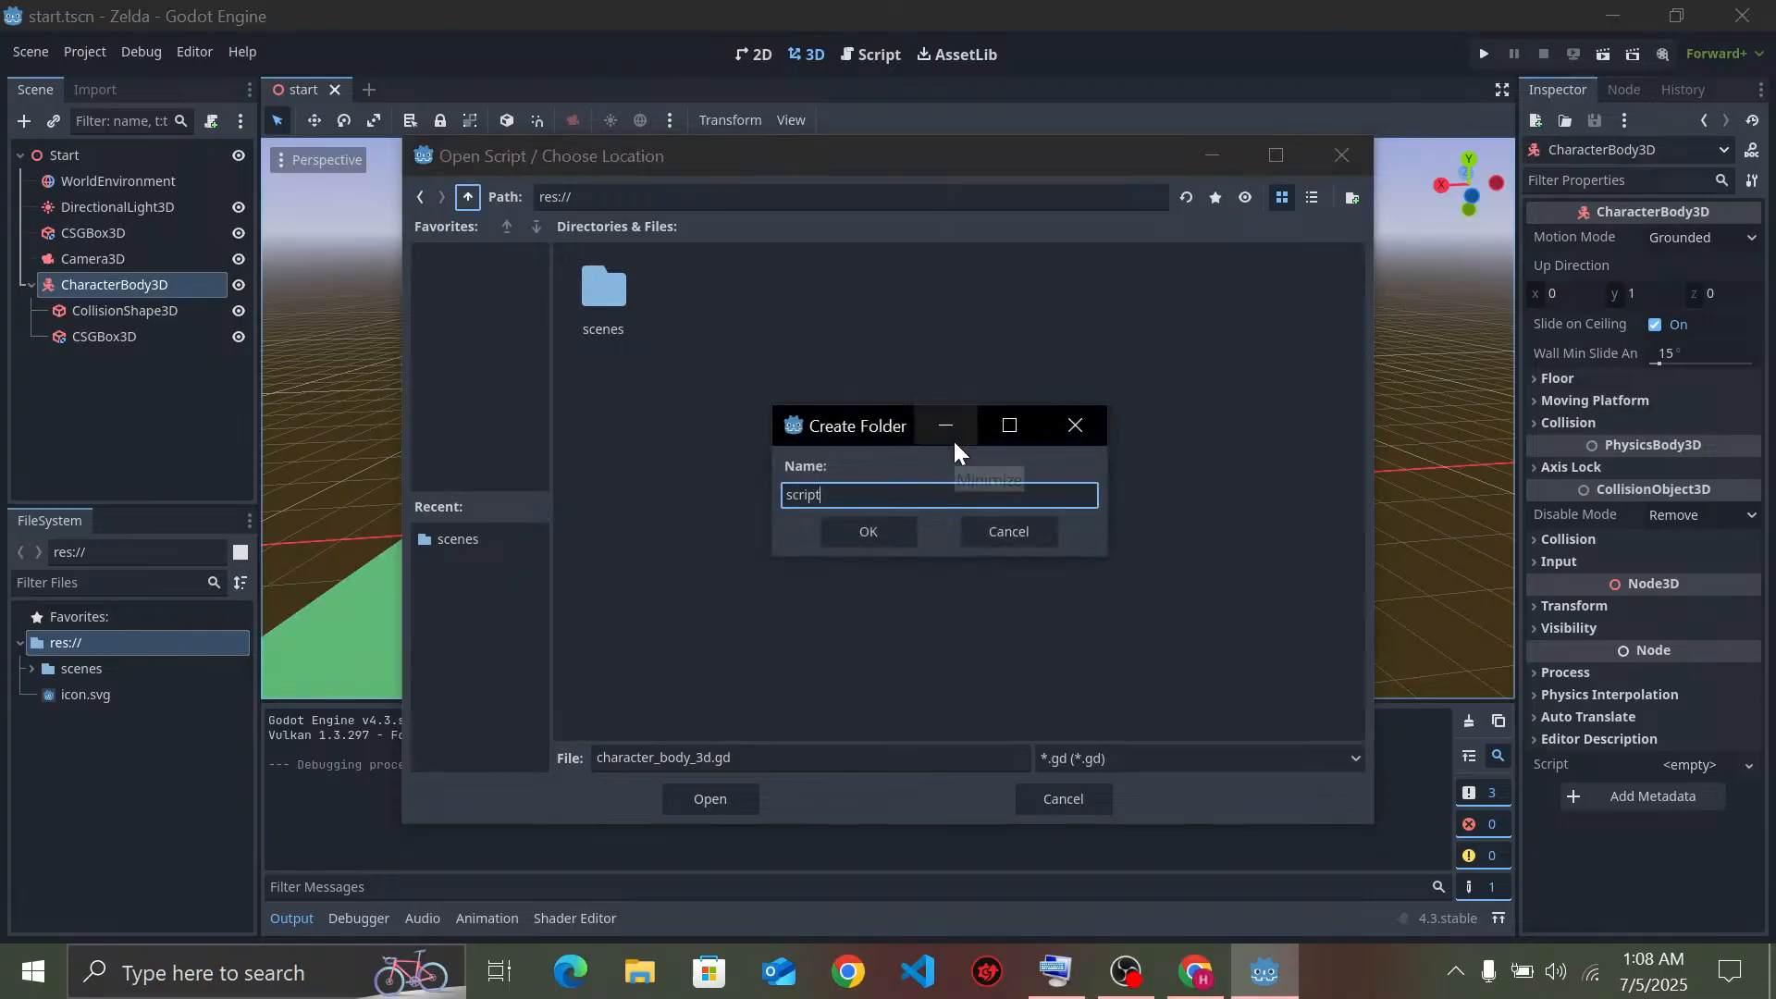
{"action": "type", "text": "s"}
{"action": "left_click", "coordinate": [869, 529]}
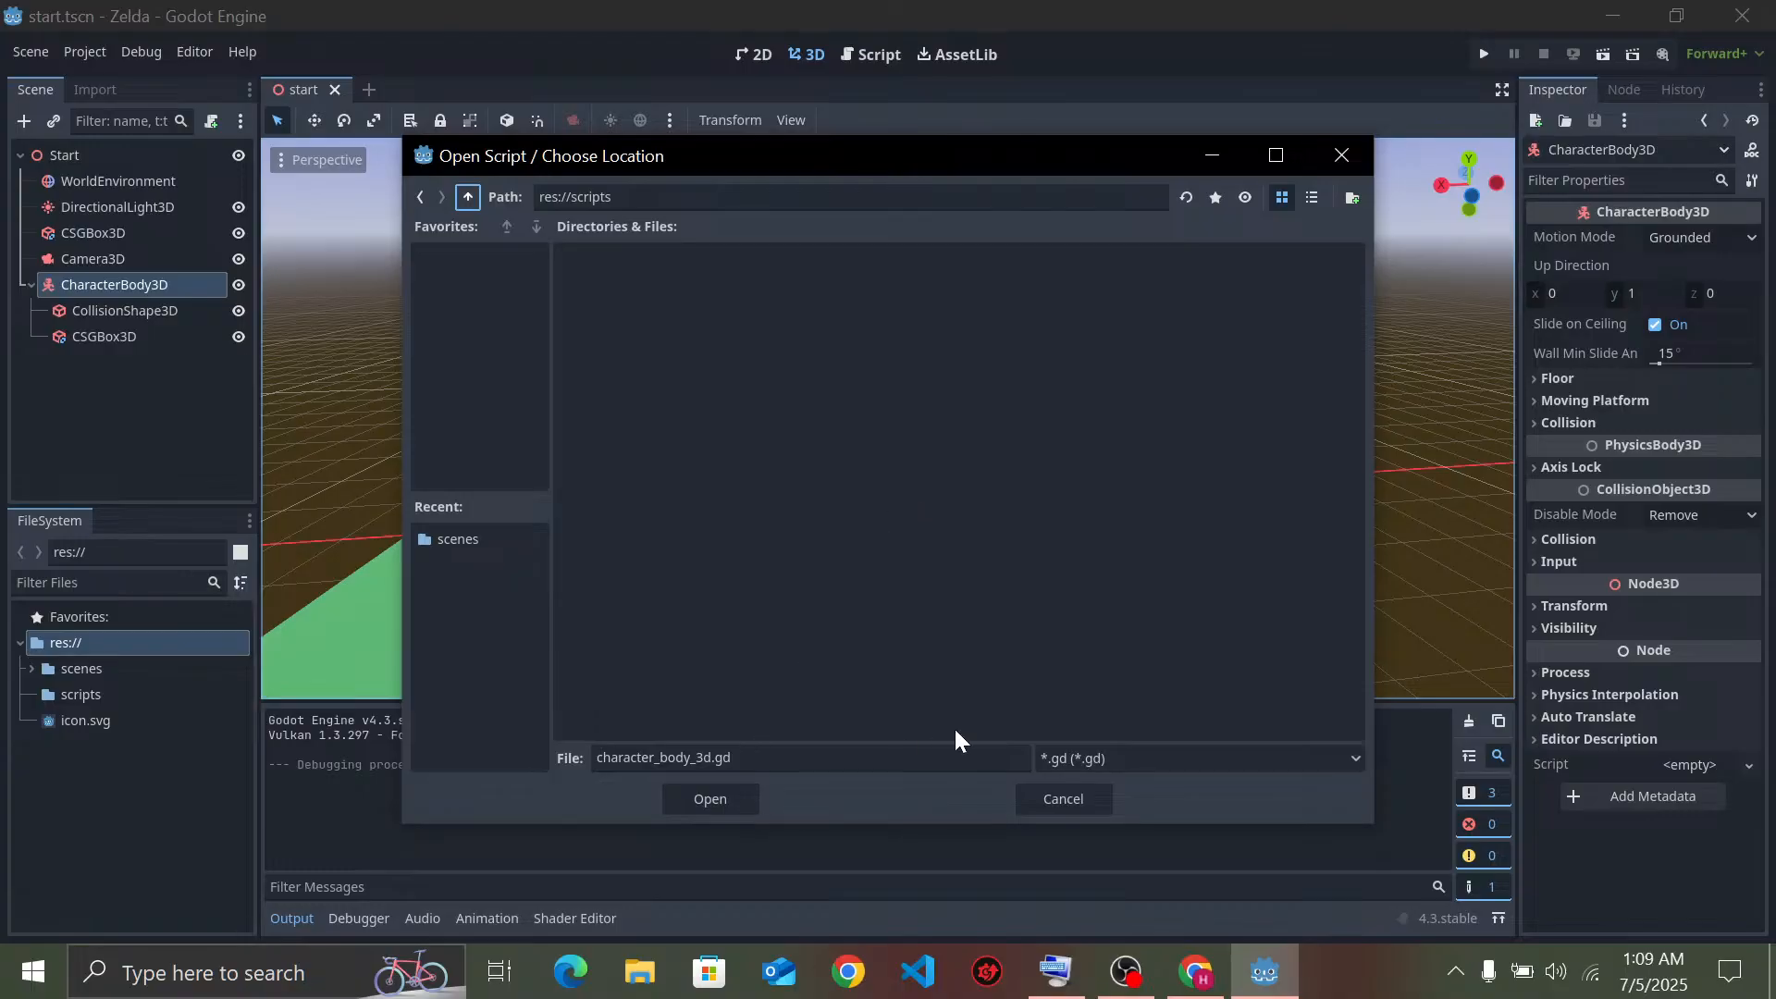
{"action": "left_click", "coordinate": [710, 799]}
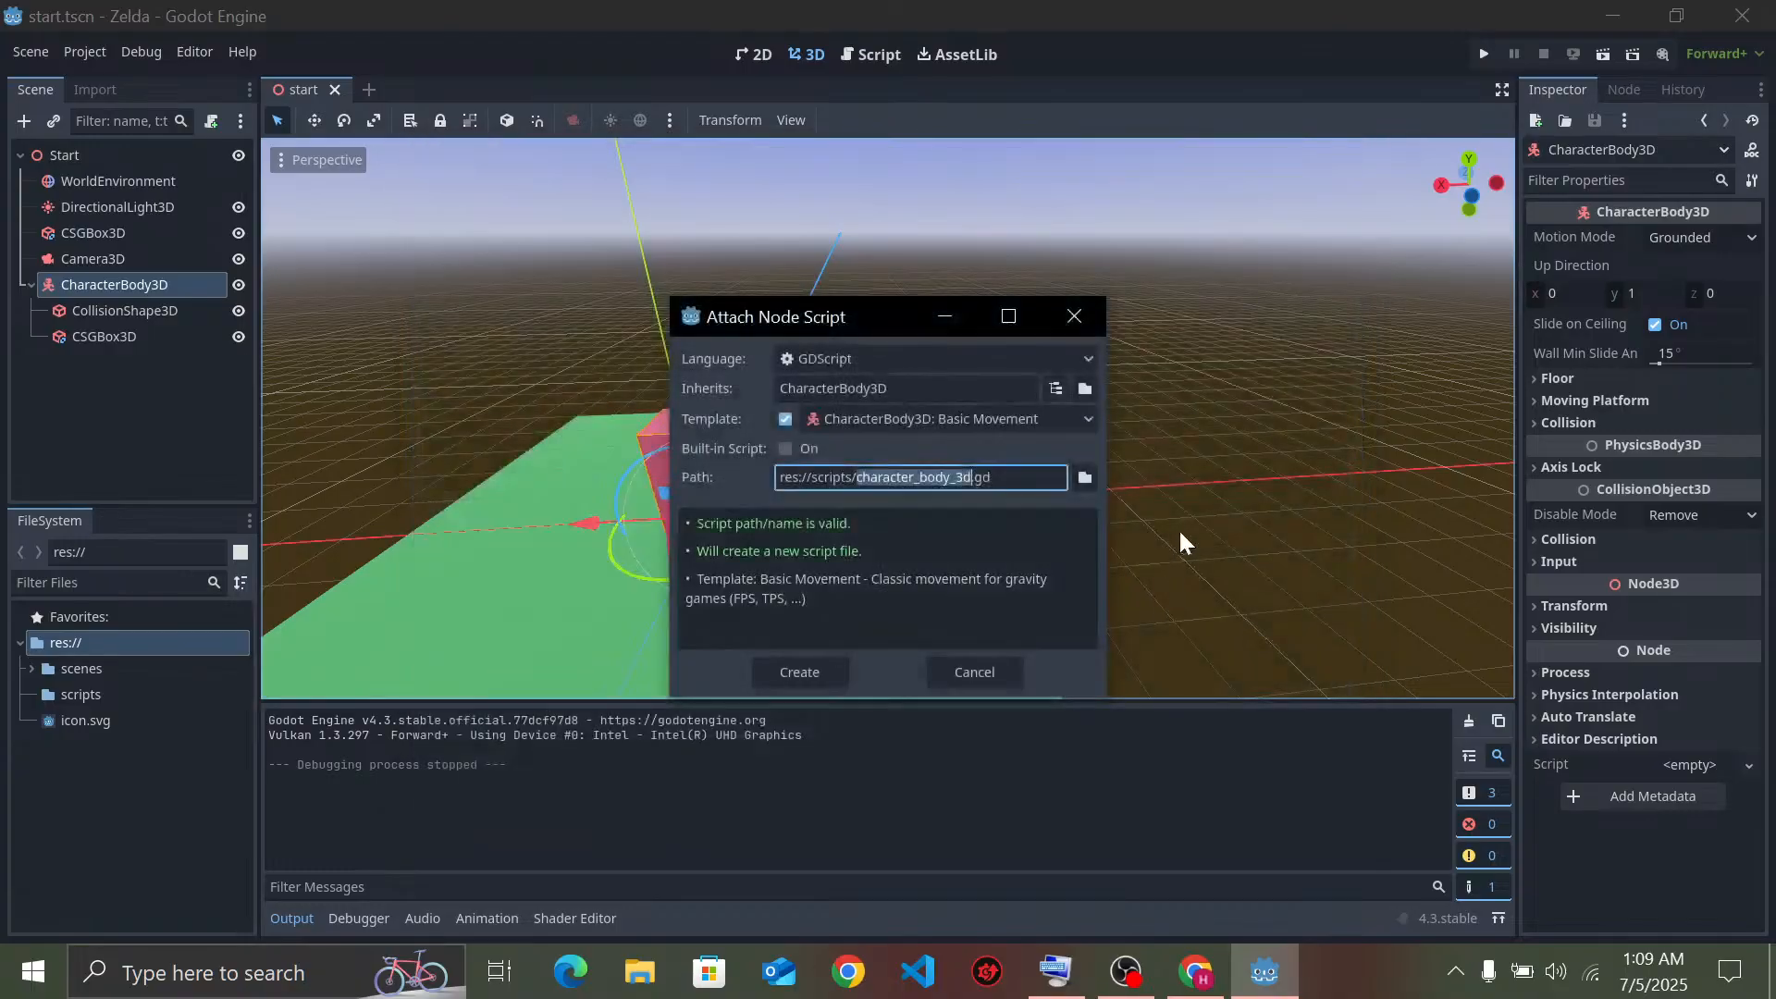
{"action": "left_click", "coordinate": [825, 663]}
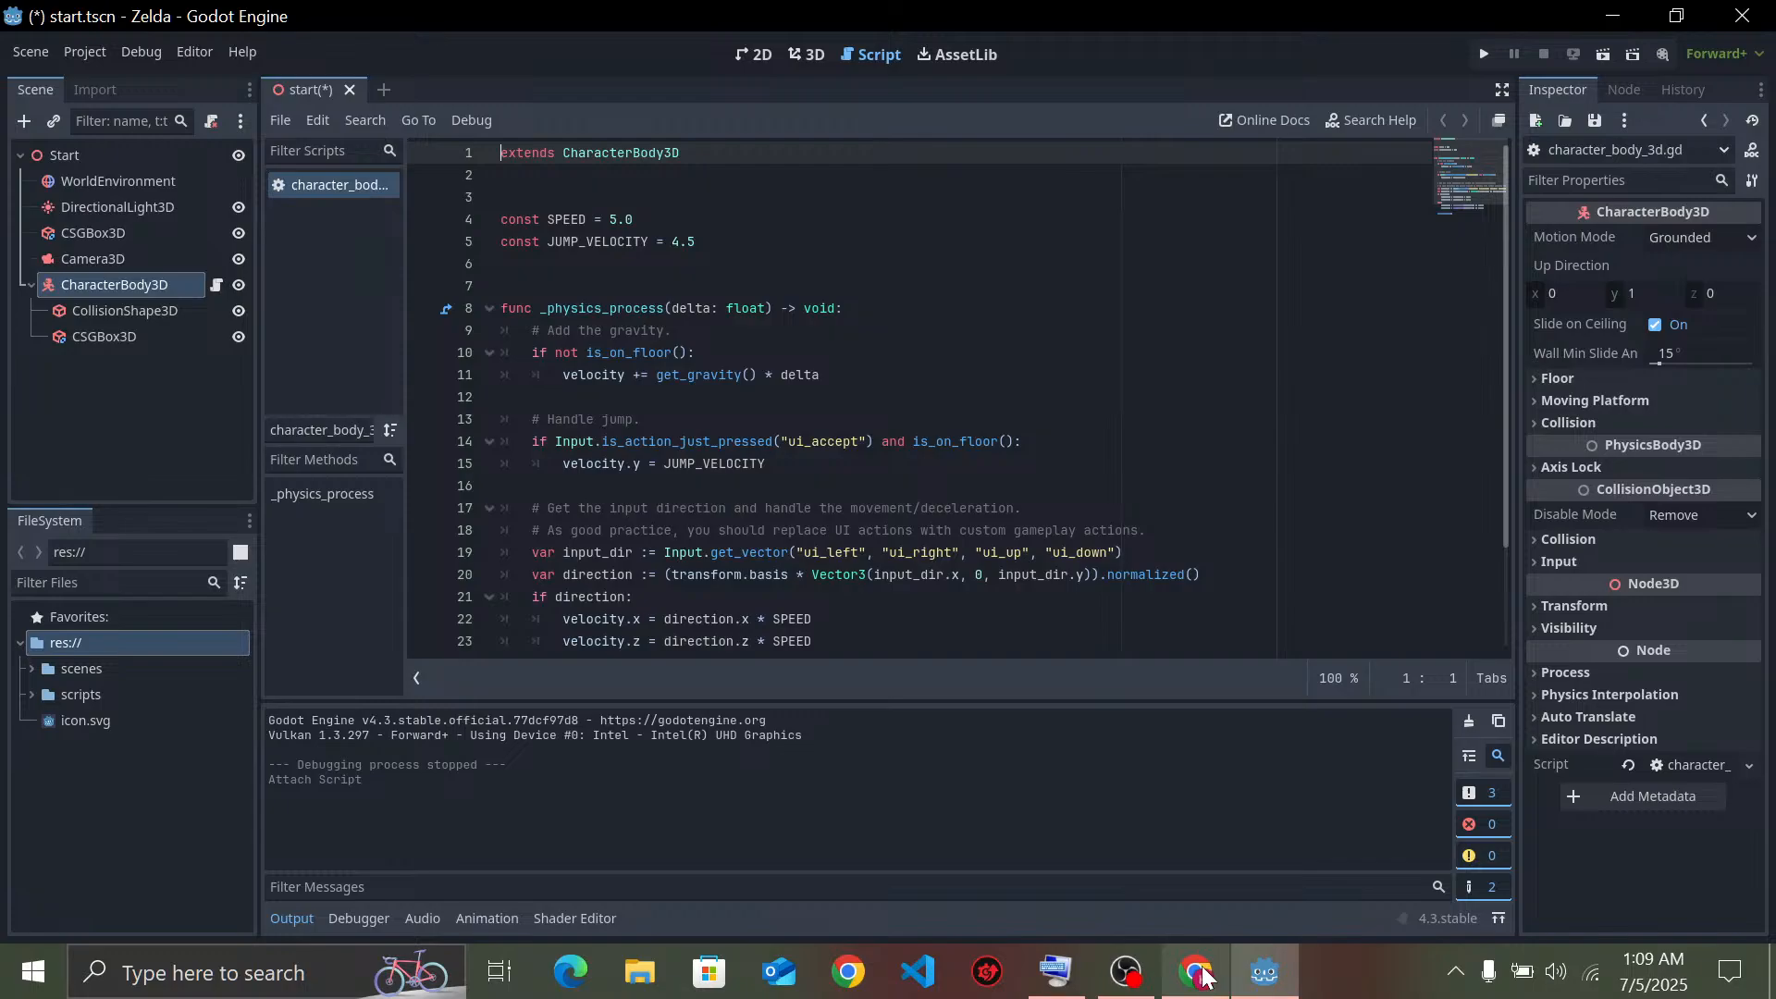
Run the project to test the player's movement script and close the game window
{"action": "key", "text": "F5"}
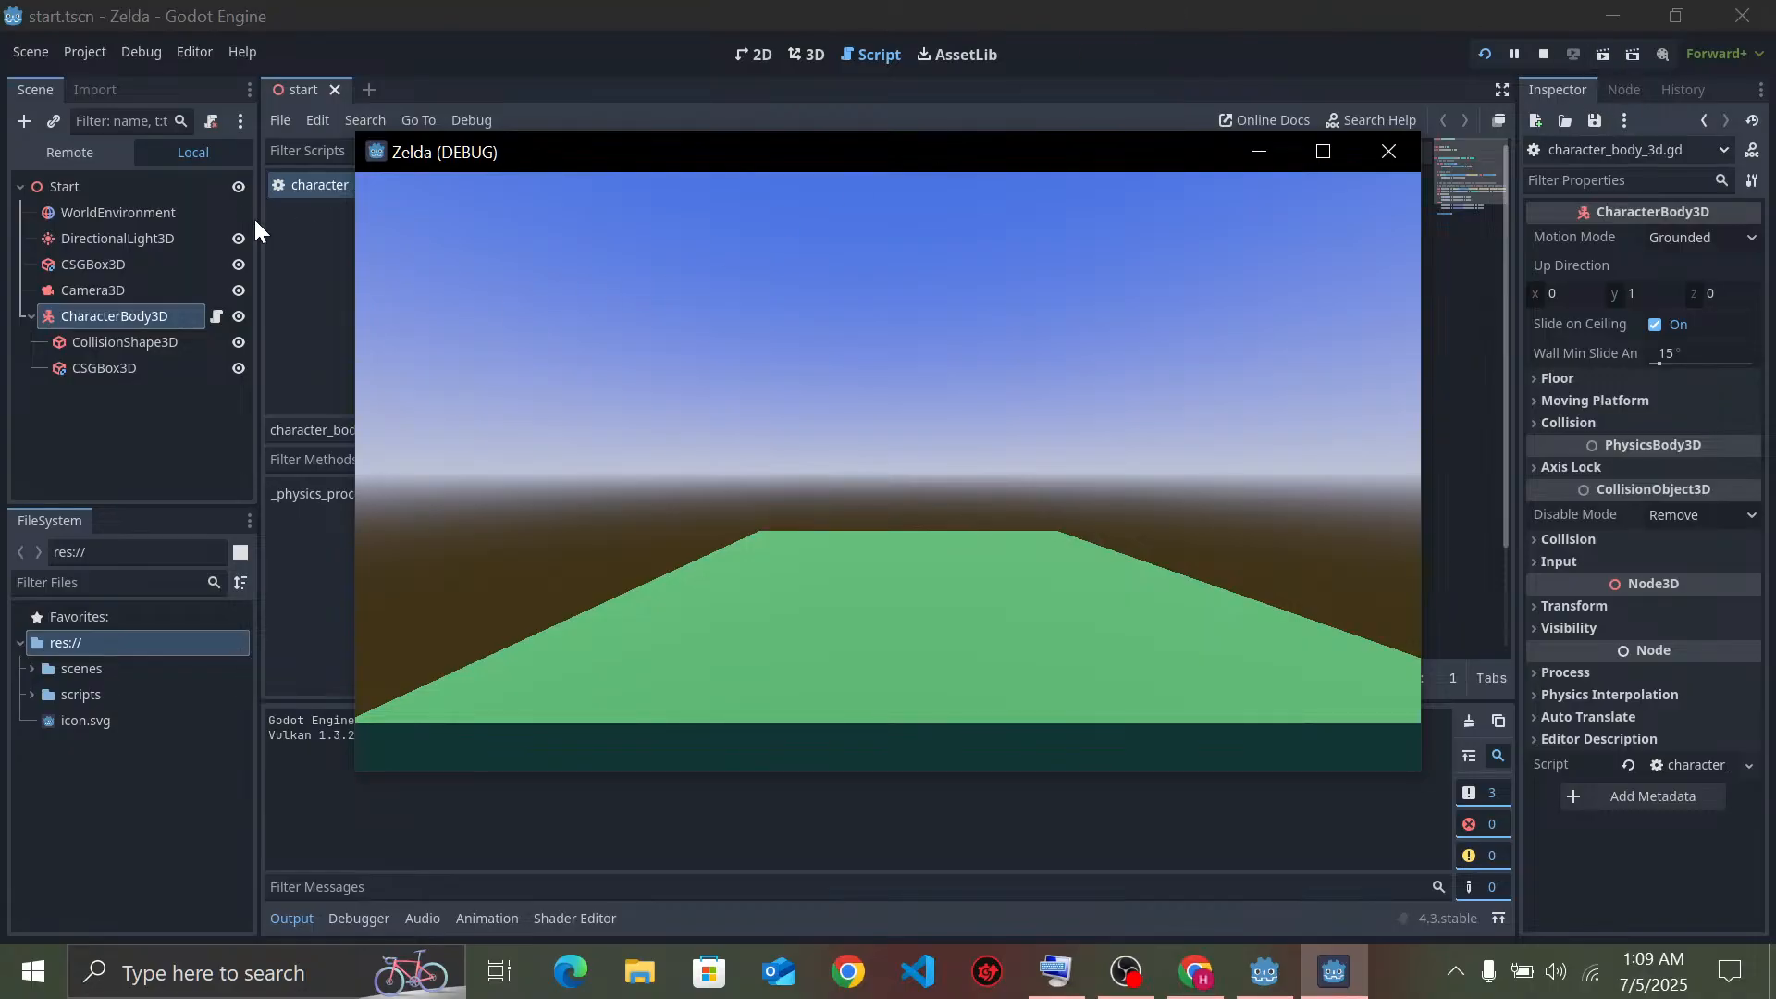
{"action": "left_click", "coordinate": [1392, 163]}
Switch to Chrome, continue the tutorial to 27:21 and browse its comments and recommended videos
{"action": "left_click", "coordinate": [1198, 974]}
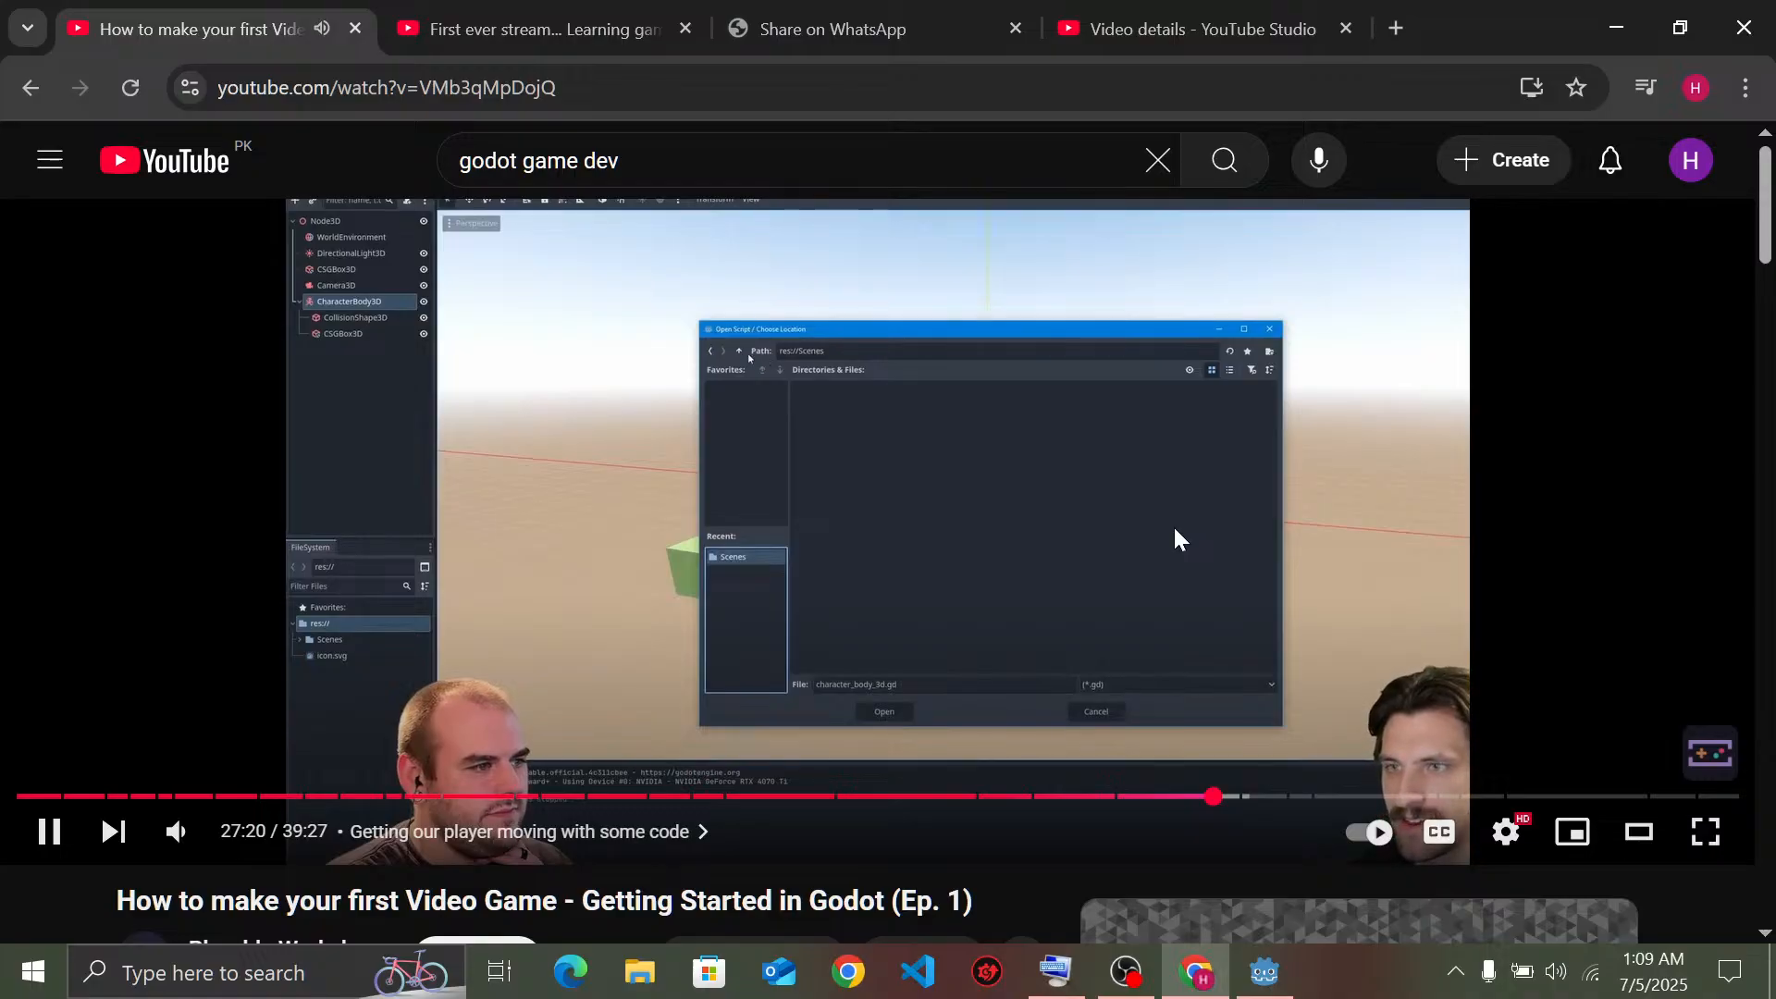
{"action": "left_click", "coordinate": [1175, 540]}
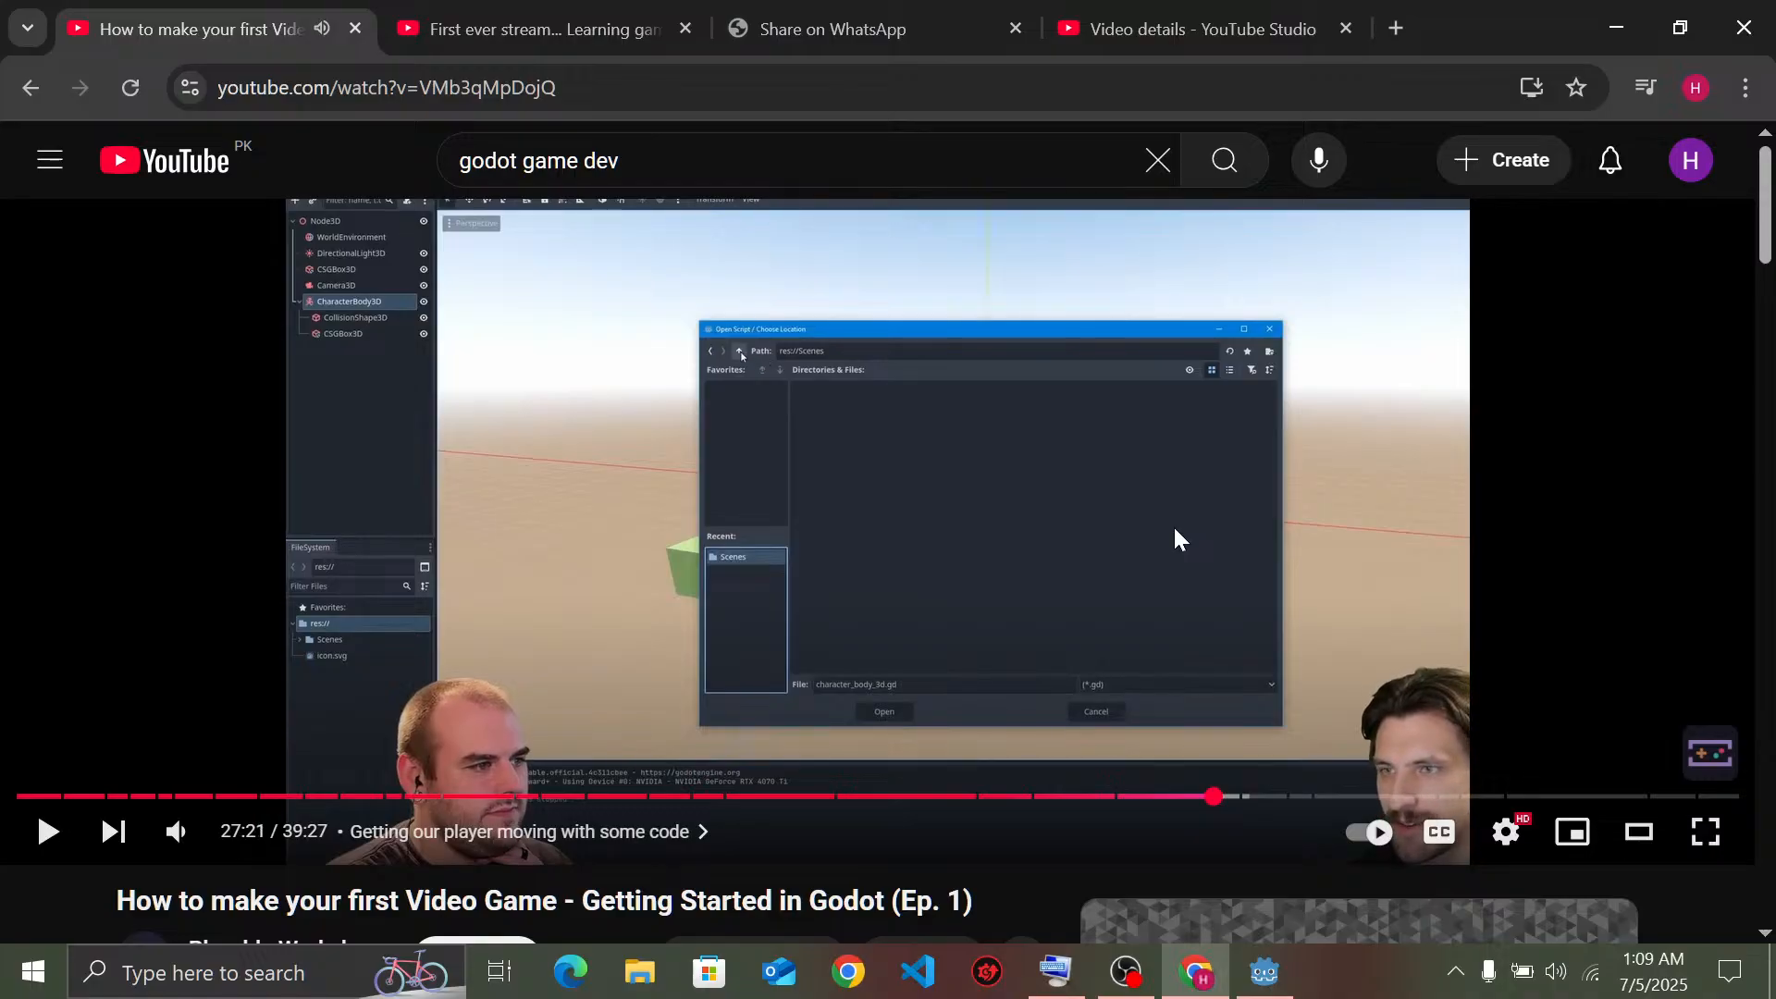
{"action": "scroll", "coordinate": [968, 713], "scroll_direction": "down", "scroll_amount": 9}
{"action": "scroll", "coordinate": [968, 712], "scroll_direction": "down", "scroll_amount": 1}
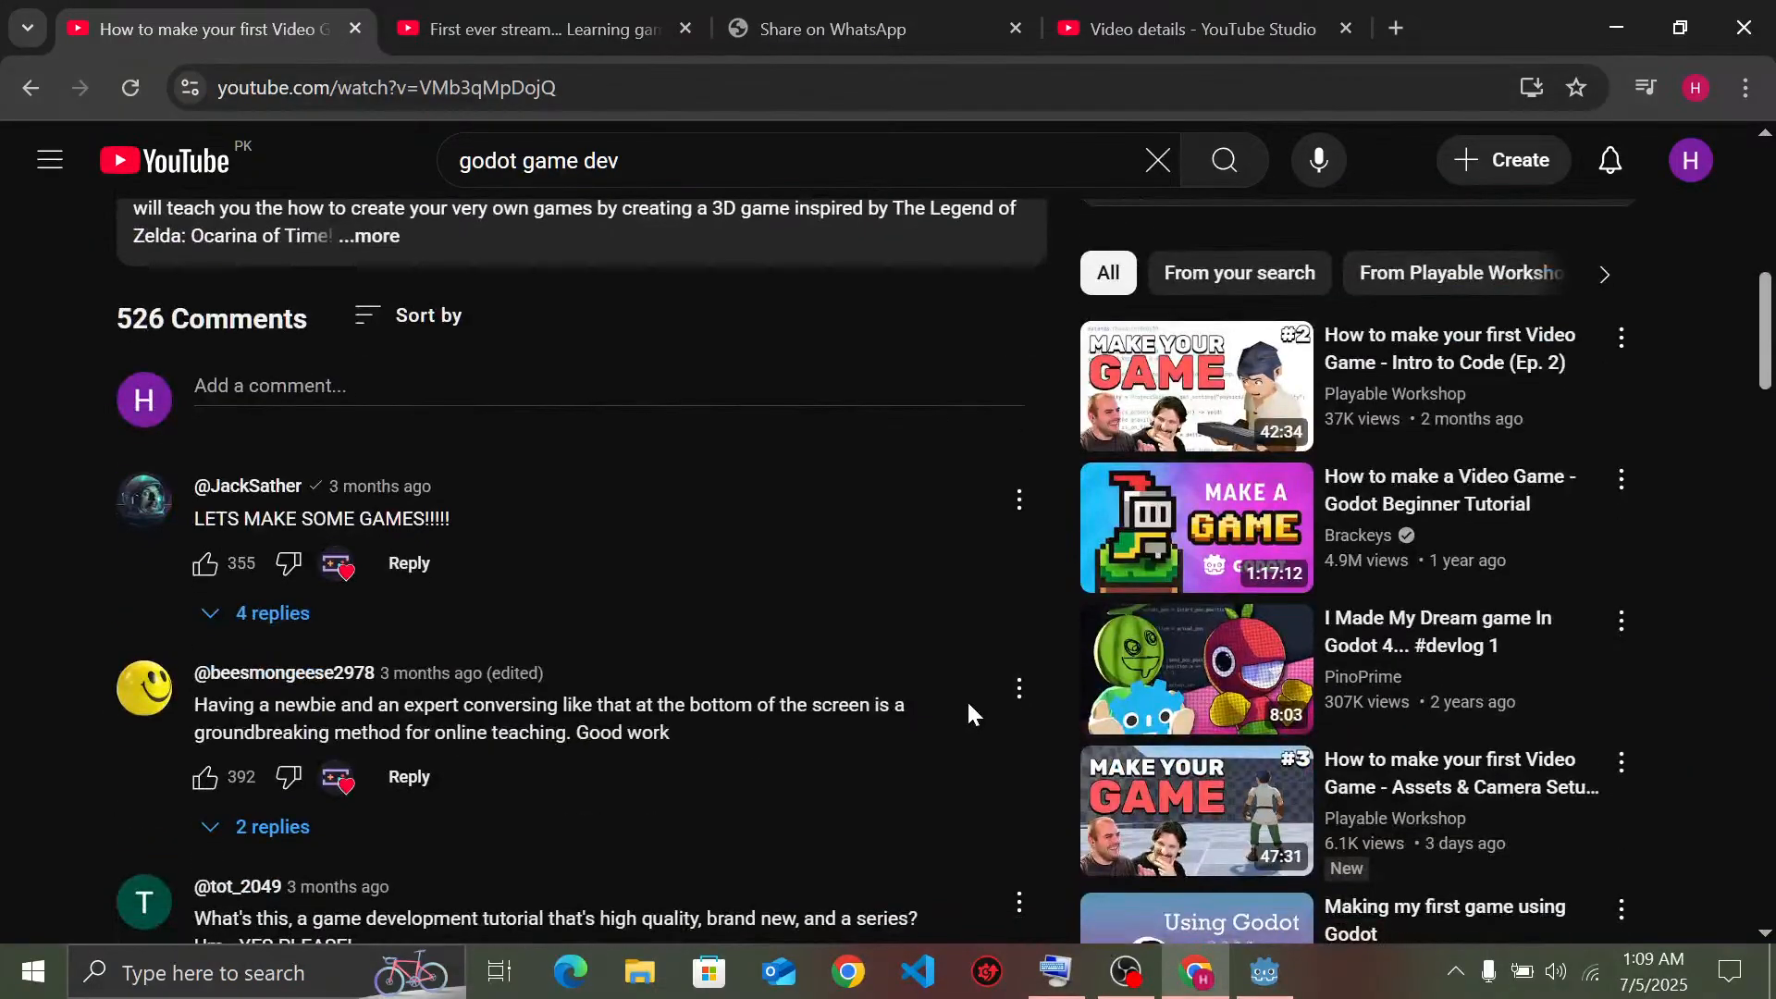
{"action": "key", "text": "space"}
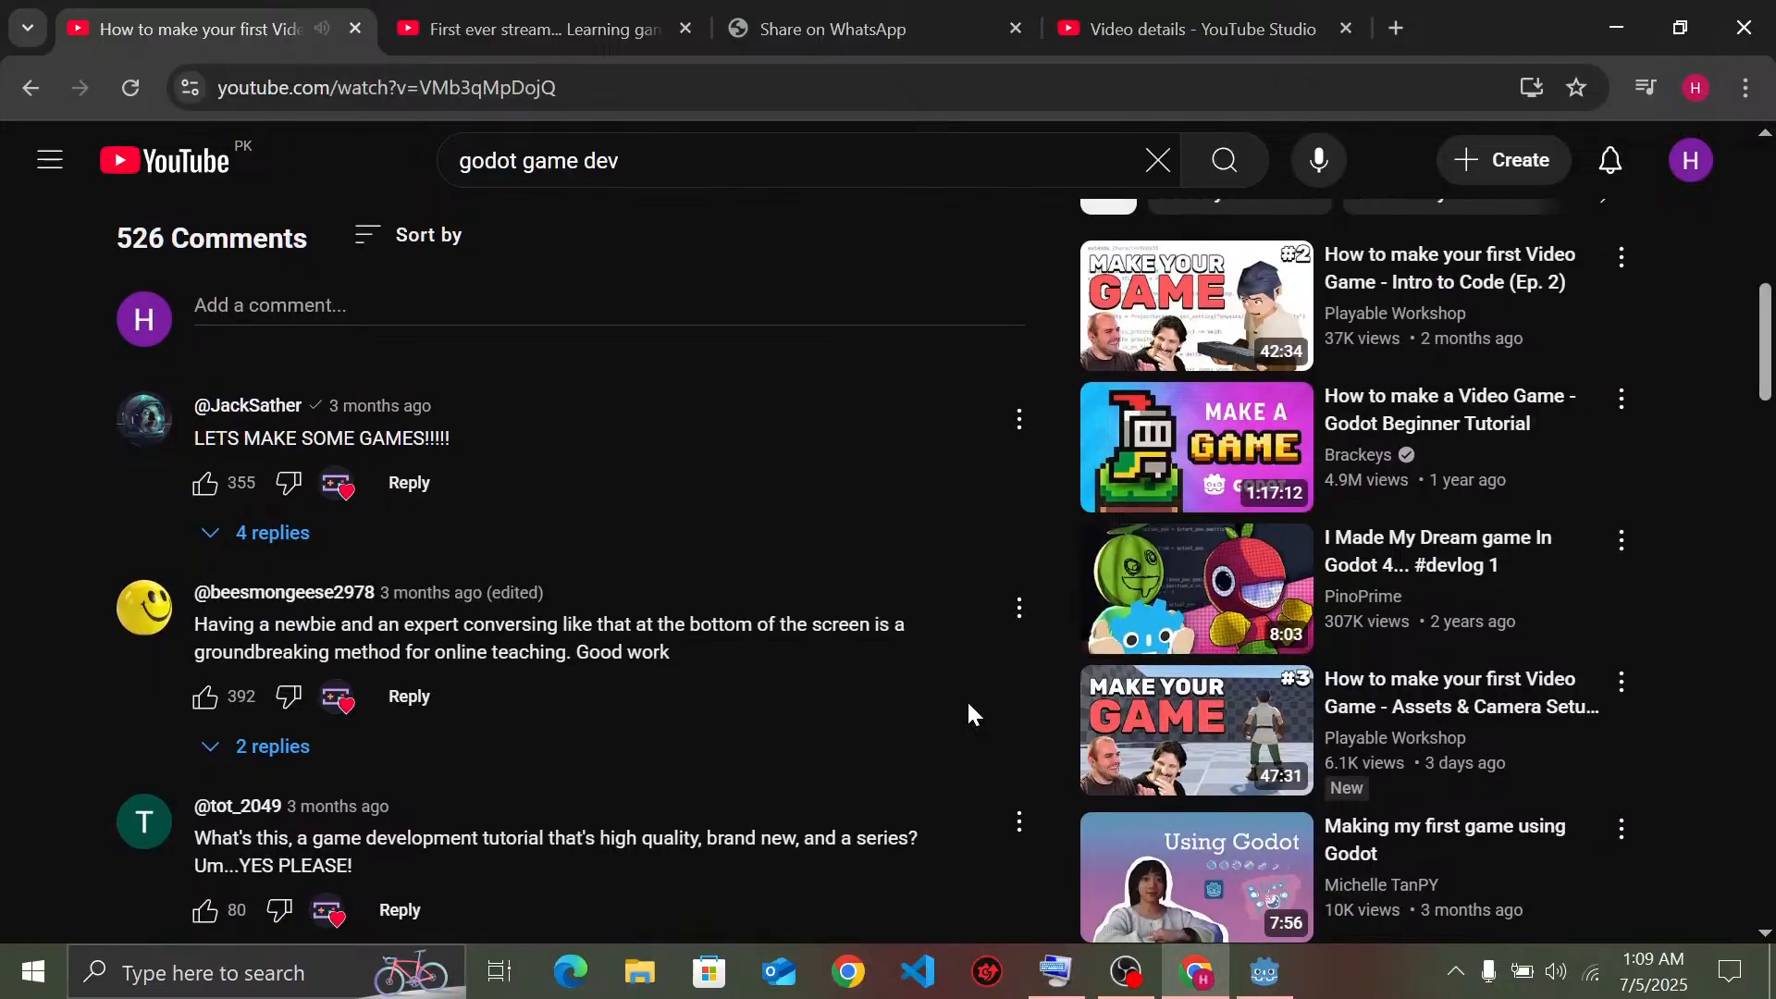
Return to the tutorial video, watch the script creation section past 27:49 and pause it
{"action": "scroll", "coordinate": [967, 713], "scroll_direction": "up", "scroll_amount": 9}
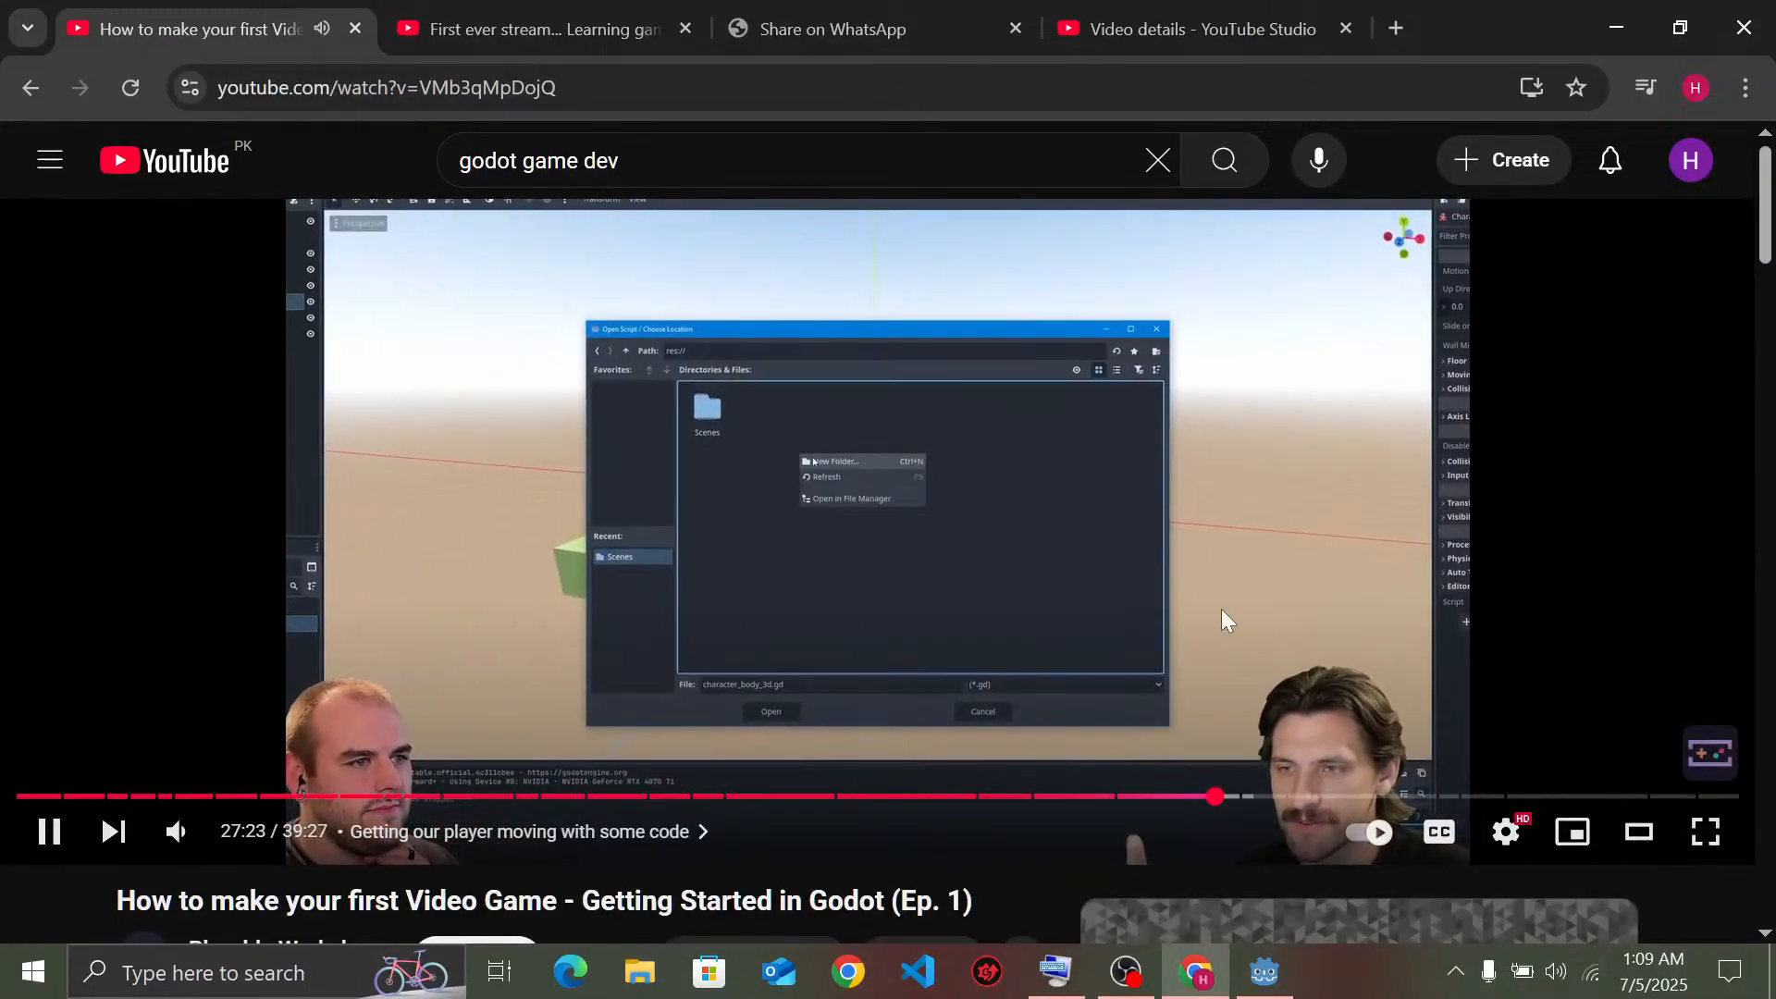
{"action": "left_click_drag", "start_coordinate": [1221, 610], "coordinate": [1221, 608]}
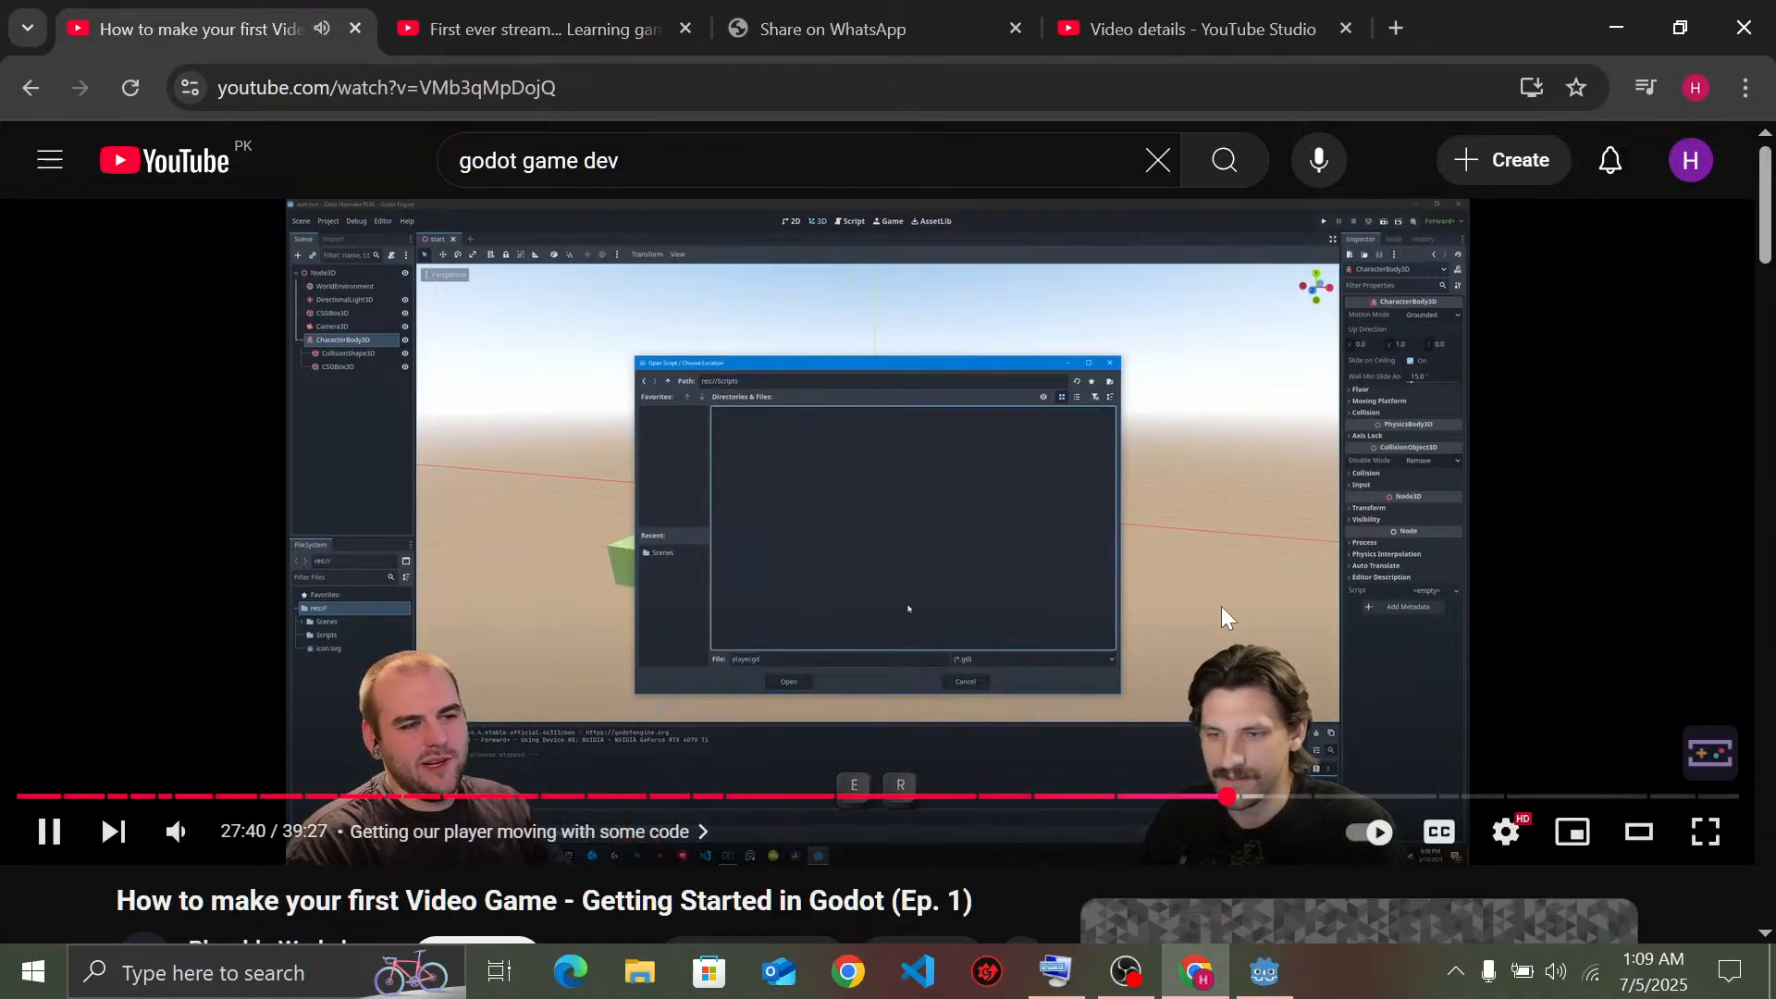
{"action": "left_click_drag", "start_coordinate": [1223, 610], "coordinate": [1208, 603]}
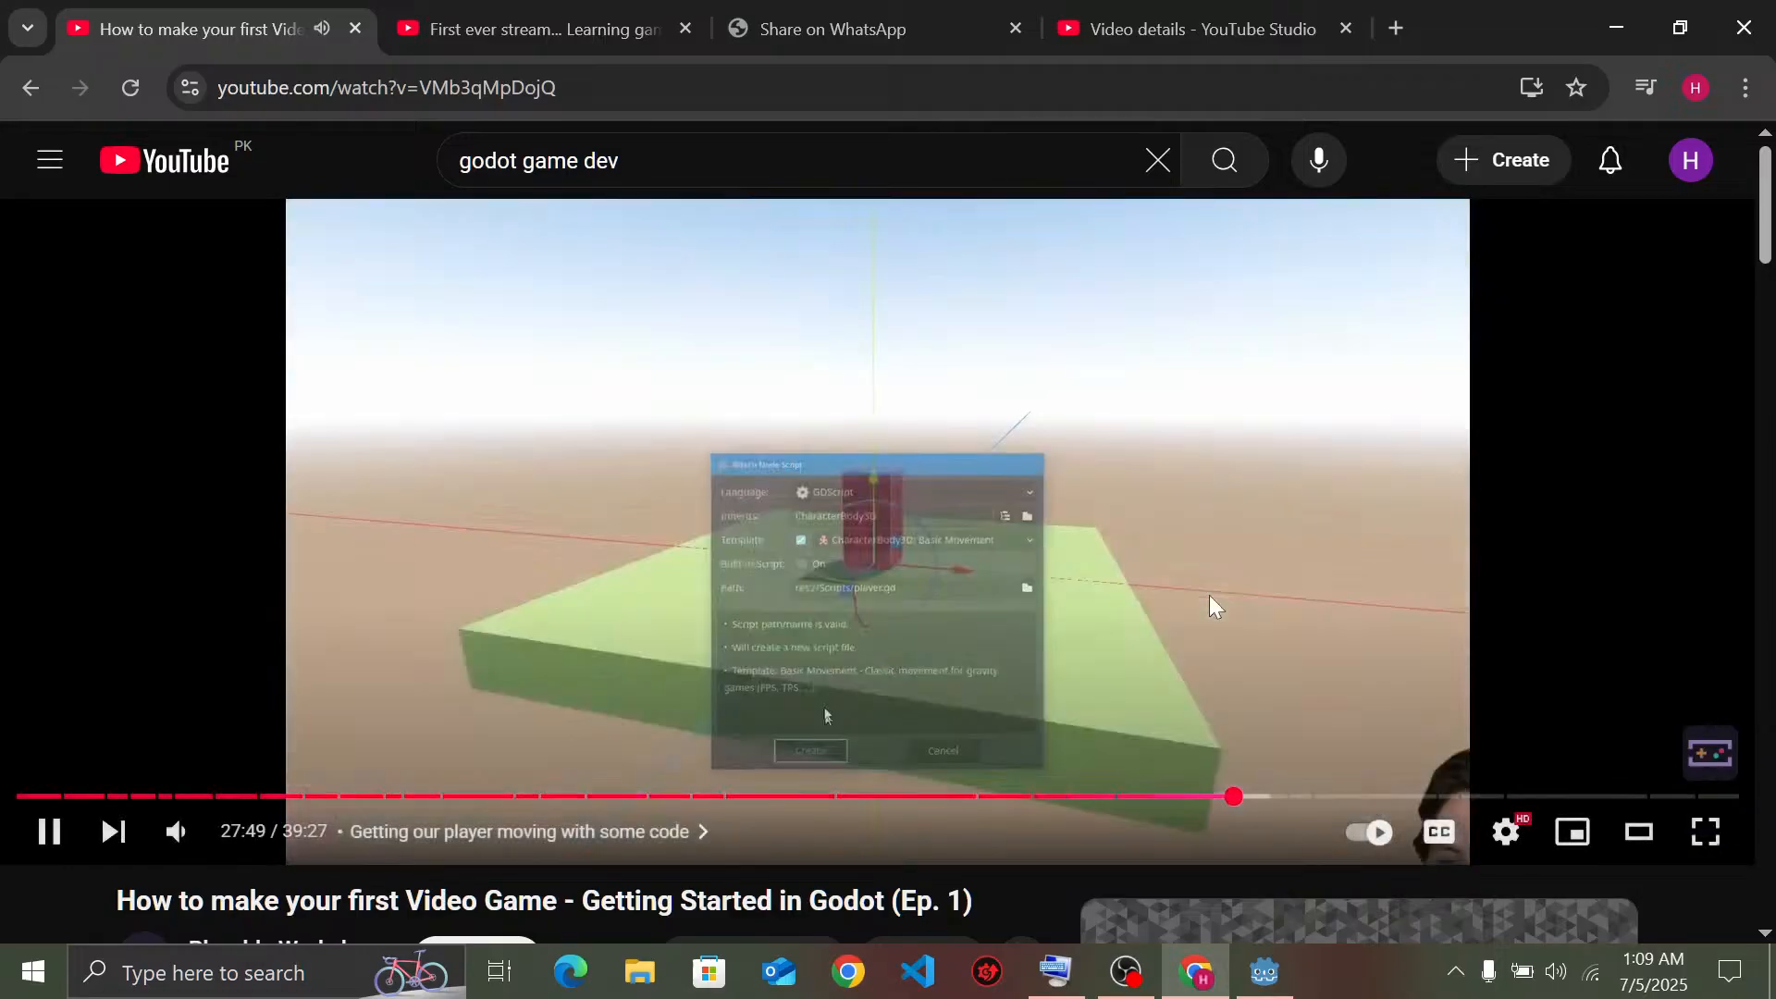
{"action": "mouse_move", "coordinate": [1208, 595]}
{"action": "left_mouse_down"}
{"action": "mouse_move", "coordinate": [1203, 573]}
{"action": "mouse_move", "coordinate": [1190, 588]}
{"action": "left_mouse_up"}
{"action": "left_click", "coordinate": [1190, 589]}
Switch to Godot and read through the gravity, jump and movement code in character_body_3d.gd
{"action": "left_click", "coordinate": [1265, 971]}
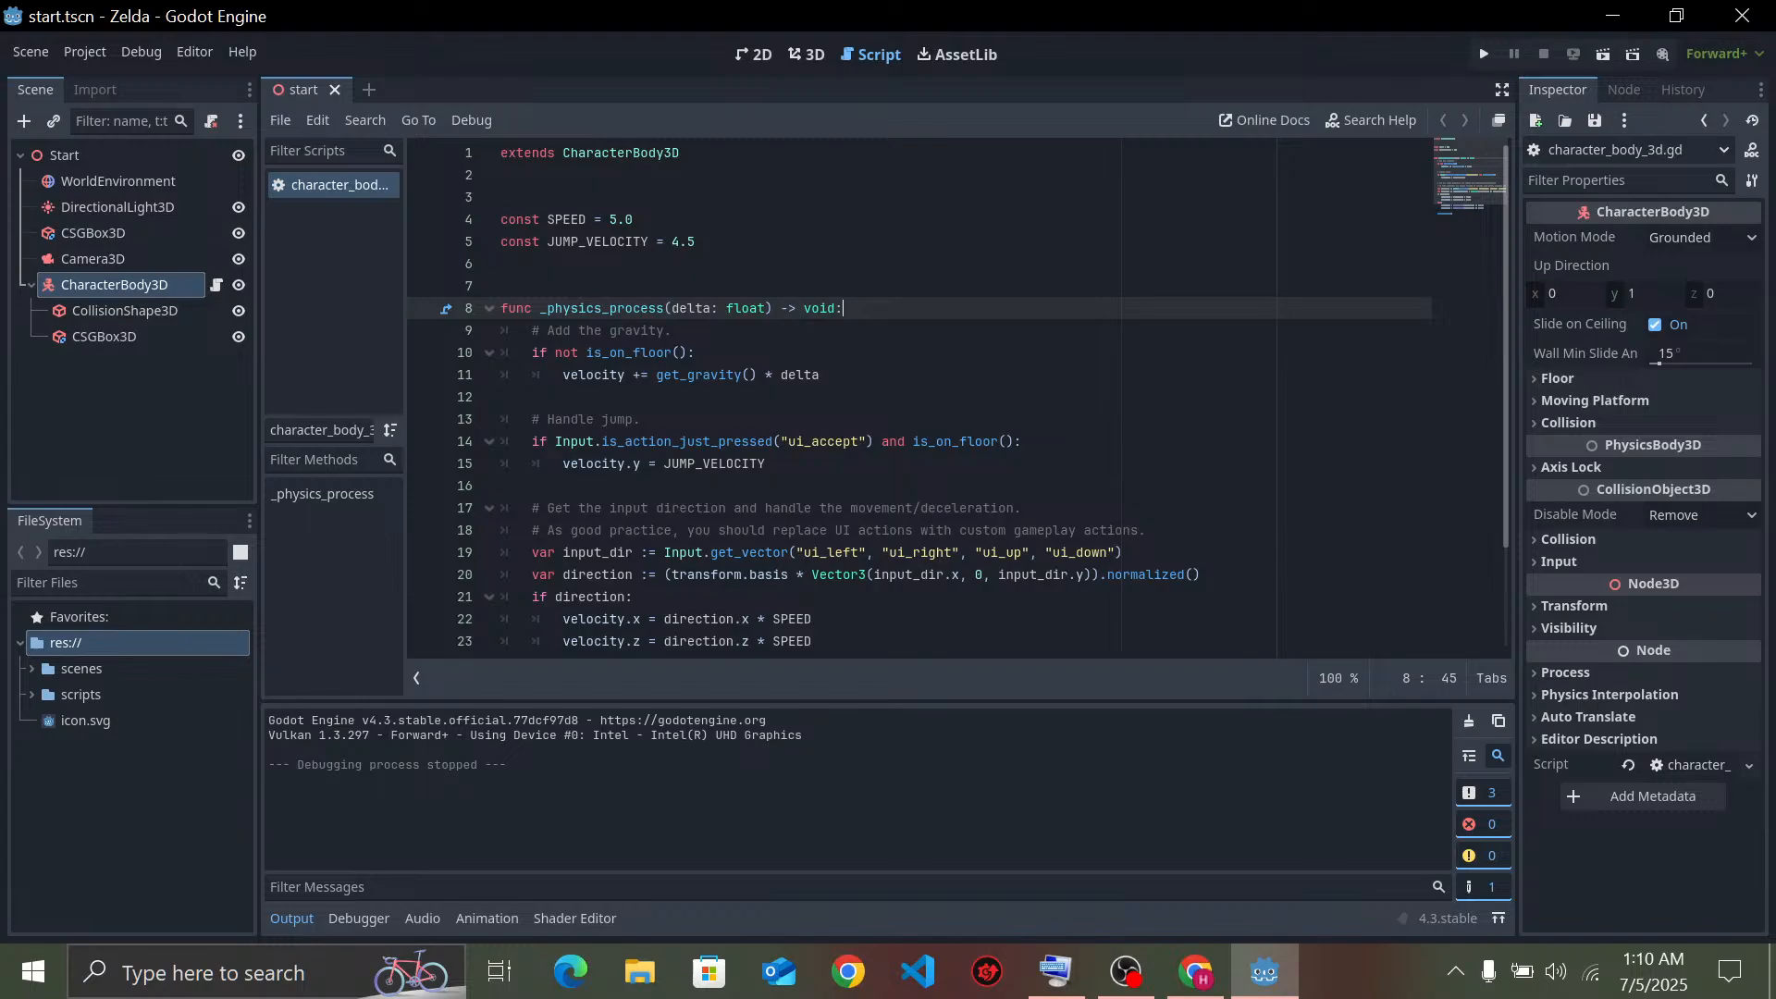
{"action": "left_click", "coordinate": [695, 352]}
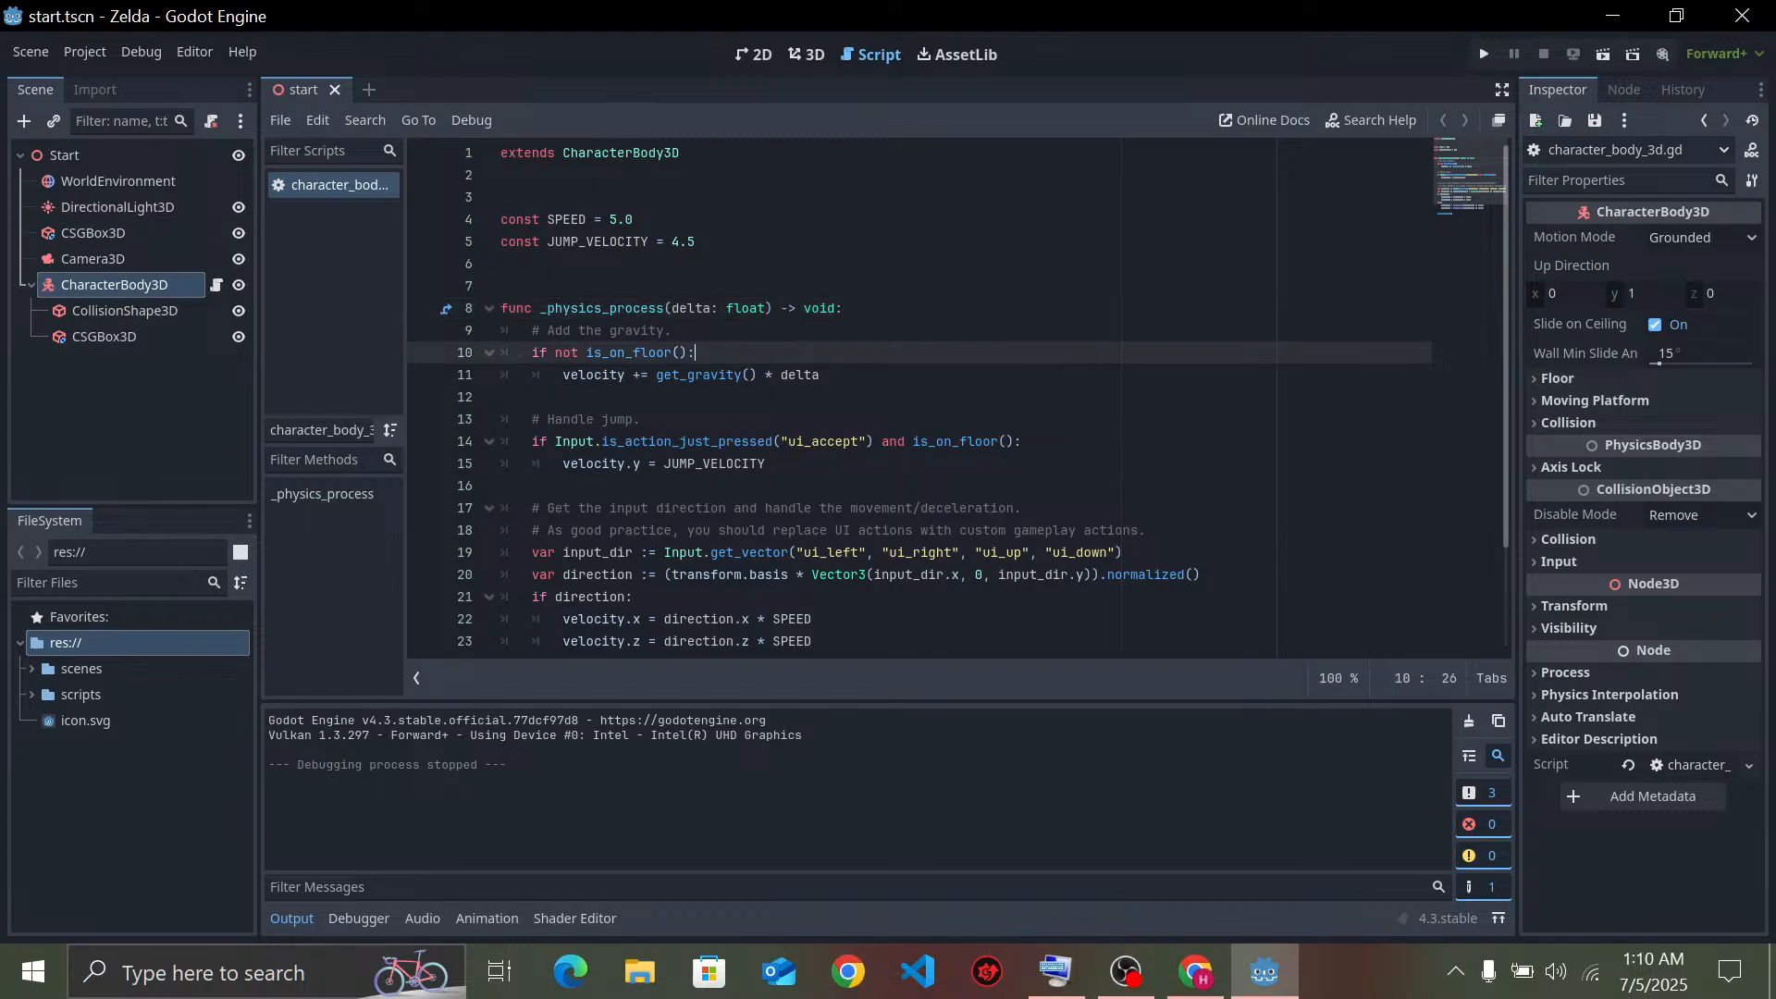
{"action": "left_click", "coordinate": [1021, 441]}
{"action": "left_click", "coordinate": [820, 375]}
{"action": "left_click", "coordinate": [640, 419]}
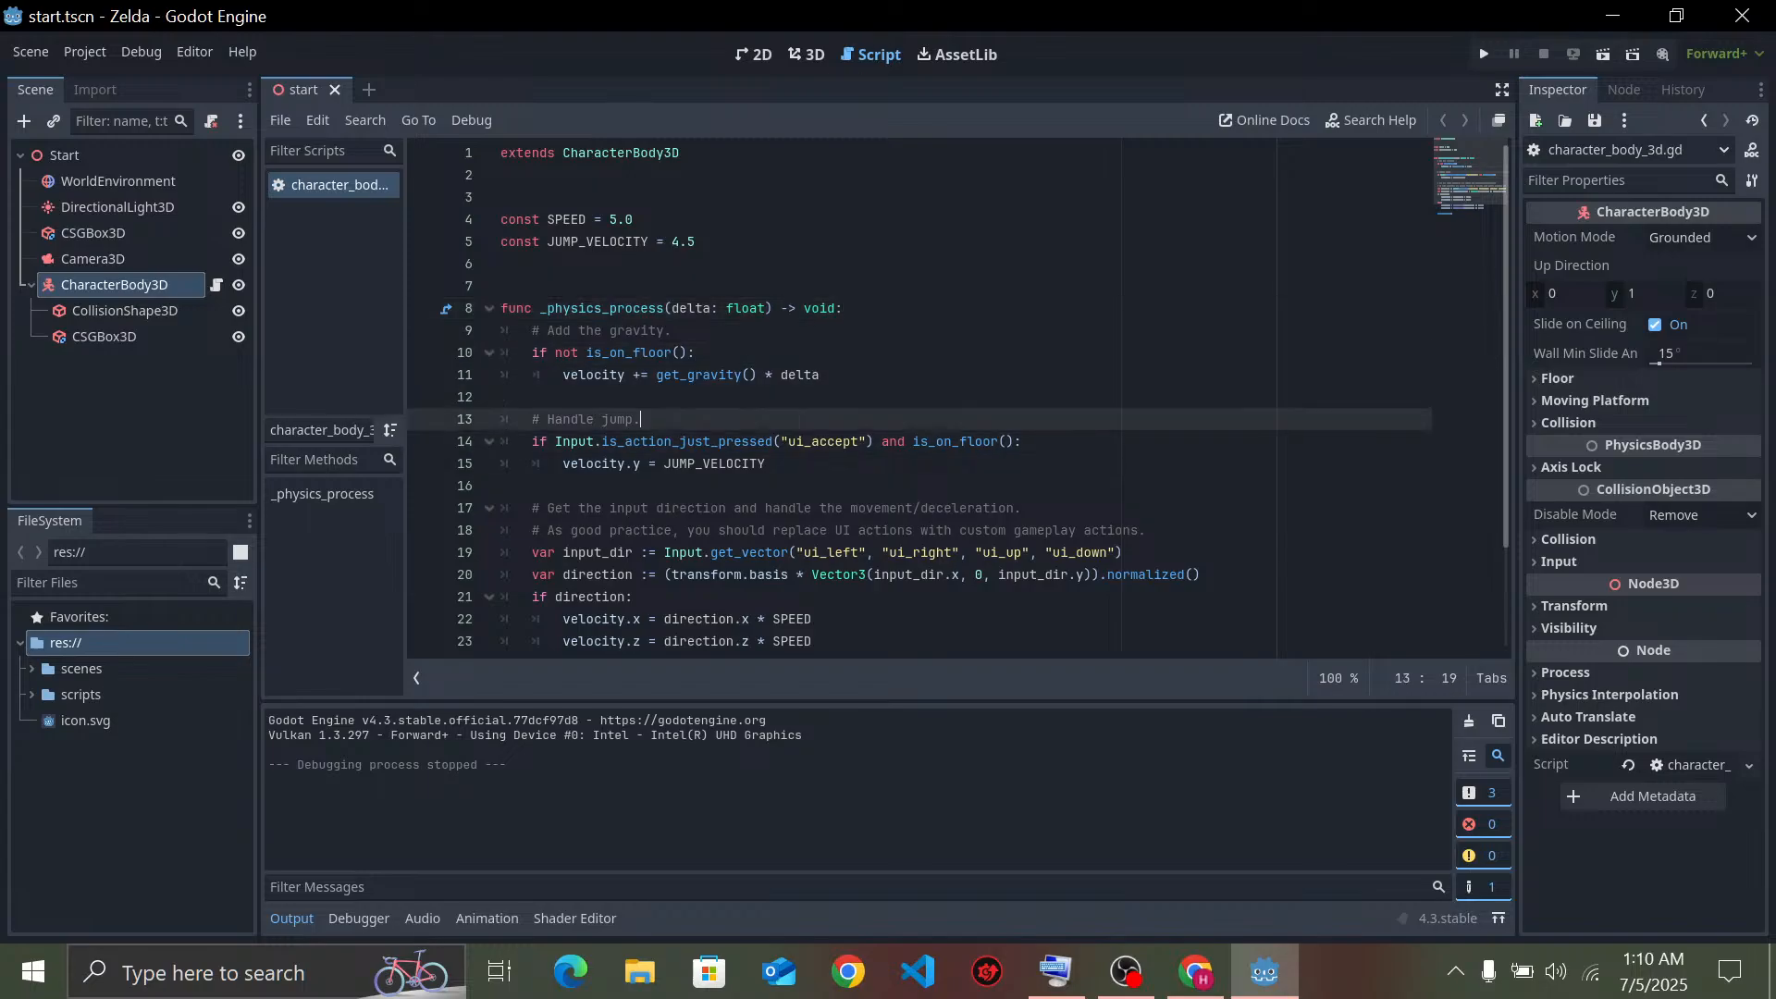
{"action": "left_click", "coordinate": [501, 396]}
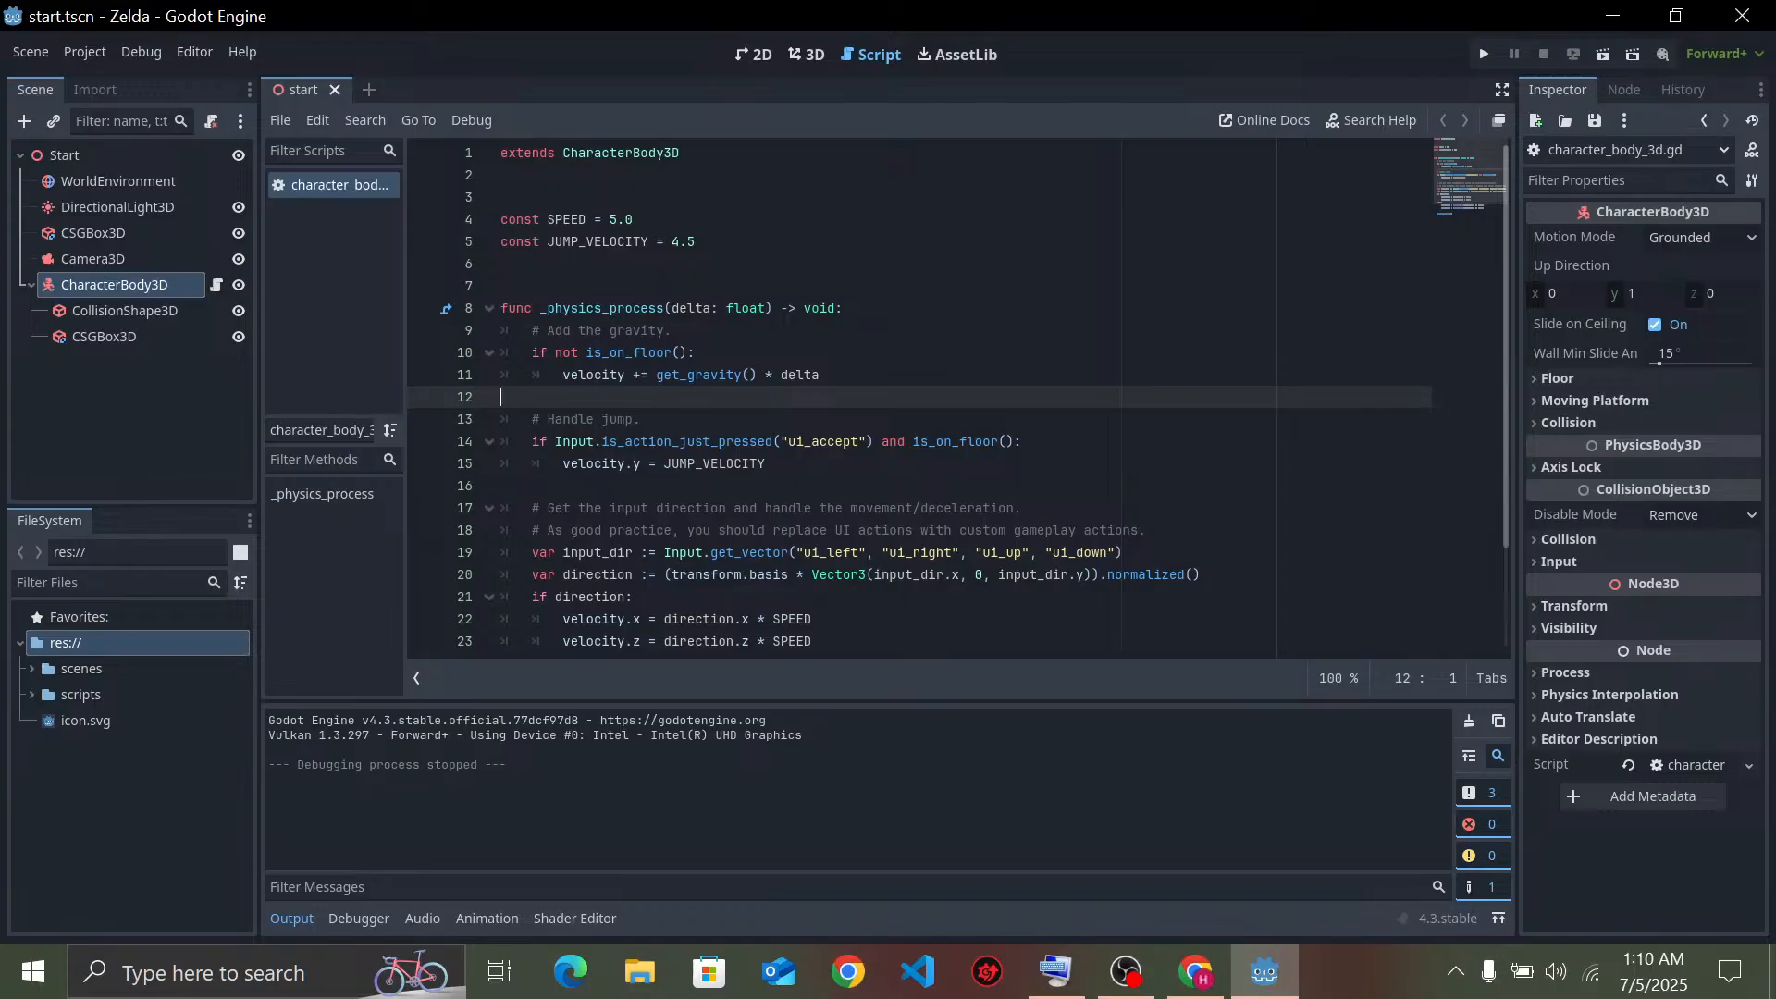
{"action": "scroll", "coordinate": [958, 393], "scroll_direction": "down", "scroll_amount": 1}
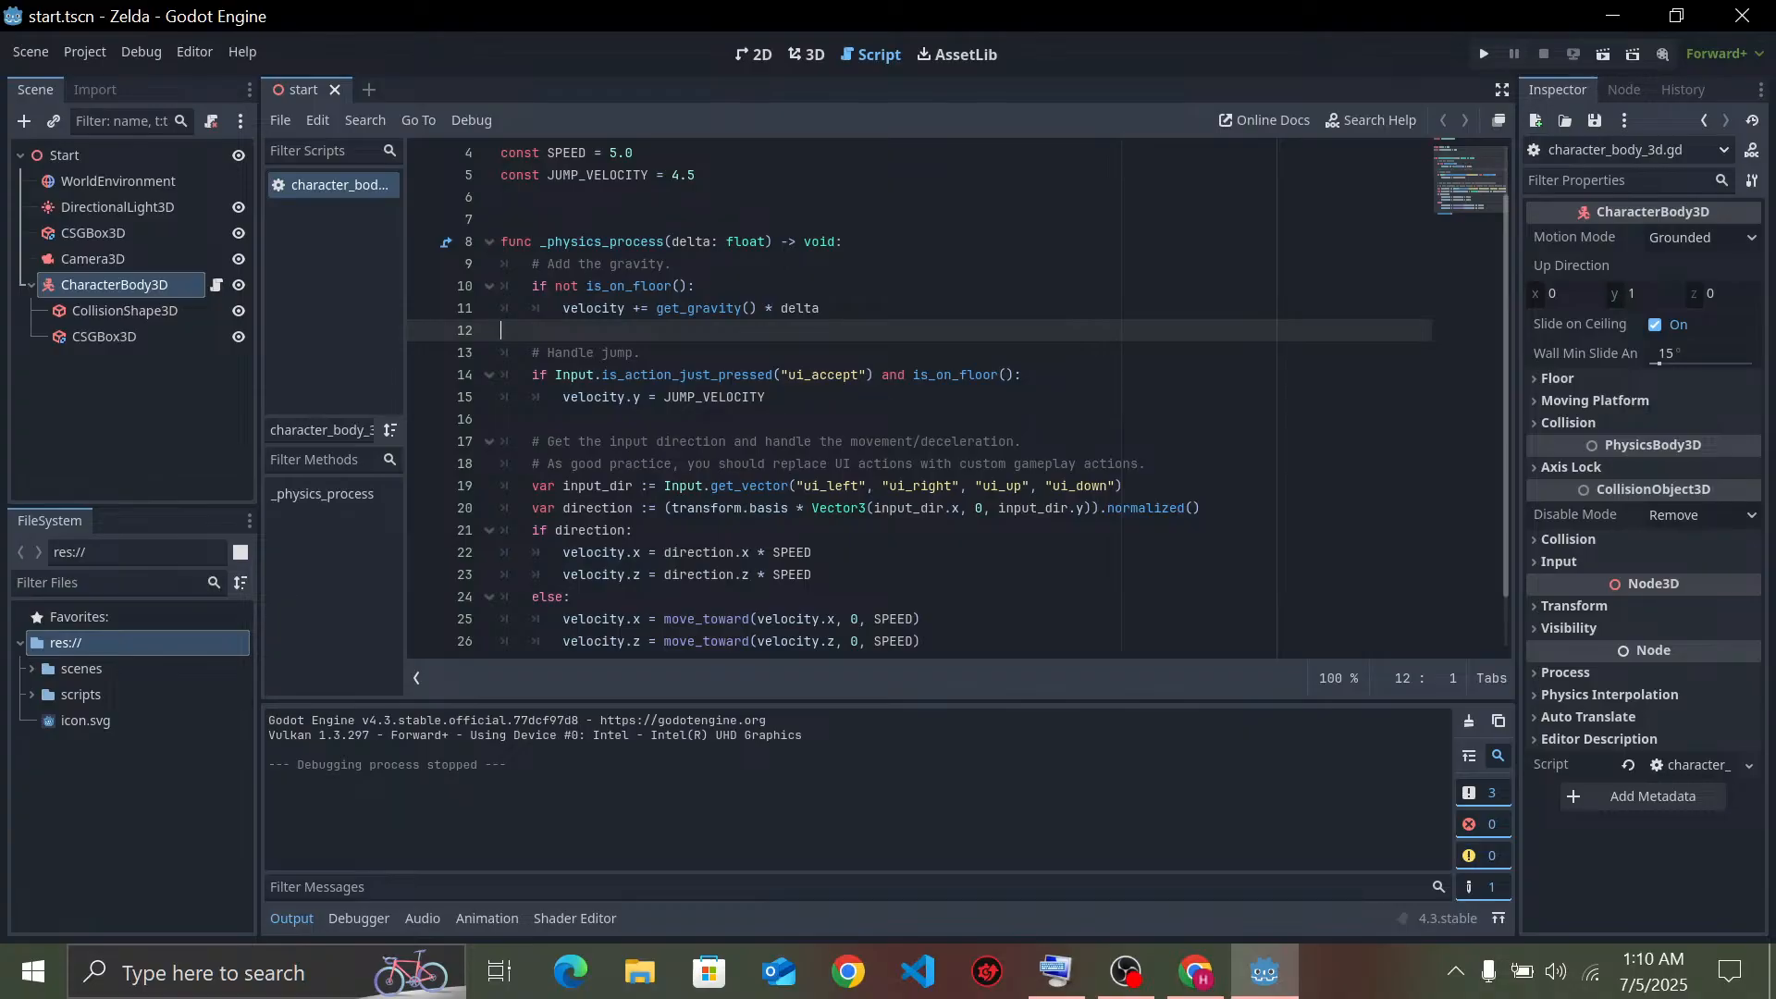
{"action": "left_click", "coordinate": [781, 507]}
{"action": "left_click", "coordinate": [814, 552]}
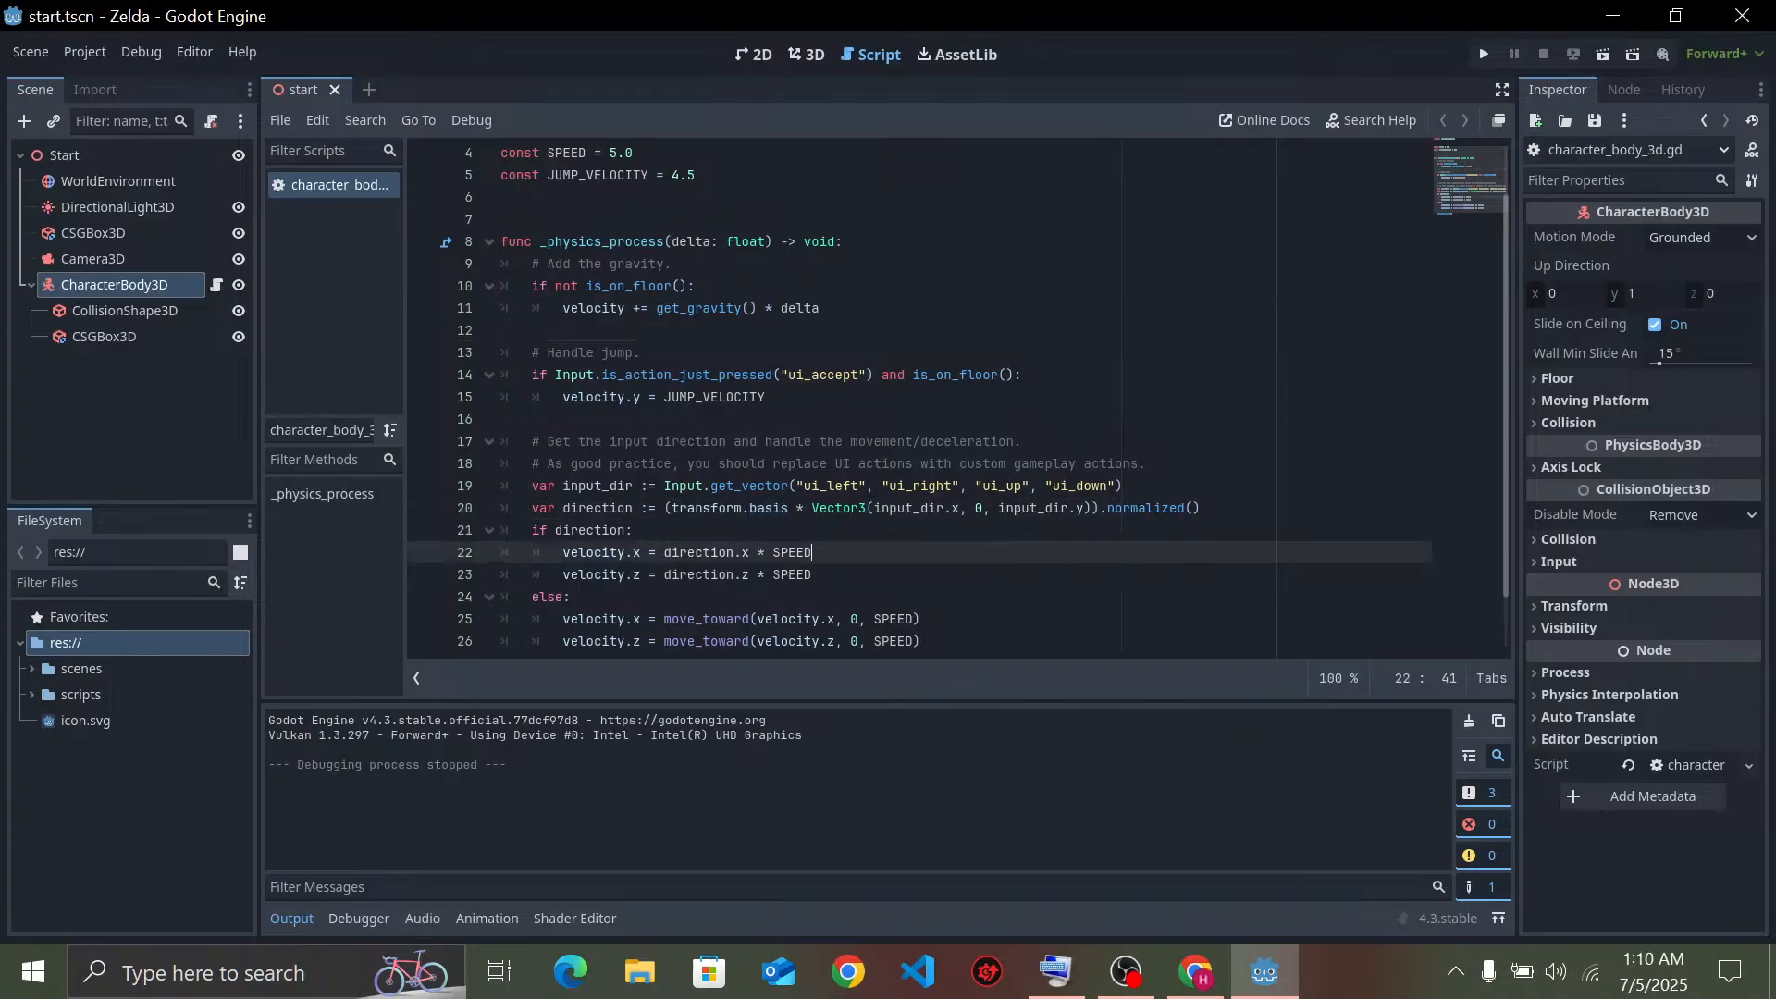
{"action": "triple_click", "coordinate": [1147, 508]}
{"action": "left_click", "coordinate": [636, 530]}
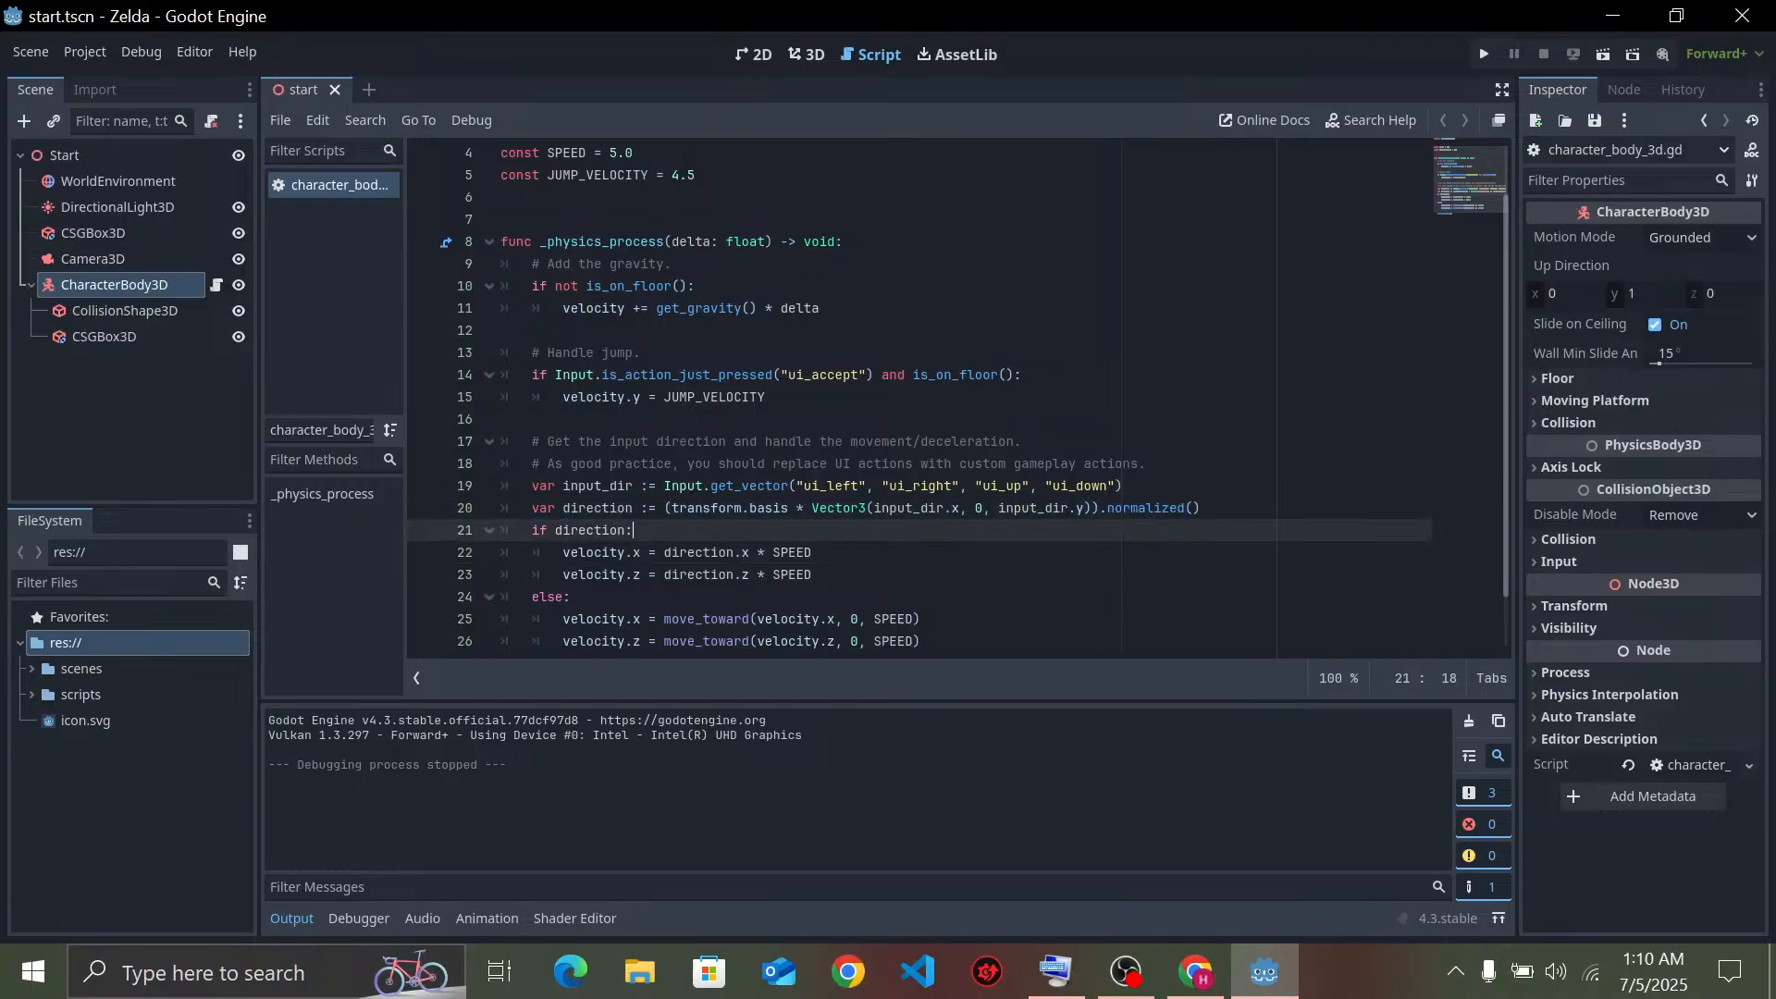
{"action": "scroll", "coordinate": [959, 396], "scroll_direction": "down", "scroll_amount": 1}
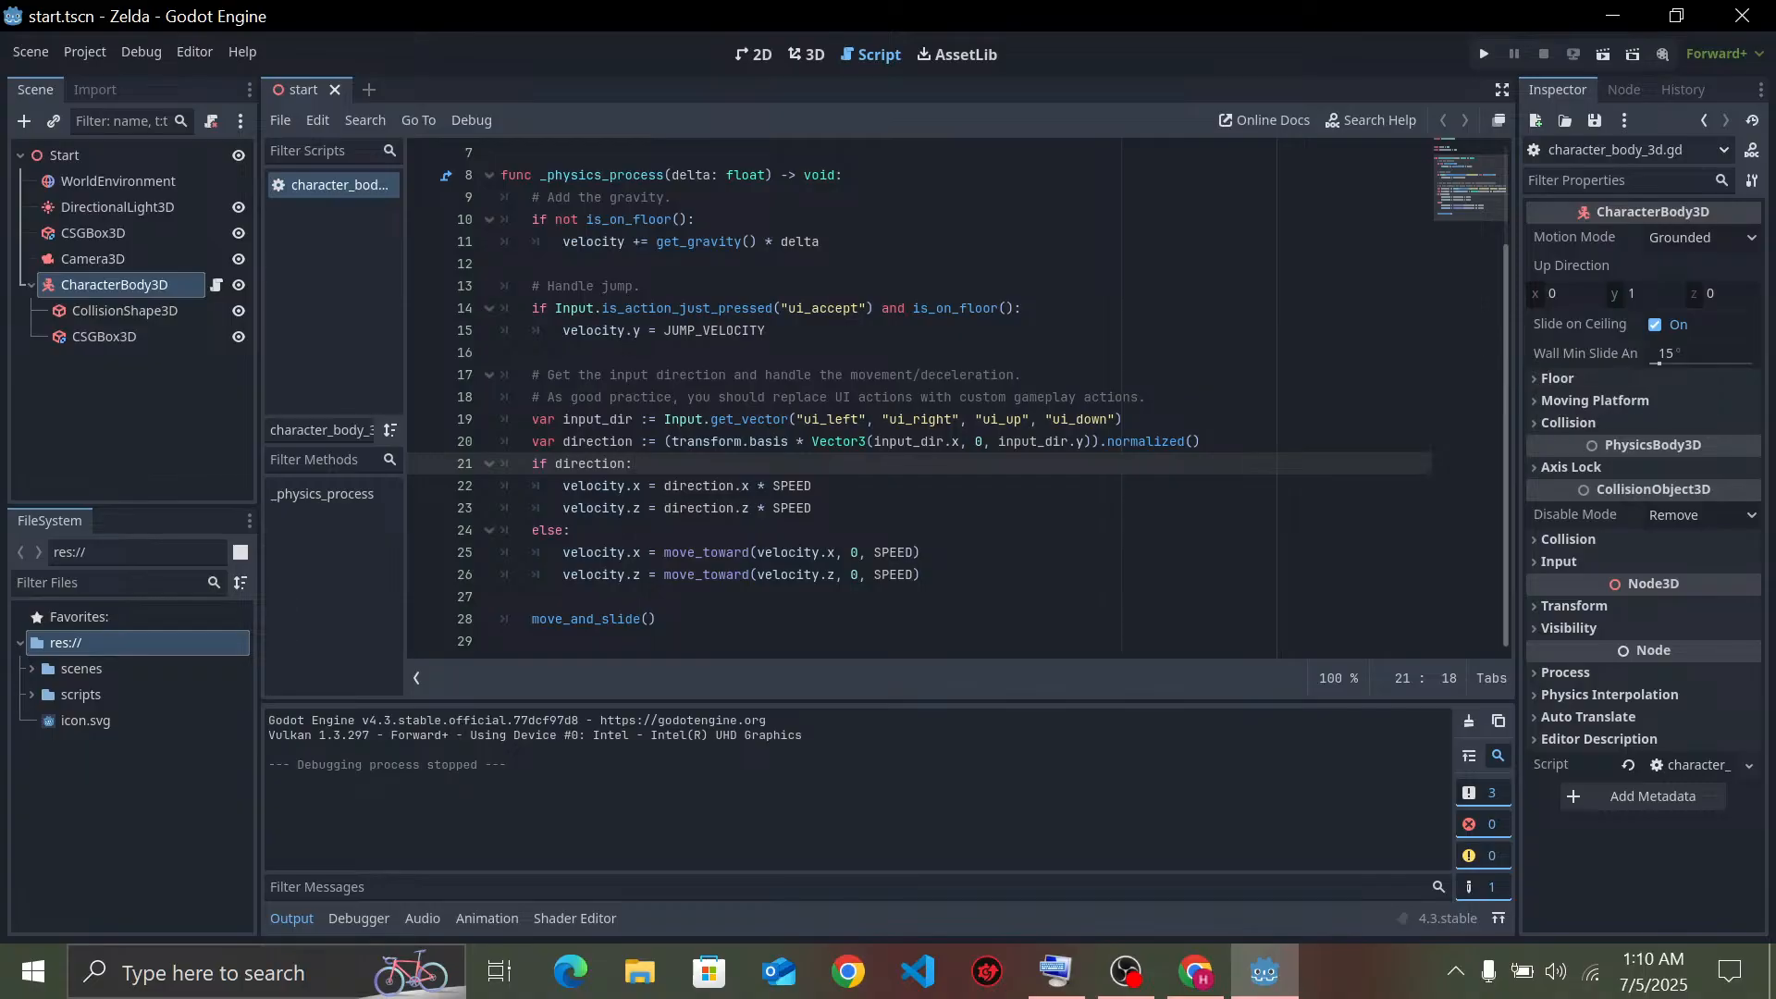
{"action": "scroll", "coordinate": [911, 620], "scroll_direction": "up", "scroll_amount": 2}
{"action": "scroll", "coordinate": [911, 619], "scroll_direction": "down", "scroll_amount": 2}
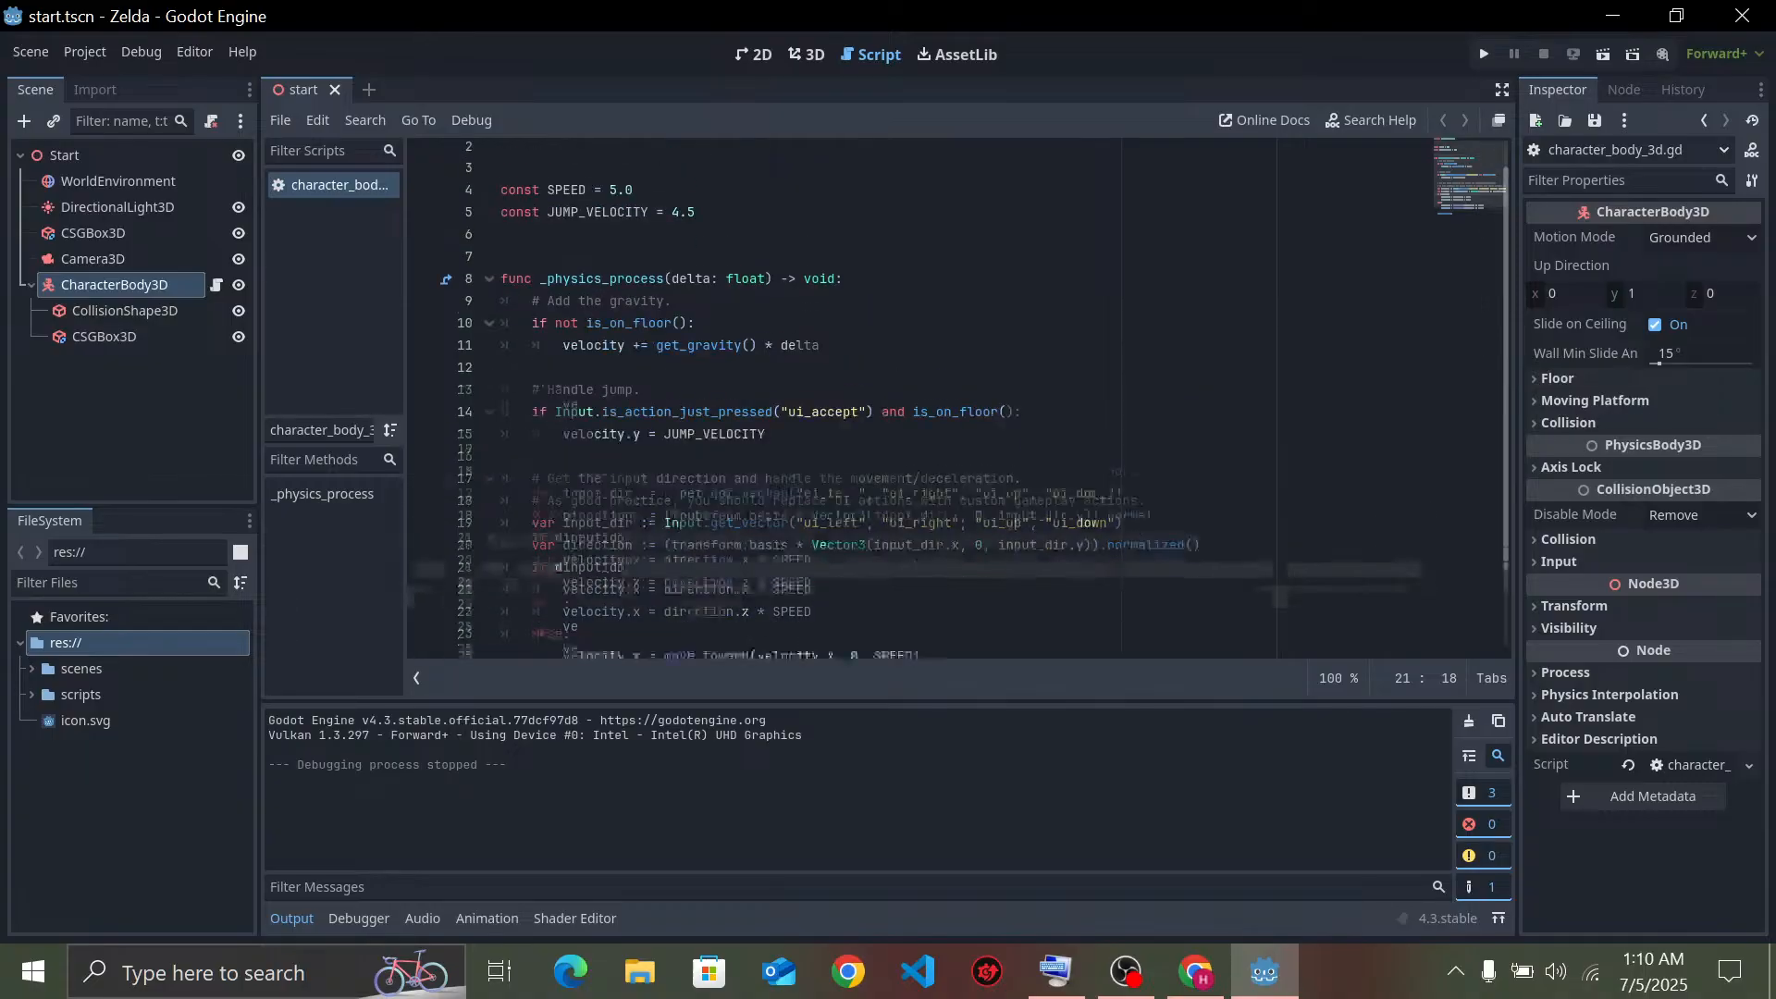
Switch to Chrome, resume the tutorial, watch it to 30:38 on stopping the player from phasing through the floor, and pause it
{"action": "key", "text": "alt+Tab"}
{"action": "left_click", "coordinate": [913, 629]}
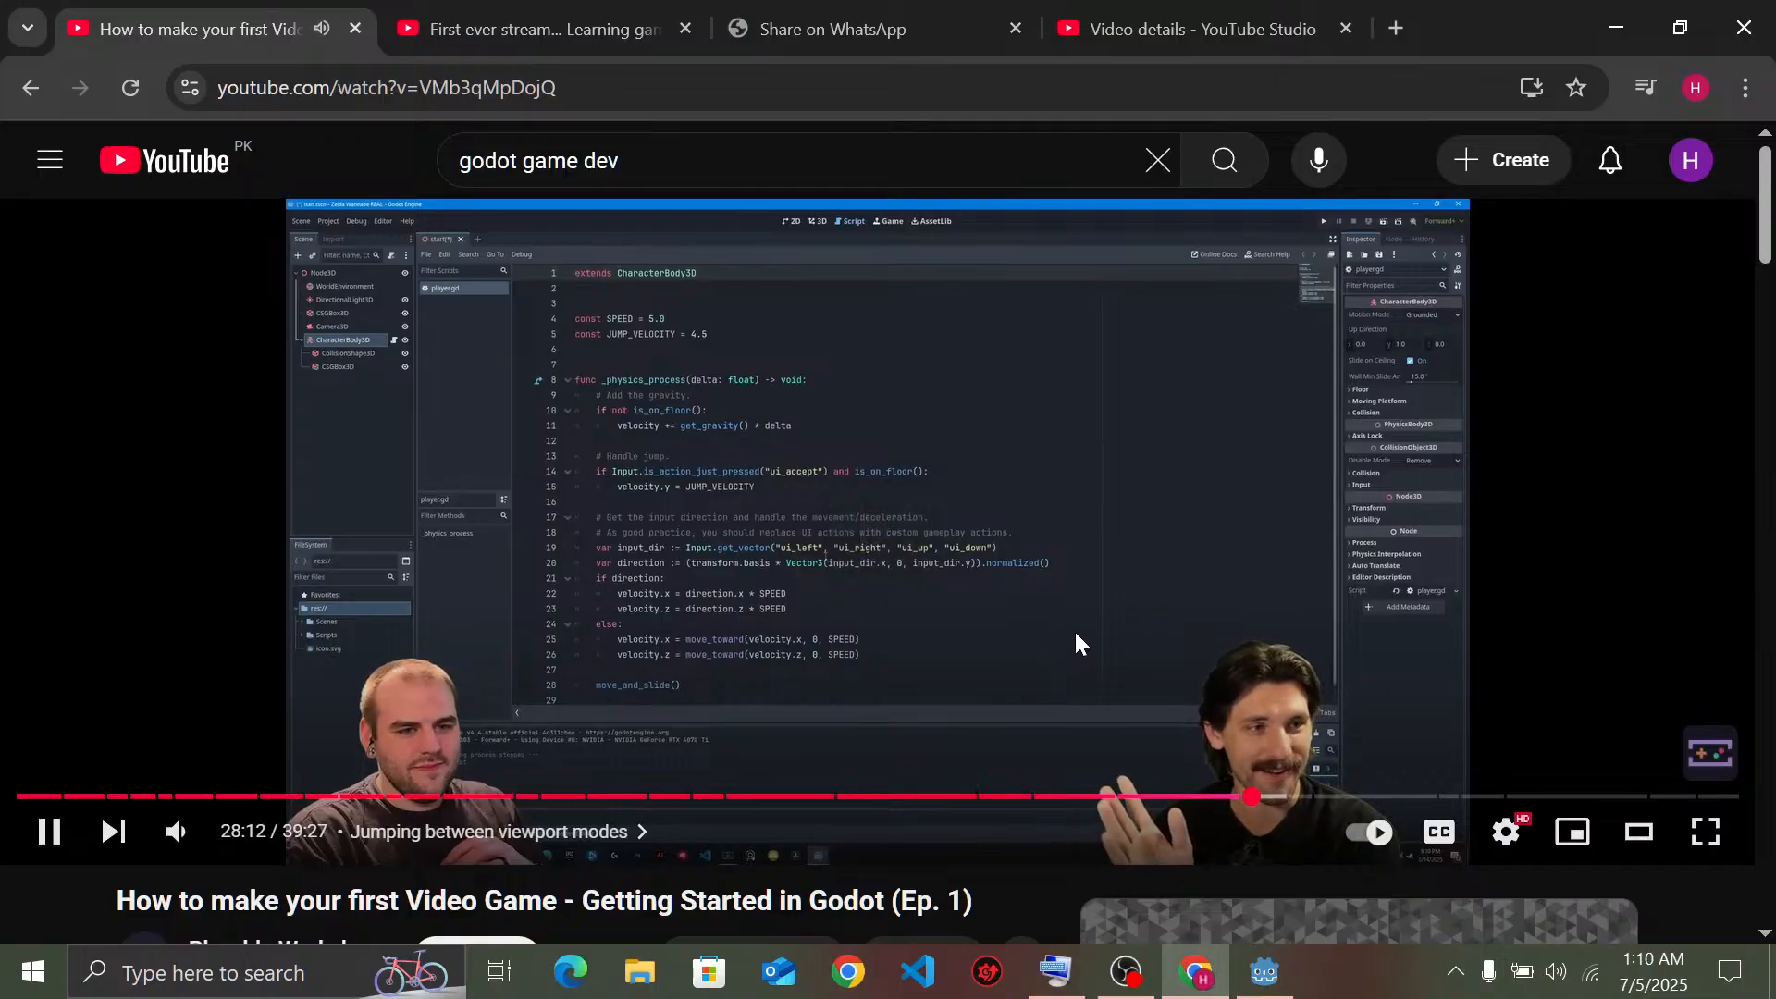
{"action": "left_click_drag", "start_coordinate": [1074, 629], "coordinate": [1074, 629]}
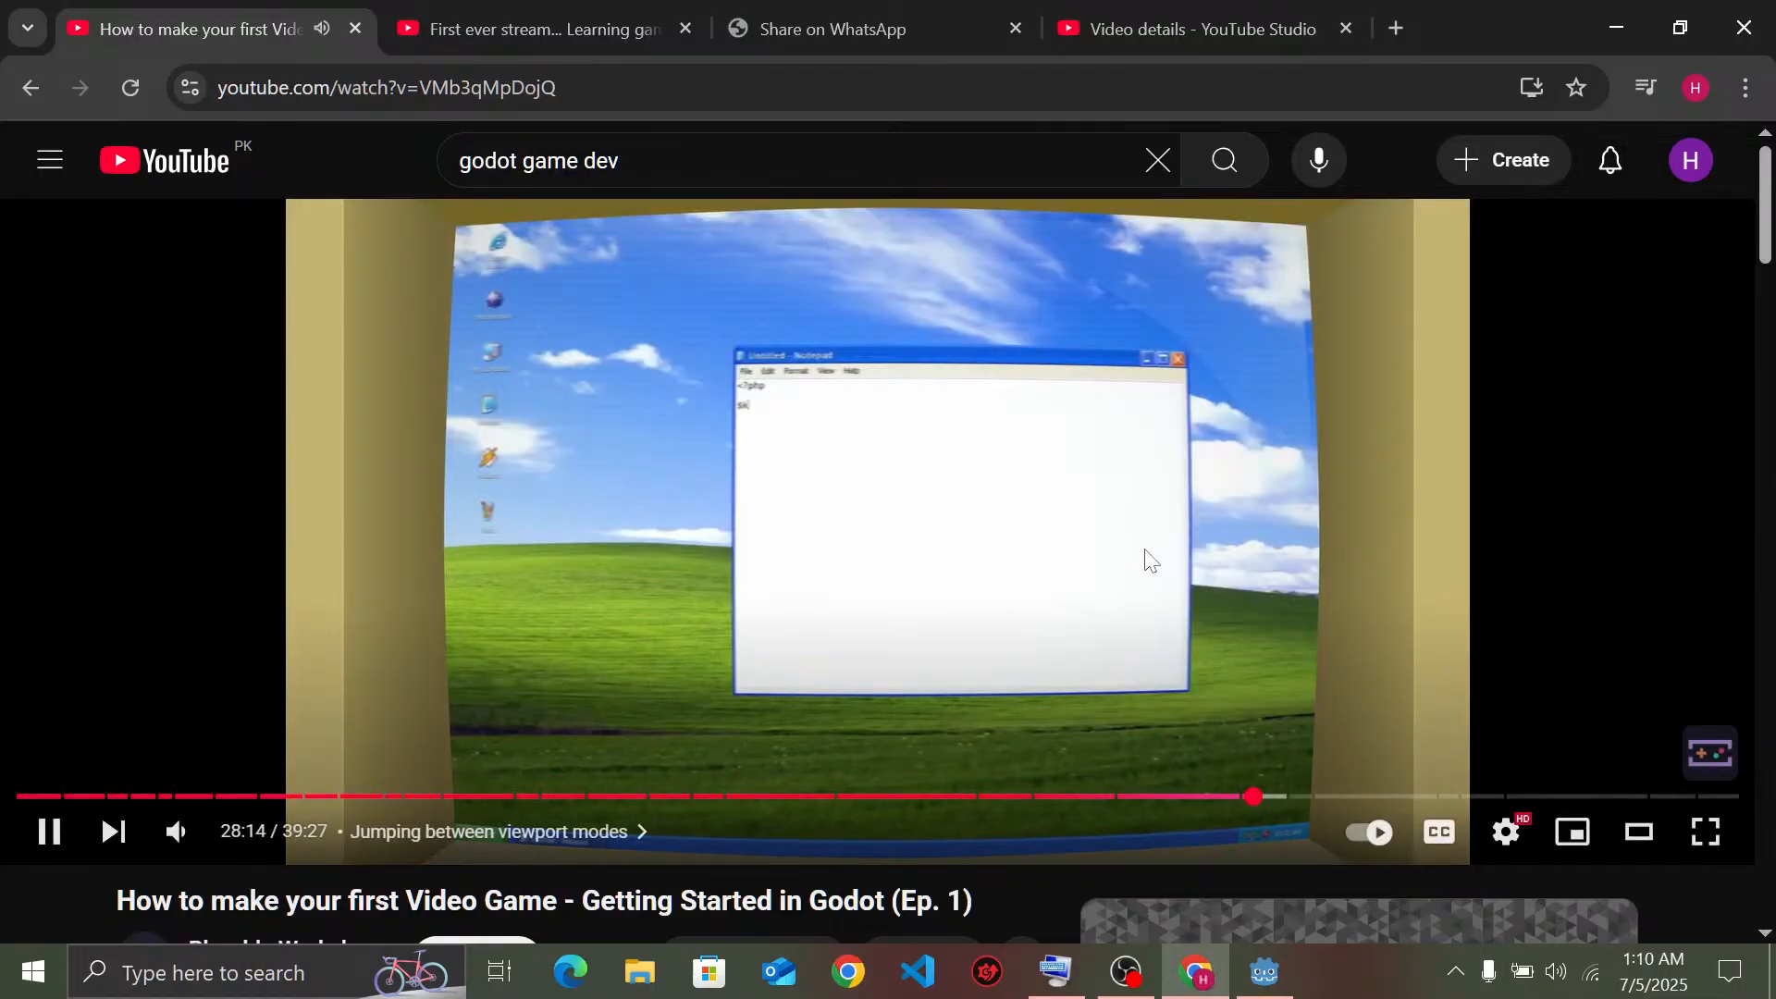
{"action": "left_click_drag", "start_coordinate": [1145, 549], "coordinate": [1160, 543]}
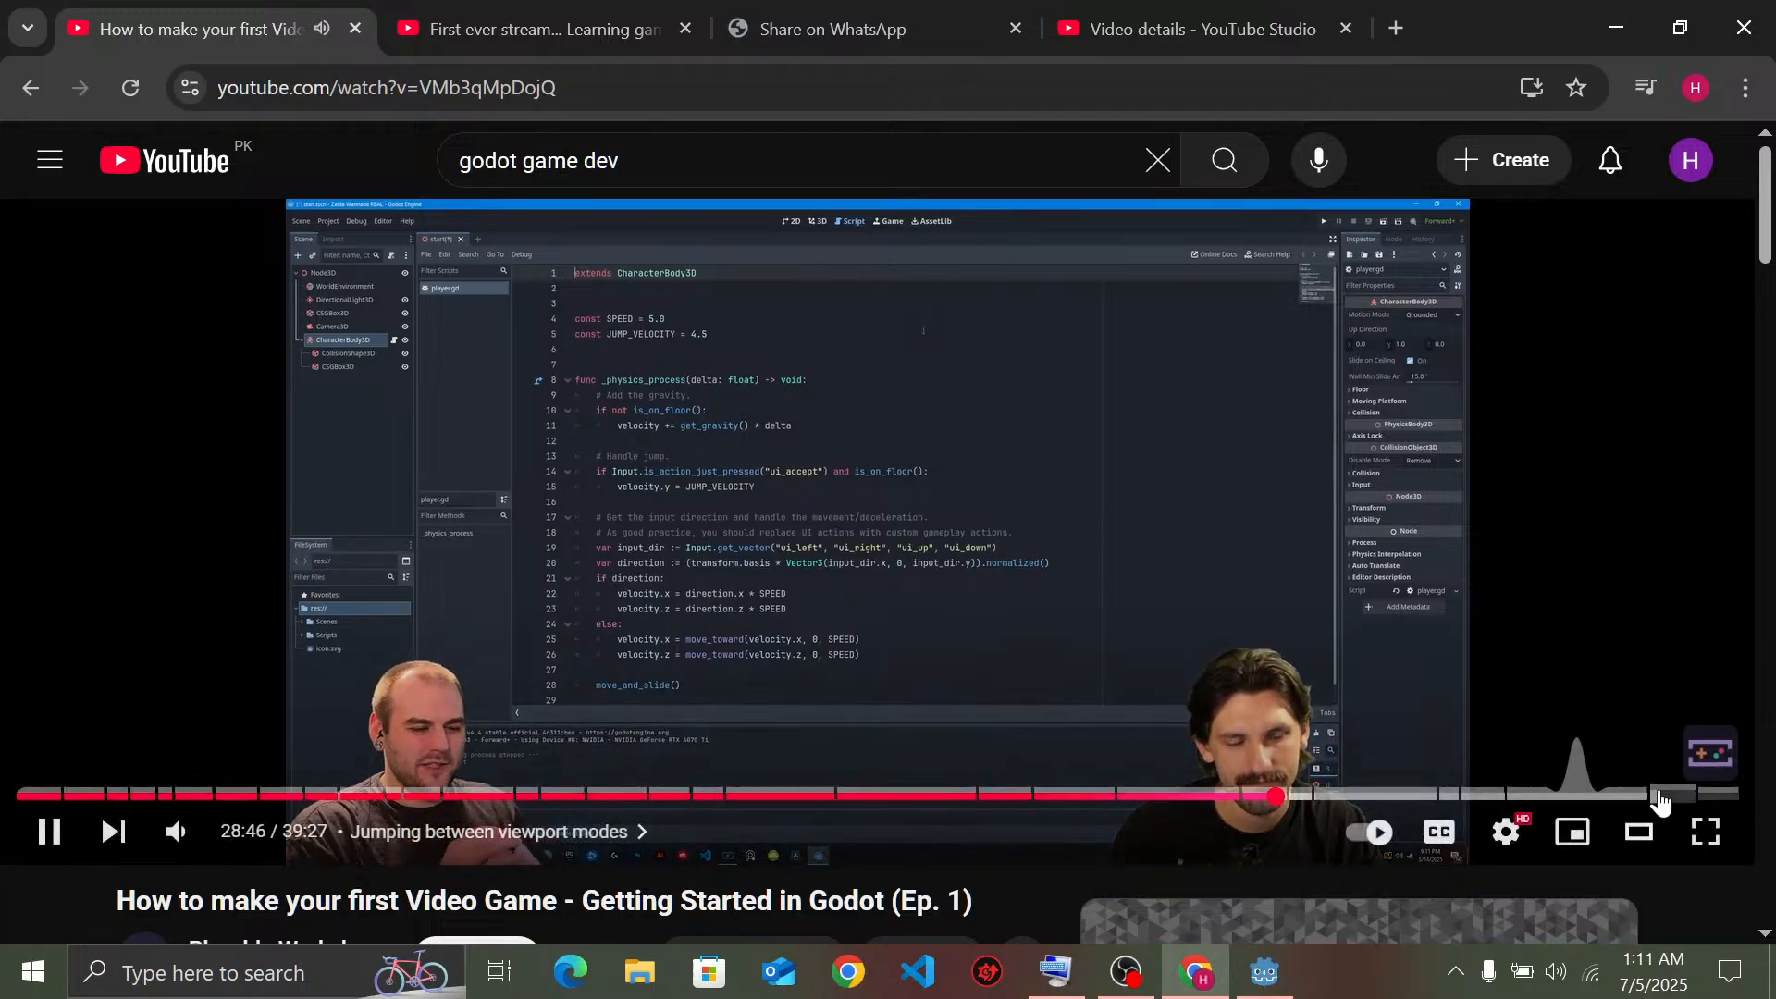
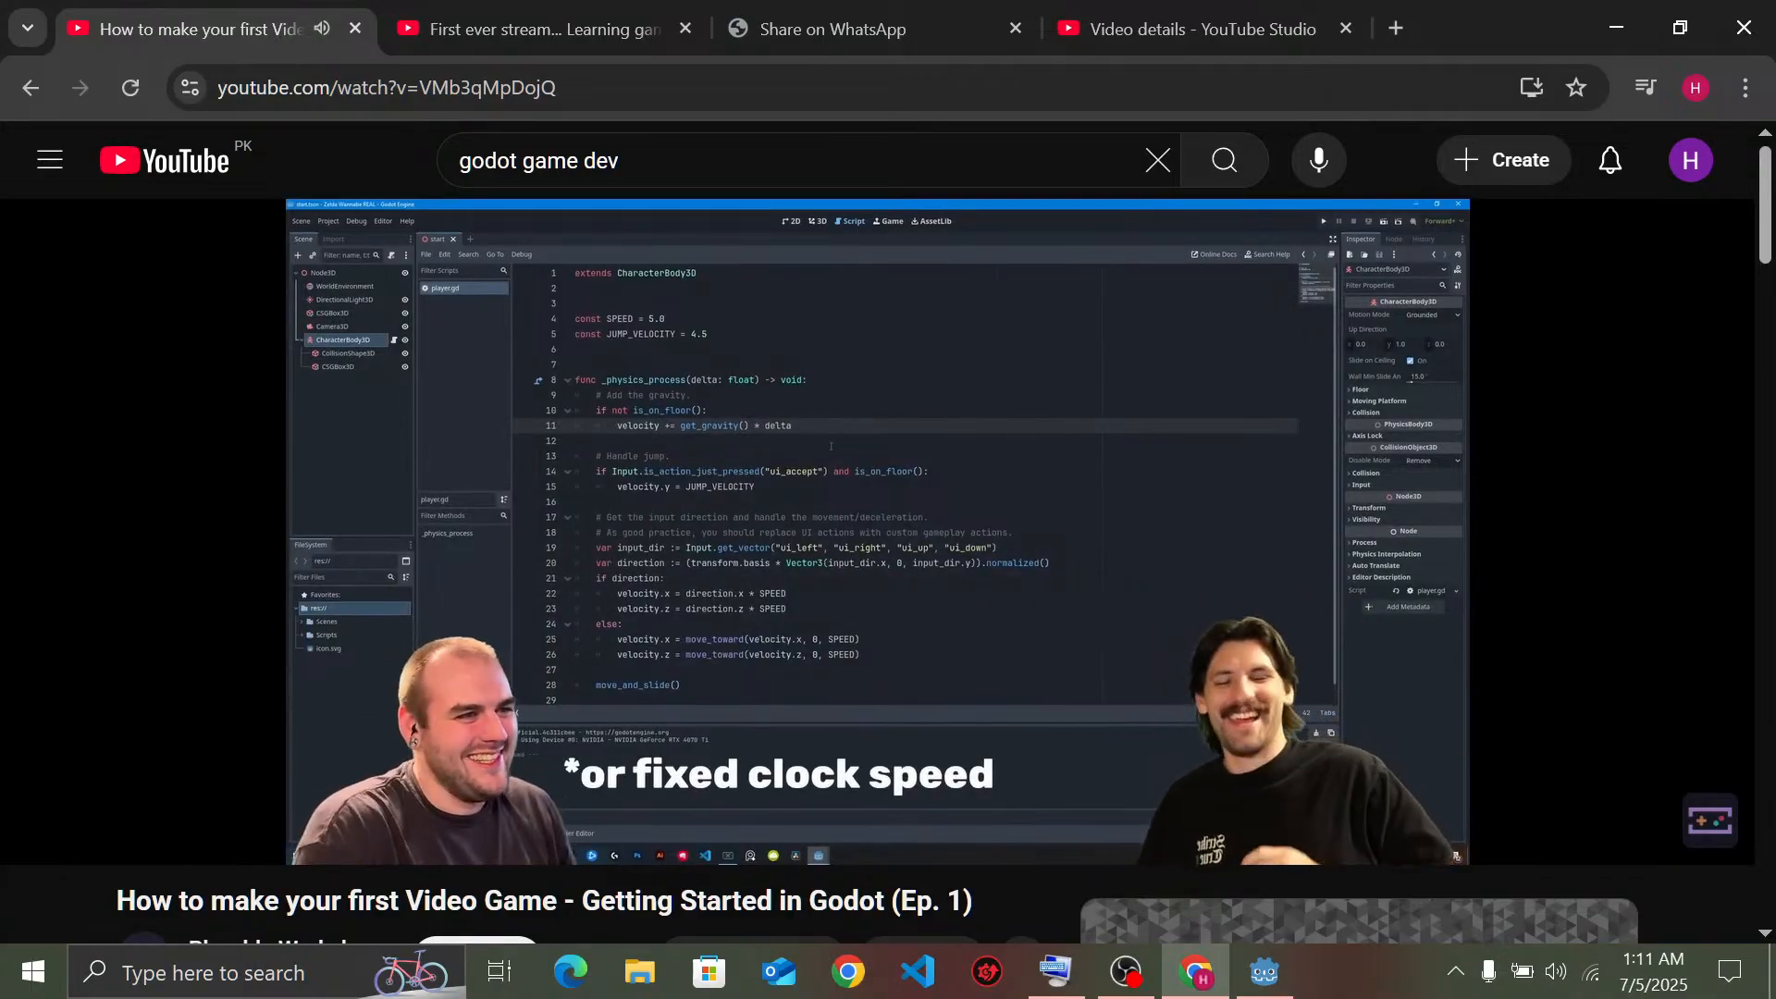
{"action": "mouse_move", "coordinate": [1277, 566]}
{"action": "left_click_drag", "start_coordinate": [1279, 562], "coordinate": [1493, 531]}
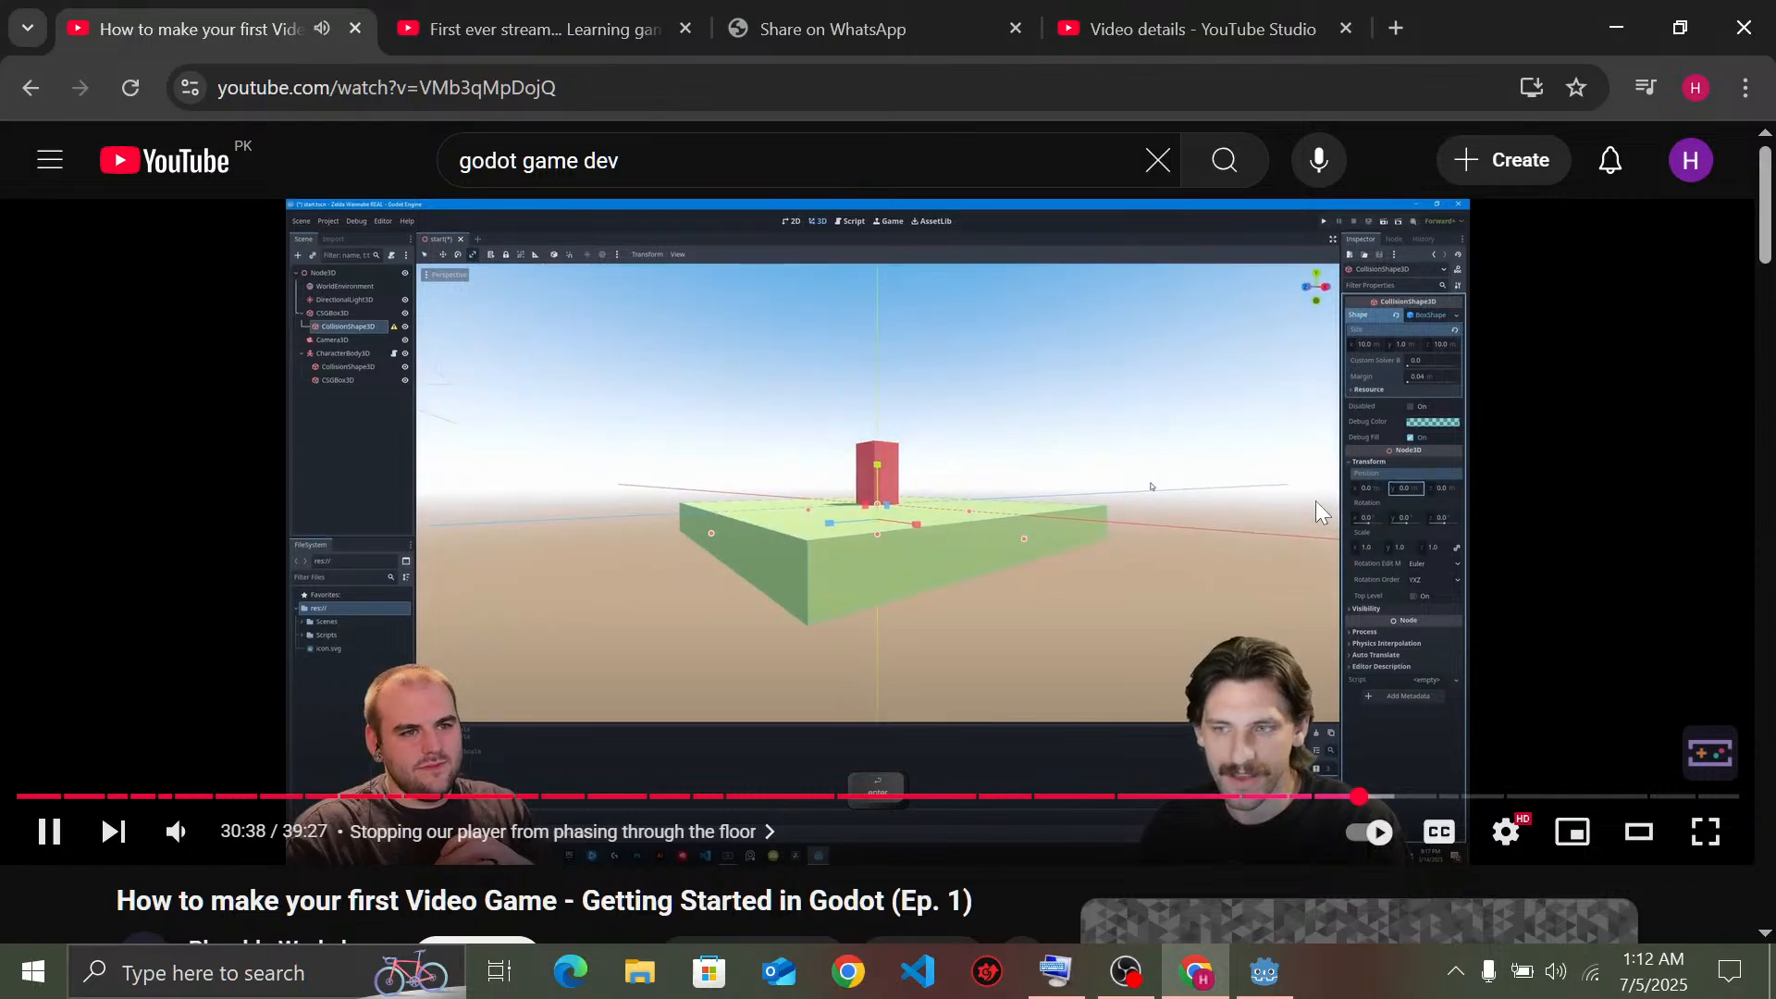
{"action": "left_click", "coordinate": [1316, 498]}
Switch to Godot and add a CollisionShape3D node as a child of the floor's CSGBox3D
{"action": "left_click", "coordinate": [1264, 970]}
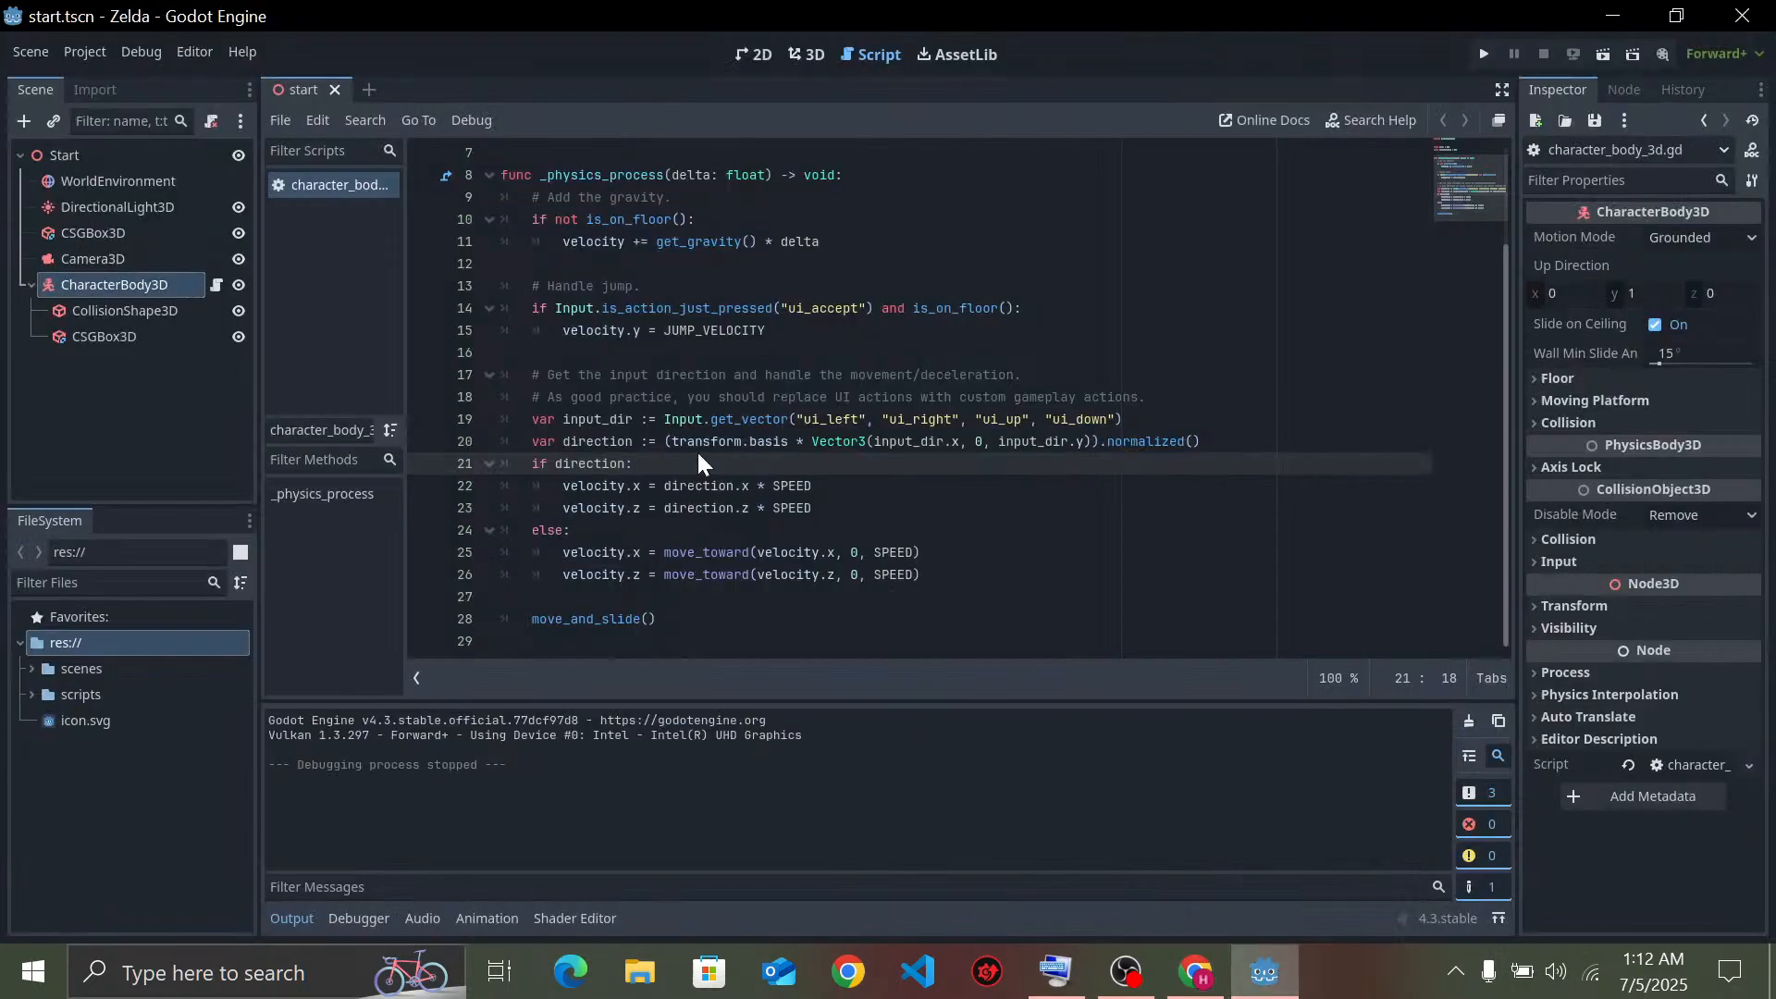
{"action": "left_click", "coordinate": [115, 230]}
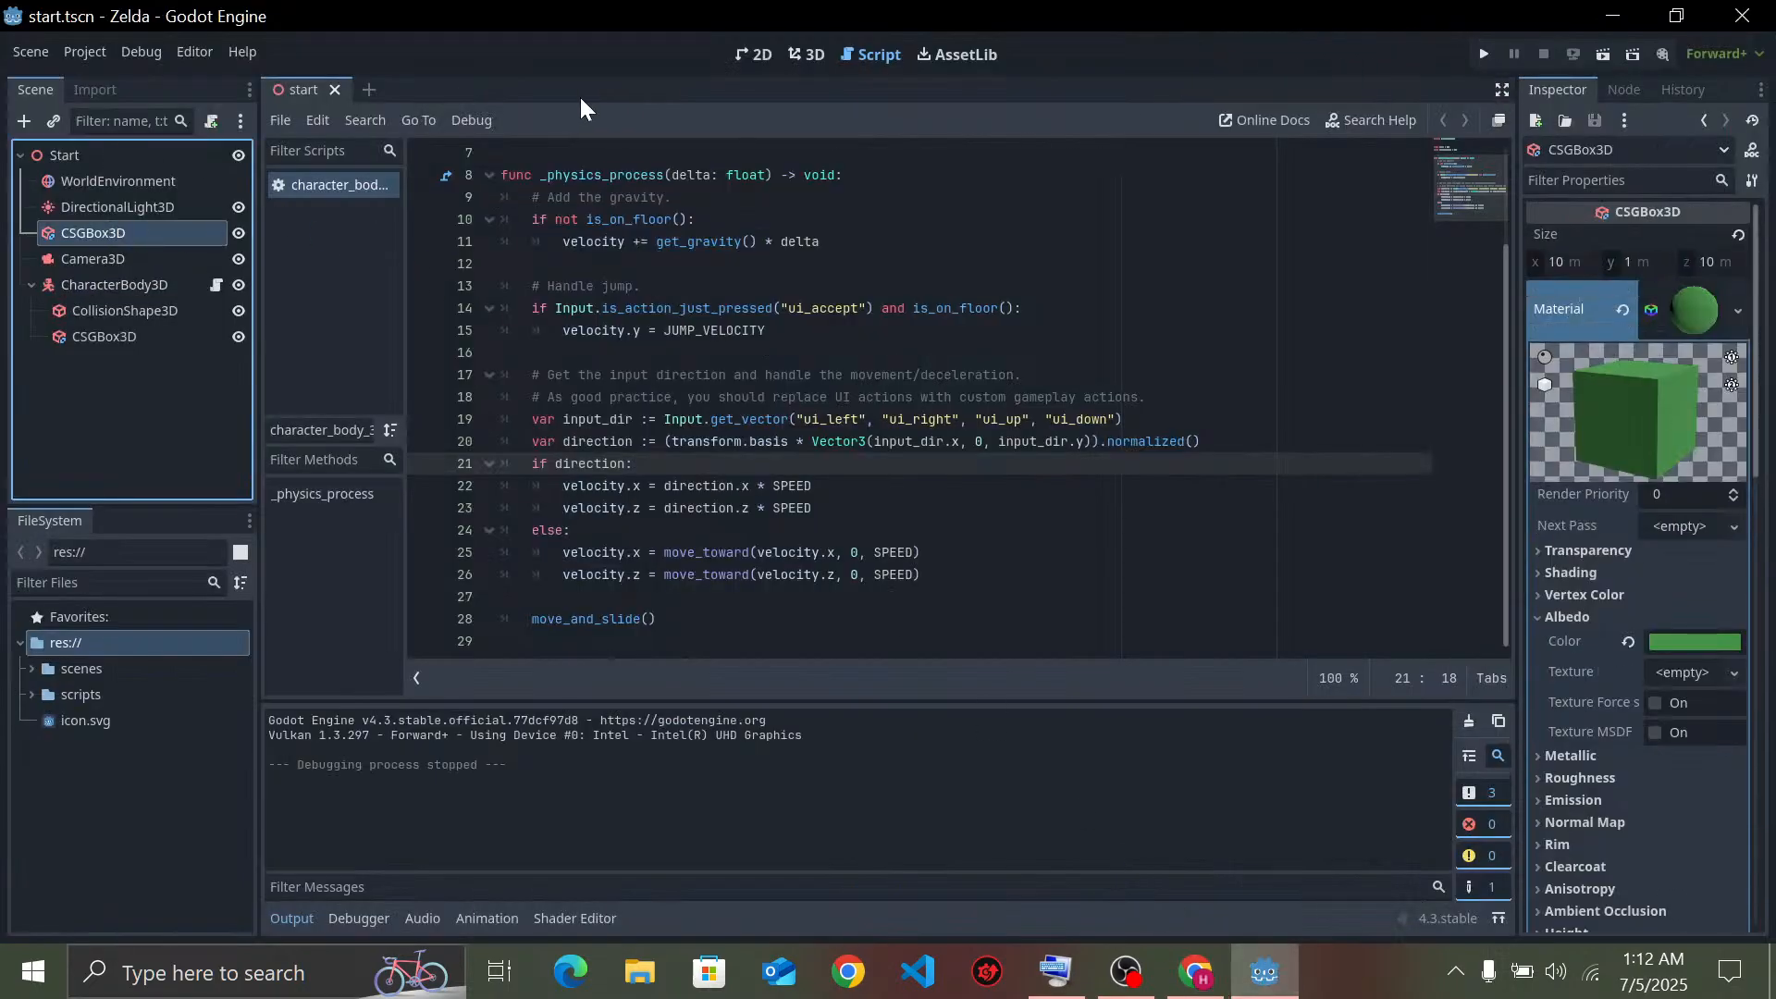
{"action": "key", "text": "ctrl+a"}
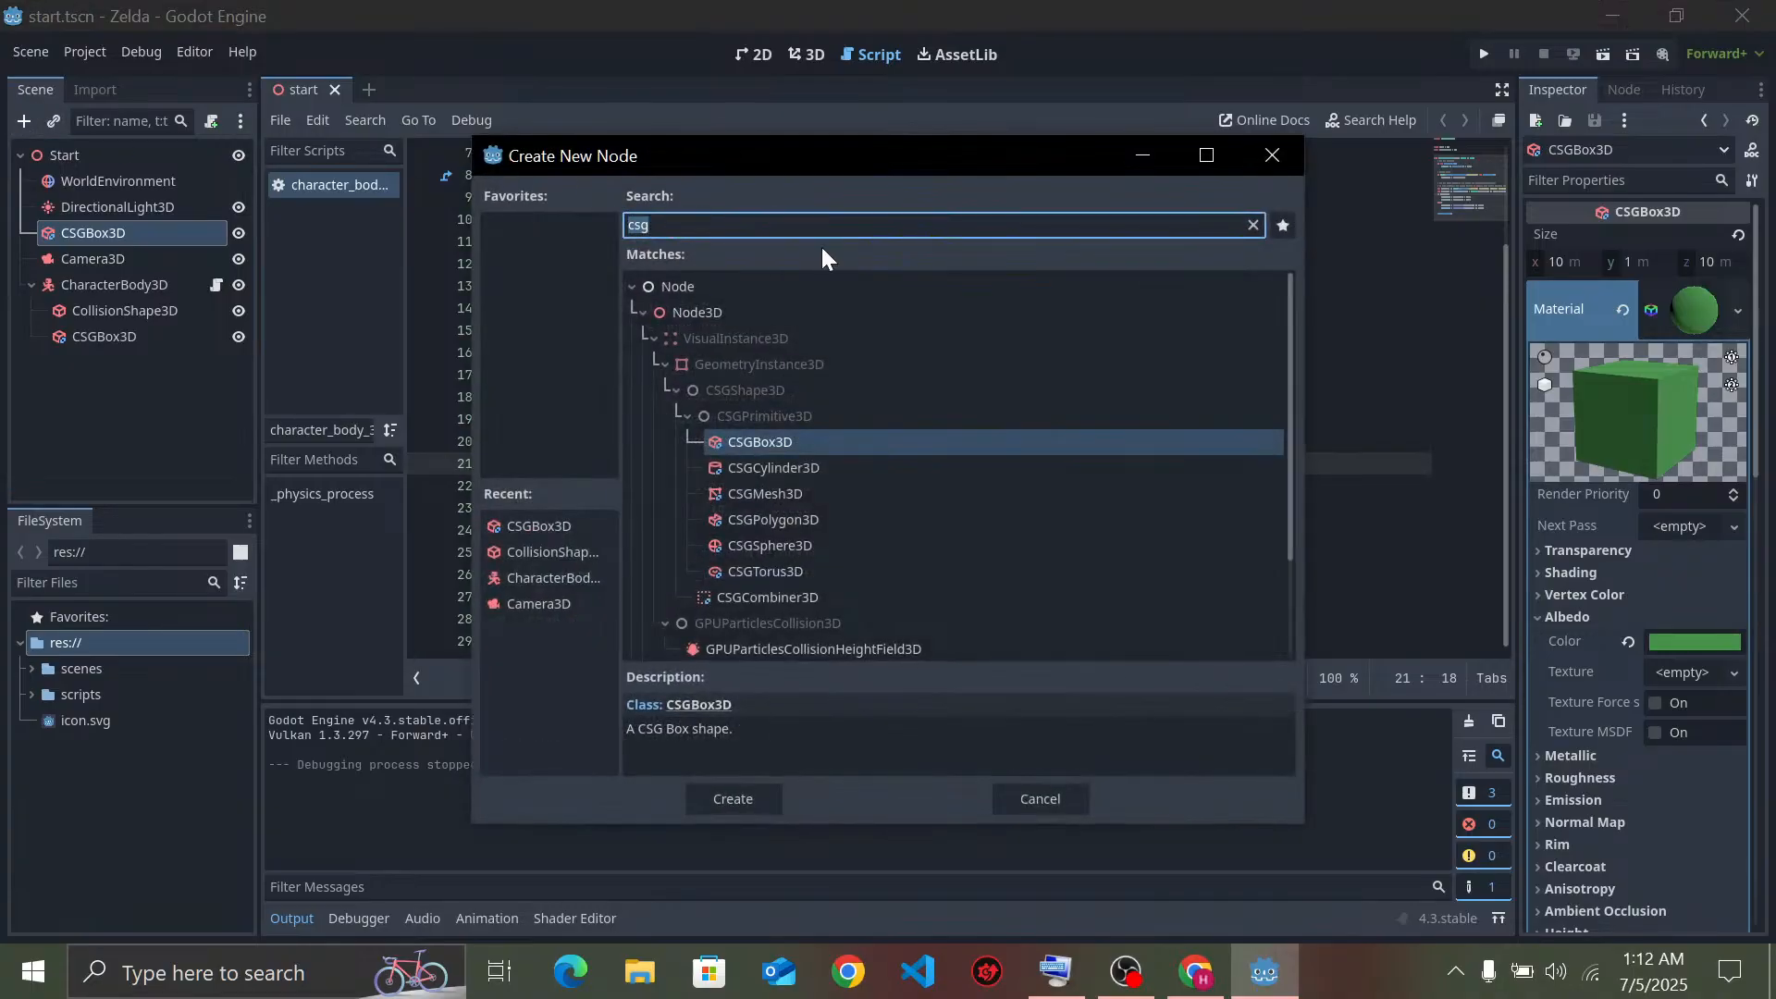
{"action": "type", "text": "col"}
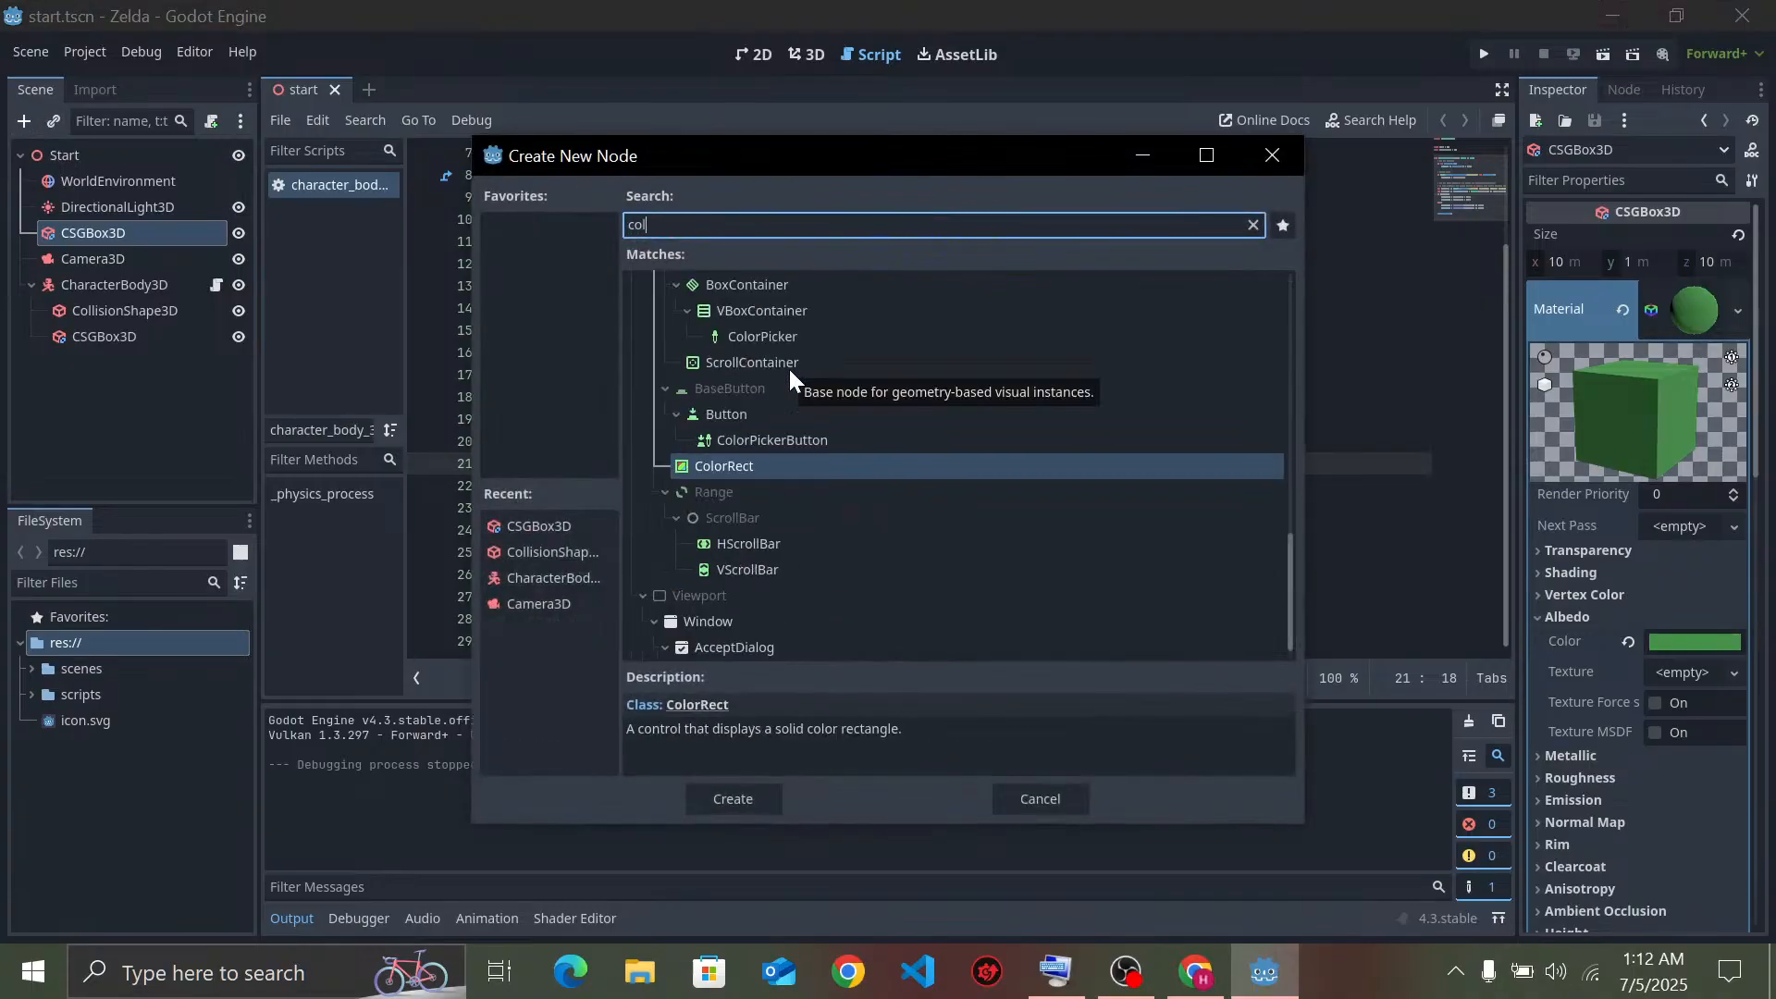
{"action": "type", "text": "lis"}
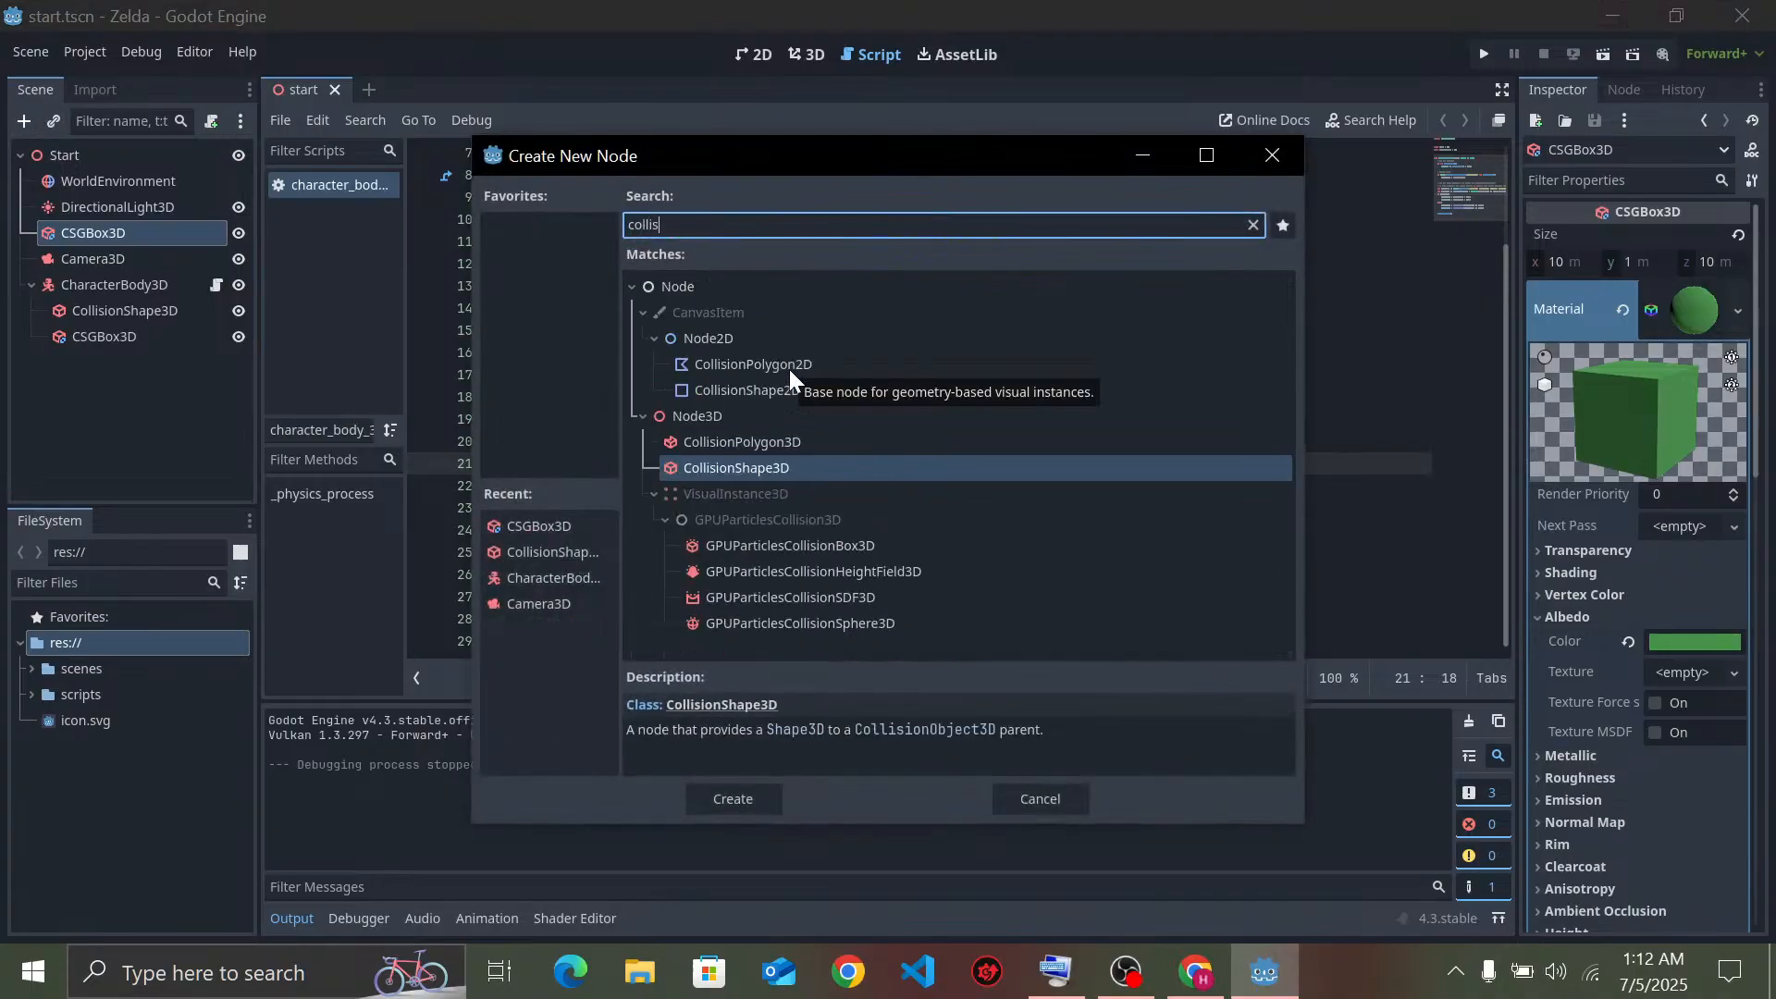
{"action": "double_click", "coordinate": [740, 472]}
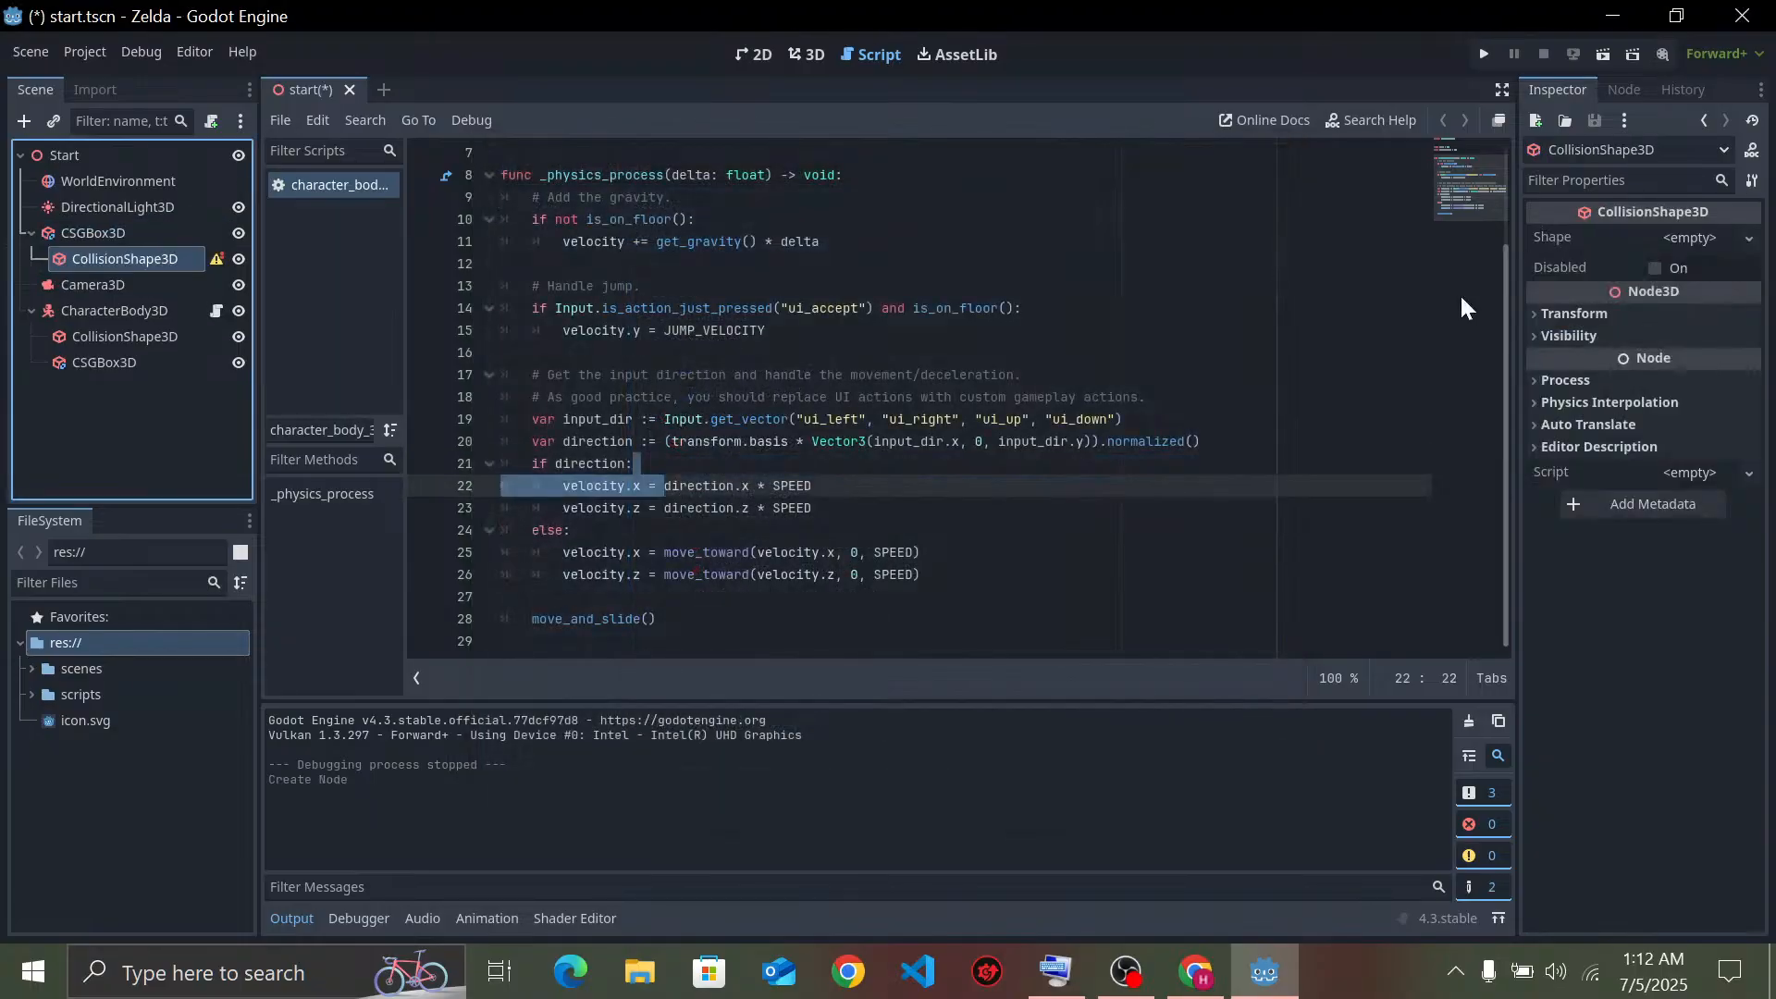
Give the floor's CollisionShape3D a new BoxShape3D and set its size to 10 m in X and Z
{"action": "left_click", "coordinate": [1702, 235]}
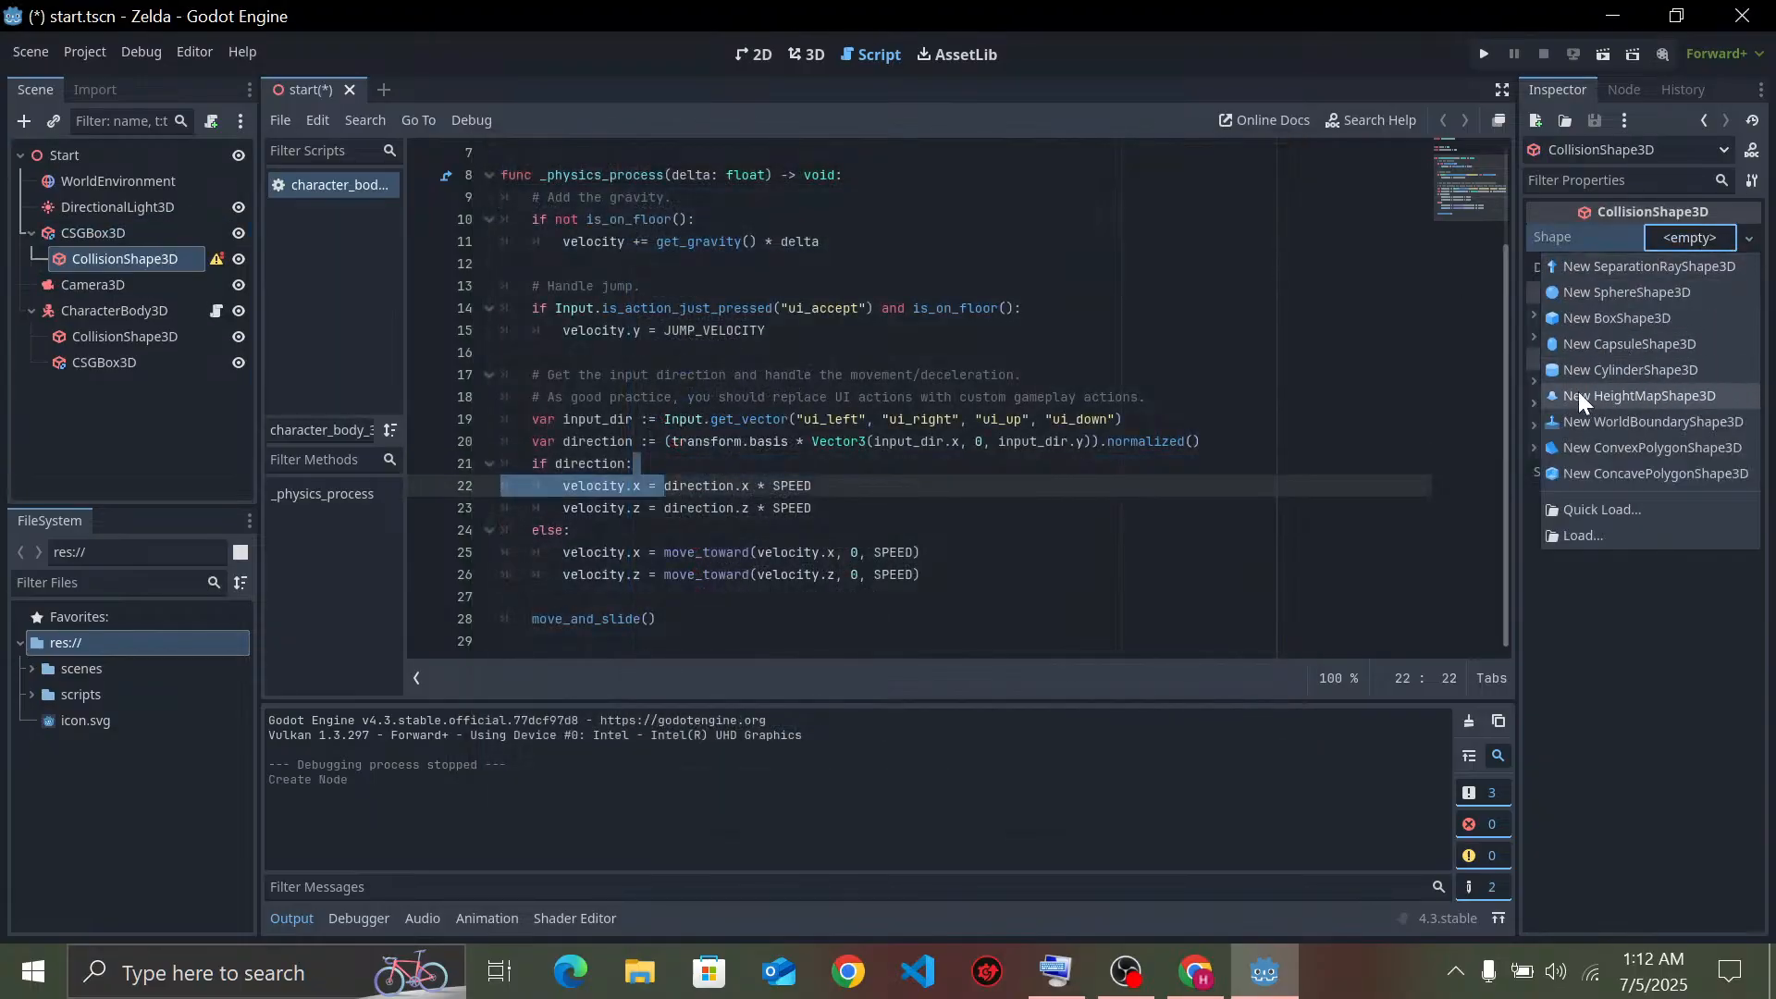
{"action": "left_click", "coordinate": [1597, 316]}
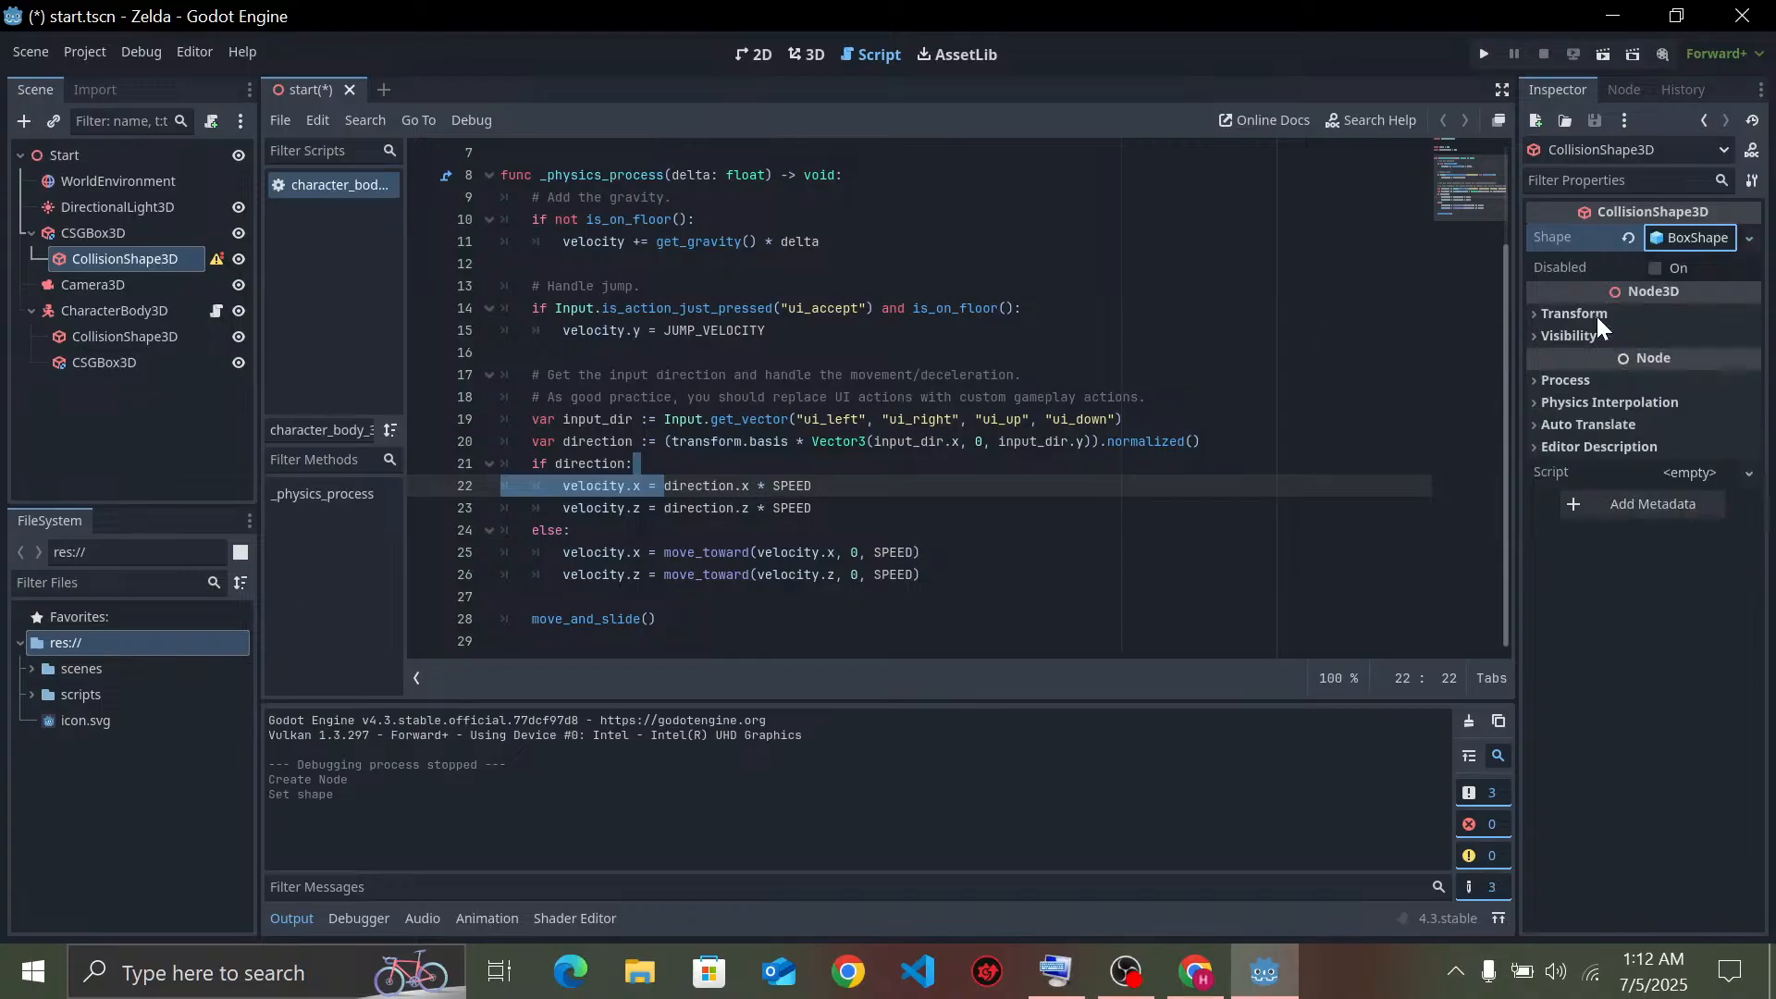
{"action": "left_click", "coordinate": [818, 56]}
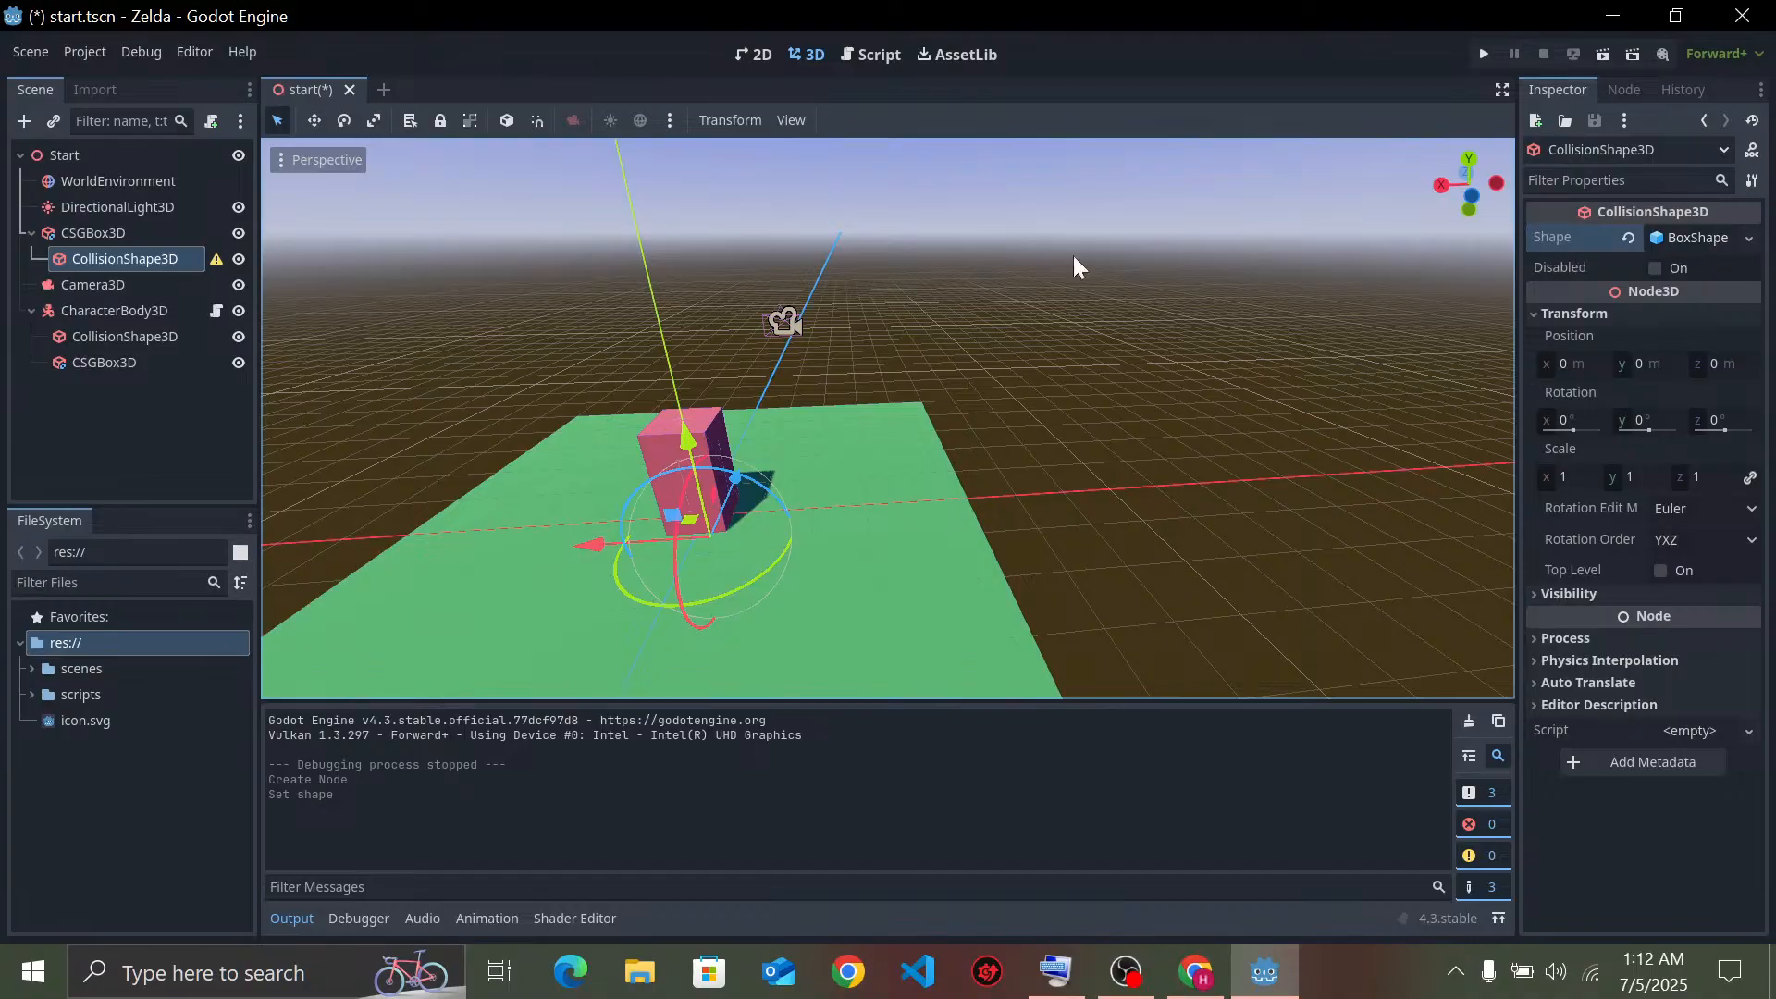
{"action": "left_click", "coordinate": [1691, 237]}
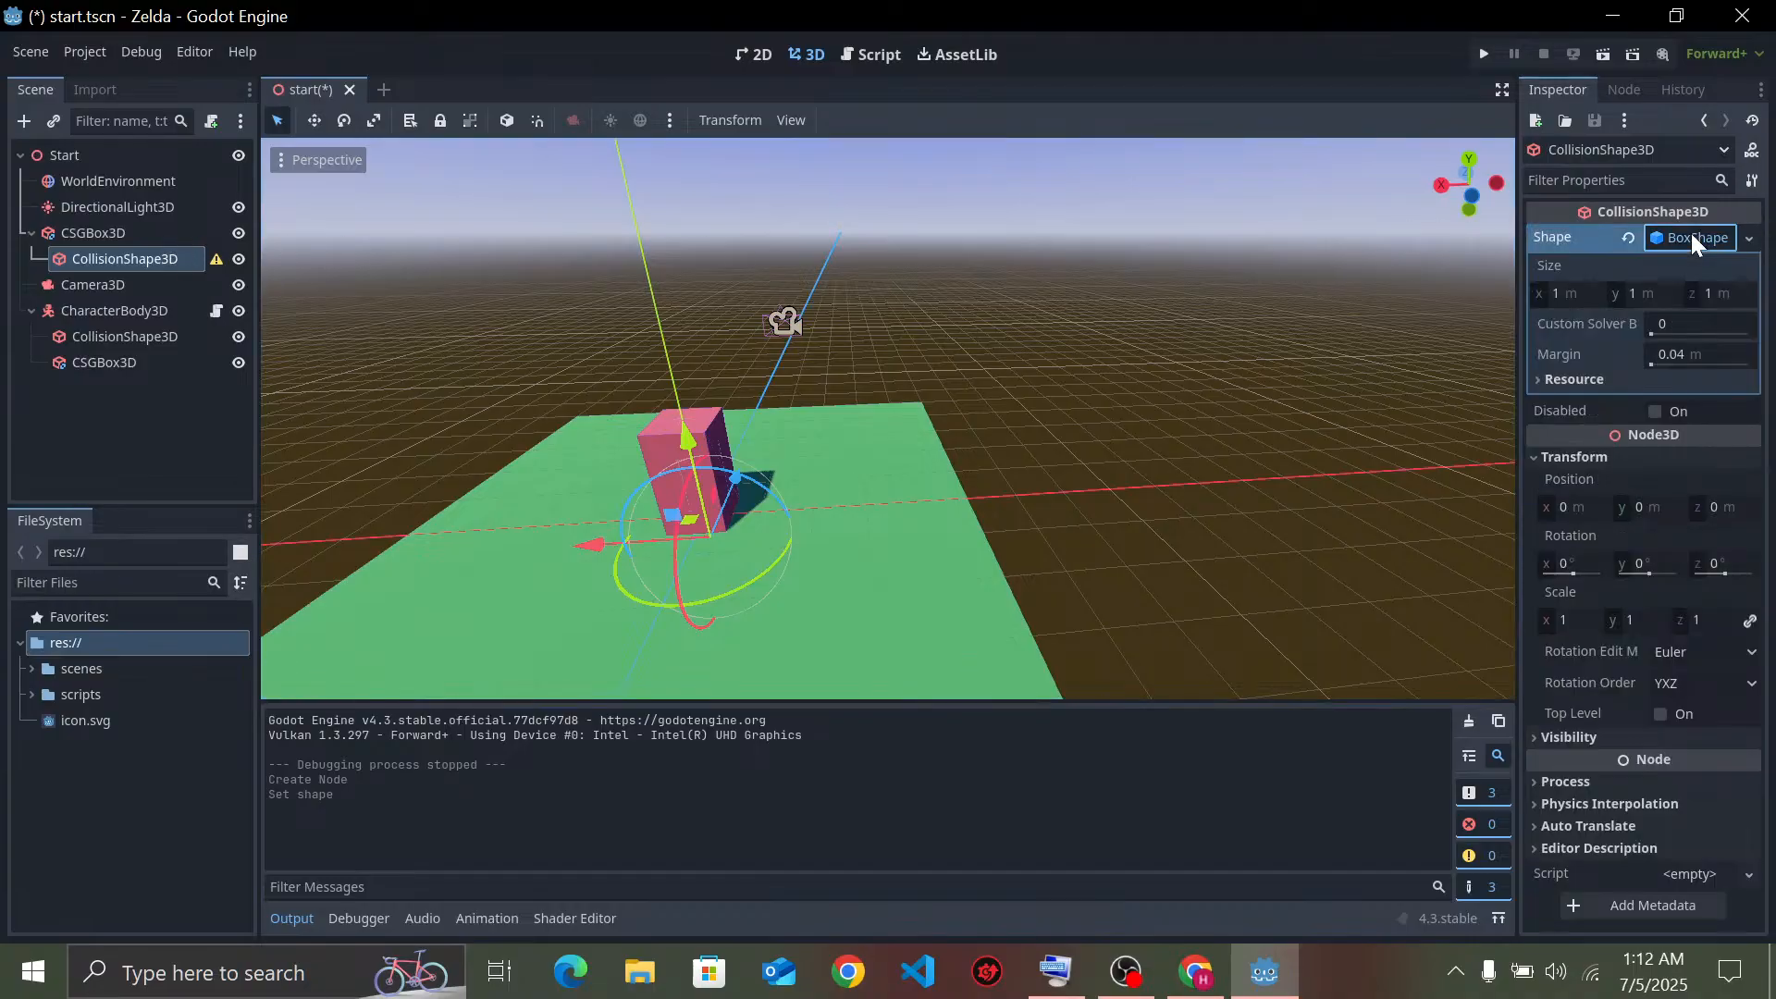
{"action": "left_click", "coordinate": [1569, 287]}
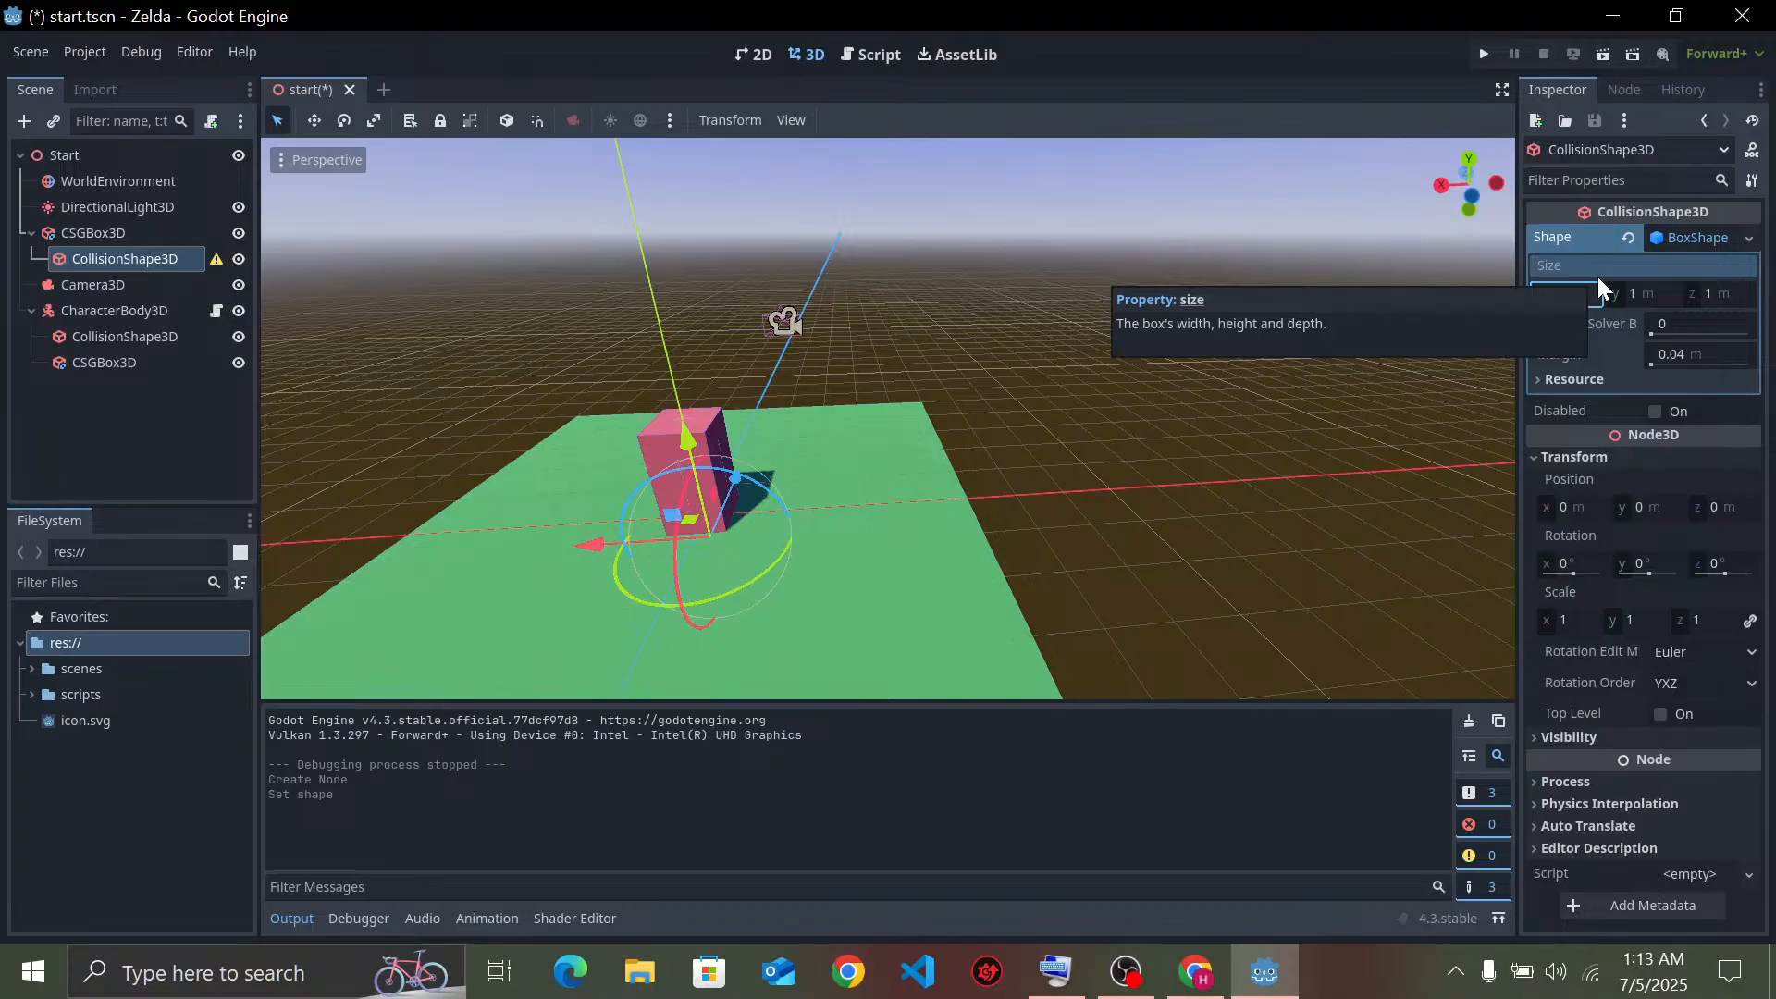
{"action": "type", "text": "10"}
{"action": "key", "text": "Return"}
{"action": "left_click", "coordinate": [1725, 291]}
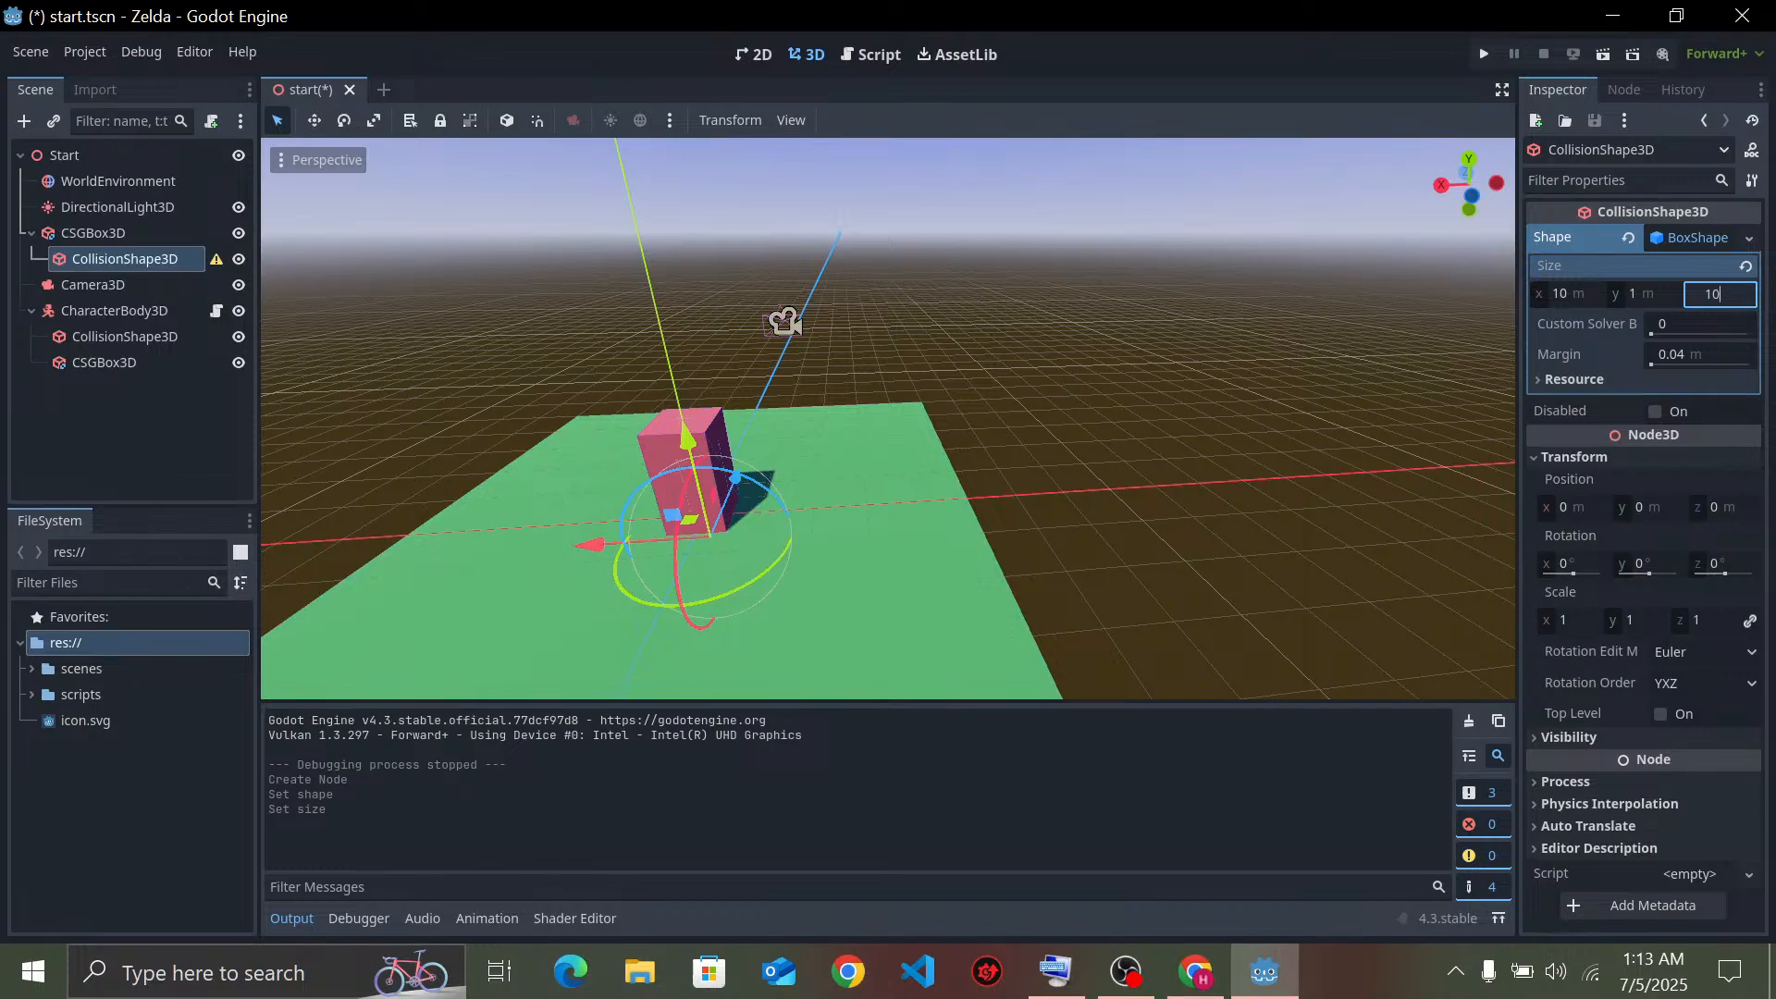
{"action": "left_click", "coordinate": [1120, 505]}
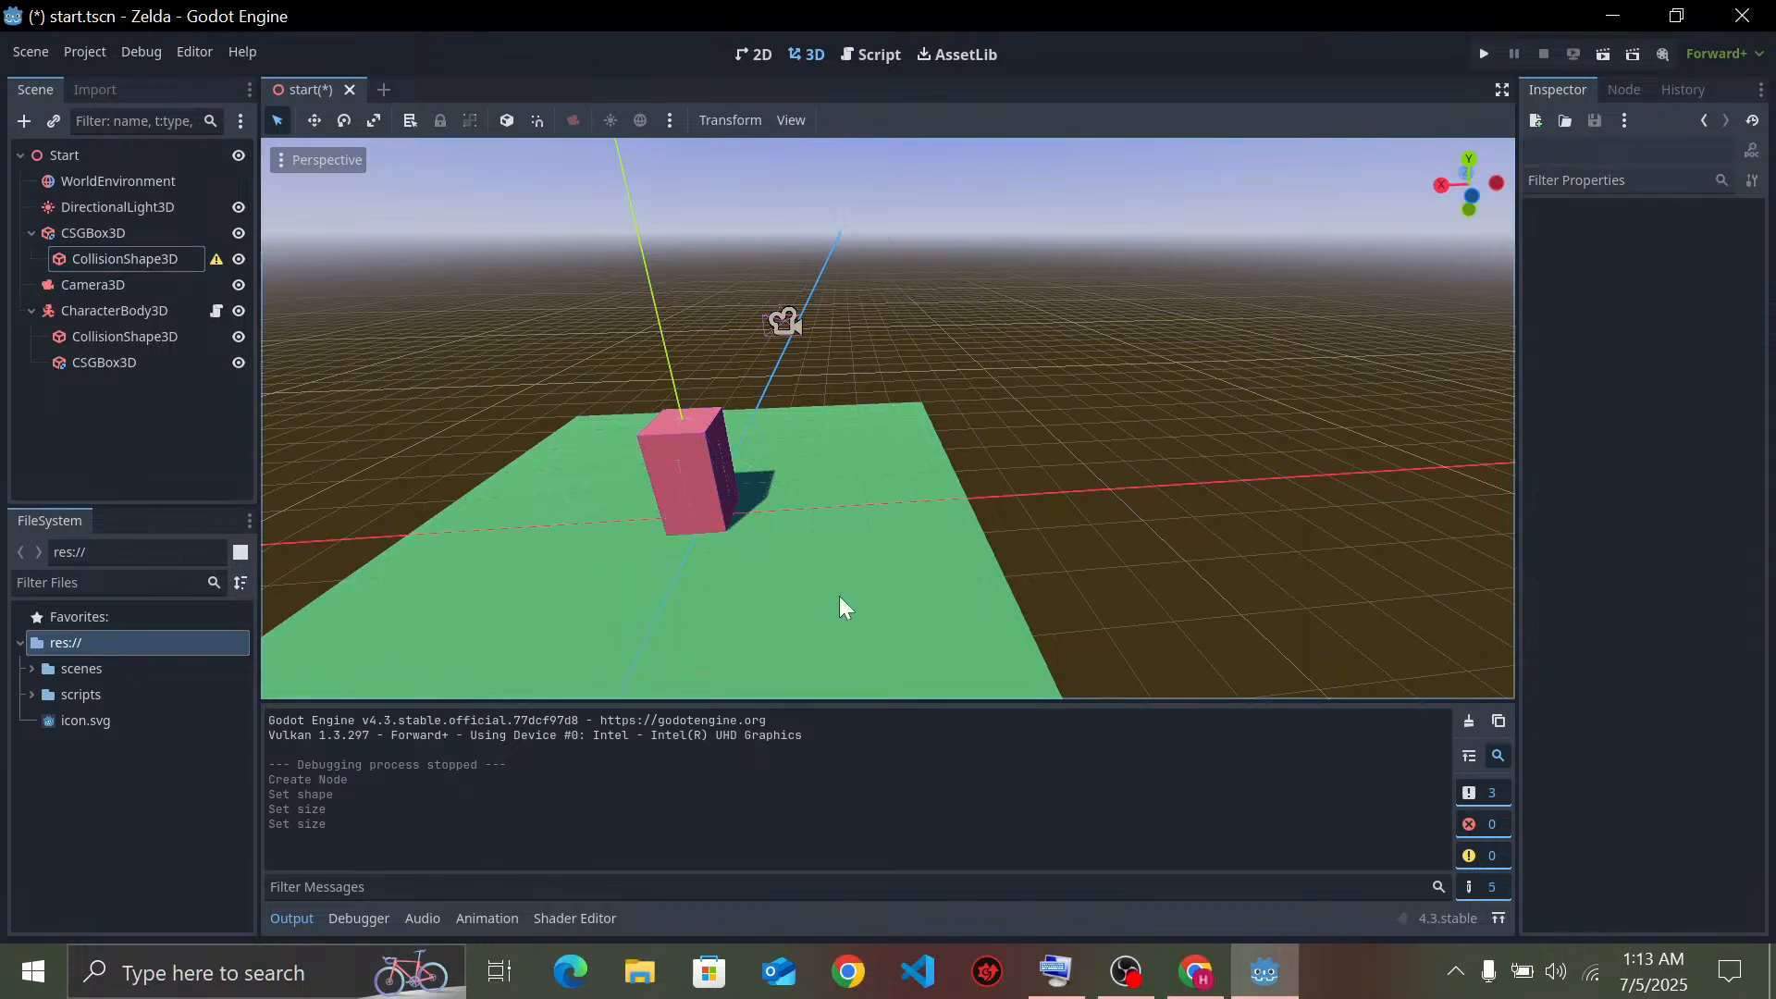
Try to move the floor's CollisionShape3D in the 3D view, and undo the move
{"action": "middle_click_drag", "start_coordinate": [818, 495], "coordinate": [708, 477]}
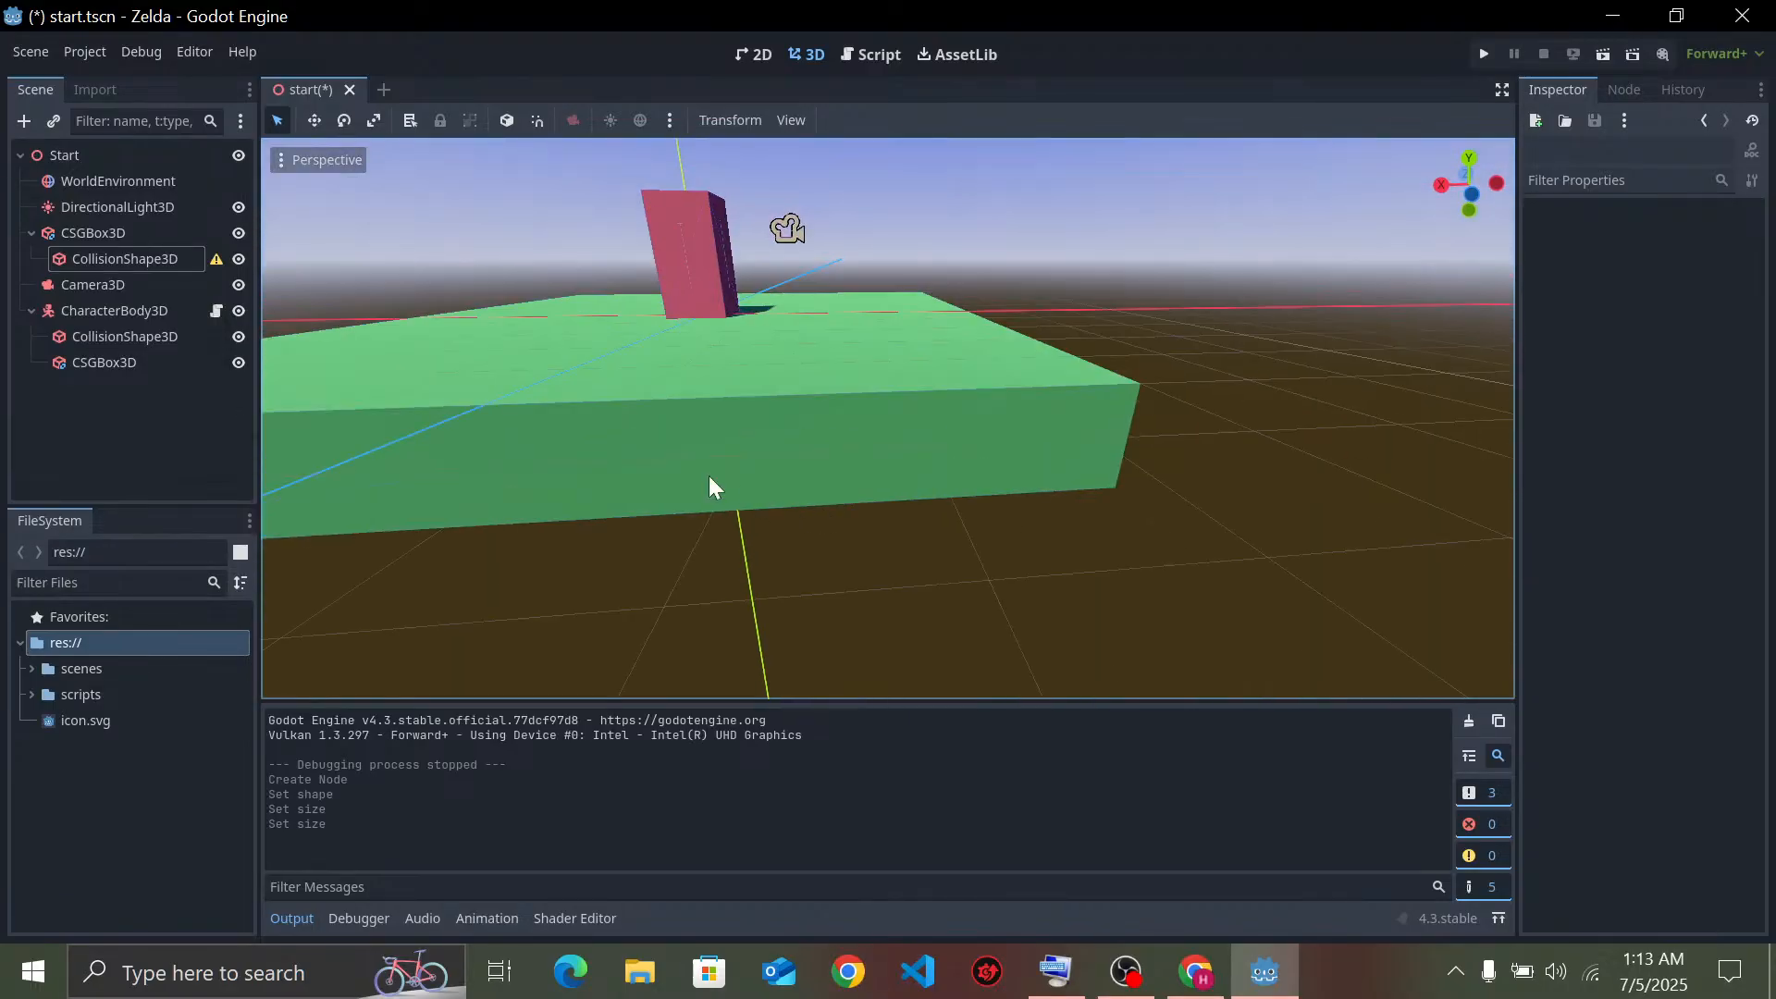
{"action": "left_click", "coordinate": [125, 261]}
{"action": "mouse_move", "coordinate": [691, 277]}
{"action": "left_mouse_down"}
{"action": "mouse_move", "coordinate": [690, 222]}
{"action": "mouse_move", "coordinate": [707, 292]}
{"action": "left_mouse_up"}
{"action": "key", "text": "ctrl+z"}
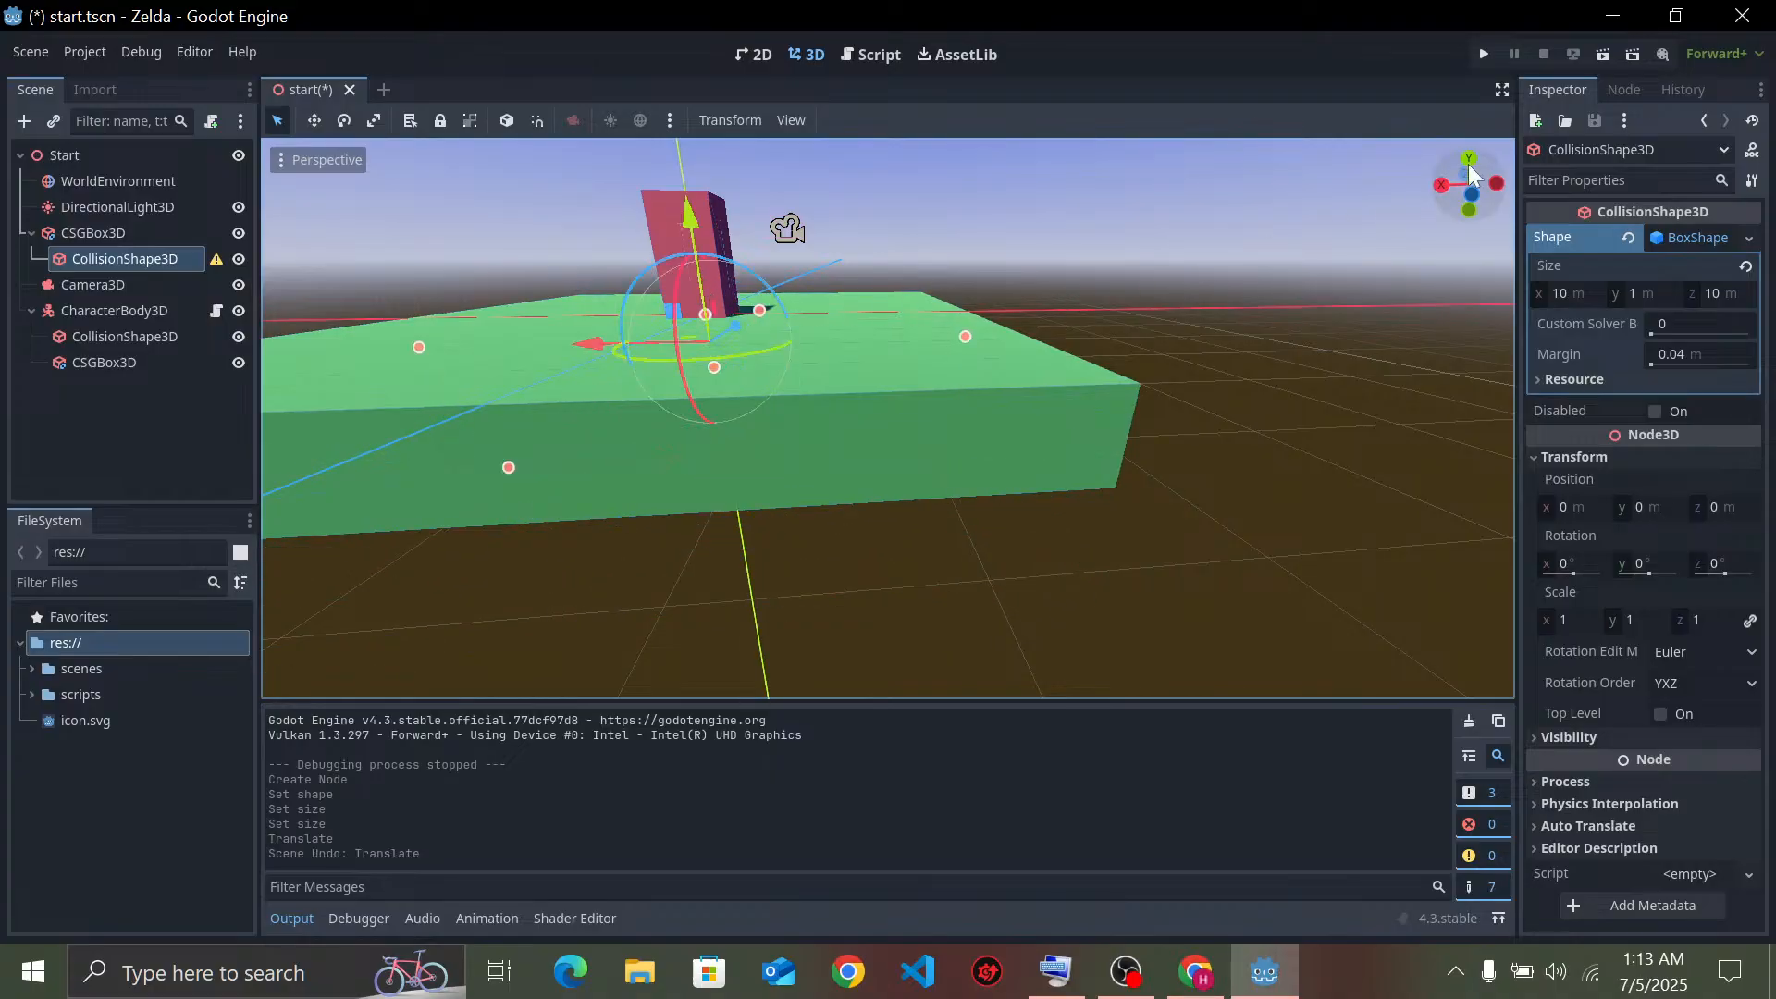
Run the project to test the floor's collision, close the game window and open the floor CollisionShape3D's configuration warning
{"action": "left_click", "coordinate": [1486, 53]}
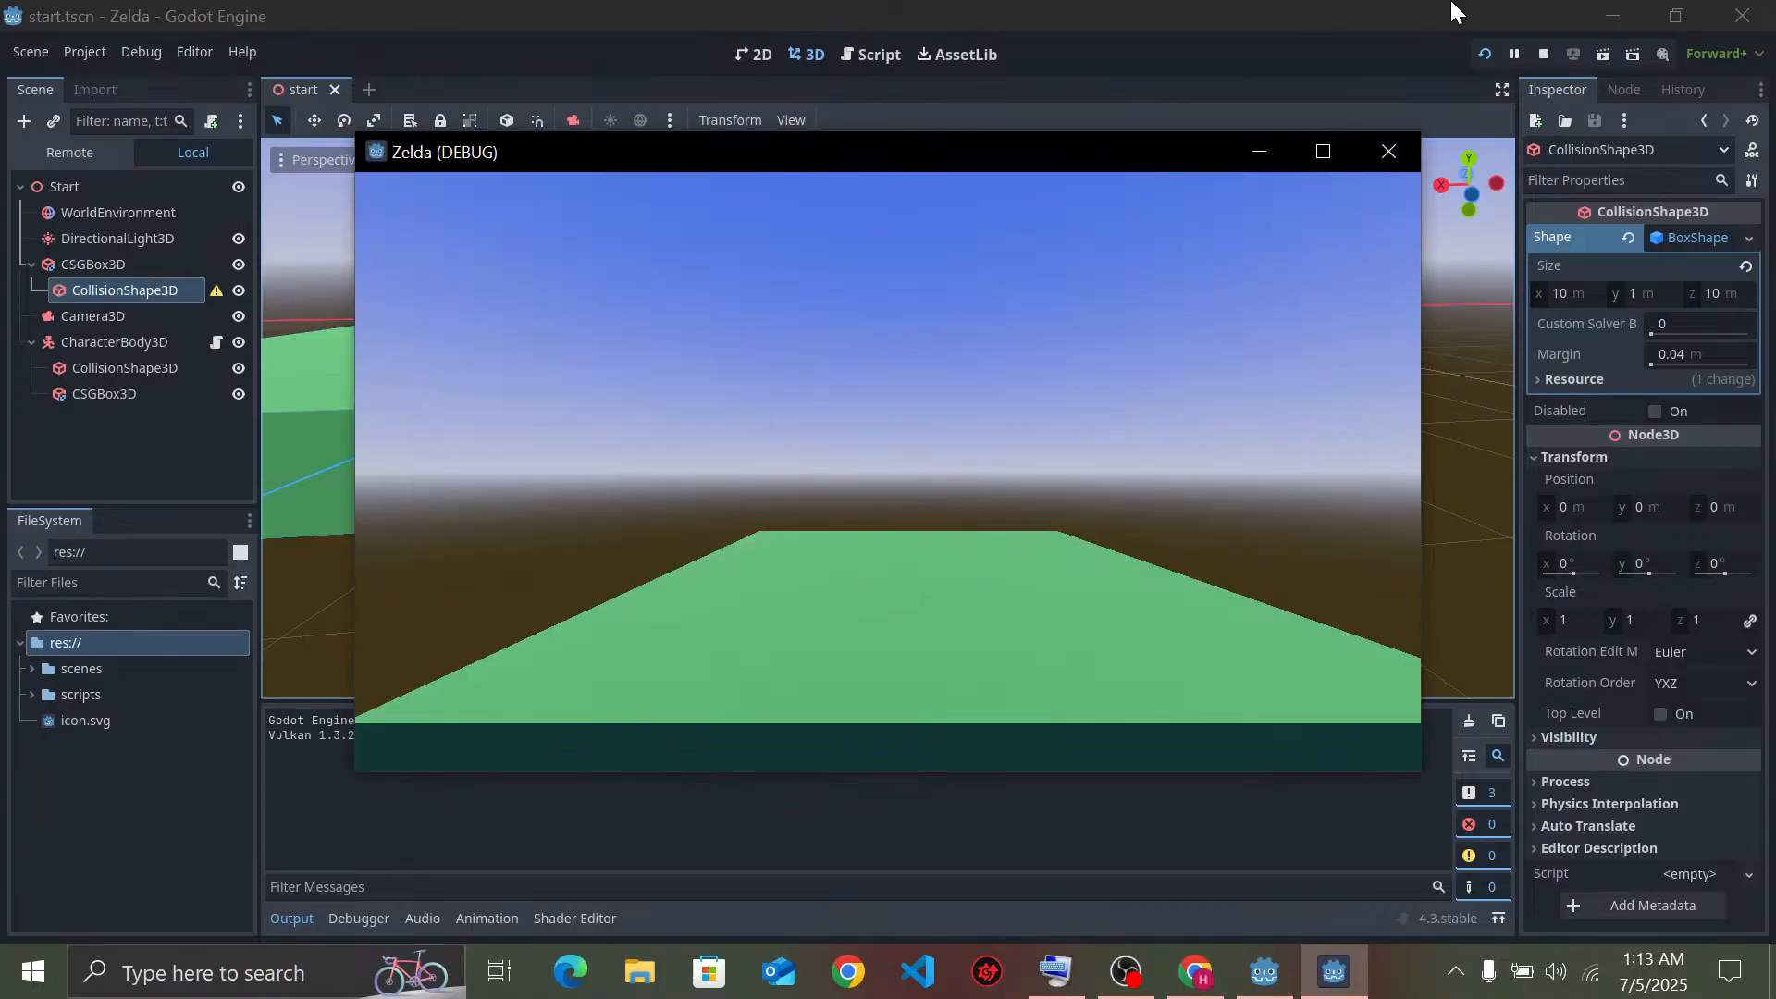
{"action": "left_click", "coordinate": [1391, 148]}
{"action": "left_click", "coordinate": [1373, 320]}
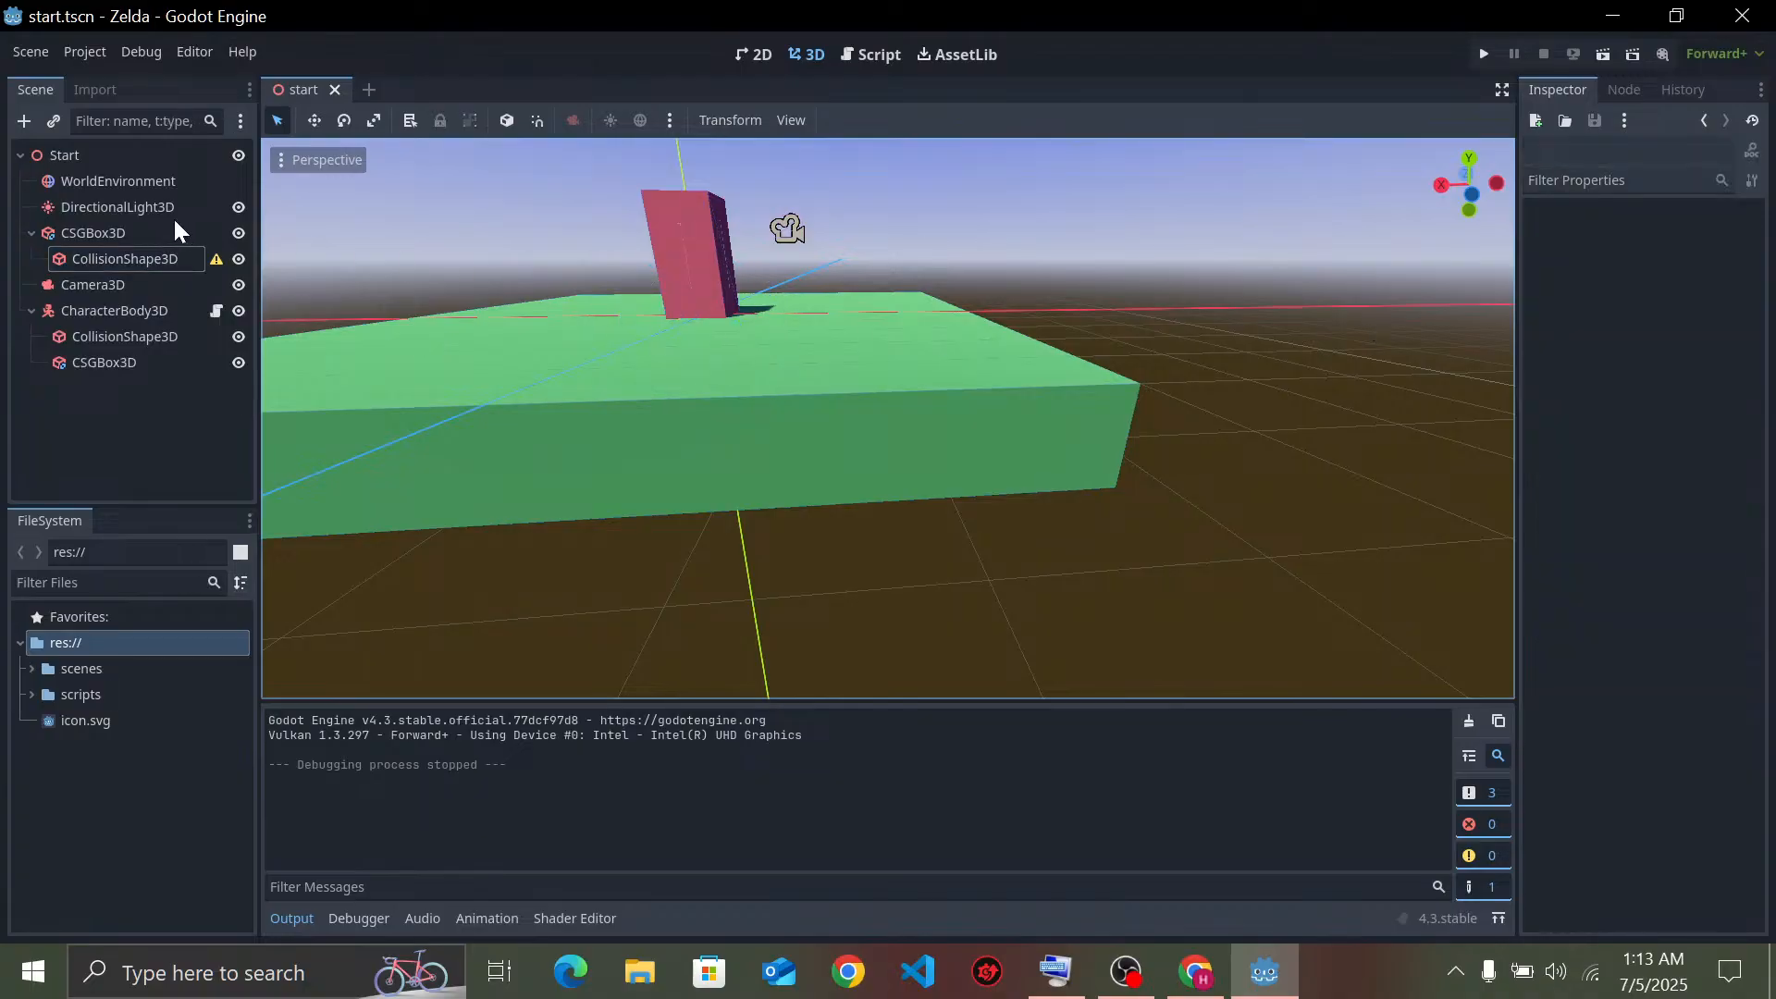
{"action": "left_click", "coordinate": [216, 260]}
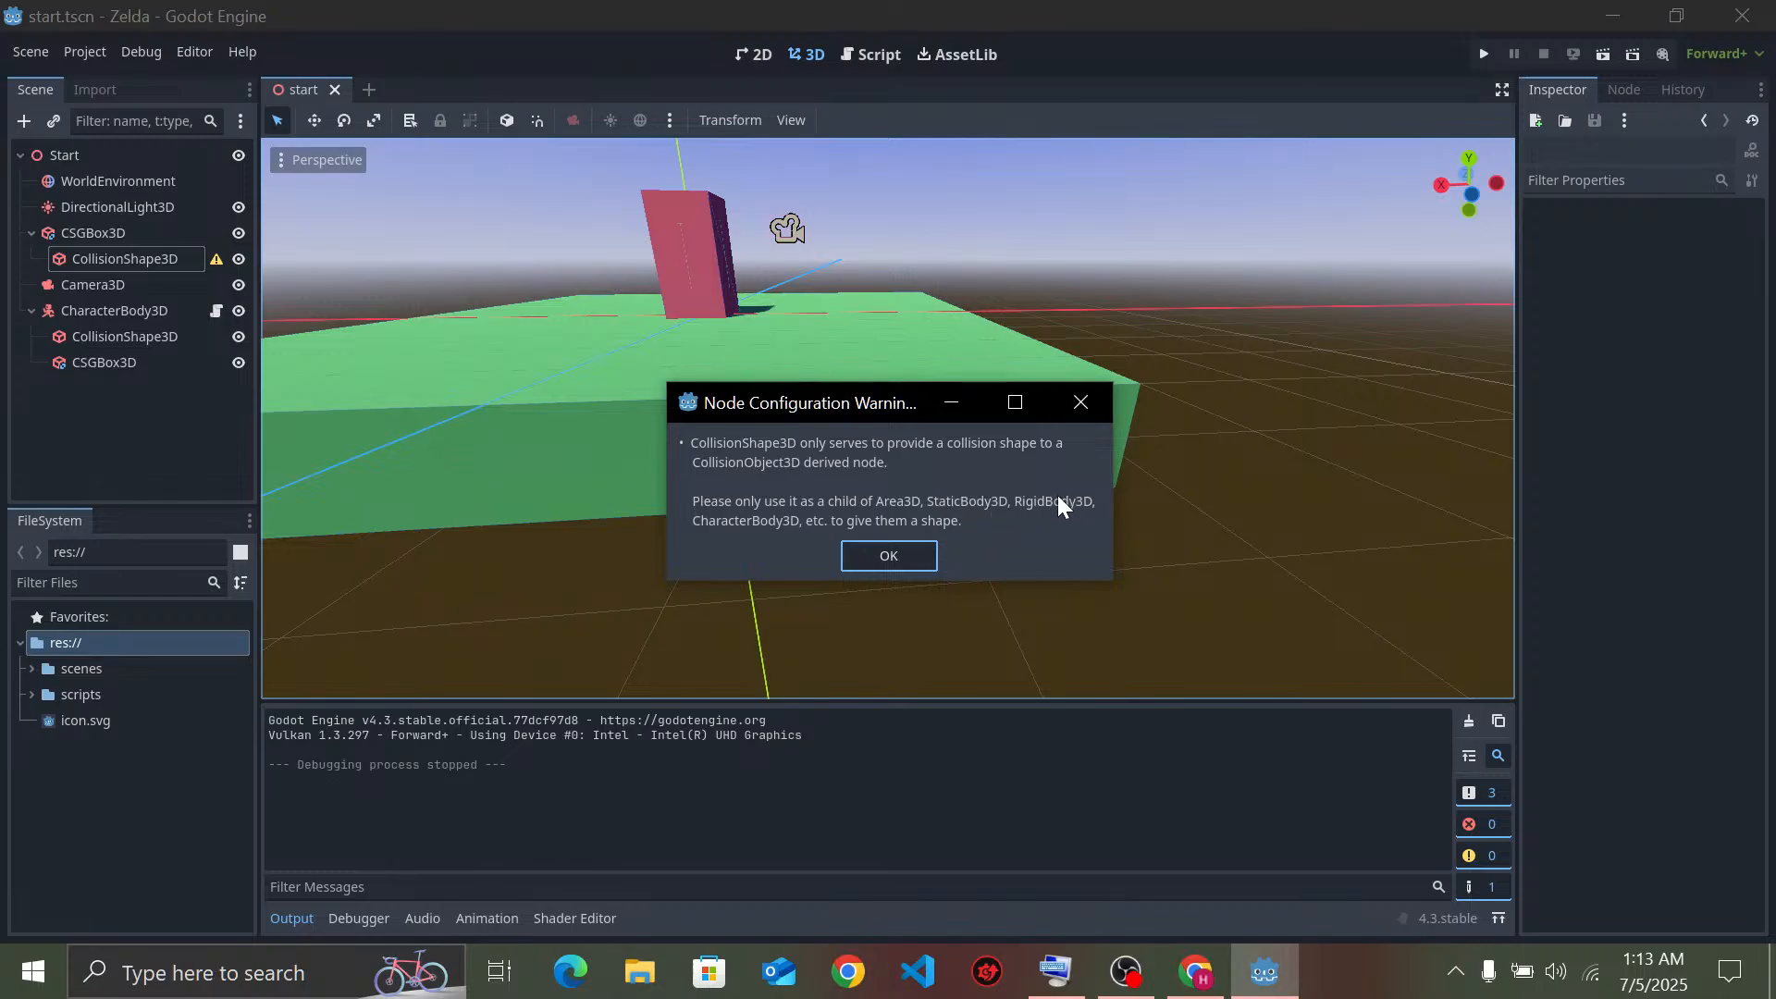
Dismiss the configuration warning, run the project to check the player on the floor again, and close the game window
{"action": "left_click", "coordinate": [886, 557]}
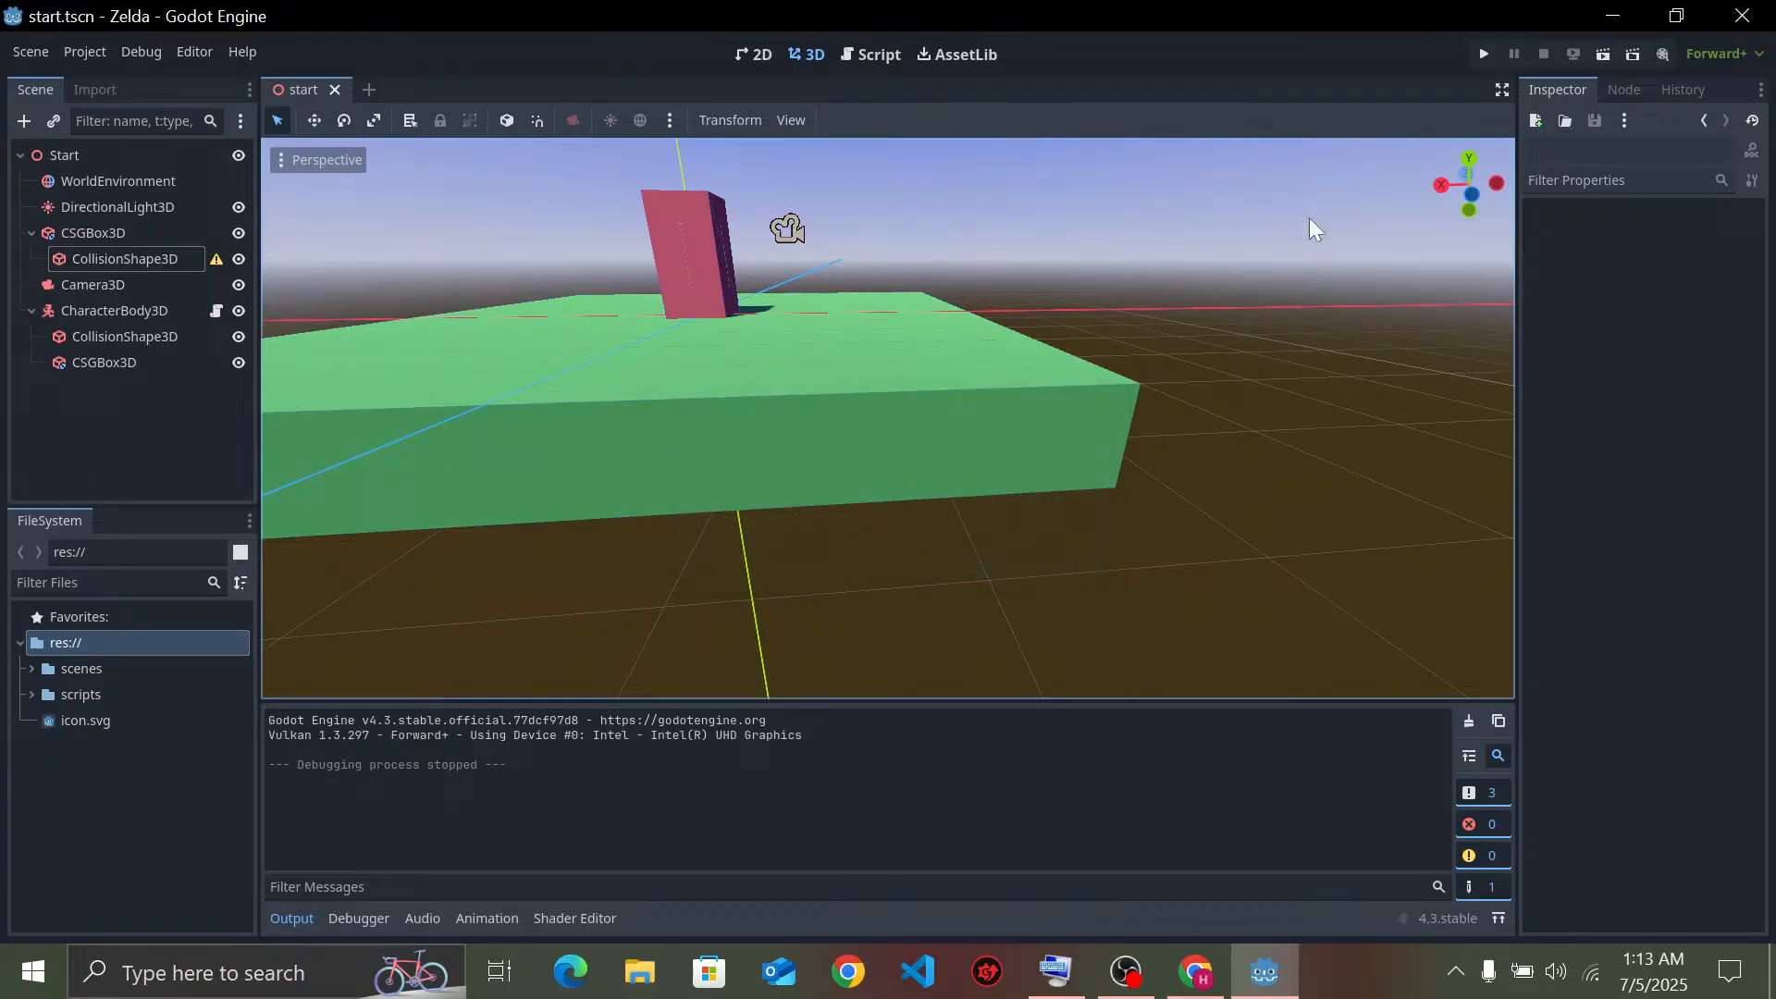
{"action": "left_click", "coordinate": [1484, 54]}
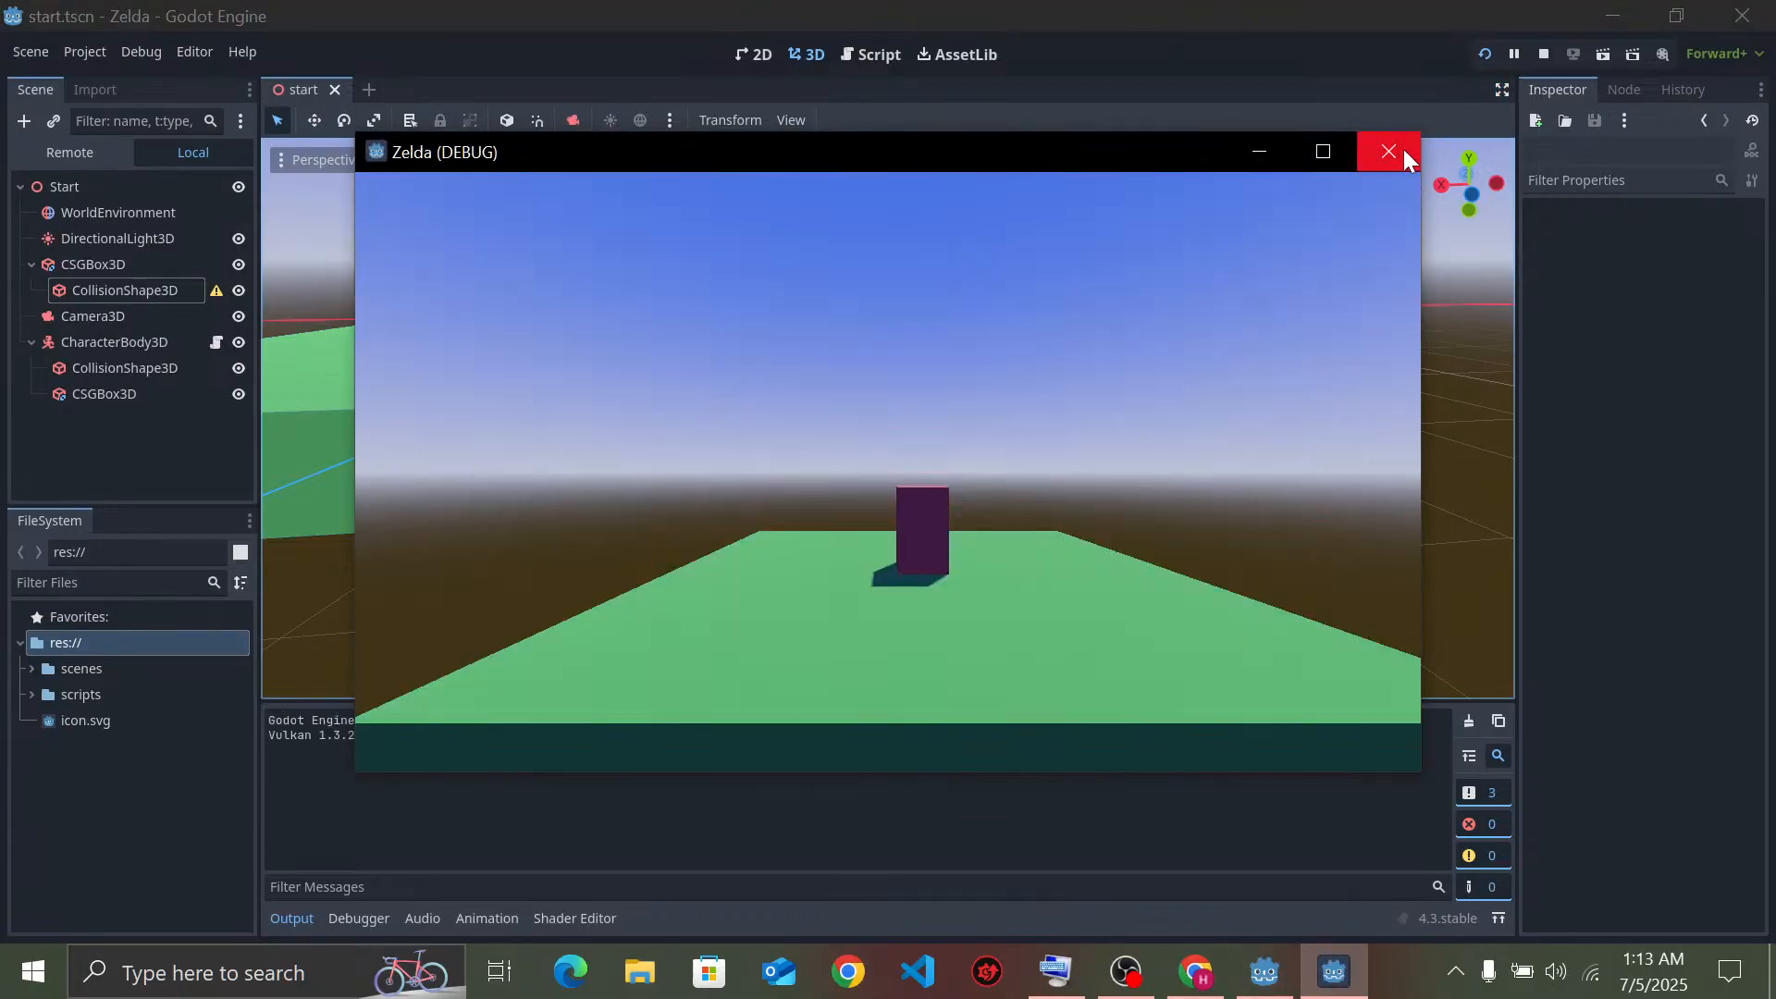
{"action": "left_click", "coordinate": [1389, 152]}
Switch to Chrome and watch the tutorial section on stopping the player from phasing through the floor, speeding up playback
{"action": "left_click", "coordinate": [1196, 972]}
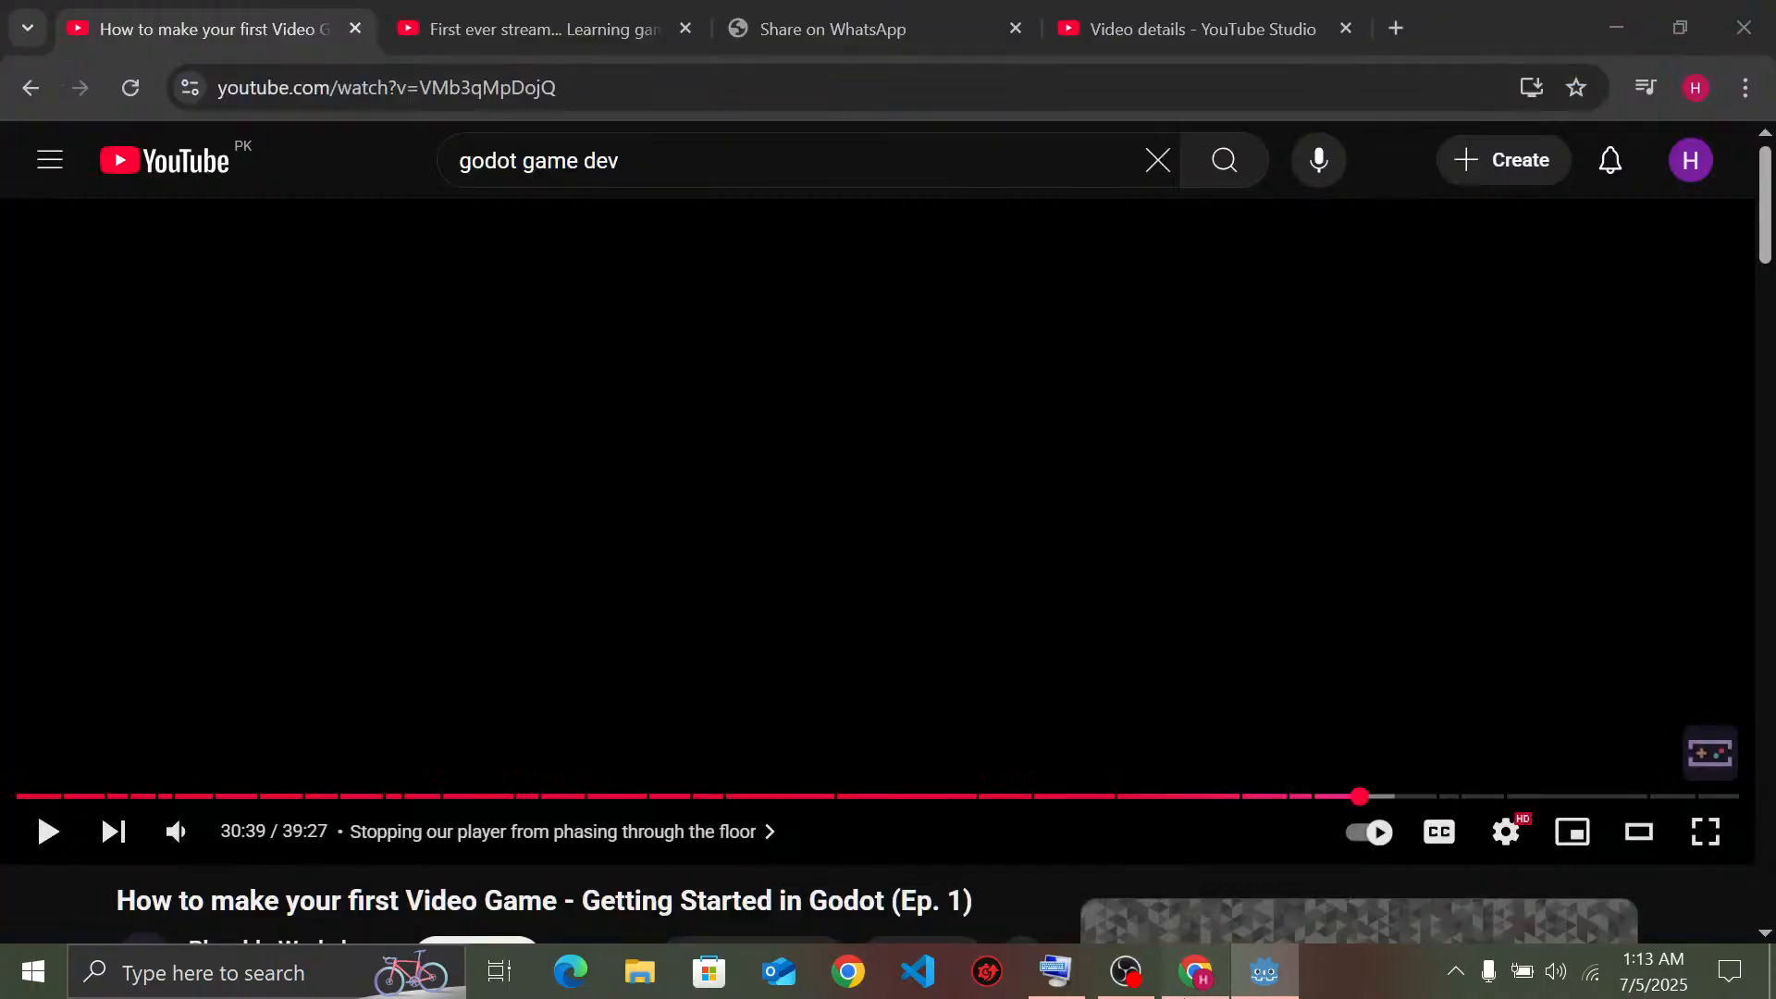
{"action": "left_click", "coordinate": [901, 597]}
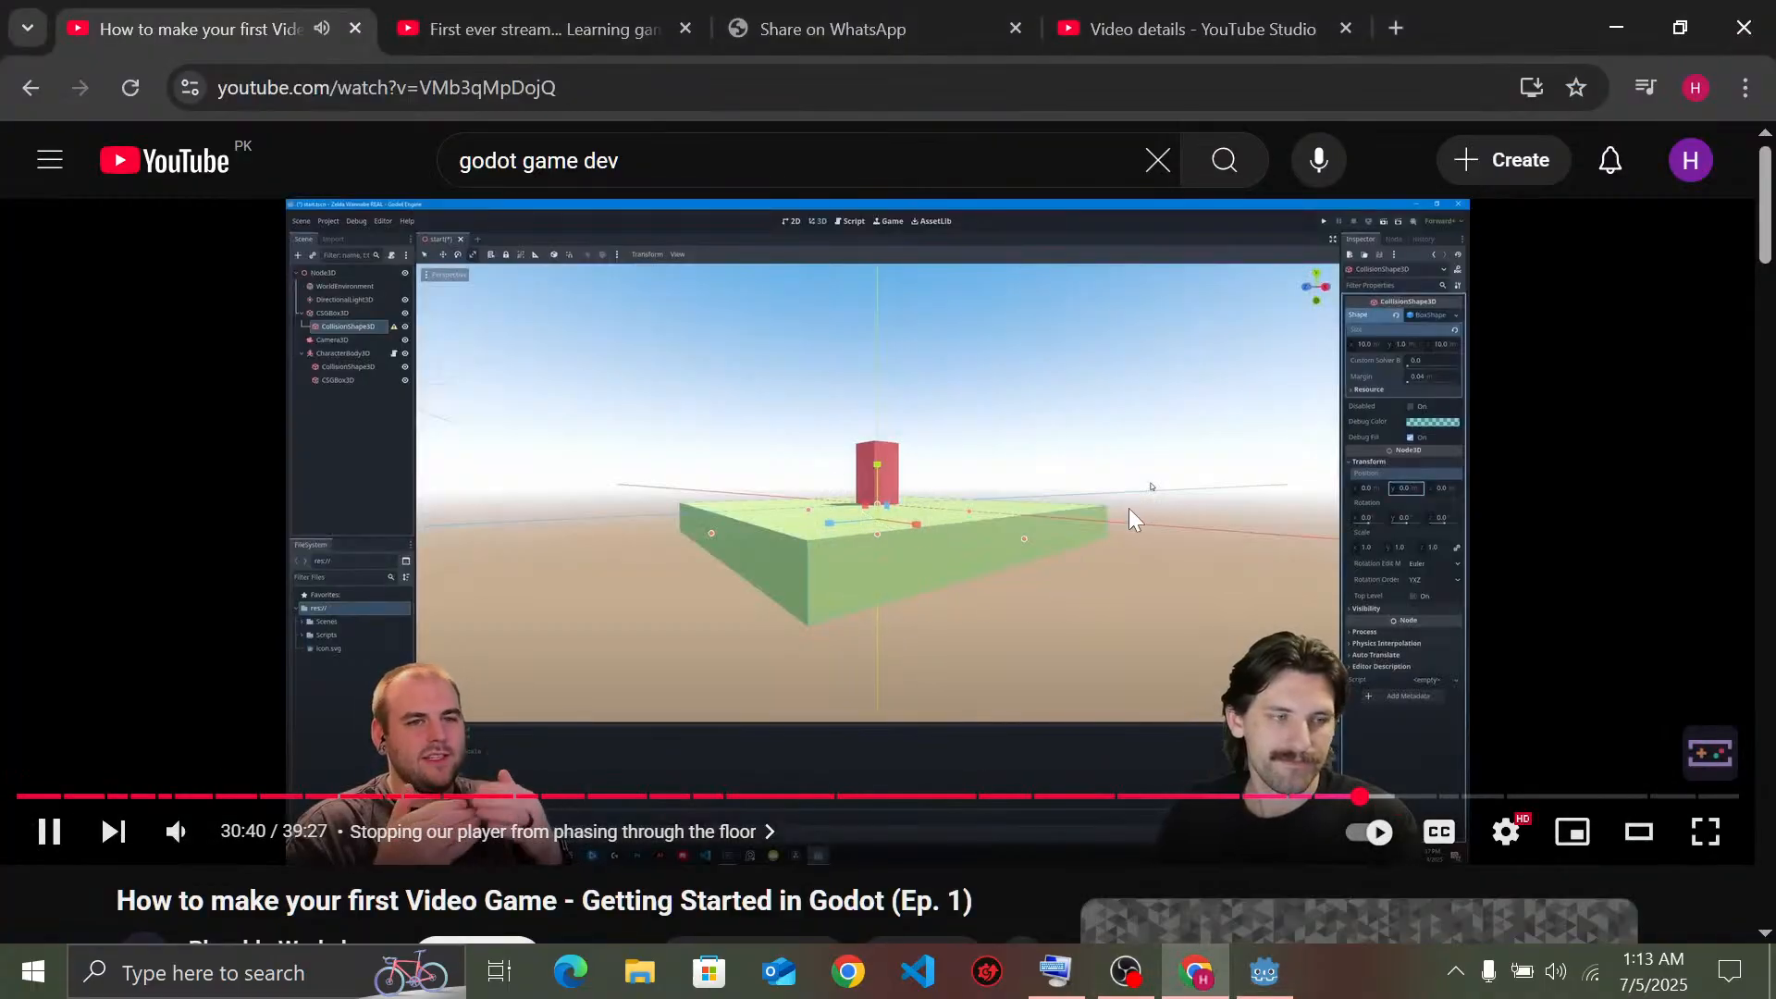
{"action": "left_click_drag", "start_coordinate": [1125, 492], "coordinate": [1191, 492]}
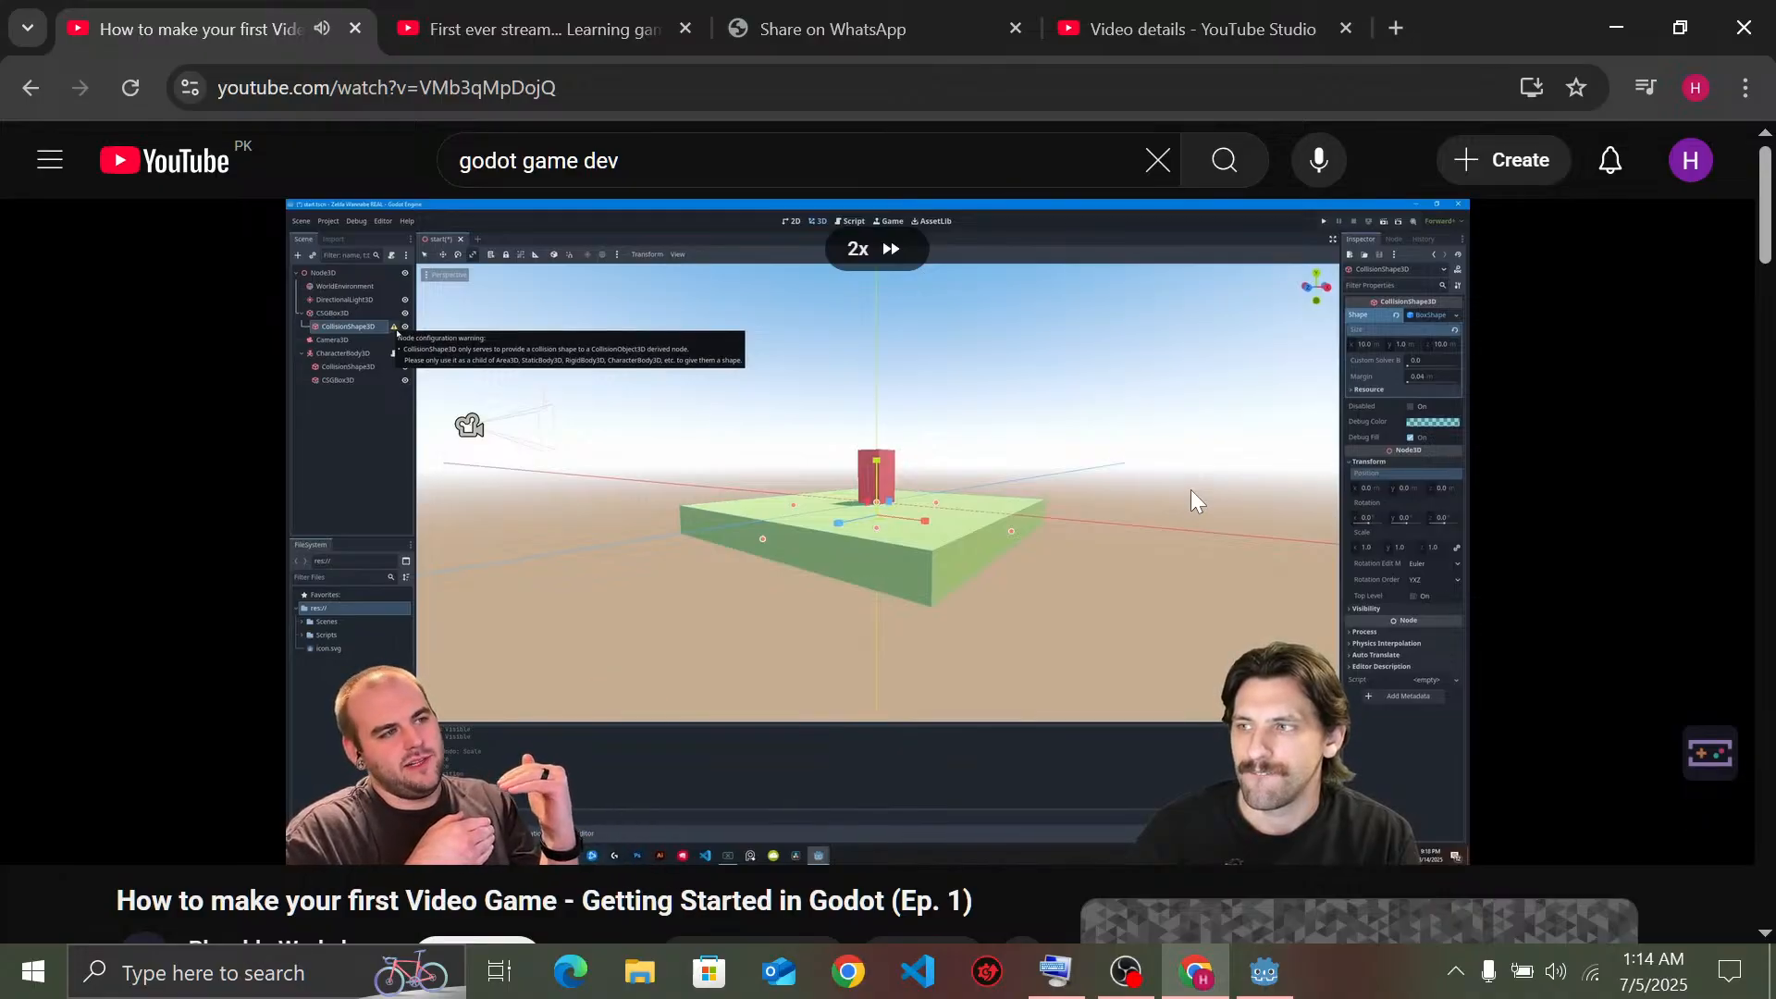
{"action": "left_click_drag", "start_coordinate": [1192, 492], "coordinate": [1192, 492]}
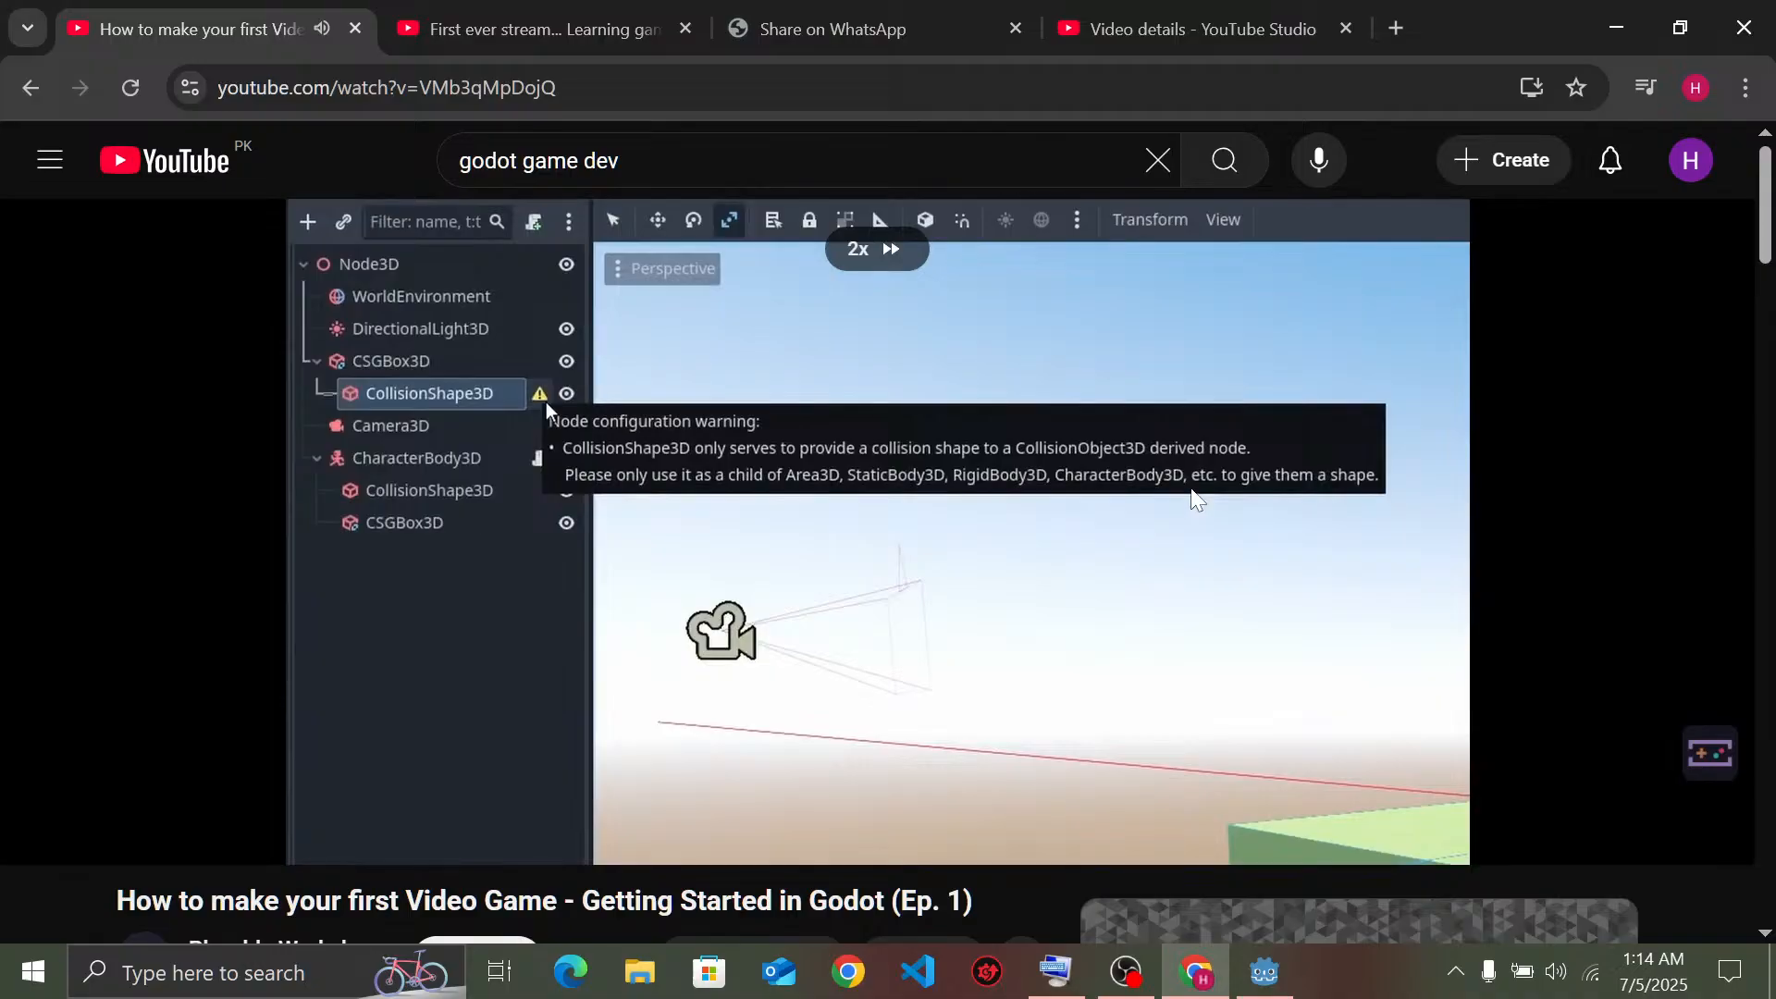
{"action": "left_click_drag", "start_coordinate": [1357, 457], "coordinate": [1362, 457]}
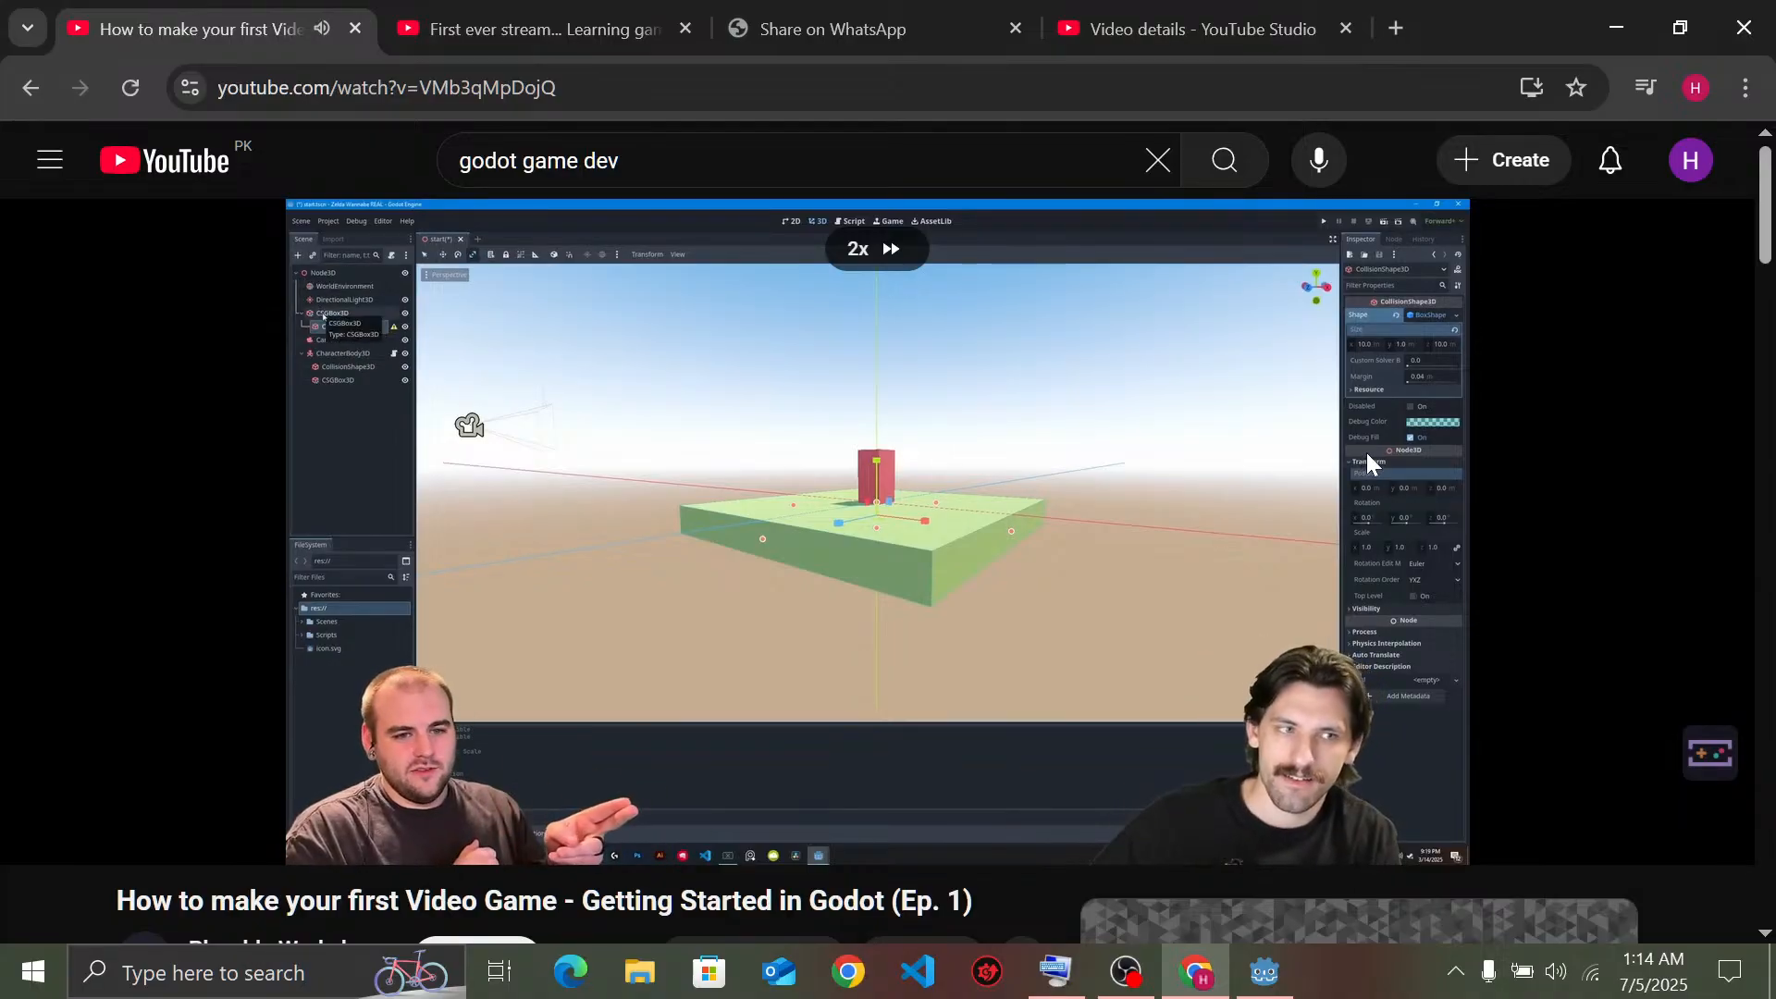
{"action": "left_click_drag", "start_coordinate": [1367, 459], "coordinate": [1367, 460]}
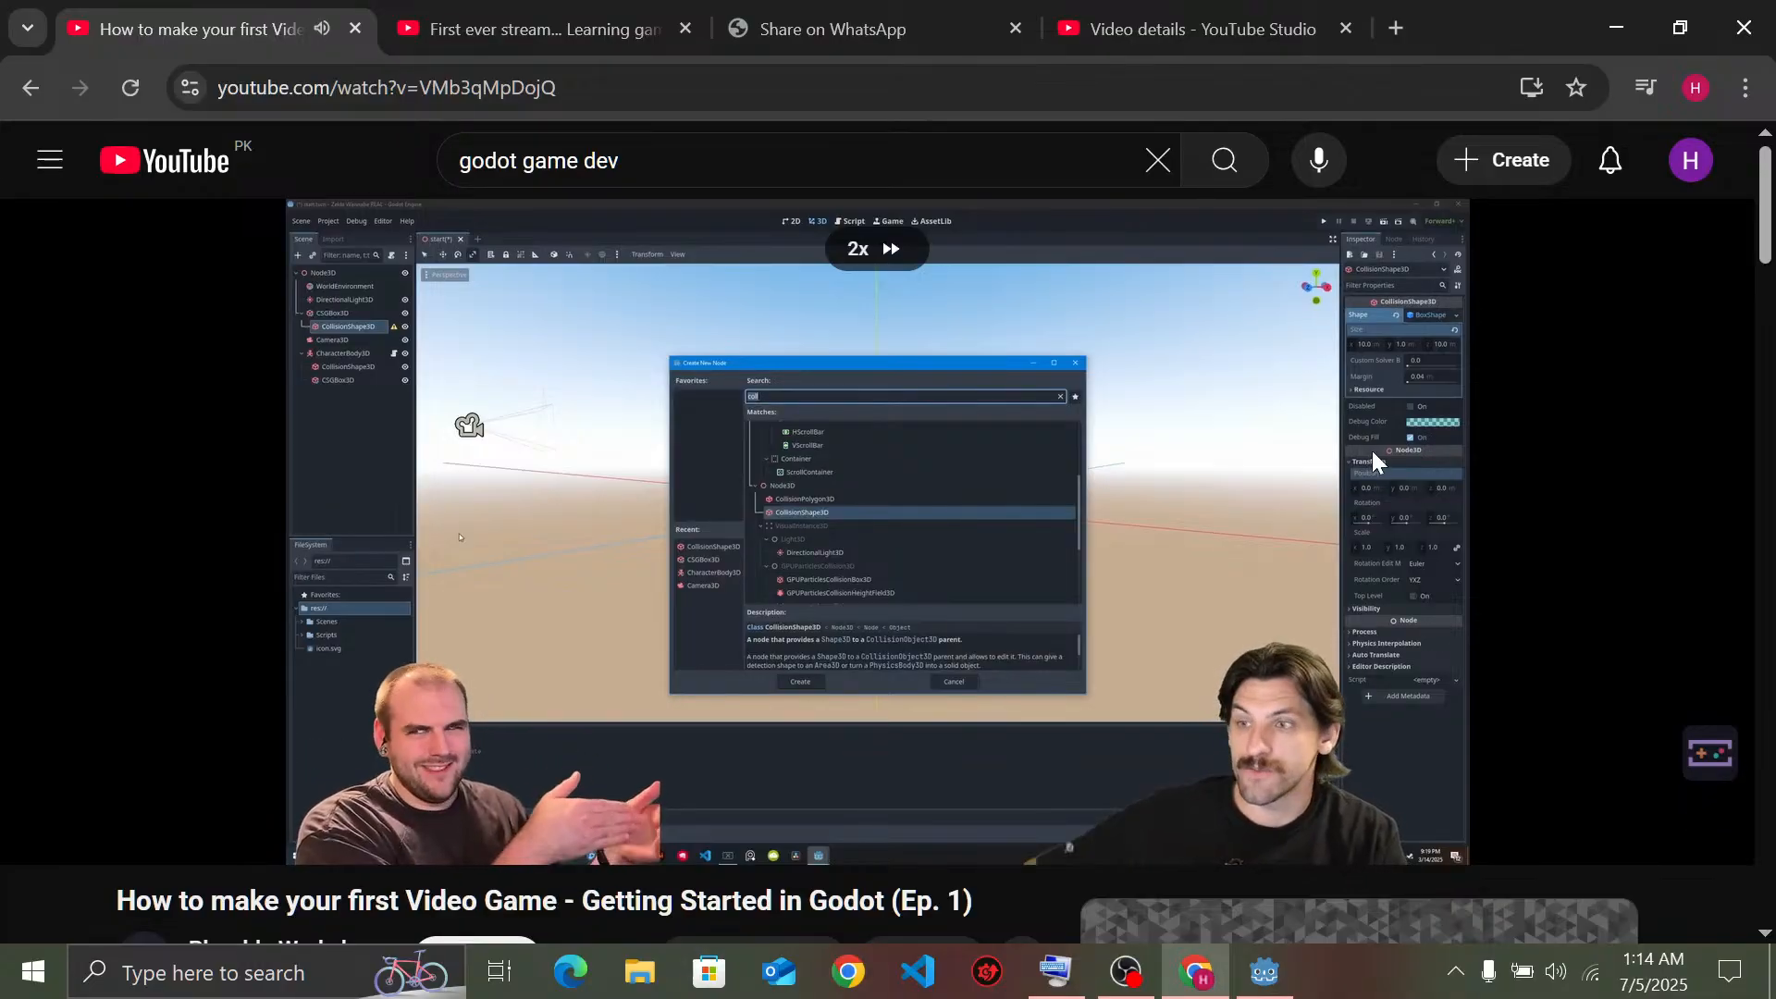
{"action": "left_click_drag", "start_coordinate": [1372, 452], "coordinate": [1408, 450]}
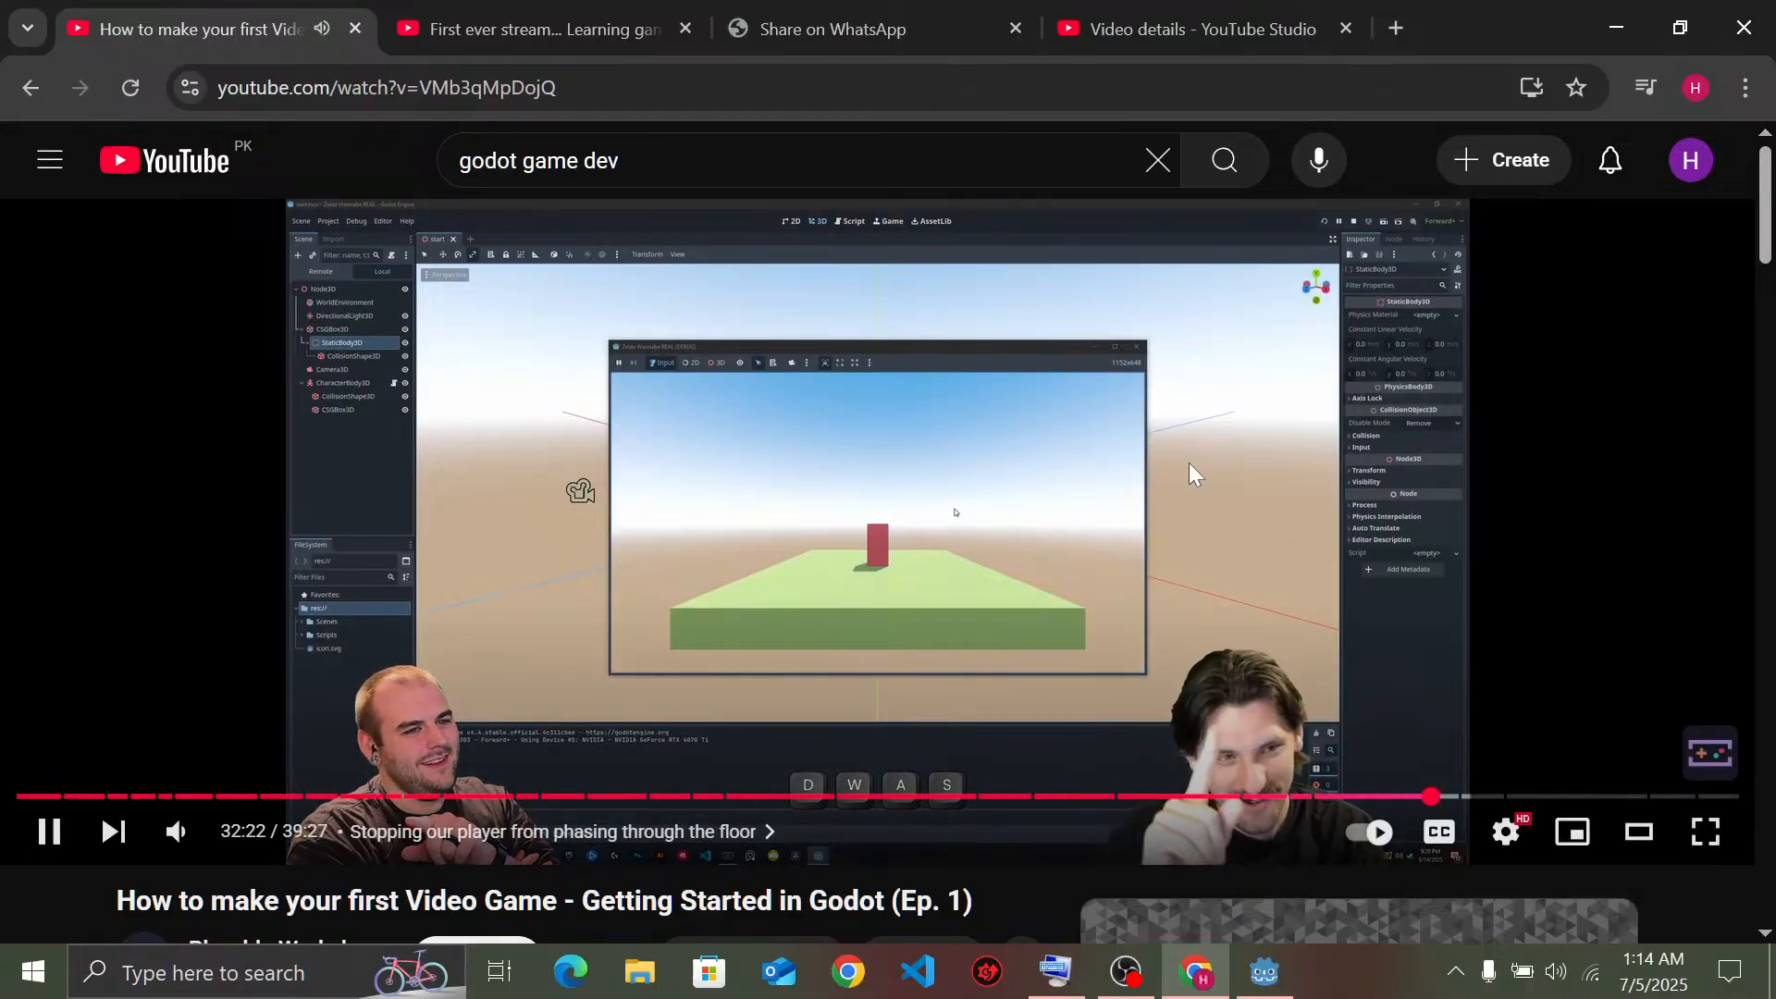
Switch to Godot and reparent the floor's CollisionShape3D to a new StaticBody3D node
{"action": "key", "text": "alt+Tab"}
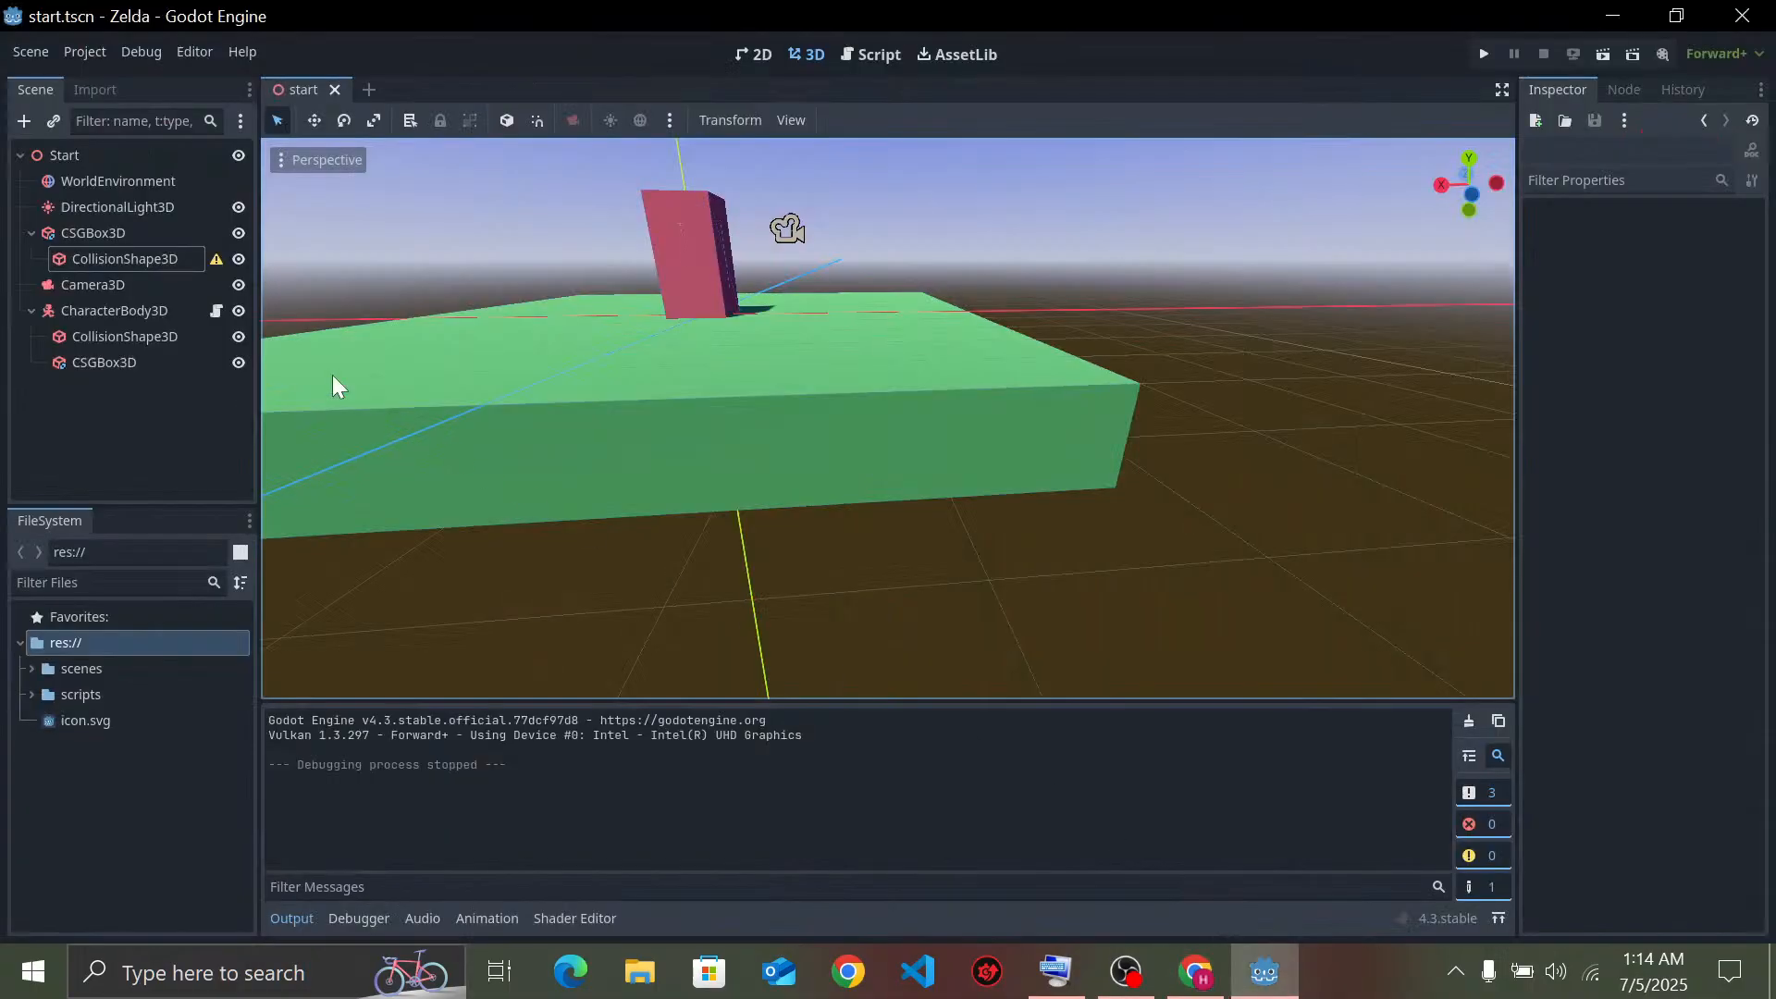
{"action": "right_click", "coordinate": [109, 266]}
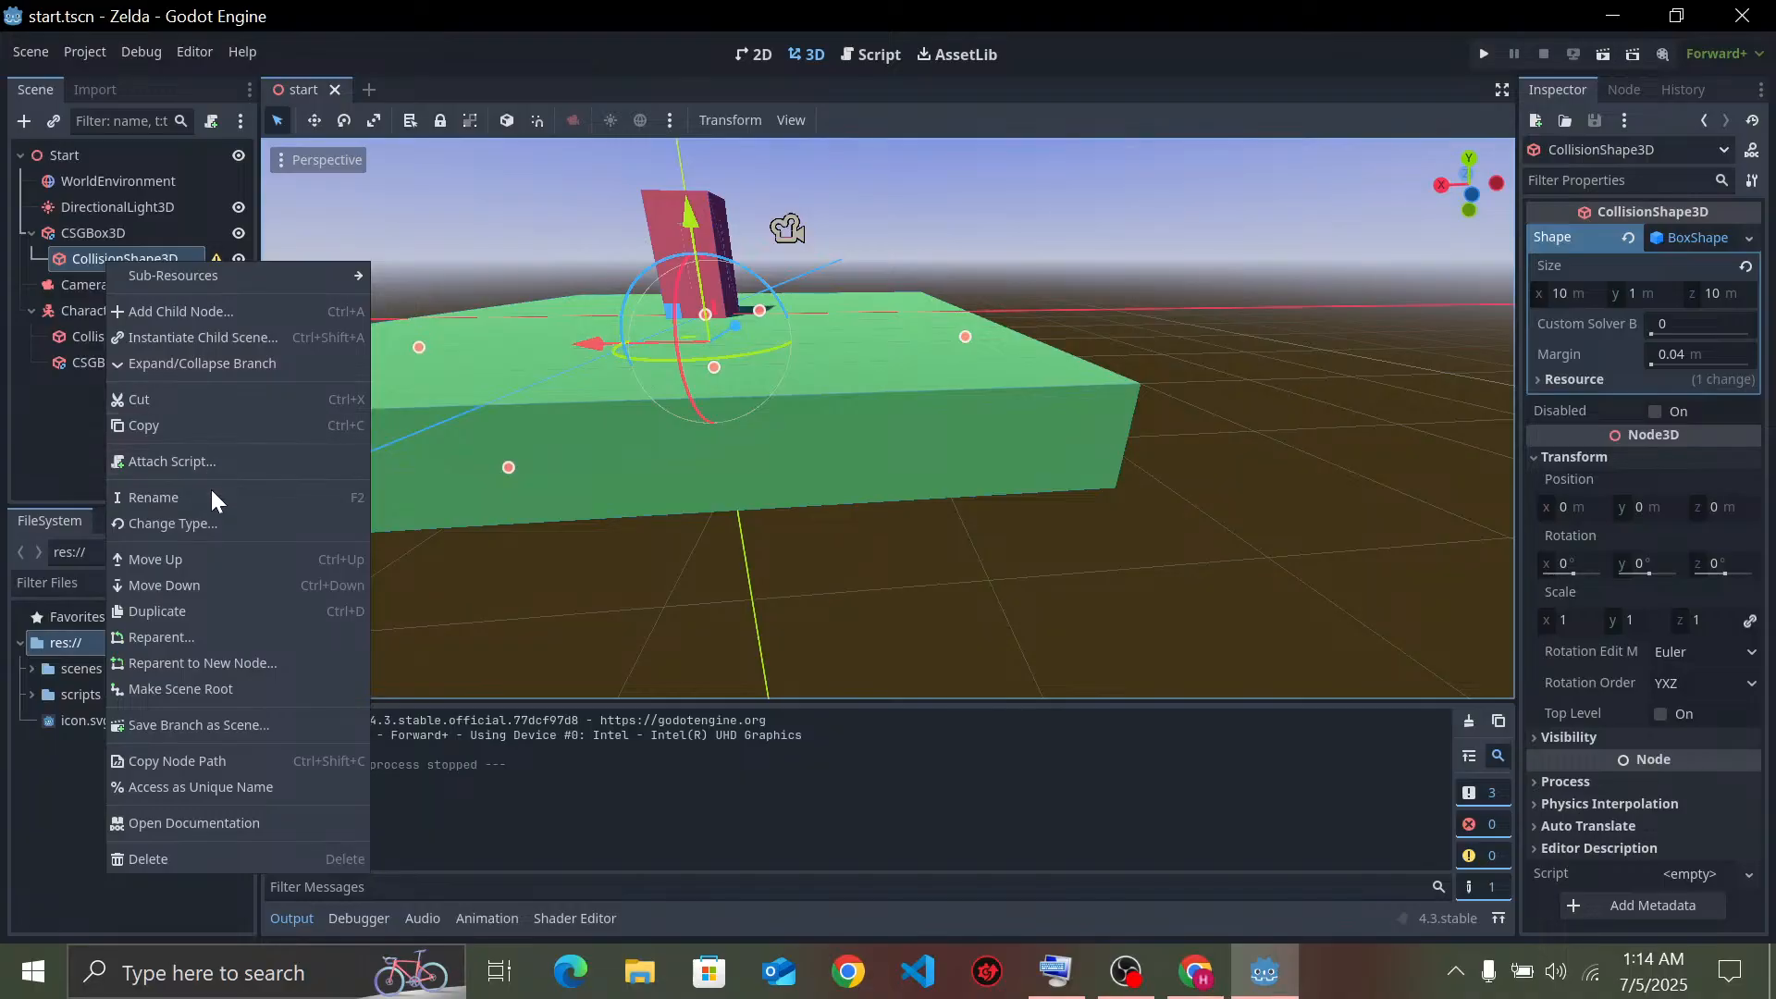
{"action": "left_click", "coordinate": [201, 663]}
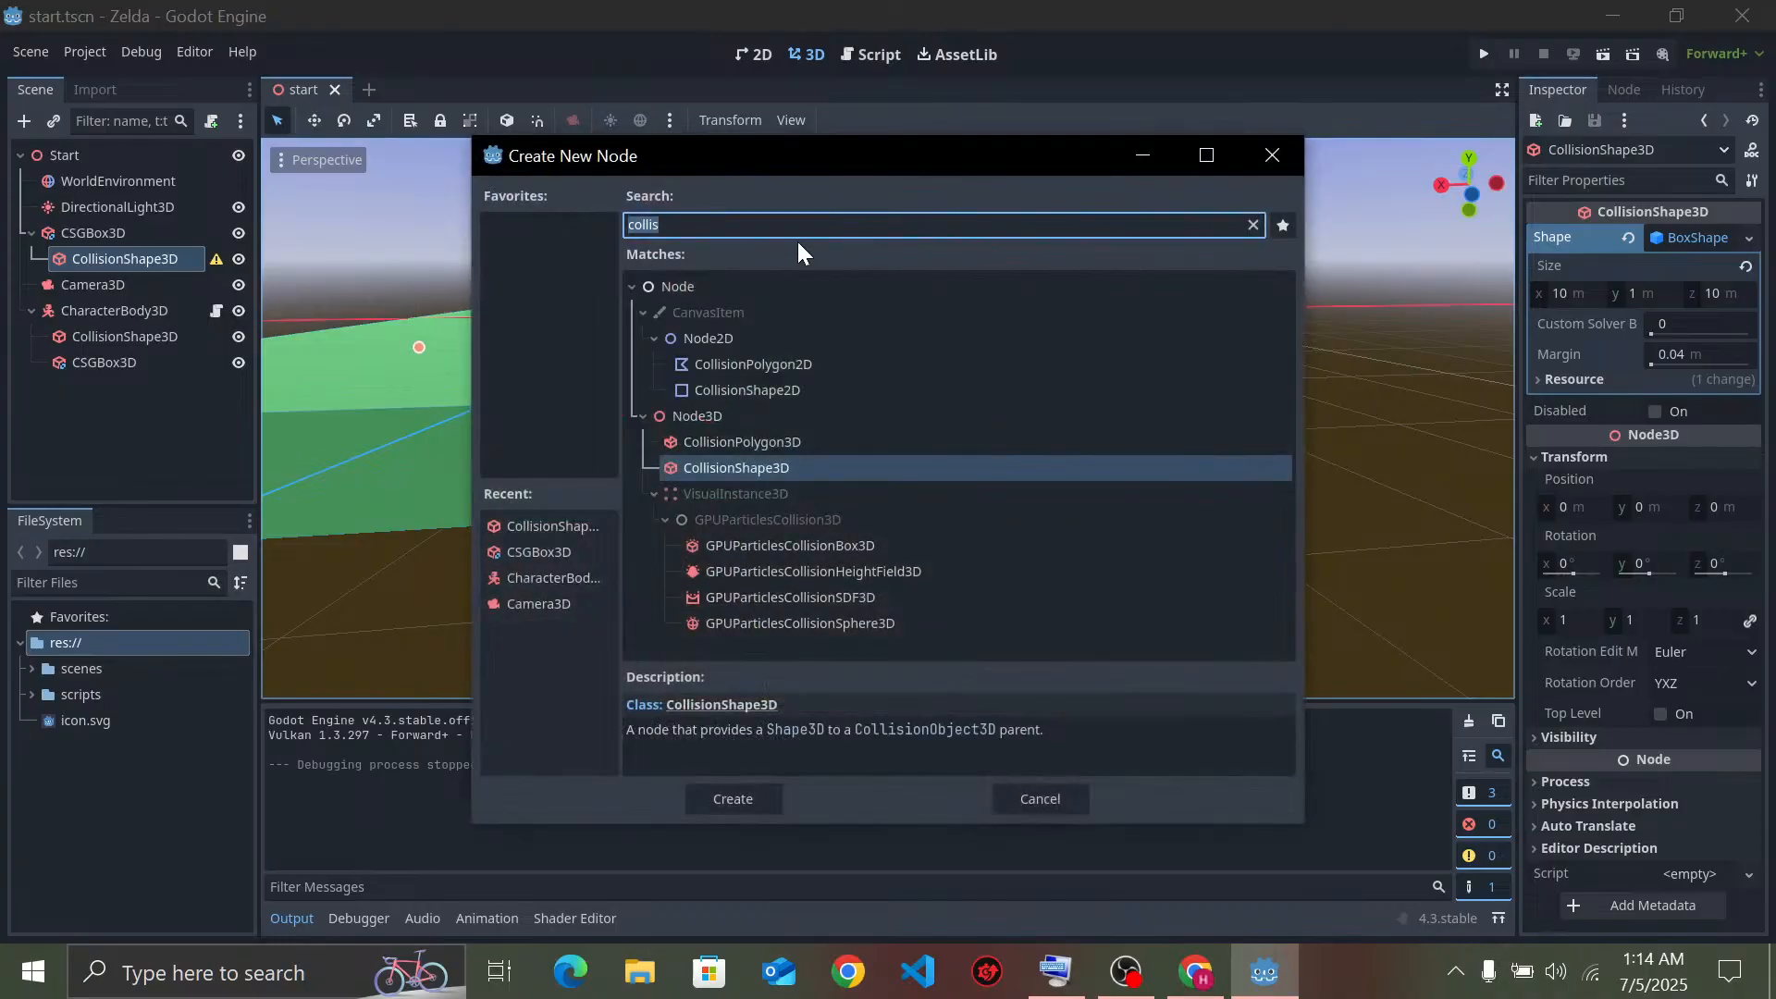
{"action": "type", "text": "st"}
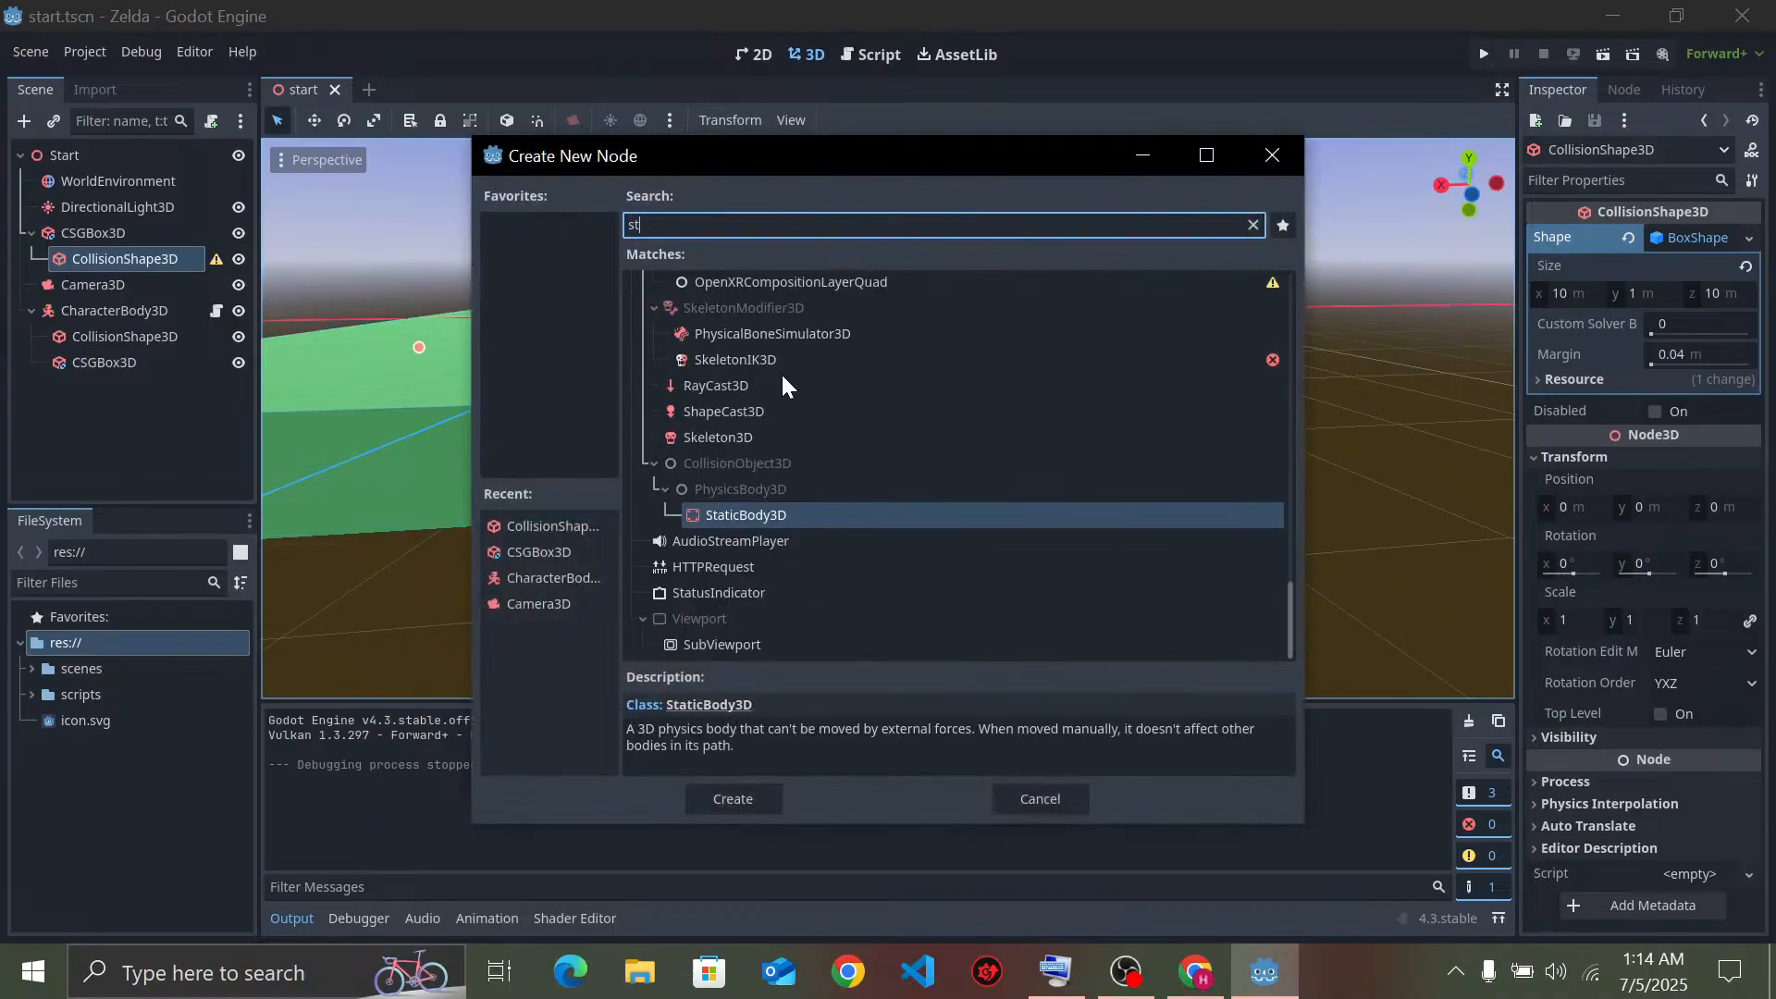
{"action": "double_click", "coordinate": [733, 514]}
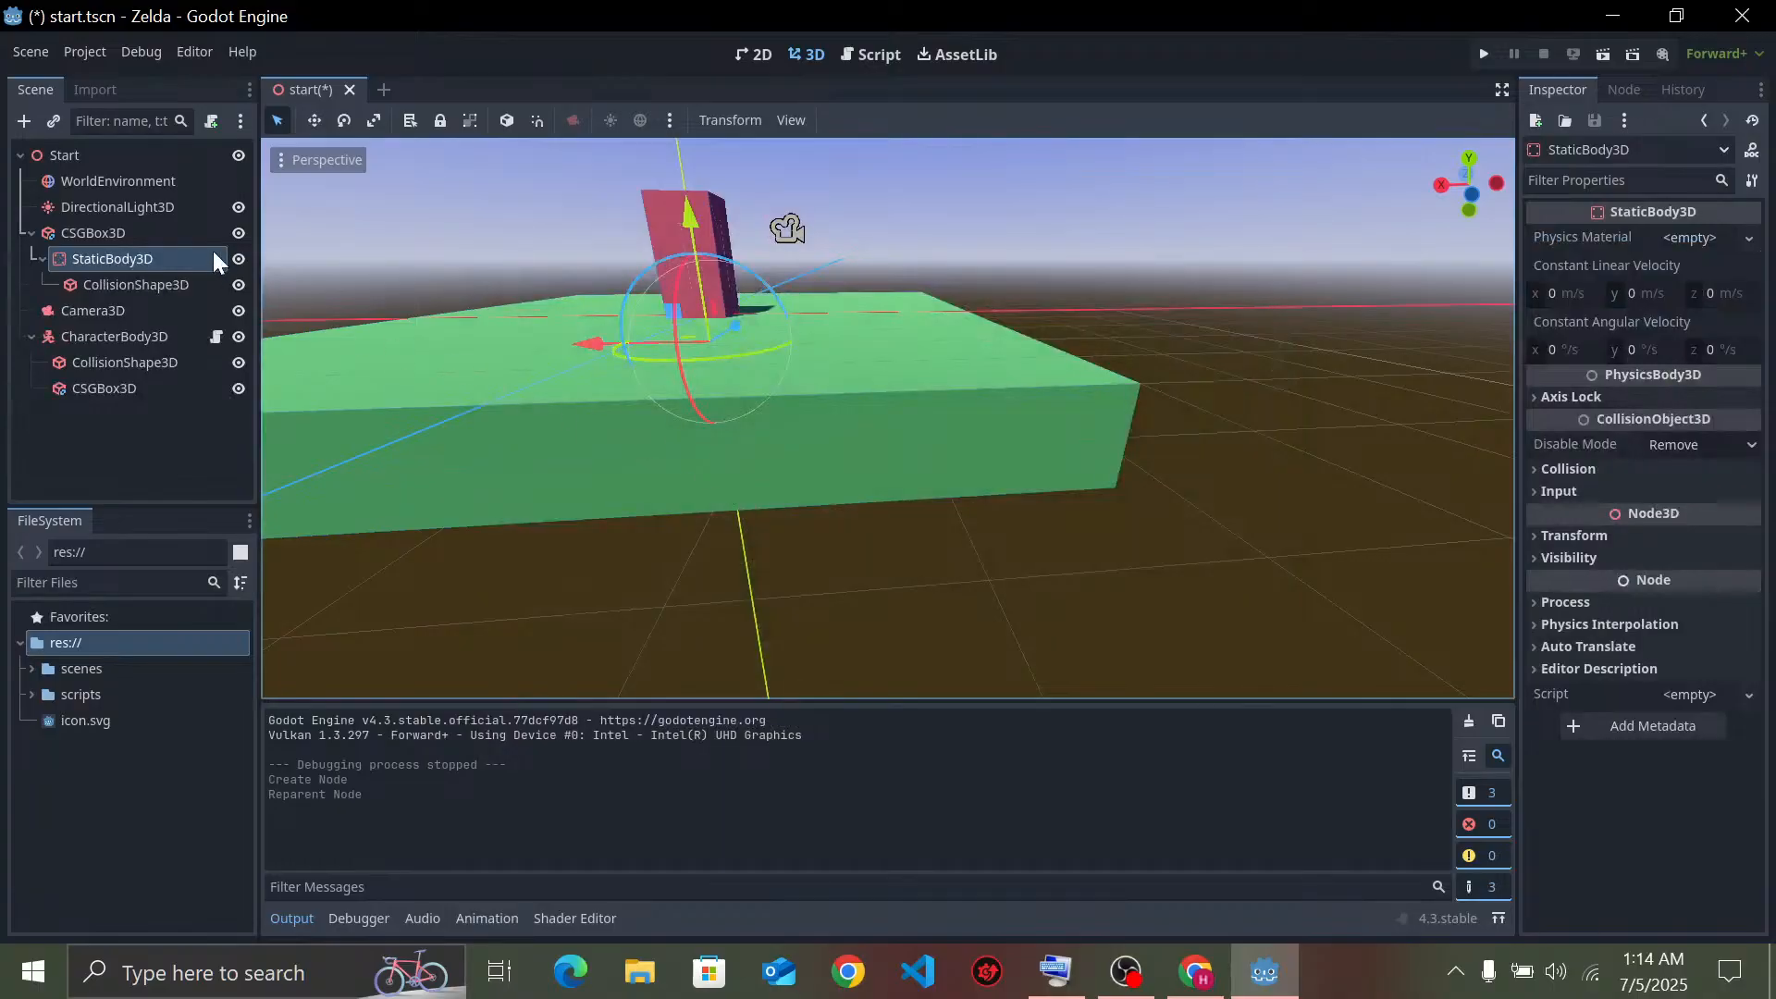
Run the project, move the player box around and make it jump on the floor, and close the game window
{"action": "left_click", "coordinate": [1491, 52]}
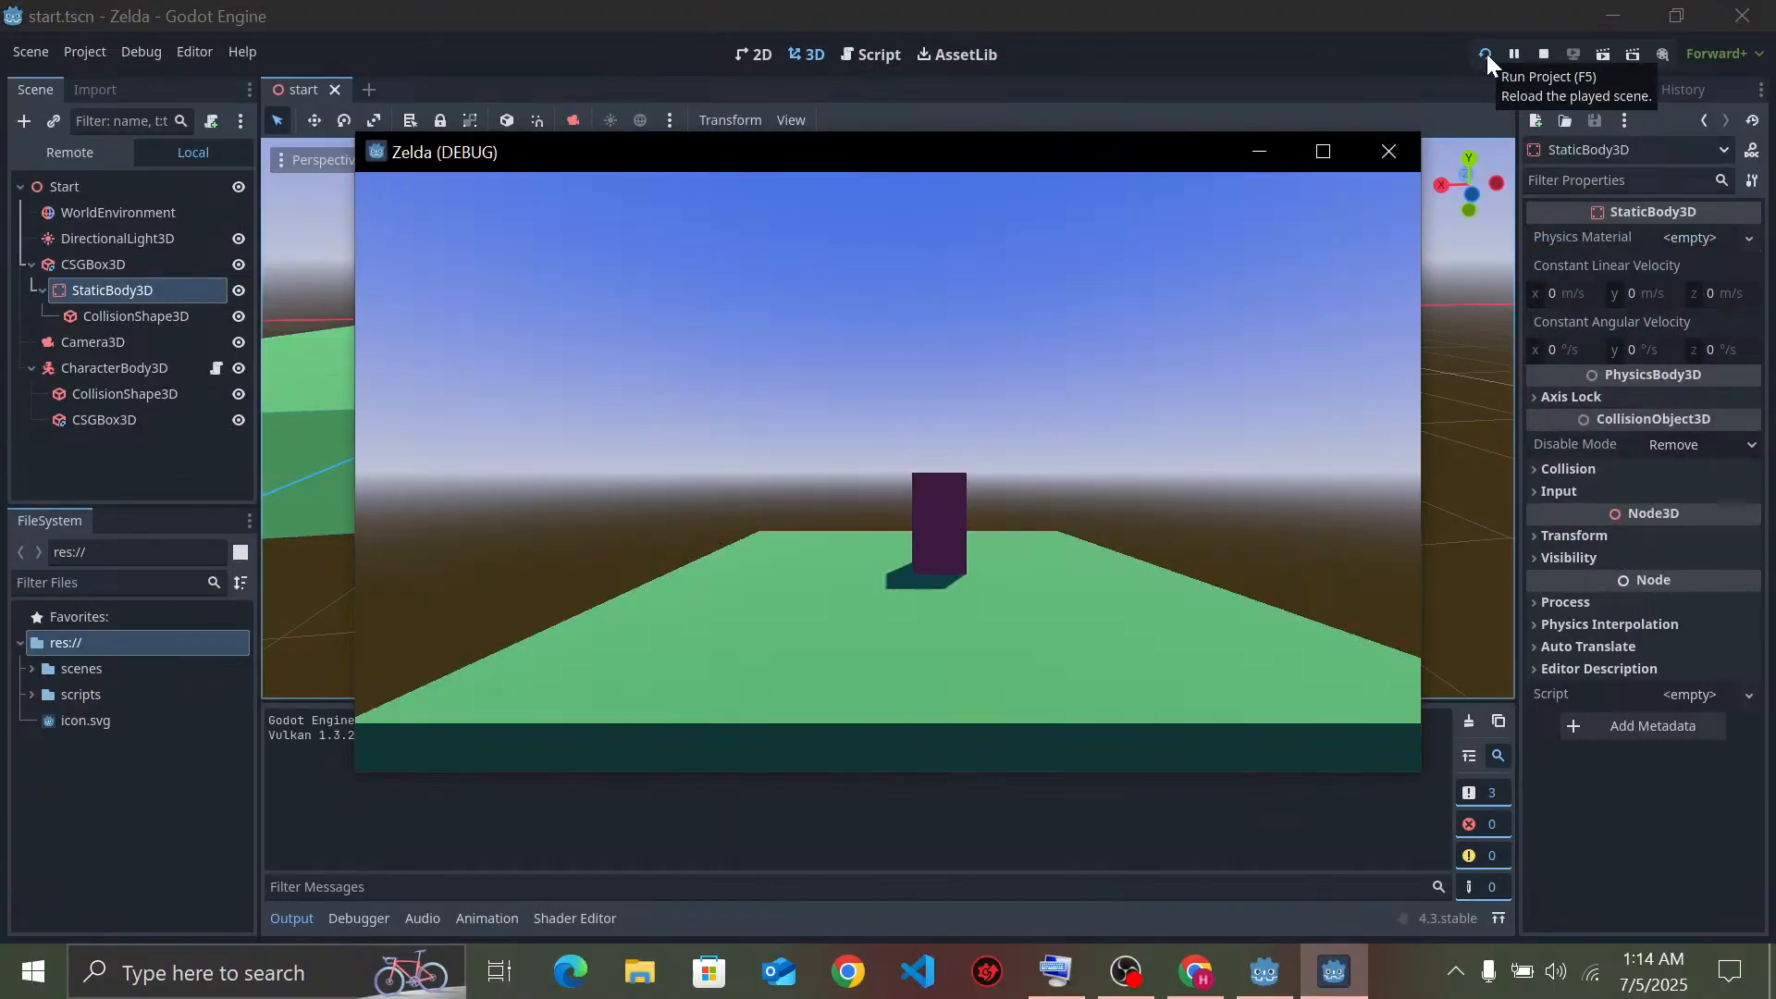
{"action": "key", "text": "Right"}
{"action": "key", "text": "Left"}
{"action": "key", "text": "Right"}
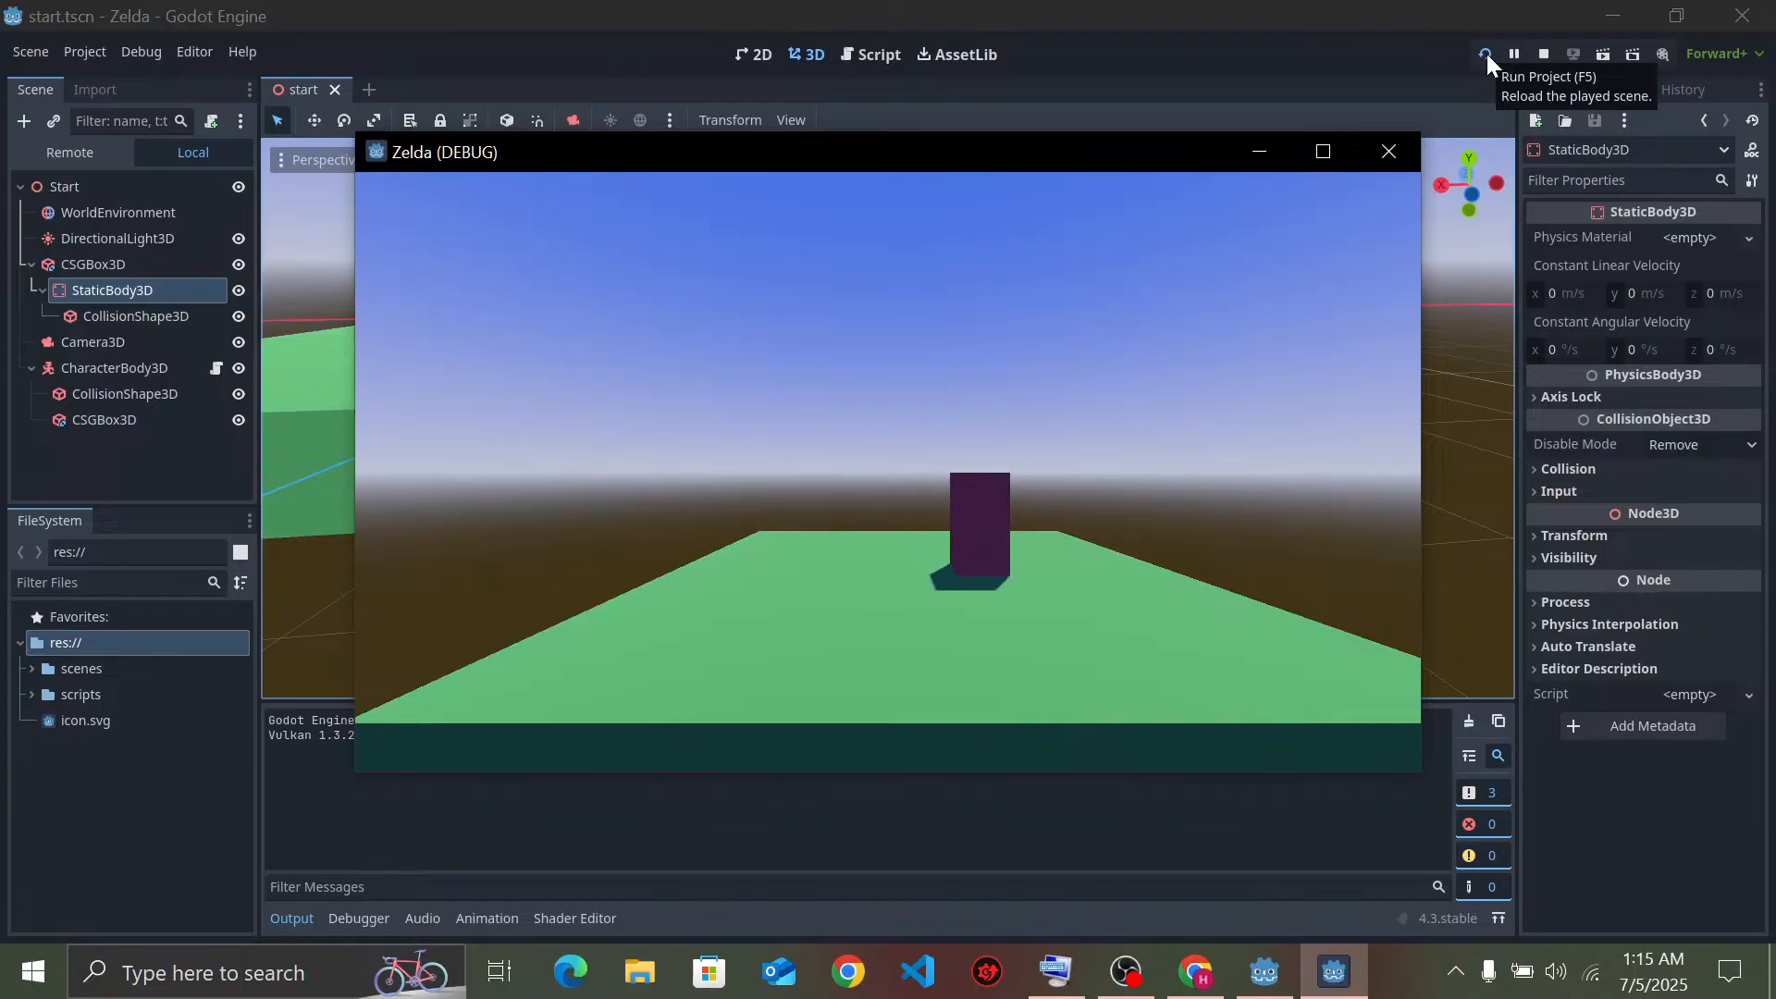
{"action": "key", "text": "Down"}
{"action": "key", "text": "space"}
{"action": "key", "text": "Left"}
{"action": "key", "text": "space"}
{"action": "key", "text": "Right"}
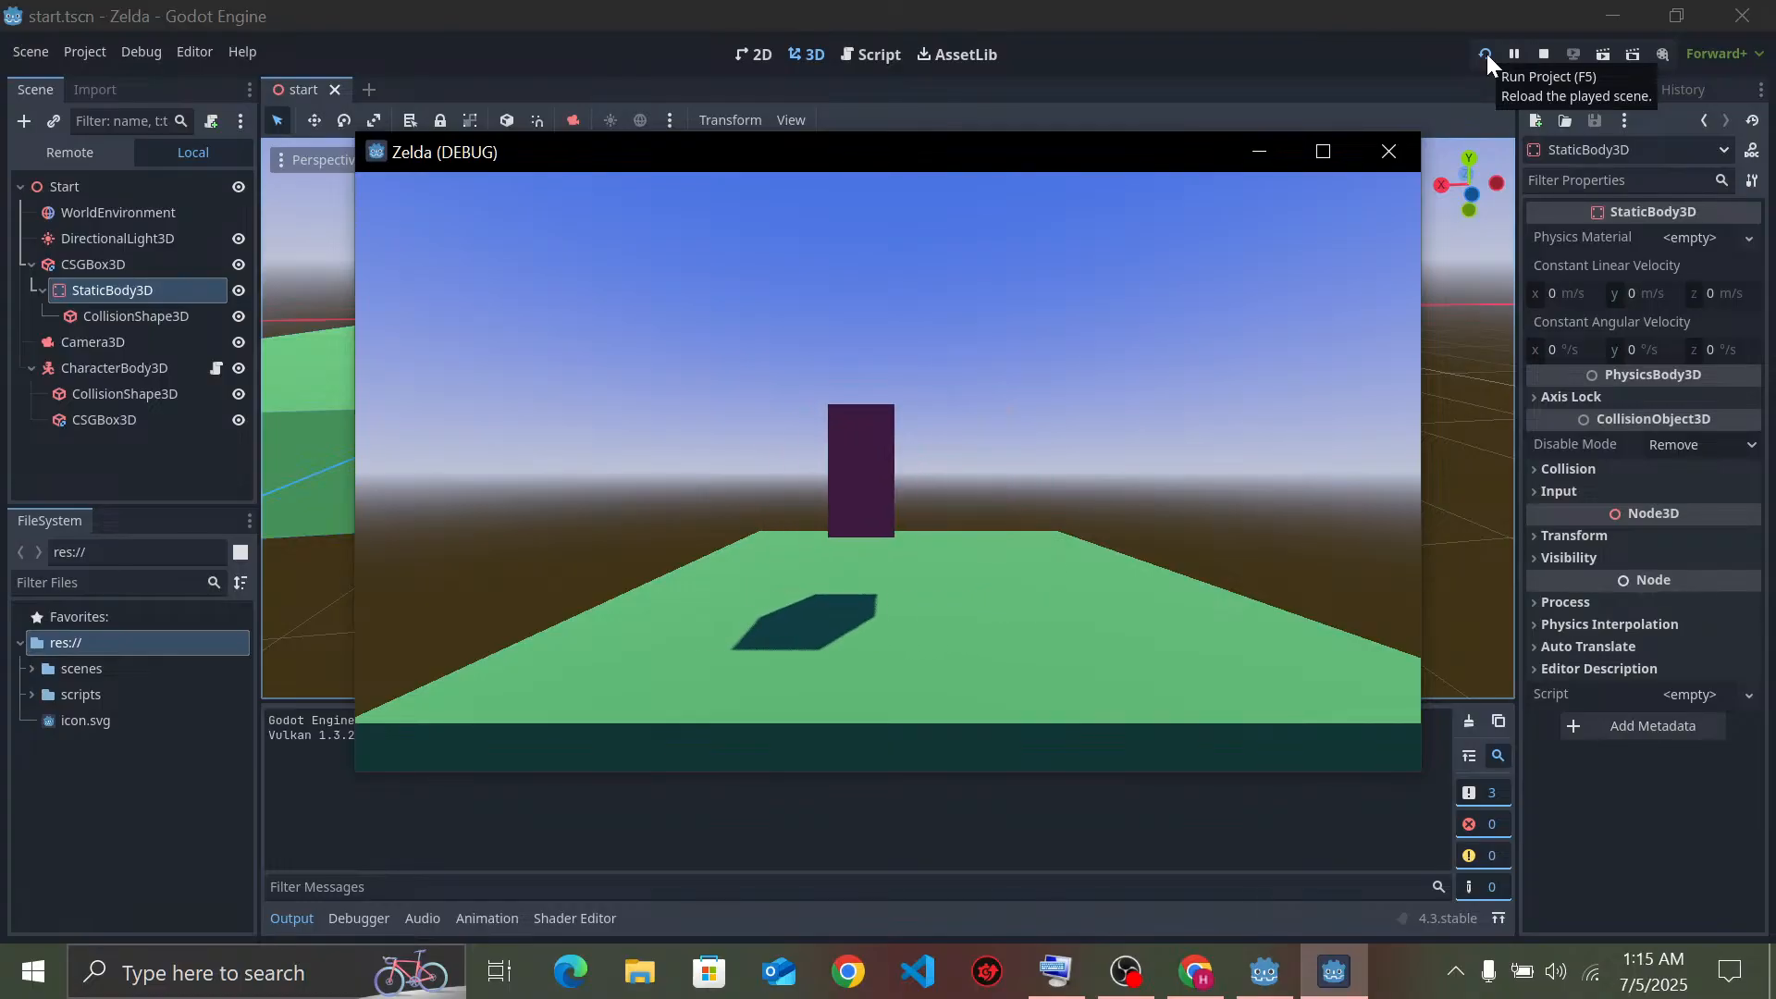
{"action": "key", "text": "Up"}
{"action": "key", "text": "space"}
{"action": "key", "text": "Left"}
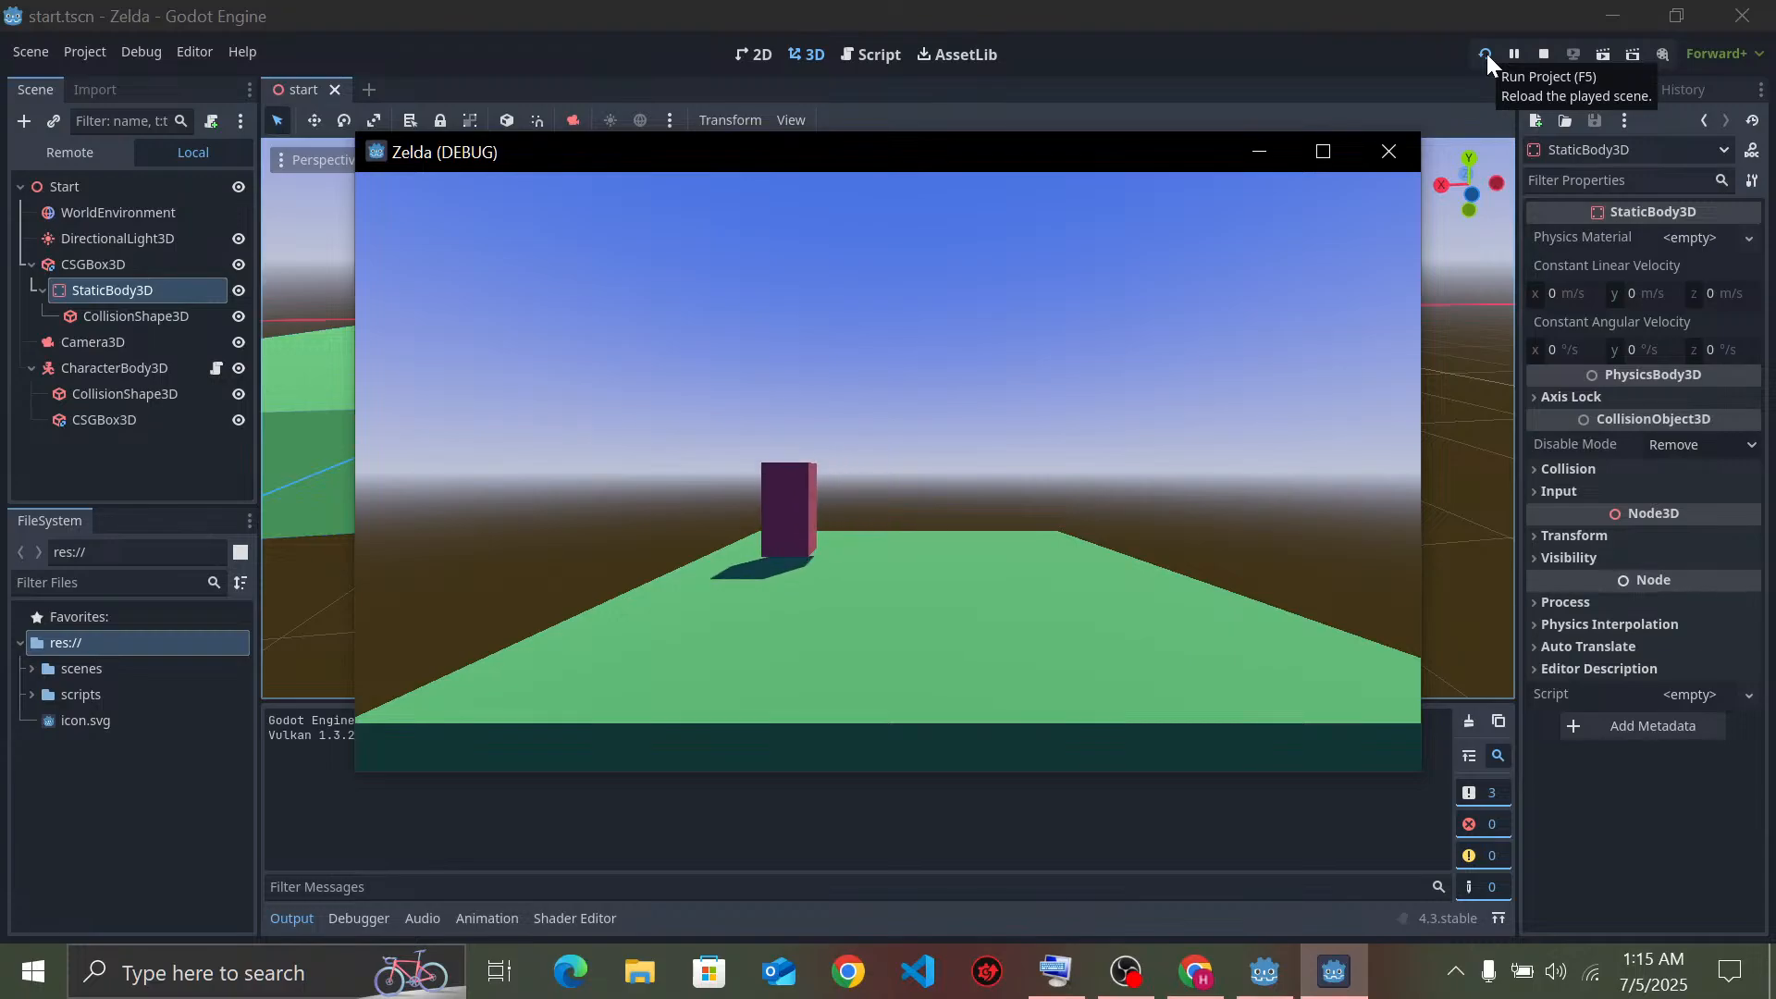
{"action": "key", "text": "Down"}
{"action": "key", "text": "space"}
{"action": "key", "text": "Right"}
{"action": "key", "text": "Up"}
{"action": "key", "text": "space"}
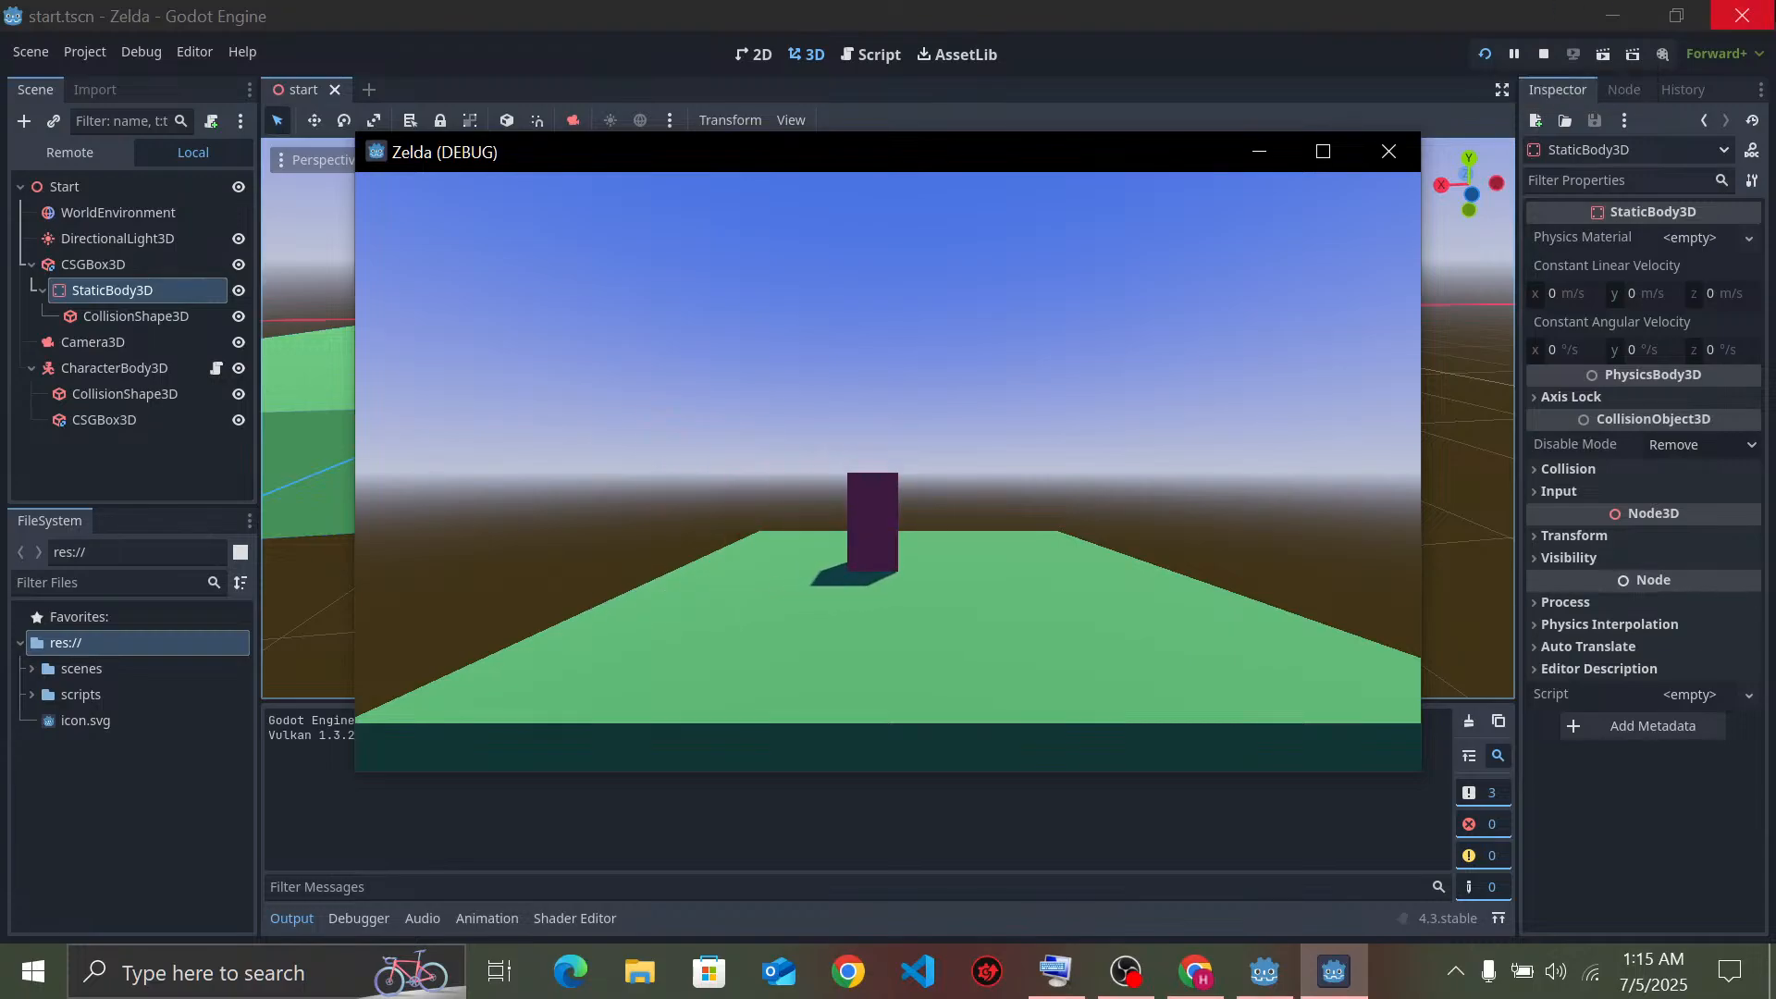
{"action": "left_click", "coordinate": [1390, 150]}
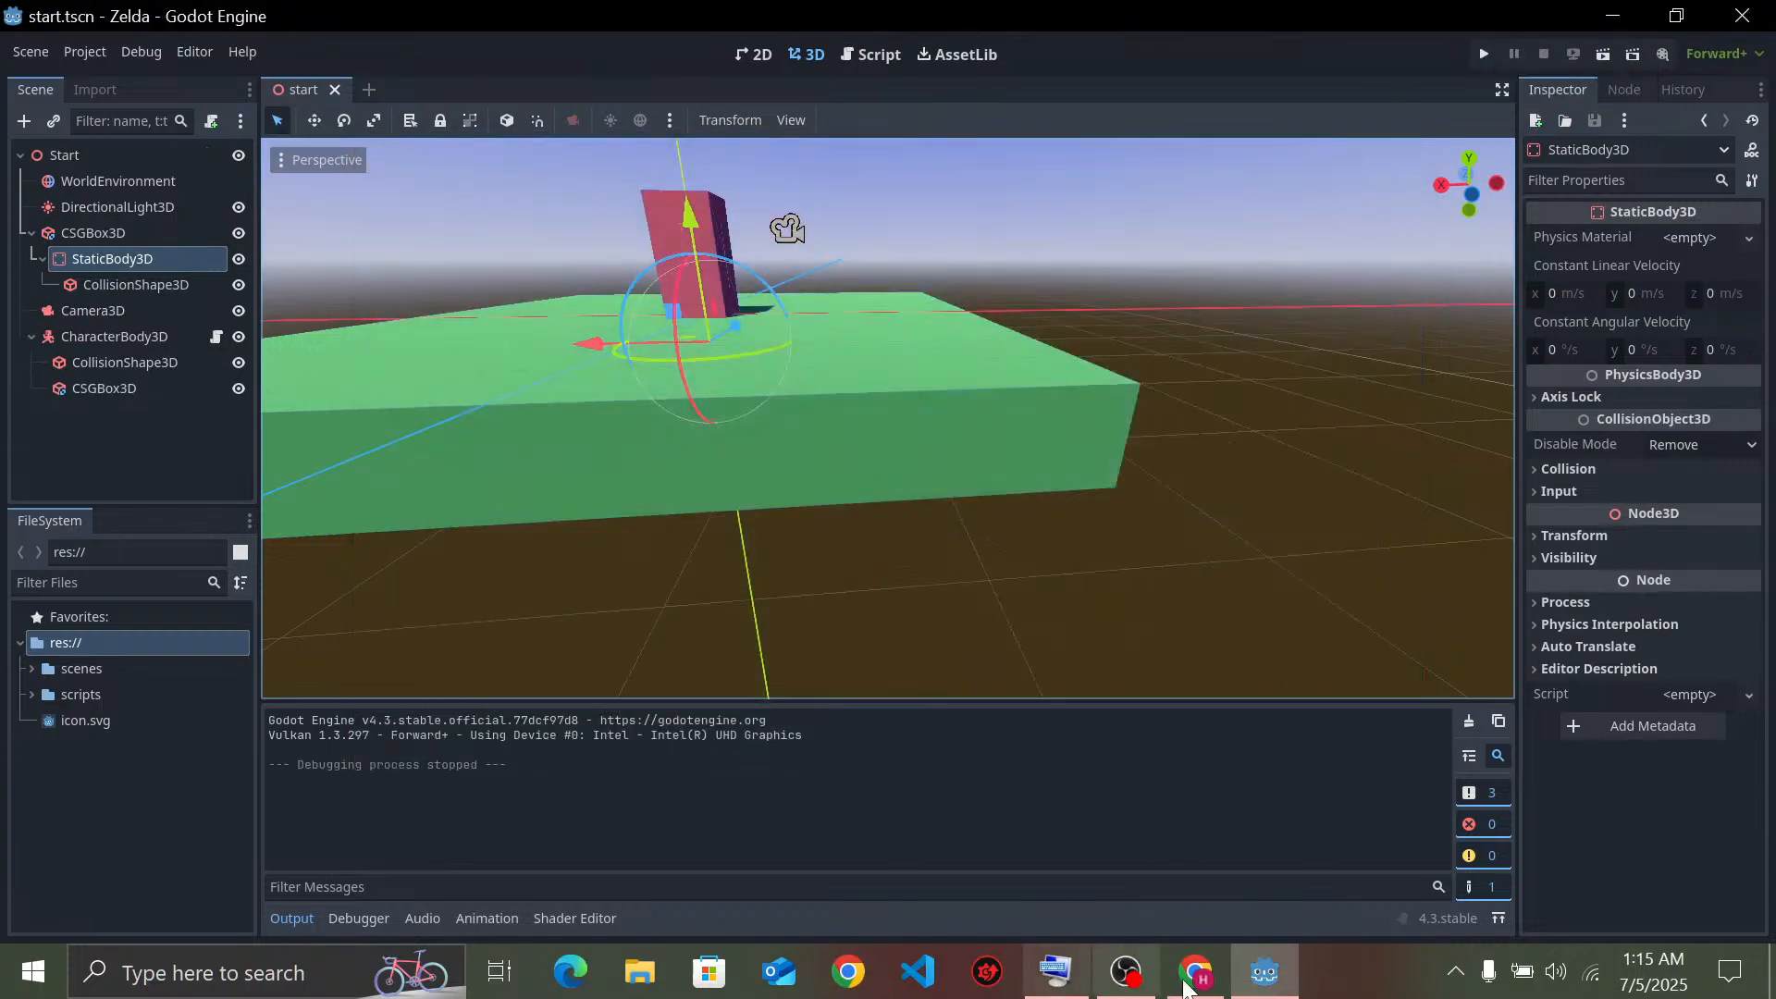
Switch to Chrome and watch the tutorial section on the alternative to manually creating static bodies
{"action": "left_click", "coordinate": [1192, 977]}
{"action": "left_click", "coordinate": [1092, 481]}
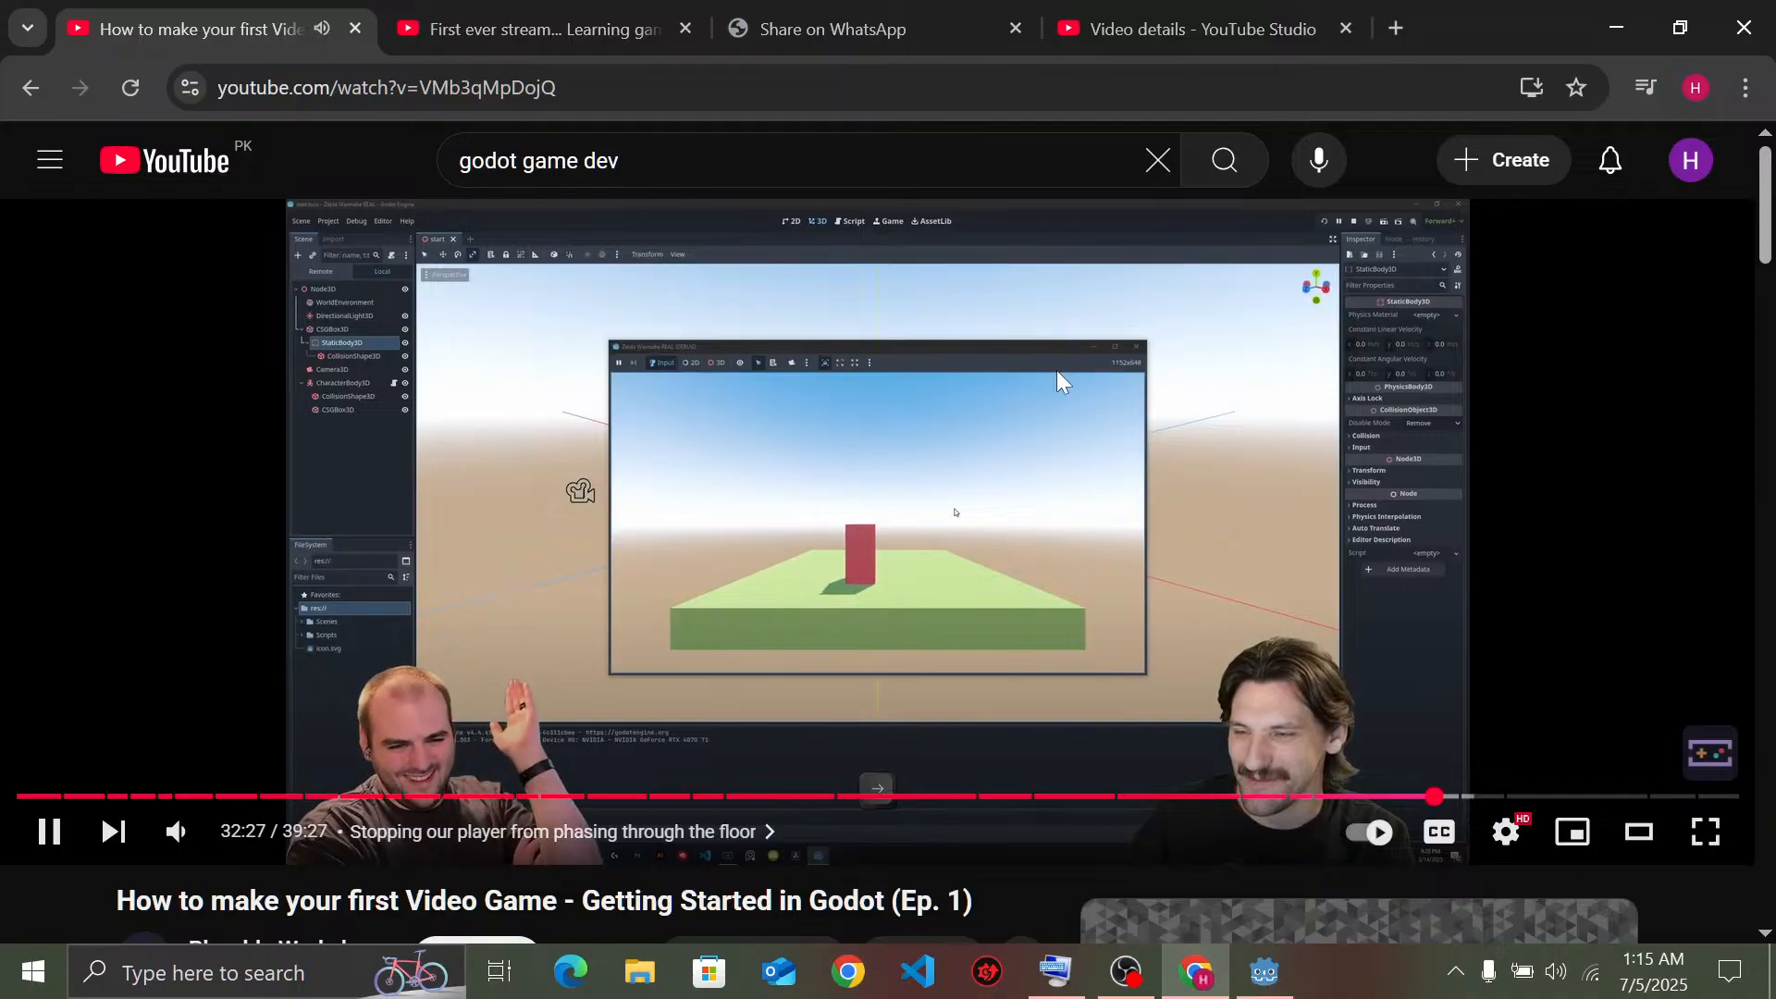
{"action": "left_click_drag", "start_coordinate": [1057, 372], "coordinate": [1051, 368]}
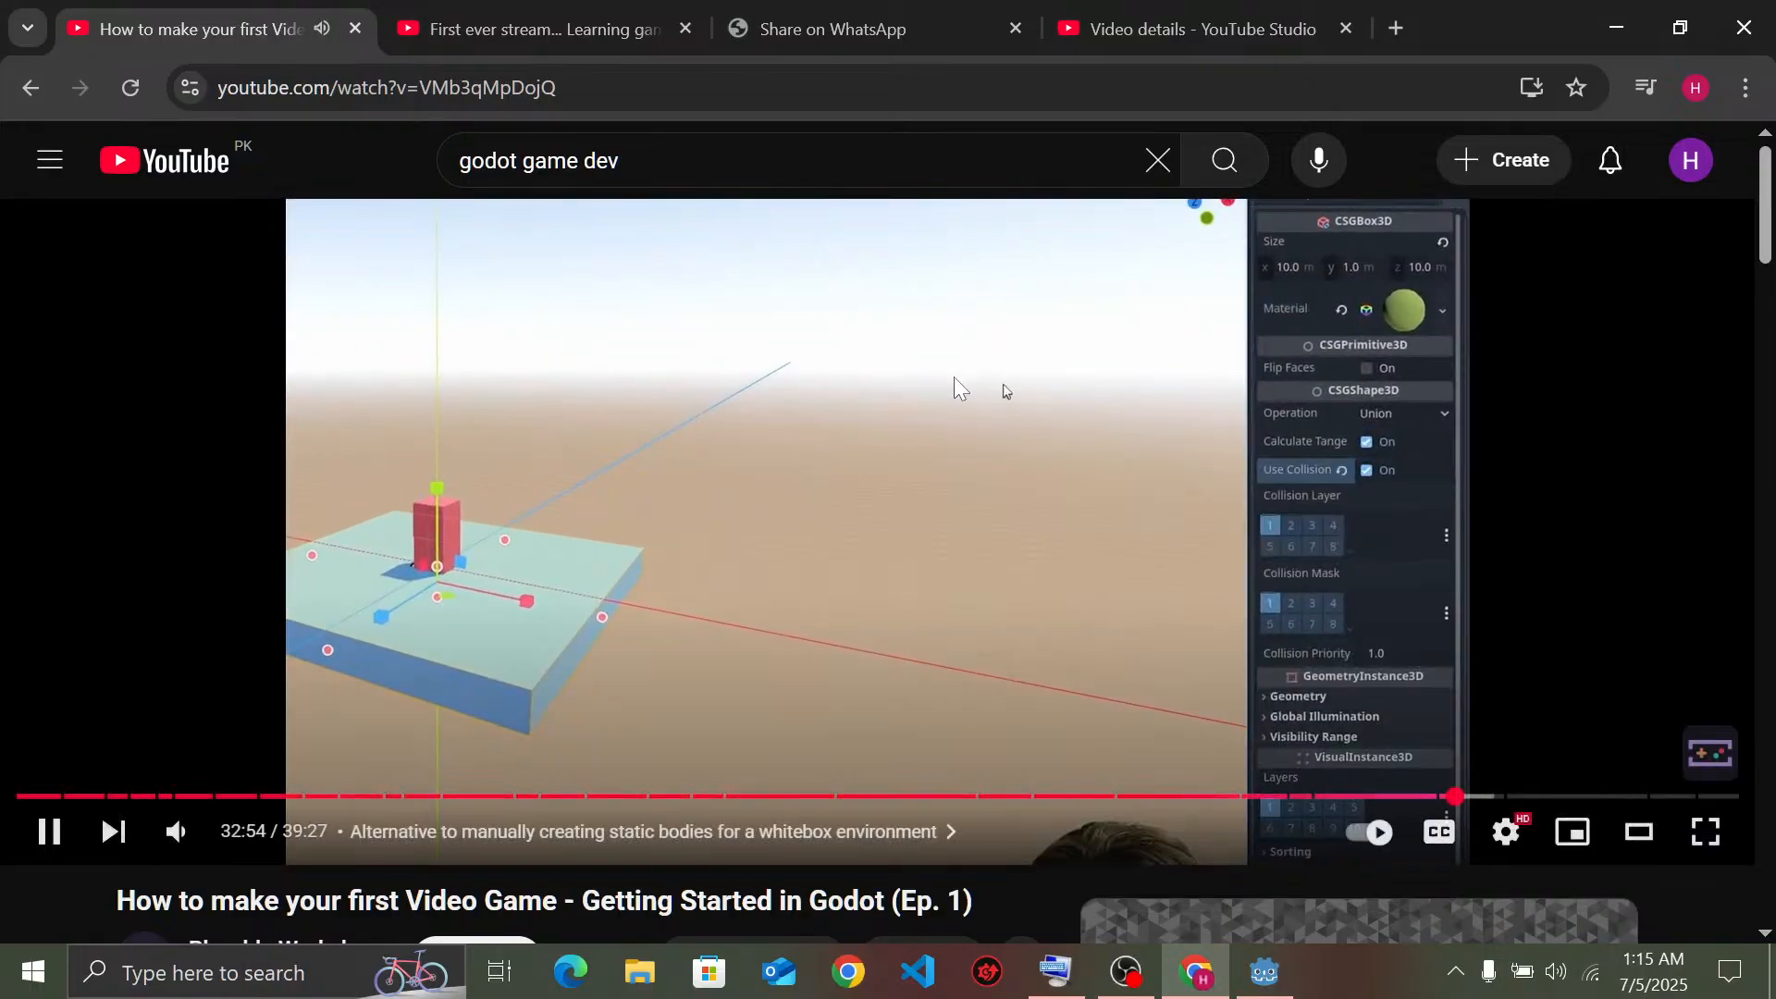
Switch to Godot and delete the floor's StaticBody3D node together with its child collision shape
{"action": "left_click", "coordinate": [1260, 974]}
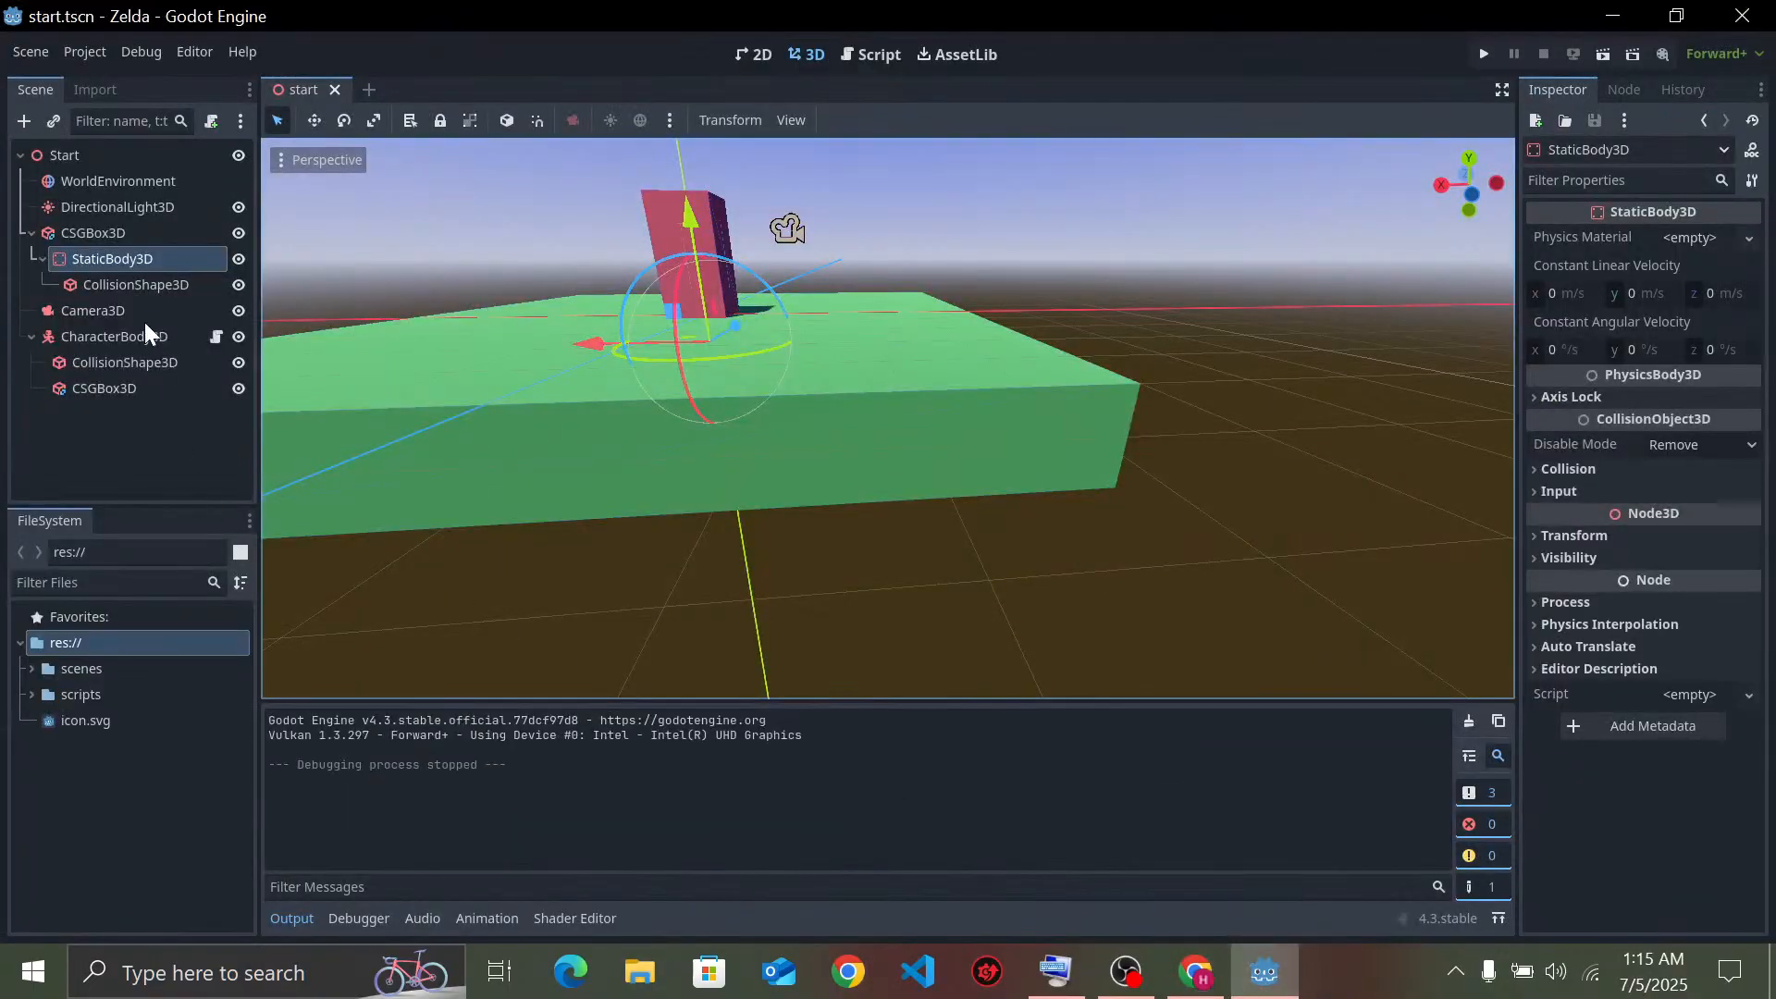
{"action": "key", "text": "Delete"}
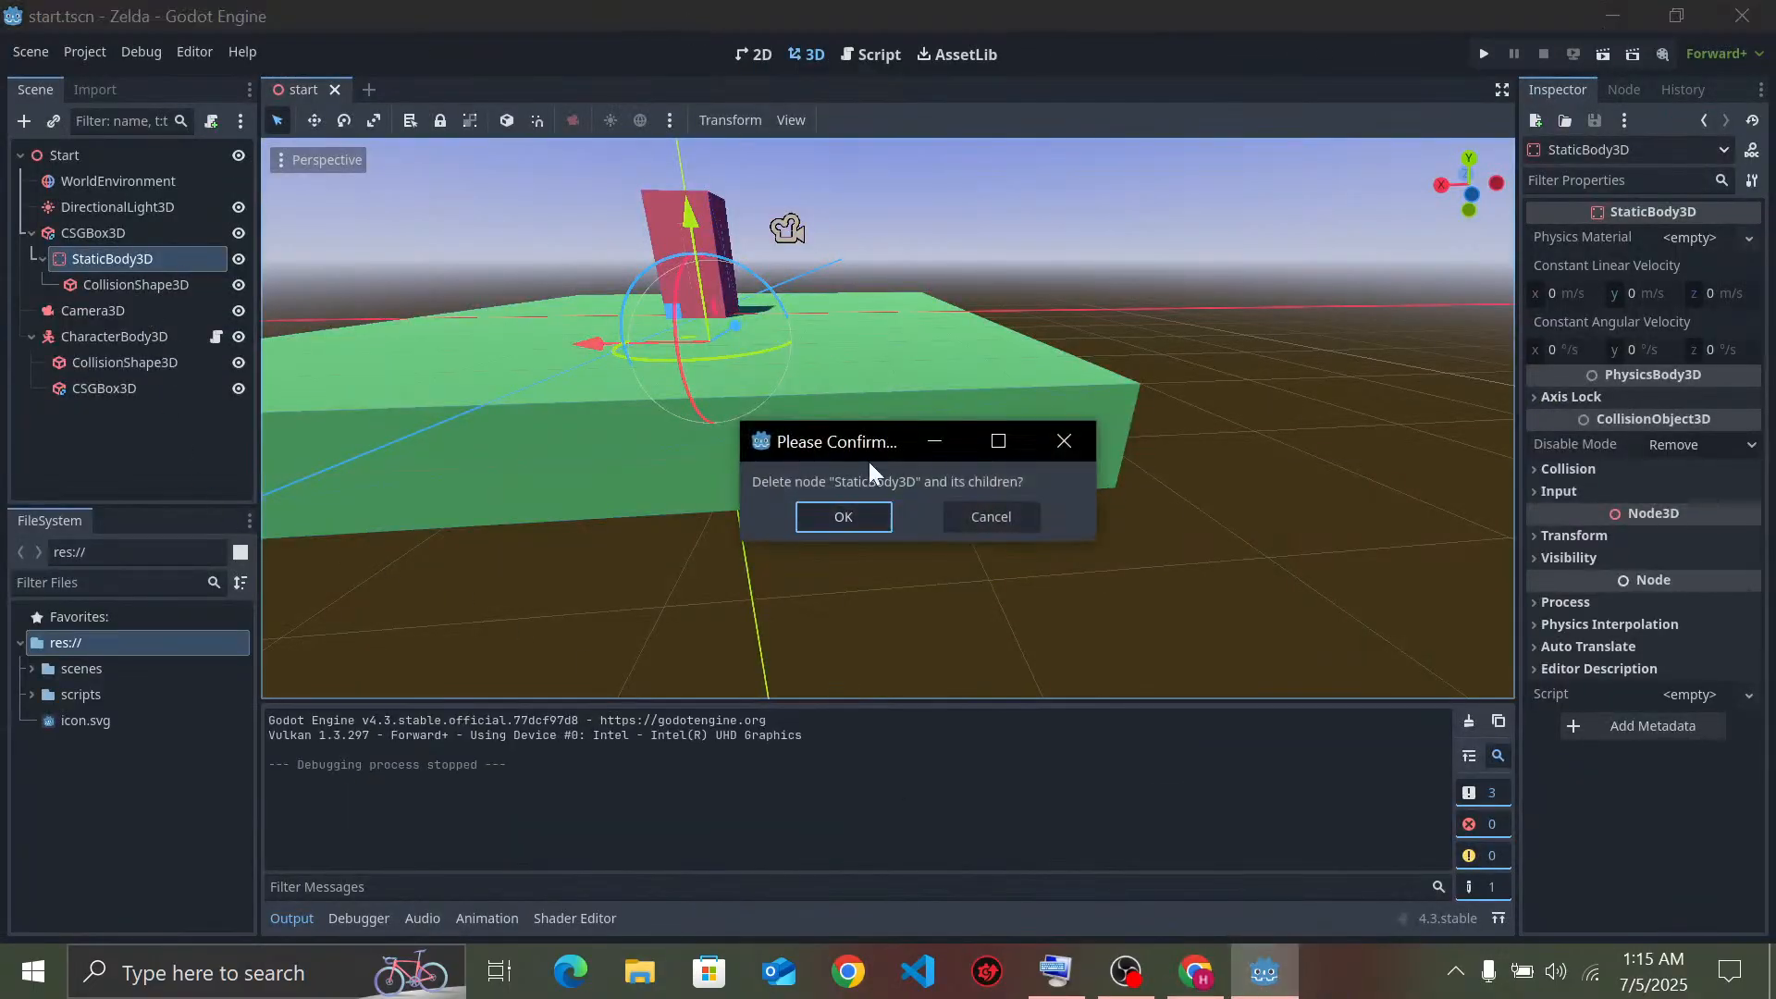
{"action": "left_click", "coordinate": [843, 517]}
Enable Use Collision on the floor's CSGBox3D and run the project to test it
{"action": "left_click", "coordinate": [92, 232]}
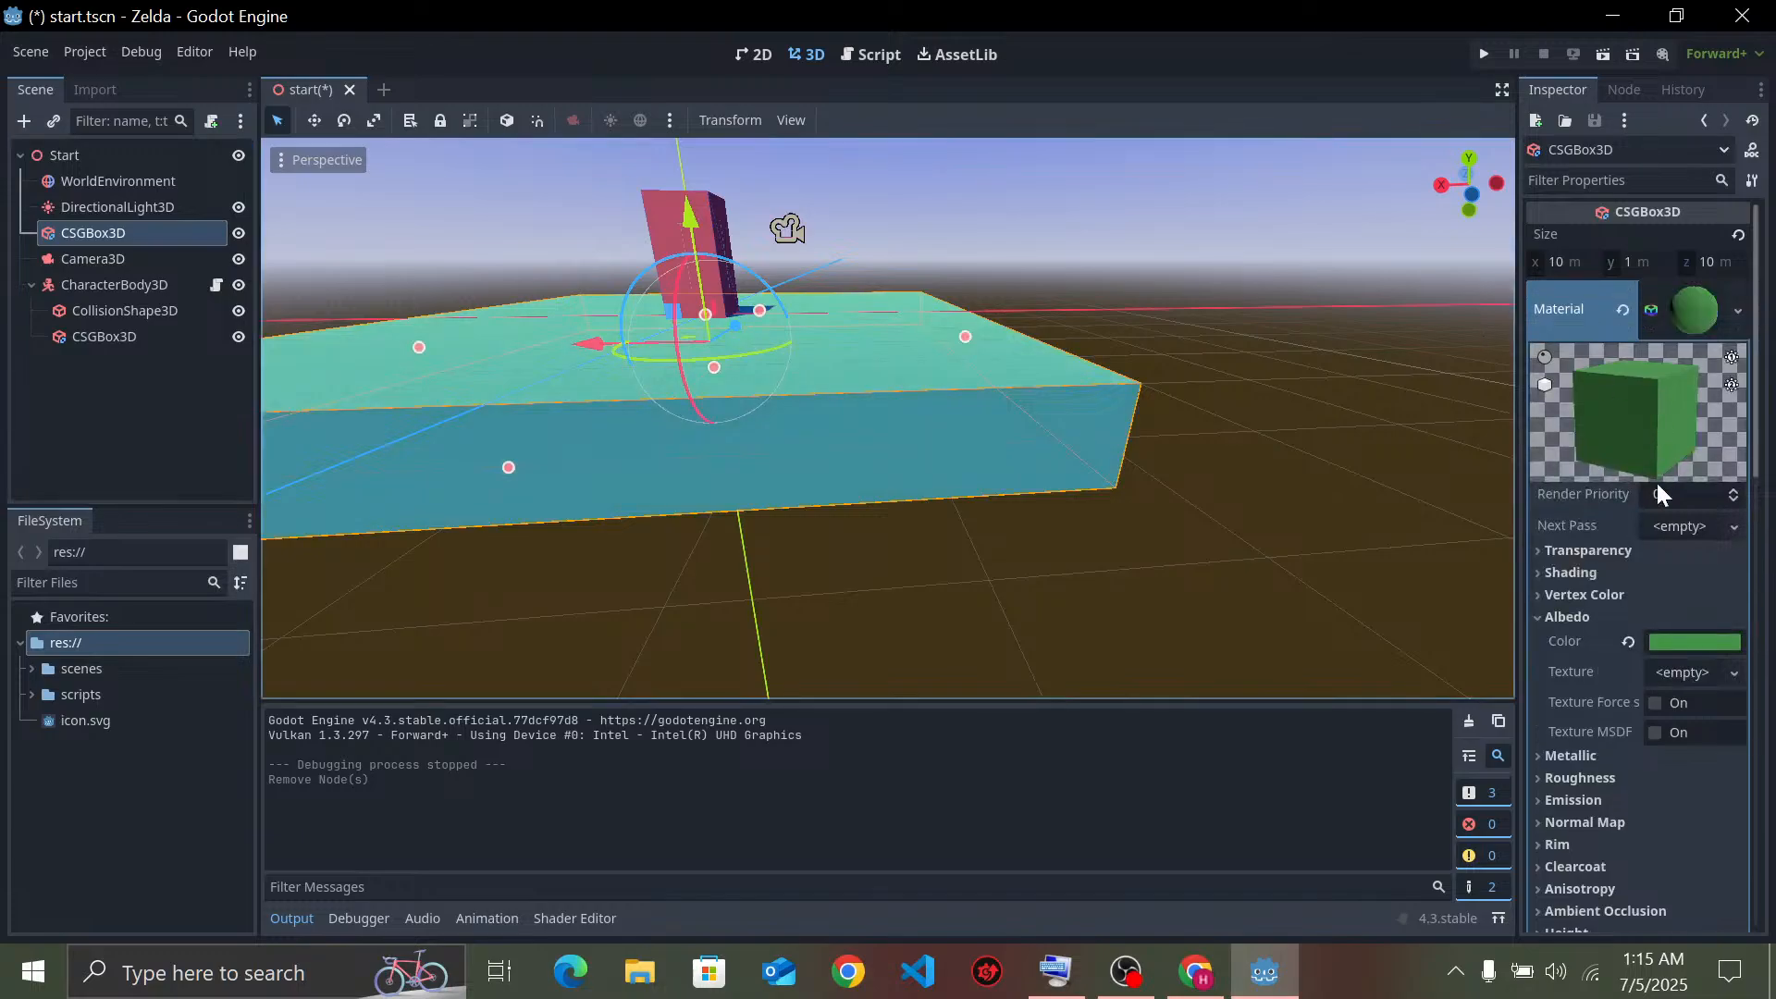
{"action": "left_click", "coordinate": [1736, 314]}
{"action": "left_click", "coordinate": [1696, 318]}
{"action": "left_click", "coordinate": [1682, 317]}
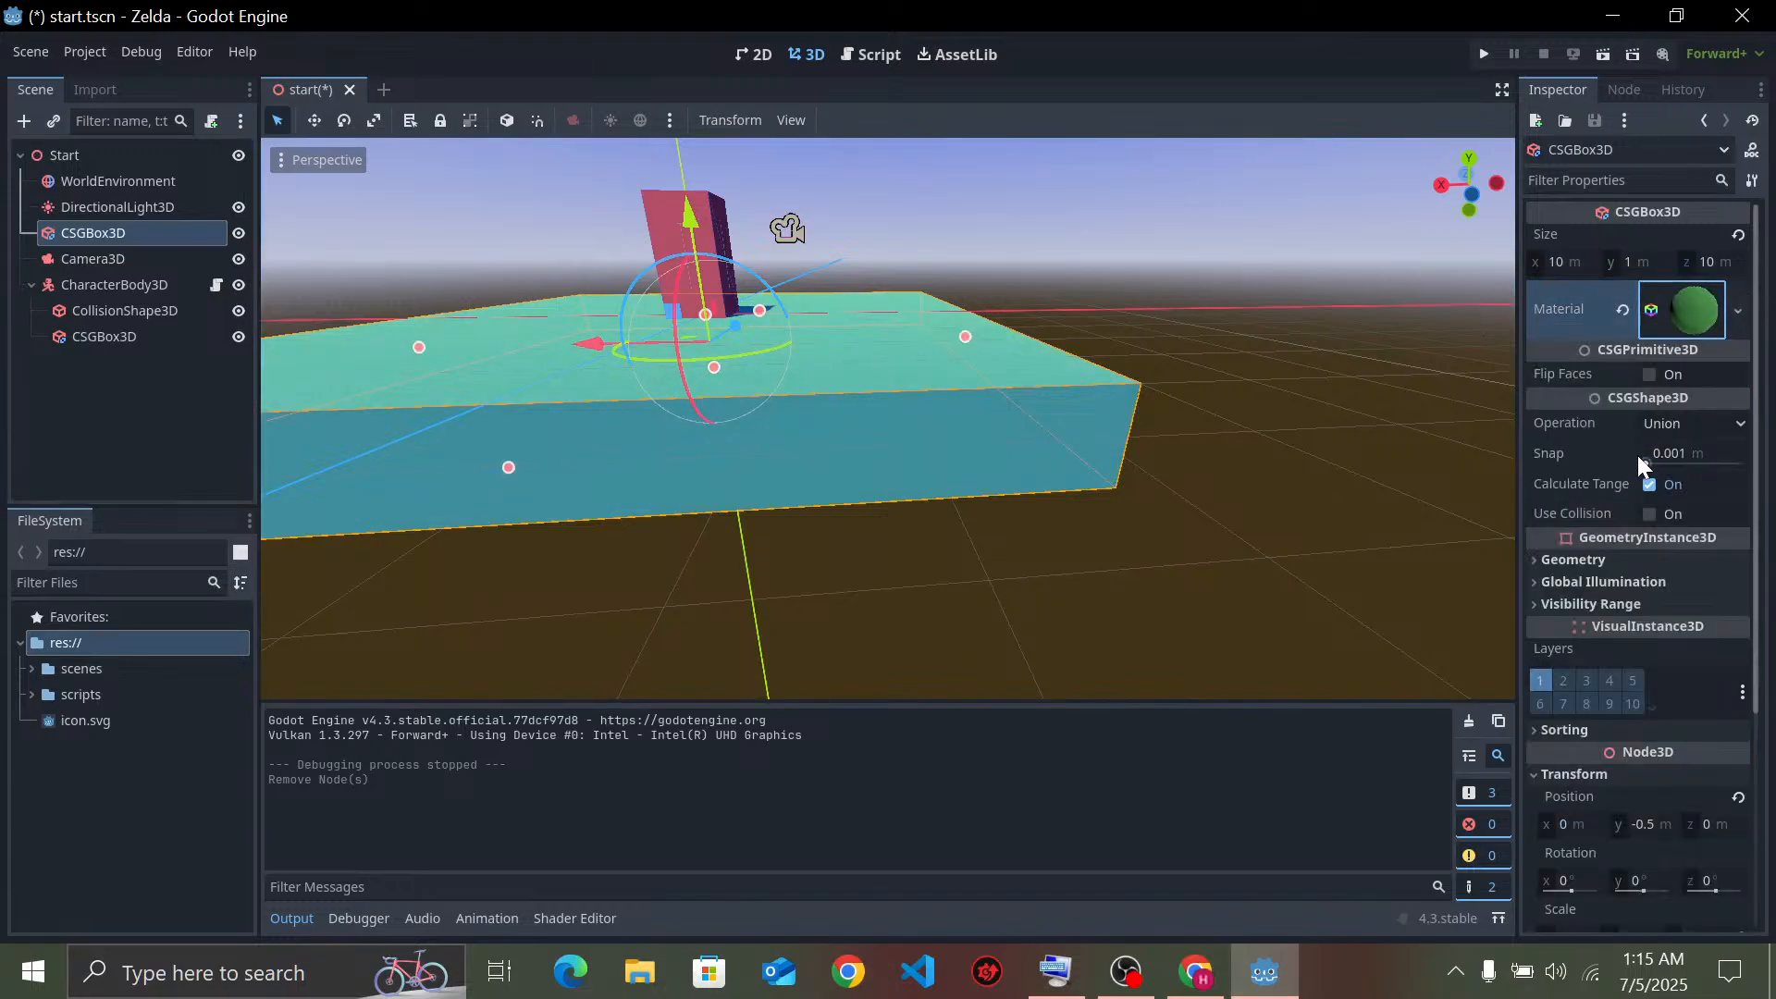
{"action": "left_click", "coordinate": [1650, 514]}
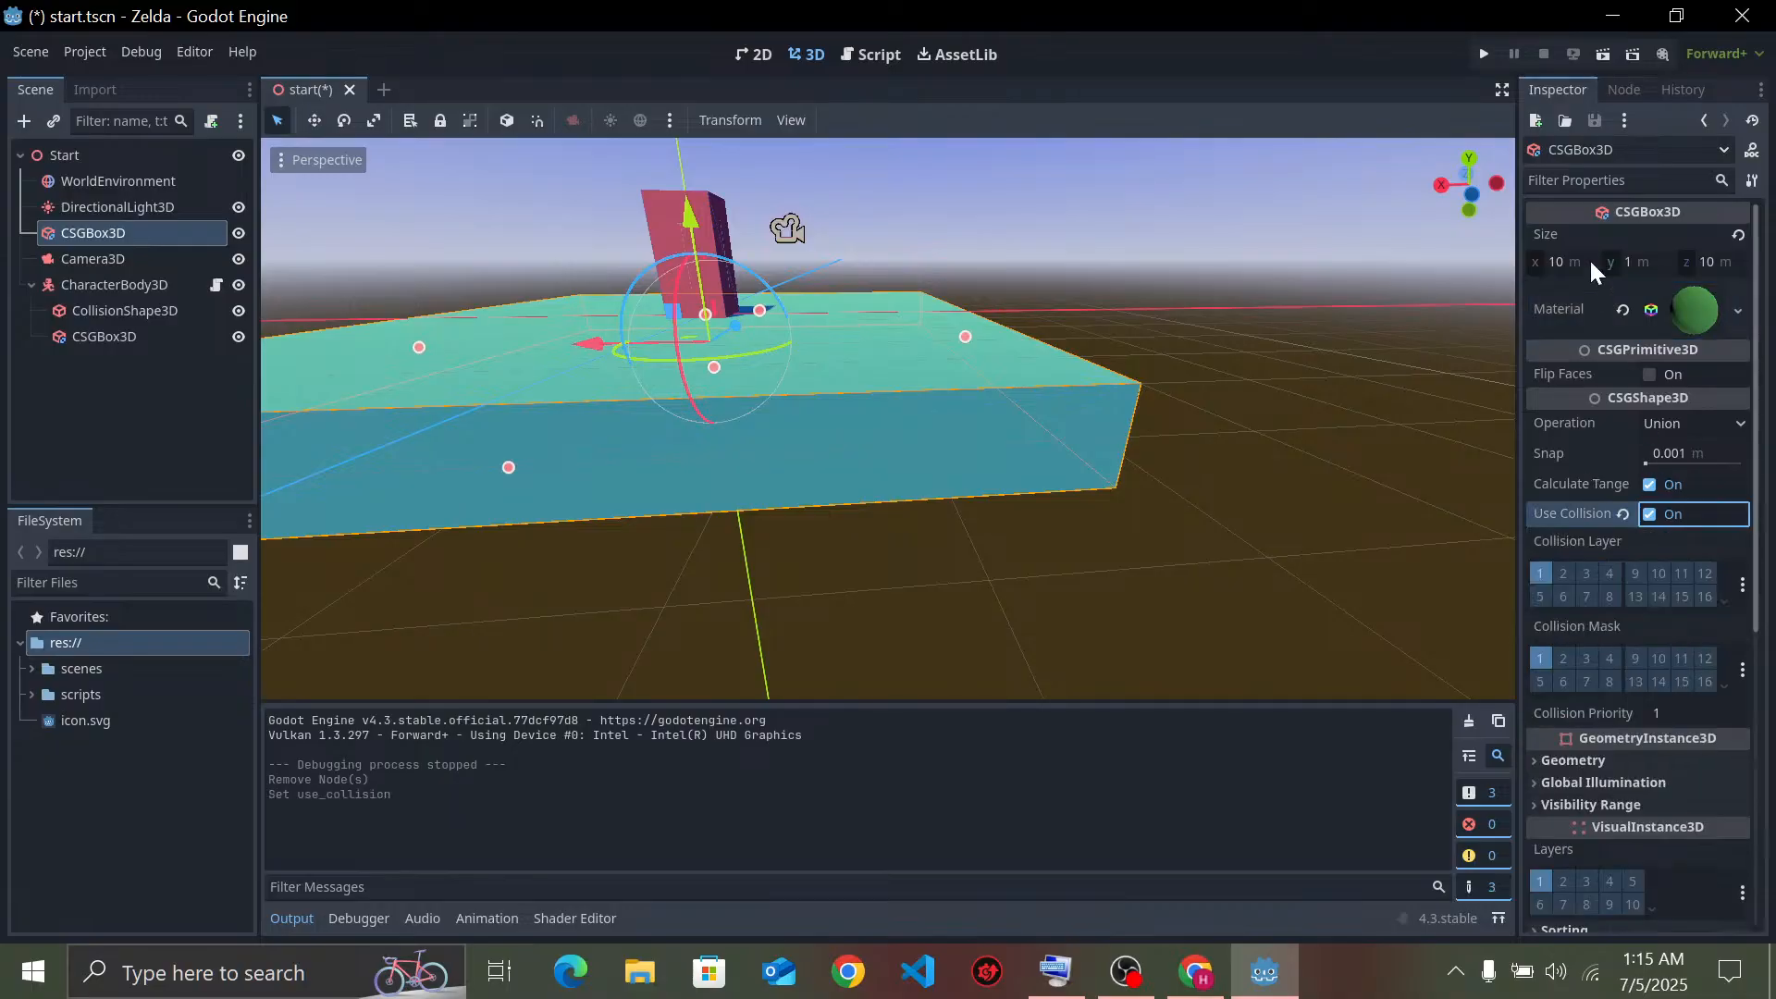
{"action": "left_click", "coordinate": [1484, 53]}
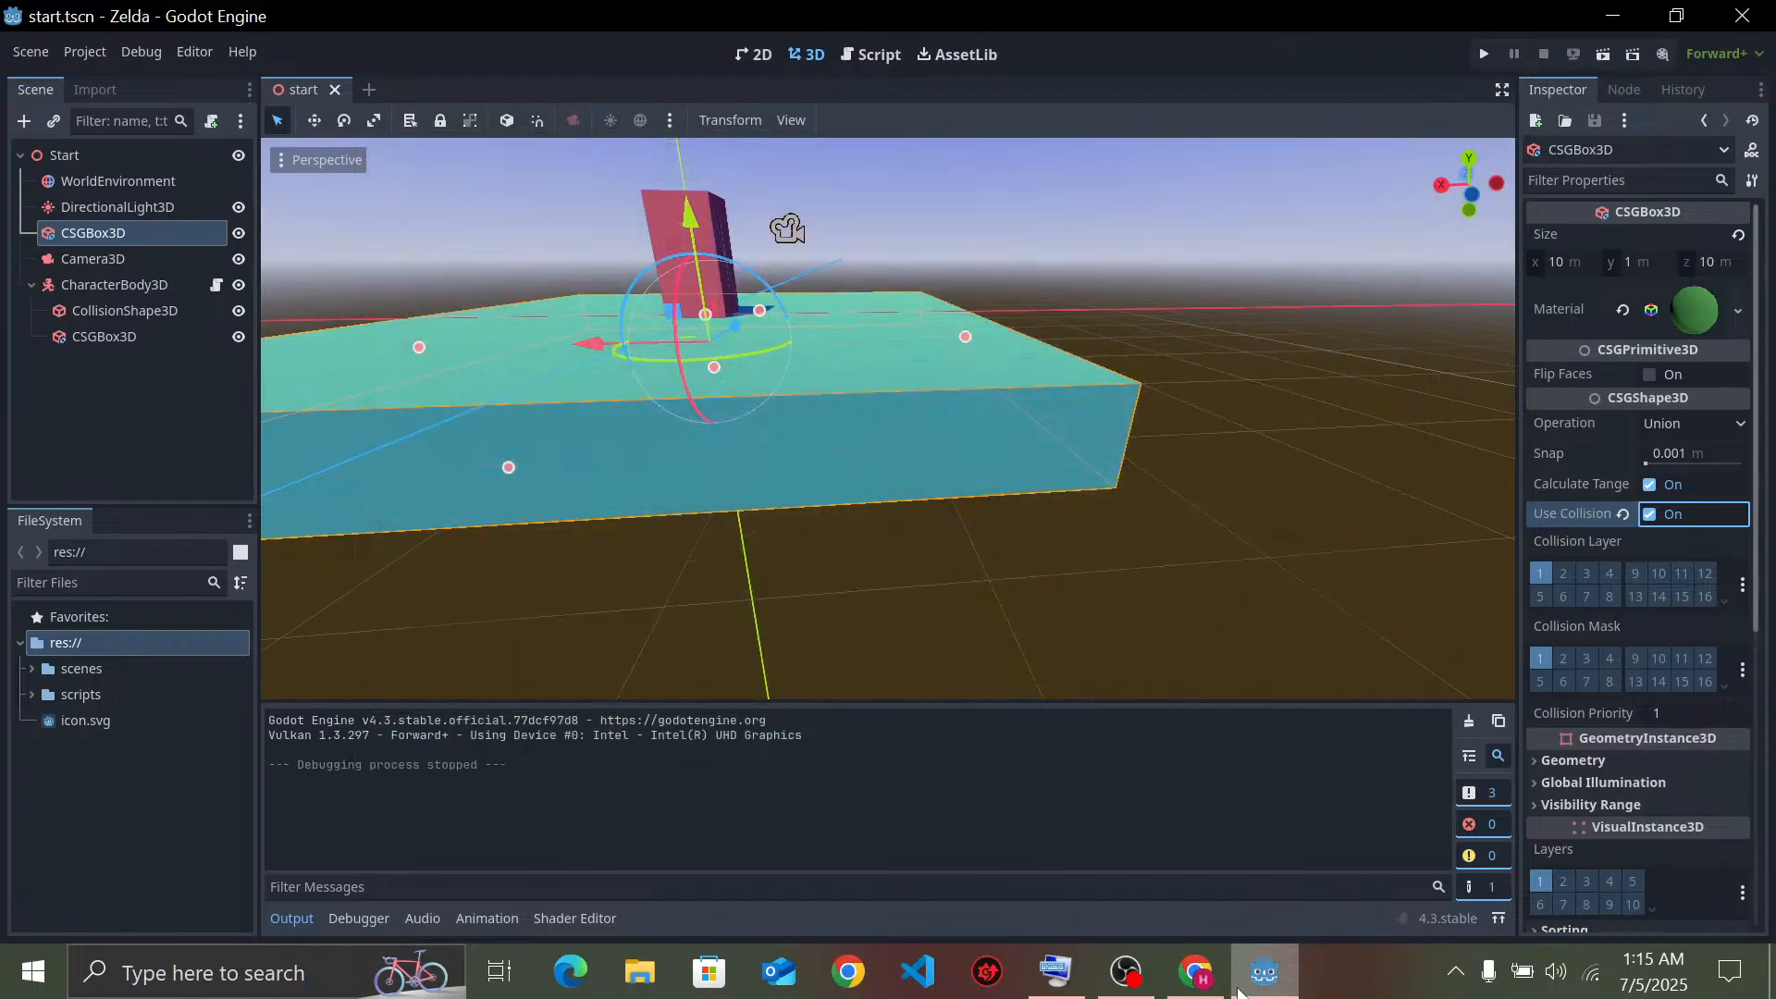
Switch to Chrome, rewind the tutorial to the section on solving a render bug in Godot, watch it and pause
{"action": "left_click", "coordinate": [1208, 979]}
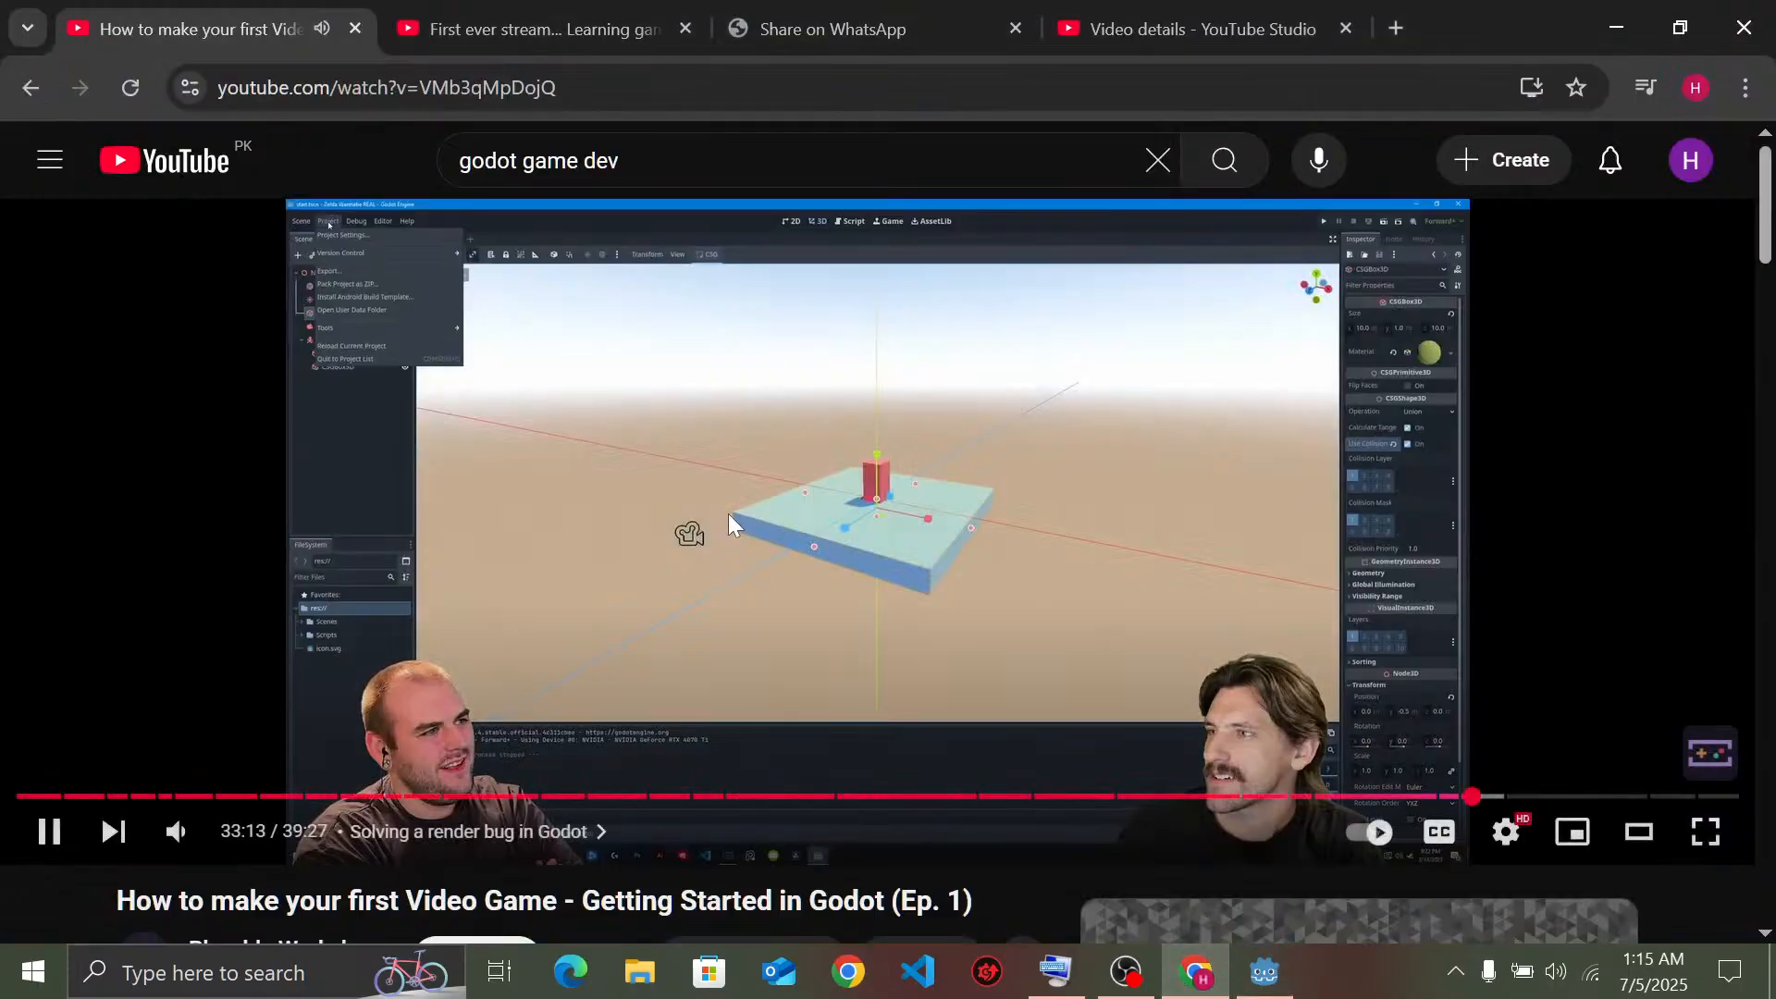
{"action": "left_click", "coordinate": [845, 506]}
{"action": "left_click", "coordinate": [846, 505]}
{"action": "key", "text": "Left"}
{"action": "key", "text": "Left"}
{"action": "key", "text": "Left"}
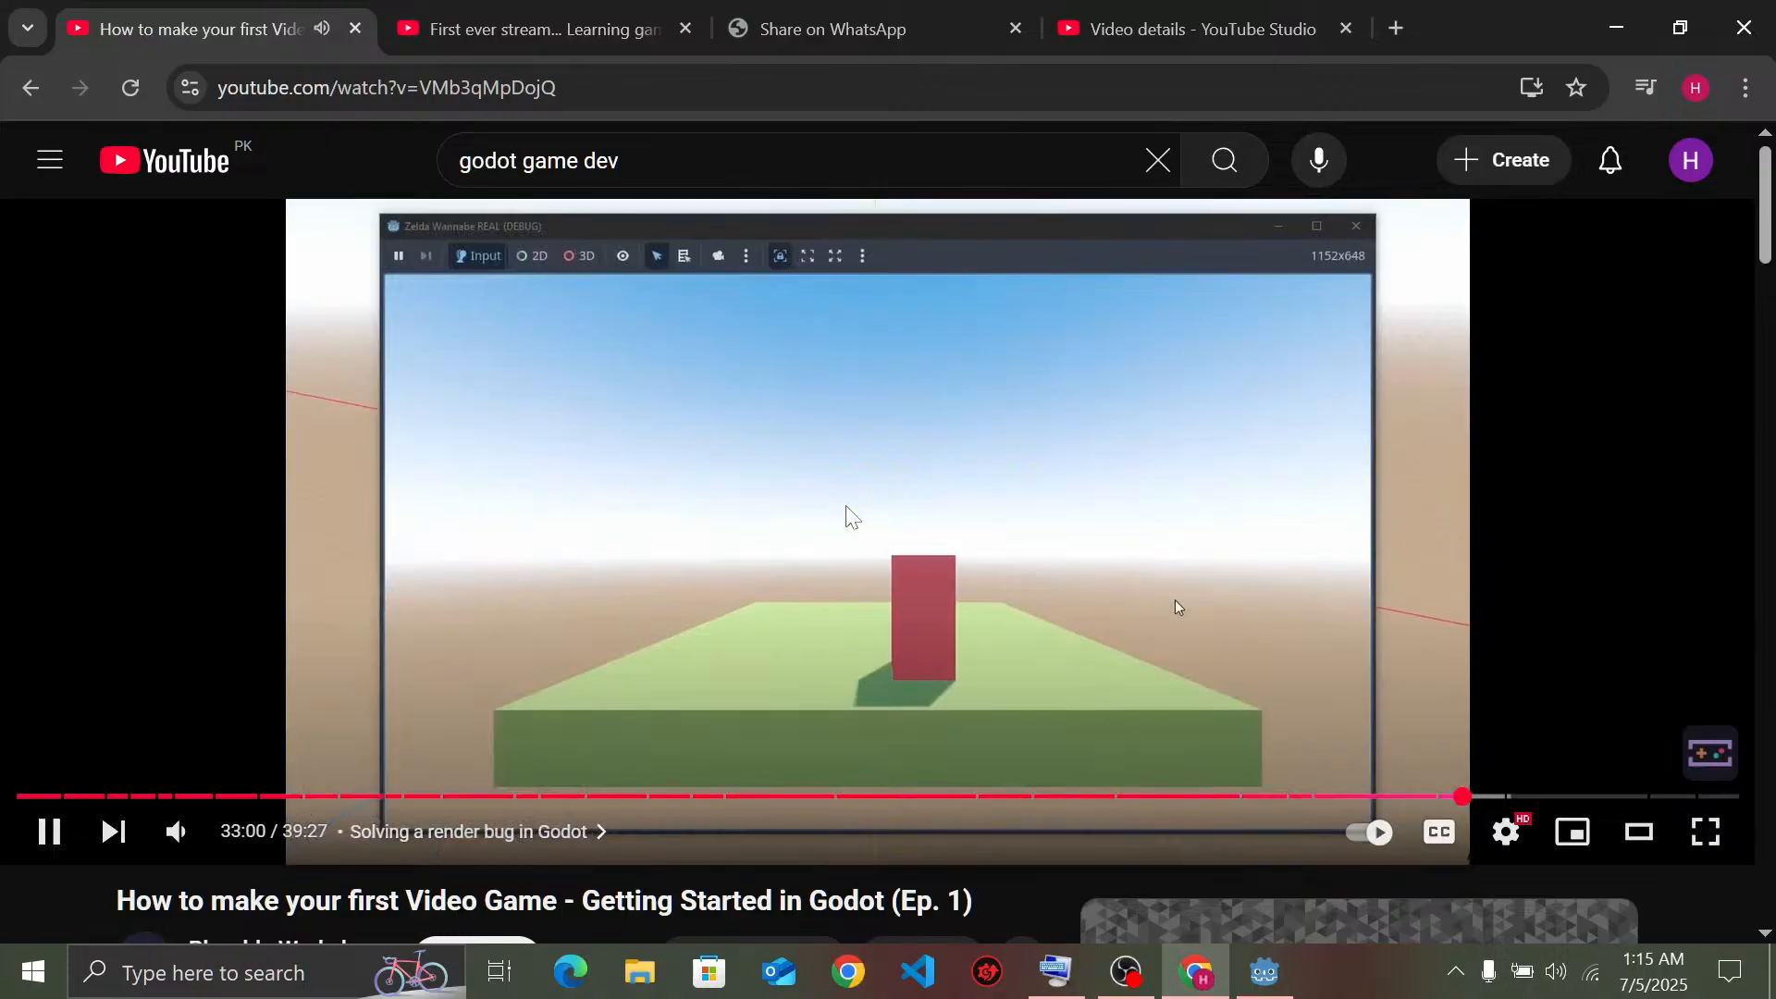
{"action": "key", "text": "Left"}
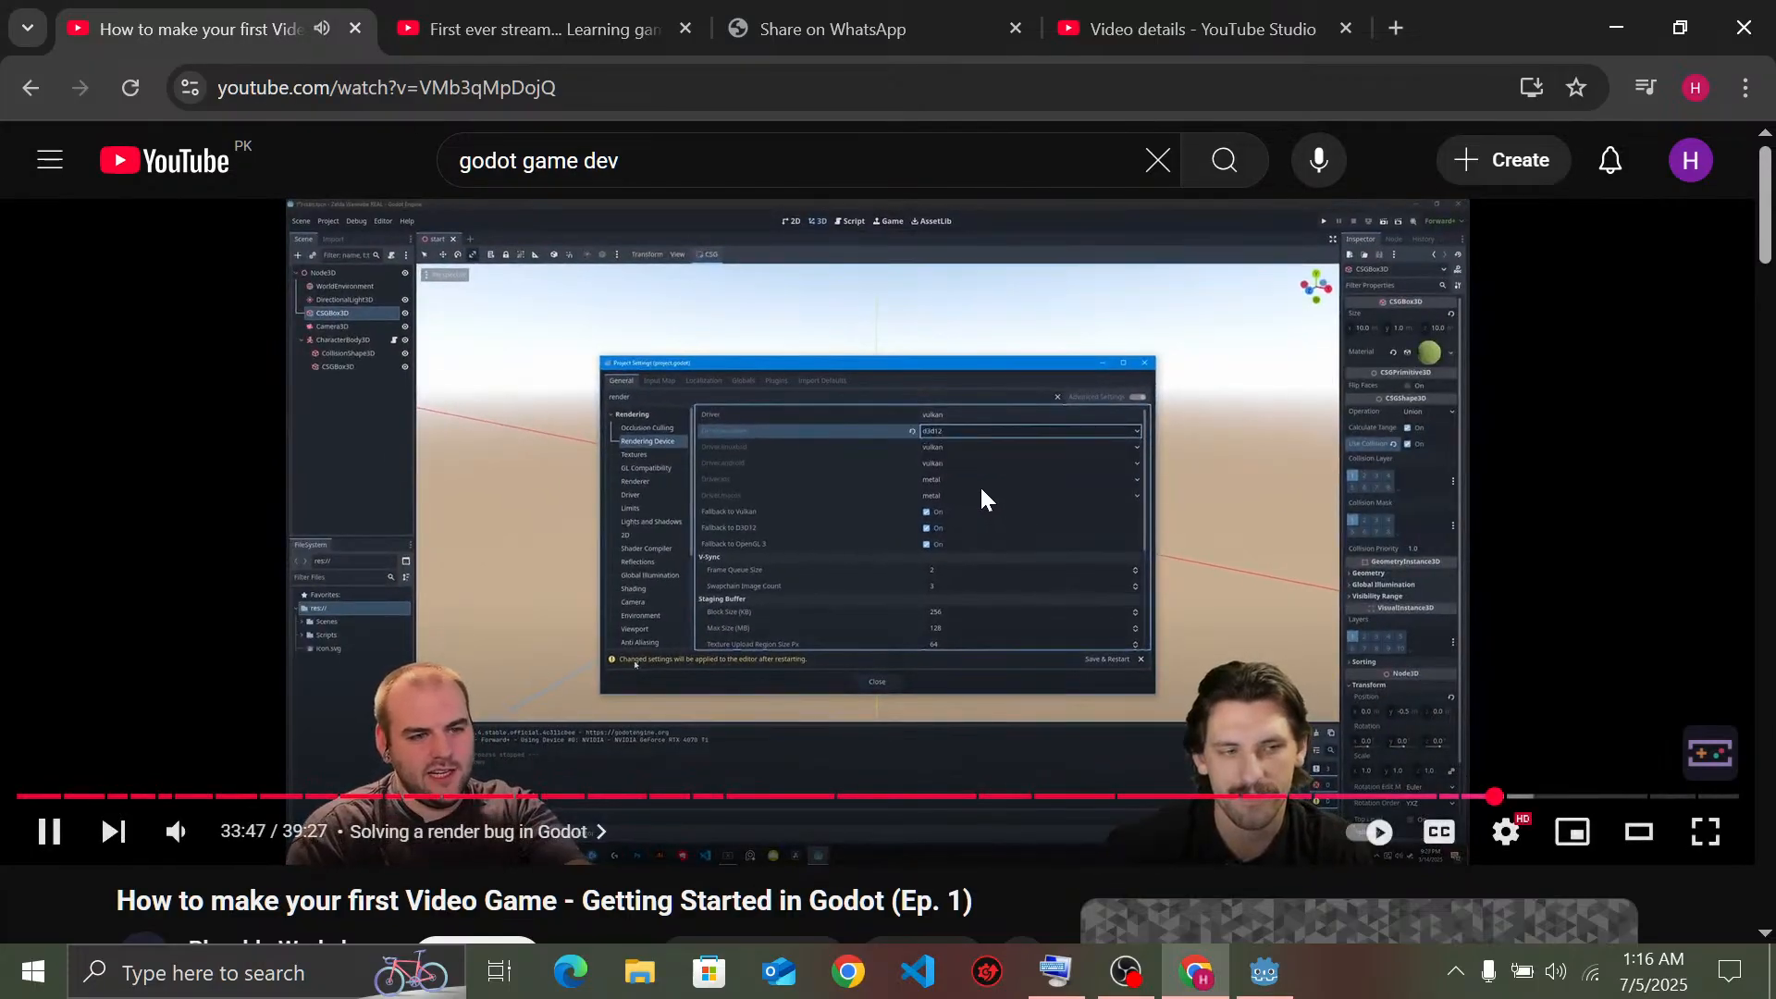
{"action": "left_click", "coordinate": [981, 490]}
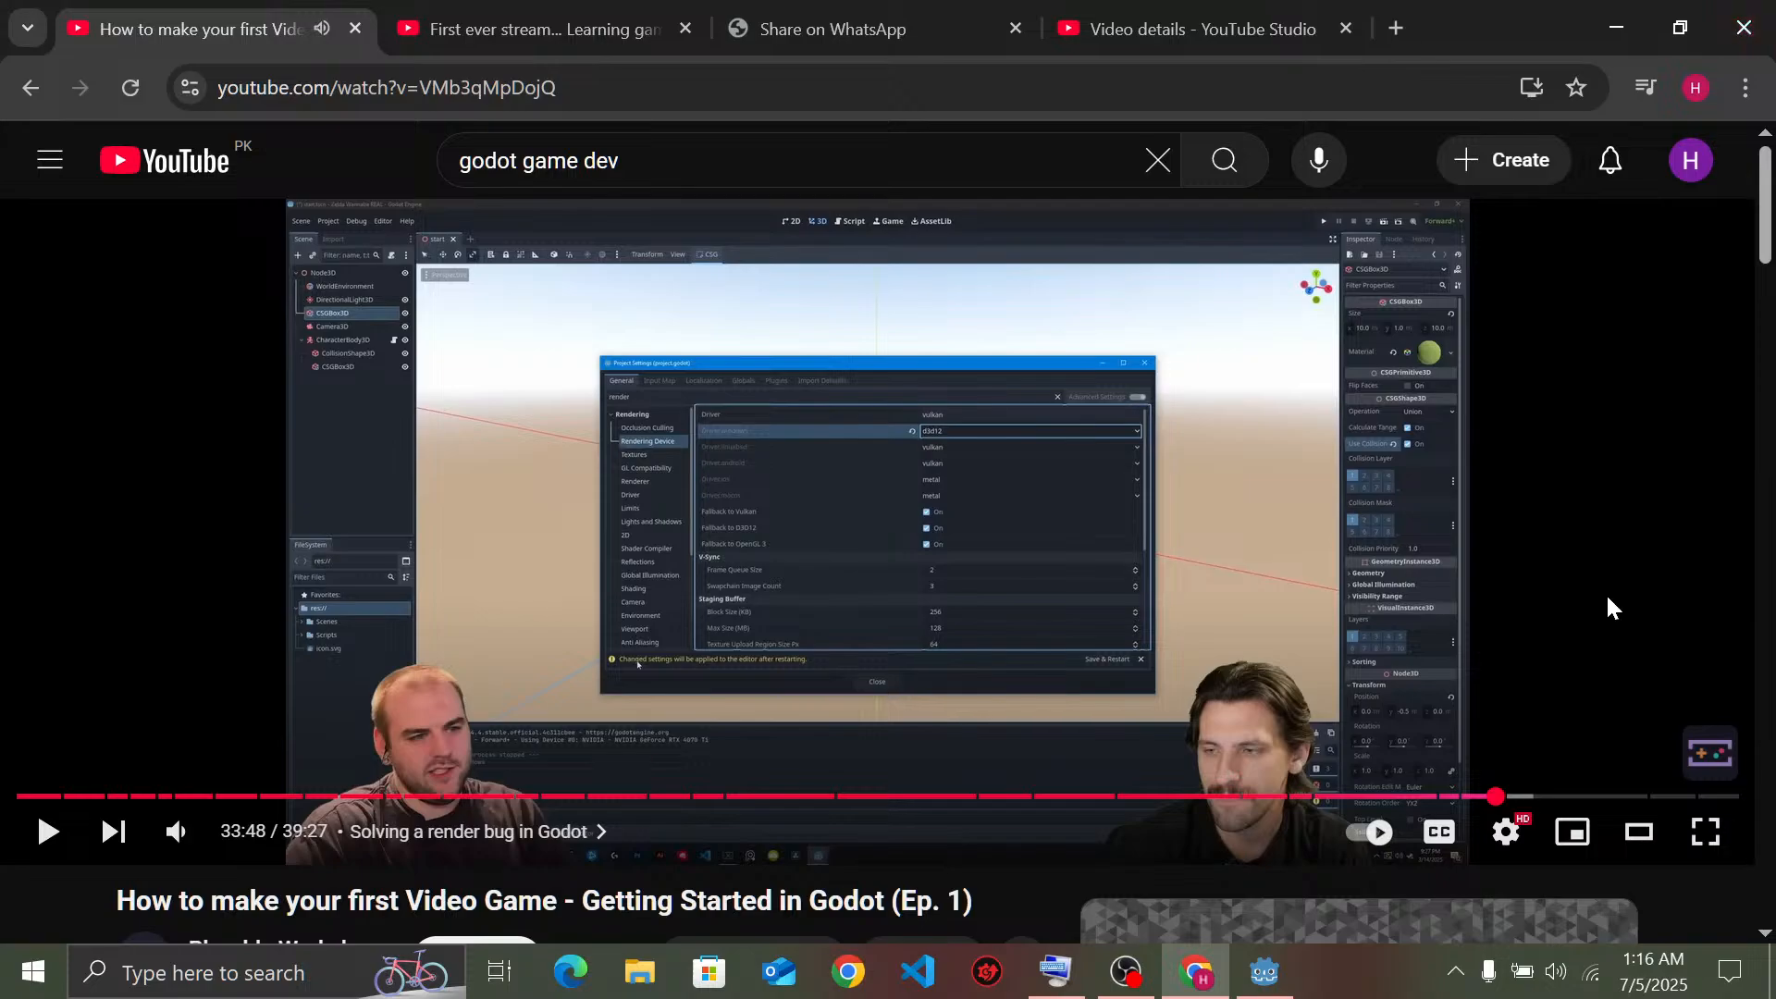
Switch to Godot, open the Project Settings and check the Root Node Layout Direction options under Internationalization's Rendering category
{"action": "left_click", "coordinate": [1276, 984]}
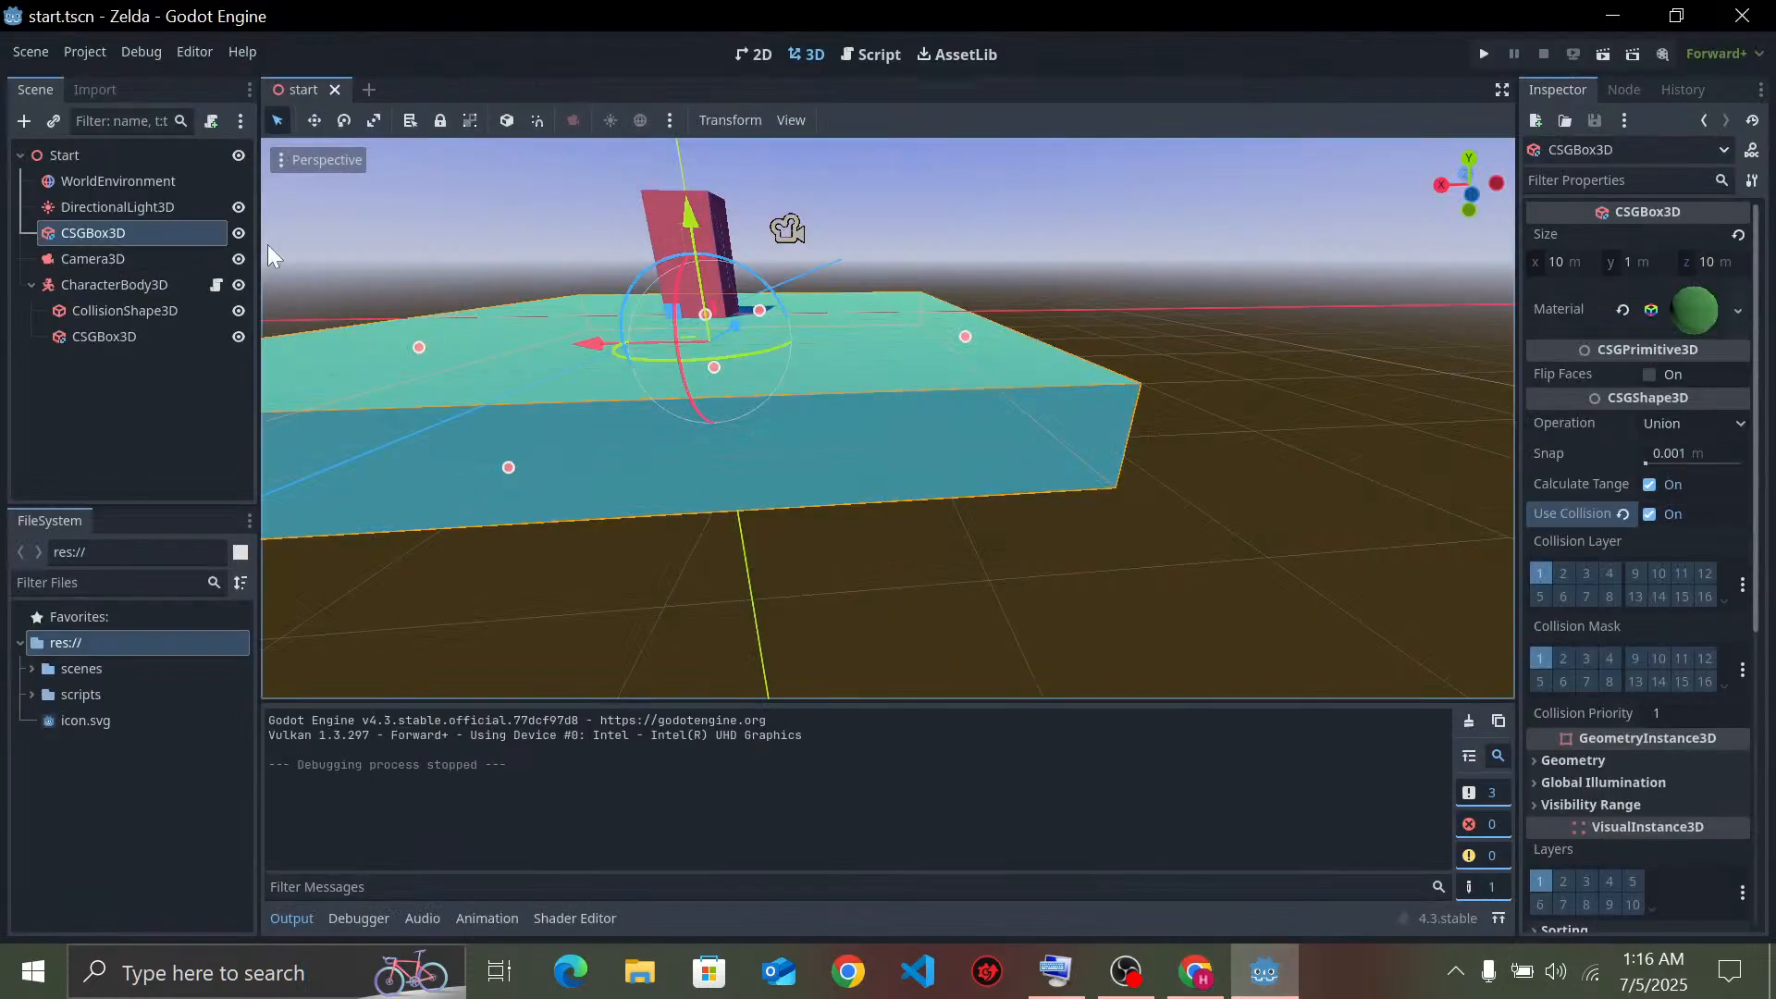
{"action": "left_click", "coordinate": [85, 53]}
{"action": "left_click", "coordinate": [112, 80]}
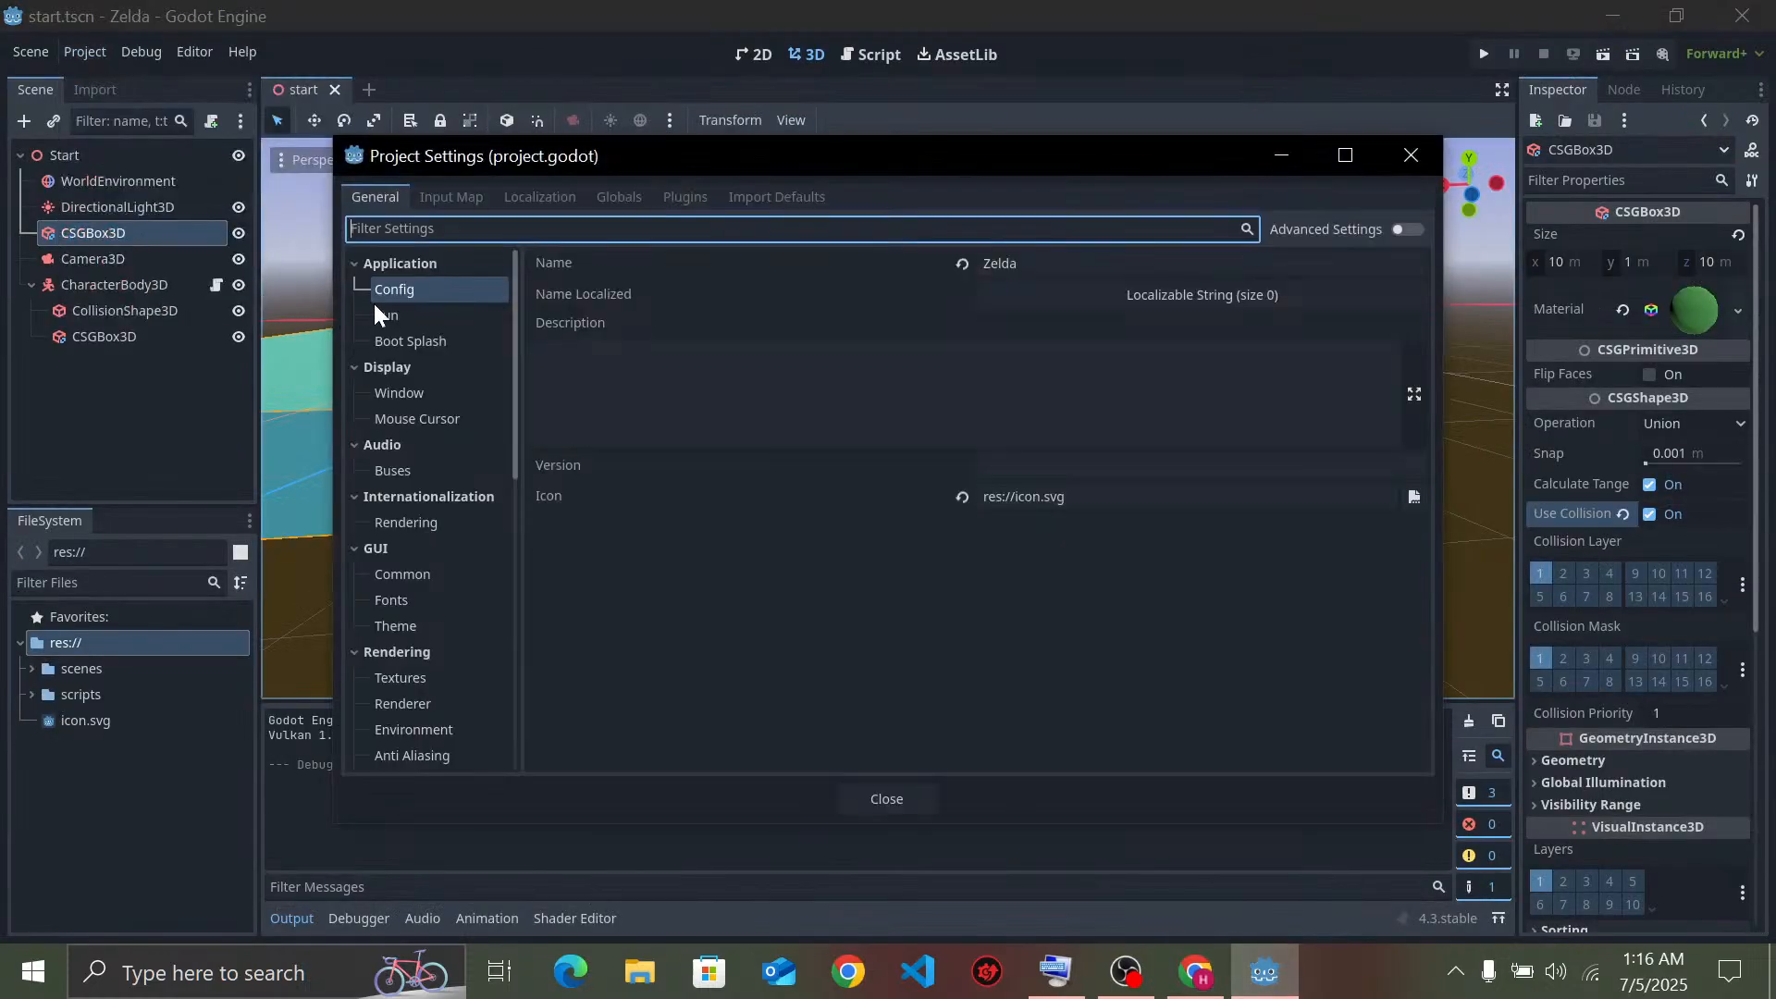
{"action": "left_click", "coordinate": [407, 525]}
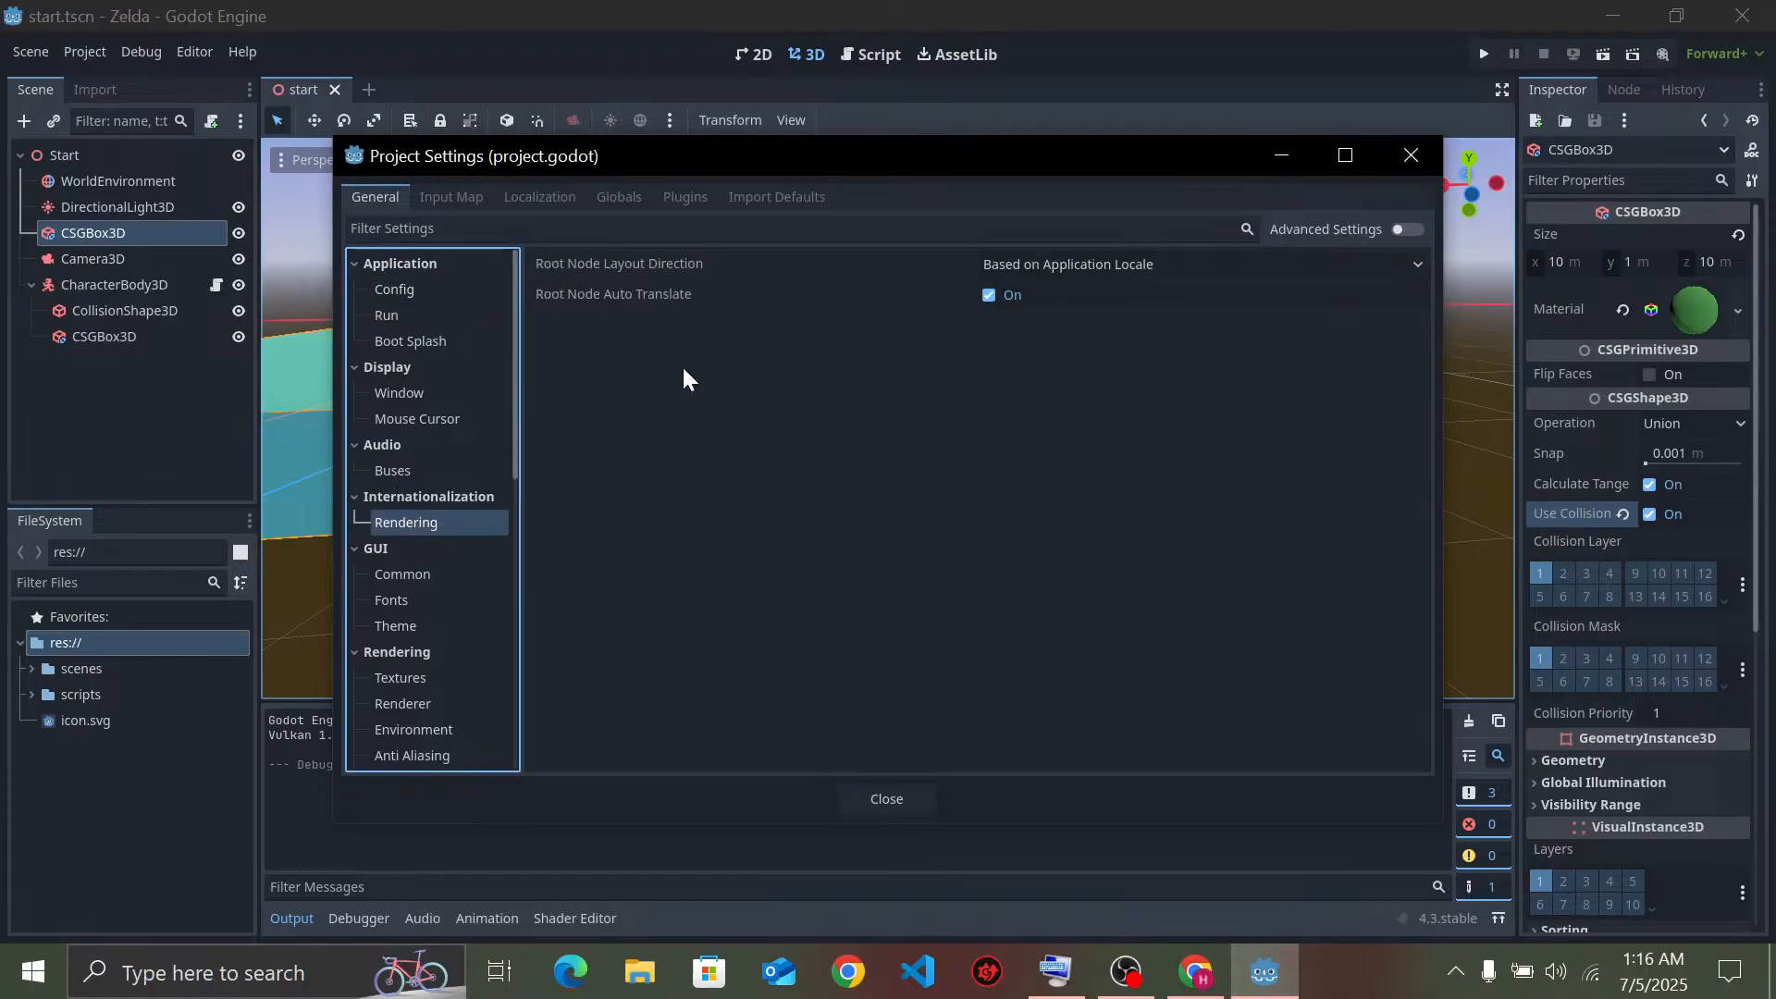
{"action": "left_click", "coordinate": [1163, 268]}
{"action": "left_click", "coordinate": [1163, 268]}
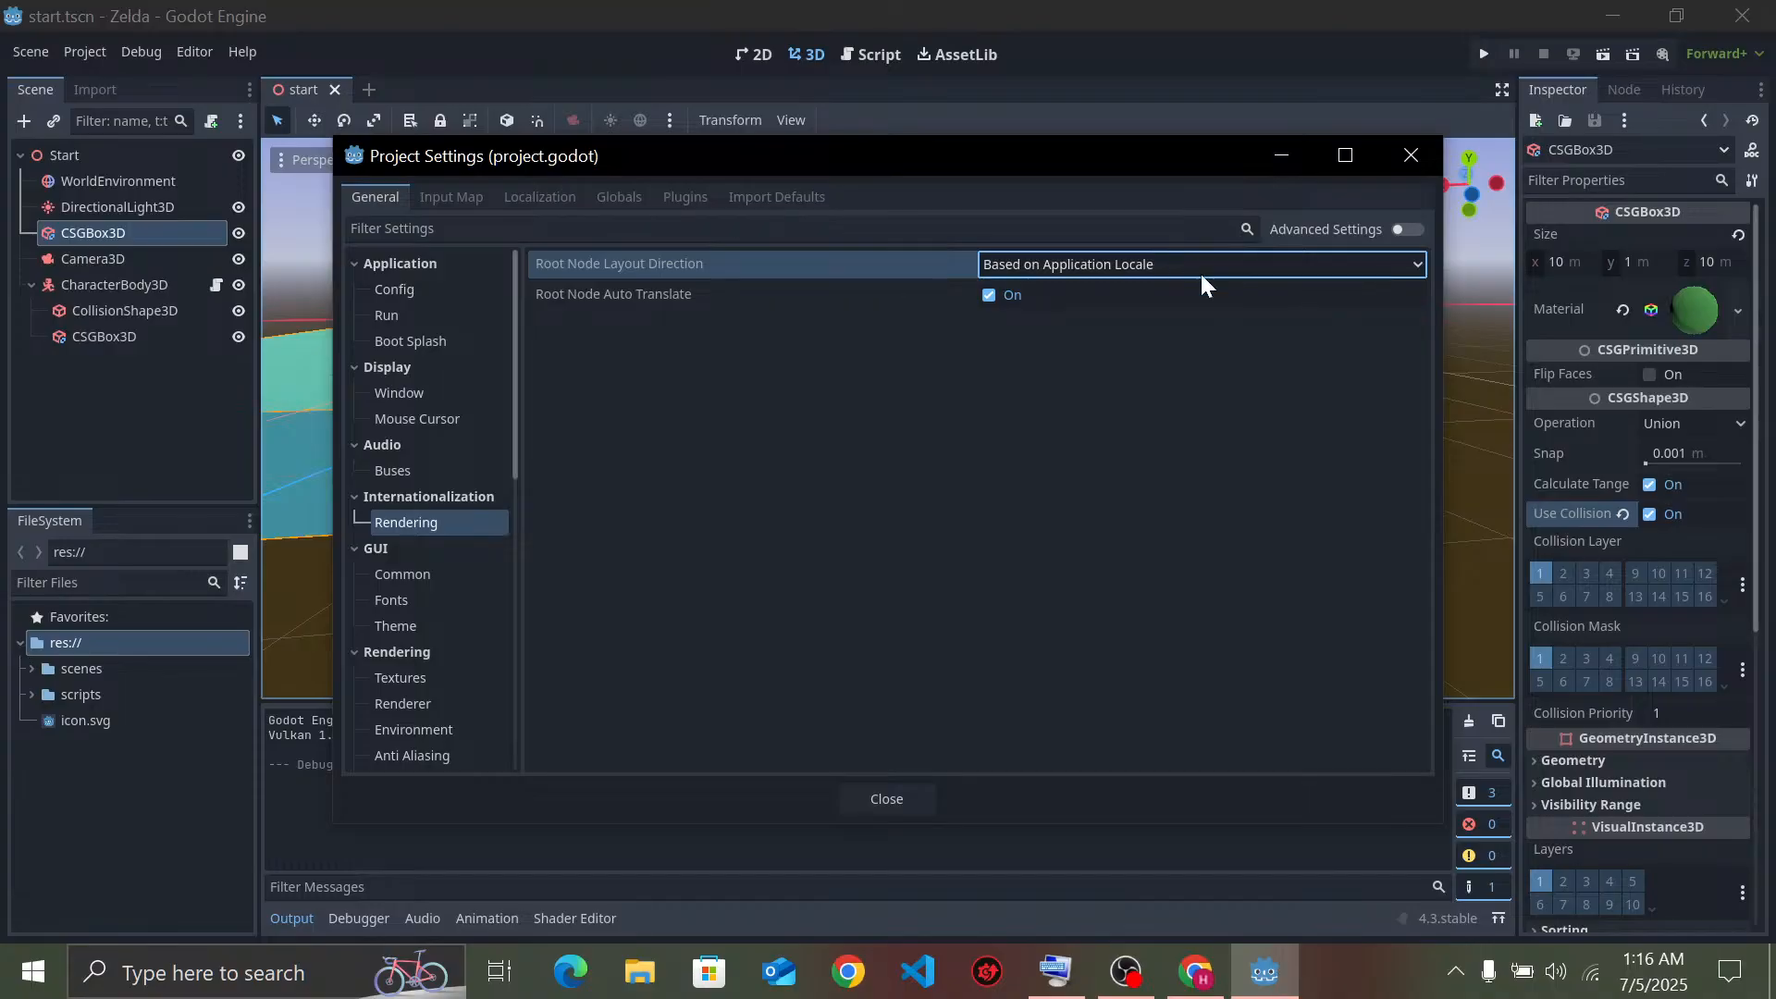
{"action": "left_click", "coordinate": [1203, 270]}
{"action": "left_click", "coordinate": [1212, 349]}
Switch to Chrome, rewind the tutorial's render bug section and pause where the project settings are filtered for render
{"action": "left_click", "coordinate": [1212, 977]}
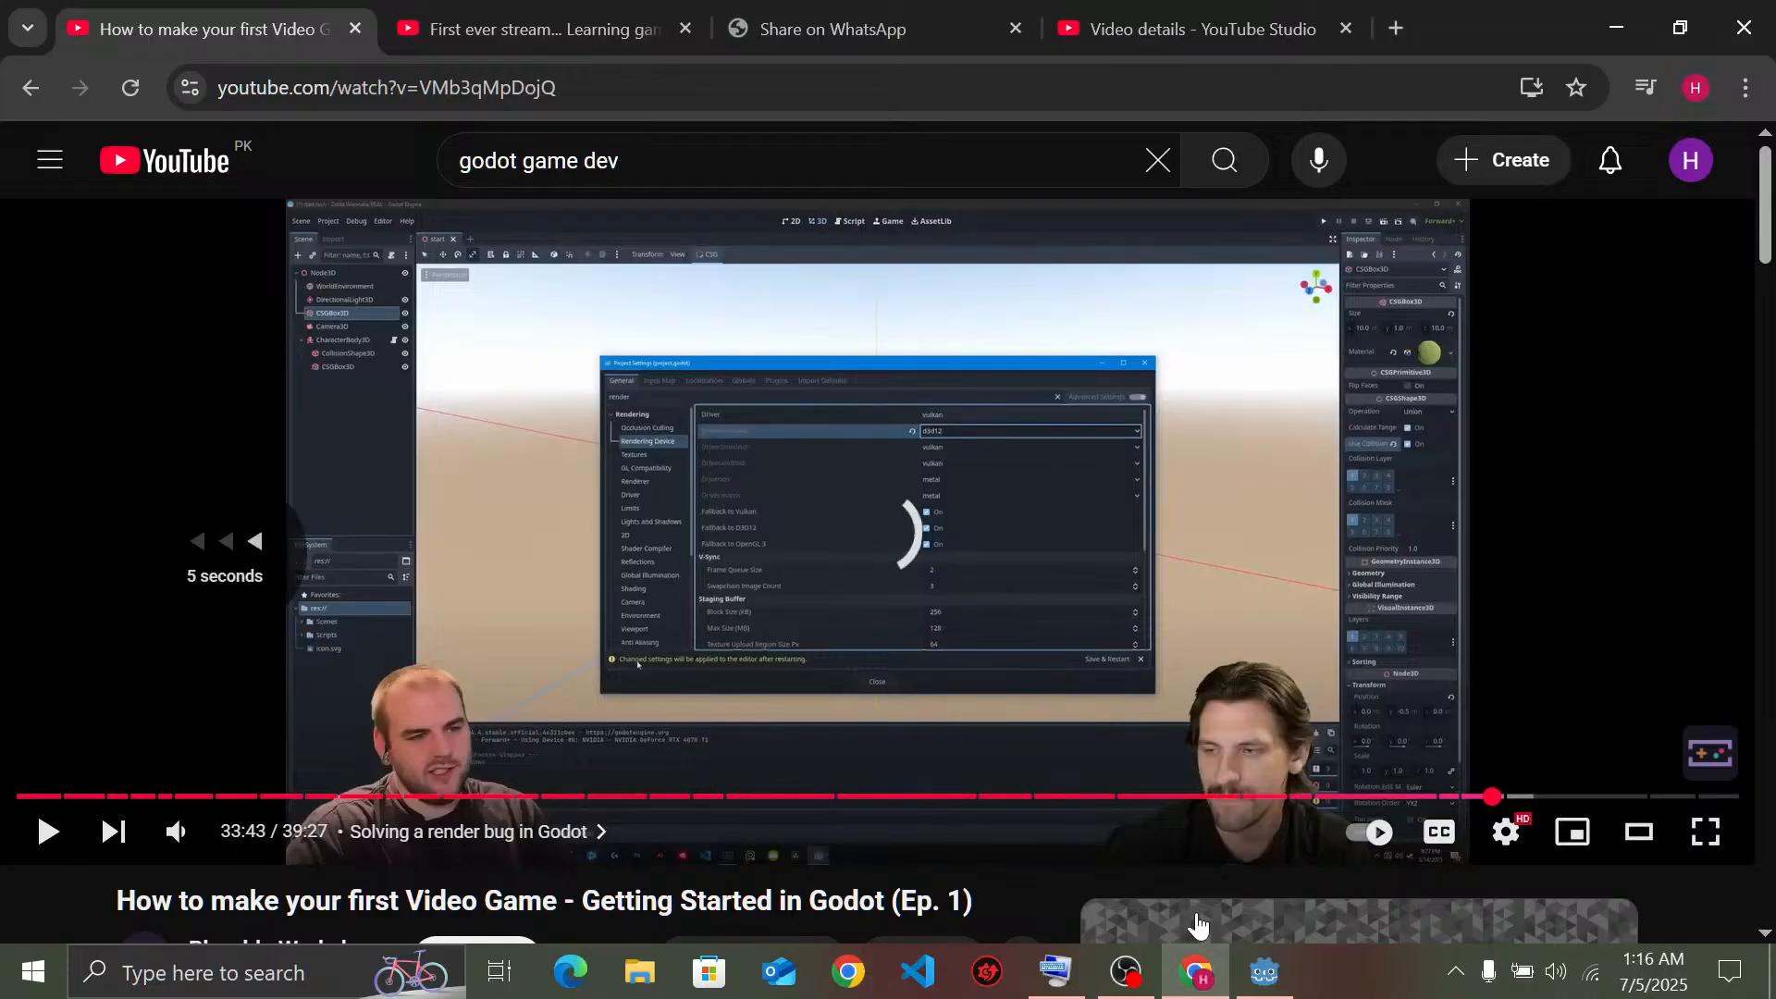
{"action": "key", "text": "Left"}
{"action": "key", "text": "Left"}
{"action": "key", "text": "Left"}
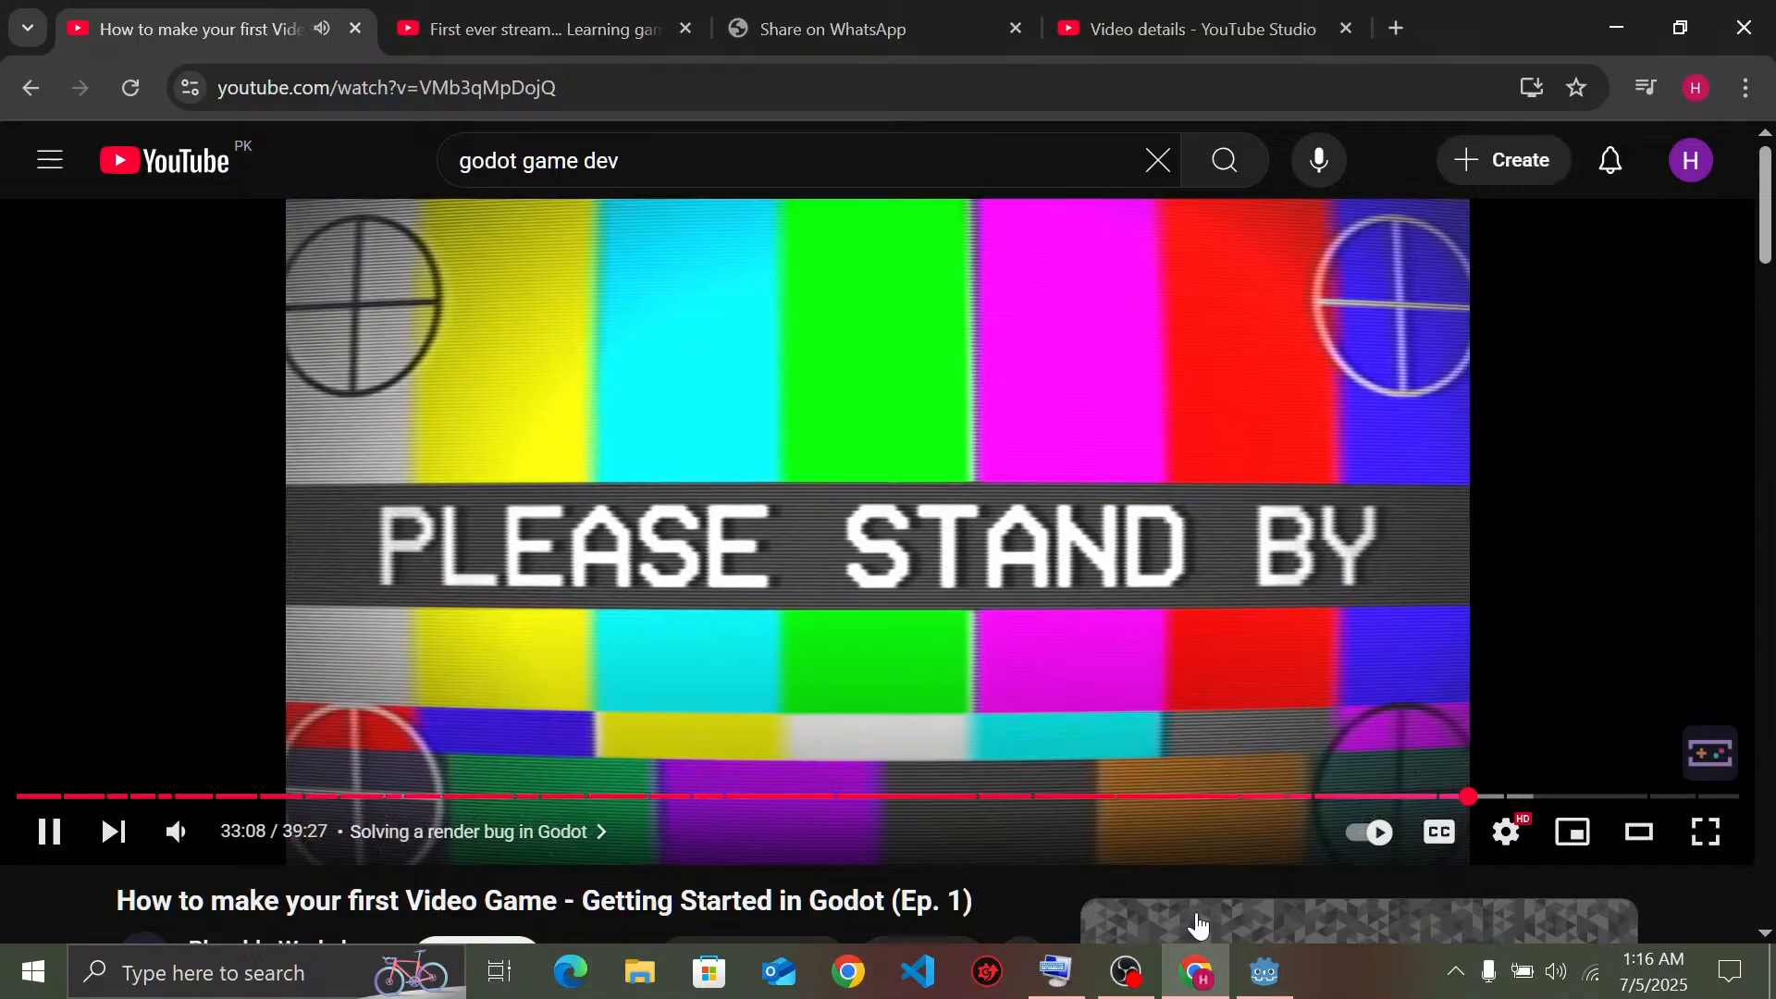
{"action": "key", "text": "Right"}
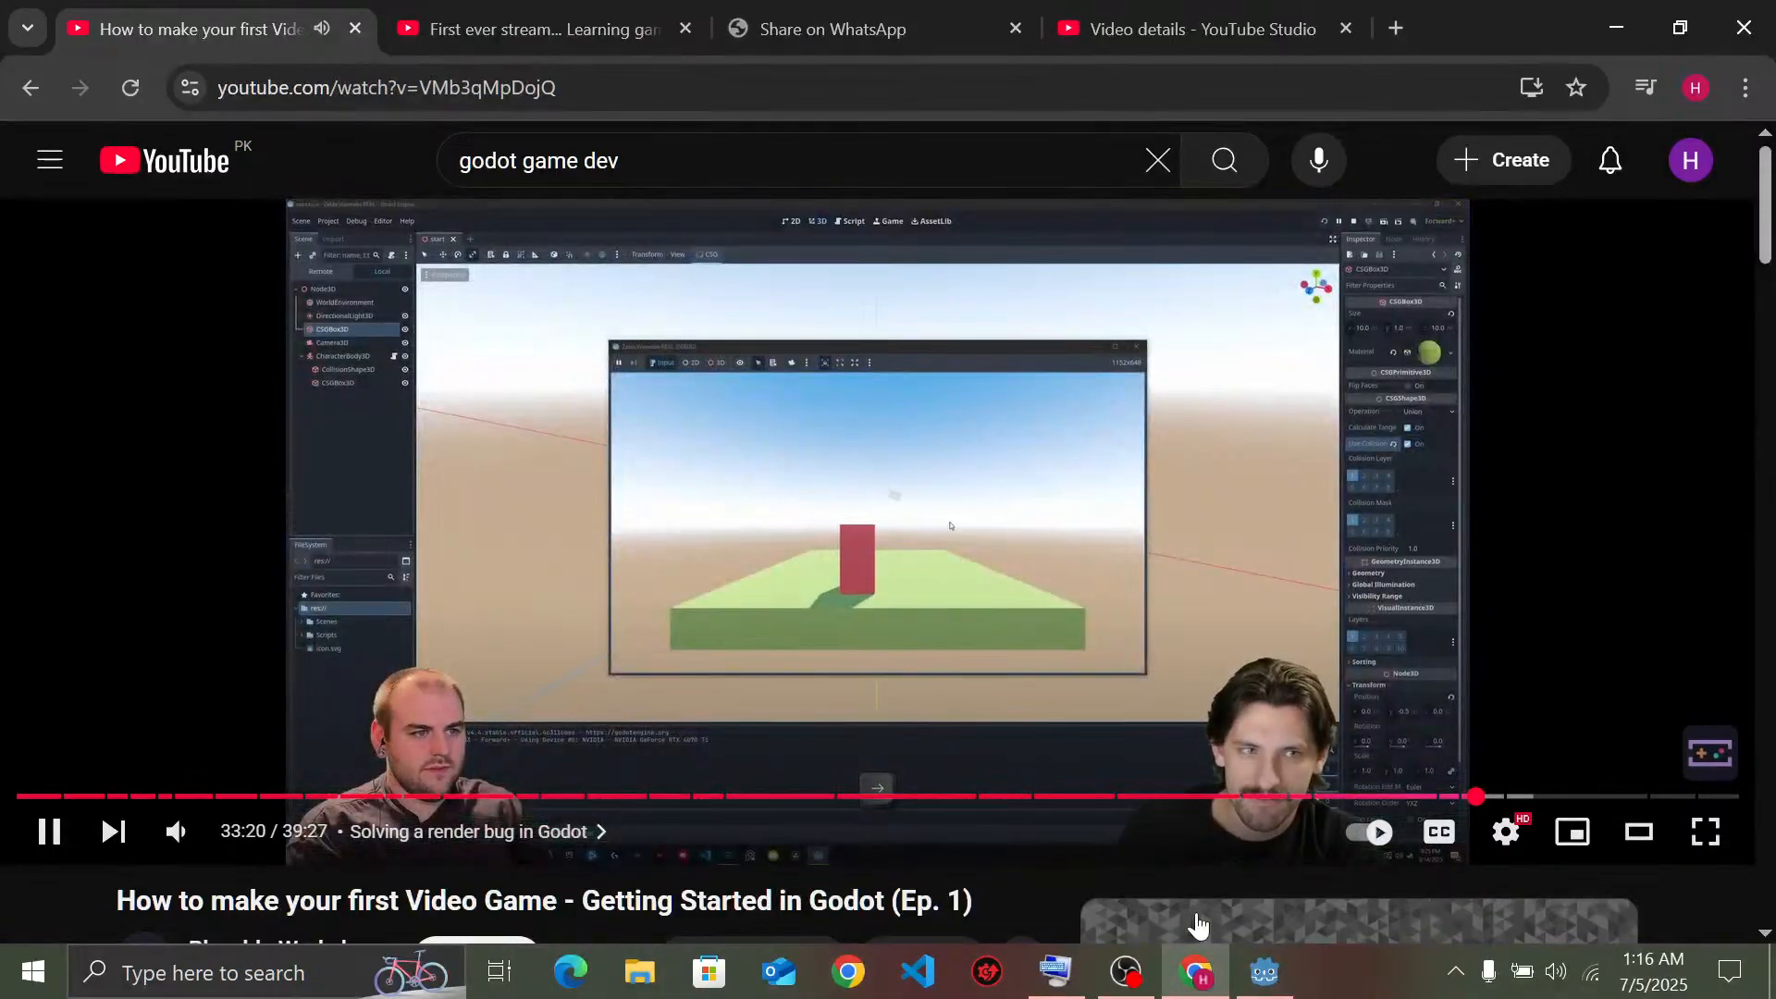
{"action": "key", "text": "Right"}
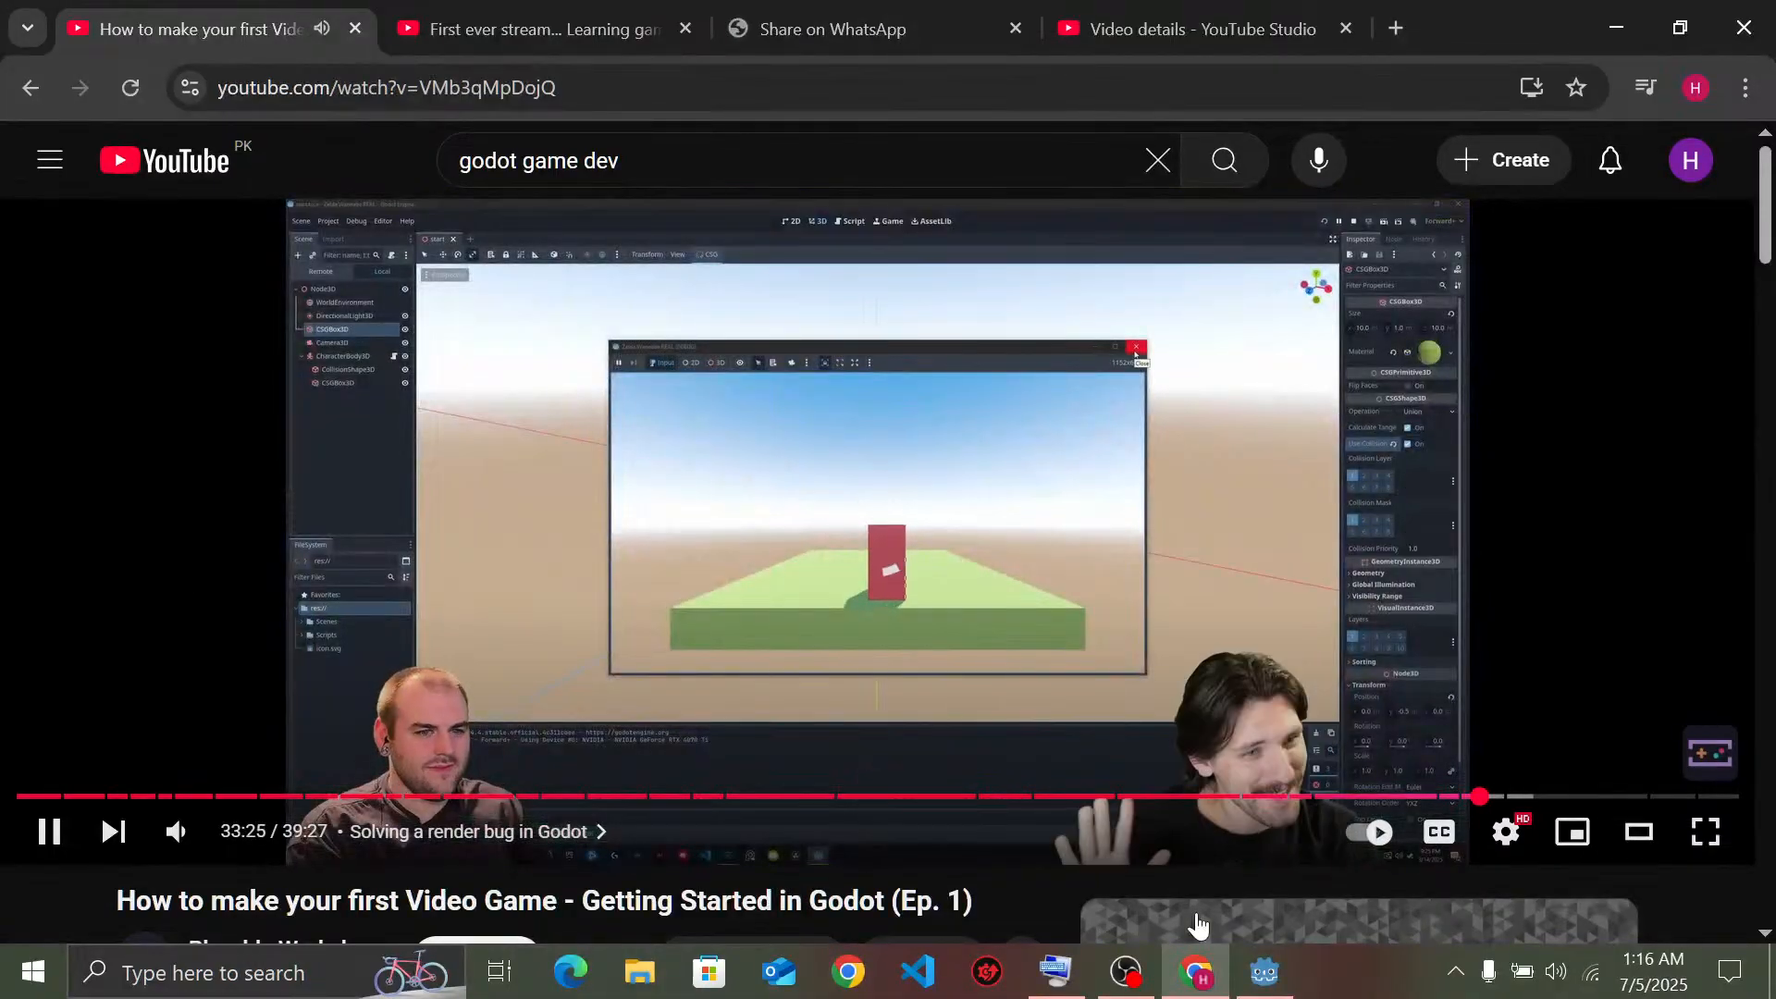
{"action": "key", "text": "Right"}
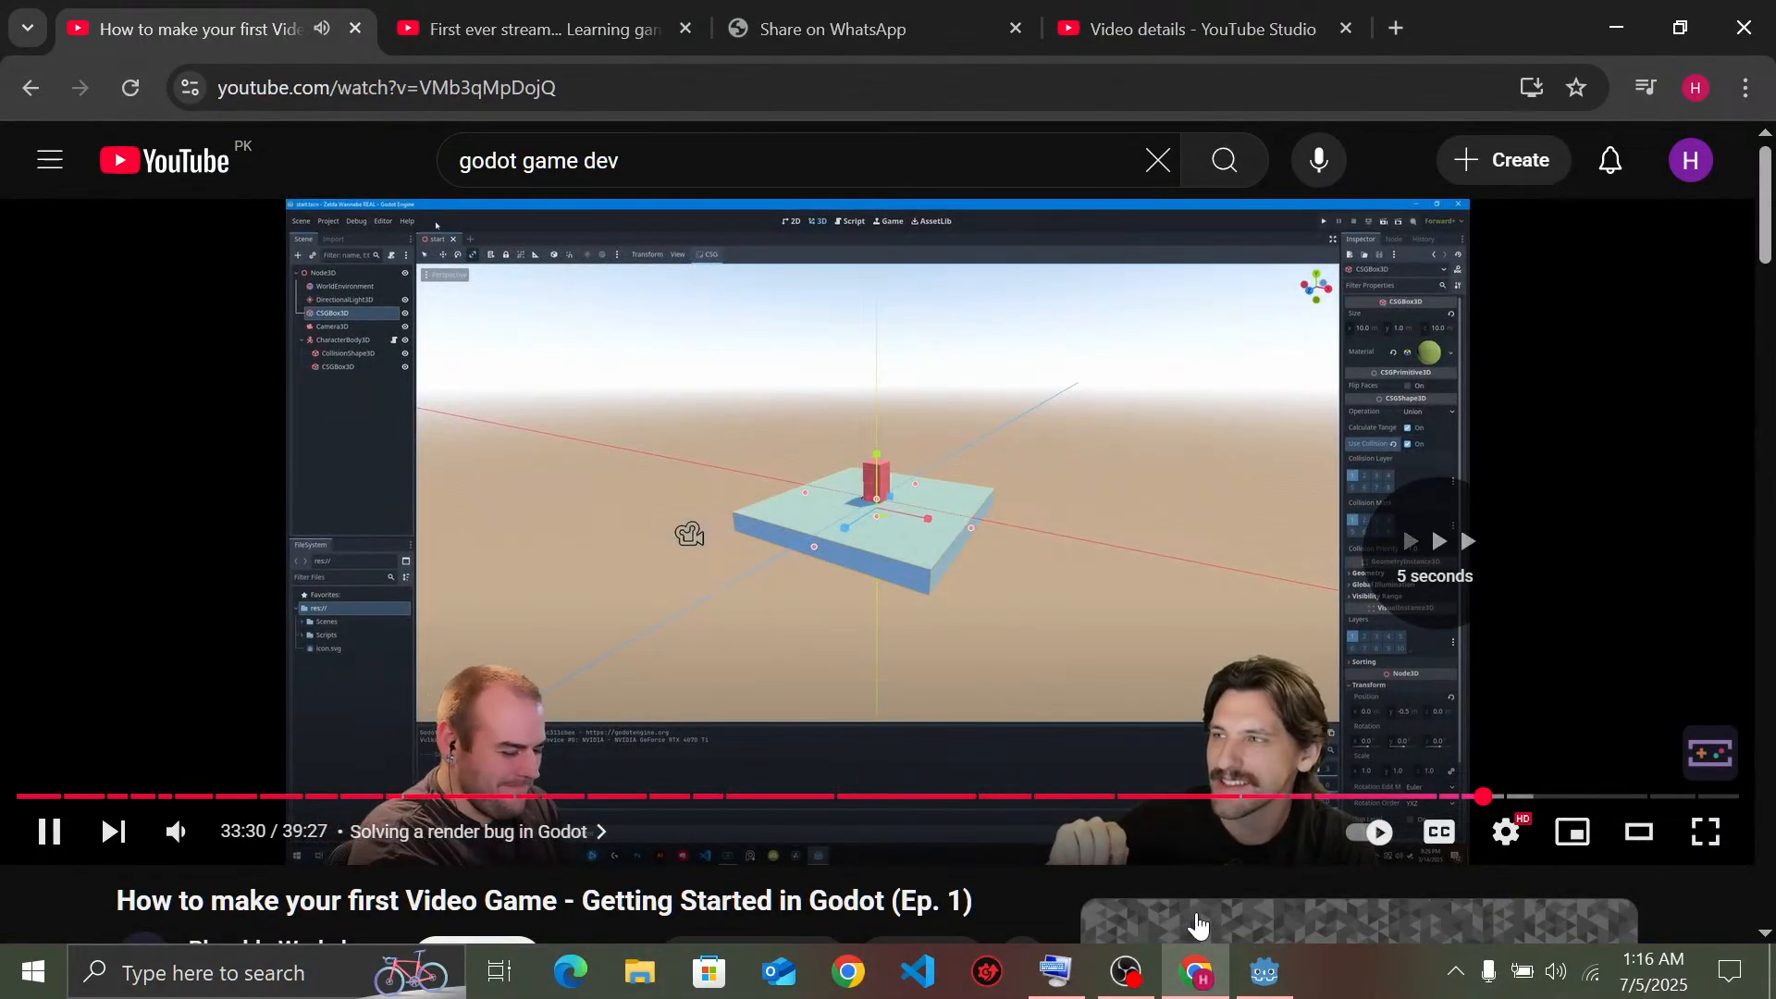
{"action": "key", "text": "Right"}
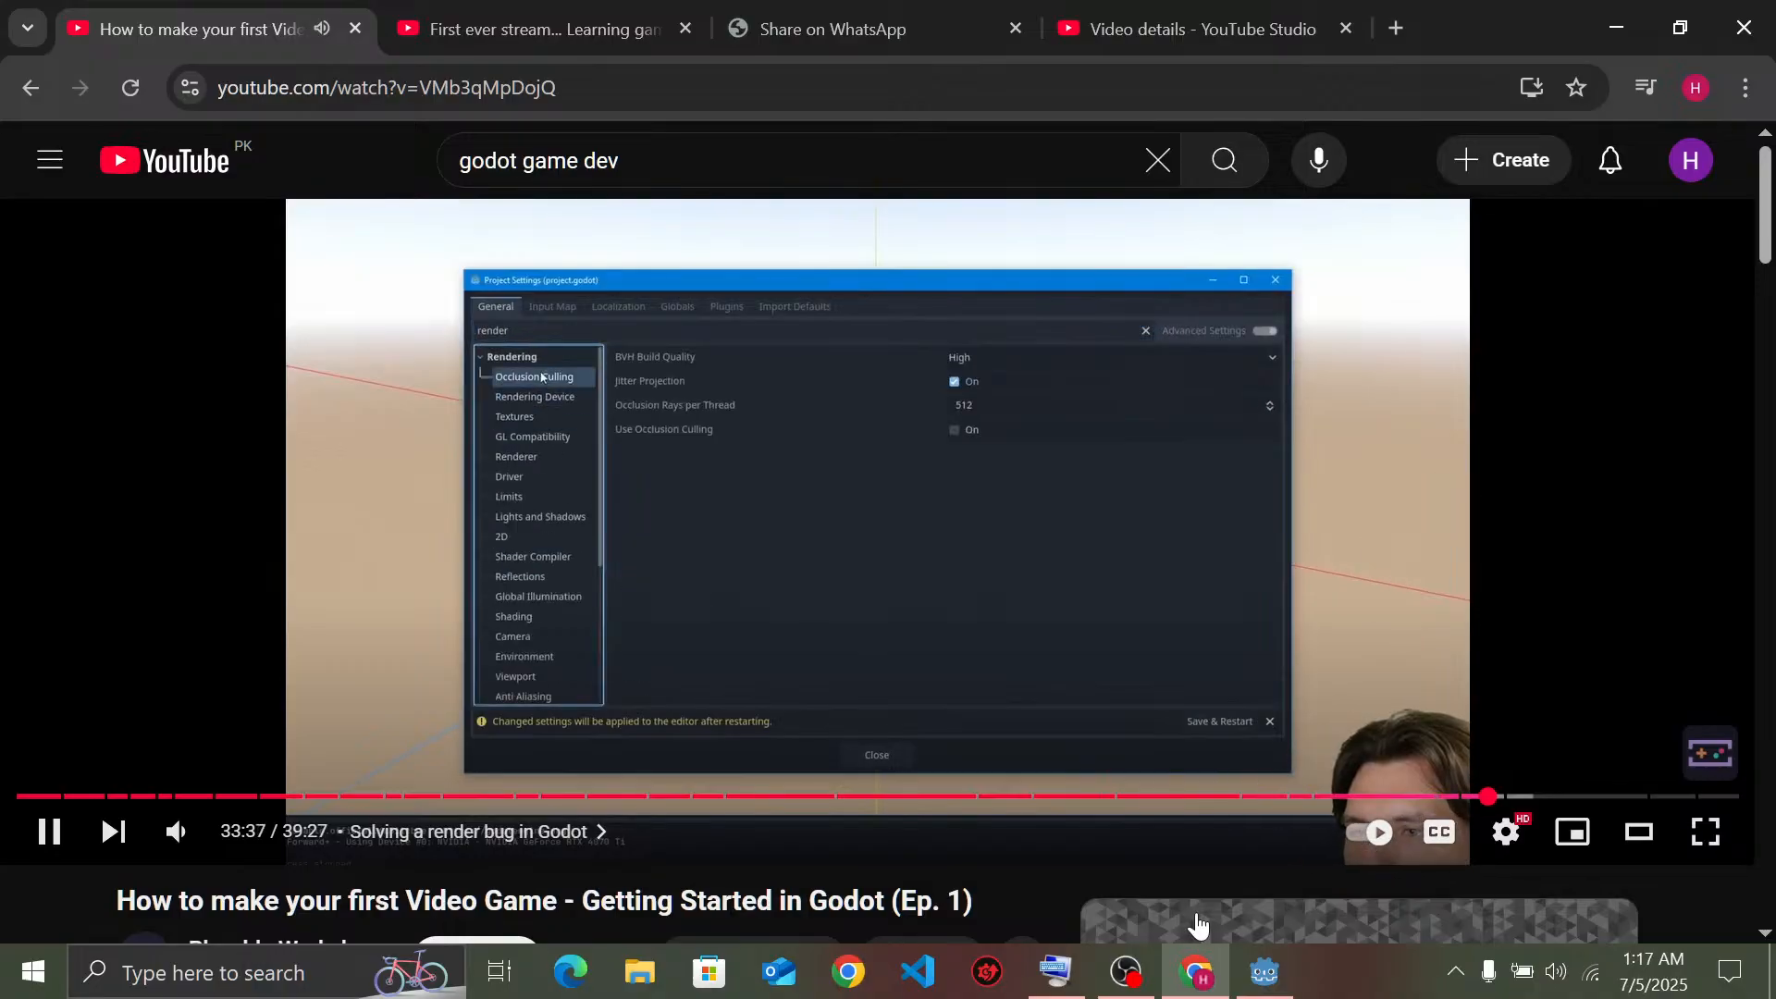
{"action": "key", "text": "space"}
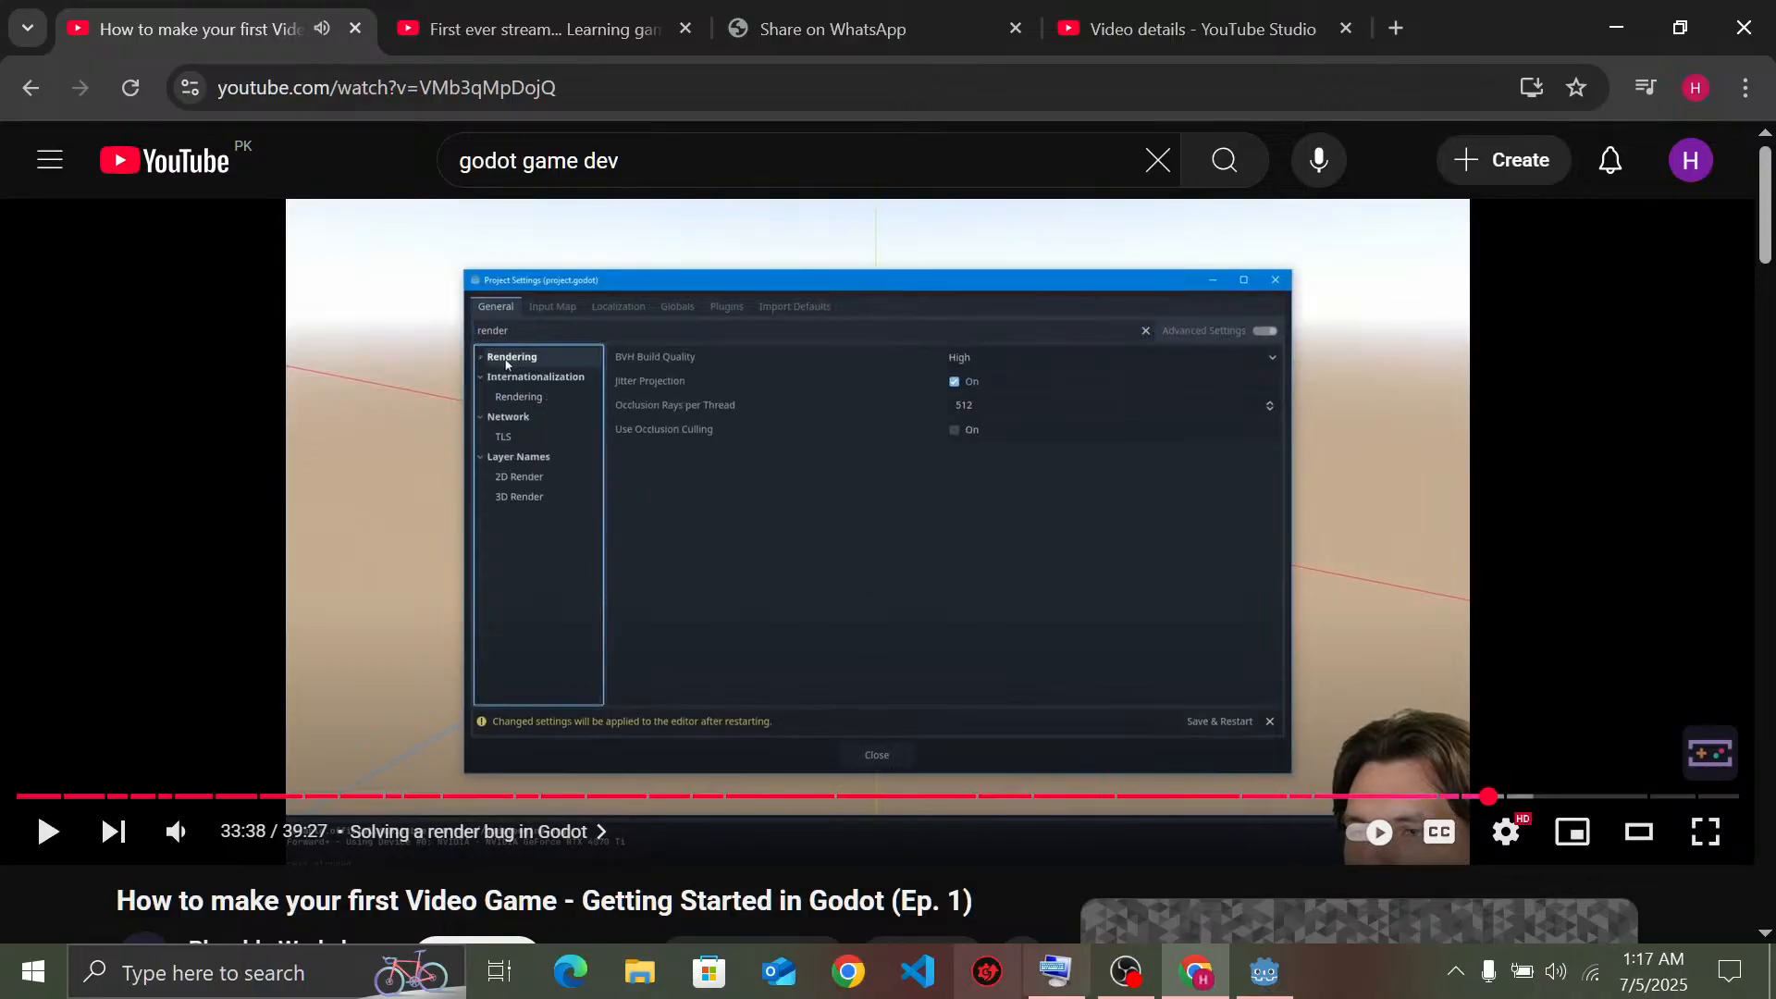
Switch to Godot, filter the project settings by "render" and set the Rendering Device's driver.windows to d3d12
{"action": "left_click", "coordinate": [1265, 971]}
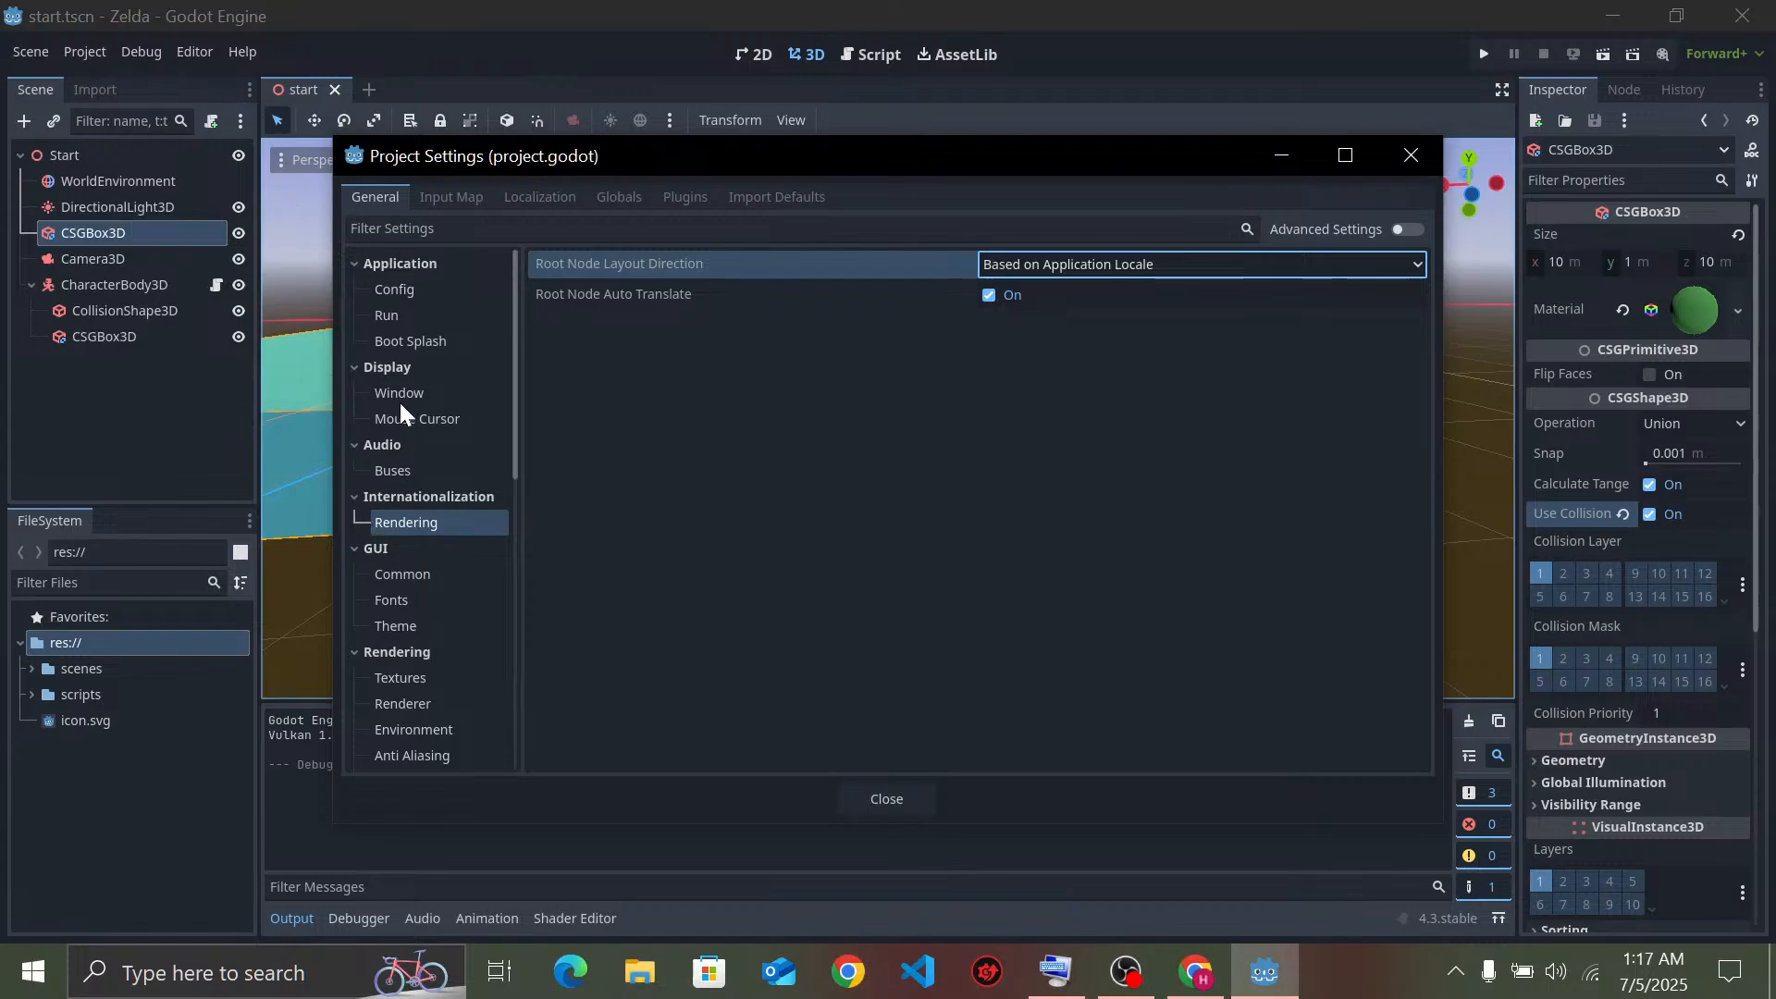
{"action": "left_click", "coordinate": [795, 228]}
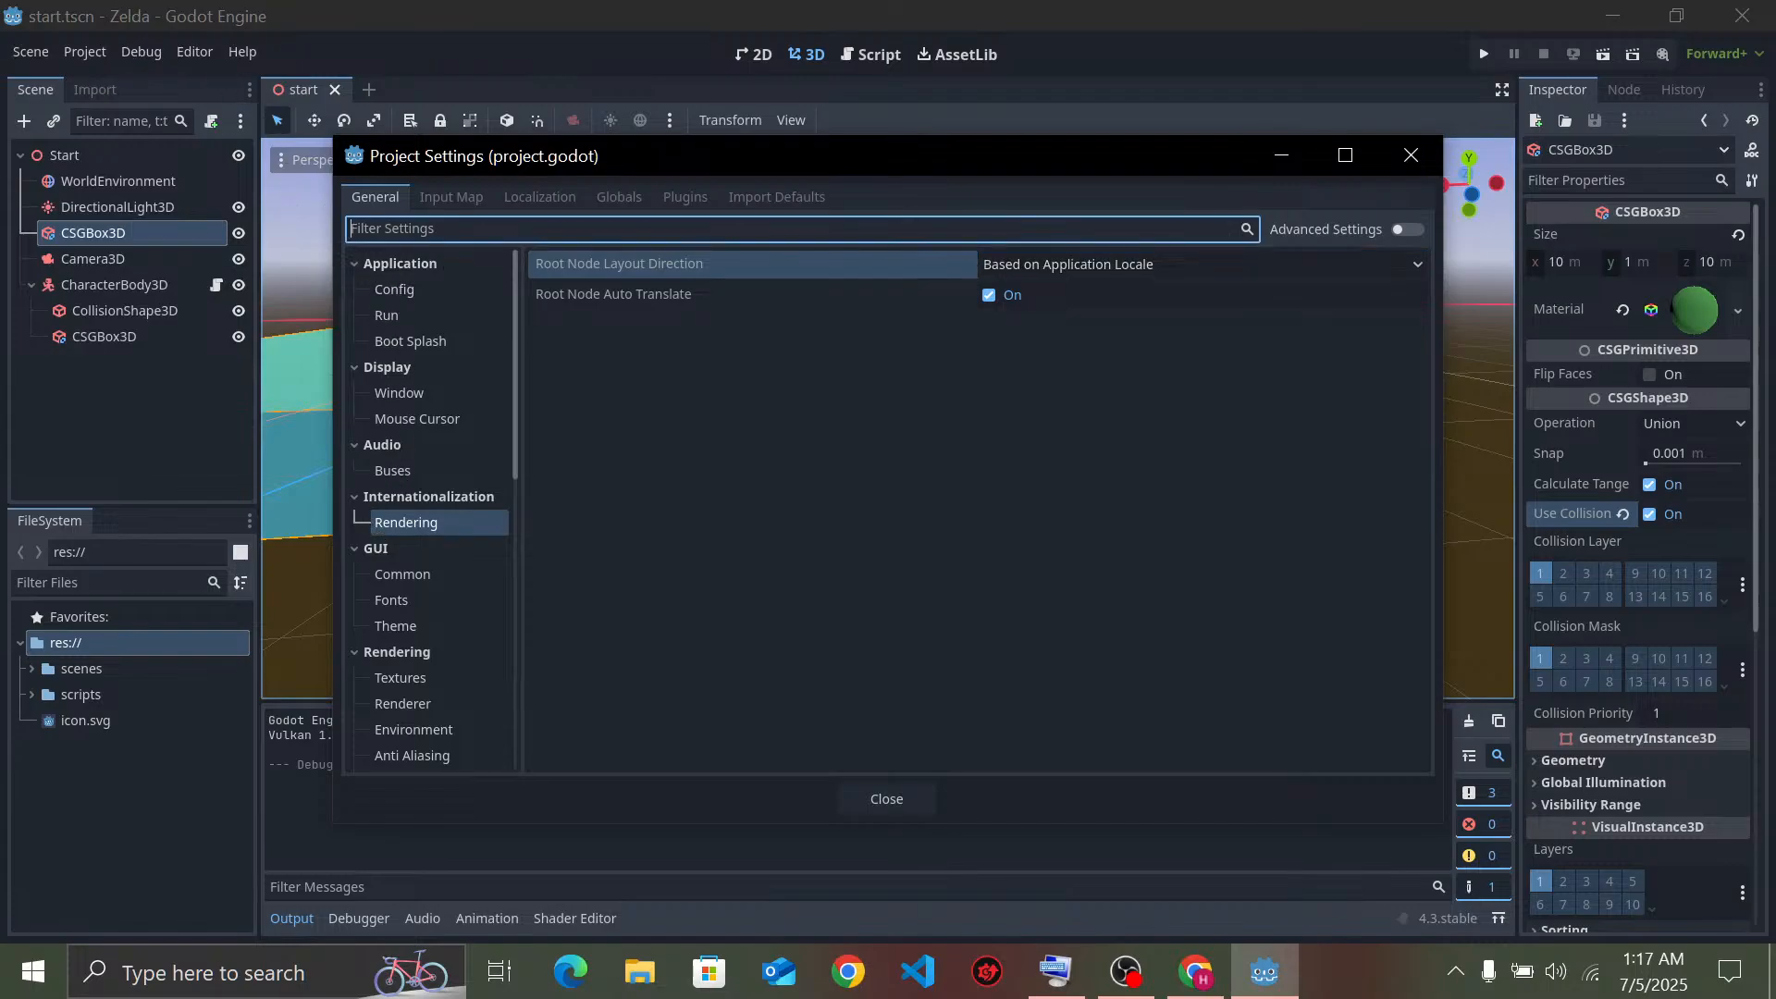
{"action": "type", "text": "render"}
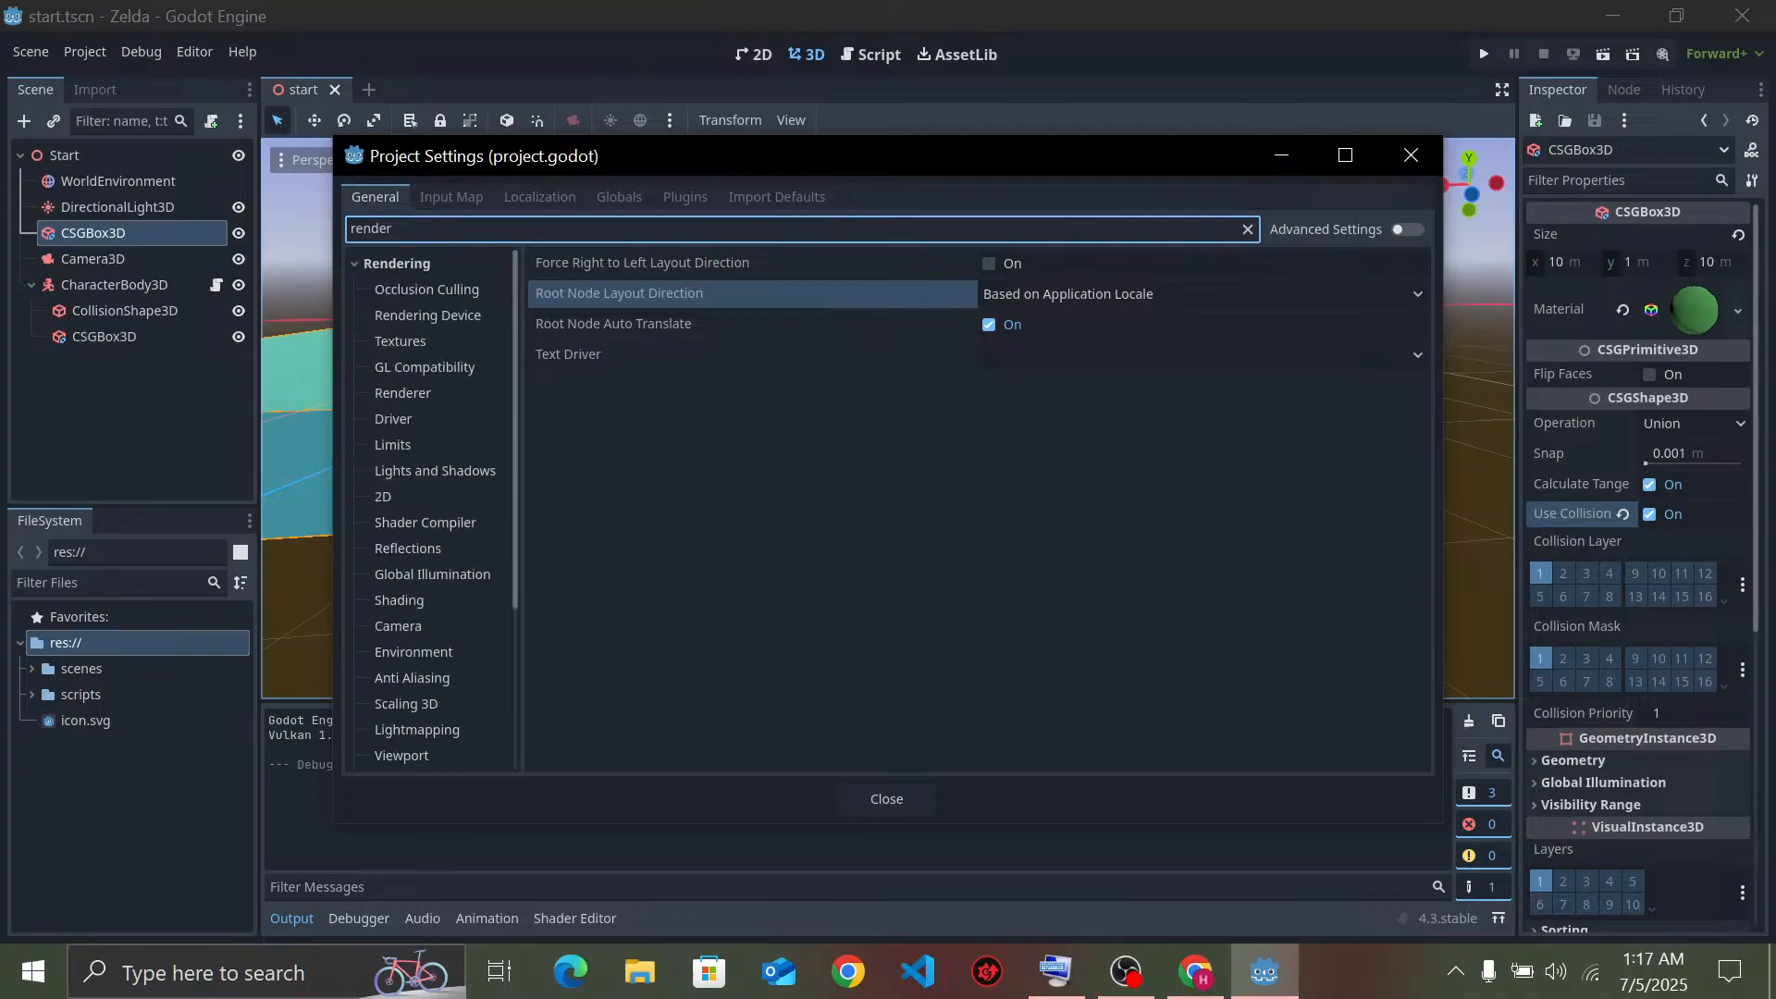
{"action": "left_click", "coordinate": [403, 319]}
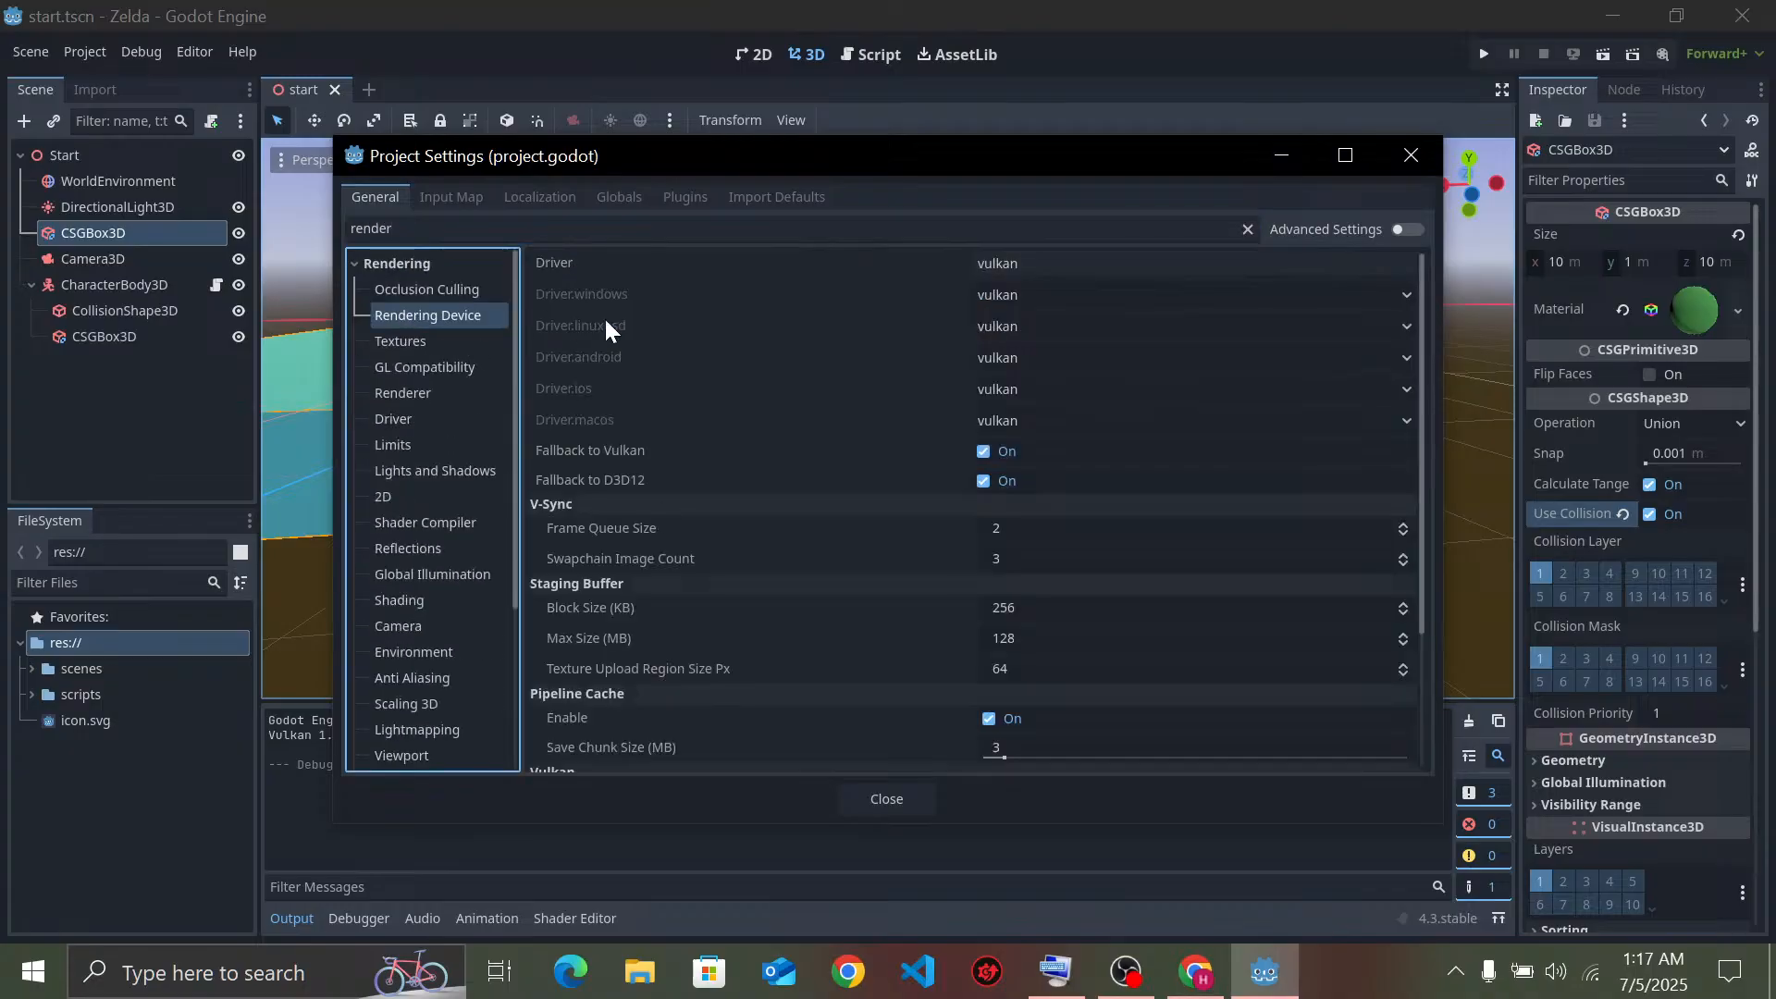
{"action": "left_click", "coordinate": [1097, 298]}
{"action": "left_click", "coordinate": [1084, 296]}
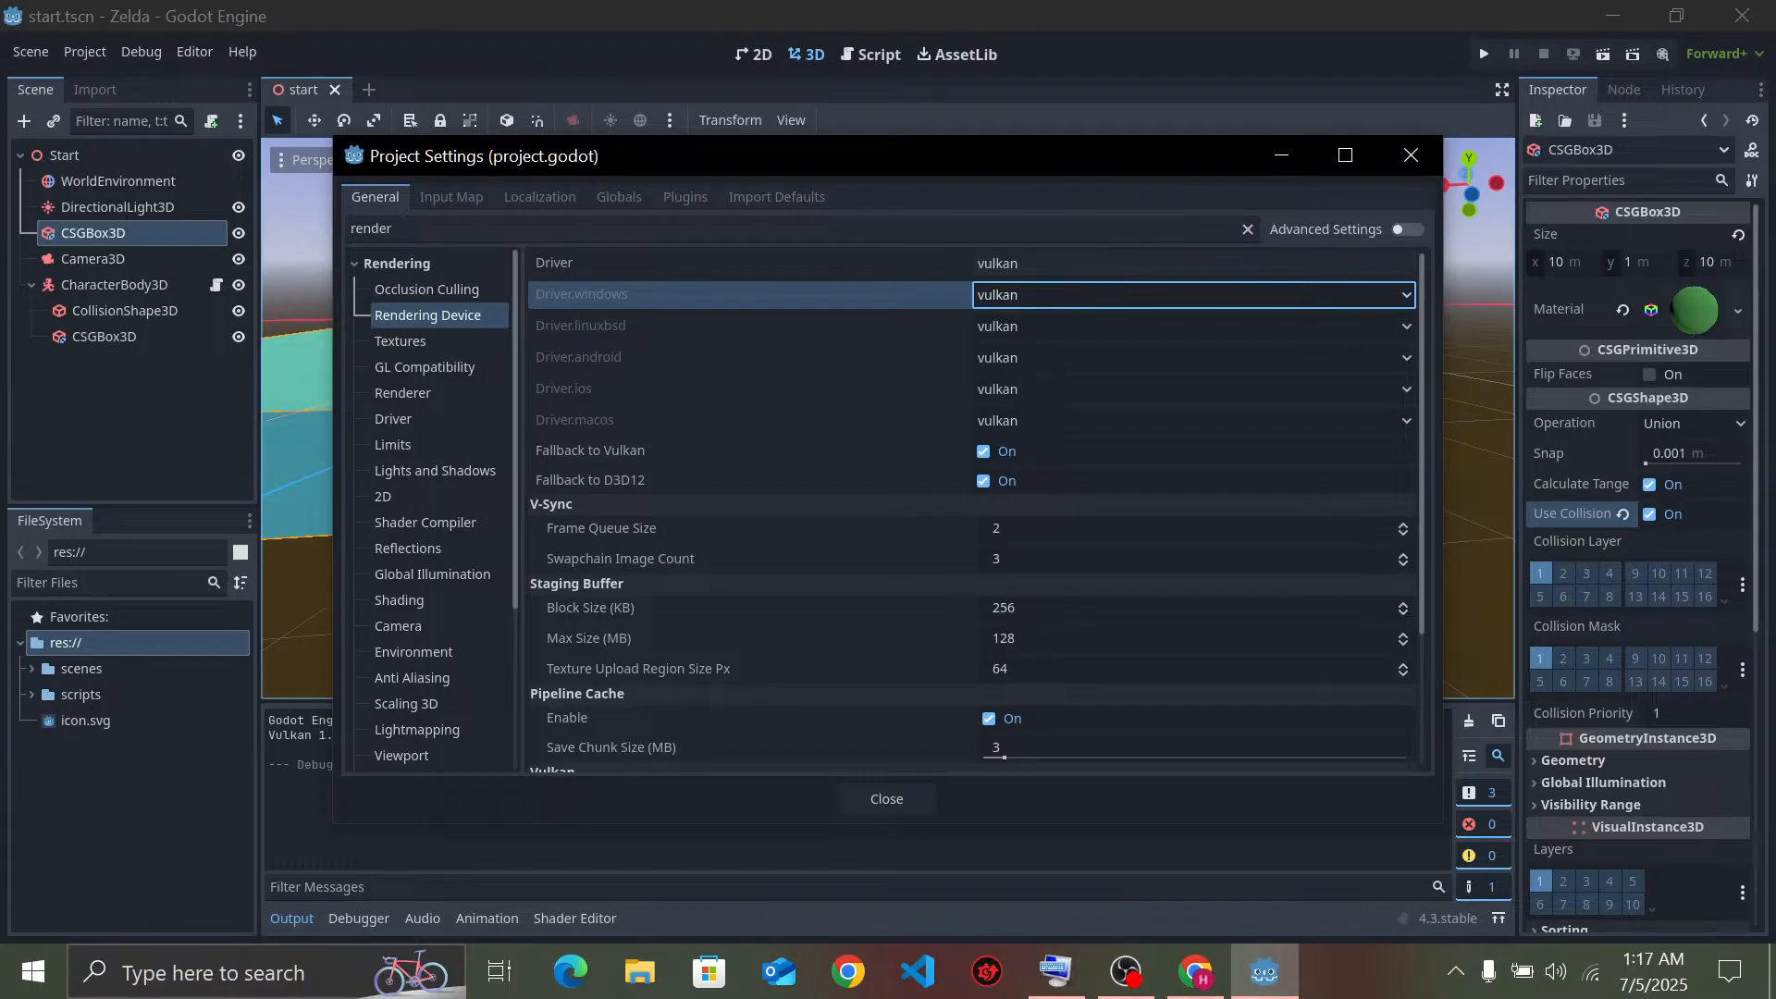
{"action": "left_click", "coordinate": [1093, 297]}
{"action": "left_click", "coordinate": [1014, 351]}
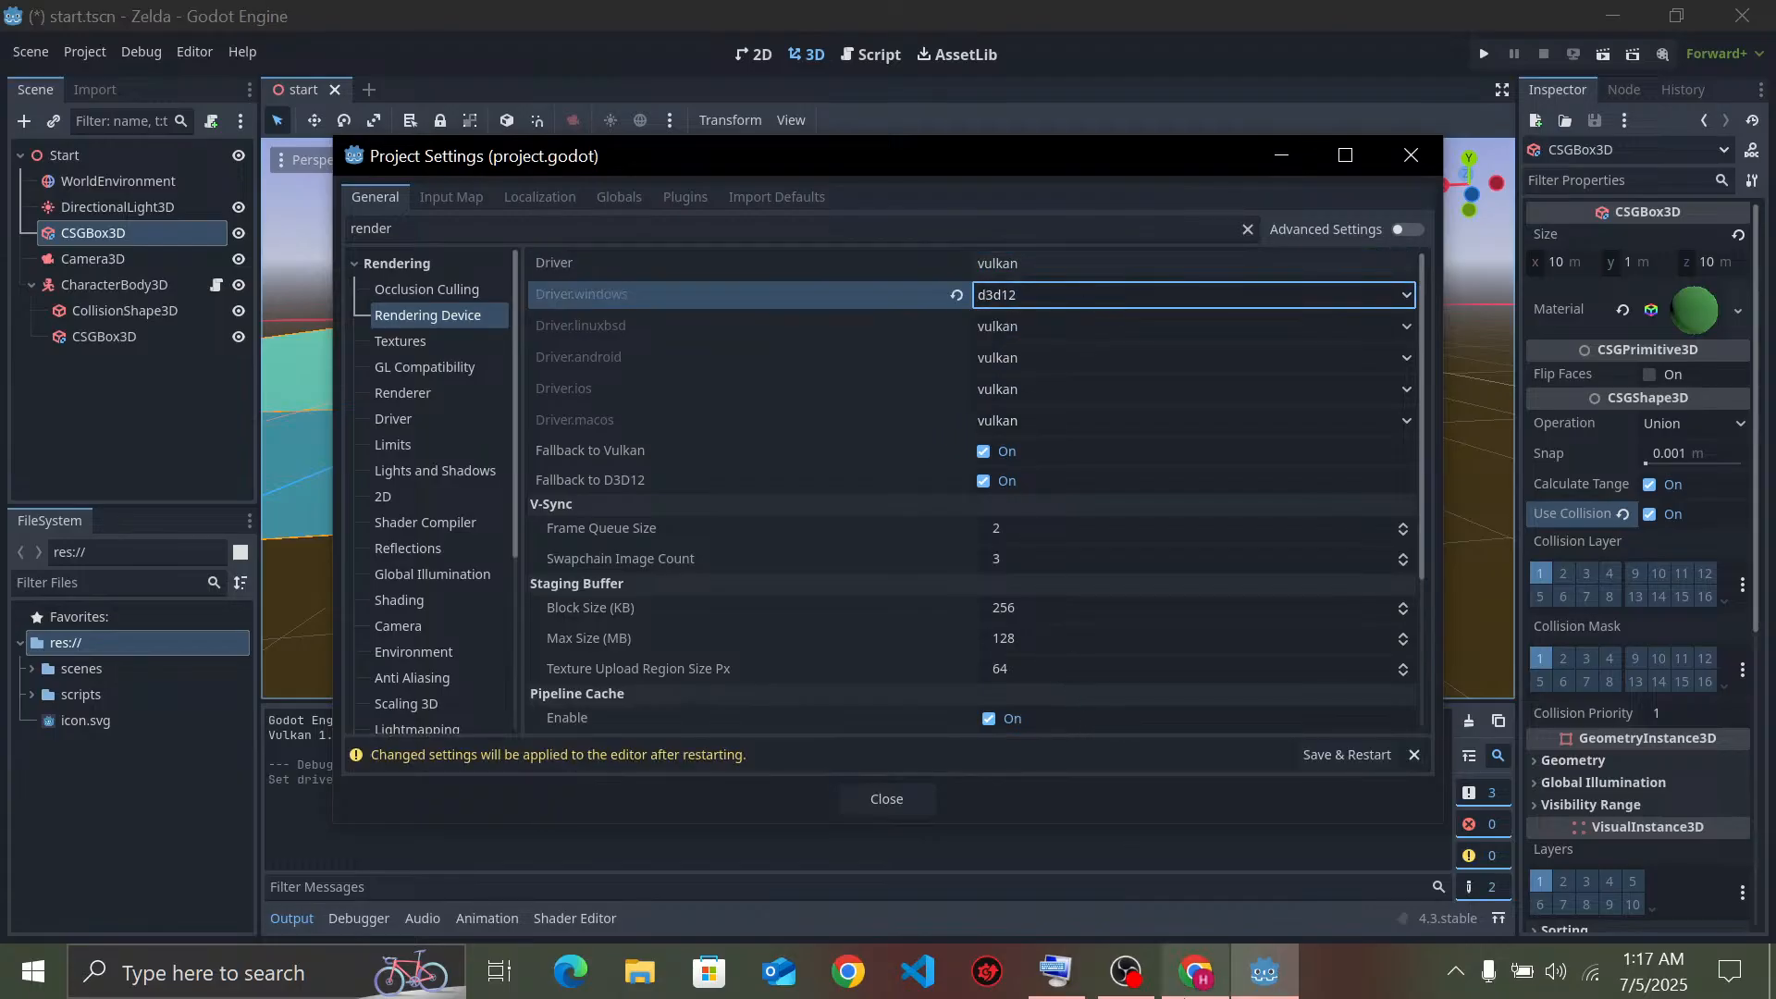
Switch to Chrome and watch how the tutorial applies the d3d12 driver change
{"action": "left_click", "coordinate": [1203, 983]}
{"action": "left_click", "coordinate": [967, 615]}
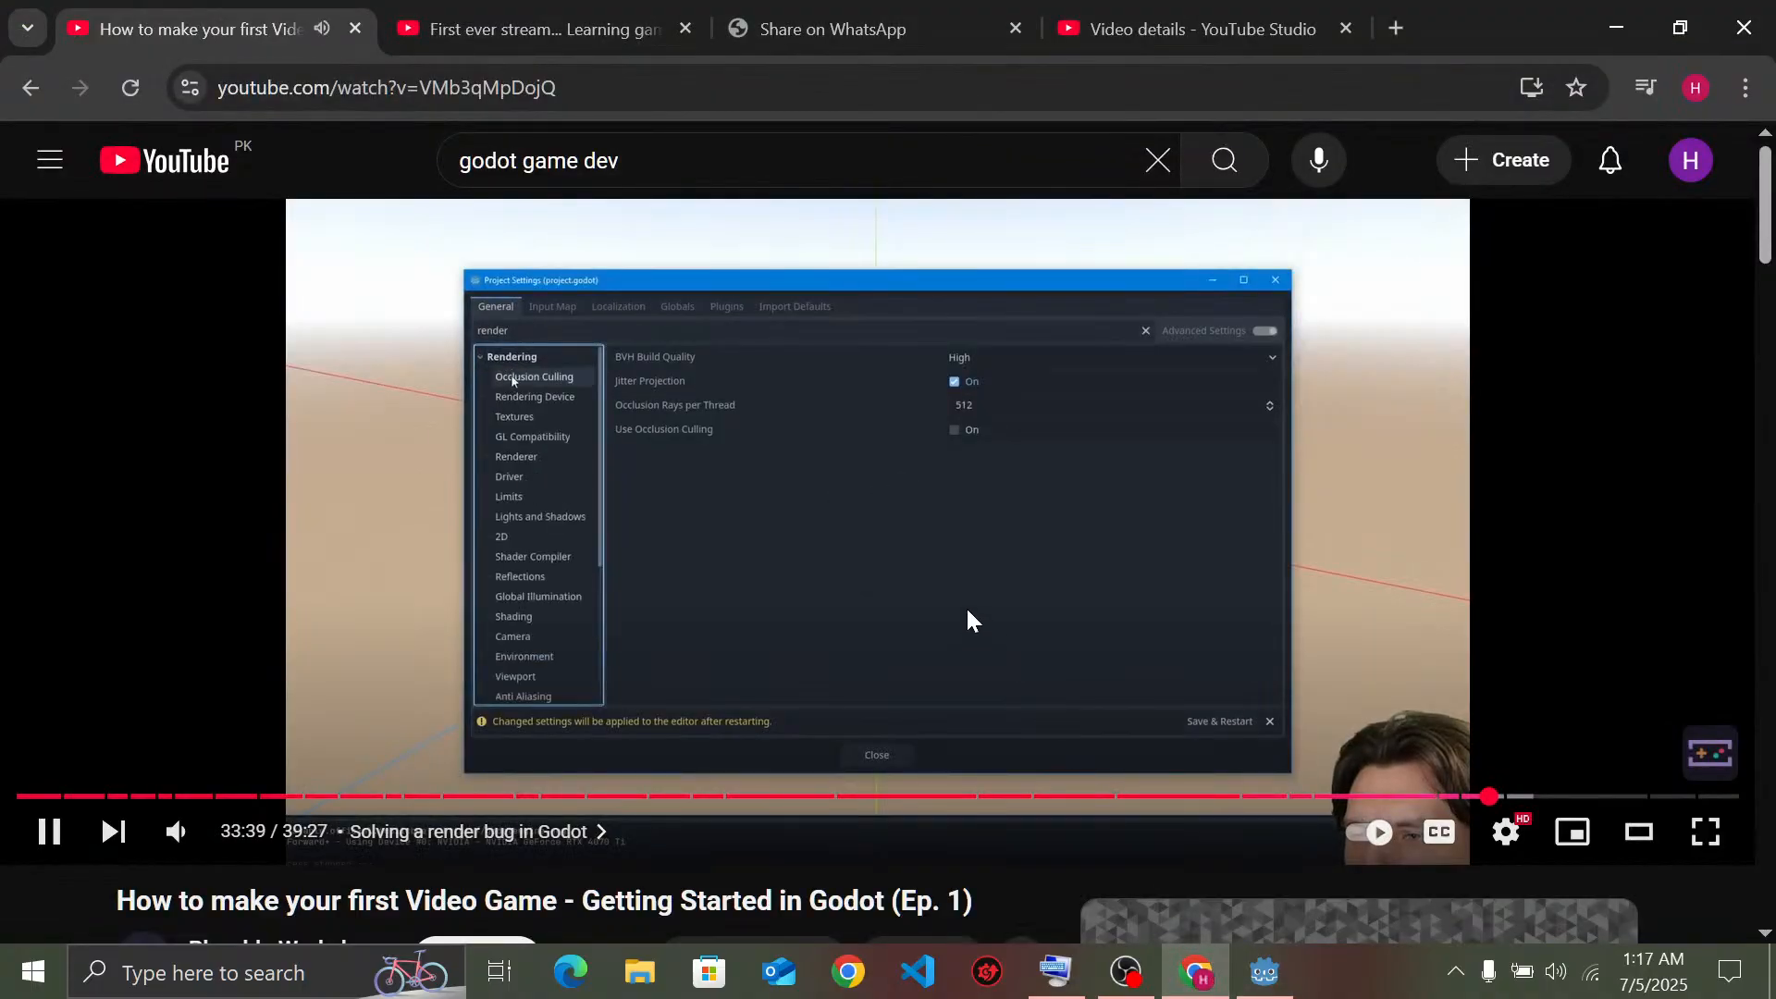
{"action": "key", "text": "Right"}
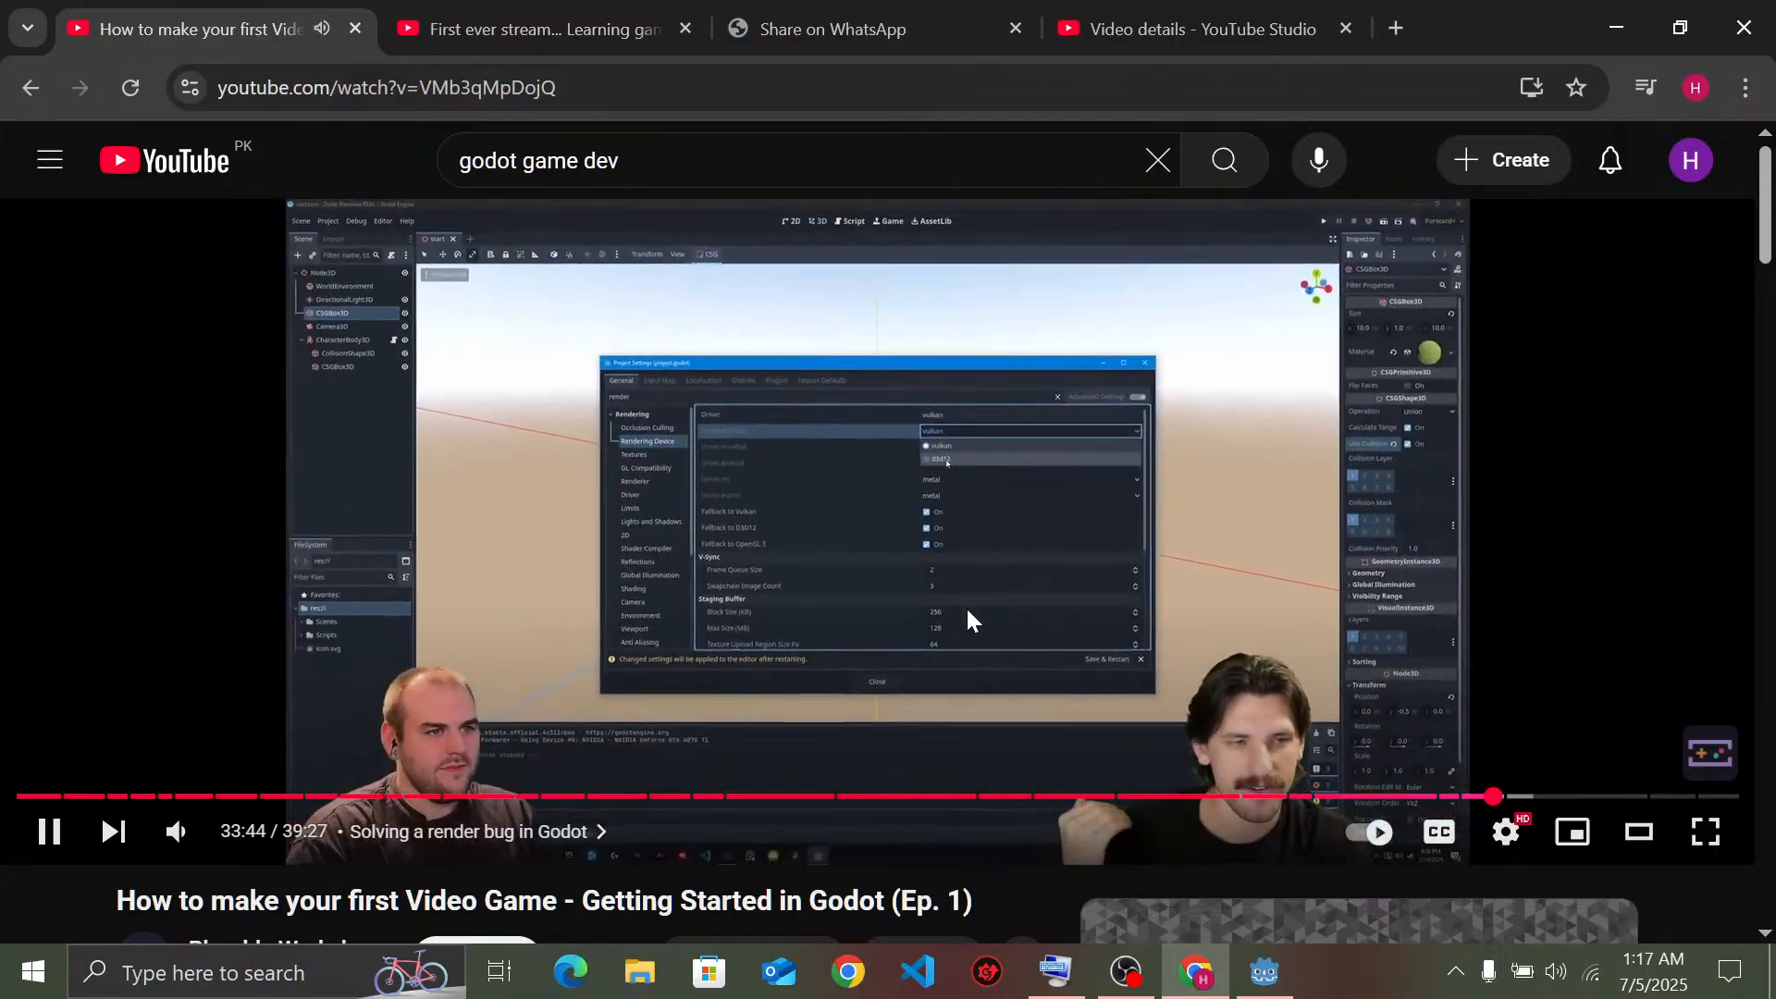
{"action": "left_click", "coordinate": [967, 619]}
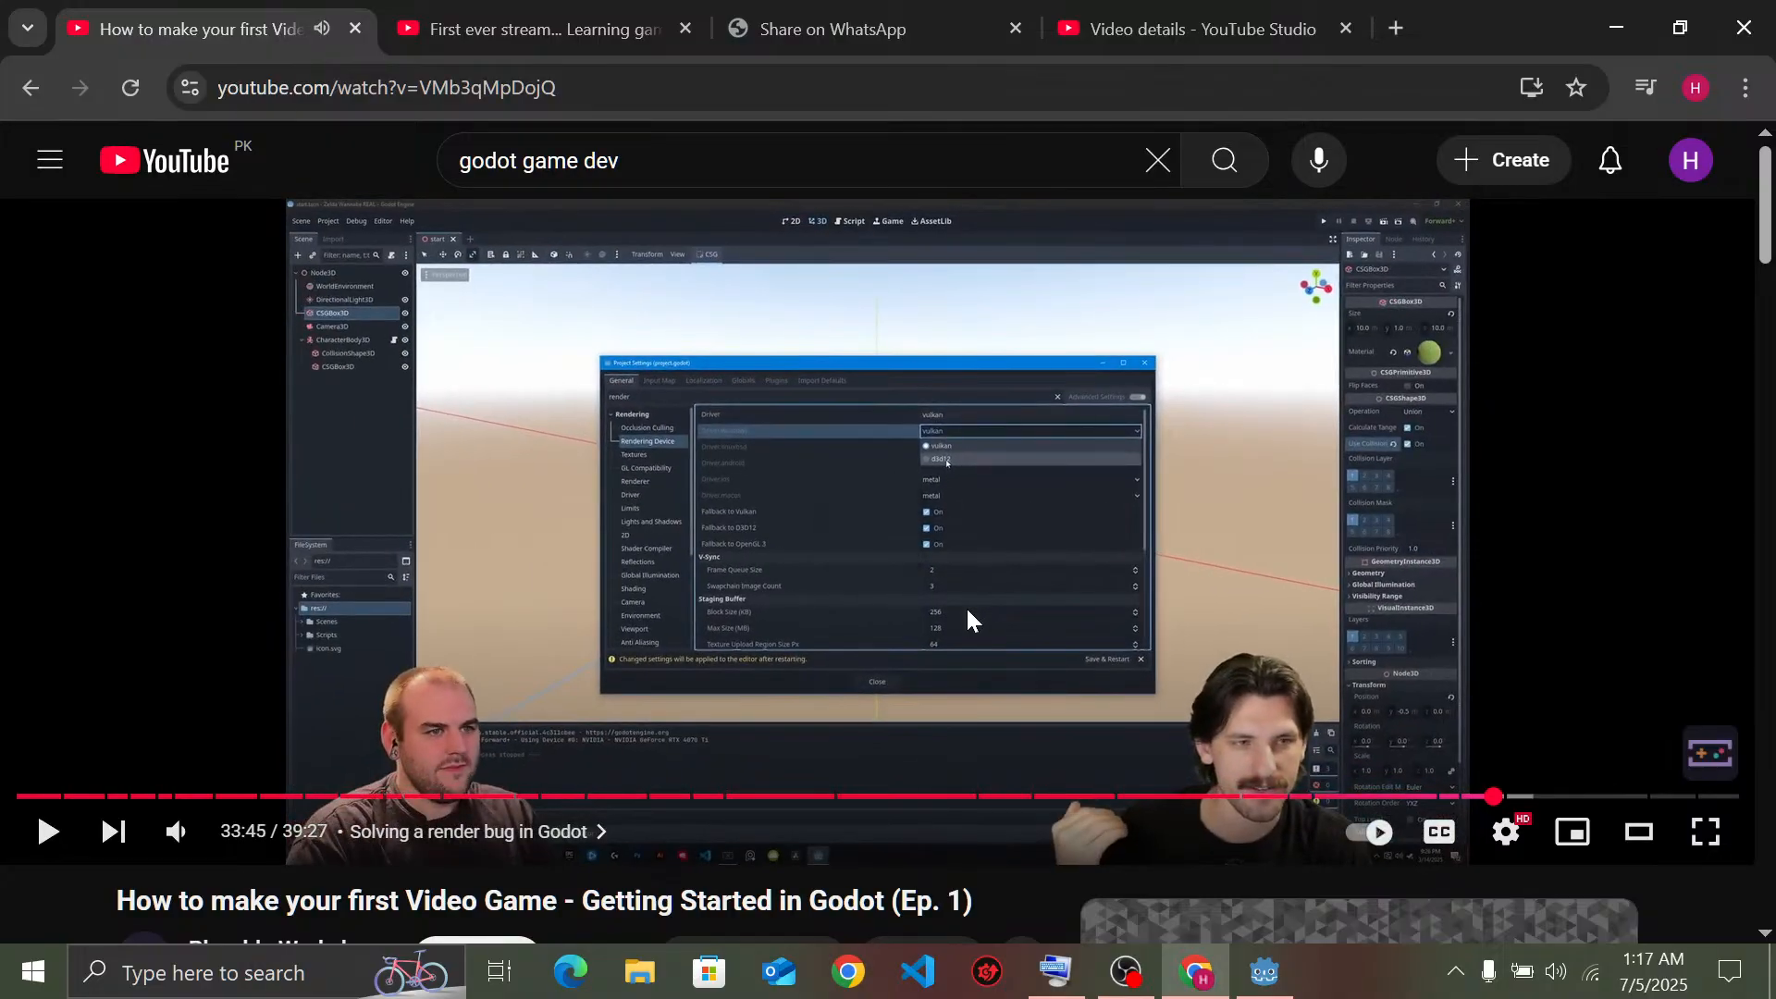
{"action": "left_click", "coordinate": [968, 620]}
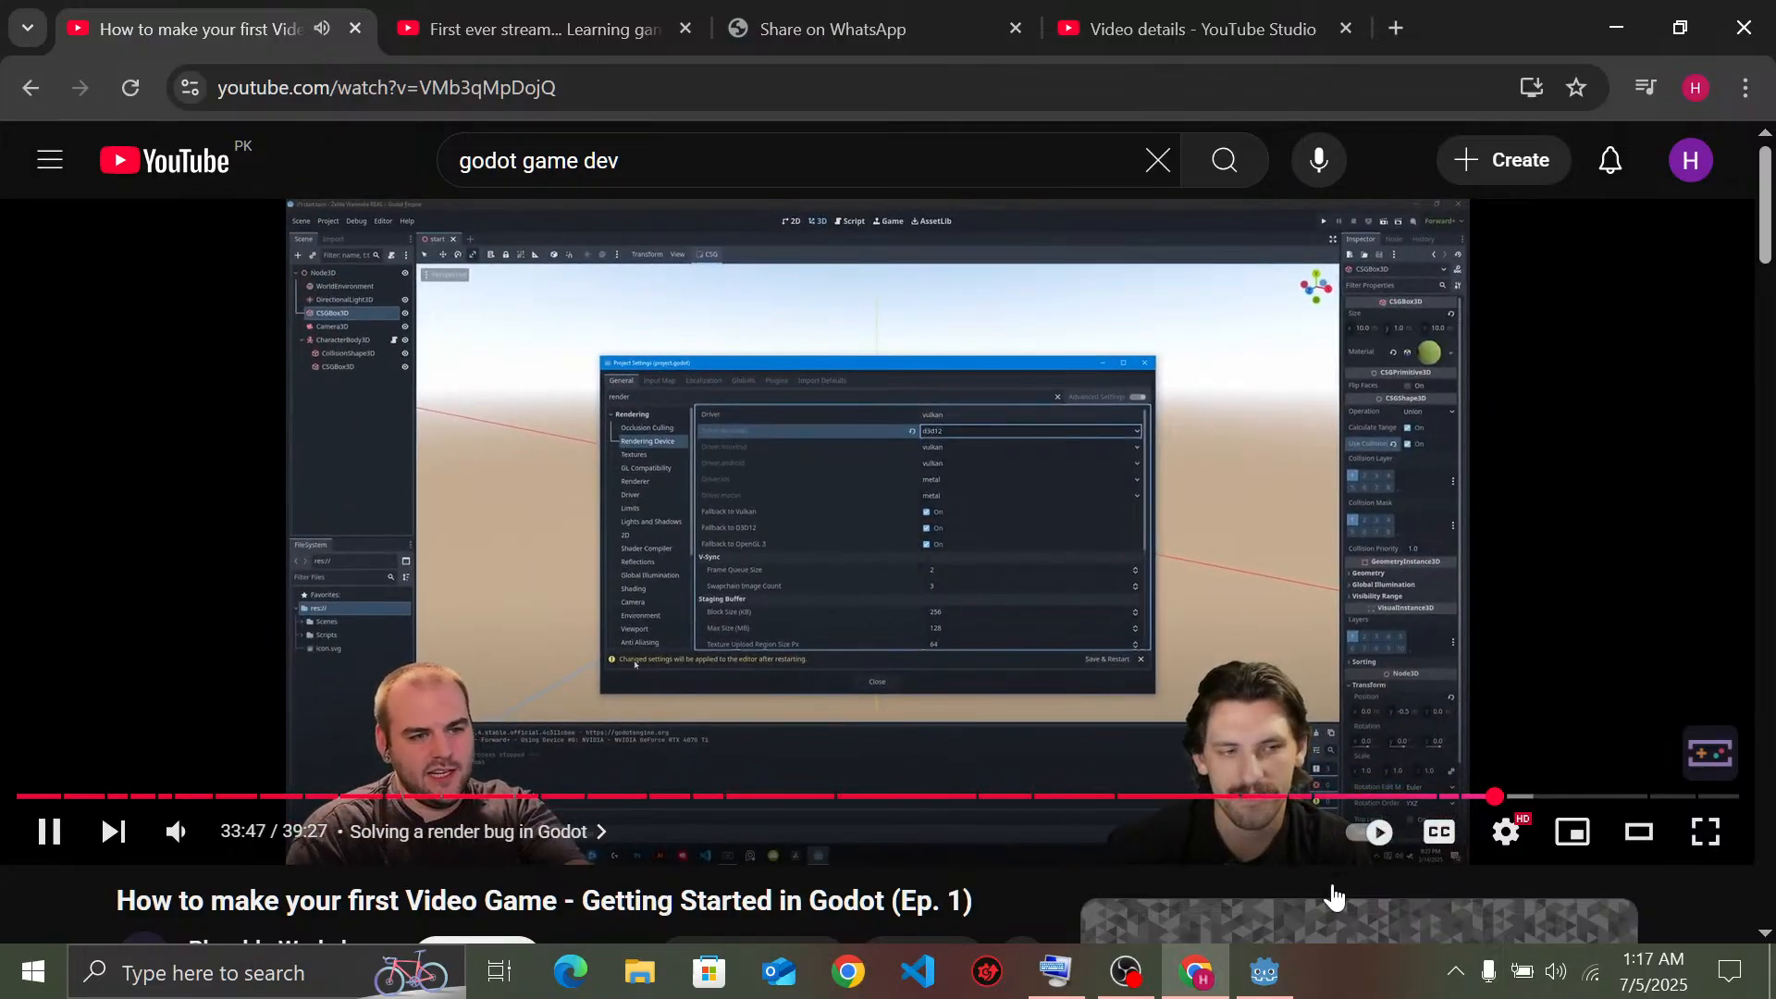
Switch to Godot, save the project settings with an editor restart, and pause the tutorial in Chrome meanwhile
{"action": "mouse_move", "coordinate": [1273, 974]}
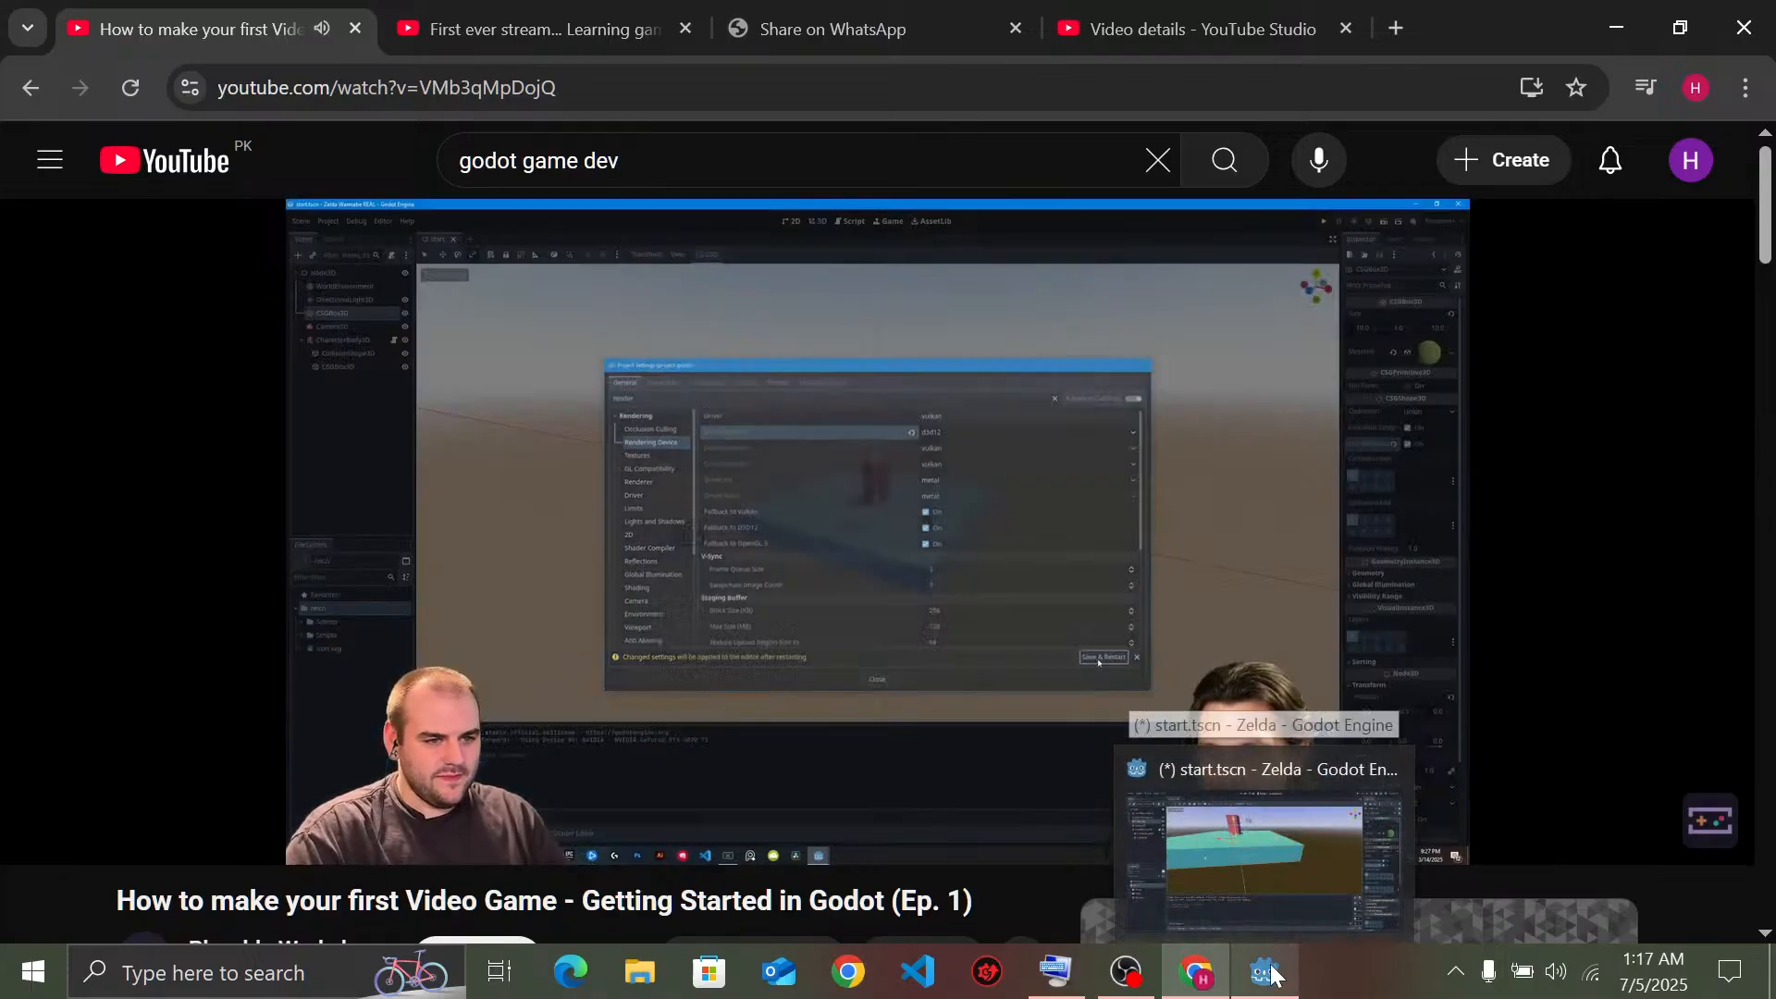
{"action": "left_click", "coordinate": [1300, 843]}
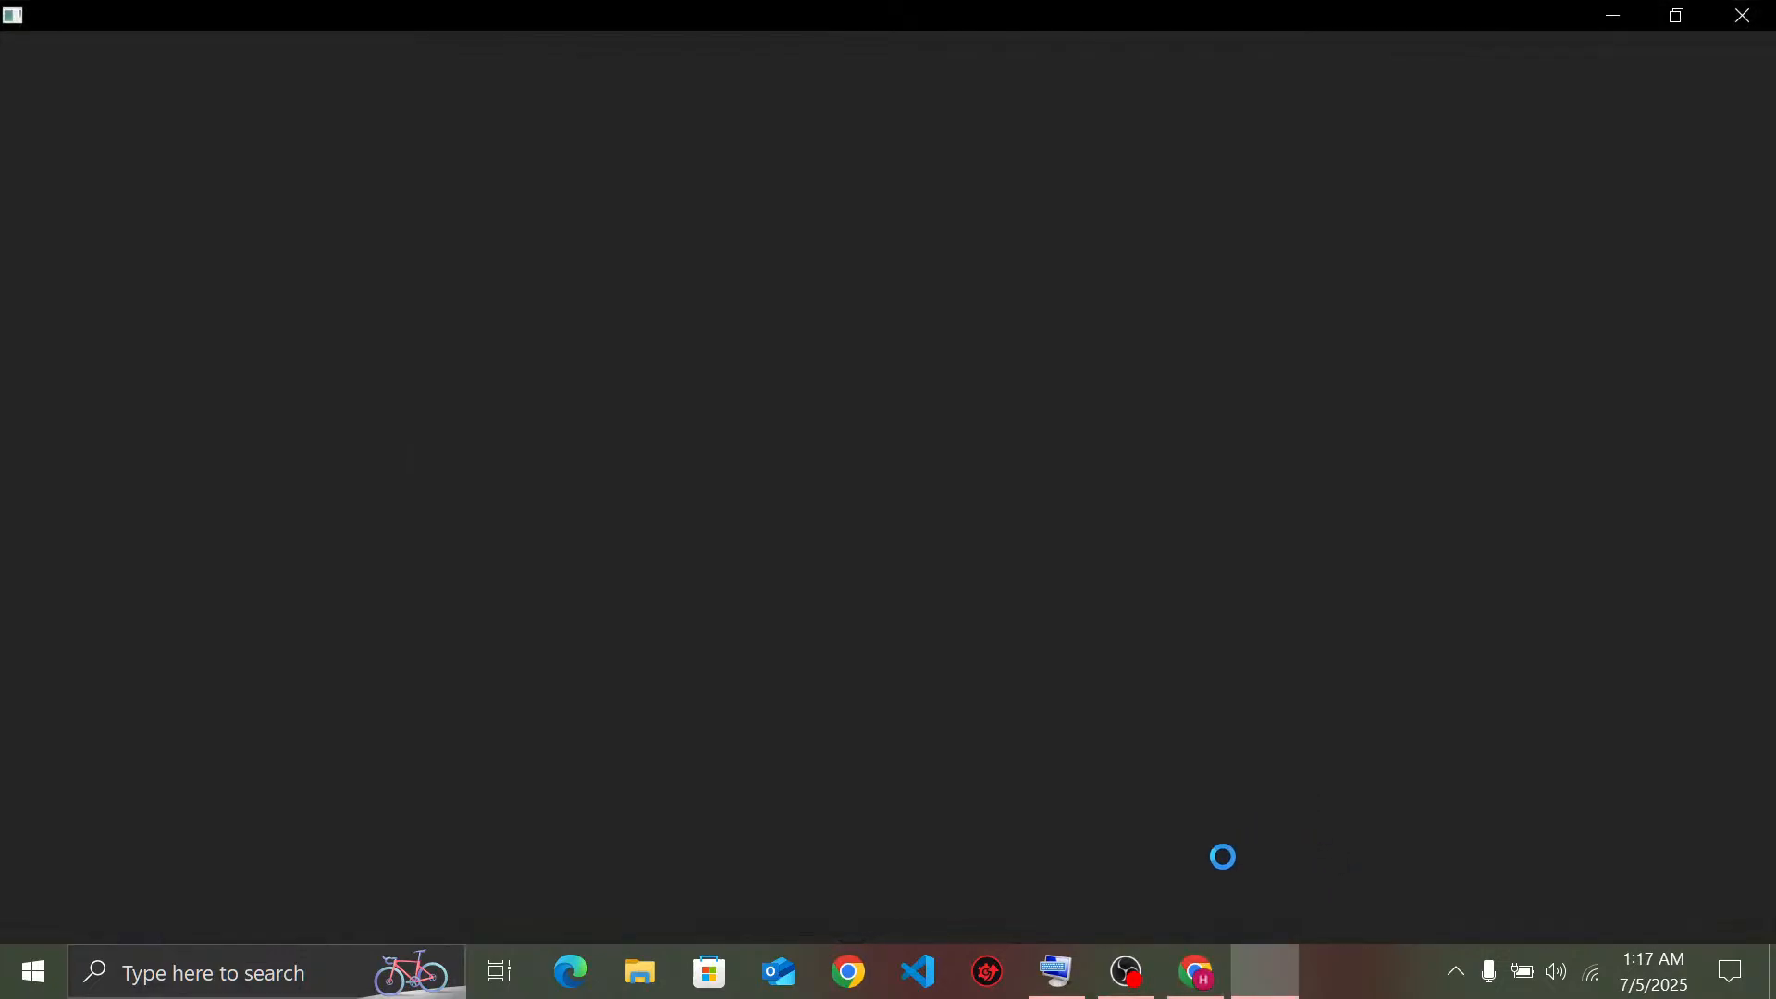
{"action": "mouse_move", "coordinate": [1198, 973]}
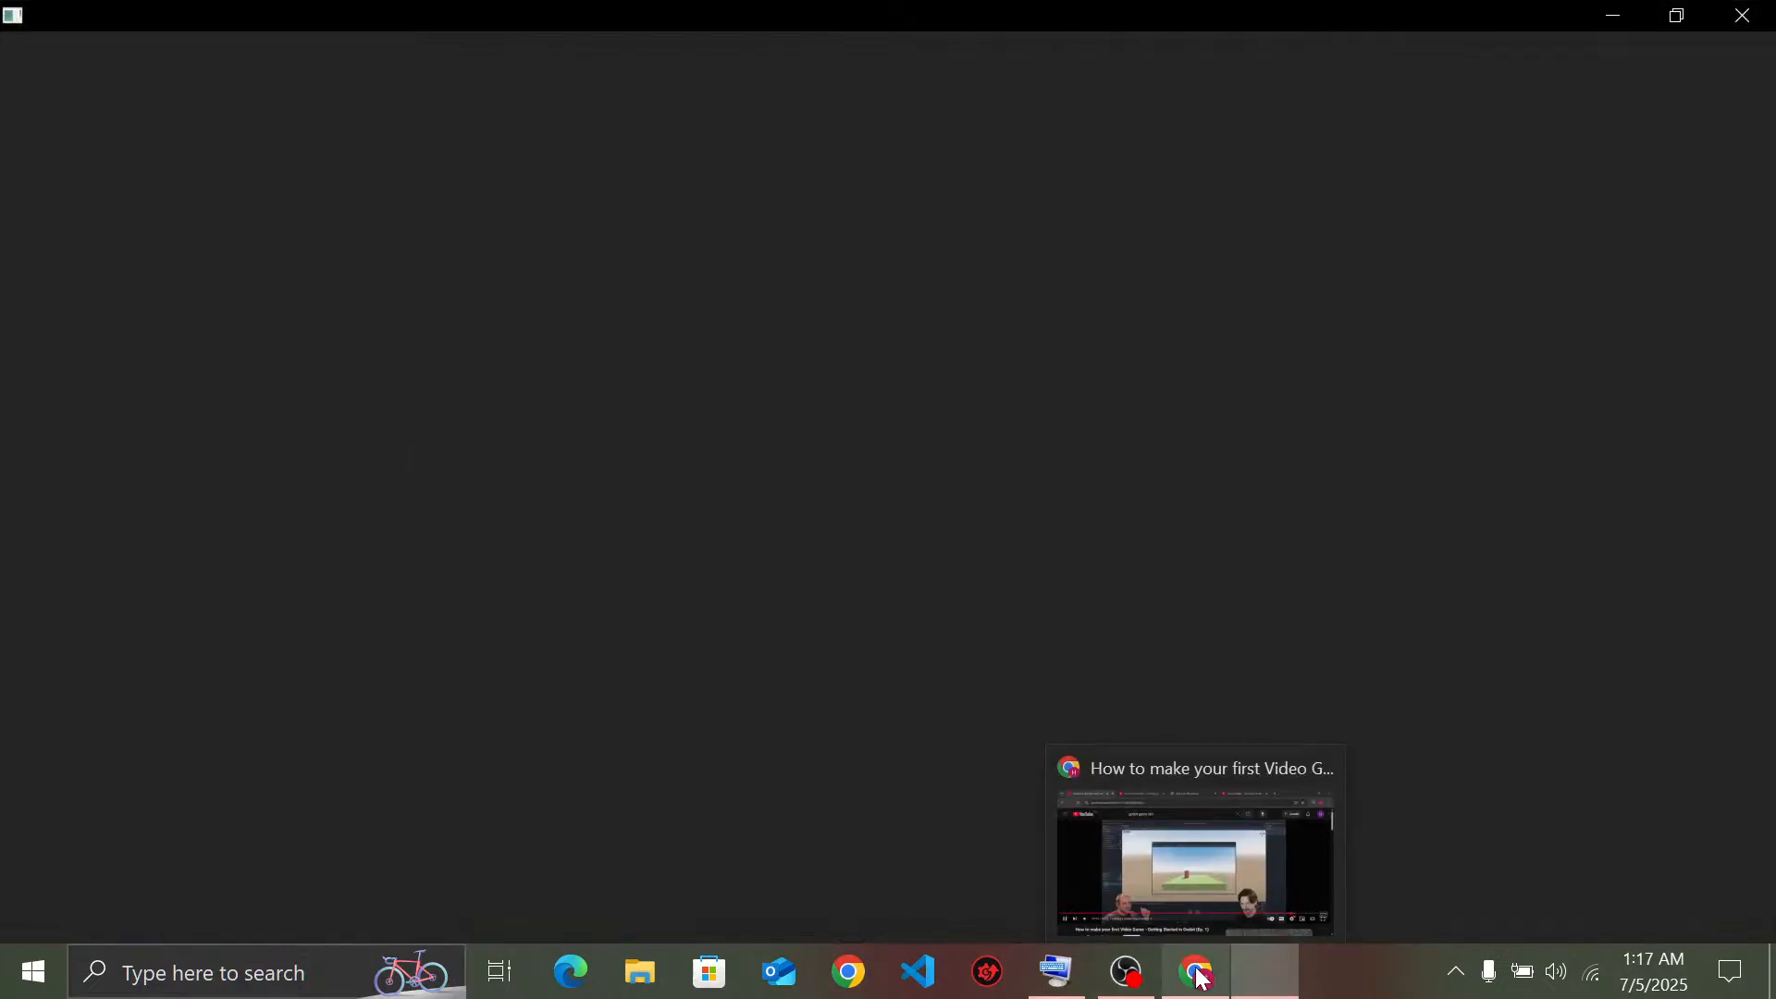
{"action": "left_click", "coordinate": [1198, 973]}
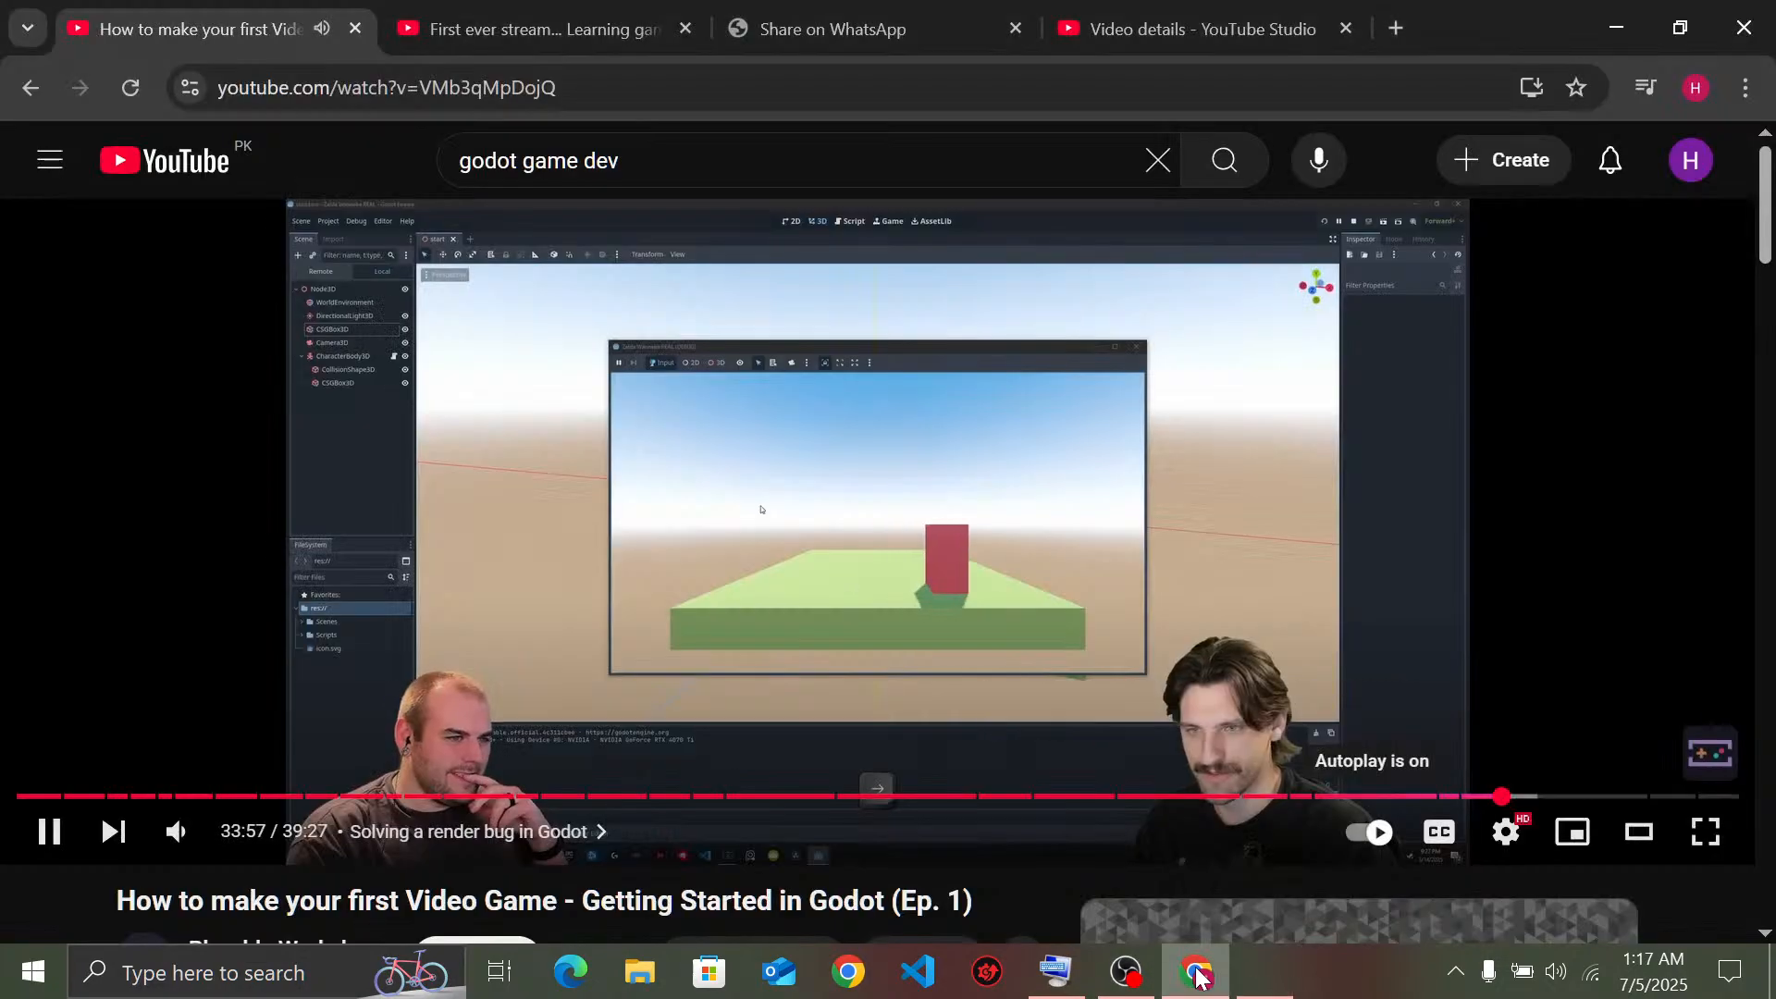
{"action": "key", "text": "space"}
Switch to Godot and run the project, moving the player box in all directions and jumping to test it on the floor
{"action": "left_click", "coordinate": [1274, 972]}
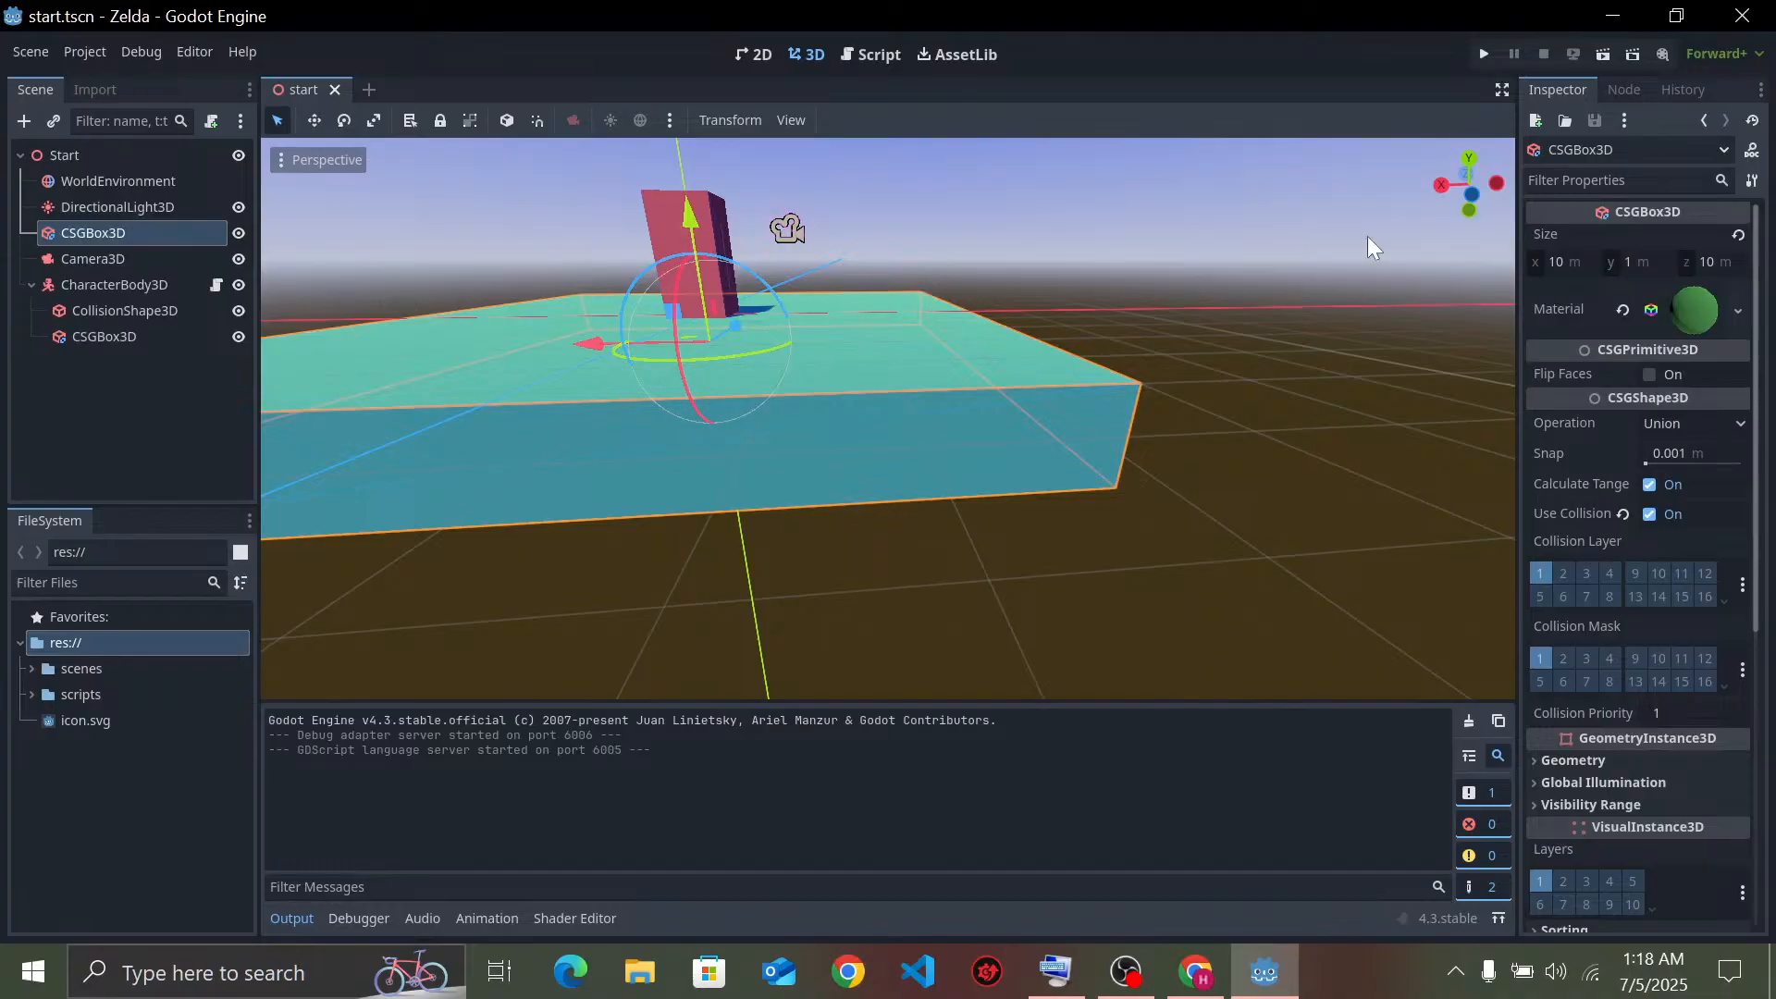
{"action": "left_click", "coordinate": [1486, 54]}
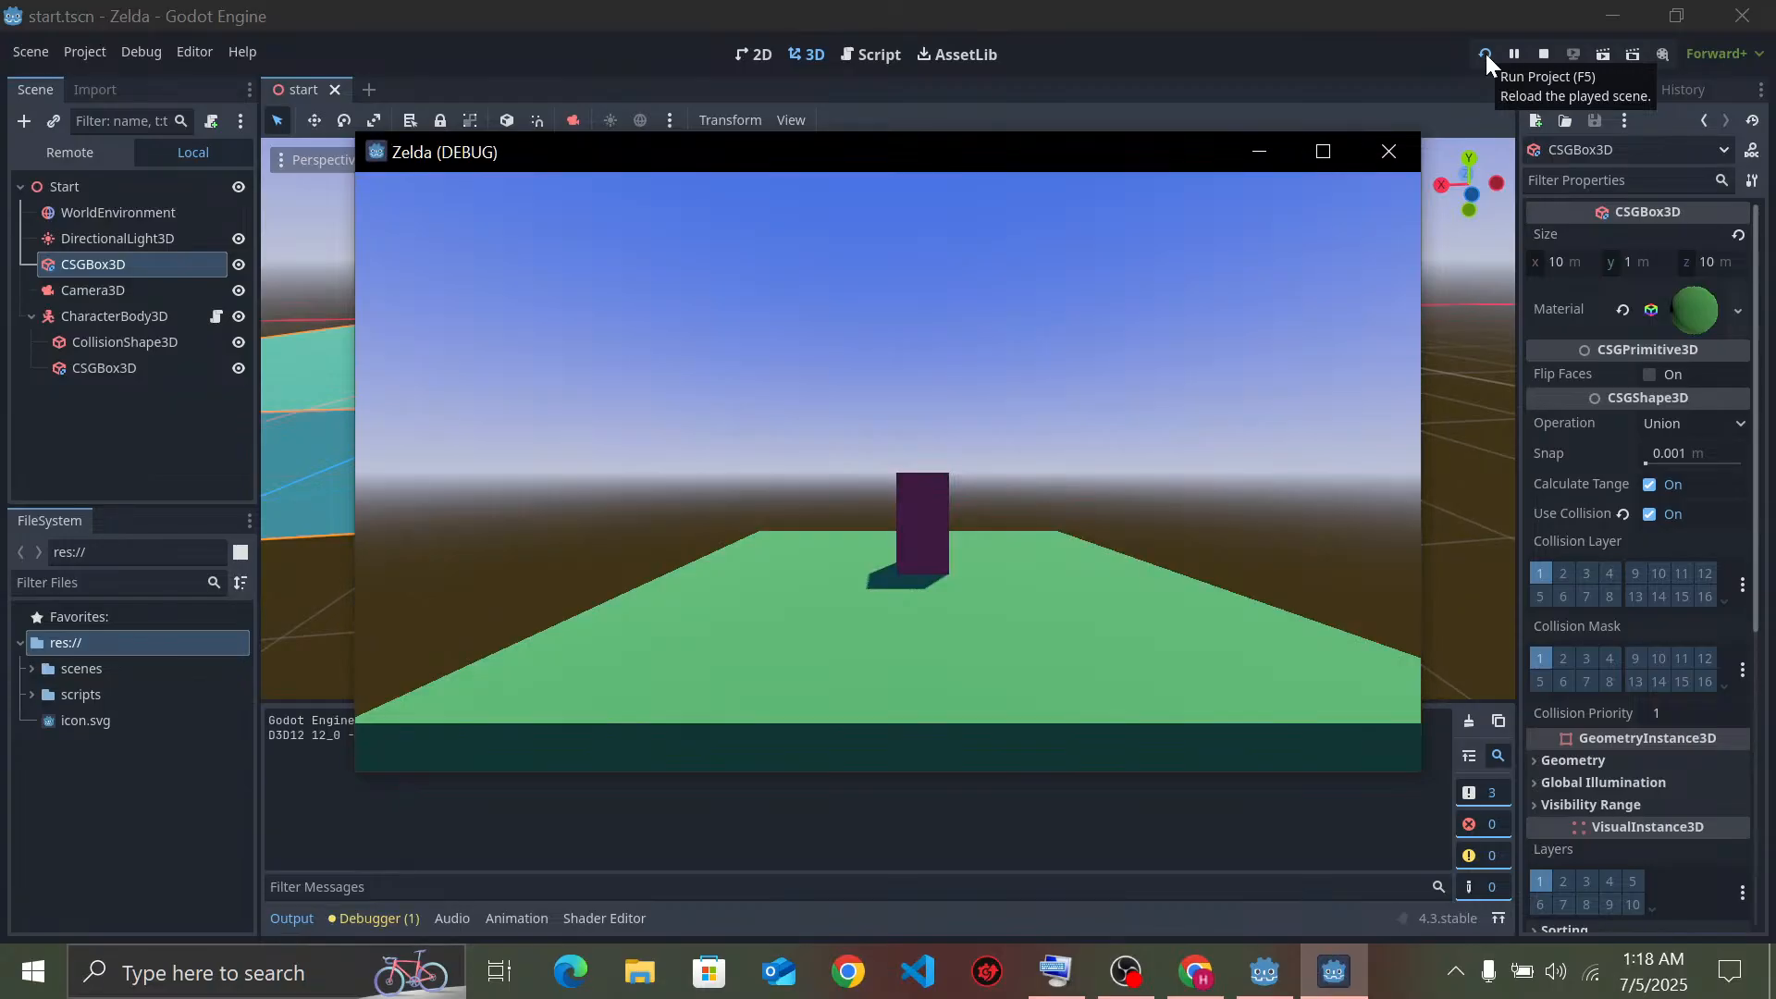
{"action": "key", "text": "Right"}
{"action": "key", "text": "Down"}
{"action": "key", "text": "Left"}
{"action": "key", "text": "Down"}
{"action": "key", "text": "Right"}
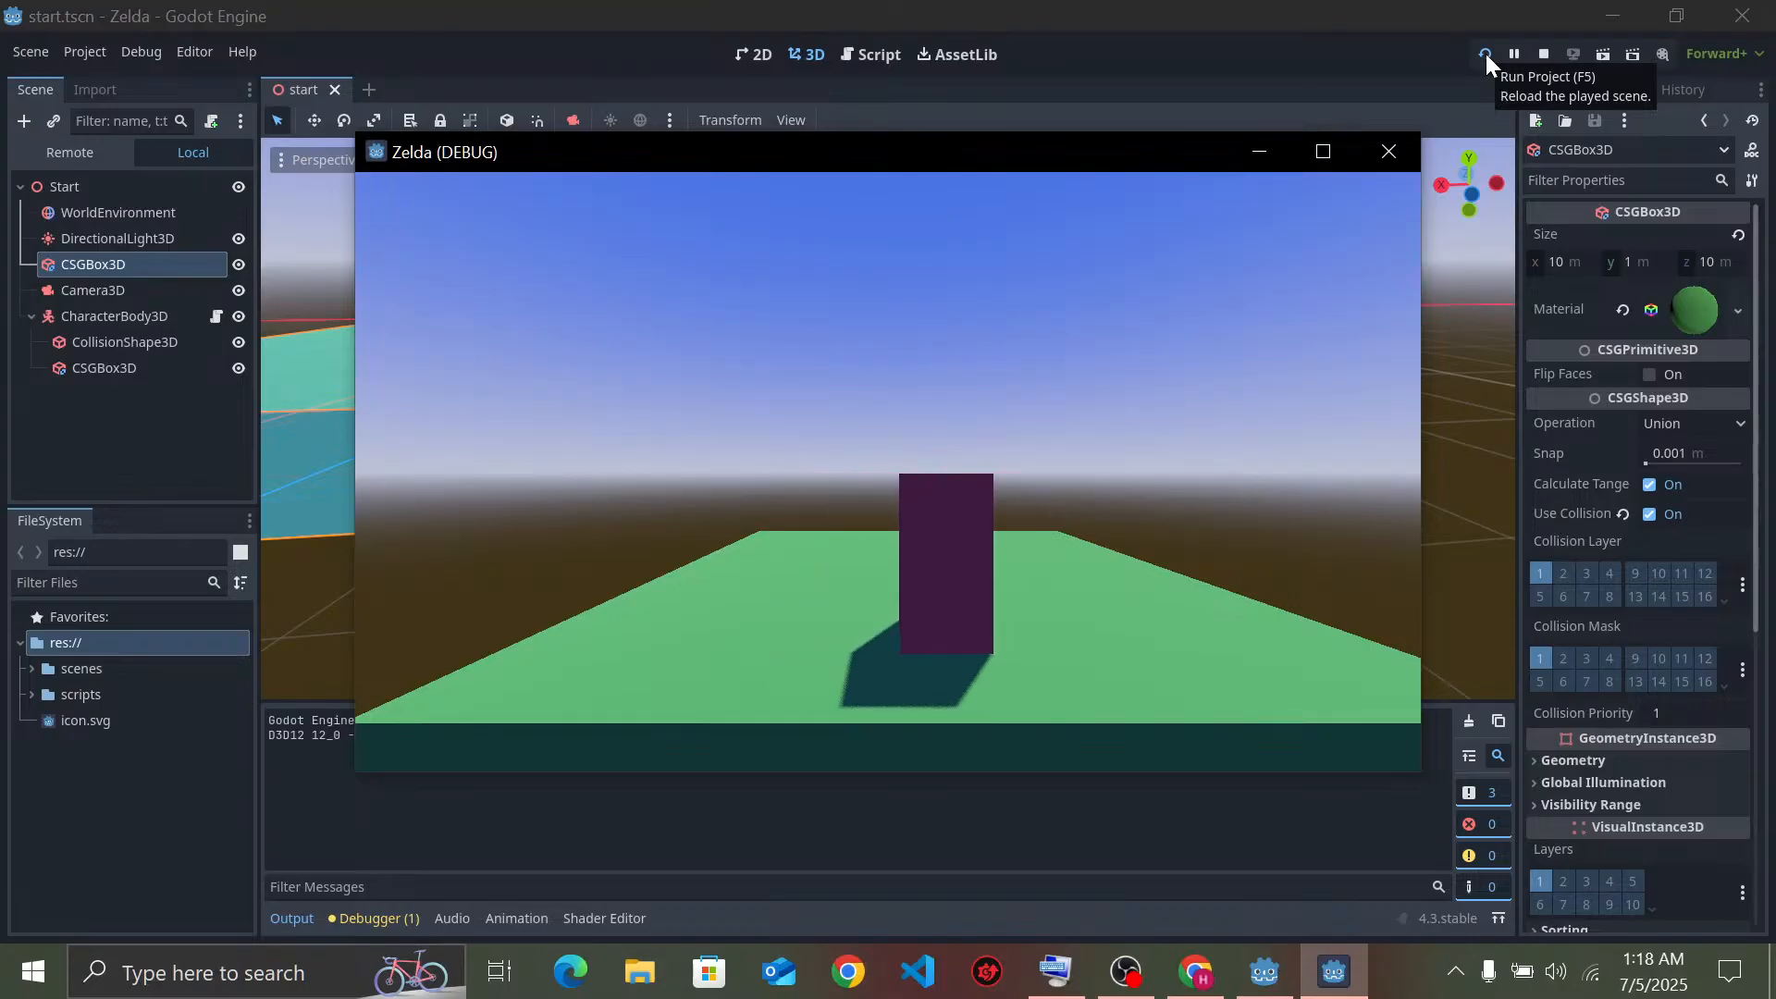
{"action": "key", "text": "Left"}
{"action": "key", "text": "Down"}
{"action": "key", "text": "Right"}
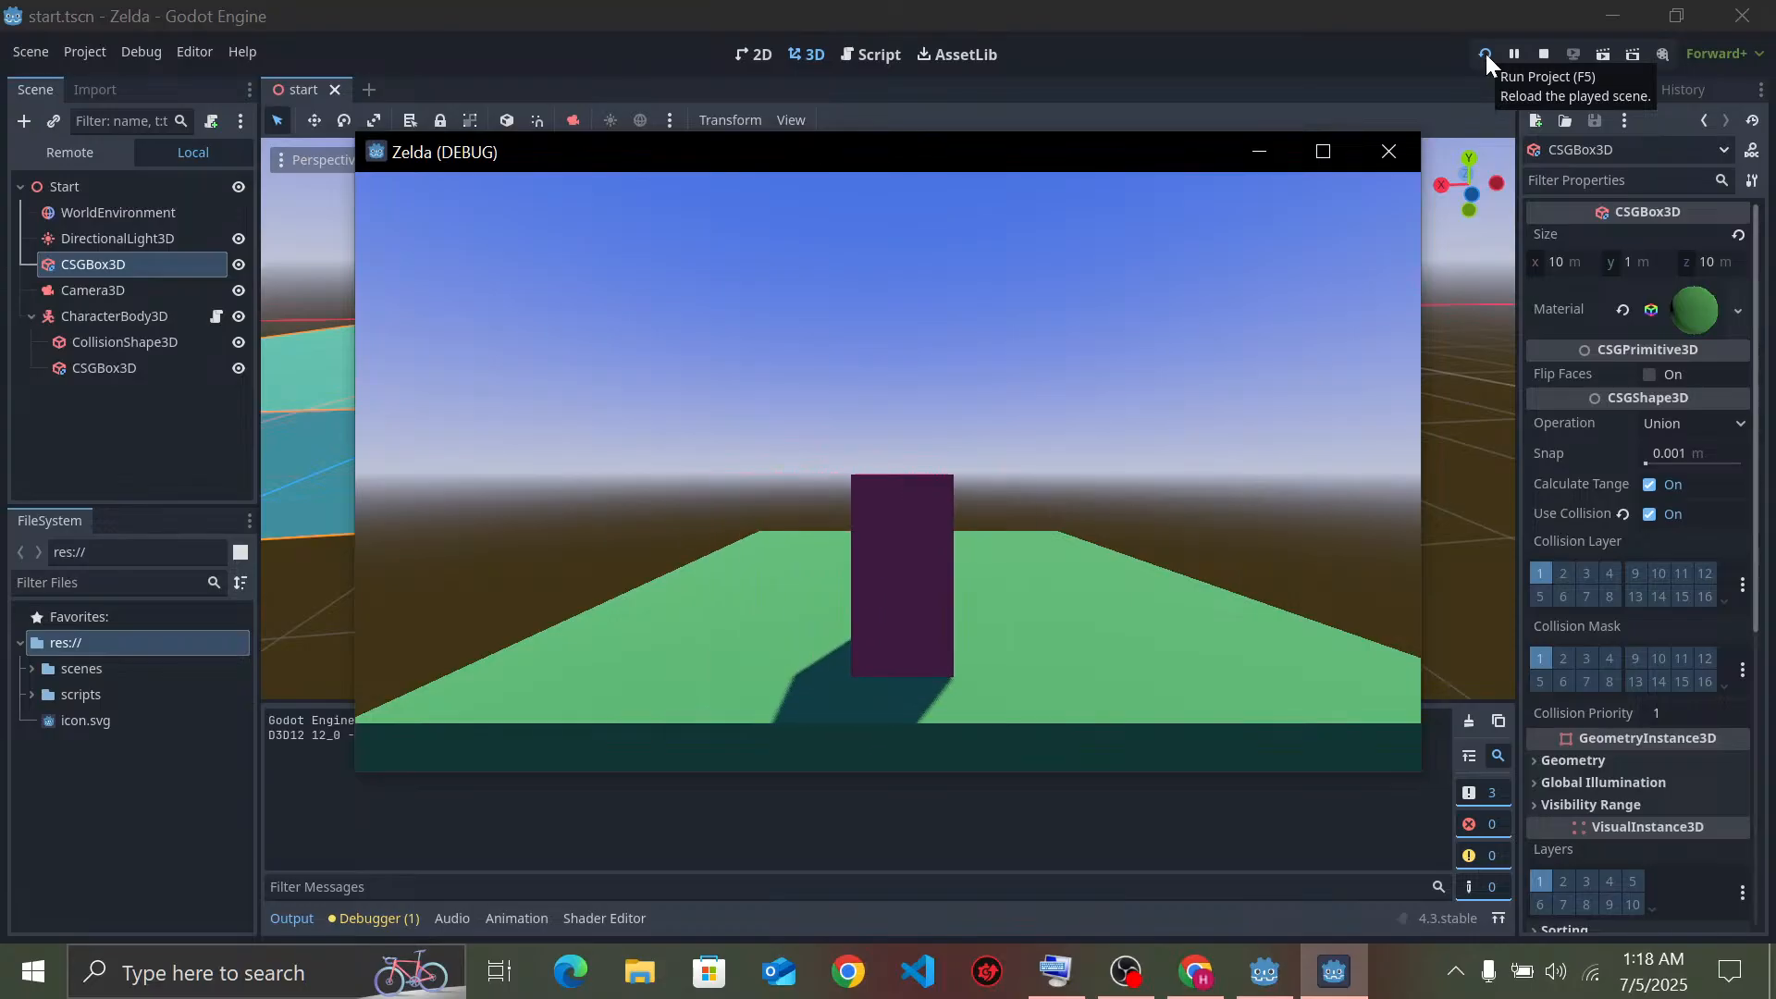
{"action": "key", "text": "Left"}
{"action": "key", "text": "space"}
{"action": "key", "text": "Right"}
{"action": "key", "text": "Up"}
{"action": "key", "text": "space"}
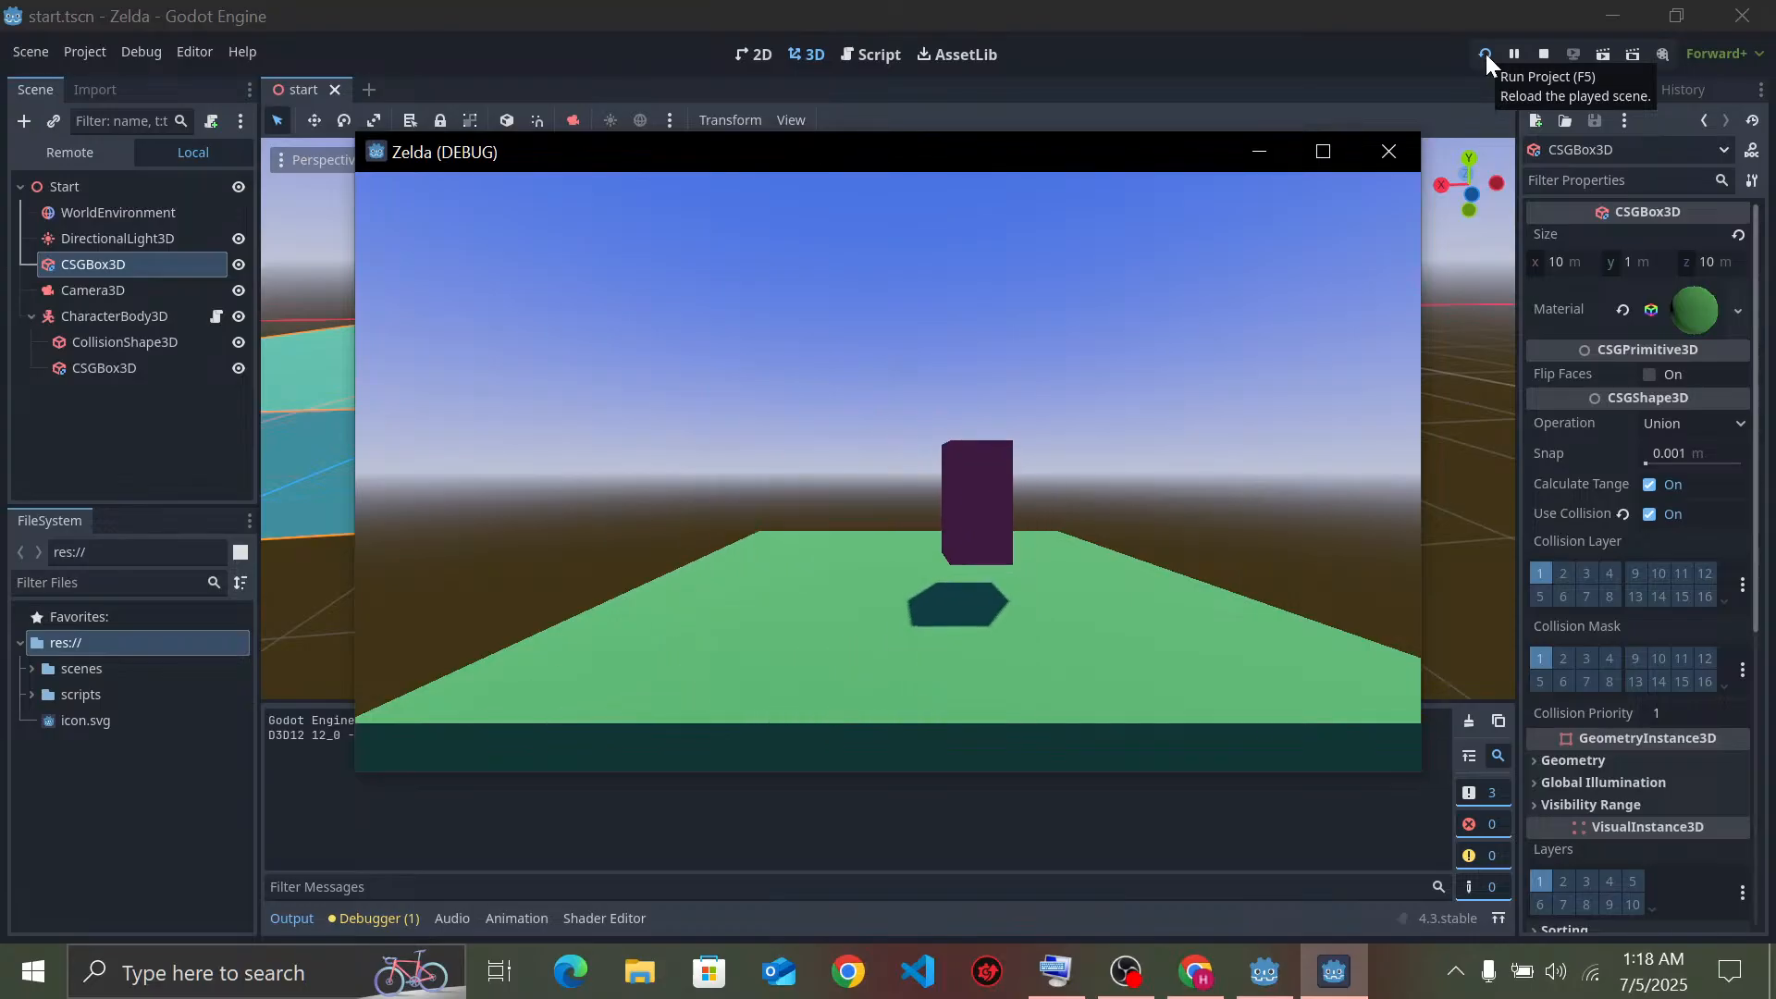
{"action": "key", "text": "Left"}
{"action": "key", "text": "Down"}
{"action": "key", "text": "Right"}
{"action": "key", "text": "Up"}
{"action": "key", "text": "space"}
{"action": "key", "text": "Left"}
{"action": "key", "text": "Down"}
{"action": "key", "text": "Right"}
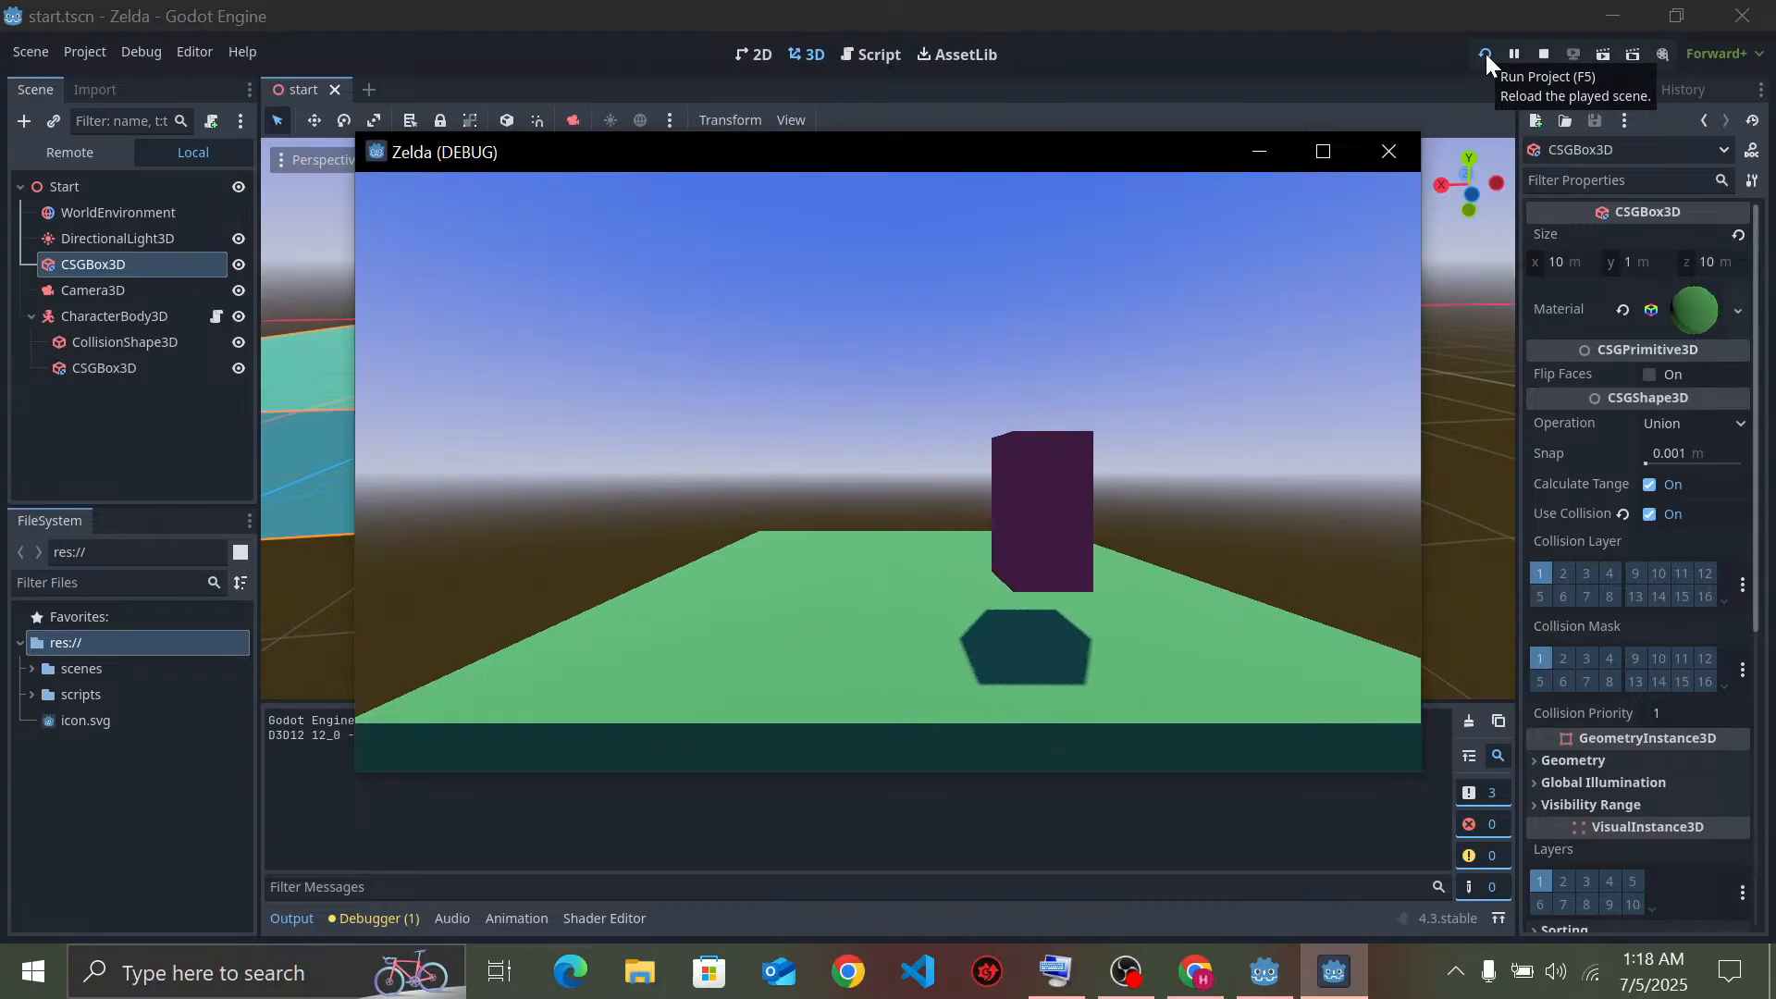
{"action": "key", "text": "Up"}
{"action": "key", "text": "Left"}
{"action": "key", "text": "space"}
{"action": "key", "text": "Down"}
{"action": "key", "text": "Right"}
{"action": "key", "text": "Up"}
{"action": "key", "text": "Left"}
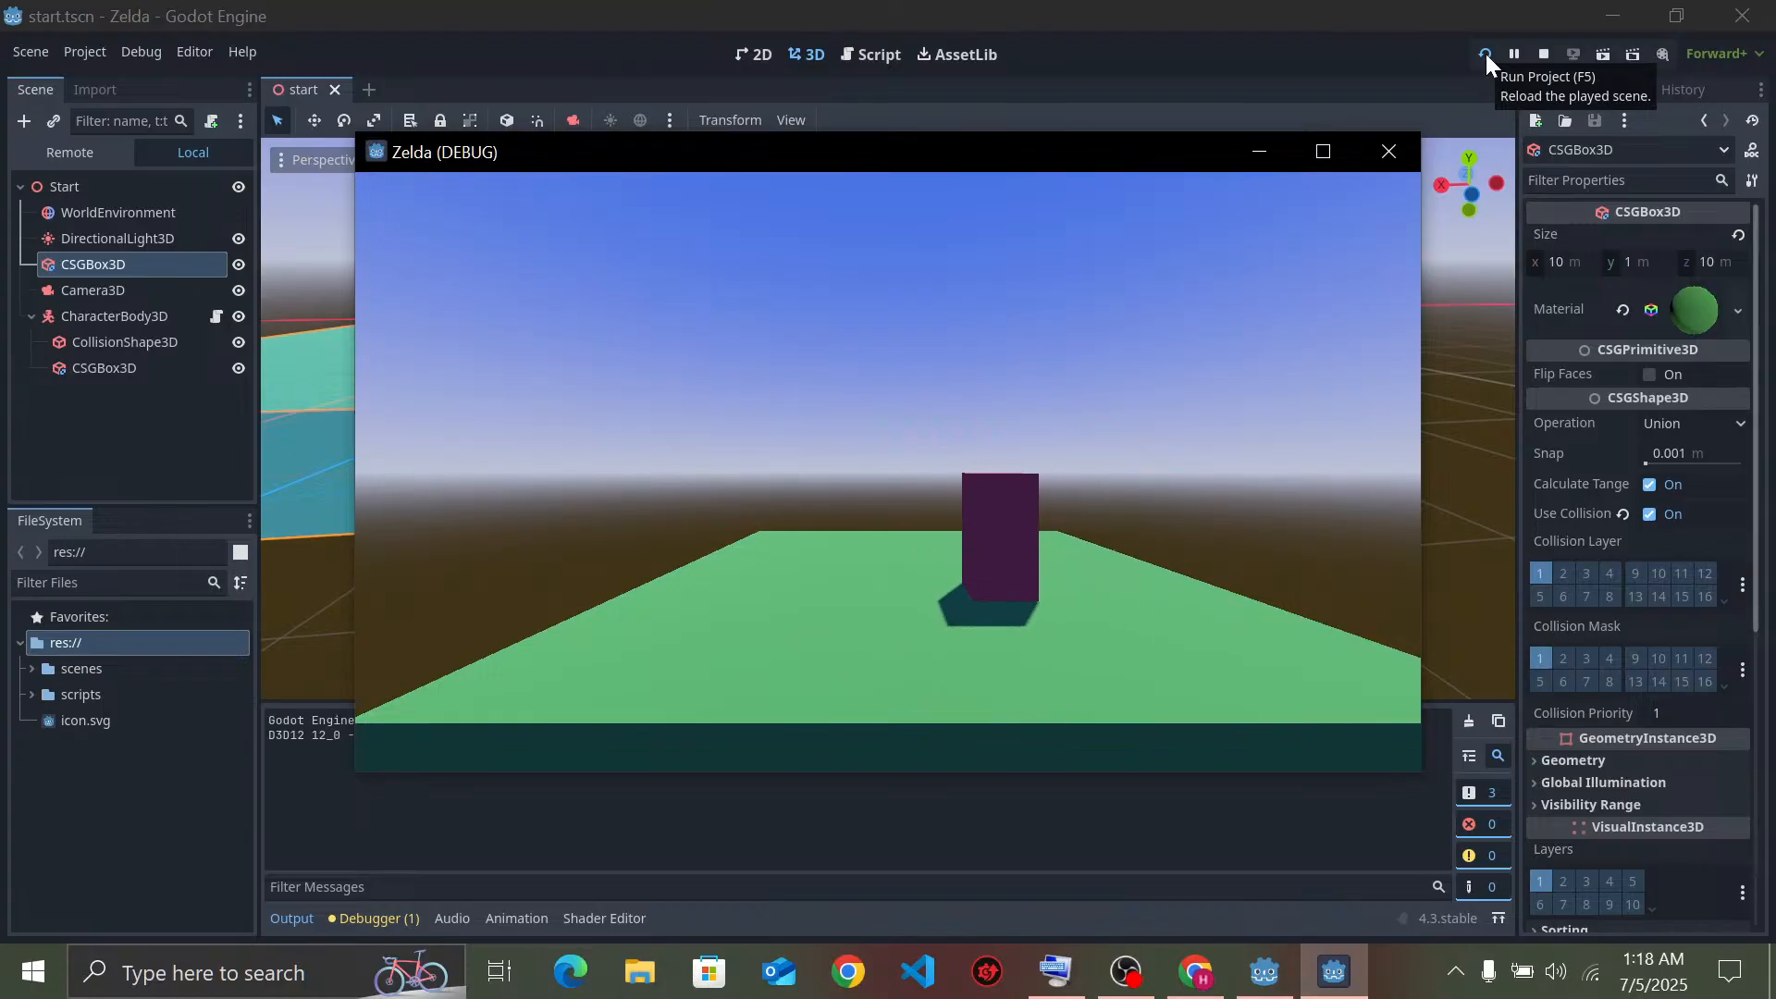
{"action": "key", "text": "Down"}
{"action": "key", "text": "Up"}
{"action": "key", "text": "space"}
{"action": "key", "text": "Right"}
{"action": "key", "text": "Down"}
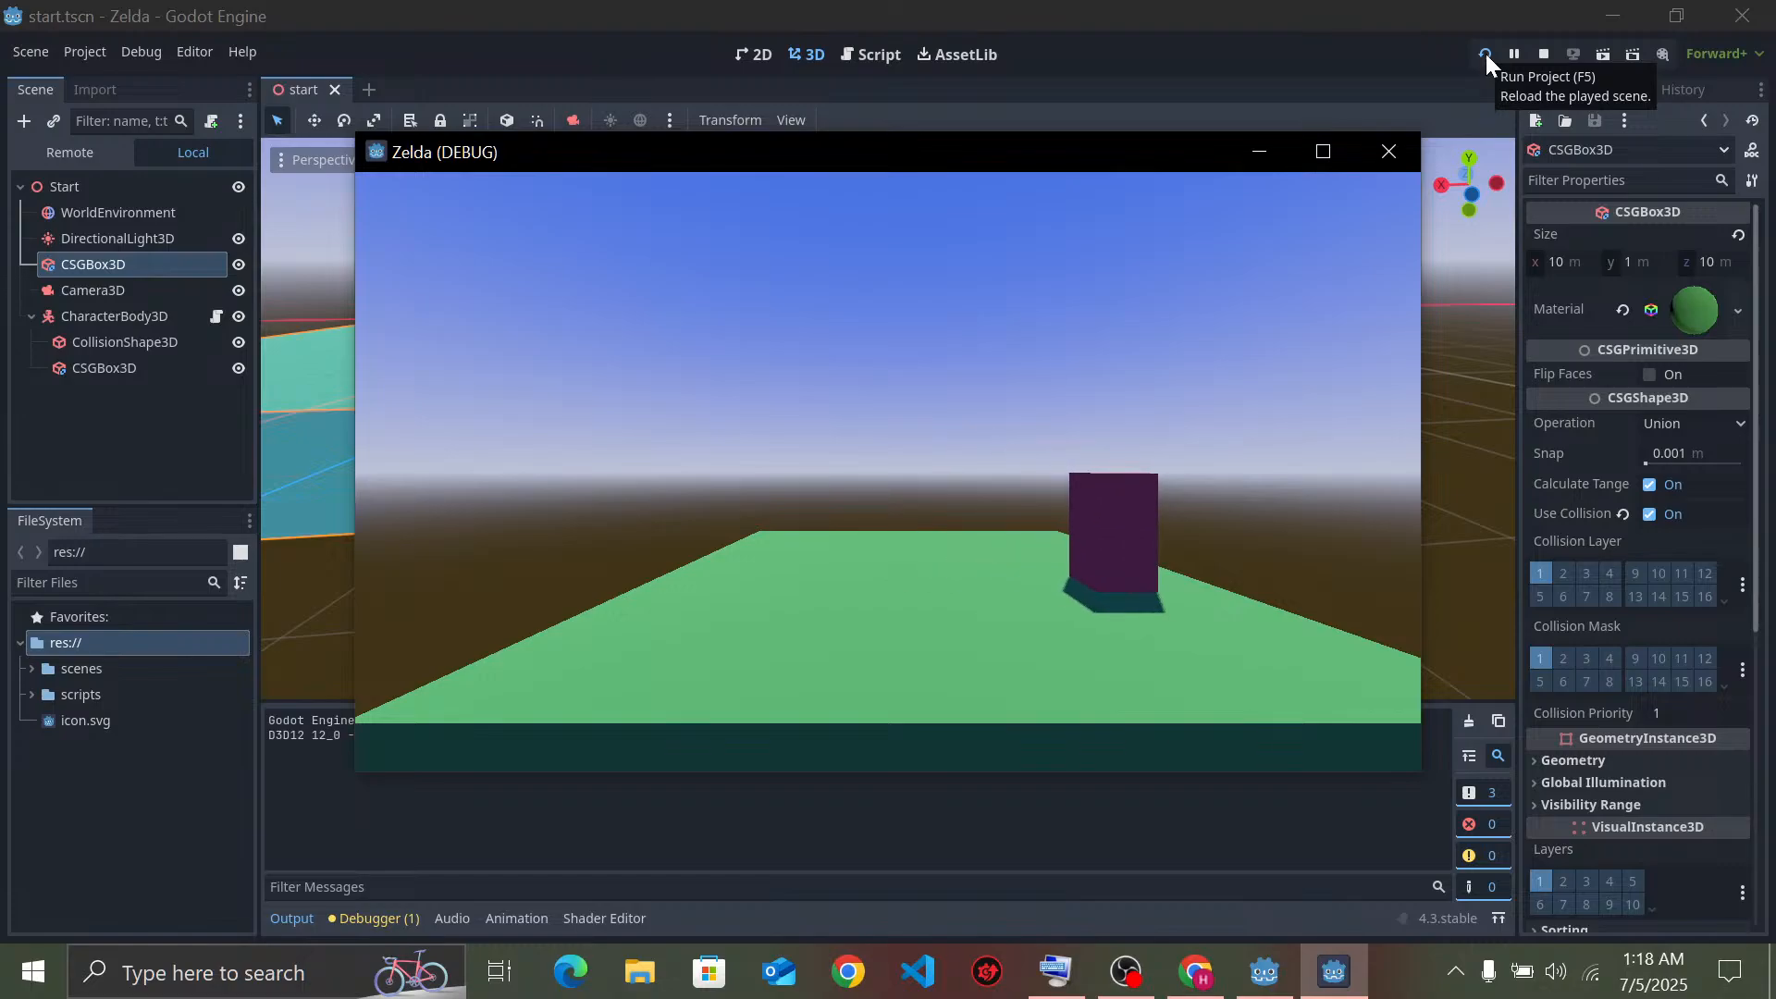
{"action": "key", "text": "Down"}
{"action": "key", "text": "Left"}
{"action": "key", "text": "space"}
{"action": "key", "text": "Up"}
{"action": "key", "text": "Left"}
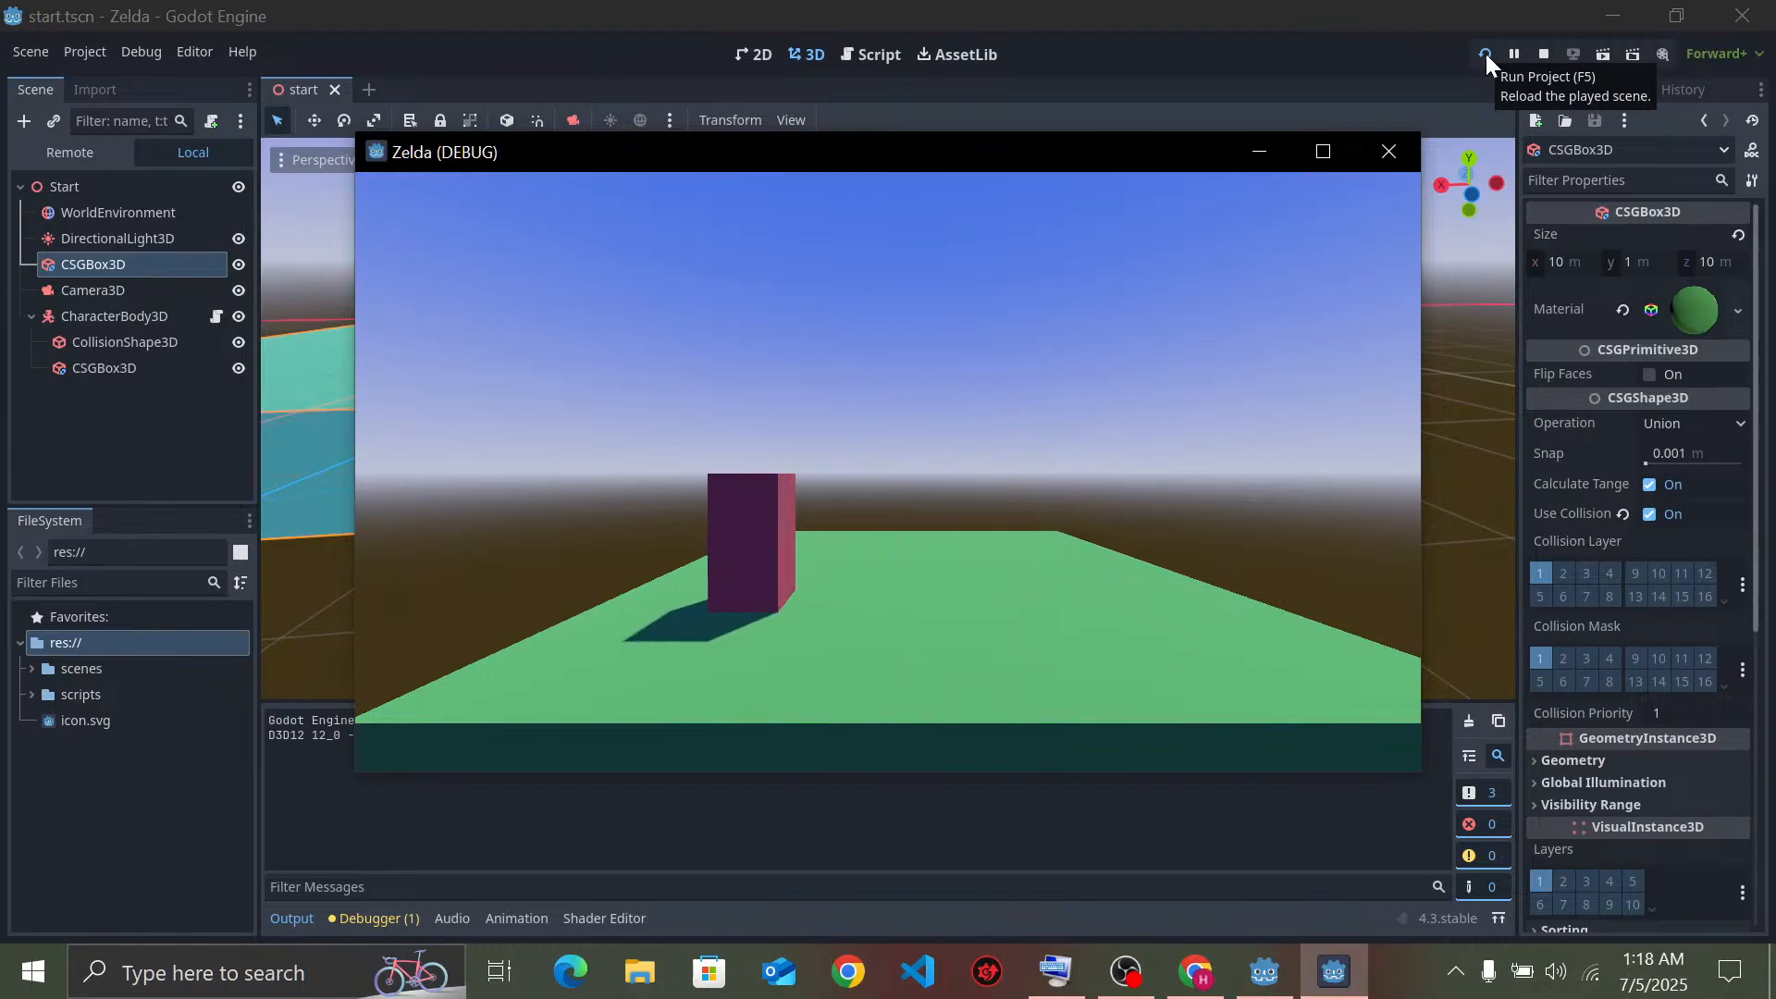
{"action": "key", "text": "Right"}
{"action": "key", "text": "Up"}
{"action": "key", "text": "space"}
{"action": "key", "text": "Left"}
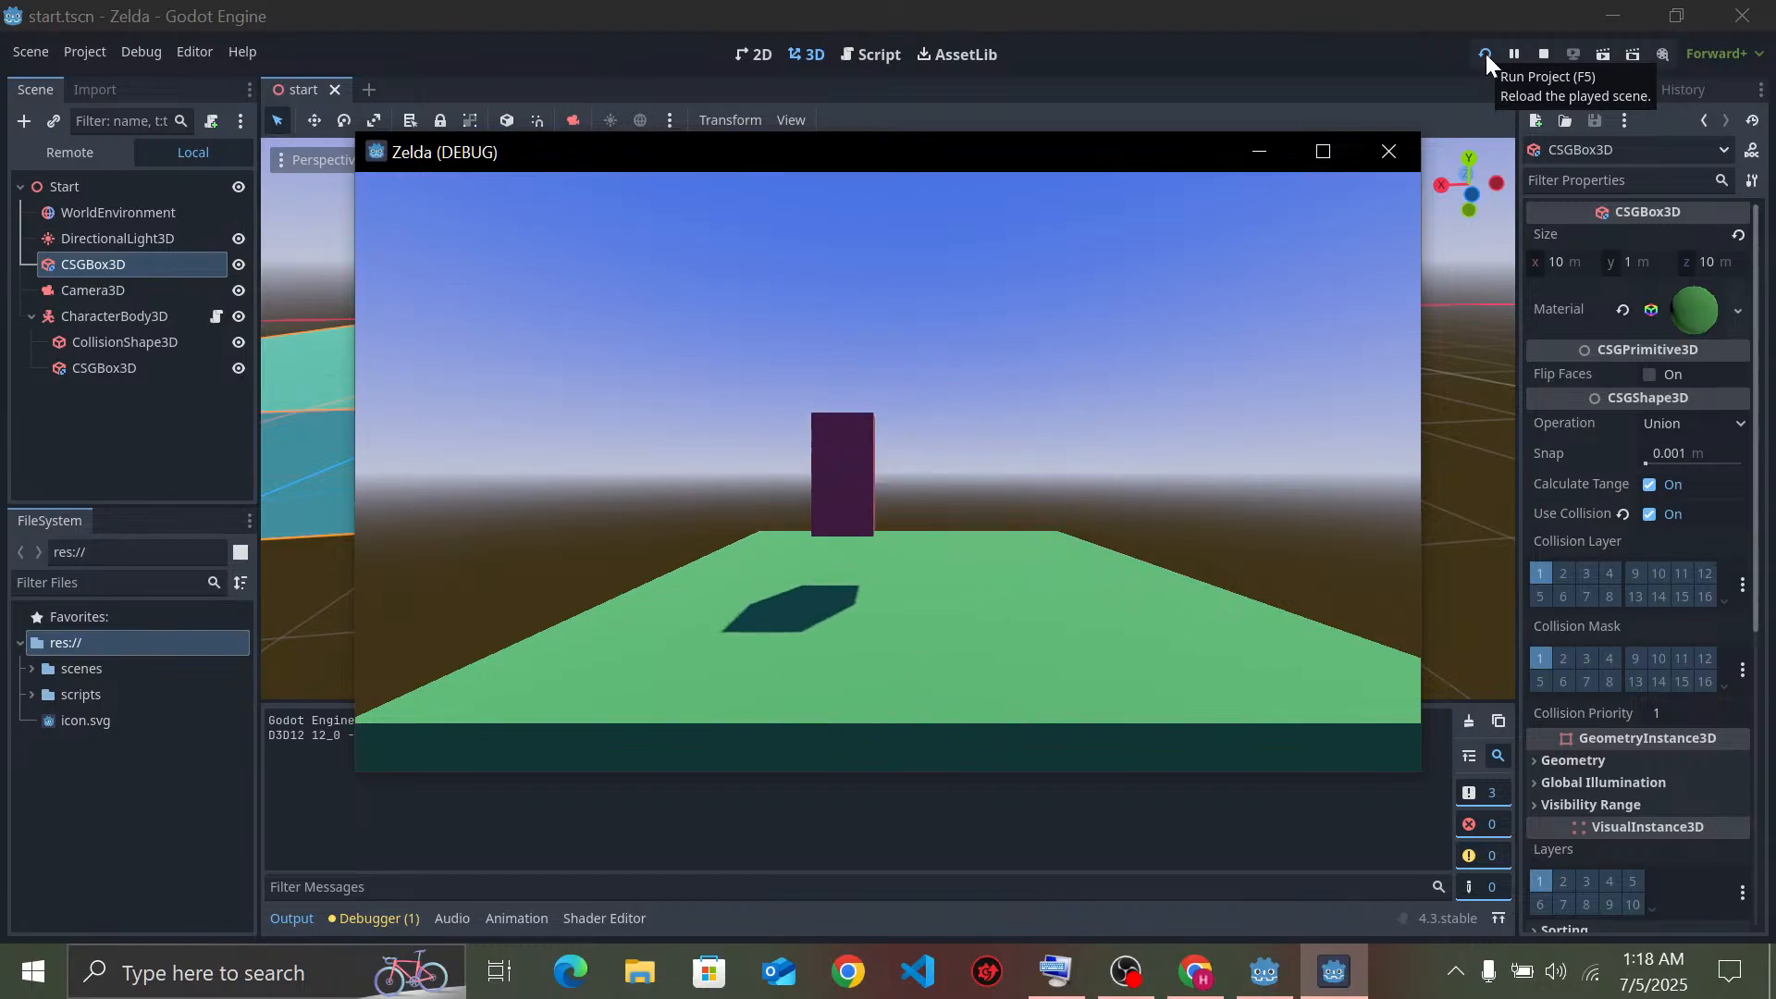
Test the running game by moving the player box across the floor and jumping, and close the game window
{"action": "key", "text": "Down"}
{"action": "key", "text": "Right"}
{"action": "key", "text": "space"}
{"action": "key", "text": "Left"}
{"action": "key", "text": "Down"}
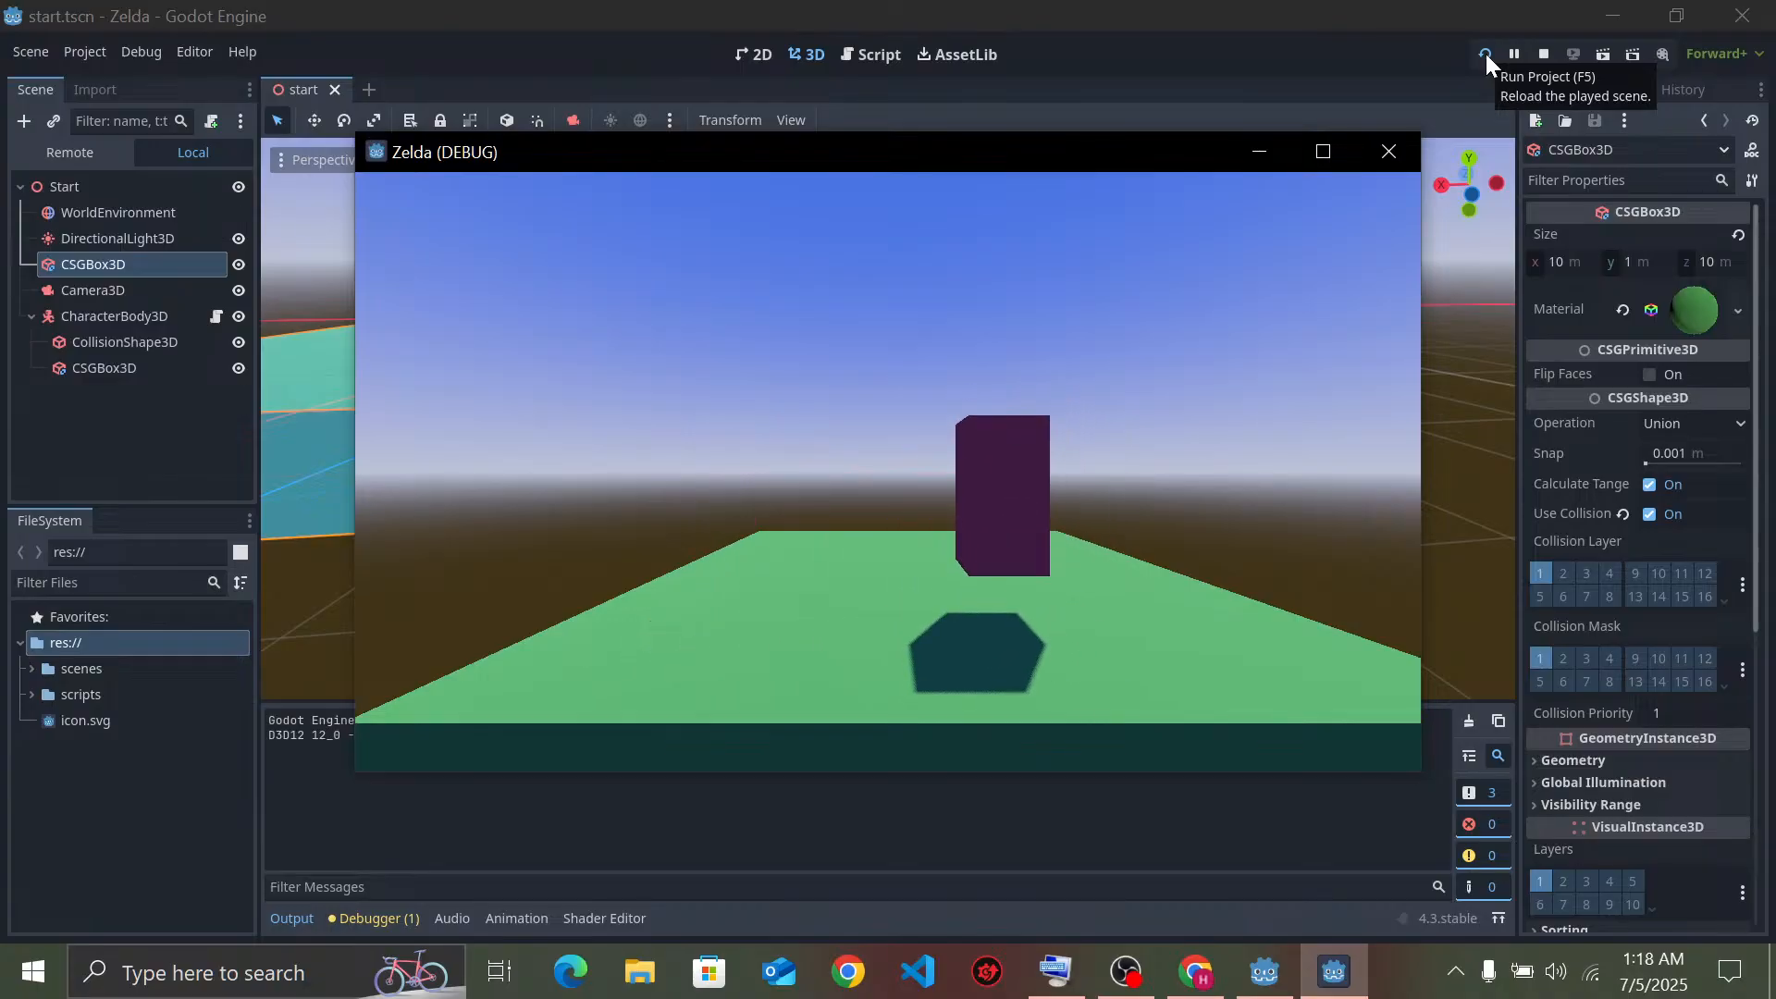
{"action": "left_click", "coordinate": [1389, 151]}
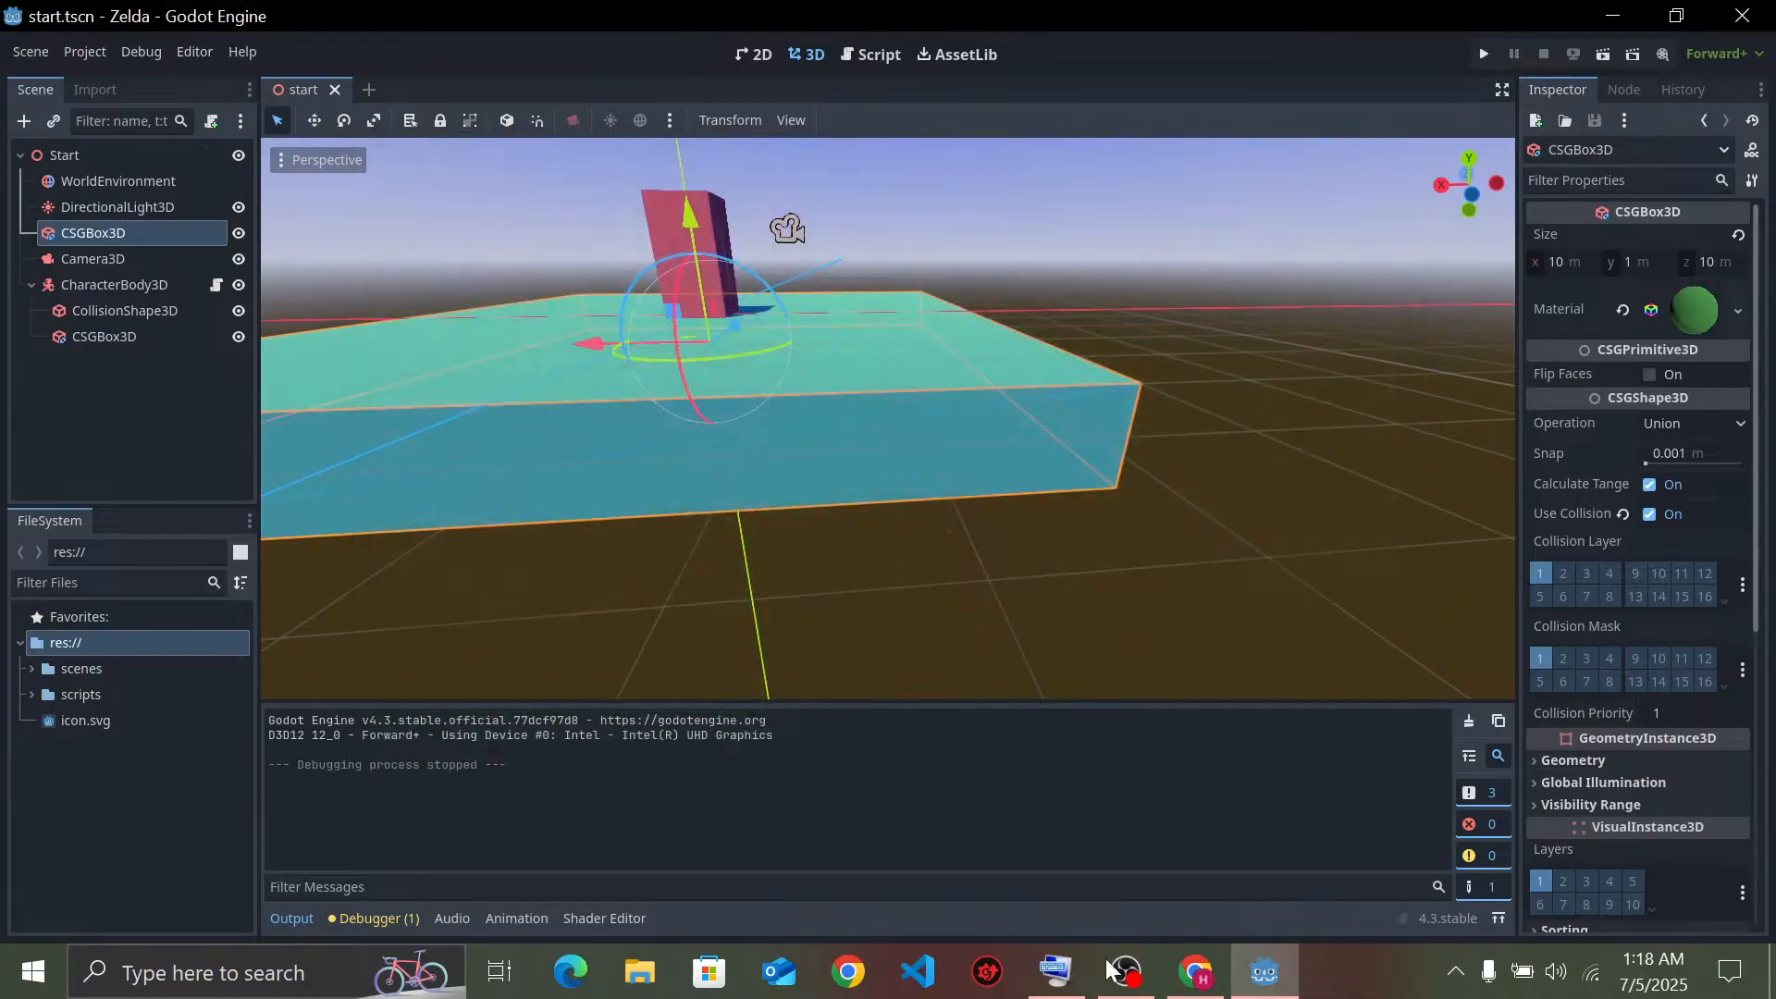
Switch to Chrome and skim the tutorial's section on customizing movement inputs, examining the move actions added to the Input Map
{"action": "left_click", "coordinate": [1195, 972]}
{"action": "left_click", "coordinate": [676, 467]}
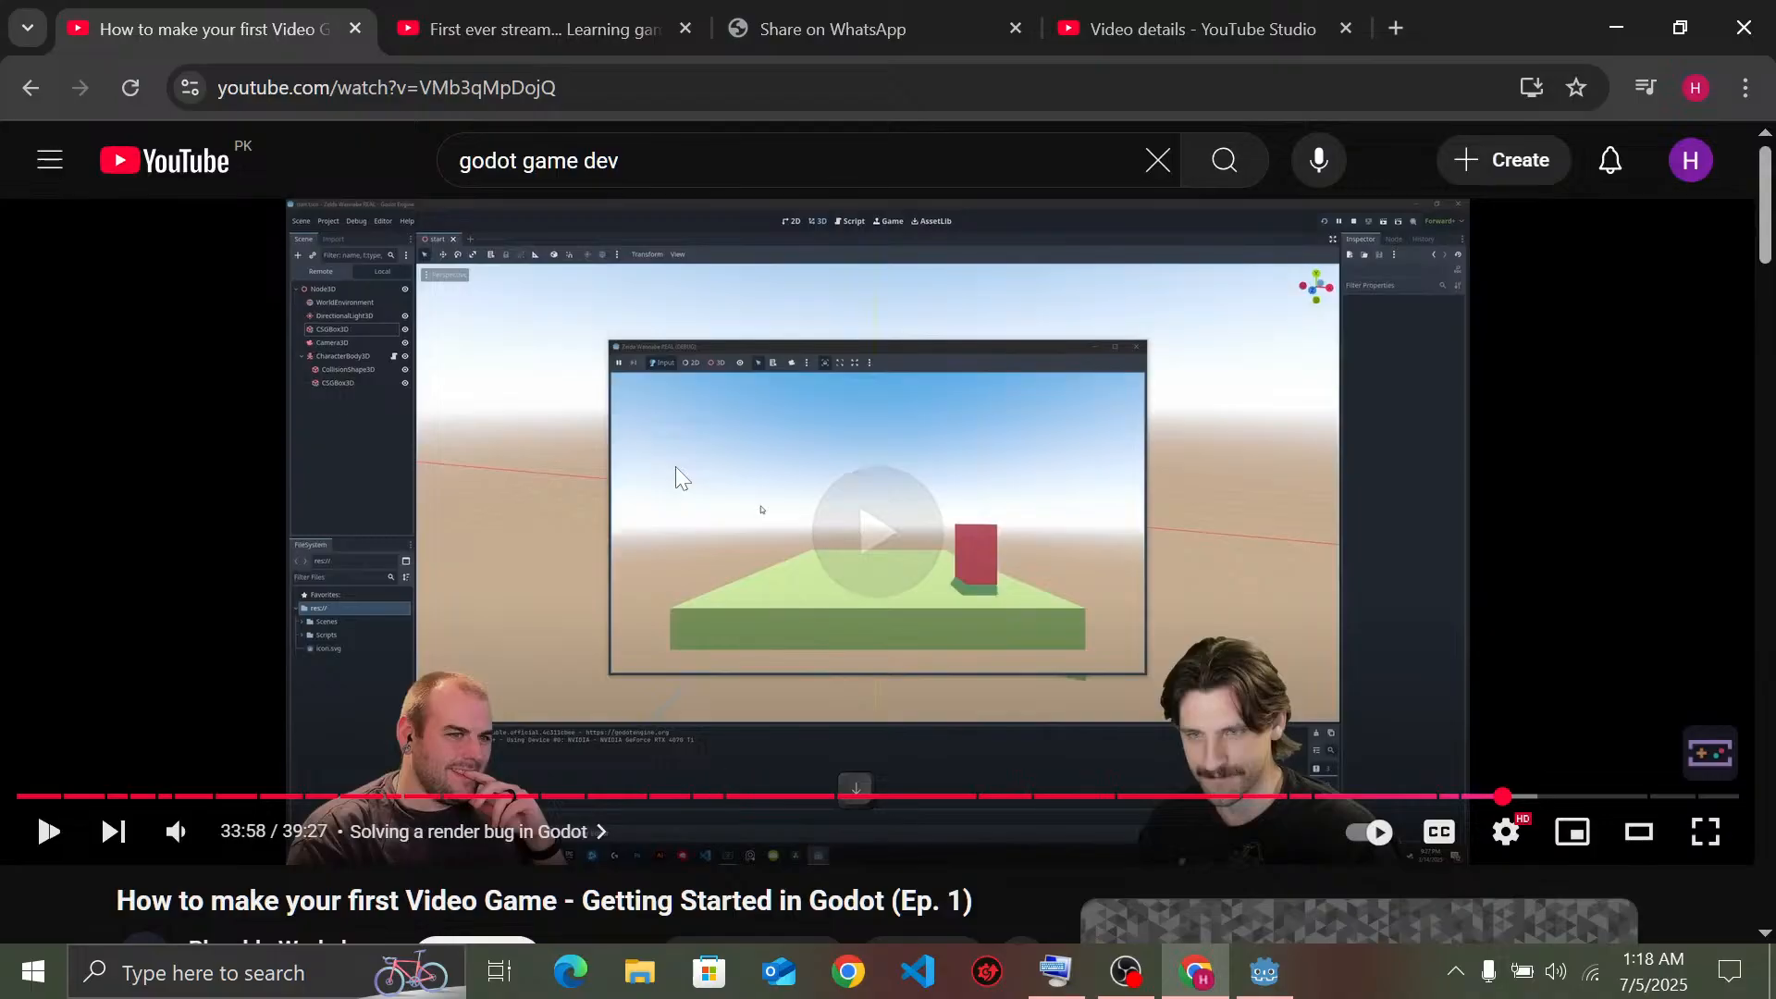
{"action": "left_click", "coordinate": [675, 466]}
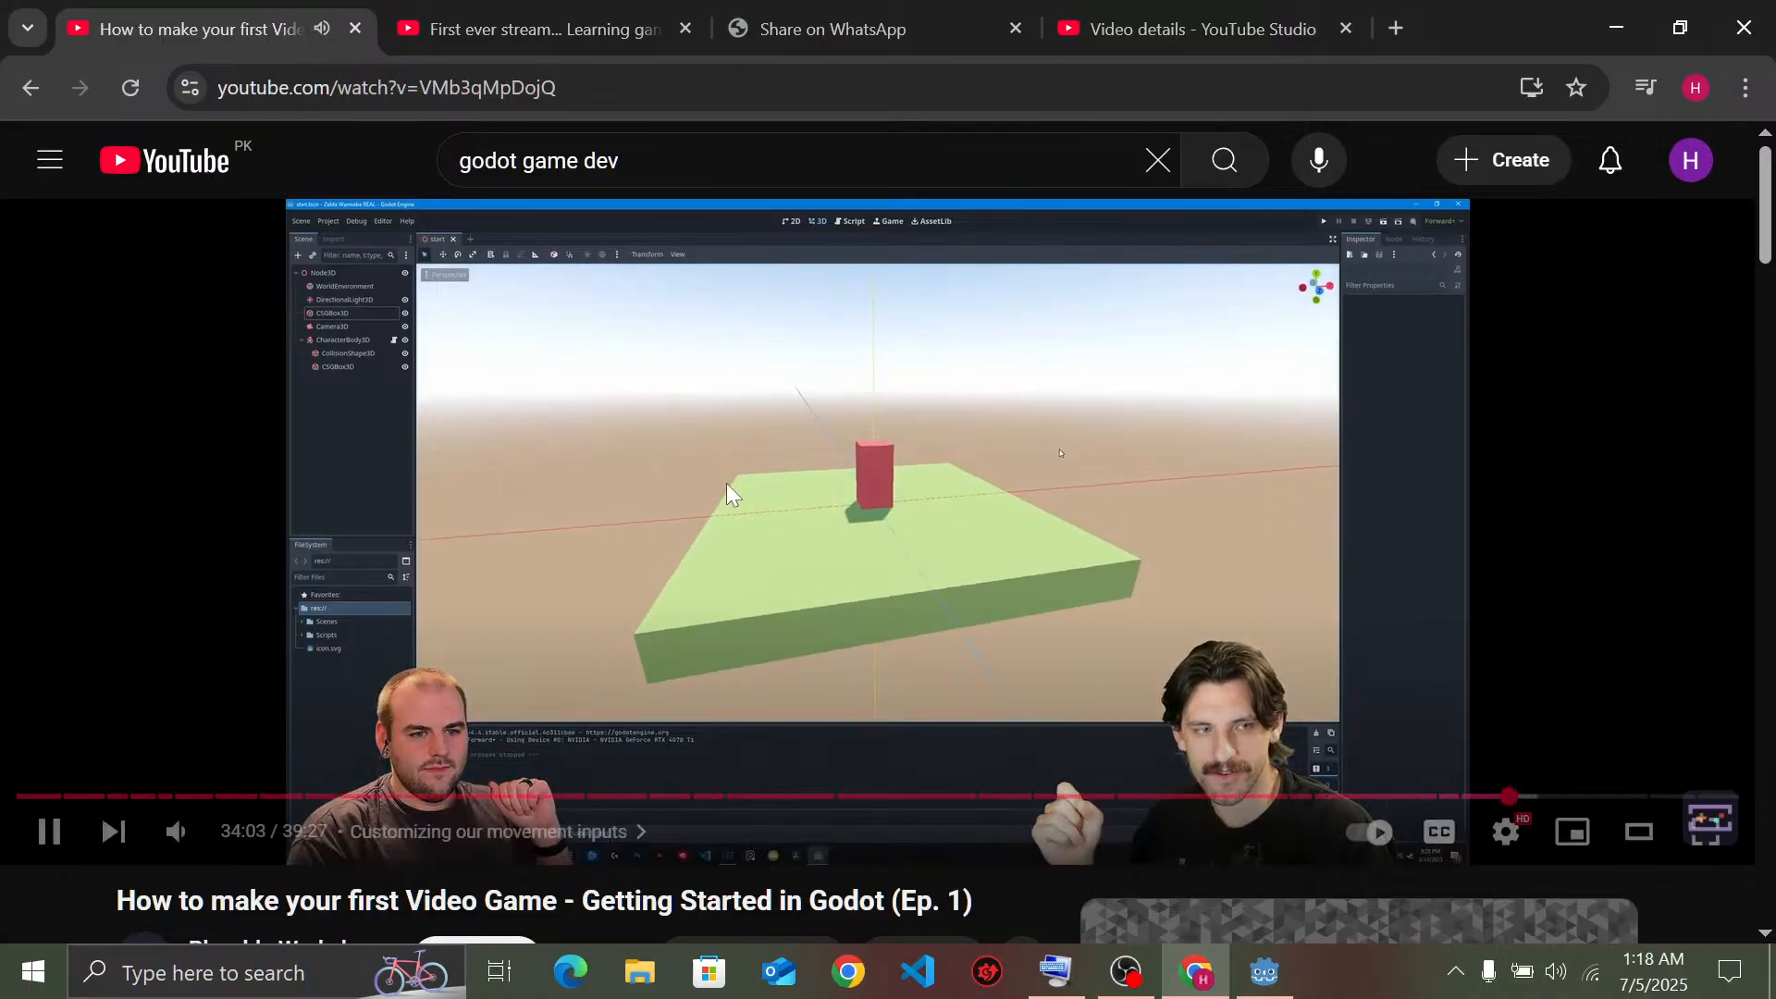
{"action": "left_click_drag", "start_coordinate": [931, 453], "coordinate": [935, 445]}
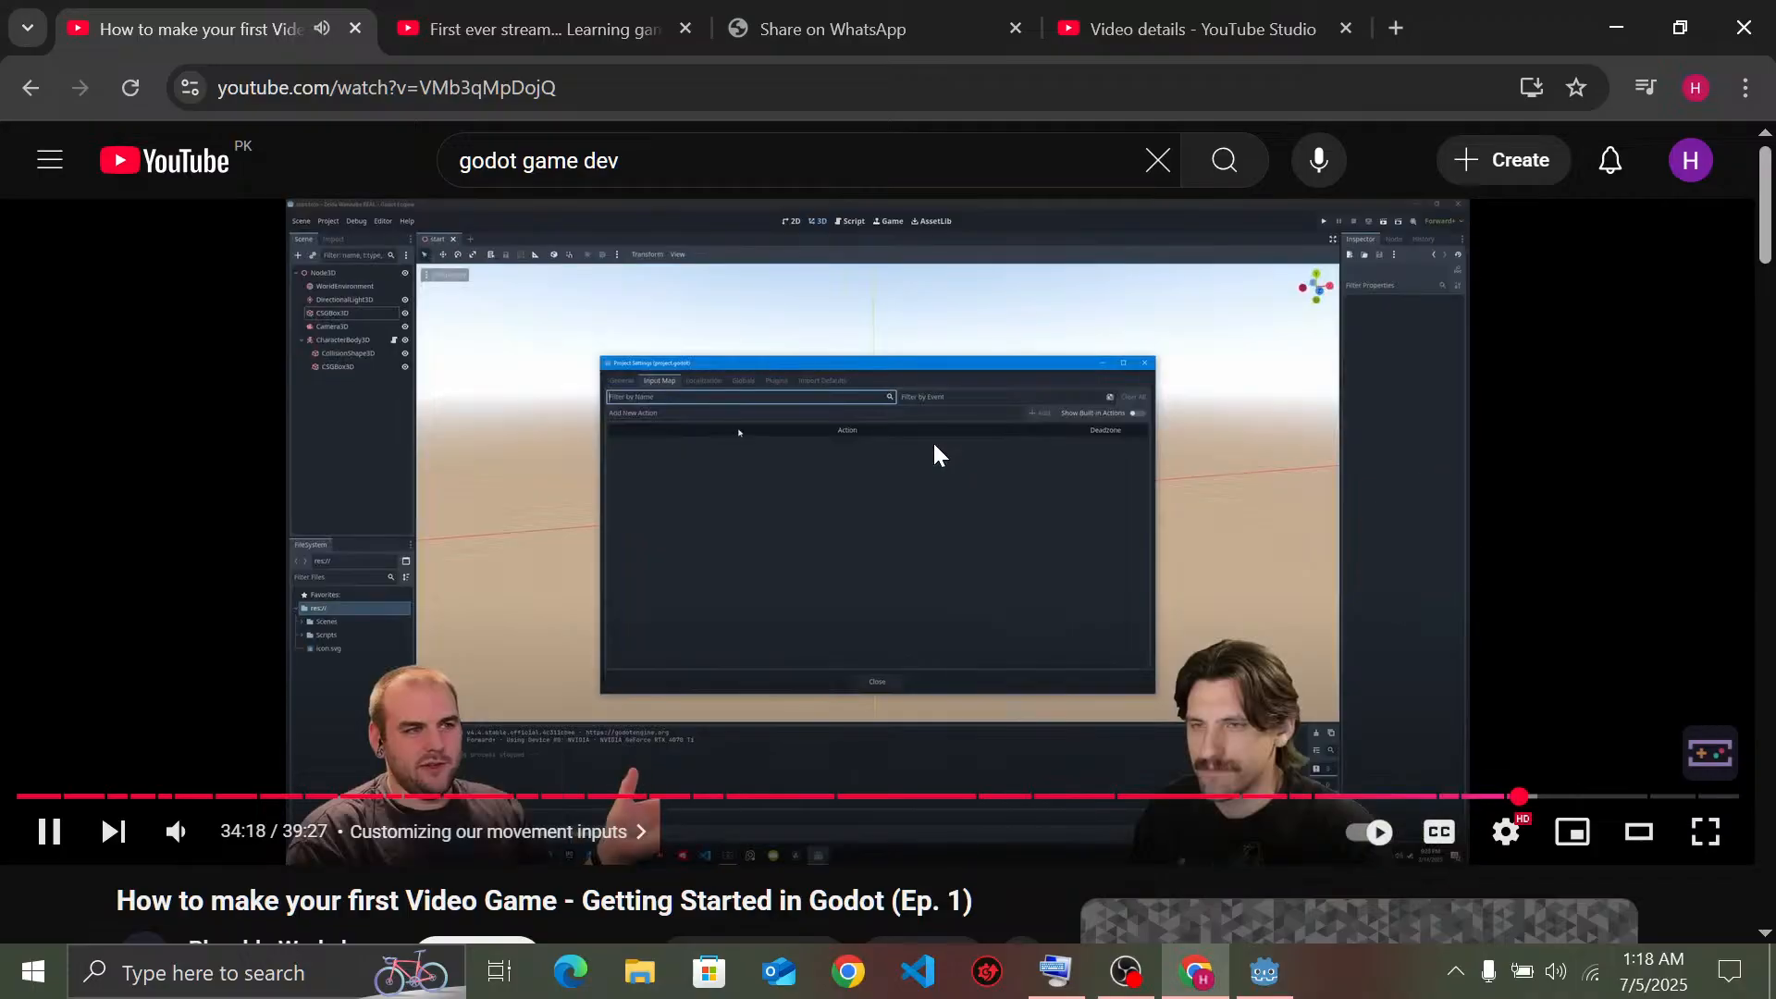
{"action": "key", "text": "Right"}
{"action": "key", "text": "Right"}
{"action": "key", "text": "Right"}
{"action": "key", "text": "Right"}
{"action": "key", "text": "Right"}
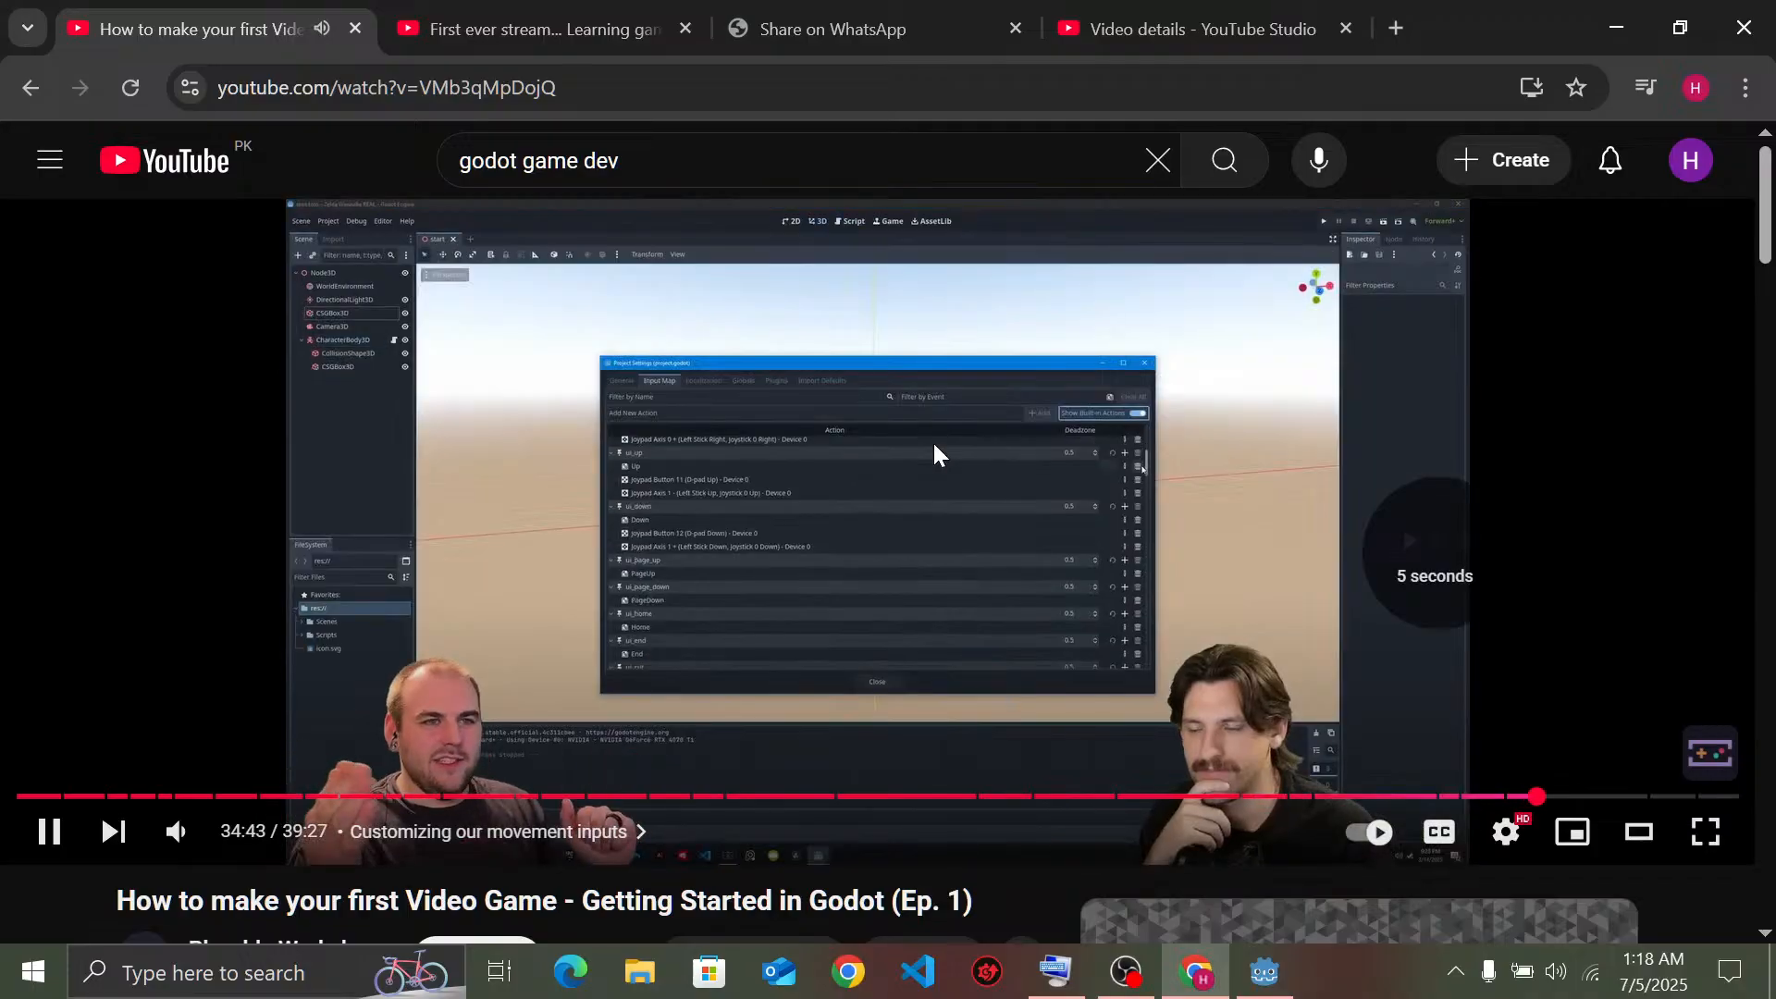
{"action": "key", "text": "Right"}
{"action": "key", "text": "Right"}
{"action": "key", "text": "Right"}
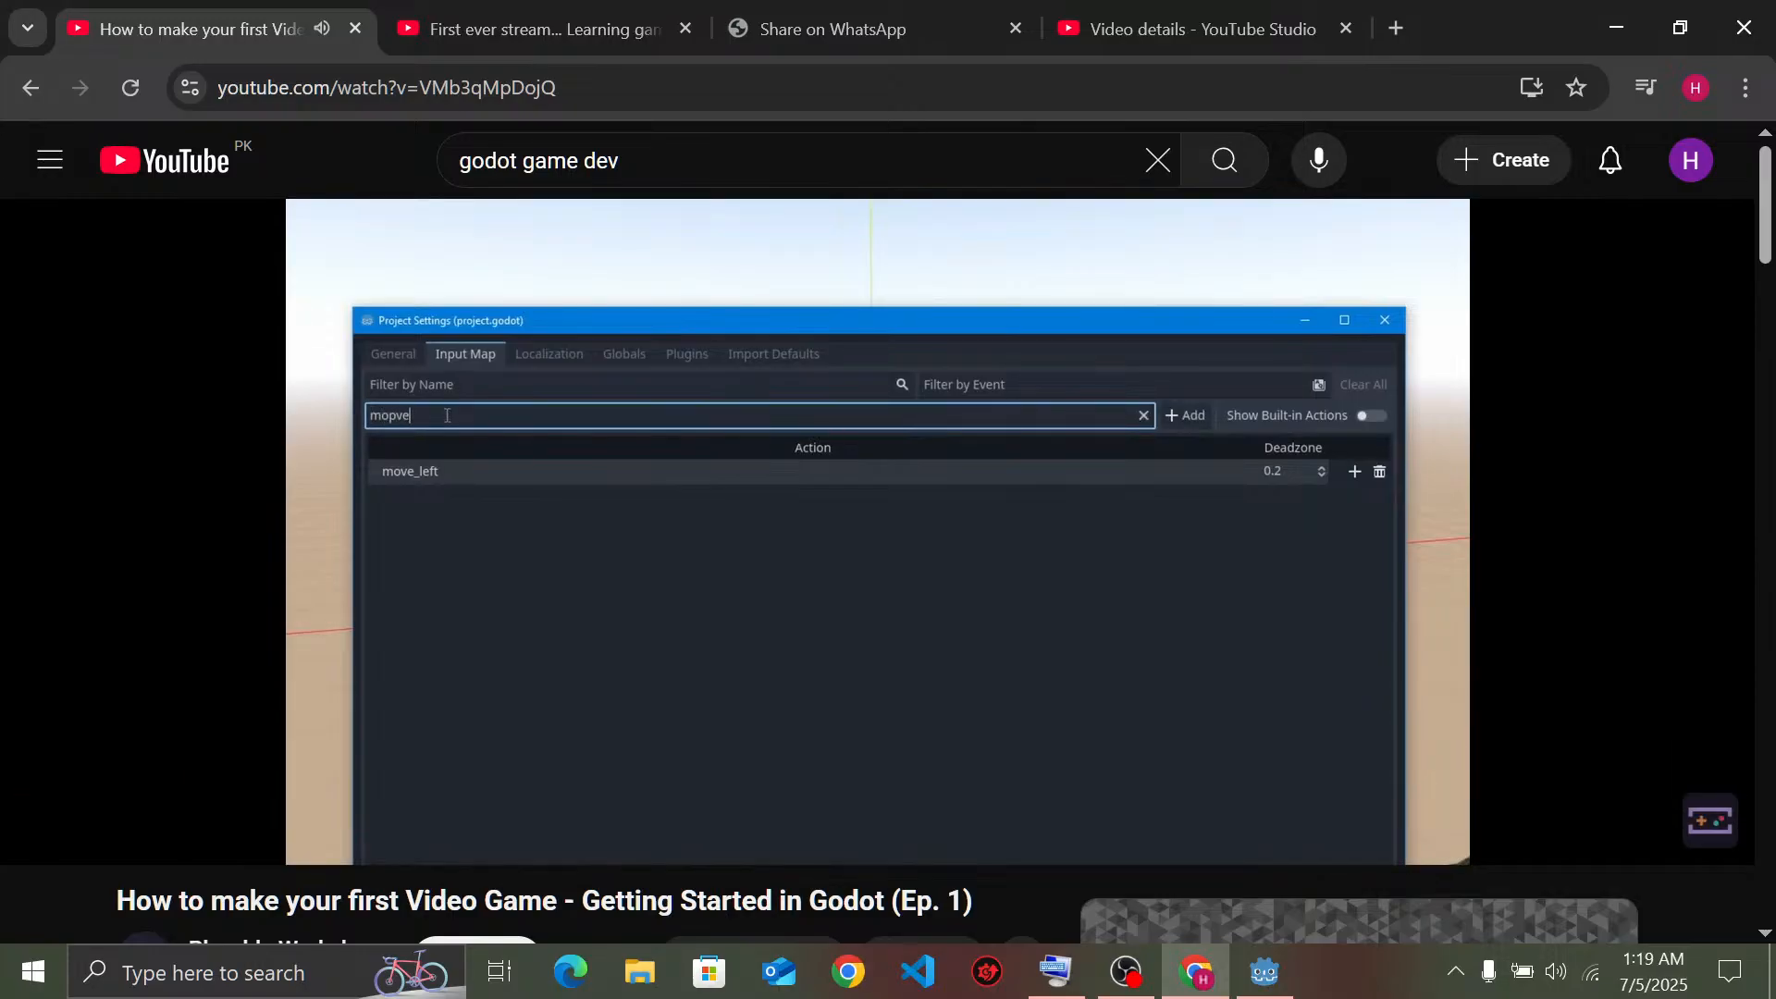
{"action": "key", "text": "Right"}
{"action": "key", "text": "Right"}
{"action": "key", "text": "Right"}
{"action": "key", "text": "Right"}
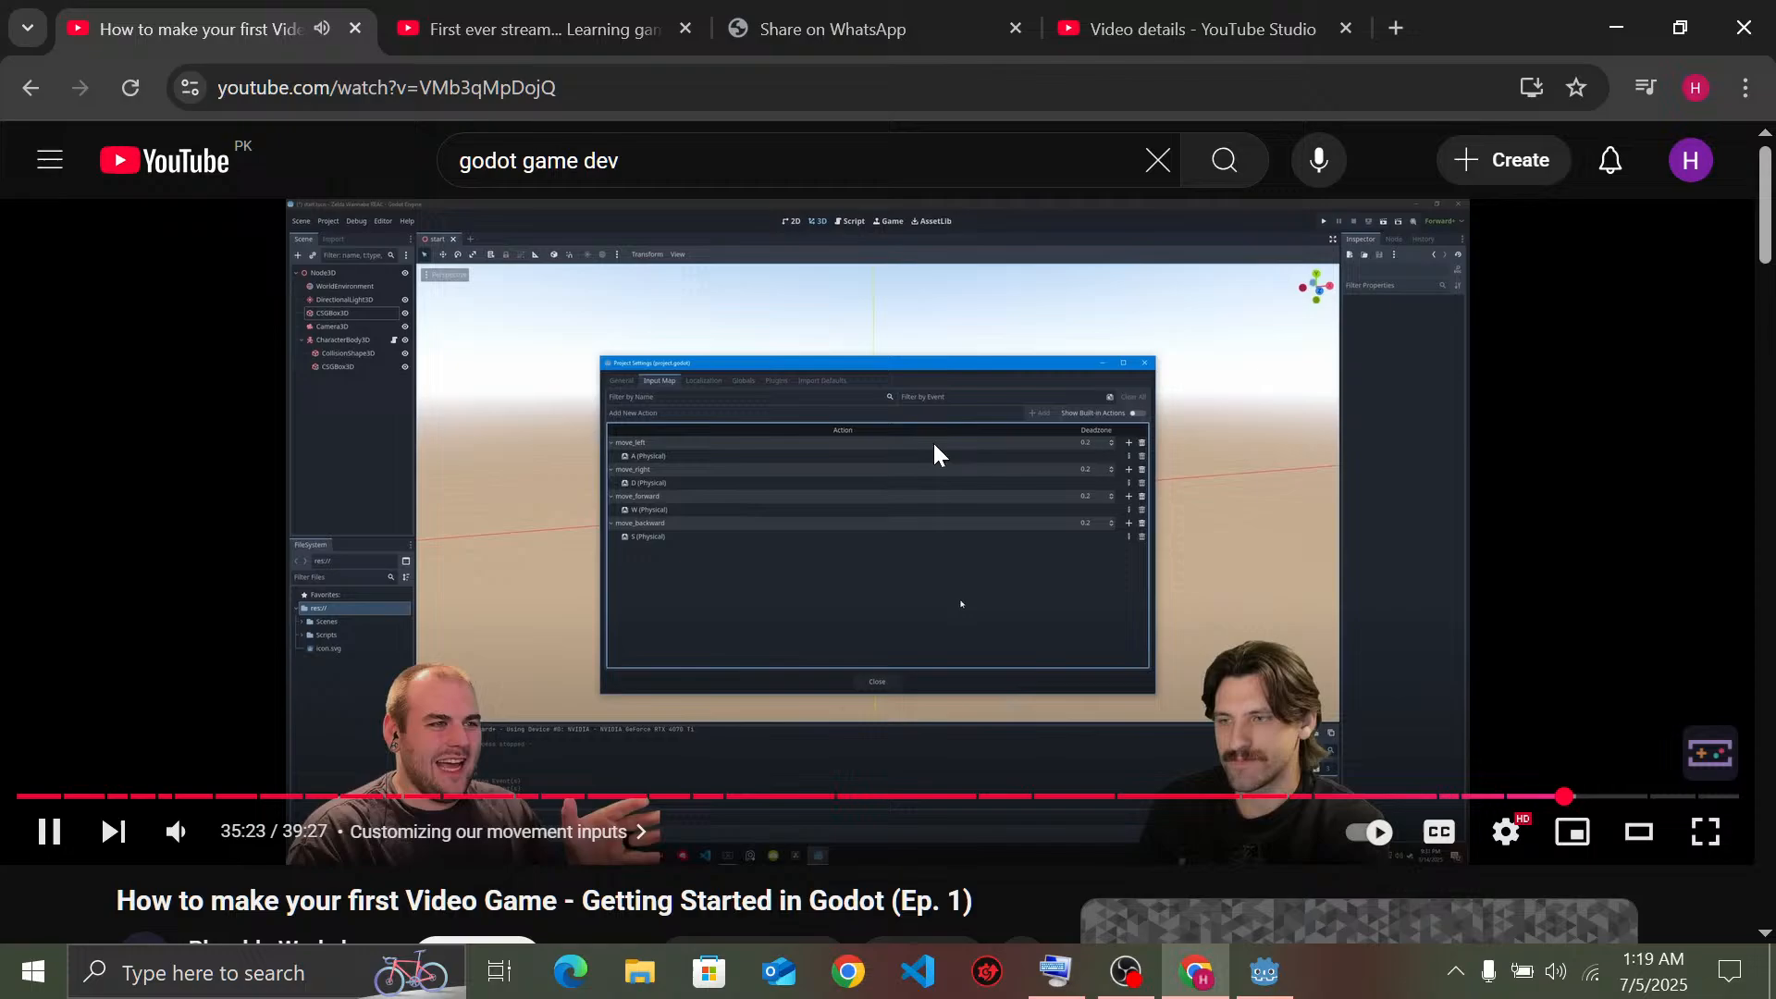
Skim the tutorial's player script changes, watch how the camera is attached to the player, and pause the video there
{"action": "key", "text": "Right"}
{"action": "key", "text": "Right"}
{"action": "key", "text": "Right"}
{"action": "key", "text": "Right"}
{"action": "key", "text": "Right"}
{"action": "key", "text": "Right"}
{"action": "key", "text": "Right"}
{"action": "key", "text": "Right"}
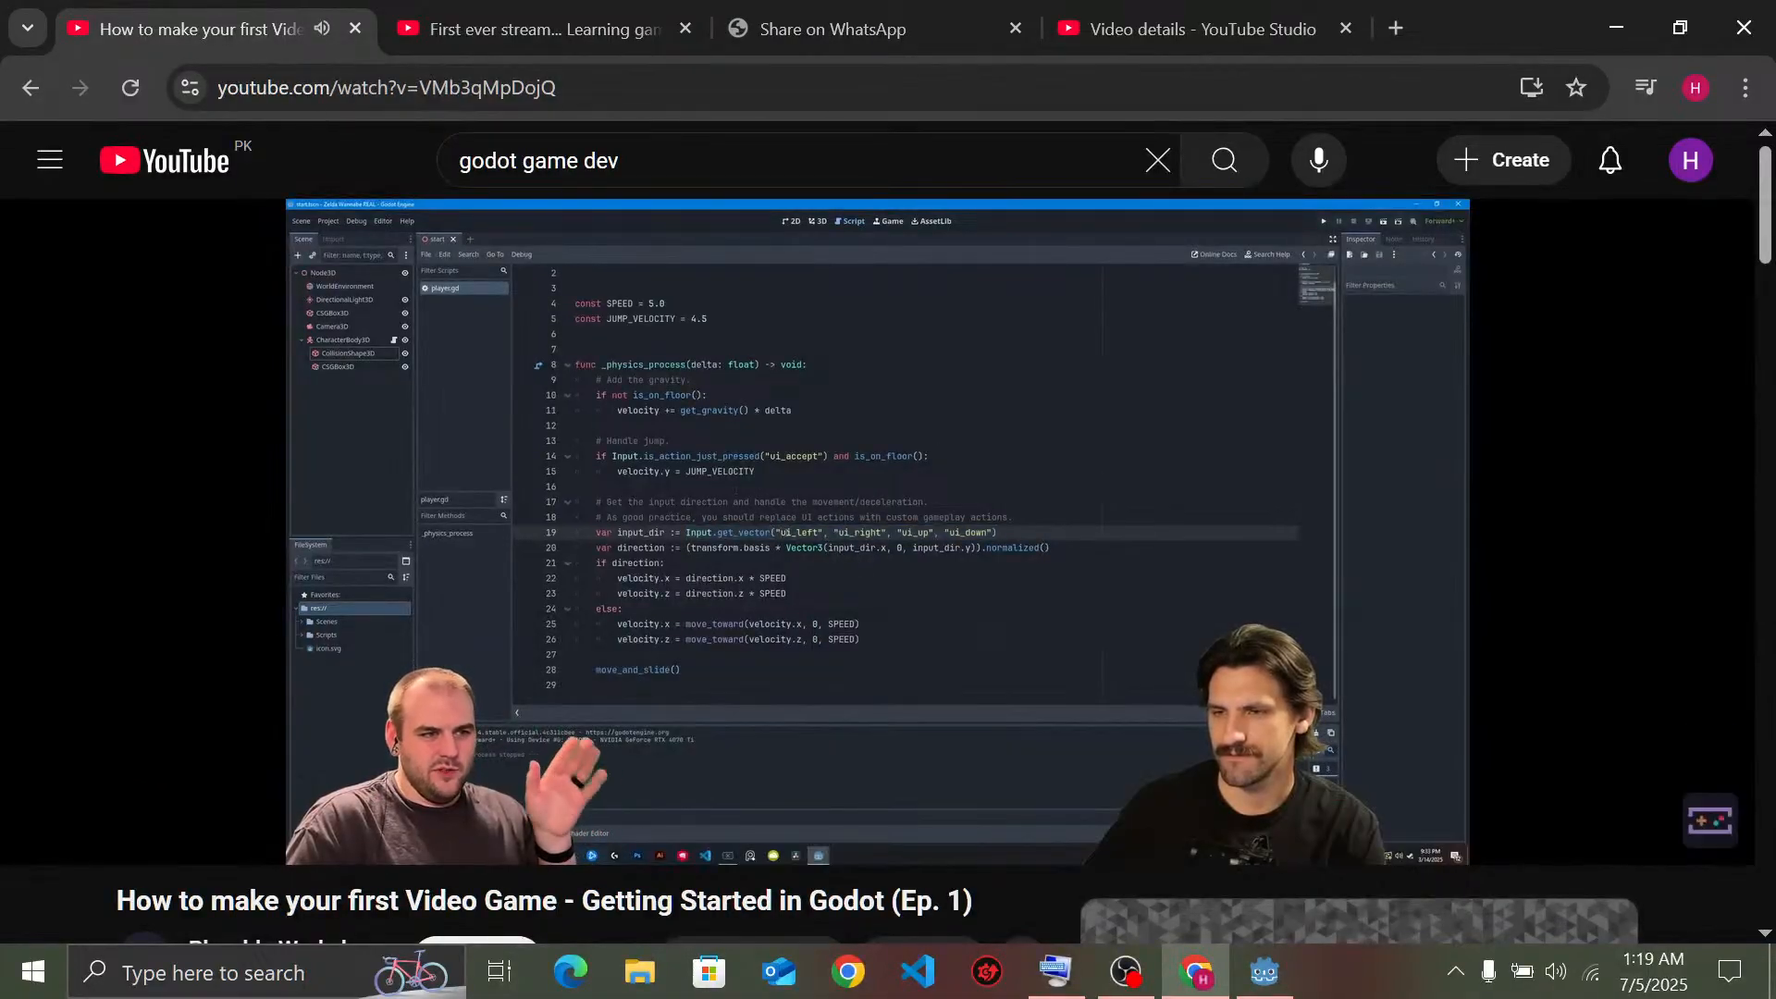
{"action": "key", "text": "Right"}
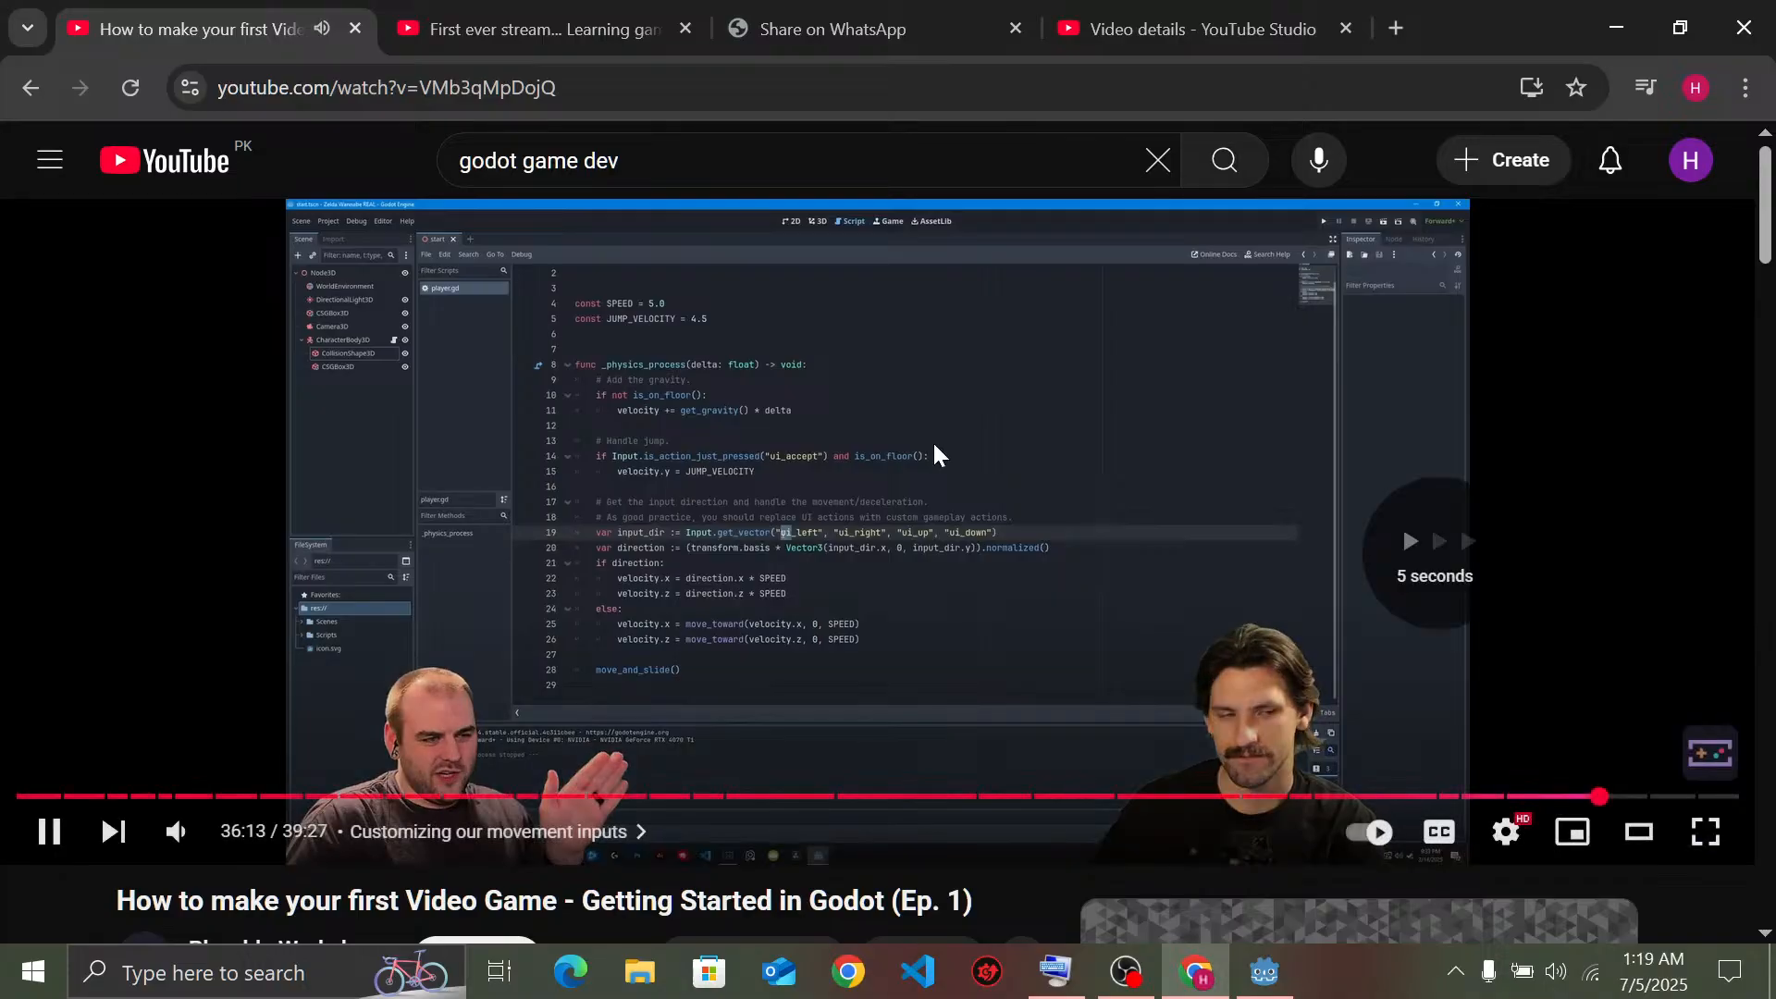
{"action": "key", "text": "Left"}
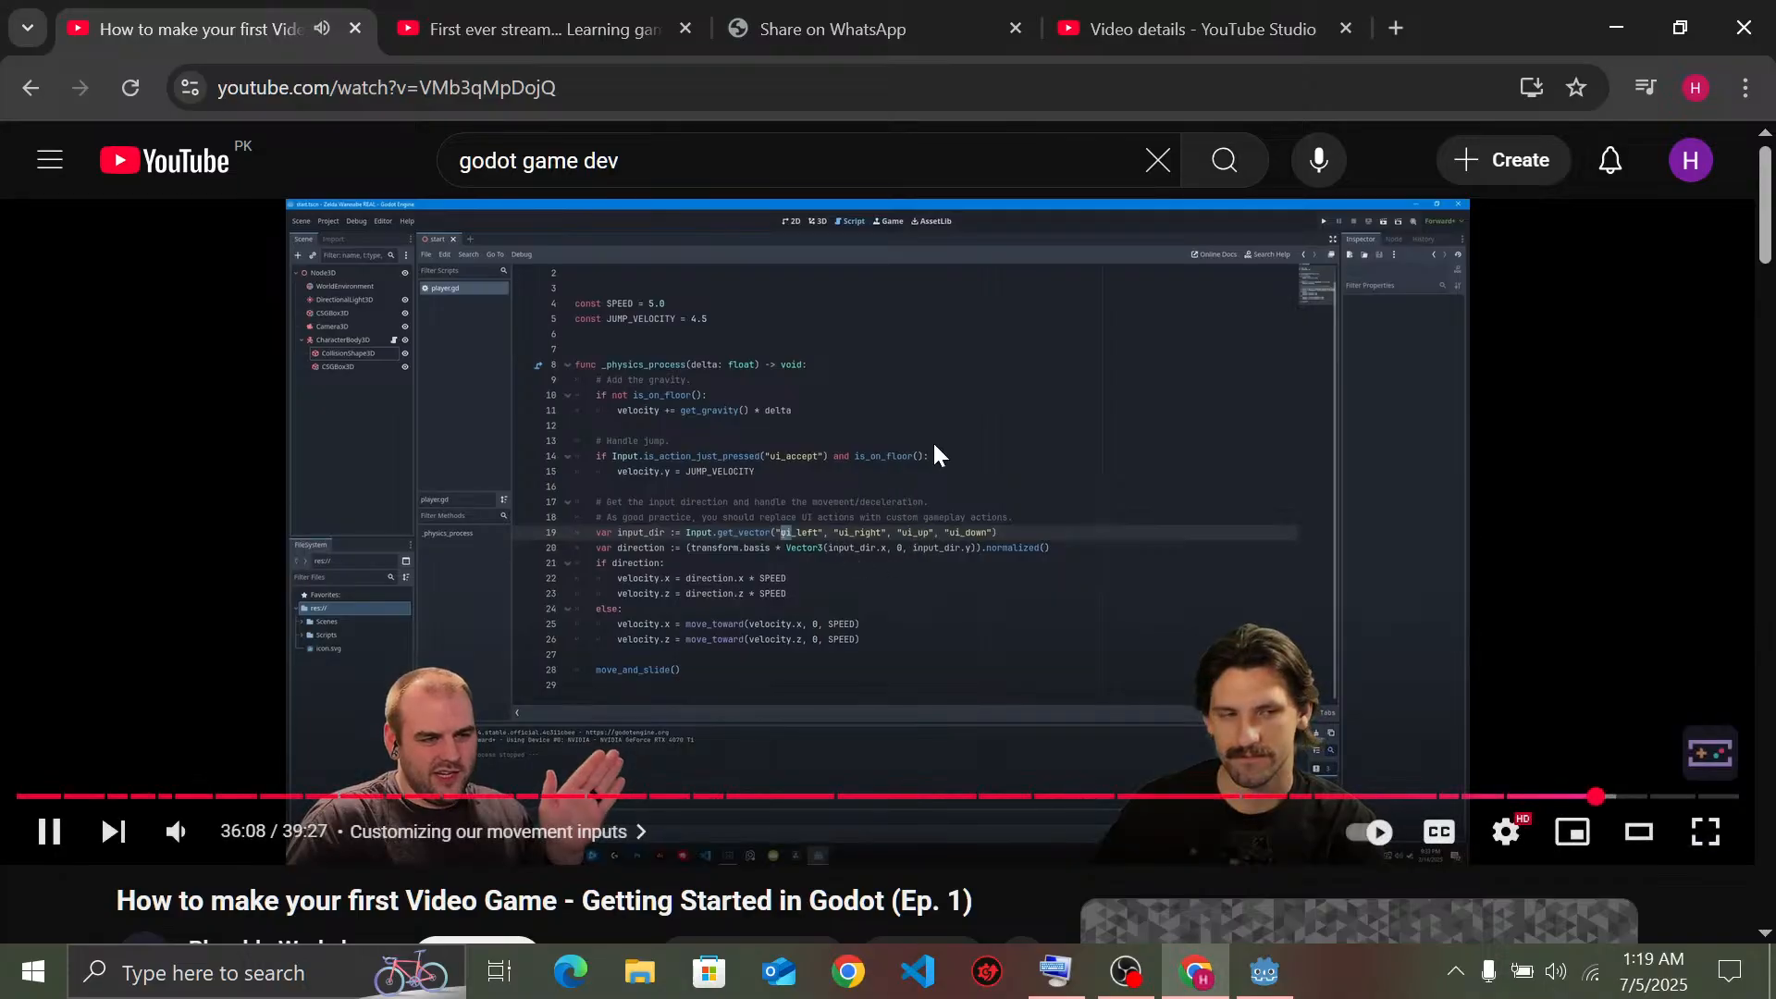
{"action": "left_click_drag", "start_coordinate": [1014, 458], "coordinate": [1406, 447]}
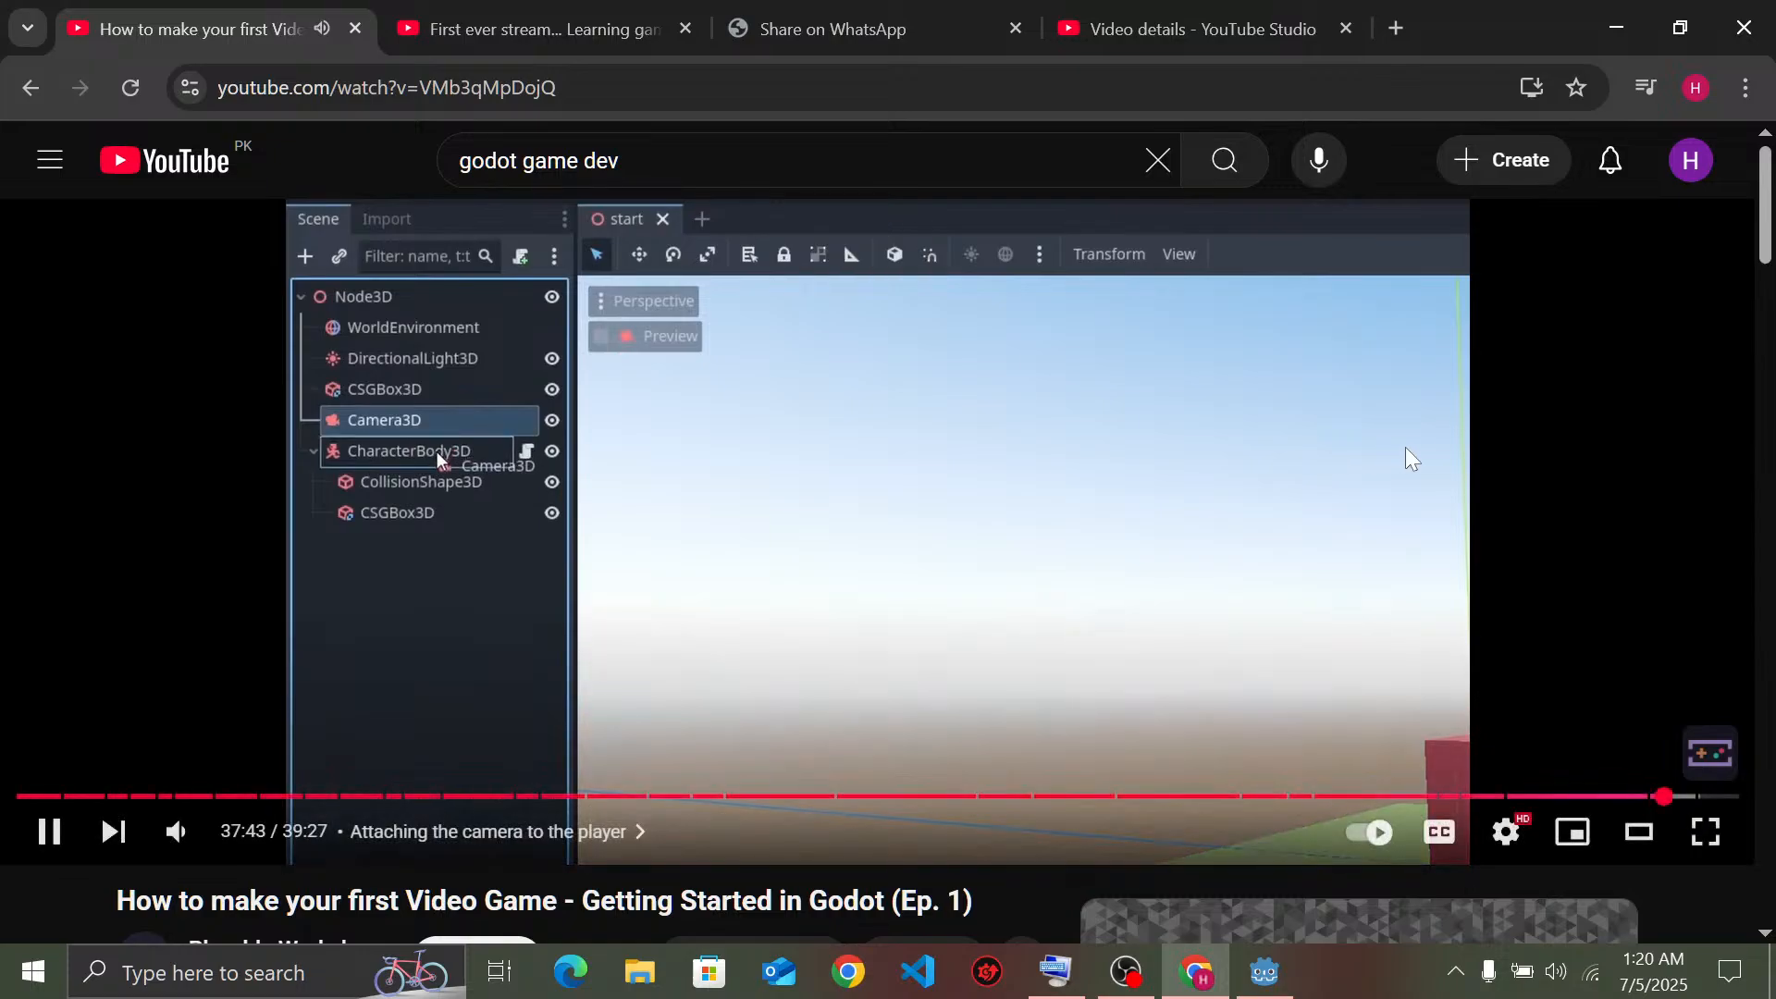
{"action": "left_click", "coordinate": [1068, 583]}
Switch to Godot and reparent the Camera3D node under CharacterBody3D
{"action": "key", "text": "alt+Tab"}
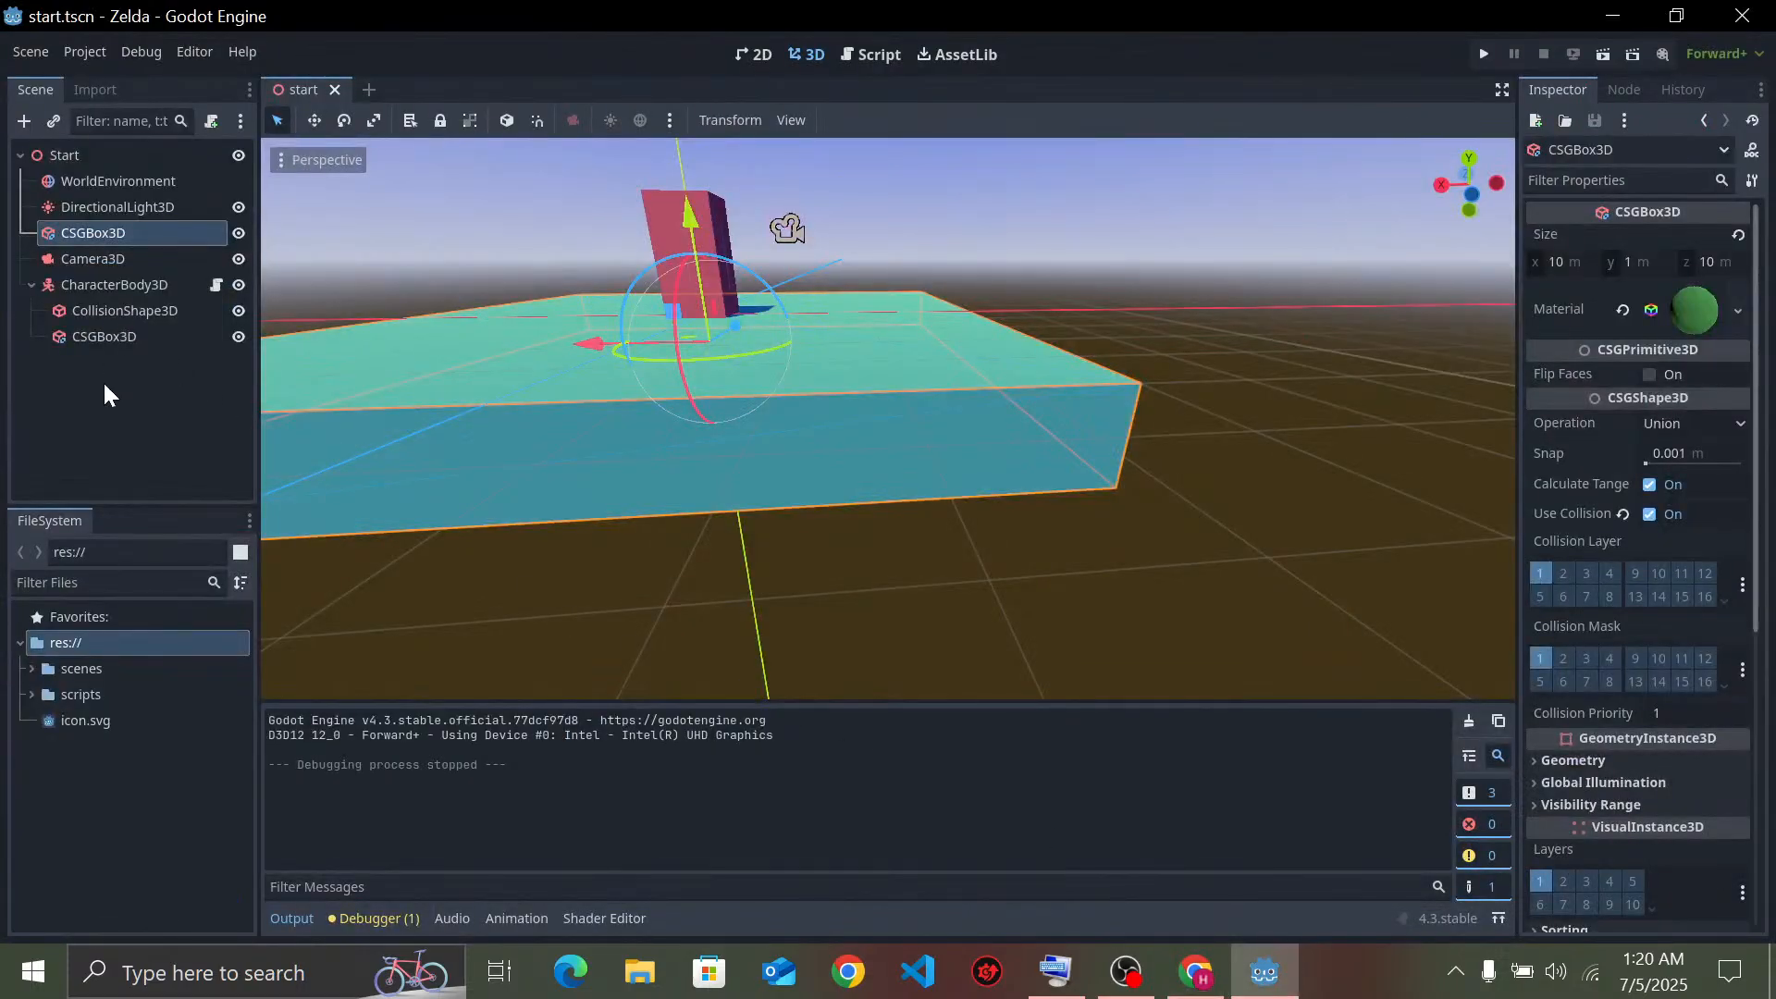
{"action": "left_click", "coordinate": [104, 396]}
{"action": "left_click", "coordinate": [96, 260]}
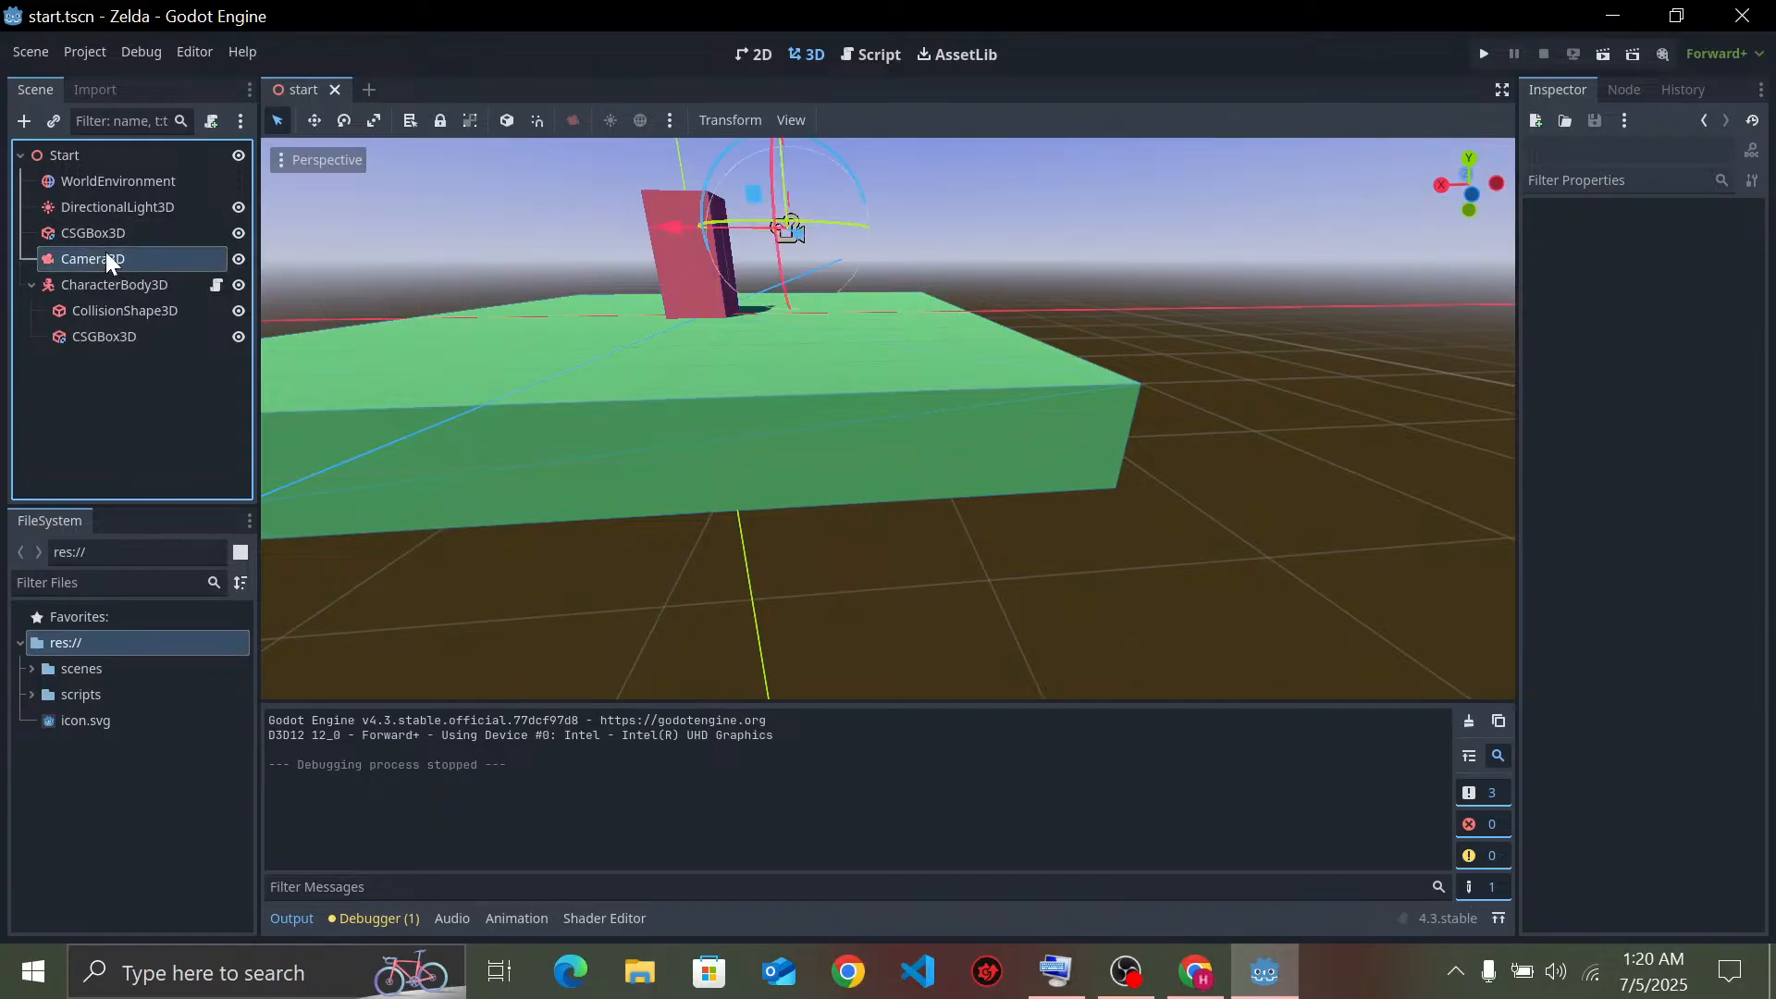
{"action": "mouse_move", "coordinate": [109, 268]}
{"action": "left_mouse_down"}
{"action": "mouse_move", "coordinate": [125, 357]}
{"action": "mouse_move", "coordinate": [123, 289]}
{"action": "left_mouse_up"}
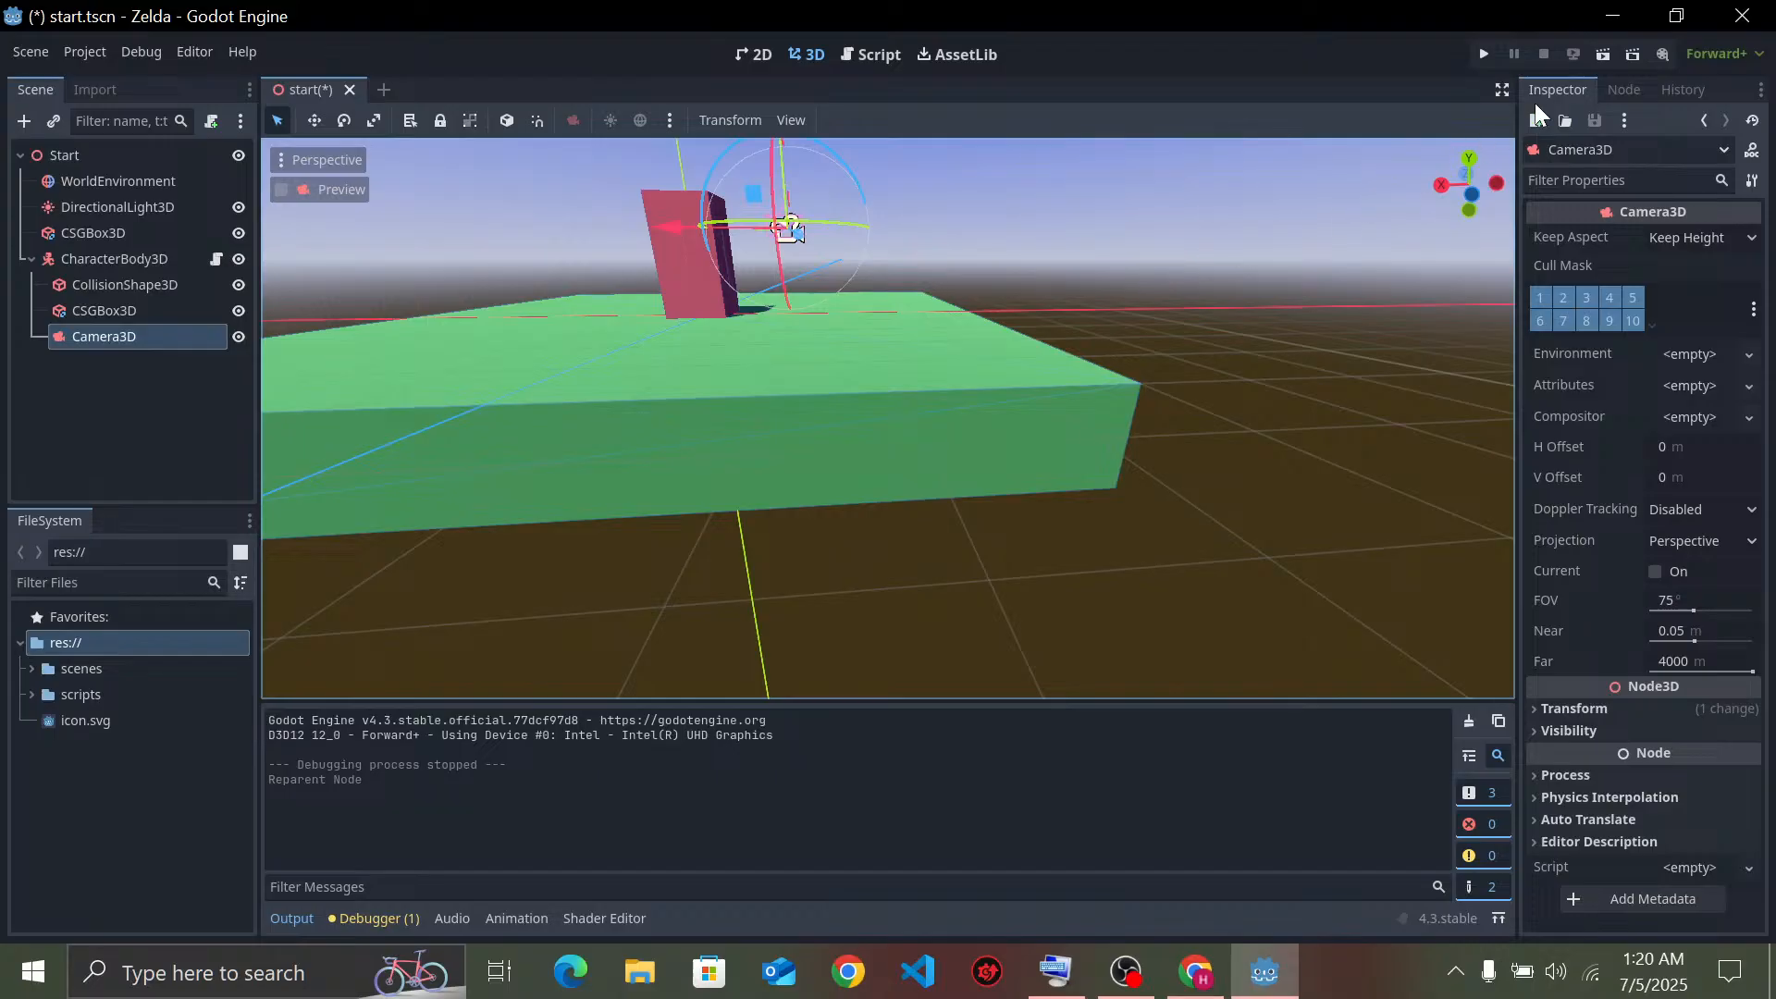
Run the project and move the player box in all directions to check that the camera follows, closing the game at the end
{"action": "left_click", "coordinate": [1486, 55]}
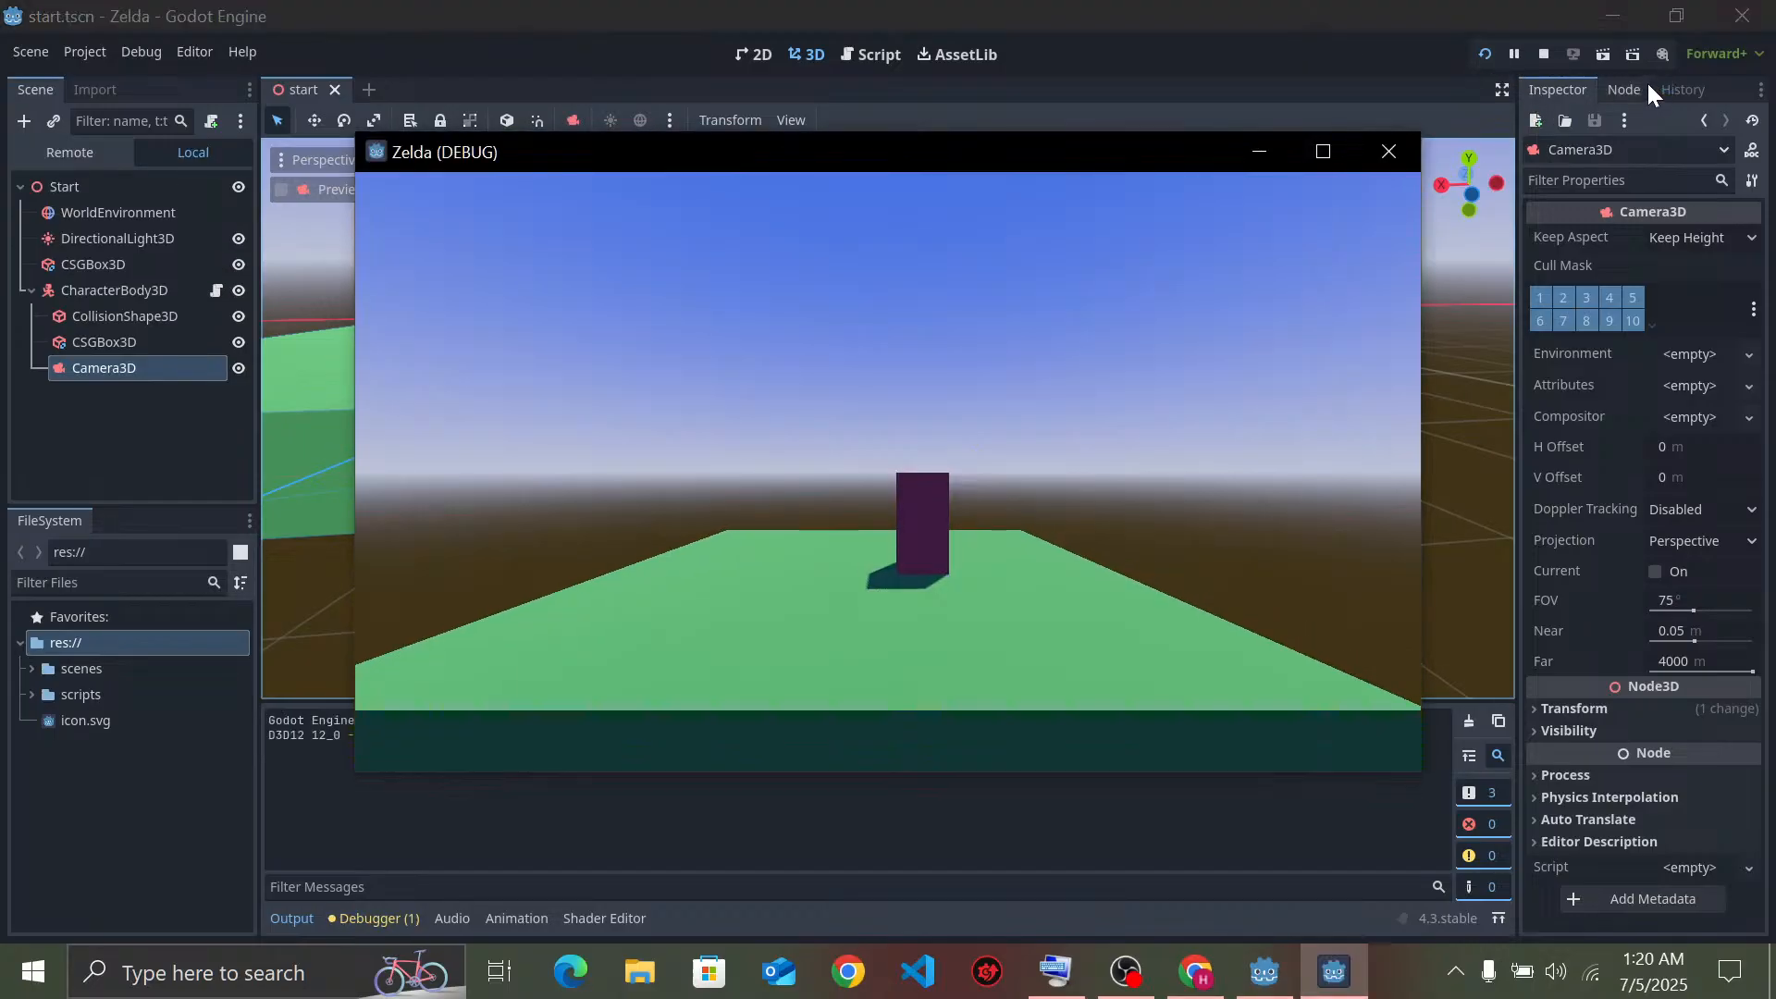
{"action": "key", "text": "Up"}
{"action": "key", "text": "Right"}
{"action": "key", "text": "Down"}
{"action": "key", "text": "Left"}
{"action": "key", "text": "Down"}
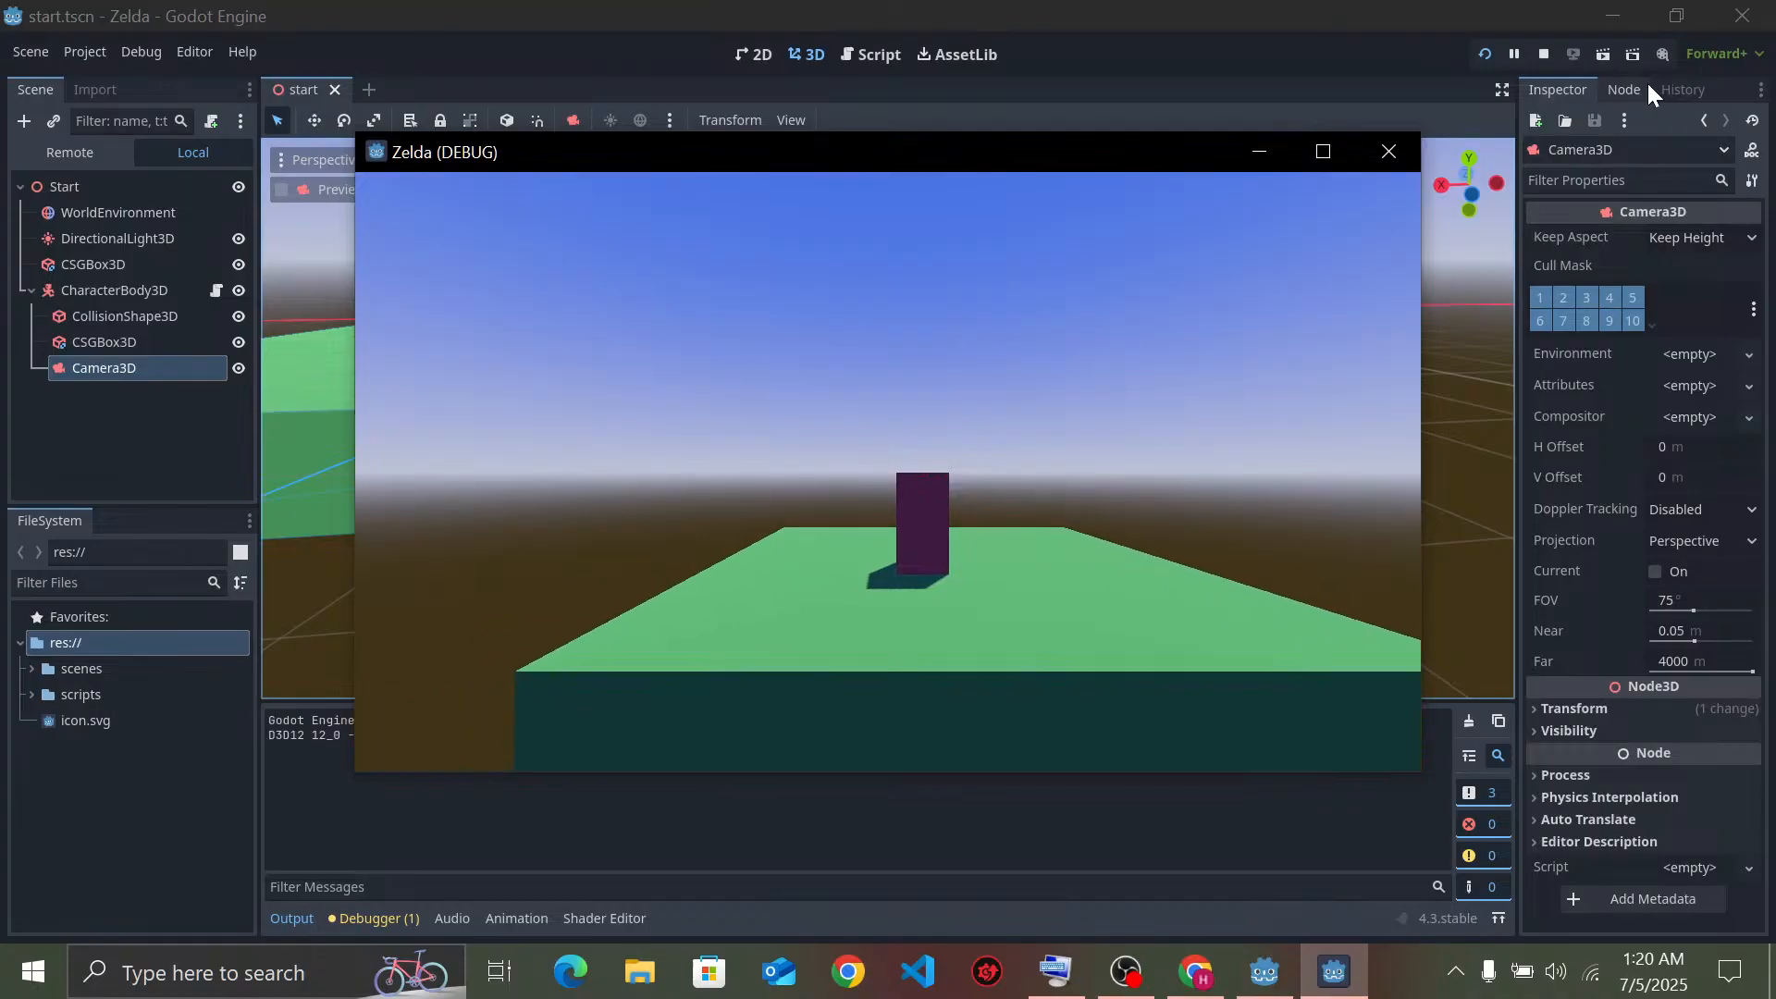
{"action": "key", "text": "Right"}
{"action": "key", "text": "Up"}
{"action": "key", "text": "Left"}
{"action": "key", "text": "Down"}
{"action": "key", "text": "Right"}
{"action": "key", "text": "Left"}
{"action": "key", "text": "Down"}
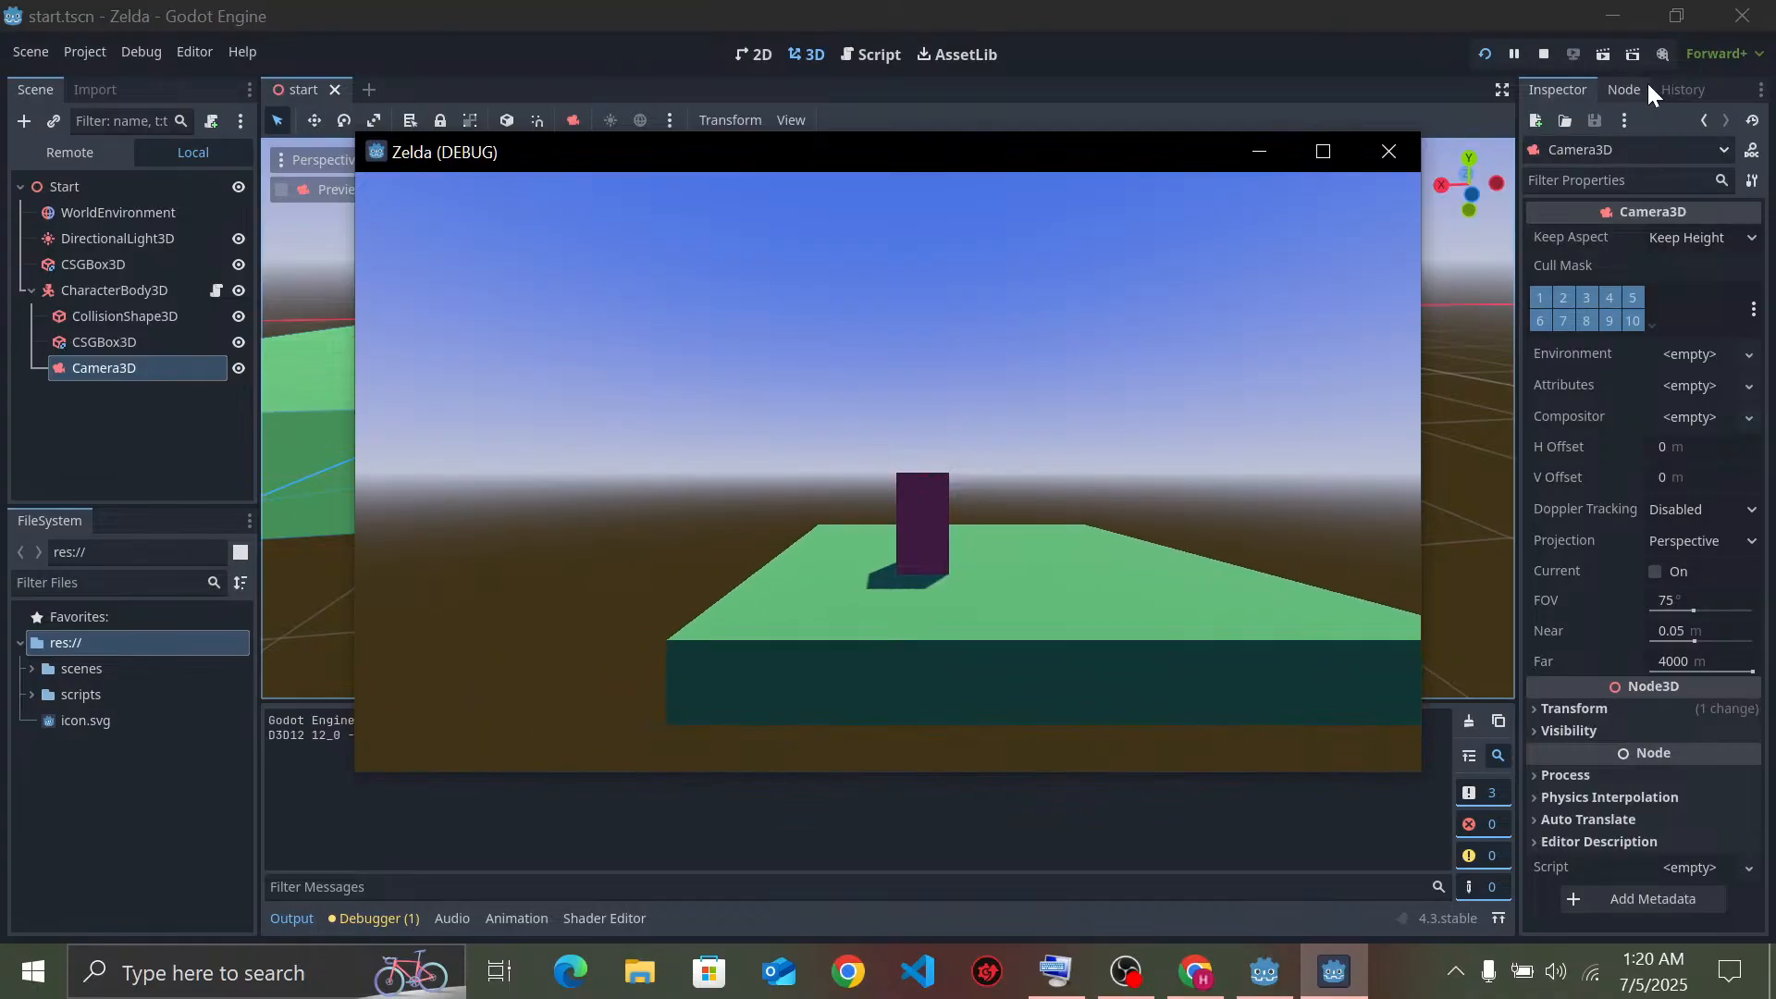
{"action": "key", "text": "Right"}
{"action": "key", "text": "Up"}
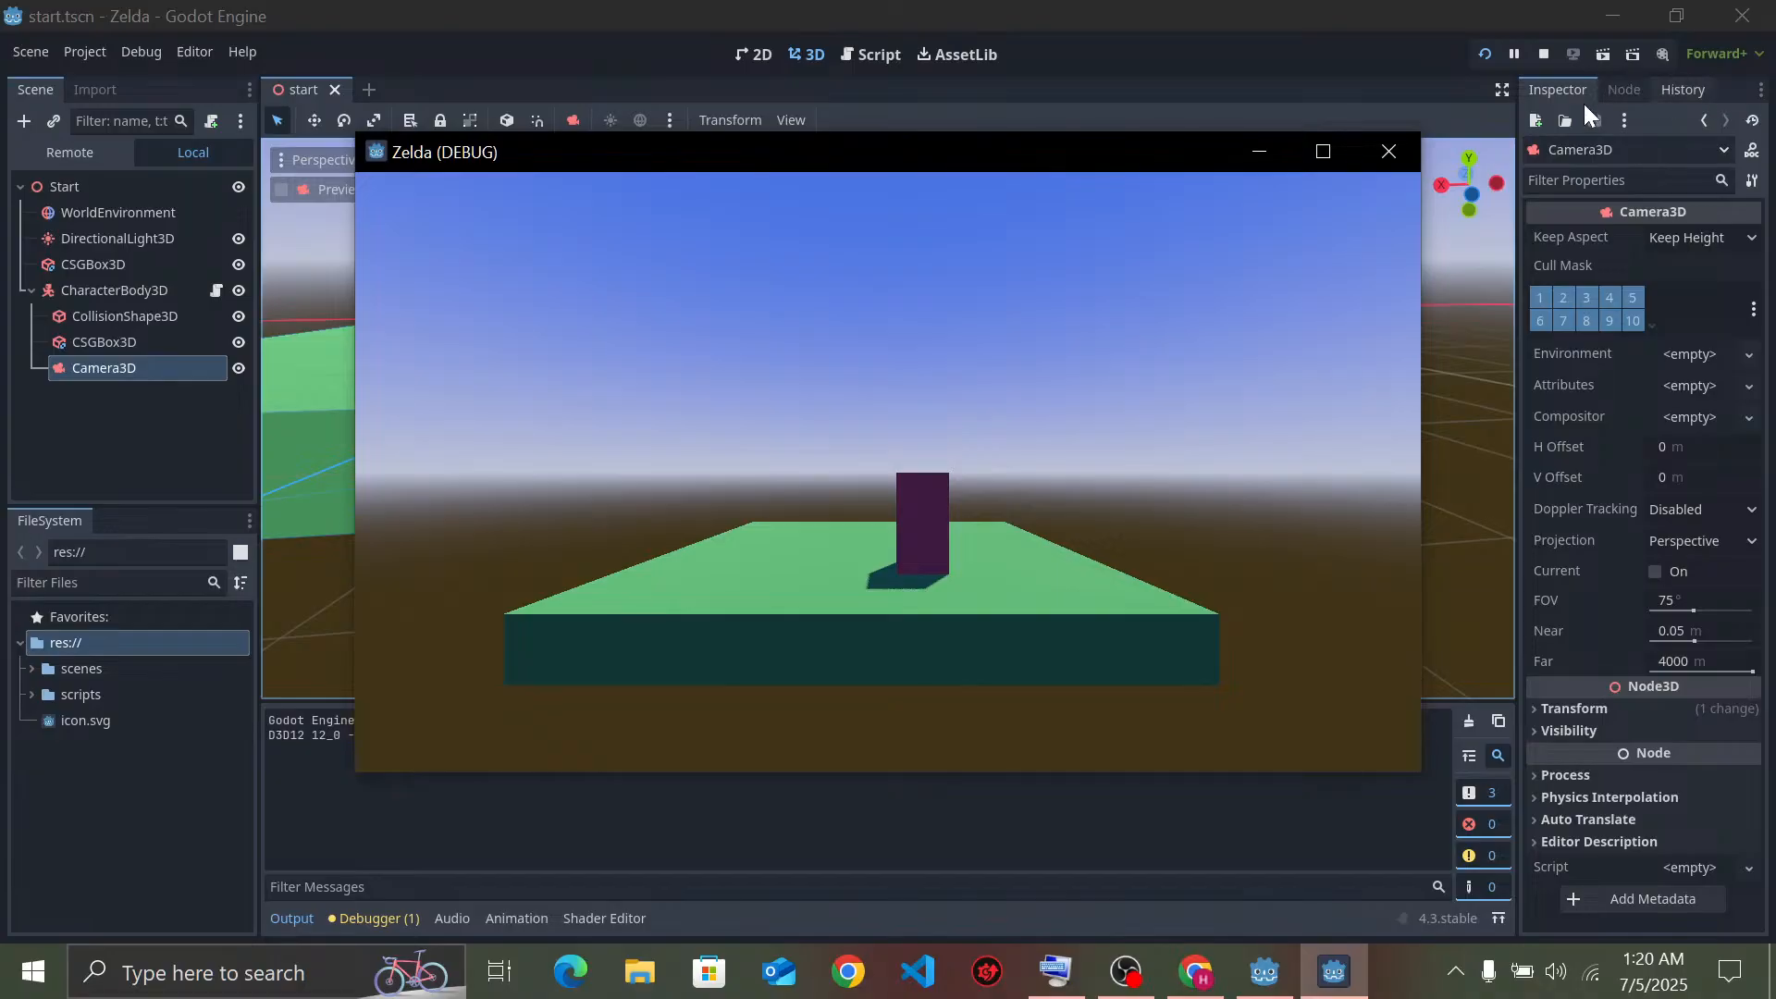
{"action": "left_click", "coordinate": [1386, 150]}
Switch to Chrome and watch the tutorial's final camera check and its closing thoughts
{"action": "left_click", "coordinate": [1195, 971]}
{"action": "left_click", "coordinate": [925, 592]}
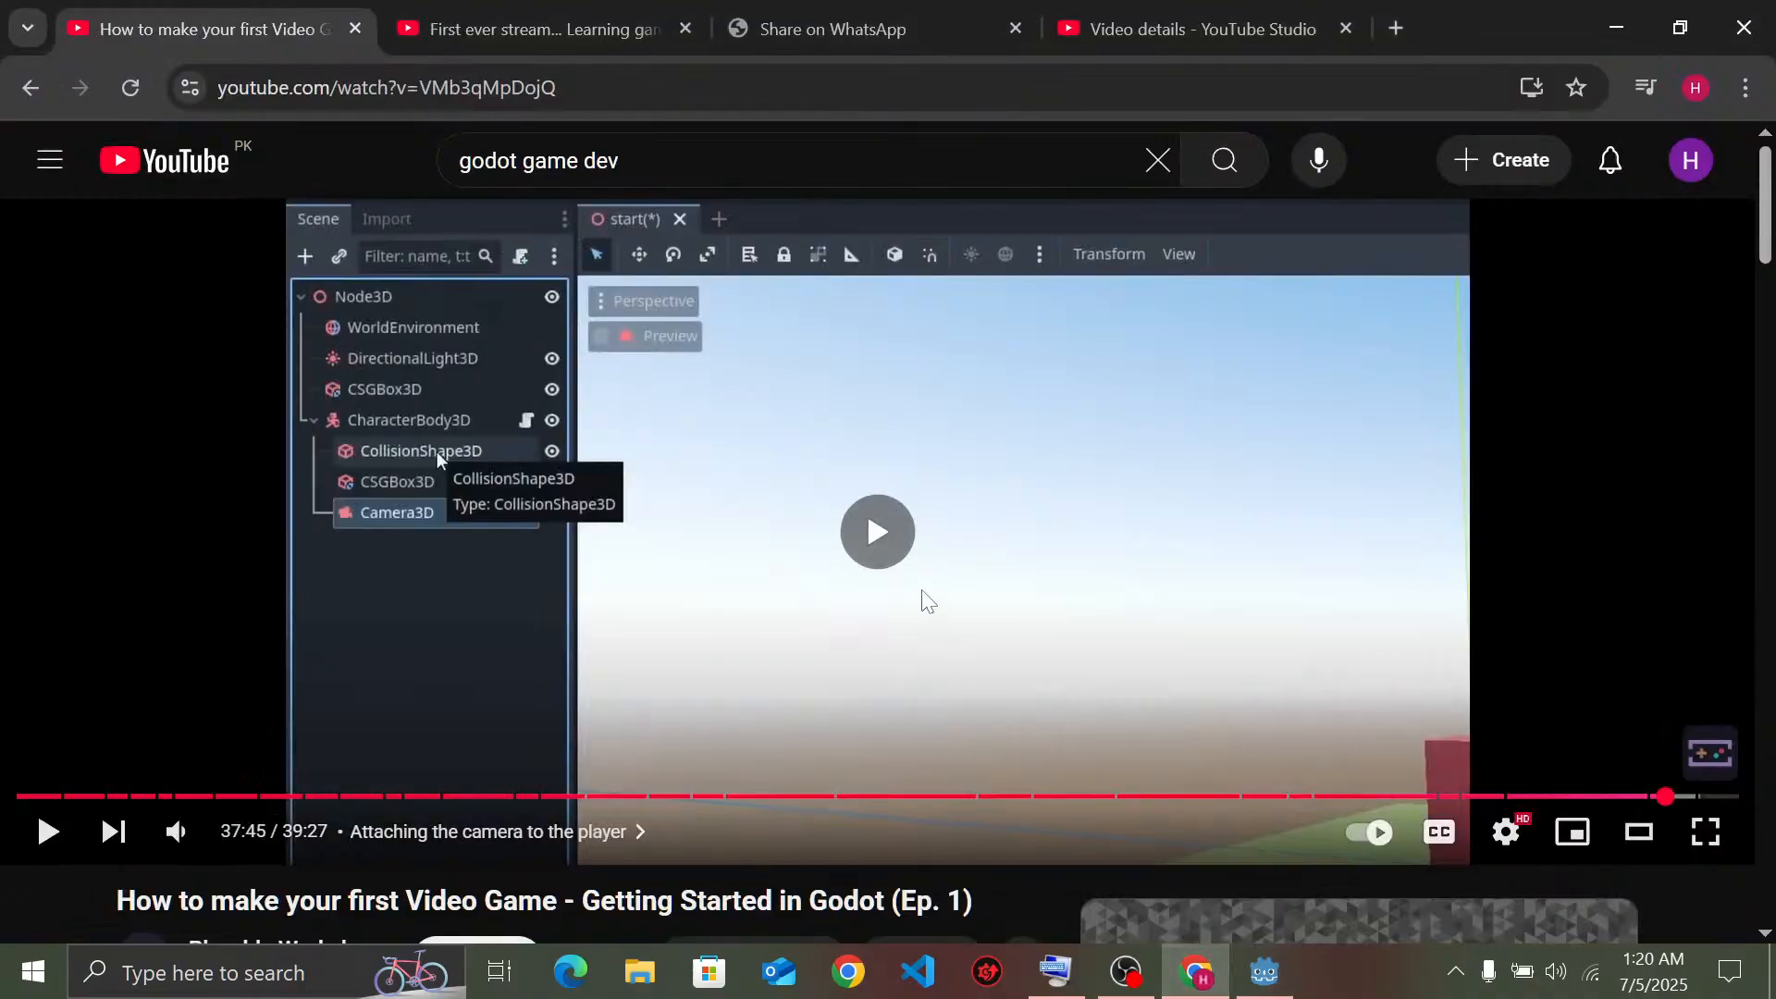
{"action": "left_click", "coordinate": [1007, 567]}
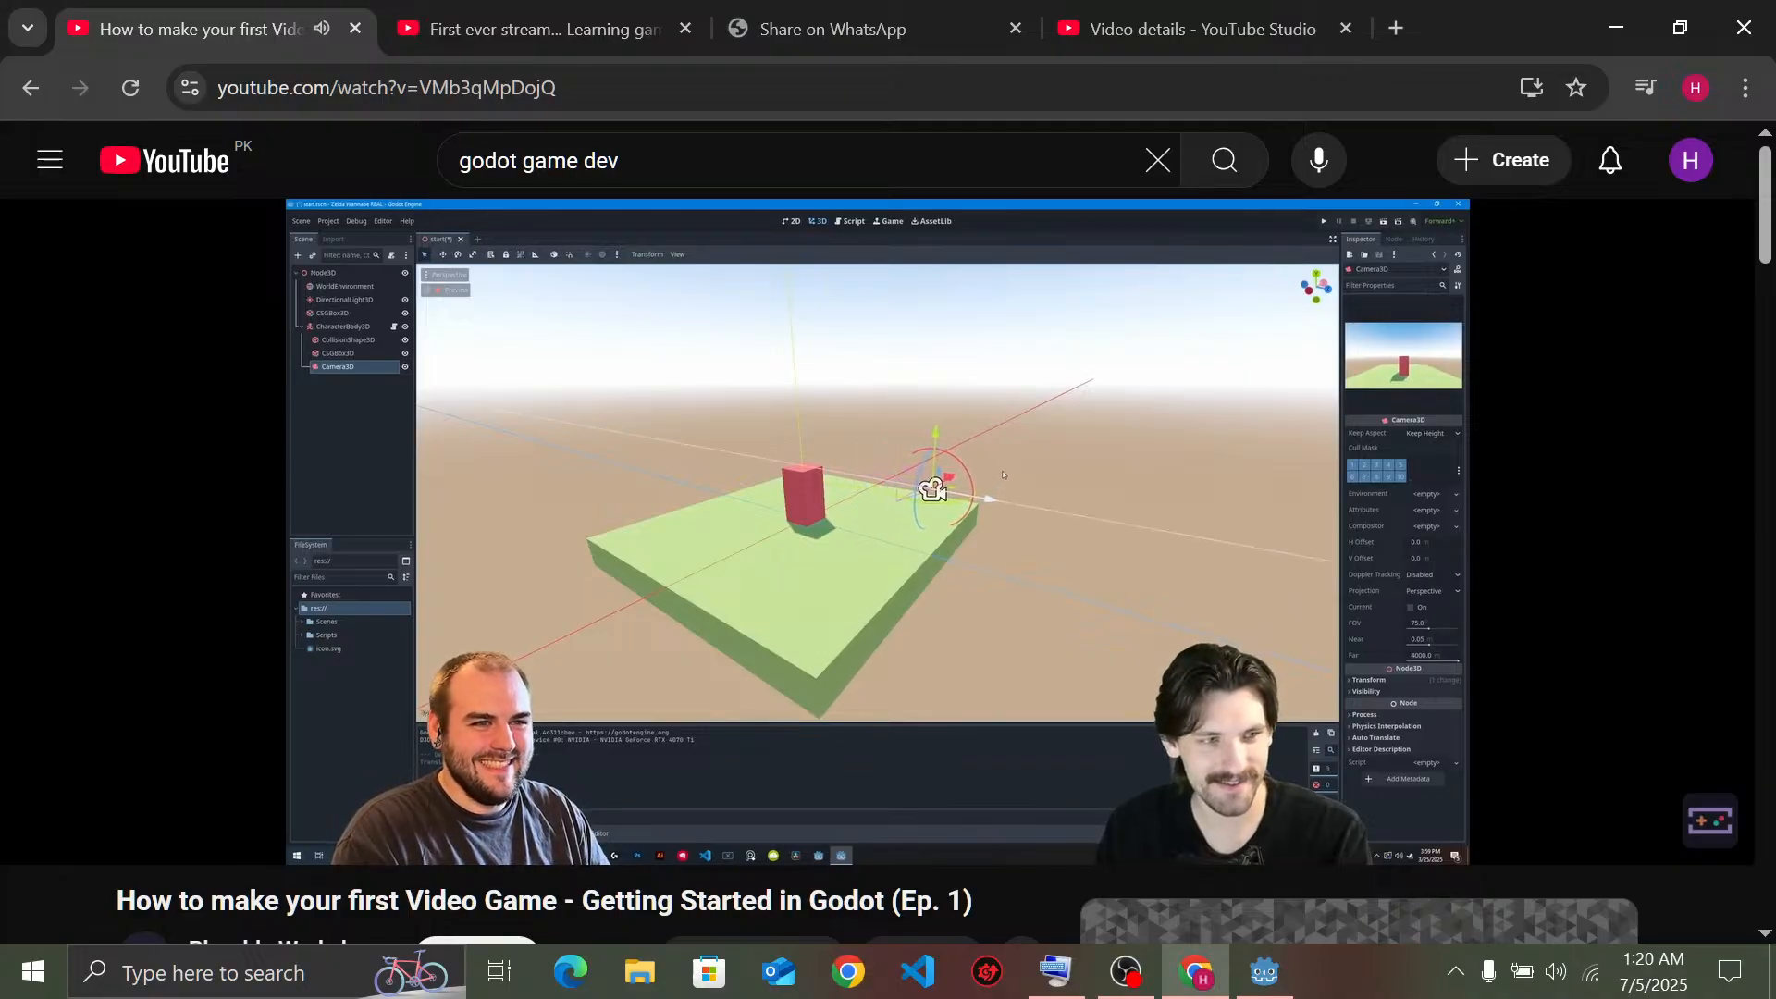
{"action": "key", "text": "space"}
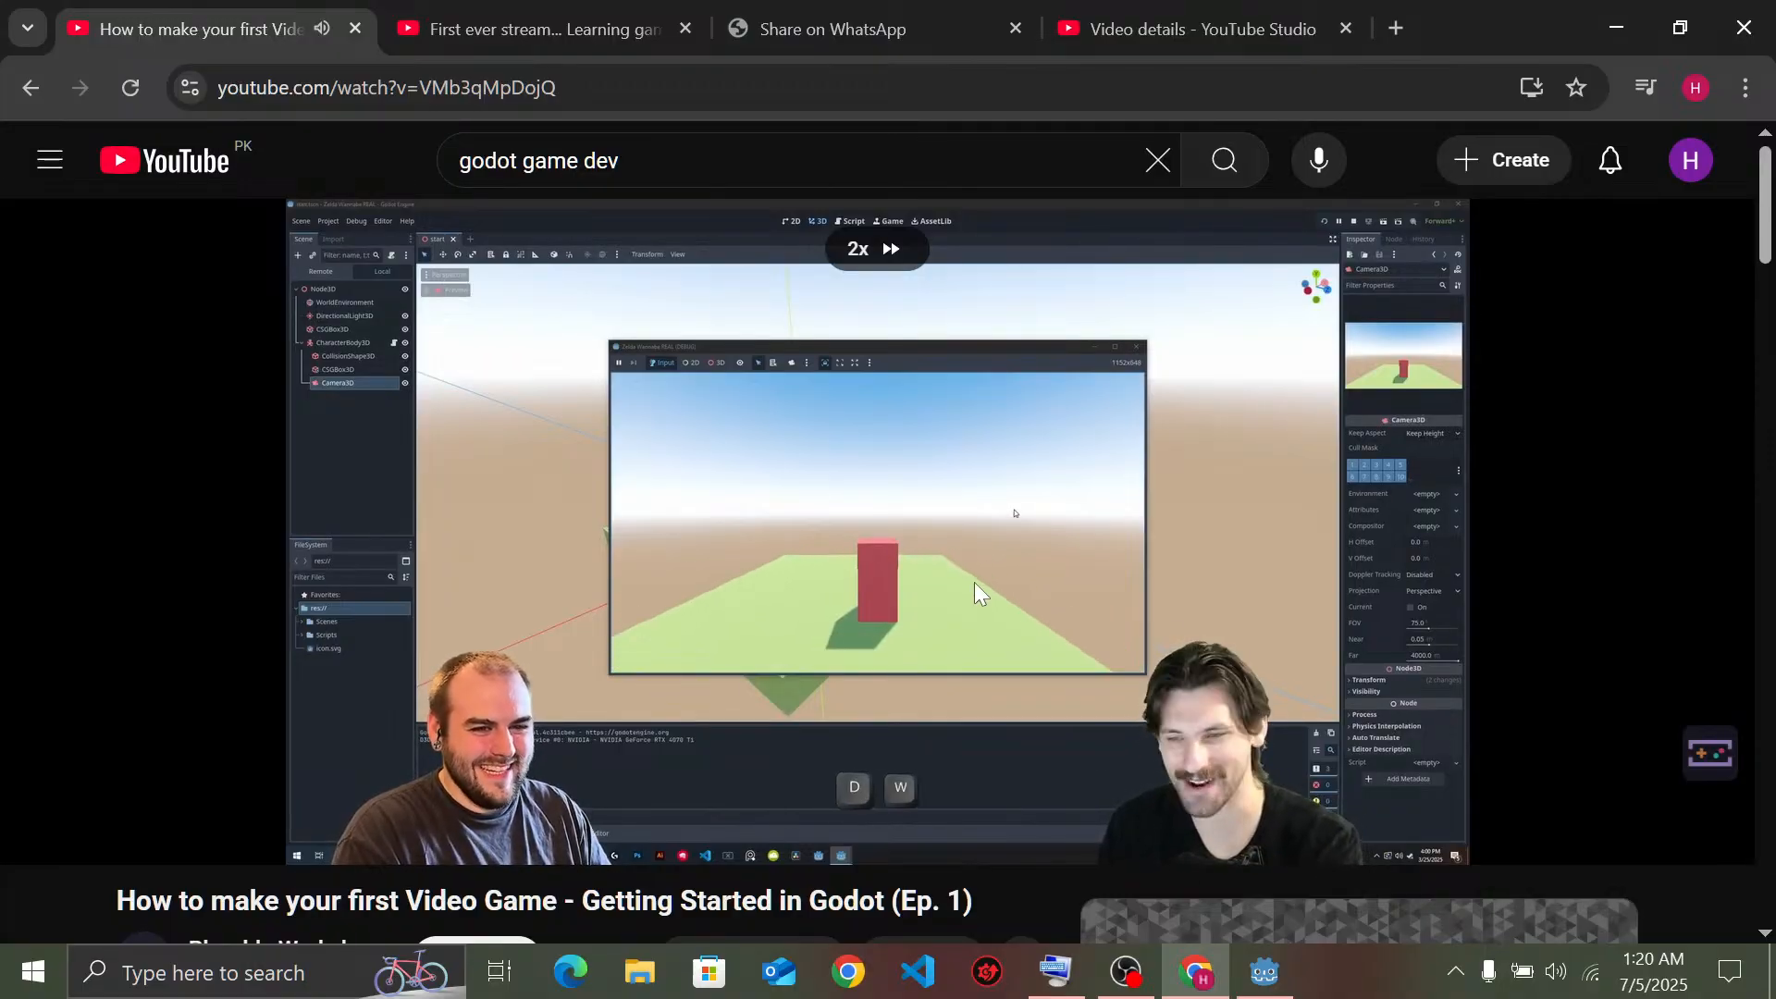
{"action": "mouse_move", "coordinate": [969, 592]}
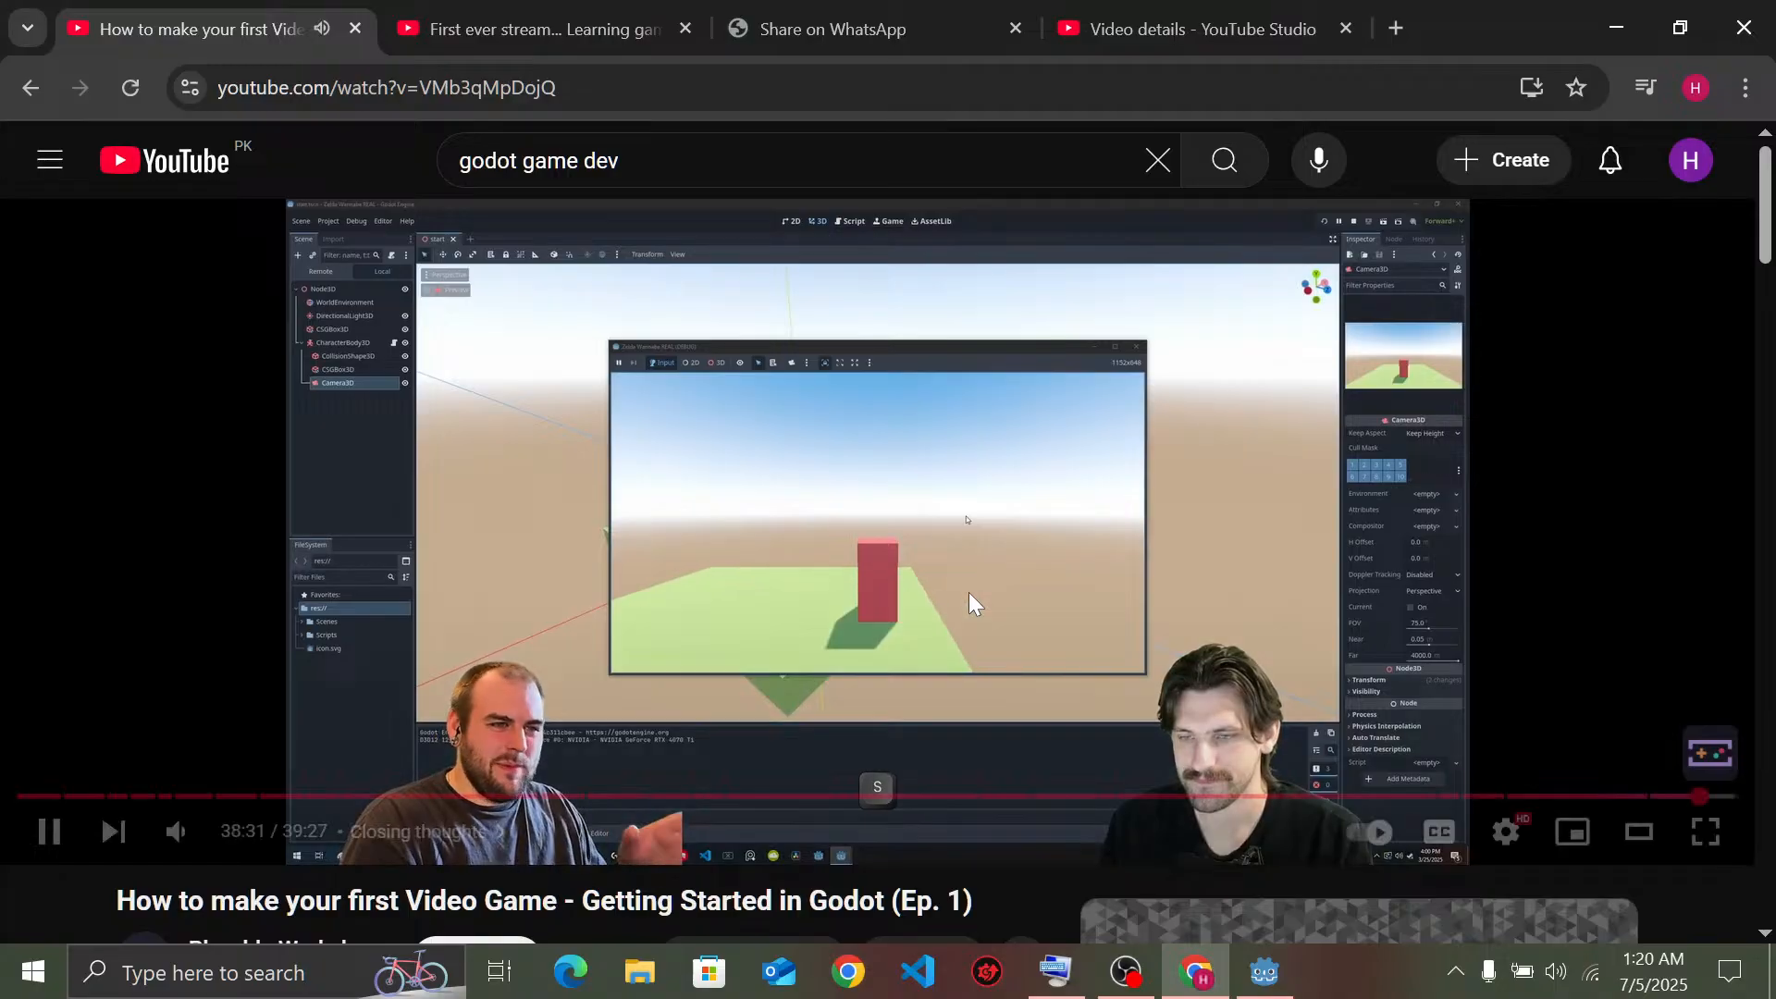
{"action": "left_click_drag", "start_coordinate": [1137, 566], "coordinate": [1116, 583]}
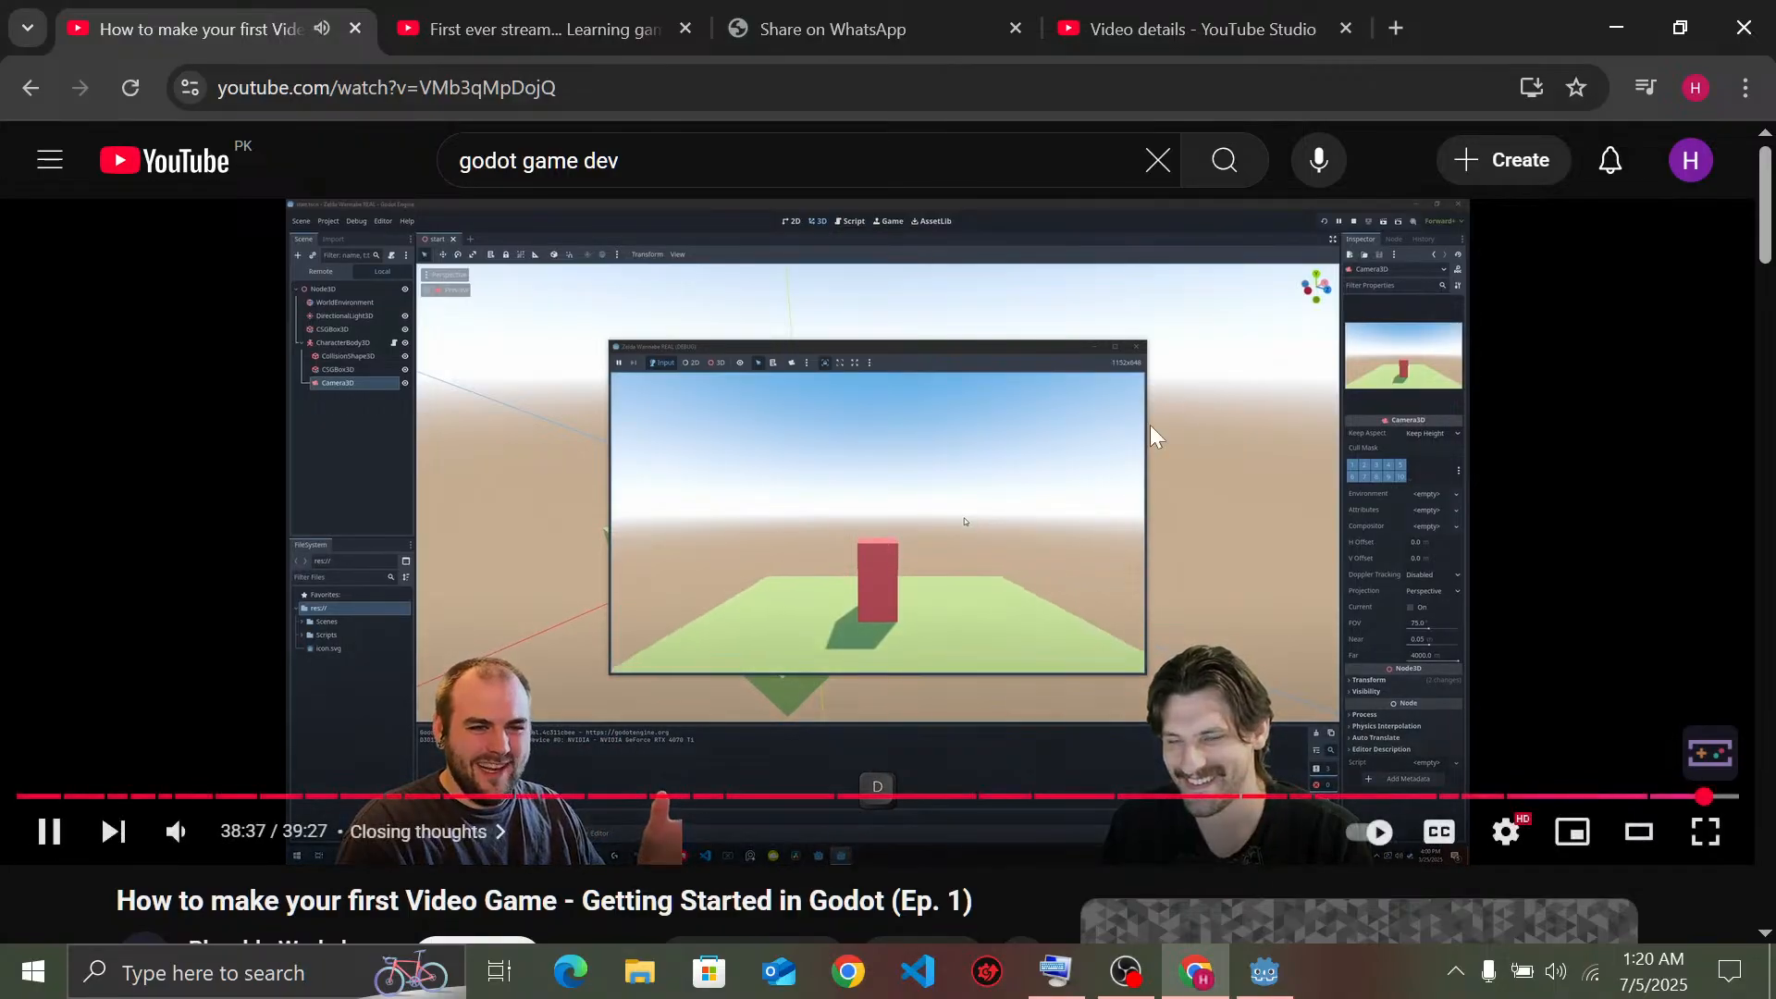
Switch to Godot, try shifting and rotating the Camera3D in the viewport, and check the view in a test run of the project
{"action": "left_click", "coordinate": [1263, 971]}
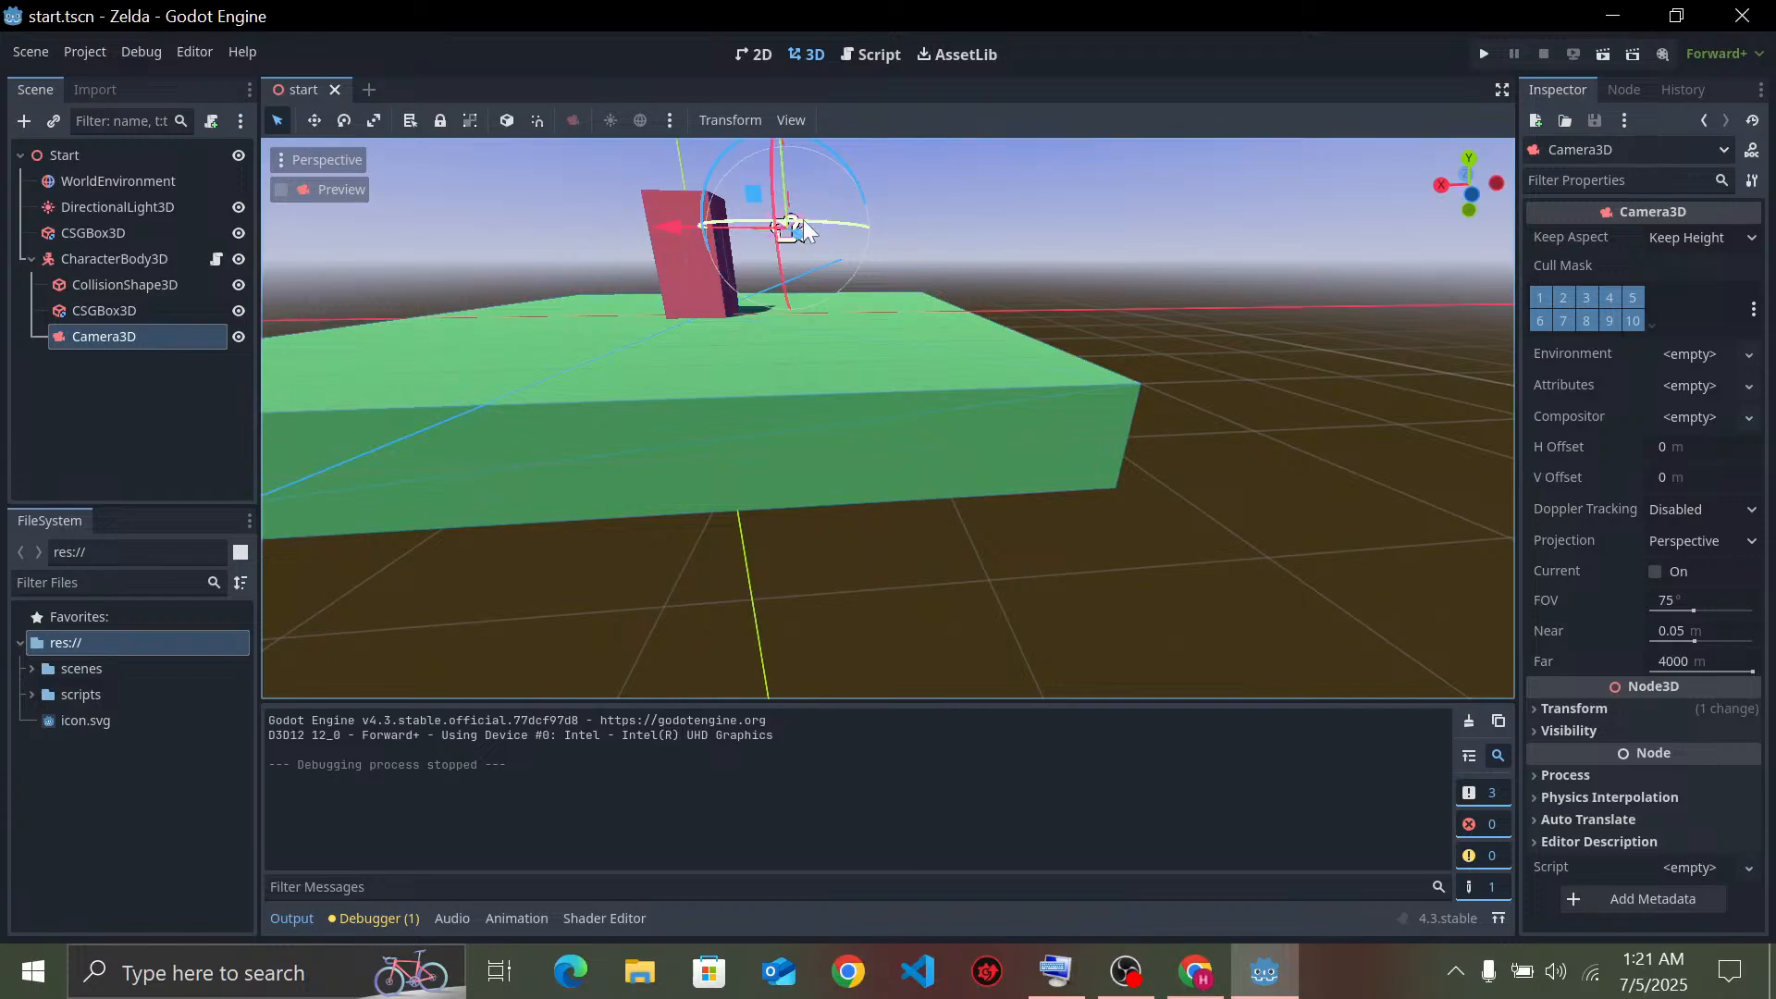
{"action": "left_click_drag", "start_coordinate": [673, 231], "coordinate": [687, 226]}
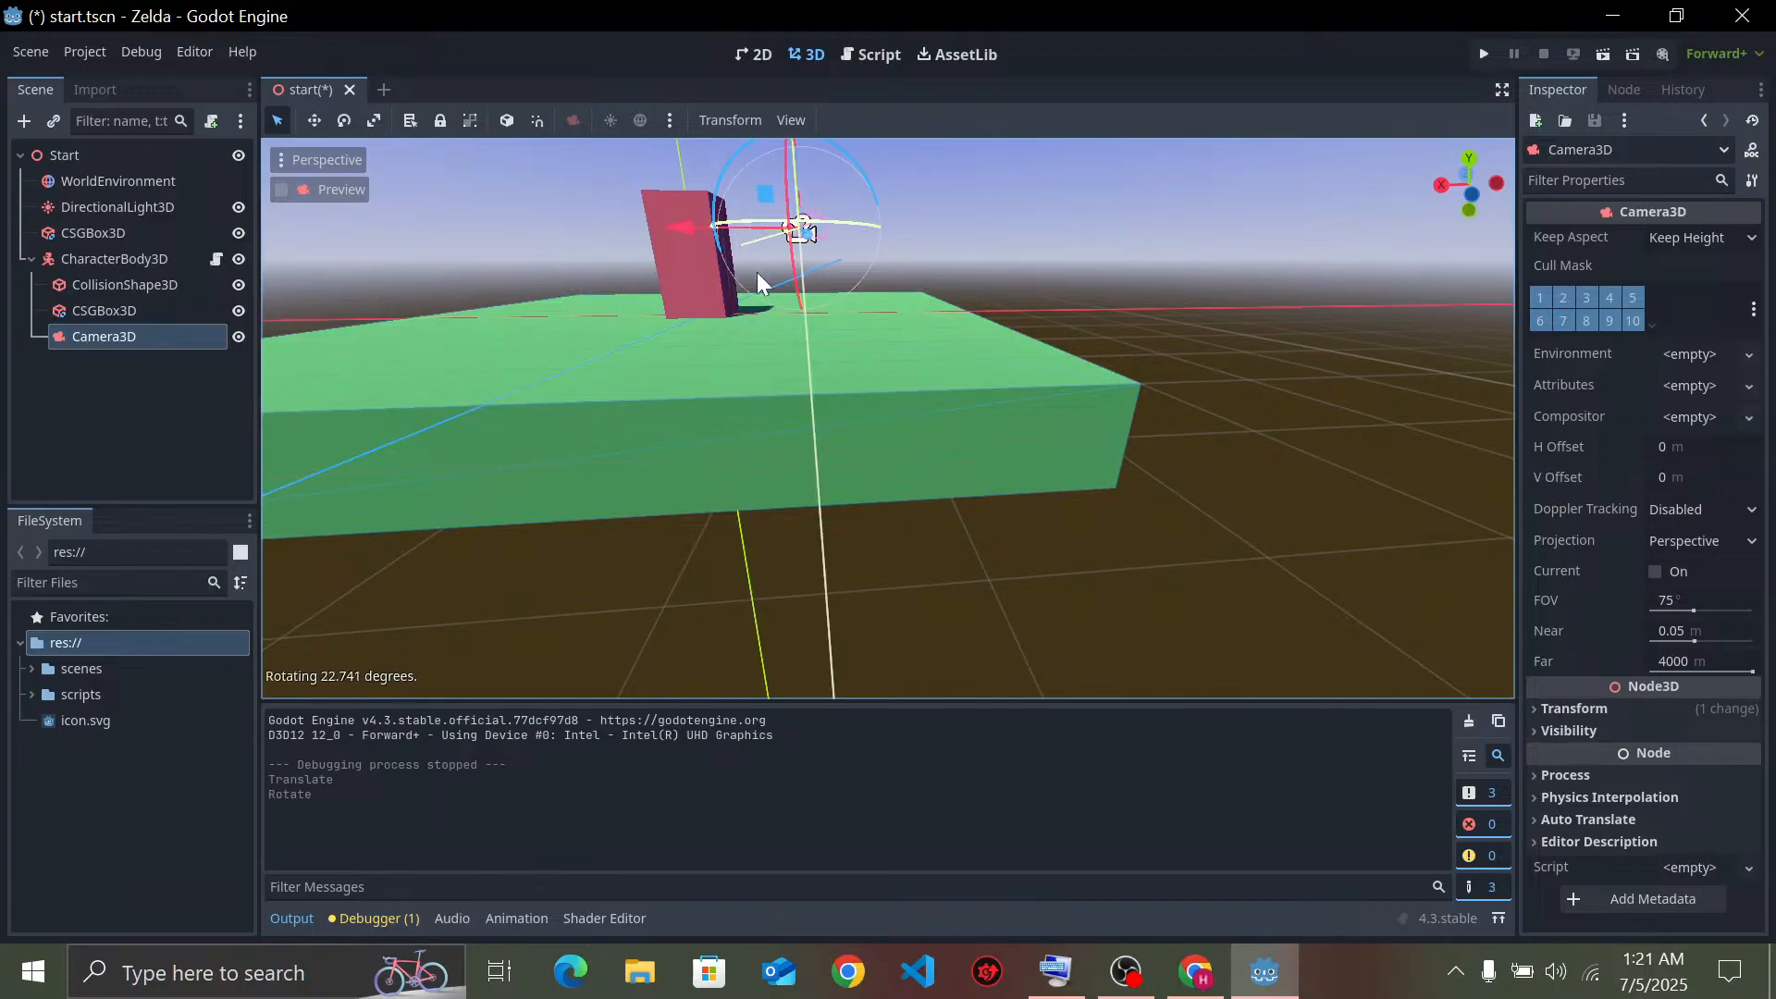
{"action": "scroll", "coordinate": [874, 276], "scroll_direction": "up", "scroll_amount": 10}
{"action": "scroll", "coordinate": [874, 277], "scroll_direction": "down", "scroll_amount": 15}
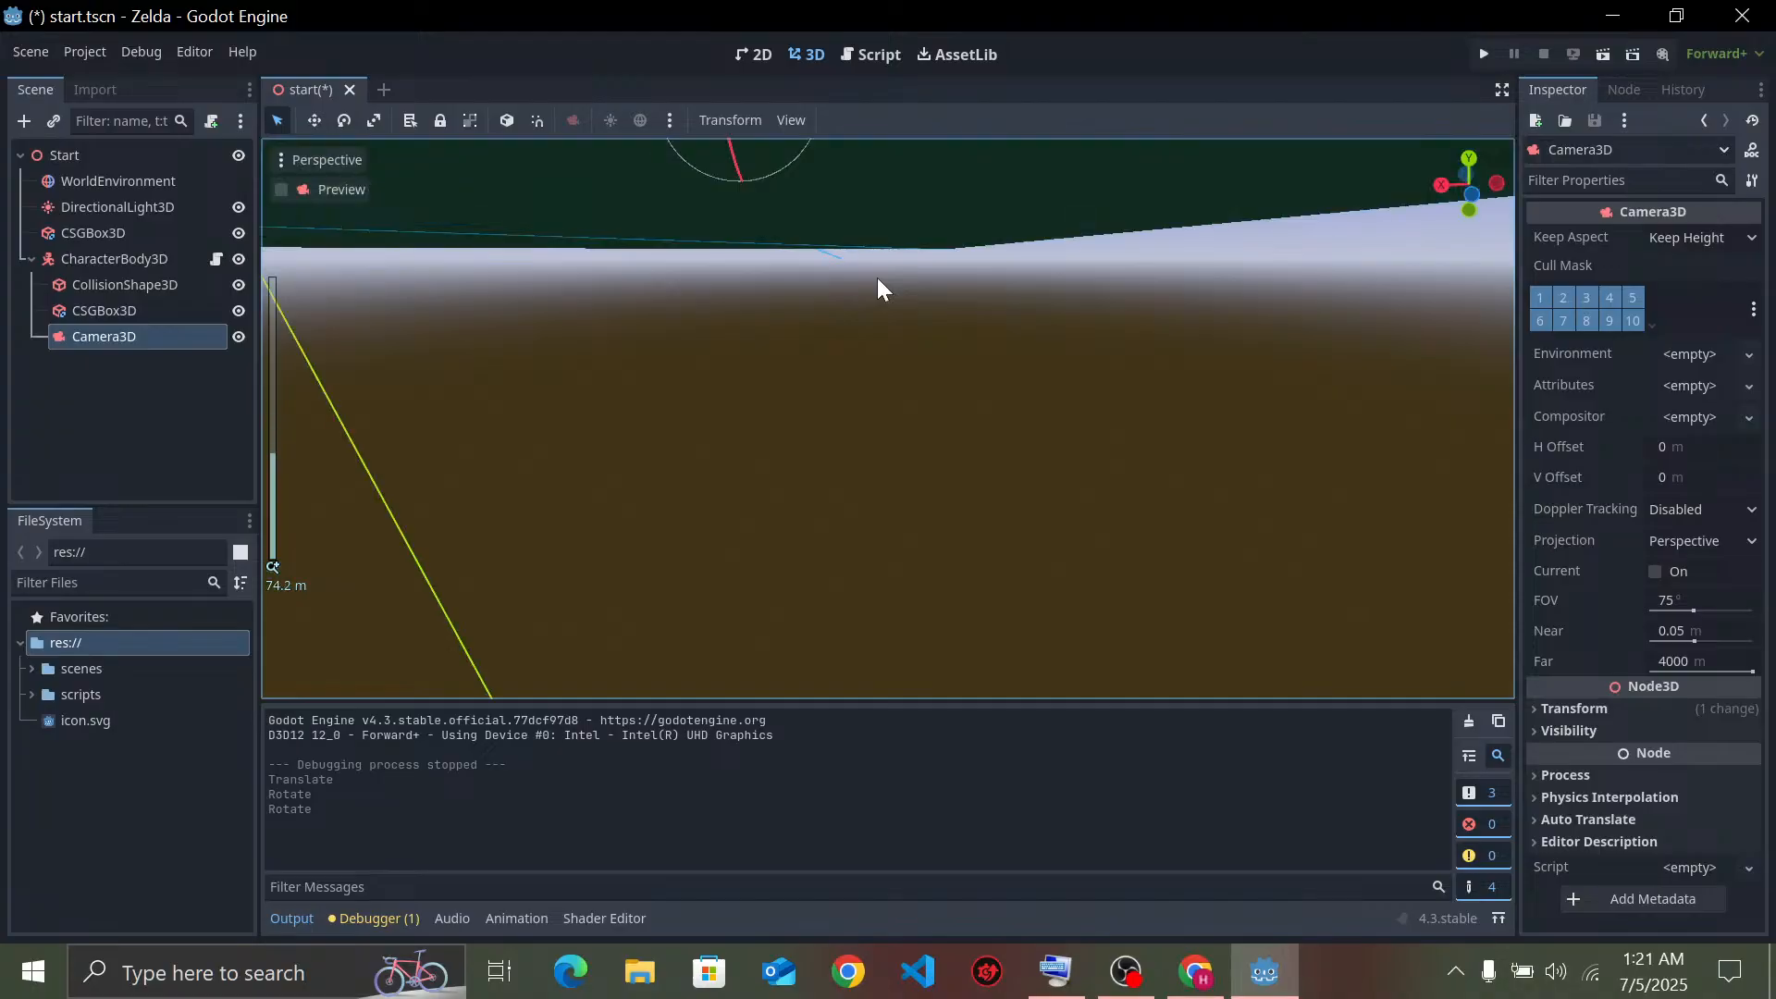
{"action": "left_click", "coordinate": [1485, 54]}
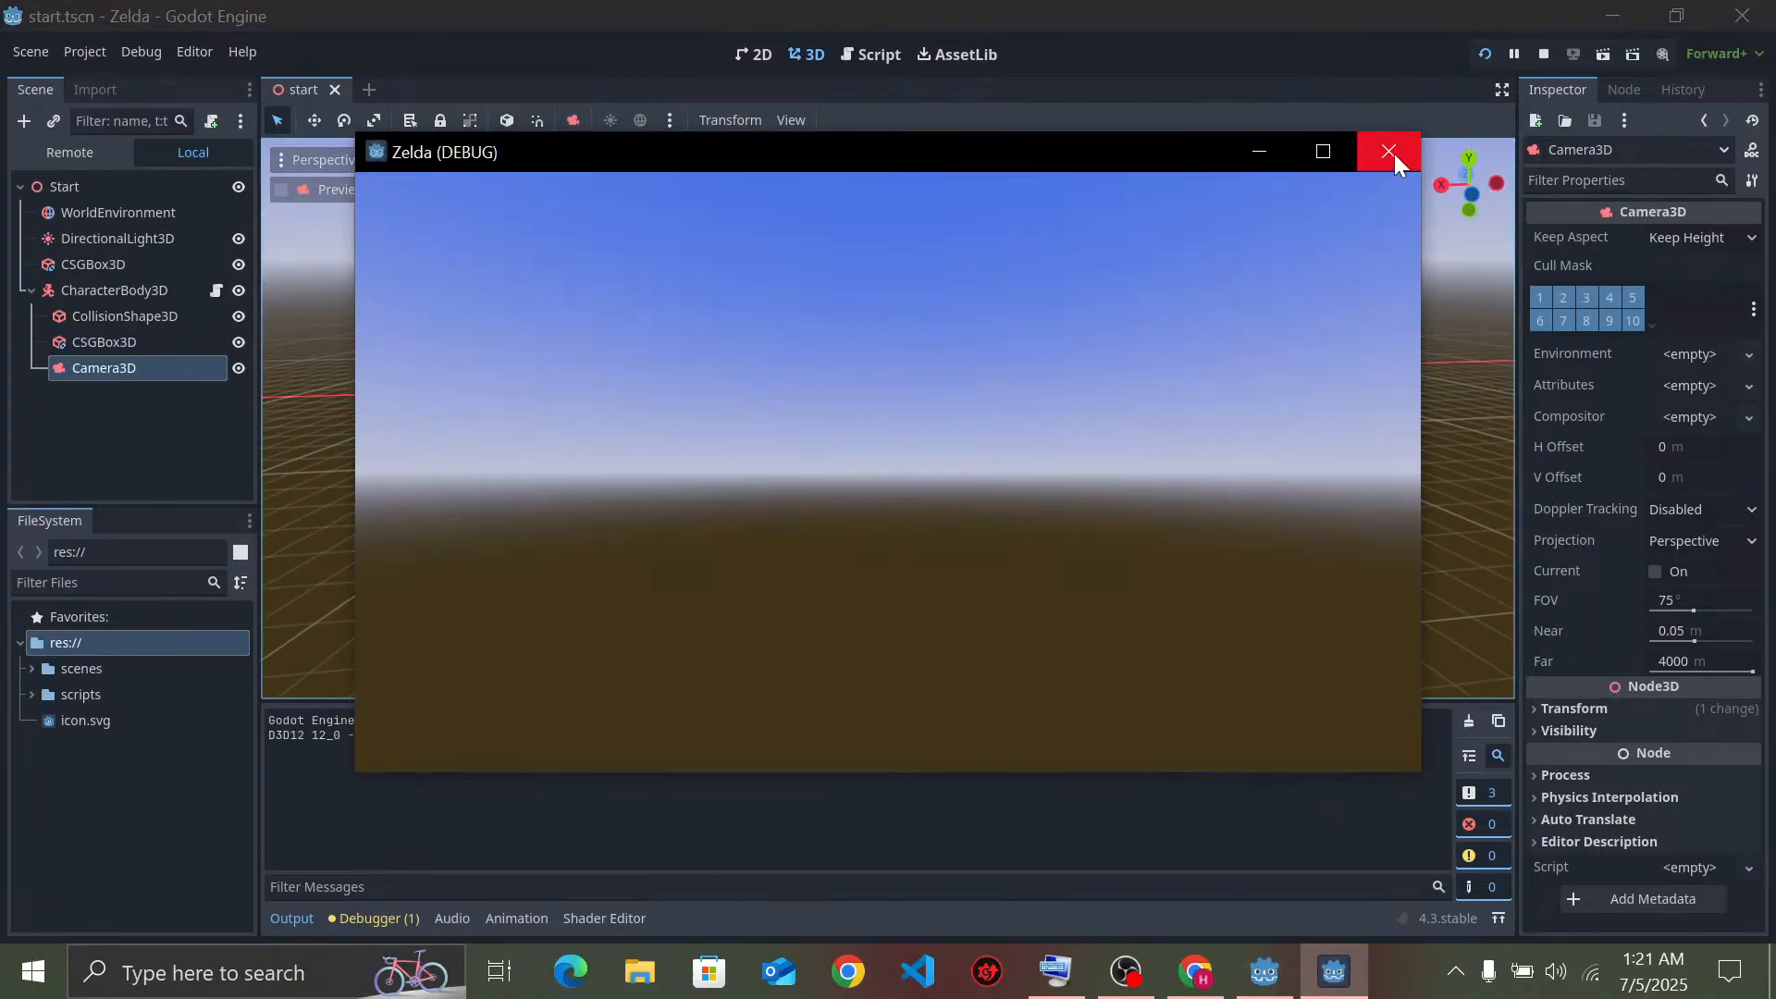
{"action": "left_click", "coordinate": [1390, 152]}
Undo the Camera3D rotations and run the project briefly to check the camera view
{"action": "key", "text": "ctrl+z"}
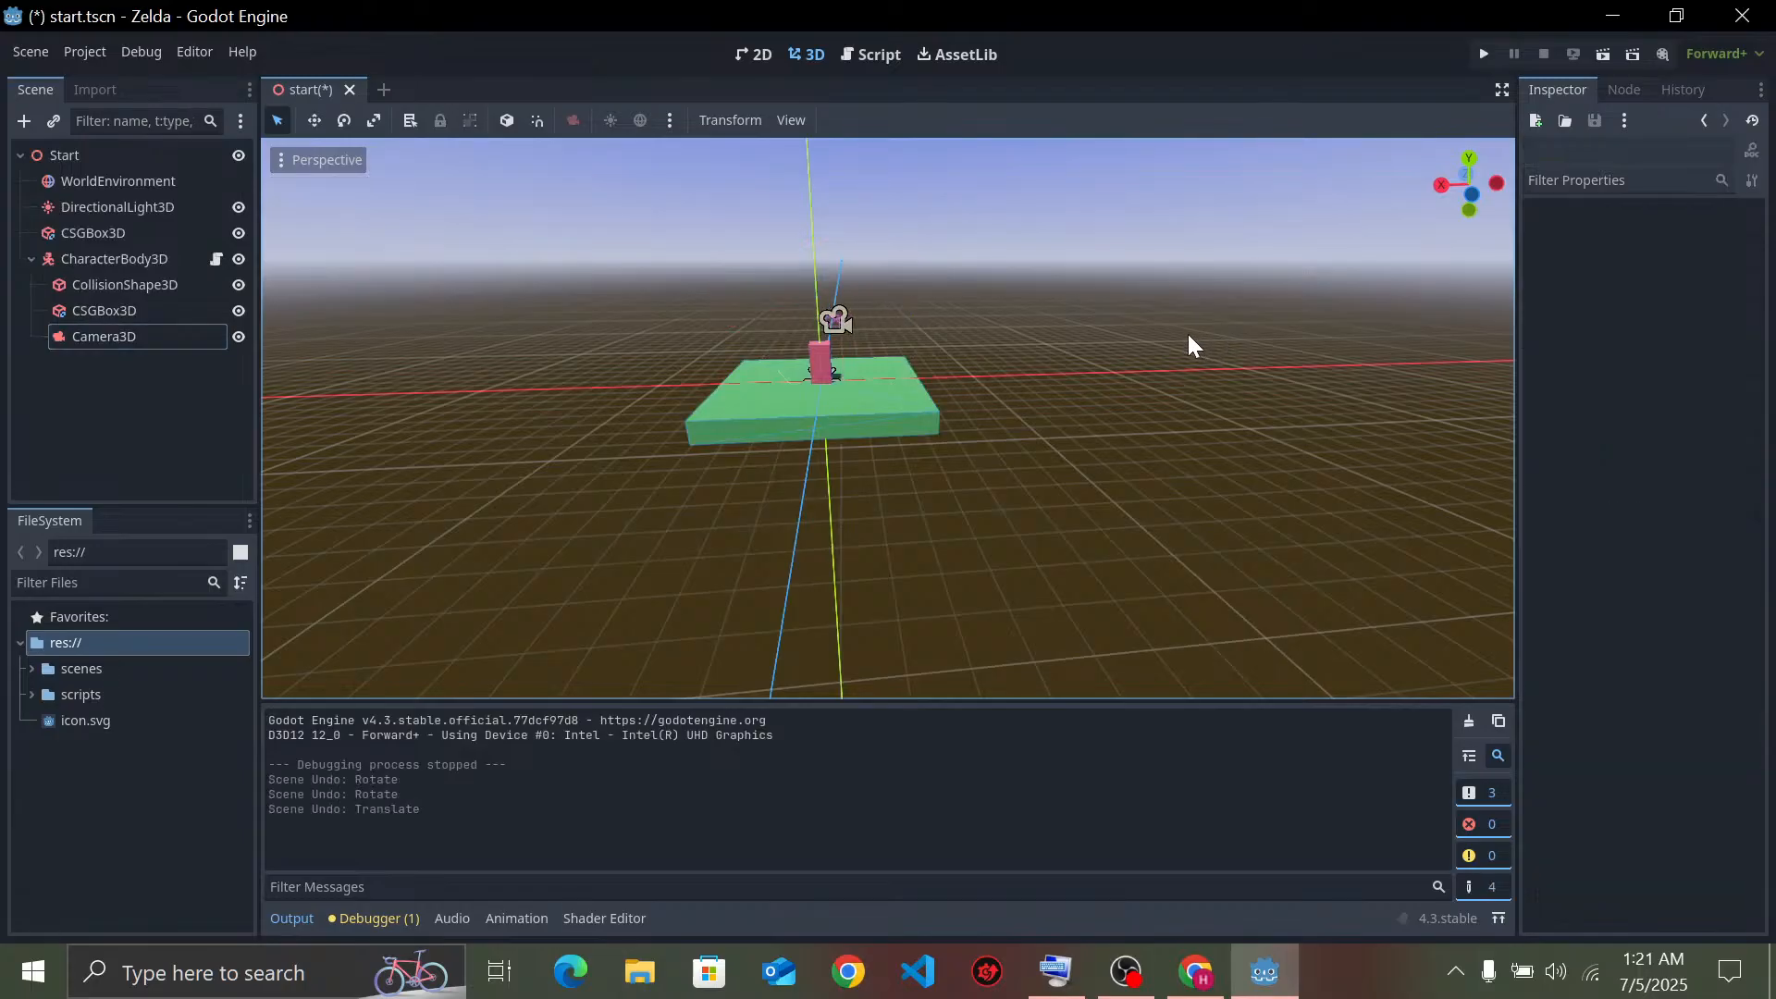
{"action": "key", "text": "ctrl+z"}
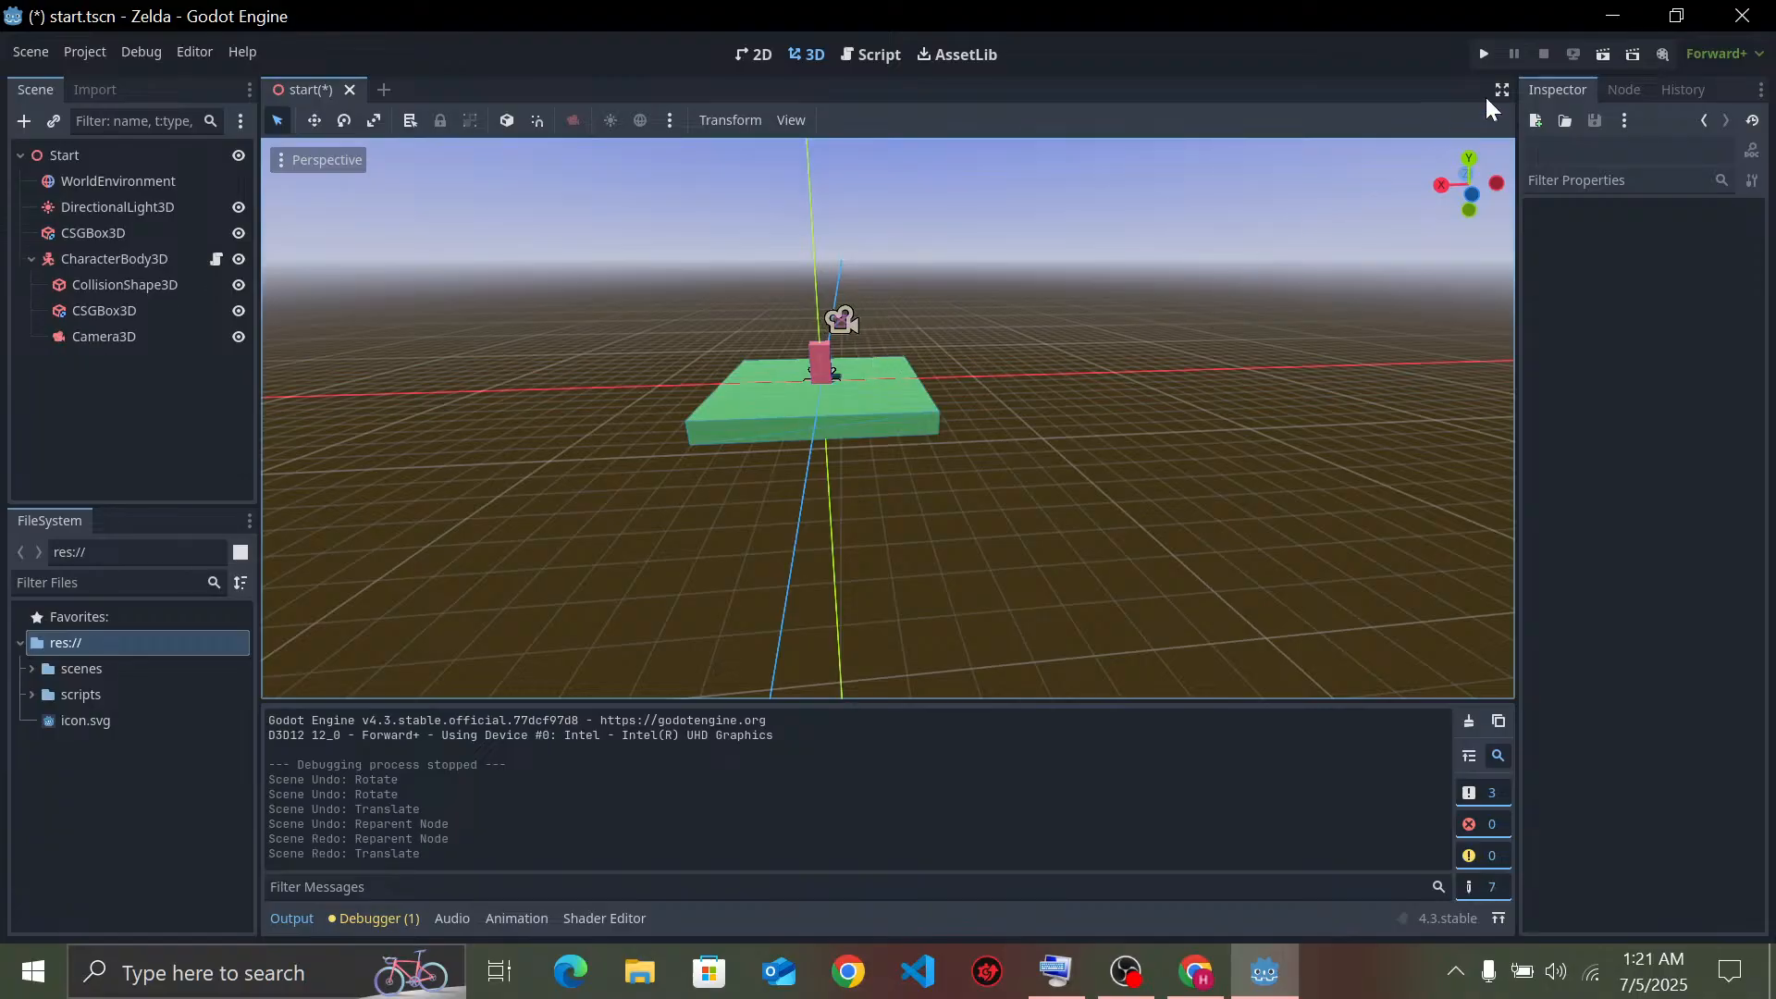
{"action": "left_click", "coordinate": [1483, 54]}
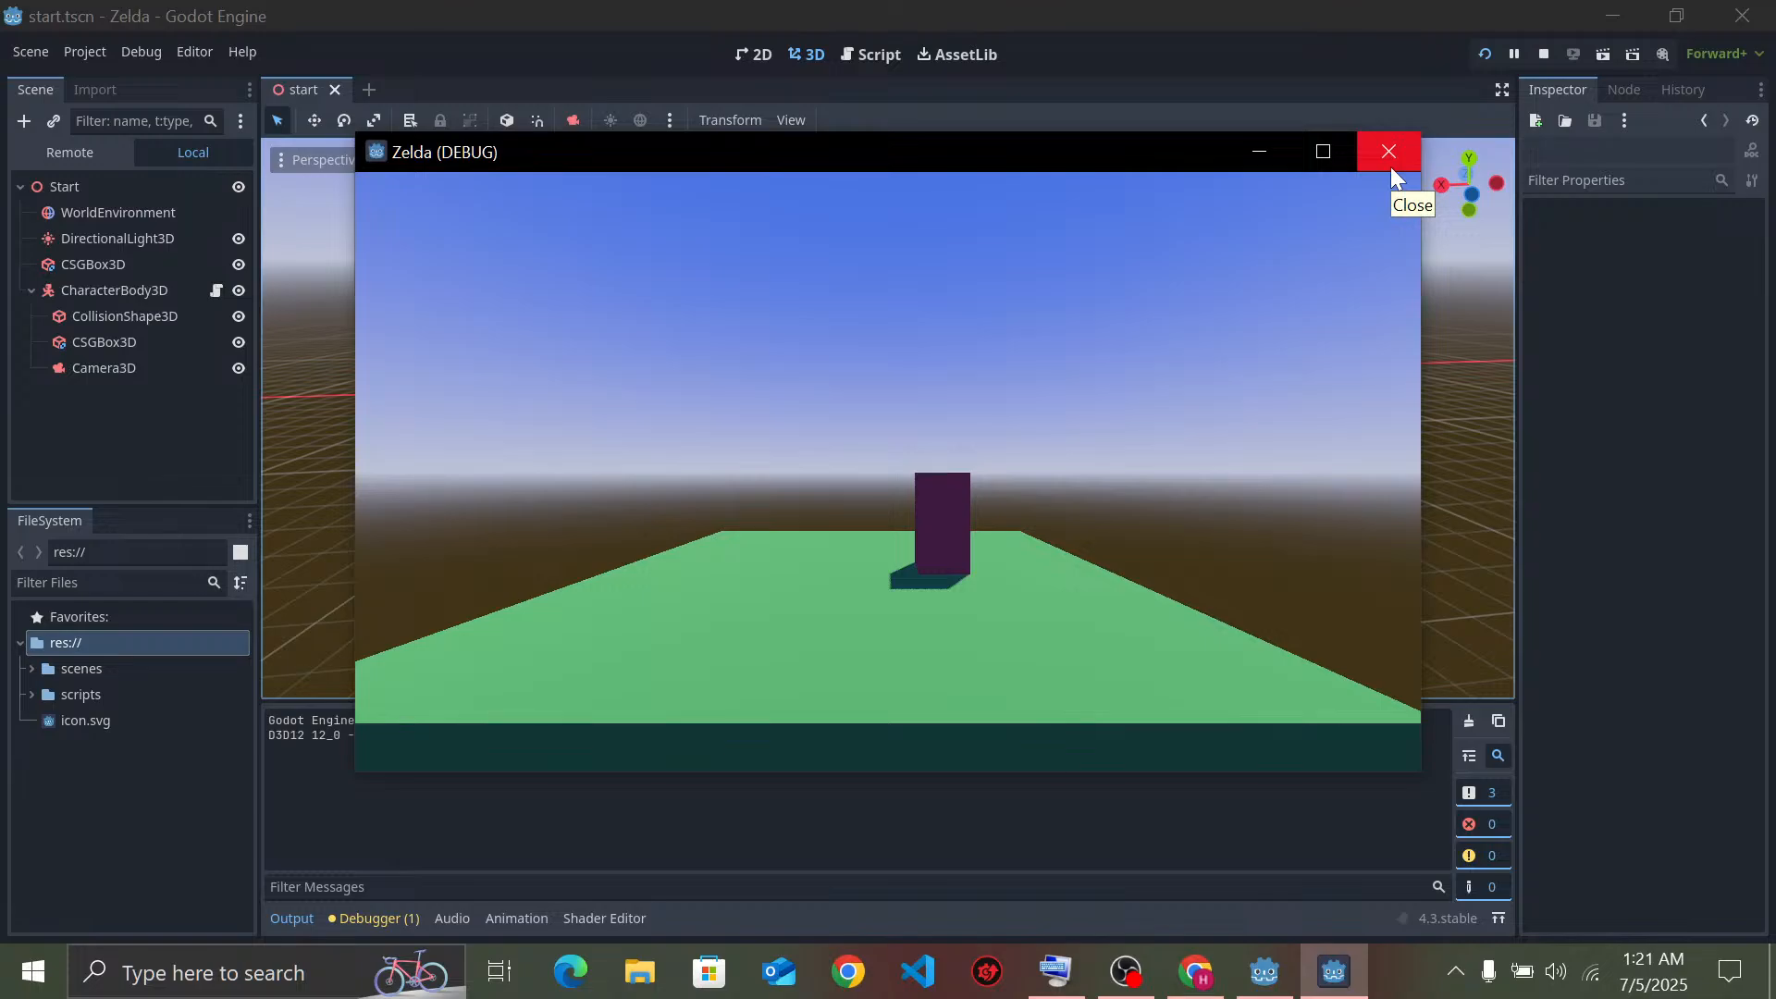
{"action": "left_click", "coordinate": [1390, 152]}
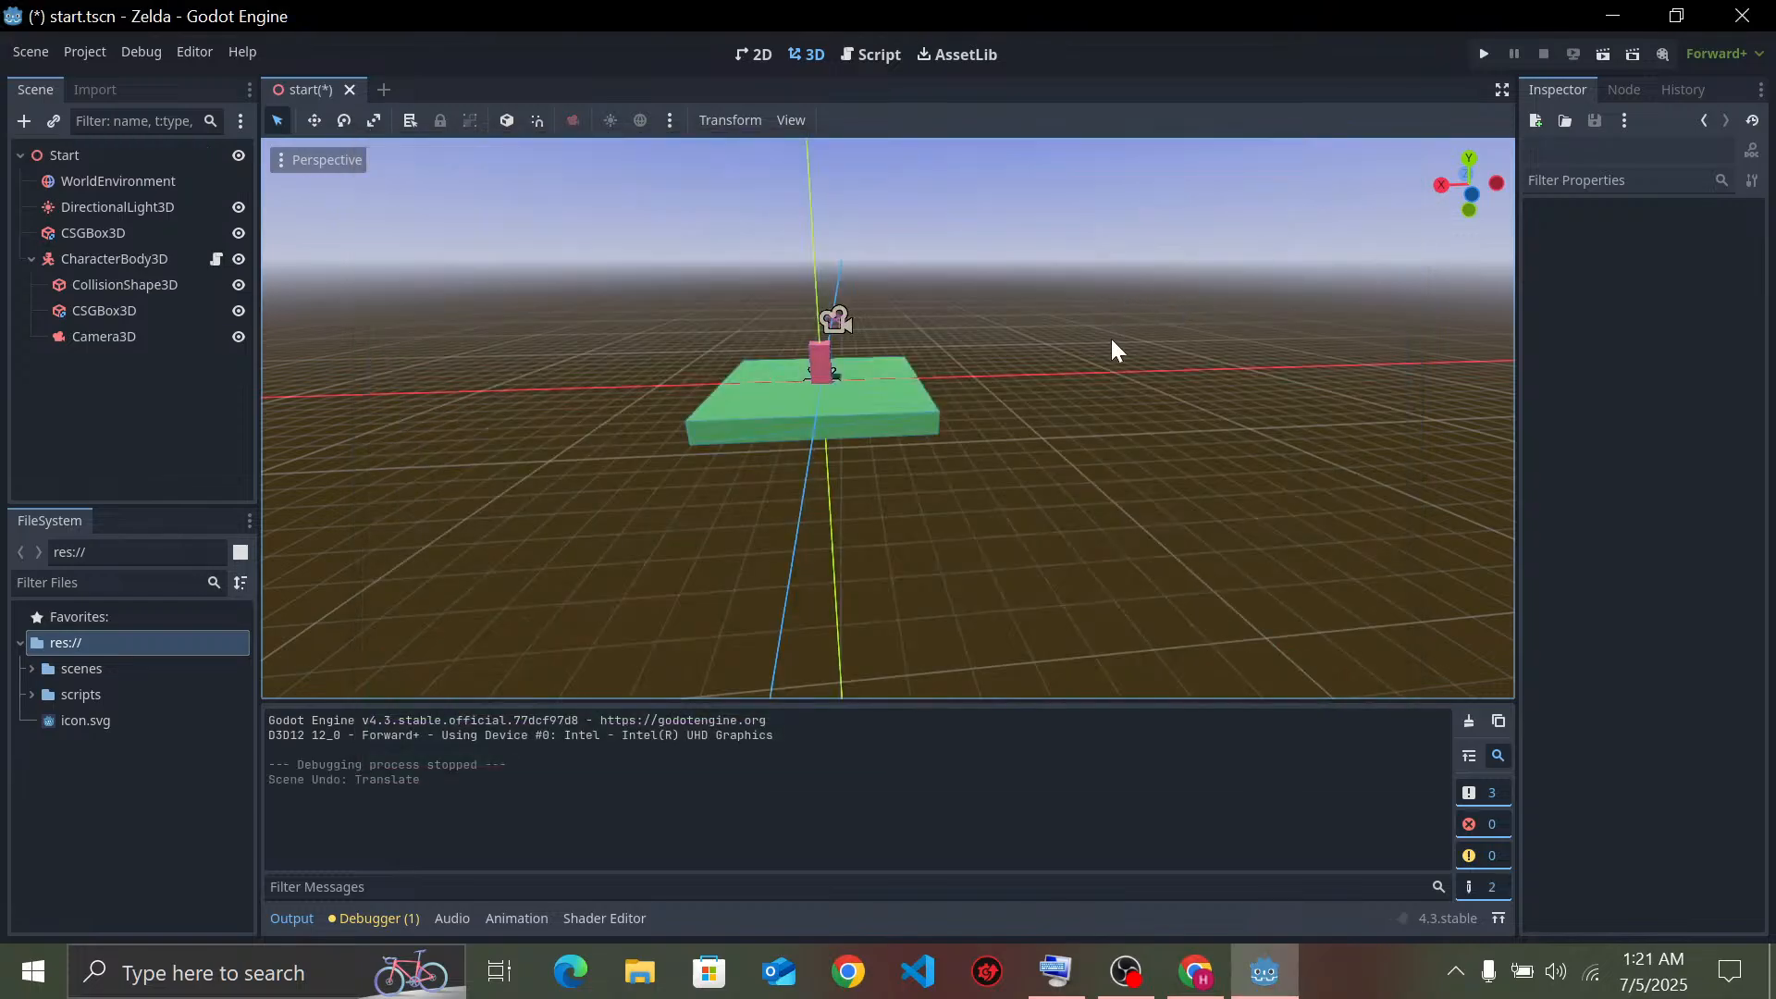
Undo and redo the last node reparenting, and run the project to test the player box's movement, jumping and camera view, closing the game
{"action": "key", "text": "ctrl+z"}
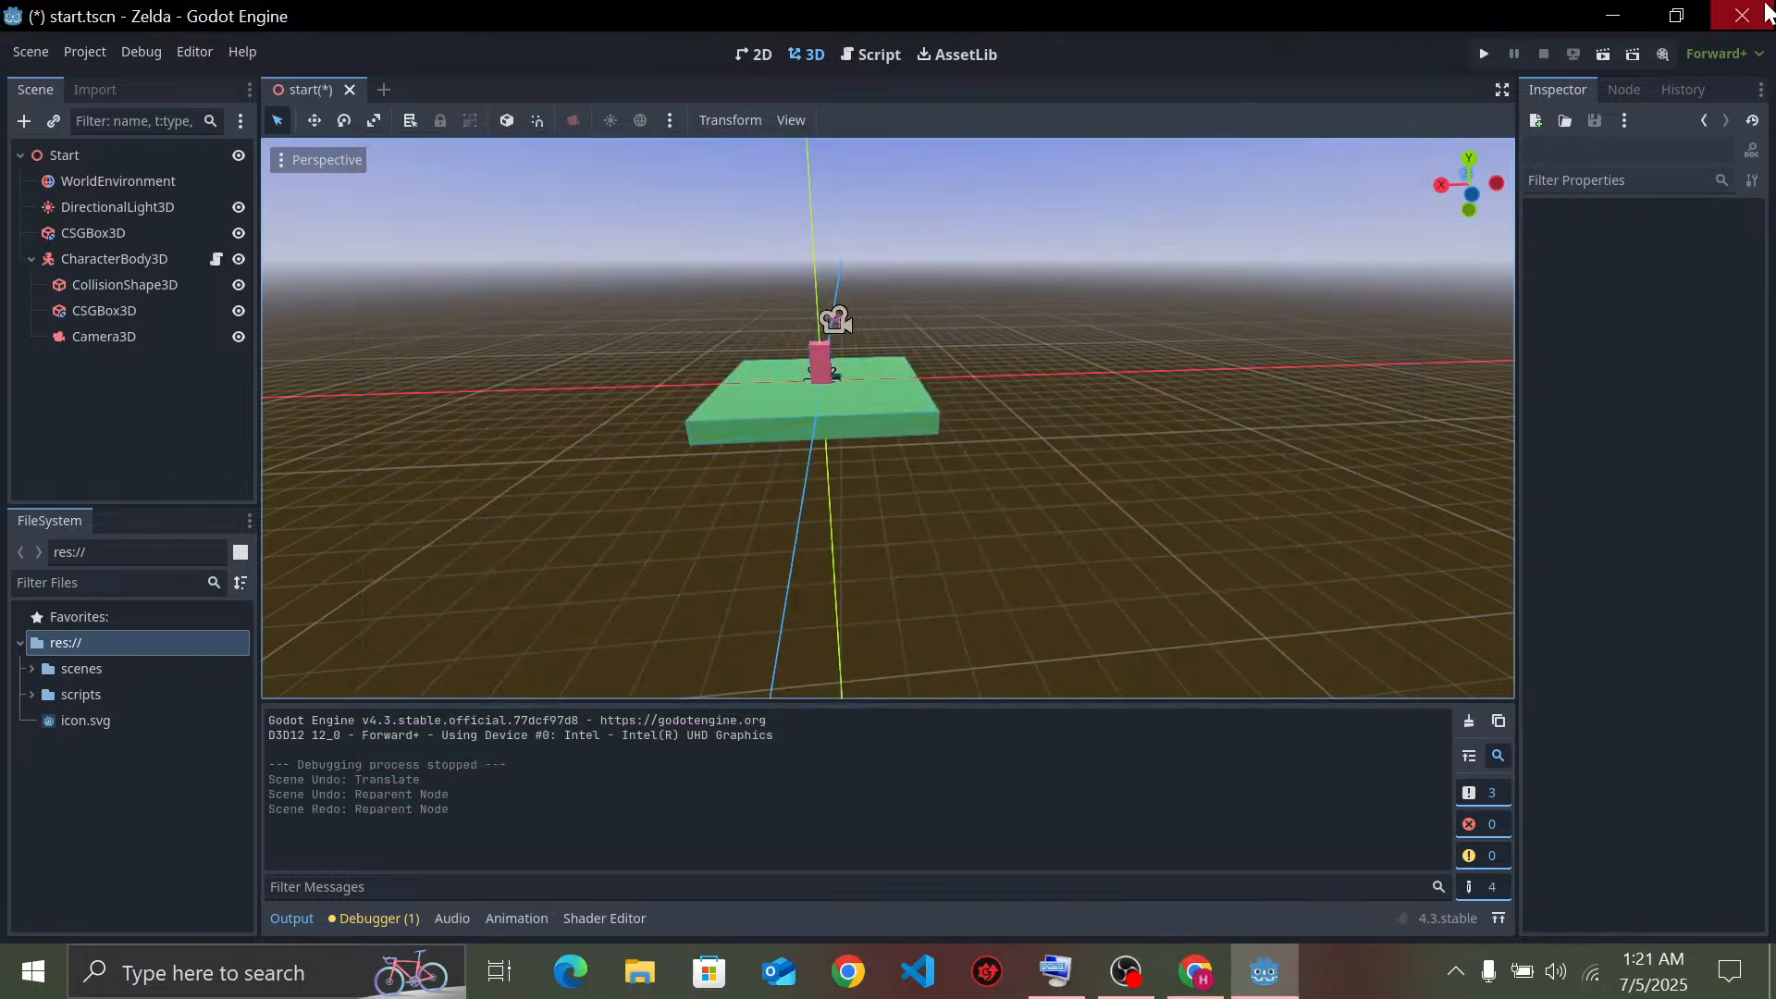
{"action": "left_click", "coordinate": [1484, 54]}
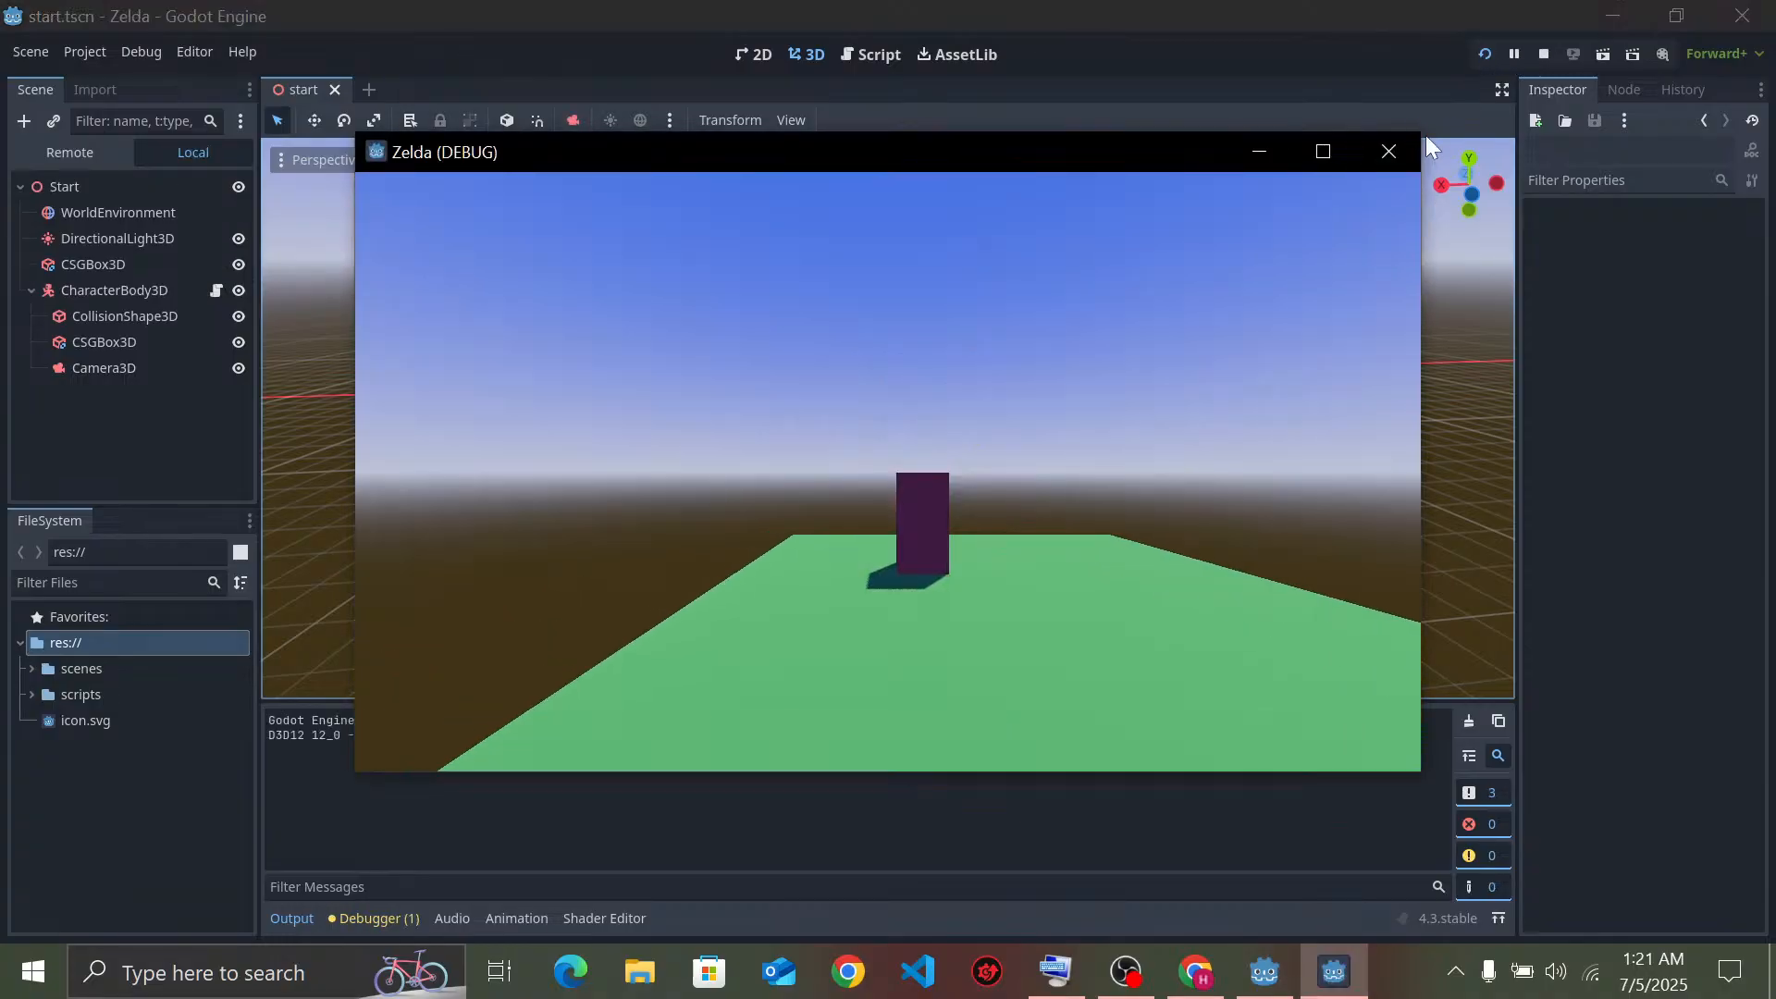
{"action": "key", "text": "Down"}
{"action": "key", "text": "space"}
{"action": "key", "text": "Left"}
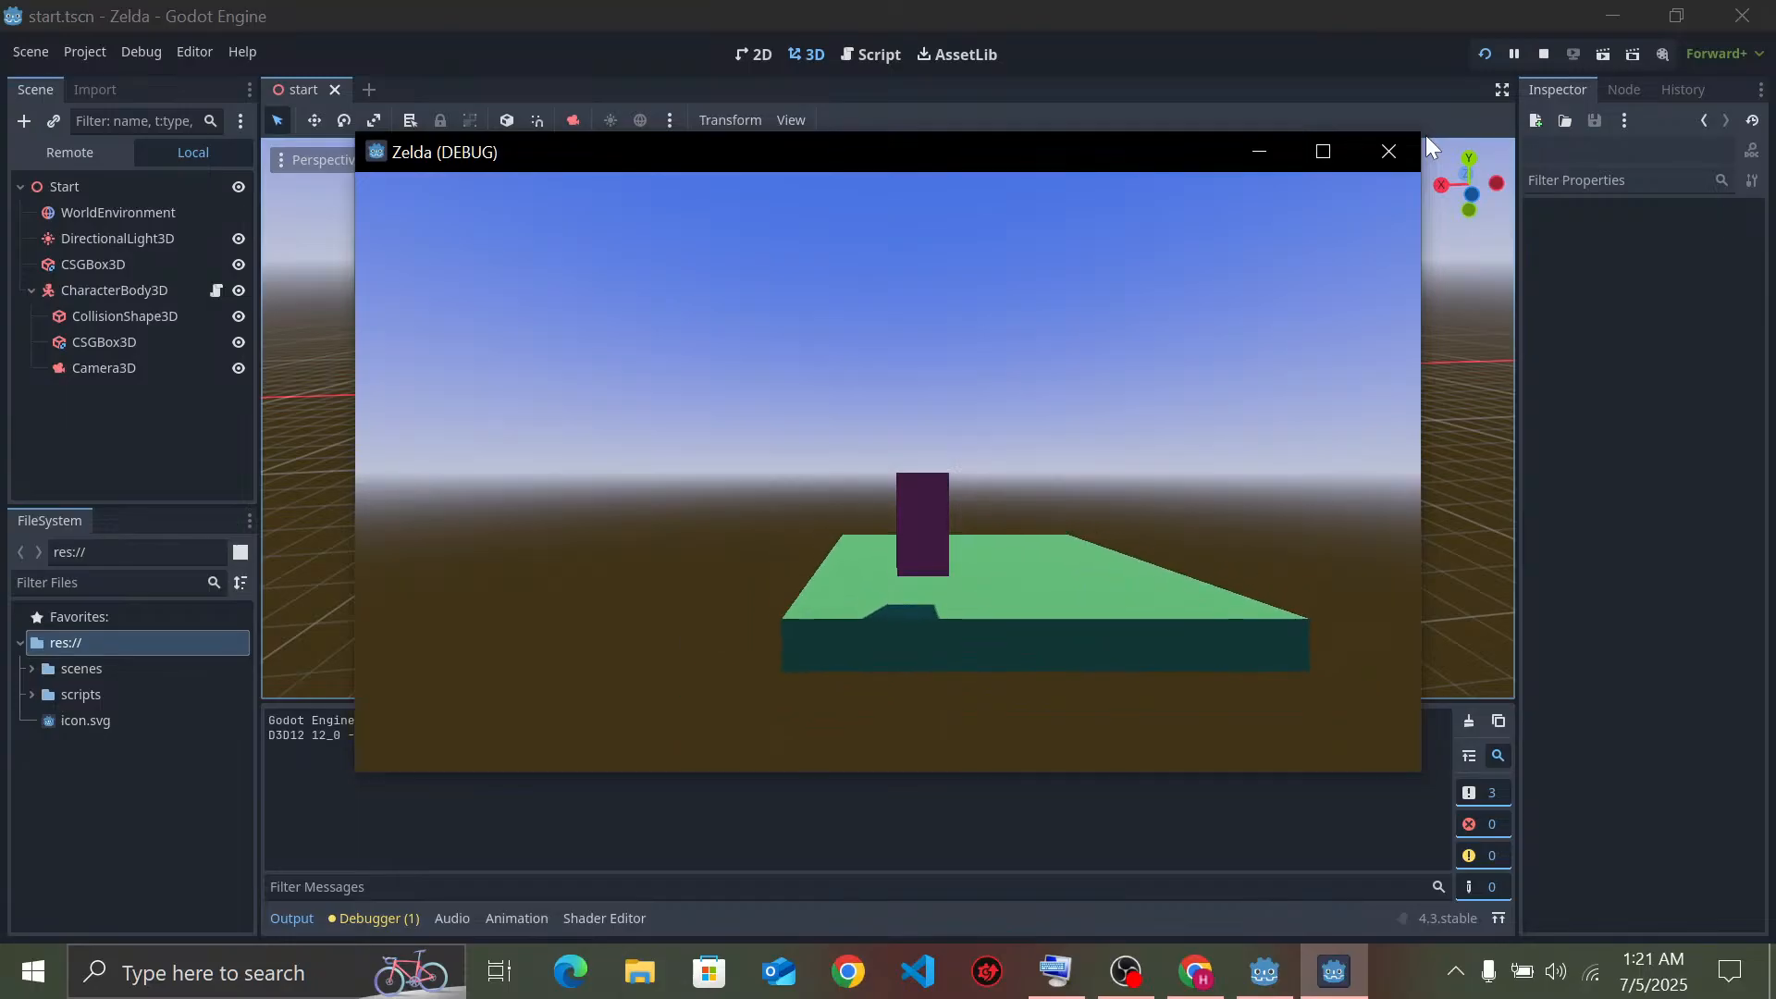
{"action": "key", "text": "Up"}
{"action": "key", "text": "space"}
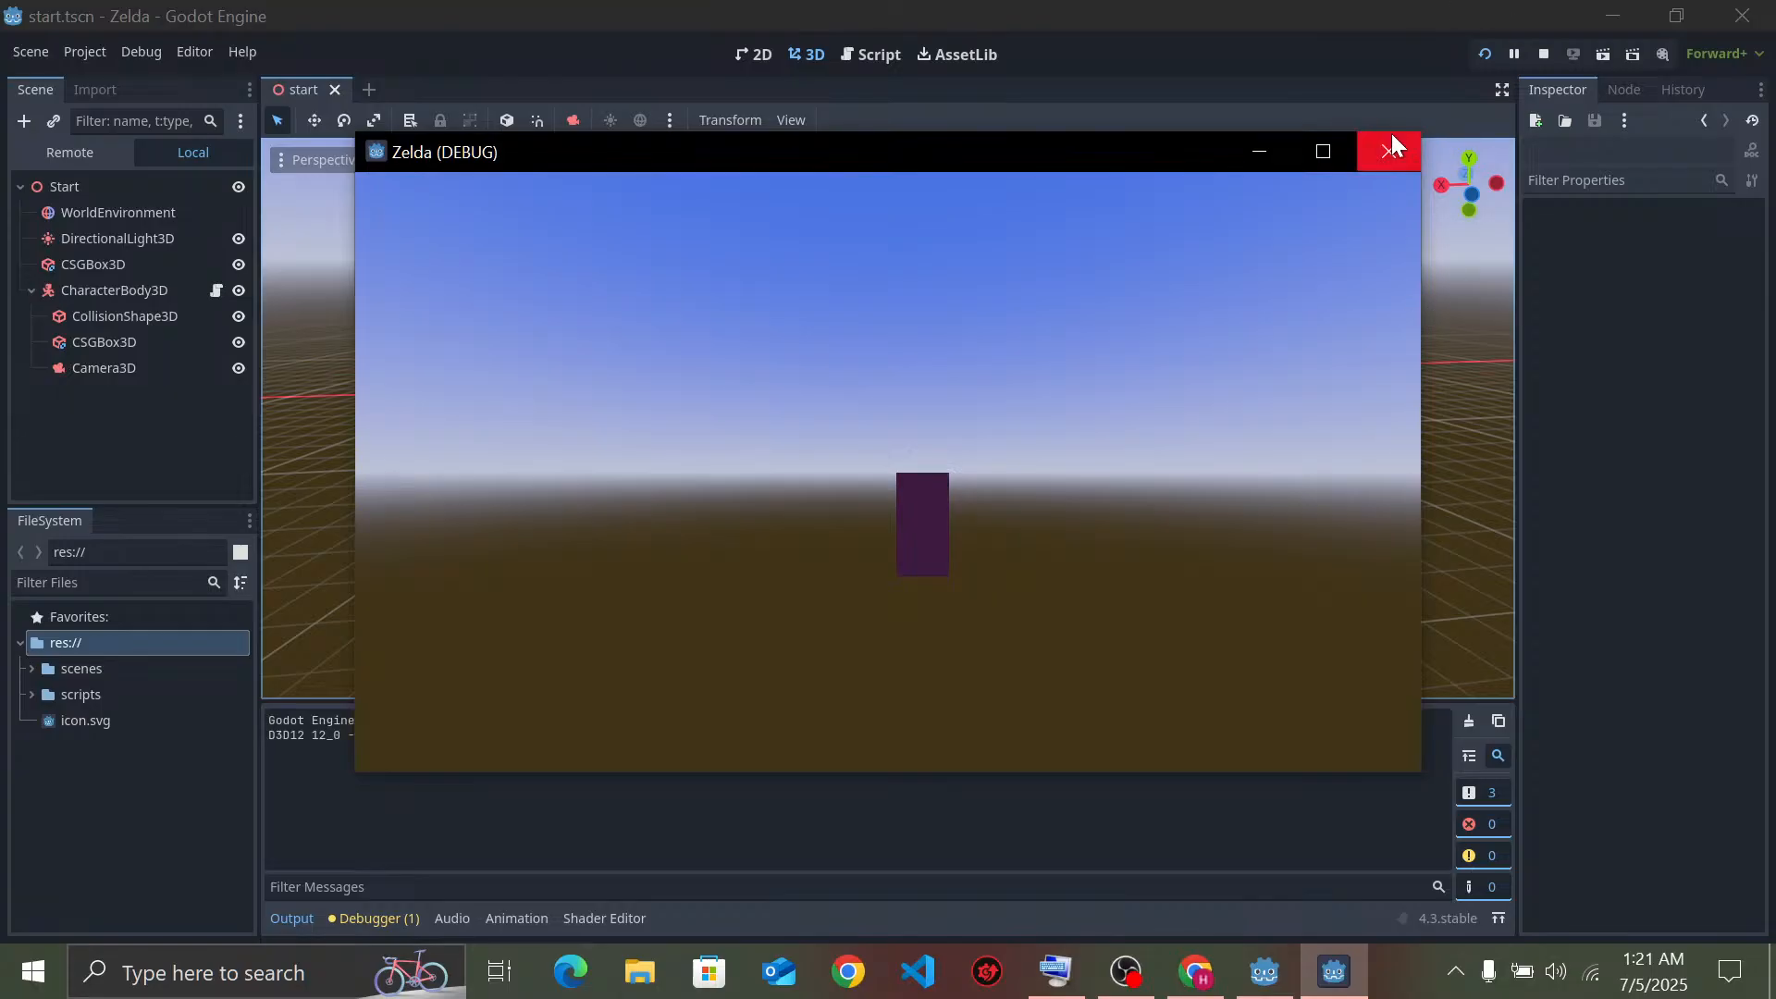
{"action": "left_click", "coordinate": [1388, 151]}
Switch to Chrome, continue the tutorial's closing thoughts, and look through its comments and the suggested follow-up episodes
{"action": "left_click", "coordinate": [1195, 978]}
{"action": "left_click", "coordinate": [941, 607]}
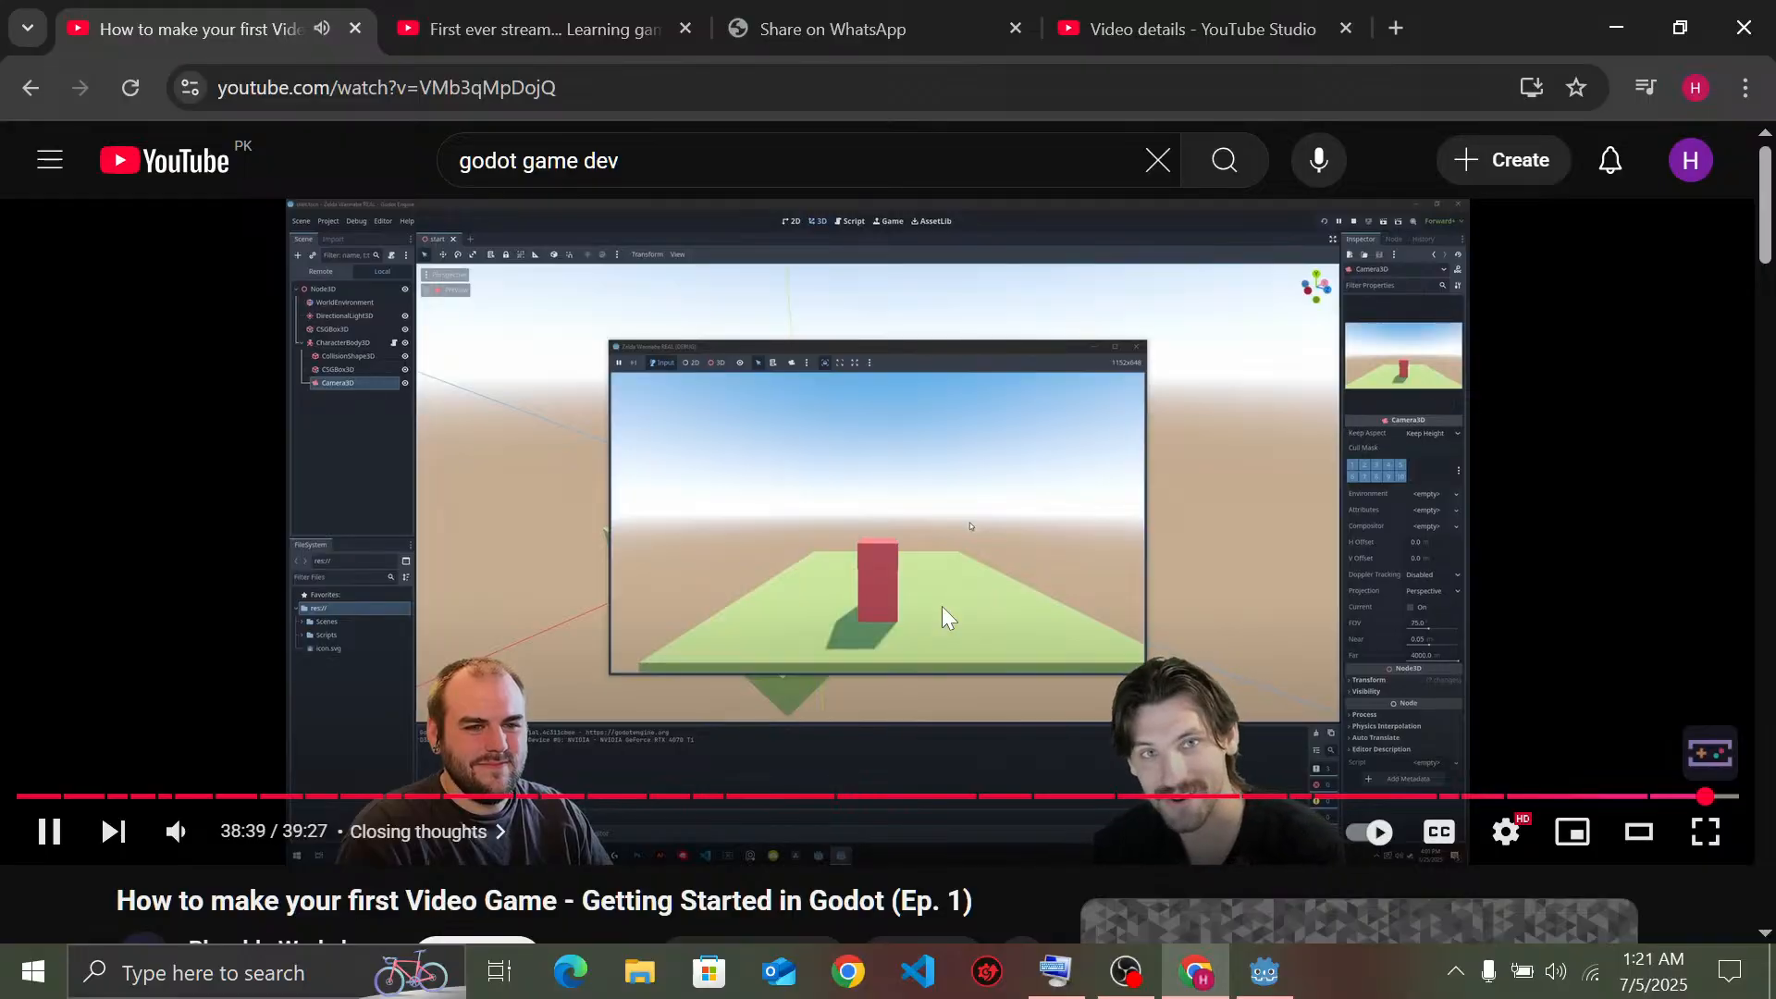
{"action": "left_click_drag", "start_coordinate": [1058, 577], "coordinate": [1062, 575]}
{"action": "scroll", "coordinate": [1062, 575], "scroll_direction": "down", "scroll_amount": 5}
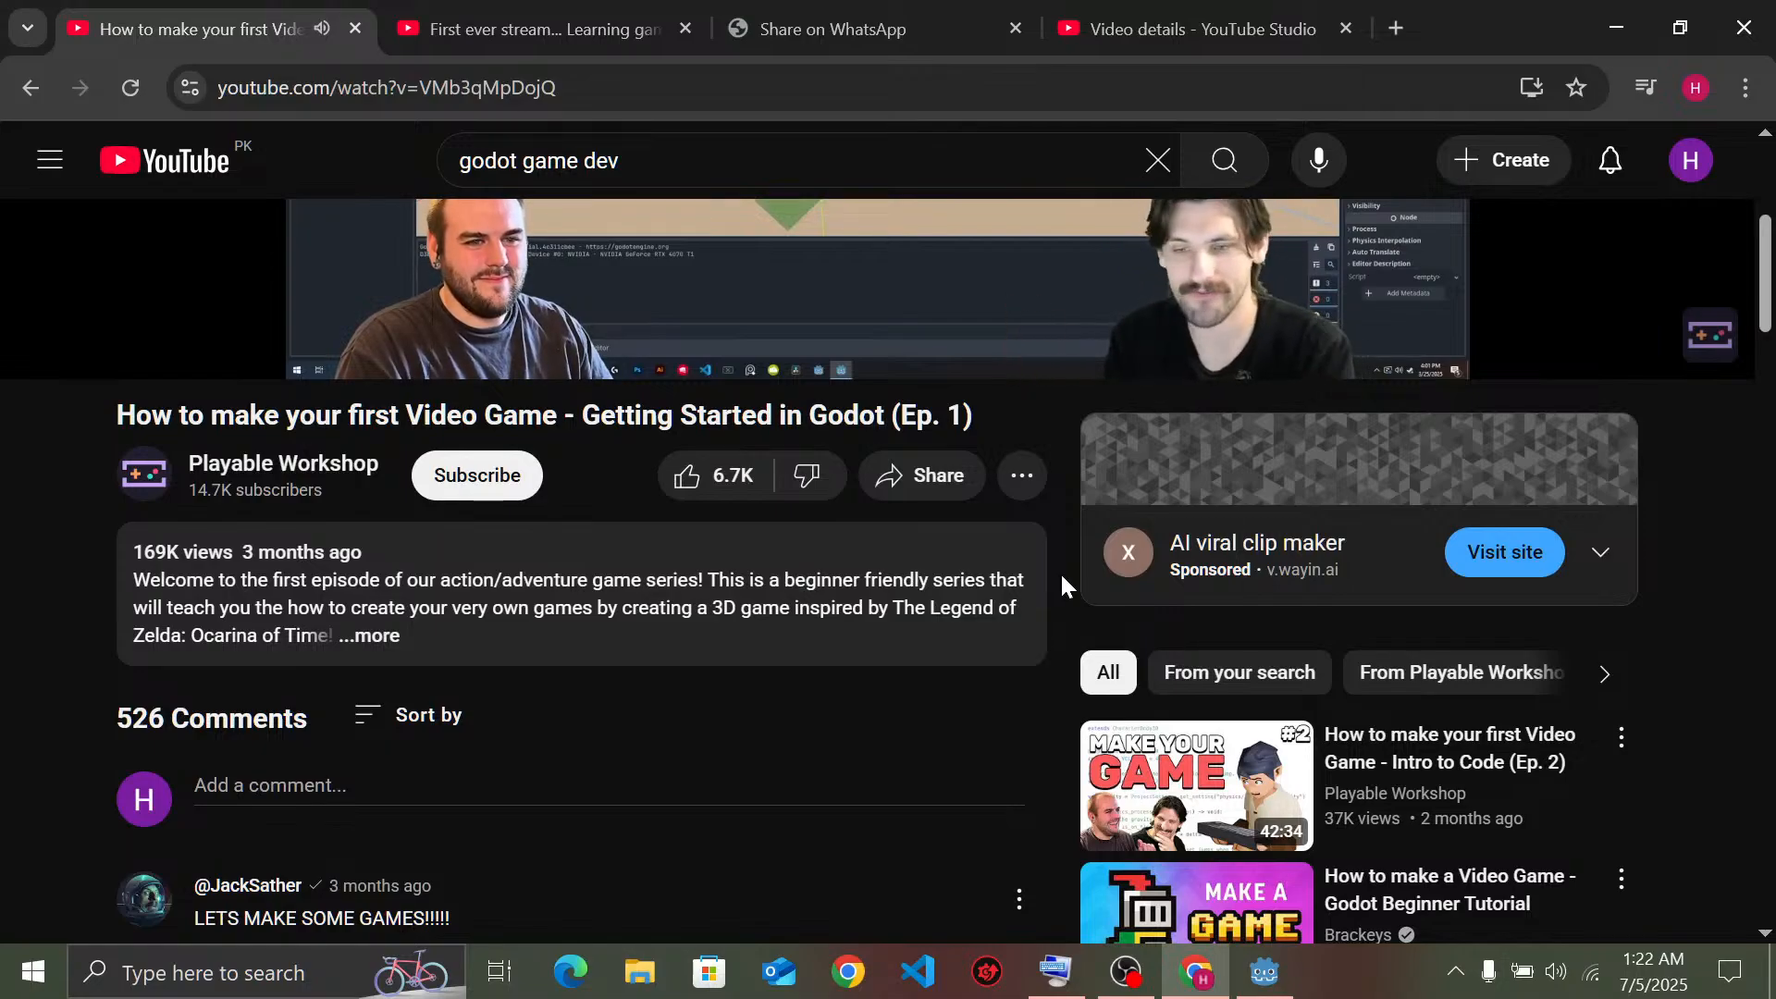
{"action": "scroll", "coordinate": [924, 666], "scroll_direction": "down", "scroll_amount": 3}
{"action": "scroll", "coordinate": [912, 674], "scroll_direction": "up", "scroll_amount": 5}
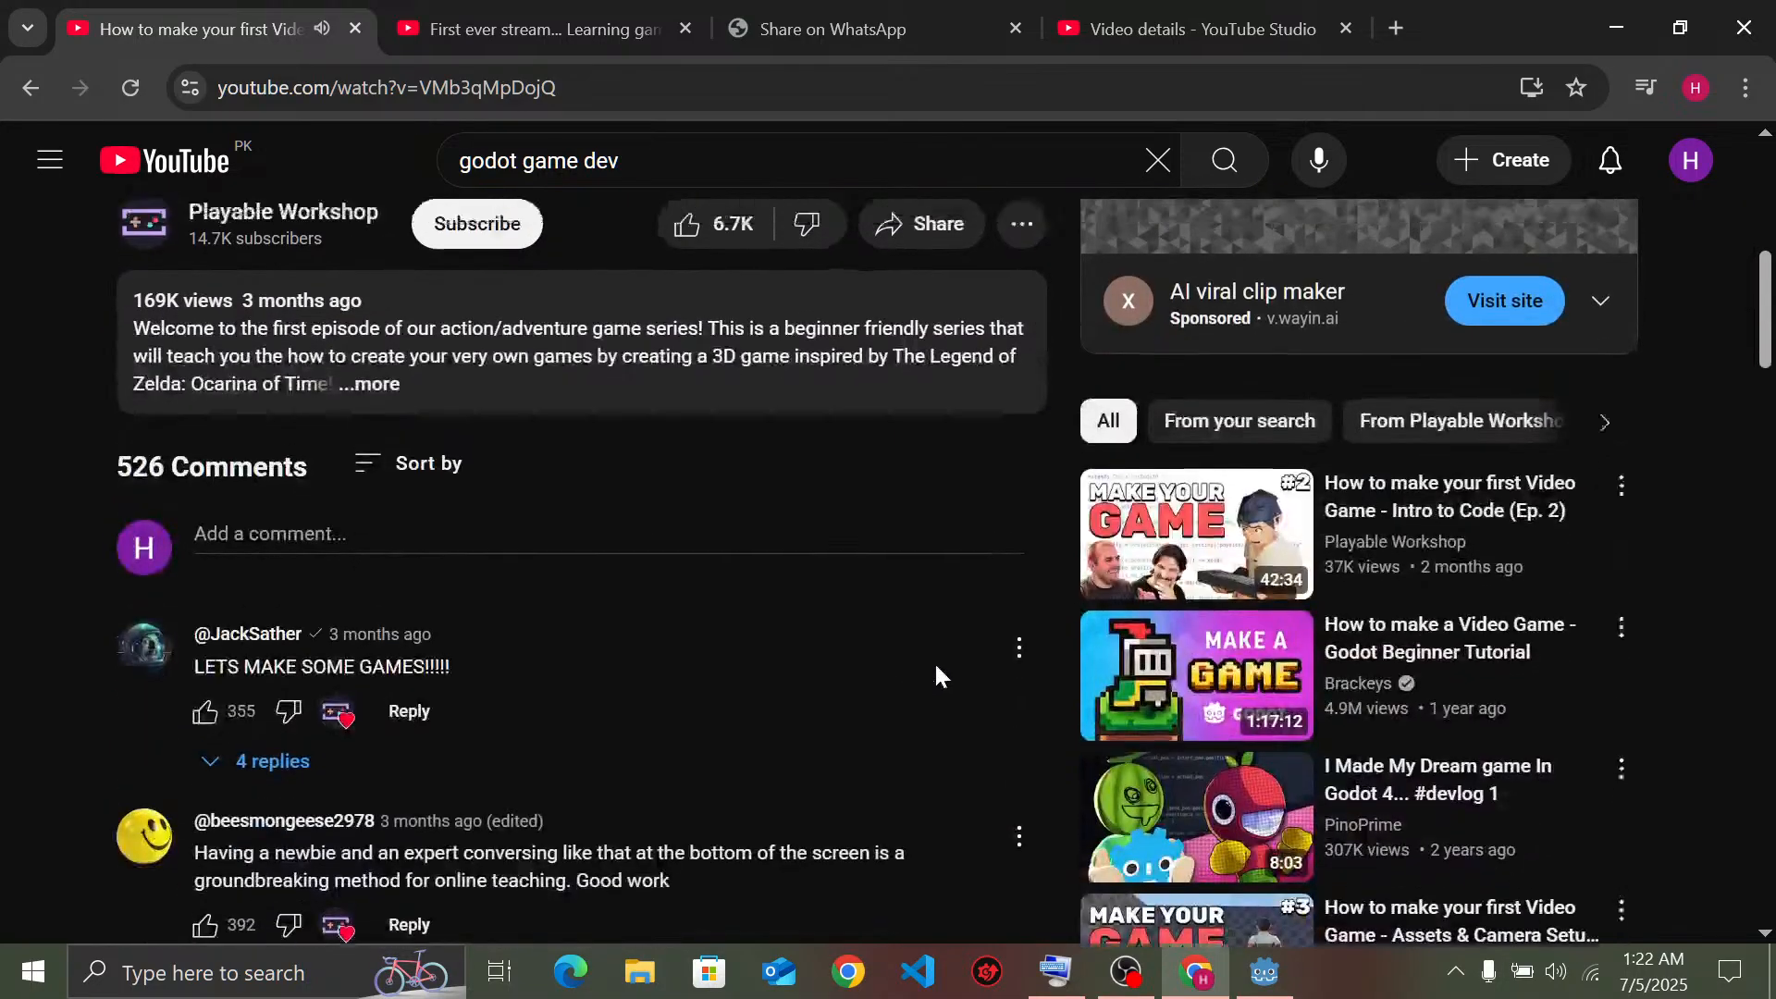
{"action": "scroll", "coordinate": [1009, 831], "scroll_direction": "down", "scroll_amount": 2}
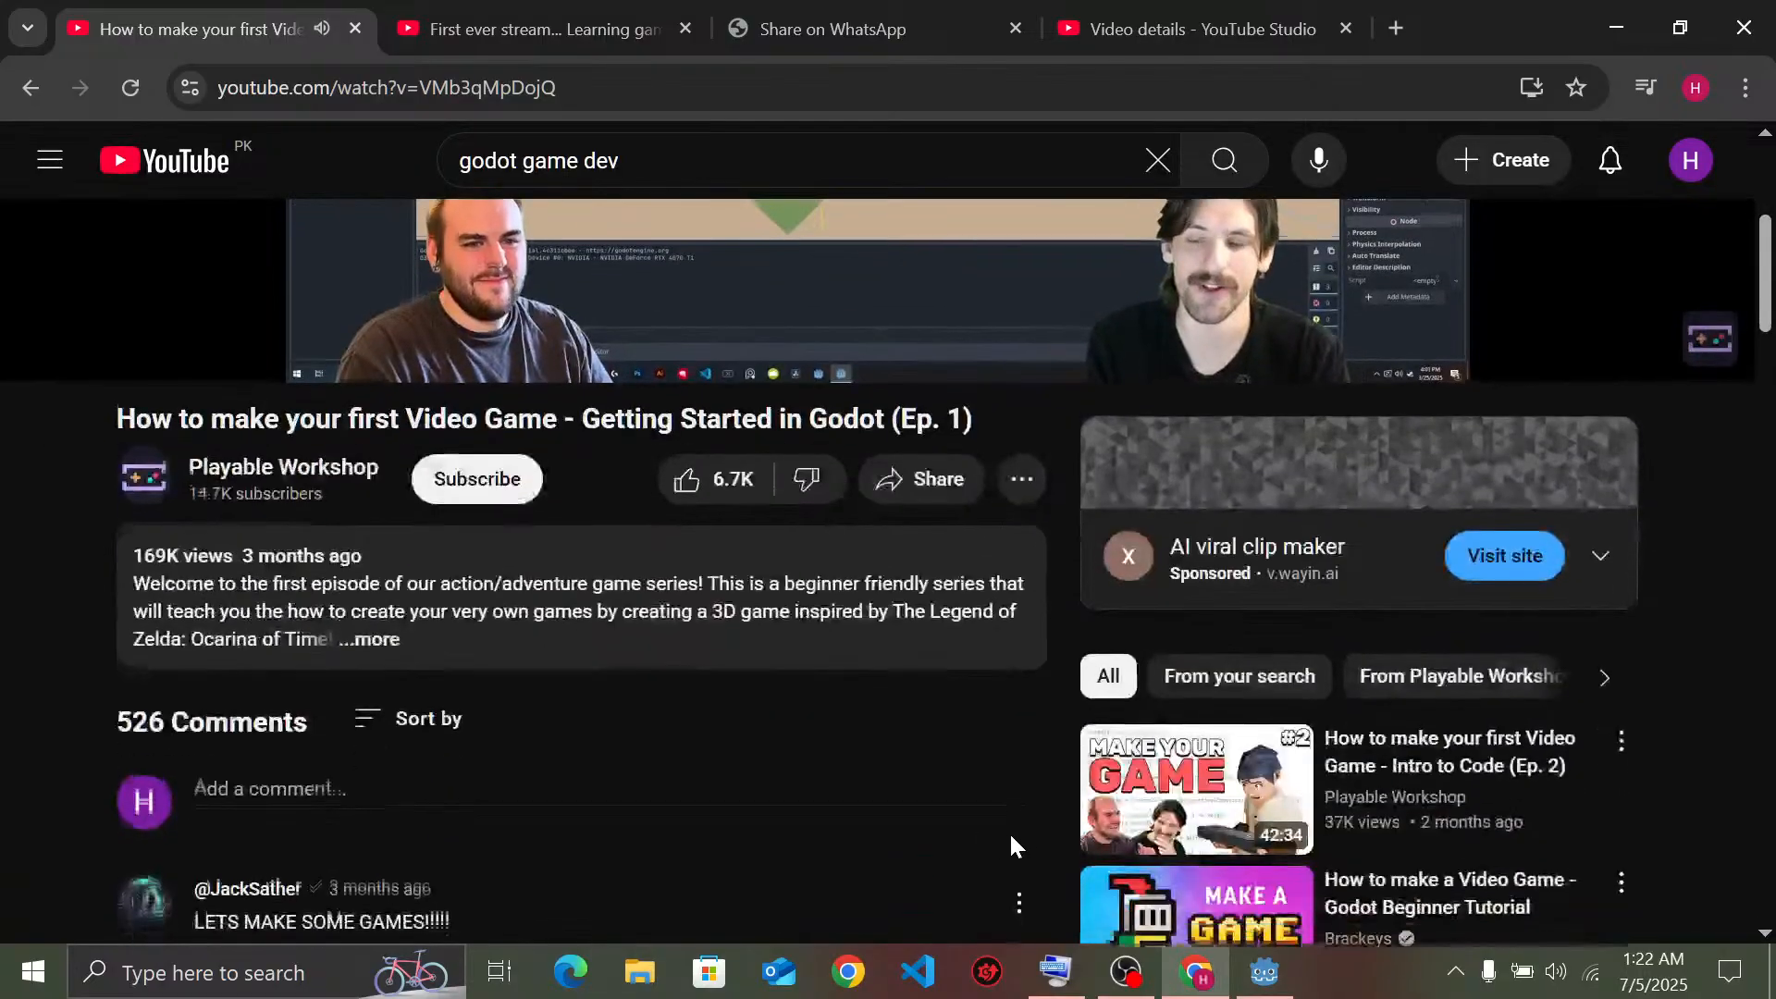
{"action": "scroll", "coordinate": [926, 724], "scroll_direction": "down", "scroll_amount": 2}
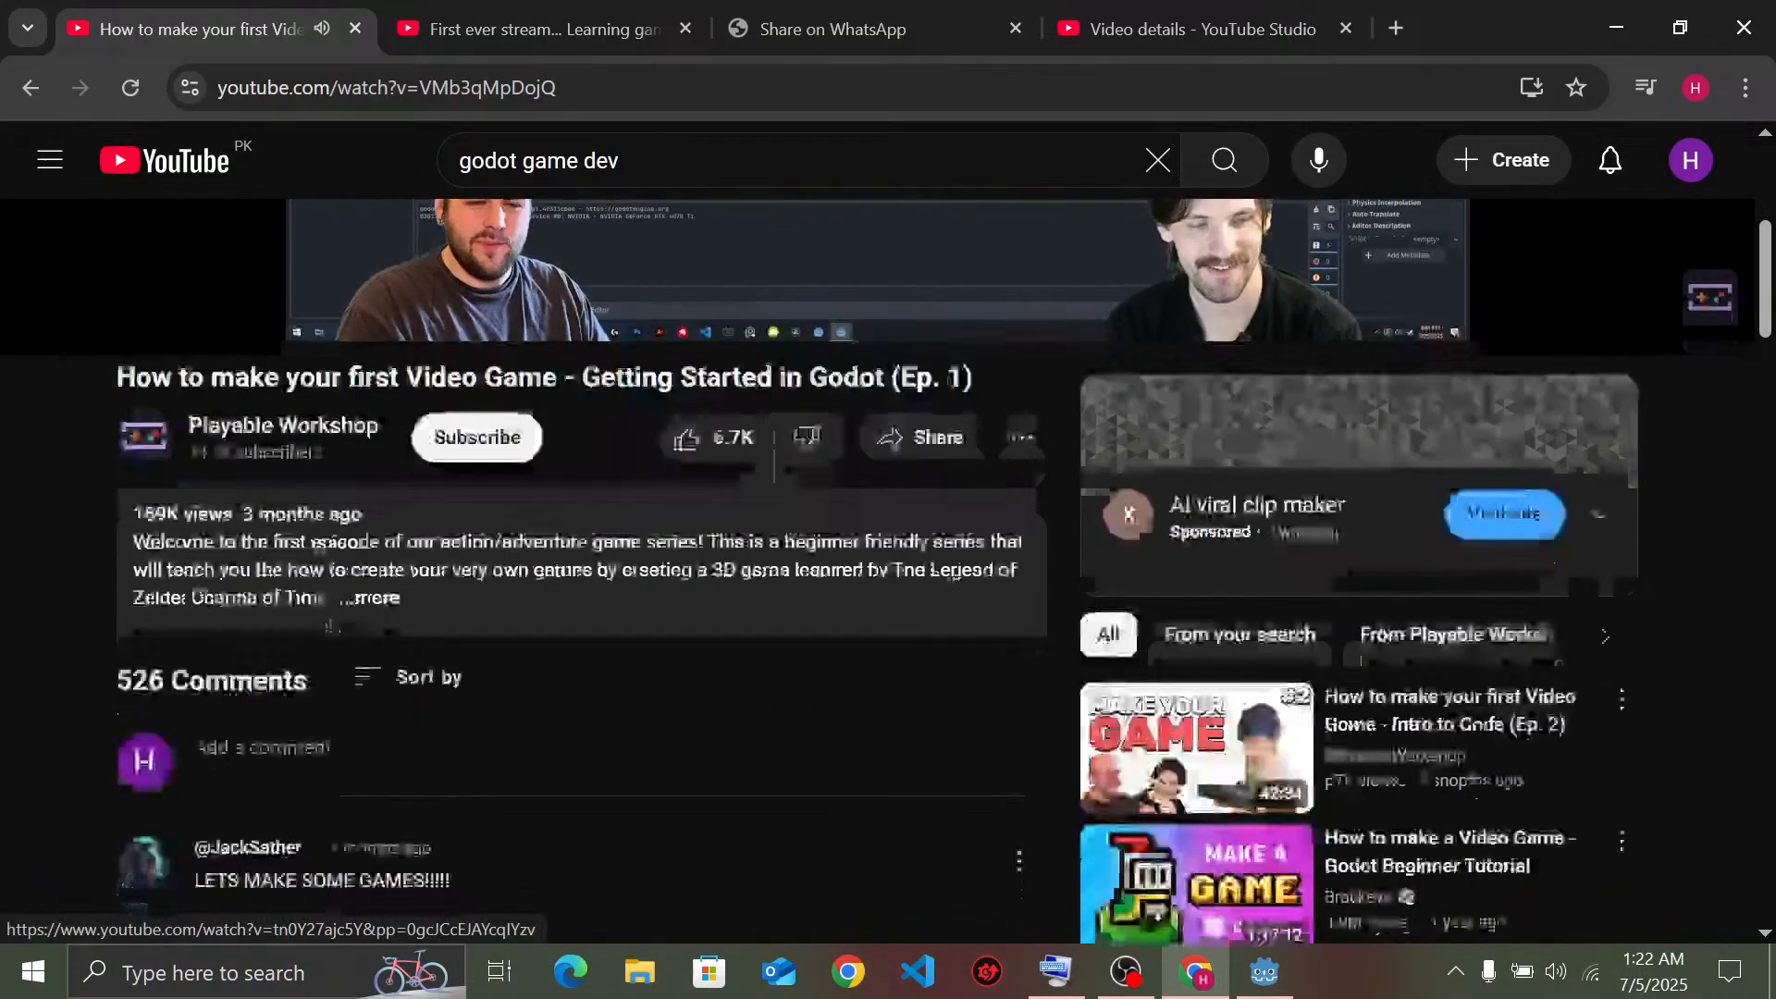
{"action": "scroll", "coordinate": [905, 777], "scroll_direction": "down", "scroll_amount": 3}
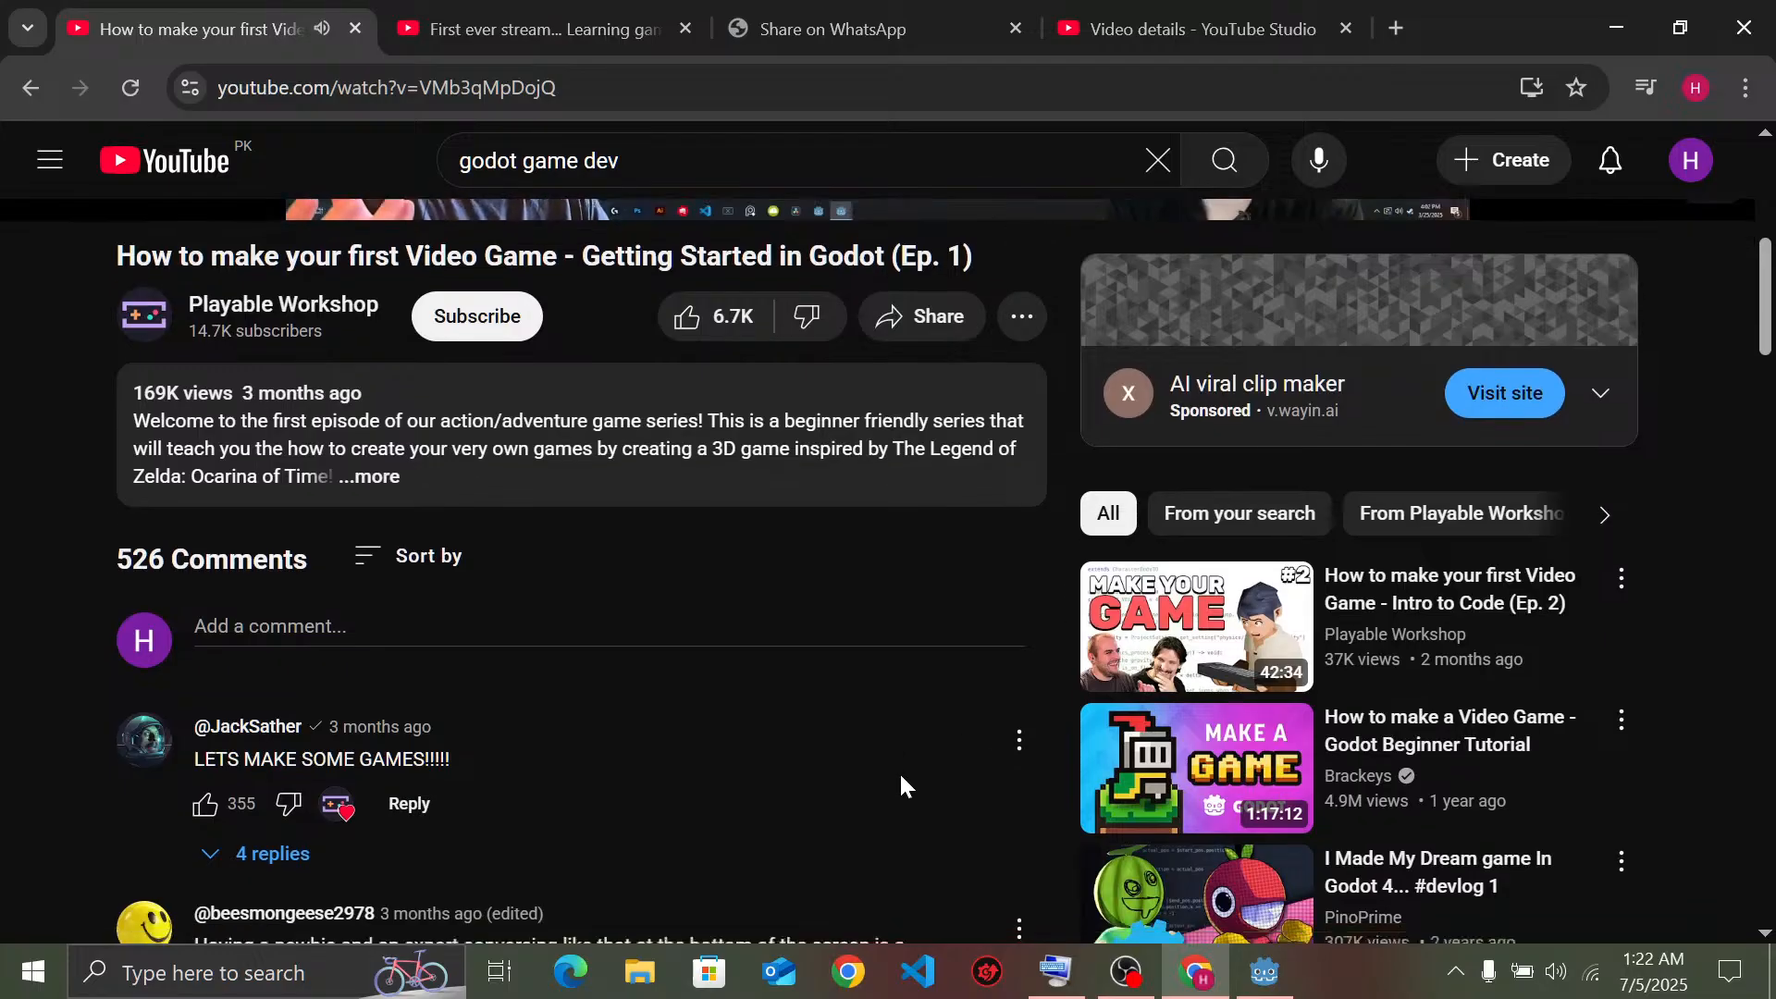
{"action": "scroll", "coordinate": [942, 629], "scroll_direction": "down", "scroll_amount": 1}
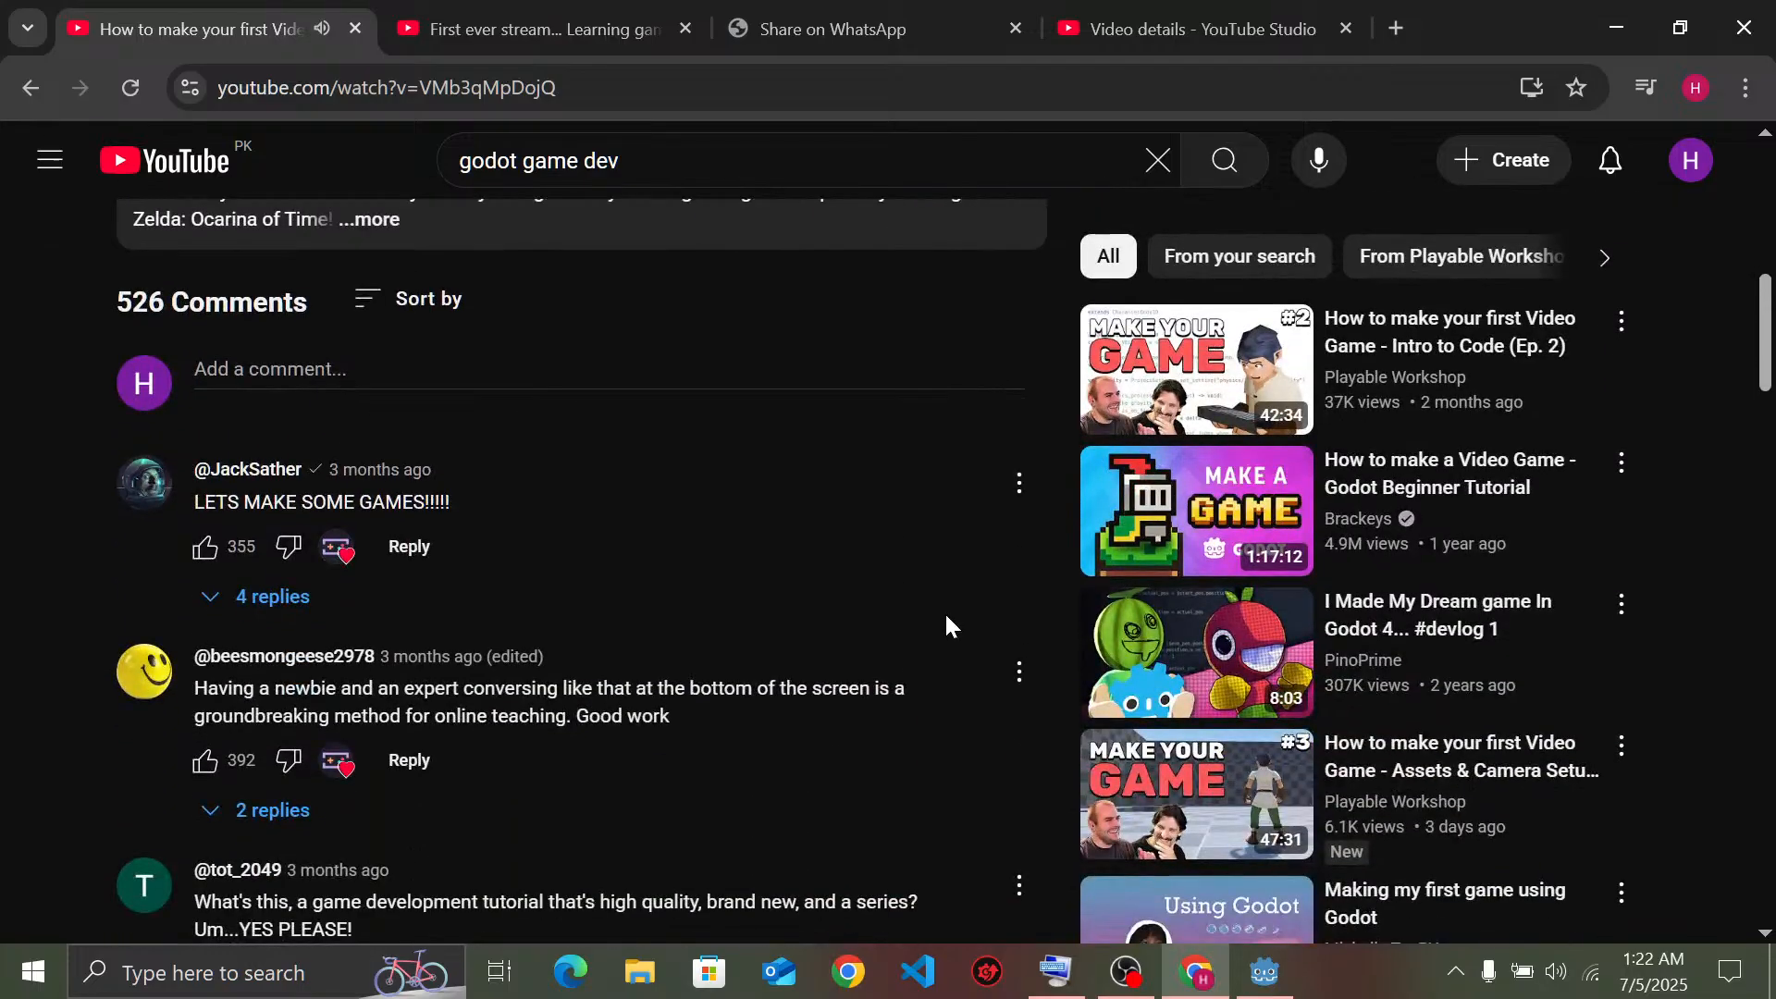
{"action": "mouse_move", "coordinate": [1460, 844]}
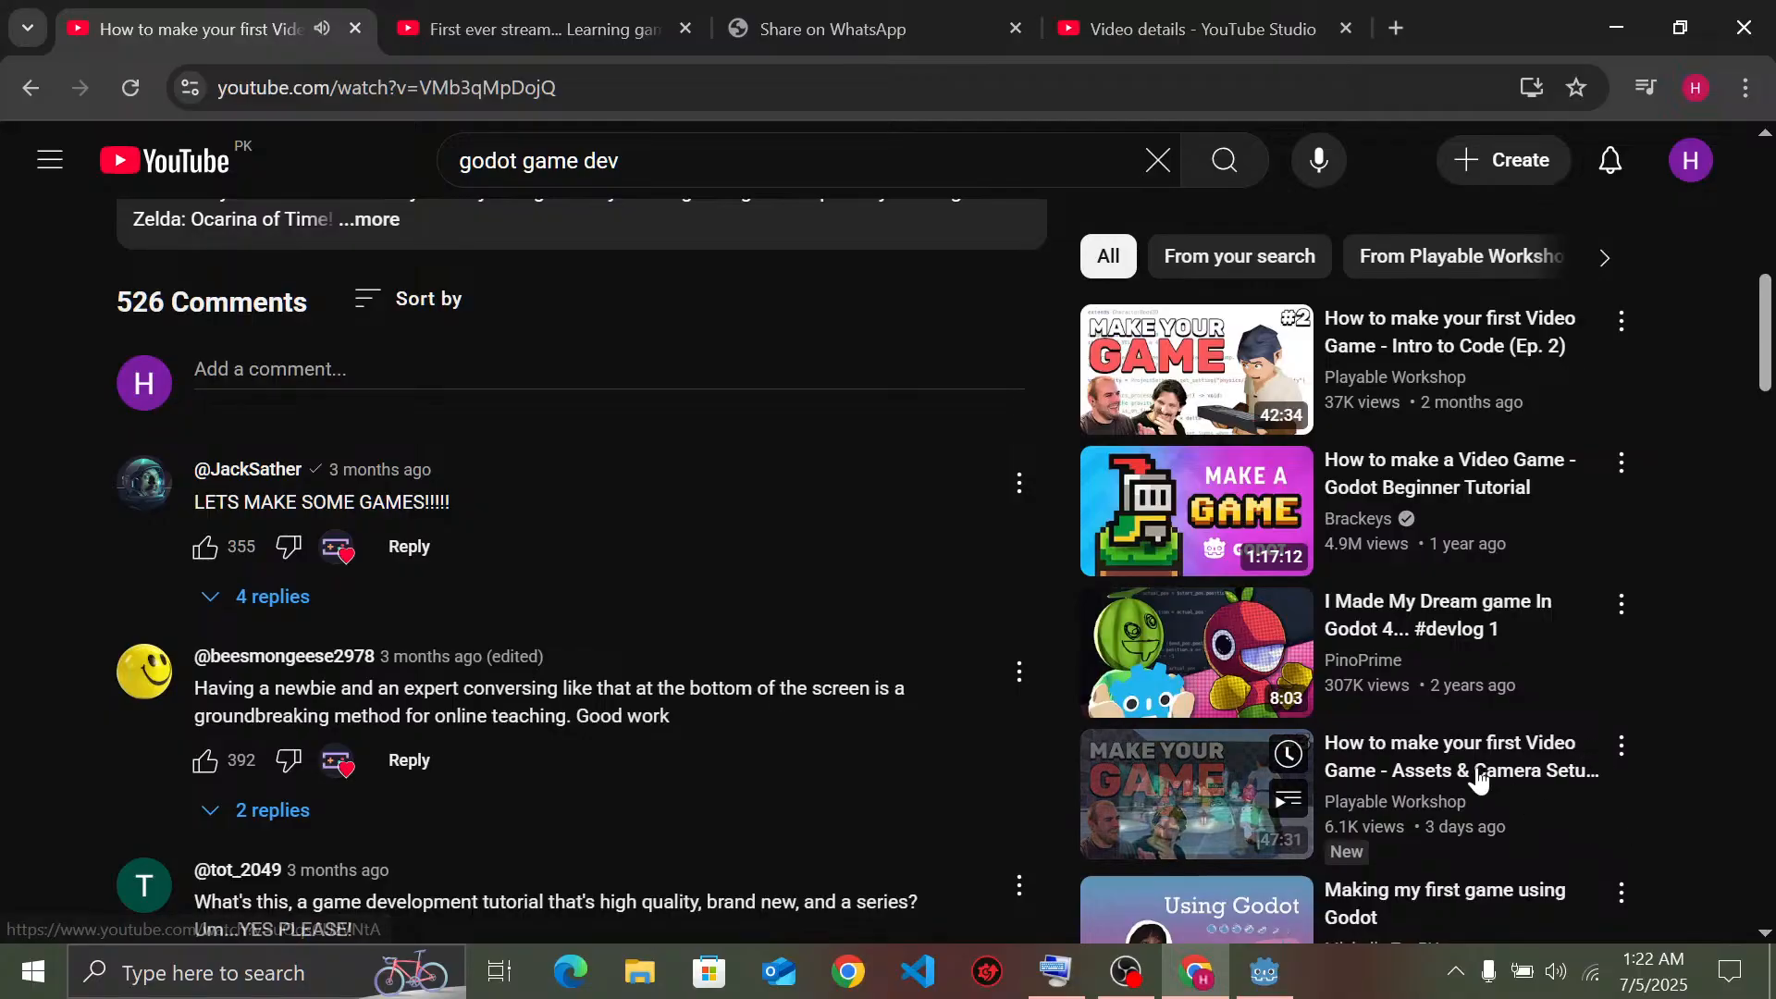
{"action": "scroll", "coordinate": [752, 658], "scroll_direction": "down", "scroll_amount": 5}
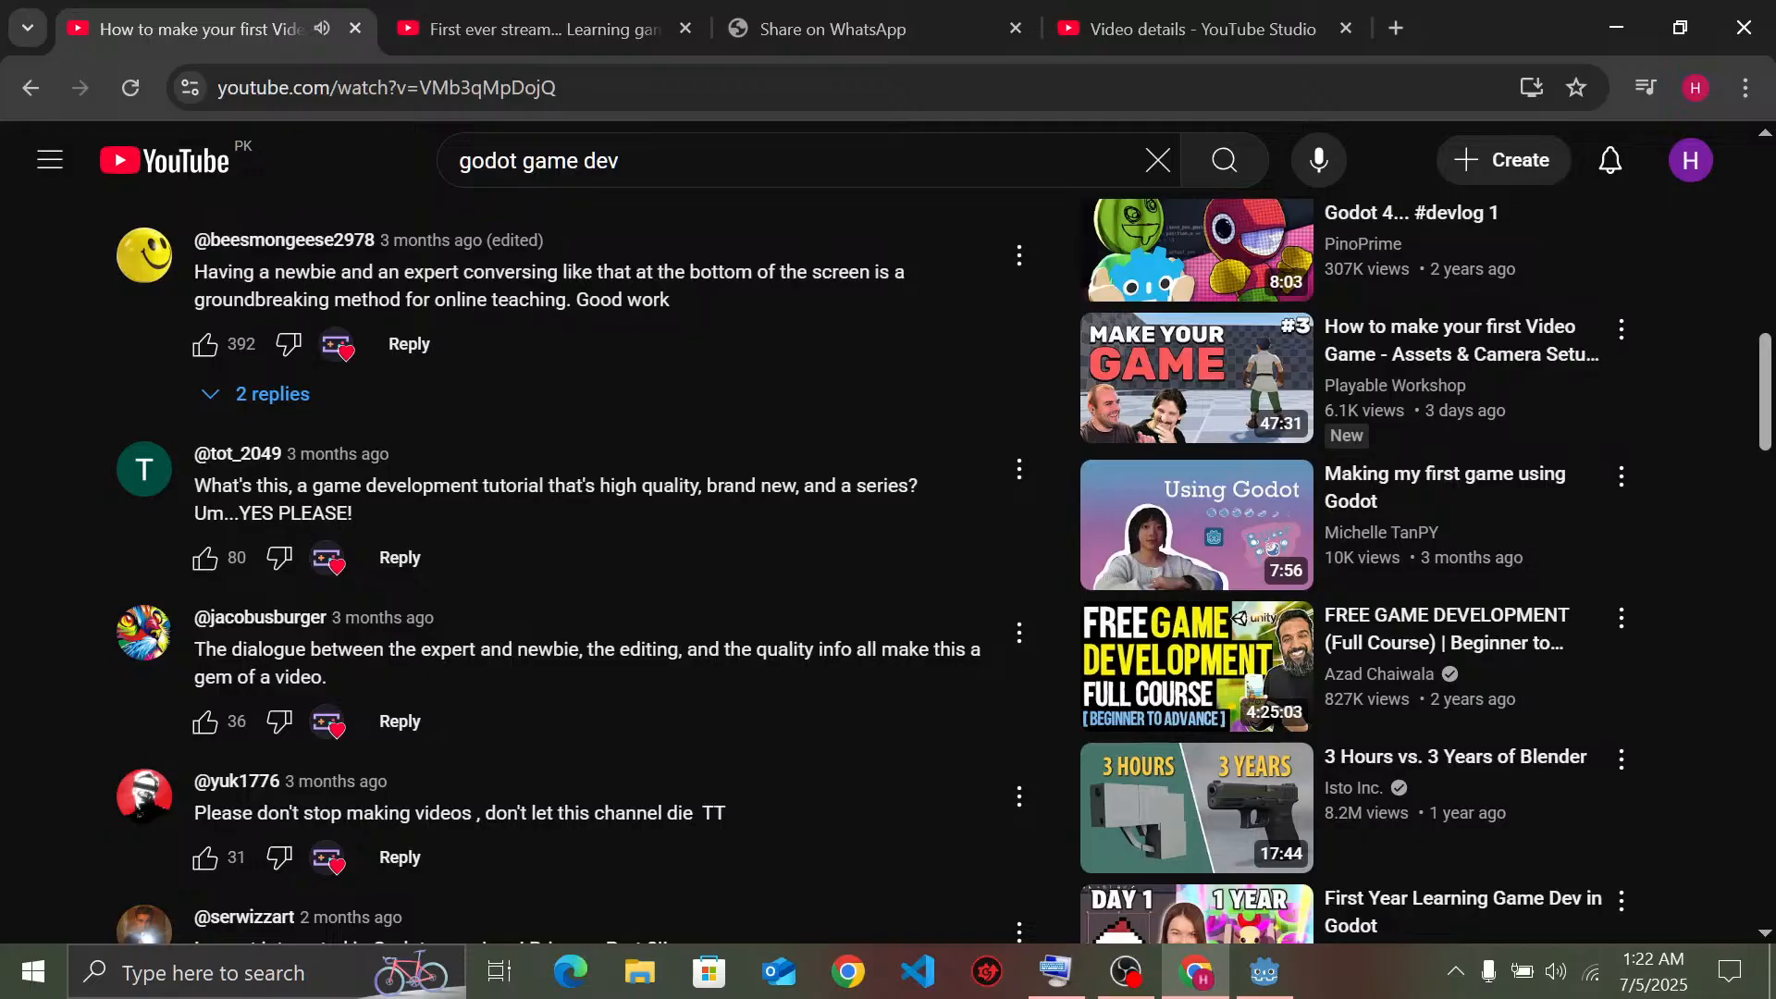
{"action": "scroll", "coordinate": [888, 556], "scroll_direction": "up", "scroll_amount": 10}
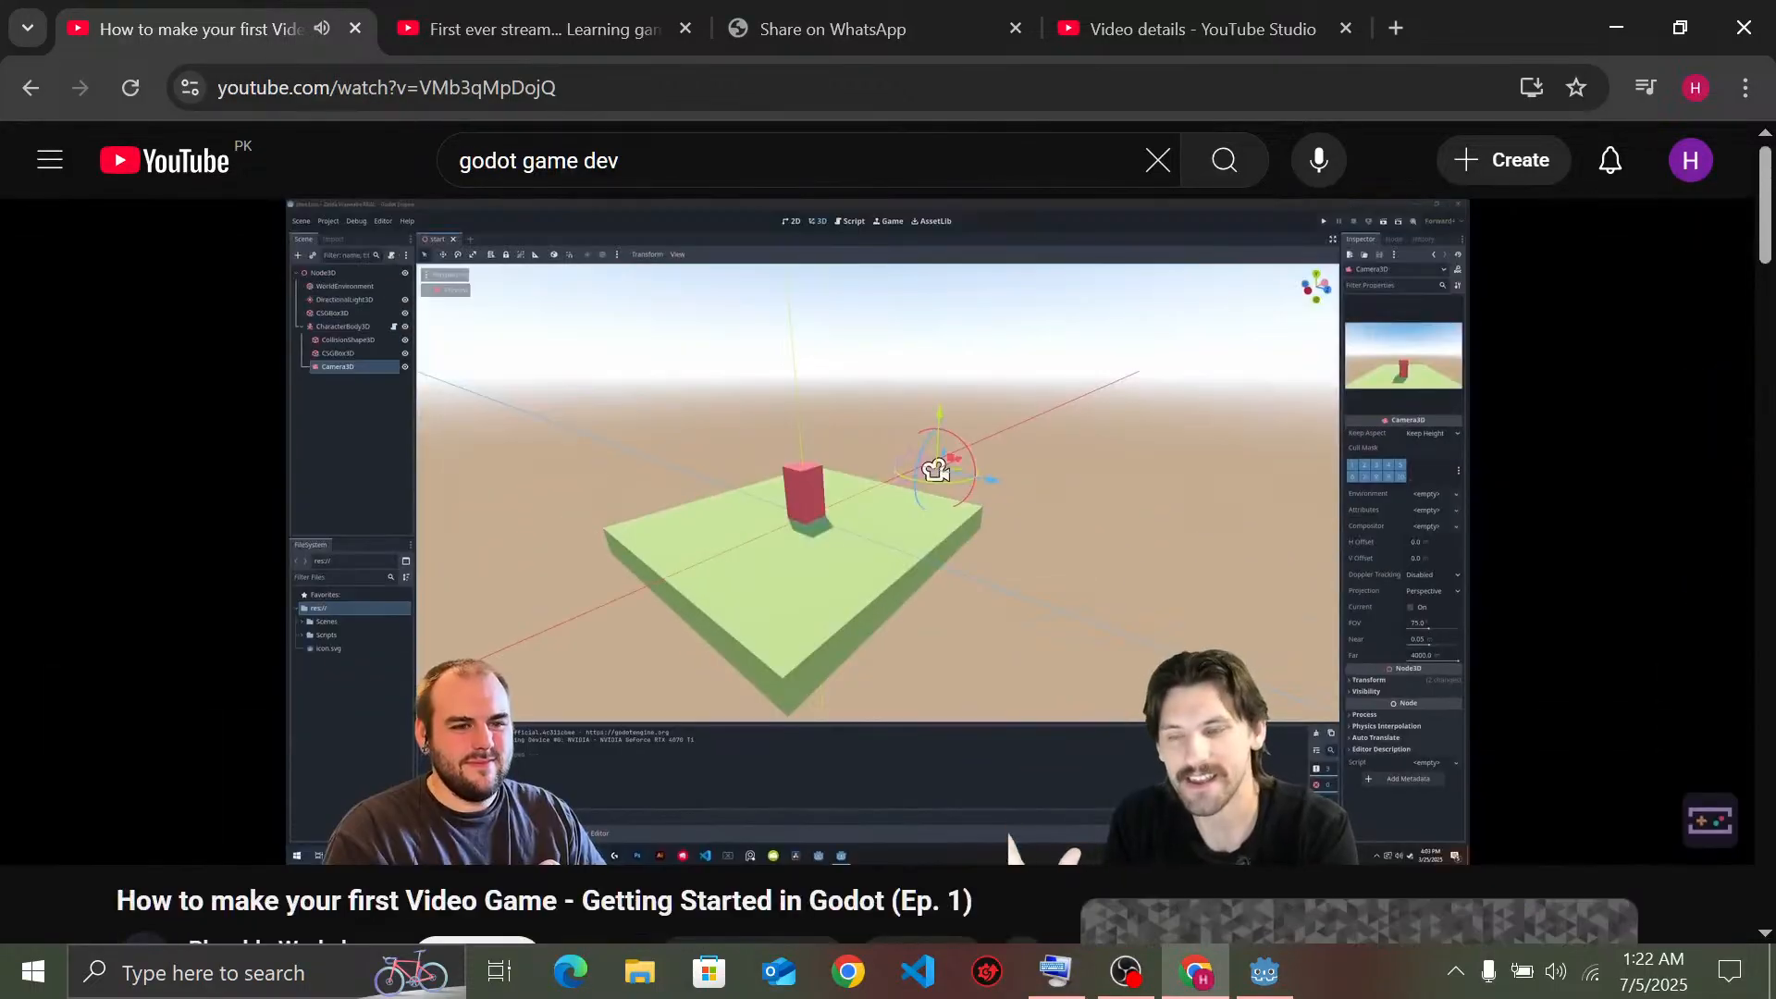
{"action": "scroll", "coordinate": [1011, 844], "scroll_direction": "down", "scroll_amount": 3}
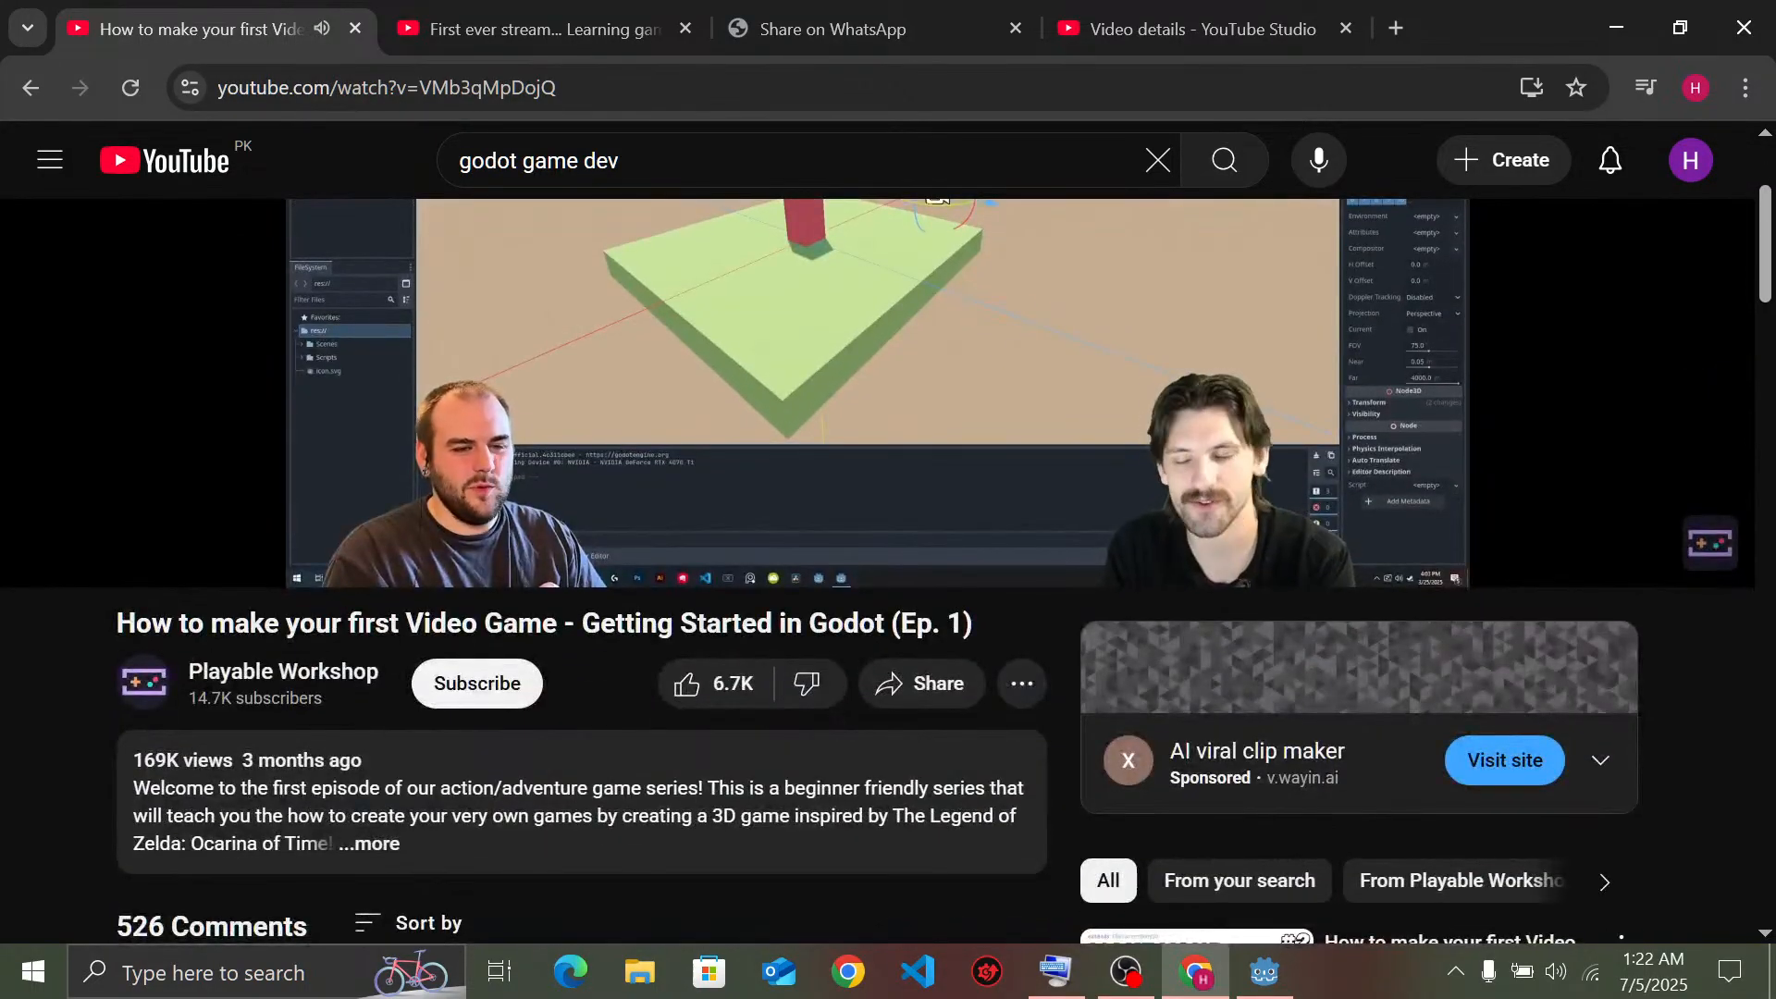
{"action": "scroll", "coordinate": [1465, 700], "scroll_direction": "down", "scroll_amount": 3}
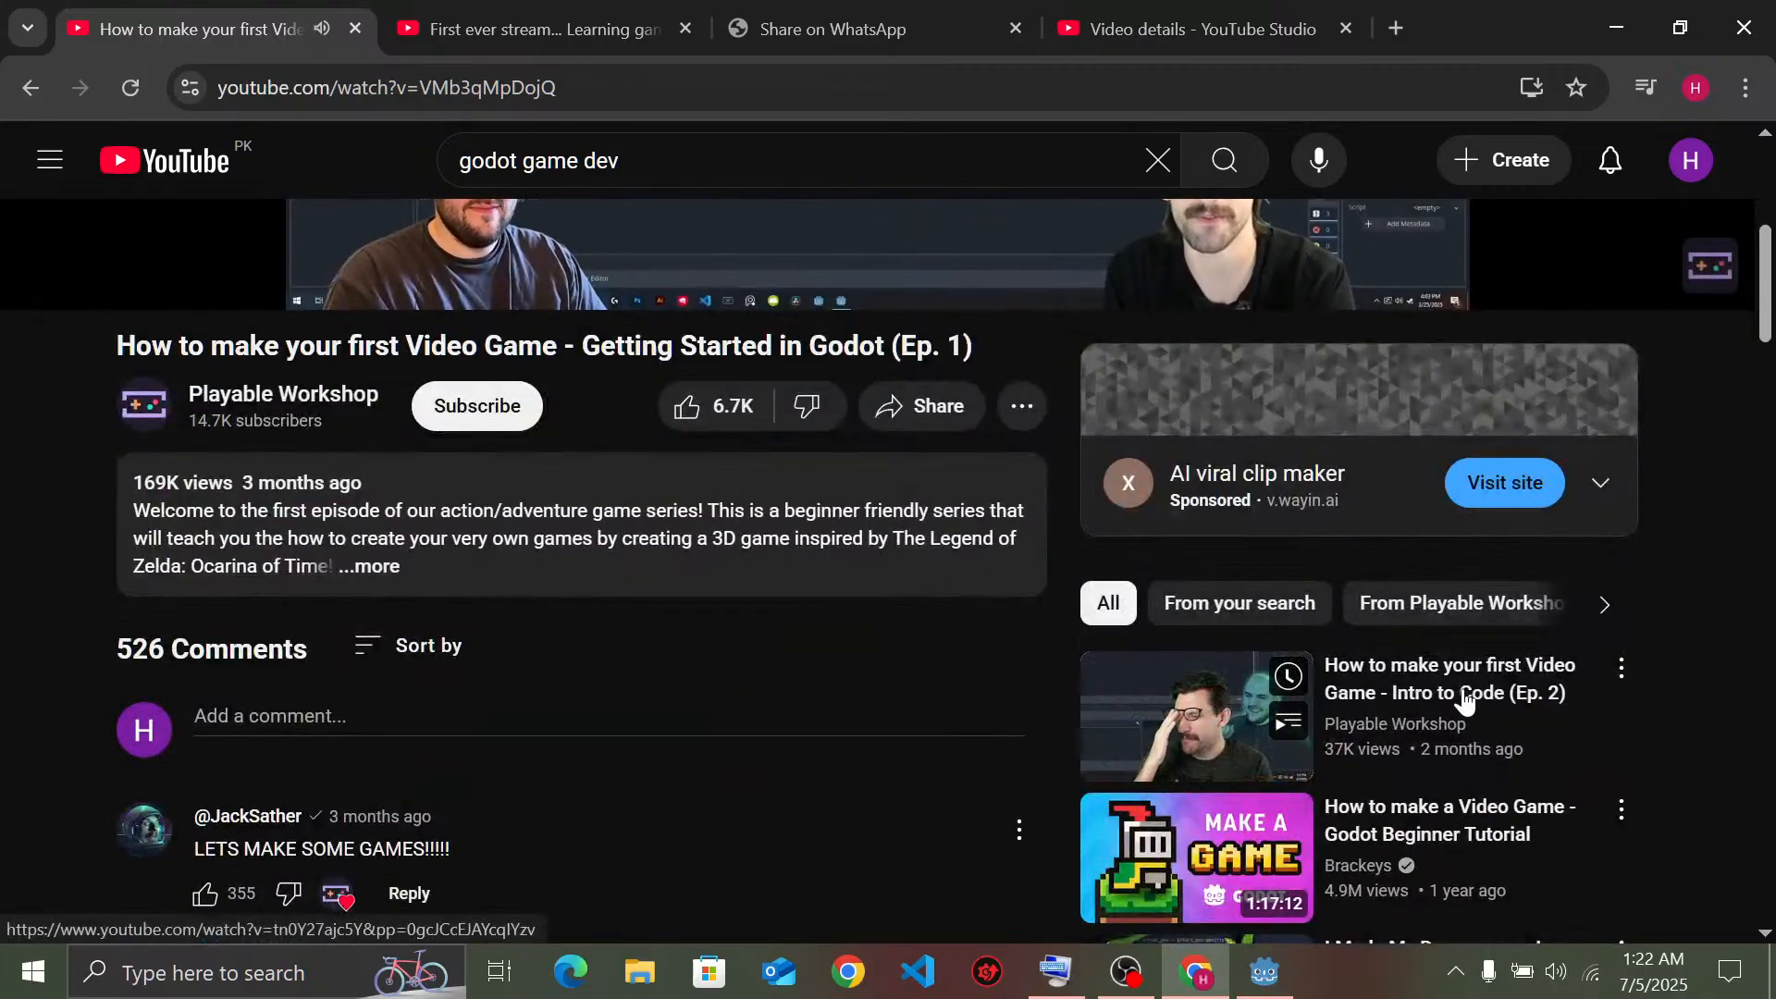
{"action": "scroll", "coordinate": [1480, 731], "scroll_direction": "down", "scroll_amount": 6}
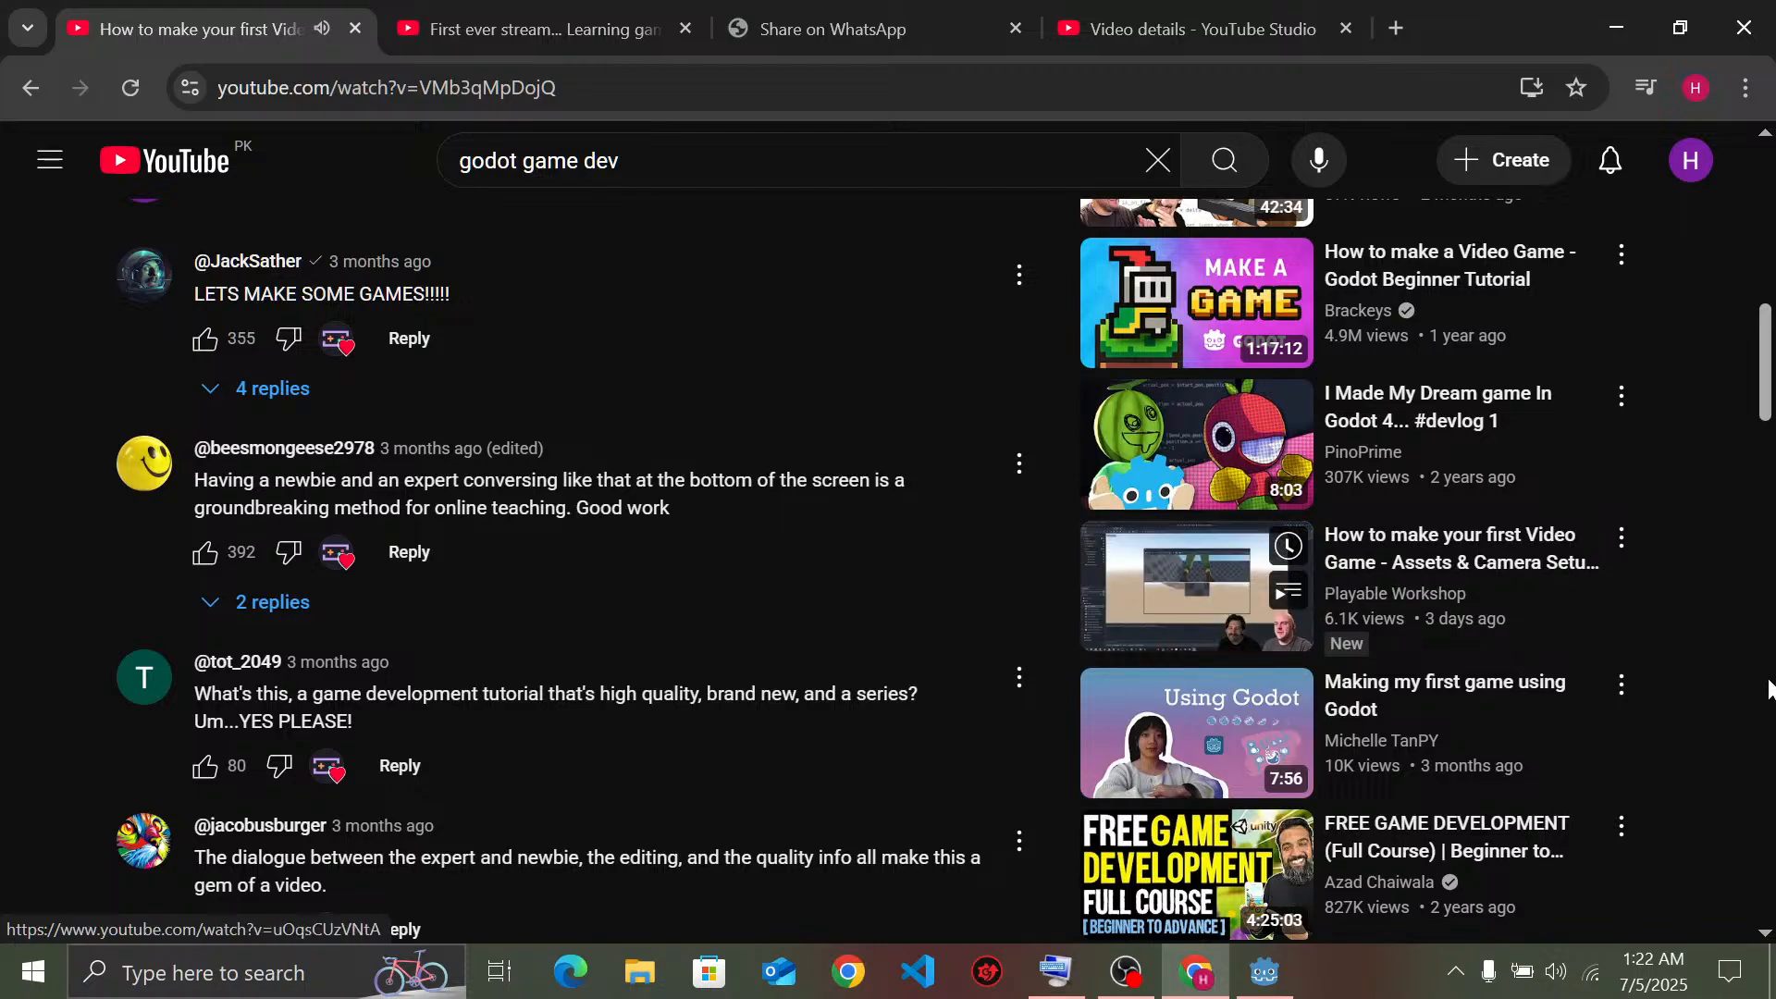
{"action": "scroll", "coordinate": [698, 634], "scroll_direction": "up", "scroll_amount": 15}
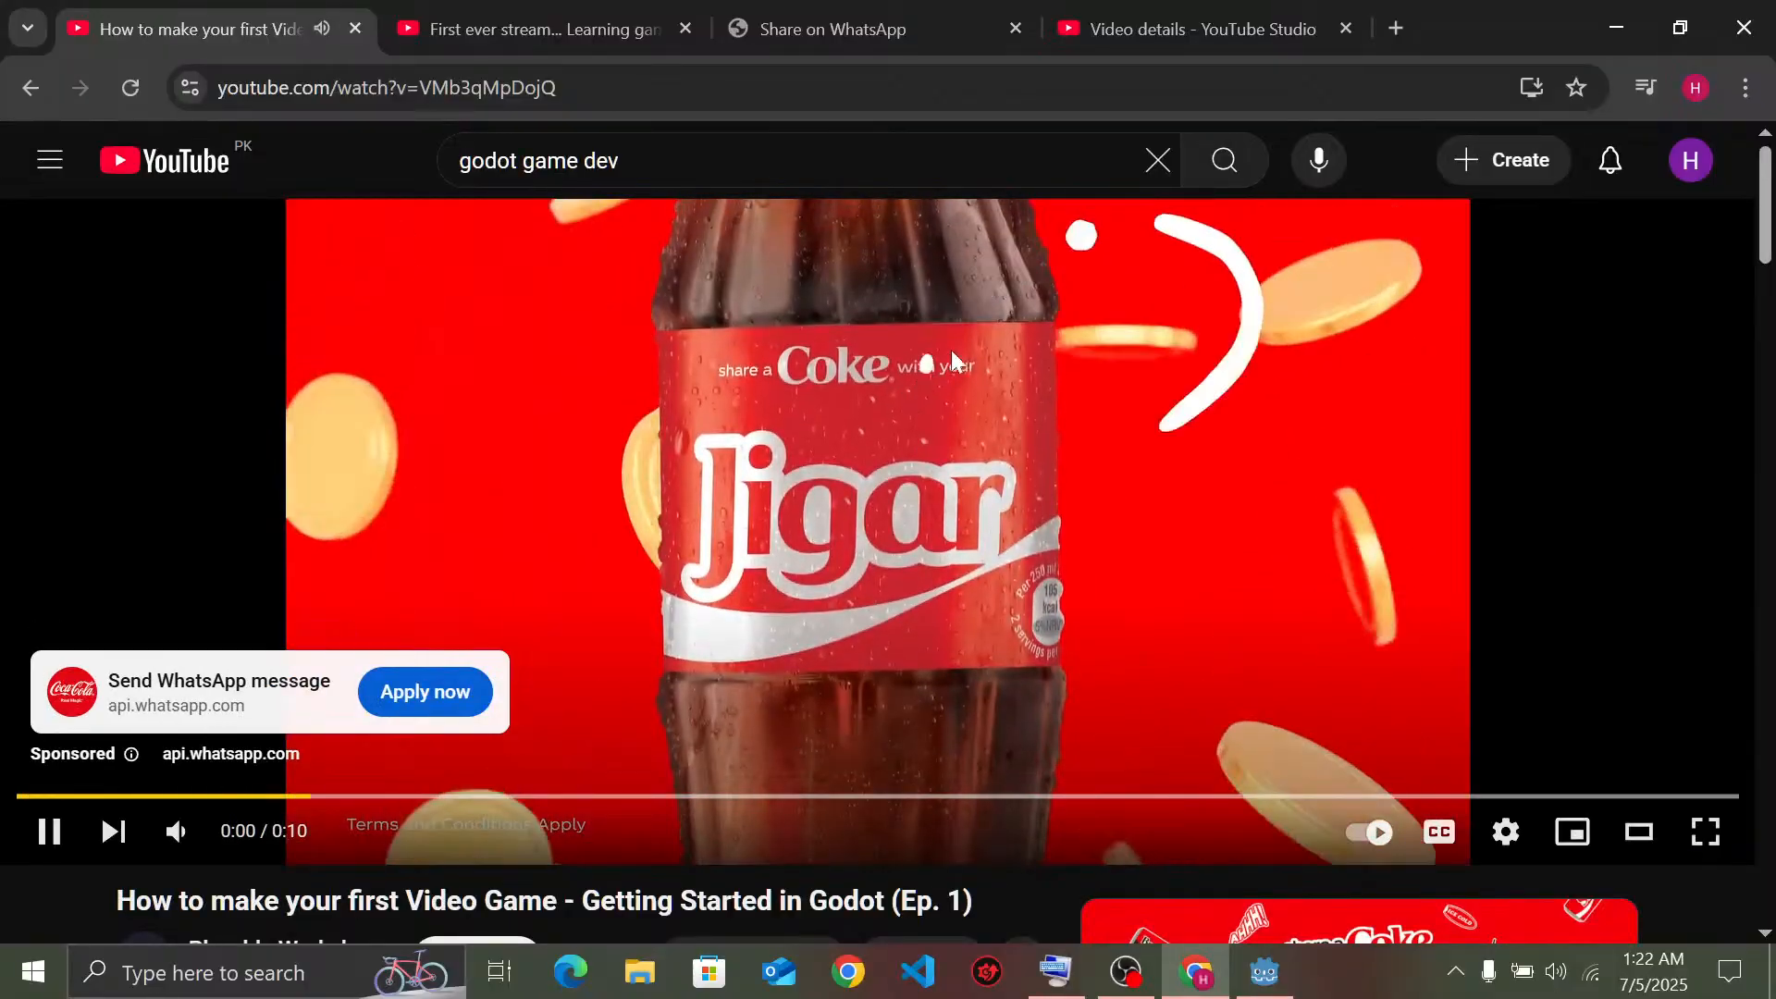
Clear the YouTube search text and pause the playing video ad
{"action": "left_click", "coordinate": [1158, 160]}
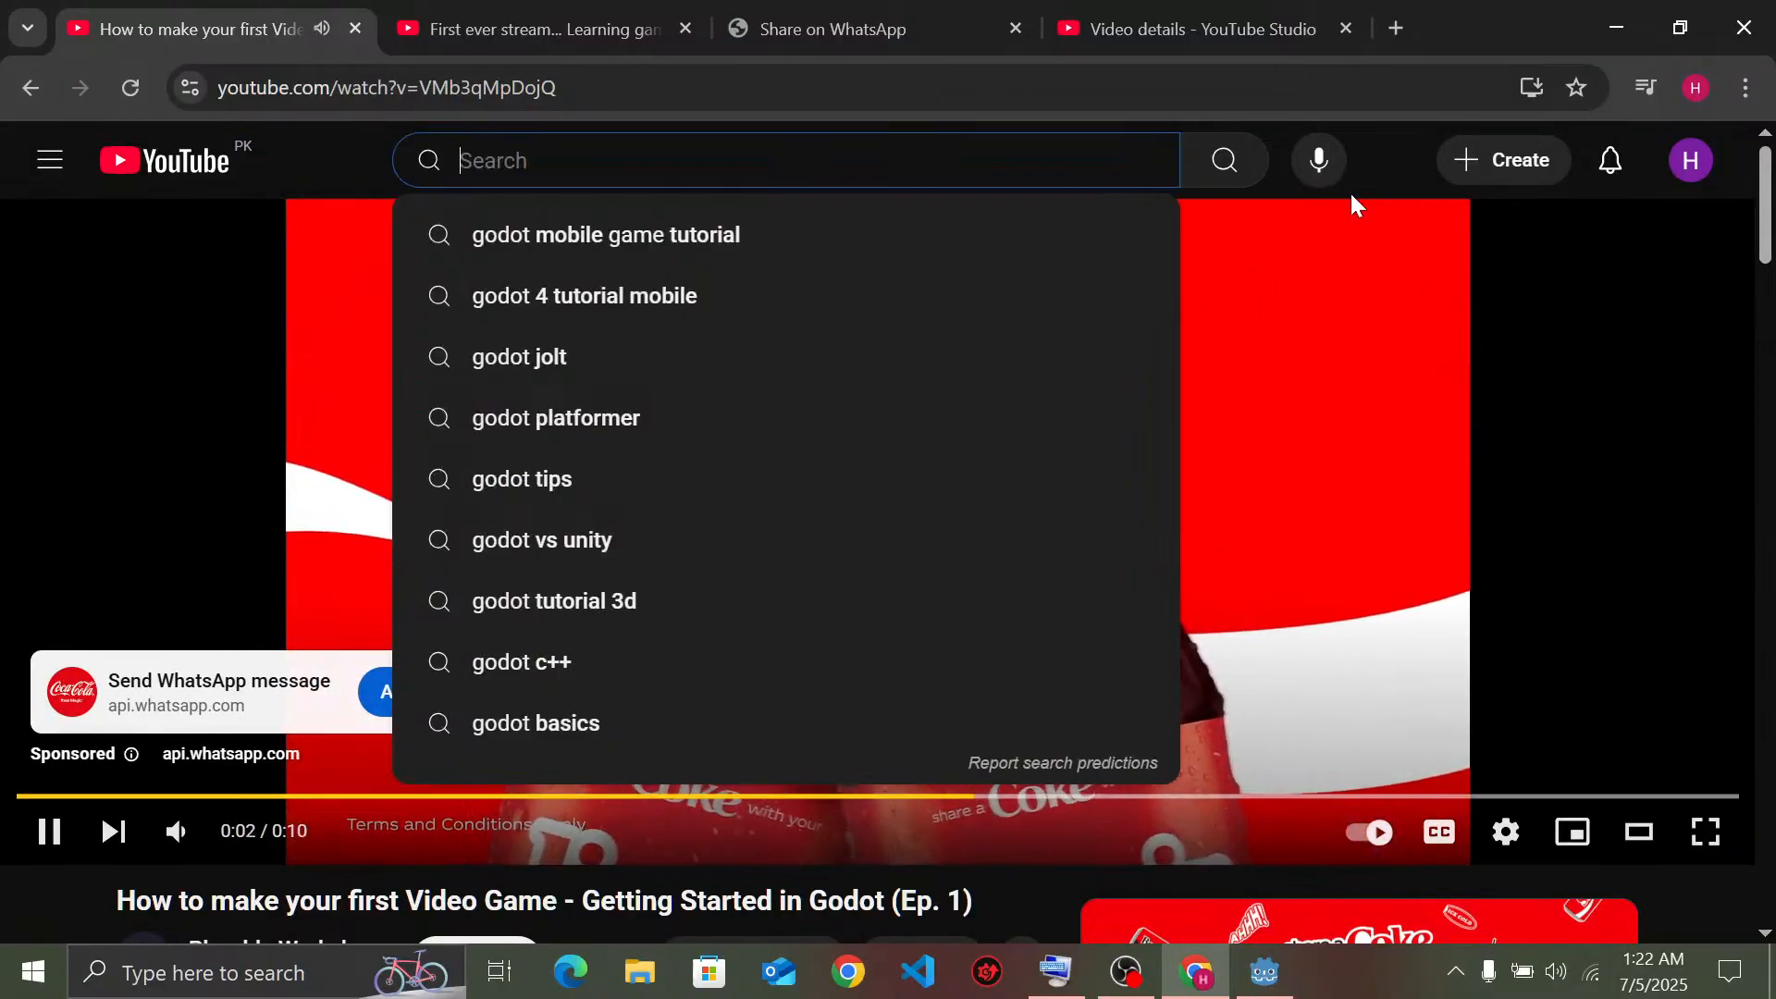
{"action": "left_click", "coordinate": [848, 187]}
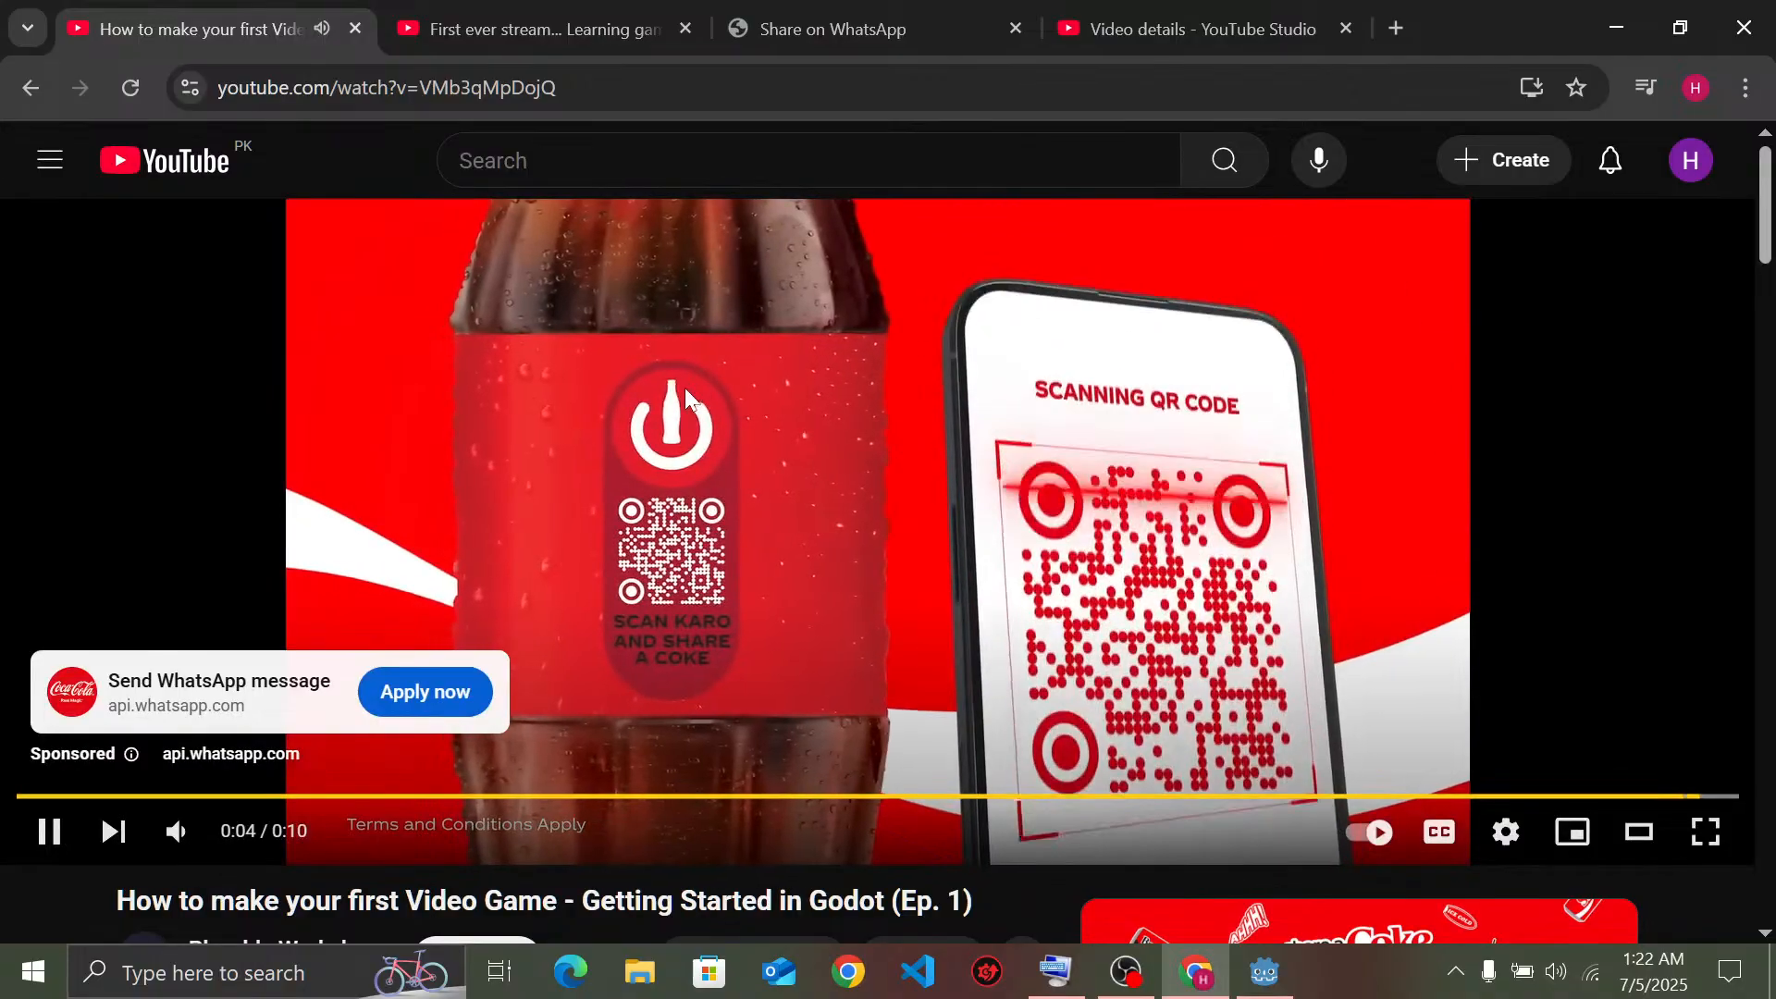
{"action": "key", "text": "space"}
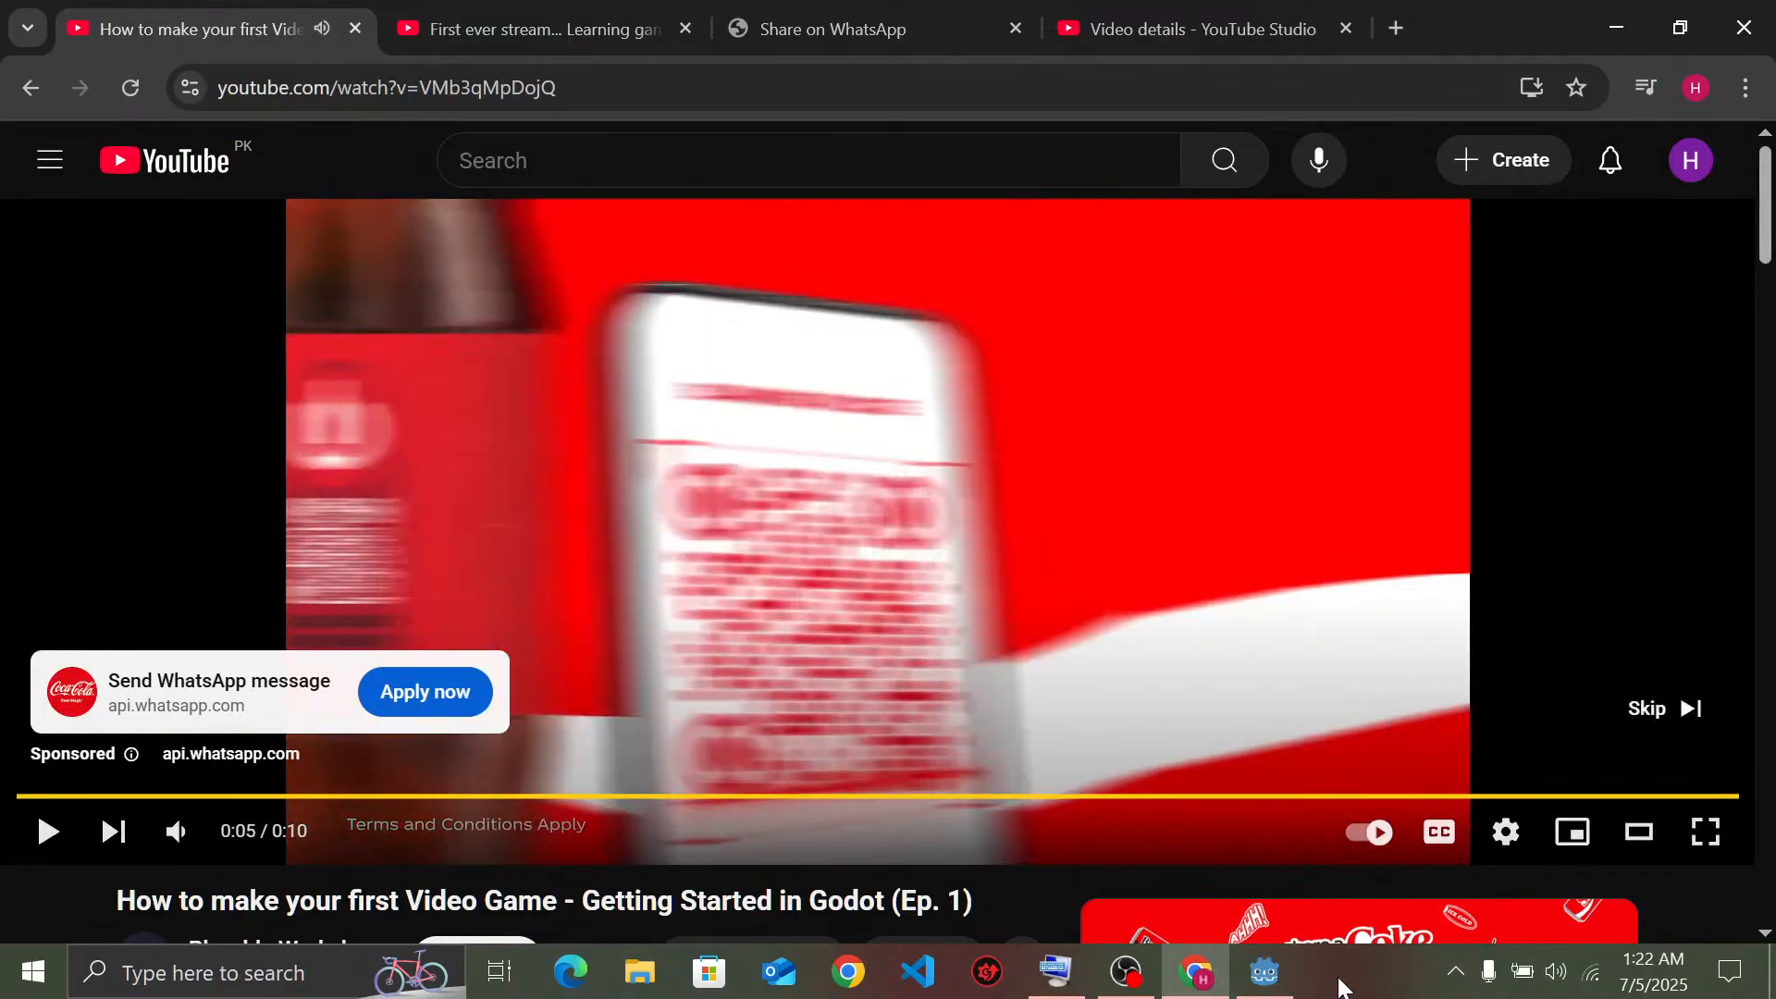
Switch to OBS and stop the live stream
{"action": "mouse_move", "coordinate": [1295, 970]}
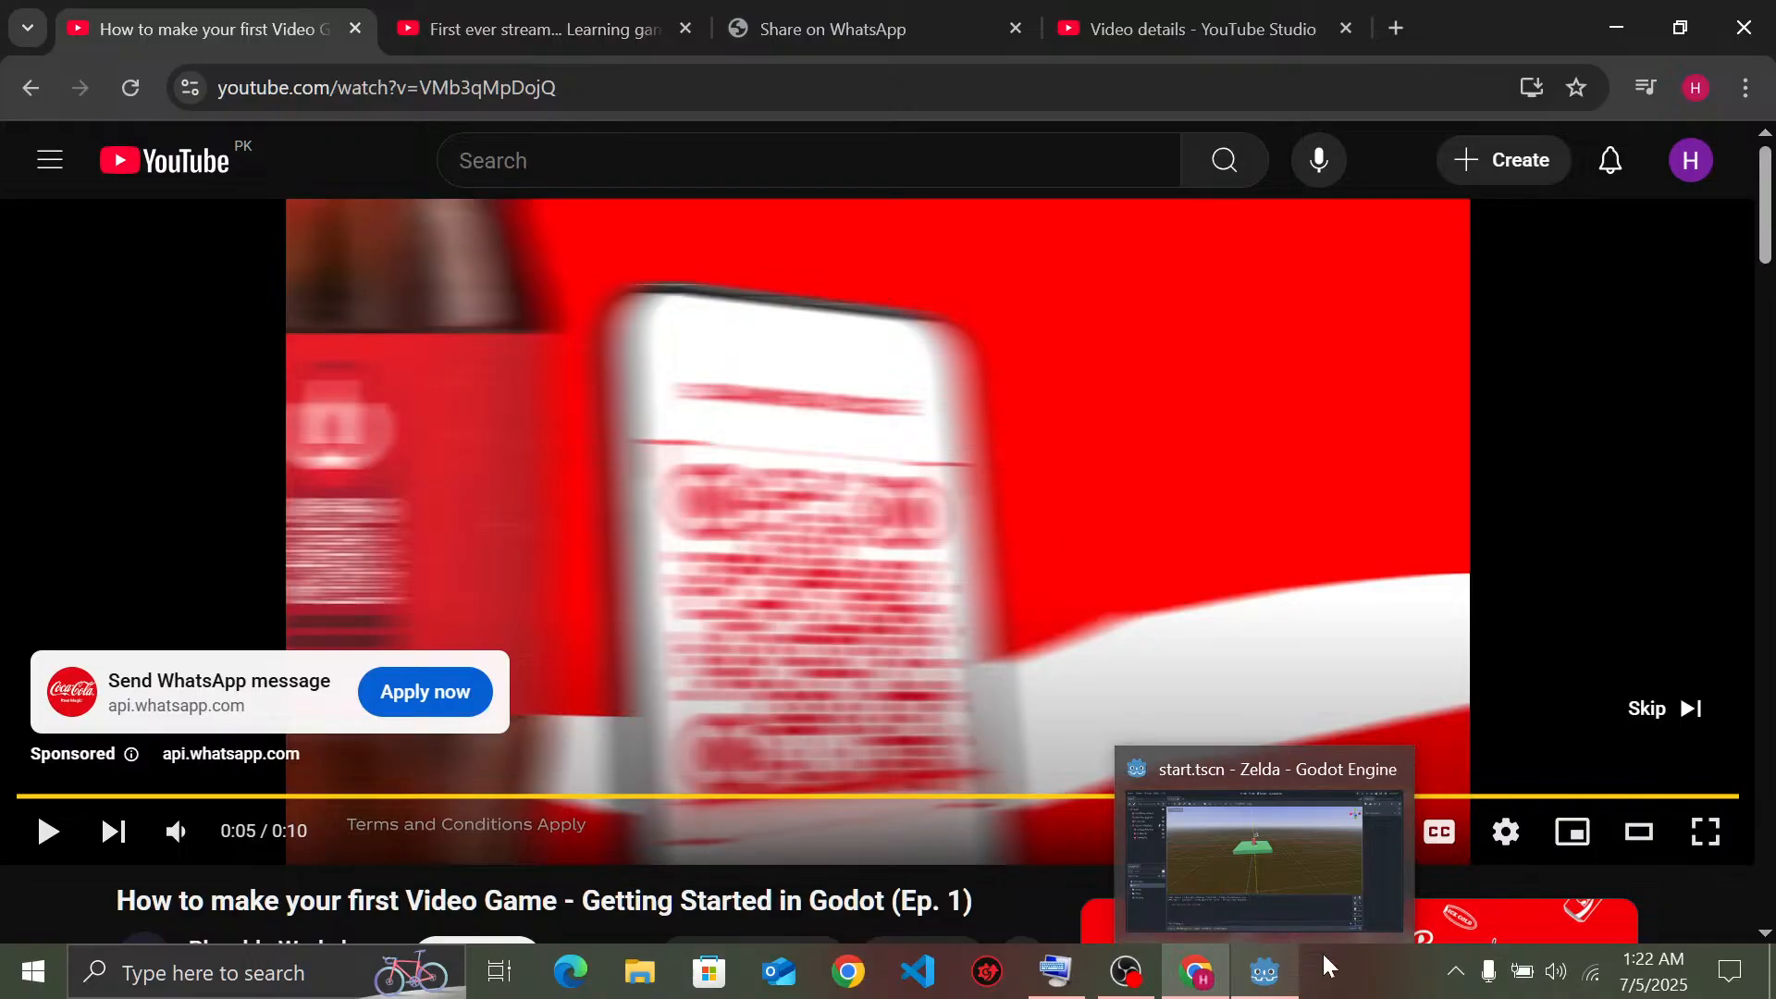
{"action": "left_click", "coordinate": [1127, 971]}
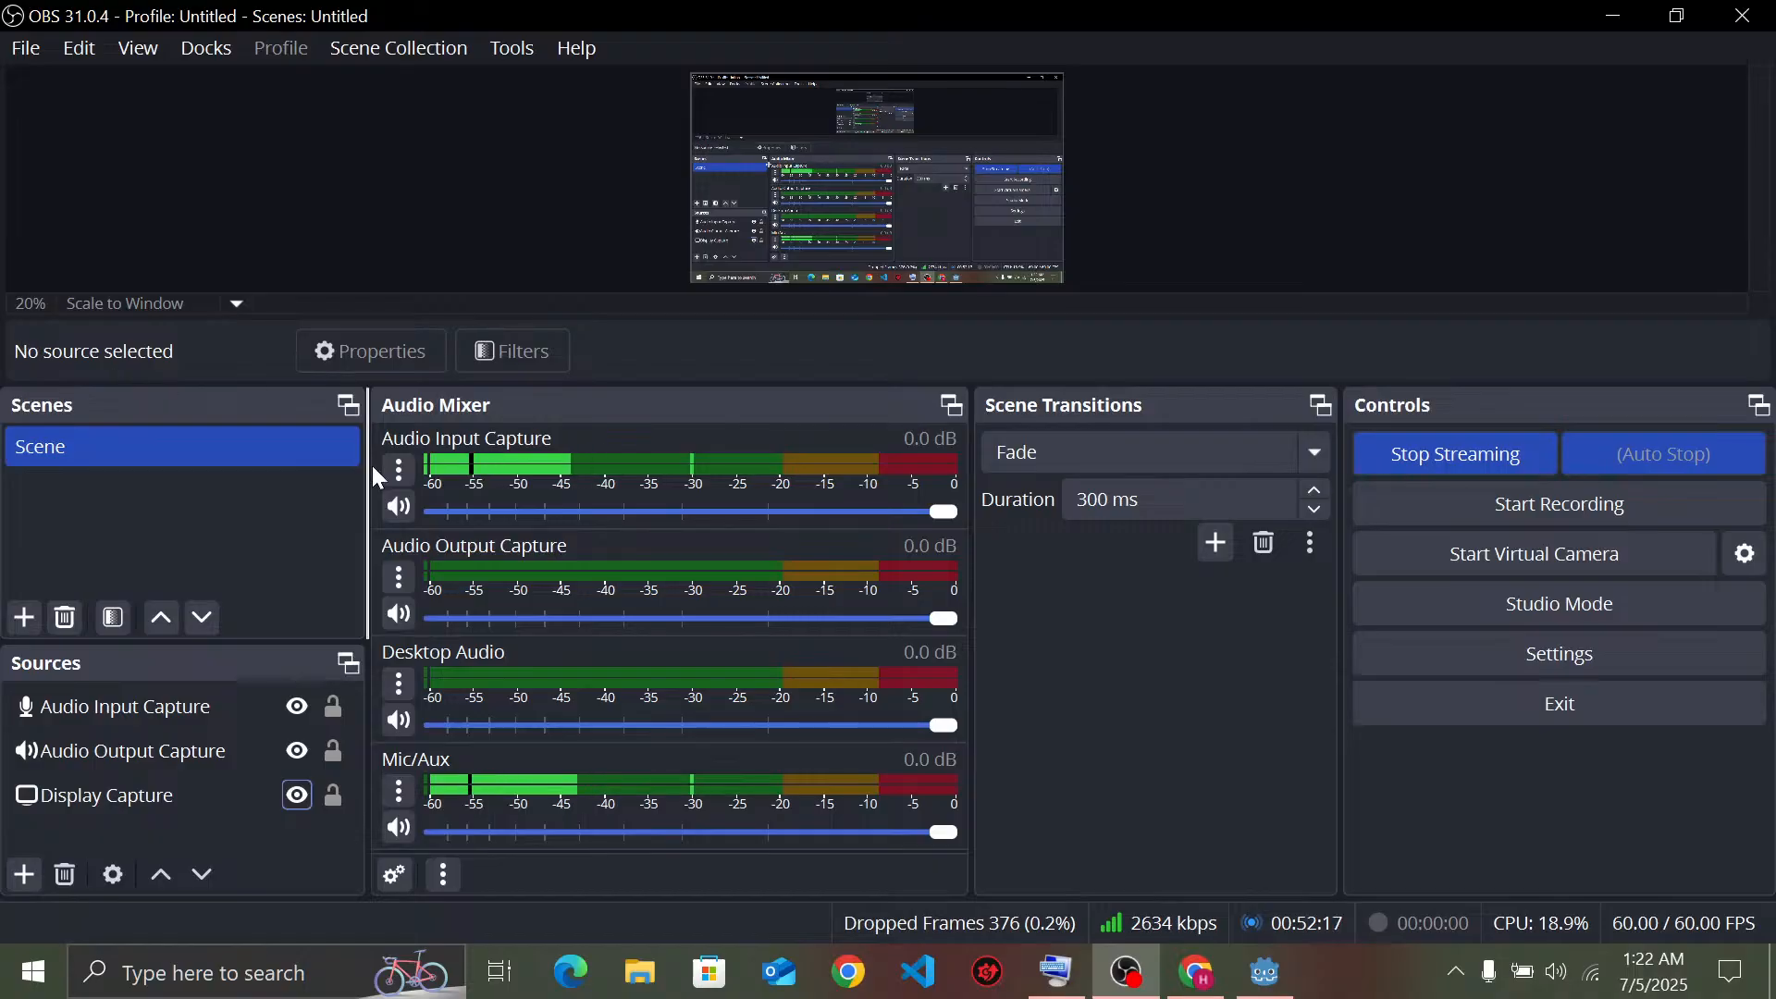
{"action": "left_click", "coordinate": [1455, 458]}
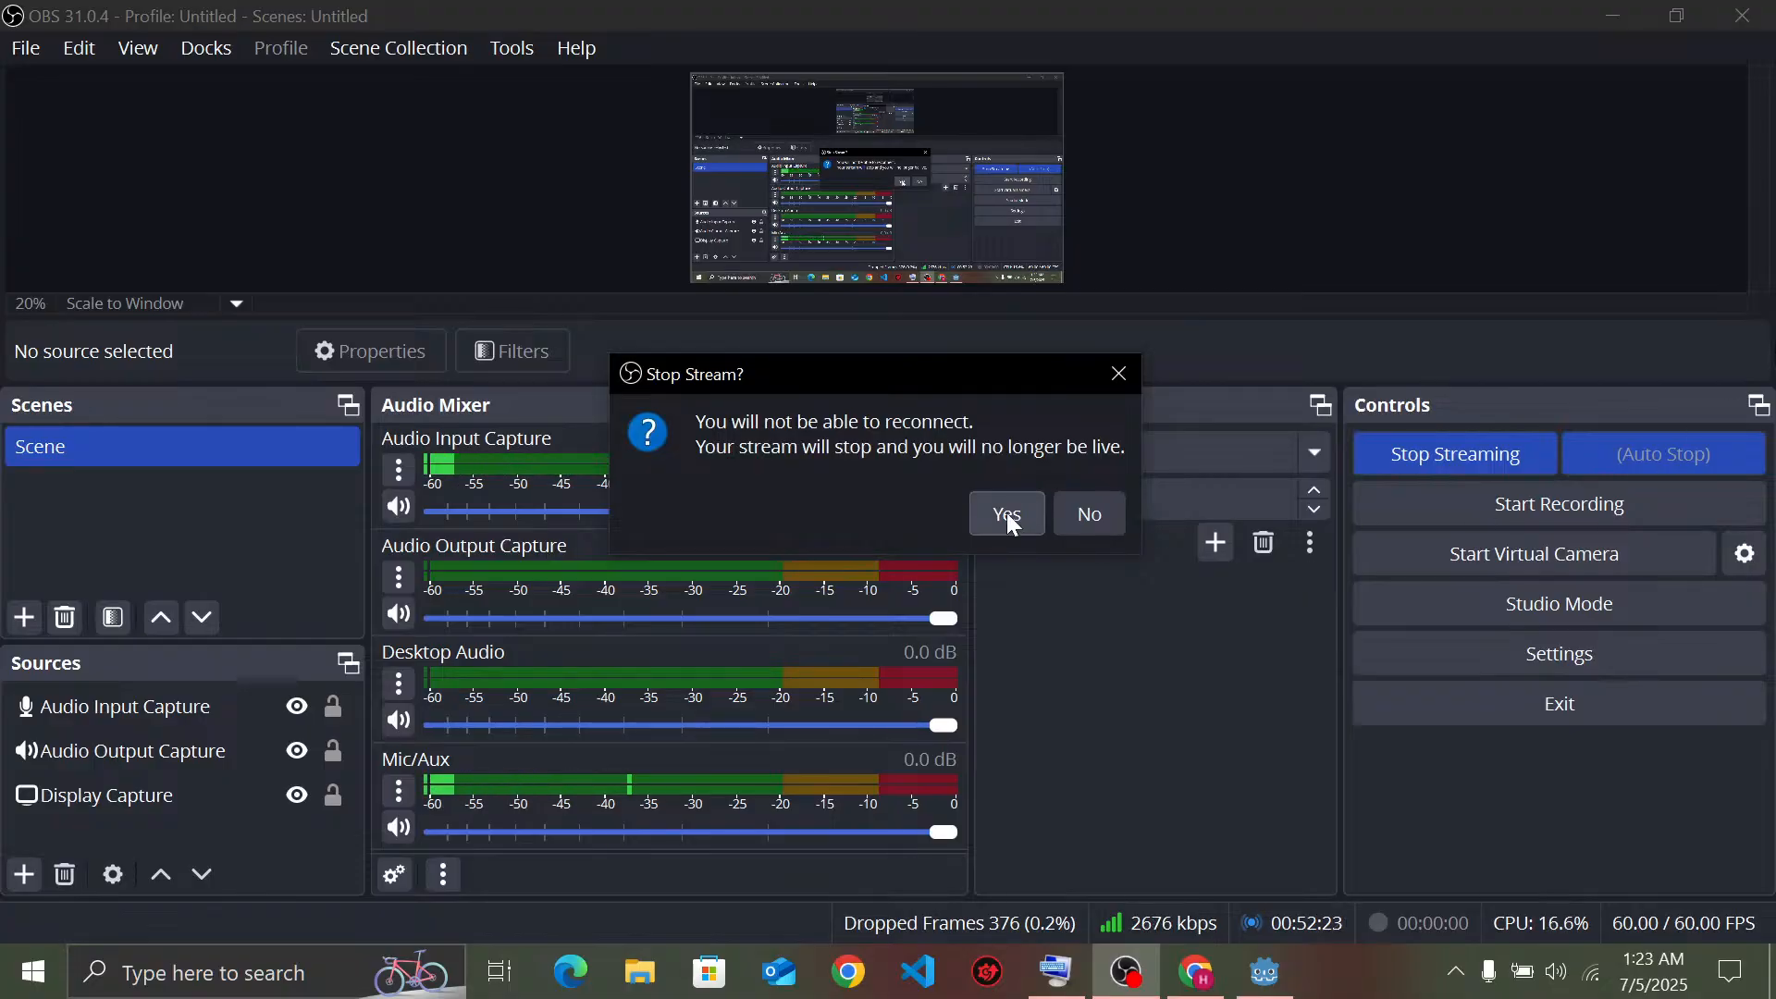